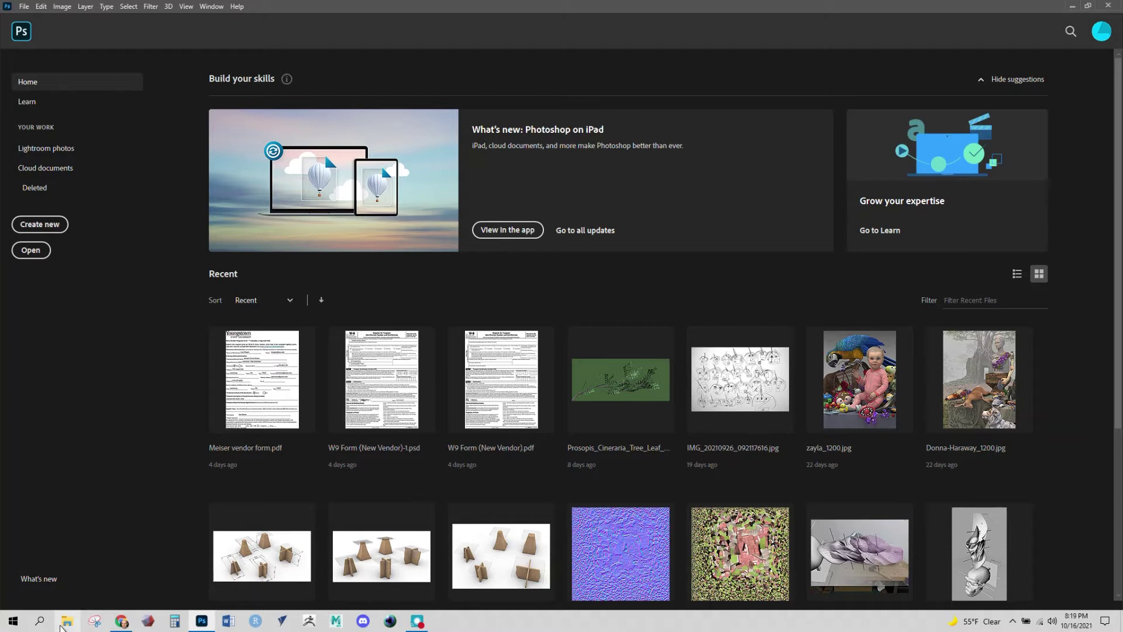
- Open the Desktop's grotesque folder and drag the sketch JPG into Photoshop
click(63, 625)
click(699, 156)
double_click(699, 157)
click(705, 140)
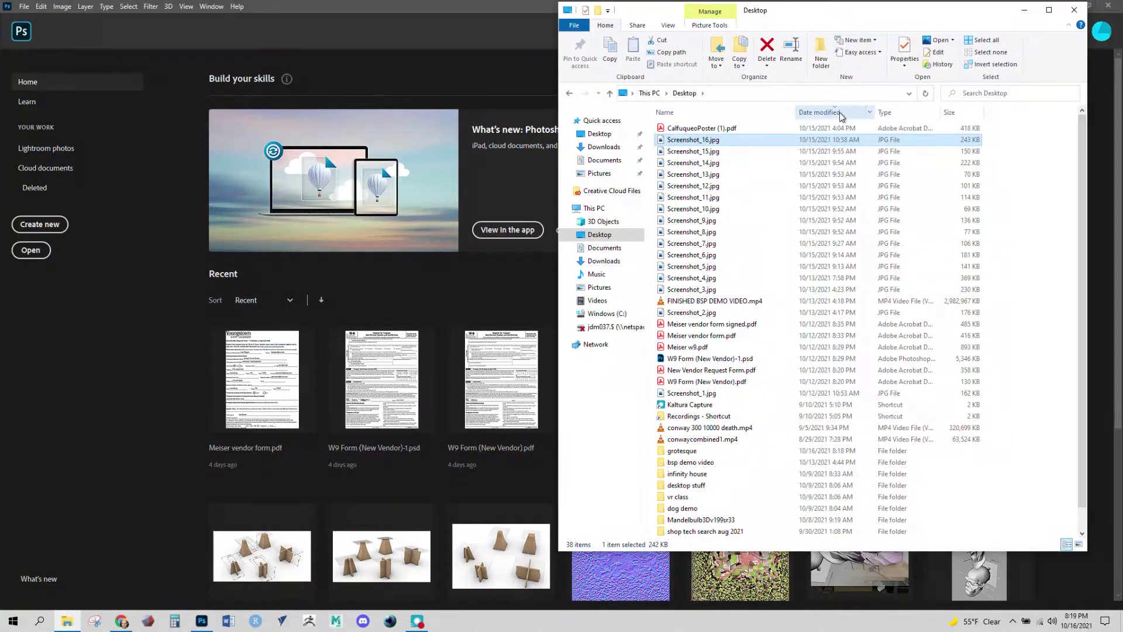
double_click(729, 450)
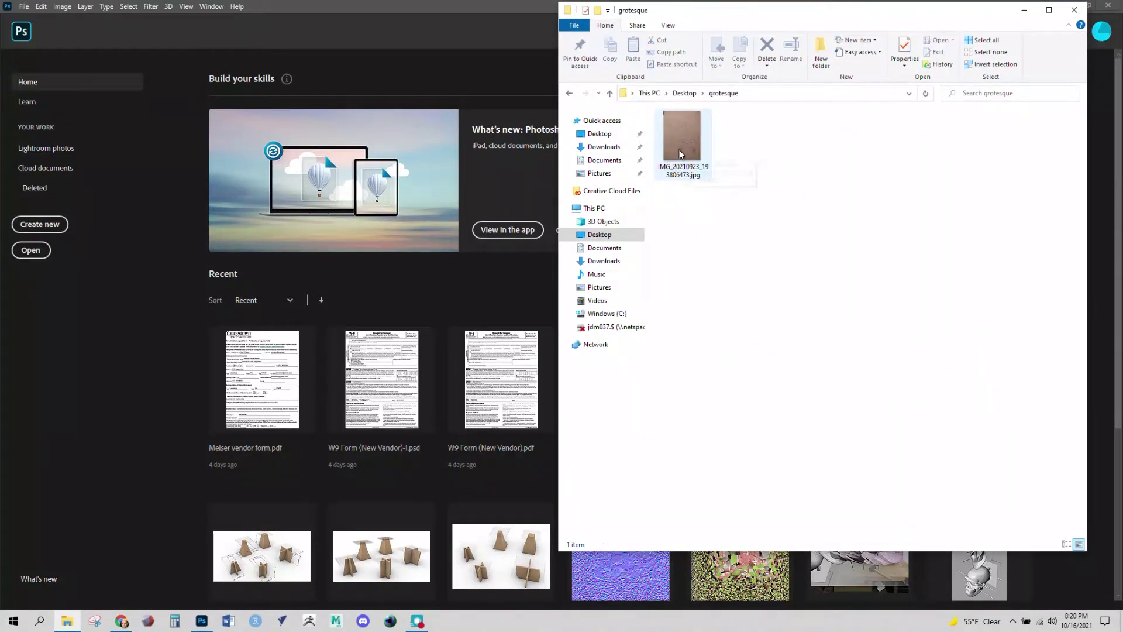
drag(681, 154, 364, 31)
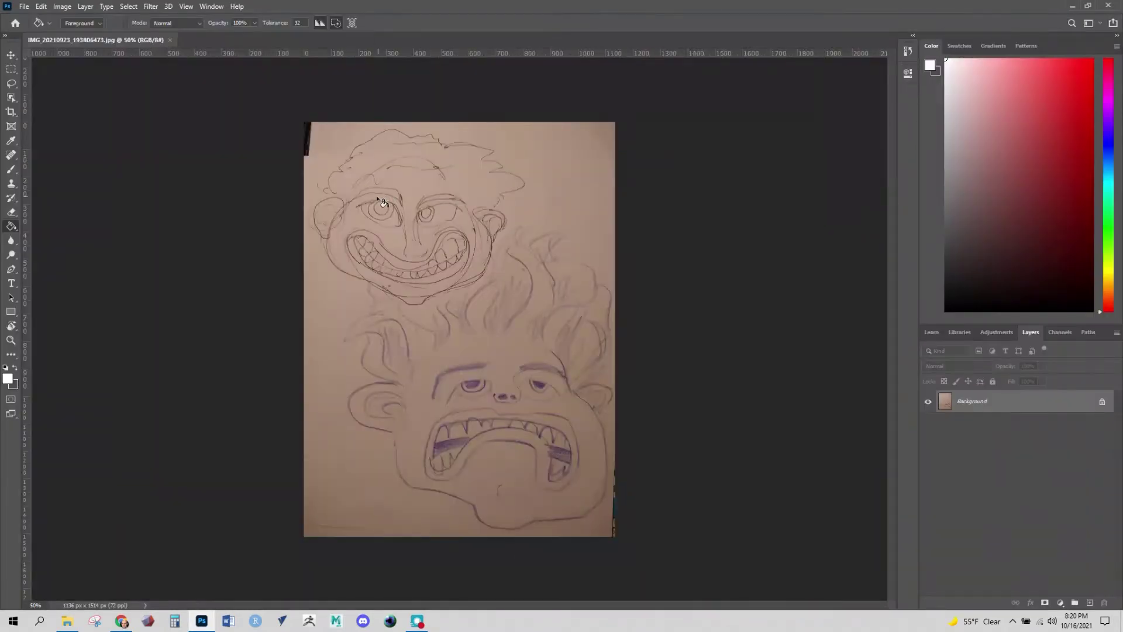
- Desaturate the sketch photo and apply Levels of 59 / 1.28 / 186
click(62, 6)
mouse_move(79, 34)
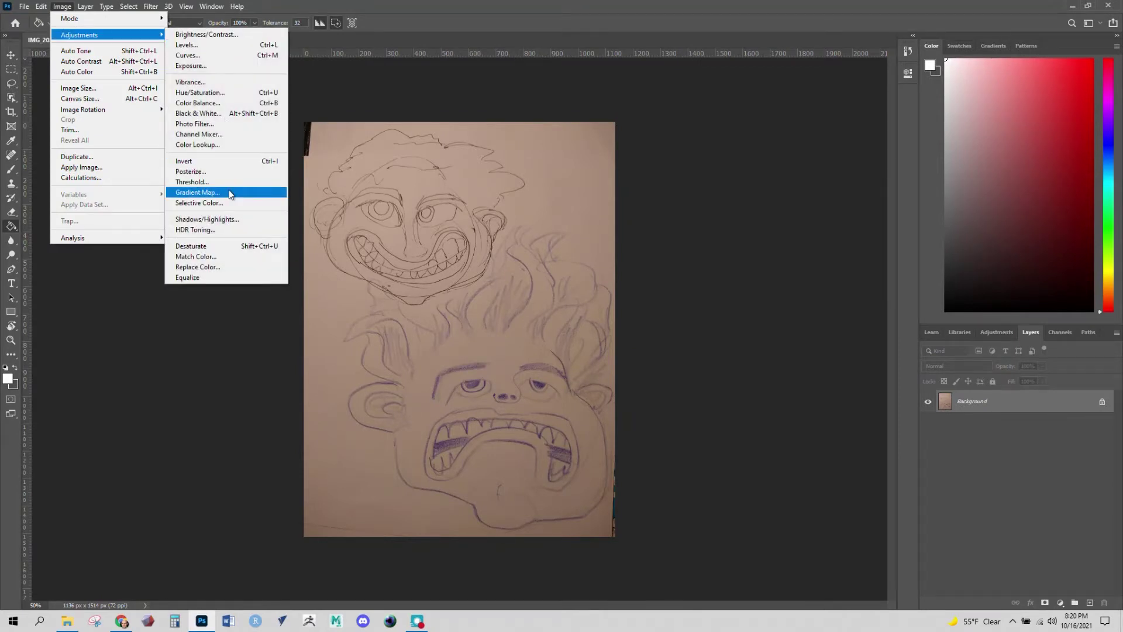
click(230, 246)
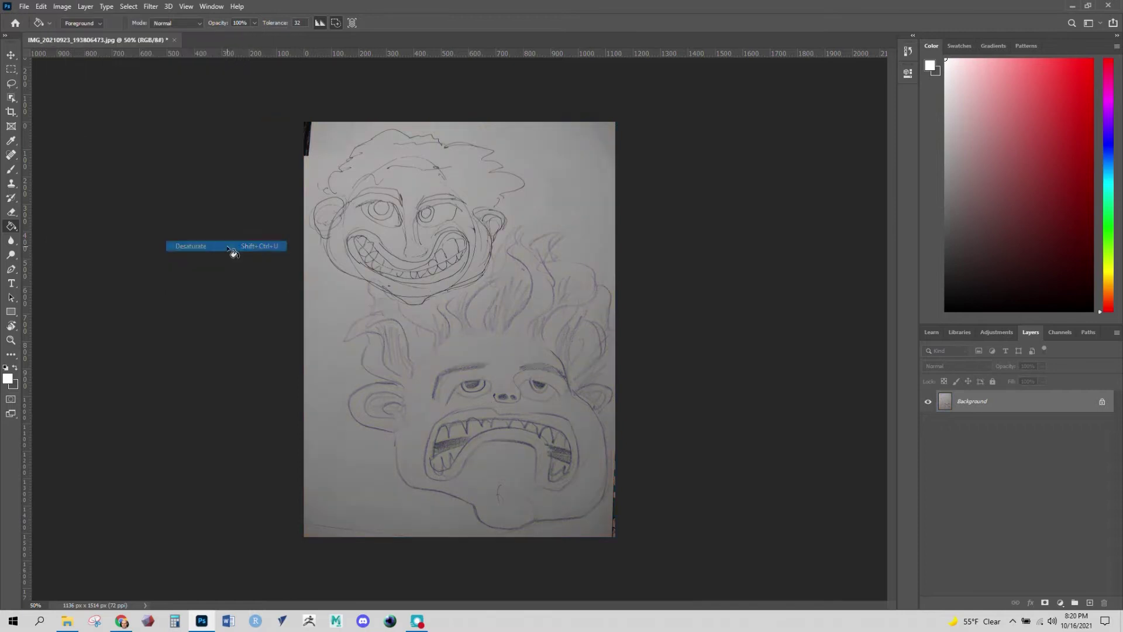
click(67, 7)
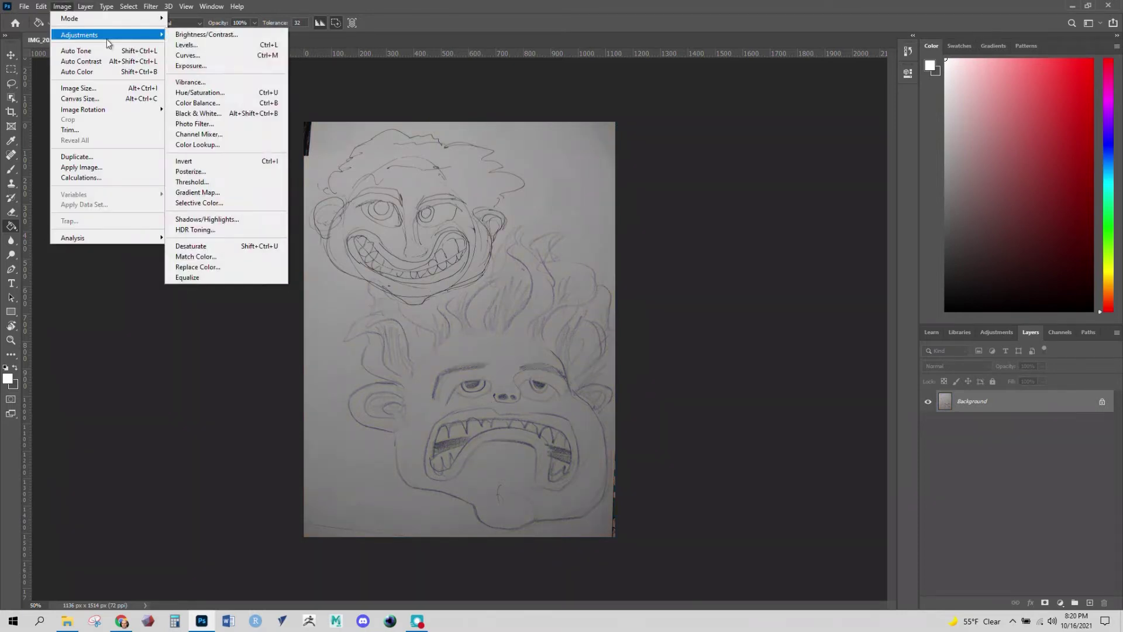
click(186, 45)
drag(734, 382, 769, 380)
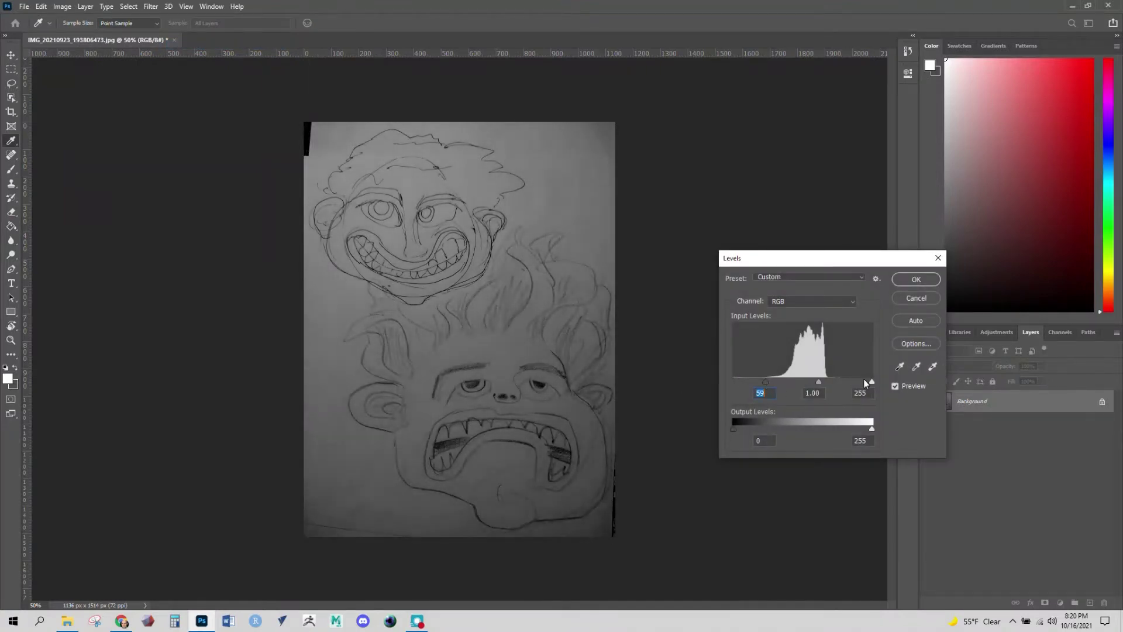
drag(872, 383, 836, 384)
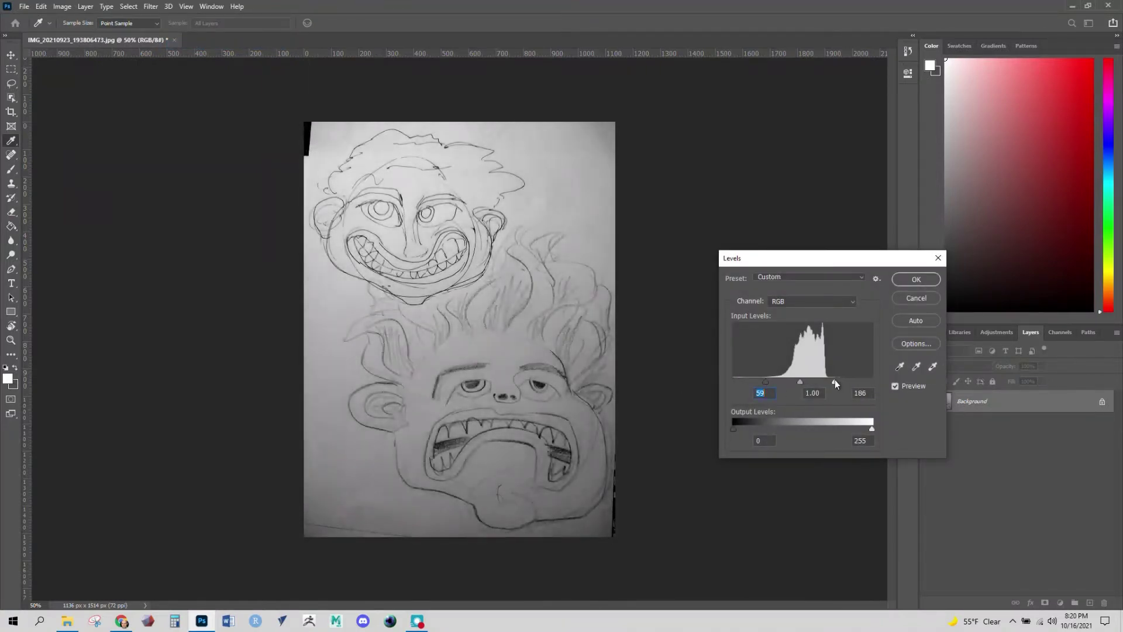
drag(802, 383, 795, 384)
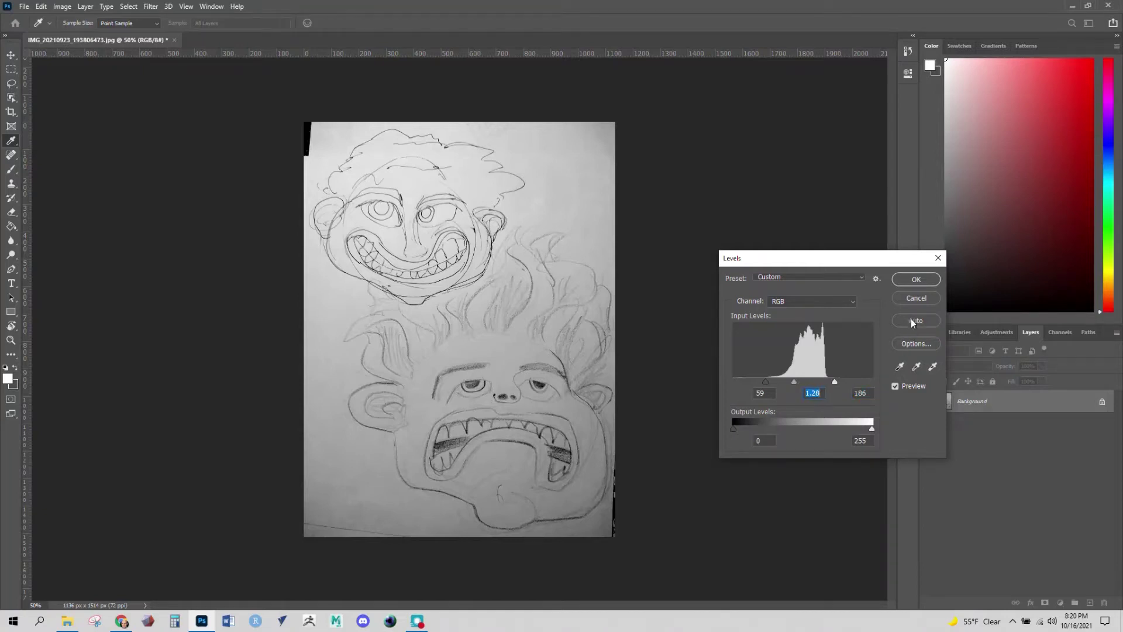
click(916, 281)
key(g)
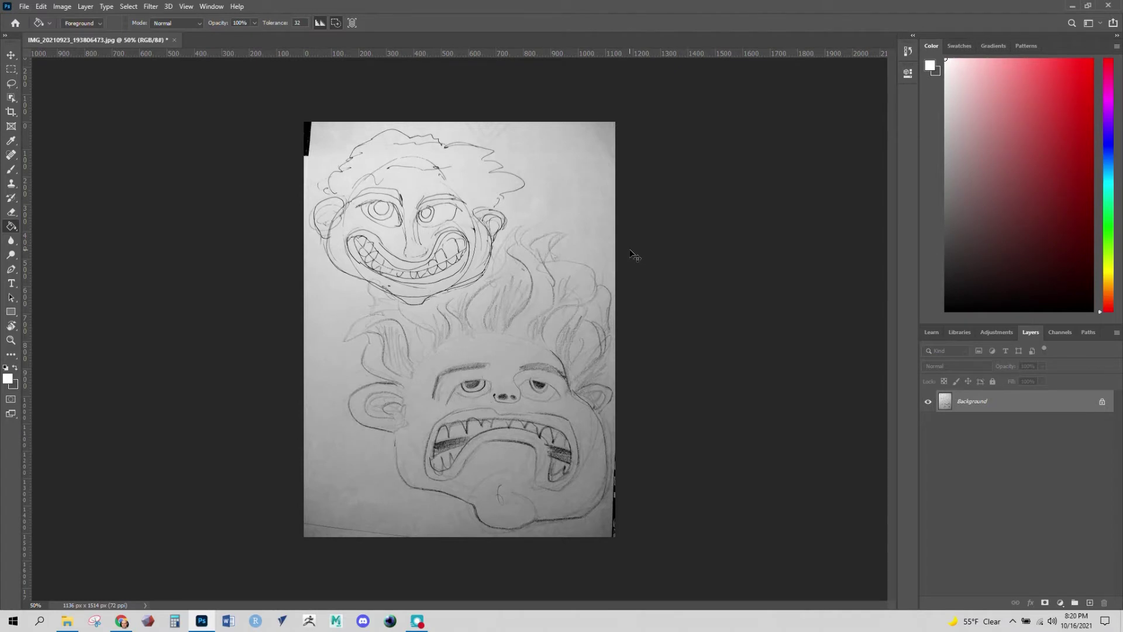
- Save the adjusted sketch as JPEG and launch ZBrush
key(ctrl+s)
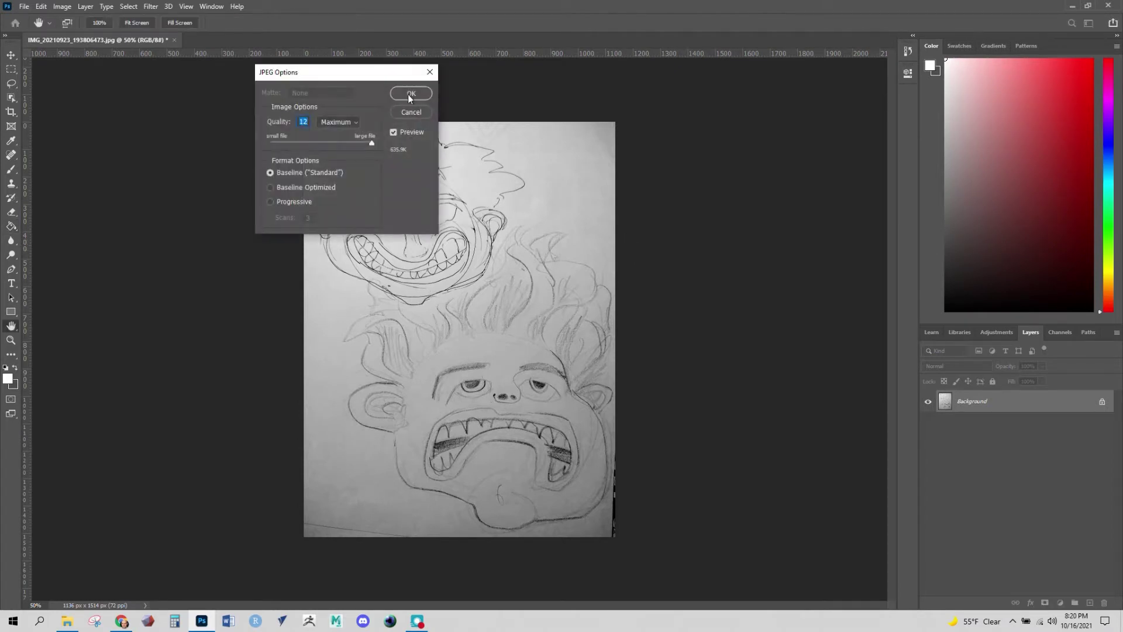
click(414, 86)
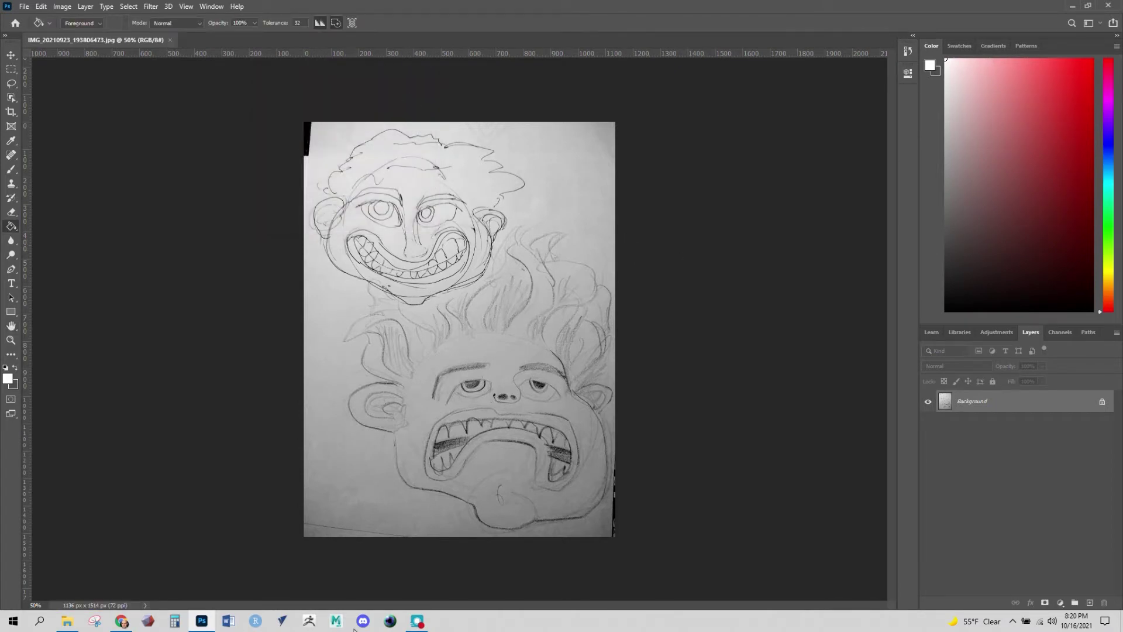
click(13, 621)
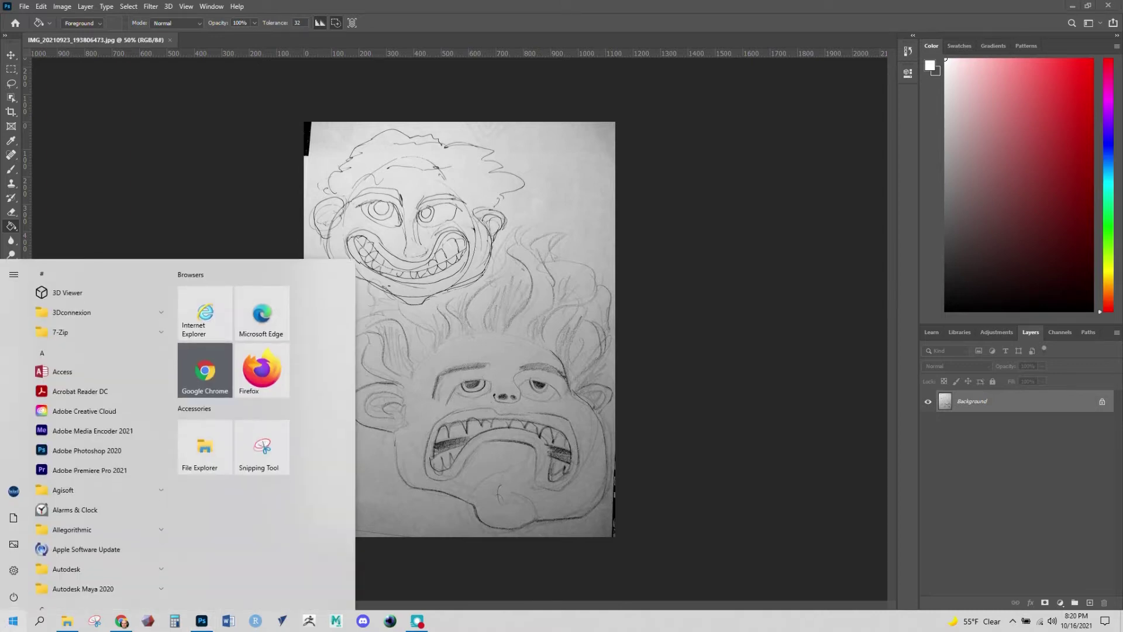
text(zbrush)
key(Return)
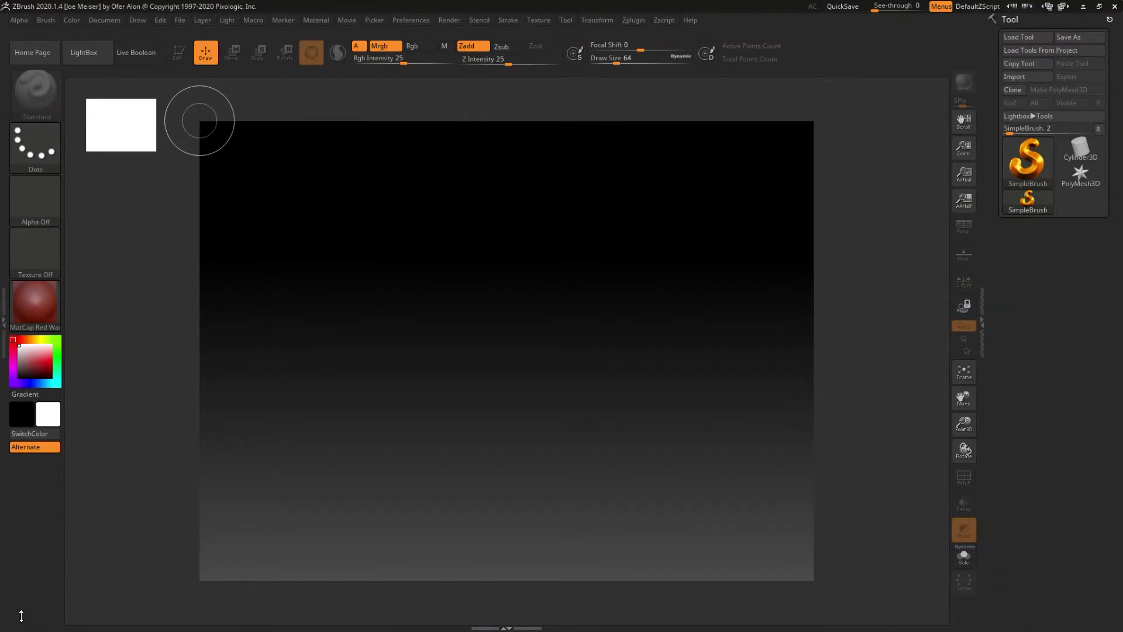
- Return to Photoshop and launch PureRef from a Start search for 'pureref'
key(alt+Tab)
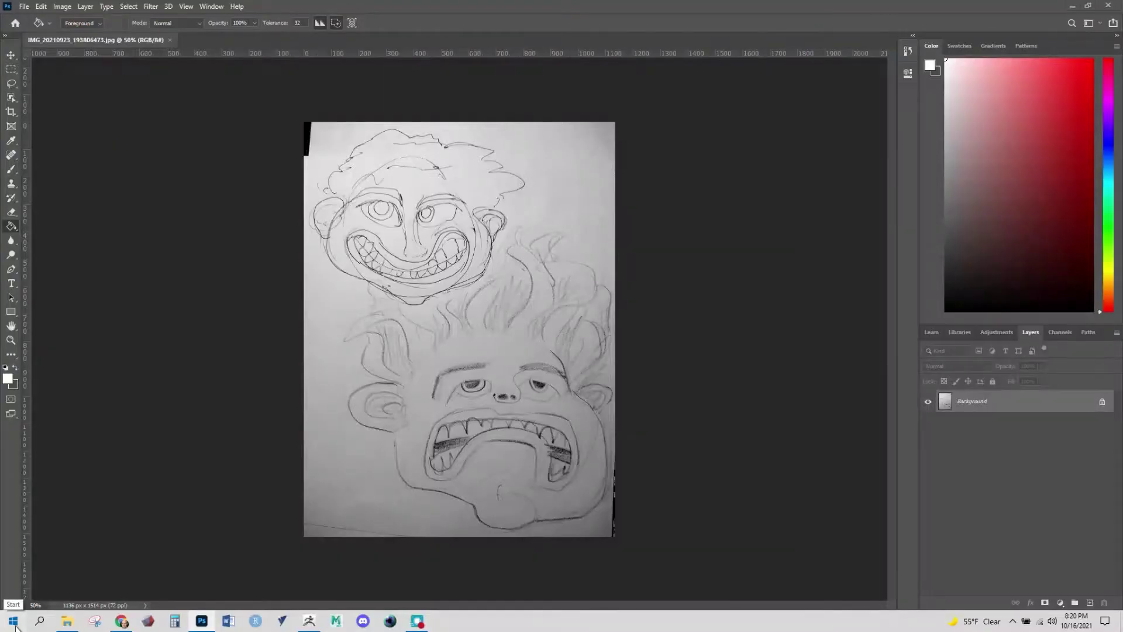
click(20, 625)
text(pureref)
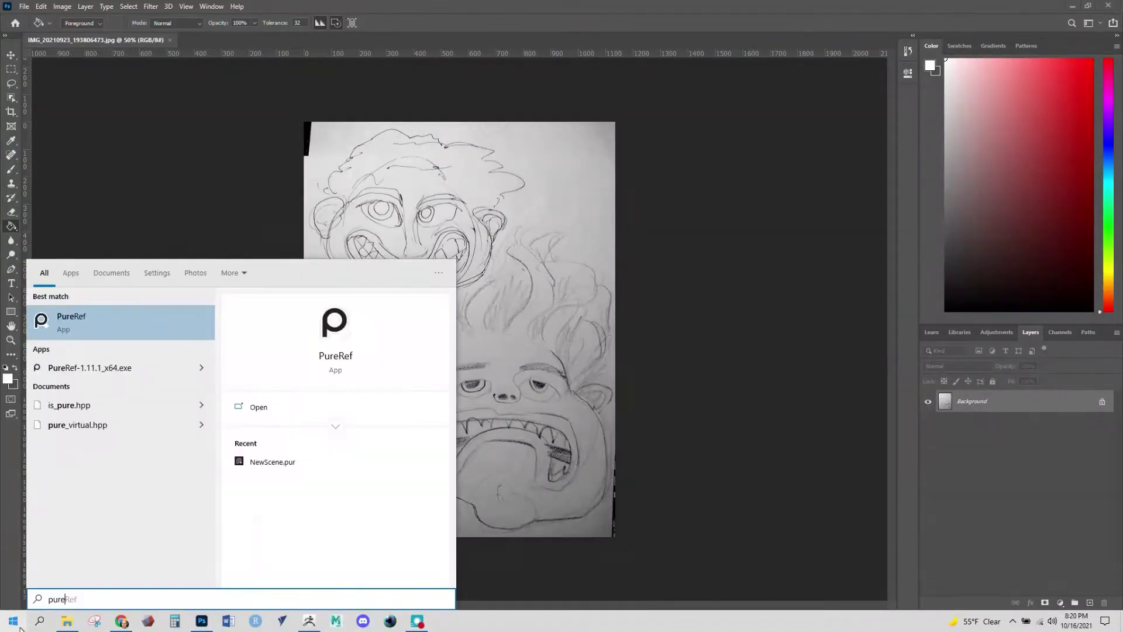
key(Return)
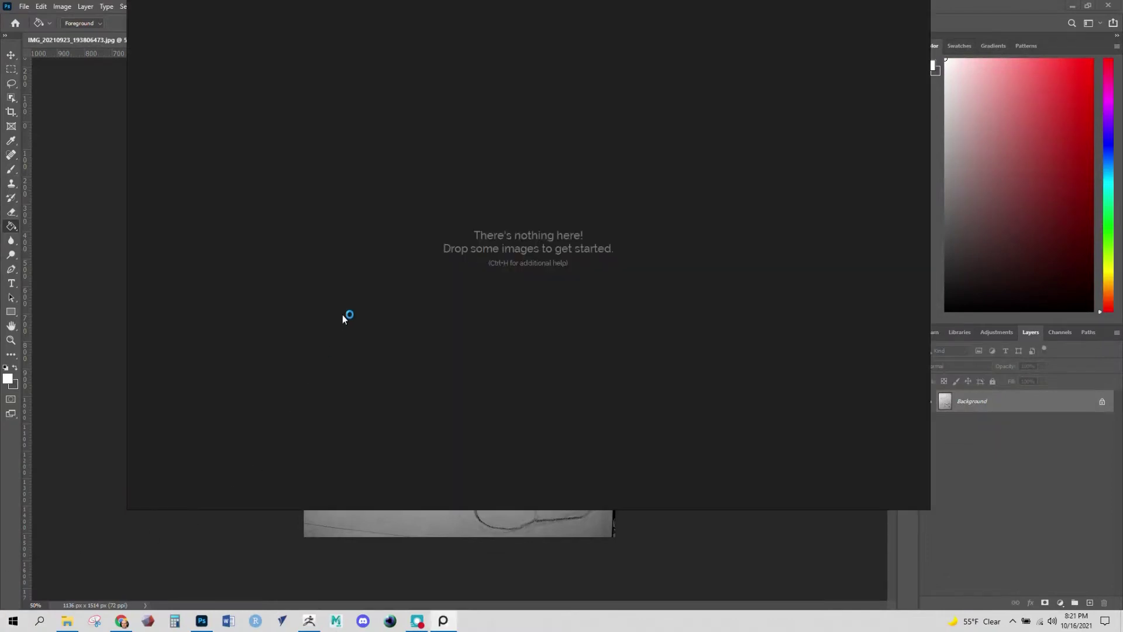
- Add the grotesque sketch JPG to the PureRef board
drag(424, 32, 457, 121)
click(67, 620)
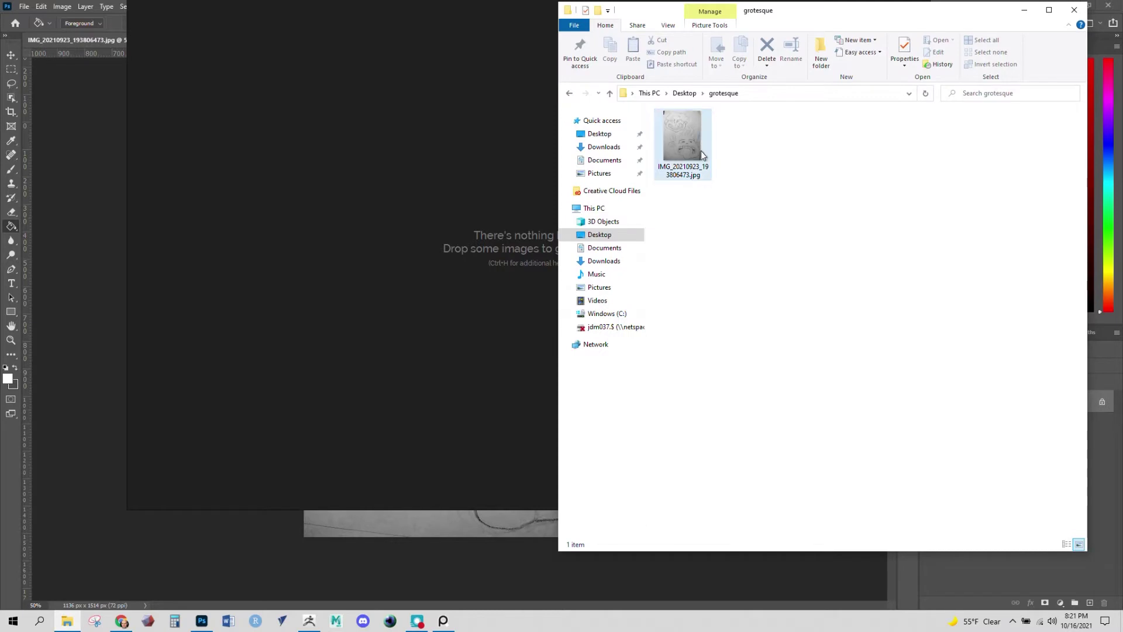
drag(701, 153, 373, 213)
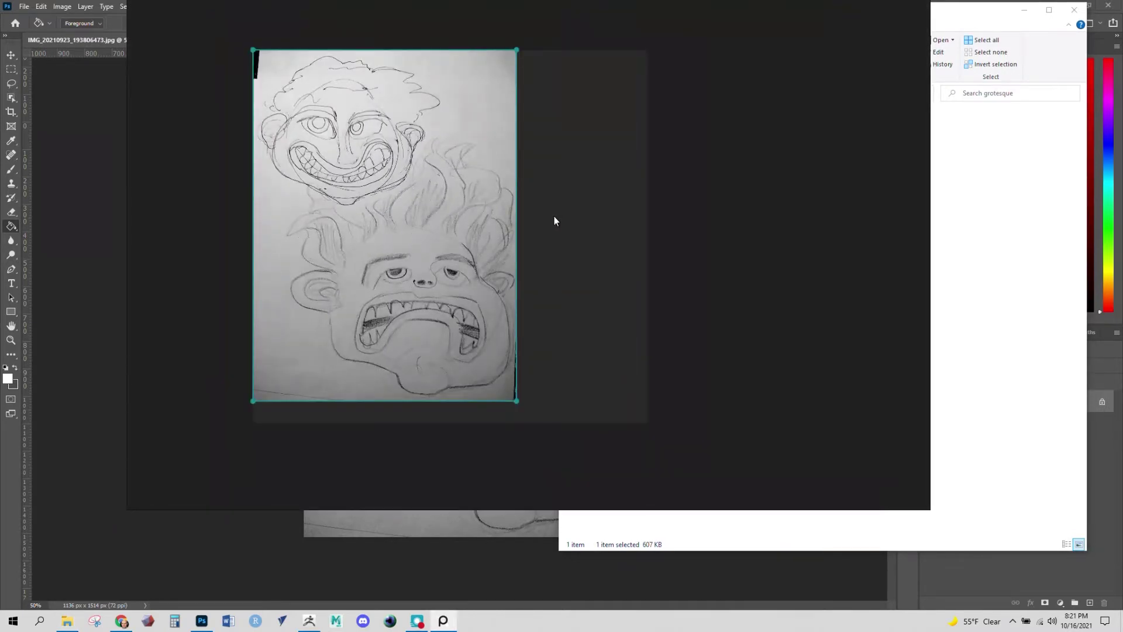
drag(438, 220, 497, 222)
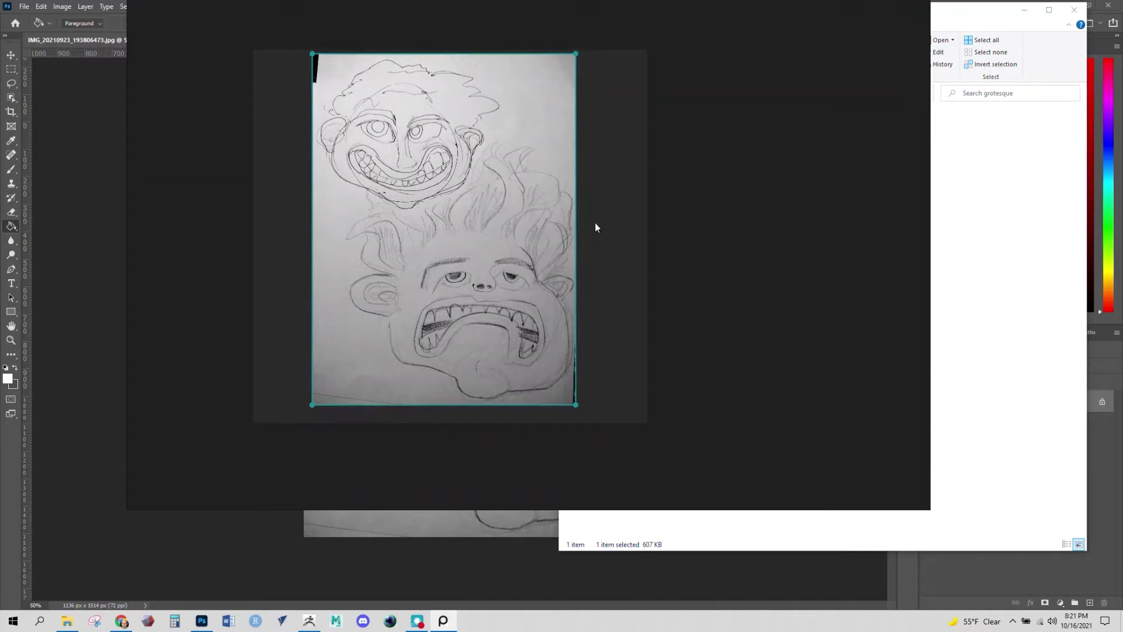
- Shrink the PureRef window tightly around the sketch
mouse_move(926, 515)
mouse_down()
mouse_move(509, 370)
mouse_move(457, 386)
mouse_up()
mouse_move(412, 298)
mouse_down()
mouse_move(265, 234)
mouse_move(216, 240)
mouse_up()
mouse_move(453, 382)
mouse_down()
mouse_move(387, 357)
mouse_move(402, 357)
mouse_up()
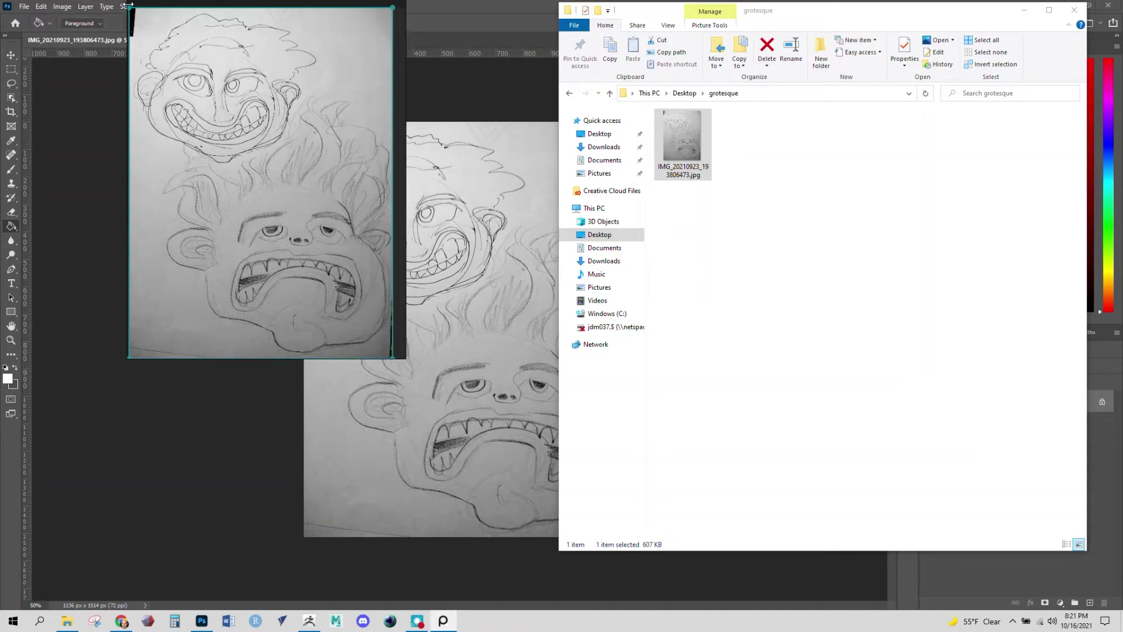
drag(128, 8, 131, 29)
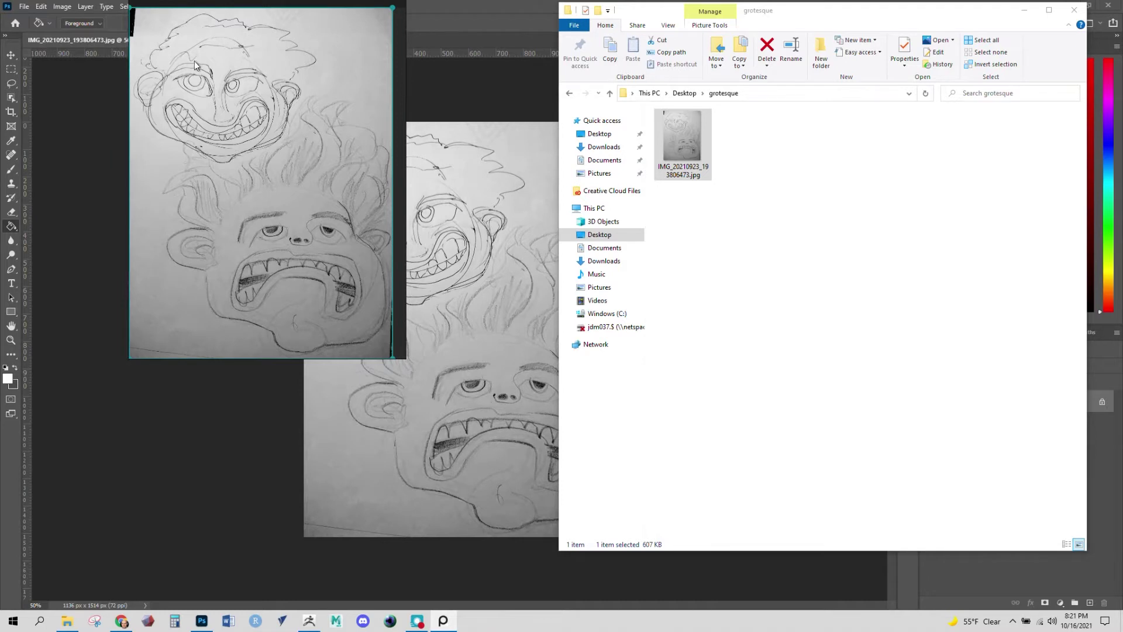
- Reposition and crop the sketch into a compact panel at the screen's left
drag(200, 71, 206, 56)
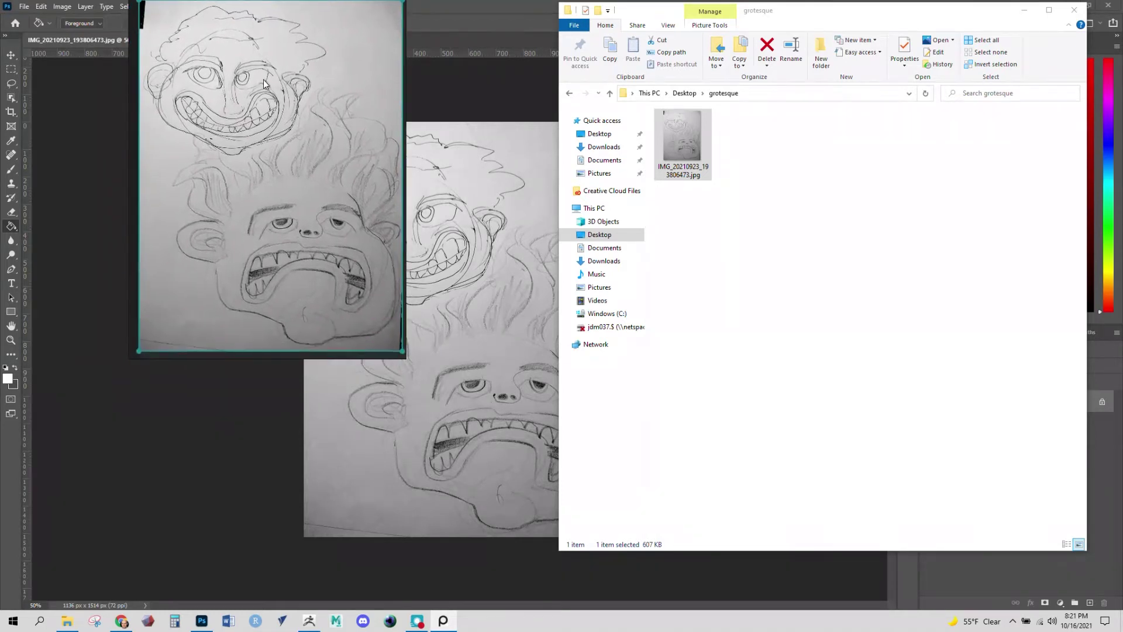
drag(263, 80, 268, 185)
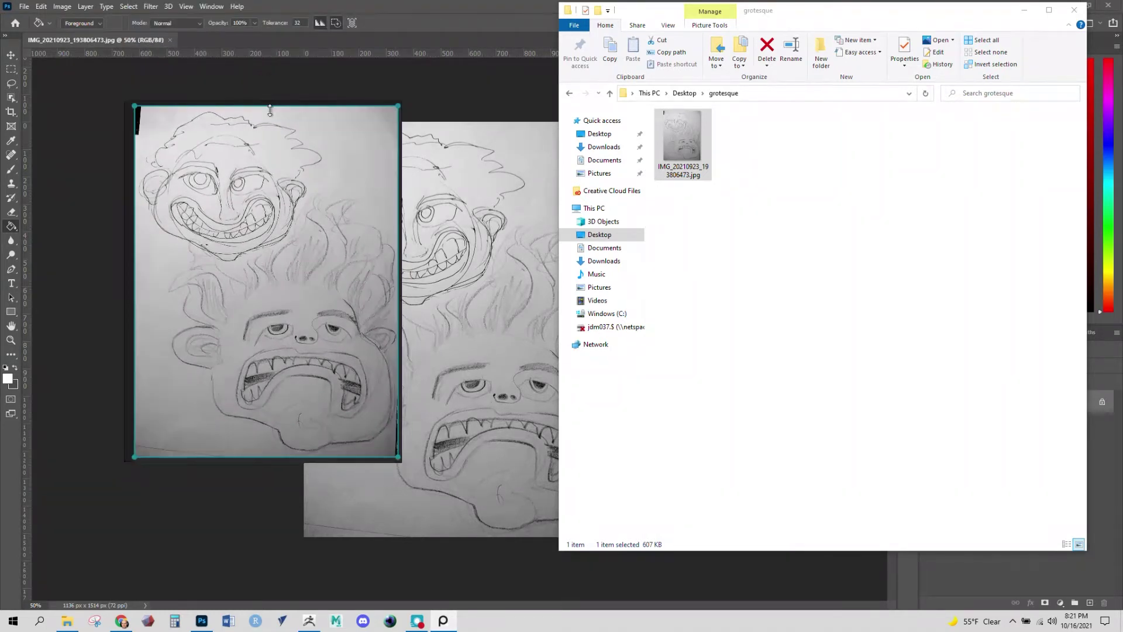
drag(269, 110, 269, 186)
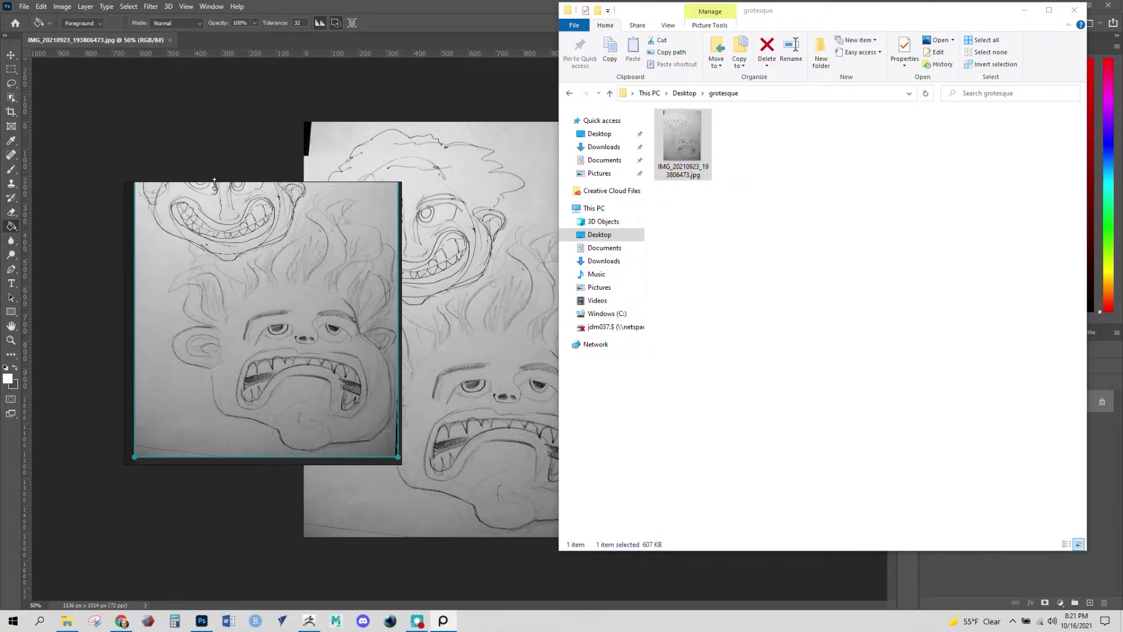
drag(211, 186, 214, 119)
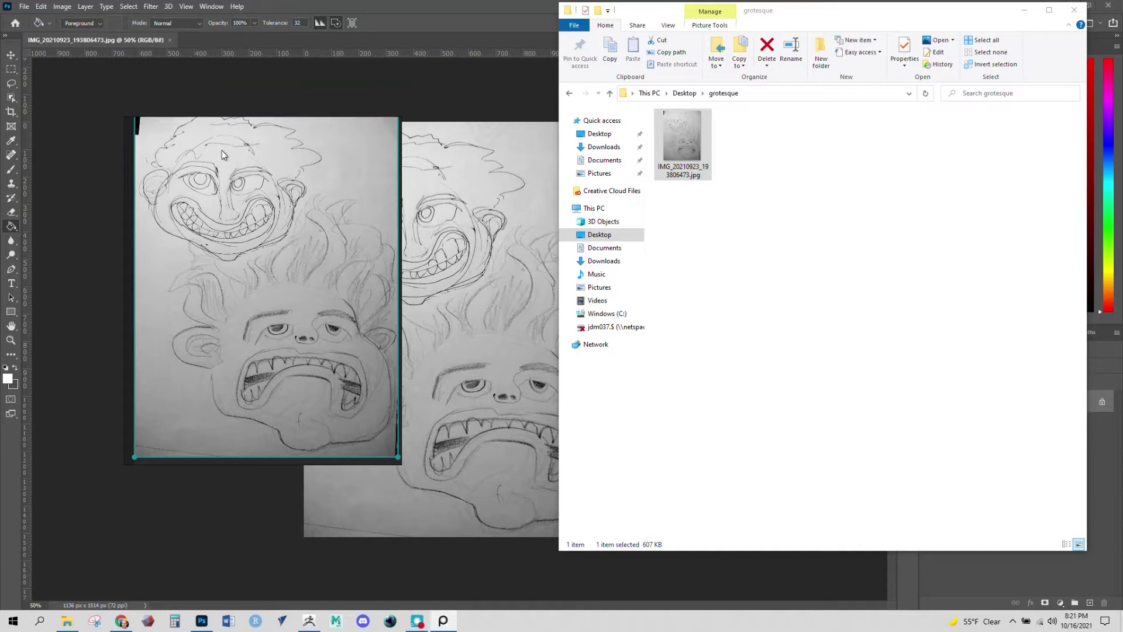
drag(263, 370, 255, 343)
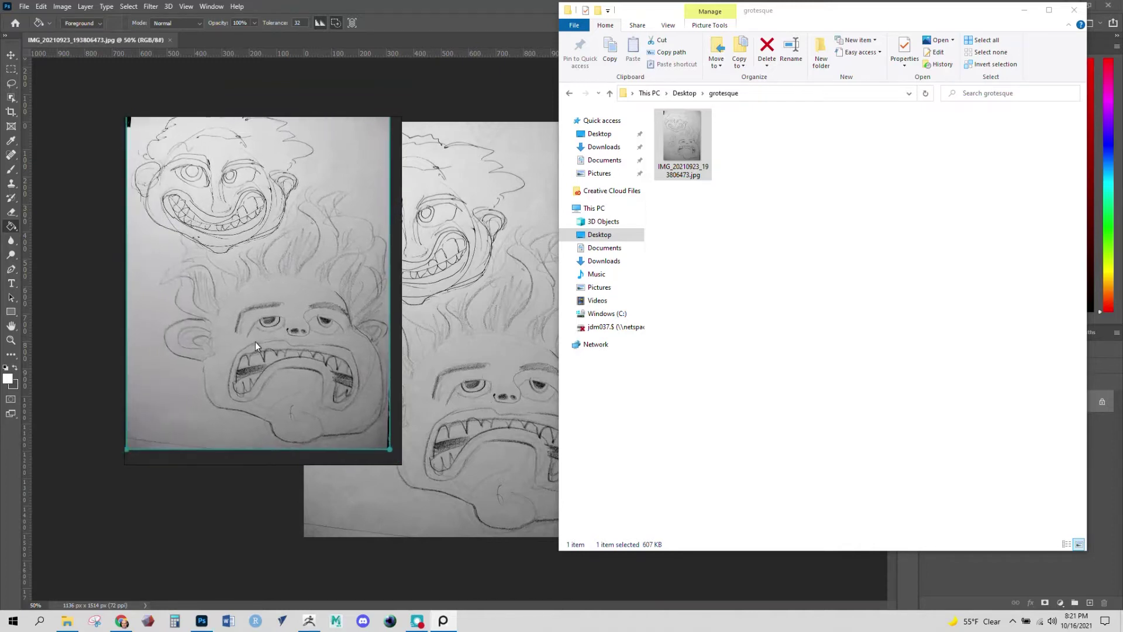
drag(401, 466, 387, 450)
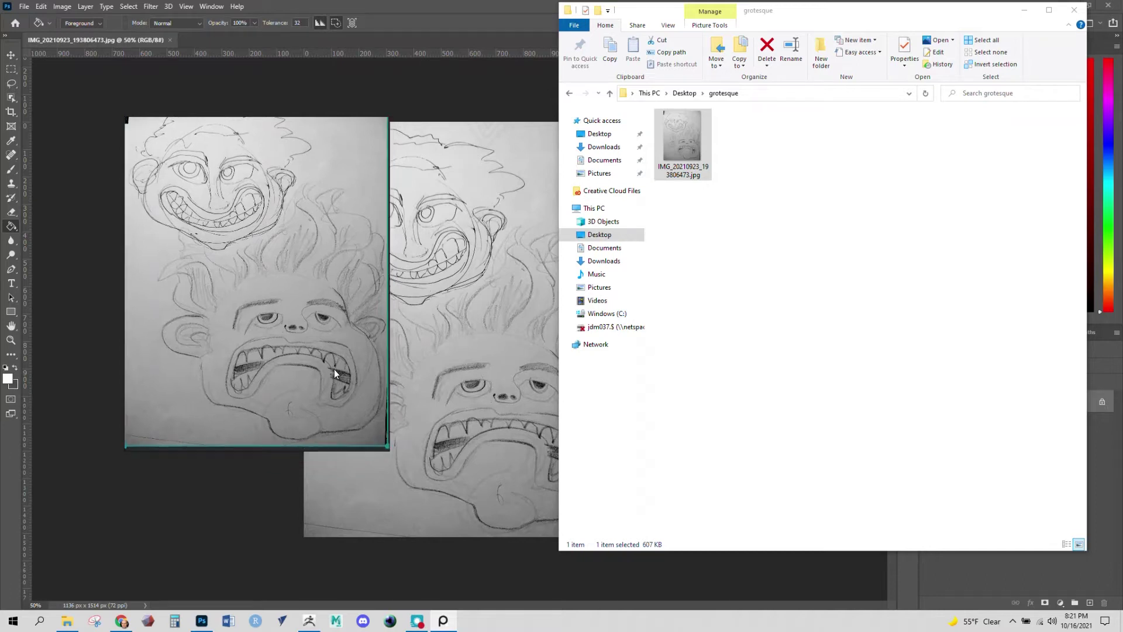
mouse_move(341, 379)
mouse_down()
mouse_move(290, 340)
mouse_move(253, 346)
mouse_up()
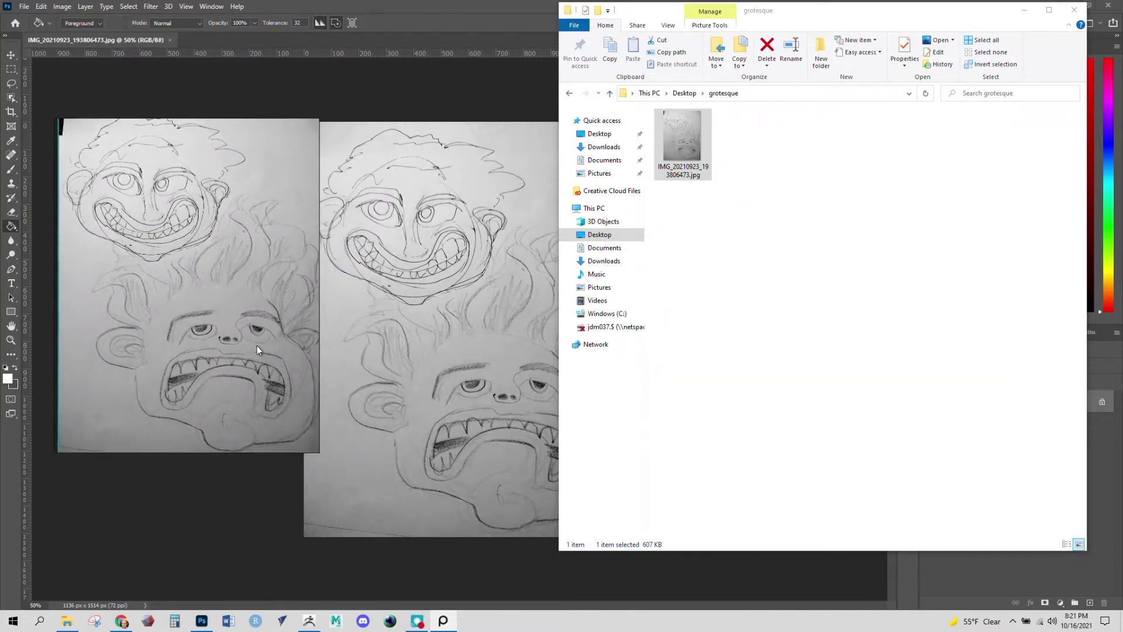
click(308, 621)
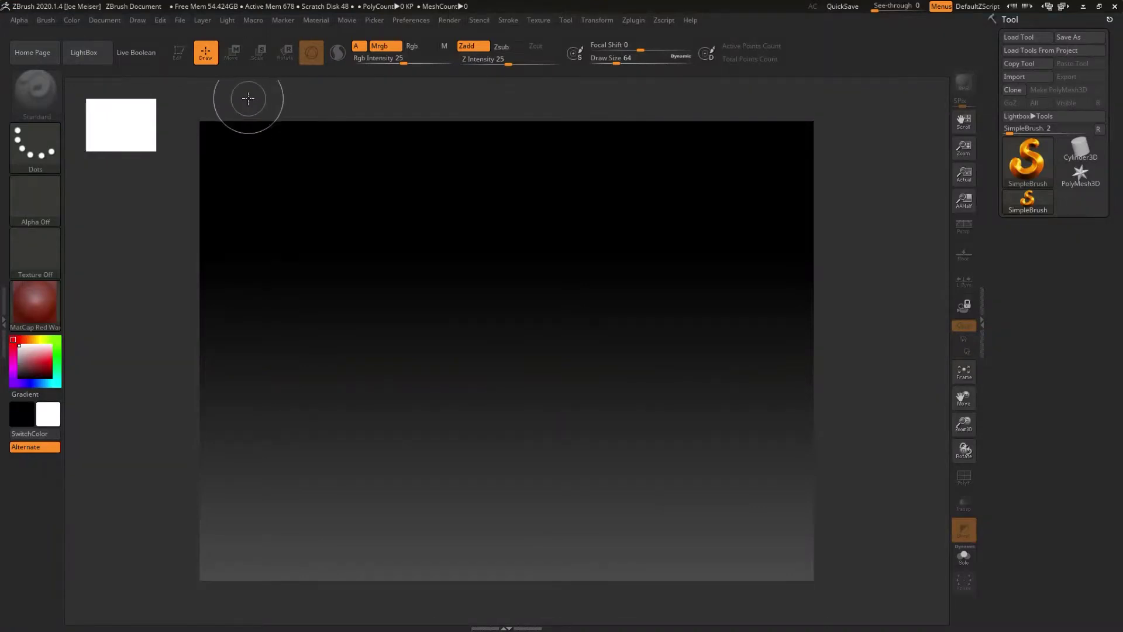
- Load the DynaMesh sphere project and pin the PureRef sketch always on top, left of the sphere
key(comma)
double_click(579, 205)
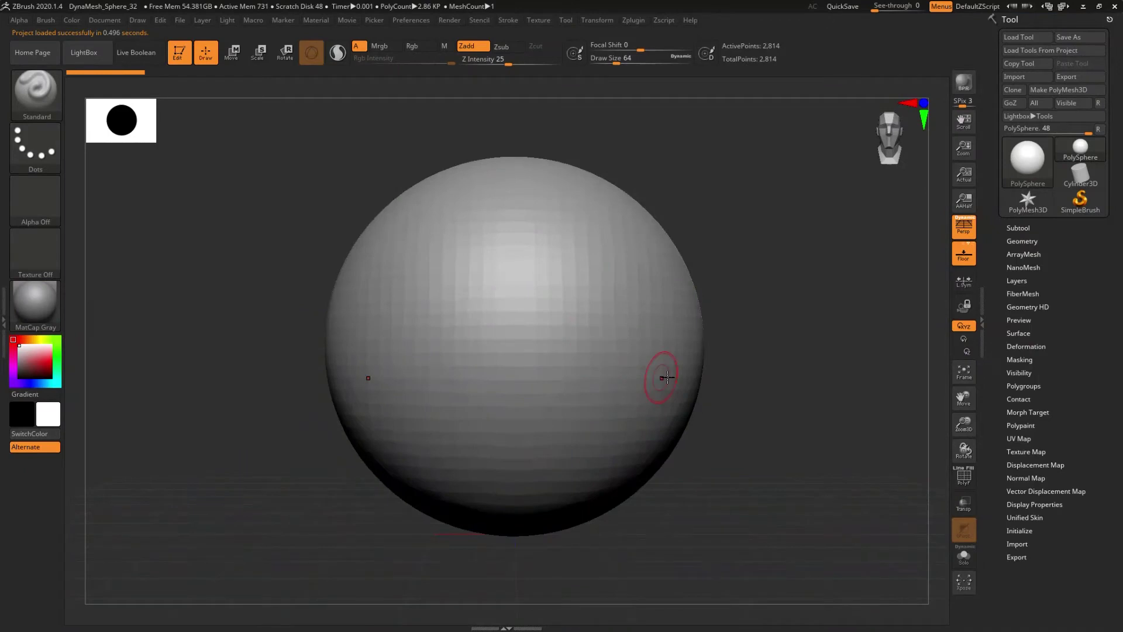
key(alt+Tab)
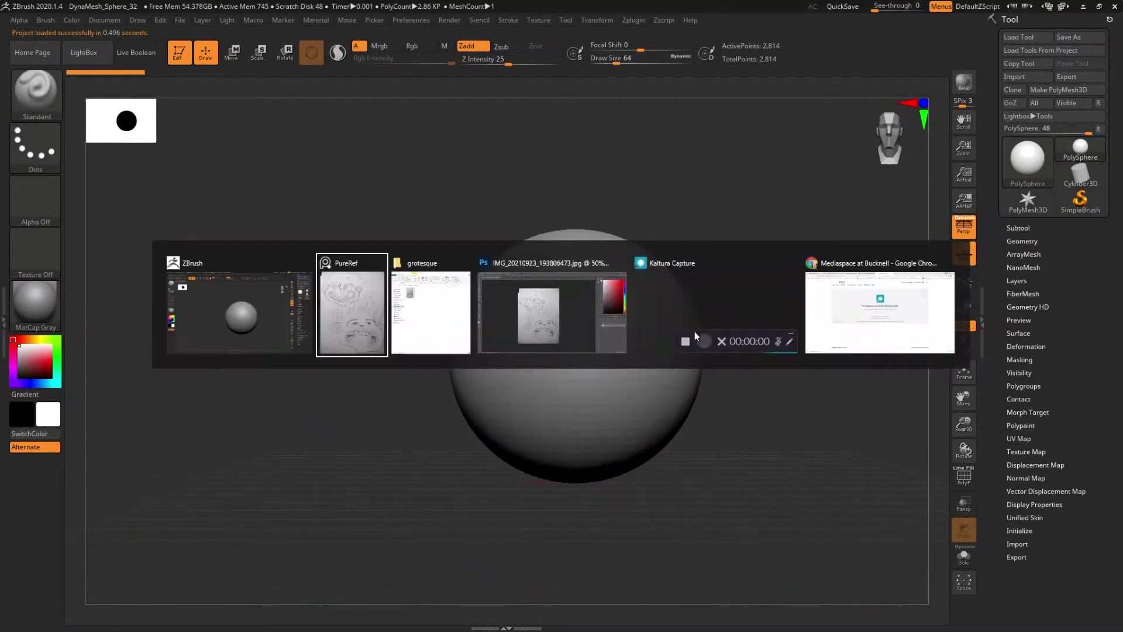
right_click(223, 300)
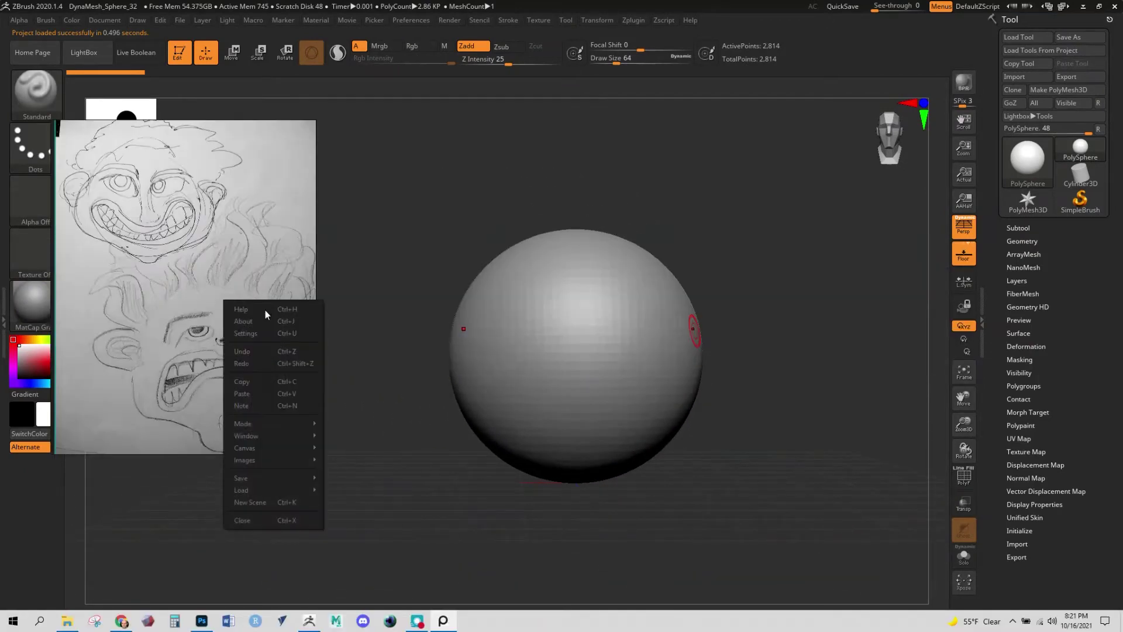
mouse_move(243, 423)
click(363, 448)
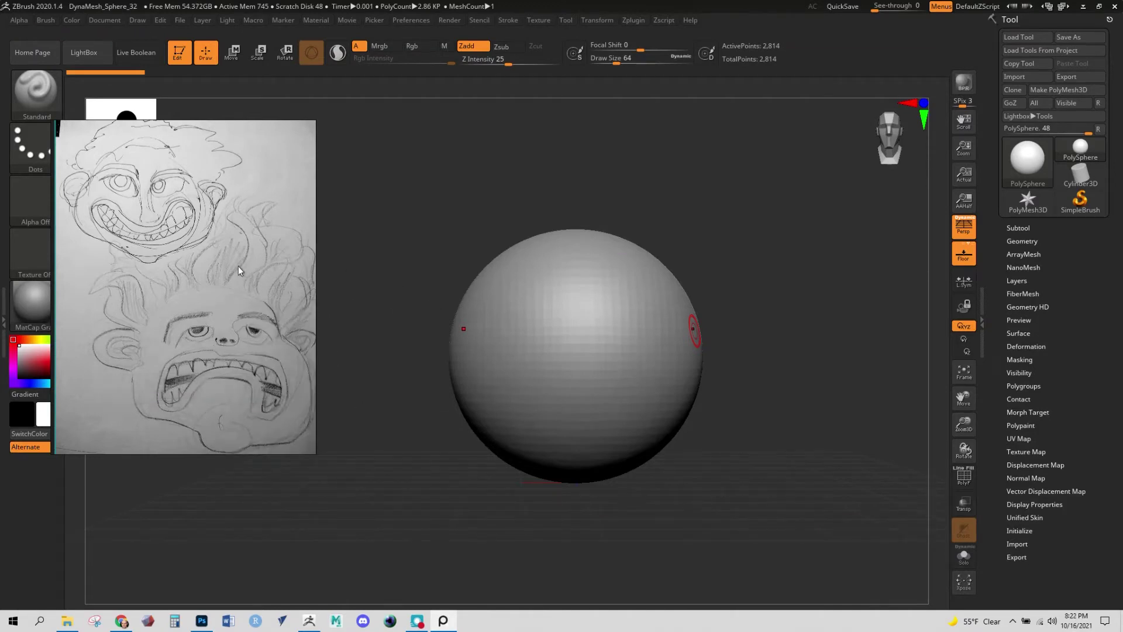
drag(238, 266, 248, 311)
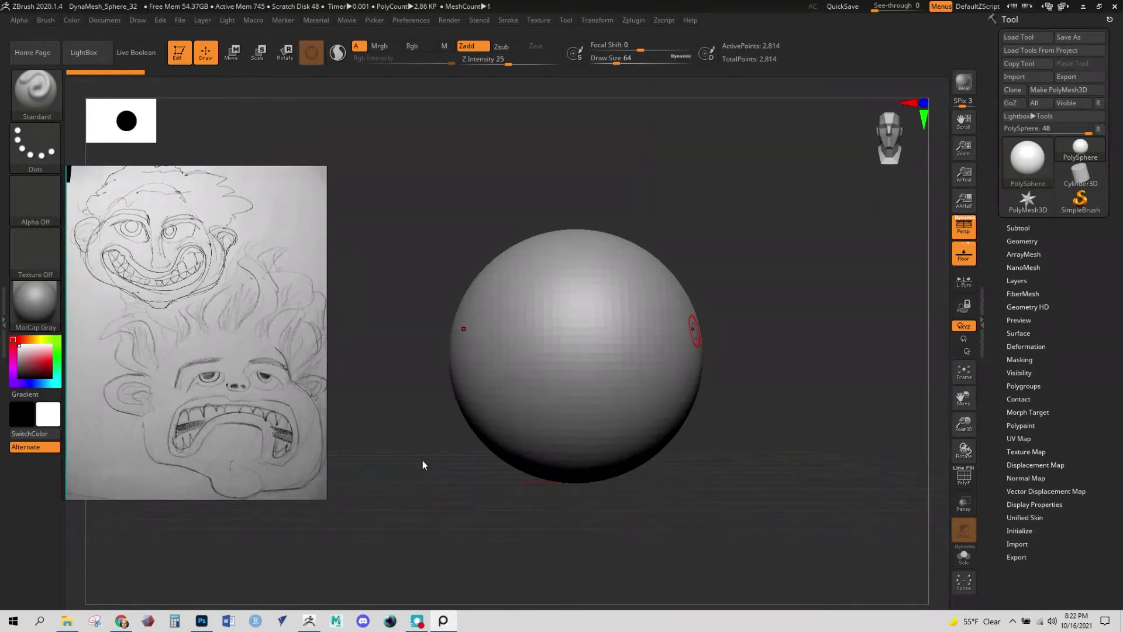
drag(408, 458, 431, 469)
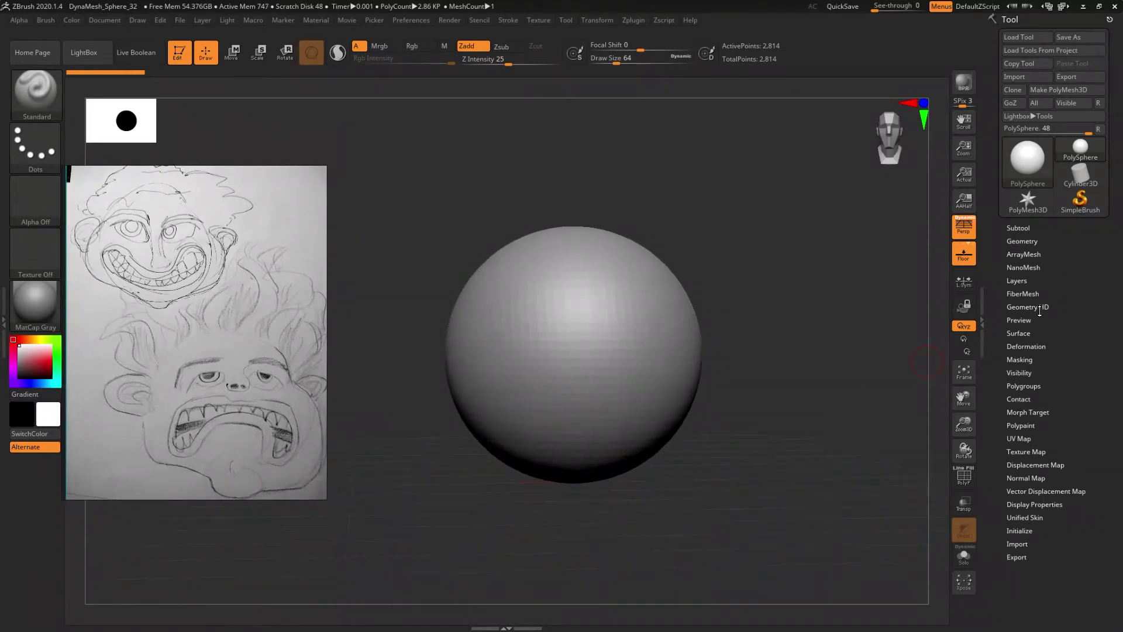
click(964, 338)
- Turn off perspective, enlarge the draw size, and select the Move brush
alt+drag(801, 408, 756, 397)
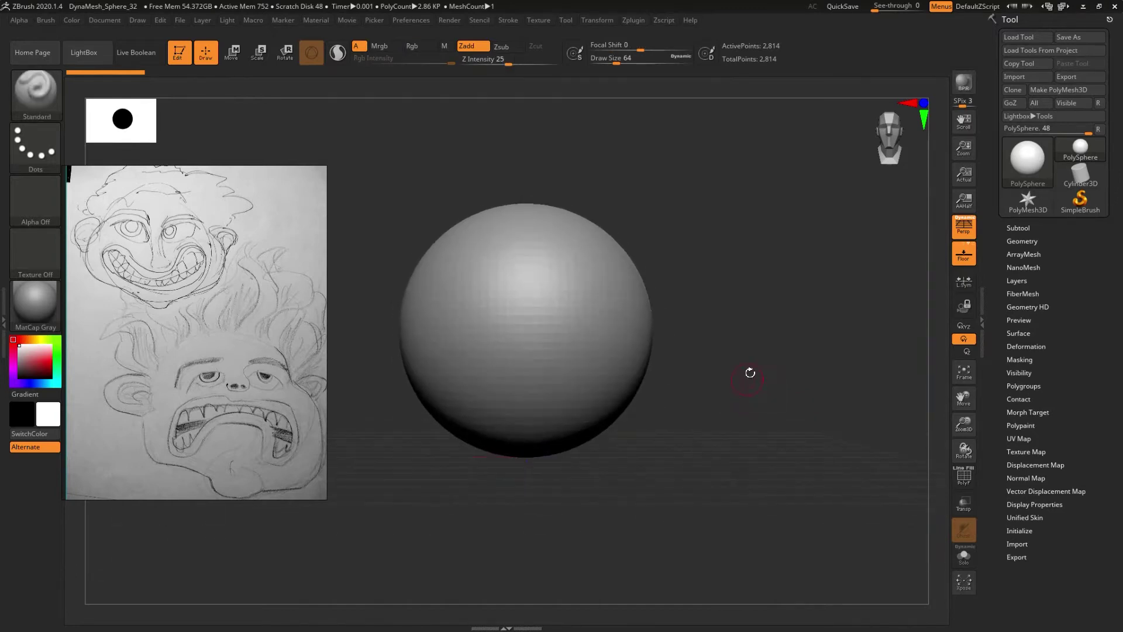
click(966, 223)
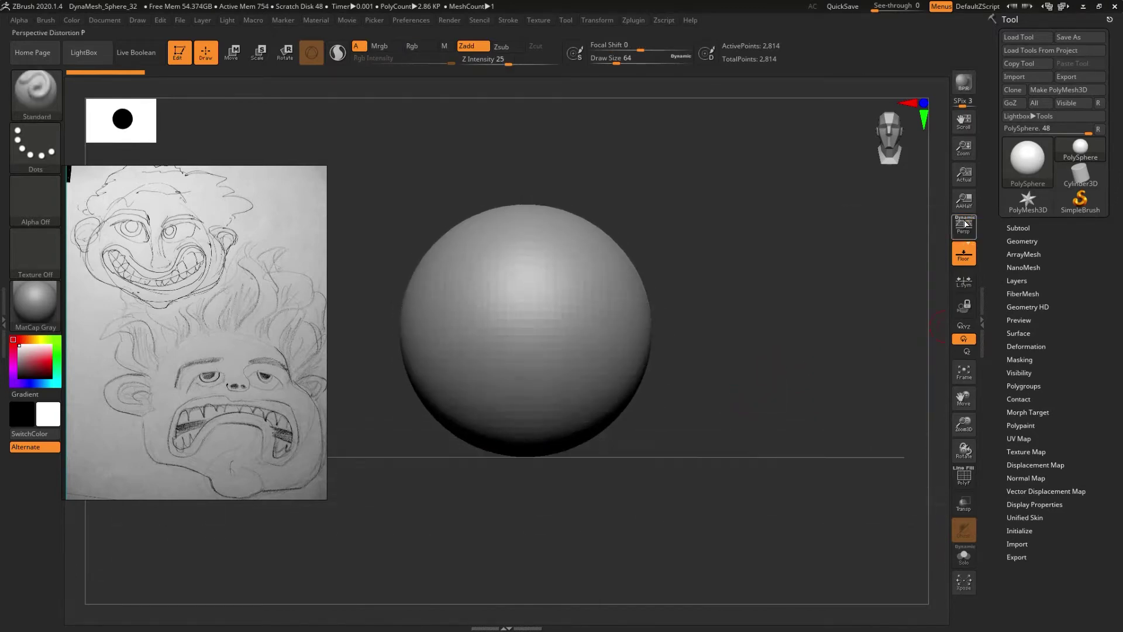
drag(802, 359, 800, 366)
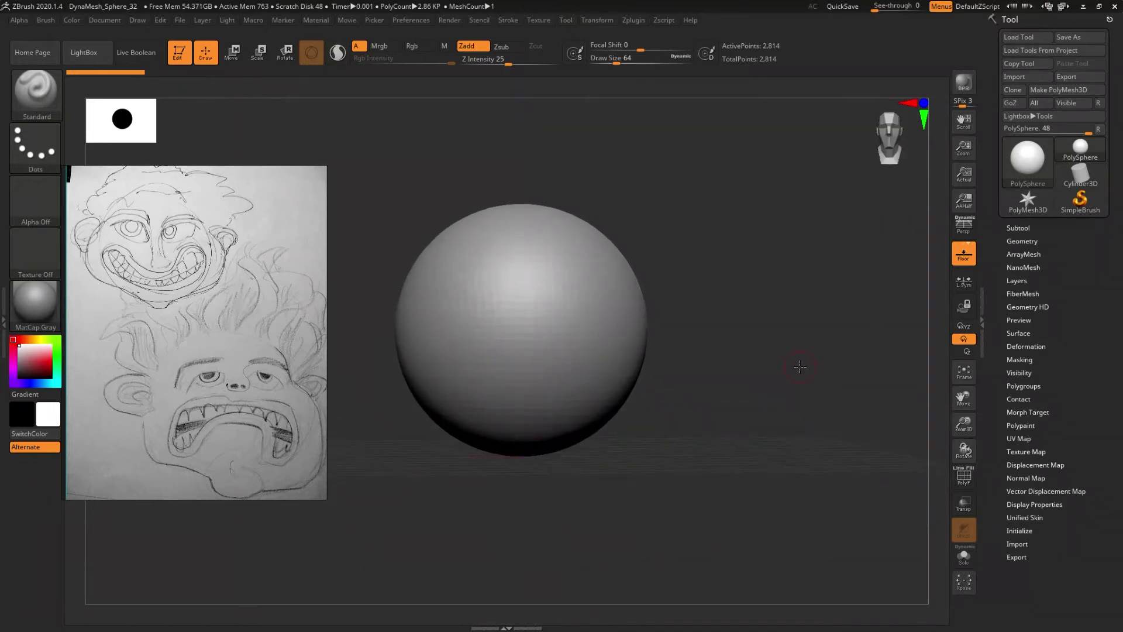
mouse_move(702, 390)
mouse_down()
mouse_move(680, 379)
mouse_move(710, 378)
mouse_up()
key(s)
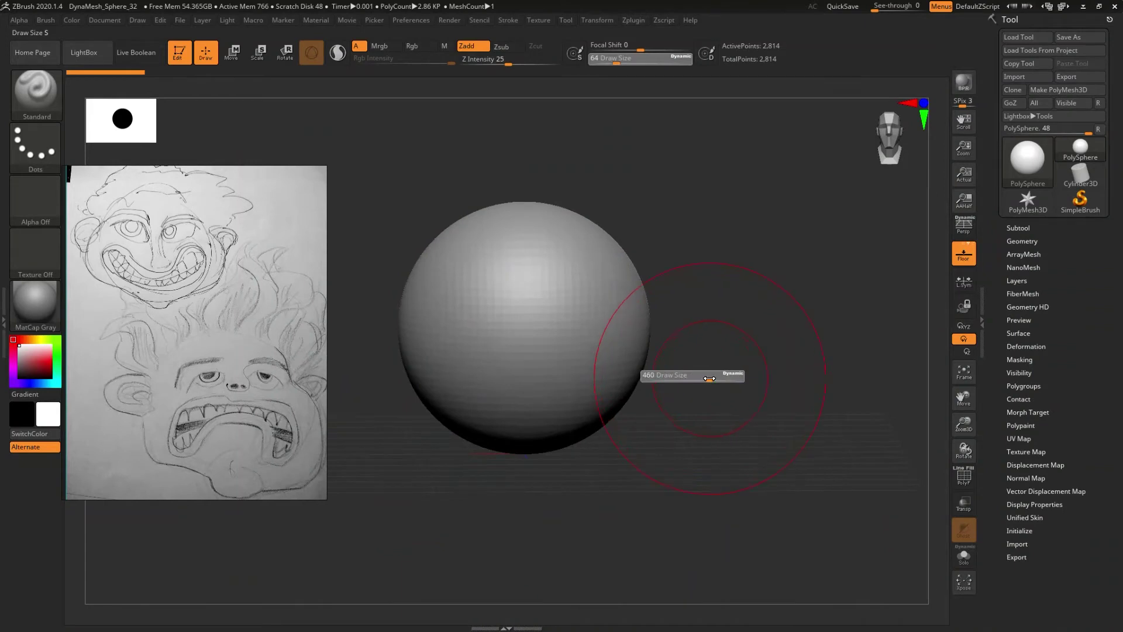
key(b)
key(m)
key(v)
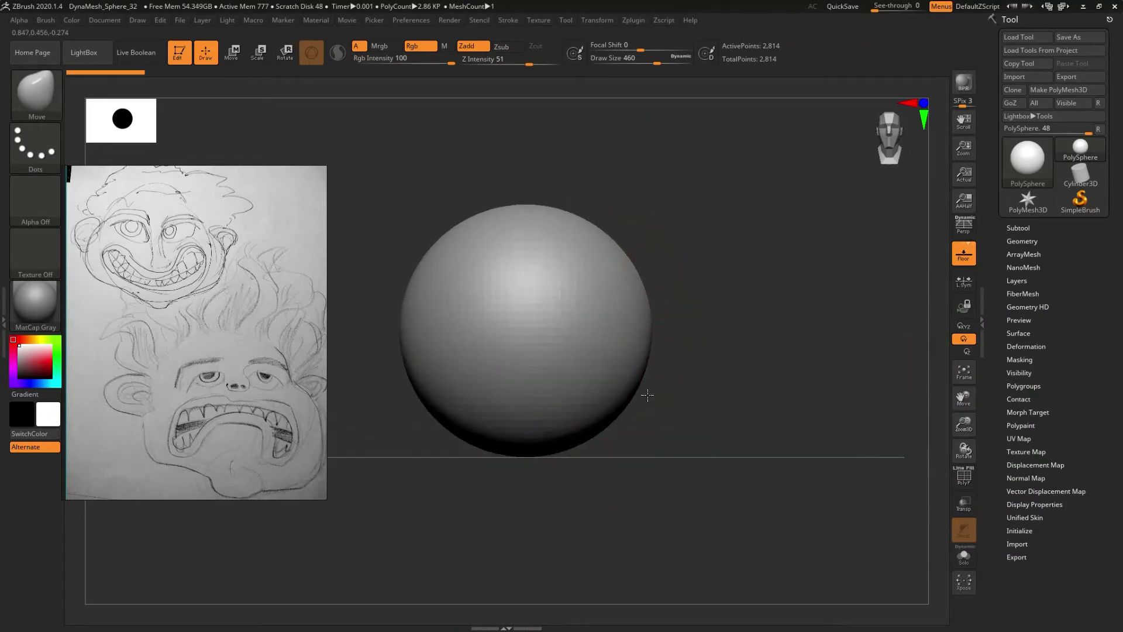
- Pull the sphere's lower sides and dome outward to widen it
drag(623, 395, 642, 412)
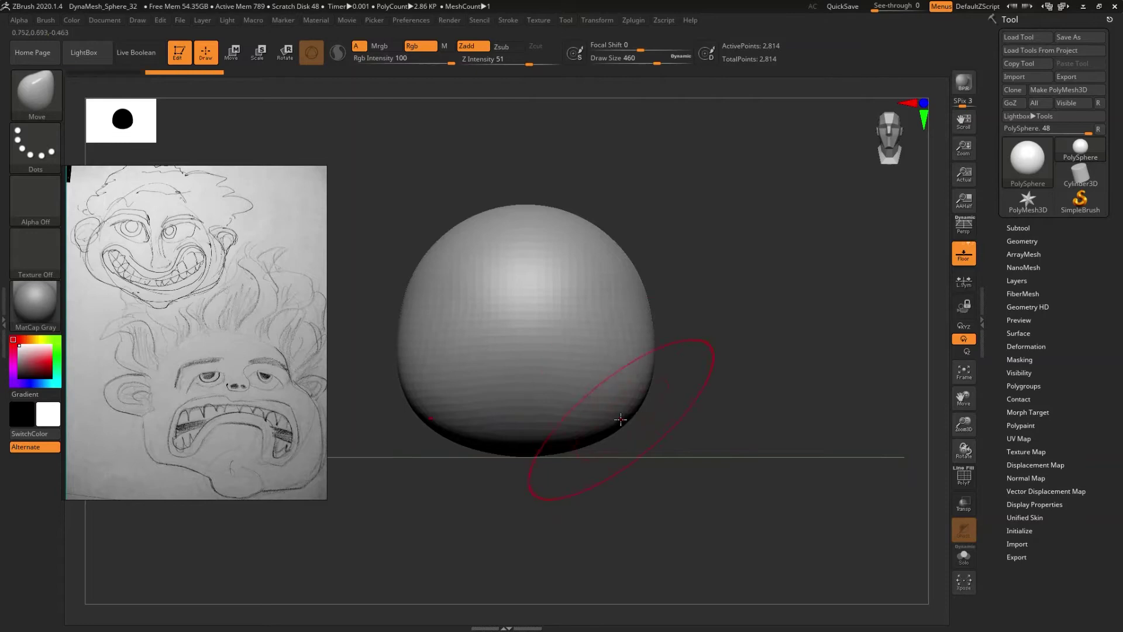
drag(621, 420, 651, 432)
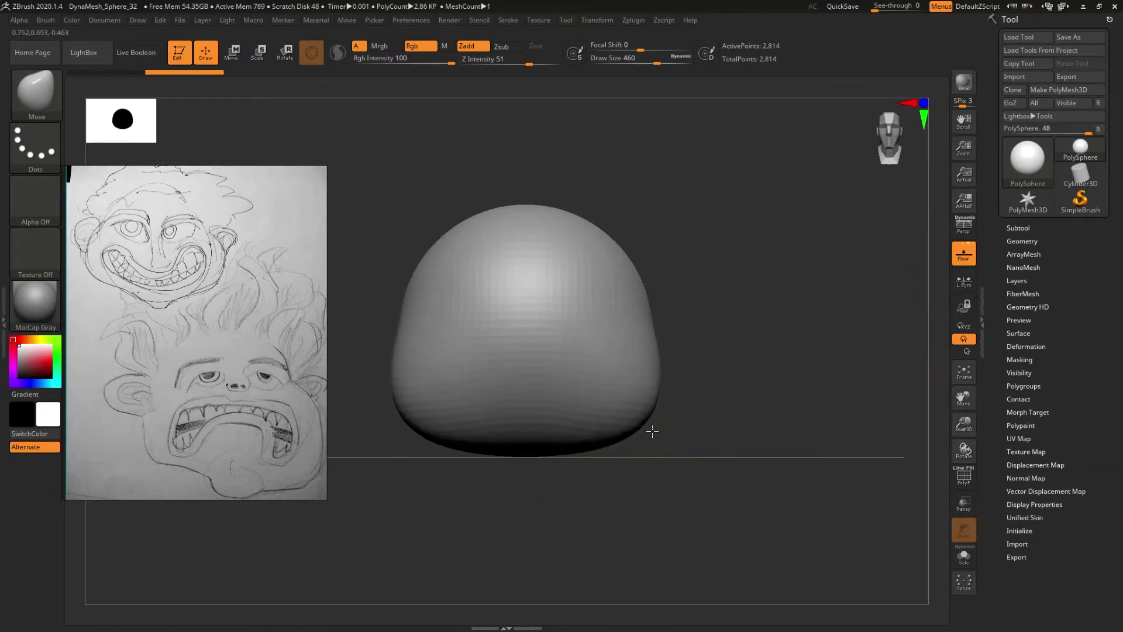
drag(630, 331, 666, 324)
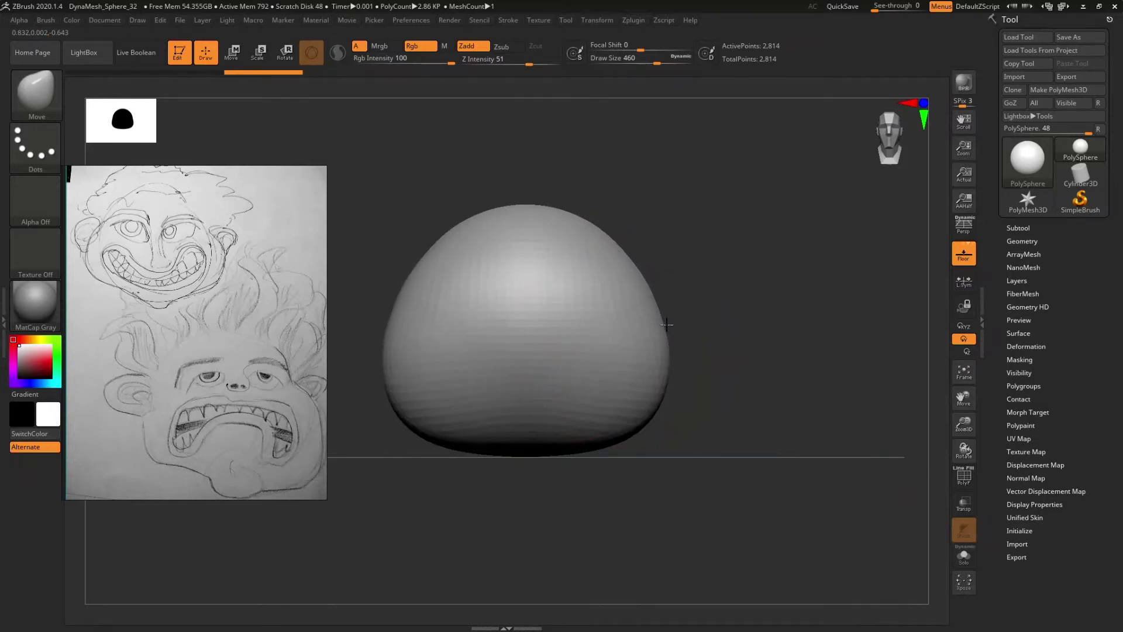
mouse_move(654, 384)
mouse_down()
mouse_move(673, 414)
mouse_move(650, 409)
mouse_up()
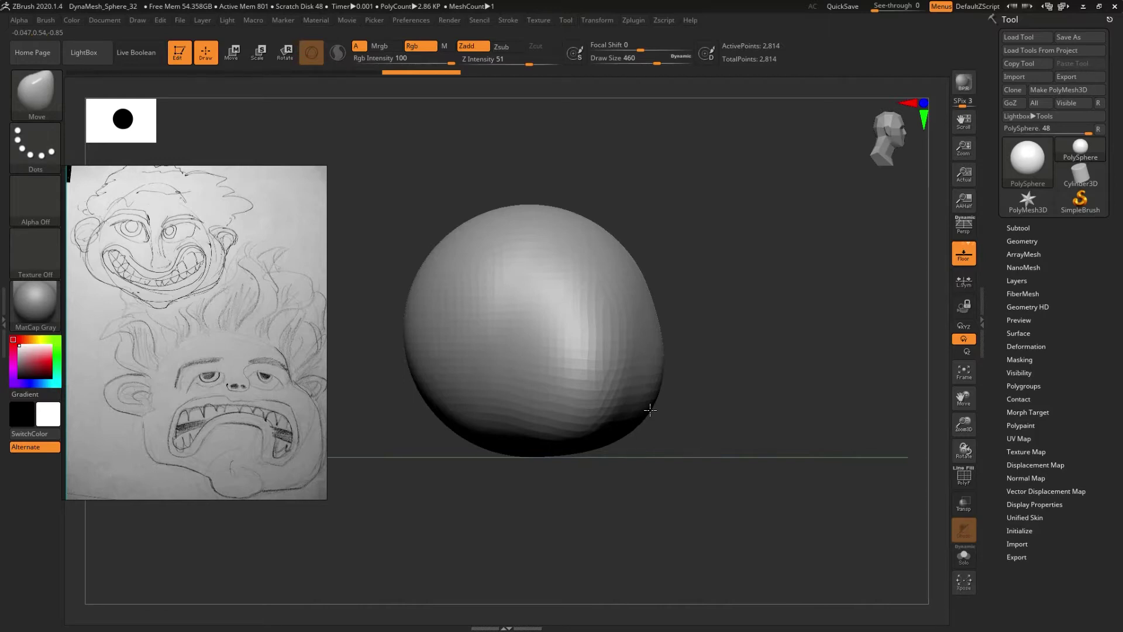
- At brush size 262, shape the front bulge's lower lobes and smooth the dents
key(s)
mouse_move(647, 410)
mouse_down()
mouse_move(629, 414)
mouse_move(663, 456)
mouse_up()
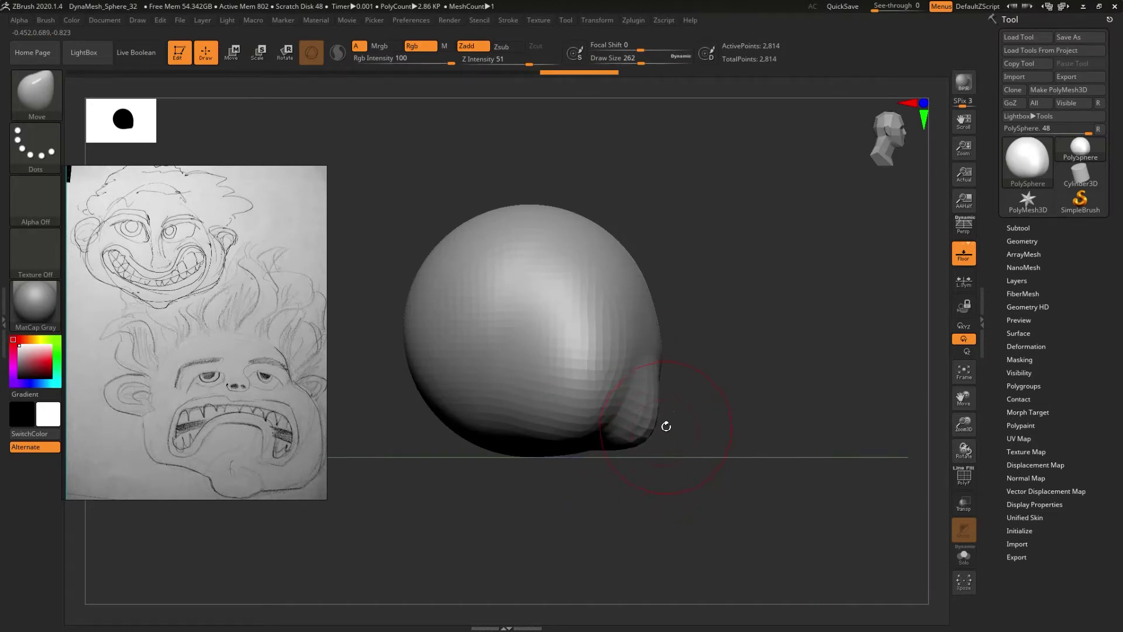
drag(666, 426, 634, 414)
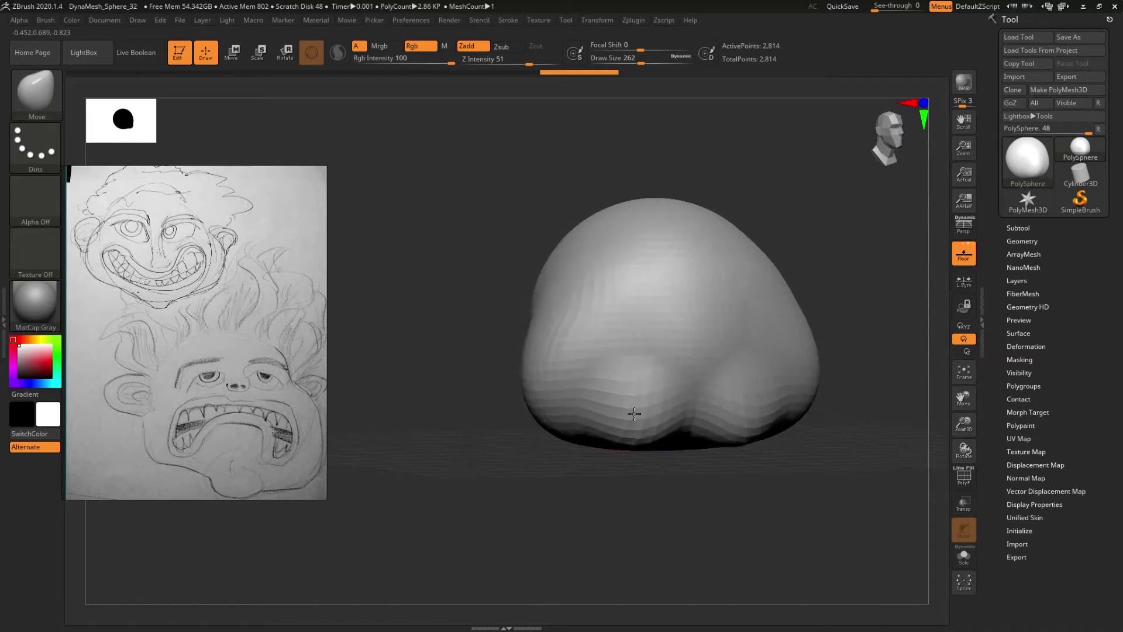
mouse_move(664, 413)
mouse_down()
mouse_move(521, 400)
mouse_move(526, 419)
mouse_up()
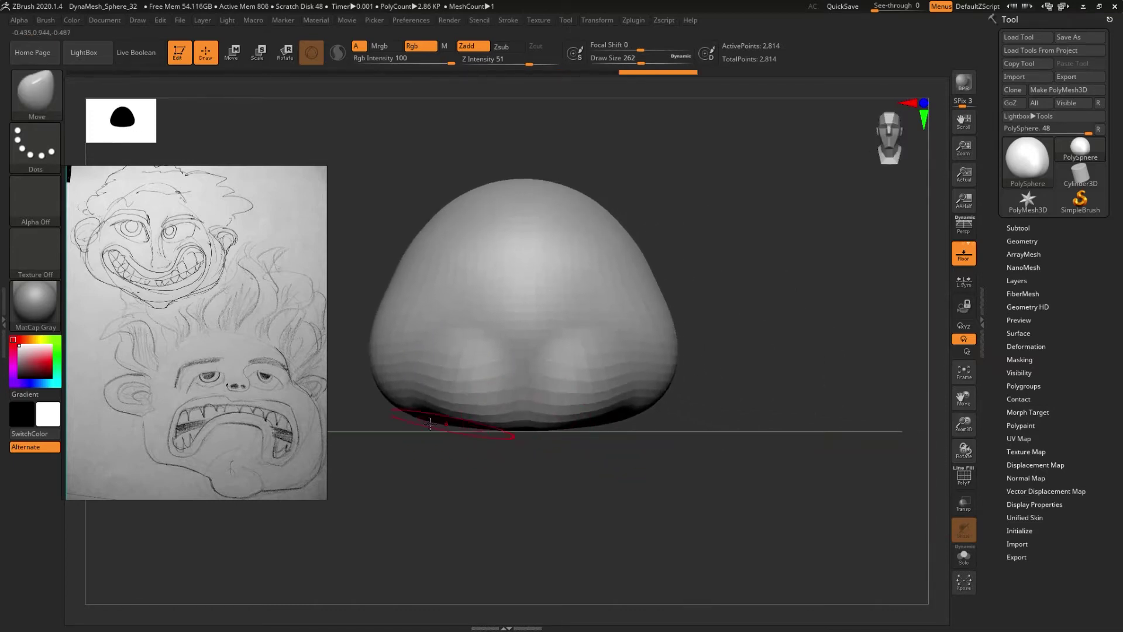
mouse_move(436, 381)
mouse_down()
mouse_move(488, 395)
mouse_move(464, 410)
mouse_up()
shift+drag(479, 388, 498, 375)
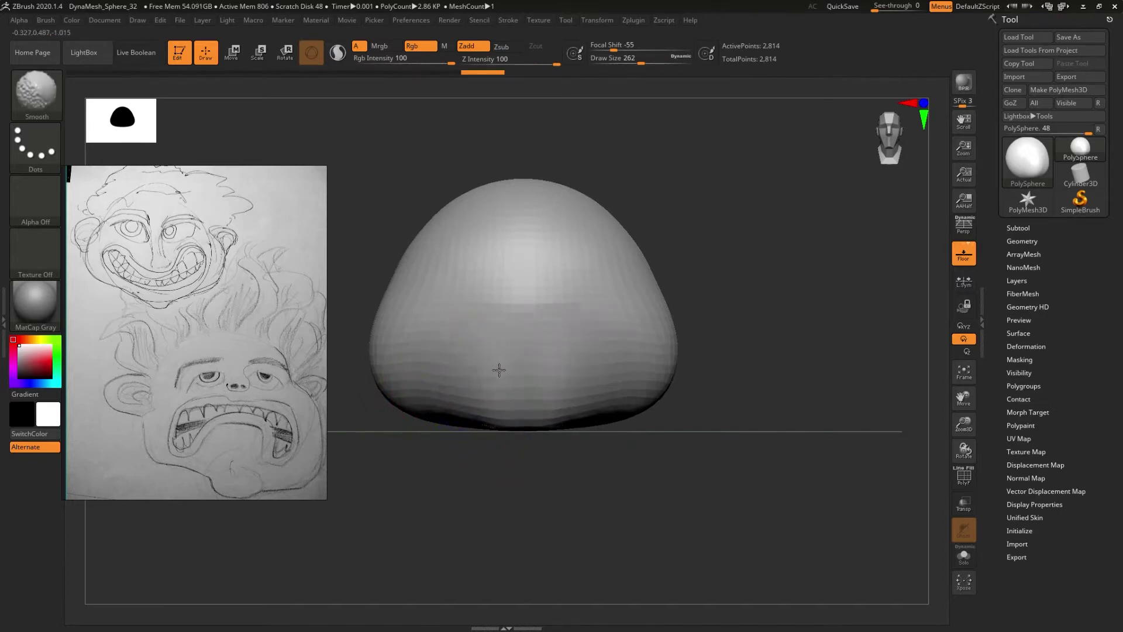
drag(515, 439, 576, 405)
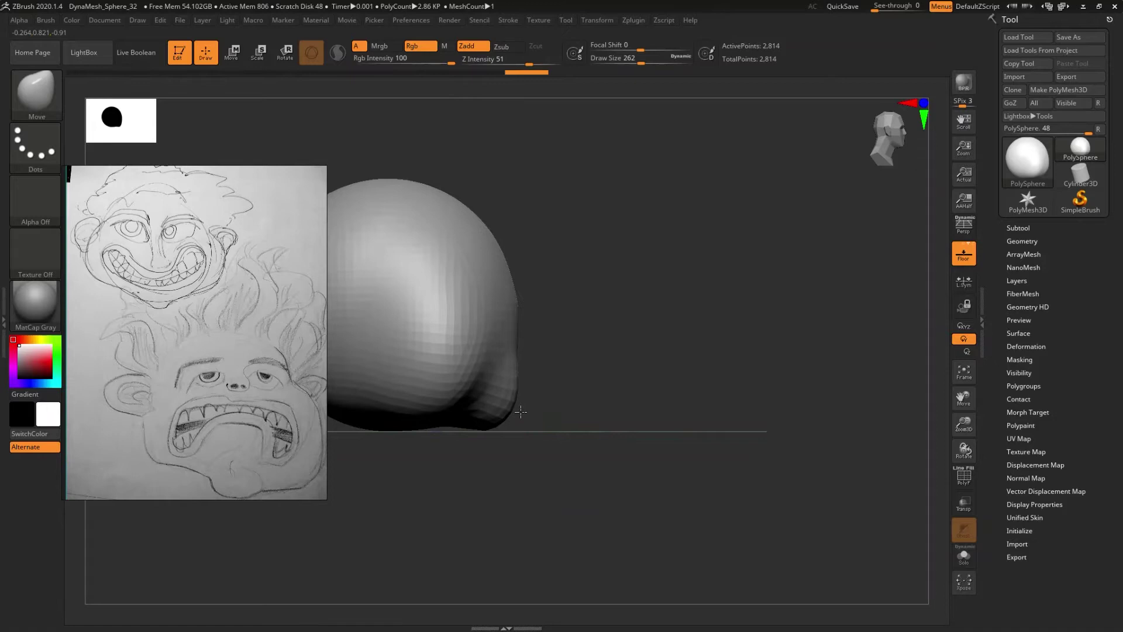
- At brush size 365, reshape the head's upper shoulder from a front view
shift+drag(521, 412, 512, 422)
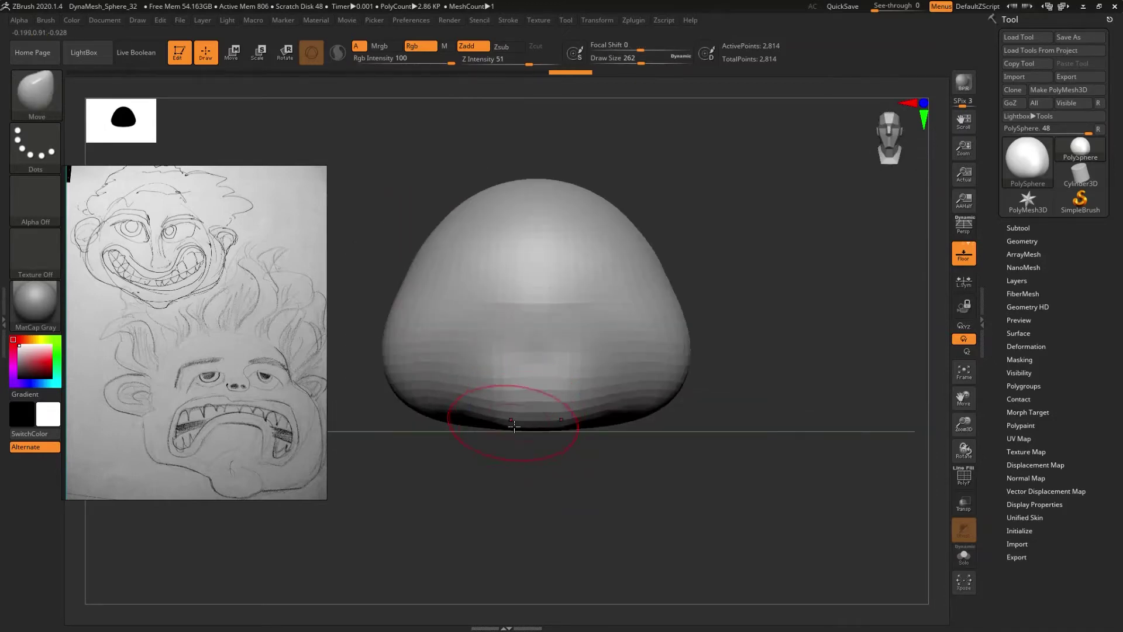
alt+drag(517, 429, 476, 462)
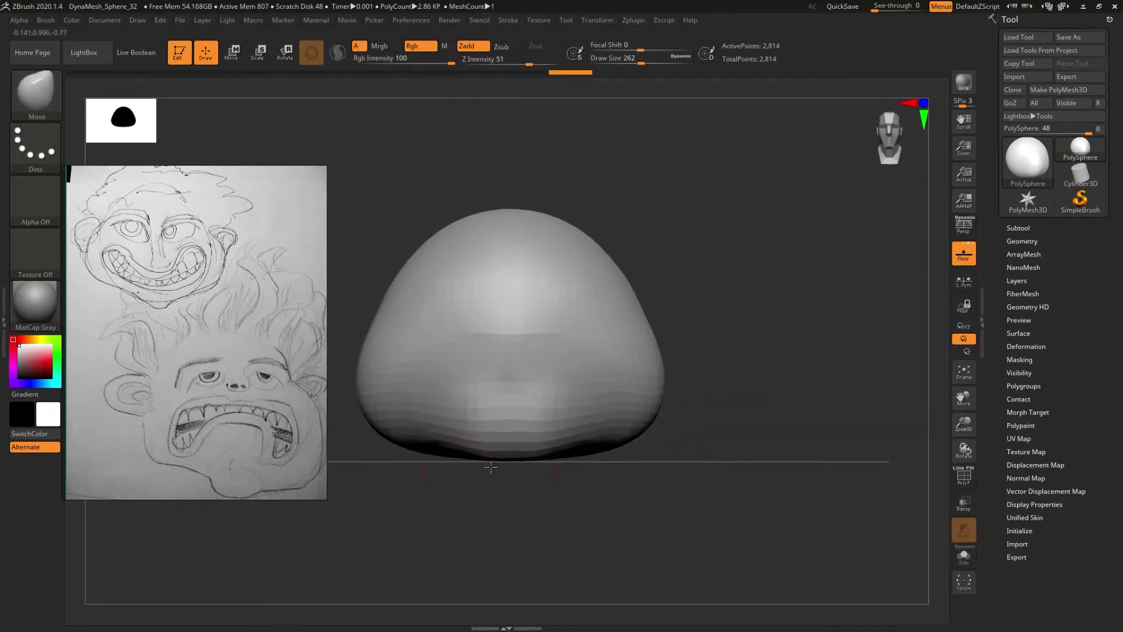
key(s)
drag(407, 334, 399, 337)
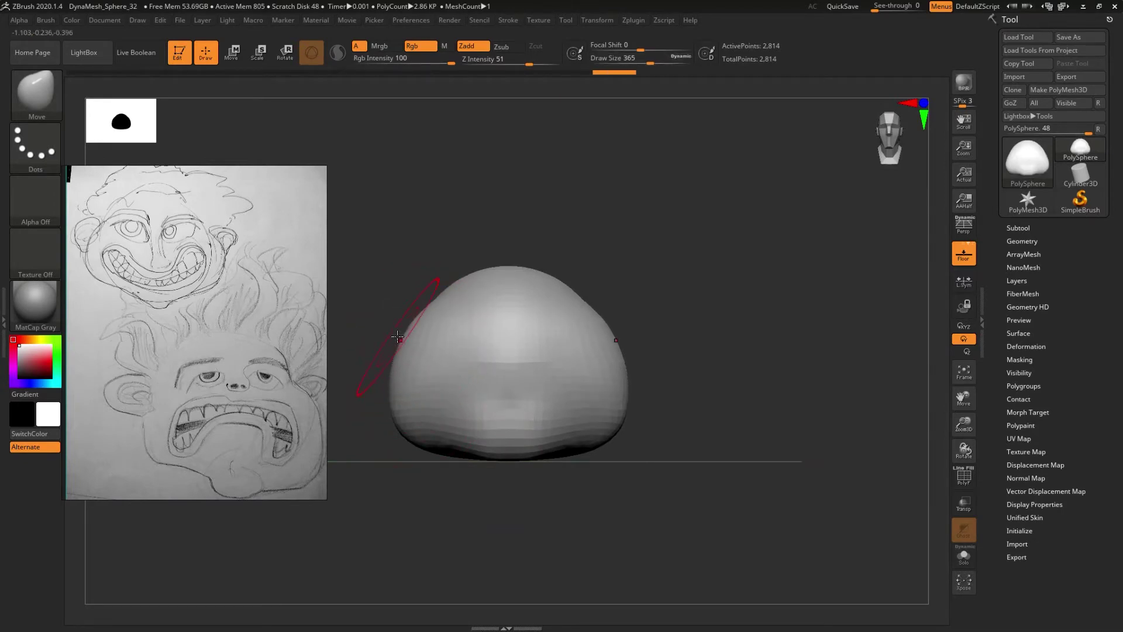
mouse_move(427, 326)
mouse_down()
mouse_move(423, 306)
mouse_move(514, 414)
mouse_move(494, 389)
mouse_move(642, 407)
mouse_move(634, 402)
mouse_up()
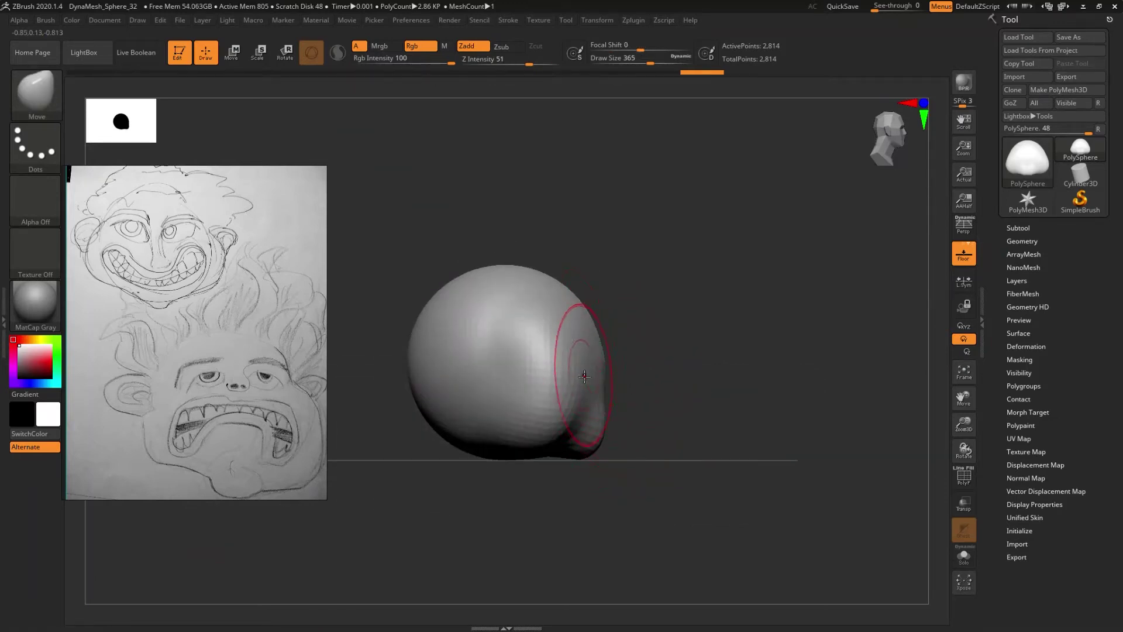
- Rotate the head mesh about 16° with Transpose, then return to the Move brush
key(w)
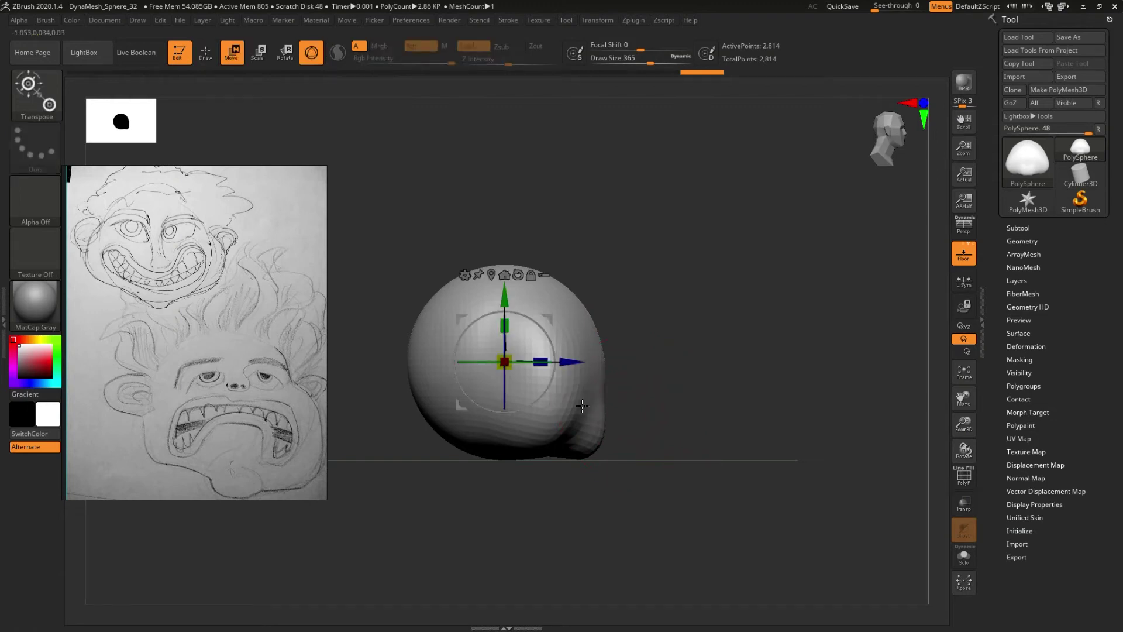
drag(539, 397, 558, 388)
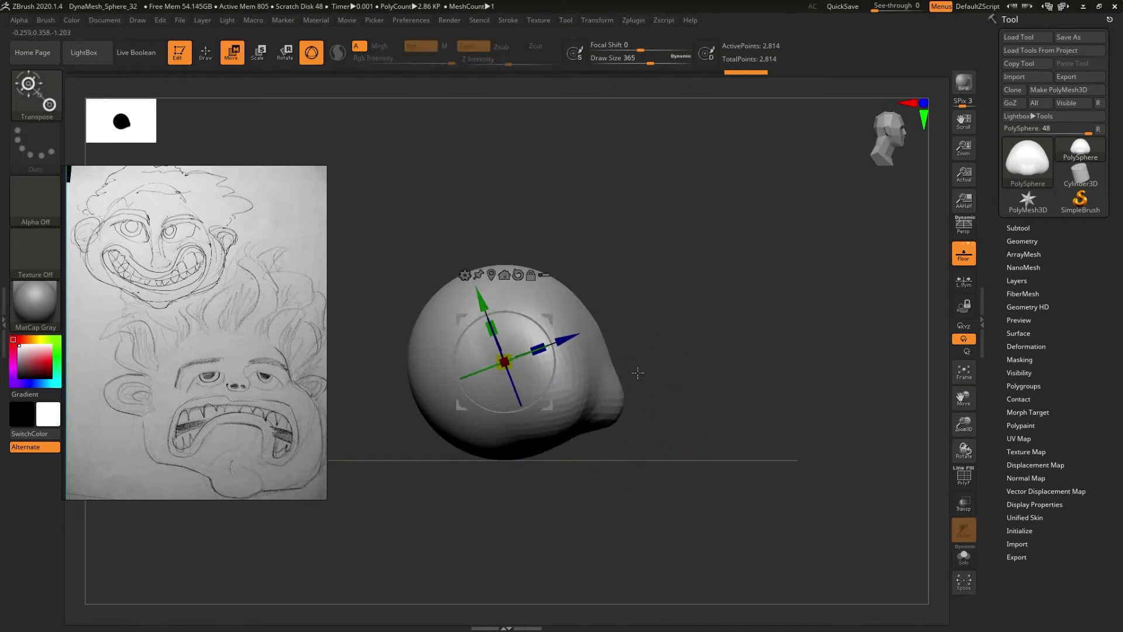
key(q)
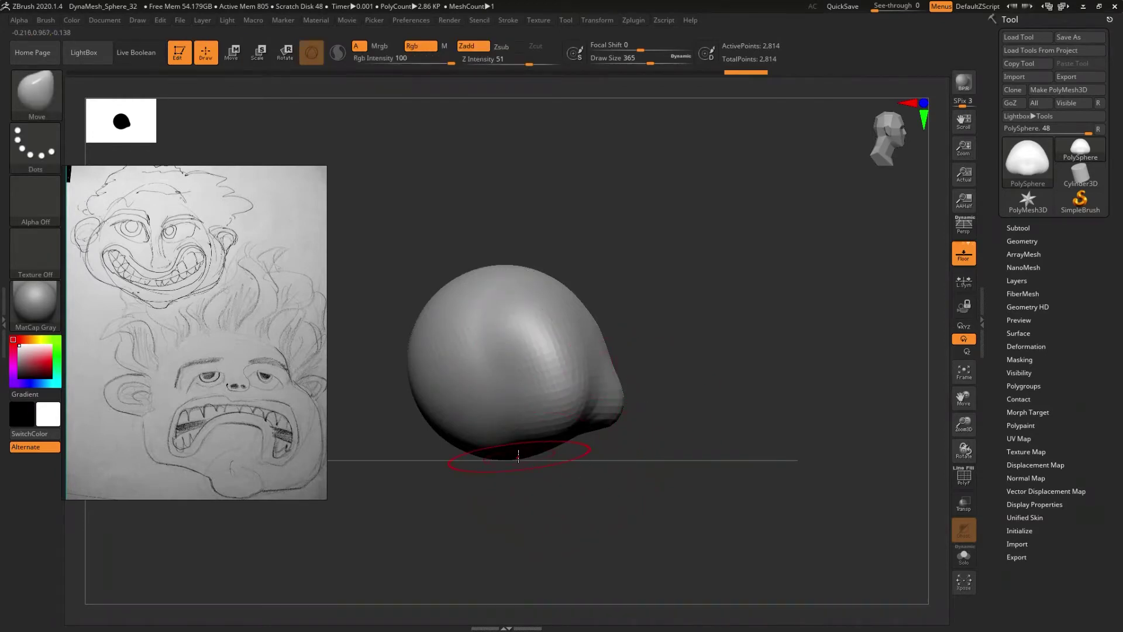
drag(525, 464, 526, 473)
key(shift)
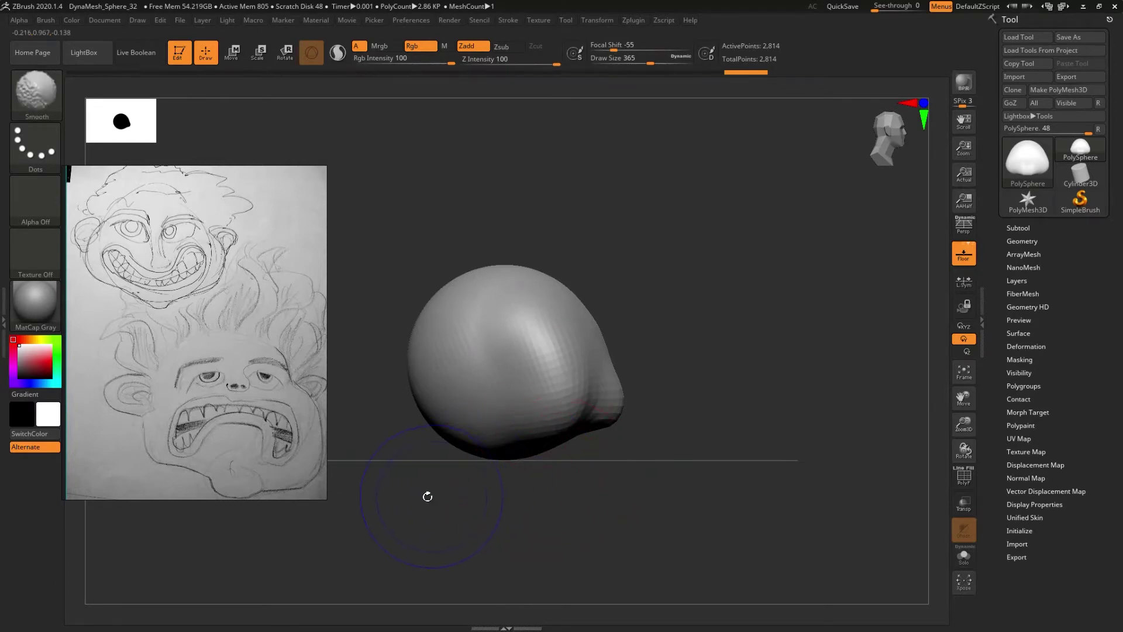
ctrl+shift+drag(396, 499, 676, 429)
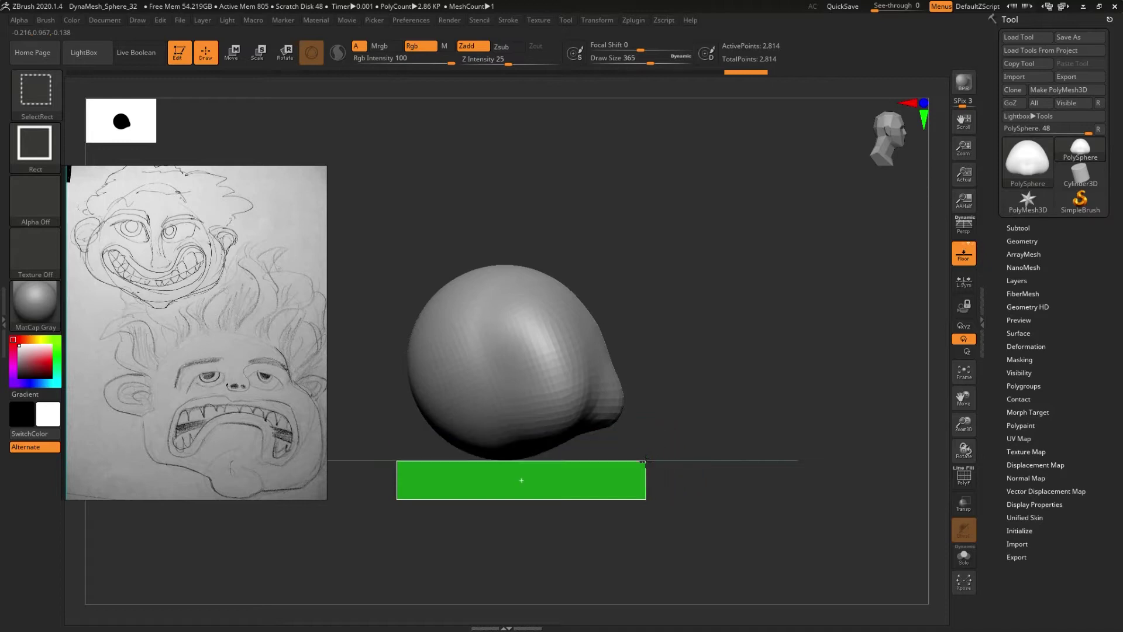
- Mask a rectangle across the head's base and invert it, leaving only the base strip unmasked
ctrl+drag(415, 513, 695, 431)
ctrl+click(697, 359)
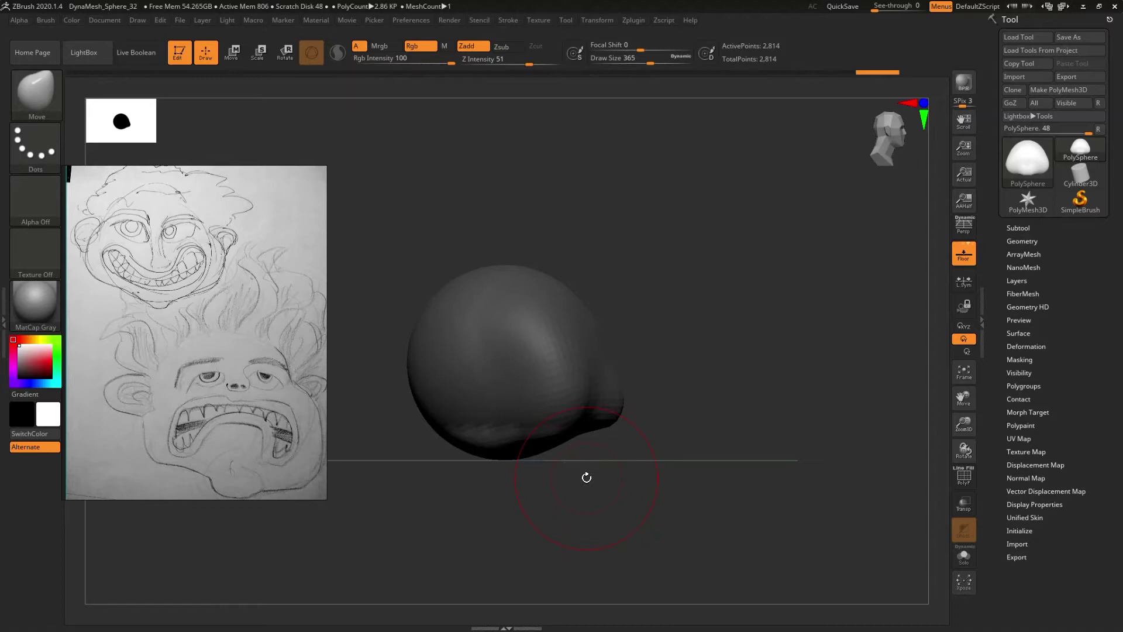
key(r)
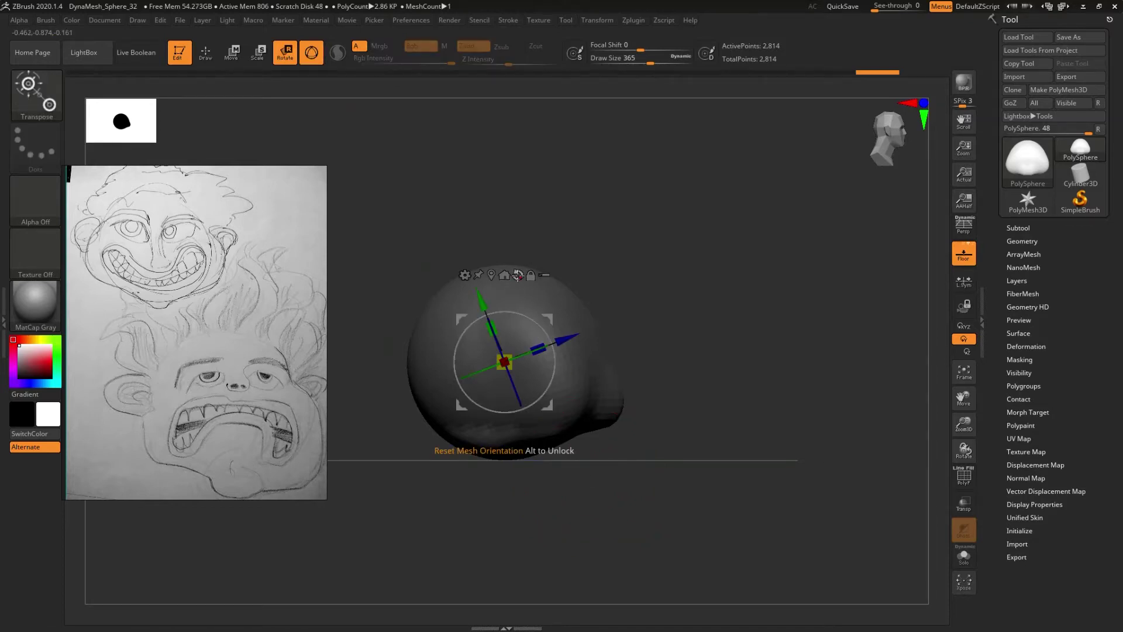
- Use the transform gizmo to squash the unmasked base upward, flattening it
click(518, 275)
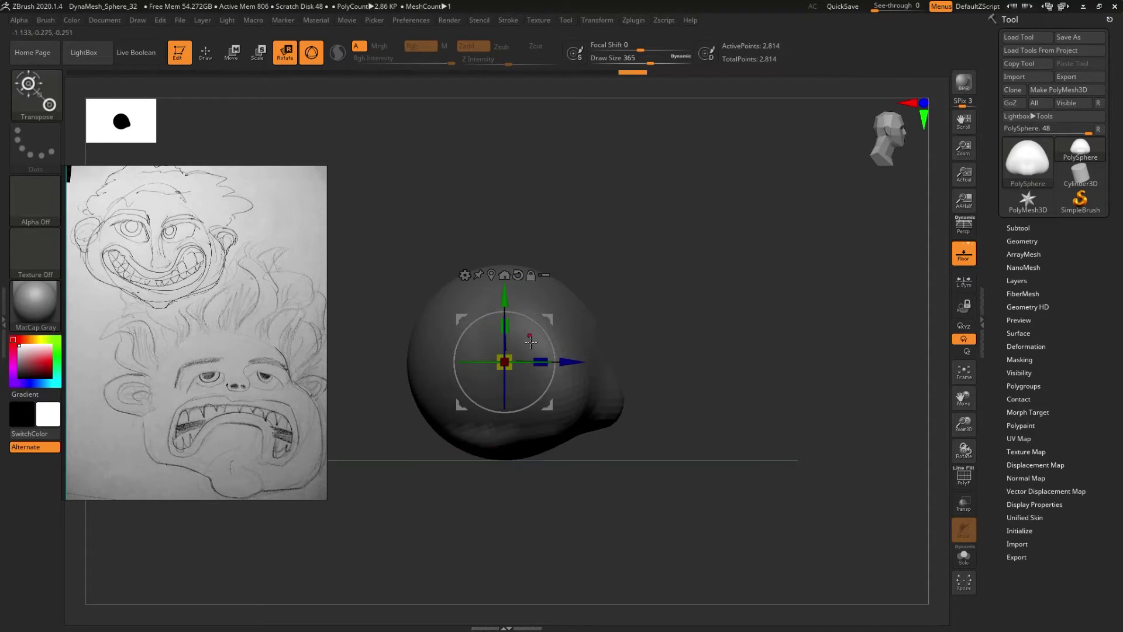
alt+drag(503, 294, 504, 357)
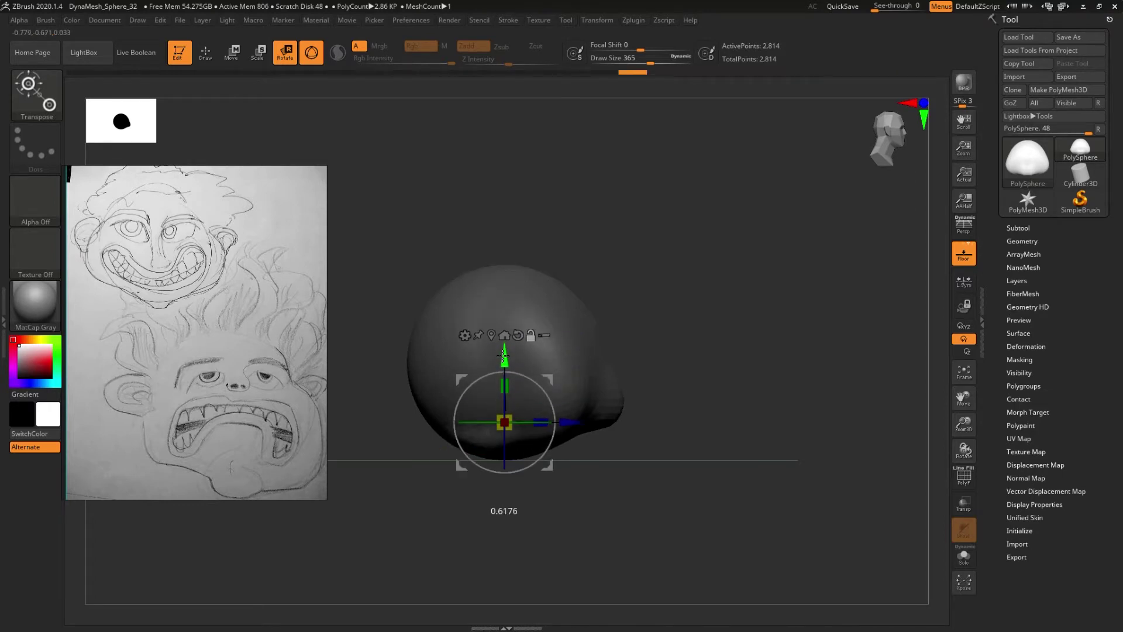
mouse_move(504, 388)
mouse_down()
mouse_move(514, 431)
mouse_move(503, 422)
mouse_up()
mouse_move(648, 351)
mouse_down()
mouse_move(604, 330)
mouse_move(673, 351)
mouse_up()
mouse_move(672, 351)
ctrl+right_down()
mouse_move(695, 358)
mouse_move(704, 313)
ctrl+right_up()
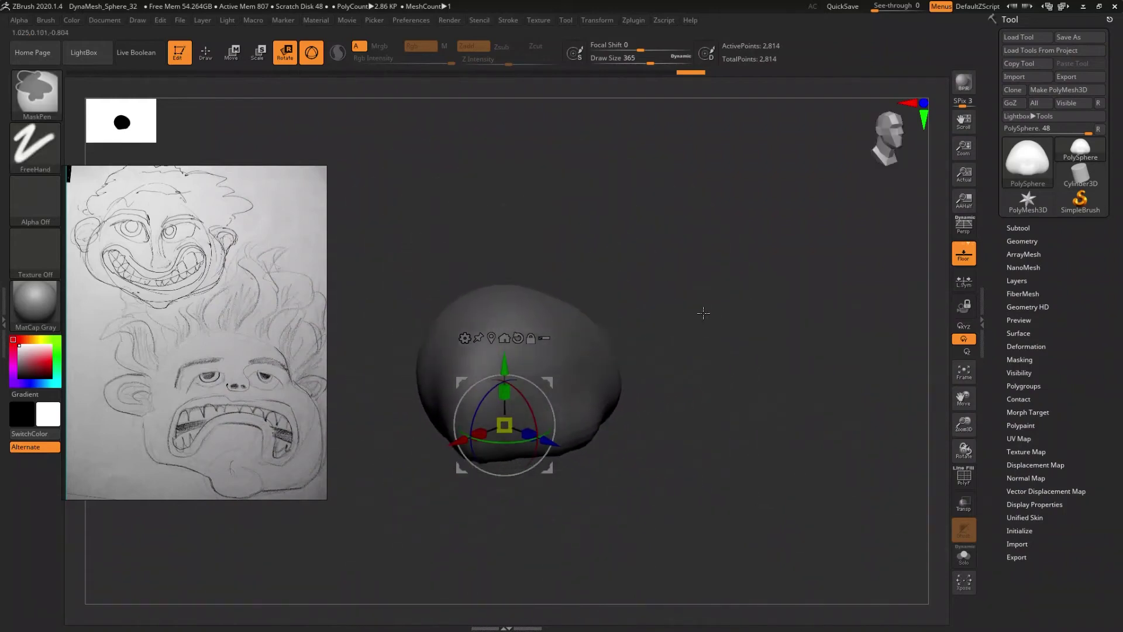
- Smooth the jagged underside of the cranium, checking it from other angles
key(q)
mouse_move(758, 386)
mouse_down()
mouse_move(719, 311)
mouse_move(732, 355)
mouse_move(738, 314)
mouse_up()
mouse_move(476, 402)
shift+mouse_down()
mouse_move(473, 392)
mouse_move(496, 402)
shift+mouse_up()
mouse_move(571, 468)
mouse_down()
mouse_move(581, 489)
mouse_move(508, 482)
mouse_move(554, 547)
mouse_move(527, 541)
mouse_move(552, 475)
mouse_move(585, 453)
mouse_up()
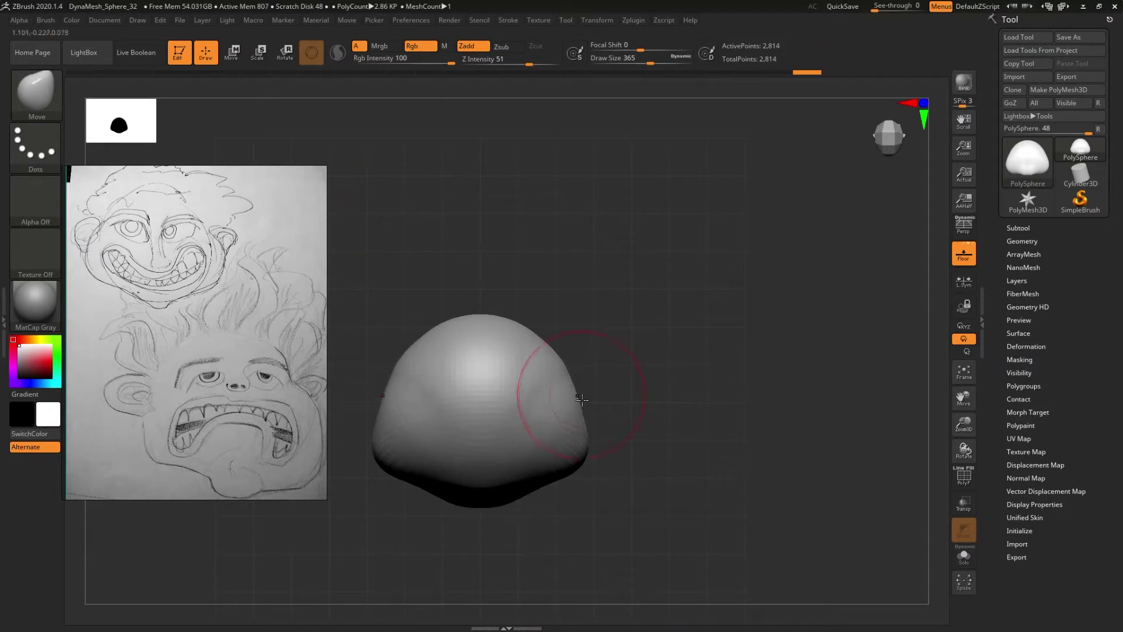
- Nudge the cranium's upper shoulders rounder with the Move brush, then snap to a level front view
drag(571, 386, 556, 351)
mouse_move(562, 400)
mouse_down()
mouse_move(521, 396)
mouse_move(526, 331)
mouse_move(547, 325)
mouse_move(519, 333)
mouse_move(574, 394)
mouse_move(564, 363)
mouse_move(527, 365)
mouse_move(554, 358)
mouse_move(547, 351)
mouse_move(556, 363)
mouse_move(465, 392)
mouse_up()
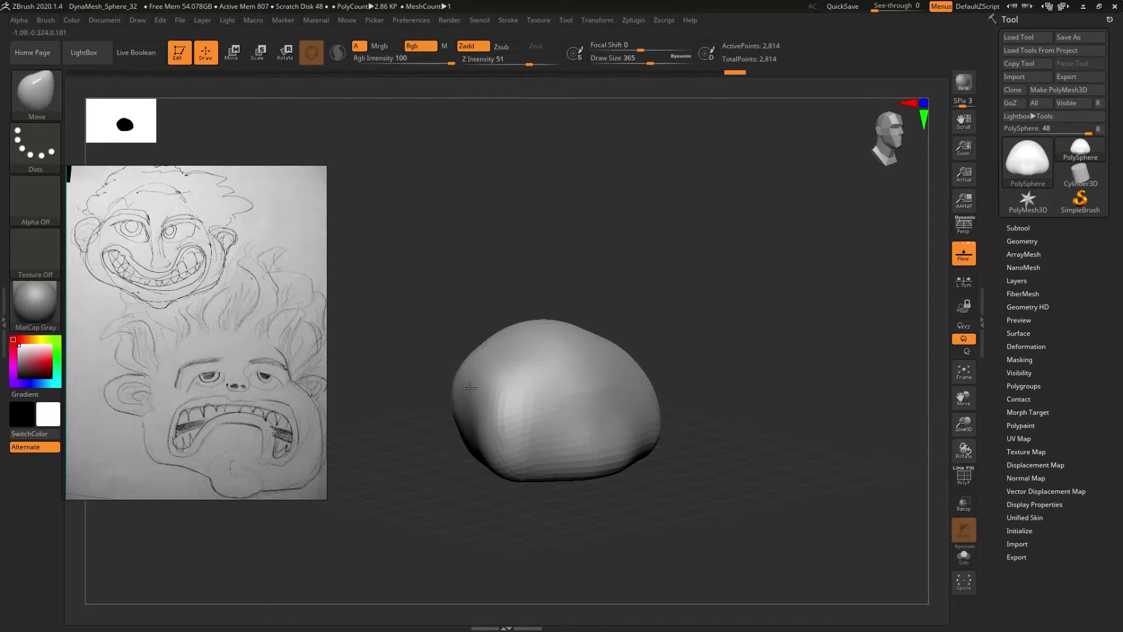
mouse_move(464, 389)
mouse_down()
mouse_move(485, 388)
mouse_move(445, 383)
mouse_move(475, 388)
mouse_up()
mouse_move(475, 387)
right_down()
mouse_move(487, 396)
mouse_move(476, 413)
mouse_move(454, 409)
mouse_move(450, 419)
right_up()
key(shift)
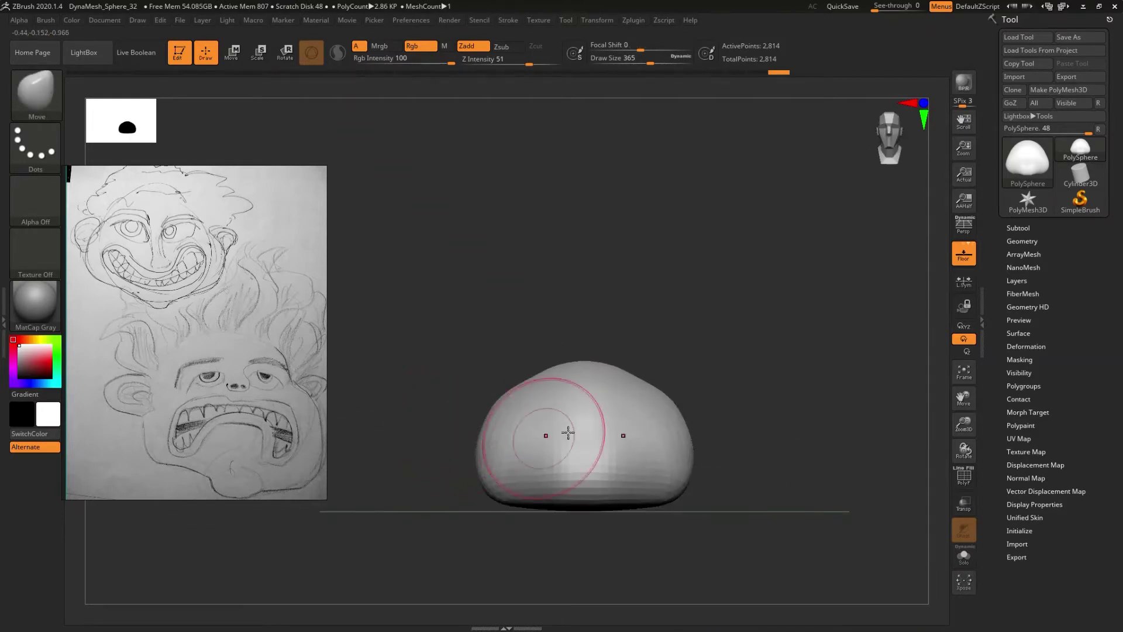
mouse_move(690, 381)
shift+right_down()
mouse_move(667, 321)
mouse_move(732, 354)
shift+right_up()
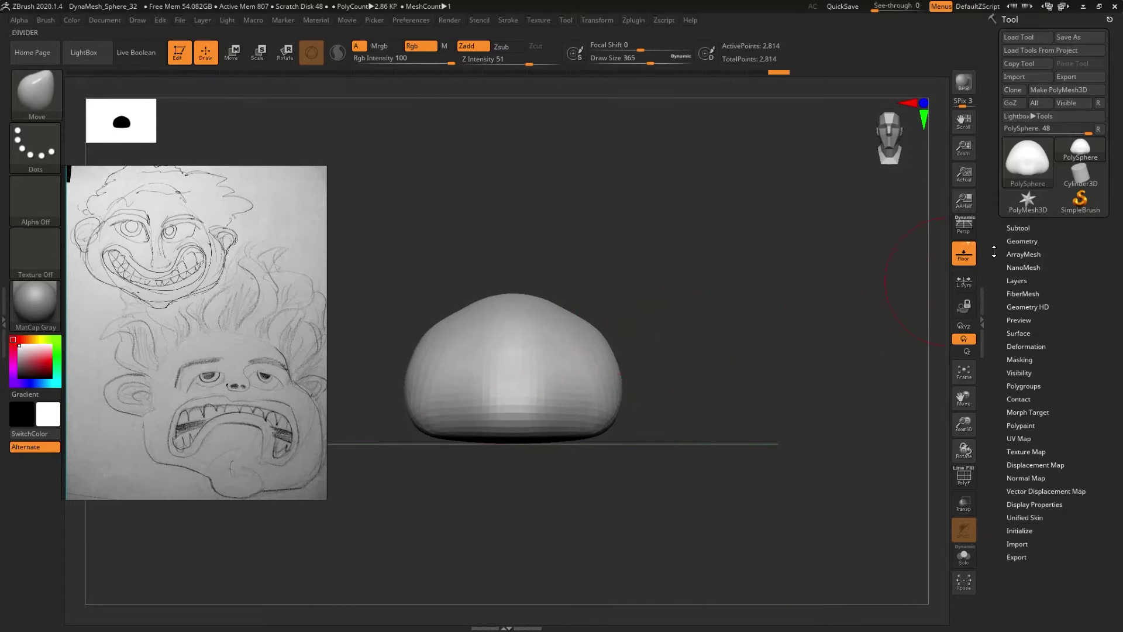
- Append a Sphereinder3D cylinder subtool and make the new PM3D_Sphereinder3D1 part active
click(1018, 228)
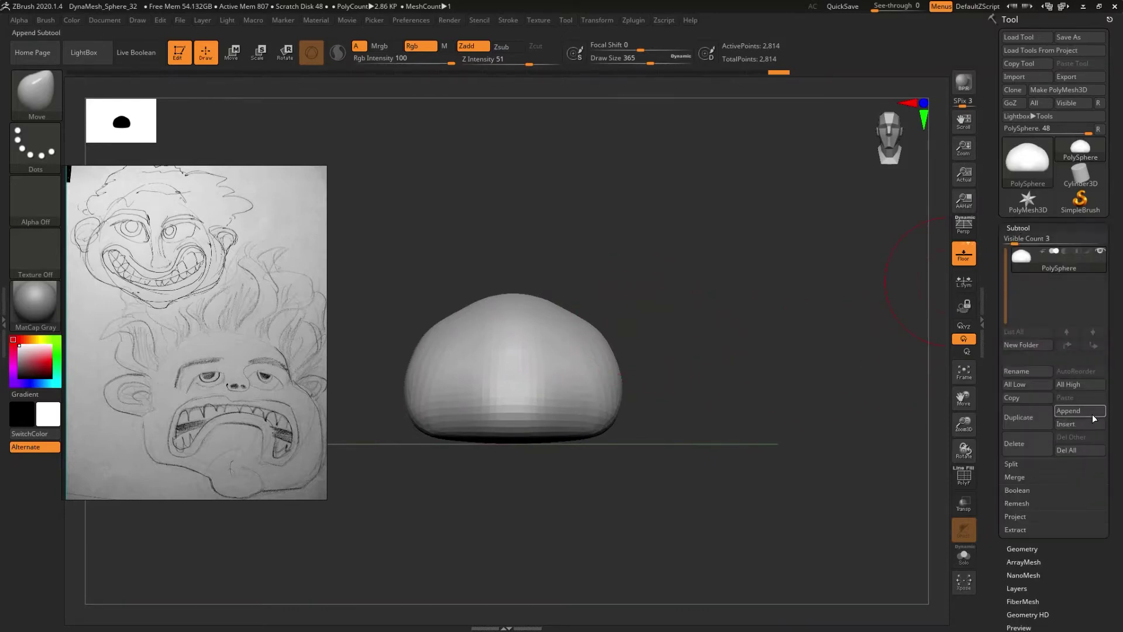
click(1069, 412)
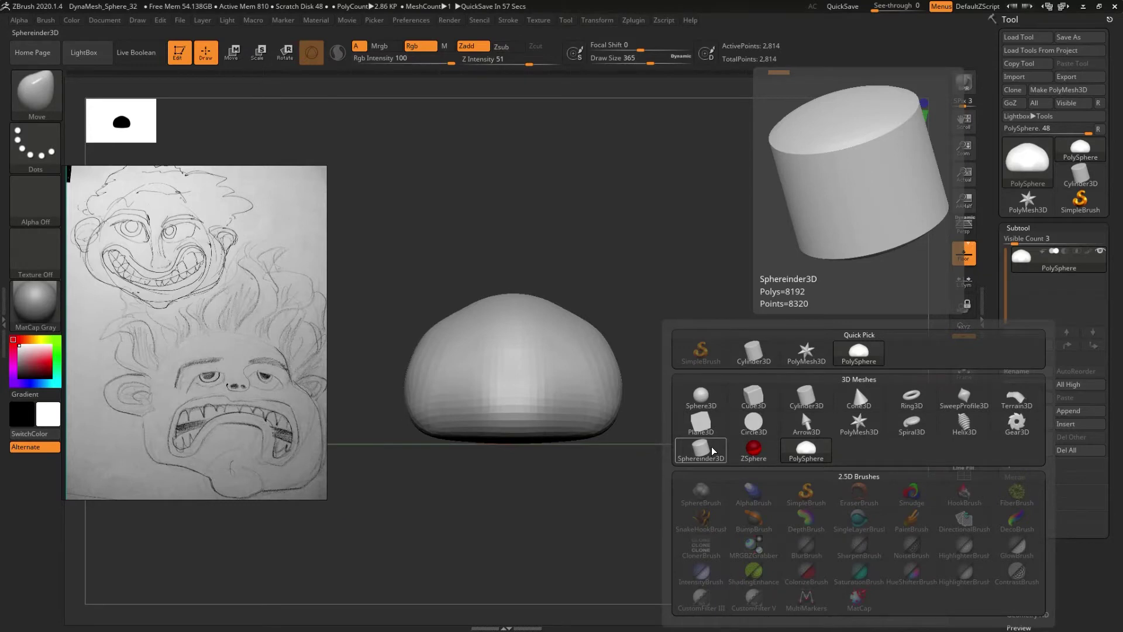
click(712, 448)
mouse_move(695, 416)
mouse_down()
mouse_move(689, 454)
mouse_move(688, 417)
mouse_up()
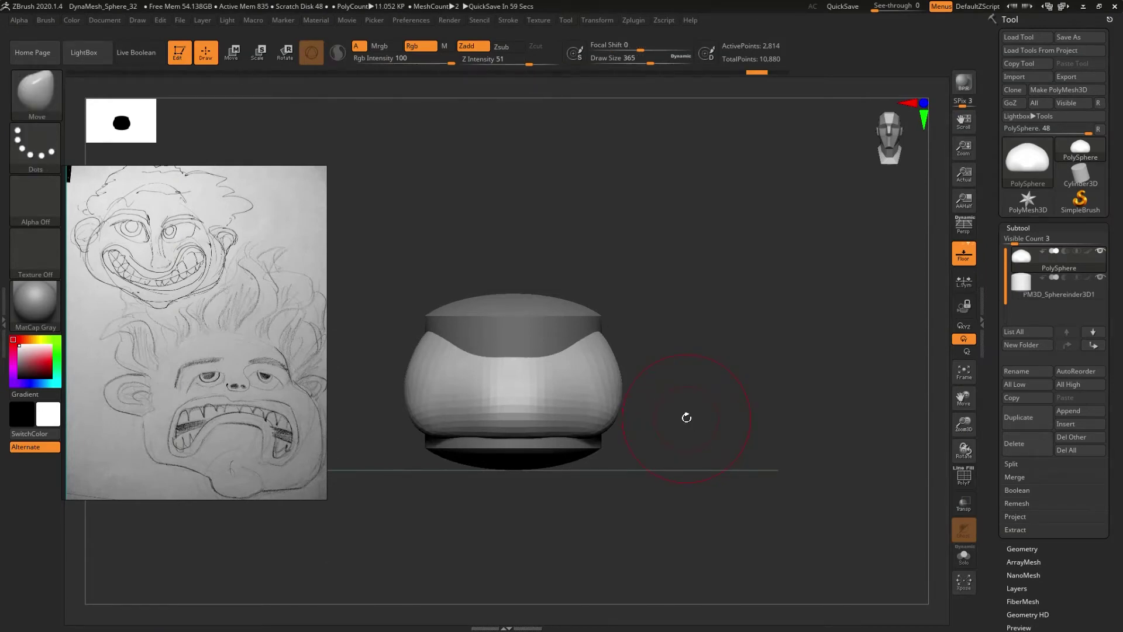
click(1065, 289)
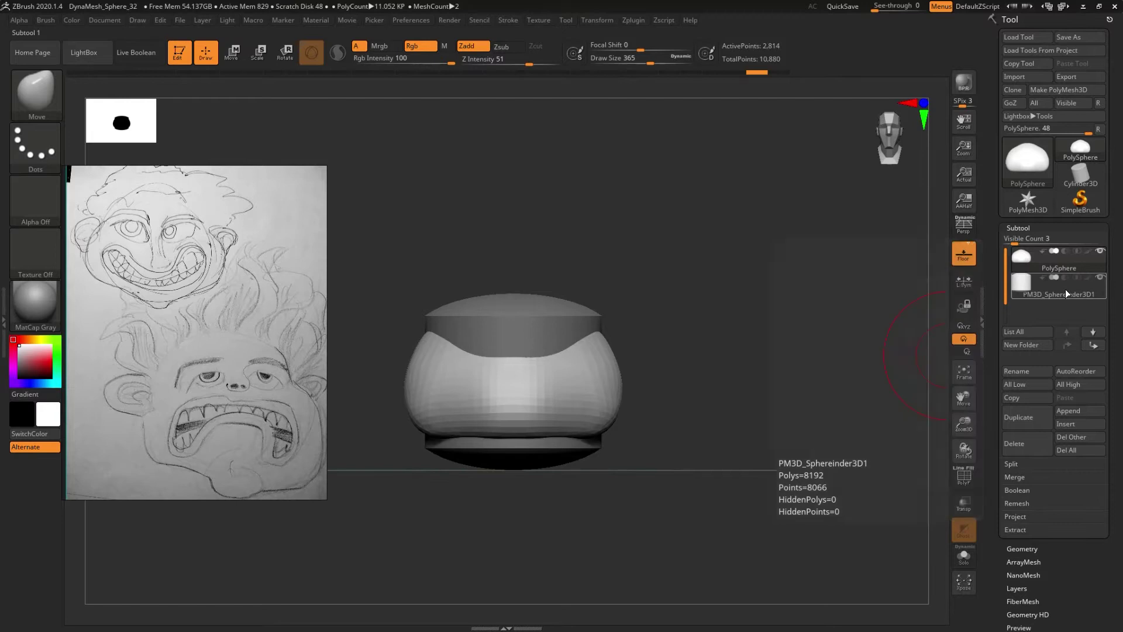
click(766, 387)
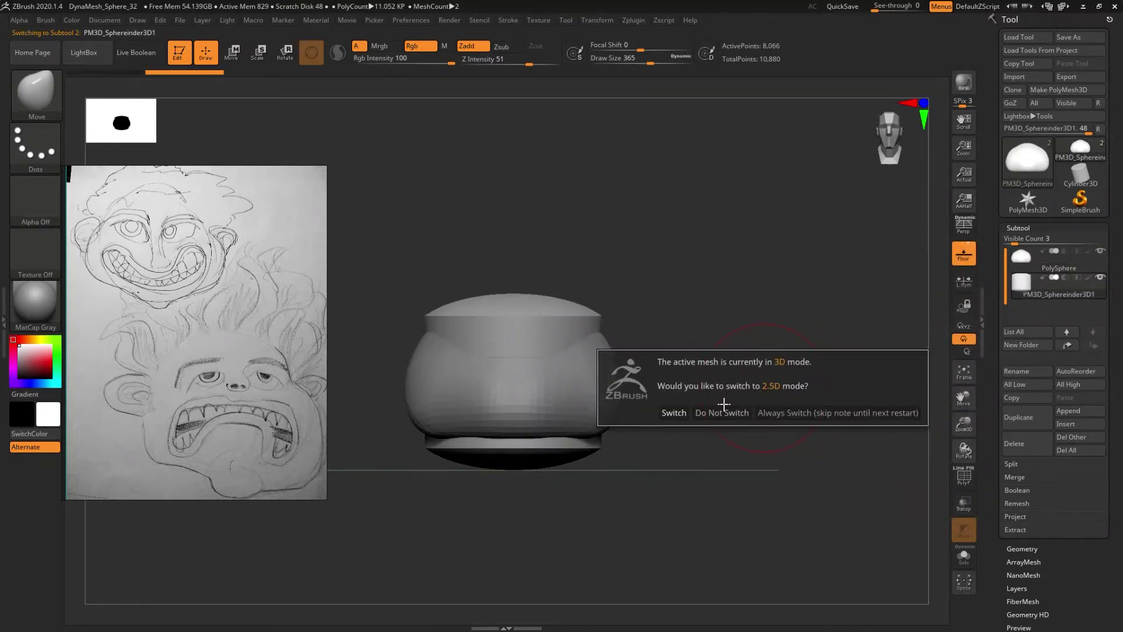
- Stay in 3D and squash the cylinder into a small, thin ear-sized disc
key(Escape)
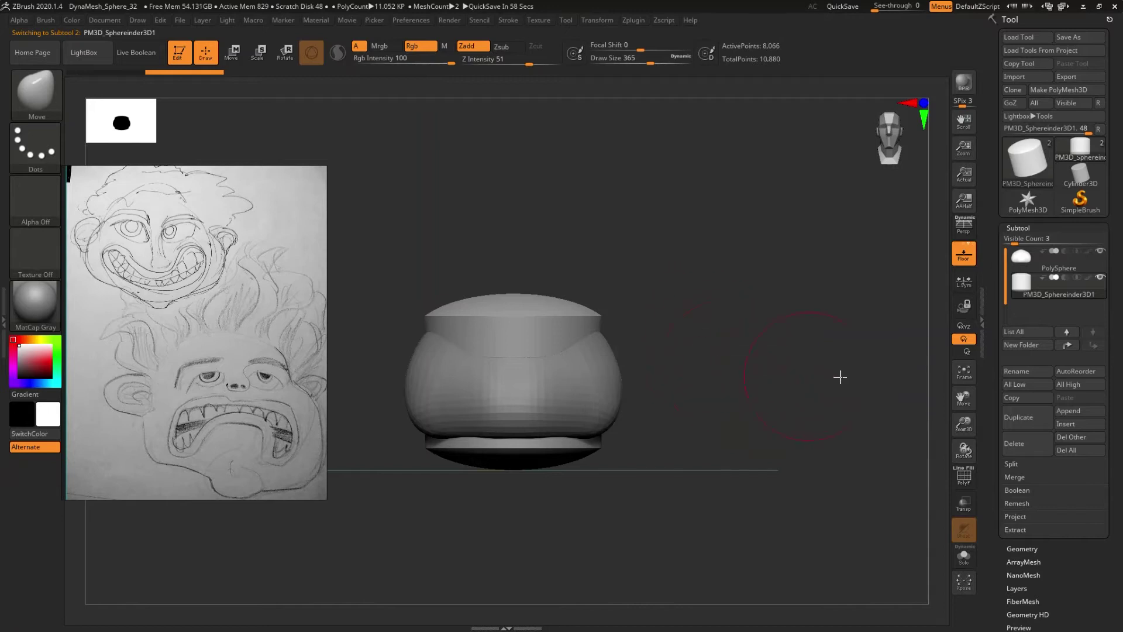
key(w)
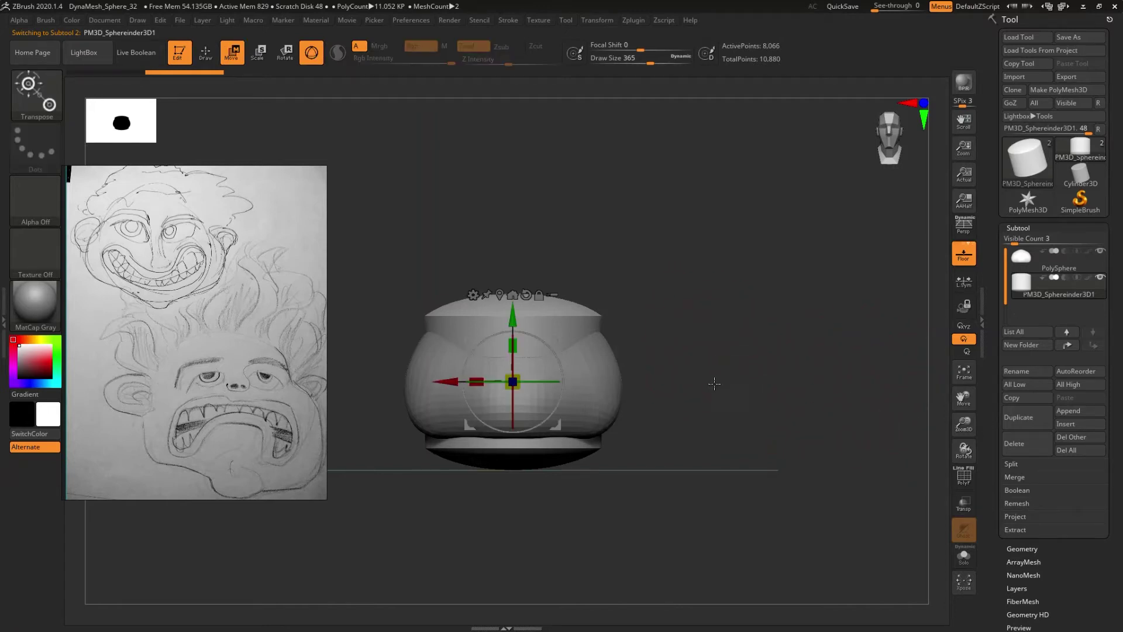
mouse_move(522, 347)
mouse_down()
mouse_move(523, 400)
mouse_move(588, 392)
mouse_up()
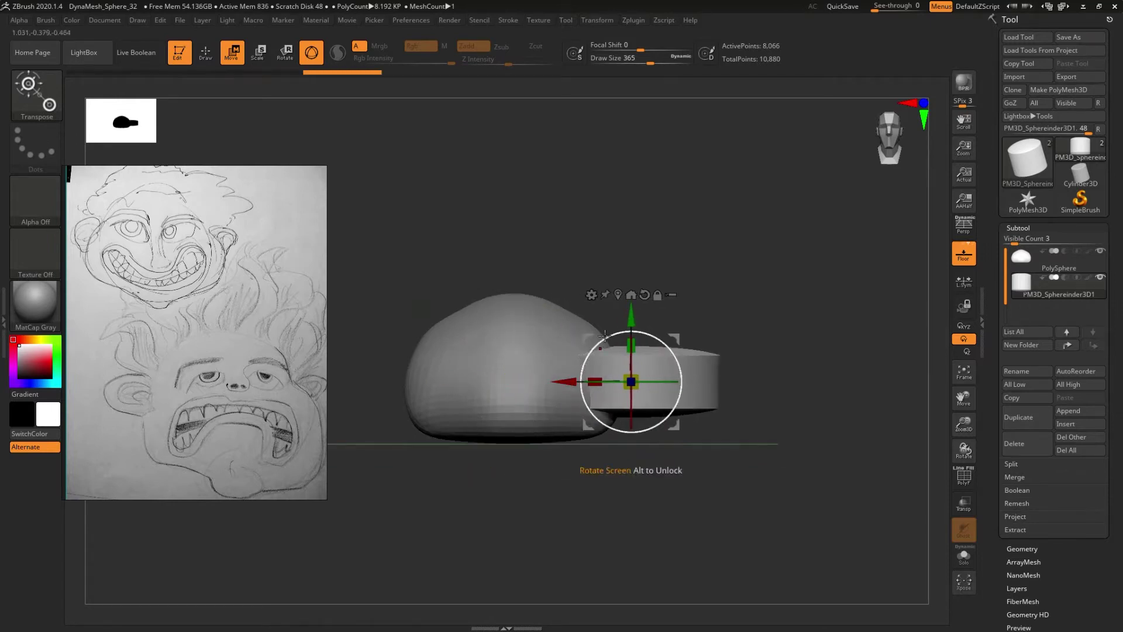
drag(632, 345, 629, 396)
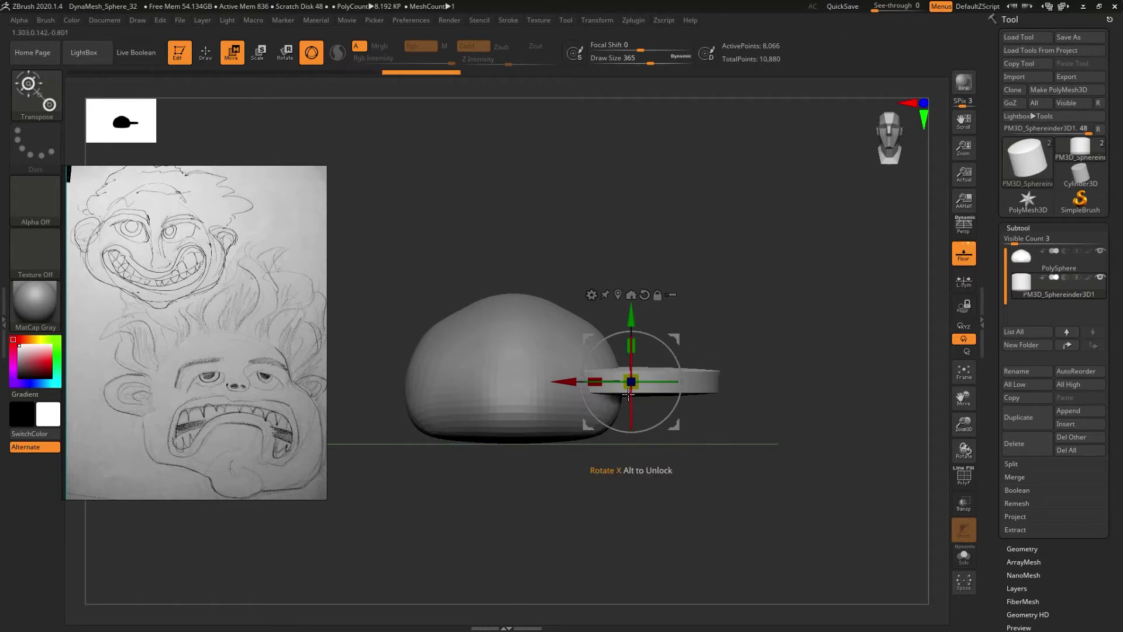
right_drag(628, 395, 636, 385)
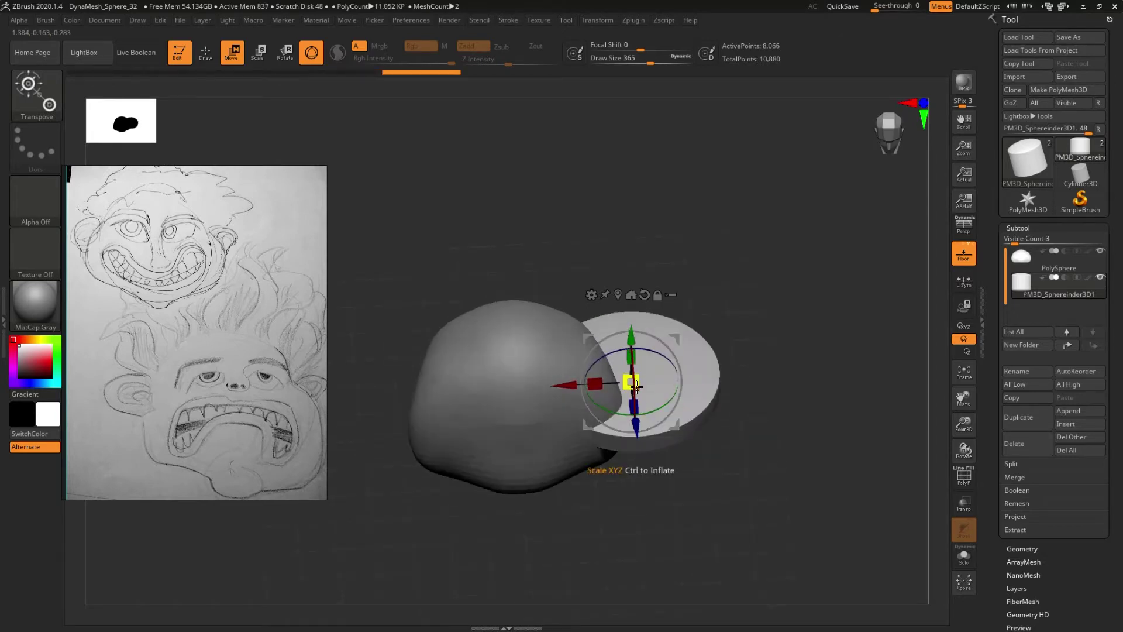
drag(636, 385, 617, 335)
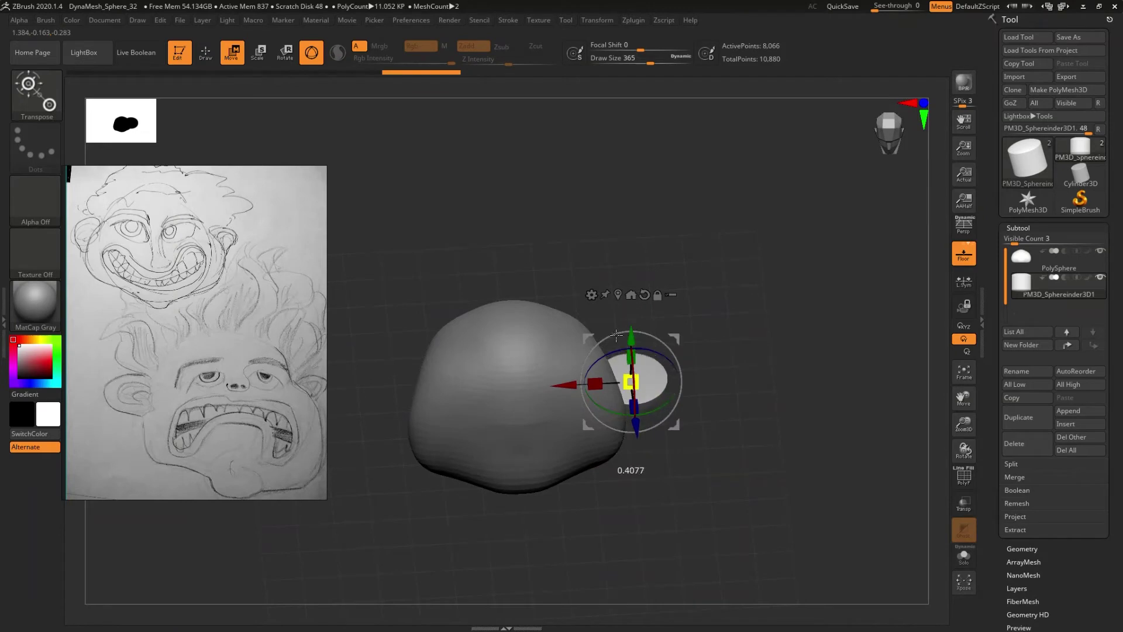
right_drag(617, 335, 706, 411)
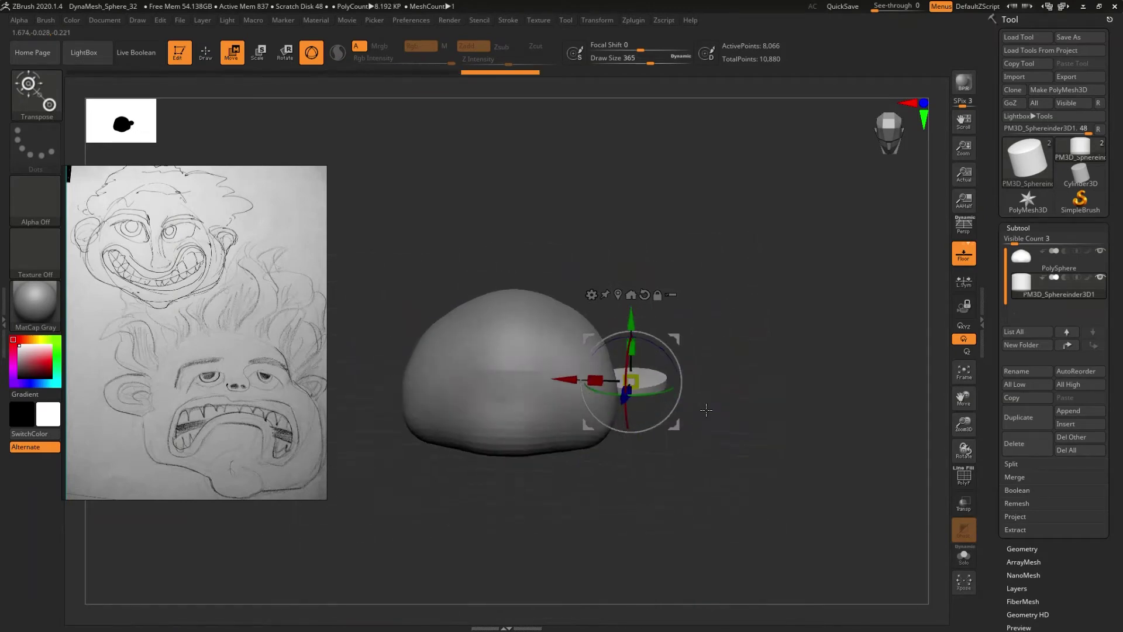
ctrl+drag(641, 349, 633, 342)
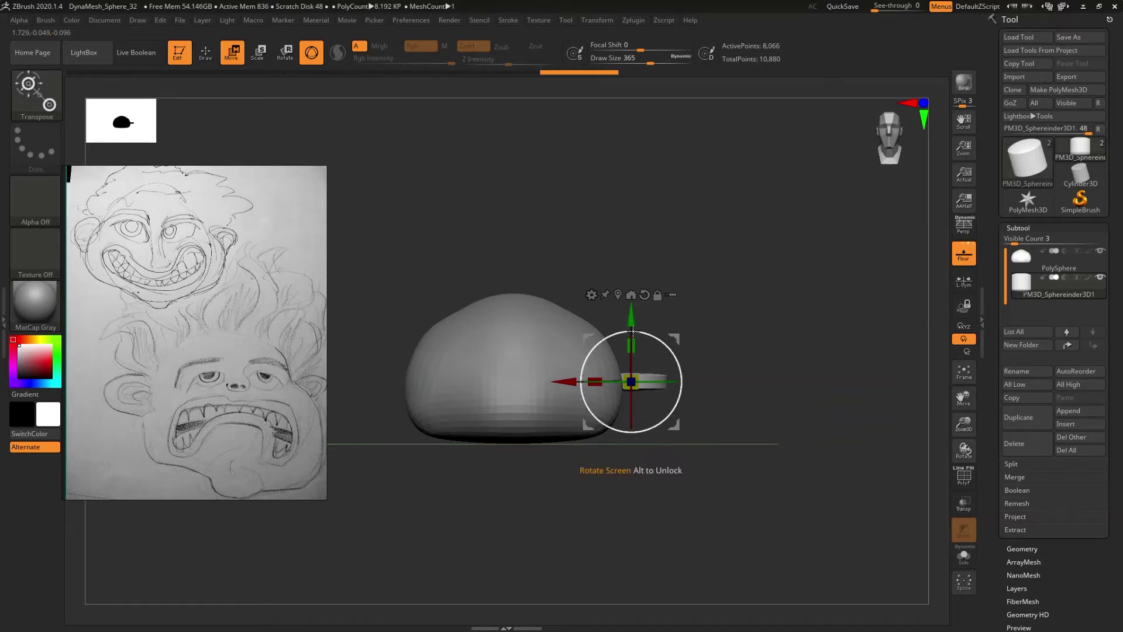
mouse_move(710, 368)
right_down()
mouse_move(707, 448)
mouse_move(759, 316)
right_up()
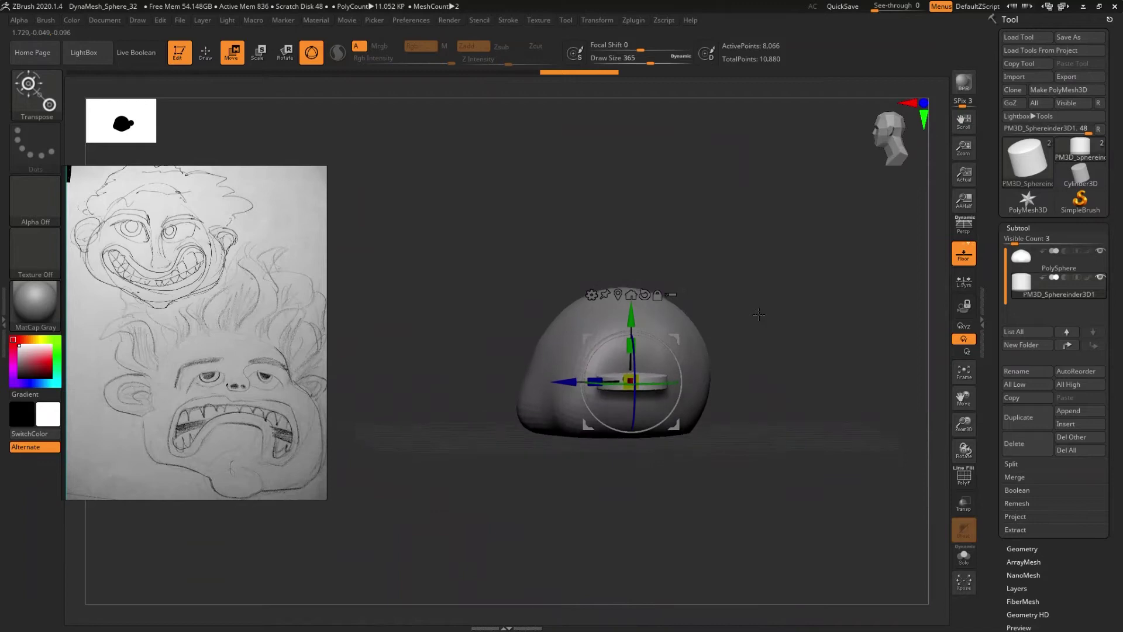
shift+right_drag(759, 316, 653, 428)
- Stand the disc upright about 72°, raise it, and angle it 45° against the head
mouse_move(653, 428)
mouse_down()
mouse_move(777, 358)
mouse_move(754, 318)
mouse_move(758, 441)
mouse_up()
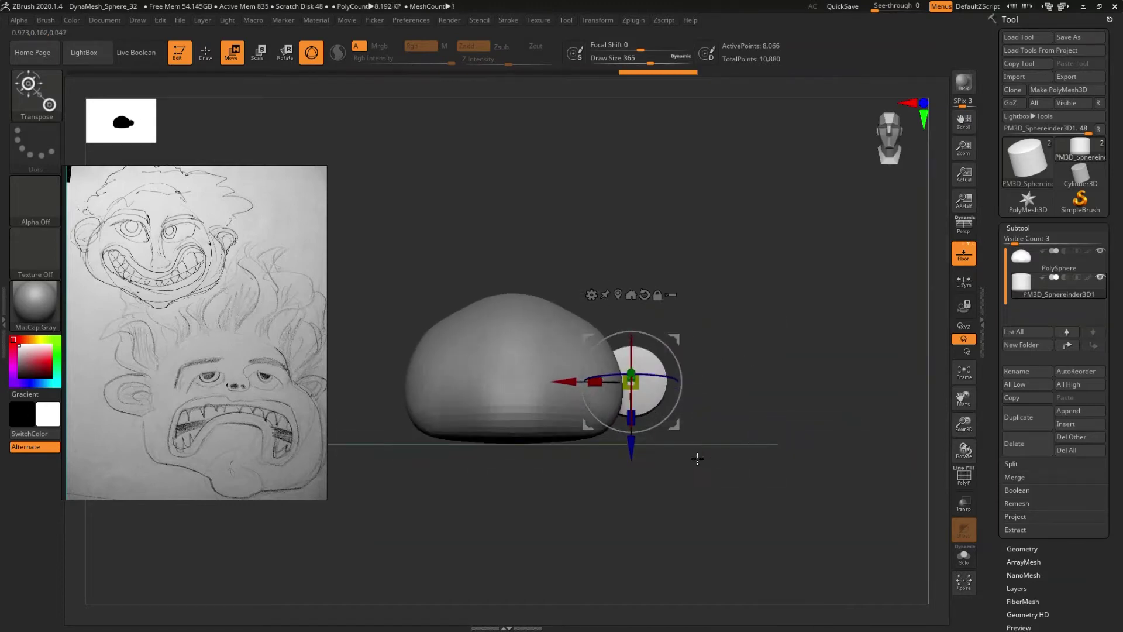
drag(632, 452, 632, 437)
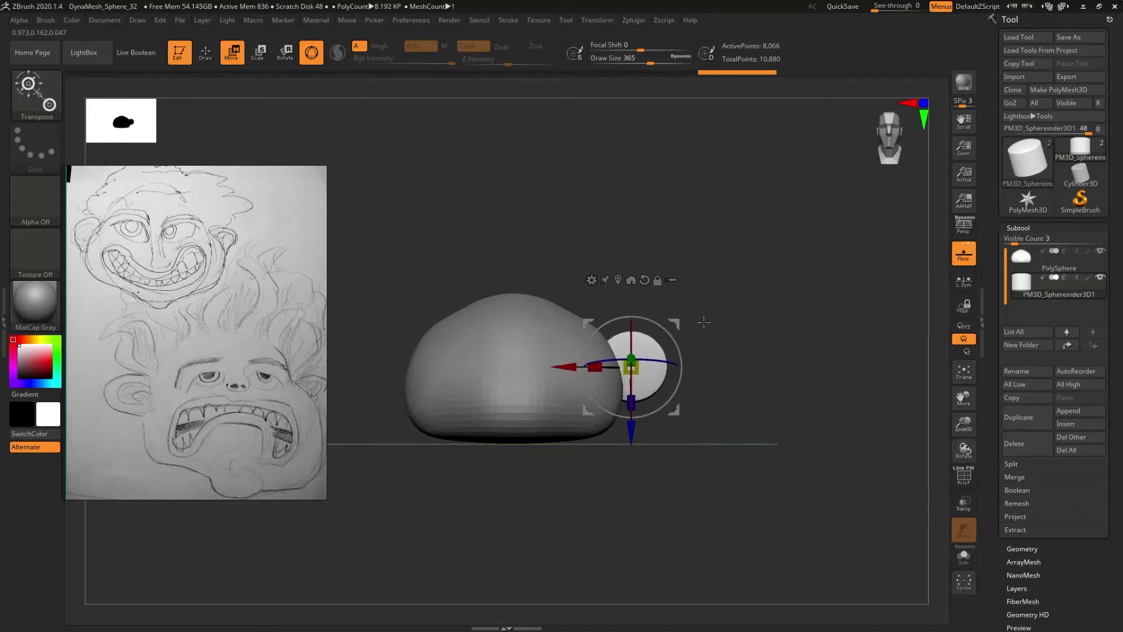
drag(702, 348, 700, 454)
mouse_move(659, 417)
mouse_down()
mouse_move(692, 384)
mouse_move(687, 403)
mouse_move(672, 402)
mouse_up()
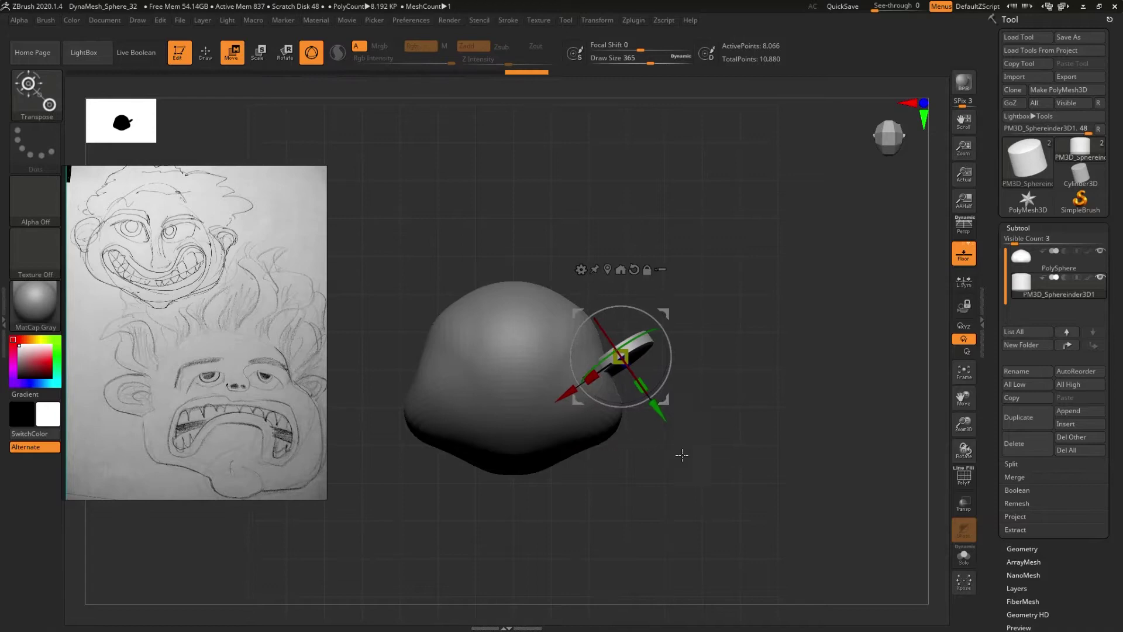
shift+drag(656, 451, 658, 400)
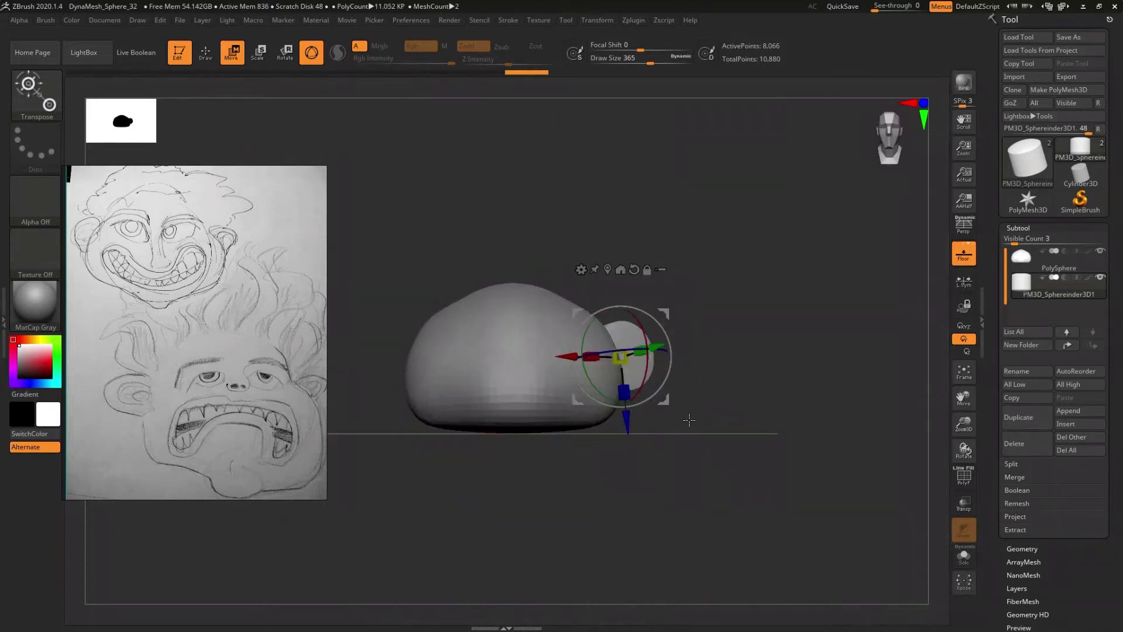
key(q)
mouse_move(690, 419)
mouse_down()
mouse_move(673, 435)
mouse_move(682, 433)
mouse_up()
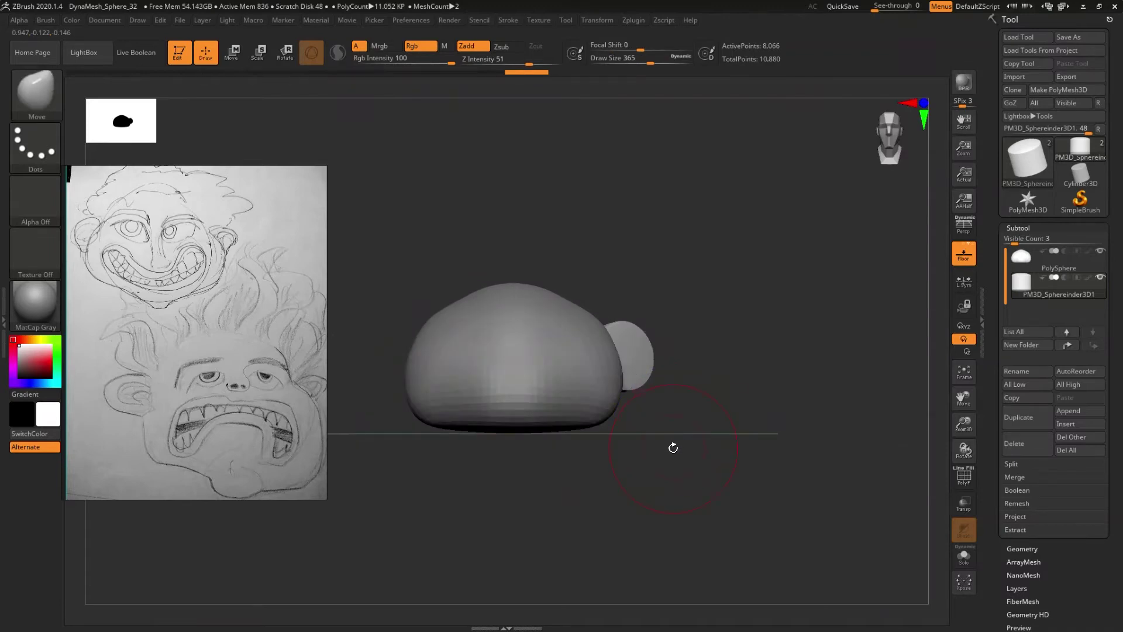
- Use Mirror And Weld to copy the ear to the head's left side, then check both ears
click(1029, 549)
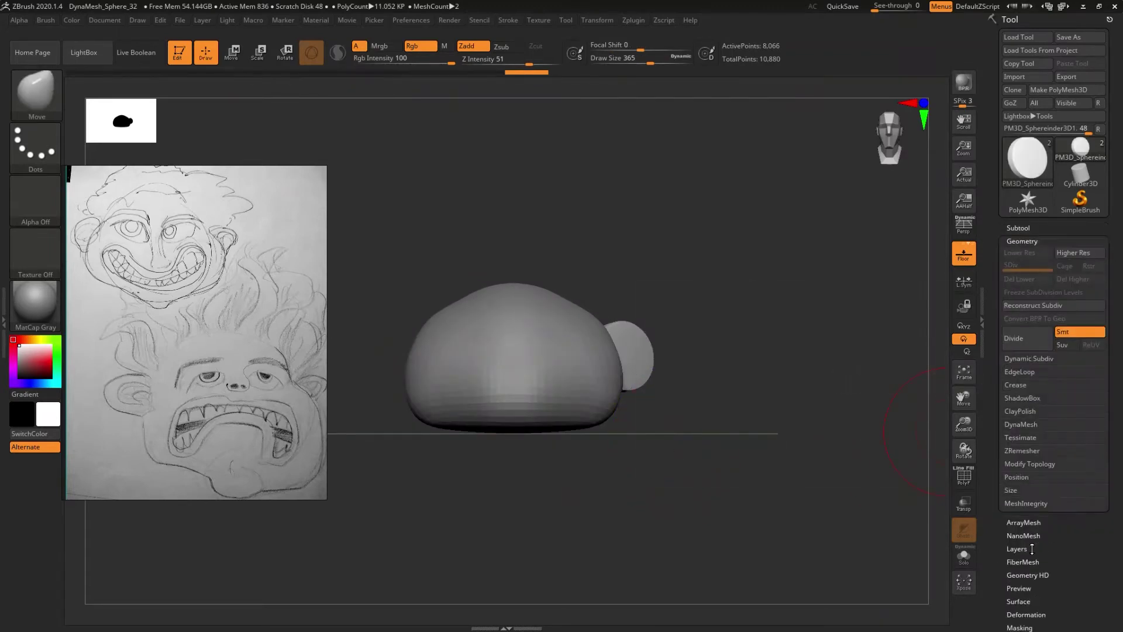
click(1020, 462)
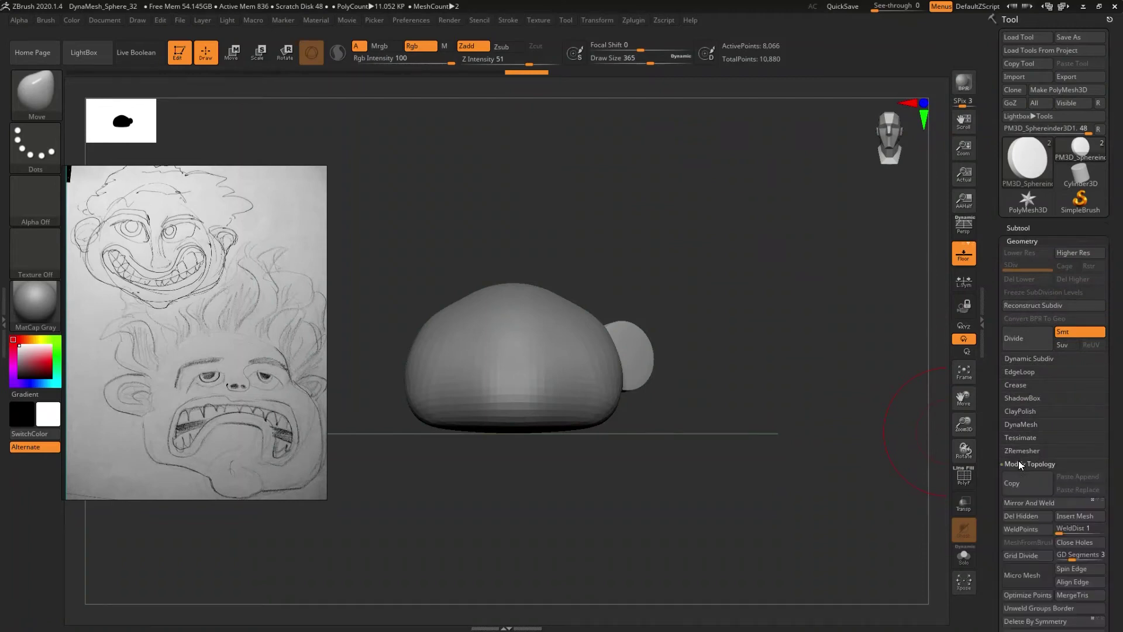
click(1019, 505)
mouse_move(696, 433)
mouse_down()
mouse_move(704, 442)
mouse_move(690, 397)
mouse_up()
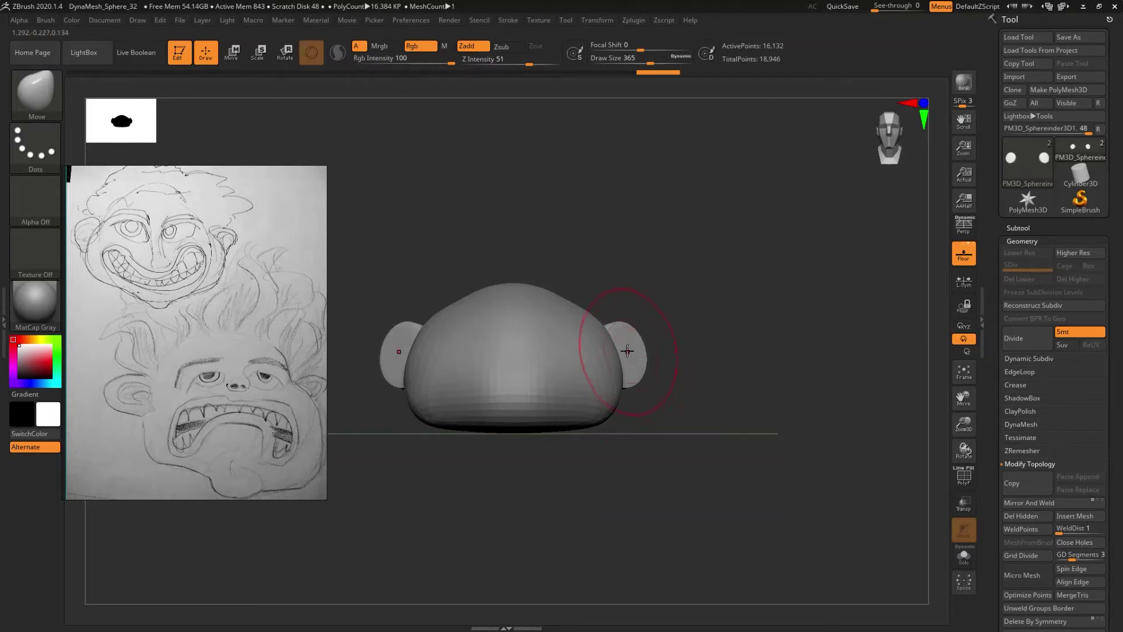
shift+drag(638, 497, 627, 420)
key(shift)
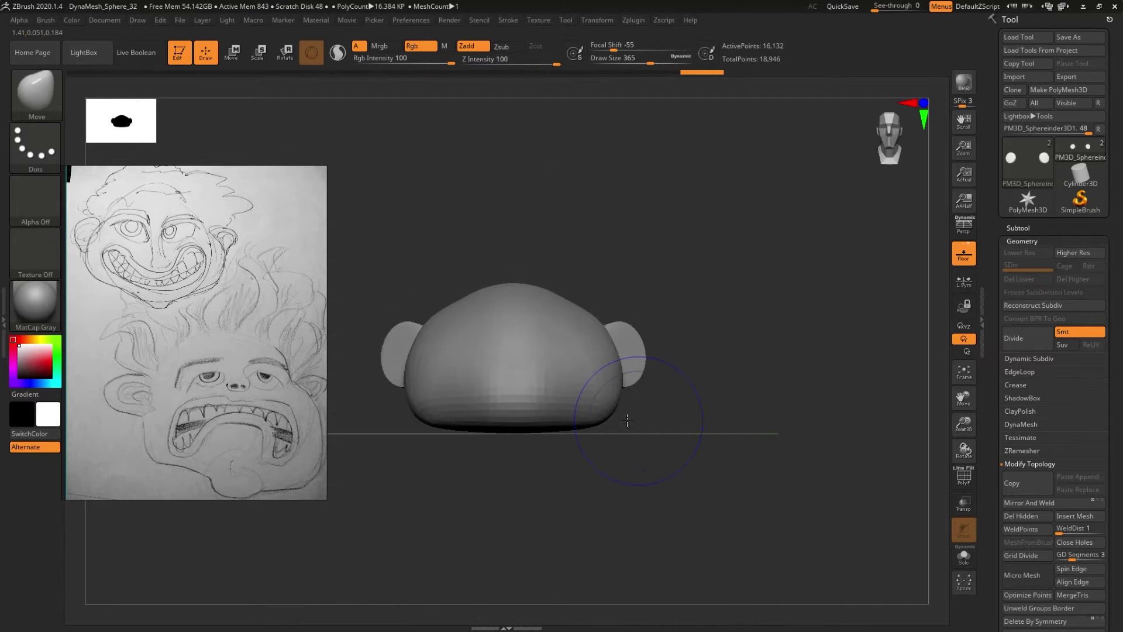
- Shrink the ears slightly, spread them apart, and move them down and outward
key(w)
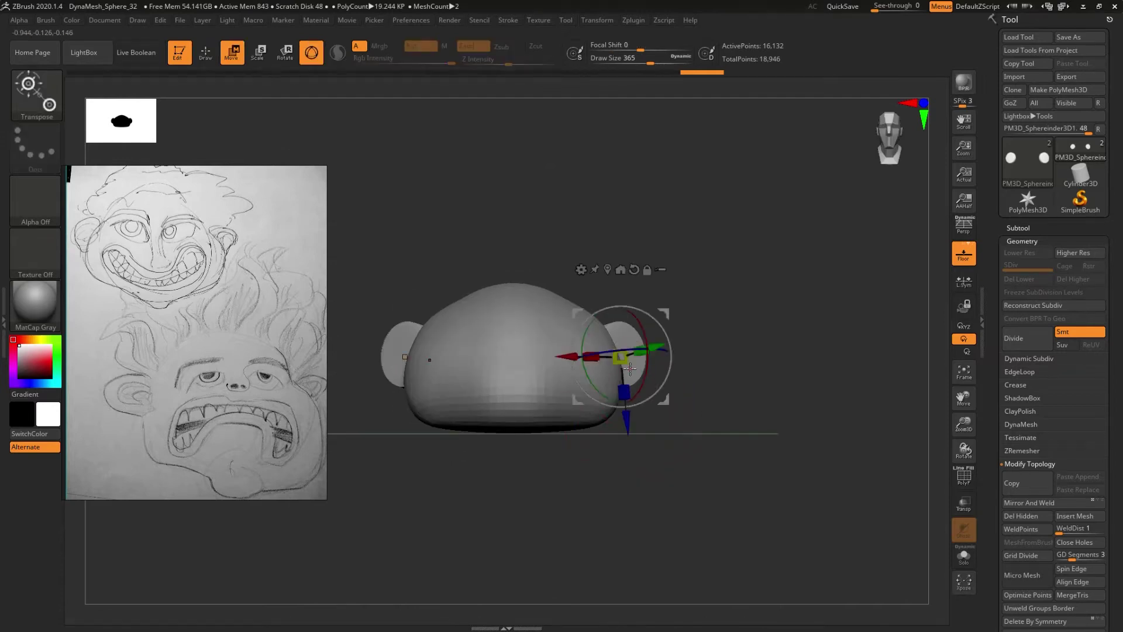
drag(621, 358, 620, 359)
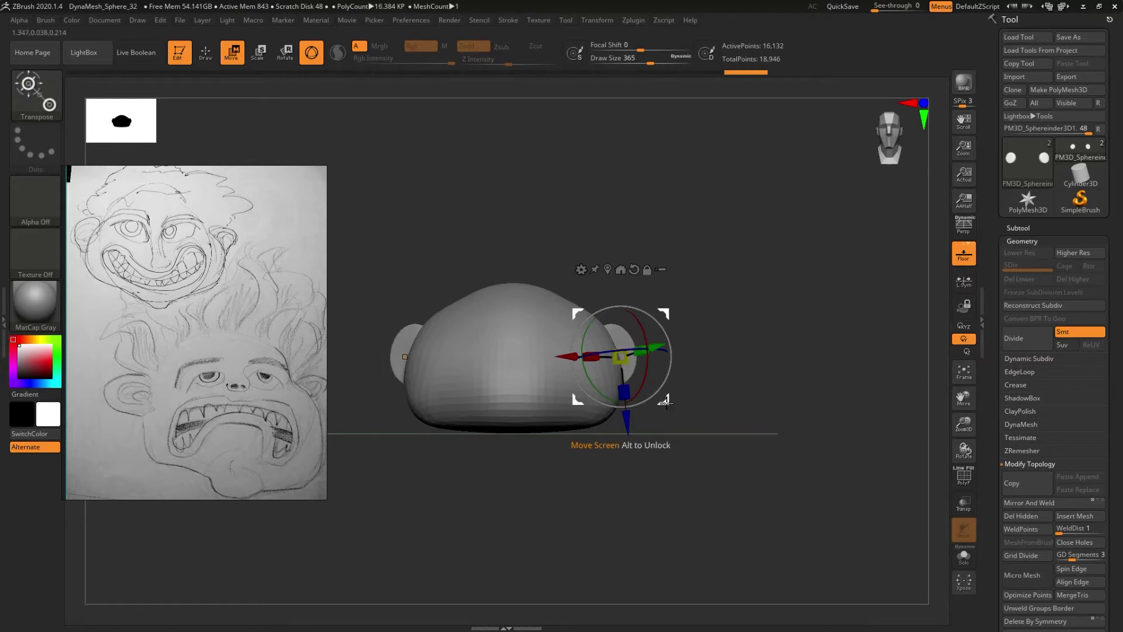
mouse_move(665, 402)
mouse_down()
mouse_move(680, 400)
mouse_move(671, 509)
mouse_move(680, 426)
mouse_move(690, 556)
mouse_move(694, 451)
mouse_move(684, 556)
mouse_move(583, 498)
mouse_move(593, 504)
mouse_up()
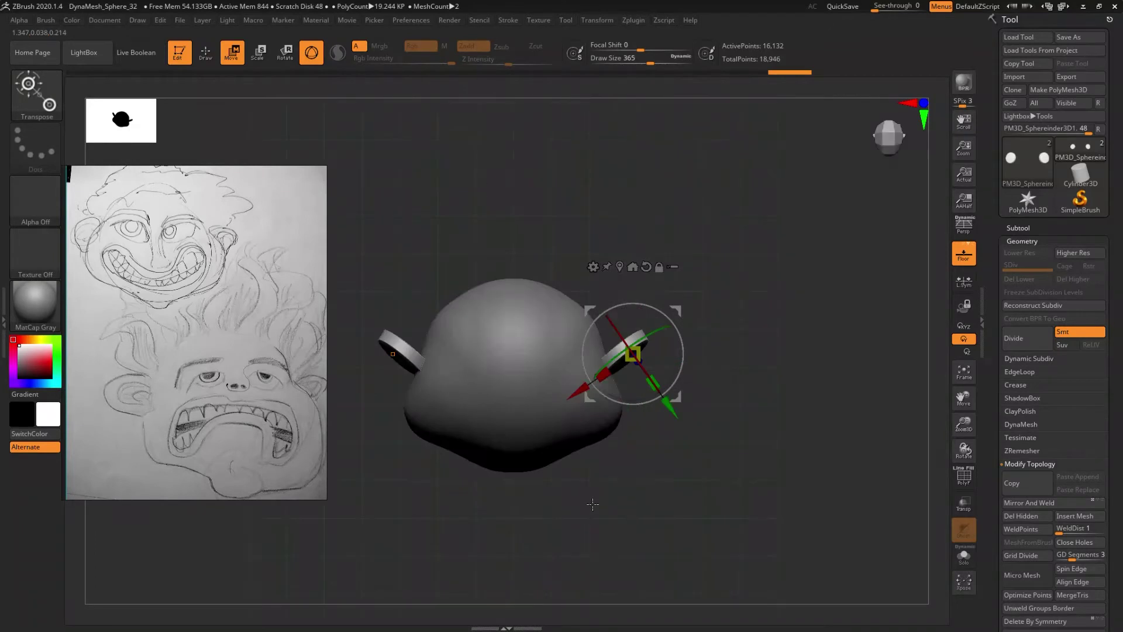
drag(668, 404, 684, 409)
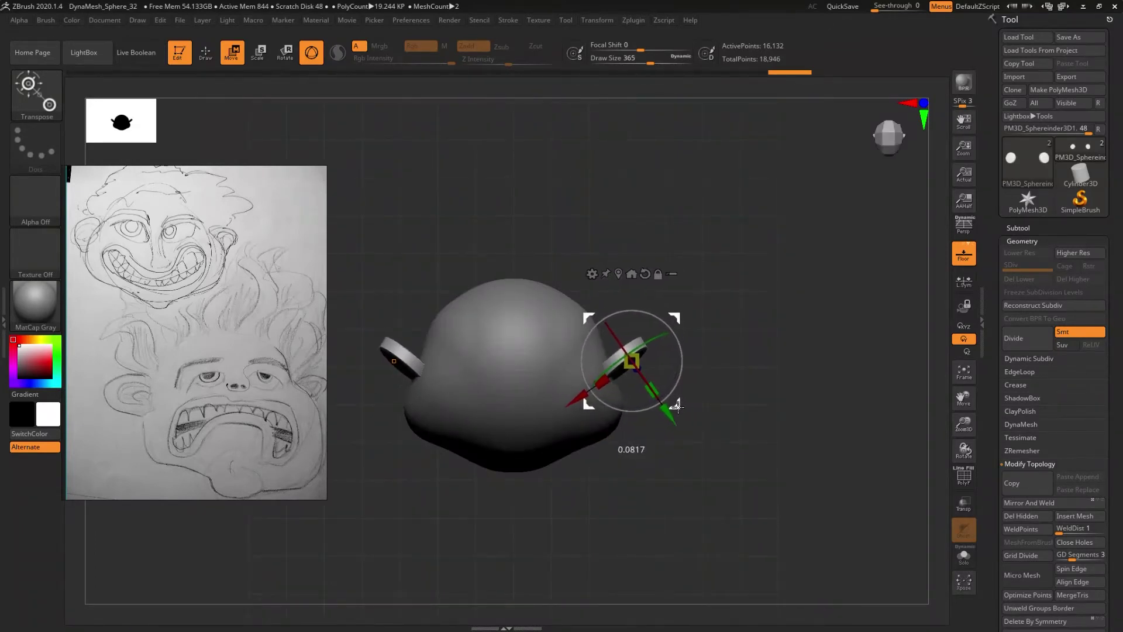
drag(684, 409, 675, 415)
- Return to sculpting and make the main head mesh the active subtool
mouse_move(620, 496)
mouse_down()
mouse_move(594, 447)
mouse_move(545, 477)
mouse_up()
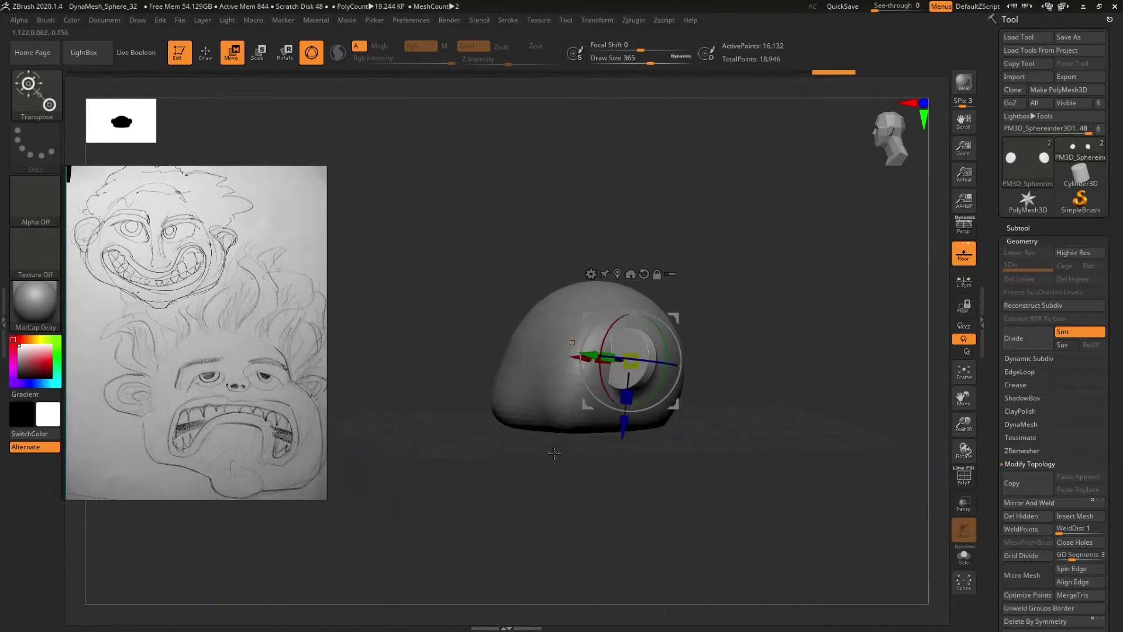
drag(546, 477, 719, 468)
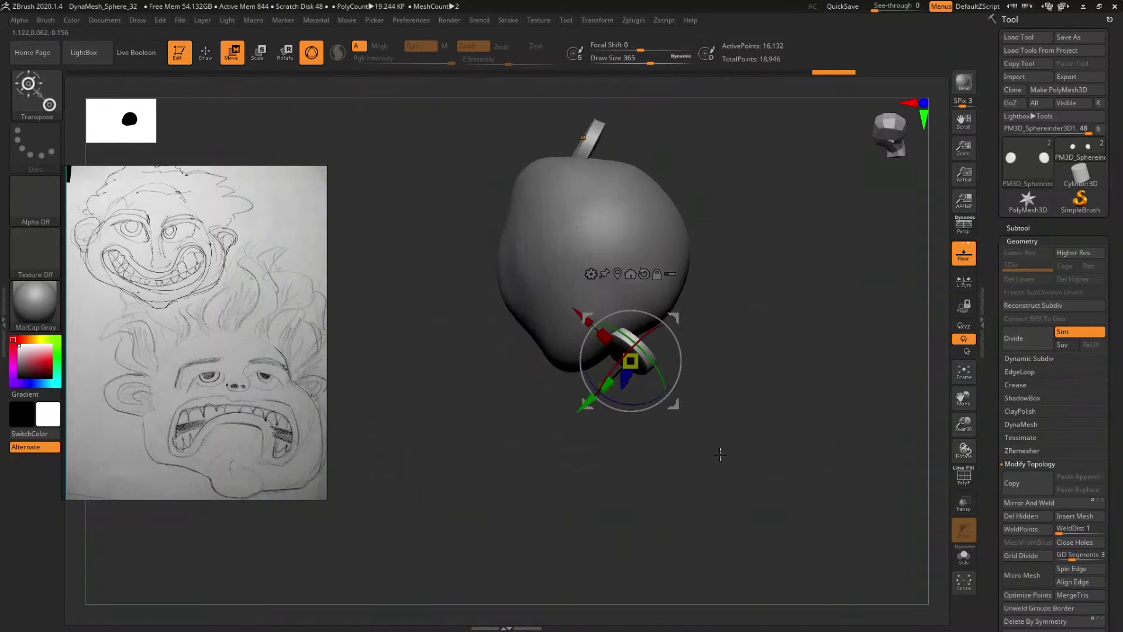
key(q)
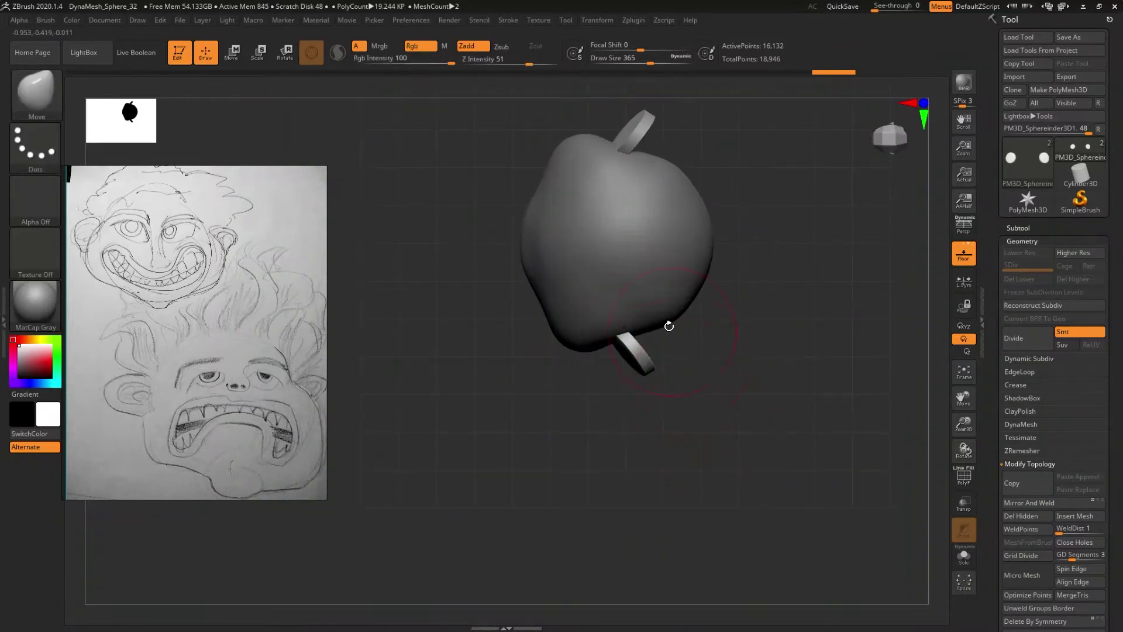
alt+click(660, 309)
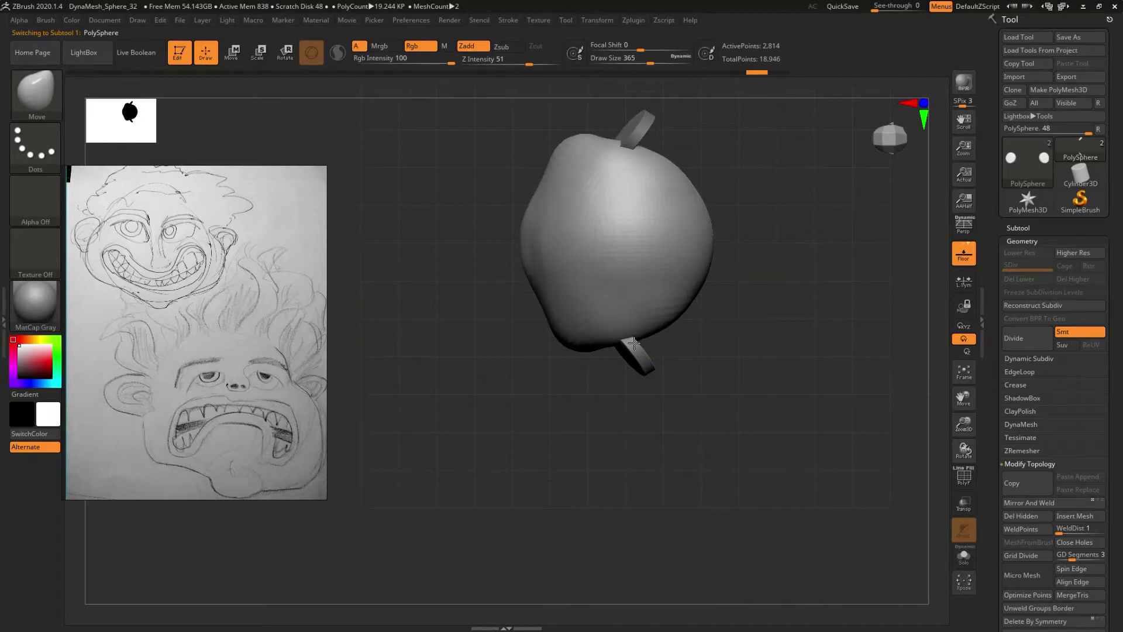
- Enlarge the Move brush to about 484 and bulge the head's lower-right contour outward
key(s)
mouse_move(644, 335)
mouse_down()
mouse_move(662, 329)
mouse_move(622, 350)
mouse_up()
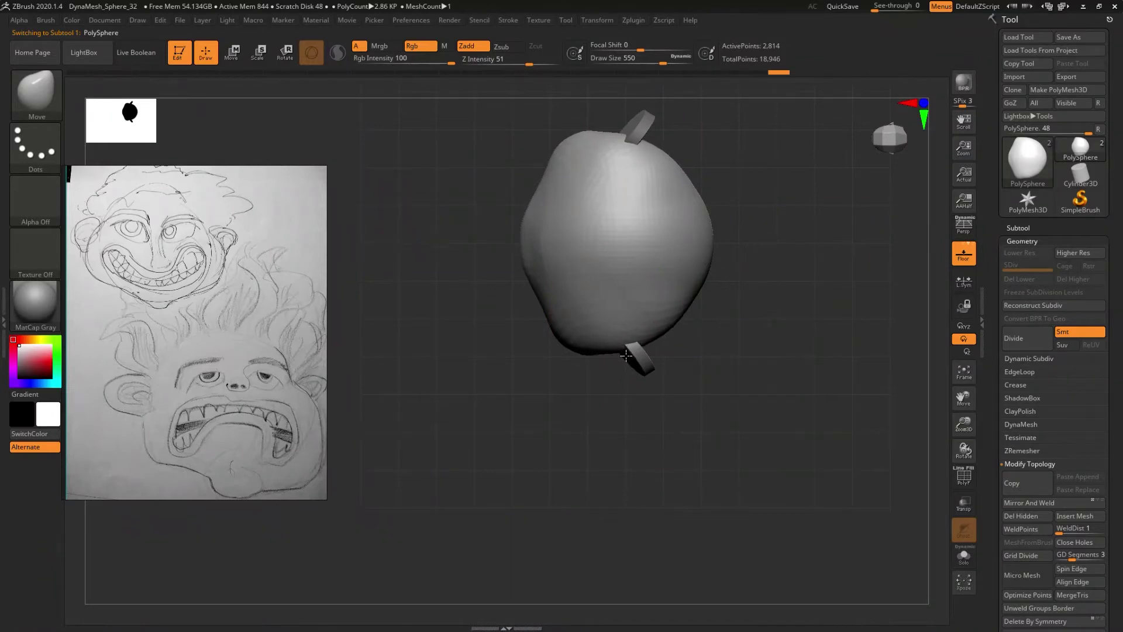
mouse_move(686, 316)
mouse_down()
mouse_move(689, 326)
mouse_move(698, 318)
mouse_up()
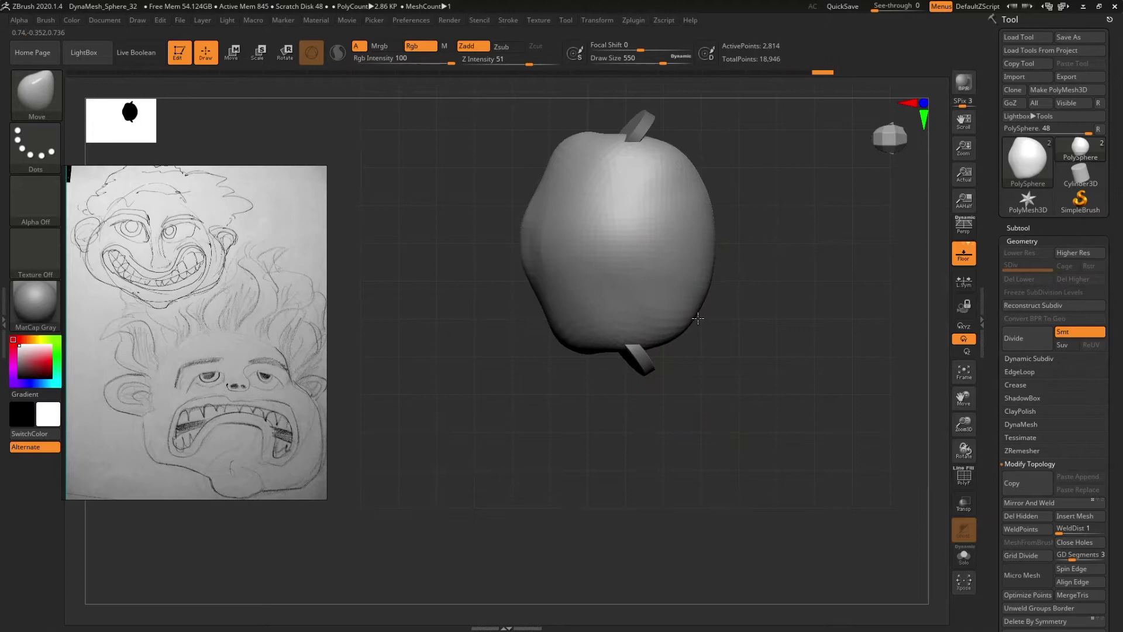
mouse_move(596, 419)
mouse_down()
mouse_move(507, 375)
mouse_move(593, 475)
mouse_up()
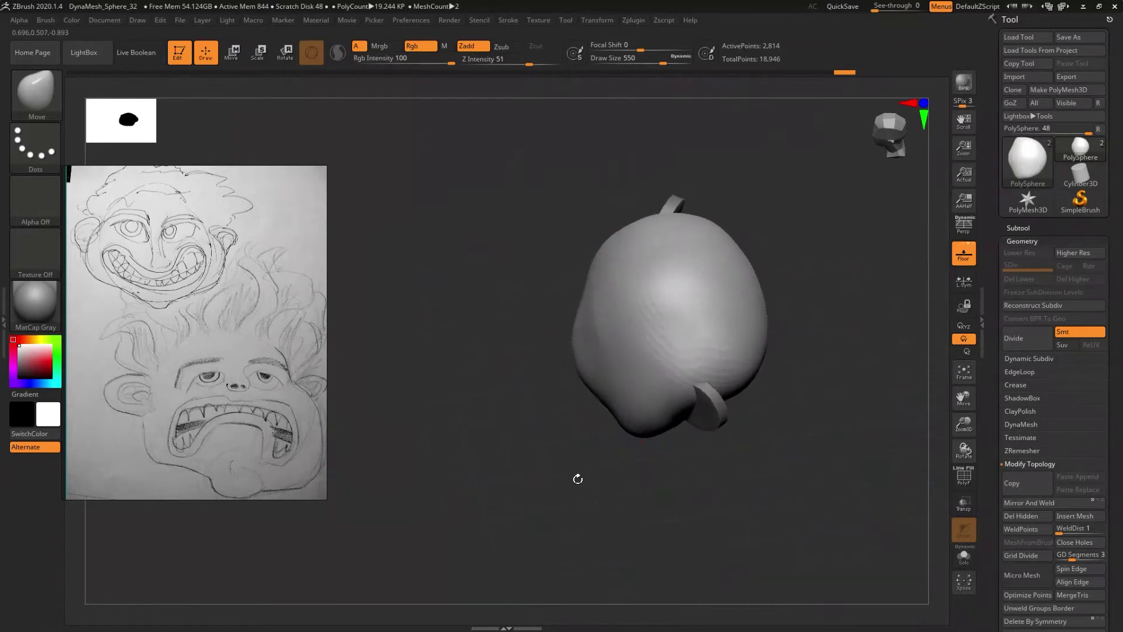
alt+drag(592, 474, 502, 480)
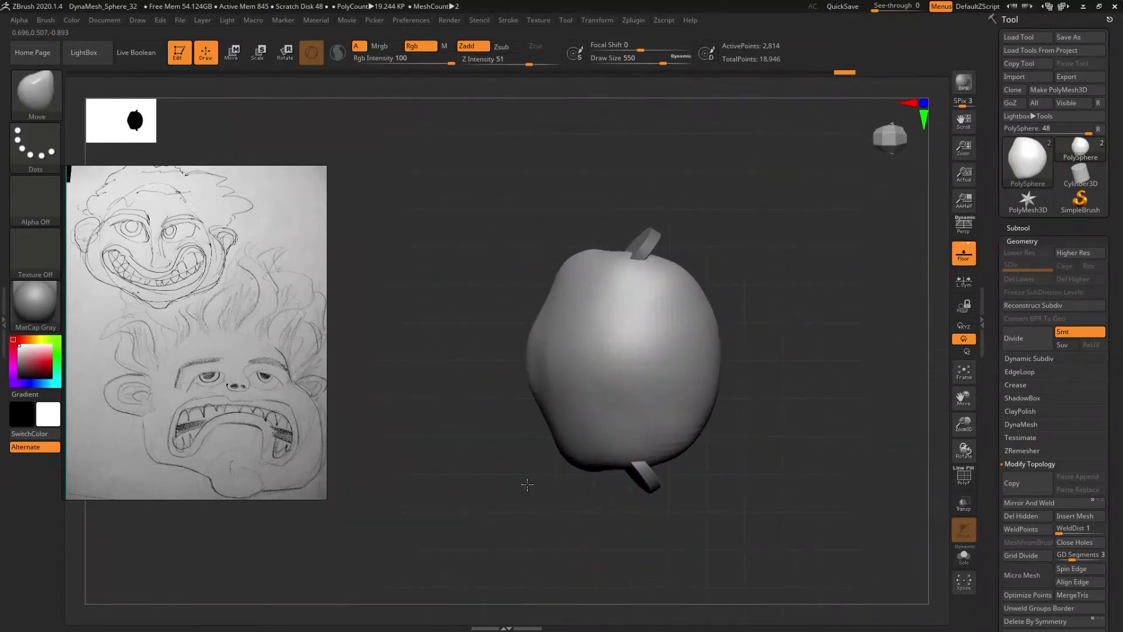
- Stretch the head wider horizontally, then select the ear subtool
key(w)
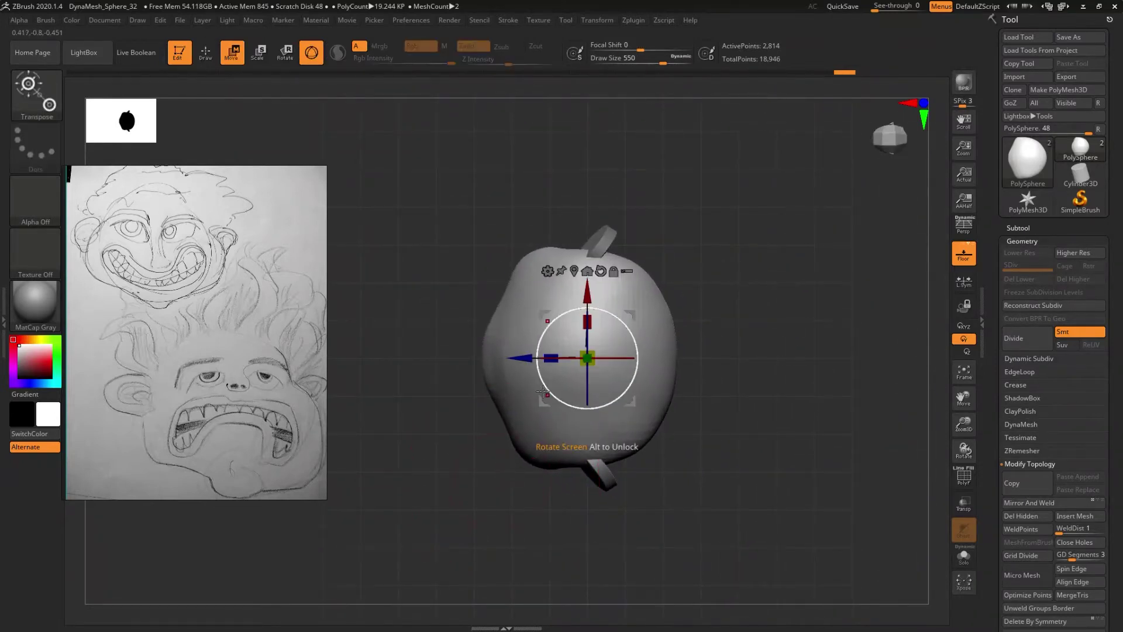
drag(550, 358, 541, 363)
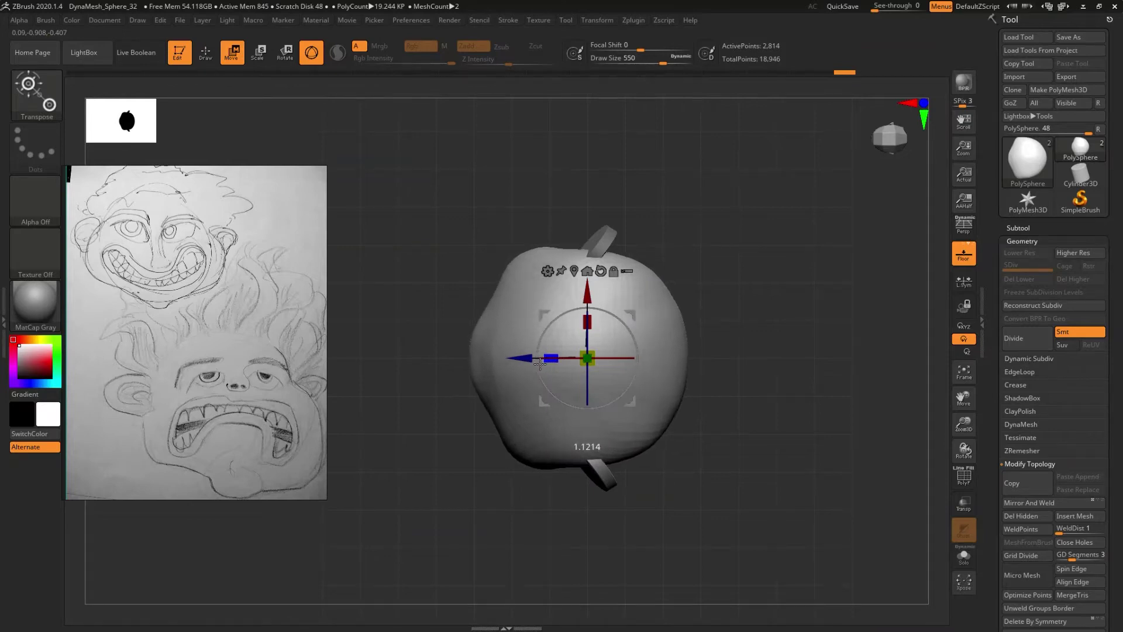
mouse_move(539, 364)
mouse_down()
mouse_move(560, 355)
mouse_move(669, 377)
mouse_move(663, 342)
mouse_move(668, 427)
mouse_move(743, 462)
mouse_move(743, 401)
mouse_move(824, 381)
mouse_move(791, 406)
mouse_up()
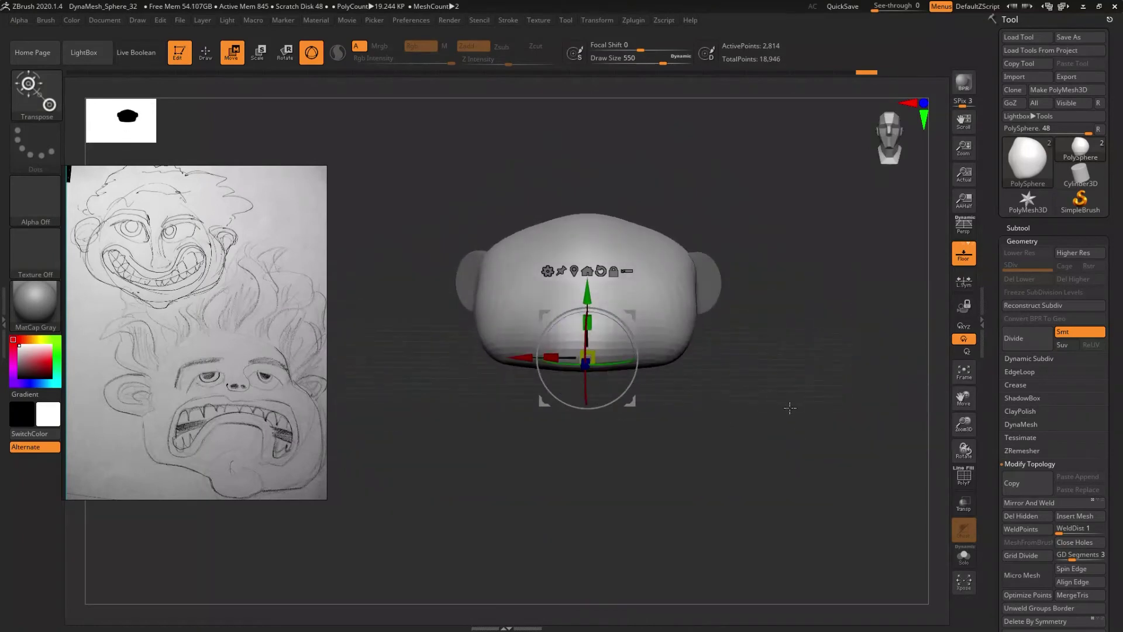
key(q)
mouse_move(732, 406)
mouse_down()
mouse_move(697, 414)
mouse_move(724, 416)
mouse_move(684, 458)
mouse_up()
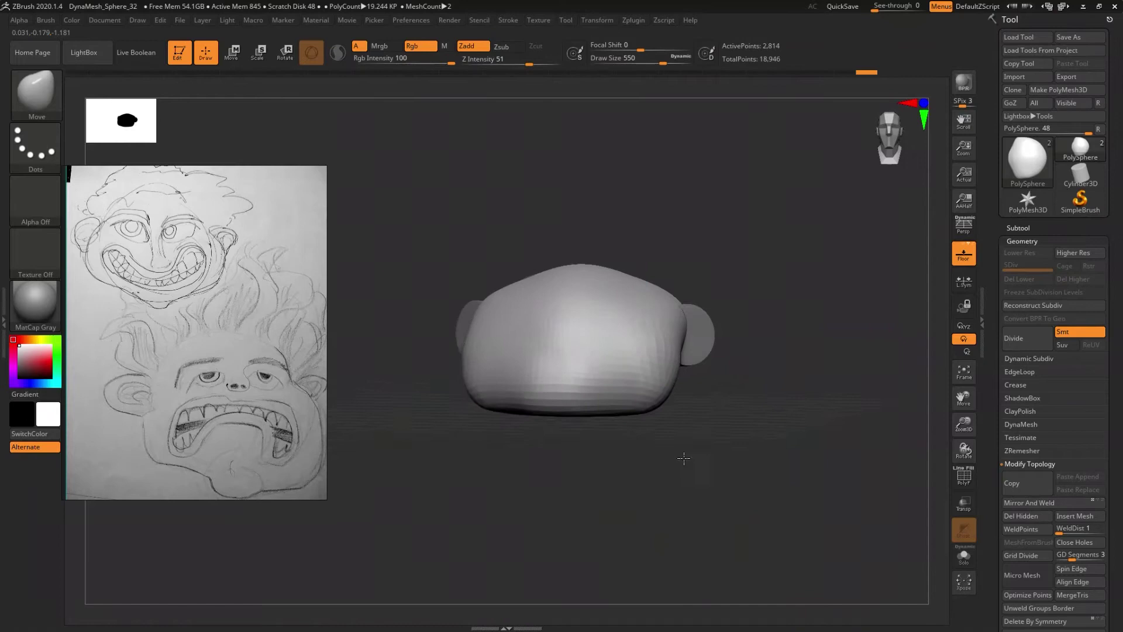
alt+click(700, 348)
- Nudge the ears back along the Z depth axis and return to Draw mode
key(w)
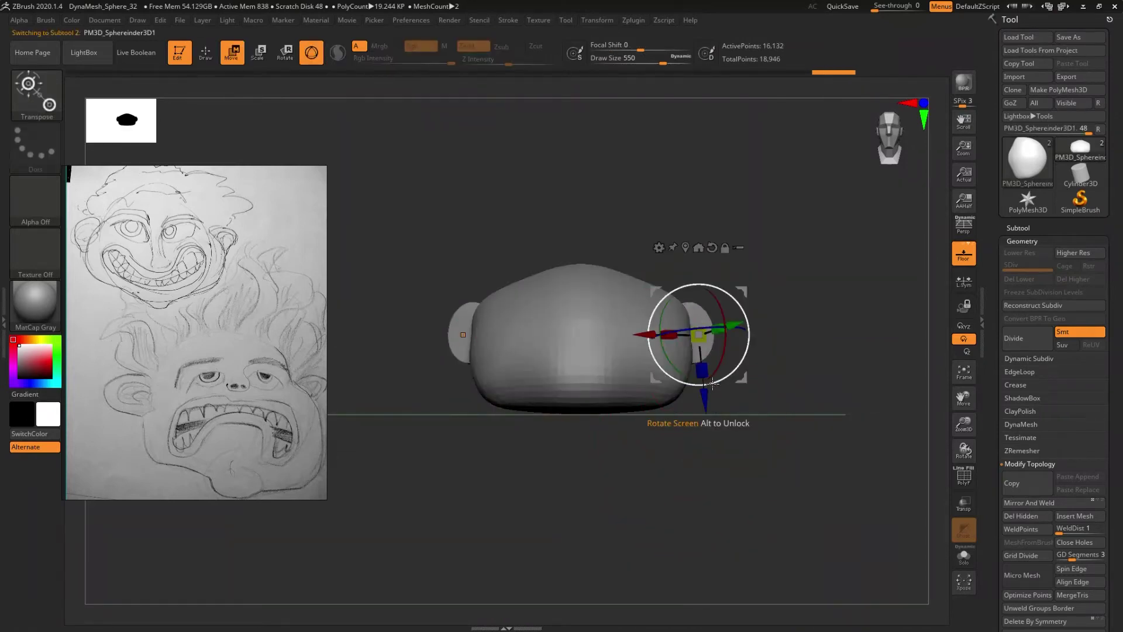
drag(706, 395, 713, 398)
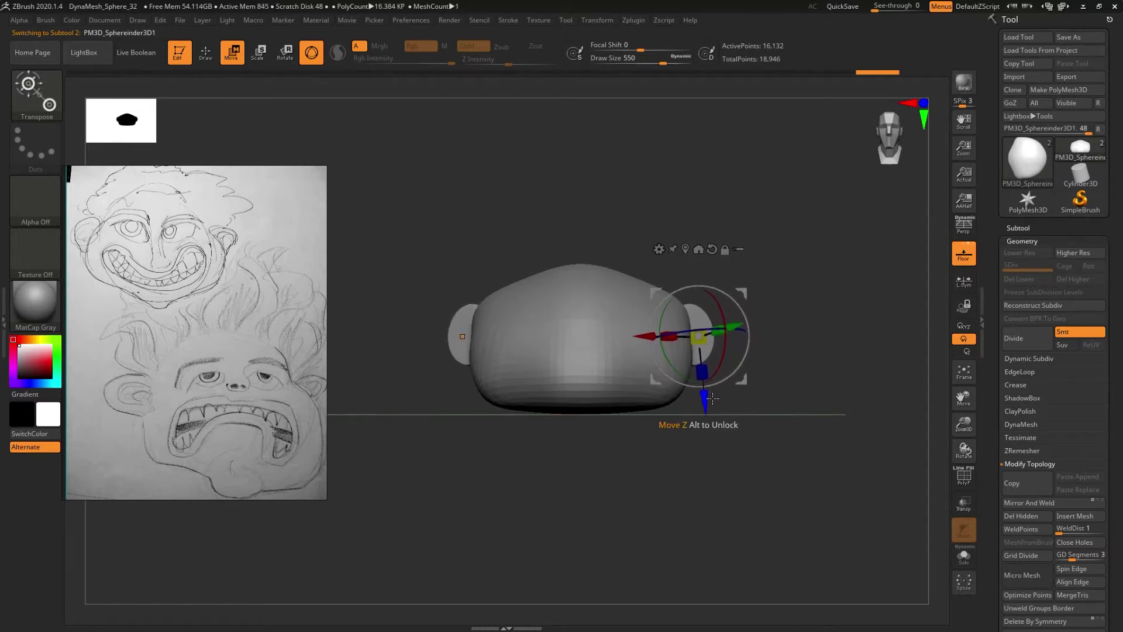
key(q)
mouse_move(670, 232)
mouse_down()
mouse_move(687, 274)
mouse_move(670, 339)
mouse_move(690, 321)
mouse_move(667, 338)
mouse_up()
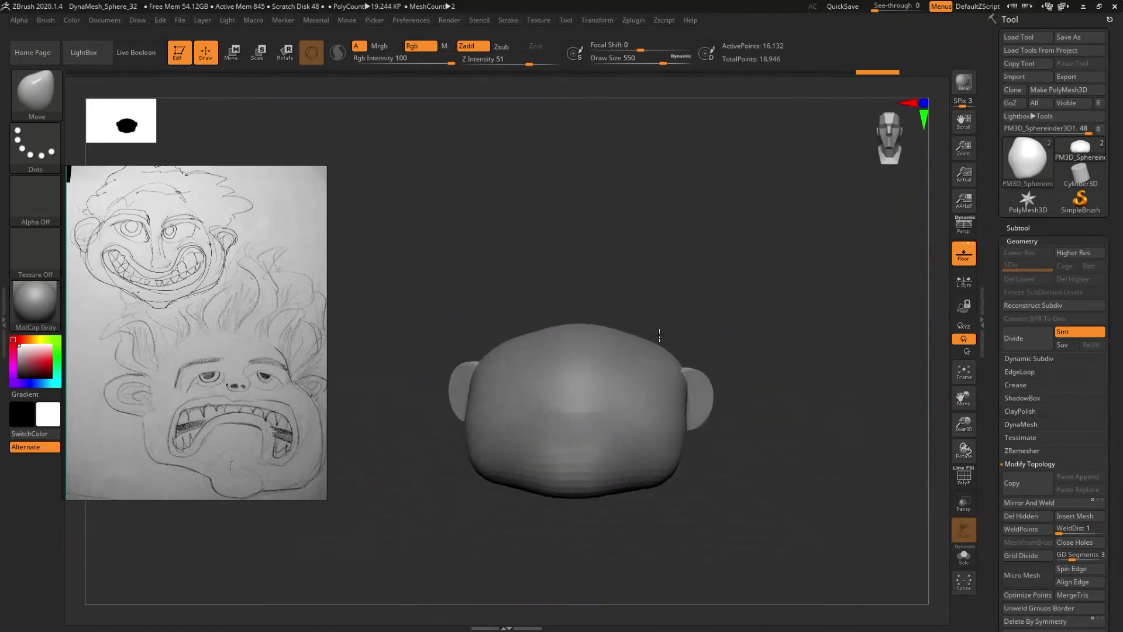
click(1018, 228)
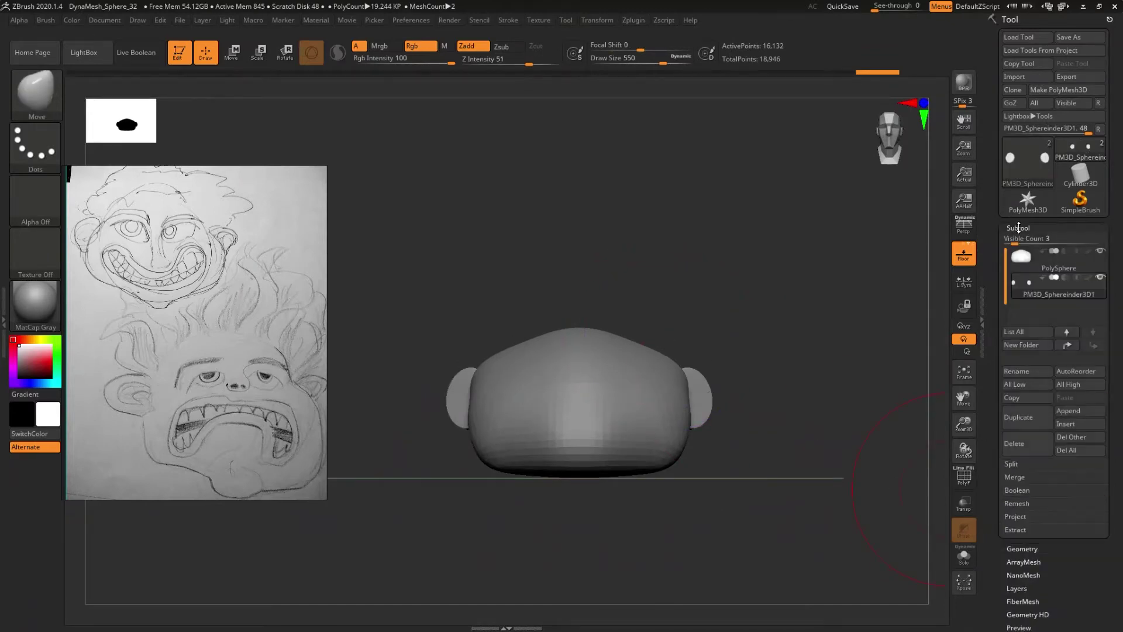
- Insert a Sphere3D subtool and select the new PM3D_Sphere3D1 piece for transforming
click(1044, 423)
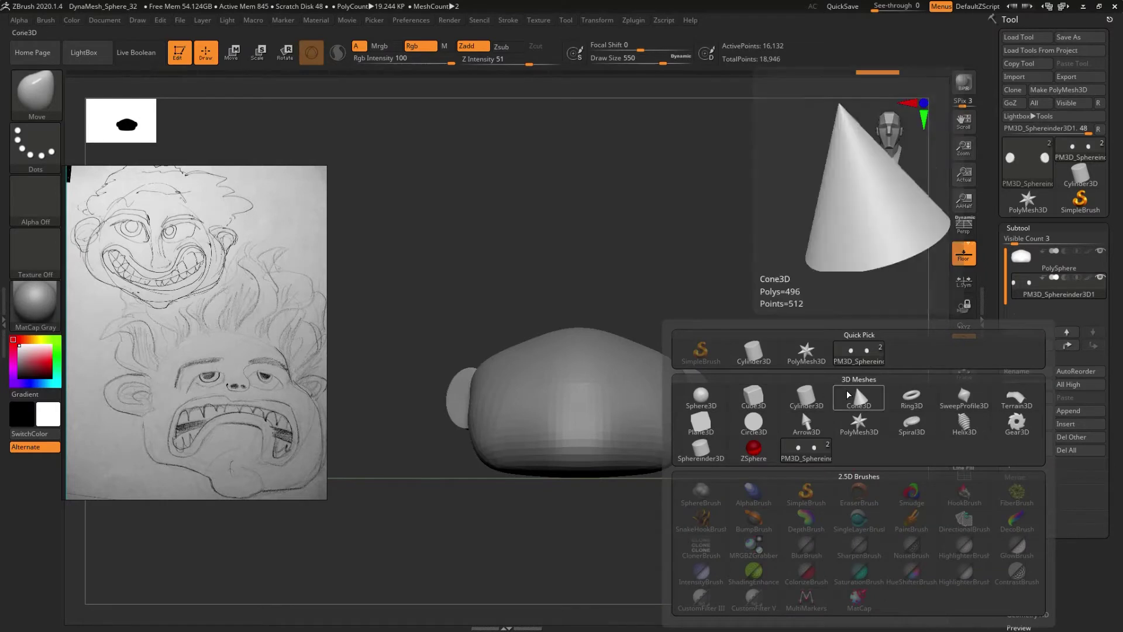
click(701, 395)
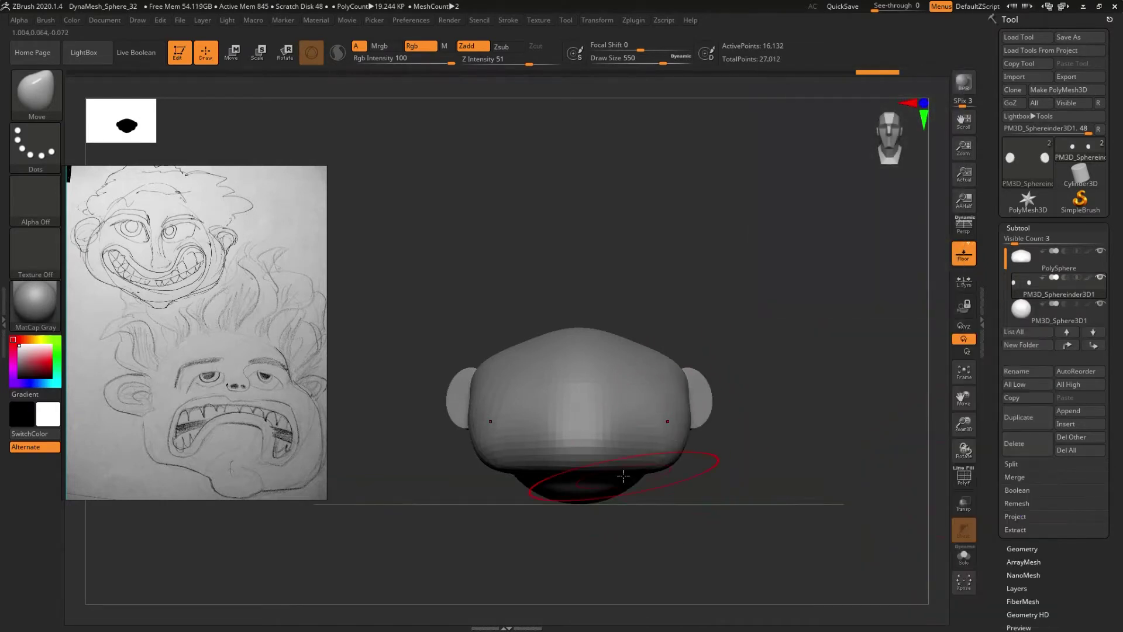
key(w)
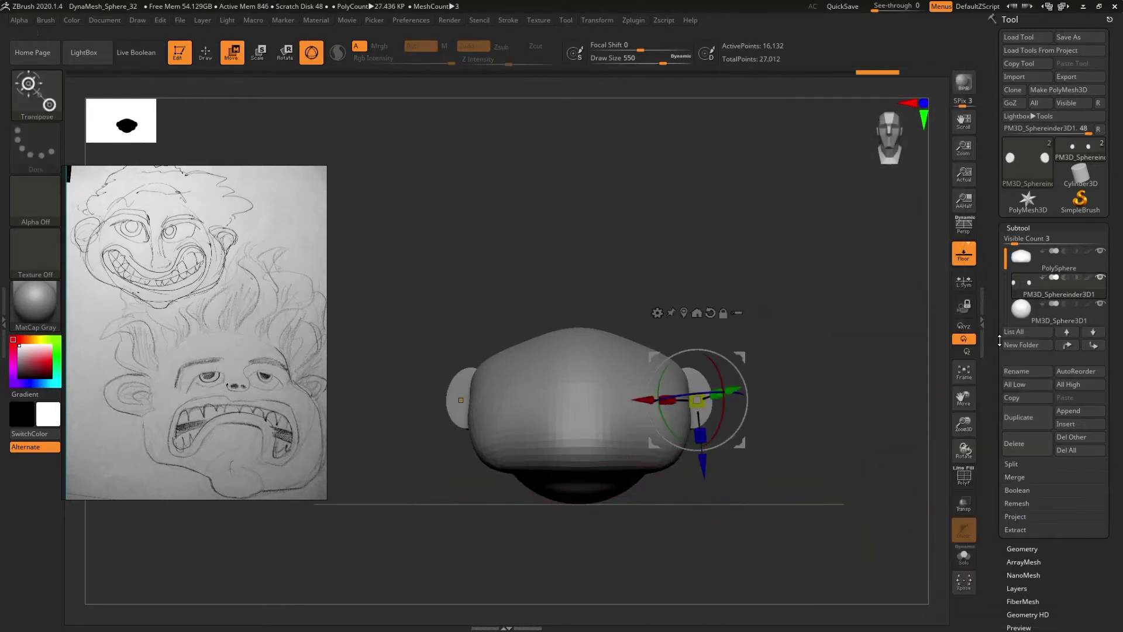
click(1033, 318)
- Raise the new sphere above the jaw, enlarge it uniformly, and widen it sideways
drag(568, 340, 569, 247)
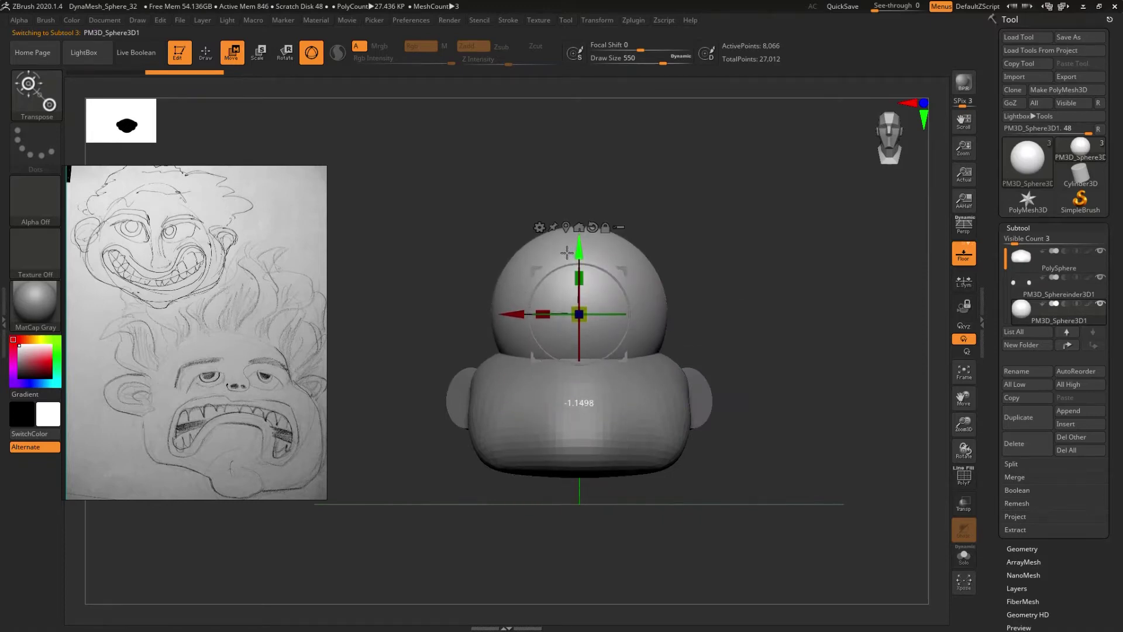
mouse_move(761, 433)
mouse_down()
mouse_move(572, 433)
mouse_move(556, 424)
mouse_up()
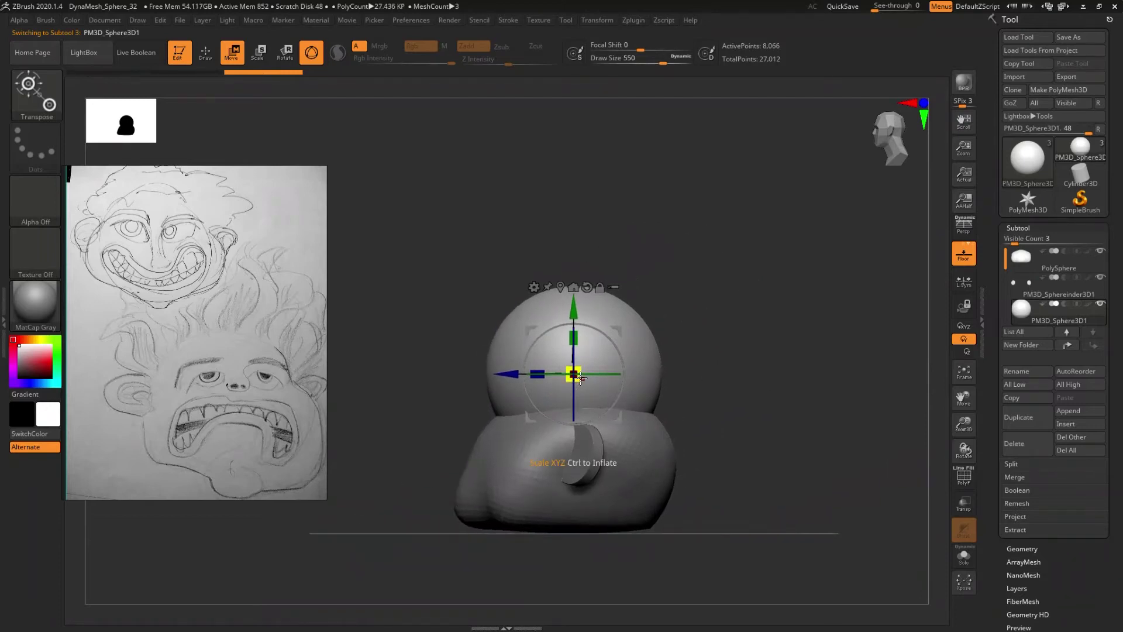
drag(580, 378, 672, 450)
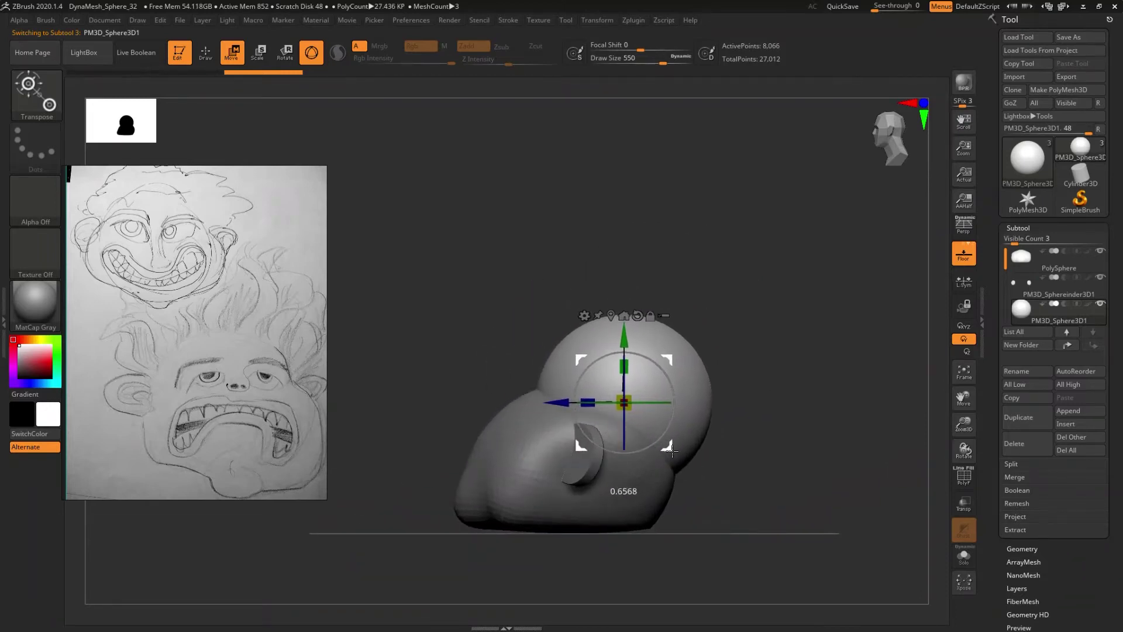
drag(672, 449, 667, 456)
mouse_move(667, 456)
mouse_down()
mouse_move(552, 517)
mouse_move(564, 520)
mouse_up()
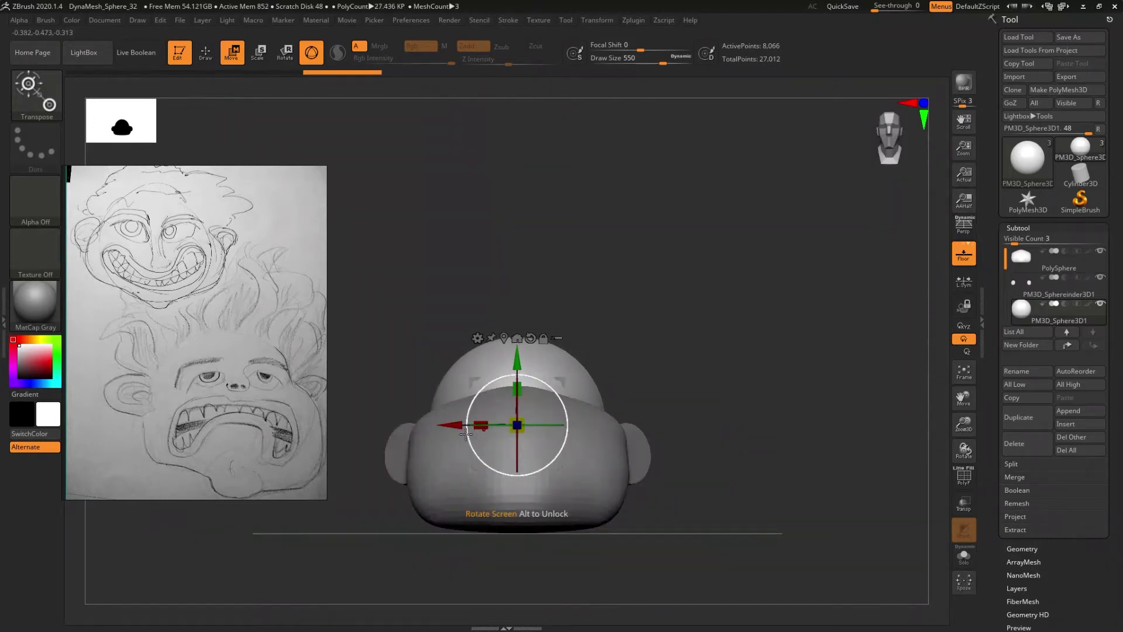
drag(462, 425, 463, 427)
drag(650, 421, 597, 422)
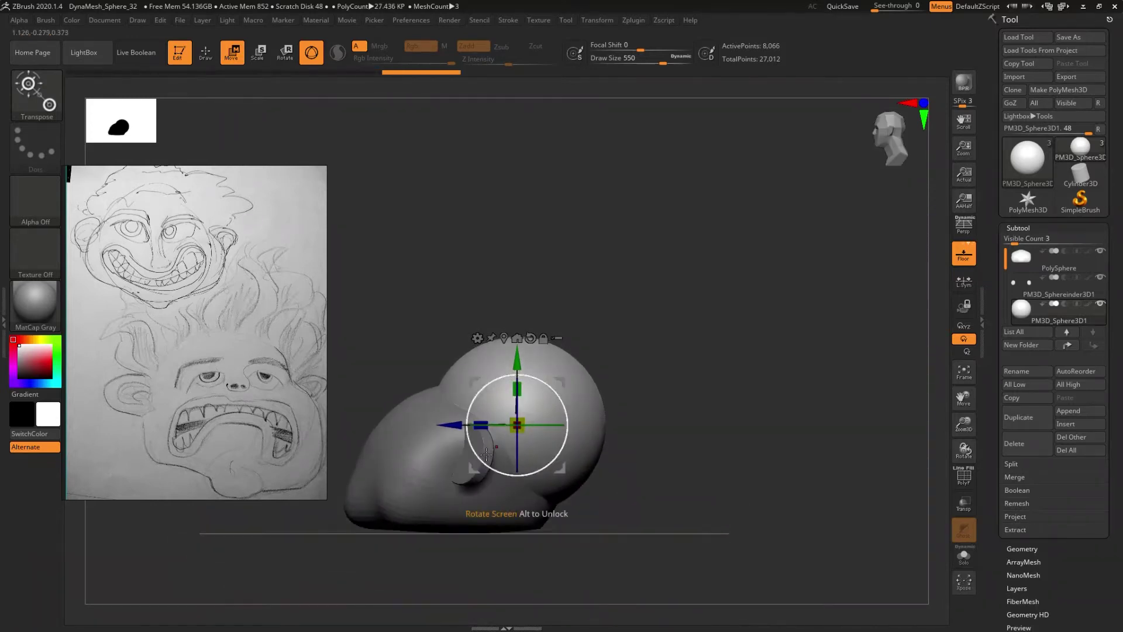
drag(449, 426, 441, 427)
drag(591, 460, 682, 461)
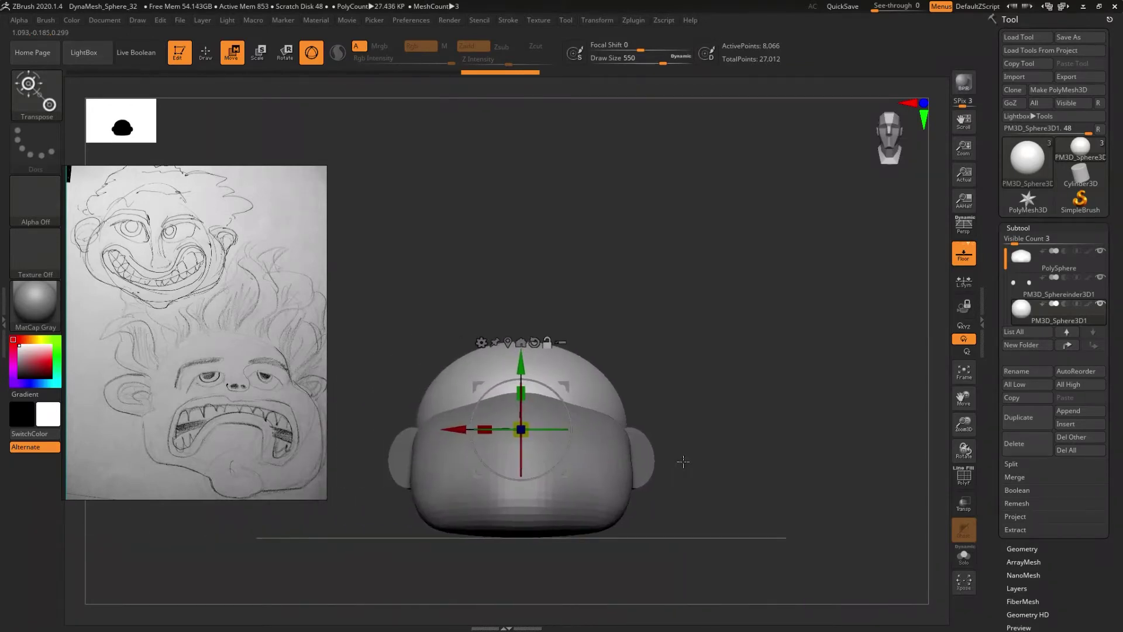
- Stretch the sphere upward into a slightly tilted egg and set brush size to 835
drag(522, 393, 527, 300)
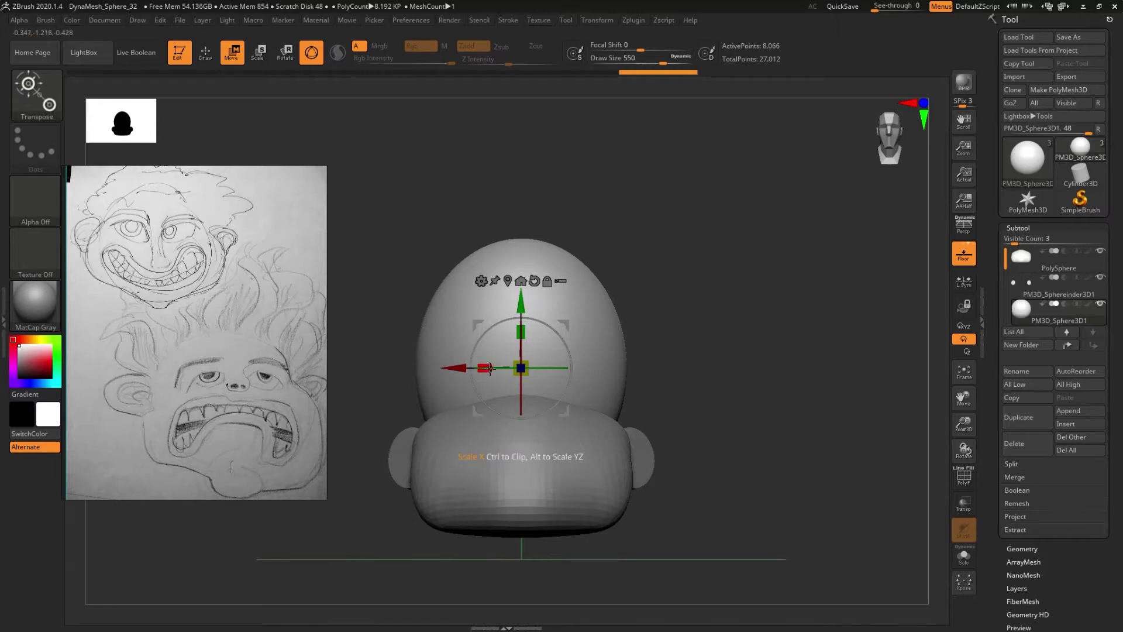
drag(485, 368, 468, 370)
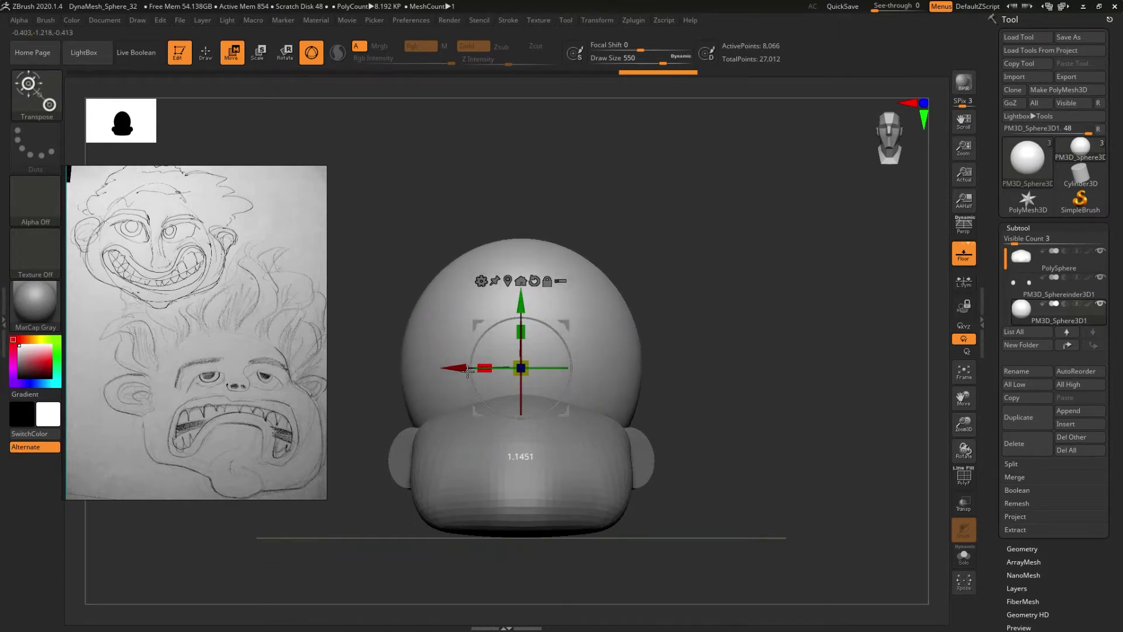
right_drag(468, 372, 634, 456)
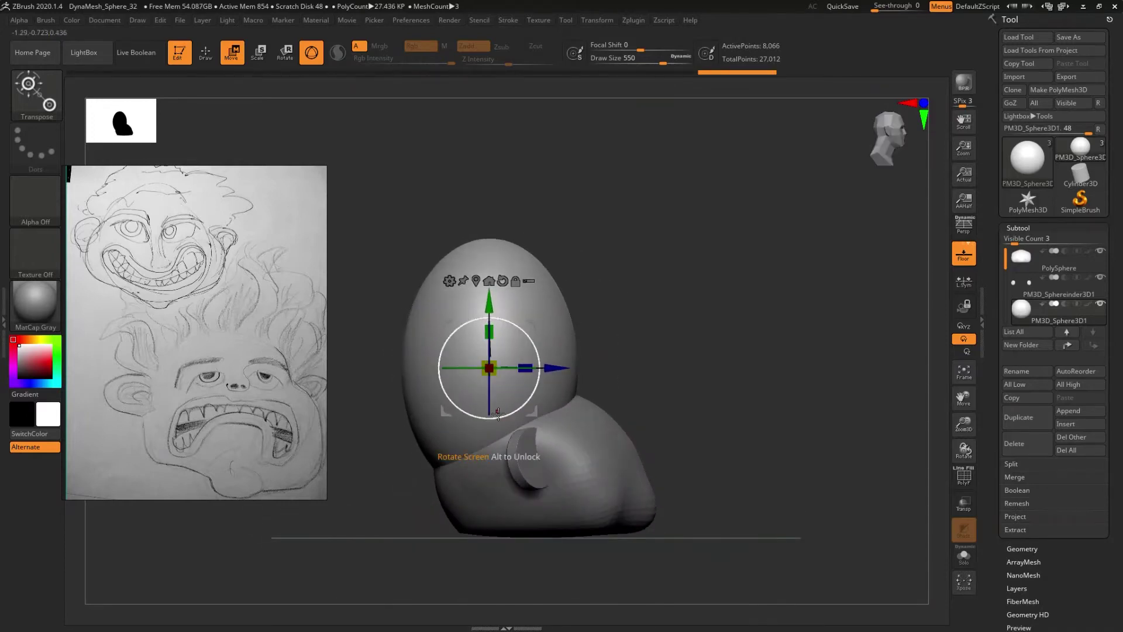
drag(502, 414, 504, 415)
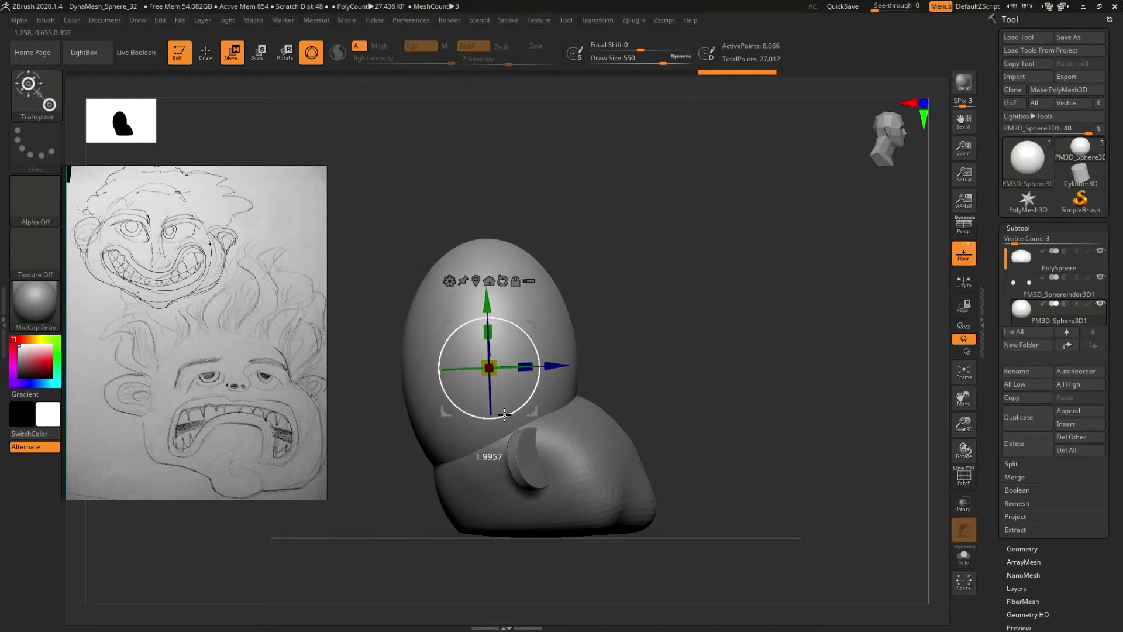
alt+right_drag(614, 401, 688, 378)
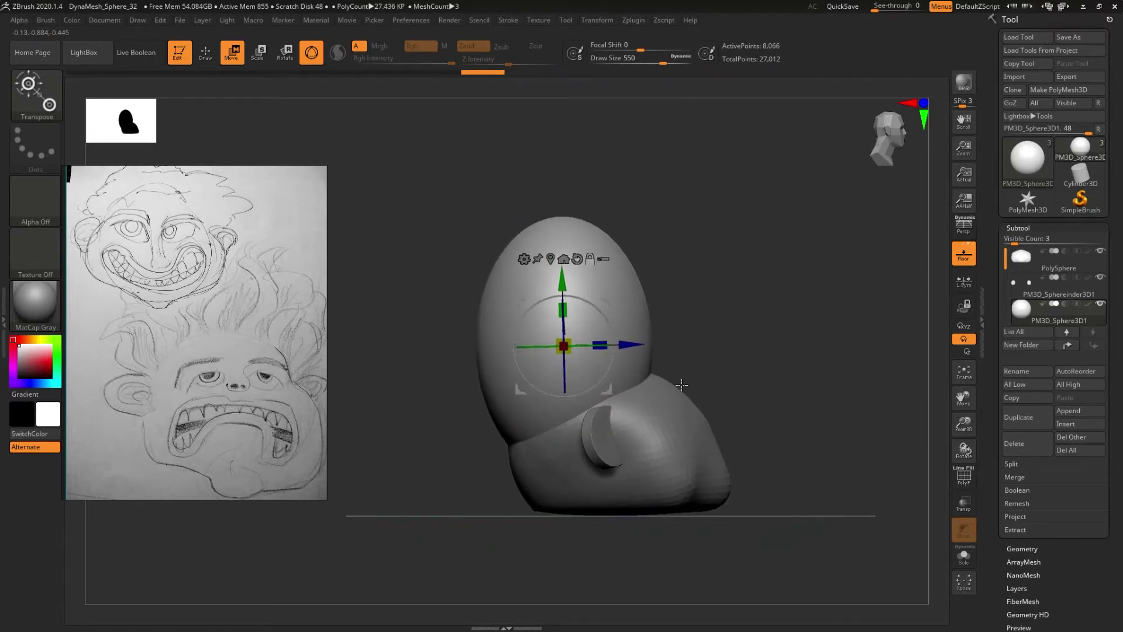
key(q)
key(s)
mouse_move(498, 384)
mouse_down()
mouse_move(550, 384)
mouse_move(456, 420)
mouse_up()
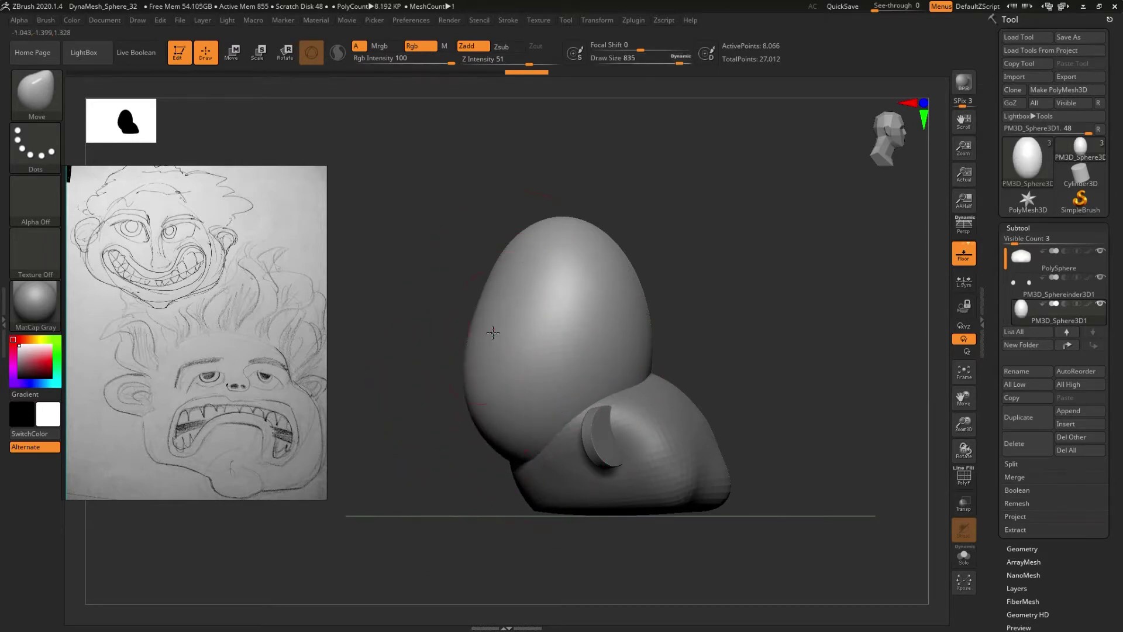
- Pull the cranium's side outward with the Move brush from a three-quarter view
drag(486, 463, 614, 443)
key(ctrl)
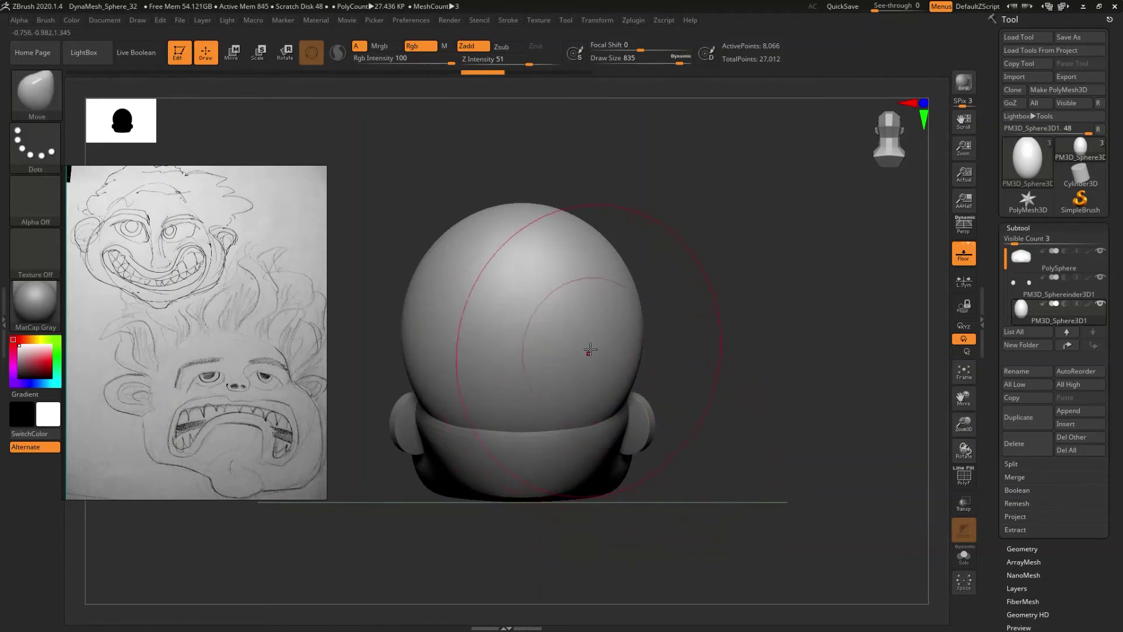
mouse_move(632, 385)
mouse_down()
mouse_move(527, 398)
mouse_move(471, 429)
mouse_move(468, 404)
mouse_move(448, 428)
mouse_move(514, 422)
mouse_up()
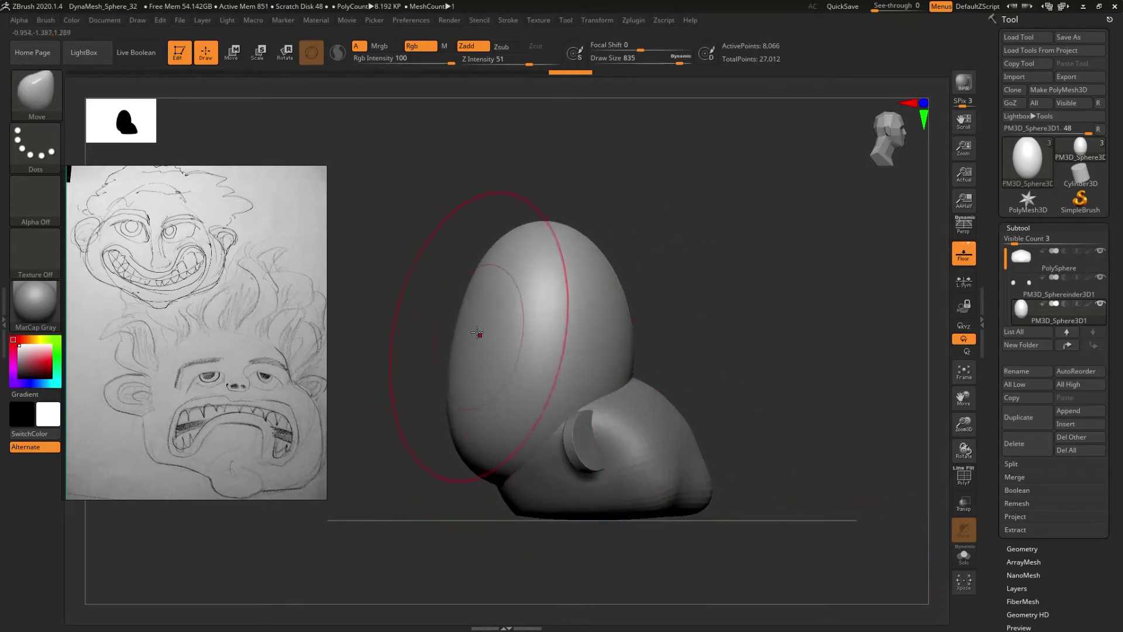
drag(477, 333, 455, 330)
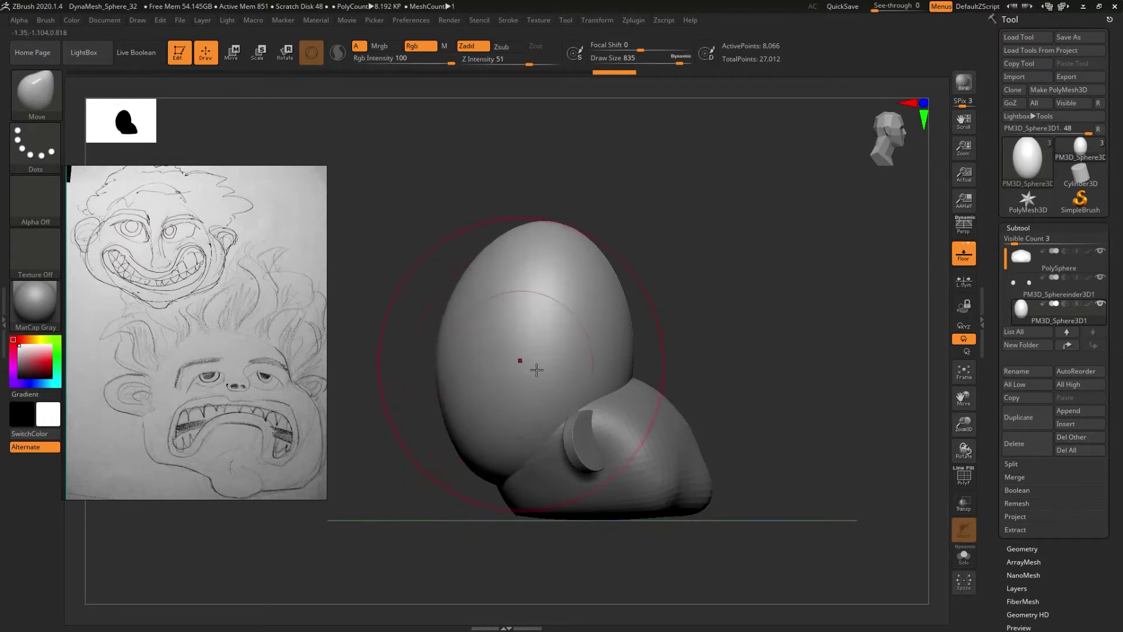
mouse_move(536, 370)
right_down()
mouse_move(514, 401)
mouse_move(552, 384)
right_up()
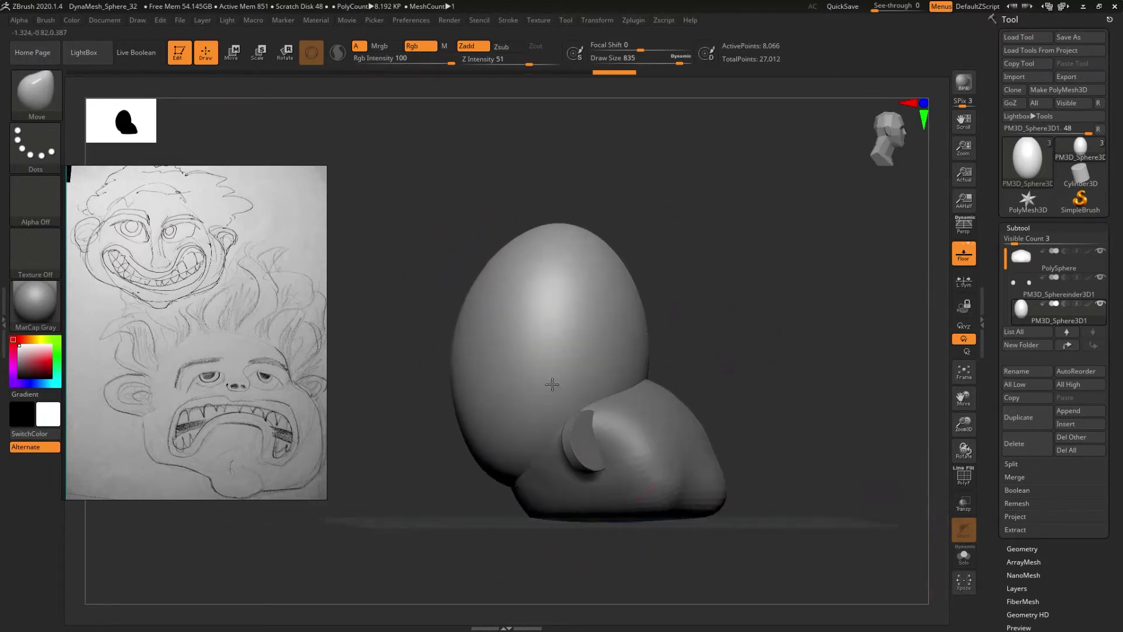
right_drag(541, 319, 566, 376)
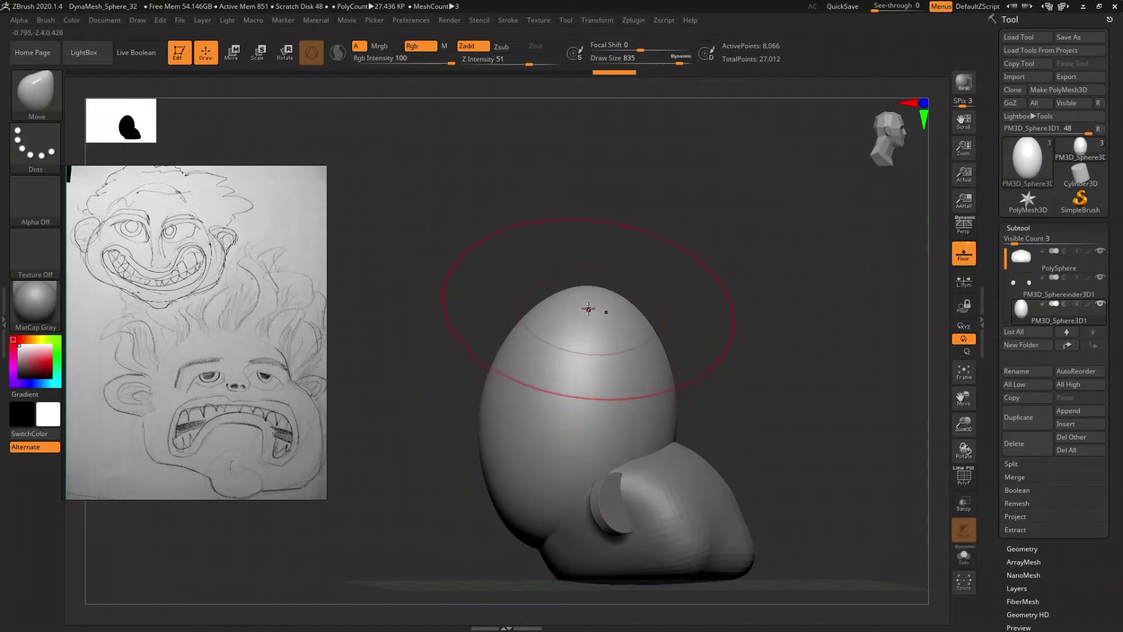
- Lean the cranium's top and peak left, push its left side in, and set brush size 542
drag(589, 309, 547, 307)
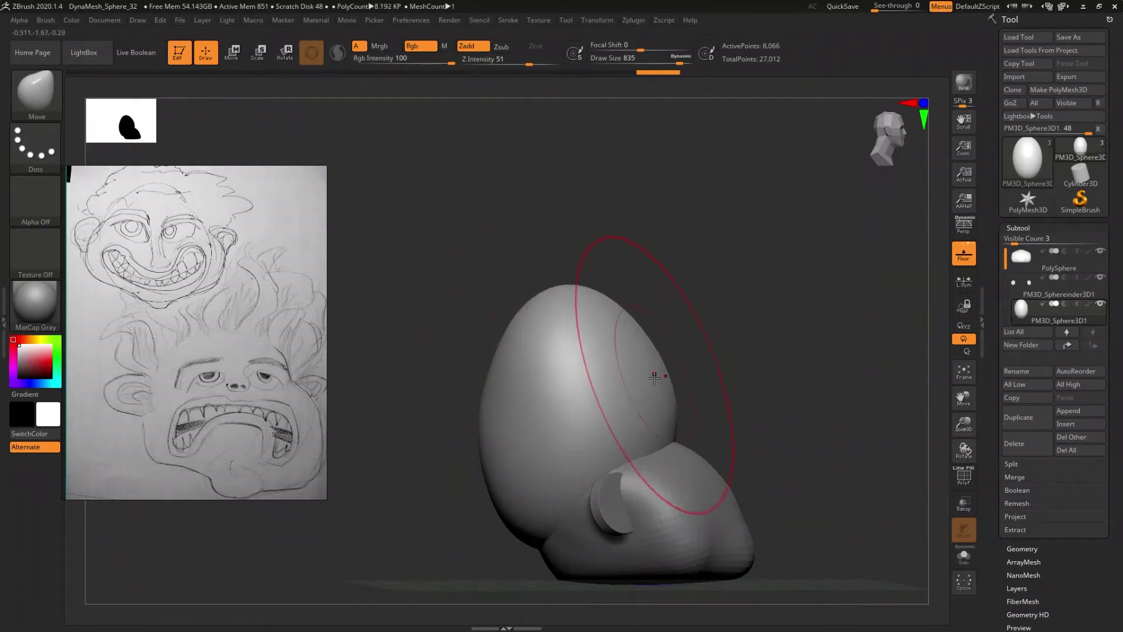
drag(491, 394, 506, 395)
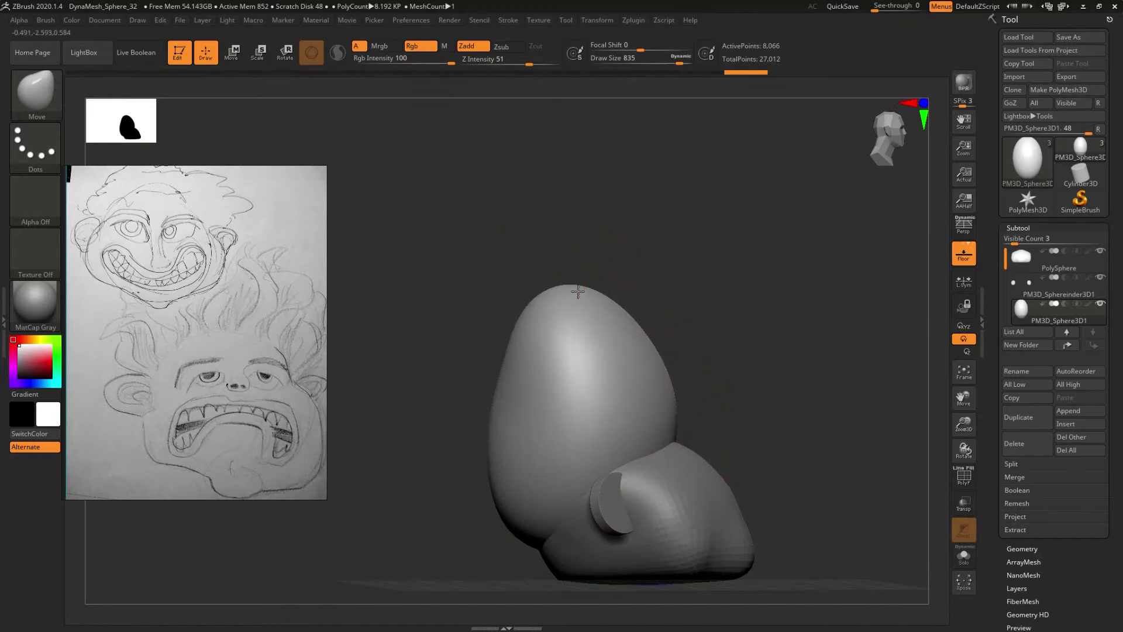
drag(581, 292, 565, 294)
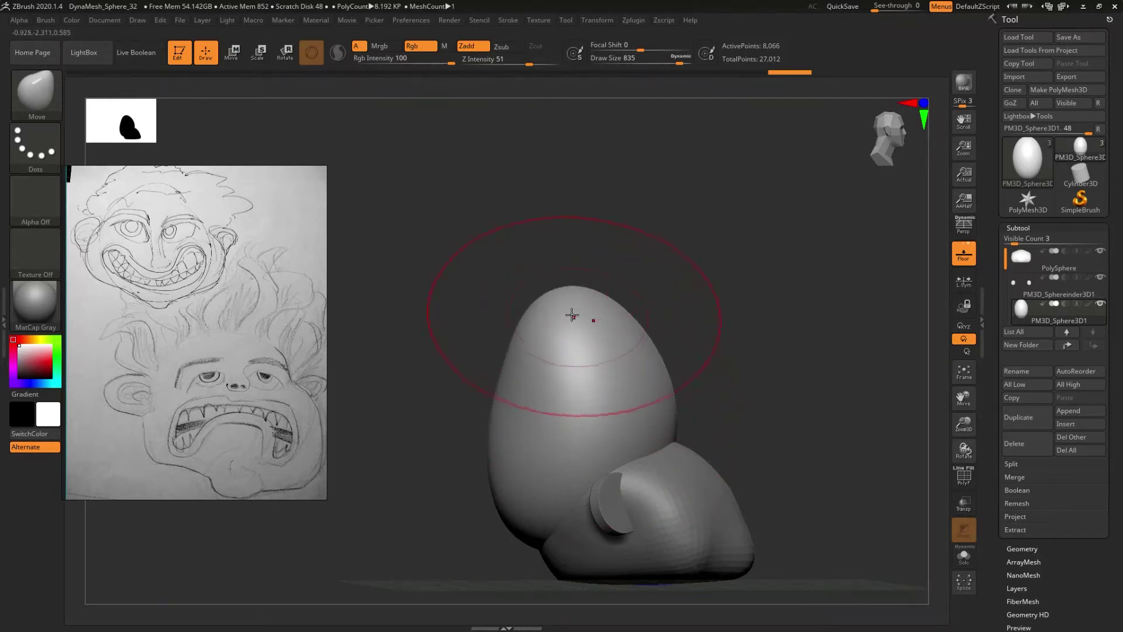
mouse_move(534, 312)
shift+right_down()
mouse_move(585, 388)
mouse_move(651, 406)
shift+right_up()
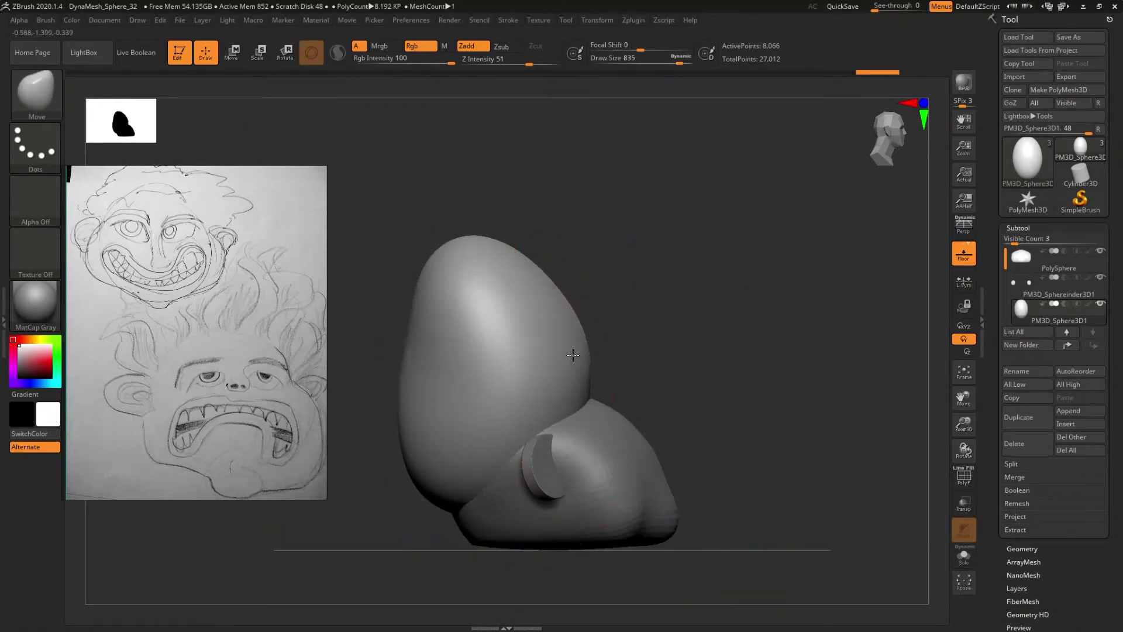
key(s)
drag(574, 355, 557, 356)
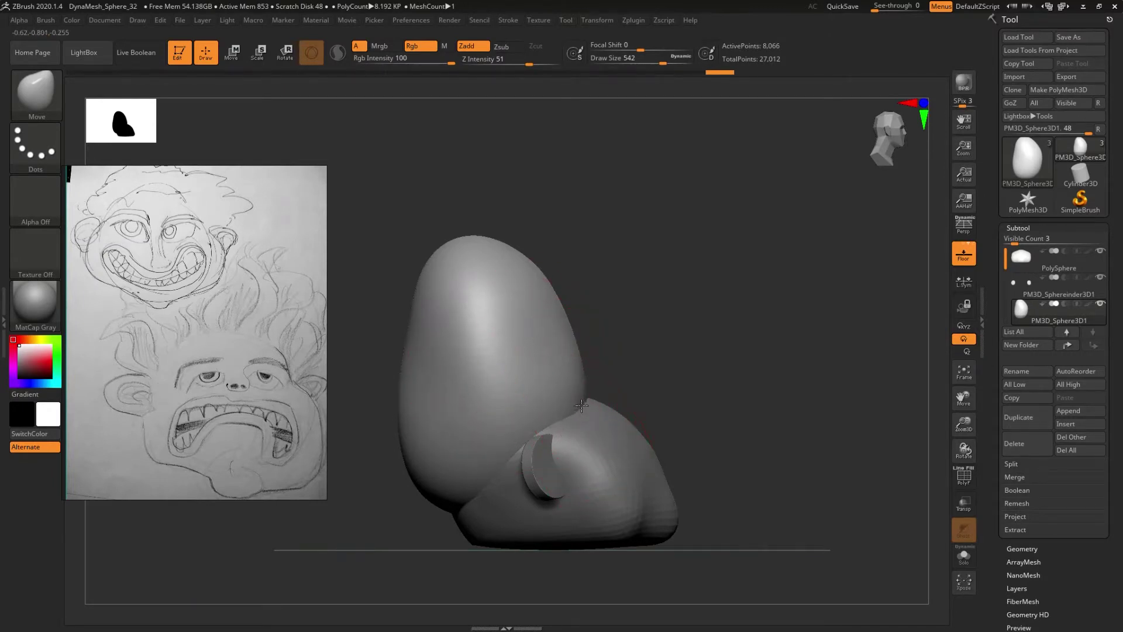
- Turn the view toward the front of the head and bring up the transform gizmo
mouse_move(575, 405)
right_down()
mouse_move(569, 435)
mouse_move(584, 401)
mouse_move(547, 394)
mouse_move(600, 381)
mouse_move(641, 397)
right_up()
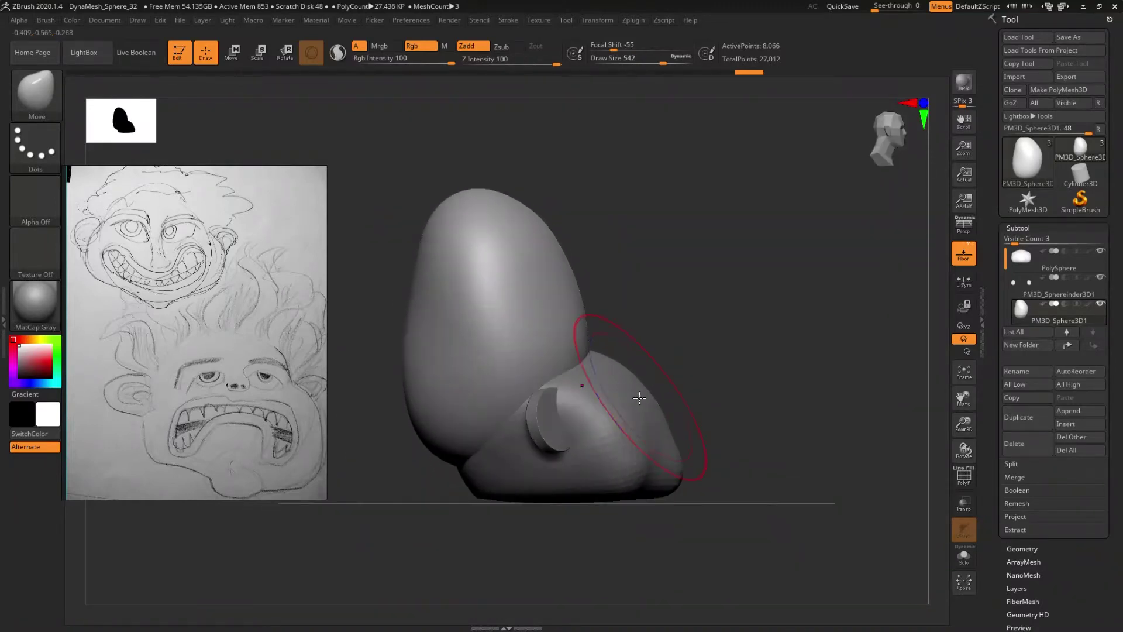
key(w)
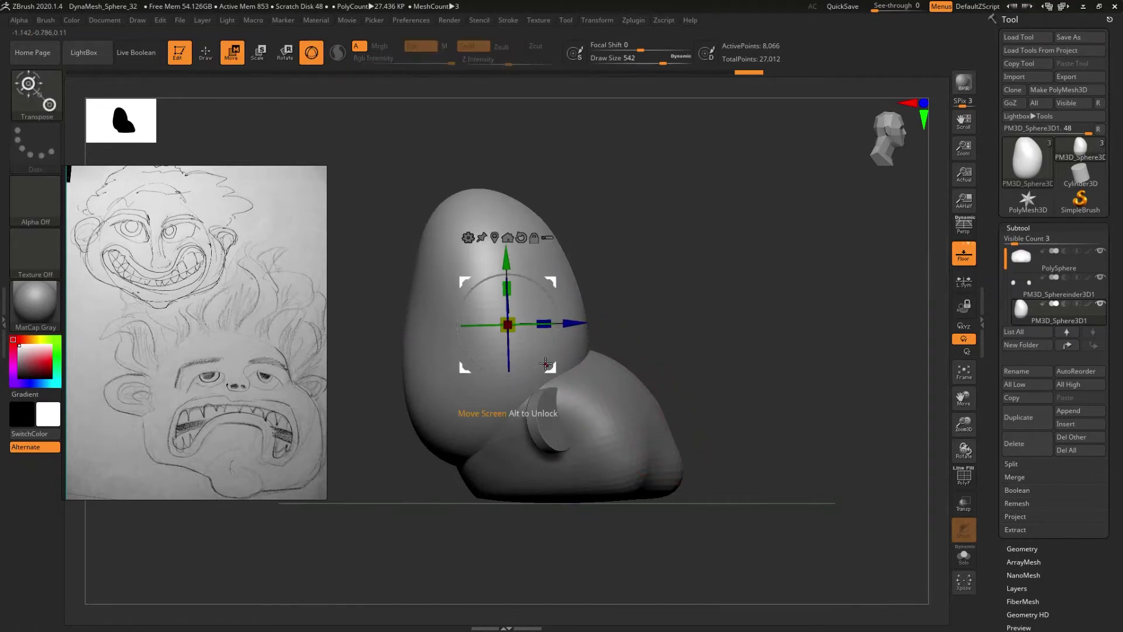
- Tilt the cranium egg back over the jaw with the Transpose rotate ring
click(561, 367)
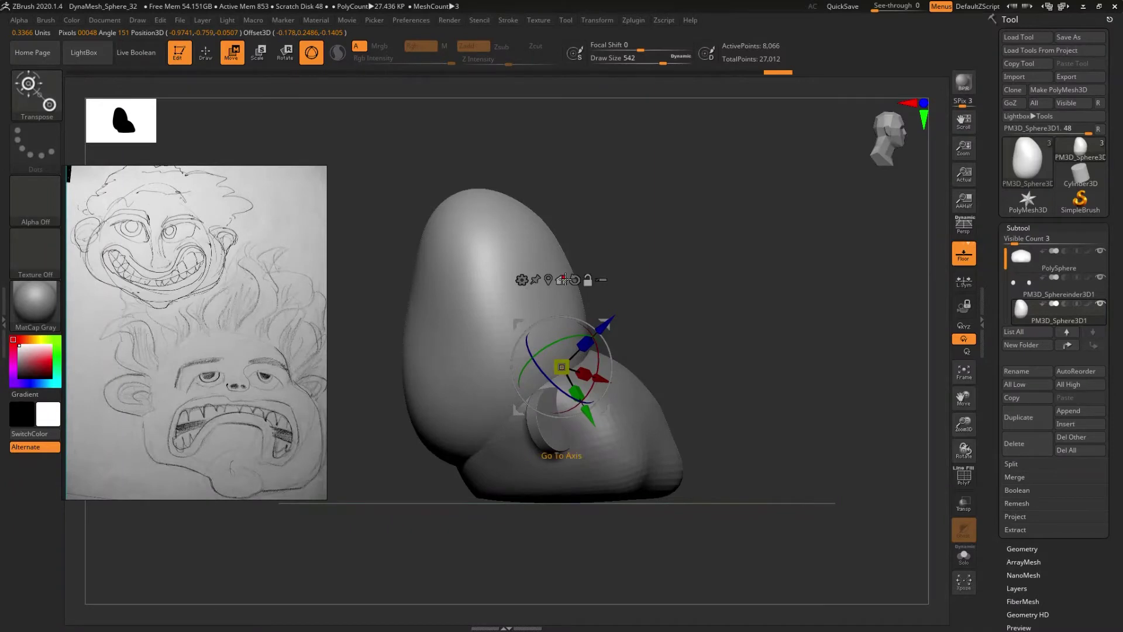
click(576, 279)
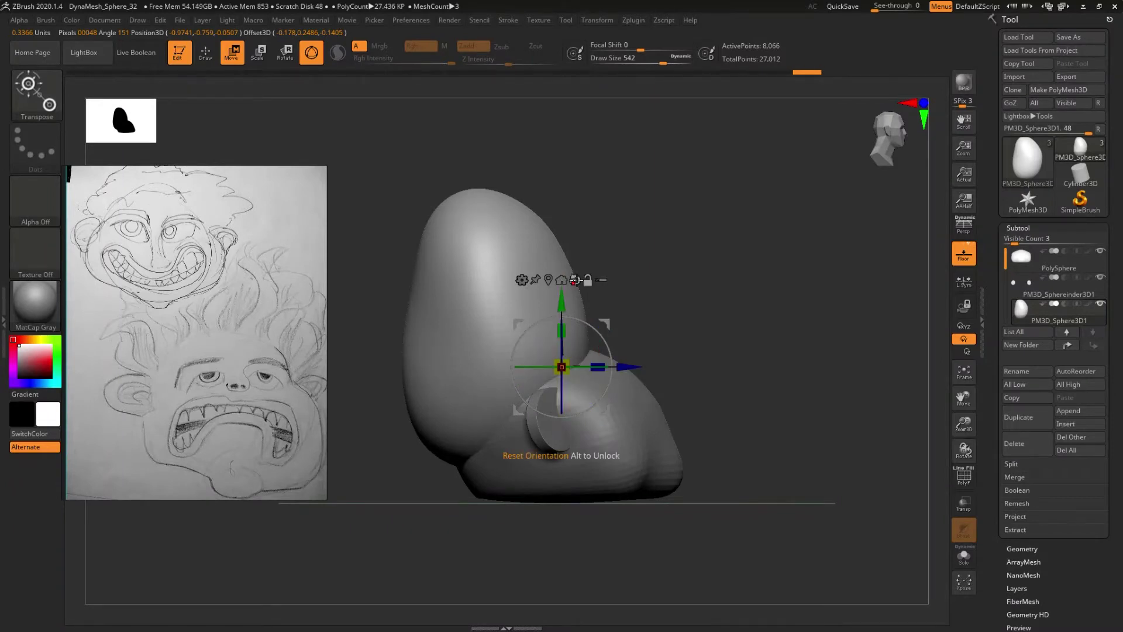
drag(588, 406, 603, 397)
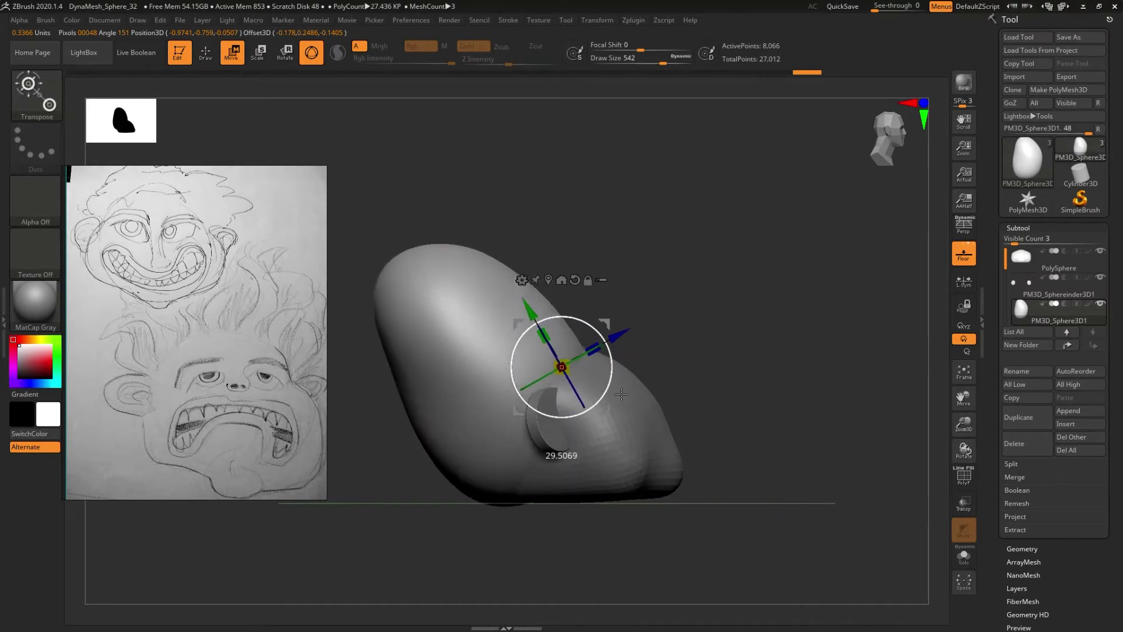
drag(597, 320, 600, 318)
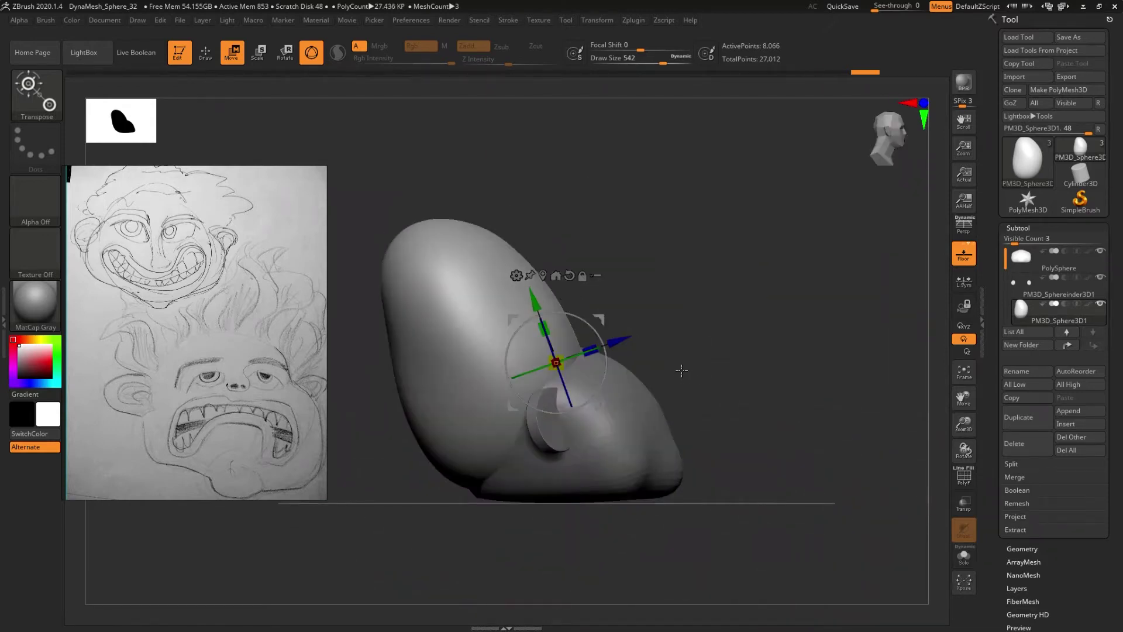
mouse_move(696, 321)
mouse_down()
mouse_move(663, 359)
mouse_move(681, 338)
mouse_move(573, 323)
mouse_move(575, 367)
mouse_move(597, 359)
mouse_up()
- Return to Draw mode, face the head front-on and make the jaw PolySphere active
key(q)
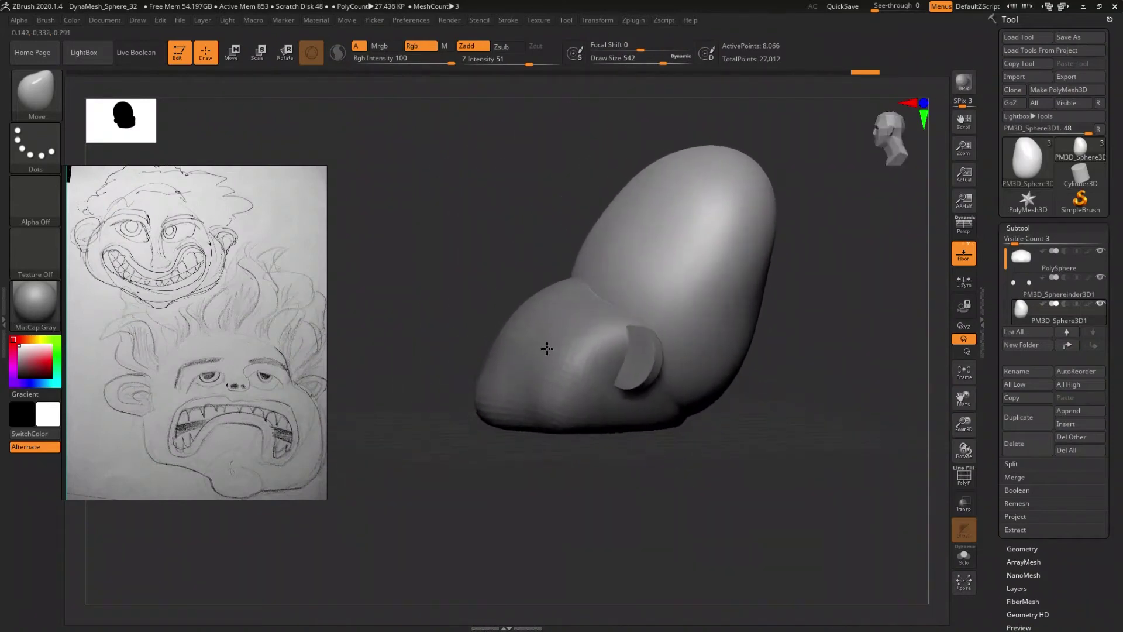
drag(601, 367, 608, 413)
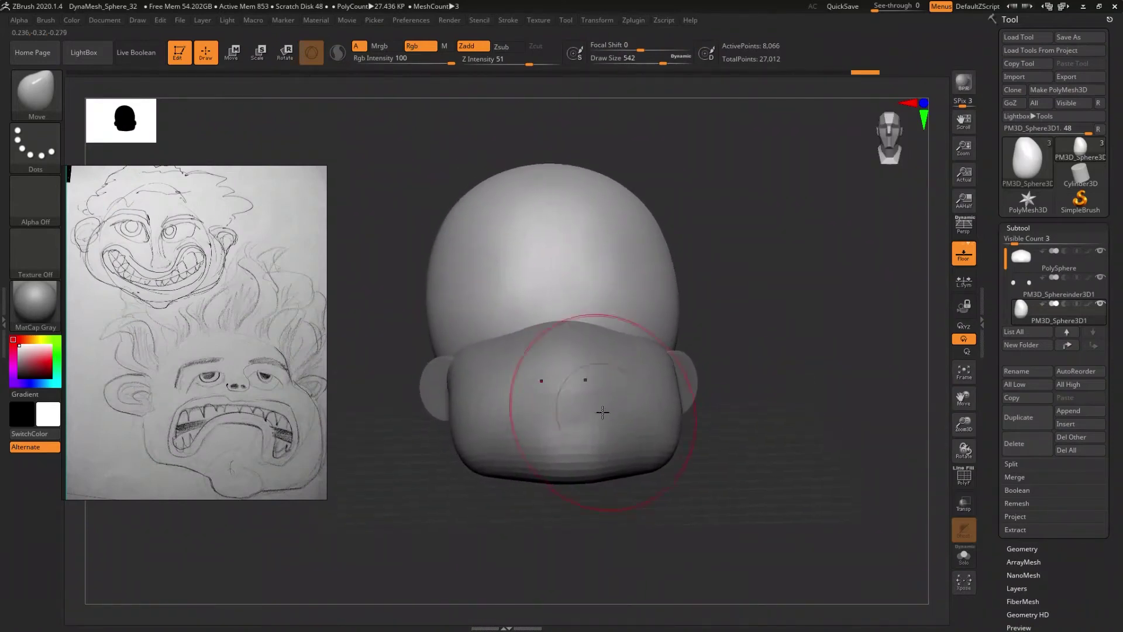
mouse_move(607, 412)
right_down()
mouse_move(597, 406)
mouse_move(597, 446)
right_up()
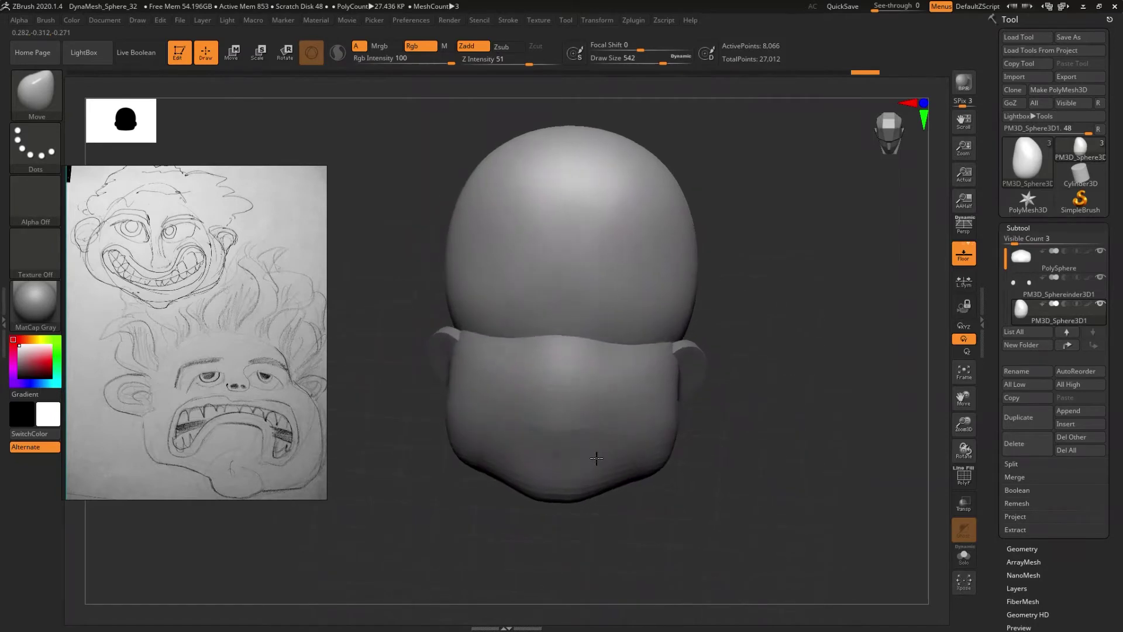
alt+click(597, 432)
right_drag(597, 432, 599, 409)
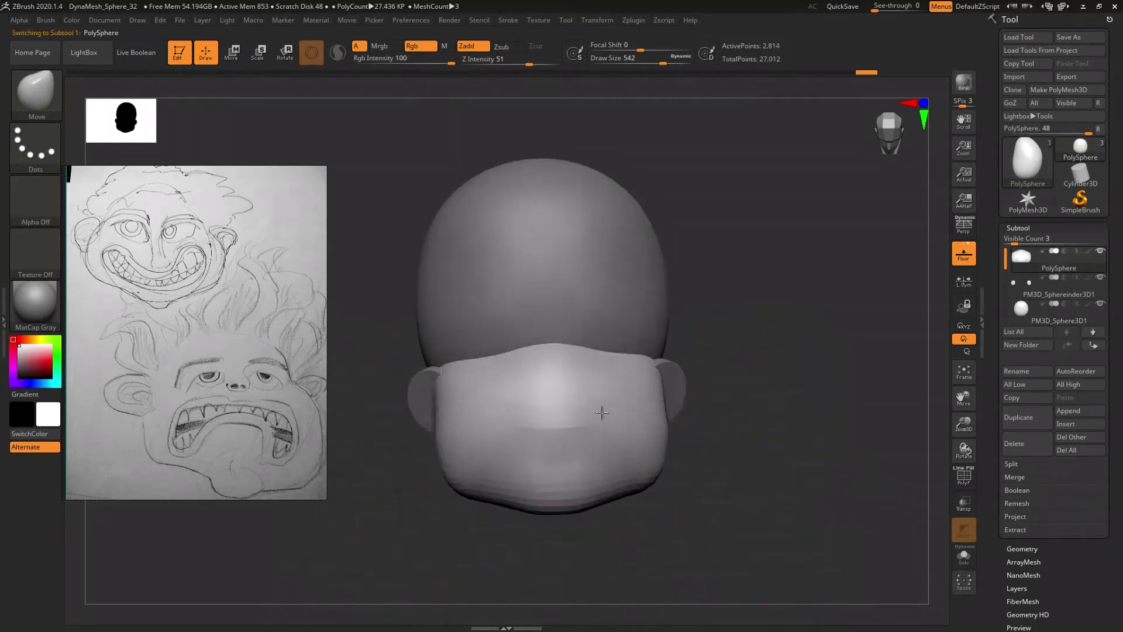
- Rotate, stretch and lower the PolySphere jaw with the Transpose gizmo
key(w)
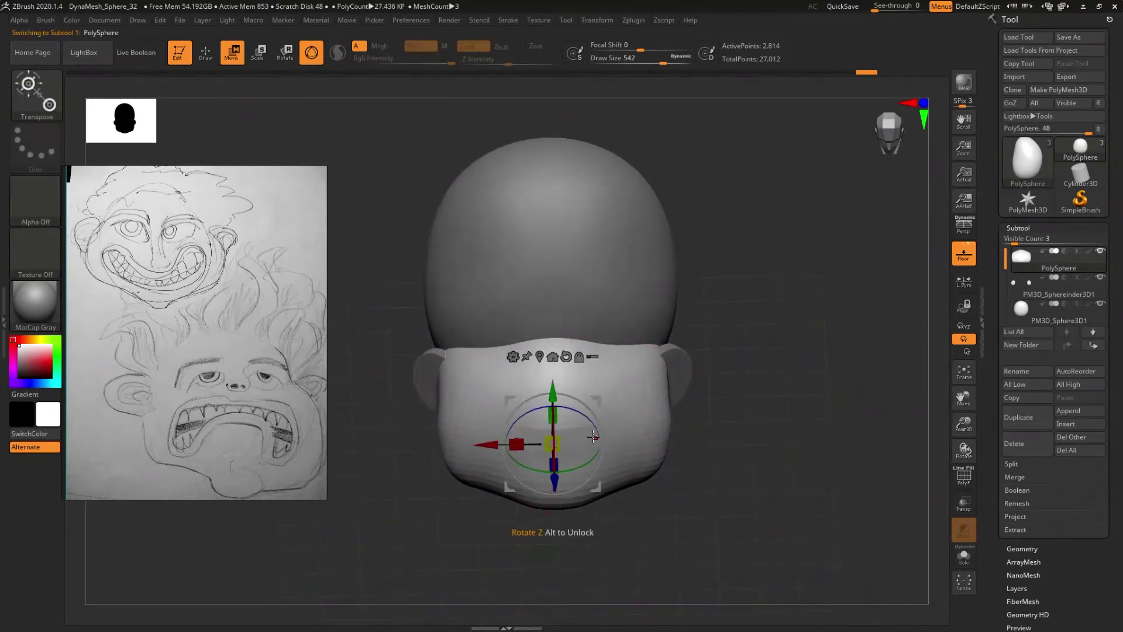
mouse_move(602, 447)
right_down()
mouse_move(602, 410)
mouse_move(472, 371)
right_up()
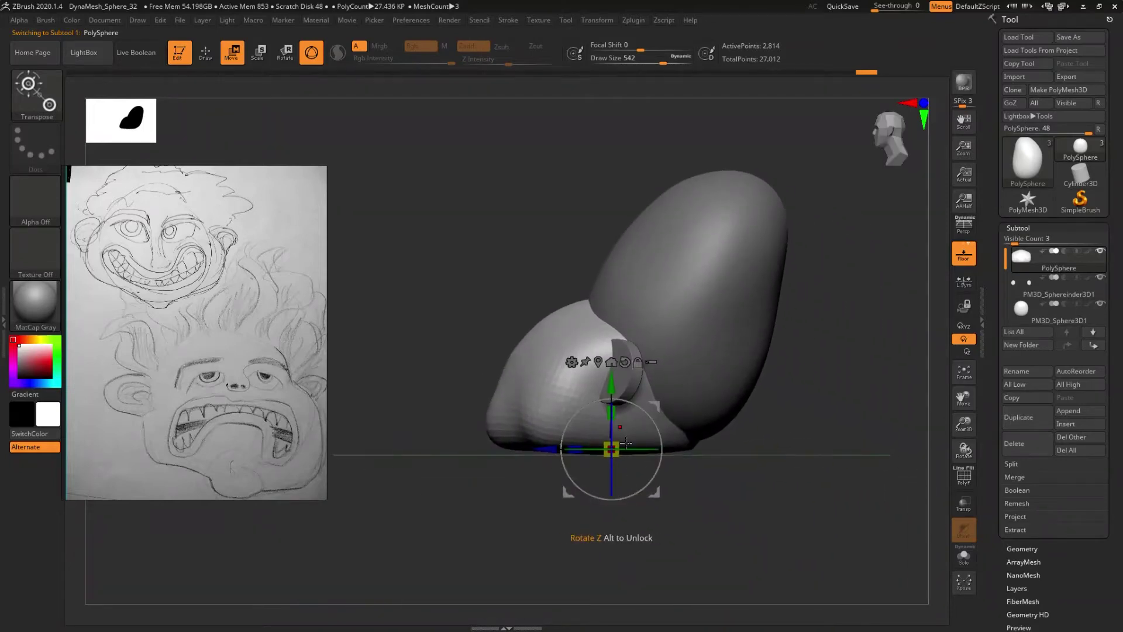
drag(643, 489, 616, 513)
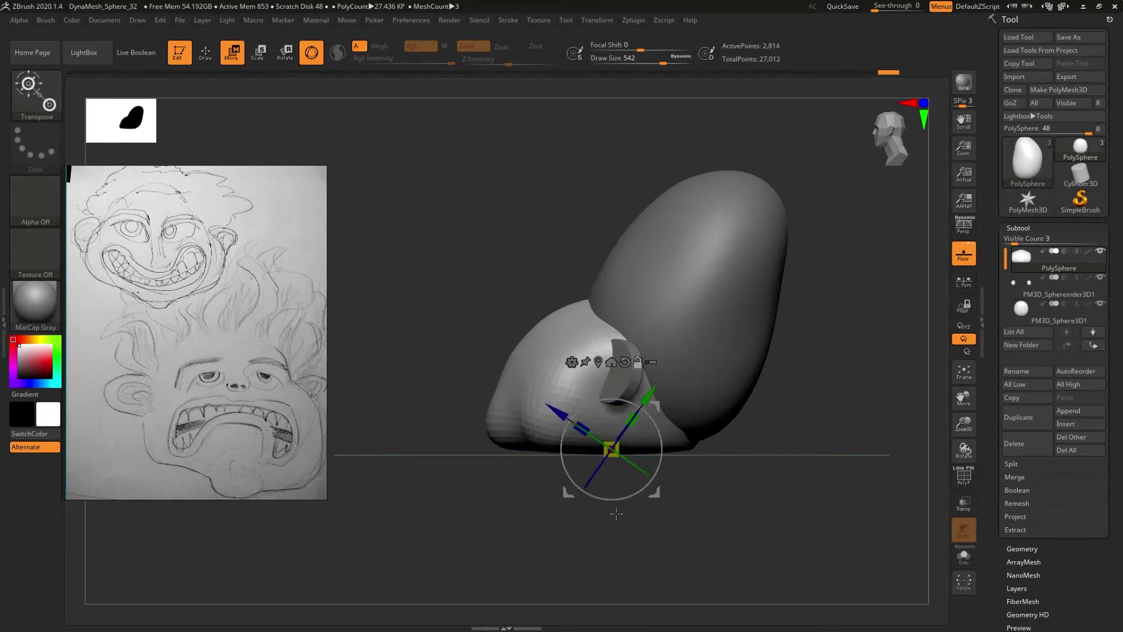
drag(639, 424, 644, 411)
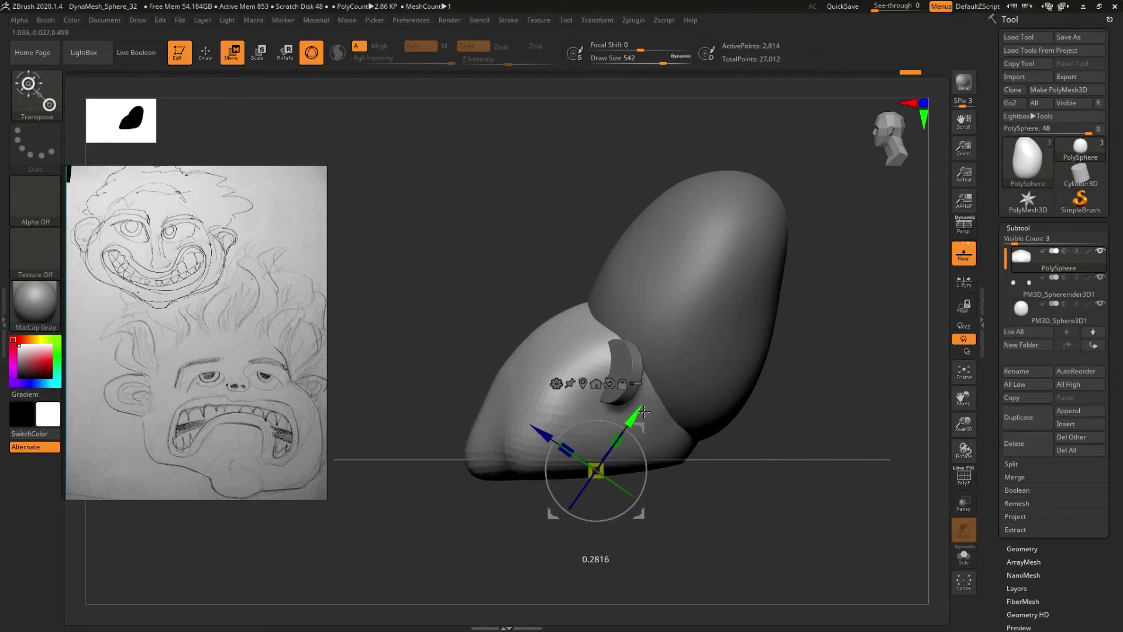
mouse_move(644, 507)
mouse_down()
mouse_move(642, 466)
mouse_move(702, 449)
mouse_up()
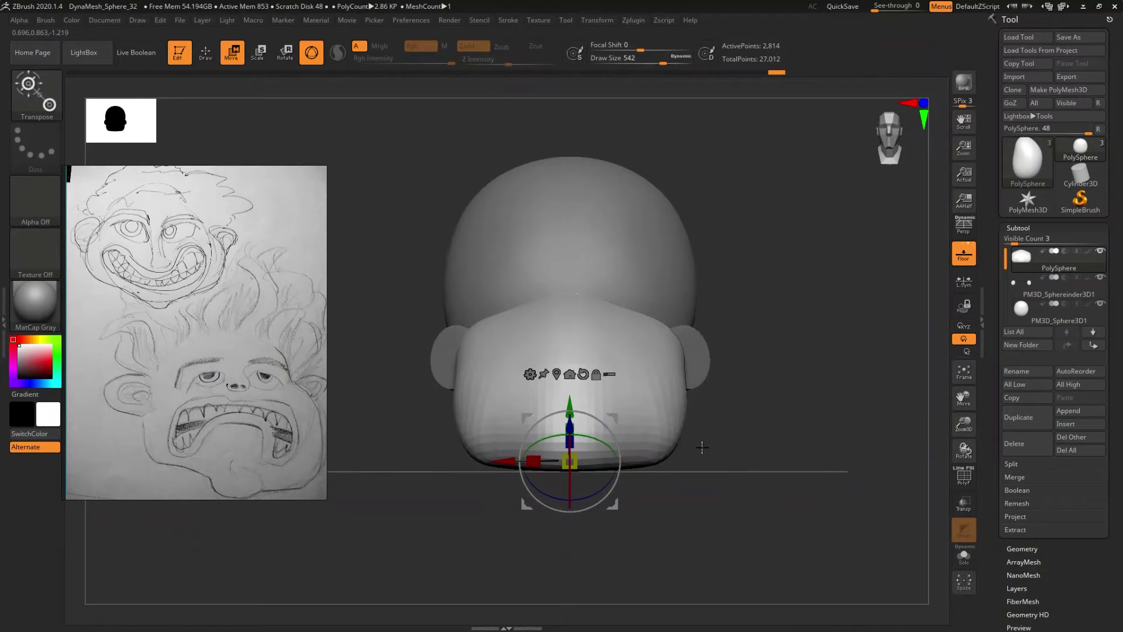
- Select the ear subtool and move both ears down beside the jaw
key(q)
alt+click(707, 366)
key(w)
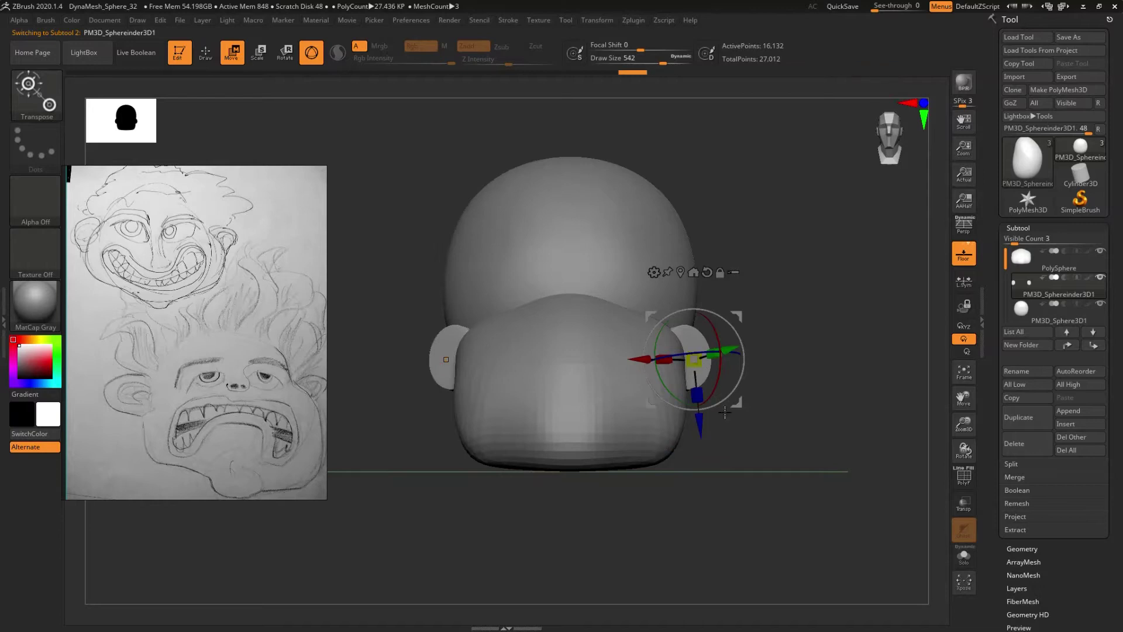
mouse_move(737, 405)
mouse_down()
mouse_move(740, 428)
mouse_move(495, 507)
mouse_up()
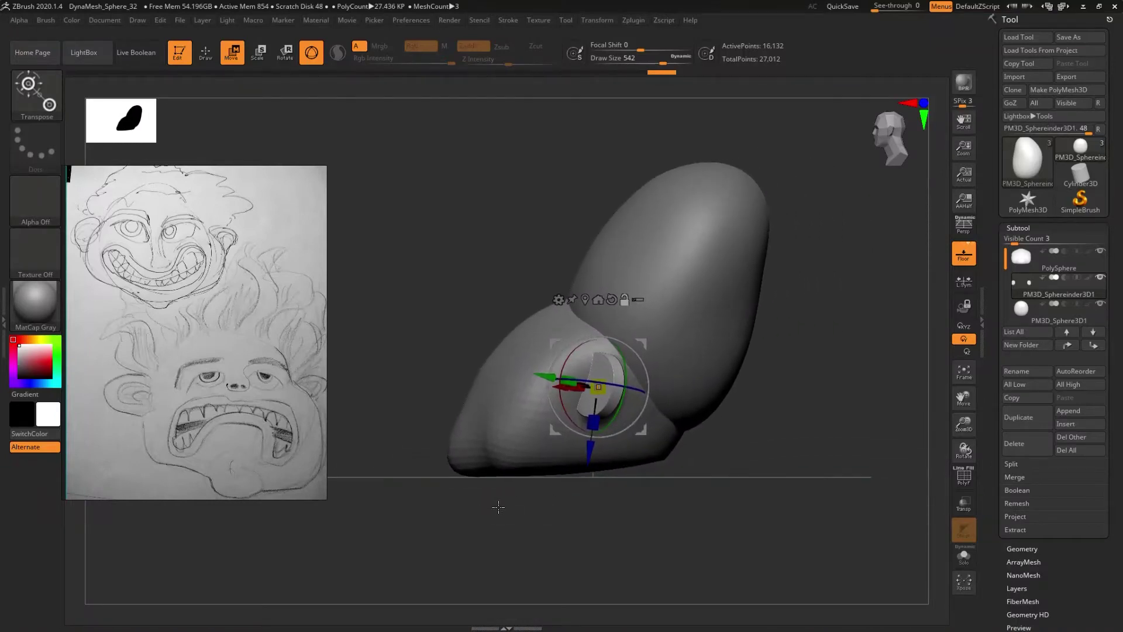
- Reselect the jaw and slightly adjust its rotation from a front view
click(517, 440)
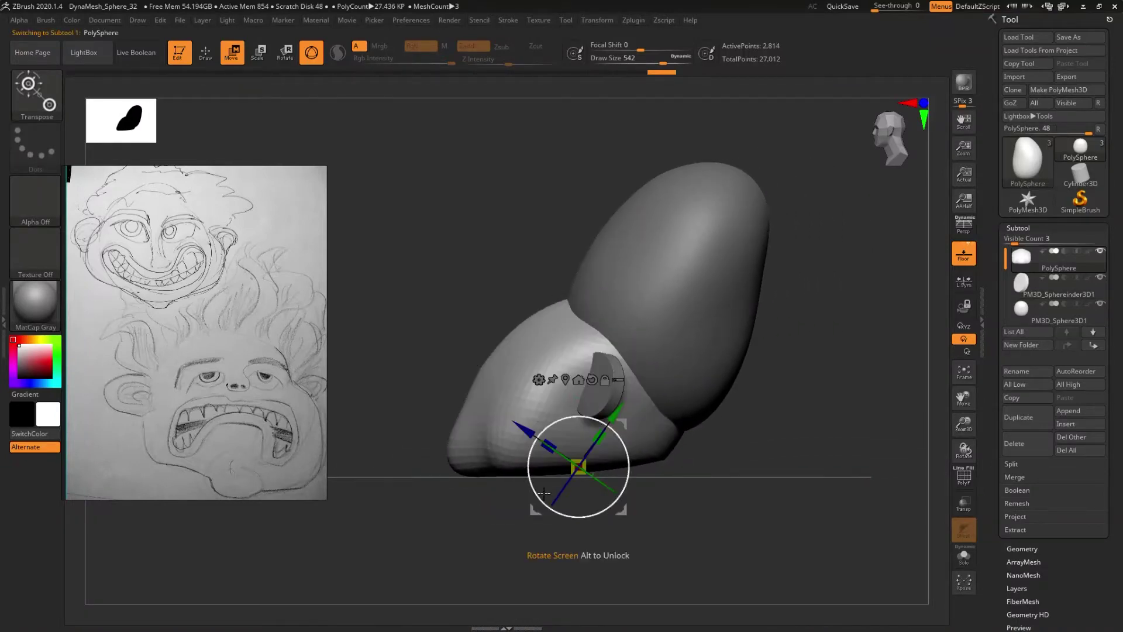
drag(599, 516, 601, 514)
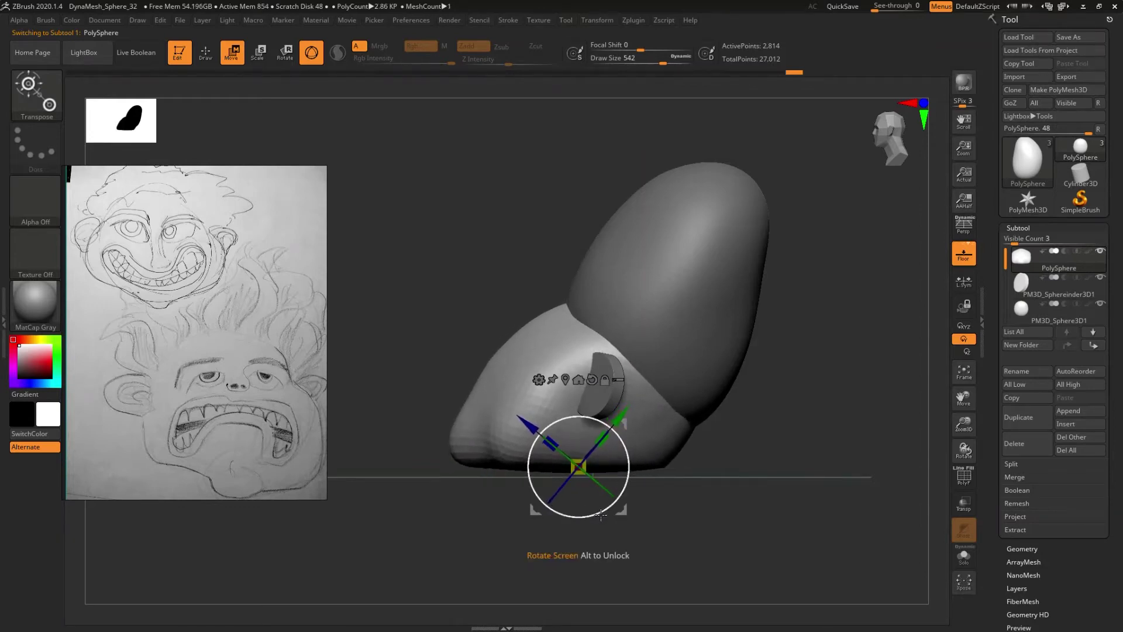
drag(601, 514, 564, 515)
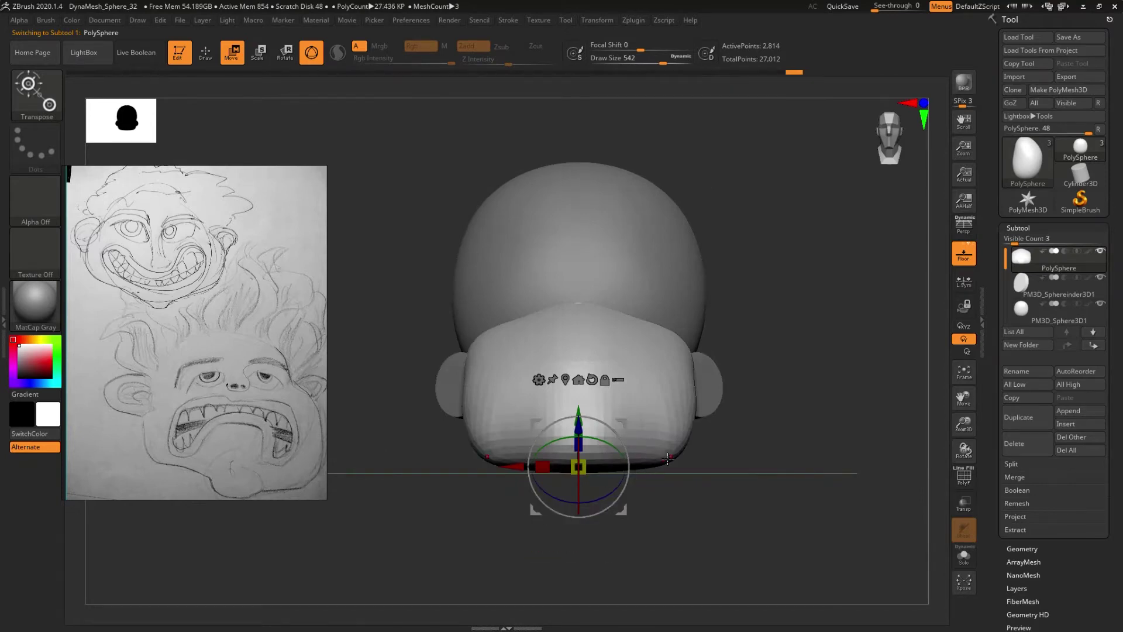
key(q)
mouse_move(713, 484)
mouse_down()
mouse_move(718, 452)
mouse_move(672, 454)
mouse_move(695, 458)
mouse_move(655, 468)
mouse_move(704, 467)
mouse_up()
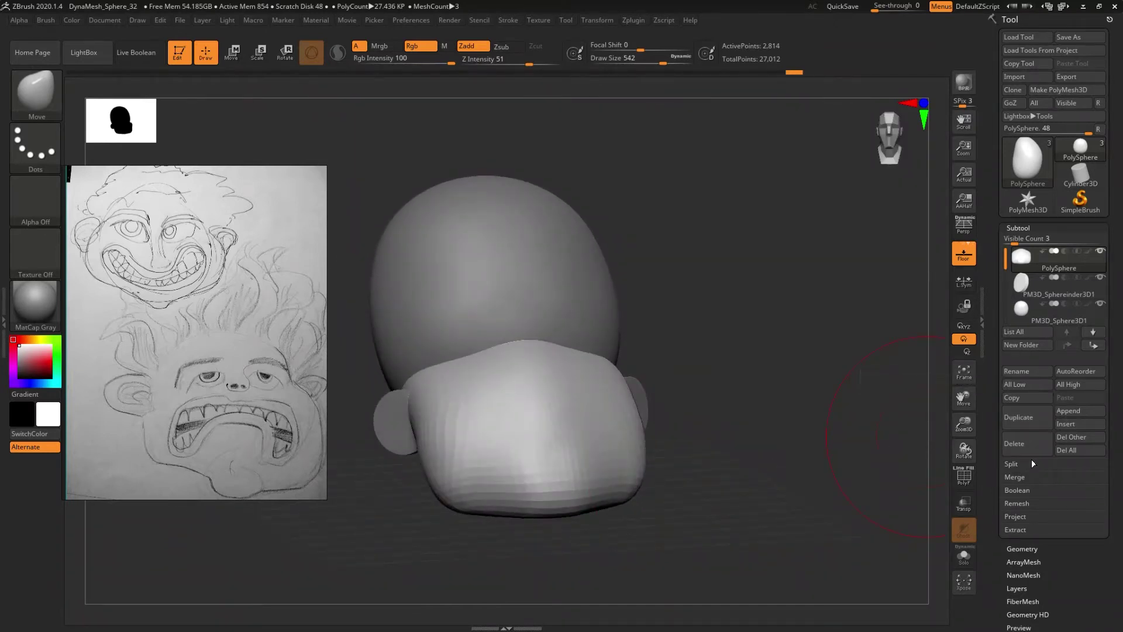
click(1063, 413)
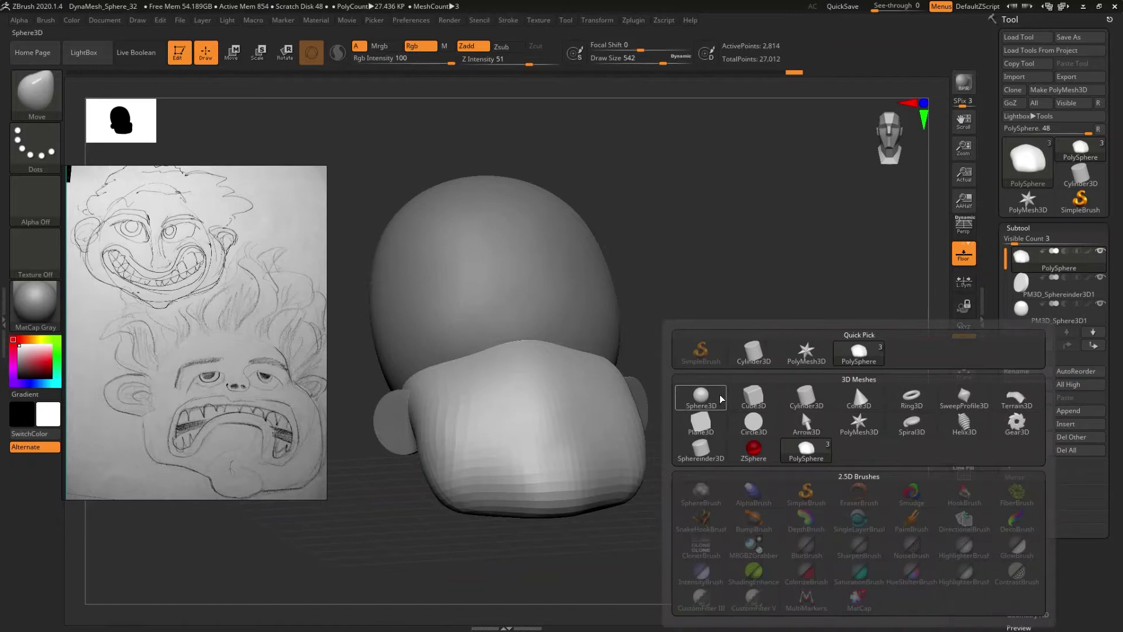
- Add a new sphere part to the head and make it the active subtool
click(702, 397)
alt+click(526, 351)
drag(667, 375, 618, 403)
right_drag(617, 403, 609, 384)
- Shrink the sphere to eyeball size and set it into the right side of the face
key(w)
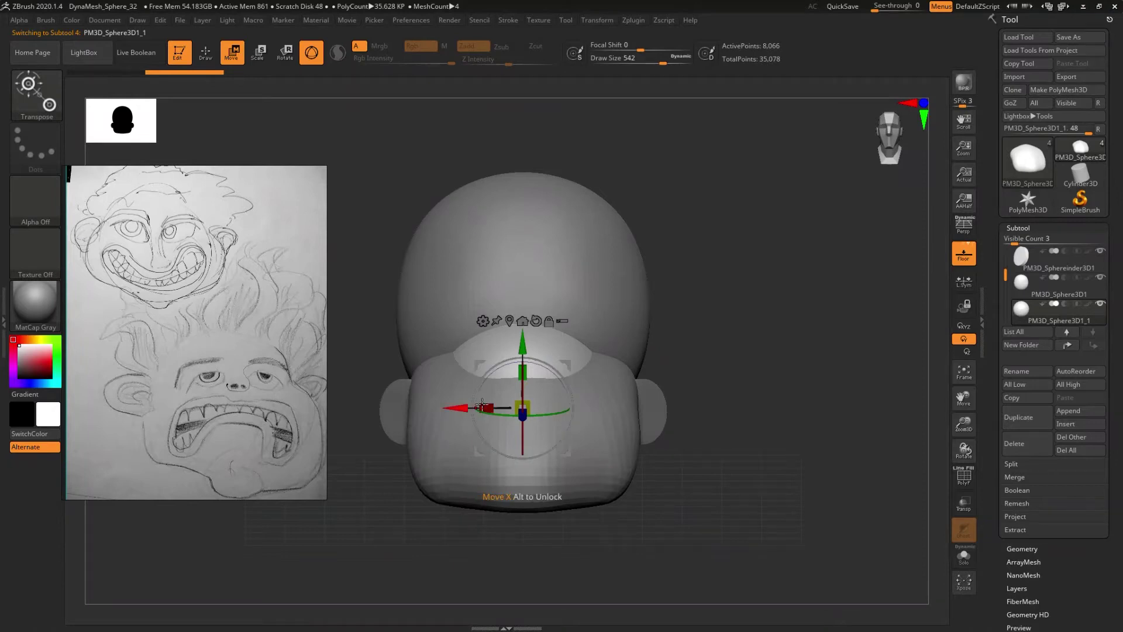
drag(457, 405, 699, 411)
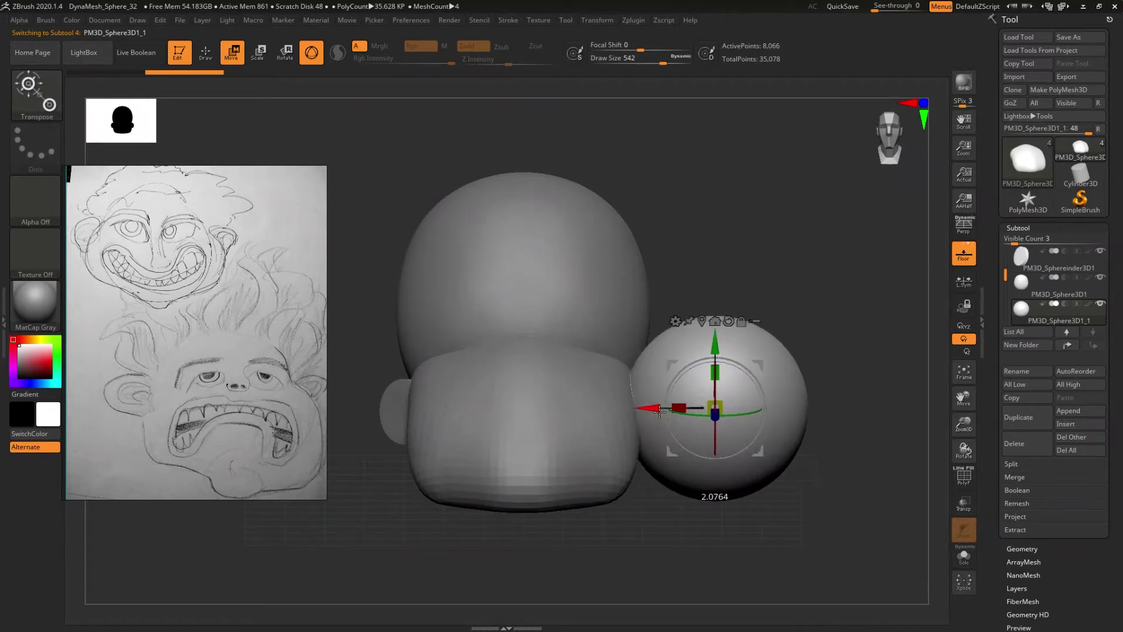
drag(754, 402, 705, 450)
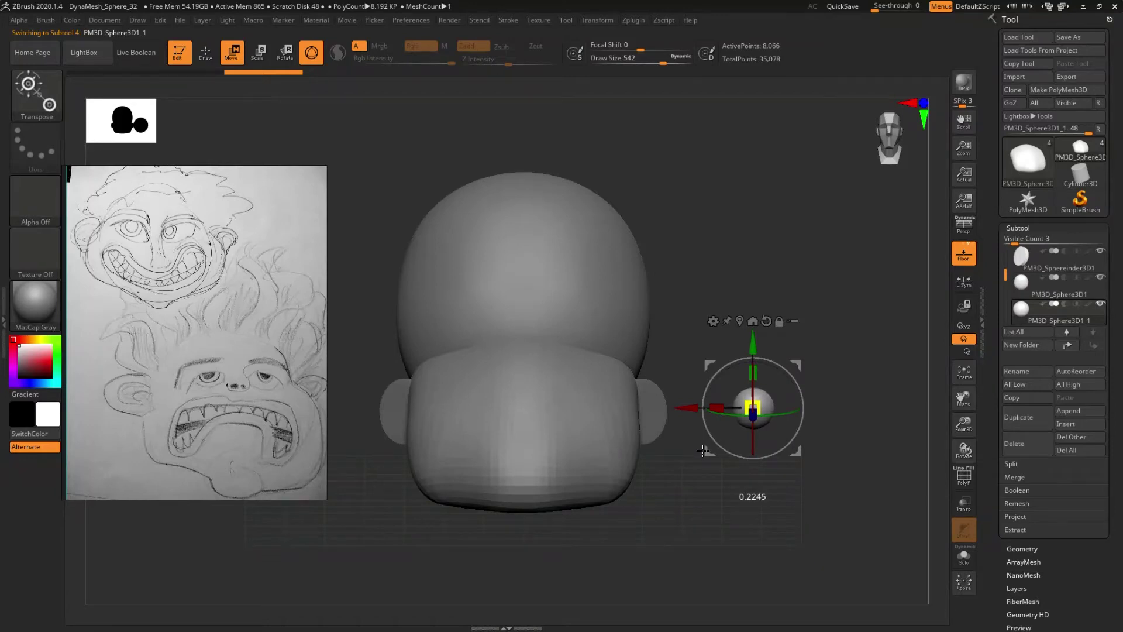
drag(690, 407, 518, 403)
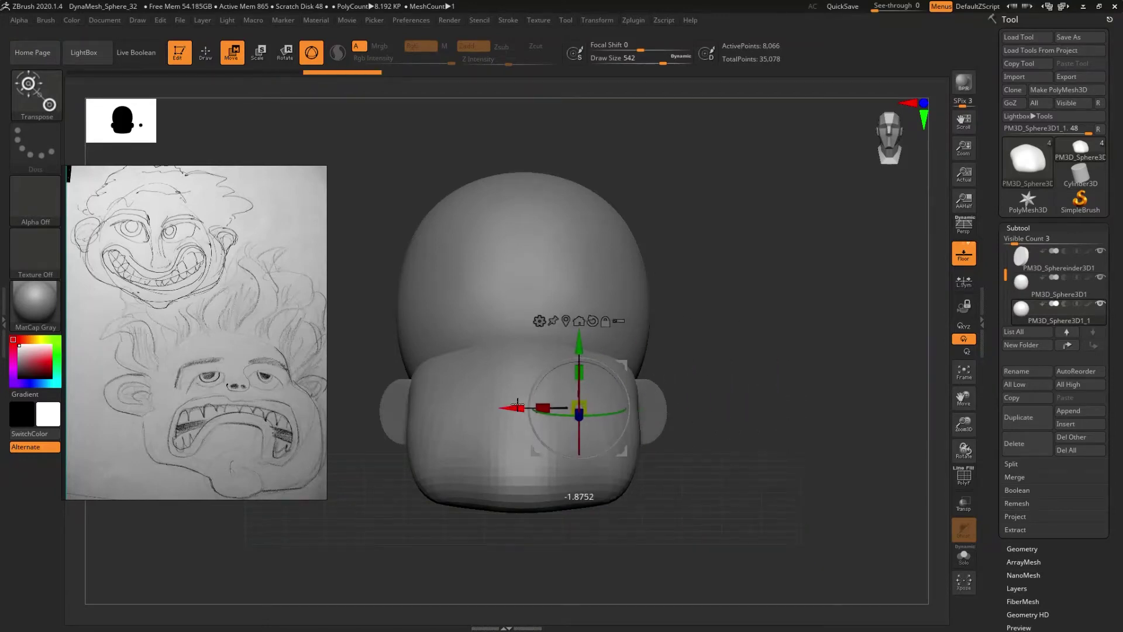
mouse_move(781, 416)
mouse_down()
mouse_move(683, 400)
mouse_move(561, 326)
mouse_move(550, 340)
mouse_up()
mouse_move(731, 409)
shift+mouse_down()
mouse_move(708, 424)
mouse_move(757, 443)
mouse_move(752, 500)
mouse_move(758, 466)
mouse_move(829, 466)
shift+mouse_up()
key(q)
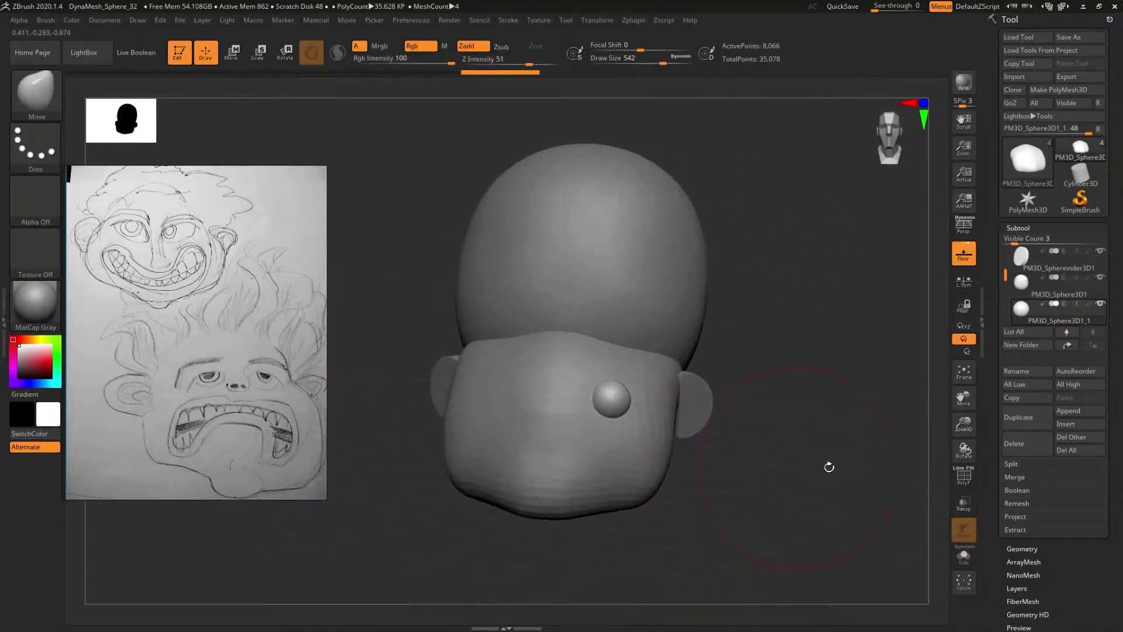
- Mirror the eyeball to the other side with Modify Topology > Mirror And Weld
drag(1056, 536, 1041, 445)
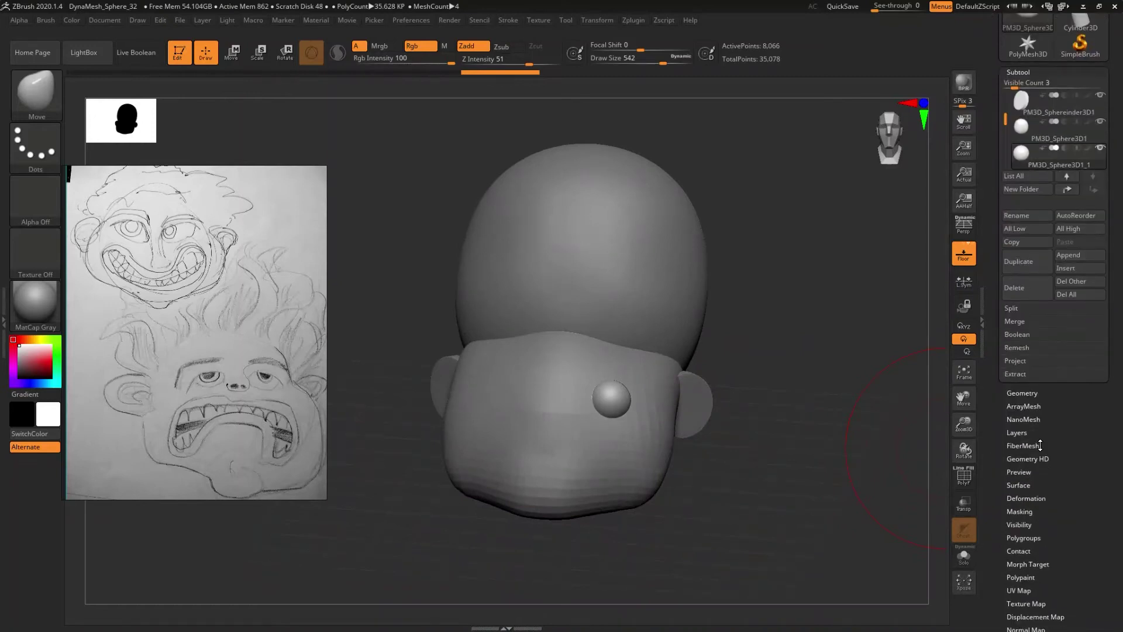
click(1029, 392)
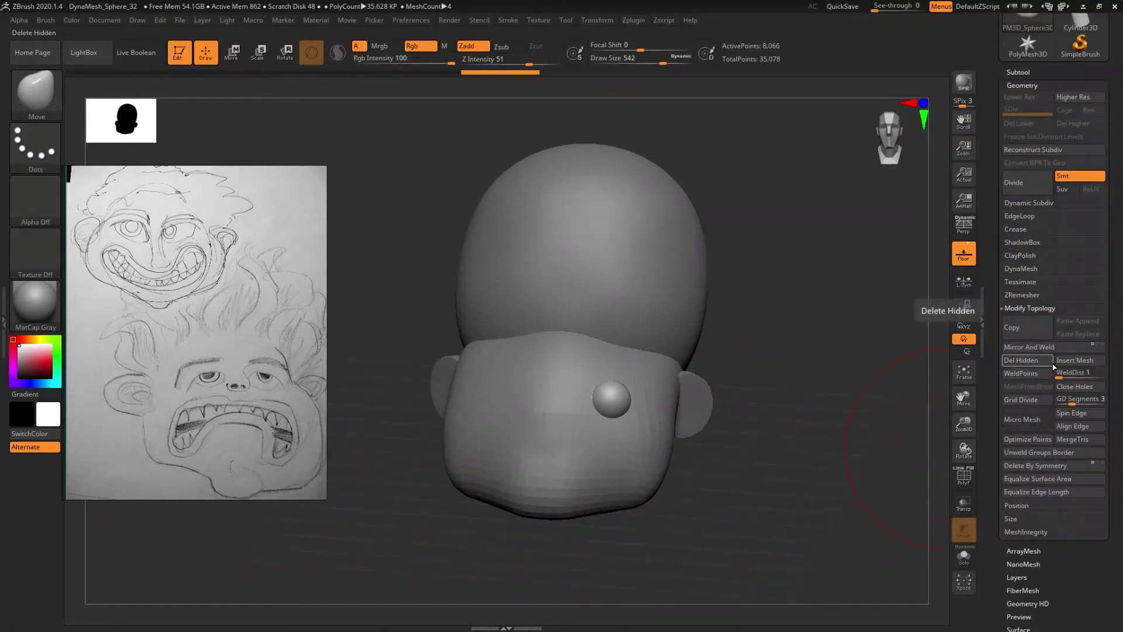
click(1034, 349)
drag(820, 469, 825, 432)
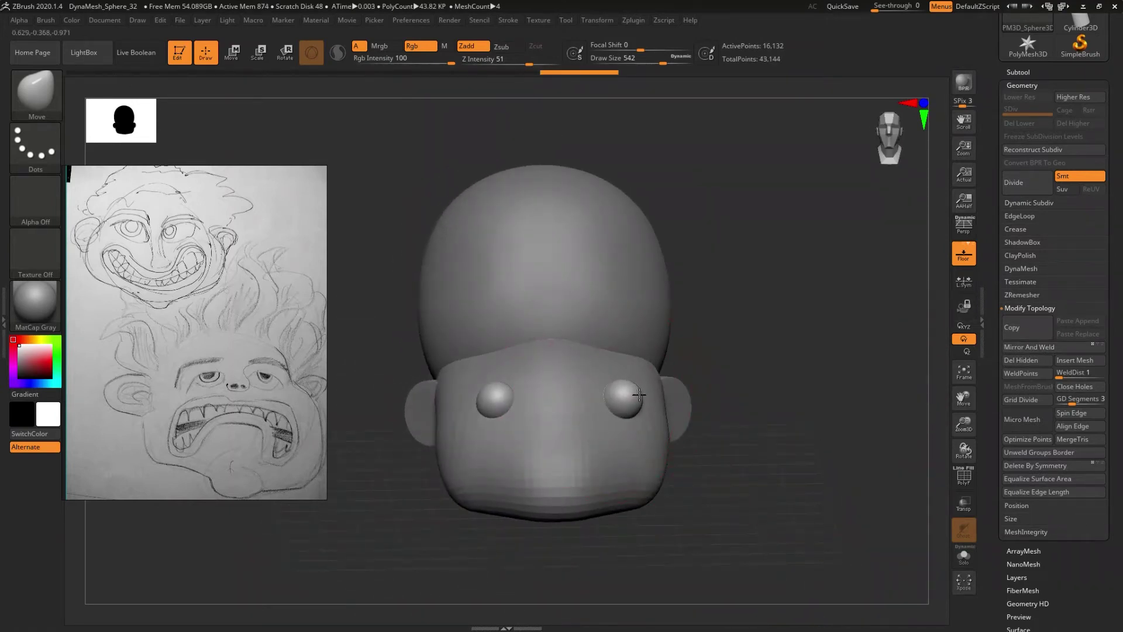
- Pull both eyes further apart with the symmetric Move brush
key(ctrl)
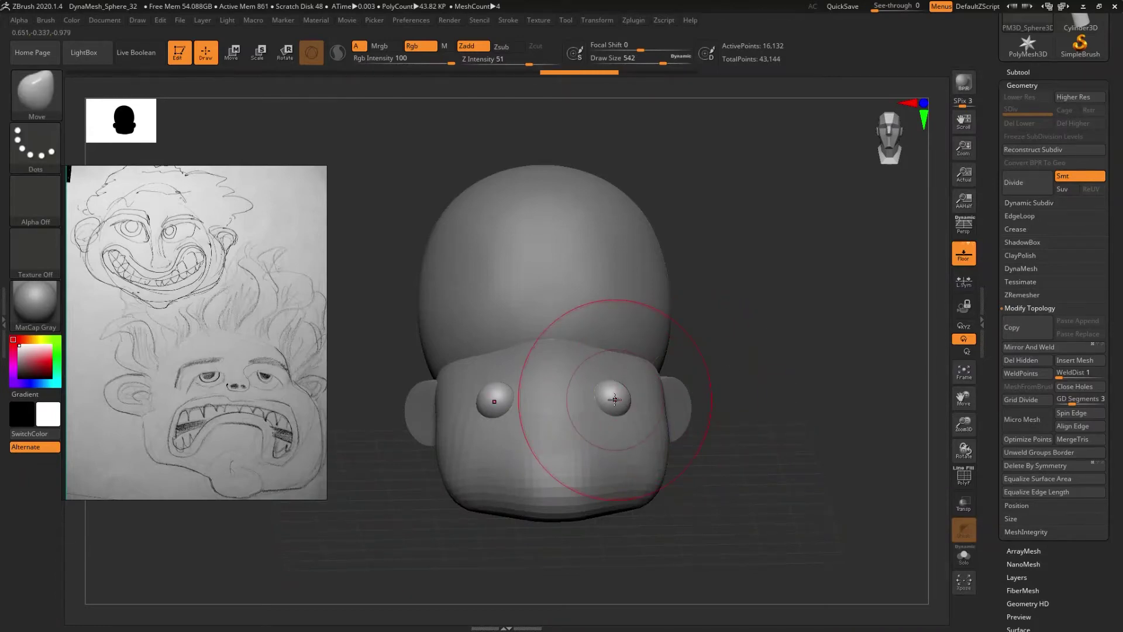
drag(617, 399, 684, 399)
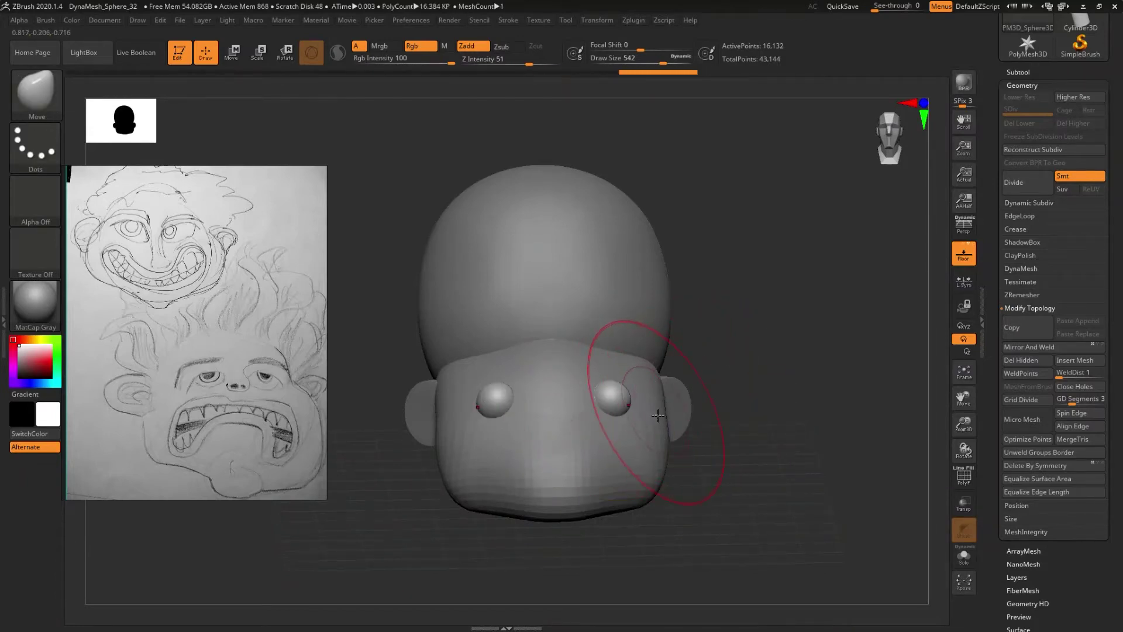
mouse_move(699, 410)
mouse_down()
mouse_move(691, 473)
mouse_move(675, 453)
mouse_up()
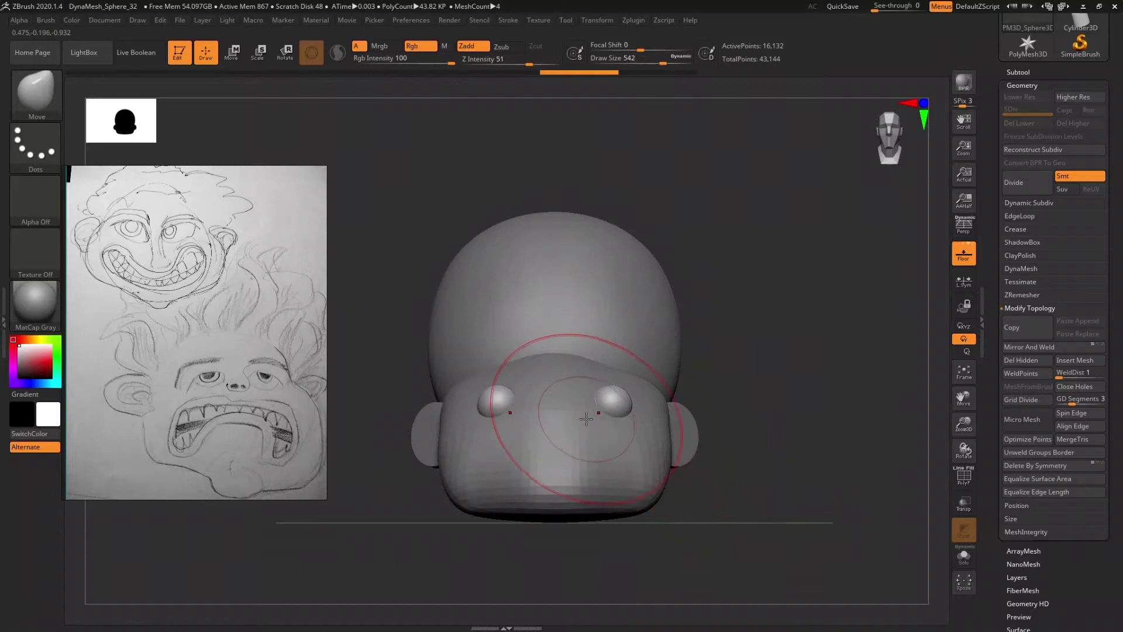
key(ctrl)
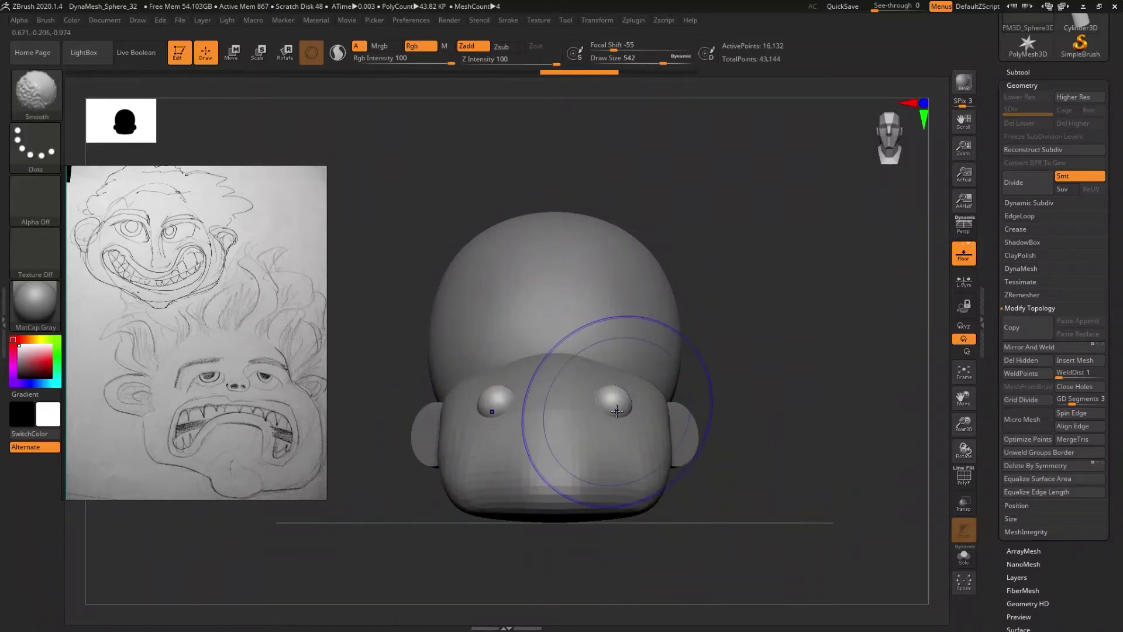
key(shift+f)
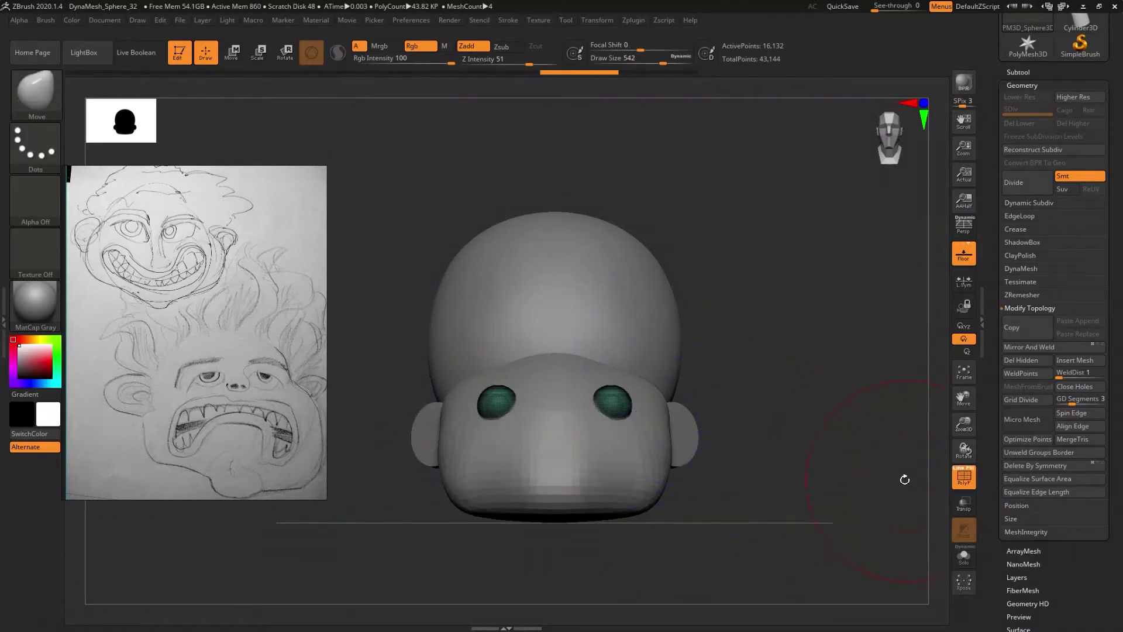
key(shift+f)
- Set the brush Draw Size to 351
drag(793, 437, 784, 439)
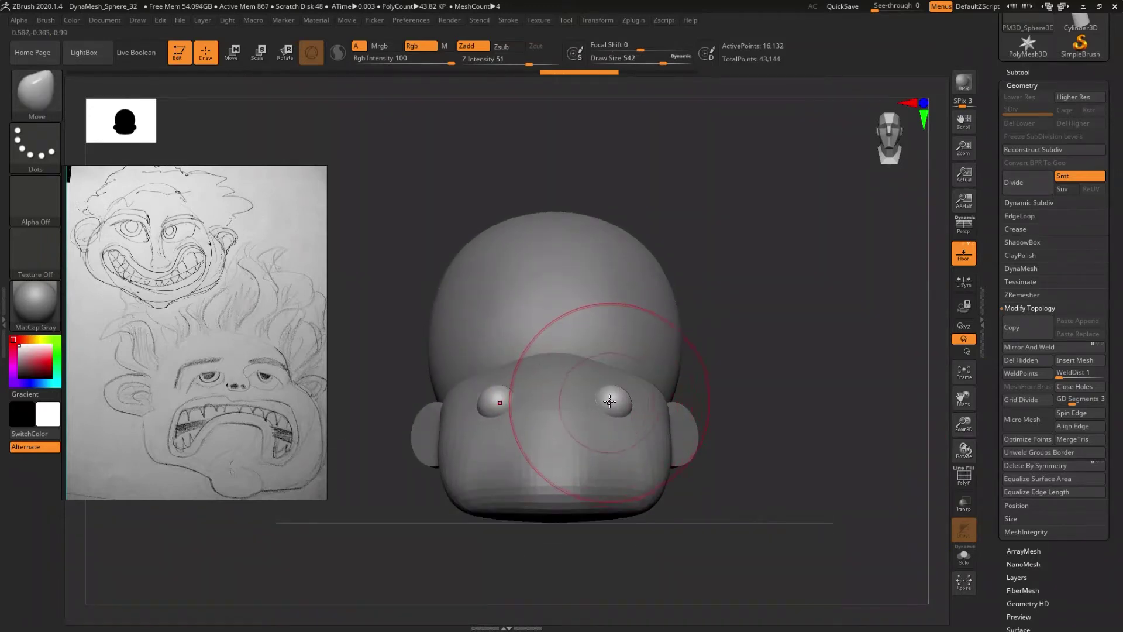
key(s)
drag(609, 399, 597, 397)
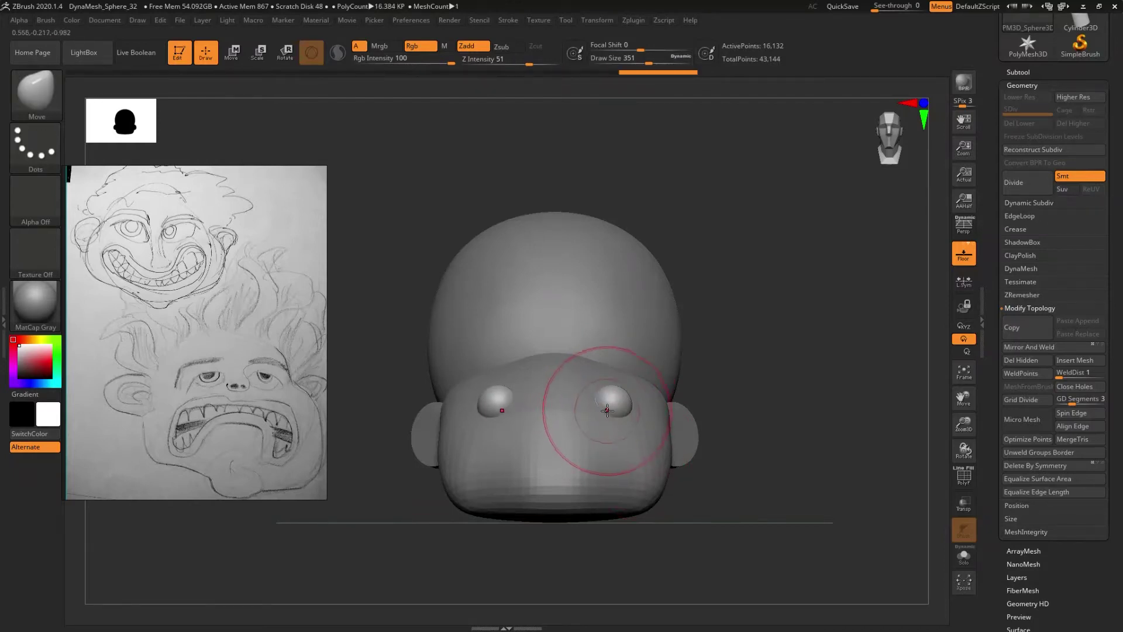
key(w)
- Slide each eye inward along X with the gizmo for even spacing
drag(551, 405, 532, 411)
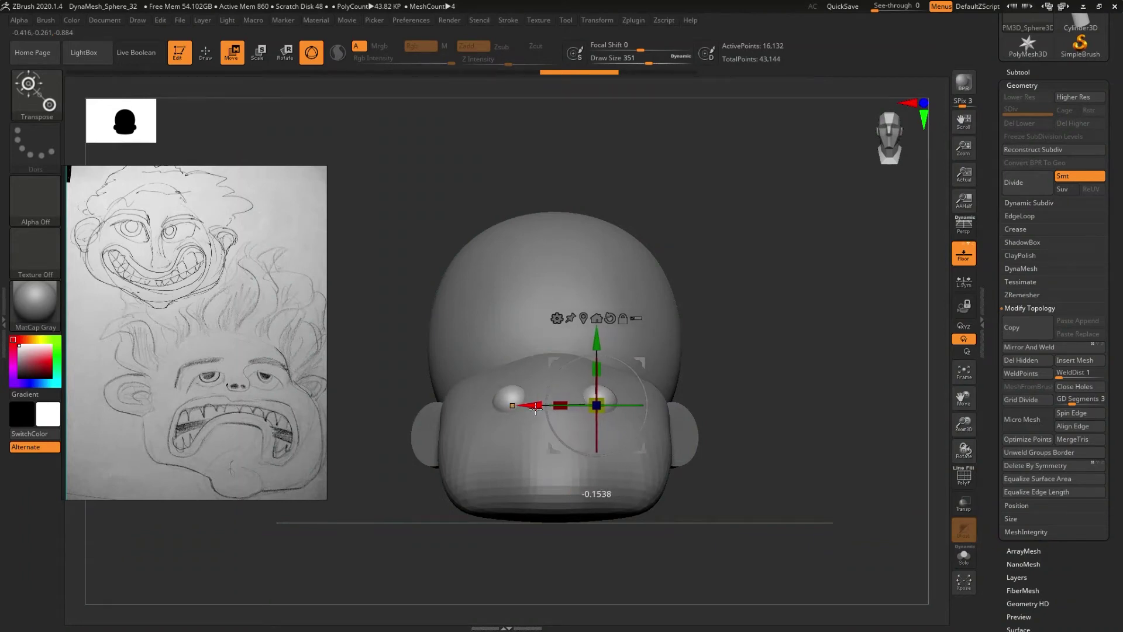
mouse_move(531, 411)
right_down()
mouse_move(577, 482)
mouse_move(605, 507)
mouse_move(620, 504)
mouse_move(608, 503)
right_up()
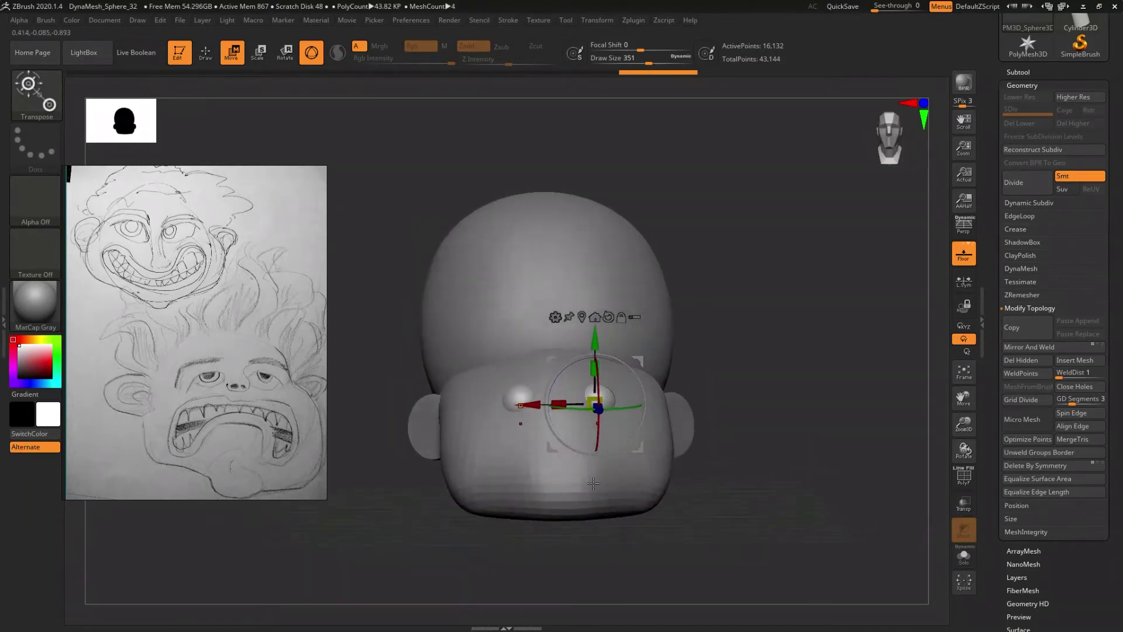
drag(527, 406, 523, 405)
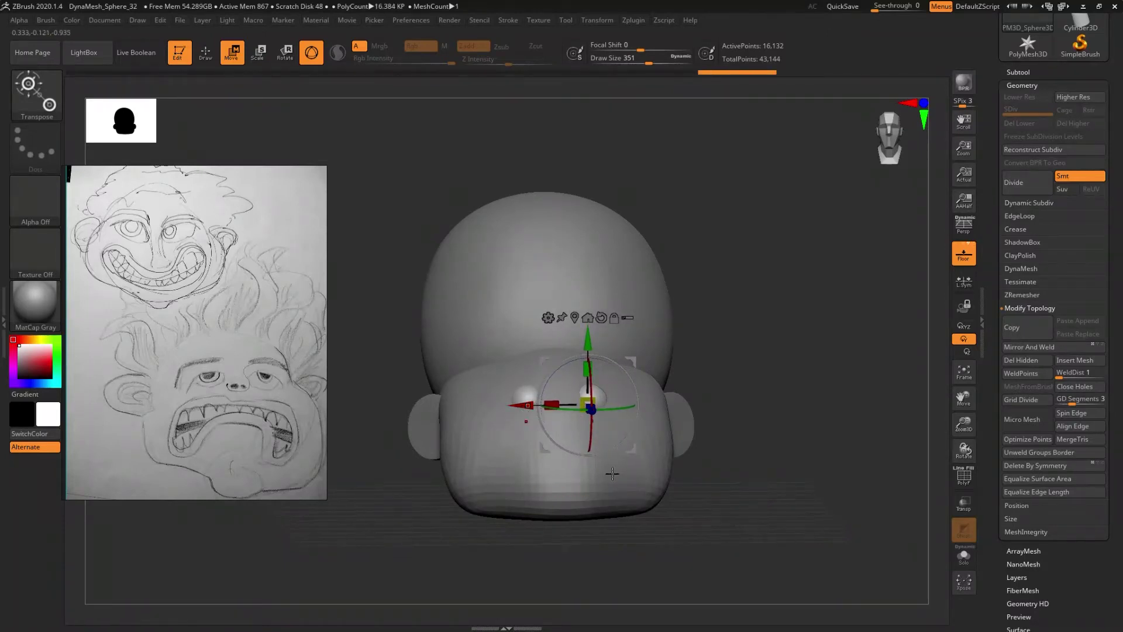
right_drag(712, 517, 690, 521)
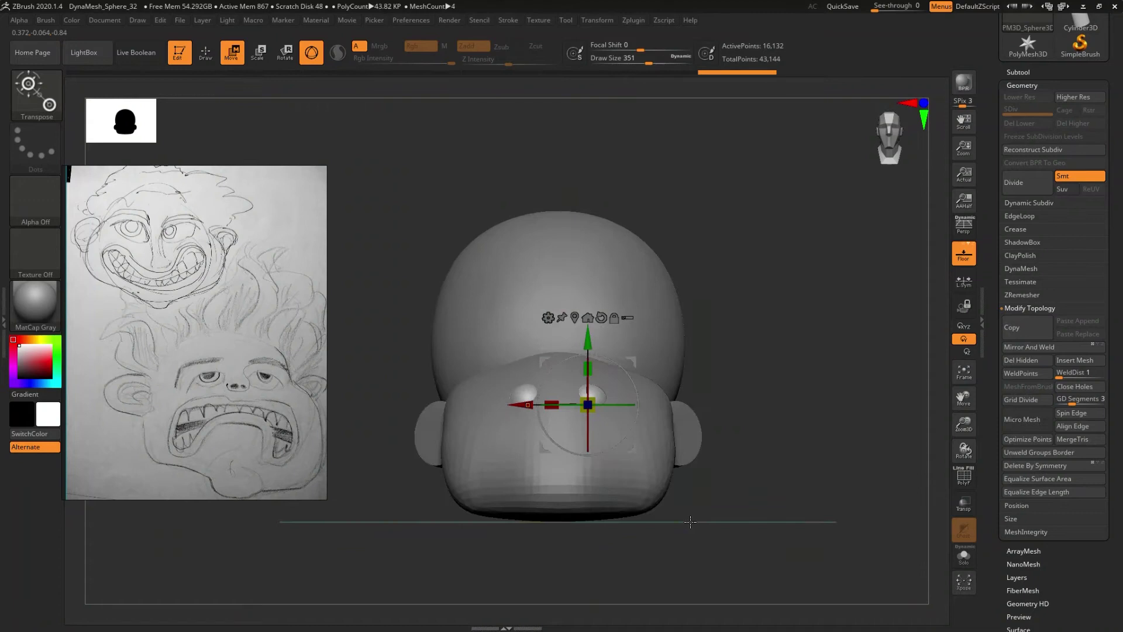
alt+click(527, 405)
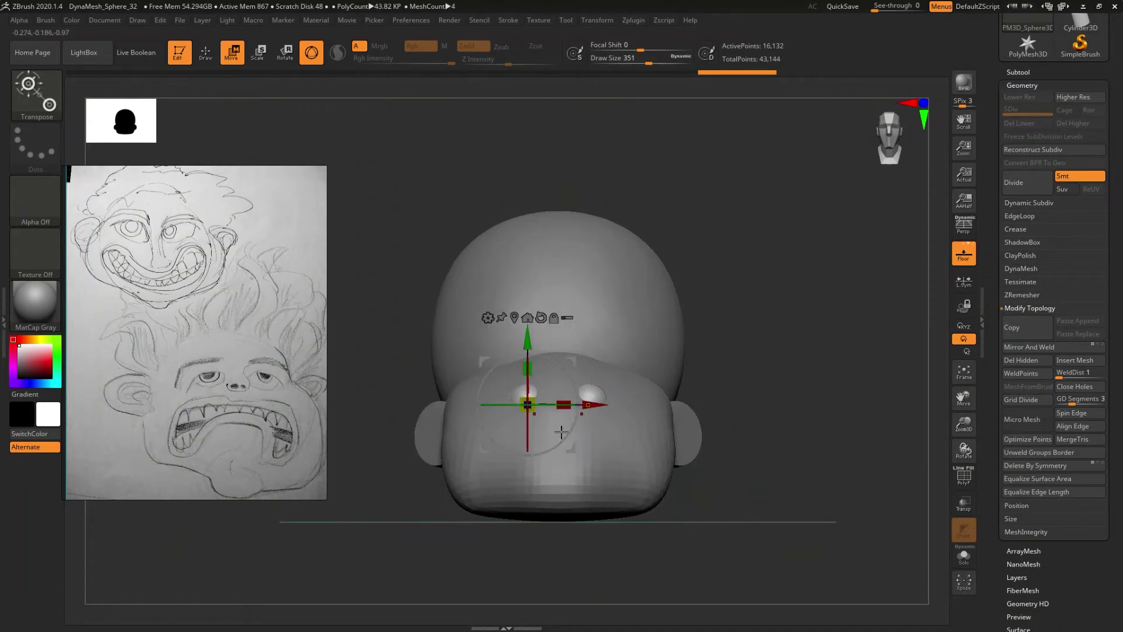
drag(590, 409, 582, 409)
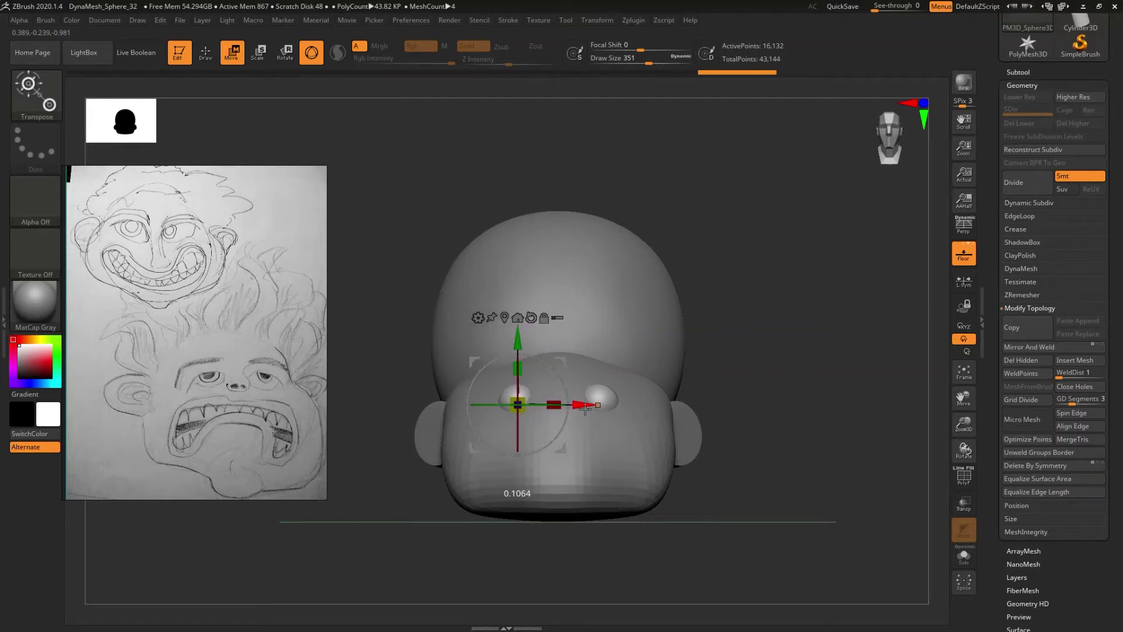
mouse_move(597, 495)
mouse_down()
mouse_move(682, 531)
mouse_move(667, 517)
mouse_move(649, 525)
mouse_up()
key(q)
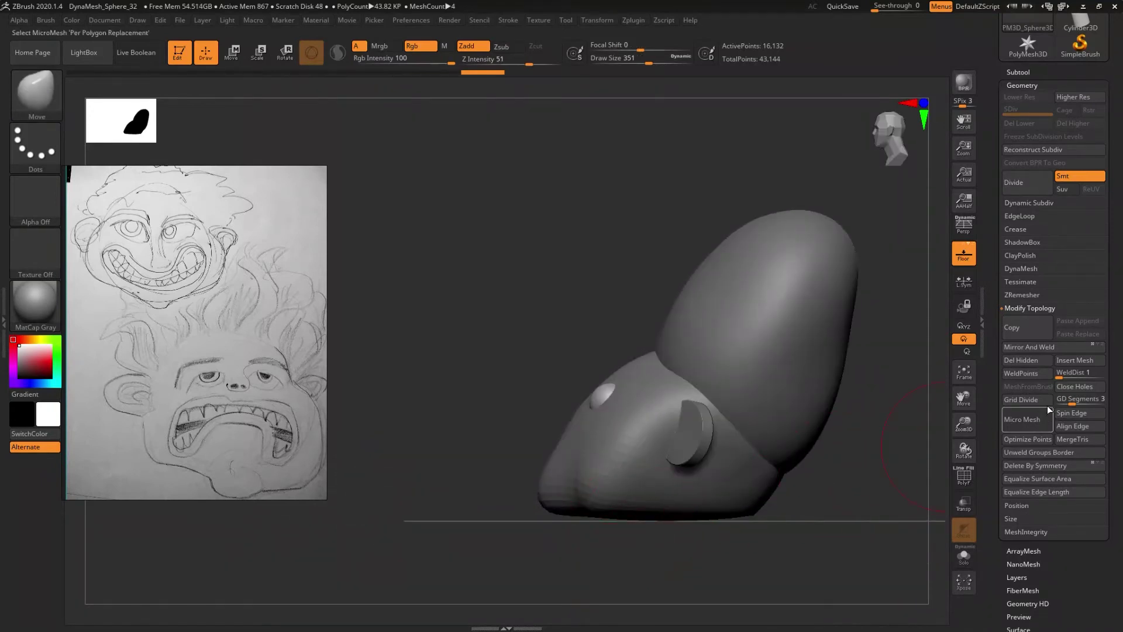
- Append the sphere mesh as a new subtool from the Subtool menu
click(1053, 242)
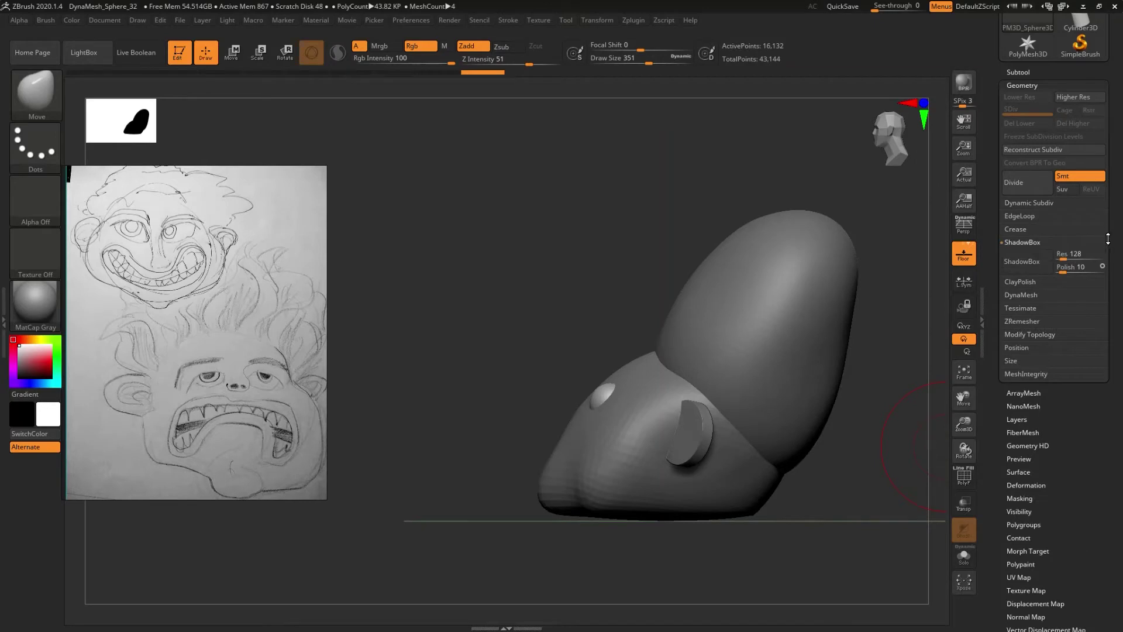
scroll(1111, 304, up, 5)
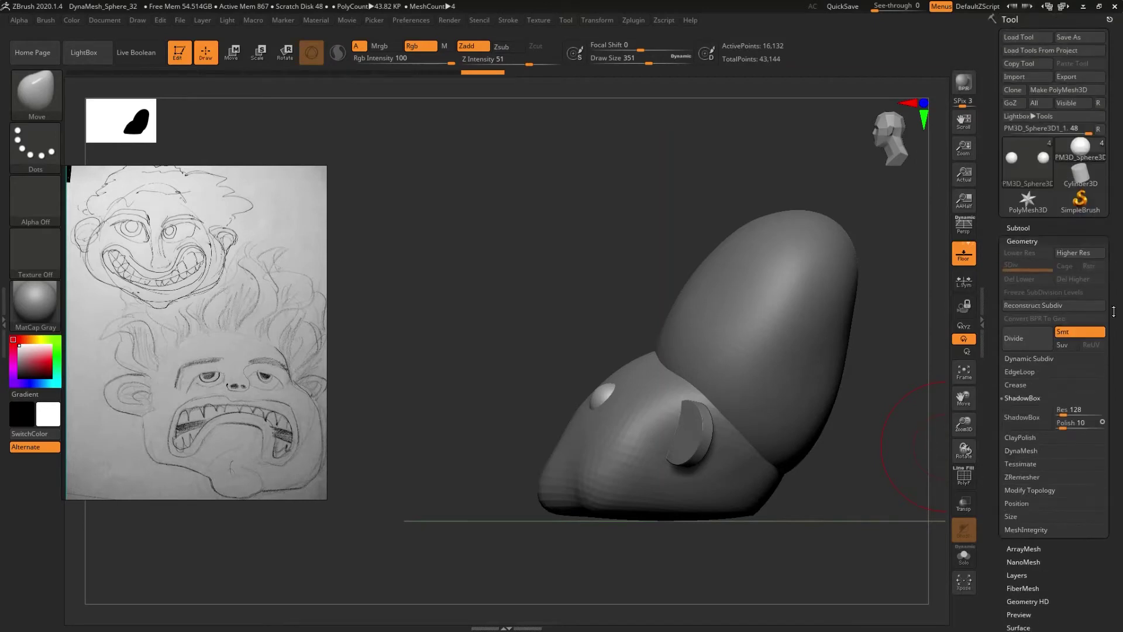
click(1019, 227)
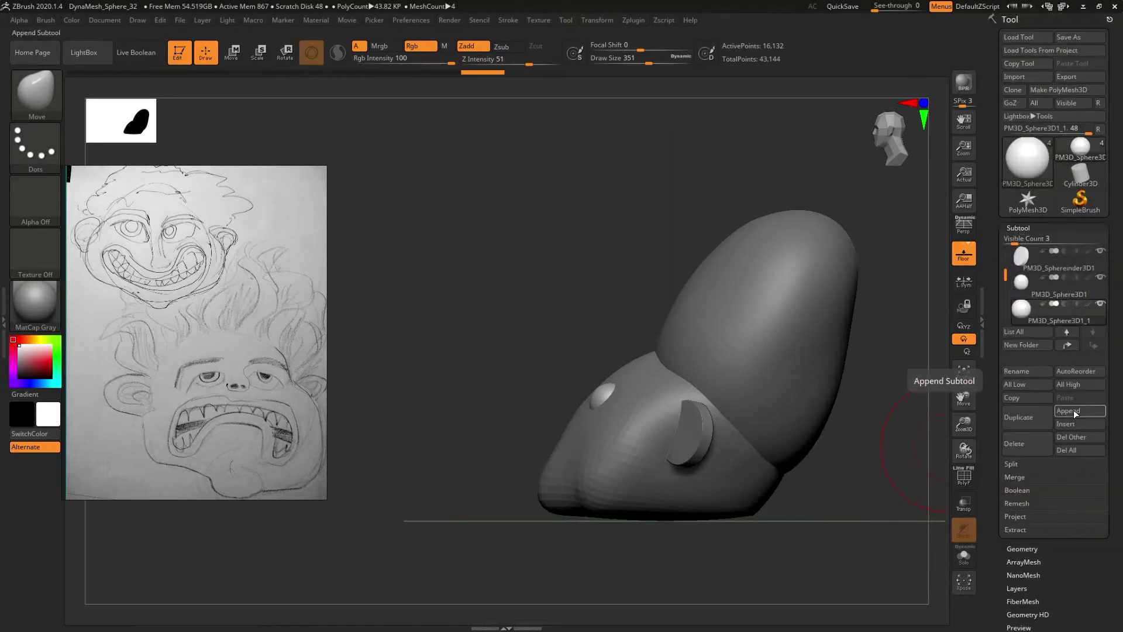
click(1073, 409)
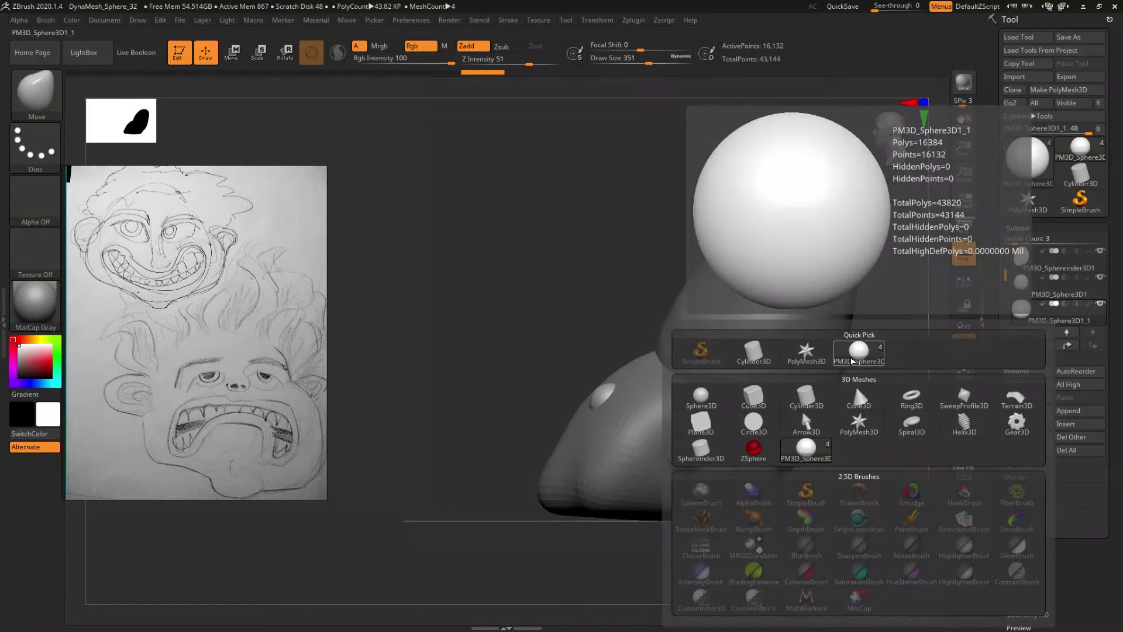
click(852, 361)
- Try moving the appended sphere, undo it, then delete the old eye subtool
key(w)
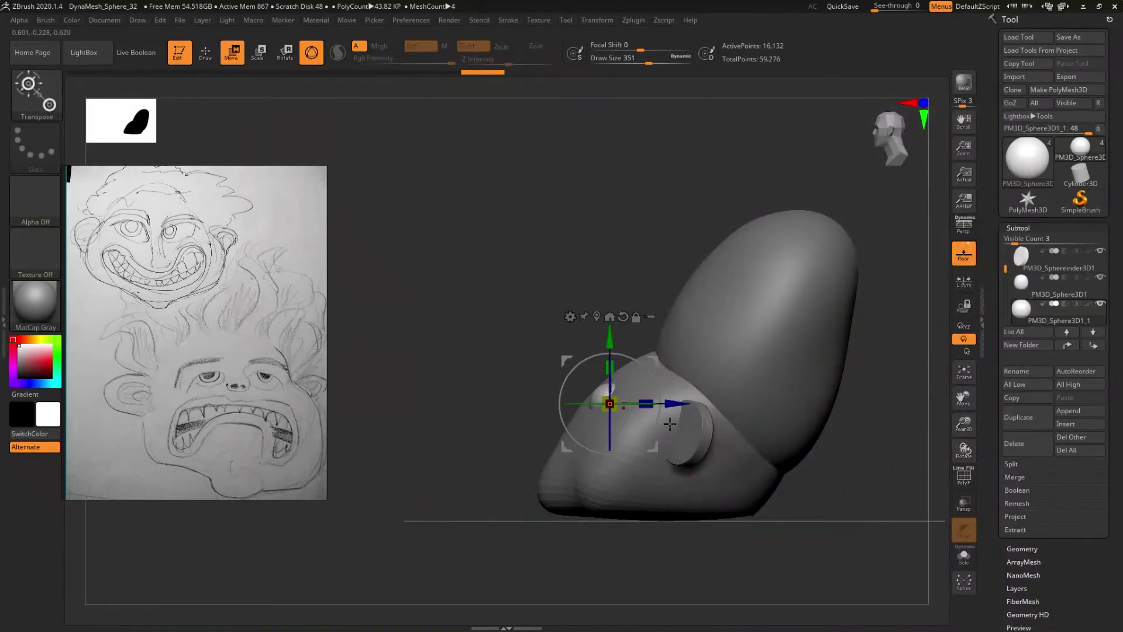
mouse_move(609, 402)
mouse_down()
mouse_move(544, 384)
mouse_move(656, 437)
mouse_move(672, 458)
mouse_up()
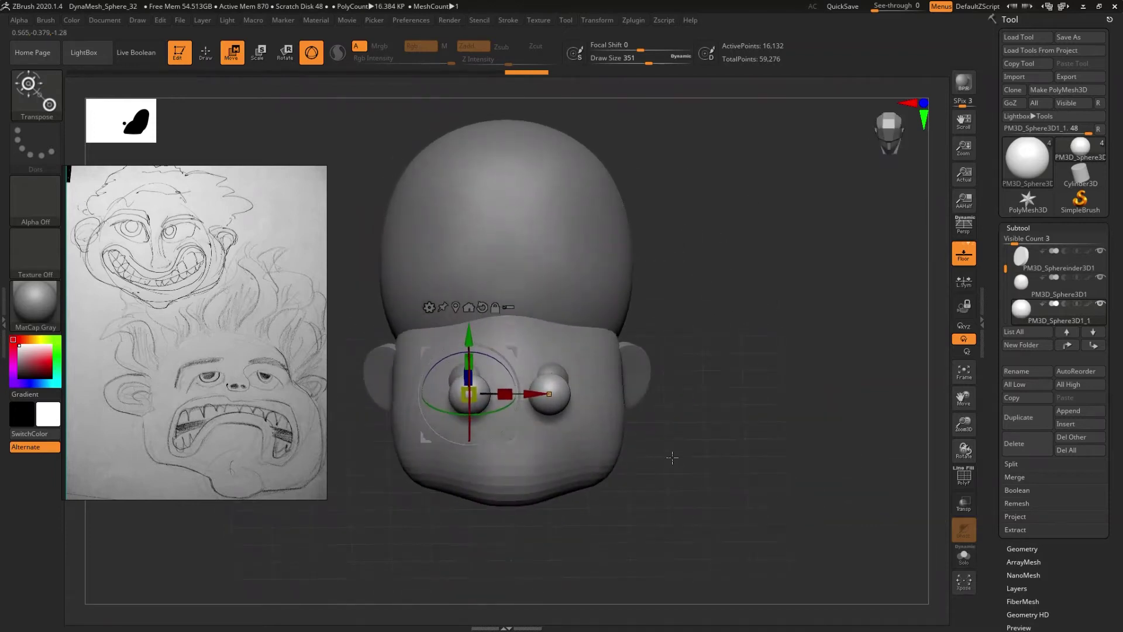
alt+drag(673, 457, 709, 472)
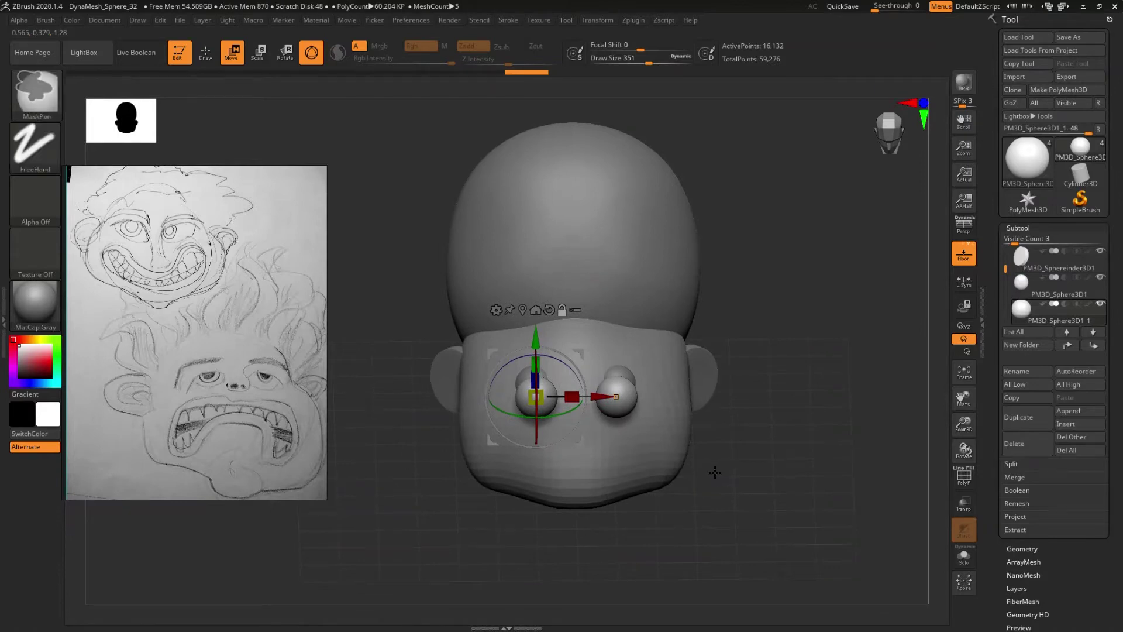
key(ctrl+z)
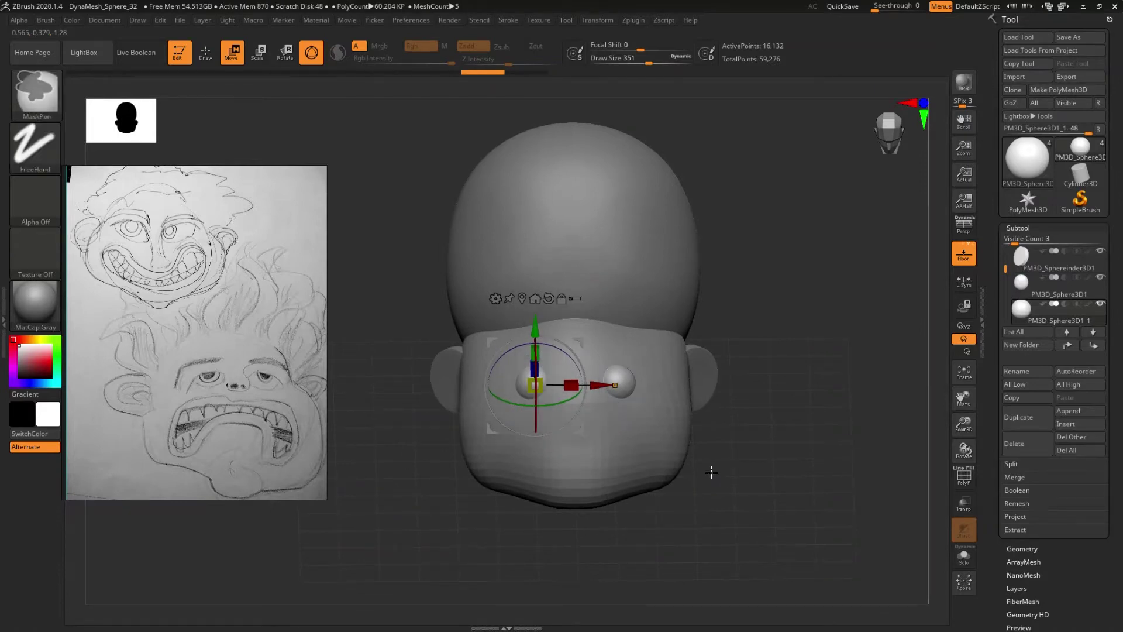
key(ctrl+z)
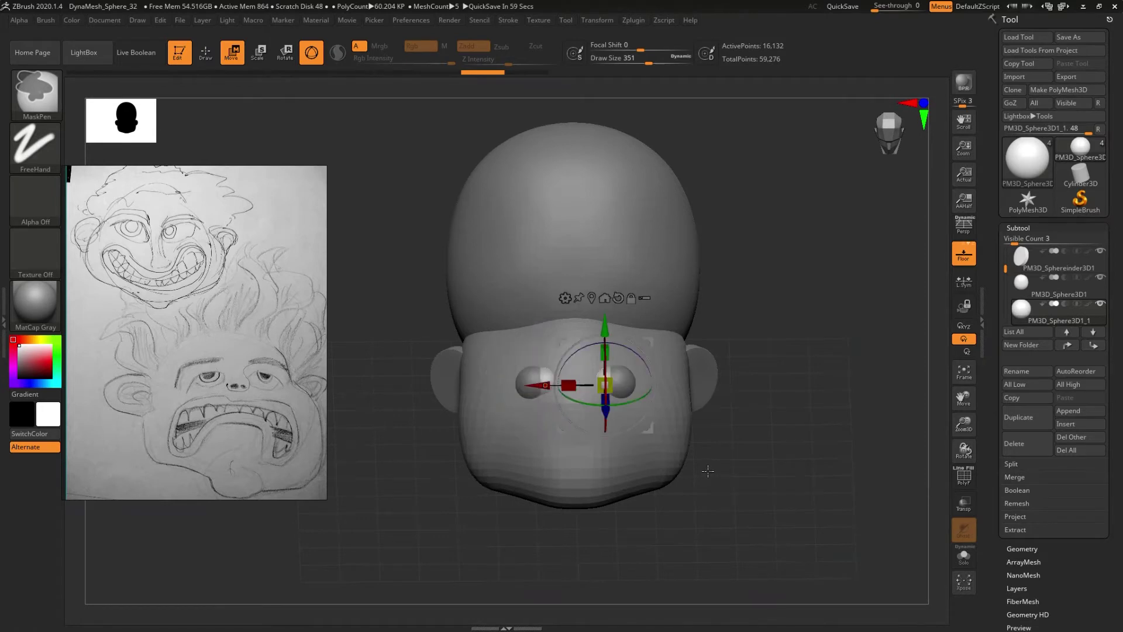
drag(708, 471, 708, 464)
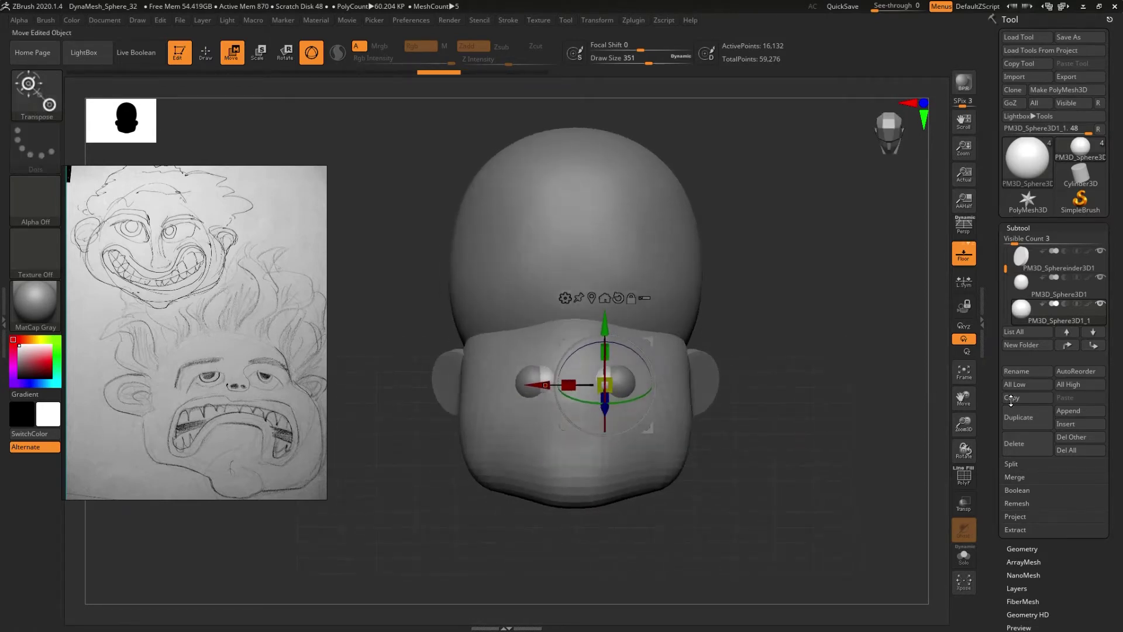
click(1034, 436)
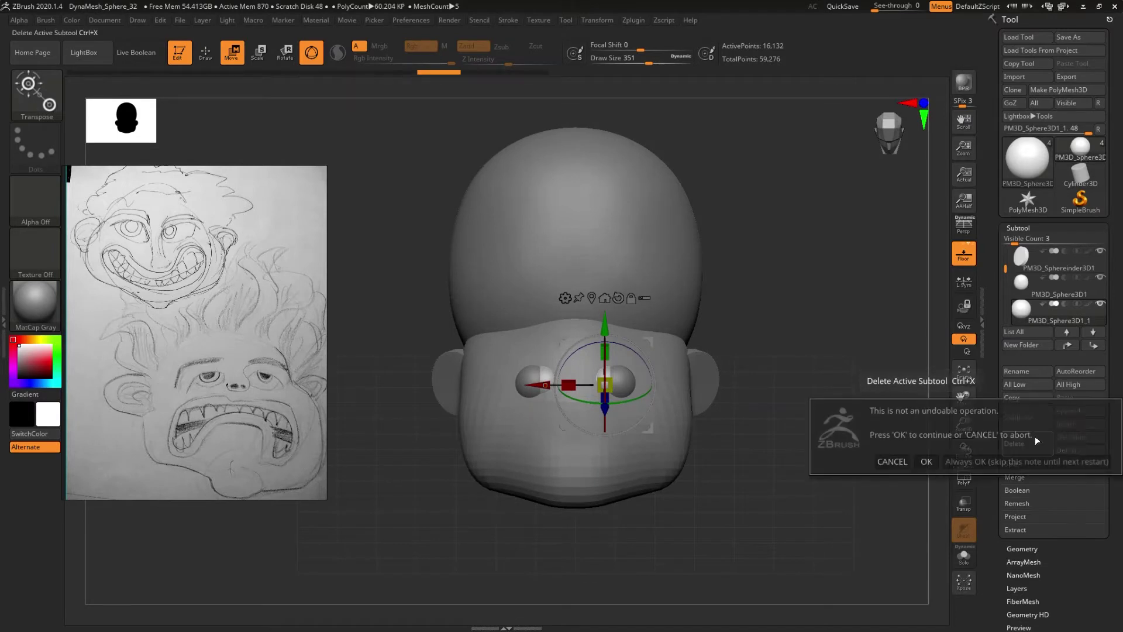
click(926, 462)
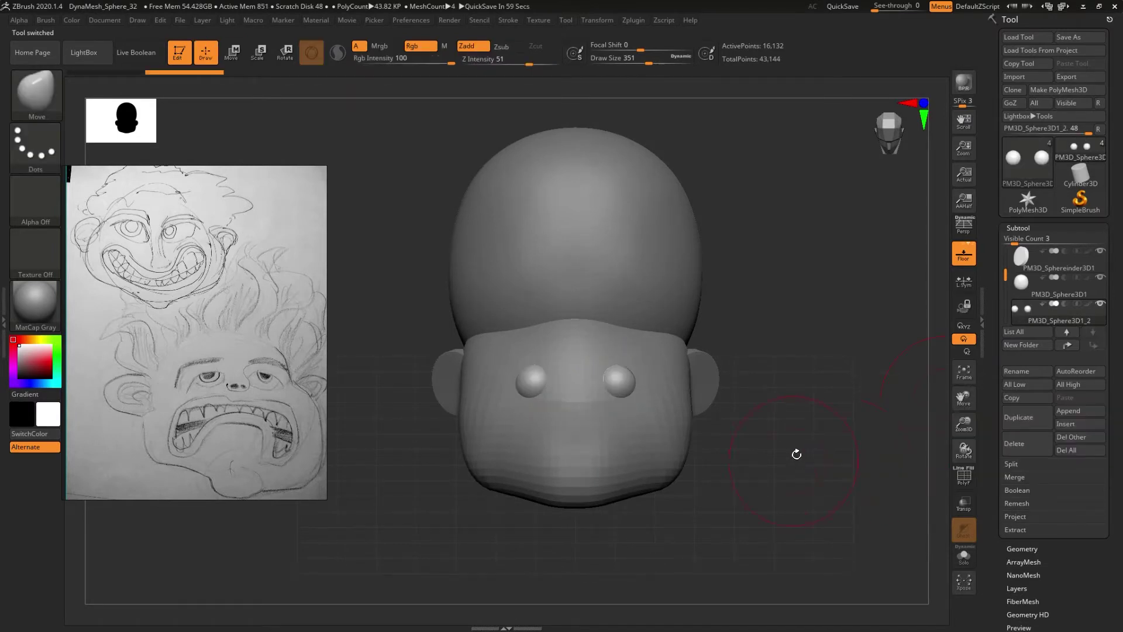
- Append a Sphere3D subtool to the head and make it active
click(1059, 410)
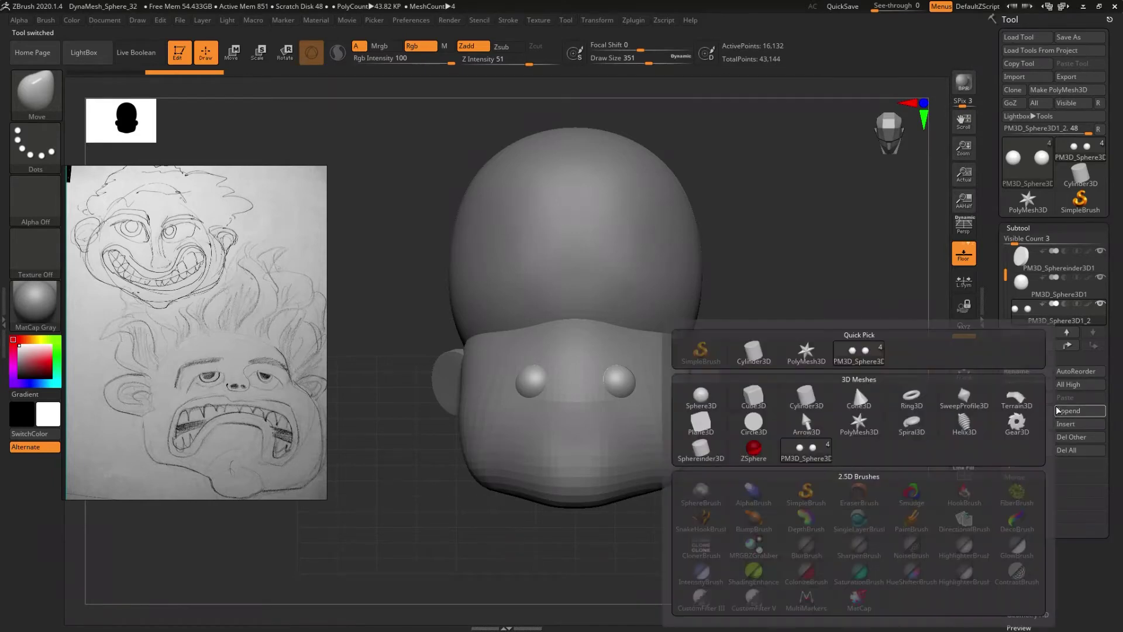
click(709, 403)
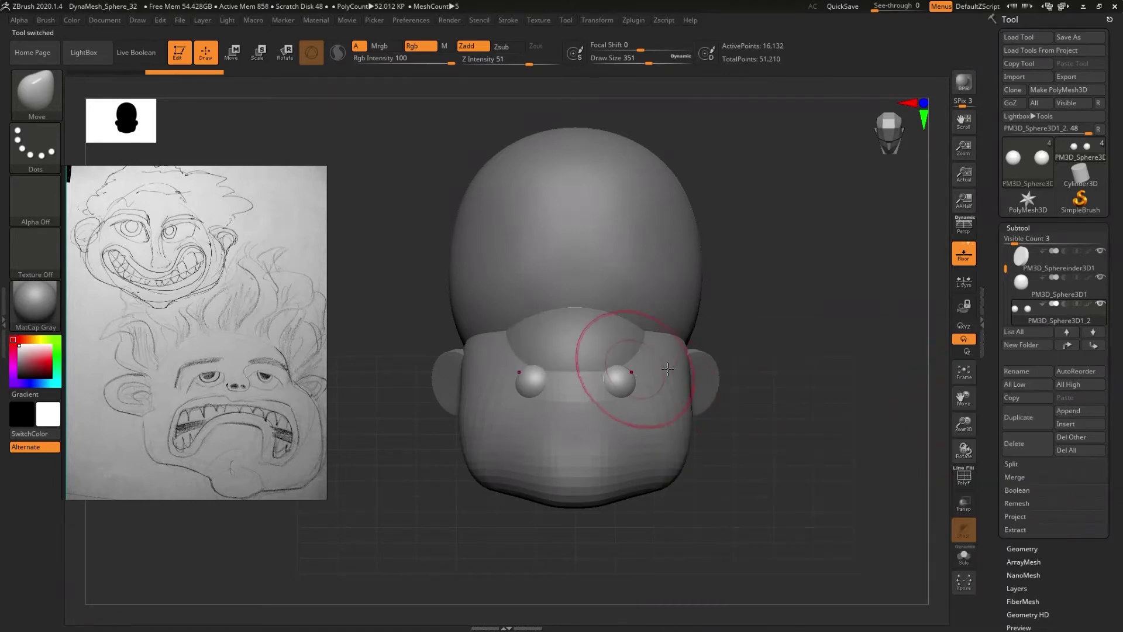
alt+click(579, 334)
drag(731, 380, 702, 442)
right_drag(701, 442, 692, 431)
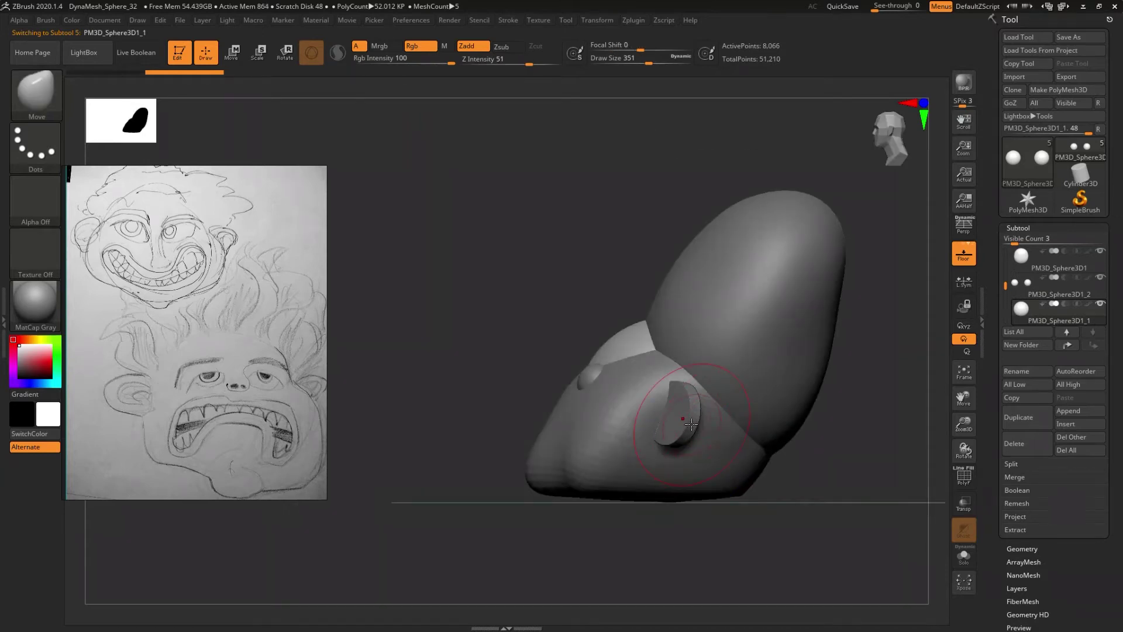
- Move the new sphere in front of the face and shrink it to a small ball
key(w)
drag(715, 365, 603, 323)
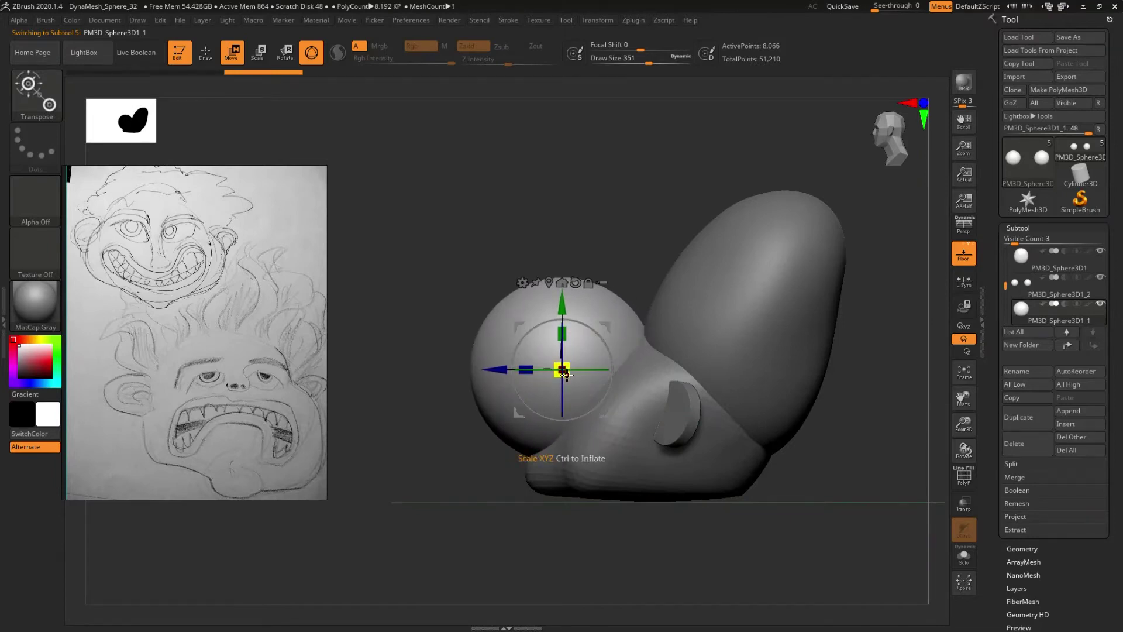
drag(563, 374, 529, 306)
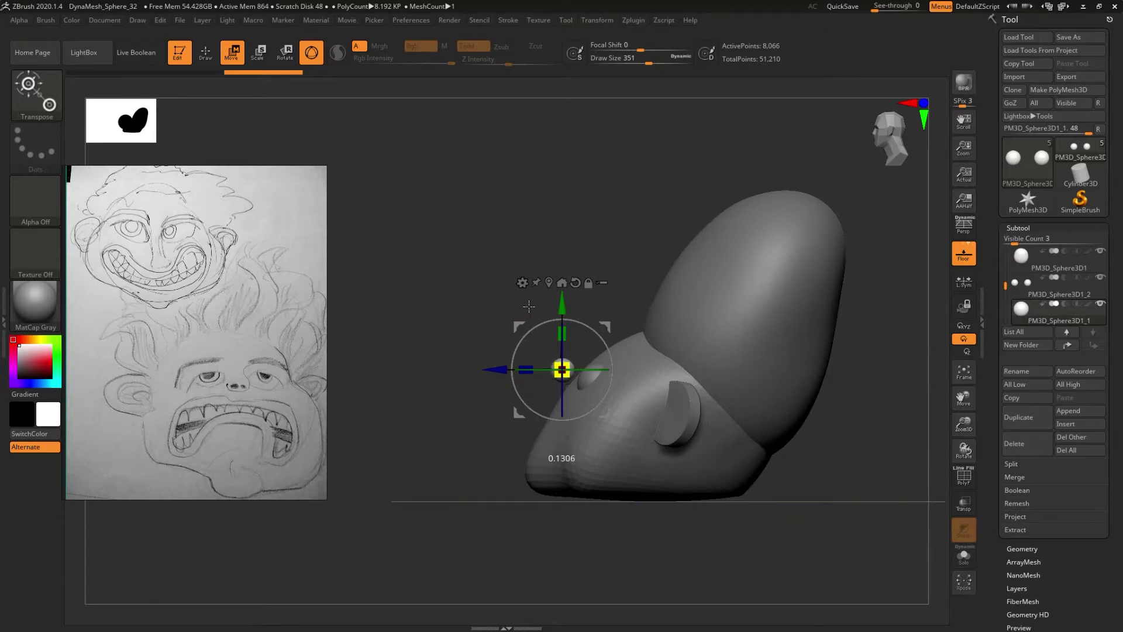
shift+drag(480, 413, 523, 446)
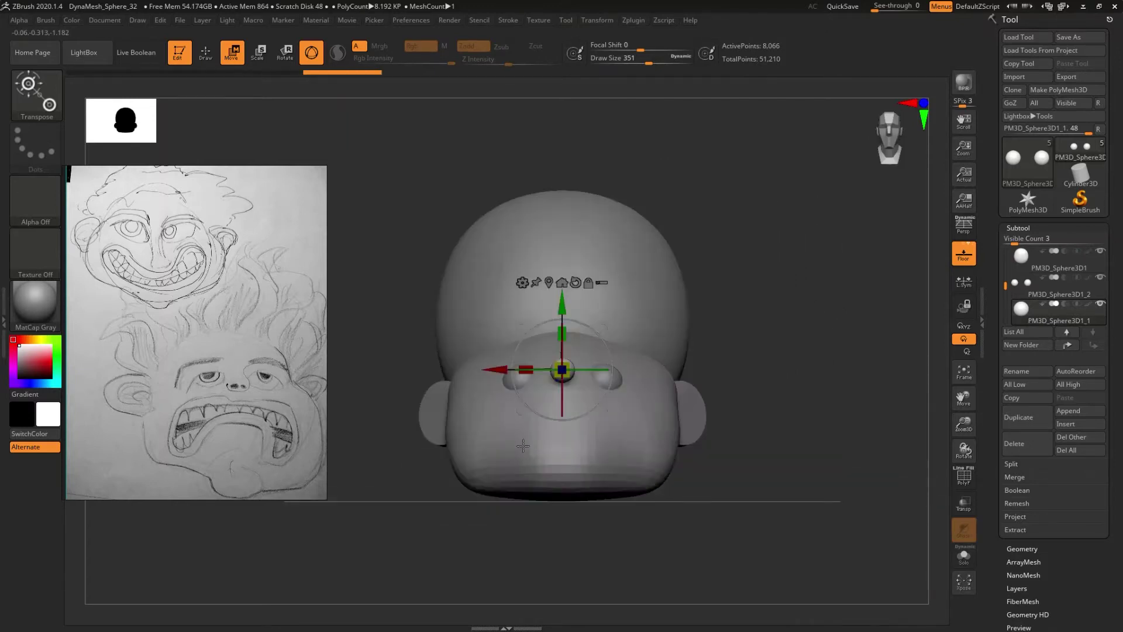
drag(610, 466, 544, 421)
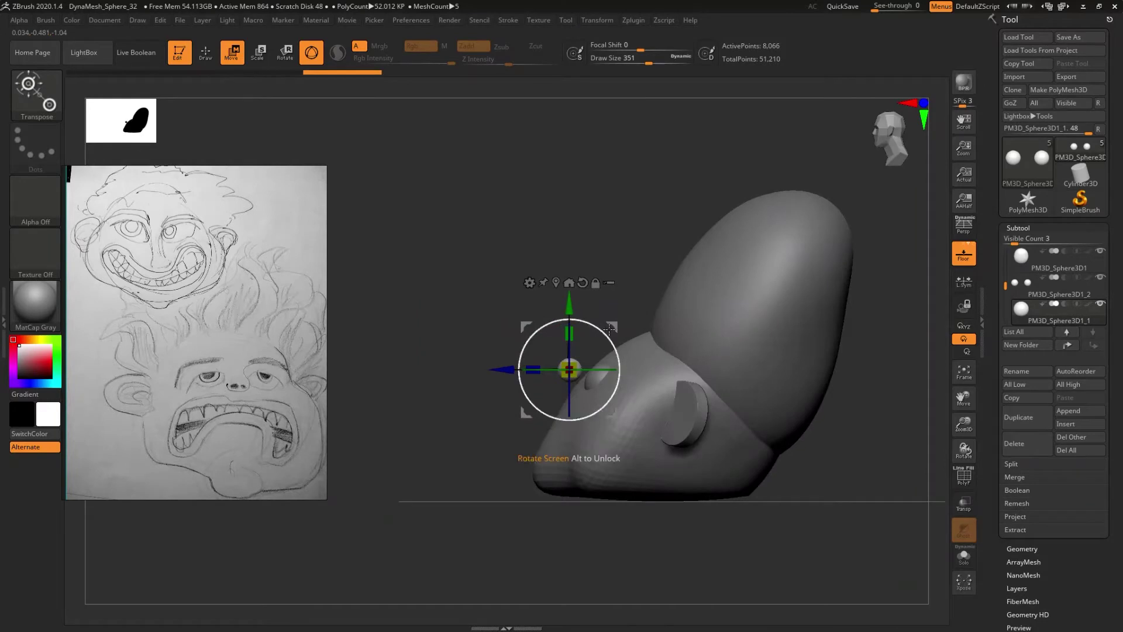
- Fine-tune the nose ball's size and centre it between the eyes
drag(612, 336, 618, 338)
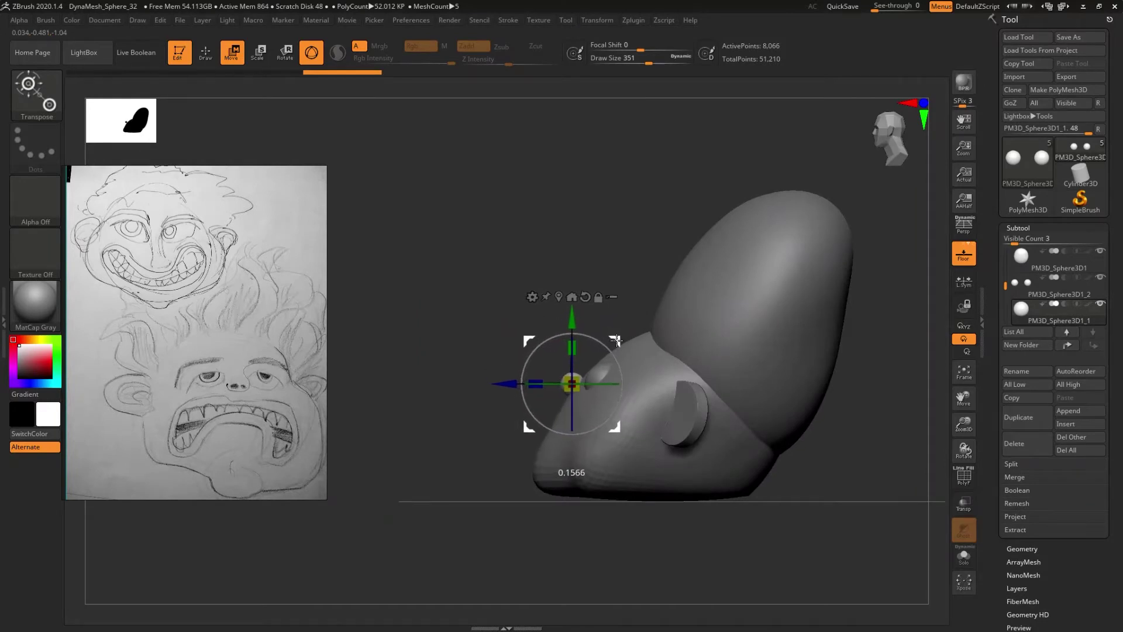
drag(619, 338, 621, 340)
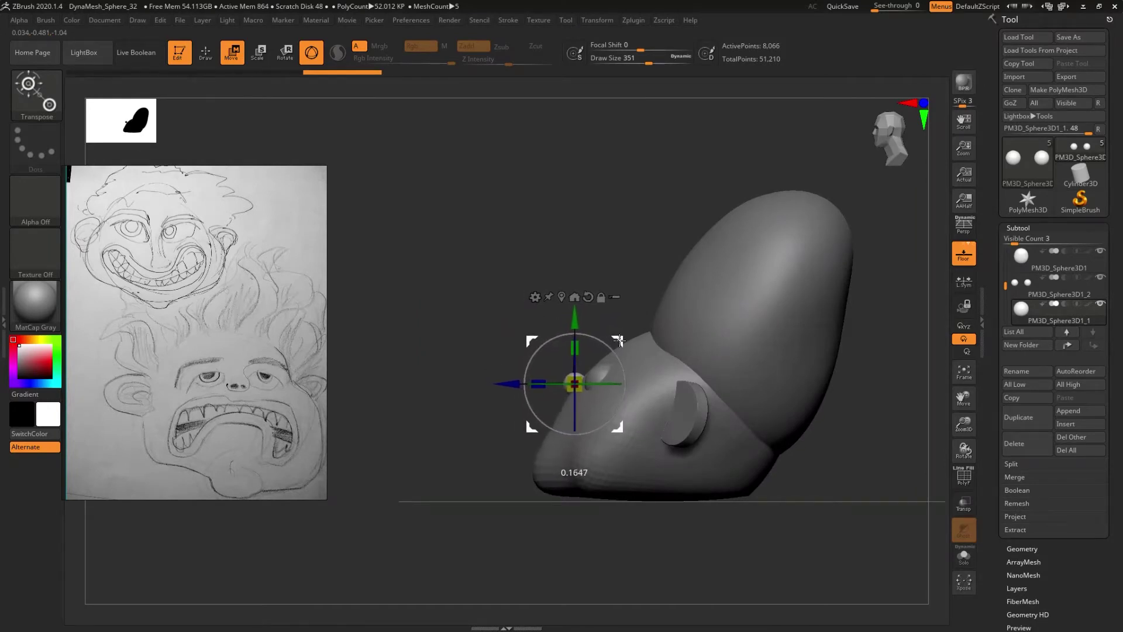
drag(478, 429, 533, 475)
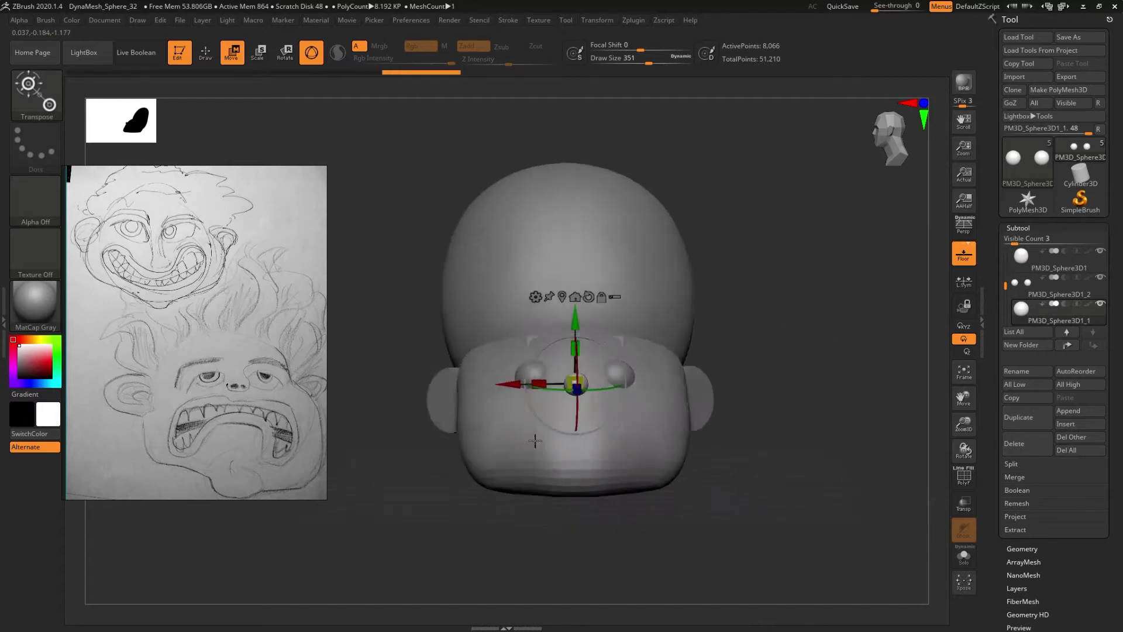
mouse_move(534, 475)
mouse_down()
mouse_move(550, 439)
mouse_move(533, 446)
mouse_up()
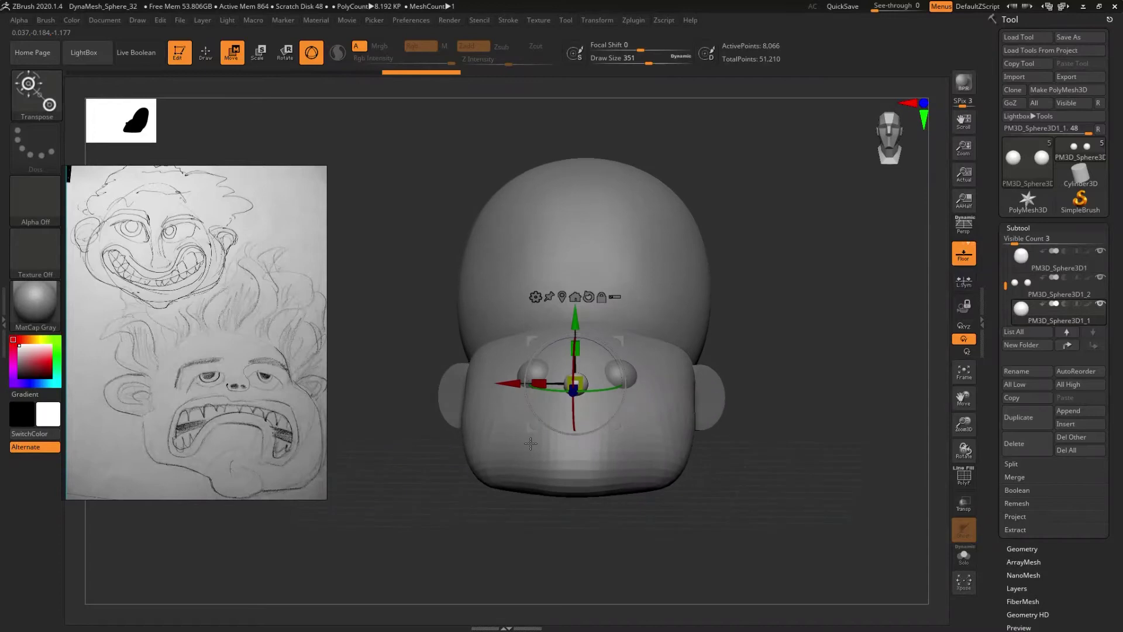
drag(533, 446, 638, 323)
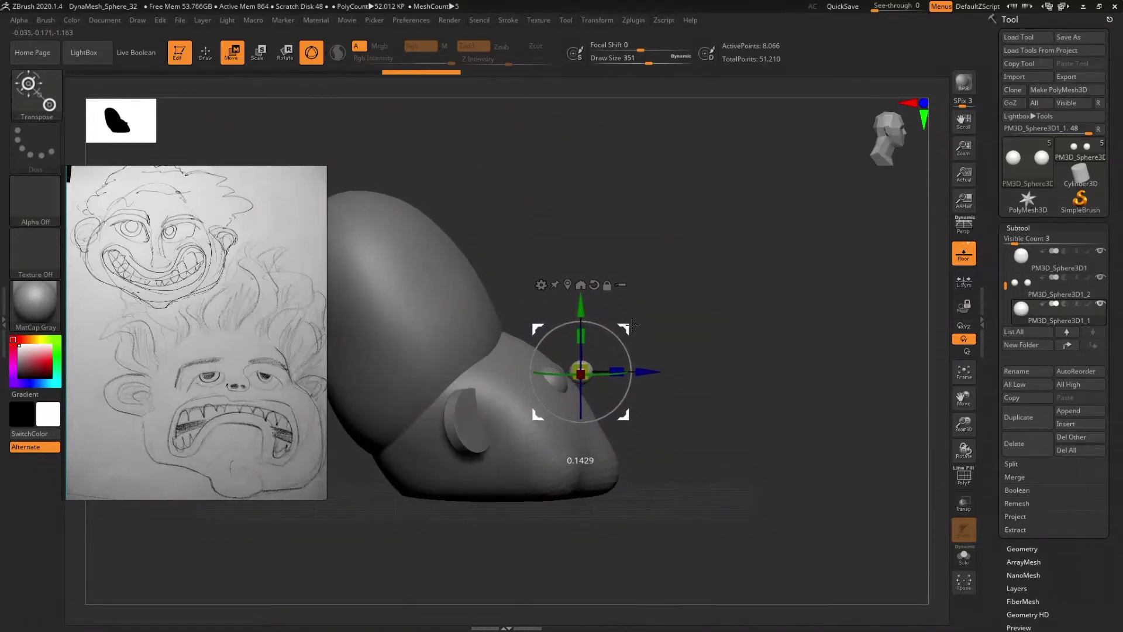
key(q)
mouse_move(673, 407)
mouse_down()
mouse_move(632, 444)
mouse_move(620, 488)
mouse_move(582, 389)
mouse_move(538, 383)
mouse_up()
- Reduce the brush size and switch to the Standard brush (B, S, T)
key(s)
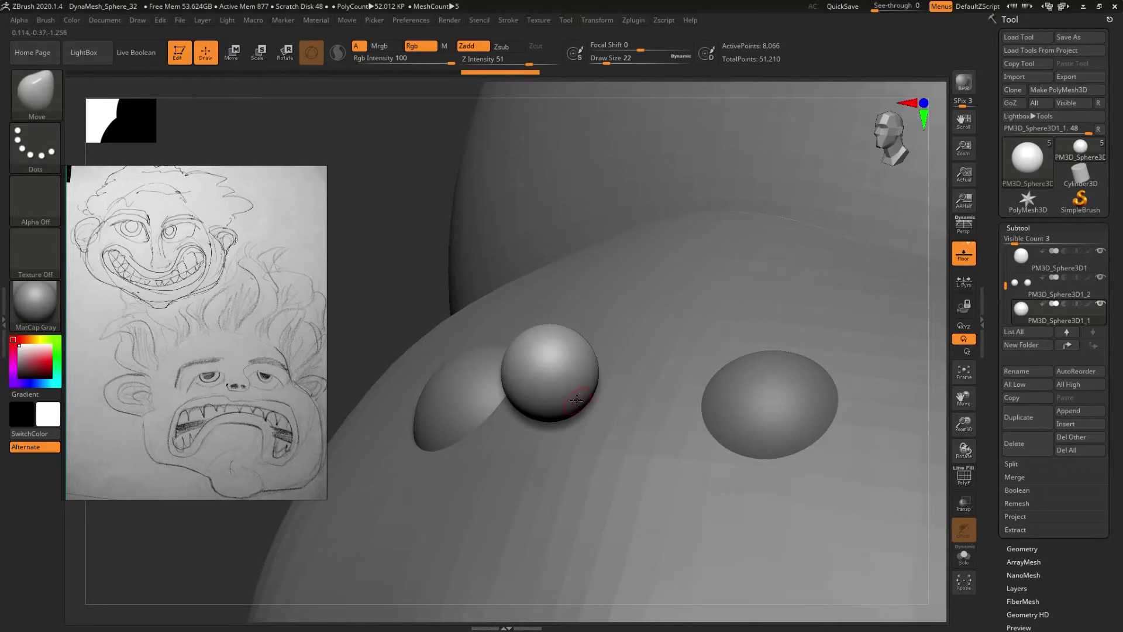
key(b)
key(s)
key(t)
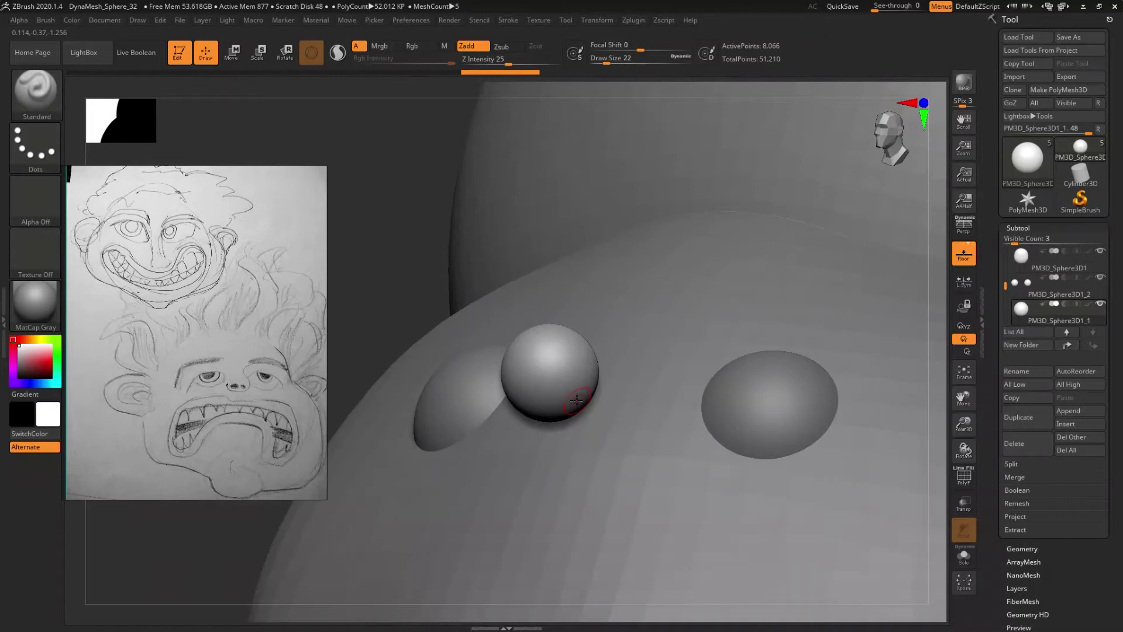
- Carve two symmetric nostril dents into the nose sphere with Alt strokes
right_drag(564, 387, 553, 385)
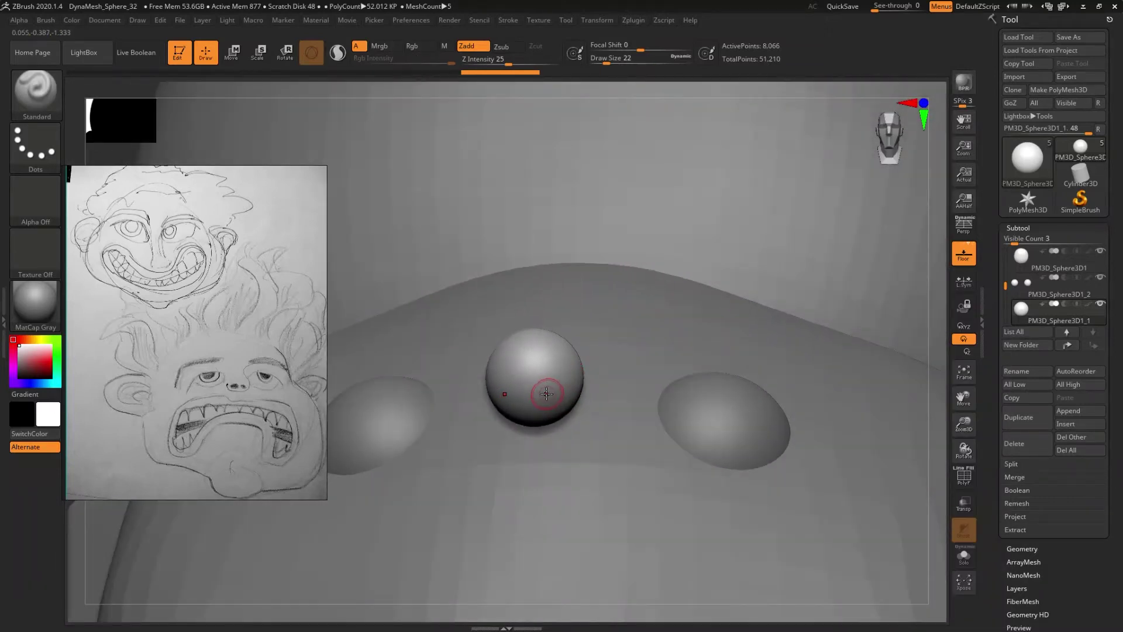
right_drag(546, 393, 550, 383)
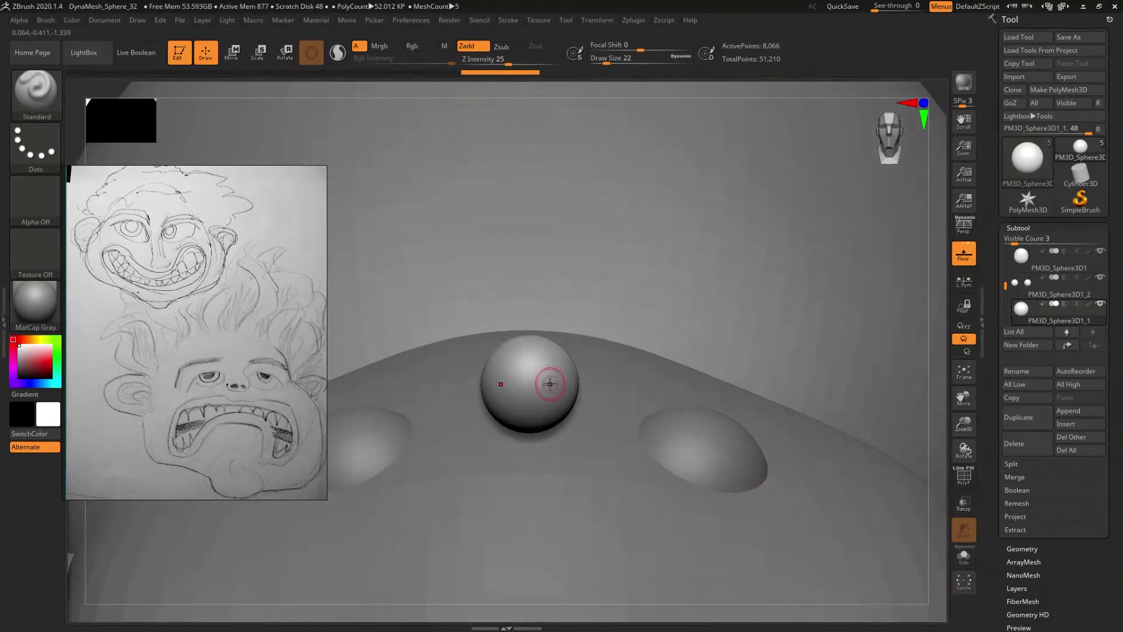
ctrl+click(549, 386)
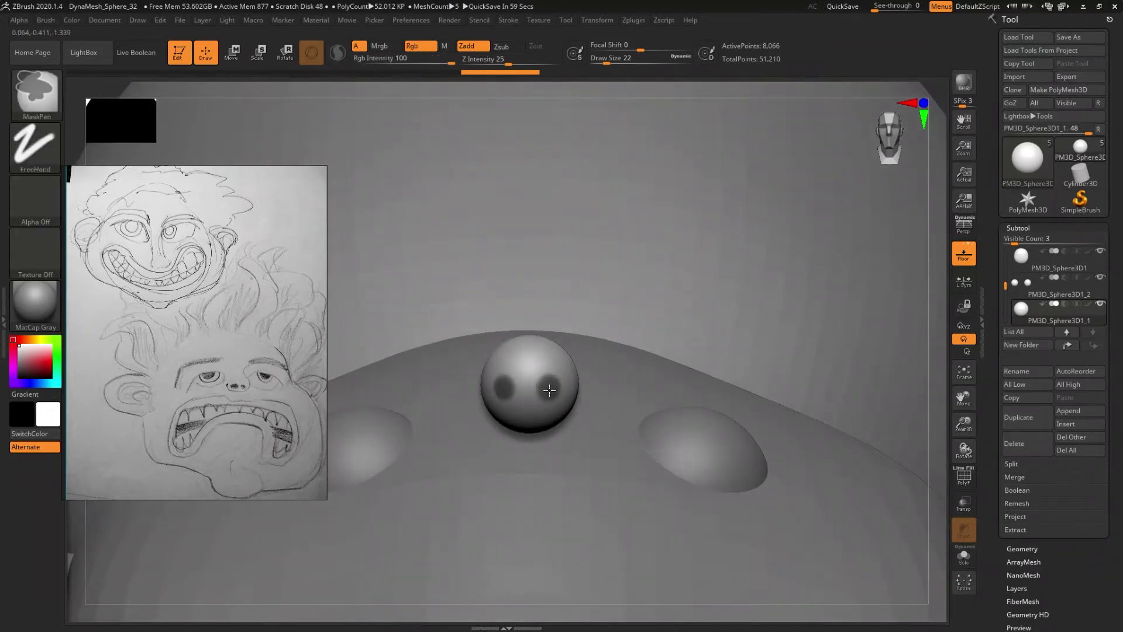
key(ctrl+z)
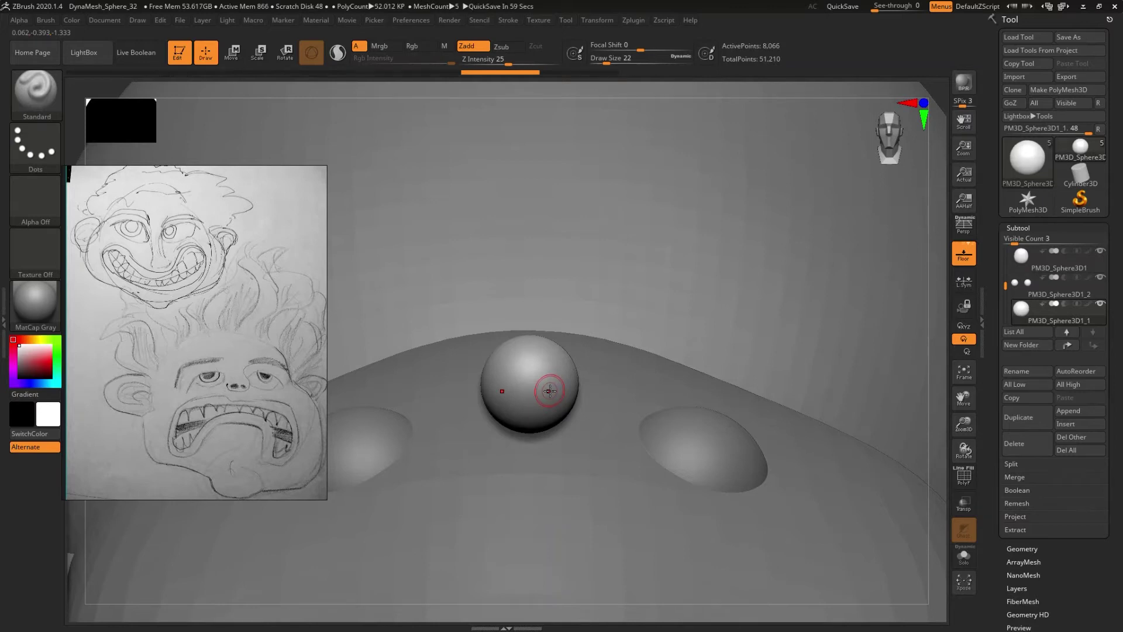
key(shift)
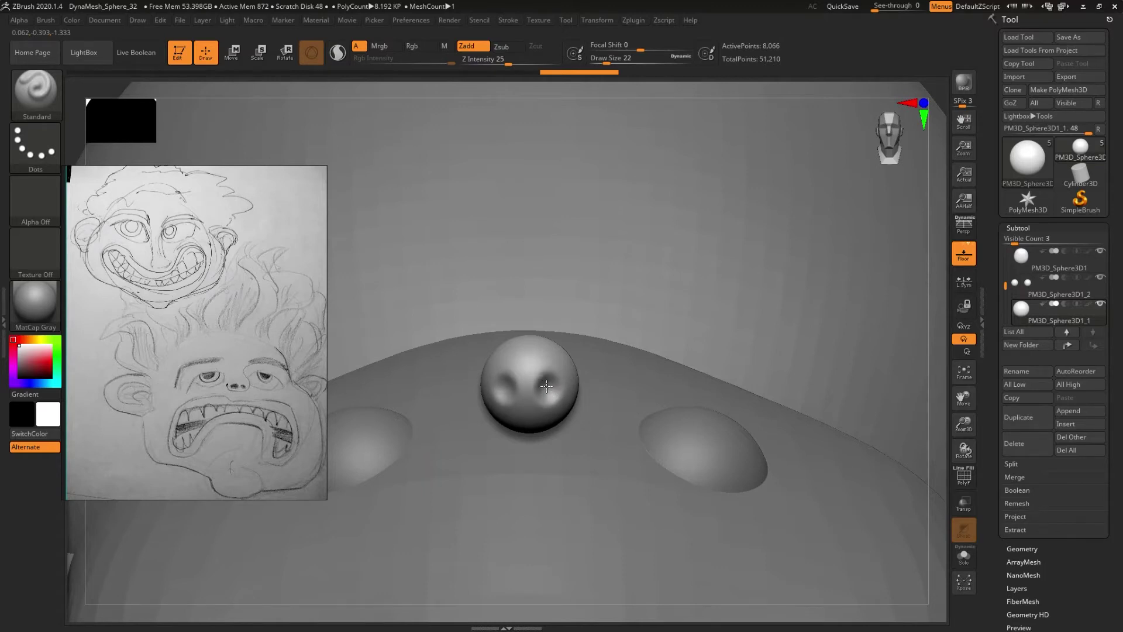
drag(546, 382, 550, 393)
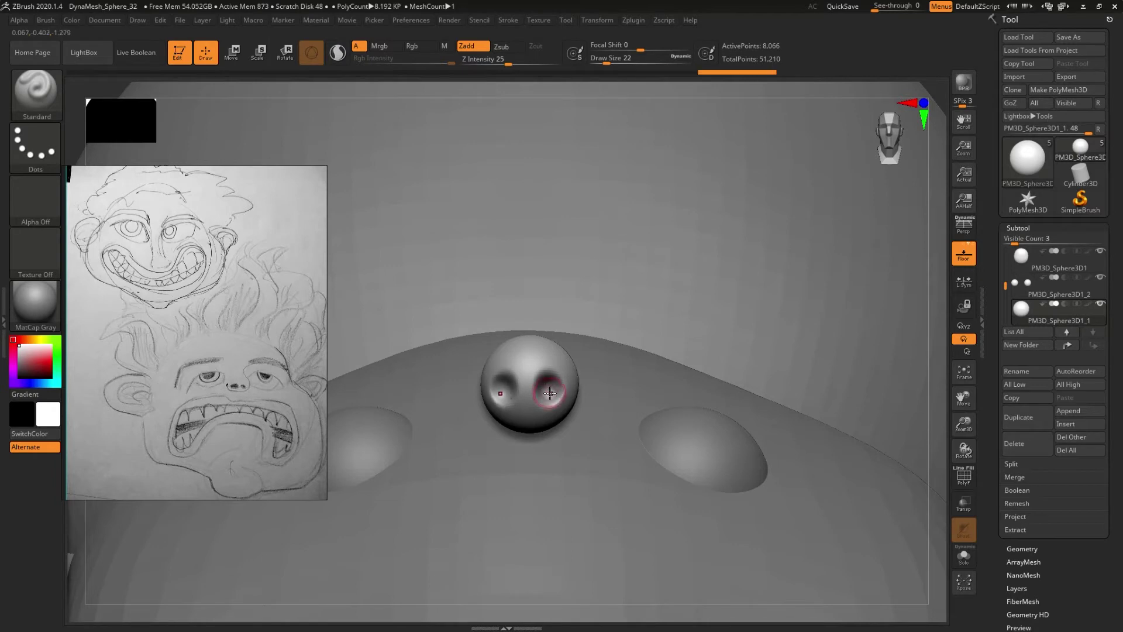
key(ctrl+z)
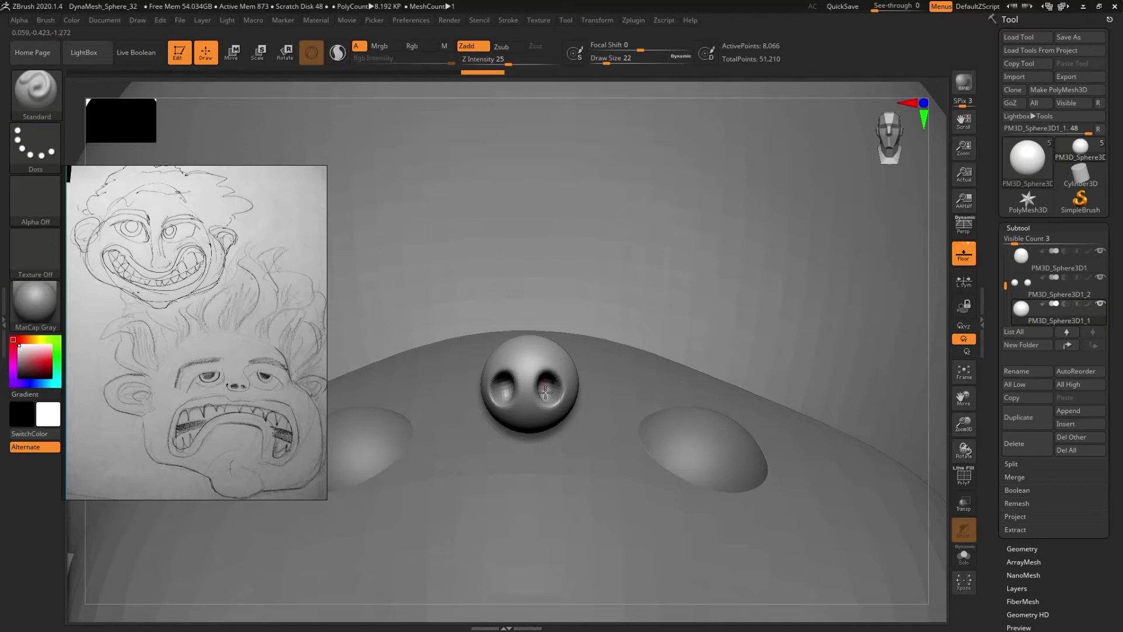
right_drag(566, 405, 531, 442)
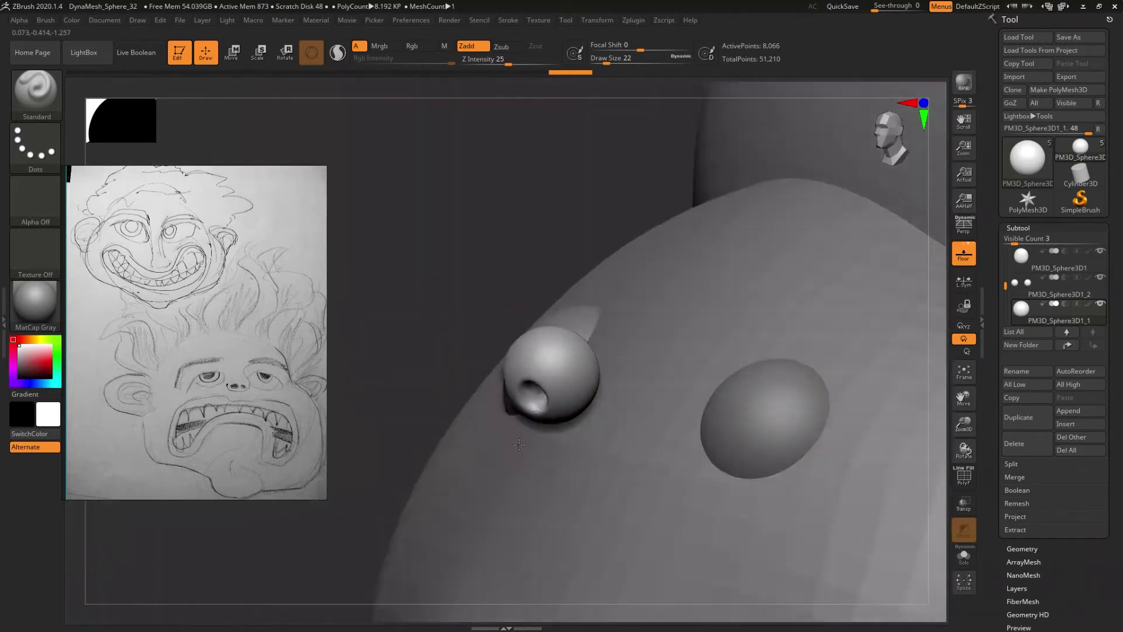
- Lower the nose sphere to sit centred between and just below the eyes
key(w)
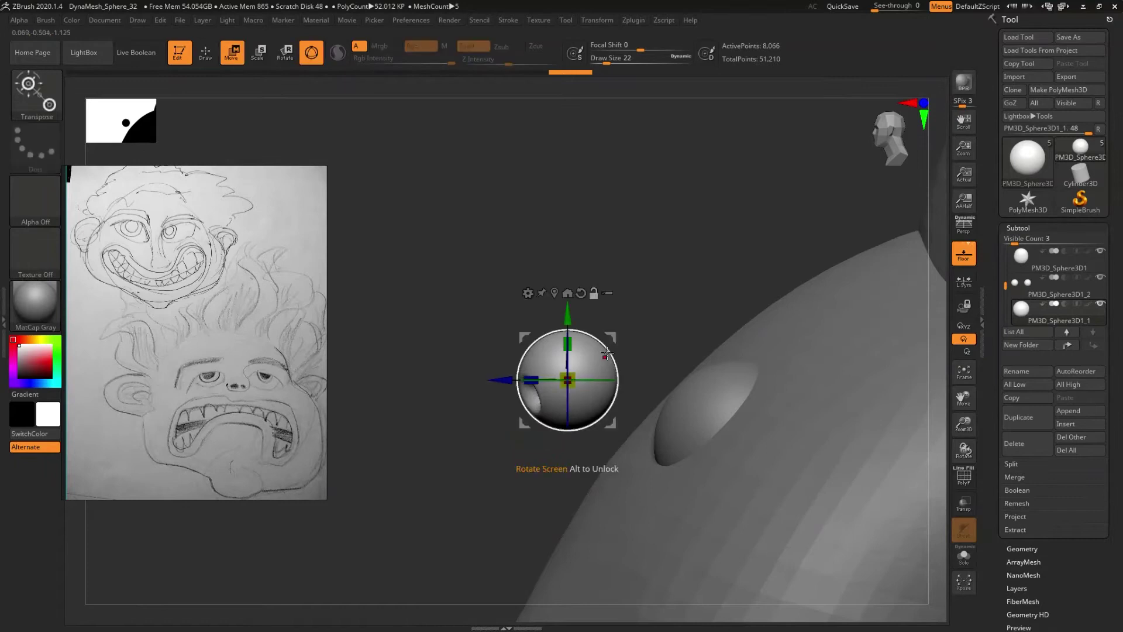
drag(617, 338, 666, 401)
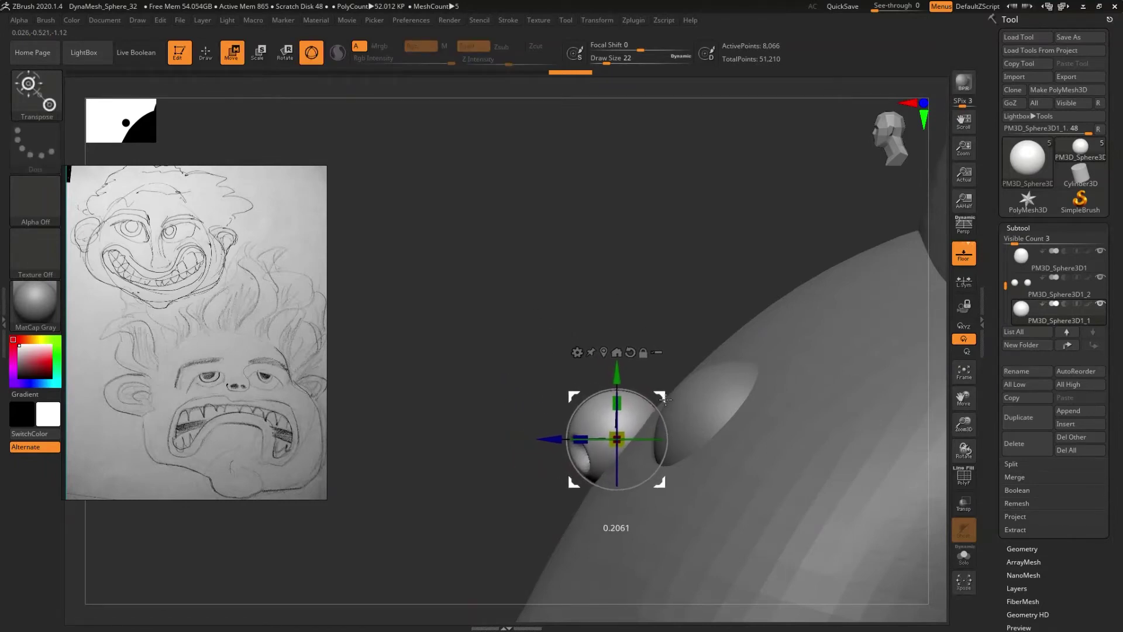
drag(667, 401, 666, 401)
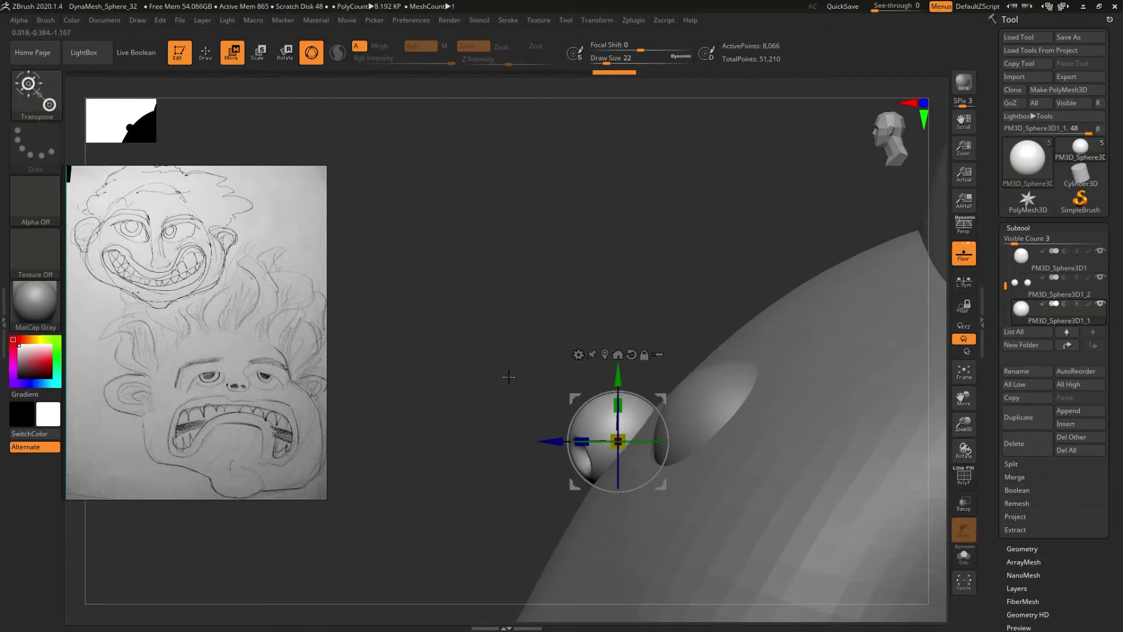
shift+drag(495, 381, 547, 389)
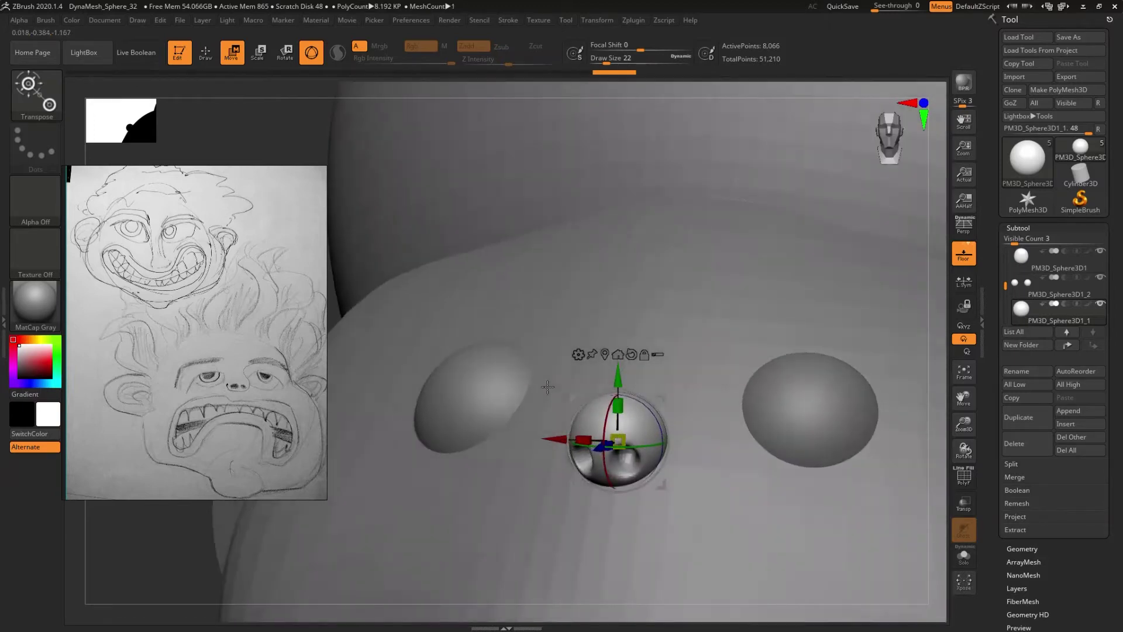
drag(517, 443, 523, 387)
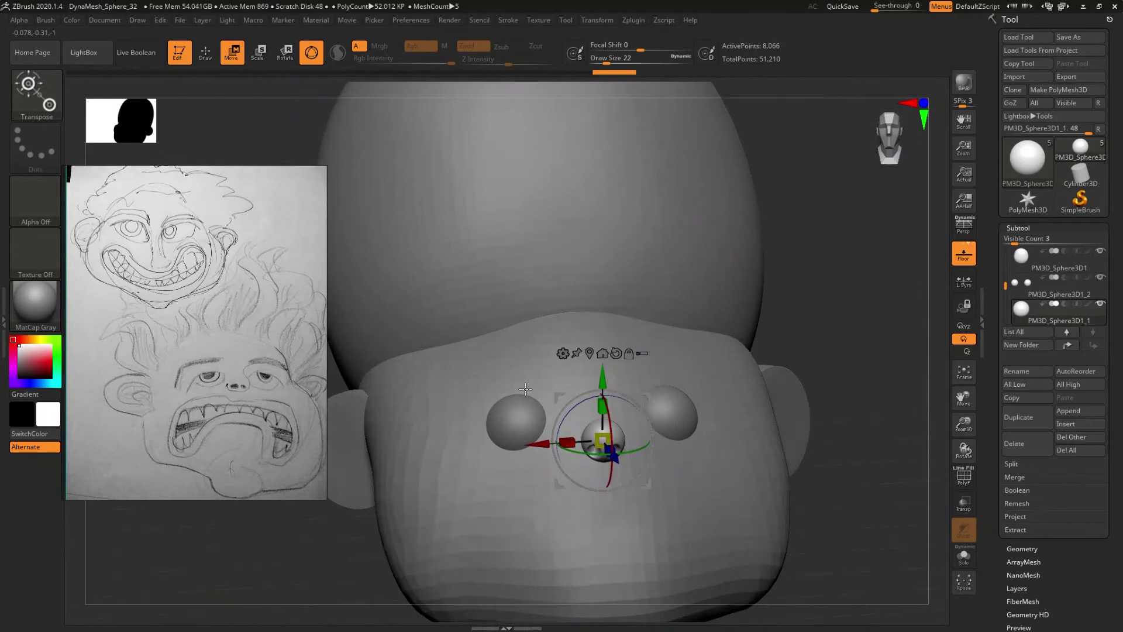
drag(523, 387, 527, 381)
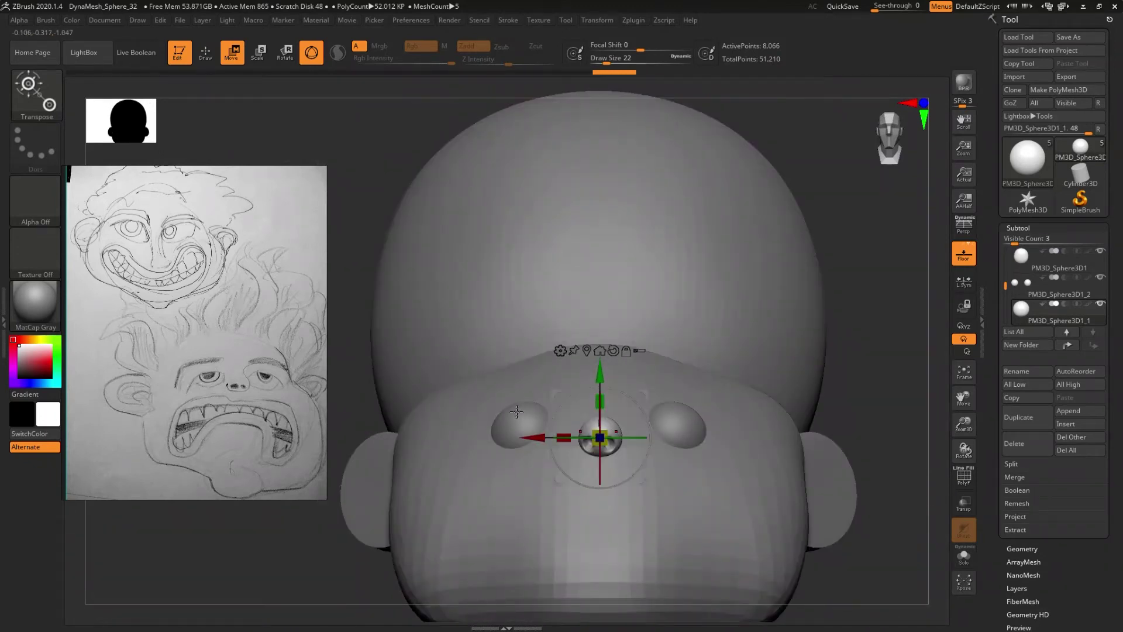
drag(600, 368, 601, 369)
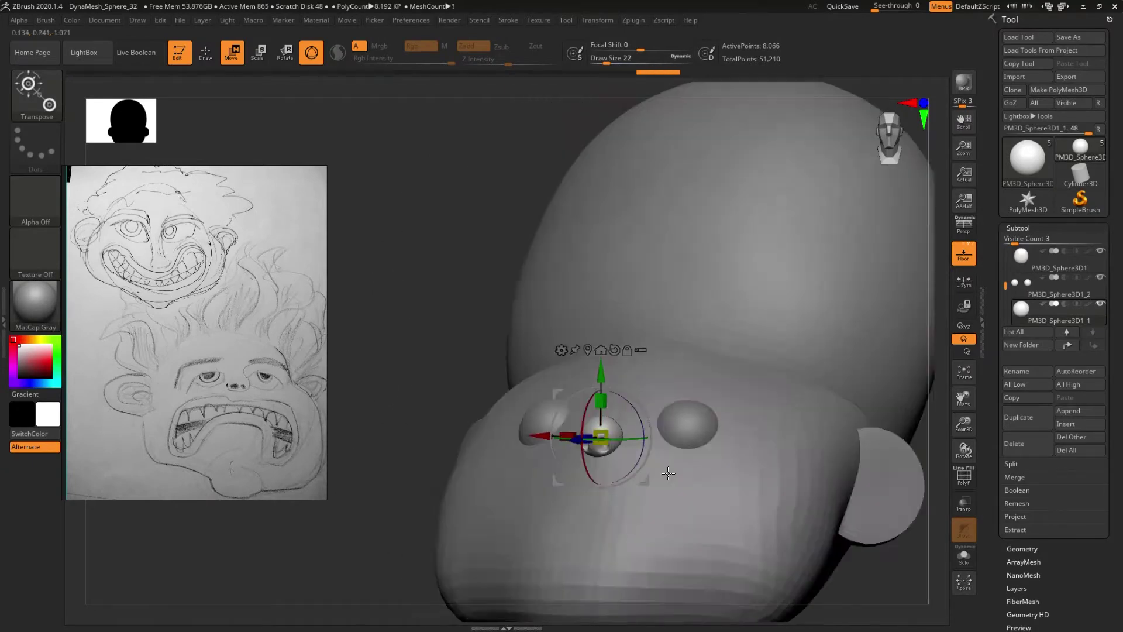
- Return to Draw mode, check the side view and select the main jaw sphere
mouse_move(673, 468)
mouse_down()
mouse_move(475, 449)
mouse_move(512, 473)
mouse_up()
key(q)
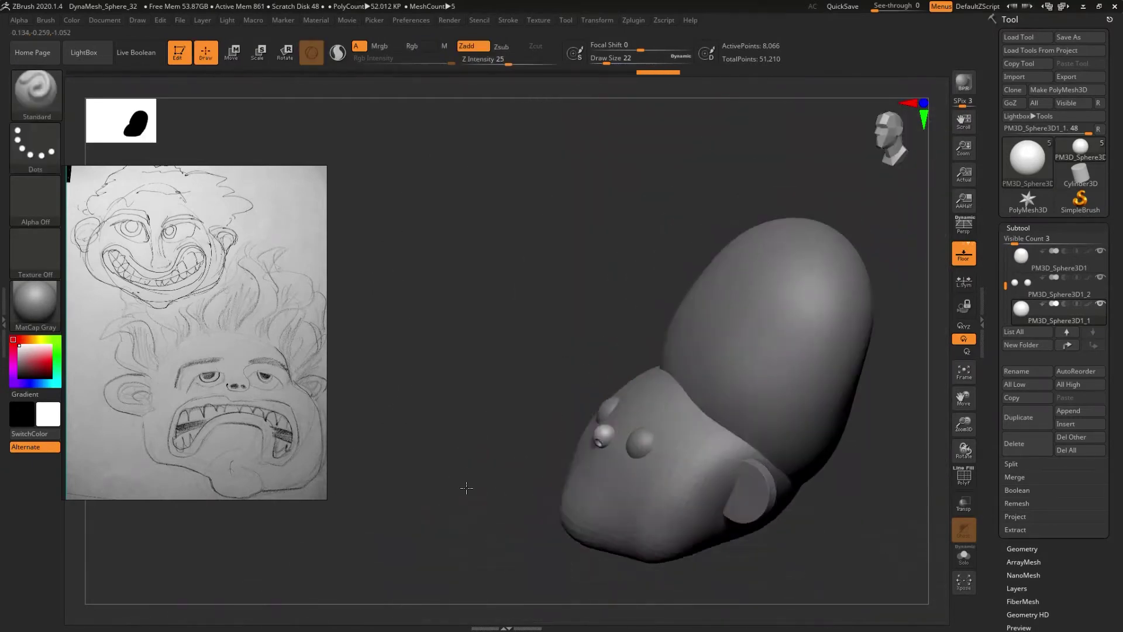
right_drag(511, 472, 512, 474)
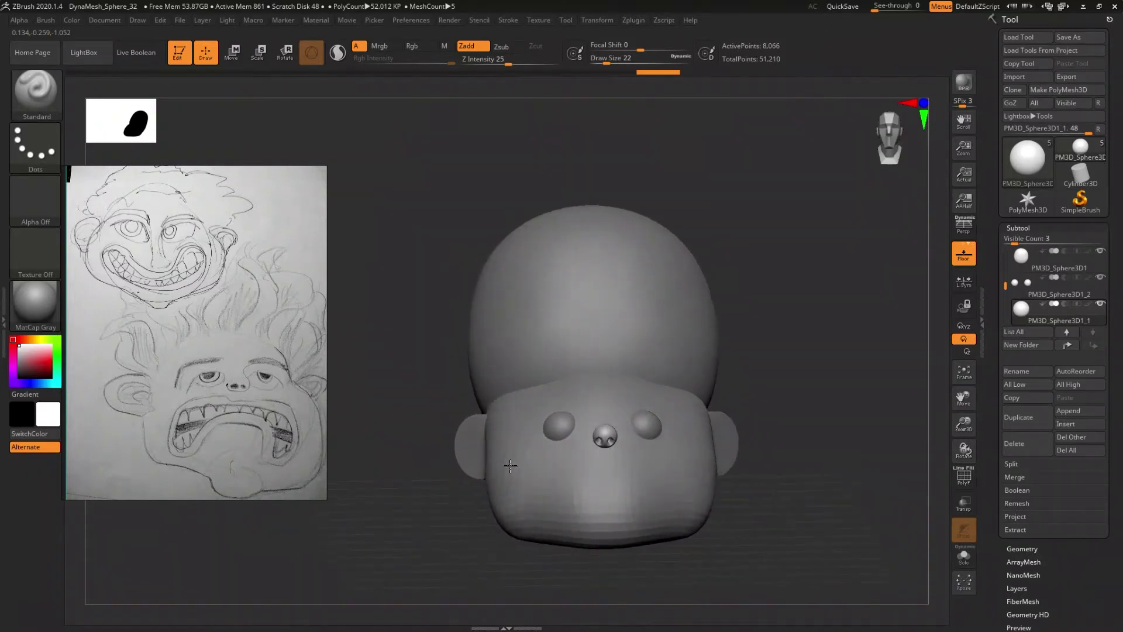
alt+click(589, 478)
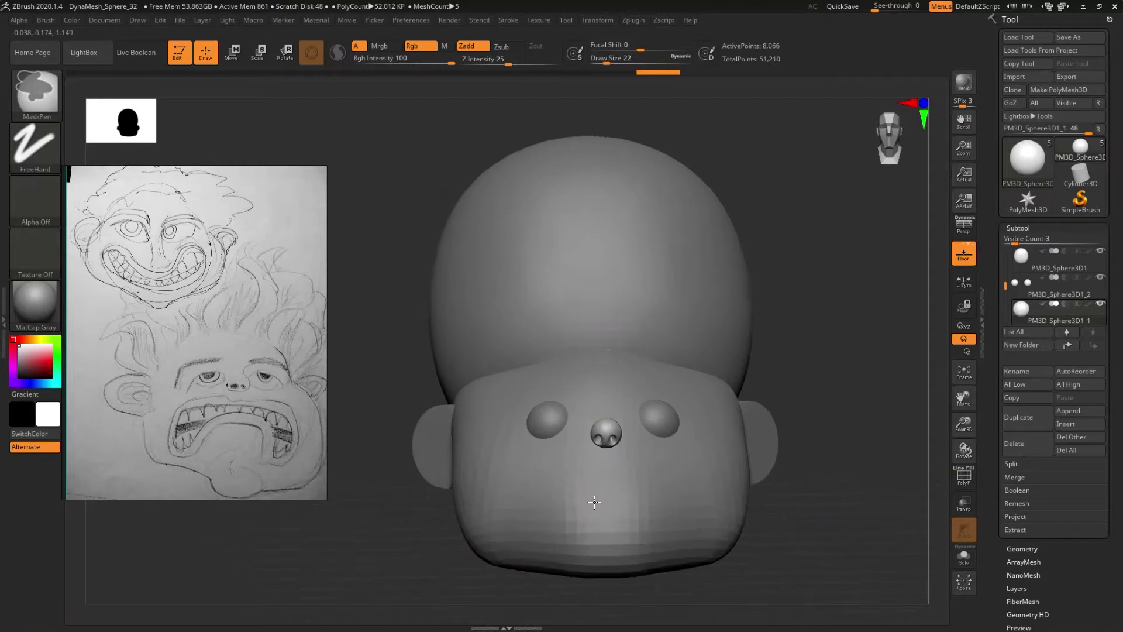
- Frame the head and orbit around to inspect the blockout
key(f)
mouse_move(622, 459)
right_down()
mouse_move(617, 506)
mouse_move(609, 384)
mouse_move(602, 422)
mouse_move(589, 429)
mouse_move(585, 409)
mouse_move(612, 386)
mouse_move(608, 408)
right_up()
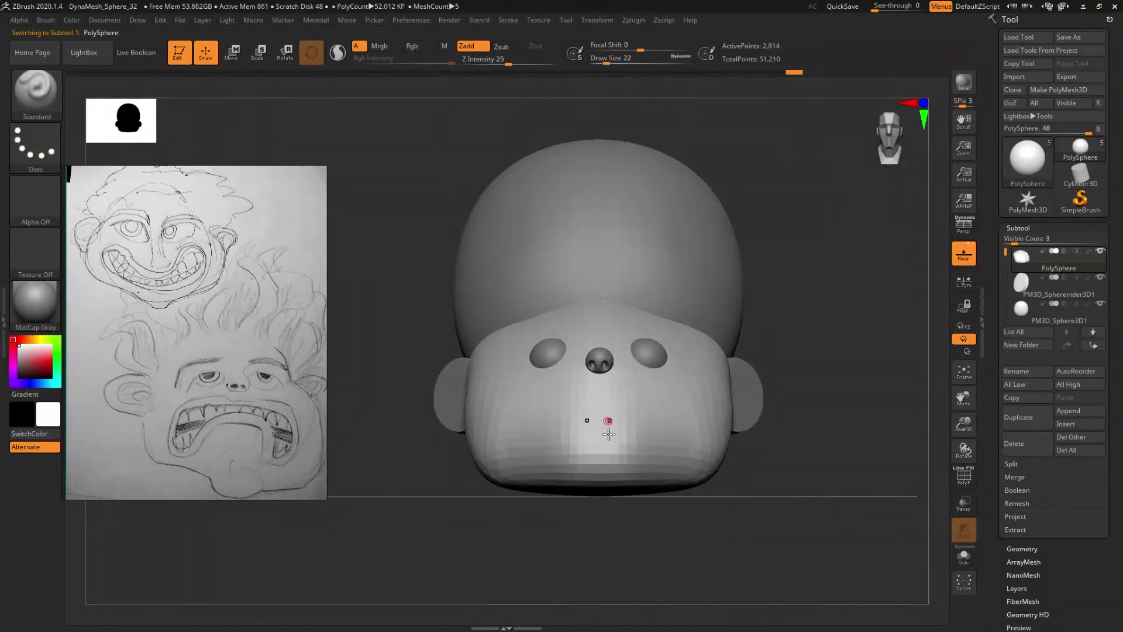
right_drag(556, 436, 544, 412)
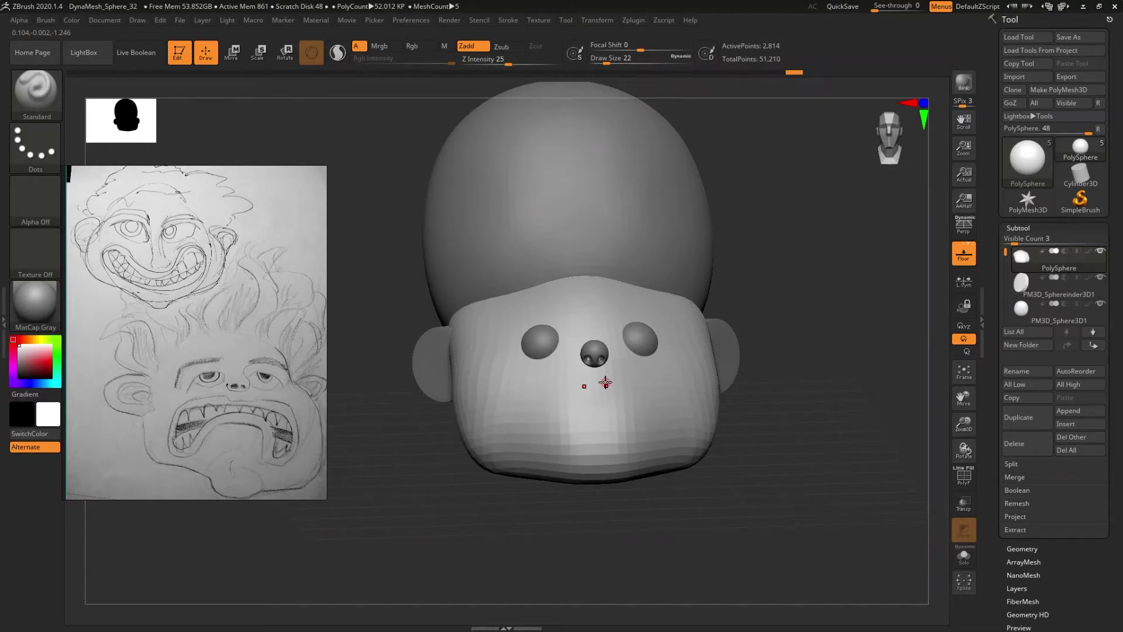
mouse_move(593, 398)
right_down()
mouse_move(627, 401)
mouse_move(589, 409)
mouse_move(607, 405)
mouse_move(589, 405)
mouse_move(594, 384)
mouse_move(602, 409)
mouse_move(589, 399)
mouse_move(580, 410)
mouse_move(593, 426)
mouse_move(593, 408)
mouse_move(615, 413)
mouse_move(471, 431)
right_up()
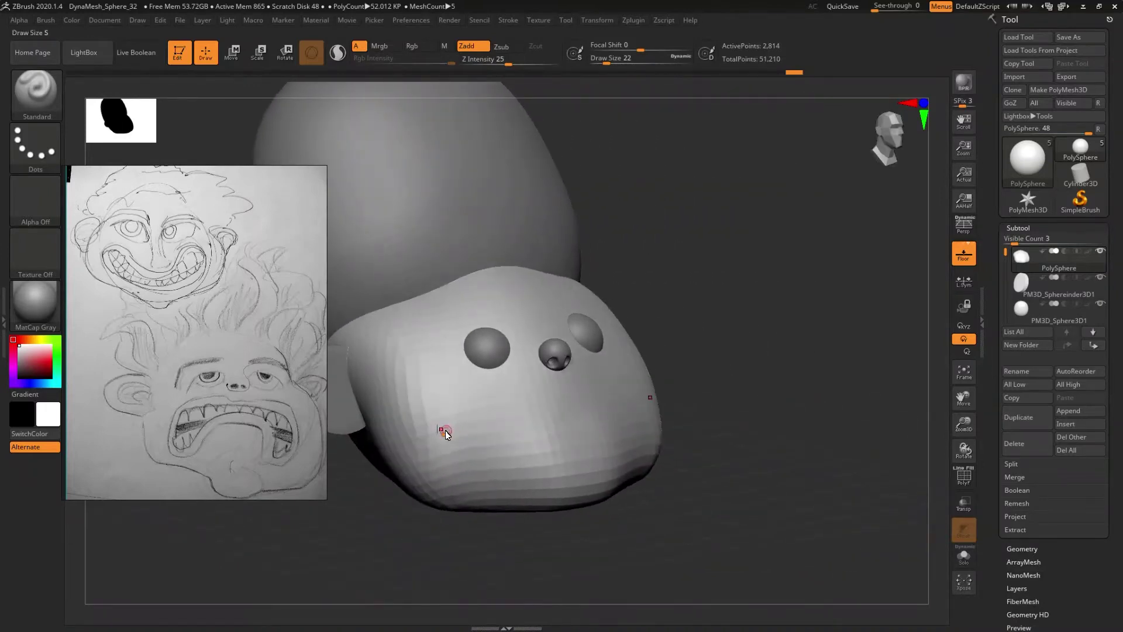
- Enlarge the brush Draw Size to 274 and scroll the Tool palette down
key(s)
mouse_move(456, 431)
mouse_down()
mouse_move(482, 430)
mouse_move(452, 471)
mouse_move(441, 421)
mouse_move(454, 474)
mouse_up()
mouse_move(477, 446)
right_down()
mouse_move(471, 439)
mouse_move(486, 451)
mouse_move(457, 438)
right_up()
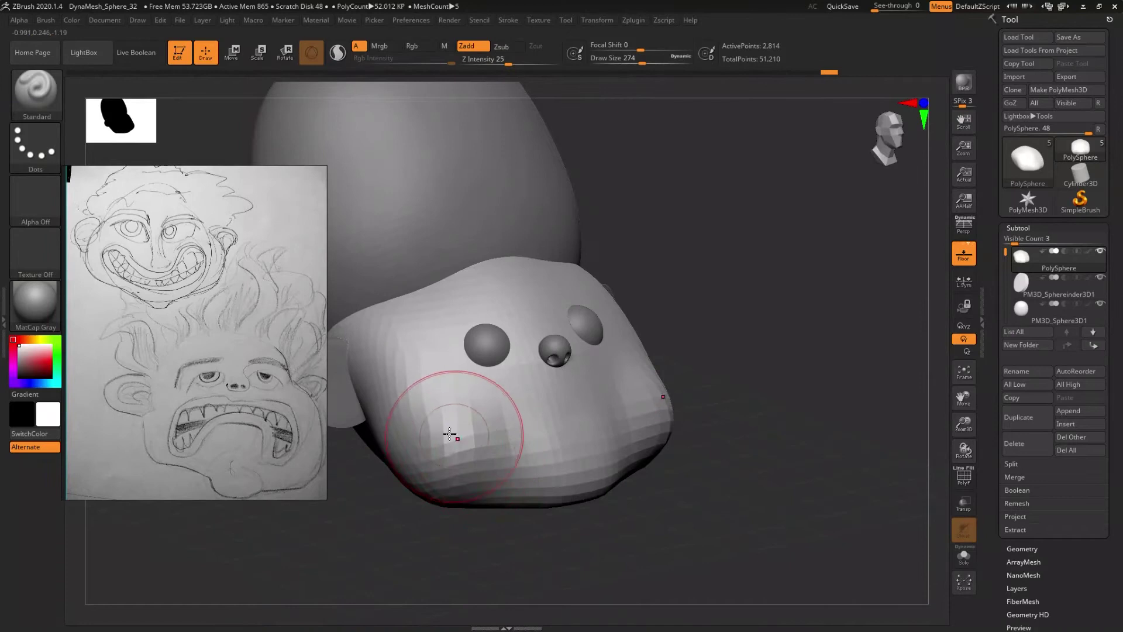
drag(1090, 575, 1032, 413)
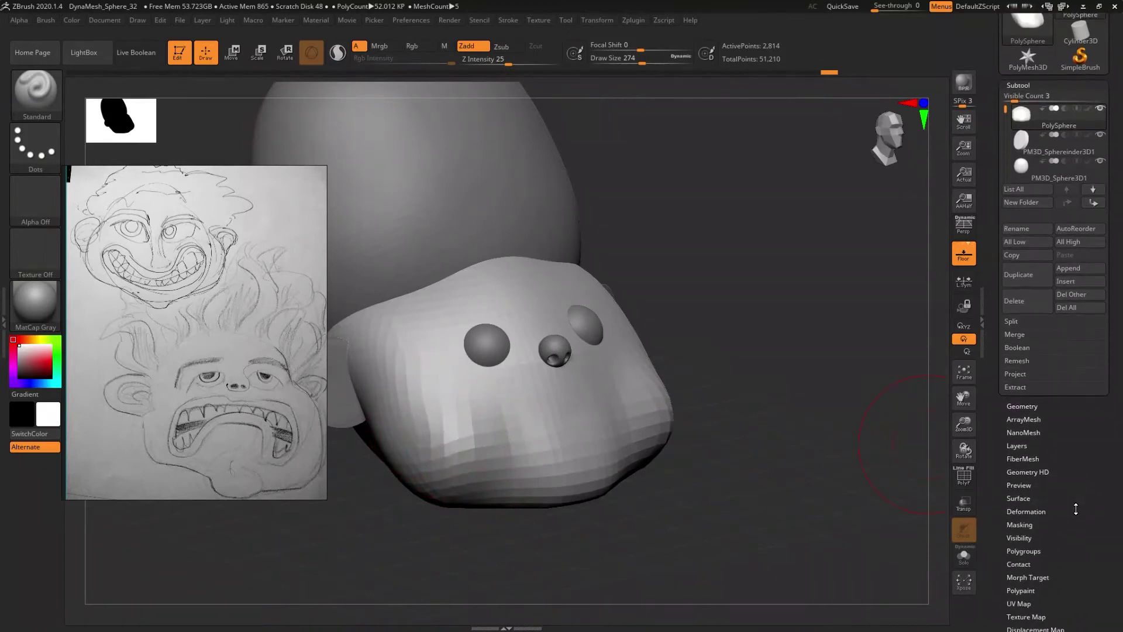
- DynaMesh the jaw block at resolution 64, giving a denser surface of about 17,201 points
click(1024, 405)
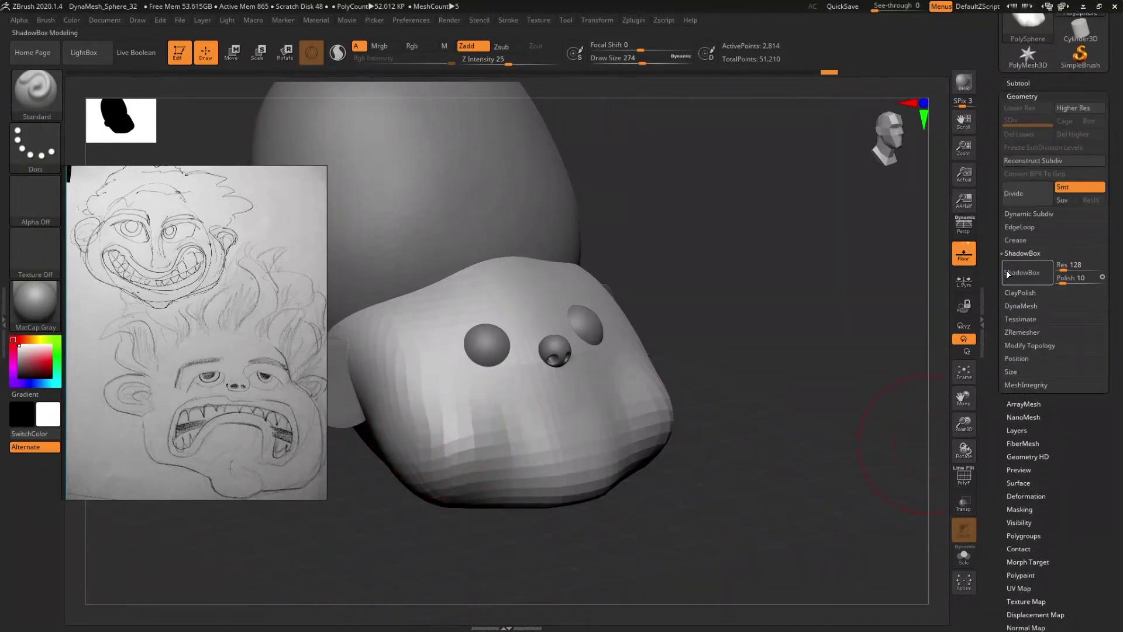
click(1024, 304)
click(1021, 319)
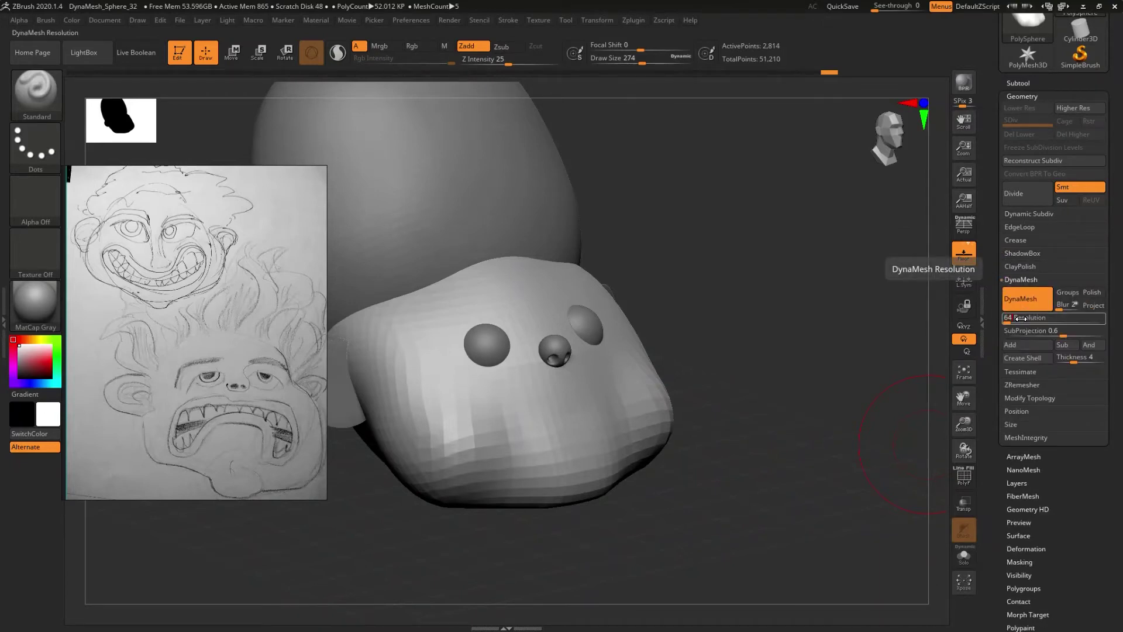
key(Return)
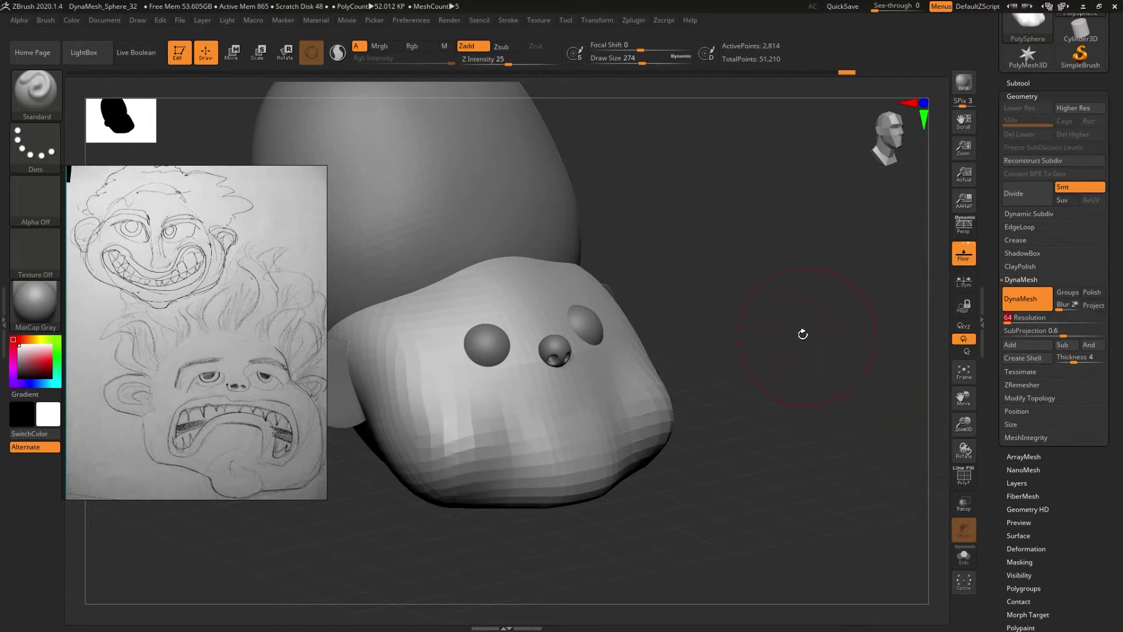
mouse_move(729, 311)
ctrl+mouse_down()
mouse_move(758, 338)
mouse_move(735, 369)
mouse_move(585, 439)
mouse_move(565, 482)
ctrl+mouse_up()
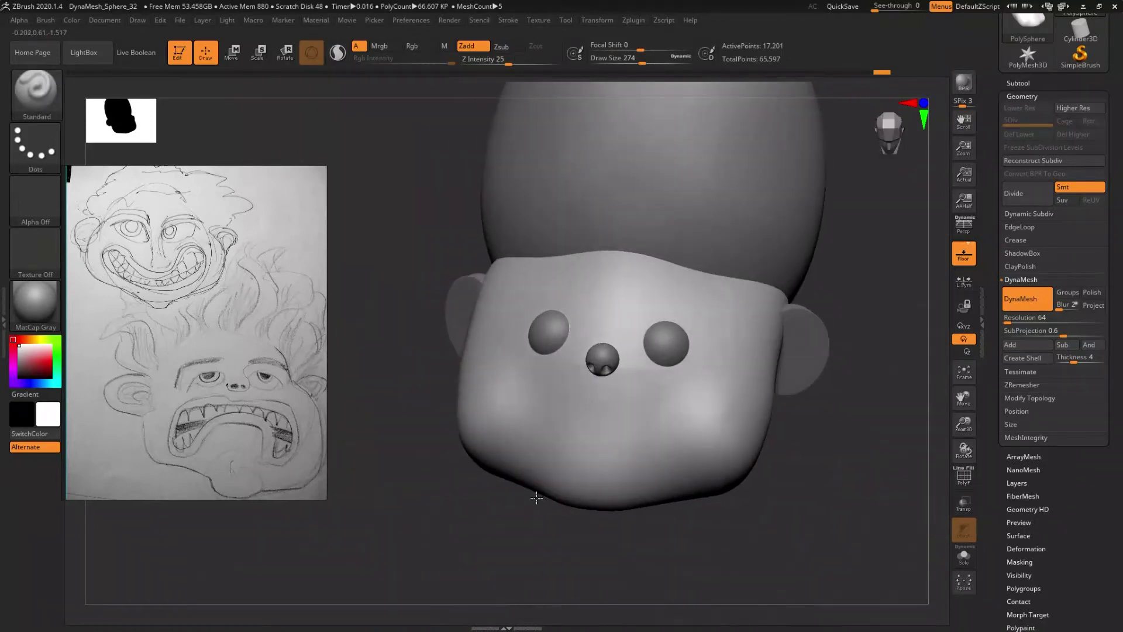
- Shrink the brush to size 212 and shape the jaw from below and above
mouse_move(565, 482)
right_down()
mouse_move(597, 447)
mouse_move(547, 466)
mouse_move(582, 463)
right_up()
key(s)
drag(622, 432, 609, 433)
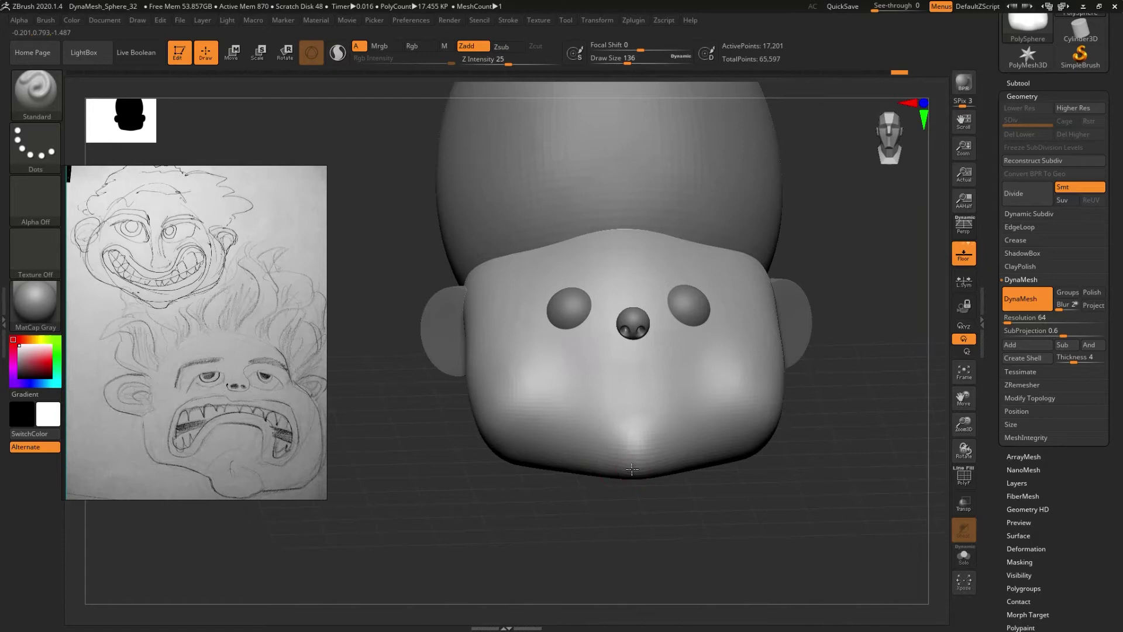
drag(625, 492, 625, 441)
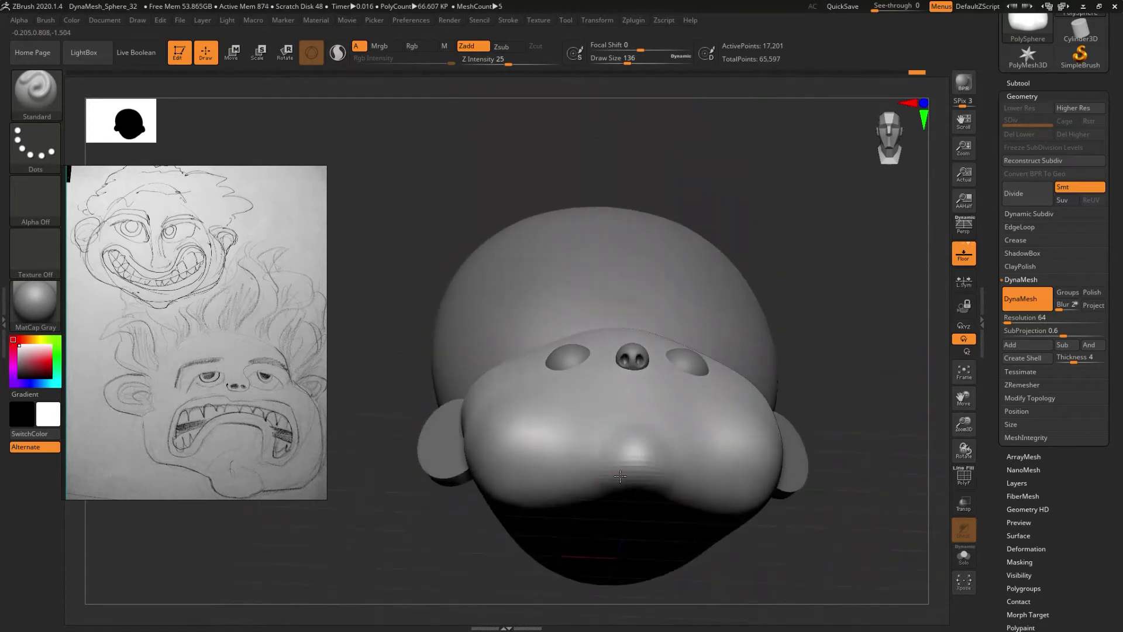
mouse_move(611, 464)
mouse_down()
mouse_move(617, 485)
mouse_move(557, 388)
mouse_up()
- Enlarge the brush to 251 and push out cheek and chin volumes from front and three-quarter views
key(s)
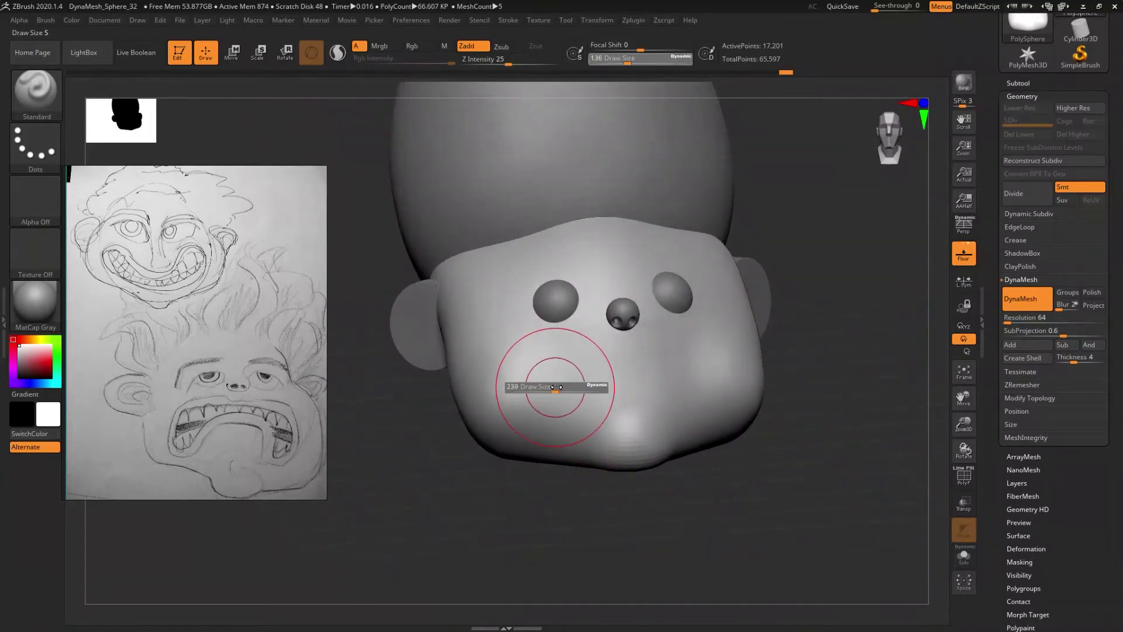
right_drag(491, 397, 501, 366)
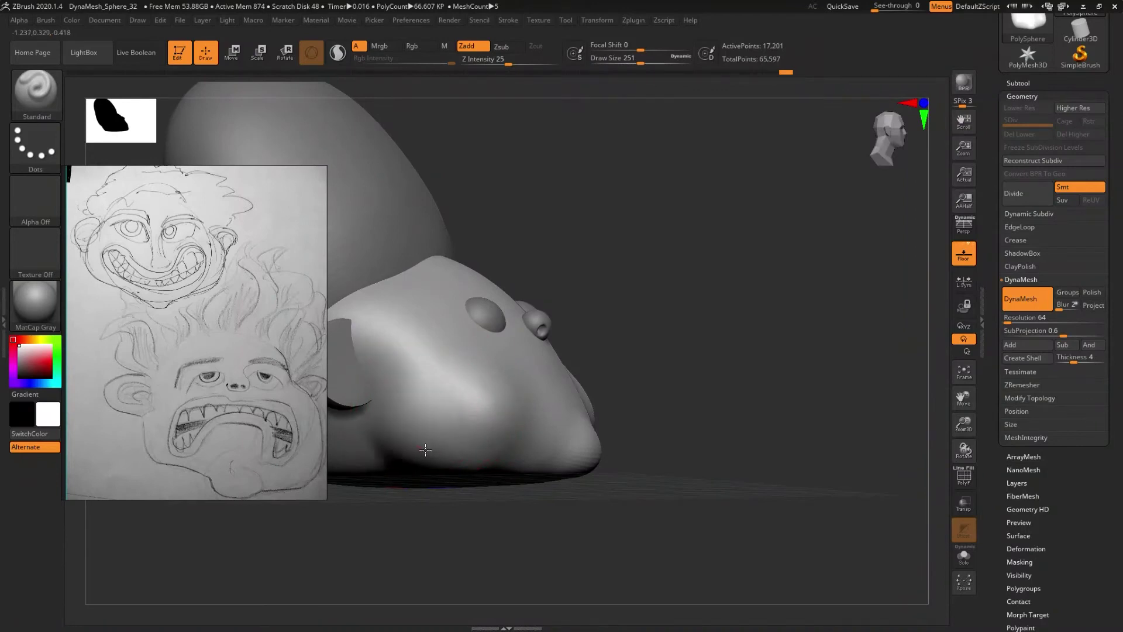
mouse_move(439, 451)
shift+right_down()
mouse_move(485, 485)
mouse_move(425, 401)
mouse_move(526, 480)
shift+right_up()
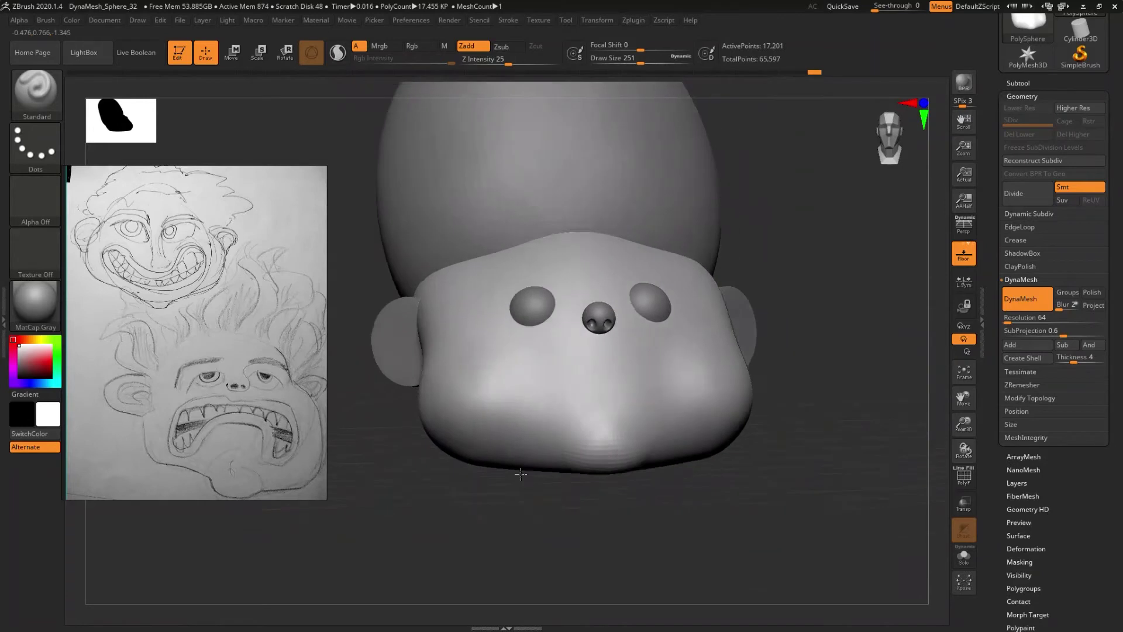
mouse_move(613, 426)
right_down()
mouse_move(648, 446)
mouse_move(581, 476)
mouse_move(609, 452)
mouse_move(607, 475)
mouse_move(617, 478)
mouse_move(601, 464)
right_up()
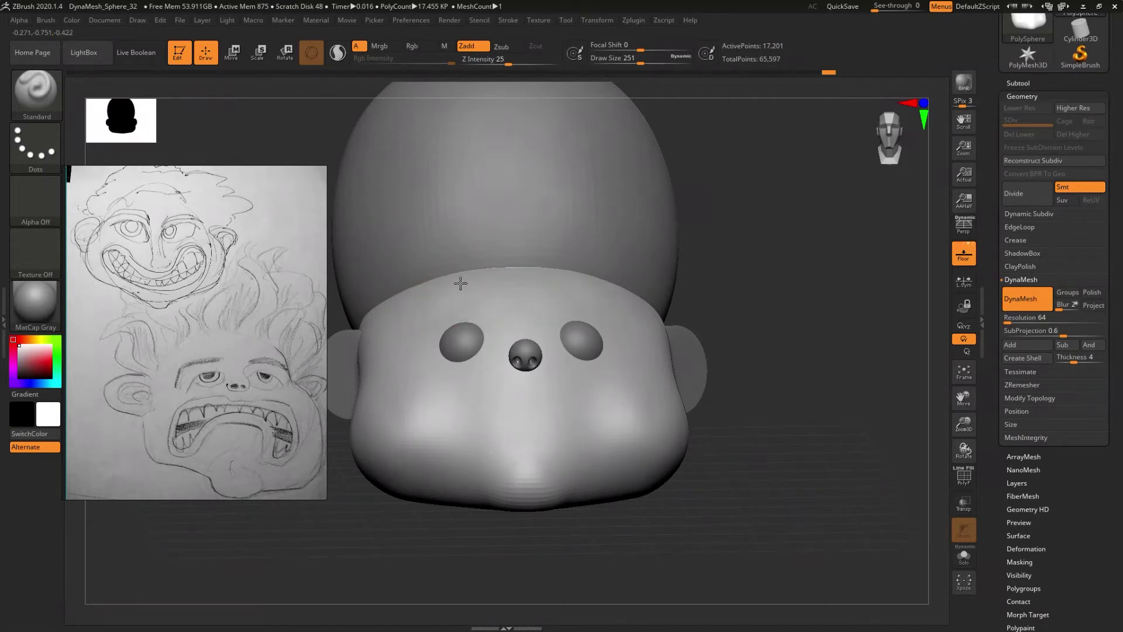
right_drag(506, 300, 528, 300)
- Smooth the front of the jaw, lower Z Intensity and shrink the brush to about 158
key(shift)
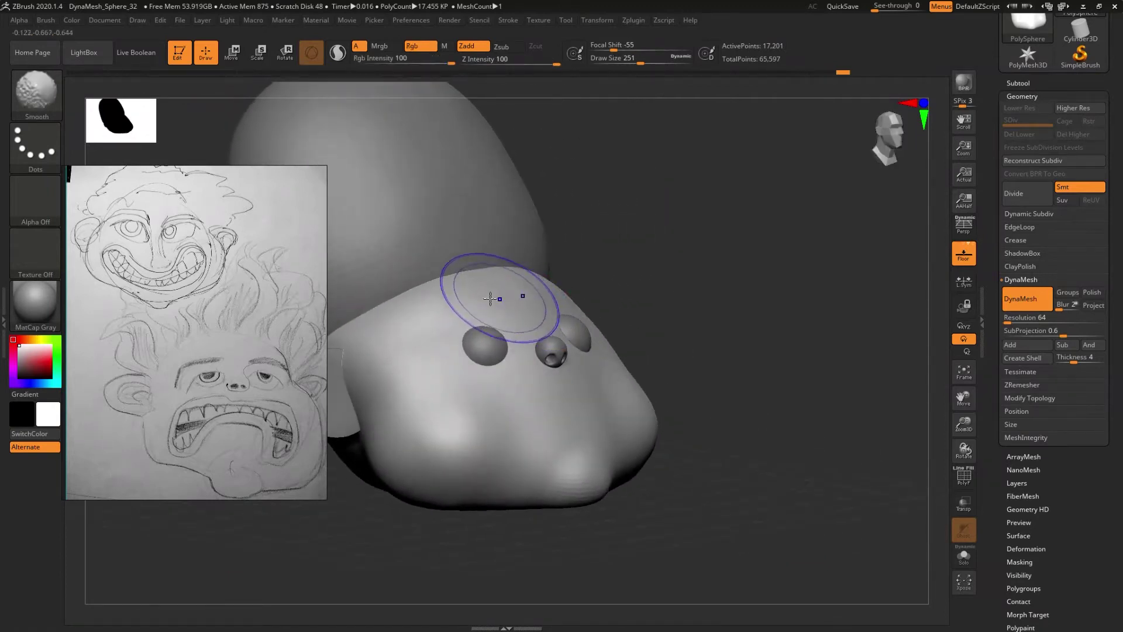
shift+right_drag(515, 338, 508, 359)
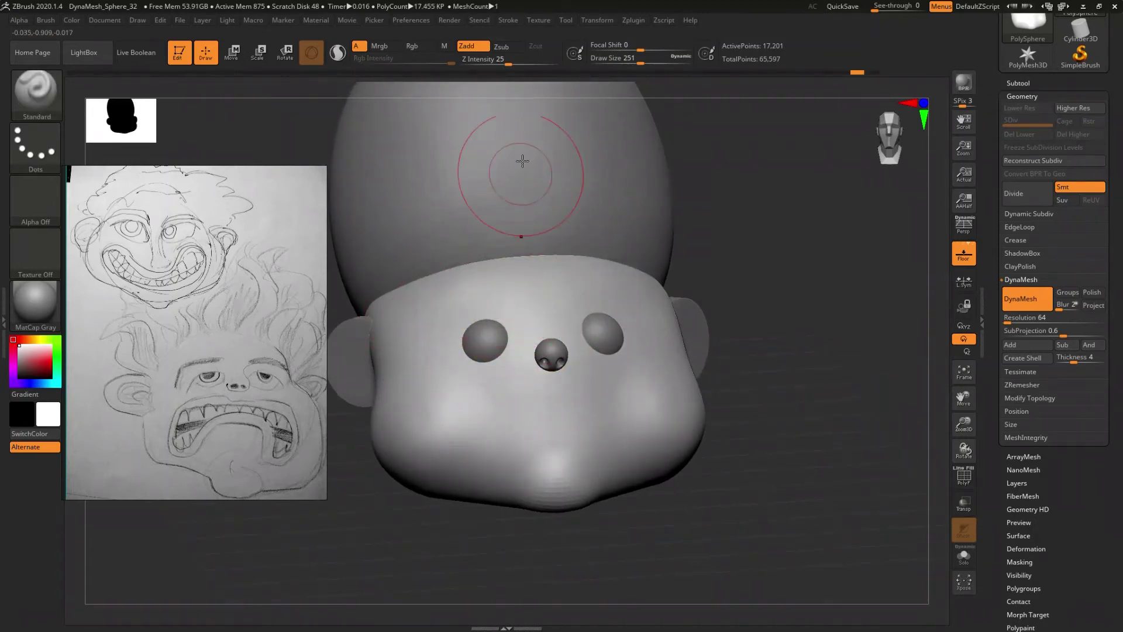
drag(522, 60, 502, 63)
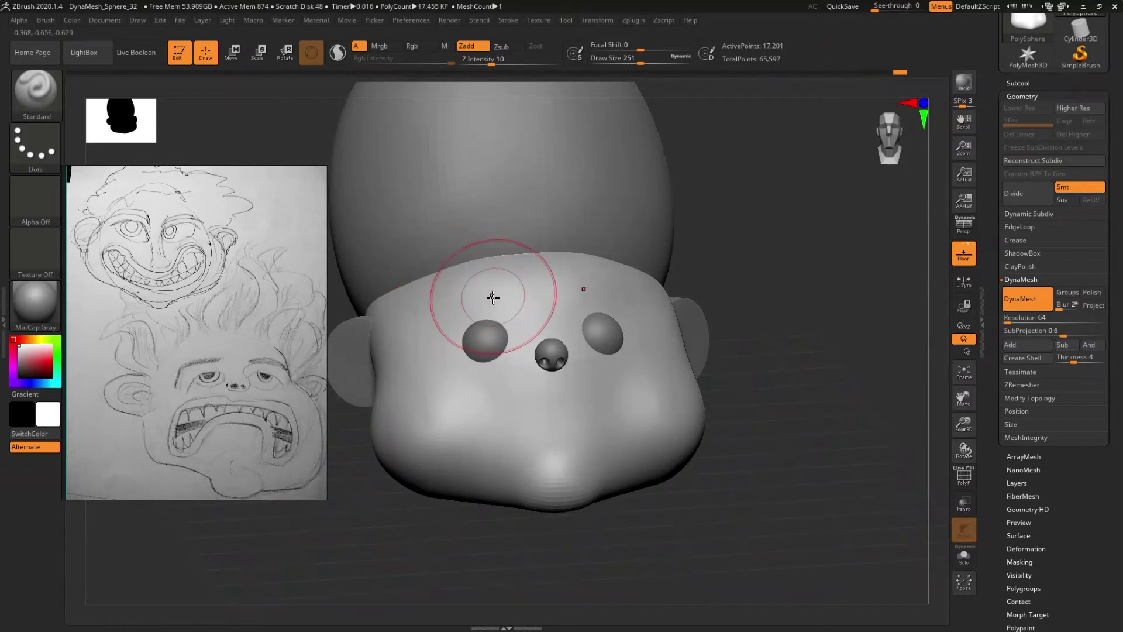
drag(493, 297, 480, 295)
key(s)
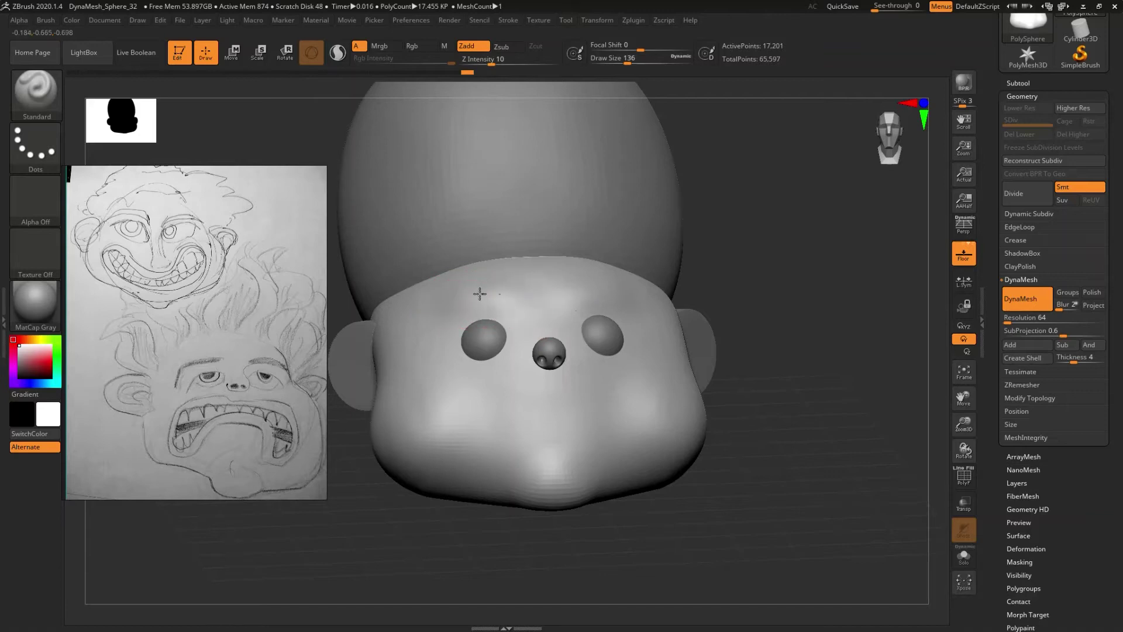
- Sculpt a brow ridge above the eyes, checking it from side and front views
drag(530, 315, 537, 348)
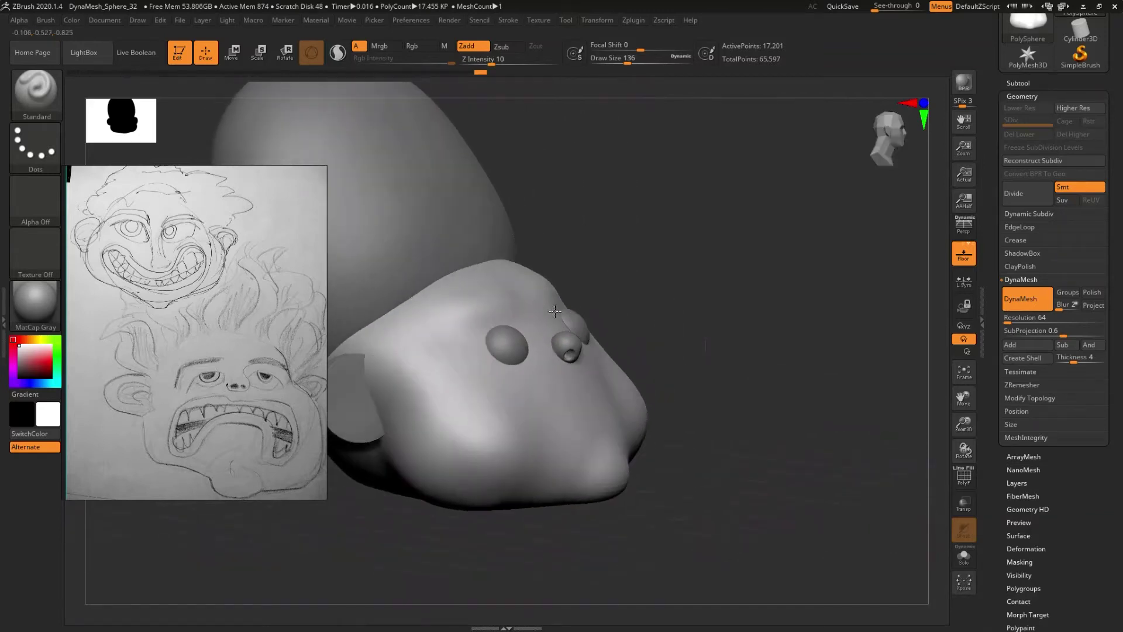
mouse_move(519, 326)
right_down()
mouse_move(510, 346)
mouse_move(523, 316)
right_up()
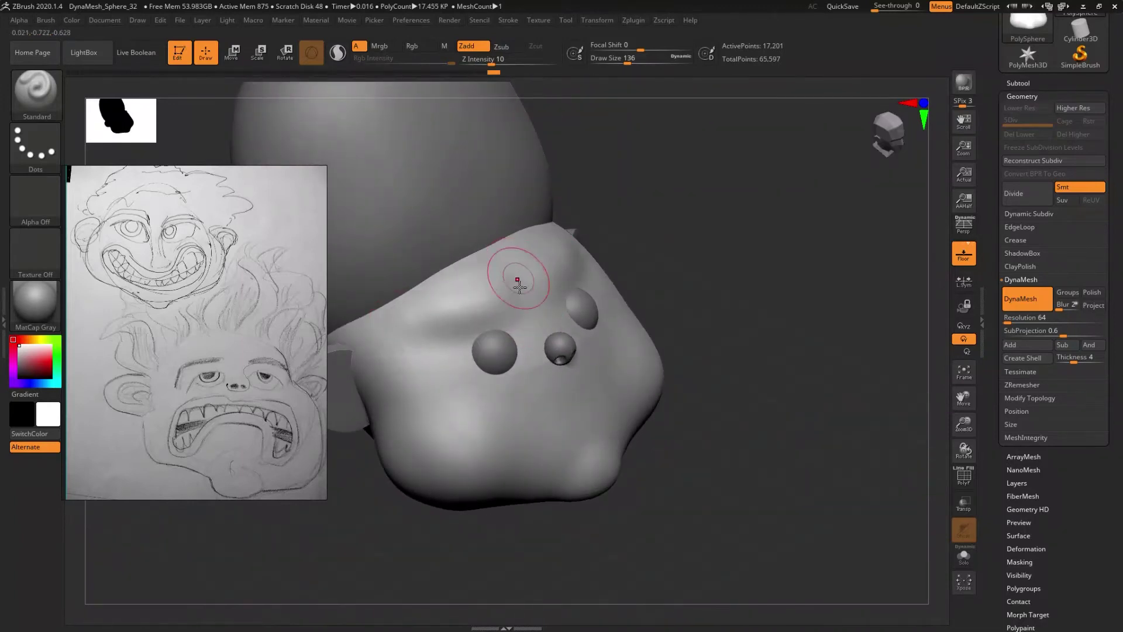
right_drag(515, 270, 533, 343)
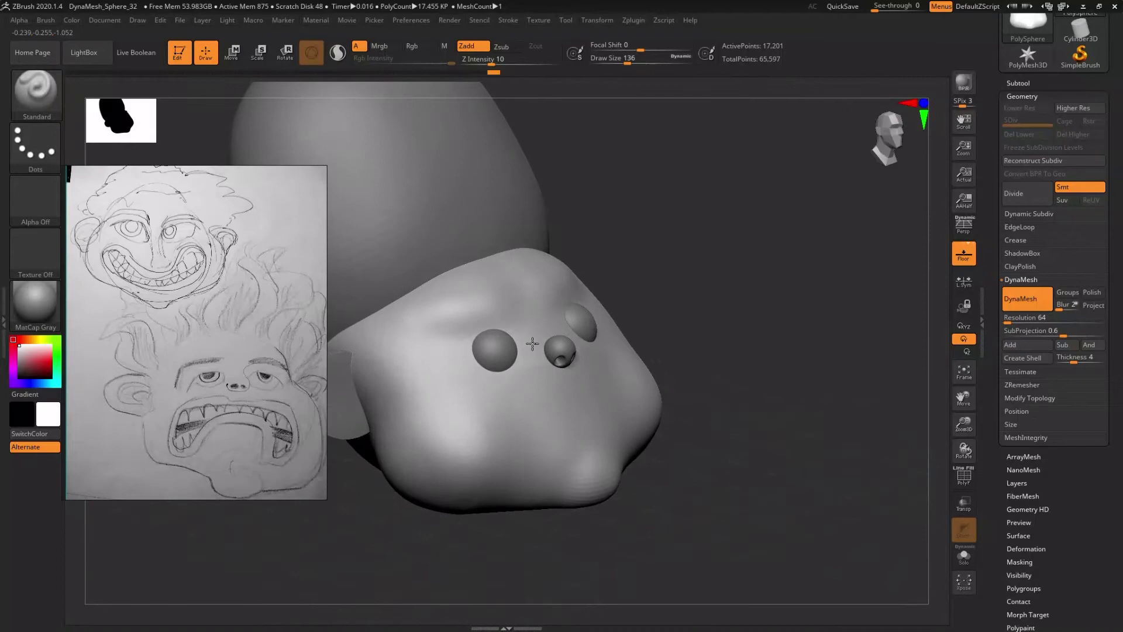
right_drag(530, 348, 537, 320)
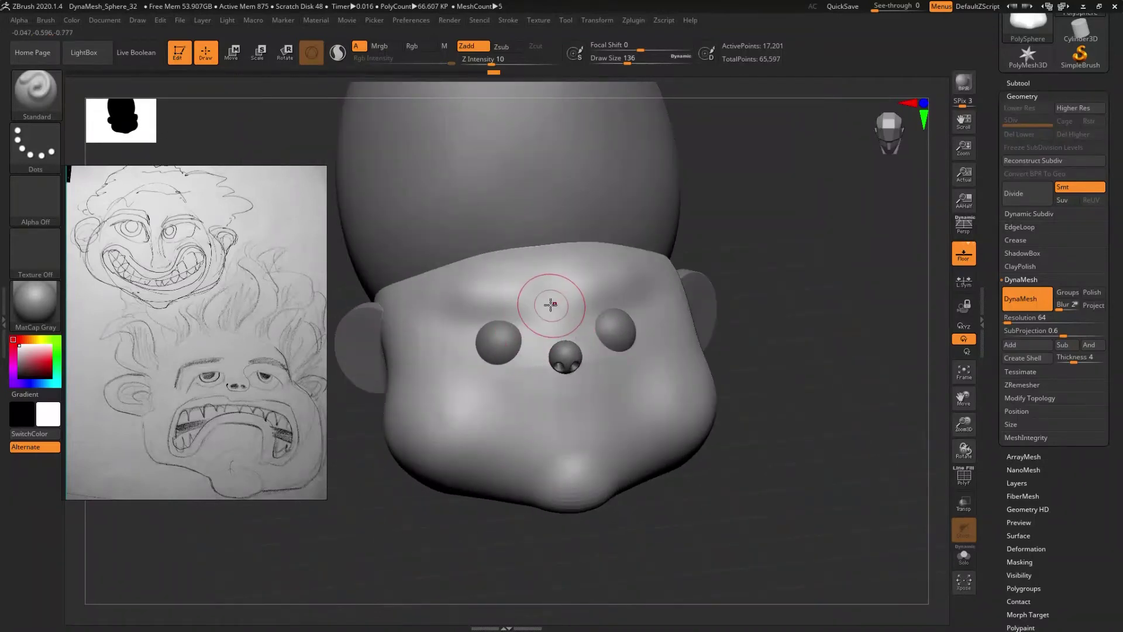
mouse_move(570, 381)
right_down()
mouse_move(615, 376)
mouse_move(584, 384)
mouse_move(560, 370)
mouse_move(572, 389)
mouse_move(576, 330)
right_up()
- Smooth the surrounding jaw surface and enlarge the brush to size 207
key(shift)
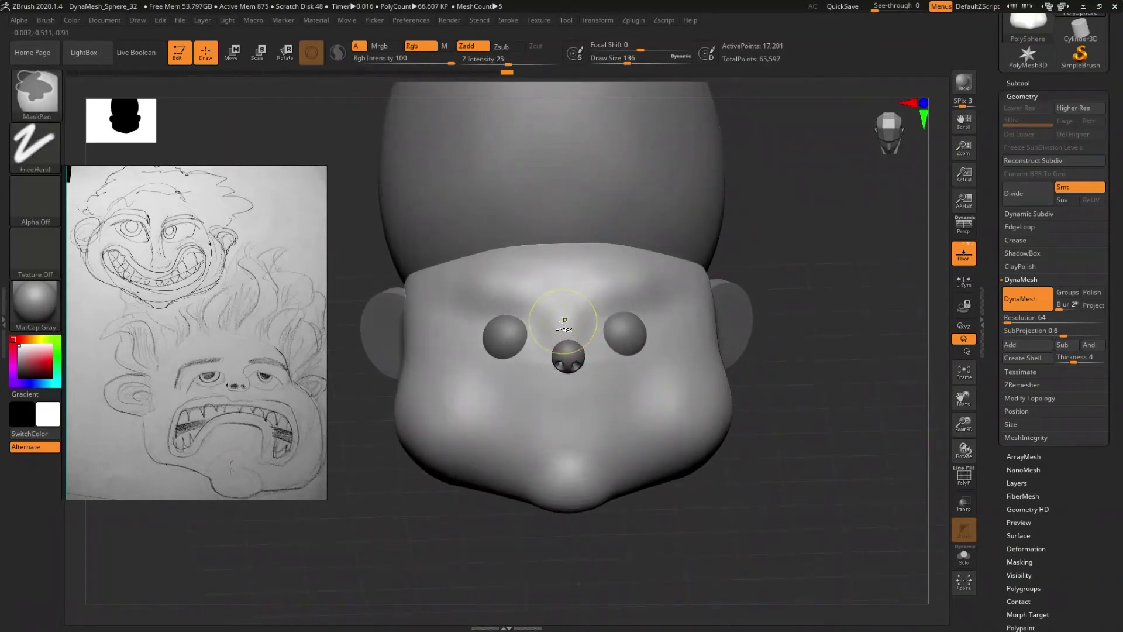
mouse_move(578, 333)
right_down()
mouse_move(576, 359)
mouse_move(600, 351)
right_up()
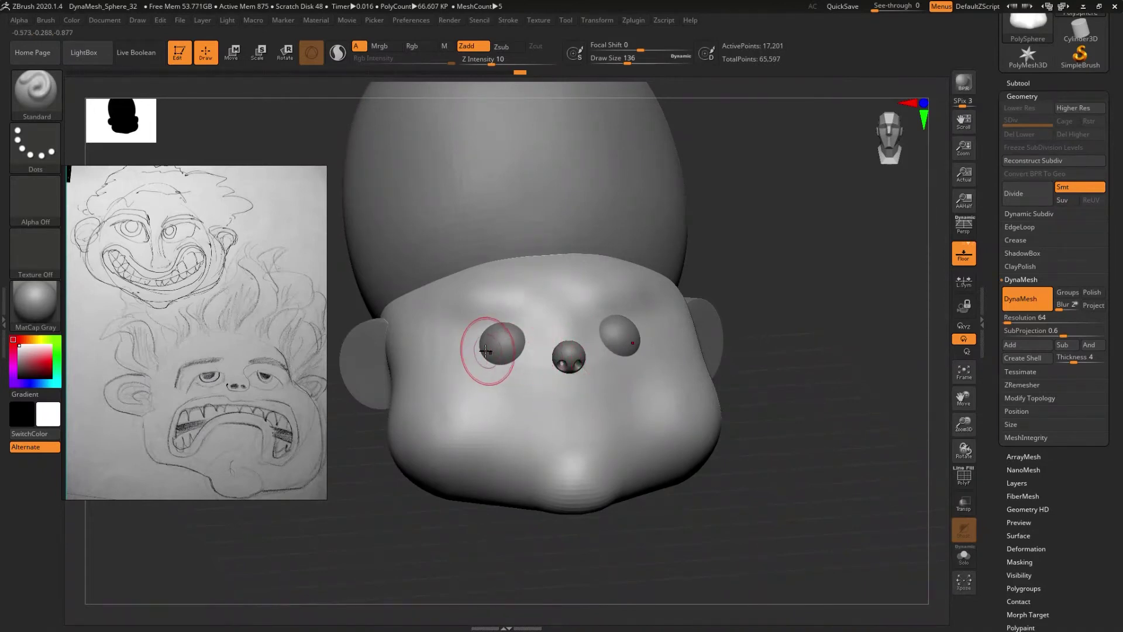
key(s)
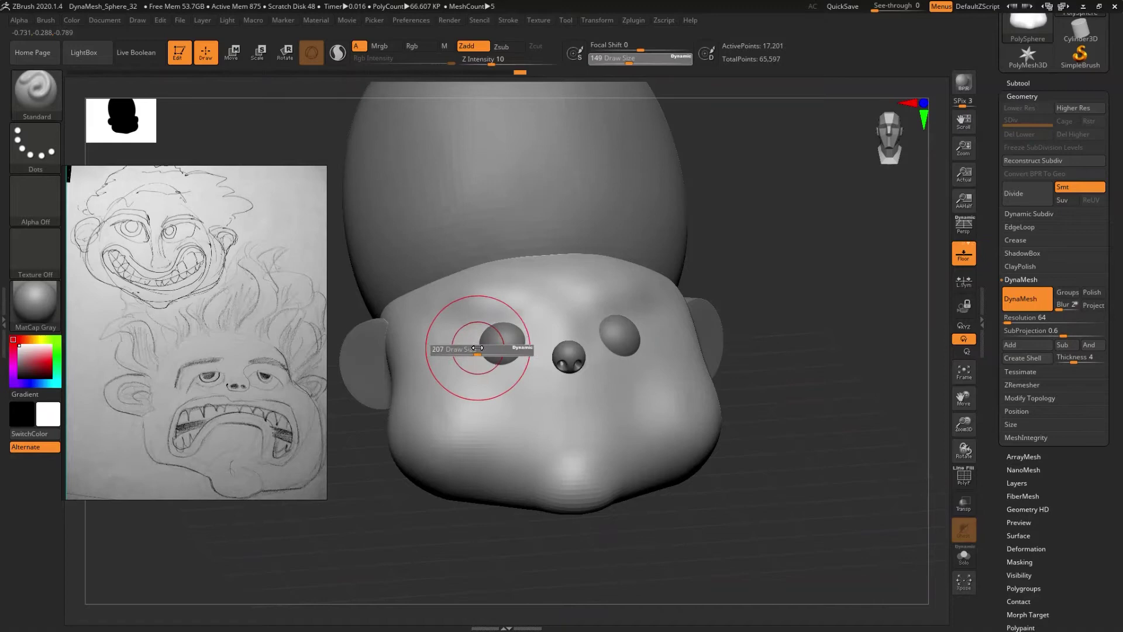
drag(476, 351, 495, 351)
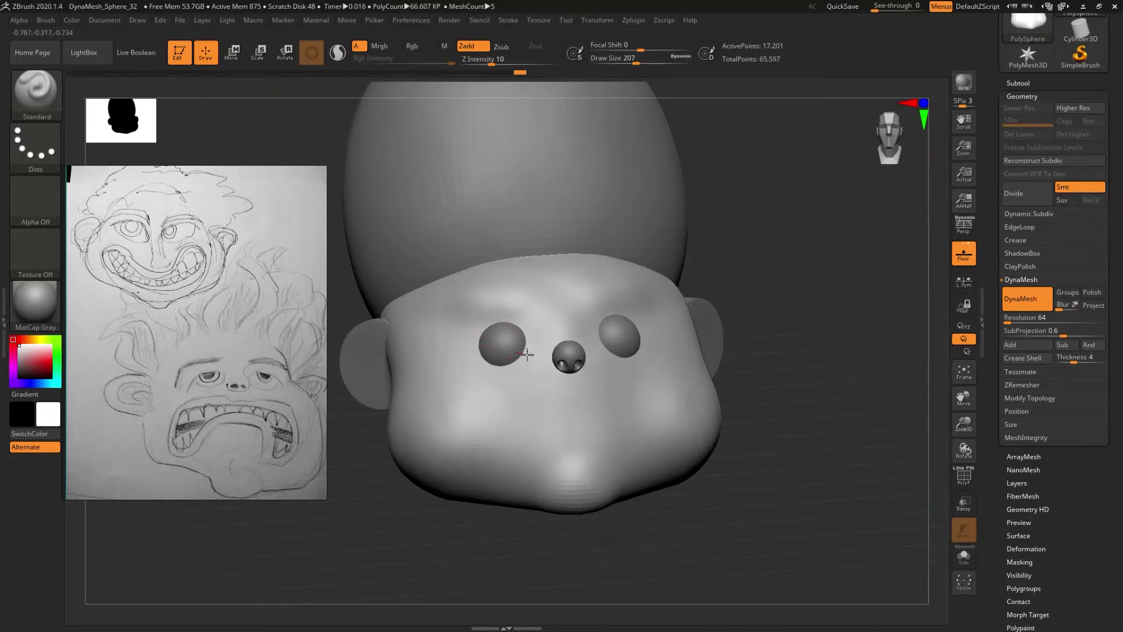
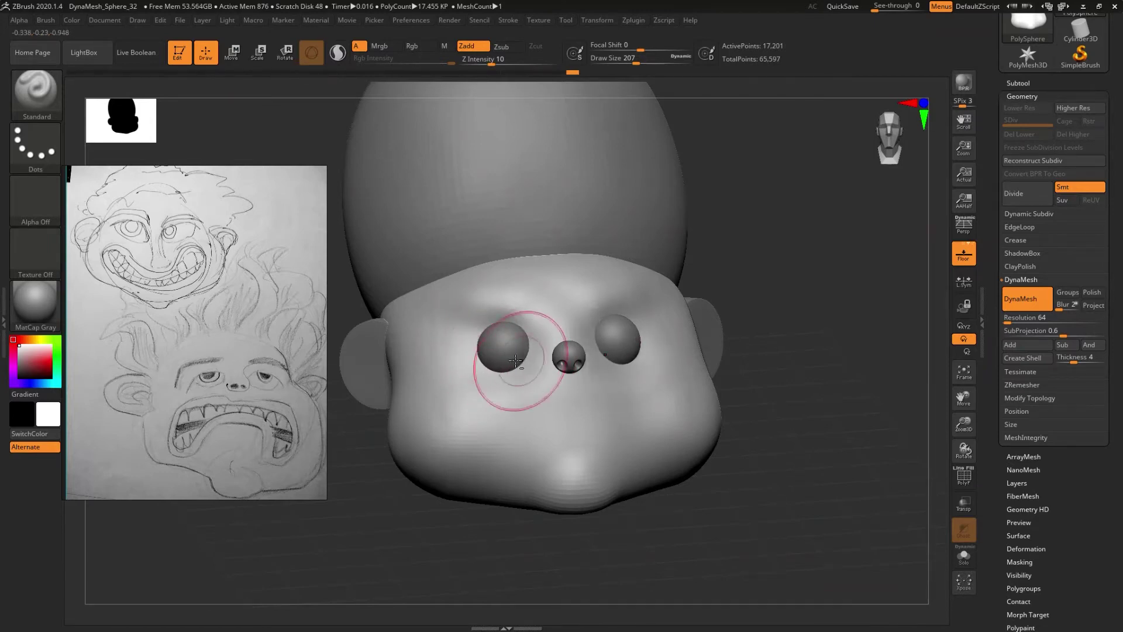
- Build up eyelid rims around both eyes with ClayBuildup at size 128, then smooth them
right_drag(532, 394, 515, 371)
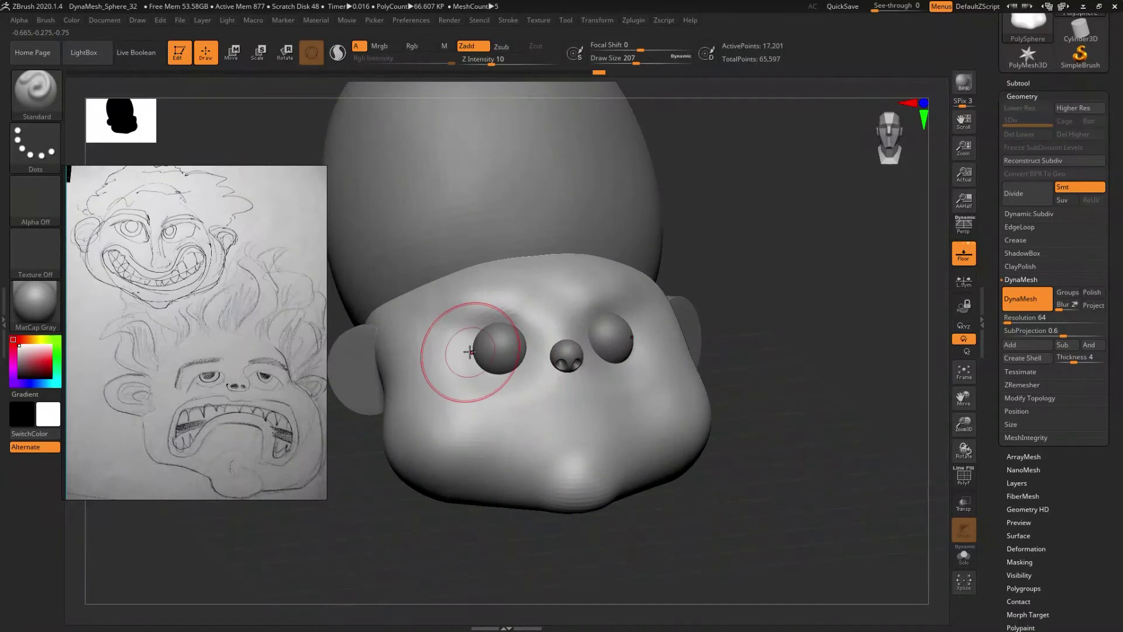
key(b)
key(c)
key(b)
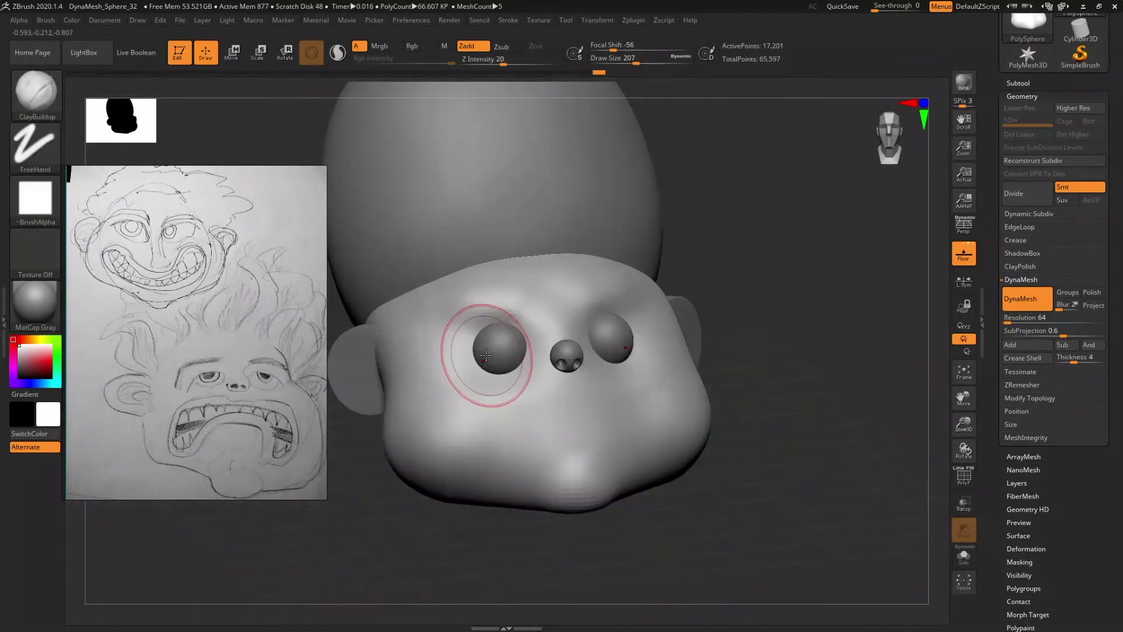
mouse_move(487, 345)
mouse_down()
mouse_move(469, 349)
mouse_move(483, 345)
mouse_up()
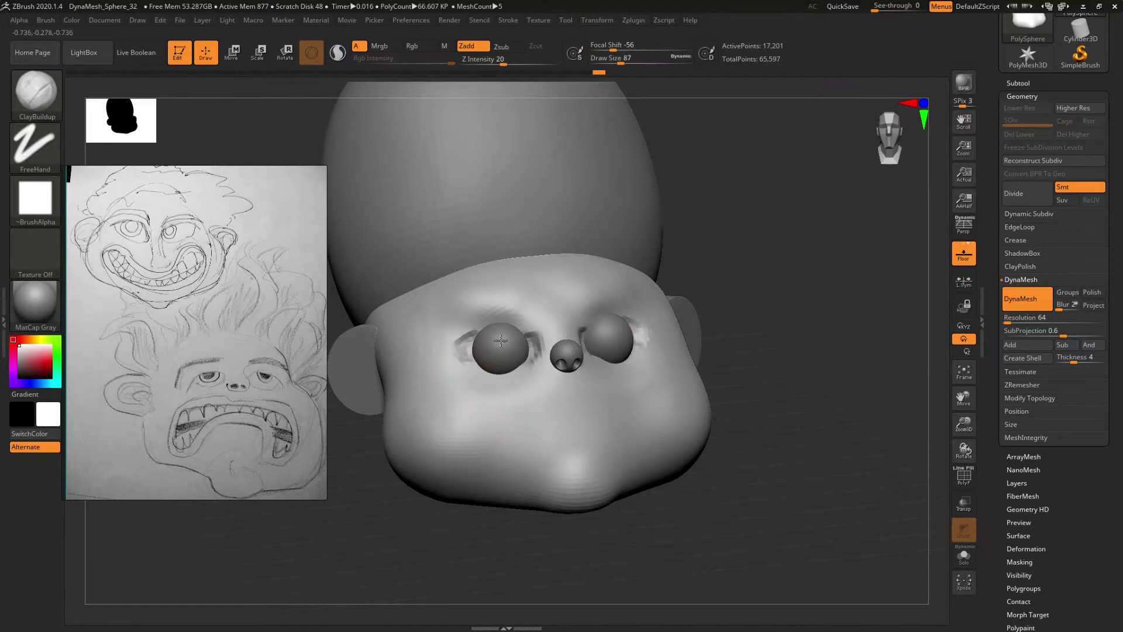
drag(471, 356, 494, 366)
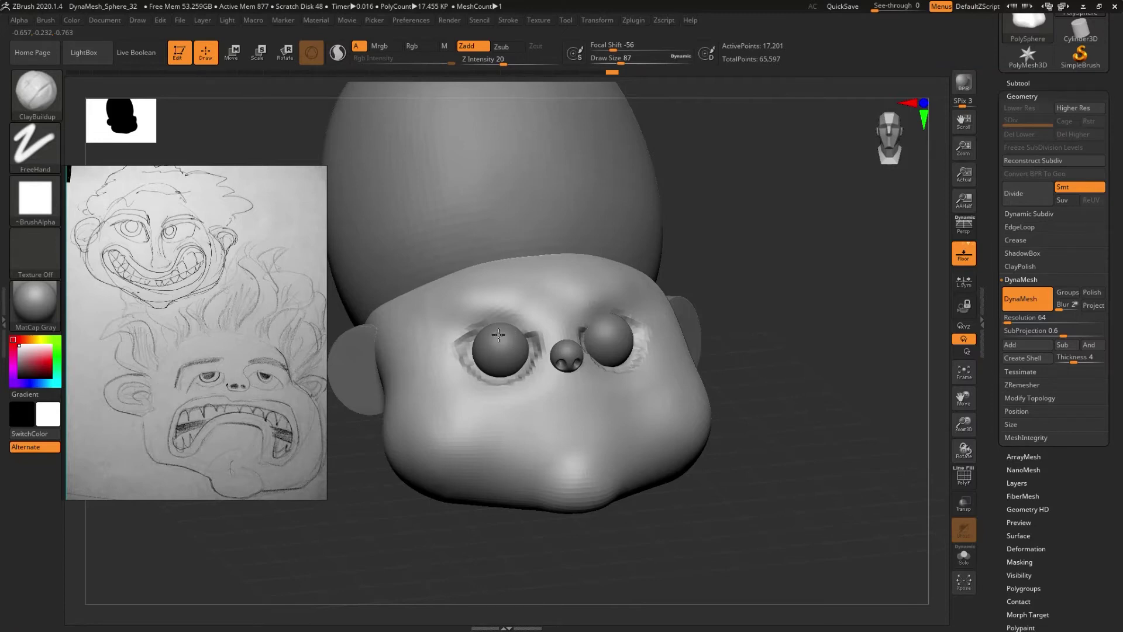
mouse_move(474, 333)
shift+mouse_down()
mouse_move(496, 324)
mouse_move(478, 350)
mouse_move(514, 374)
shift+mouse_up()
mouse_move(514, 381)
right_down()
mouse_move(540, 369)
mouse_move(510, 381)
right_up()
- Shift the eyeball subtool slightly left and down, then reselect the head subtool
alt+click(485, 353)
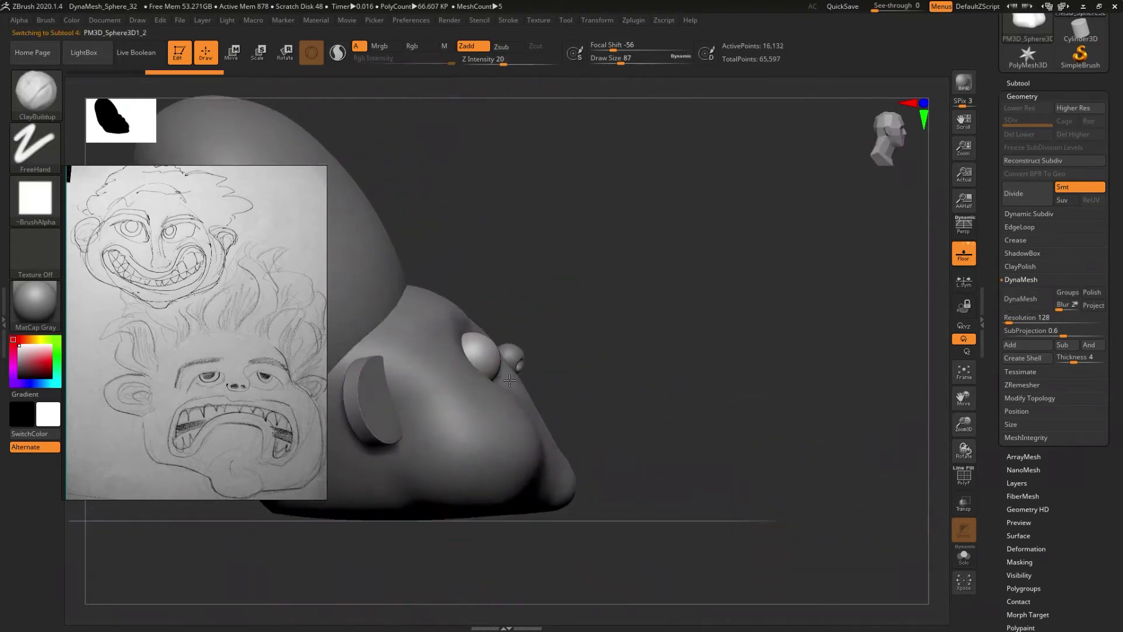
key(w)
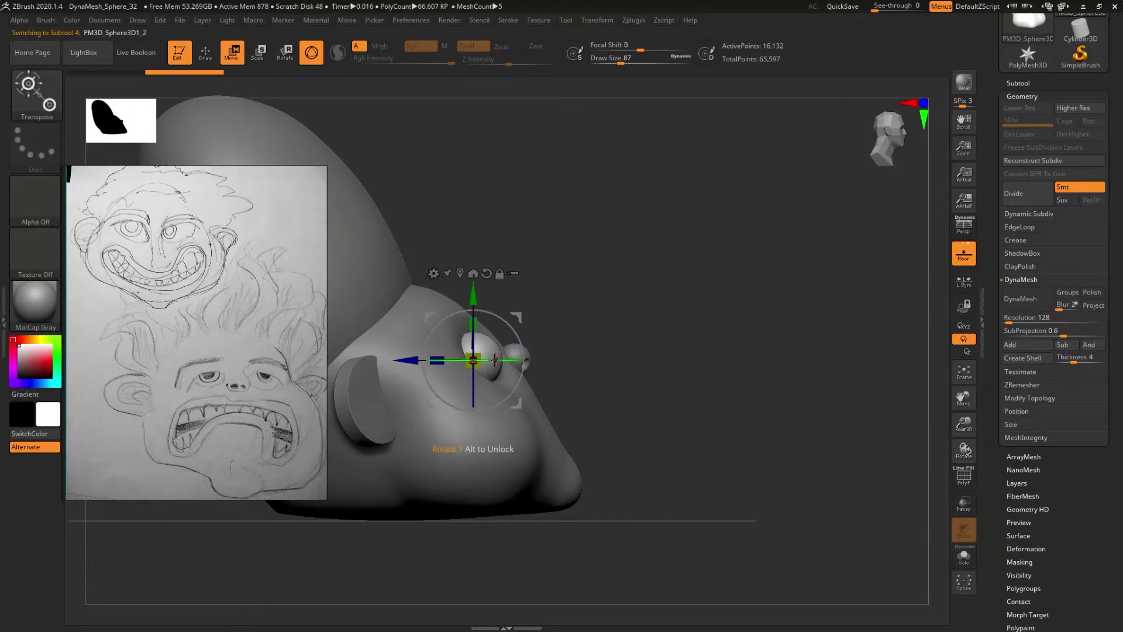
drag(518, 317, 511, 322)
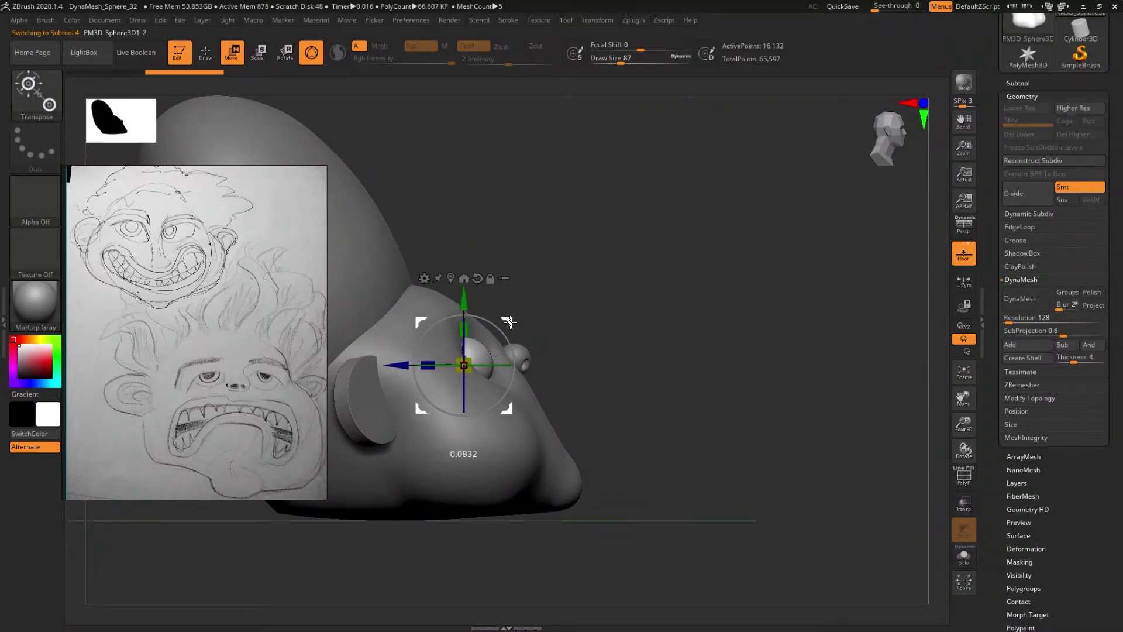
mouse_move(509, 322)
mouse_down()
mouse_move(526, 393)
mouse_move(523, 380)
mouse_up()
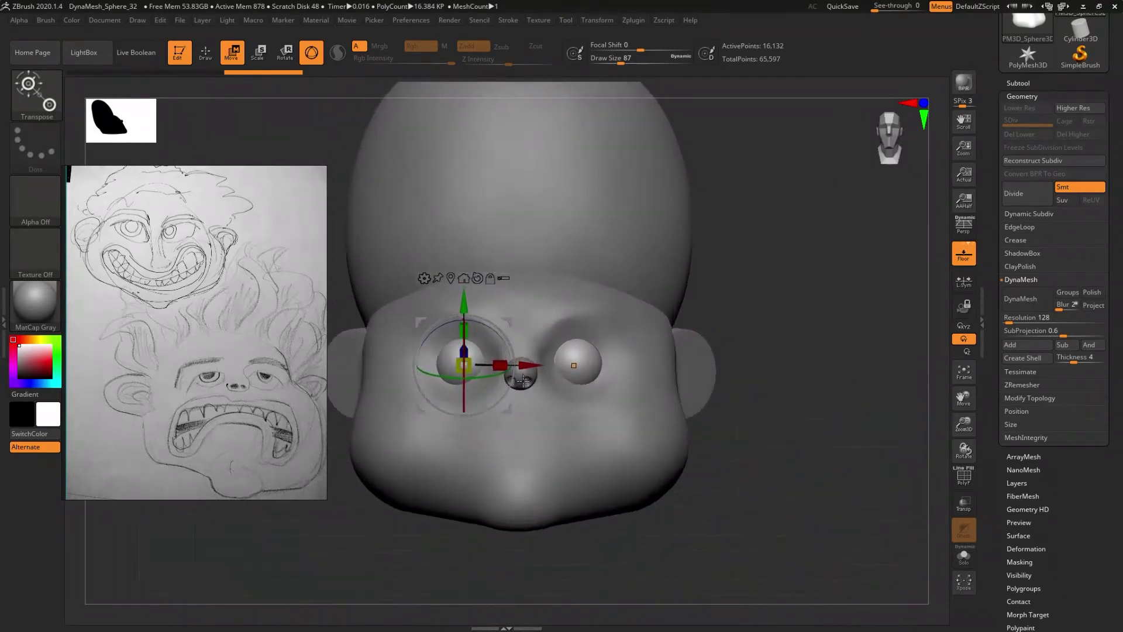
mouse_move(539, 388)
mouse_down()
mouse_move(569, 427)
mouse_move(602, 406)
mouse_move(552, 427)
mouse_move(553, 445)
mouse_up()
alt+click(596, 410)
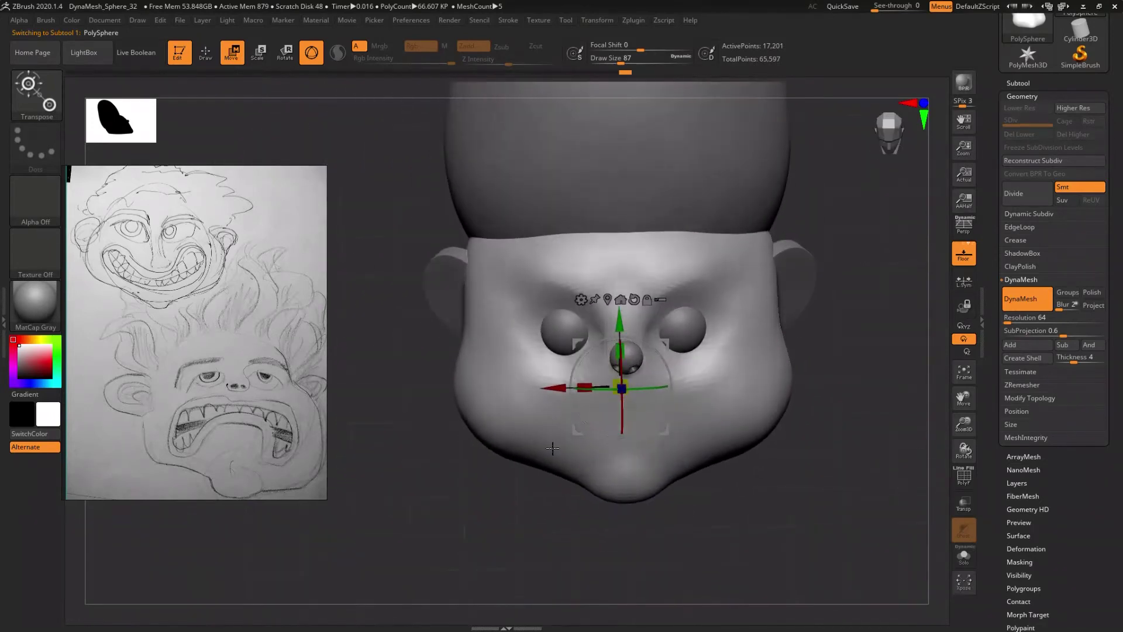
- Switch to the Move brush and enlarge it to size 177
key(b)
key(m)
key(v)
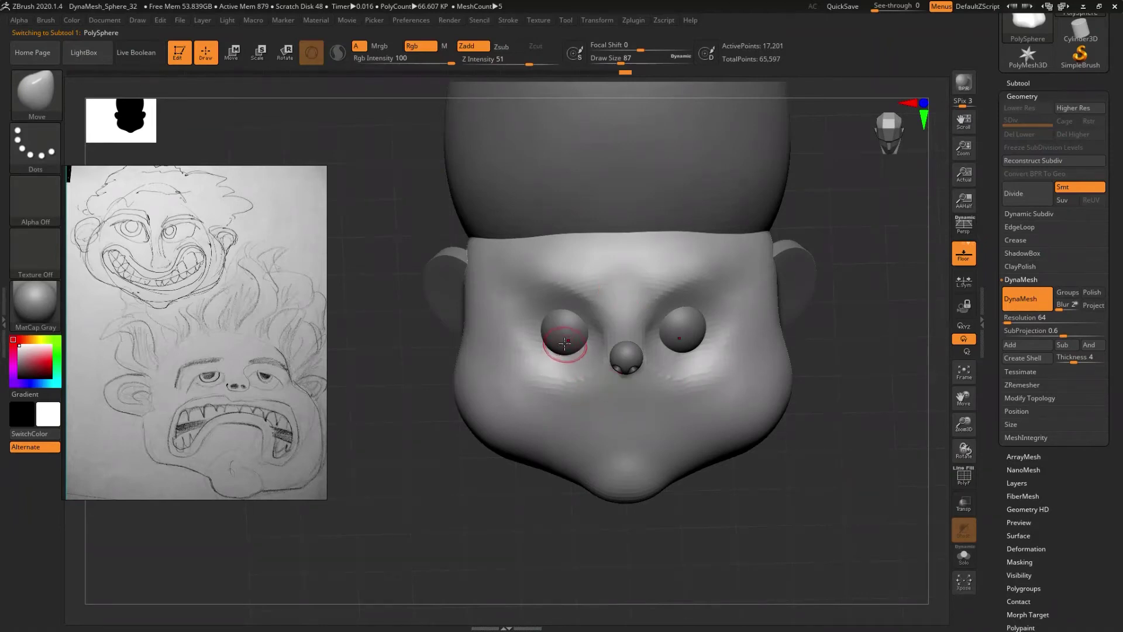
key(s)
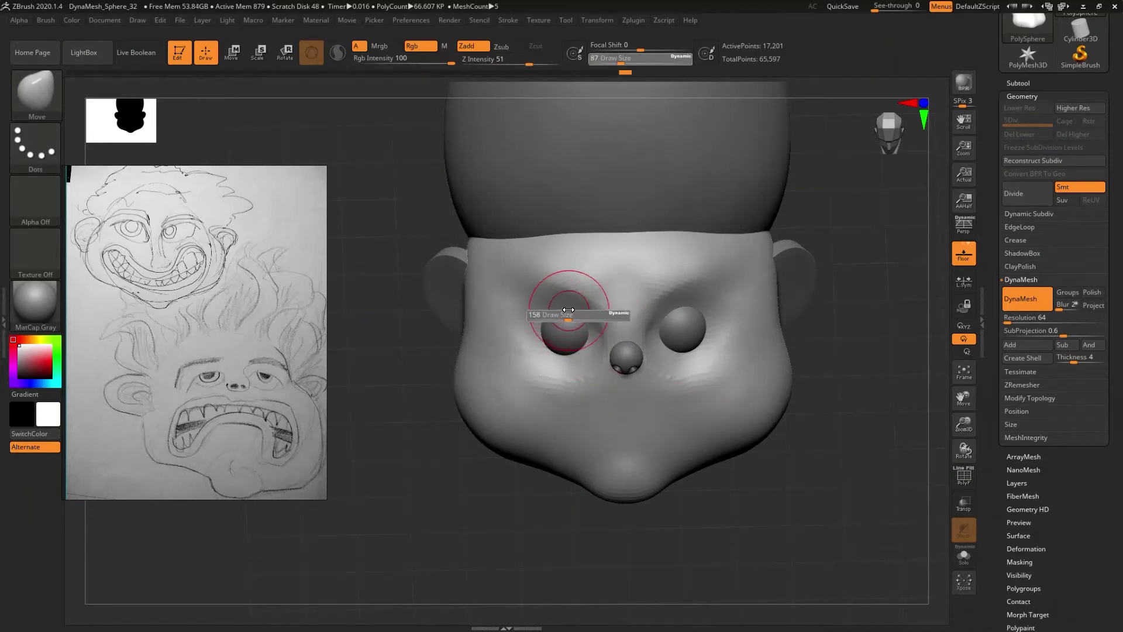
drag(546, 371, 546, 296)
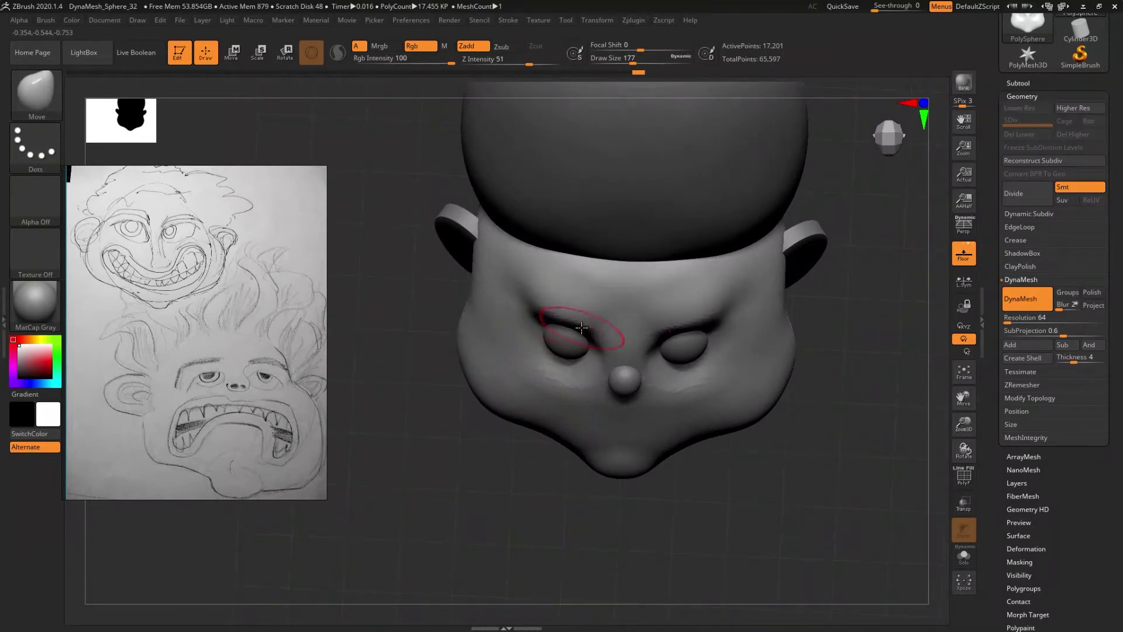
- Pull the brows down over both eyes and smooth the reshaped area
drag(582, 328, 578, 334)
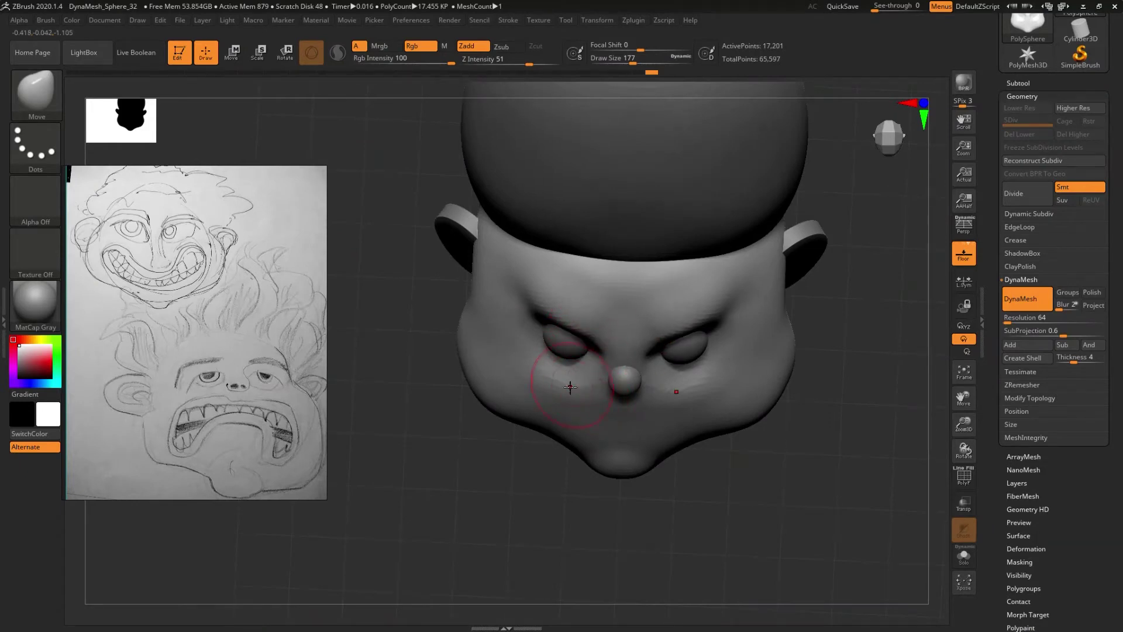
drag(849, 351, 849, 410)
shift+drag(595, 313, 583, 326)
mouse_move(582, 326)
right_down()
mouse_move(576, 338)
mouse_move(574, 324)
right_up()
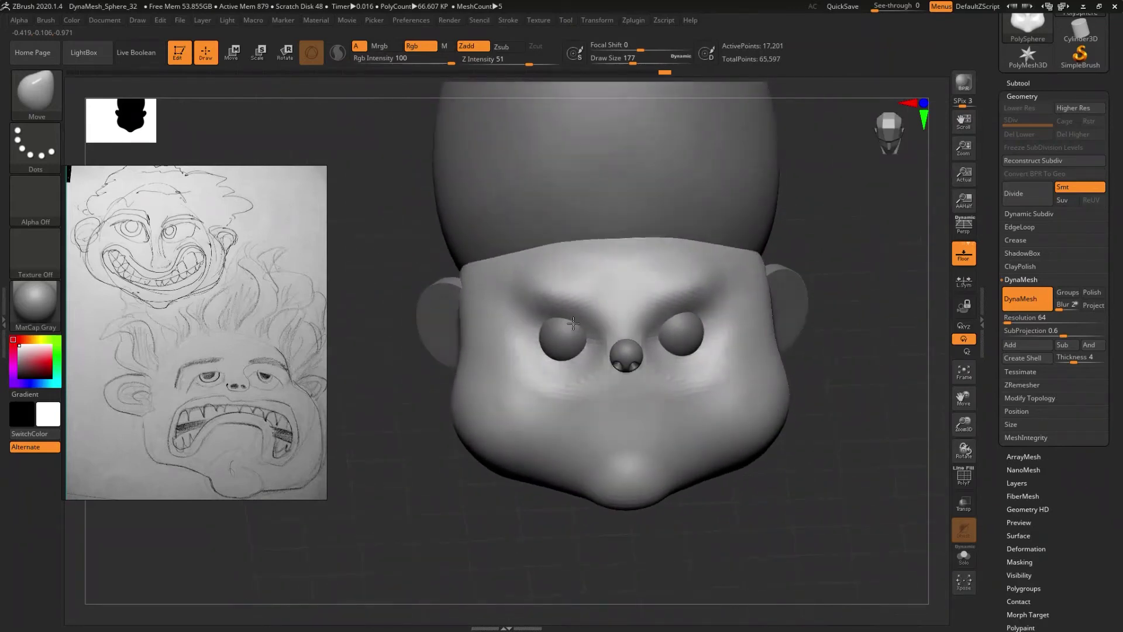
mouse_move(574, 319)
right_down()
mouse_move(599, 314)
mouse_move(579, 300)
right_up()
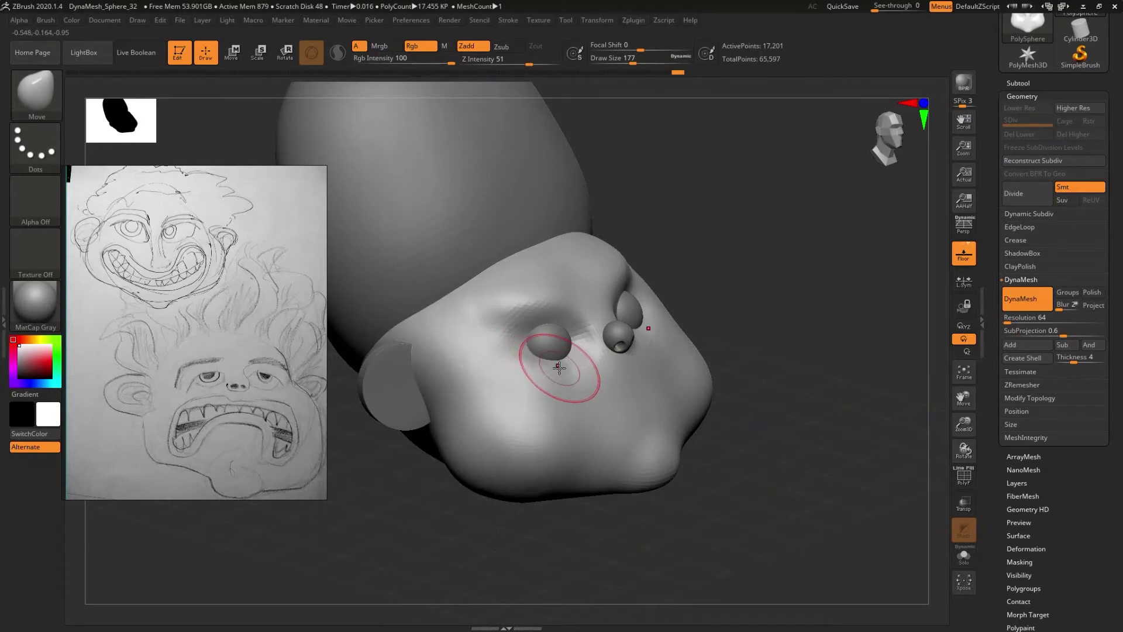
right_drag(561, 363, 556, 376)
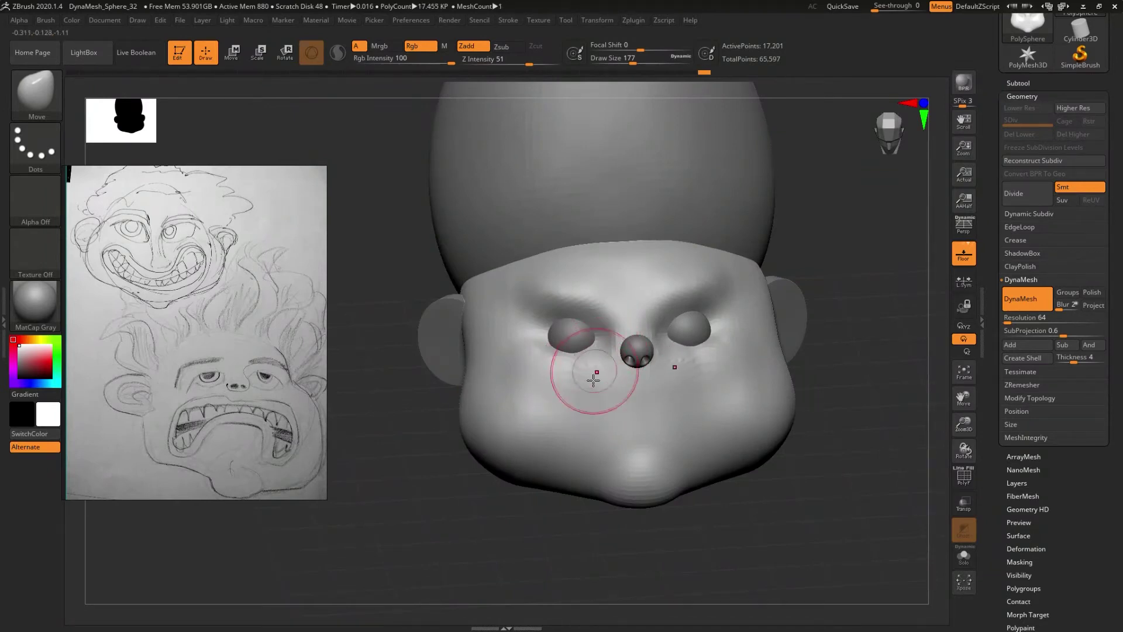
right_drag(595, 369, 931, 496)
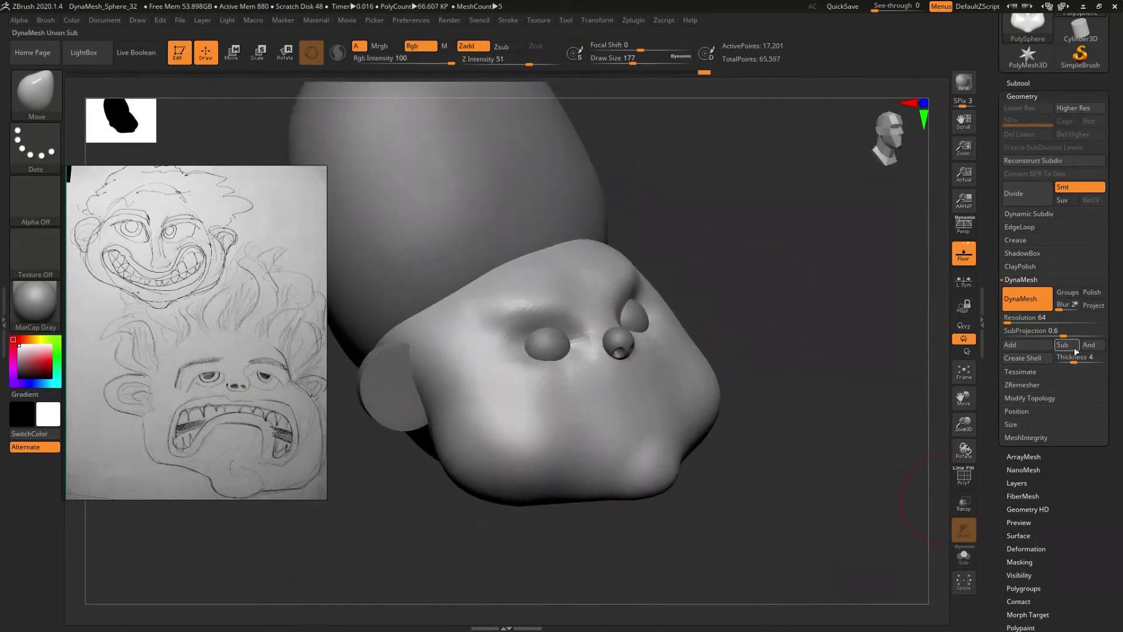
- Remesh the head with DynaMesh at resolution 128
click(1038, 324)
text(128)
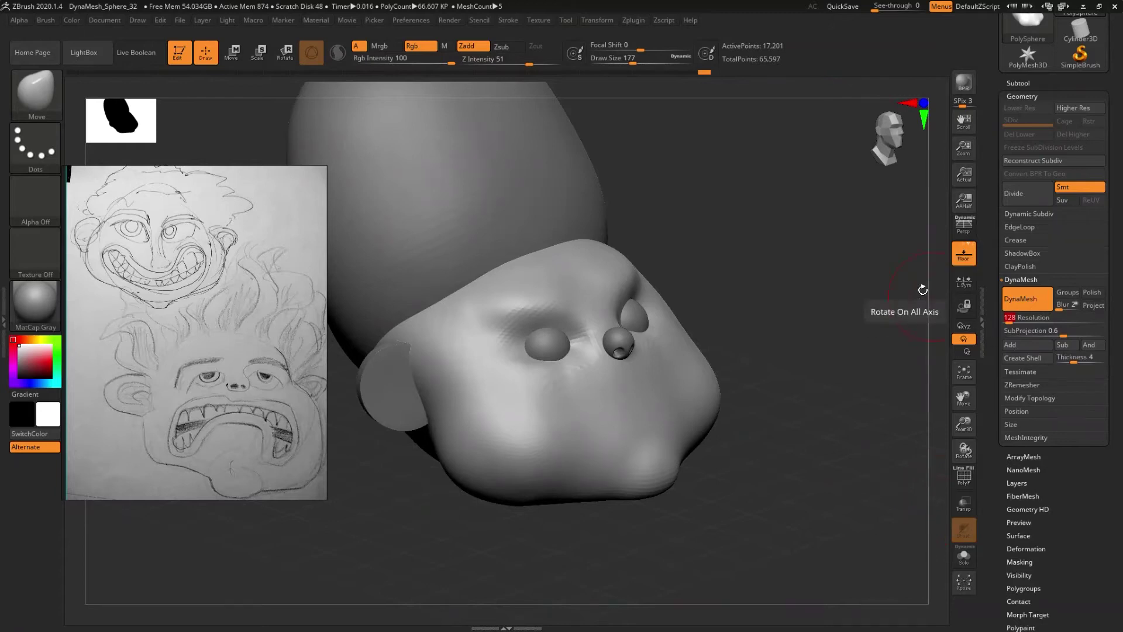
mouse_move(860, 300)
ctrl+mouse_down()
mouse_move(799, 342)
mouse_move(628, 367)
mouse_move(451, 326)
ctrl+mouse_up()
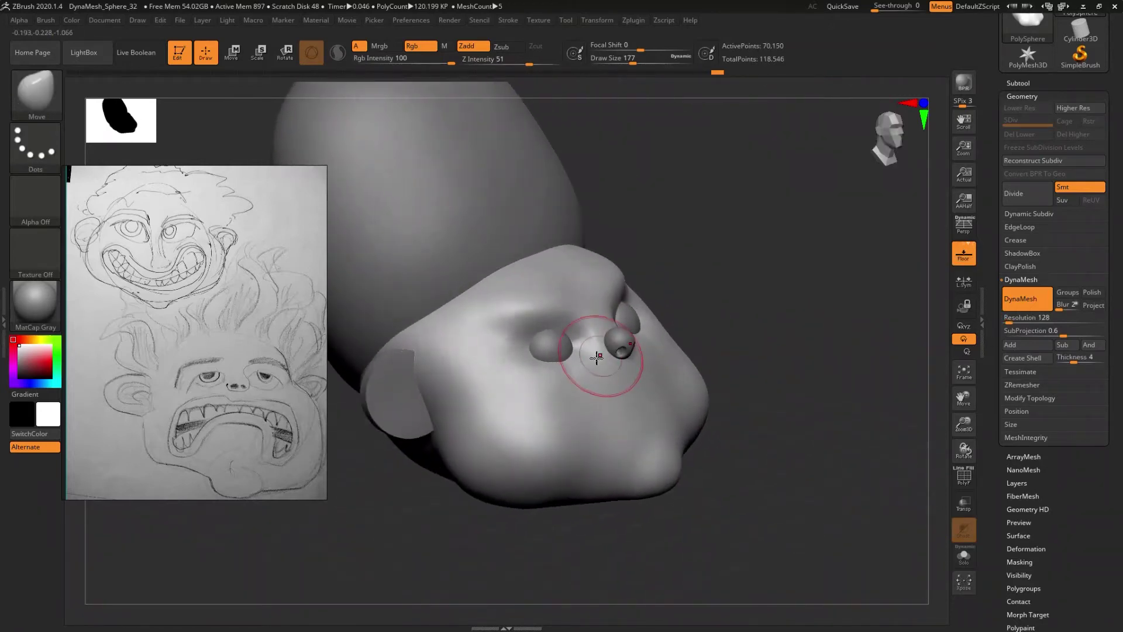
key(shift)
drag(505, 340, 503, 345)
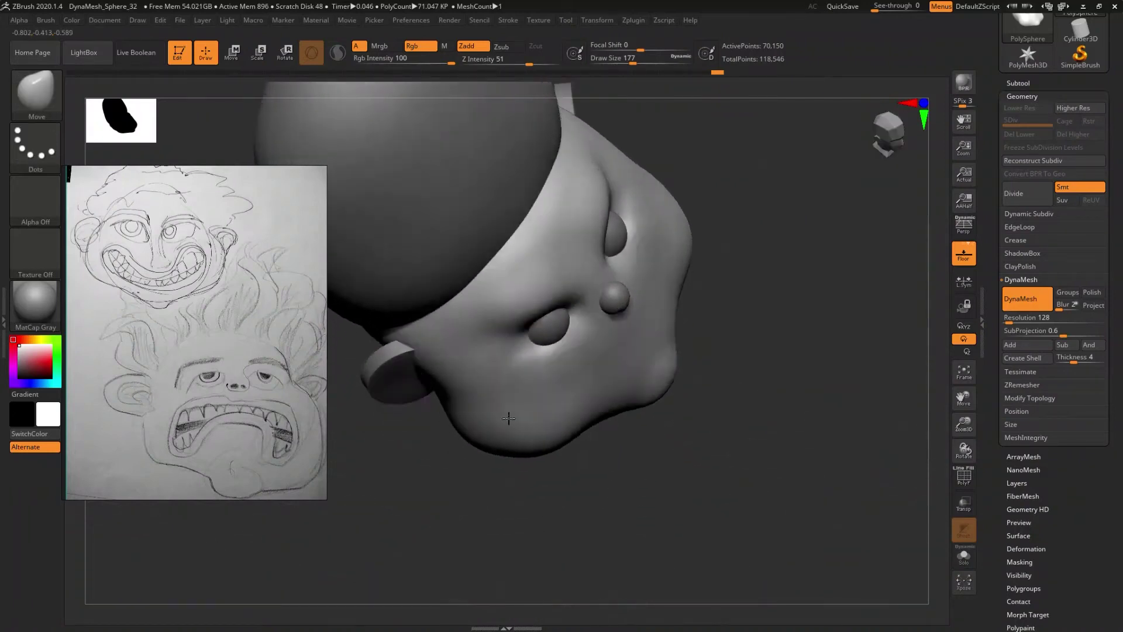
mouse_move(600, 400)
mouse_down()
mouse_move(554, 314)
mouse_move(574, 318)
mouse_move(557, 417)
mouse_move(567, 427)
mouse_move(582, 415)
mouse_up()
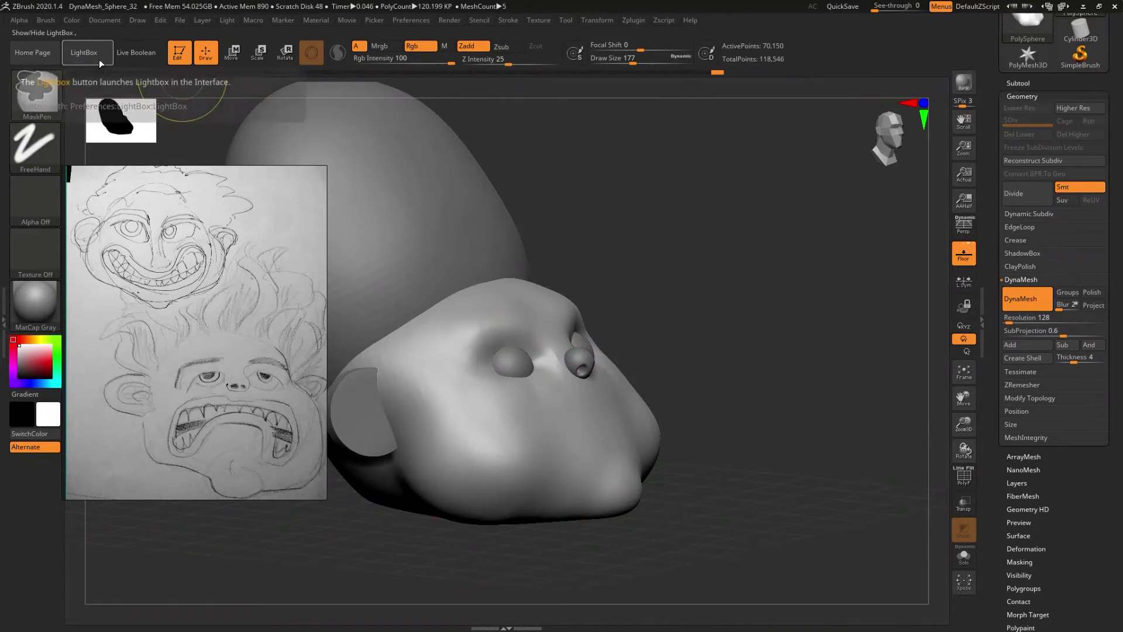
- Save the project as '1' in the Desktop grotesque folder
key(ctrl+s)
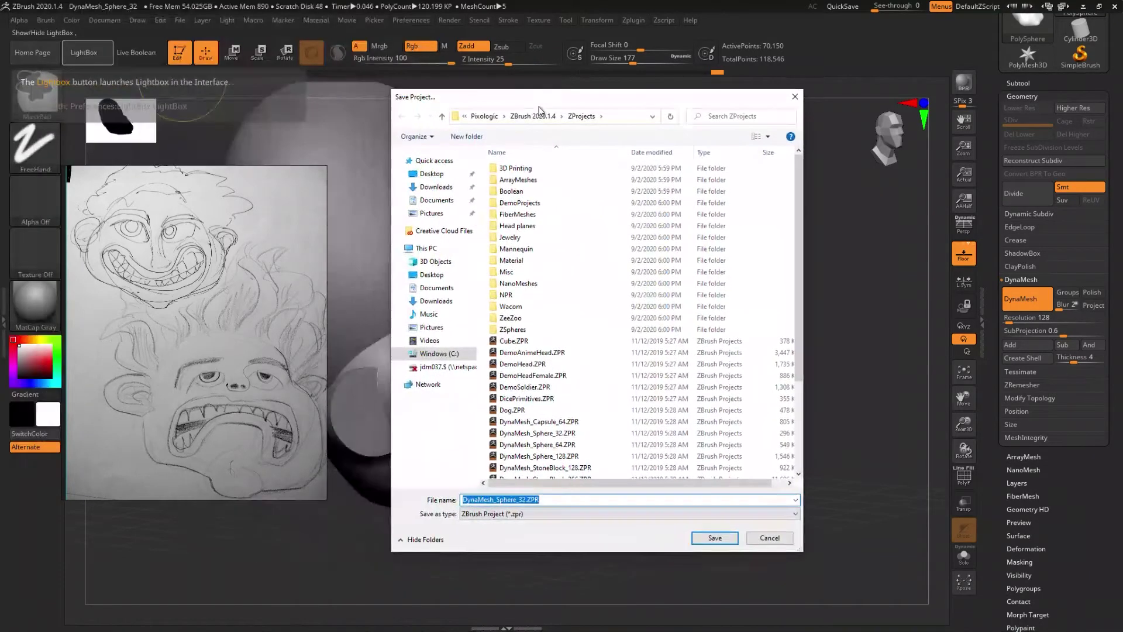
click(441, 175)
click(508, 181)
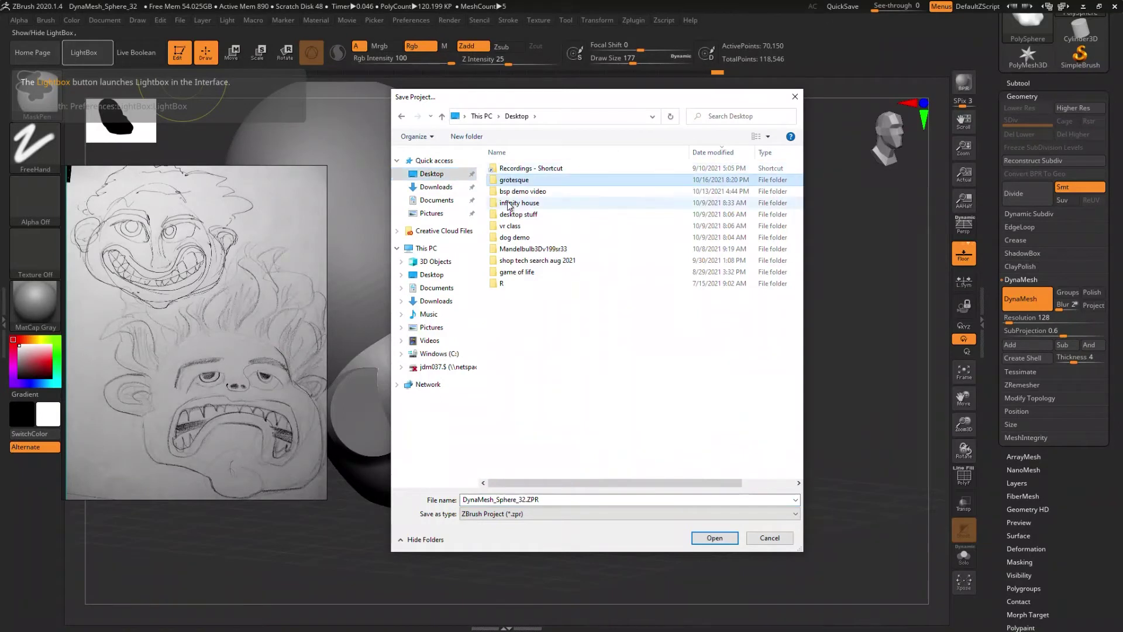
text(1)
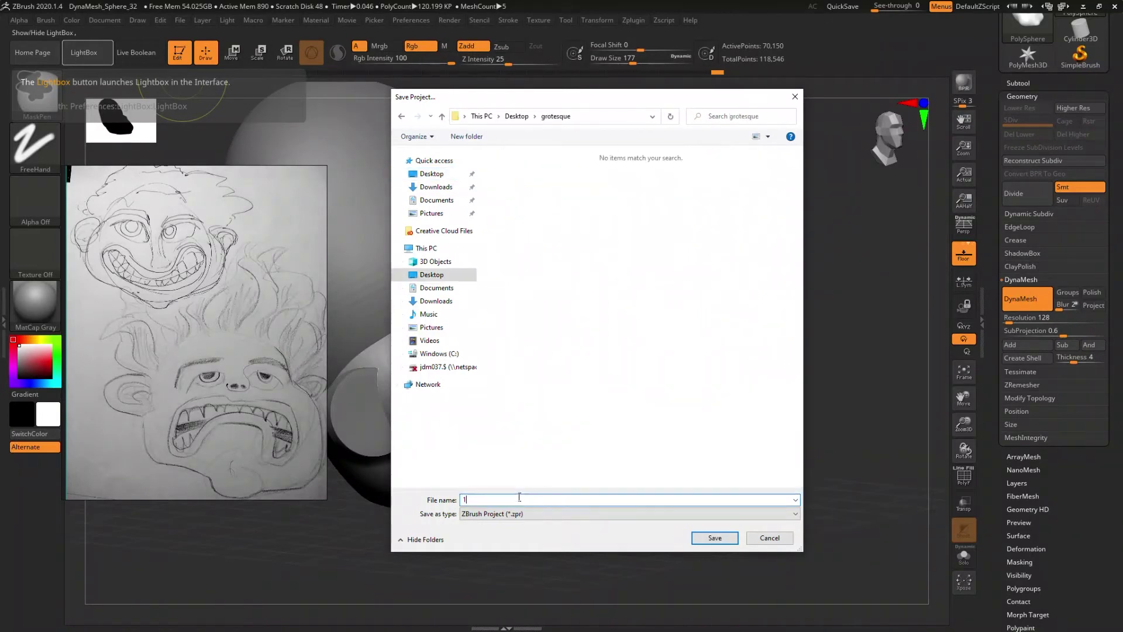
click(714, 538)
mouse_move(672, 351)
right_down()
mouse_move(648, 389)
mouse_move(647, 364)
mouse_move(680, 357)
mouse_move(649, 377)
mouse_move(587, 371)
mouse_move(594, 376)
right_up()
key(ctrl)
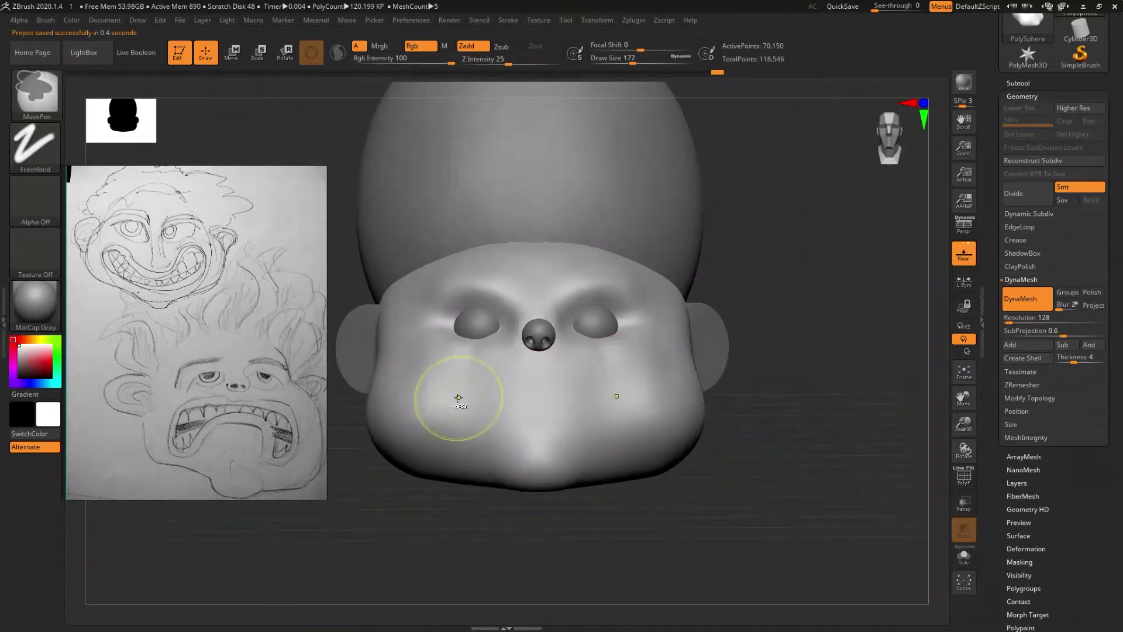
- Mask a wide mouth shape with the brush at size 108, then clear it
key(s)
drag(508, 389, 502, 389)
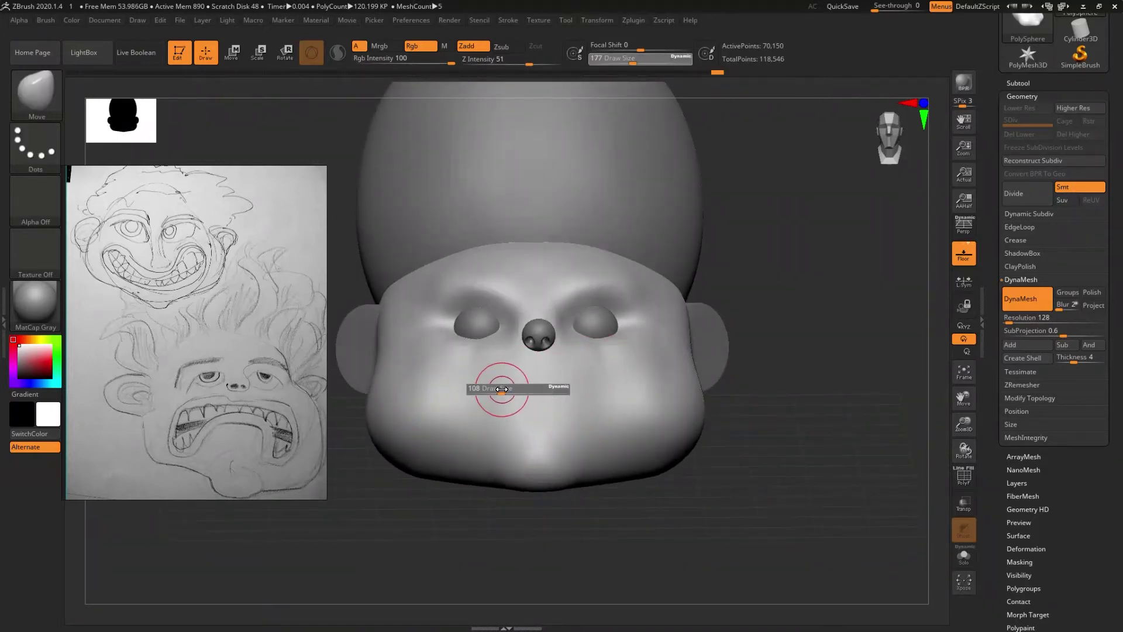
key(ctrl)
ctrl+drag(446, 405, 520, 384)
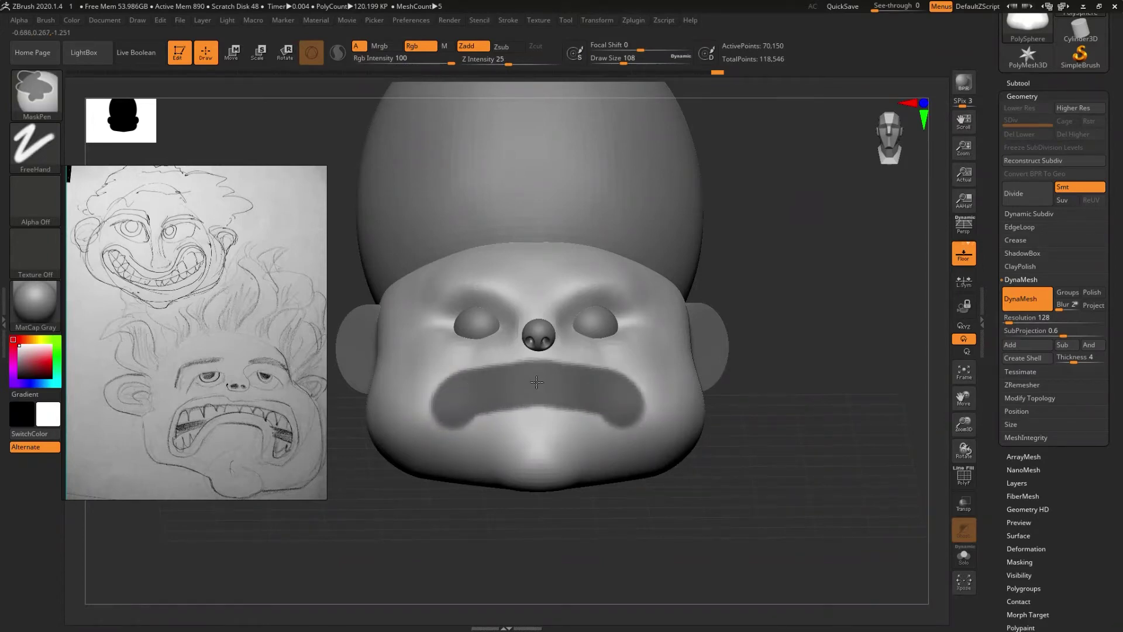
key(ctrl+shift+a)
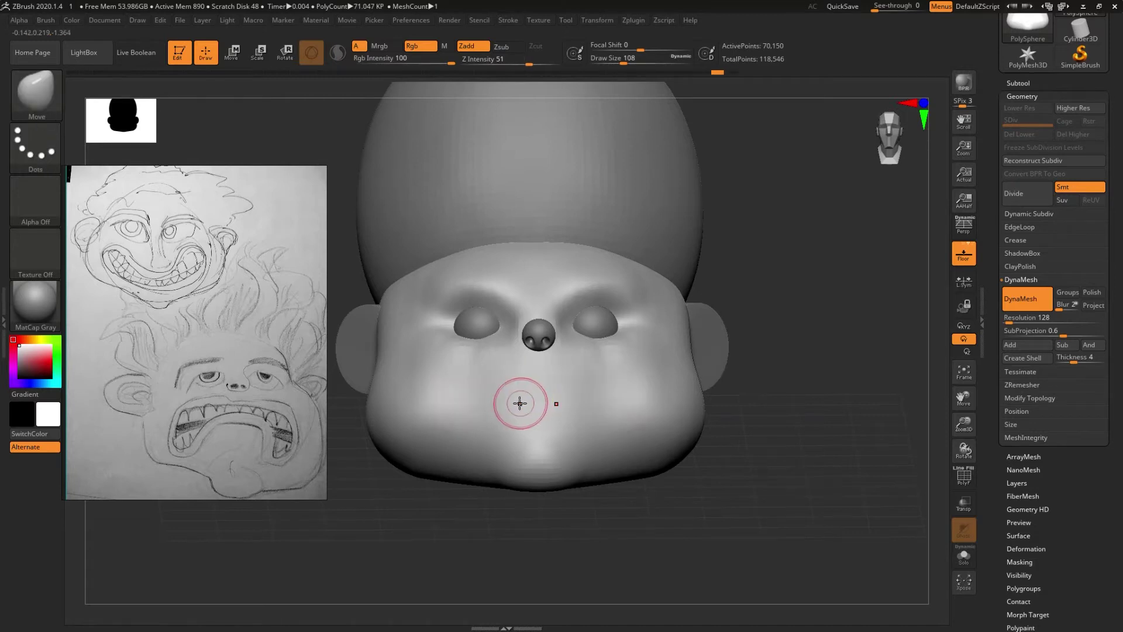
- Paint a mirrored downturned band around the mouth with a smaller mask brush
key(s)
drag(515, 402, 502, 398)
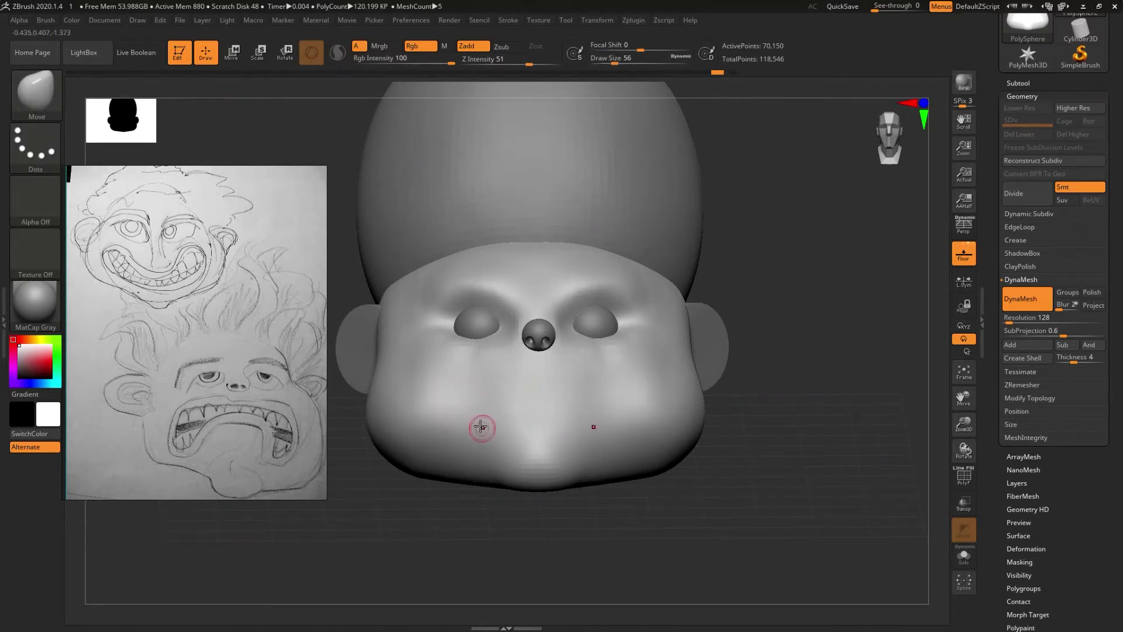
key(ctrl)
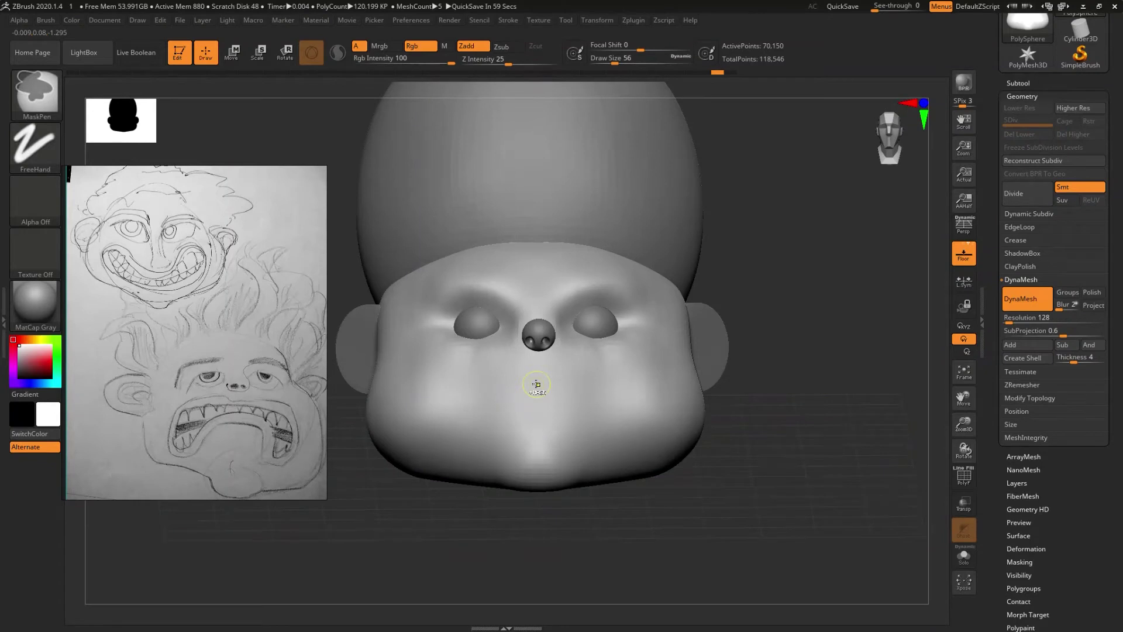
mouse_move(529, 377)
ctrl+mouse_down()
mouse_move(481, 384)
mouse_move(451, 404)
mouse_move(473, 427)
mouse_move(485, 405)
ctrl+mouse_up()
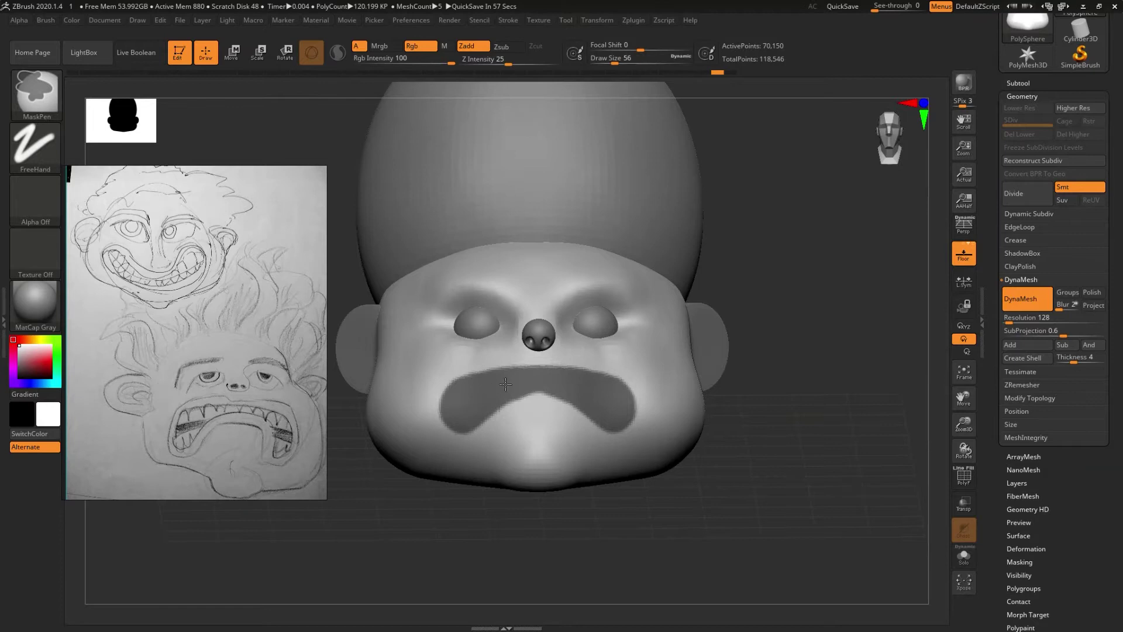
key(ctrl)
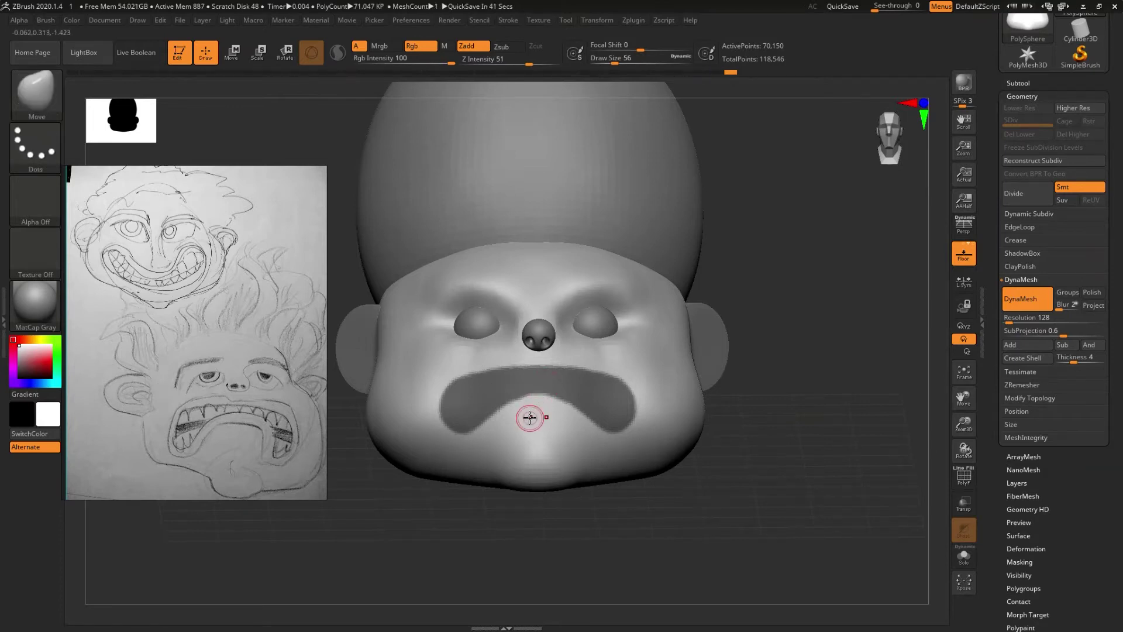
key(ctrl)
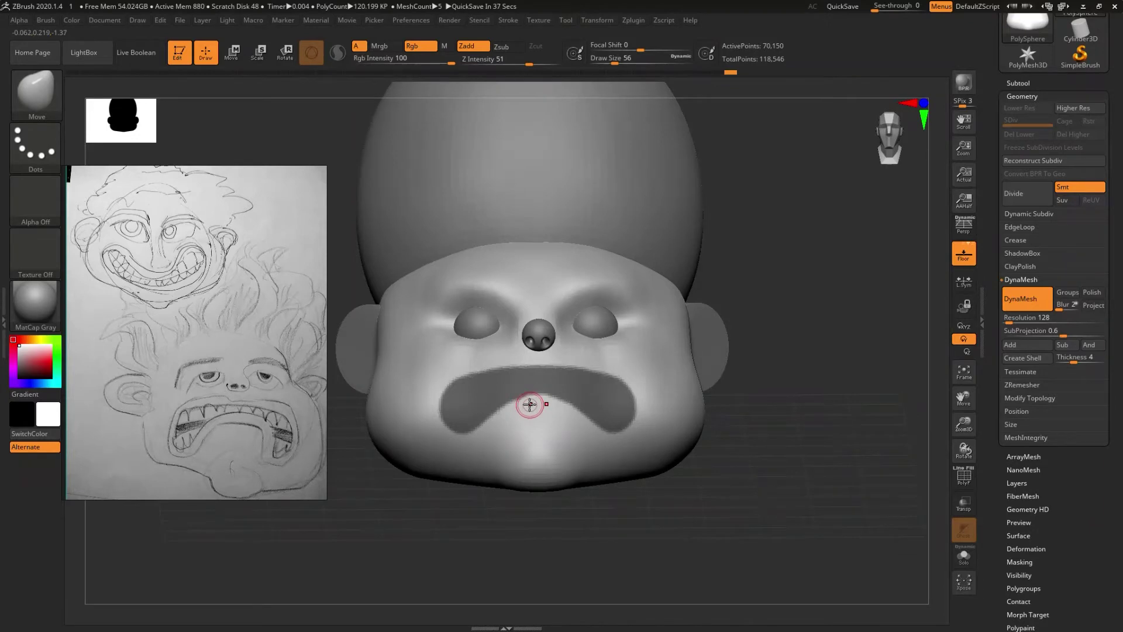
key(ctrl)
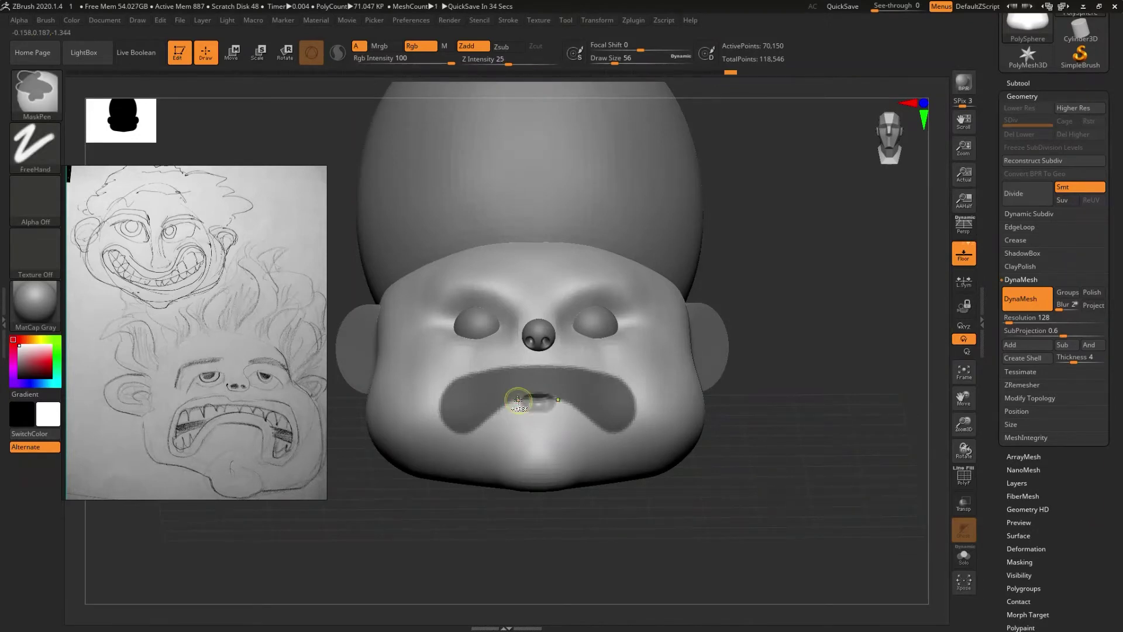
key(ctrl)
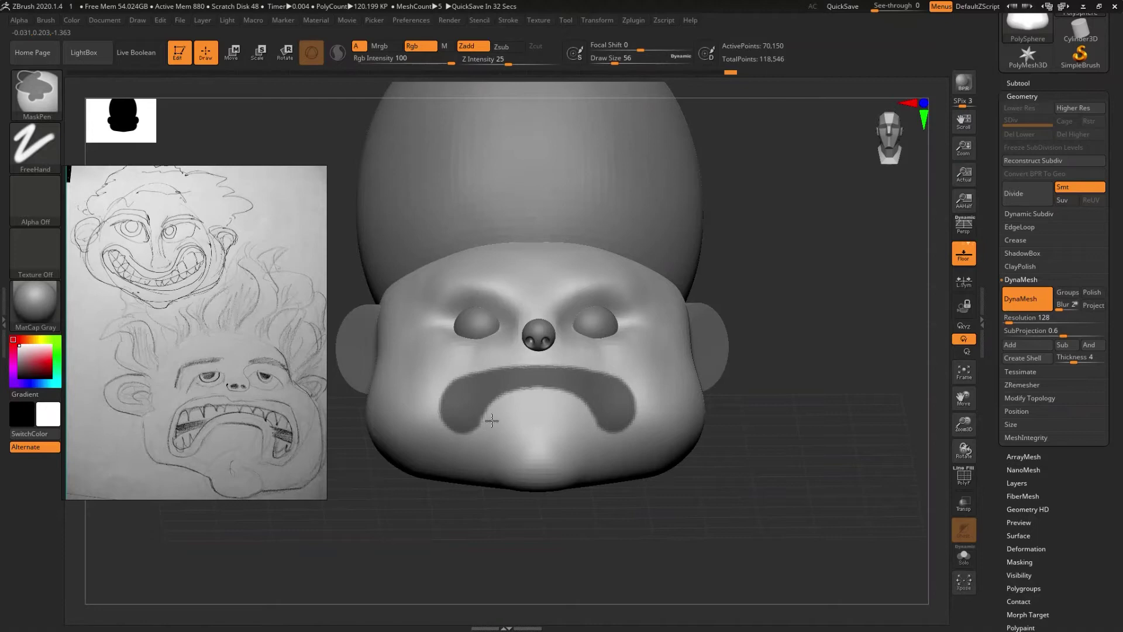
key(ctrl)
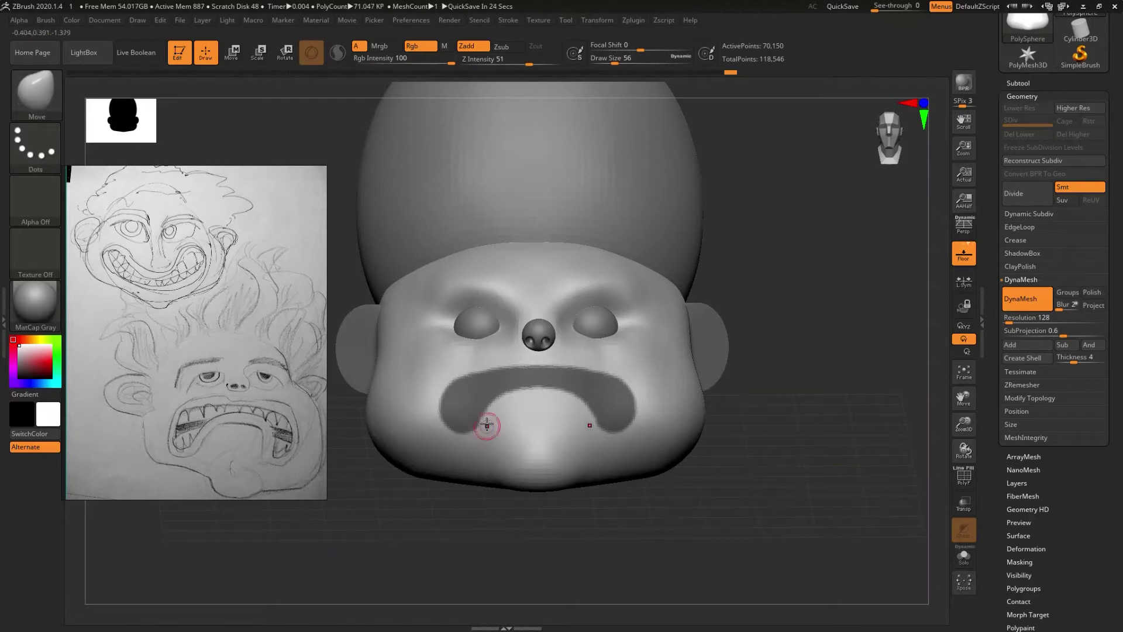
key(ctrl)
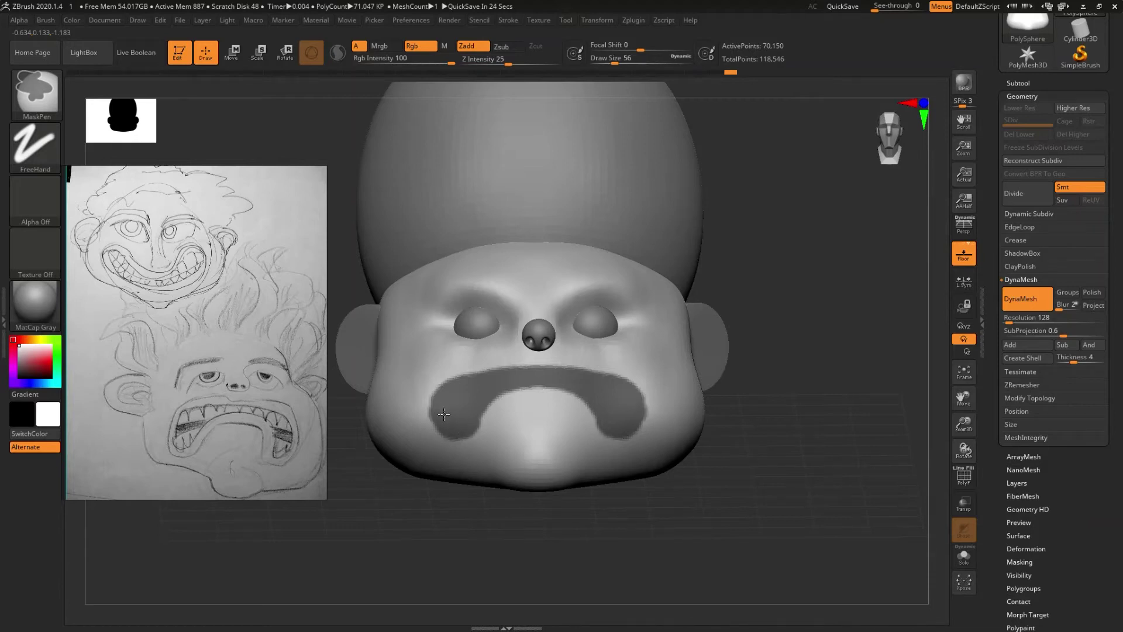
- Switch back to the Move brush and invert the mask so only the mouth band is free
key(b)
key(m)
key(v)
mouse_move(449, 420)
right_down()
mouse_move(468, 447)
mouse_move(486, 427)
mouse_move(464, 430)
right_up()
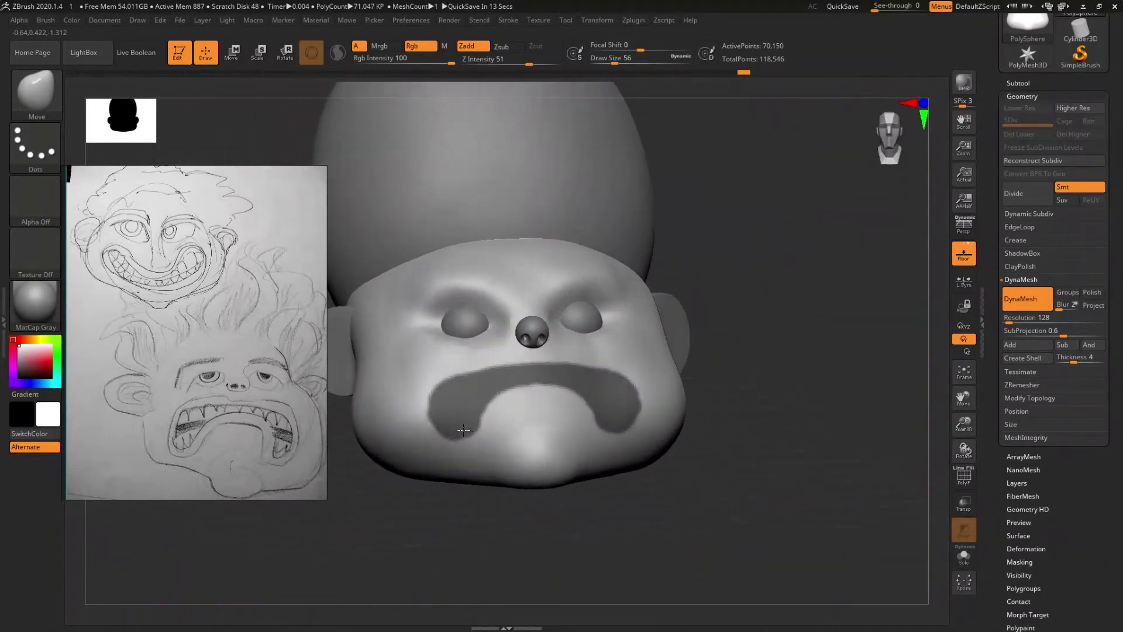
ctrl+click(742, 342)
mouse_move(743, 342)
right_down()
mouse_move(581, 439)
mouse_move(638, 420)
right_up()
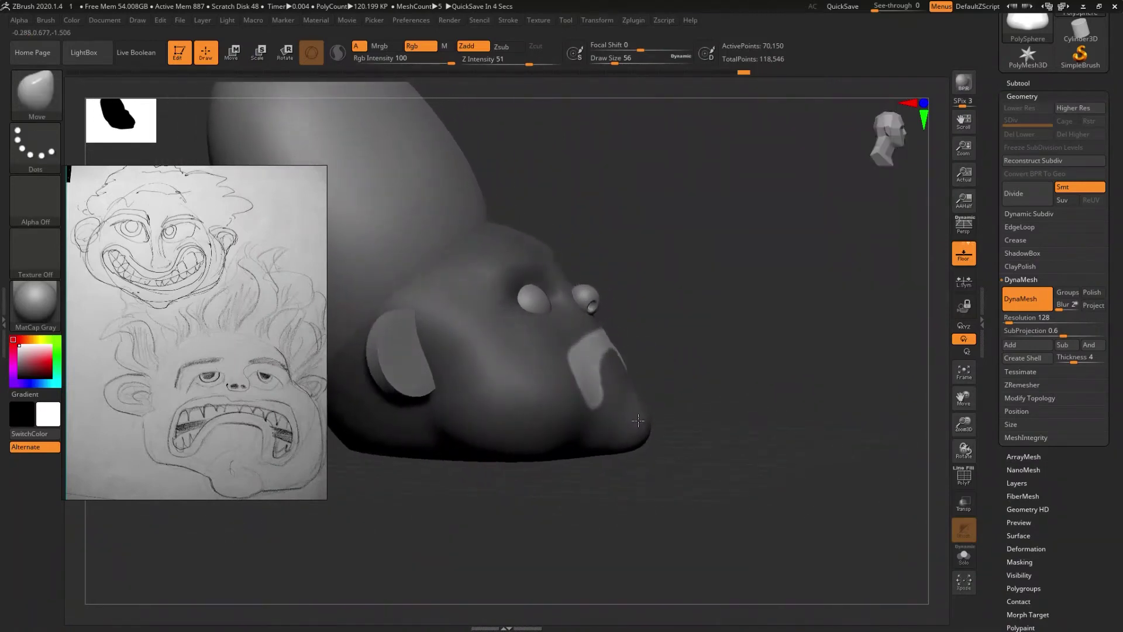
right_drag(637, 420, 634, 421)
key(w)
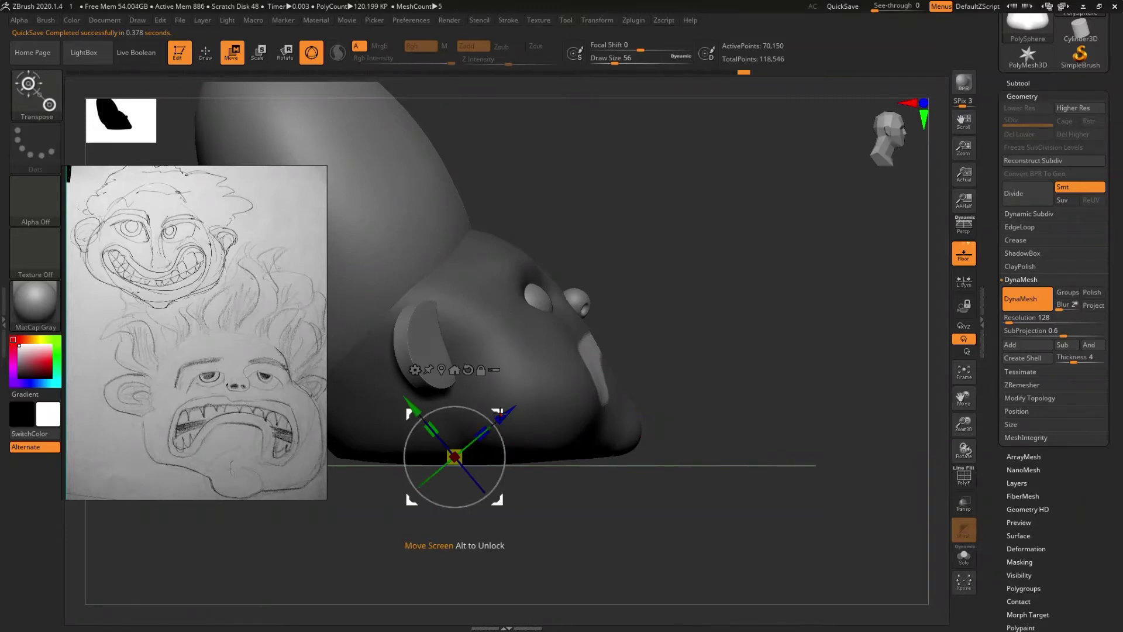
- Drag the unmasked mouth band out from the face in three Transpose moves
mouse_move(498, 410)
mouse_down()
mouse_move(451, 435)
mouse_move(634, 391)
mouse_up()
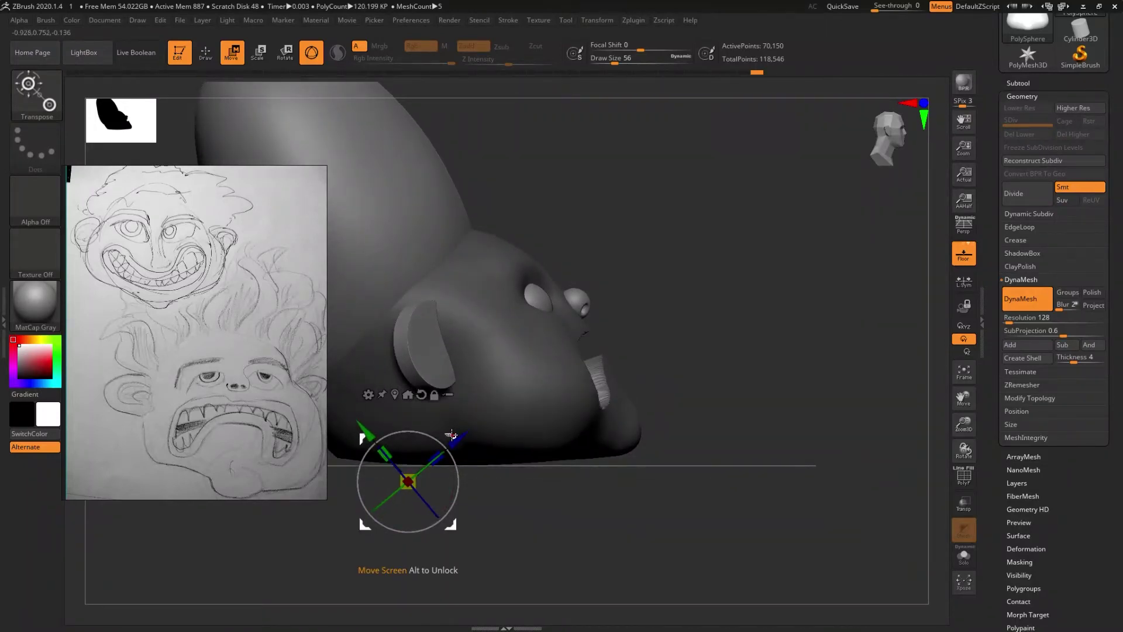
drag(451, 435, 436, 438)
mouse_move(702, 421)
mouse_down()
mouse_move(610, 398)
mouse_move(662, 375)
mouse_move(722, 296)
mouse_move(700, 326)
mouse_move(736, 322)
mouse_move(673, 351)
mouse_move(627, 333)
mouse_move(654, 386)
mouse_move(585, 375)
mouse_move(557, 419)
mouse_up()
key(q)
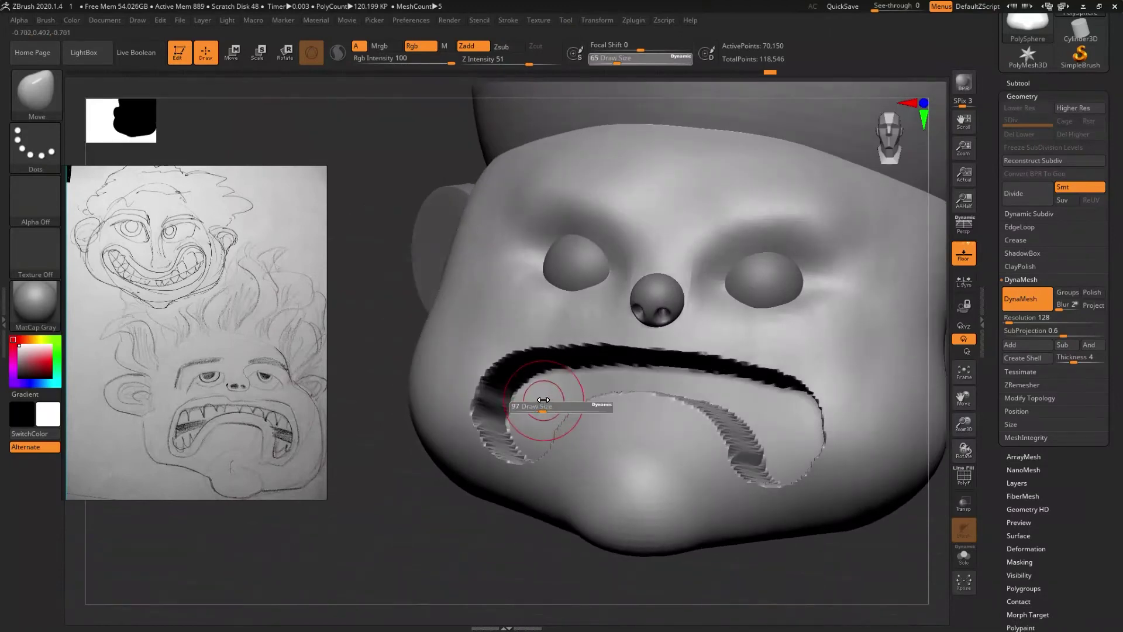
- Smooth the jagged inner edges and corners of the mouth
key(shift)
shift+drag(529, 397, 524, 398)
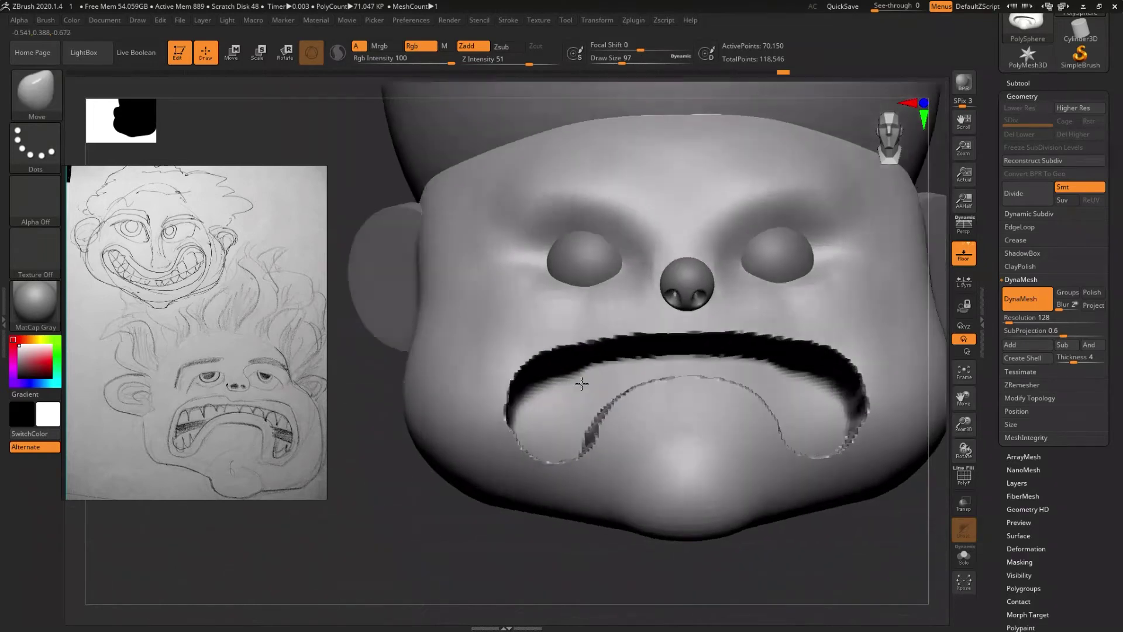
right_drag(552, 387, 612, 367)
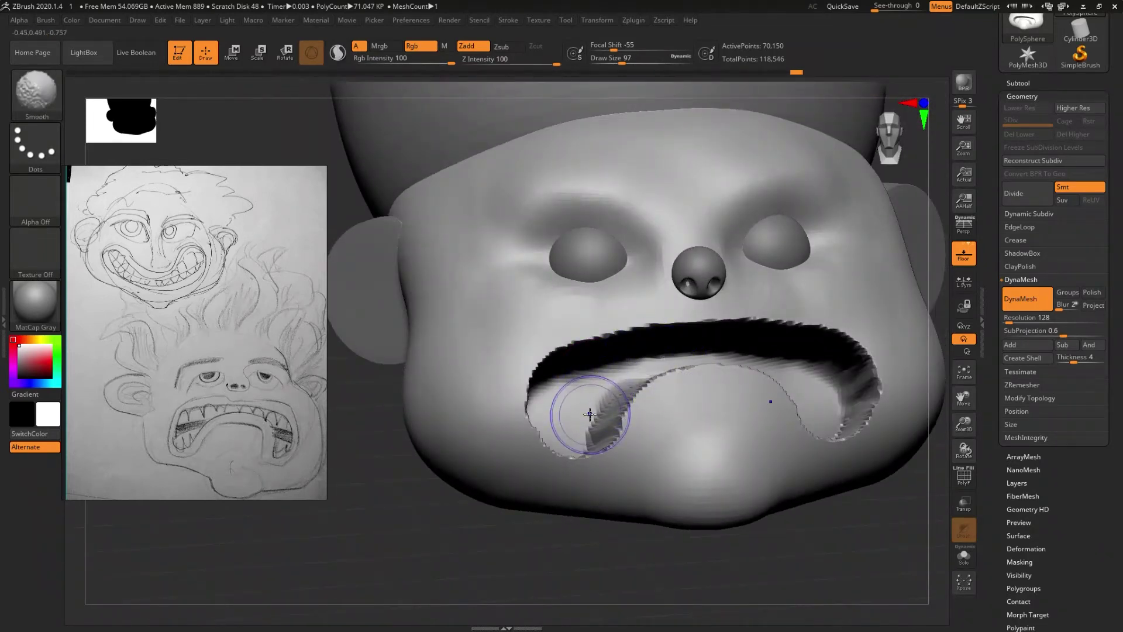
right_drag(582, 427, 579, 438)
shift+drag(578, 437, 539, 433)
right_drag(539, 433, 554, 415)
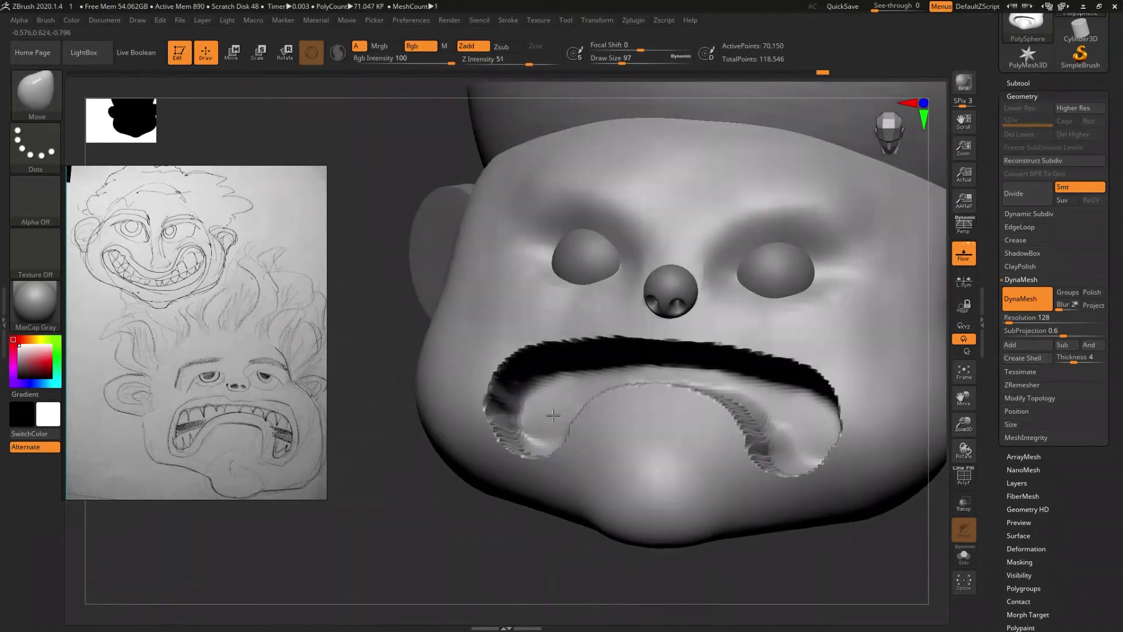
shift+drag(544, 412, 542, 416)
right_drag(541, 416, 589, 443)
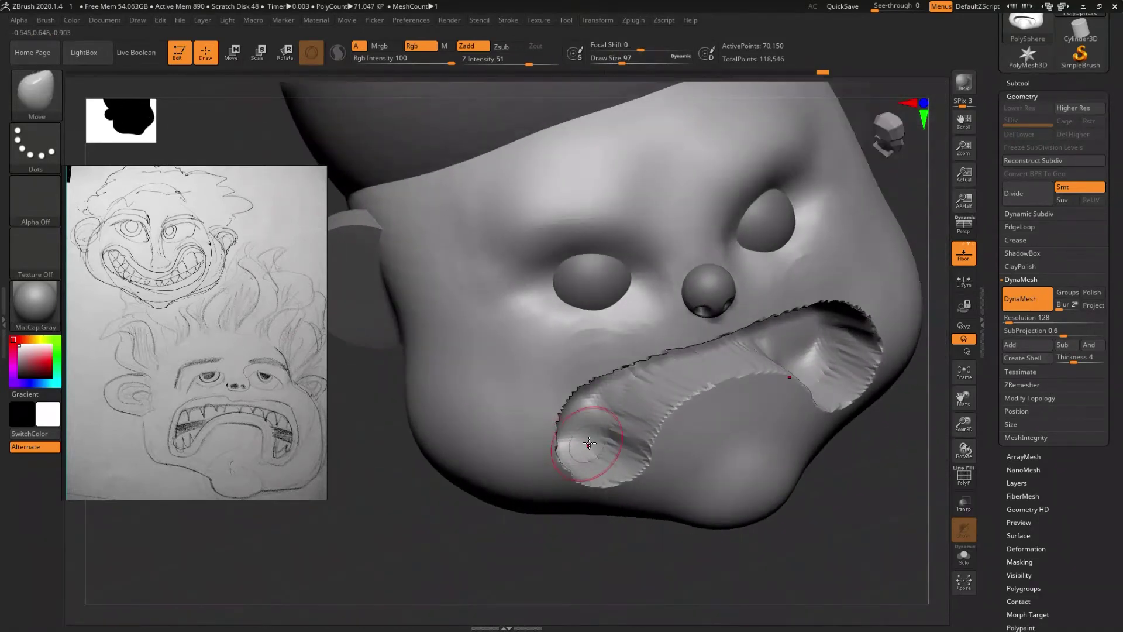
shift+drag(590, 443, 614, 432)
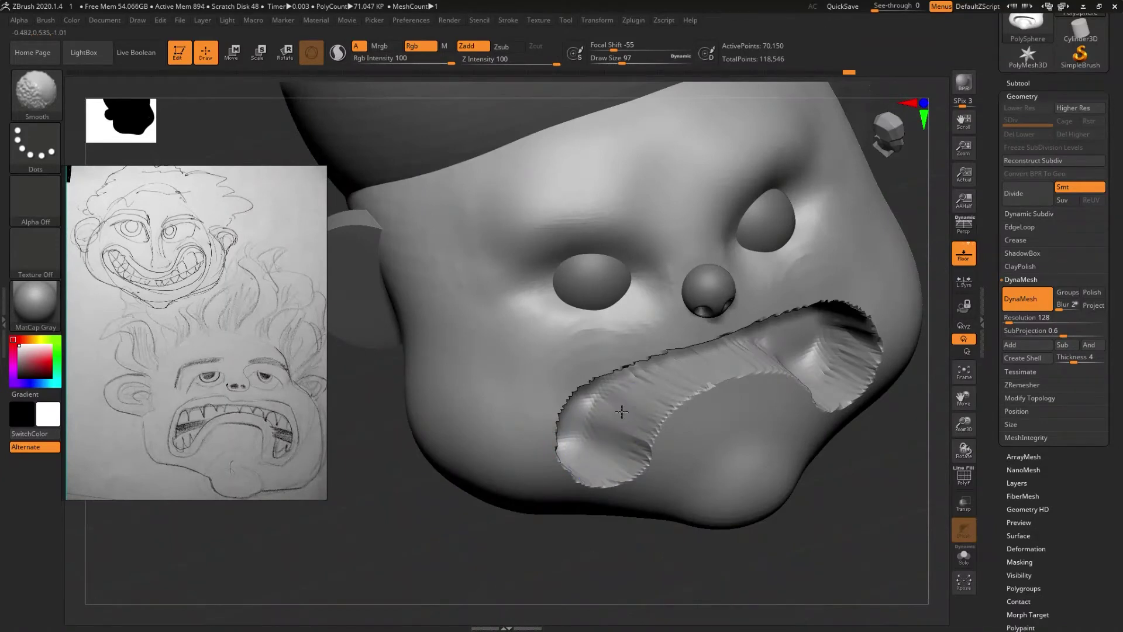
right_drag(571, 396, 571, 381)
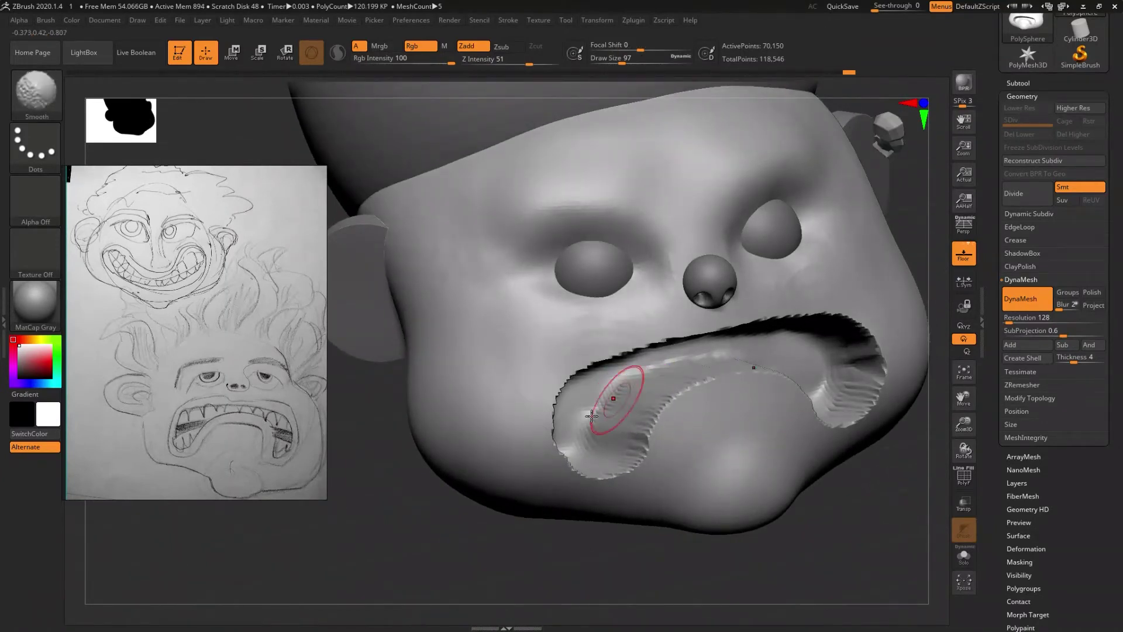
- Re-DynaMesh the head and smooth the lip corners and lower lip edge again
ctrl+drag(375, 537, 403, 549)
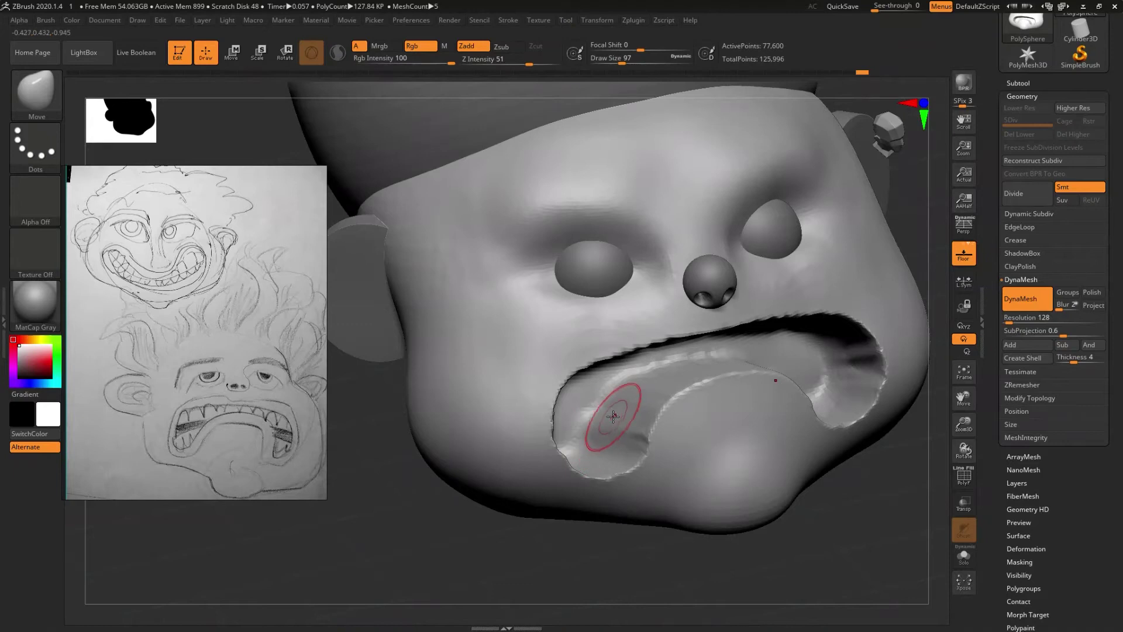
shift+drag(602, 429, 613, 423)
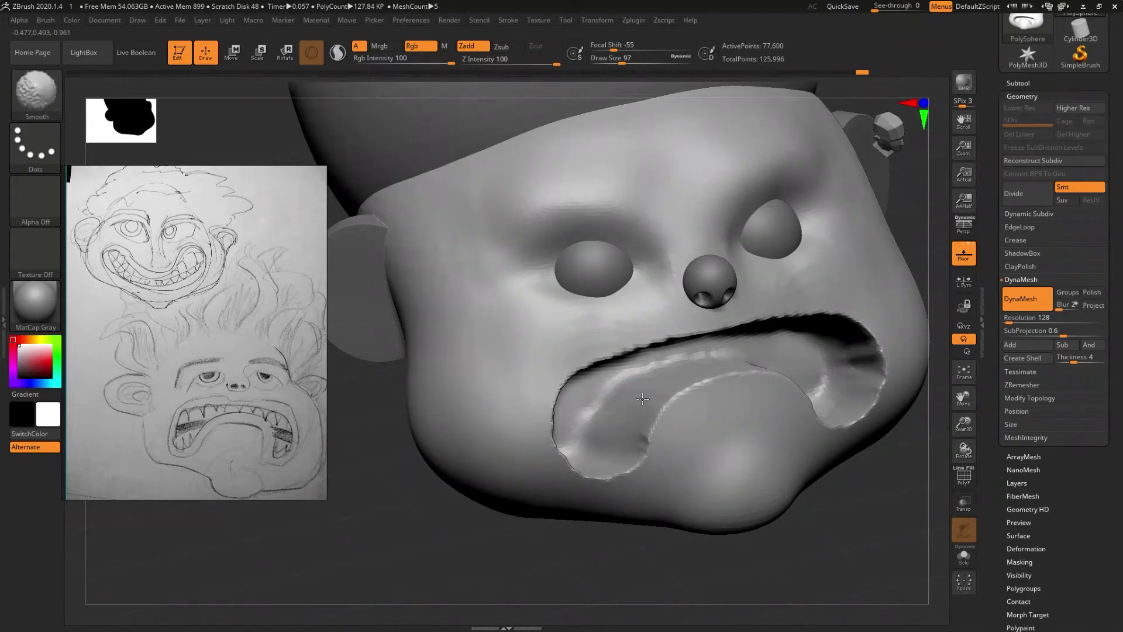
shift+drag(613, 383, 665, 359)
mouse_move(664, 359)
right_down()
mouse_move(599, 420)
mouse_move(569, 398)
right_up()
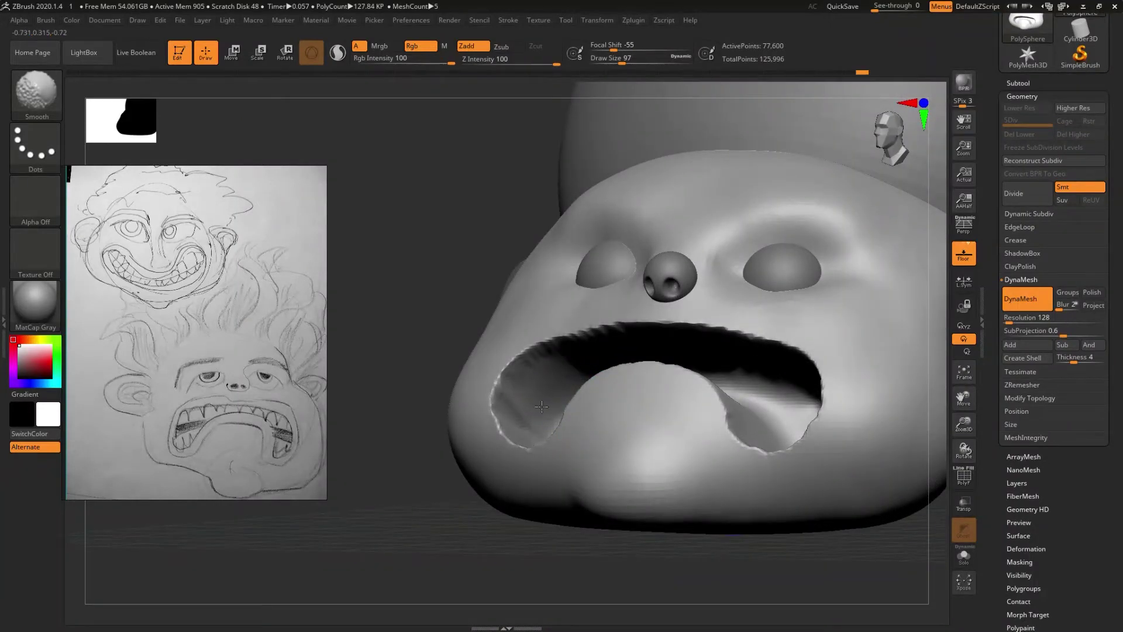
right_drag(574, 355, 629, 354)
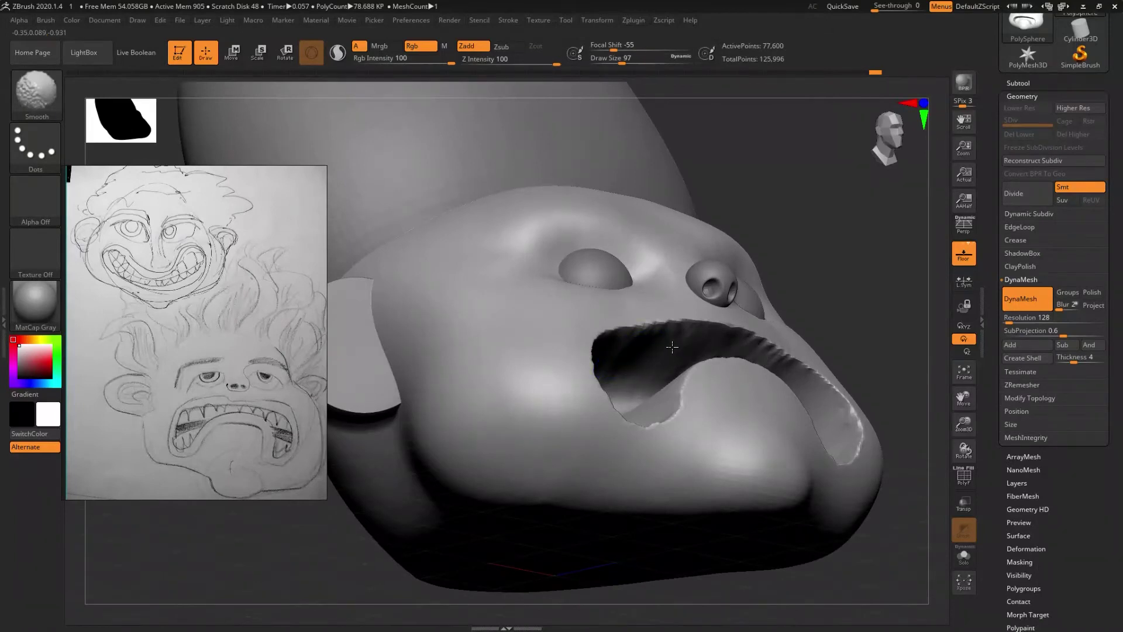
mouse_move(731, 348)
shift+mouse_down()
mouse_move(784, 366)
mouse_move(787, 380)
shift+mouse_up()
mouse_move(787, 380)
right_down()
mouse_move(735, 409)
mouse_move(677, 398)
right_up()
mouse_move(677, 398)
shift+mouse_down()
mouse_move(634, 339)
mouse_move(627, 389)
mouse_move(648, 388)
mouse_move(638, 411)
mouse_move(673, 388)
shift+mouse_up()
mouse_move(672, 388)
right_down()
mouse_move(714, 396)
mouse_move(665, 376)
right_up()
shift+drag(665, 377, 772, 350)
mouse_move(772, 350)
right_down()
mouse_move(749, 398)
mouse_move(731, 380)
mouse_move(730, 431)
mouse_move(709, 364)
mouse_move(577, 400)
mouse_move(615, 385)
mouse_move(617, 404)
right_up()
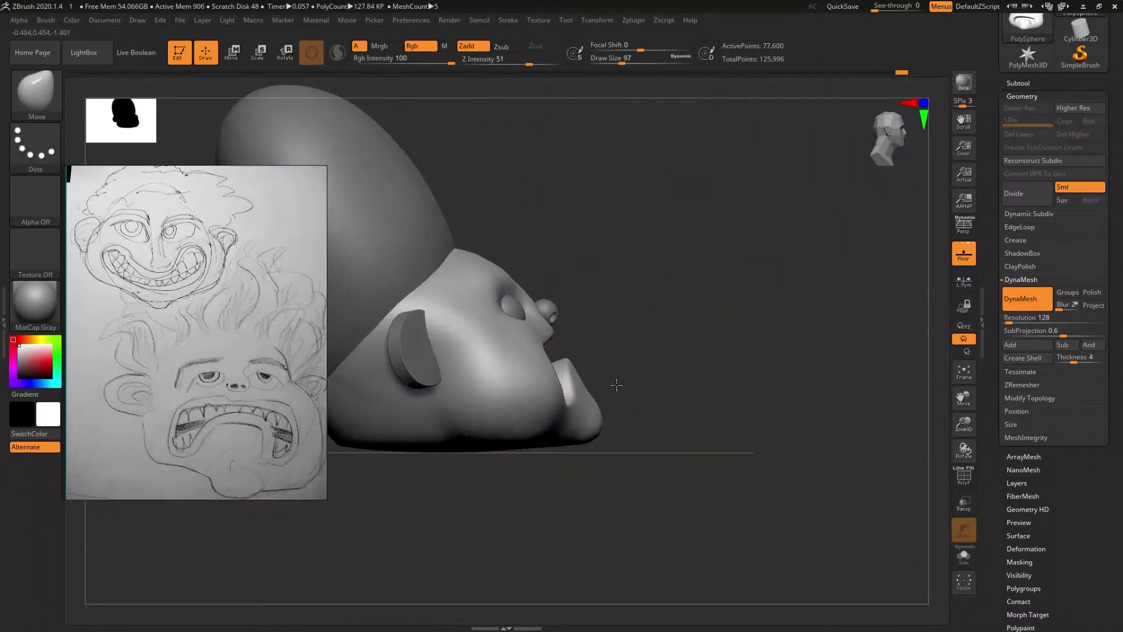
alt+right_drag(615, 395, 648, 395)
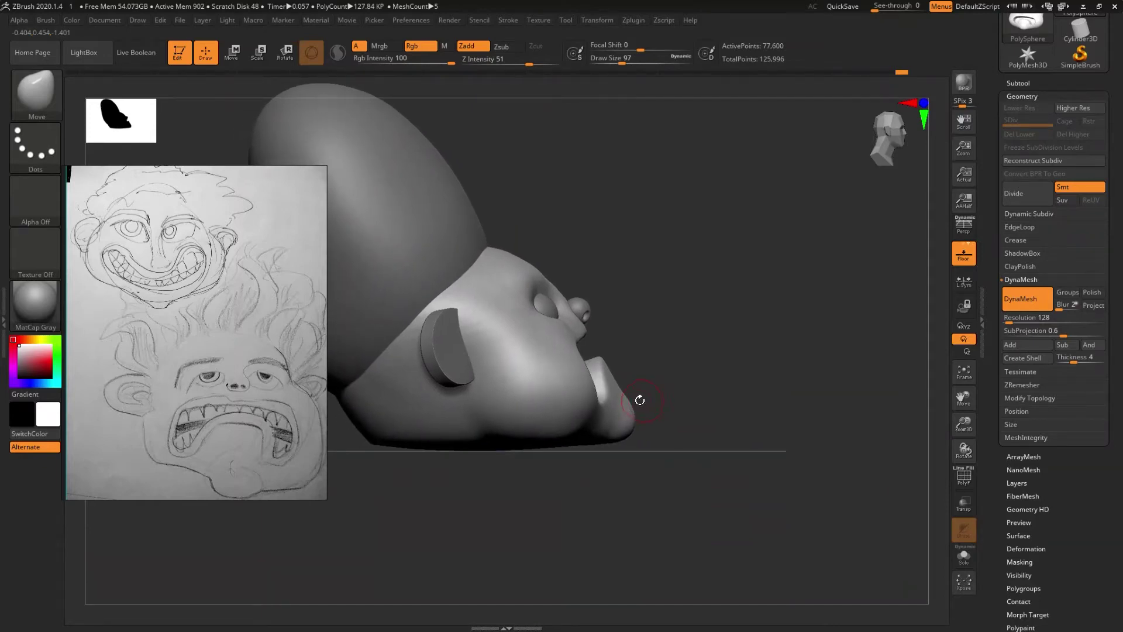
drag(612, 377, 622, 374)
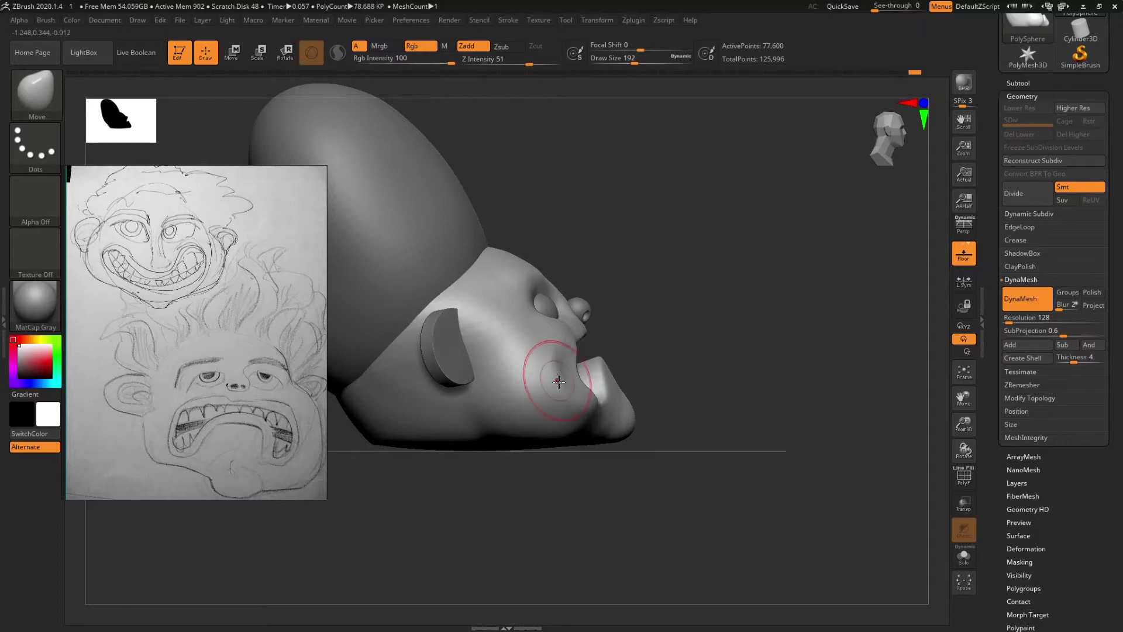
key(ctrl+z)
key(ctrl+z)
key(ctrl+z)
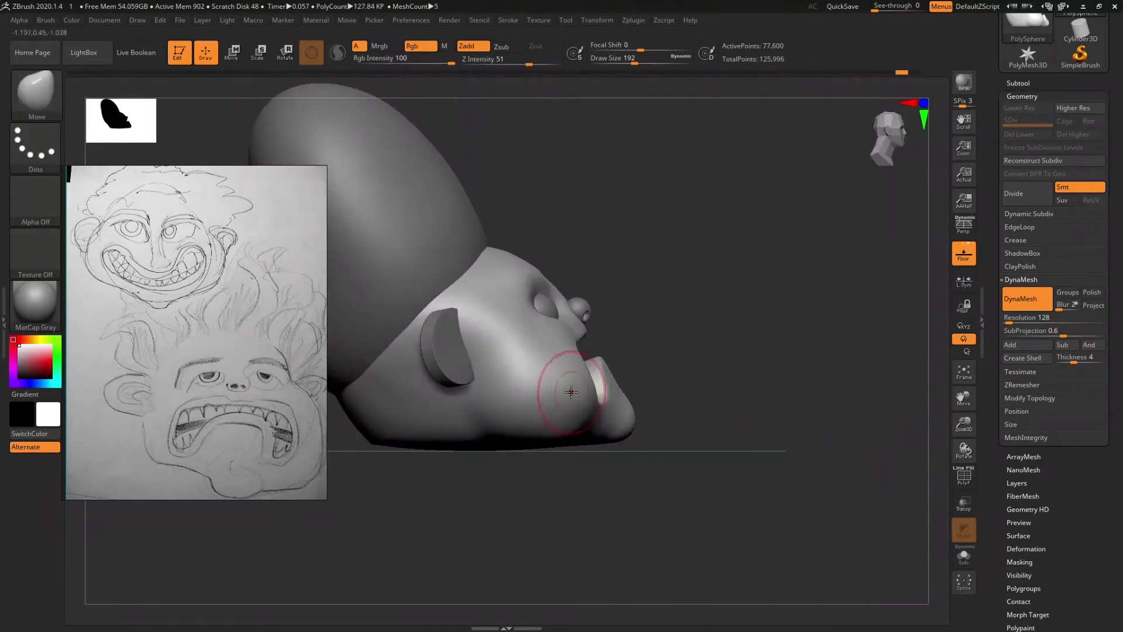
key(s)
drag(567, 387, 610, 387)
drag(548, 402, 516, 416)
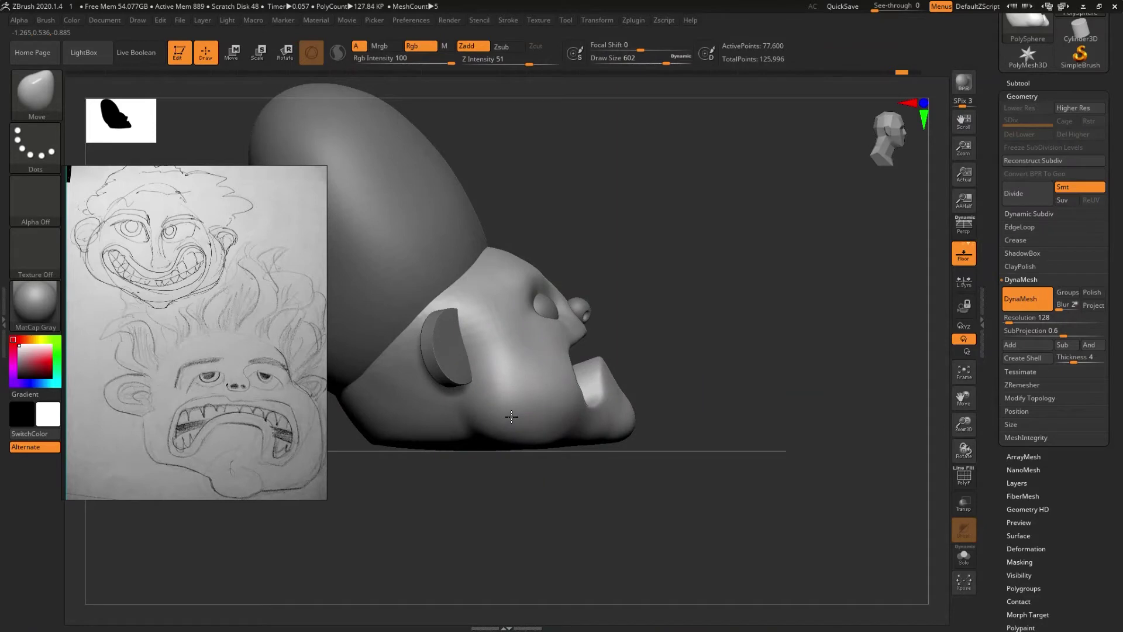
drag(477, 468, 585, 454)
key(s)
drag(655, 378, 649, 375)
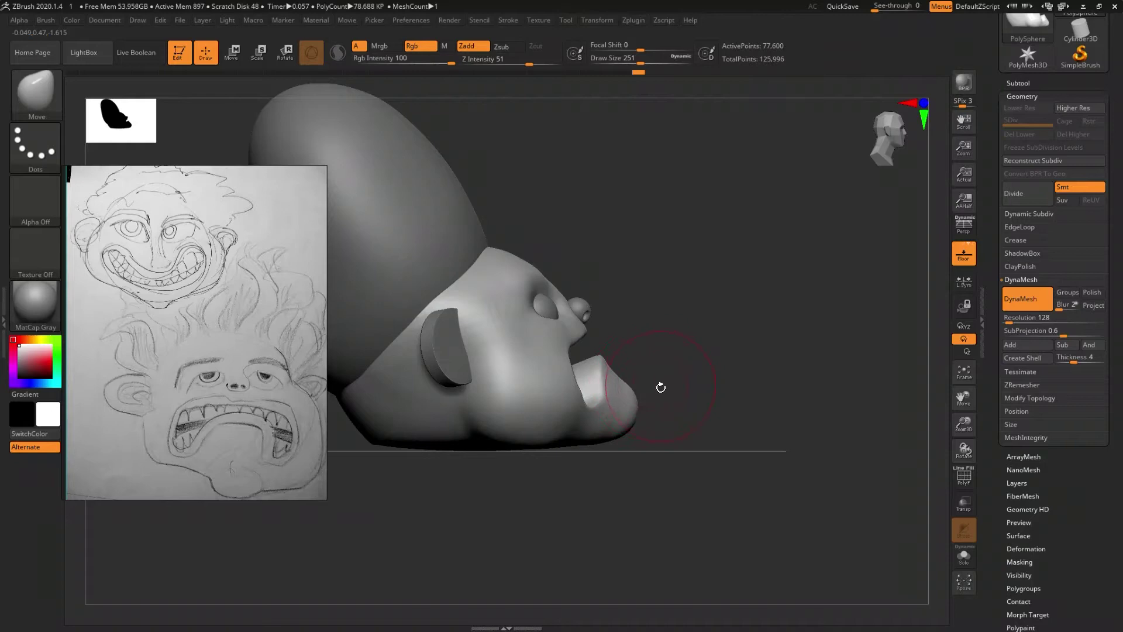
text(s476)
key(Return)
drag(637, 413, 639, 423)
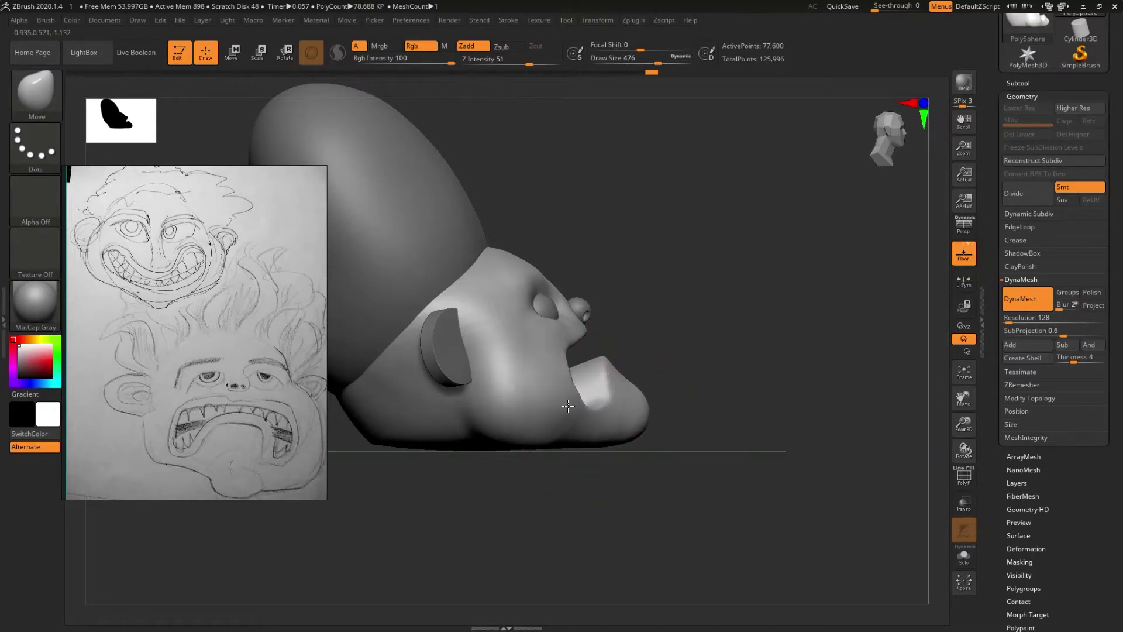
mouse_move(648, 413)
mouse_down()
mouse_move(611, 420)
mouse_move(586, 506)
mouse_move(569, 433)
mouse_up()
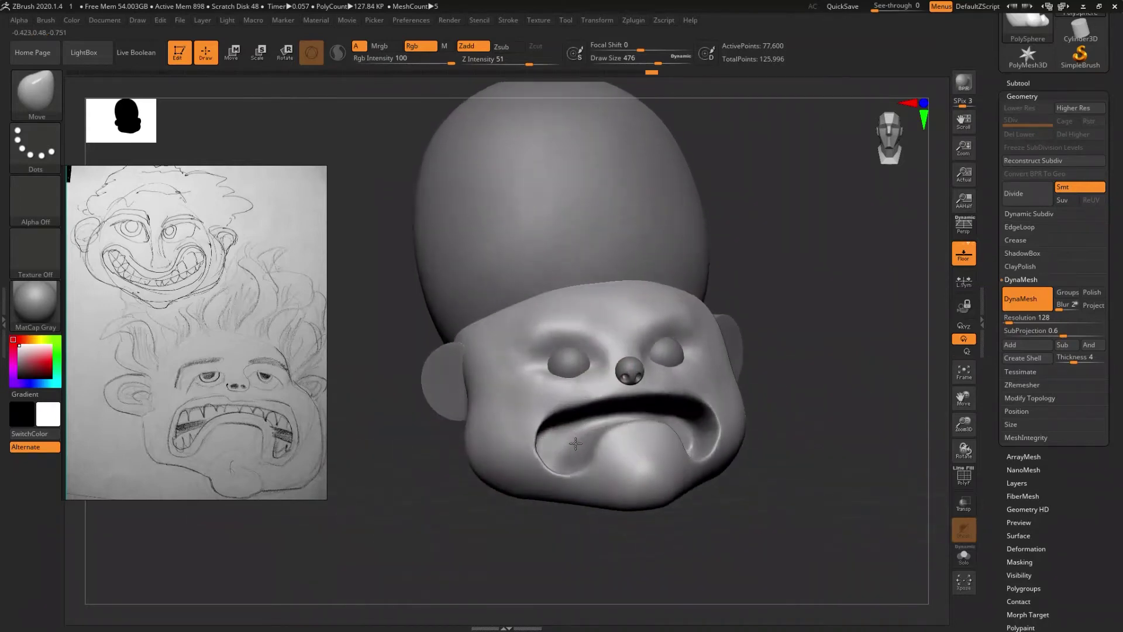
- Zoom in on the face and switch to a smaller ClayBuildup brush
mouse_move(569, 433)
mouse_down()
mouse_move(582, 353)
mouse_move(538, 330)
mouse_up()
key(s)
key(b)
key(c)
key(b)
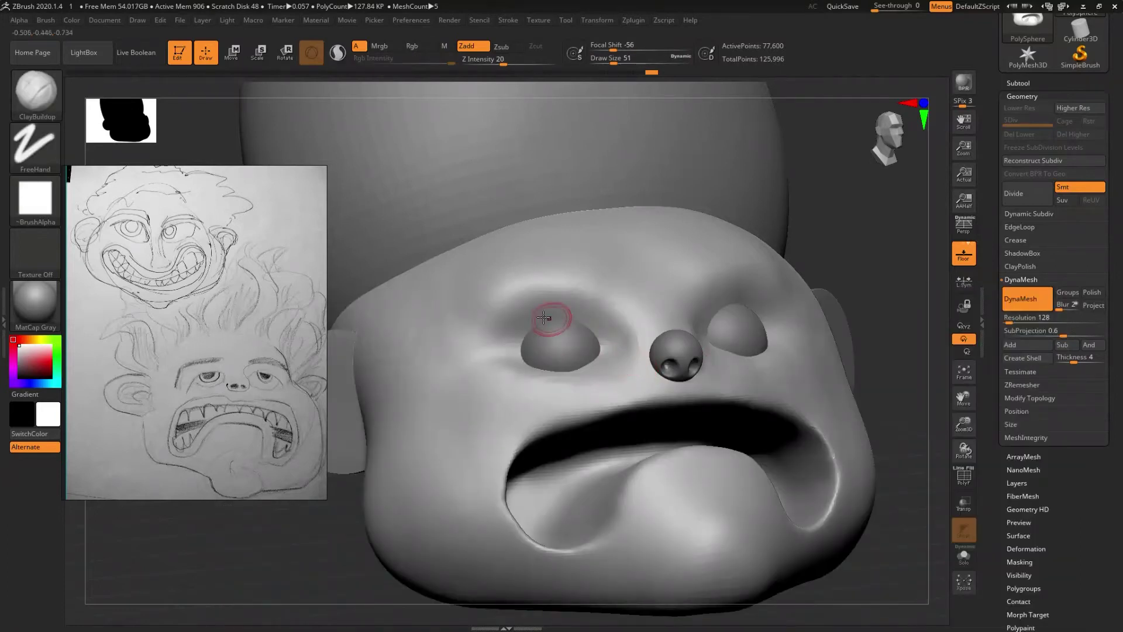
mouse_move(556, 319)
mouse_down()
mouse_move(502, 345)
mouse_move(550, 304)
mouse_move(494, 343)
mouse_move(494, 327)
mouse_move(526, 316)
mouse_up()
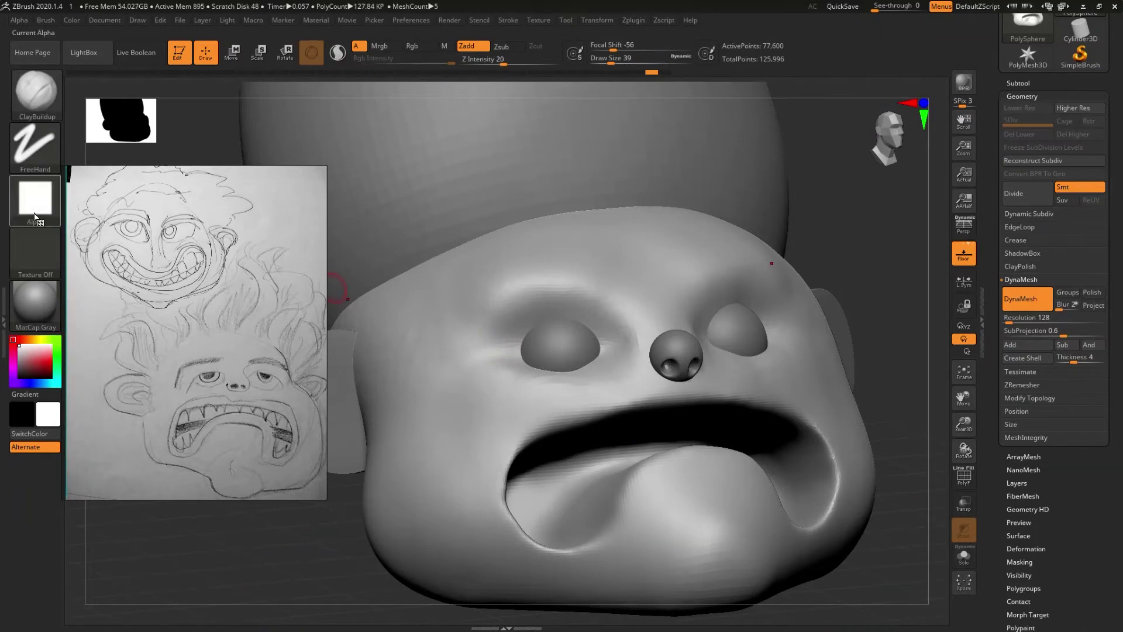
- Try Alpha 02 on the brush, undo the test stroke, and reopen the alpha list
click(34, 215)
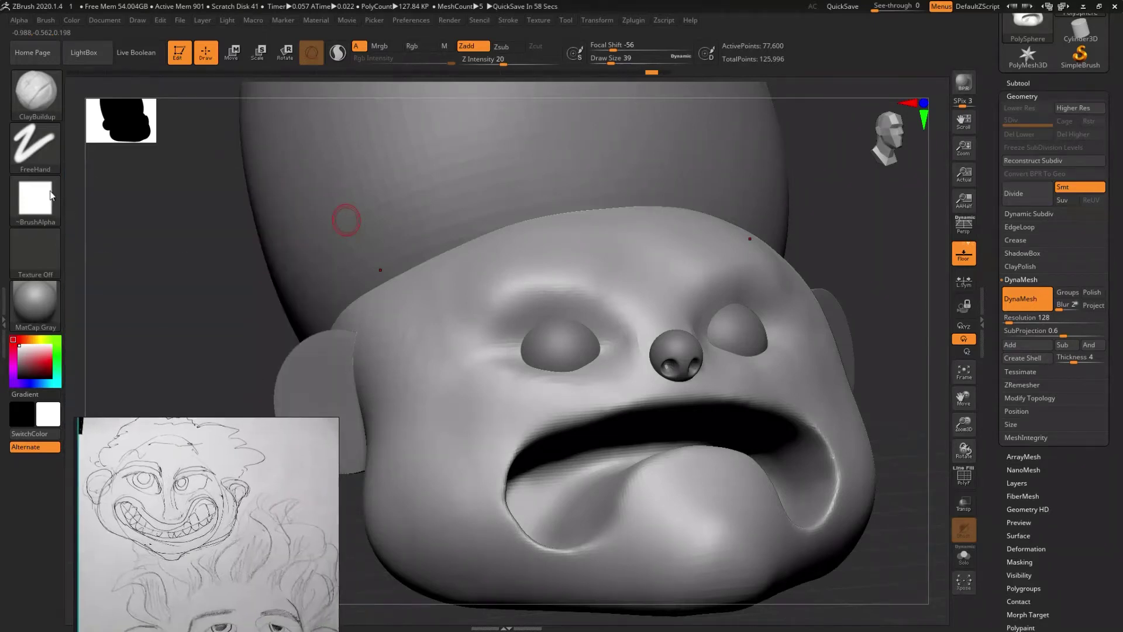
click(46, 195)
click(205, 252)
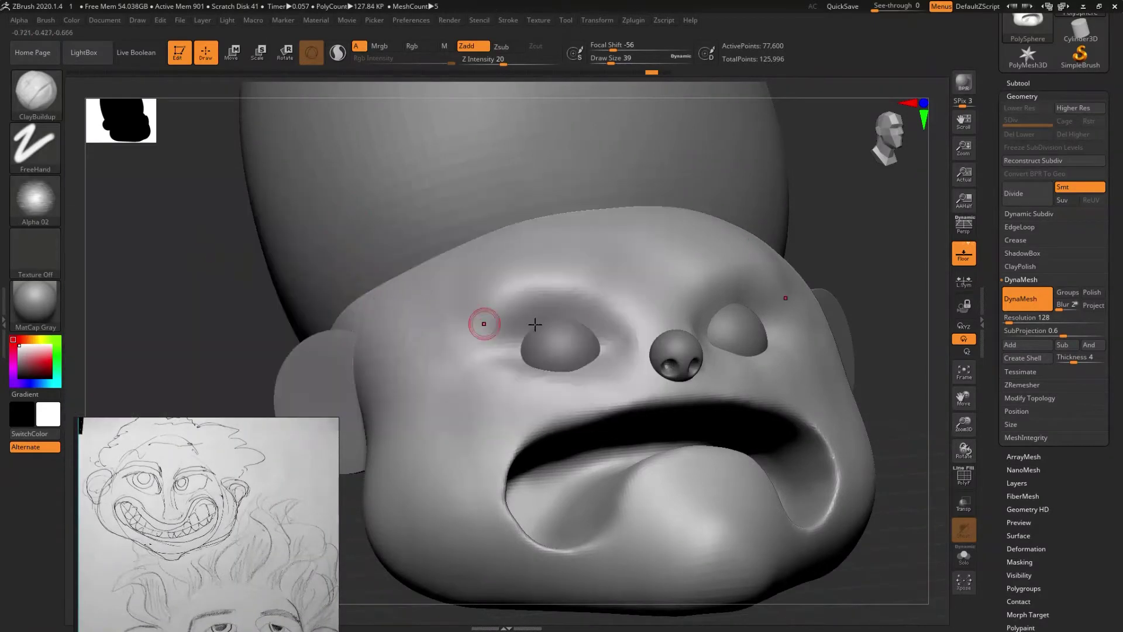
key(ctrl+z)
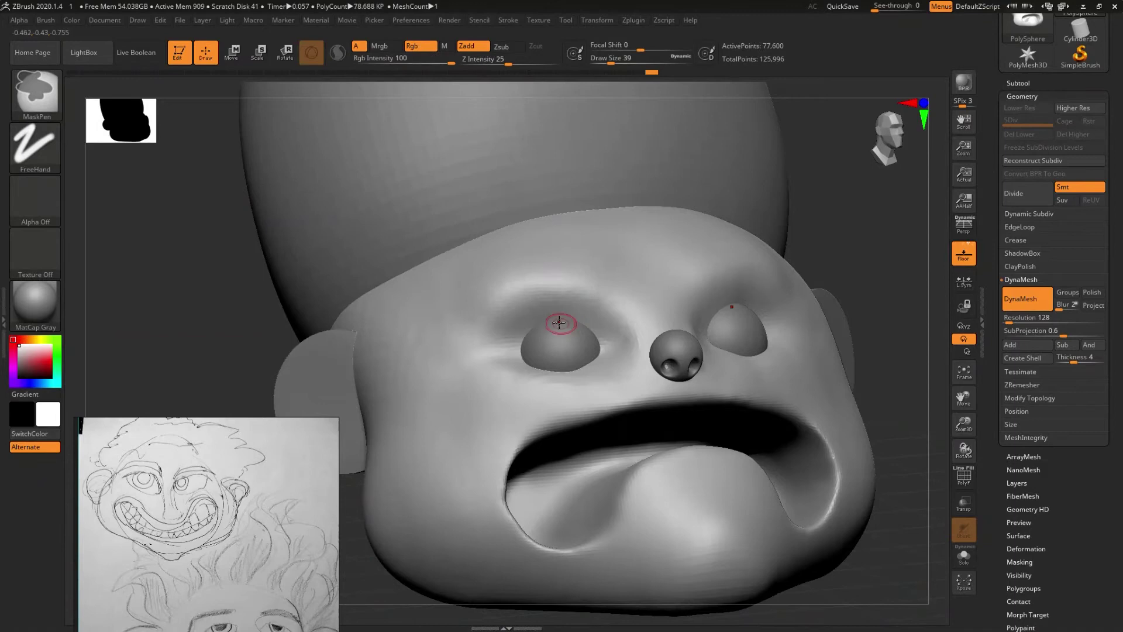
click(47, 203)
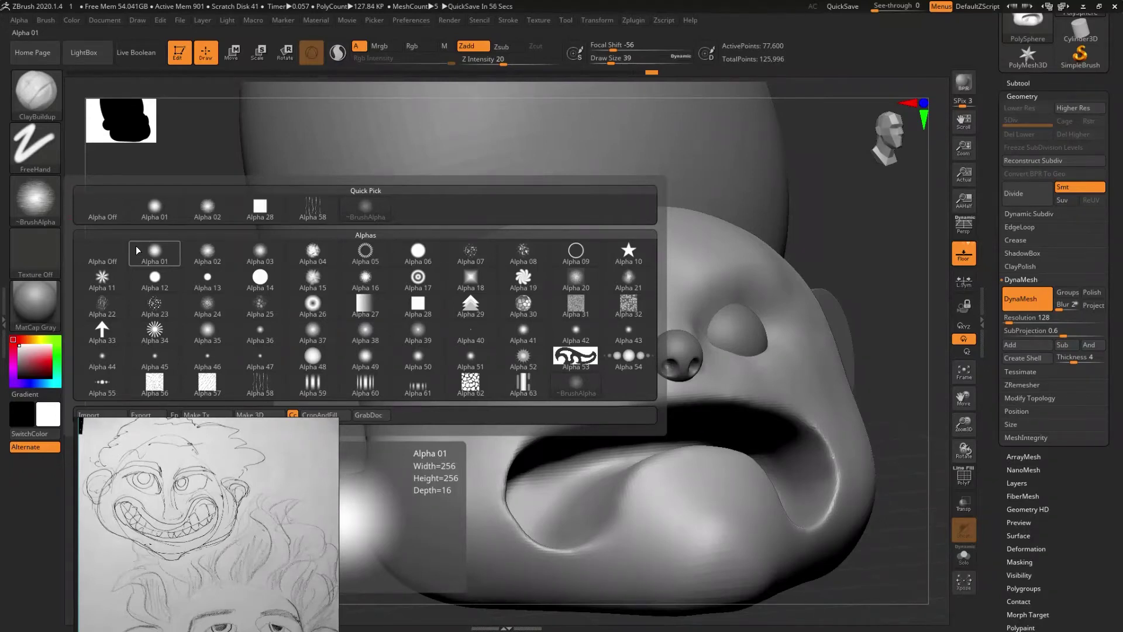
- Test brow strokes with Alpha 01 and Alpha 06, undo both, and raise the reference sketch
click(137, 251)
drag(501, 298, 553, 300)
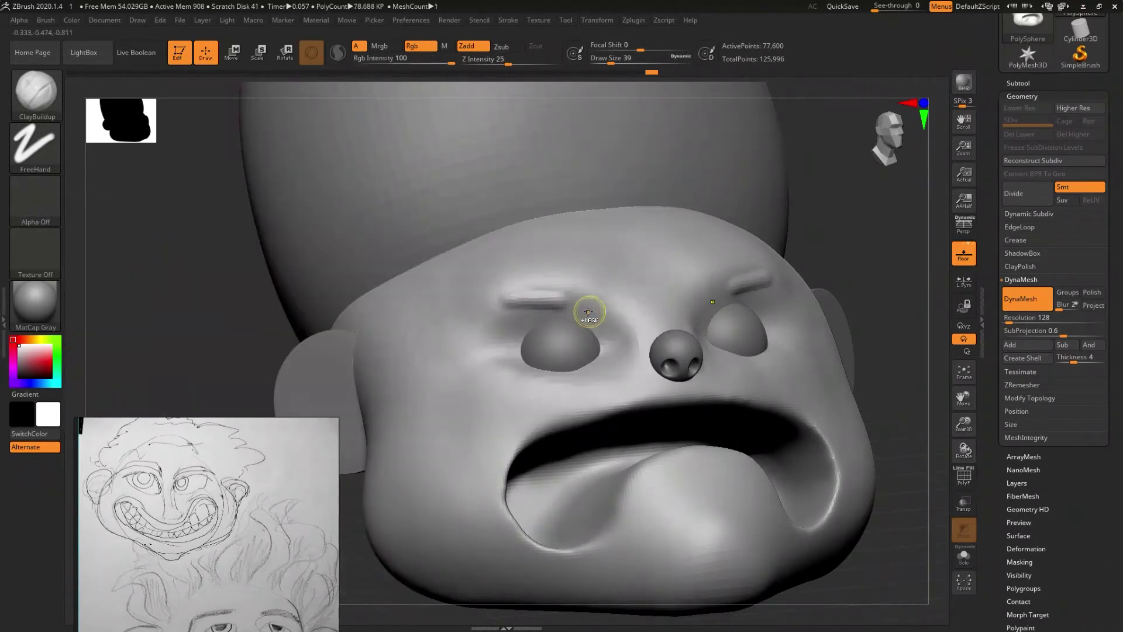
key(ctrl+z)
click(44, 205)
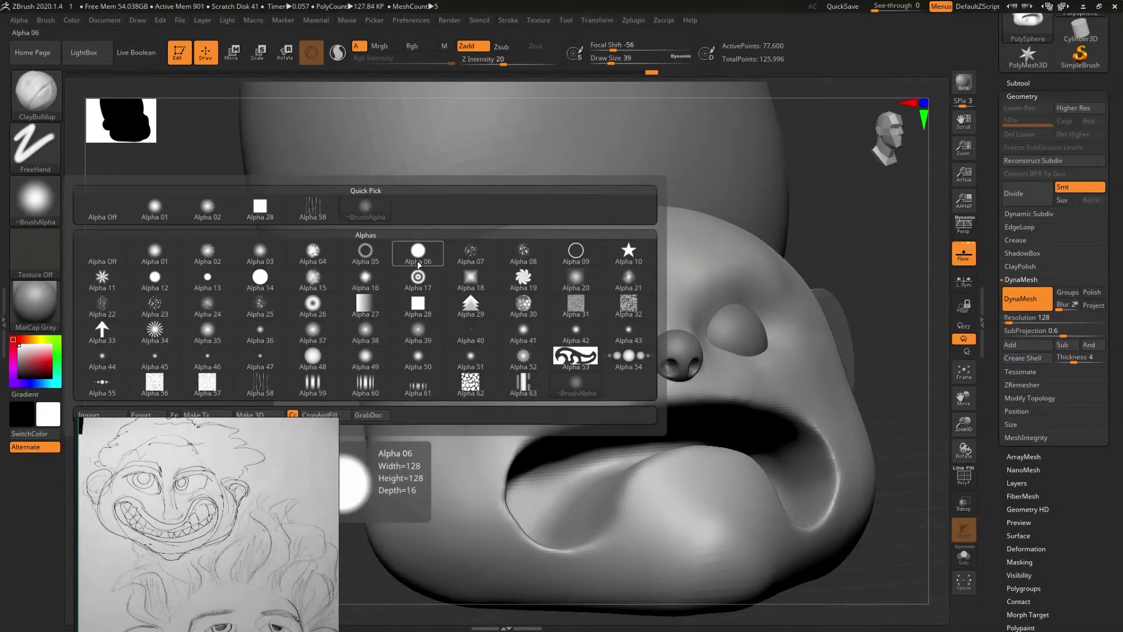
click(417, 250)
drag(509, 312, 578, 303)
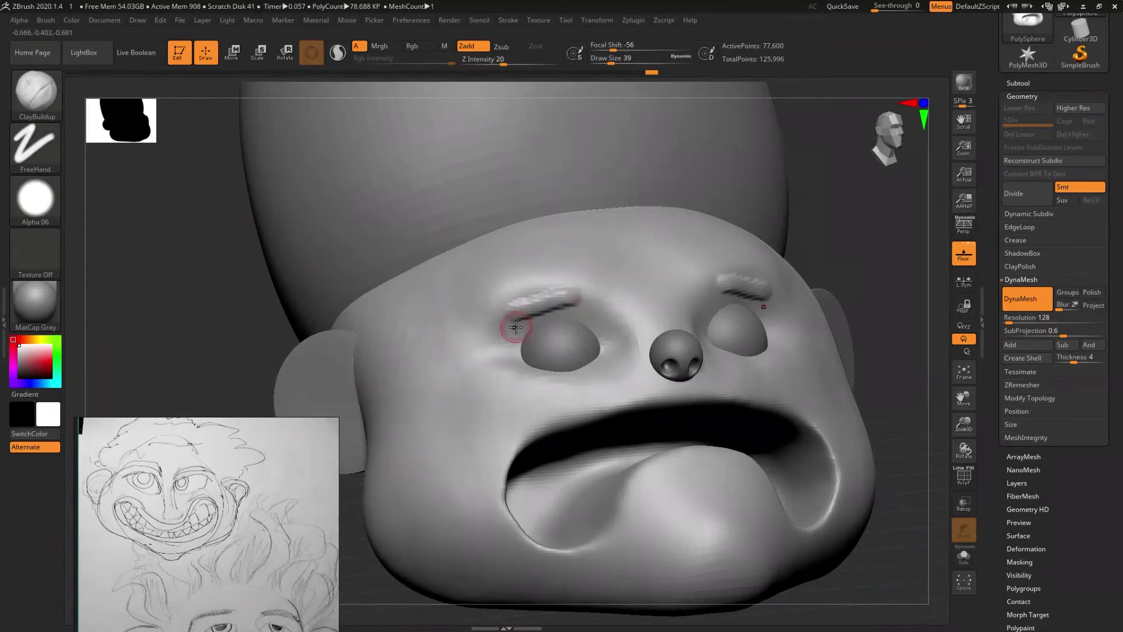
key(ctrl+z)
drag(246, 462, 244, 206)
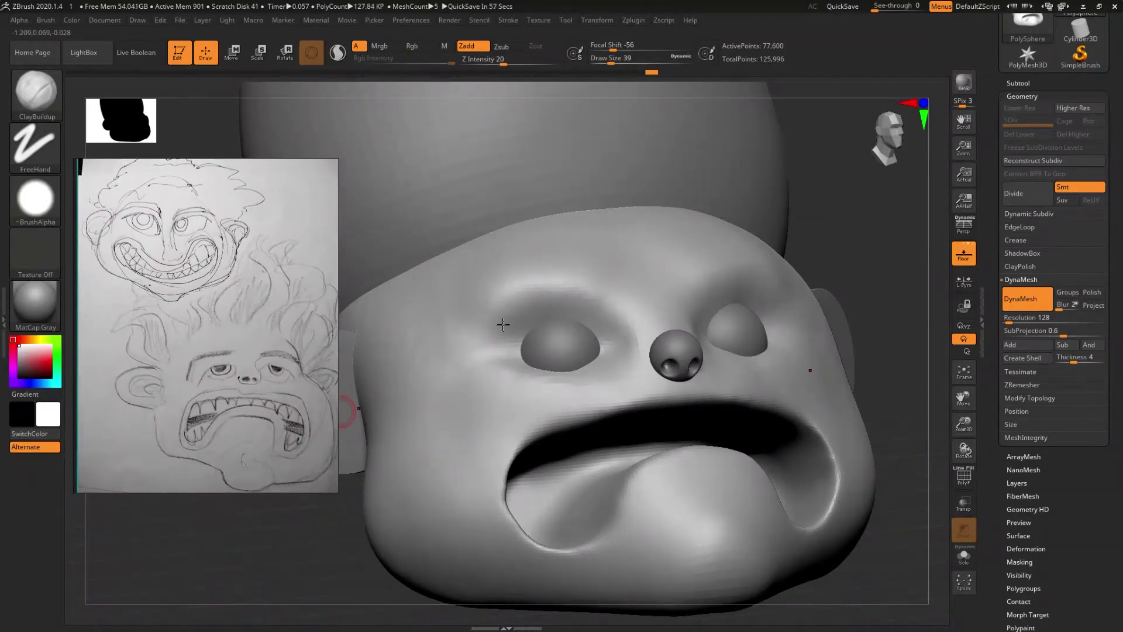
- Build clay brow ridges above both eyes and smooth them with a size 54 brush
mouse_move(503, 324)
mouse_down()
mouse_move(546, 301)
mouse_move(554, 314)
mouse_move(527, 318)
mouse_move(532, 311)
mouse_move(526, 338)
mouse_move(552, 306)
mouse_move(577, 301)
mouse_move(529, 311)
mouse_move(609, 321)
mouse_move(476, 351)
mouse_move(514, 322)
mouse_move(464, 359)
mouse_move(482, 335)
mouse_move(502, 349)
mouse_move(550, 344)
mouse_up()
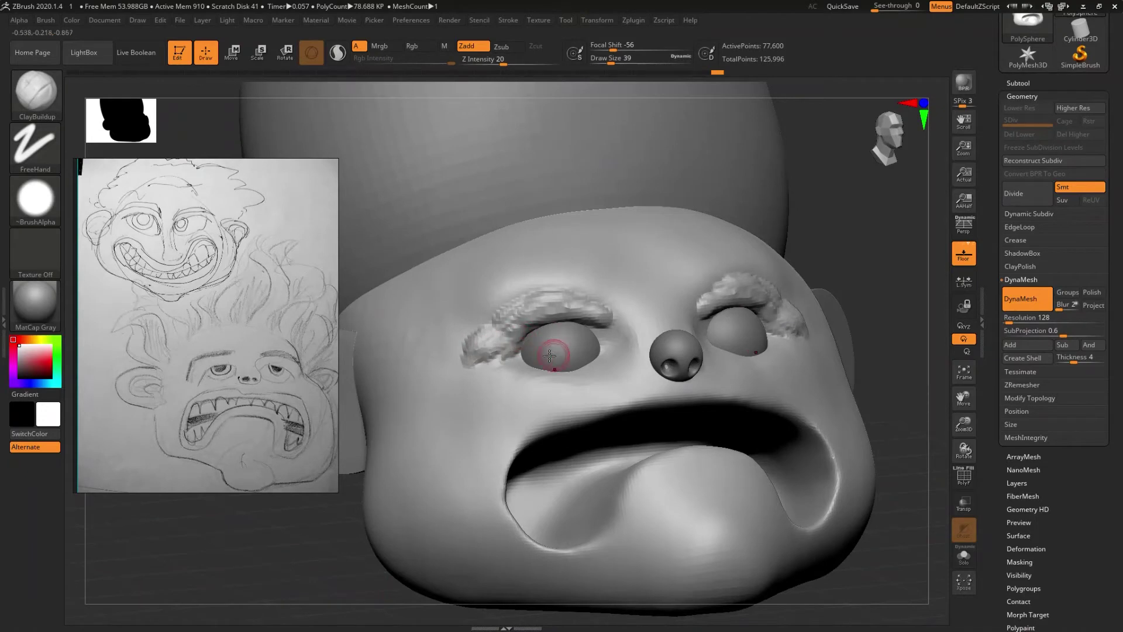
key(s)
drag(537, 349, 524, 344)
right_drag(562, 375, 585, 358)
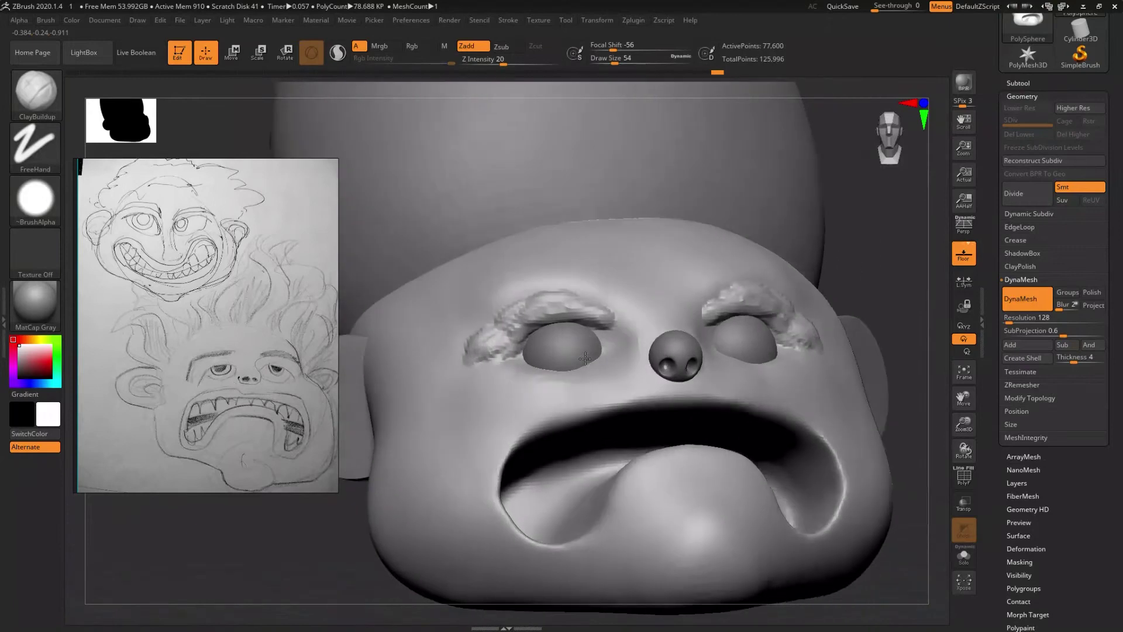
shift+drag(477, 344, 713, 321)
mouse_move(627, 326)
shift+mouse_down()
mouse_move(477, 306)
mouse_move(518, 330)
mouse_move(447, 351)
mouse_move(503, 342)
shift+mouse_up()
mouse_move(506, 366)
right_down()
mouse_move(507, 376)
mouse_move(484, 354)
mouse_move(503, 351)
mouse_move(476, 333)
right_up()
mouse_move(465, 334)
mouse_down()
mouse_move(529, 279)
mouse_move(489, 319)
mouse_move(515, 301)
mouse_move(619, 304)
mouse_move(545, 299)
mouse_move(499, 323)
mouse_up()
shift+drag(541, 283, 473, 345)
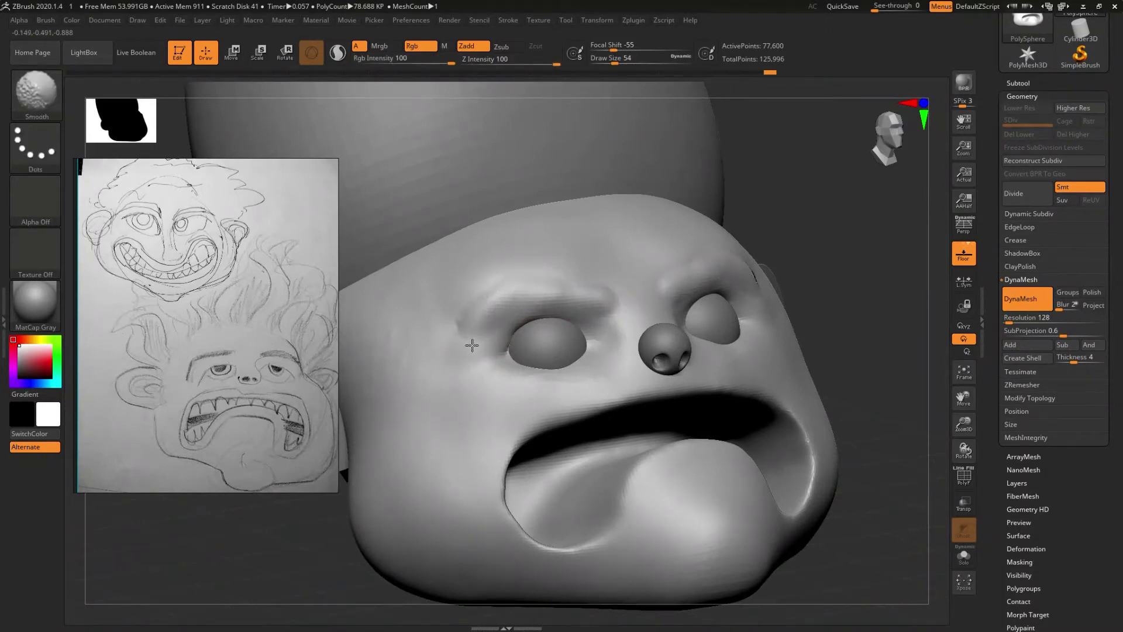
- Alternate smoothing and ClayBuildup on the brows for a heavier frowning ridge
shift+drag(489, 304, 531, 301)
right_drag(532, 300, 554, 276)
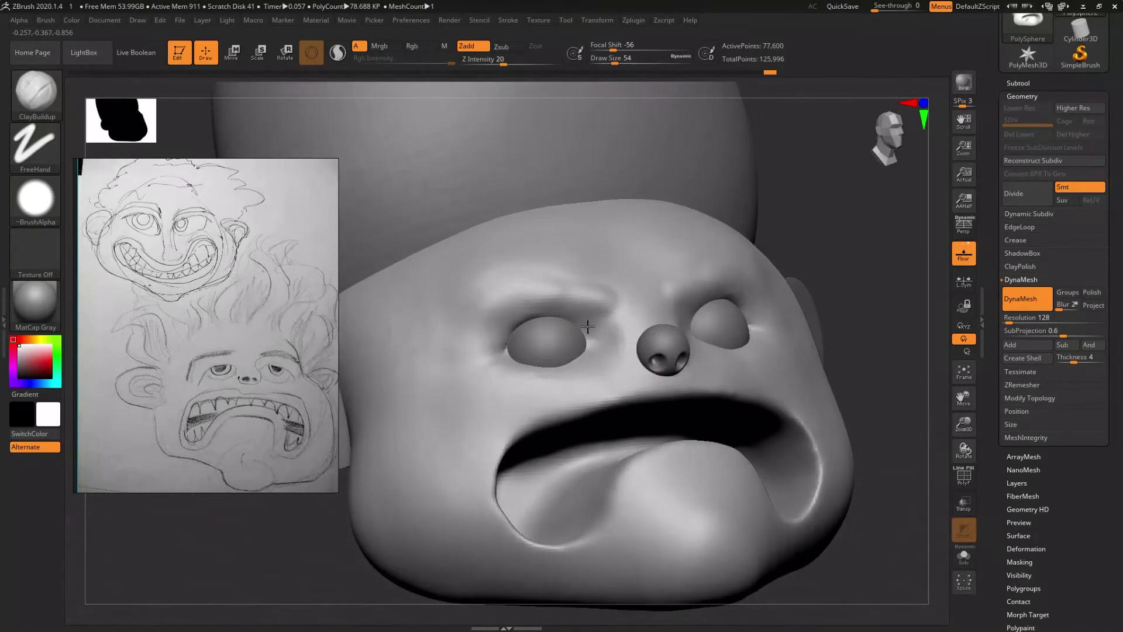
mouse_move(554, 275)
mouse_down()
mouse_move(509, 281)
mouse_move(531, 283)
mouse_up()
mouse_move(531, 283)
right_down()
mouse_move(530, 314)
mouse_move(549, 282)
right_up()
drag(582, 275, 617, 287)
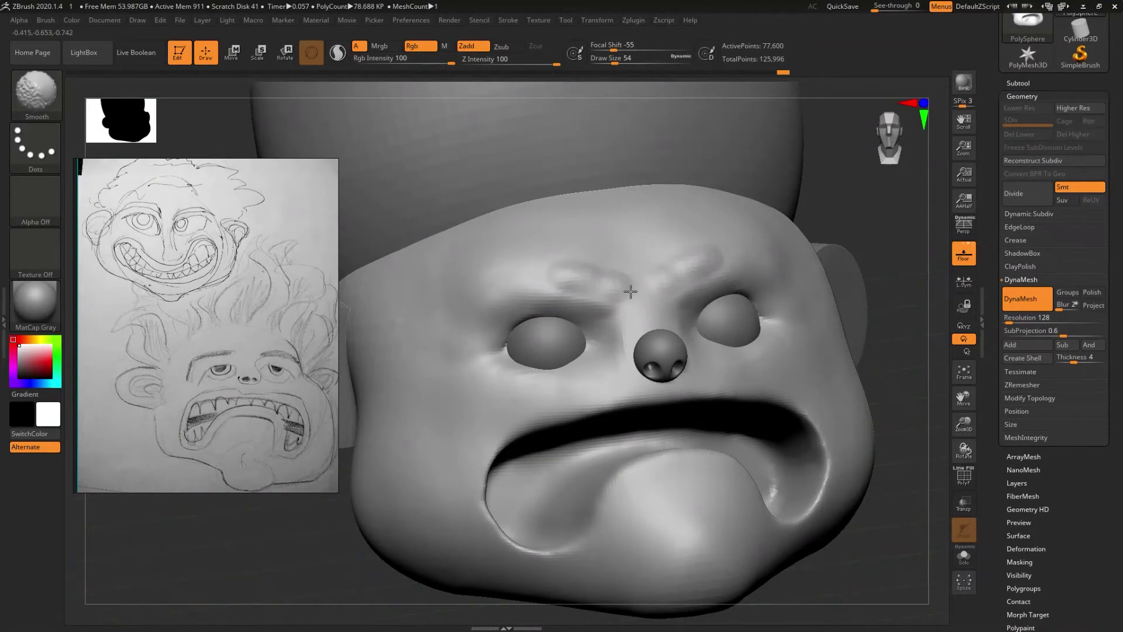
- Carve a crease under the eyes, then smooth it and the eye-to-nose area
mouse_move(614, 306)
right_down()
mouse_move(602, 306)
mouse_move(591, 356)
right_up()
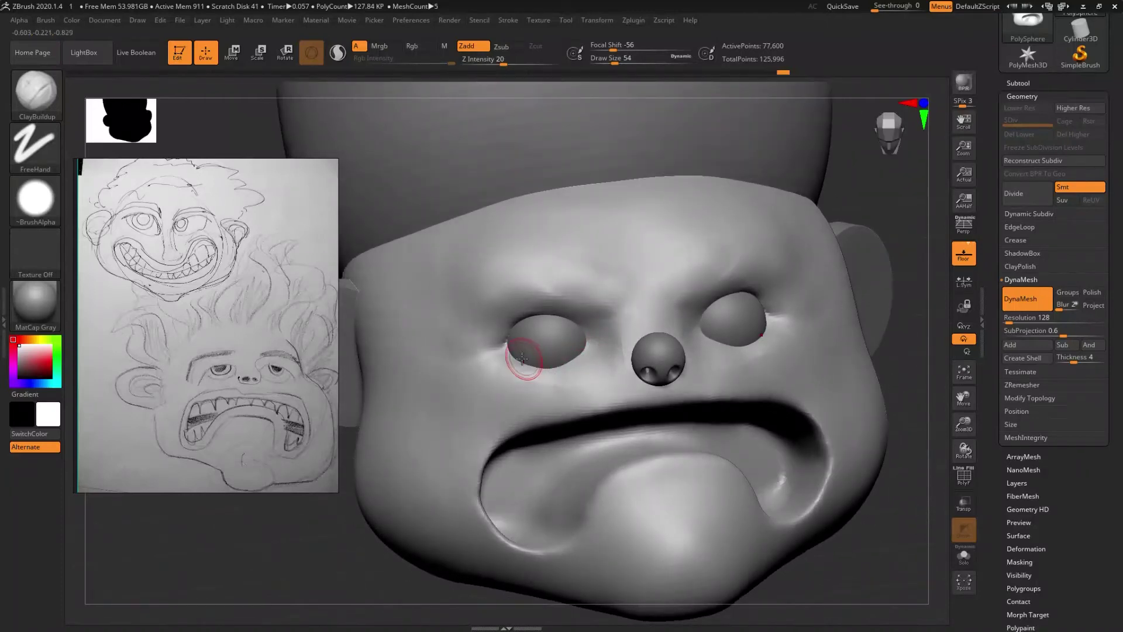
drag(503, 357, 581, 369)
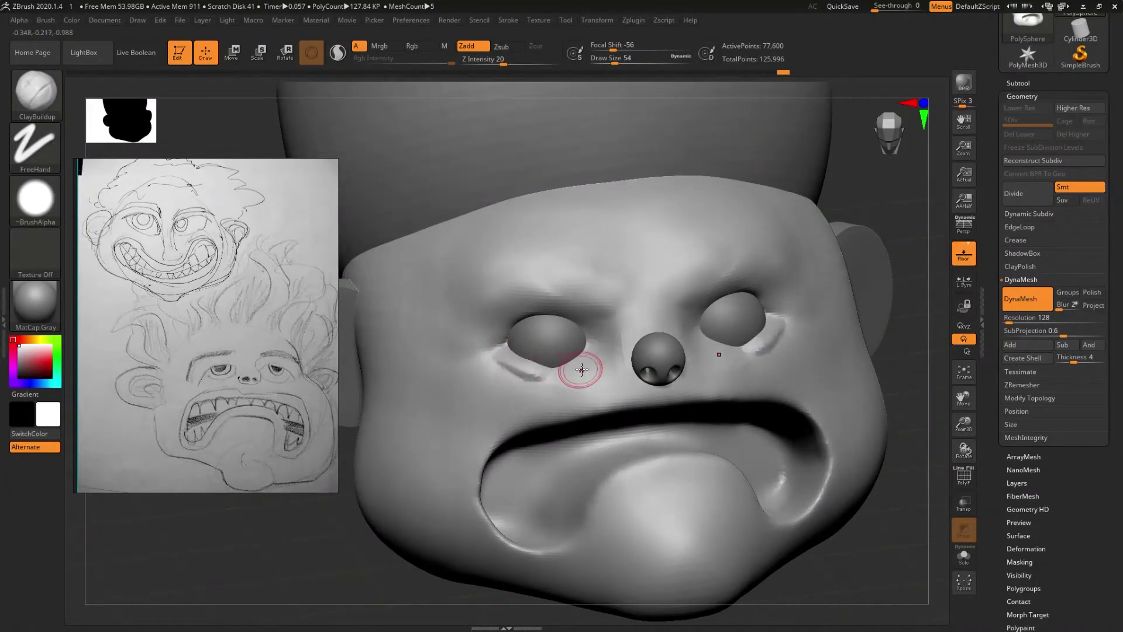
drag(515, 347, 544, 362)
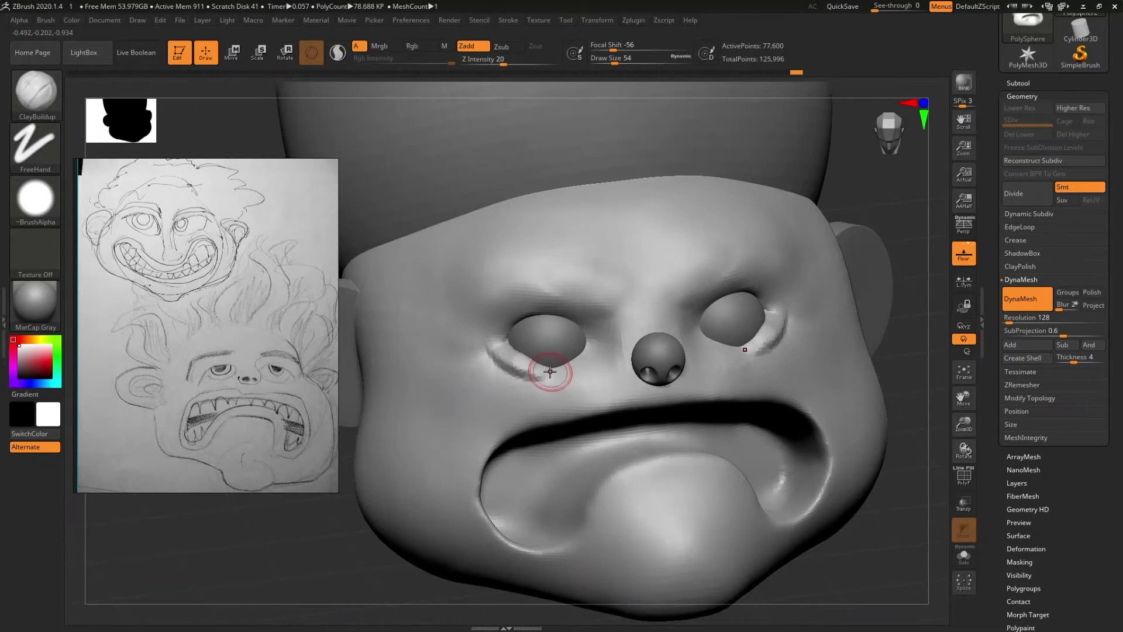
shift+drag(502, 356, 544, 375)
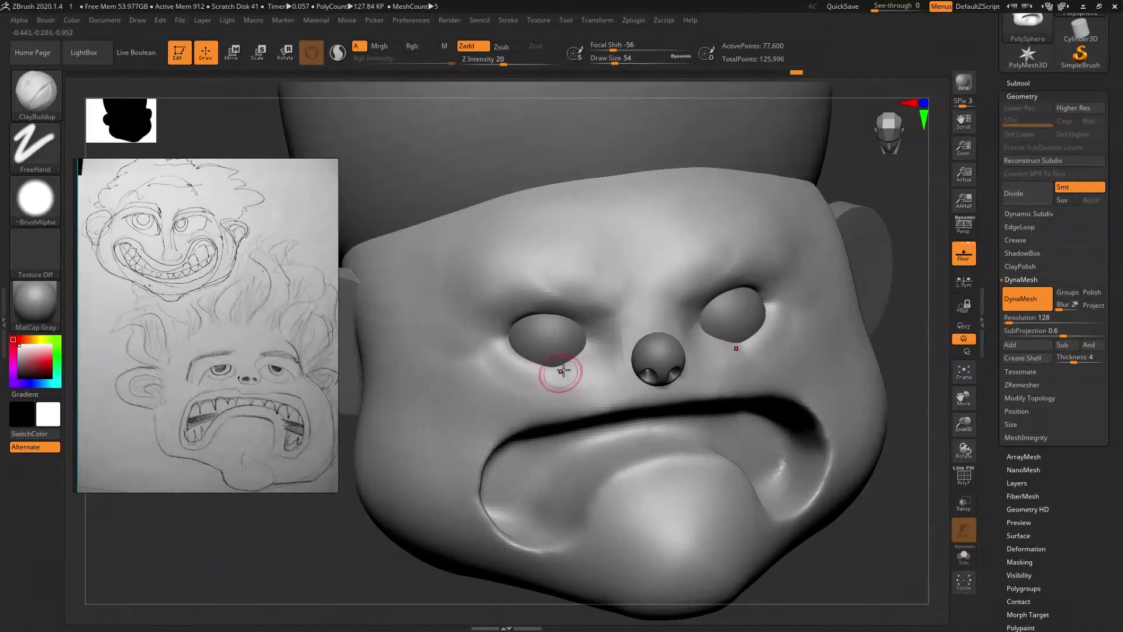
drag(560, 371, 602, 344)
- Orbit to a three-quarter view and make the eye spheres the active subtool
key(shift)
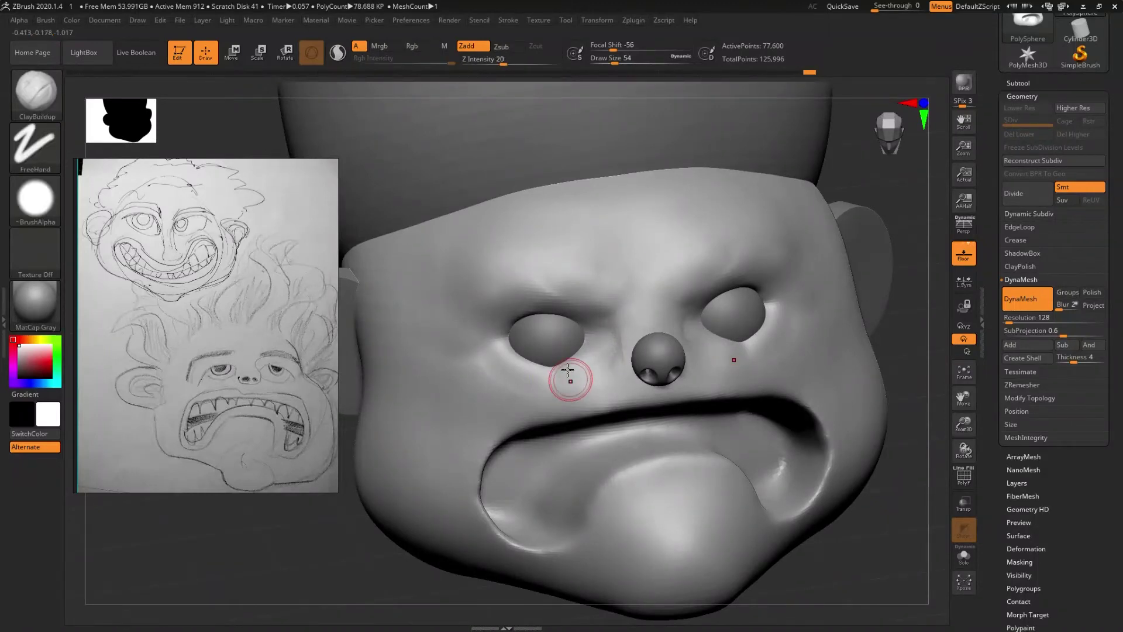
right_drag(569, 376, 593, 371)
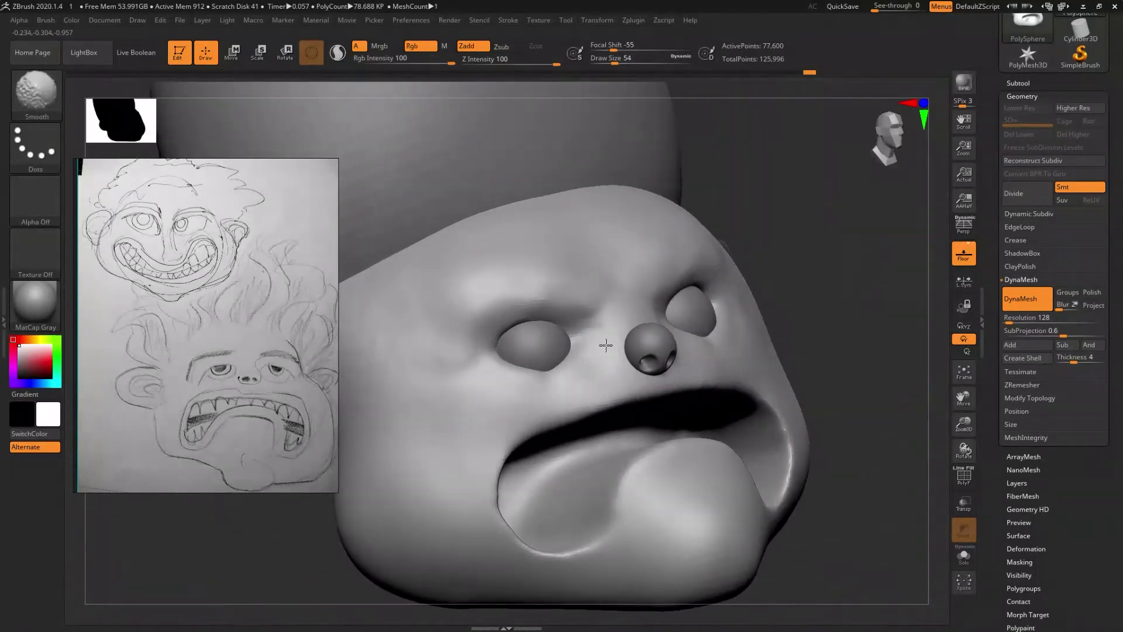
mouse_move(585, 372)
right_down()
mouse_move(590, 359)
mouse_move(547, 371)
mouse_move(597, 366)
mouse_move(574, 376)
mouse_move(572, 311)
right_up()
key(shift)
key(shift)
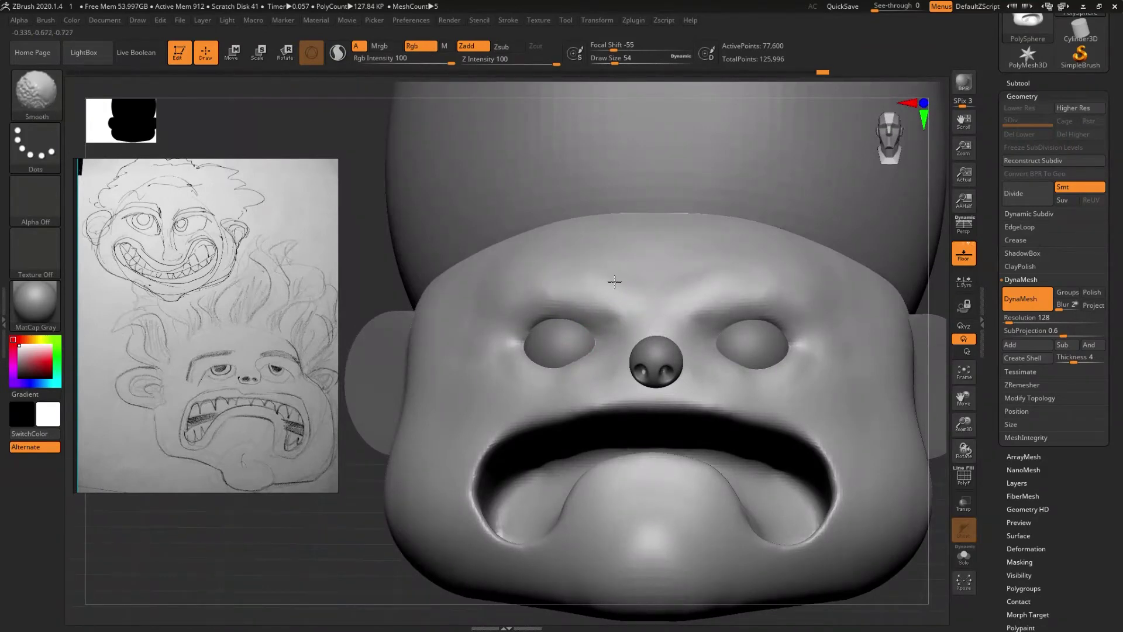
mouse_move(647, 326)
right_down()
mouse_move(669, 343)
mouse_move(645, 343)
mouse_move(656, 341)
right_up()
alt+click(539, 346)
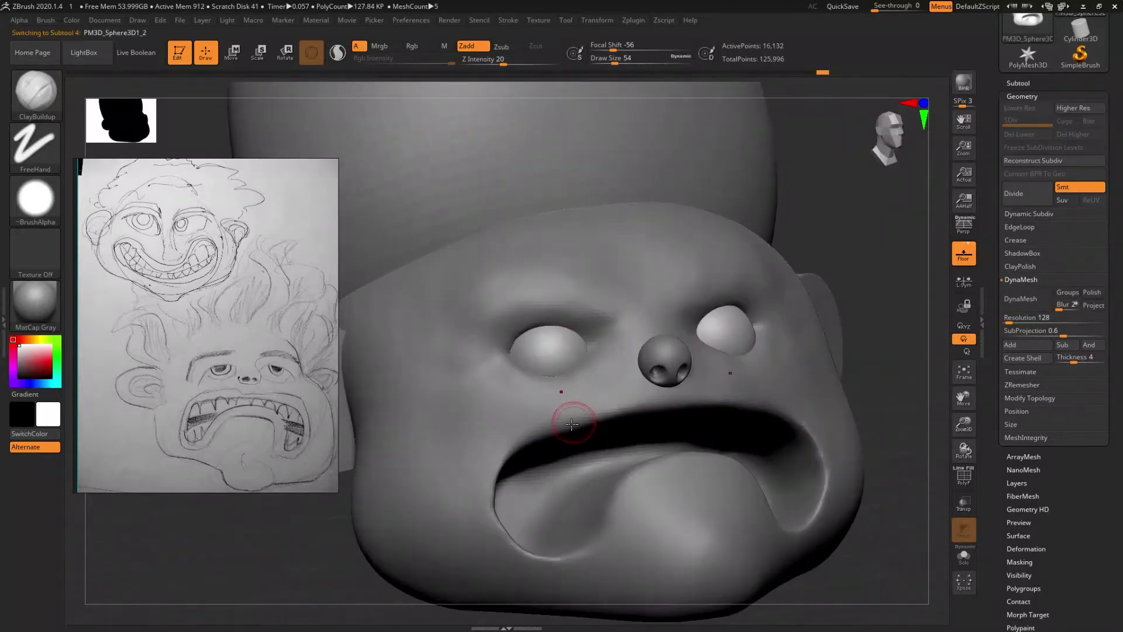
- Append a small sphere subtool and move it to the eye's inner corner
right_drag(557, 381, 573, 384)
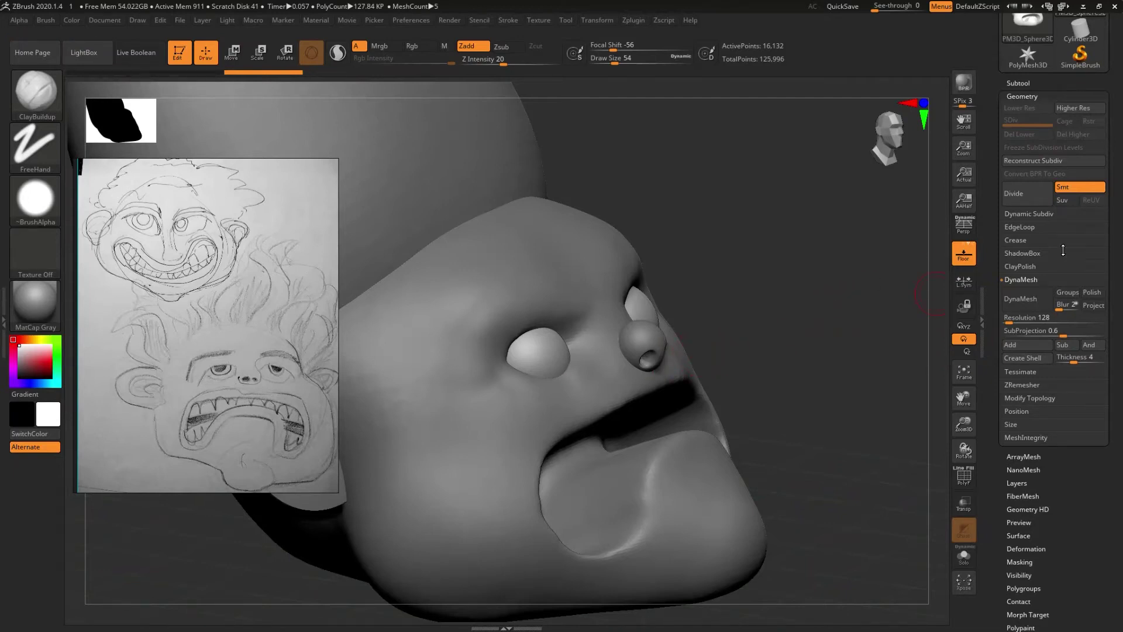
click(1020, 83)
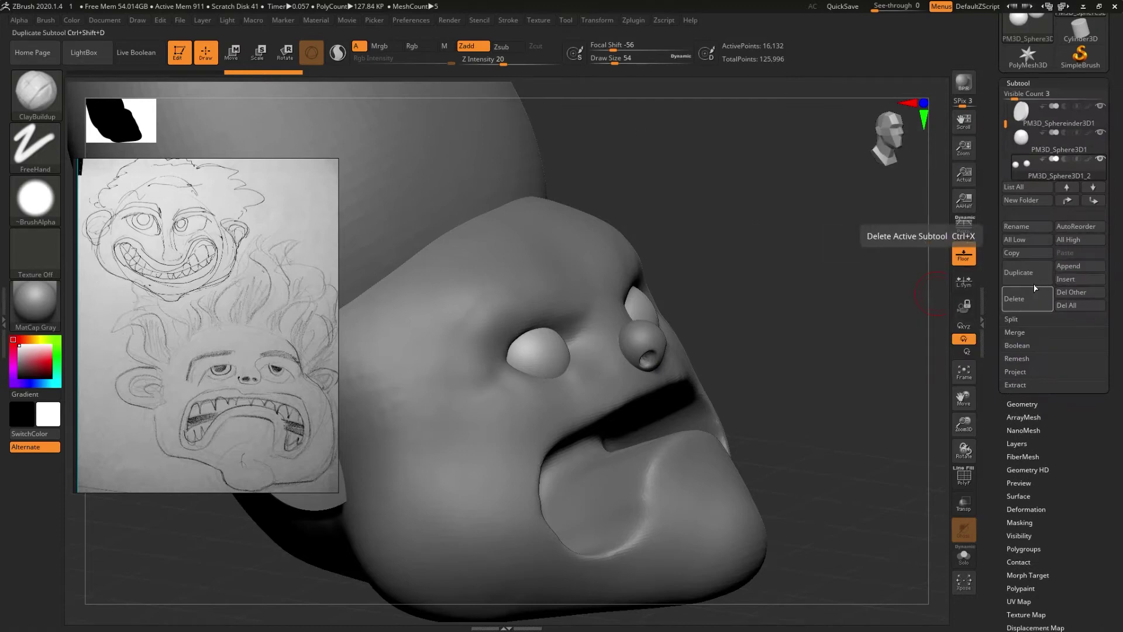
click(1077, 265)
click(705, 334)
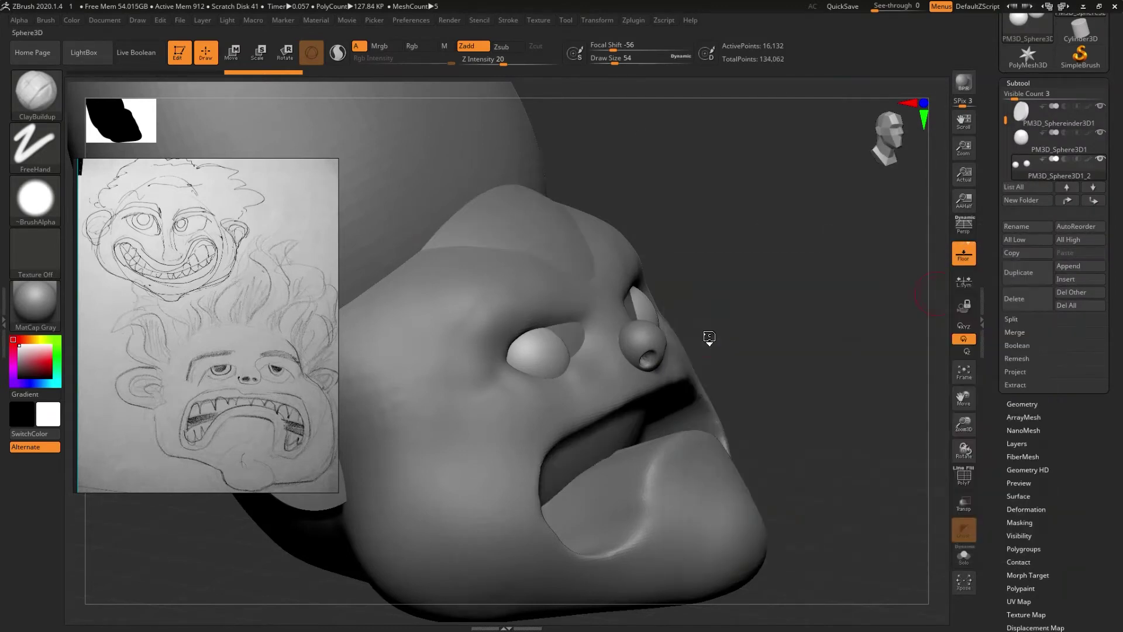
shift+drag(710, 320, 677, 332)
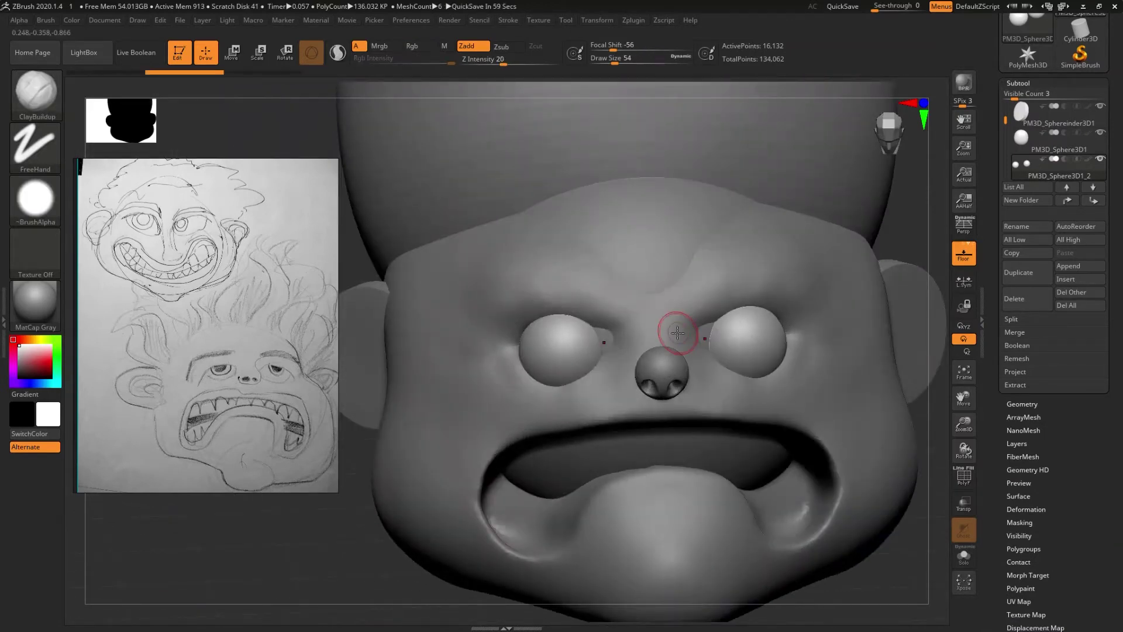
mouse_move(678, 332)
mouse_down()
mouse_move(603, 338)
mouse_move(645, 246)
mouse_up()
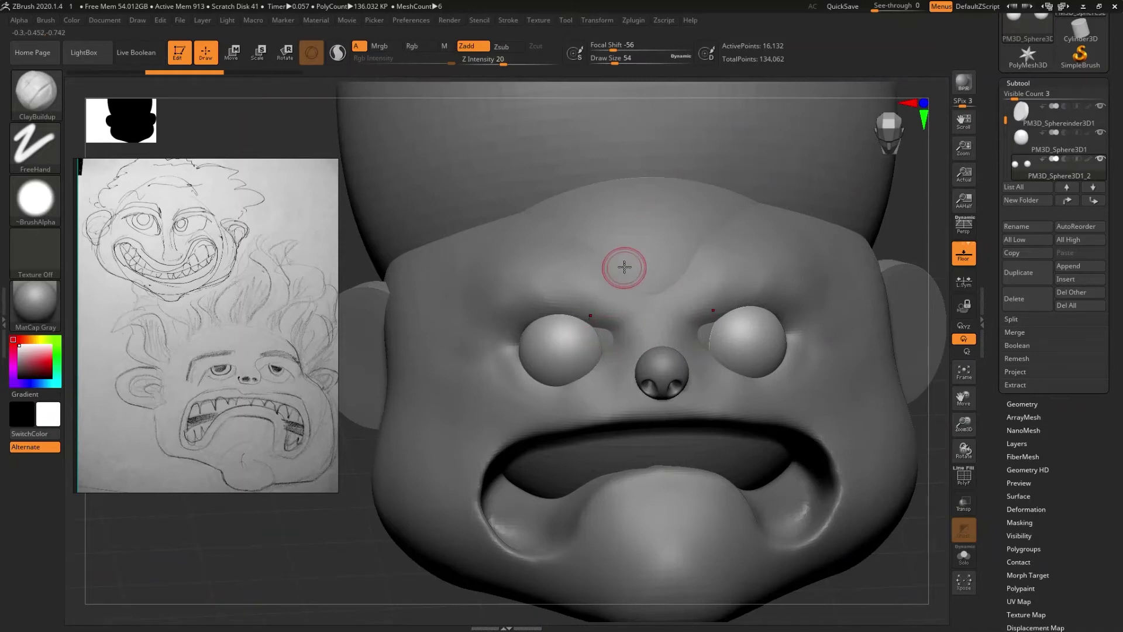
- Delete the brow subtool, confirming with OK
alt+click(645, 246)
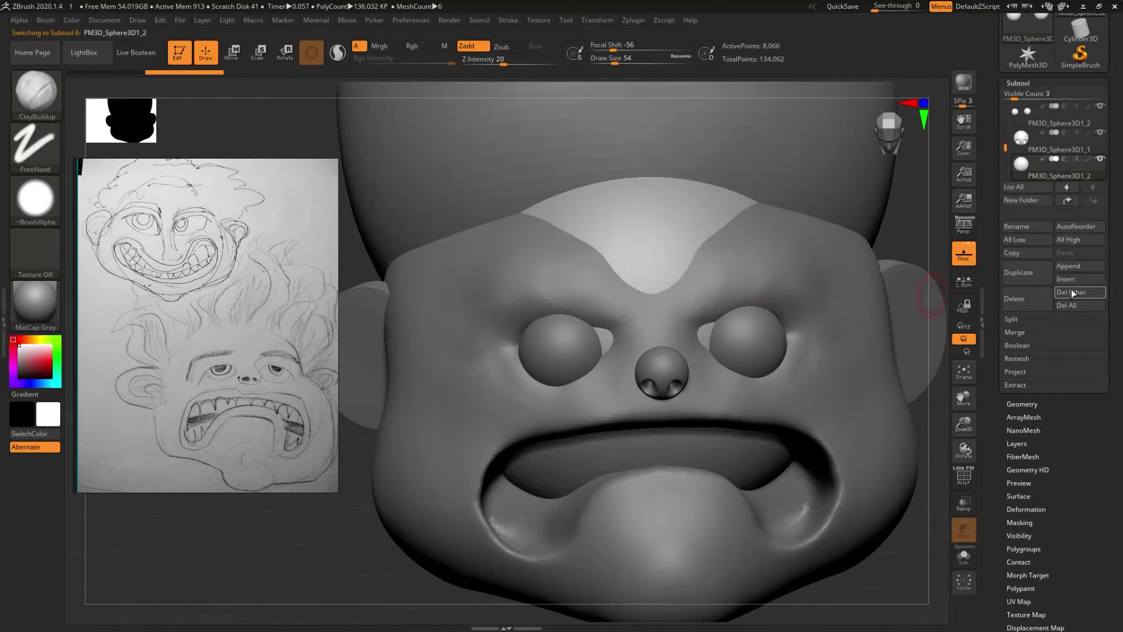
click(1034, 305)
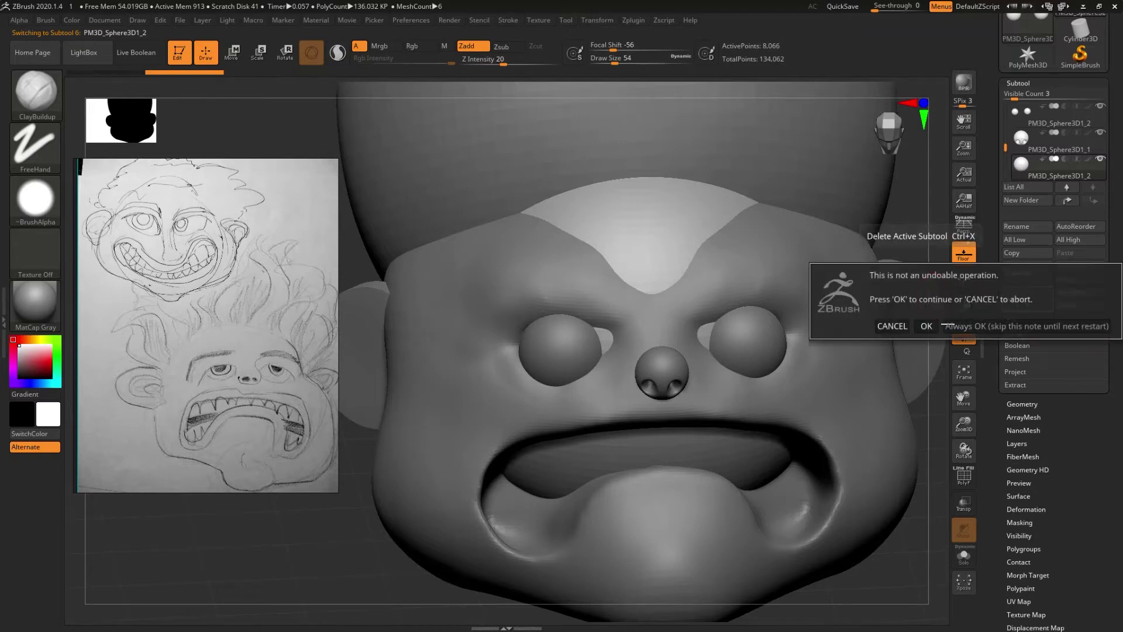
click(927, 326)
drag(834, 351, 790, 351)
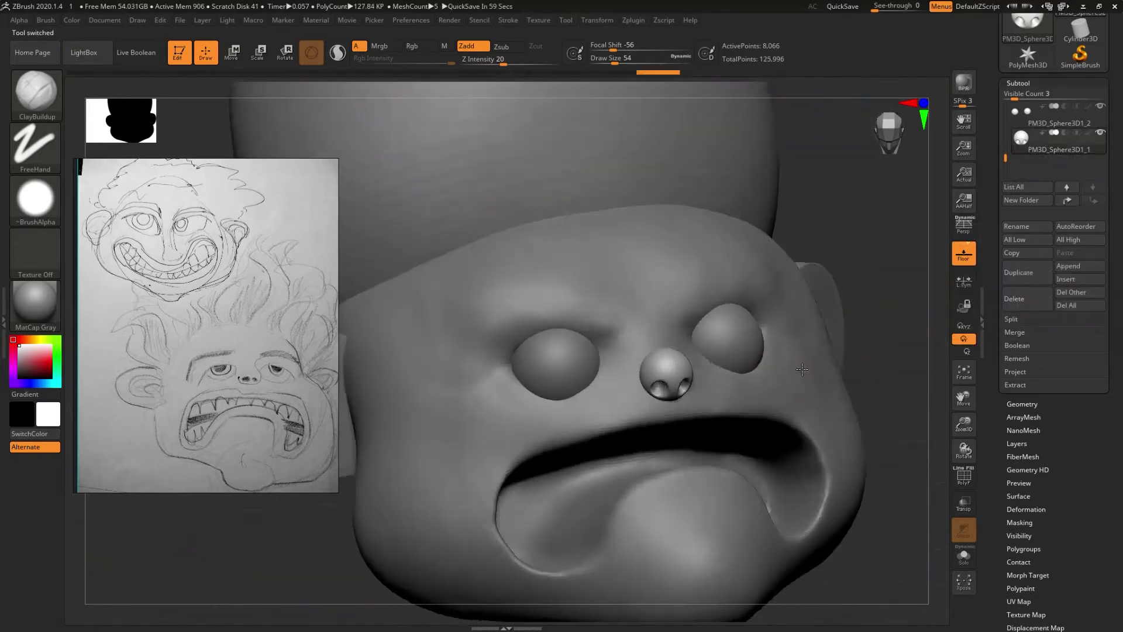
- Make the eye spheres the active subtool and switch to the Move transpose tool
alt+click(559, 375)
mouse_move(560, 375)
right_down()
mouse_move(676, 380)
mouse_move(667, 379)
right_up()
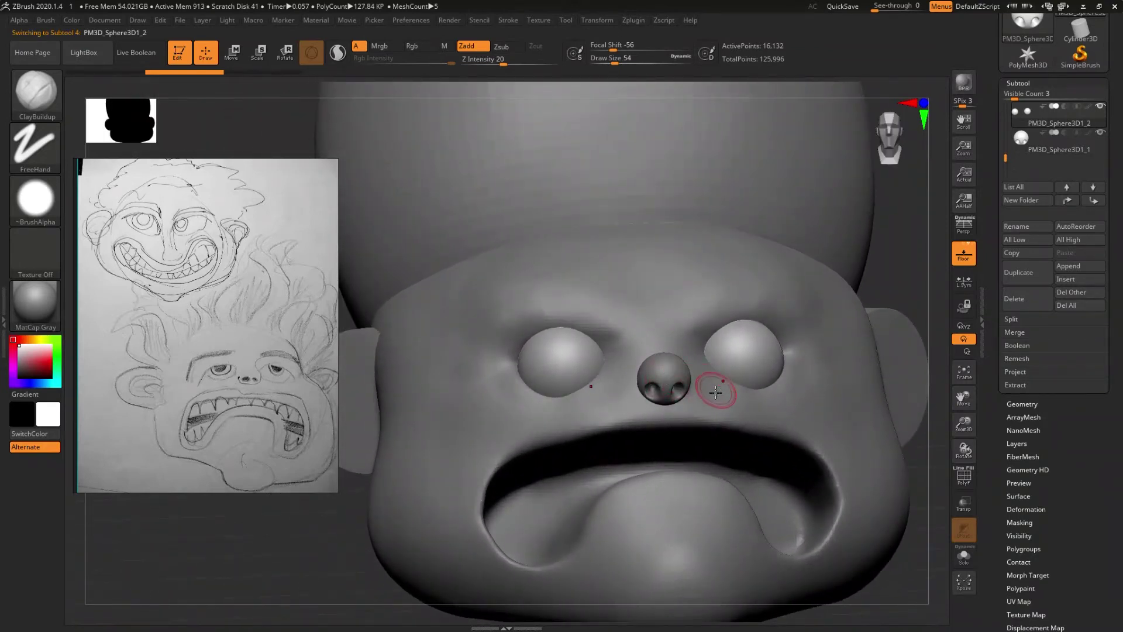
drag(1006, 144, 1005, 105)
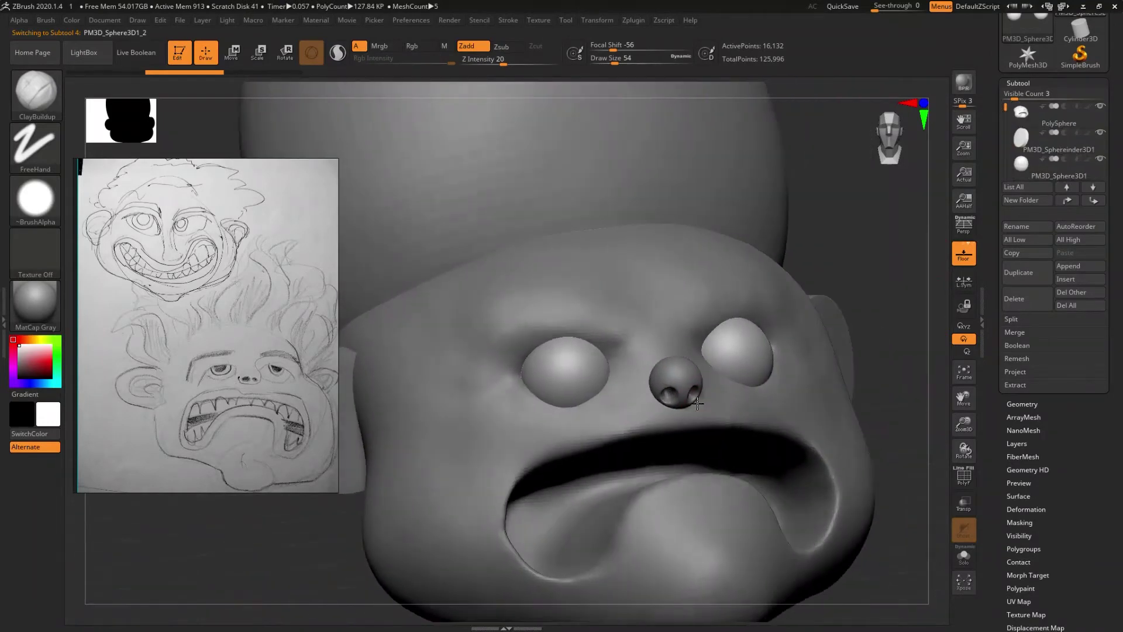
right_drag(685, 386, 620, 380)
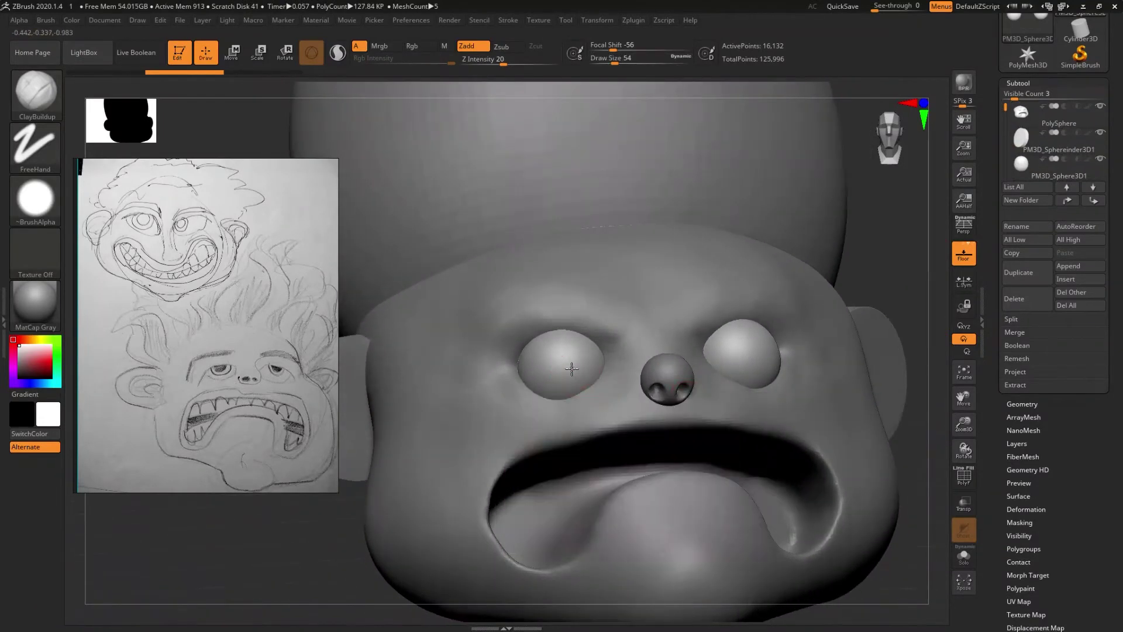
key(w)
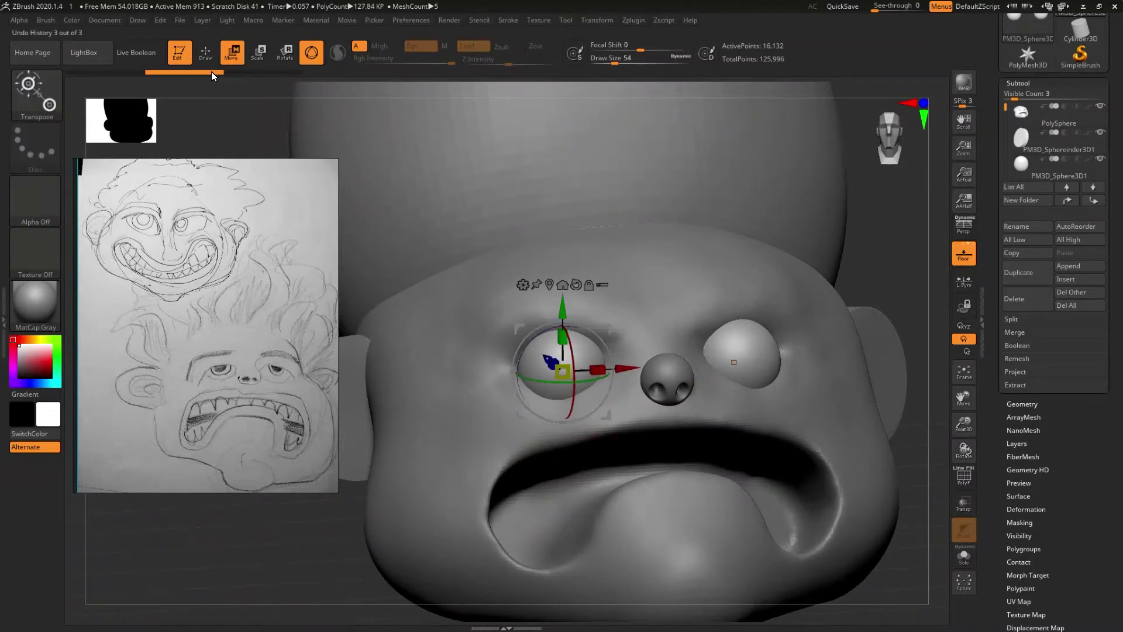
- Revert the eyes to an earlier Undo History point and return to a straight front view
click(240, 71)
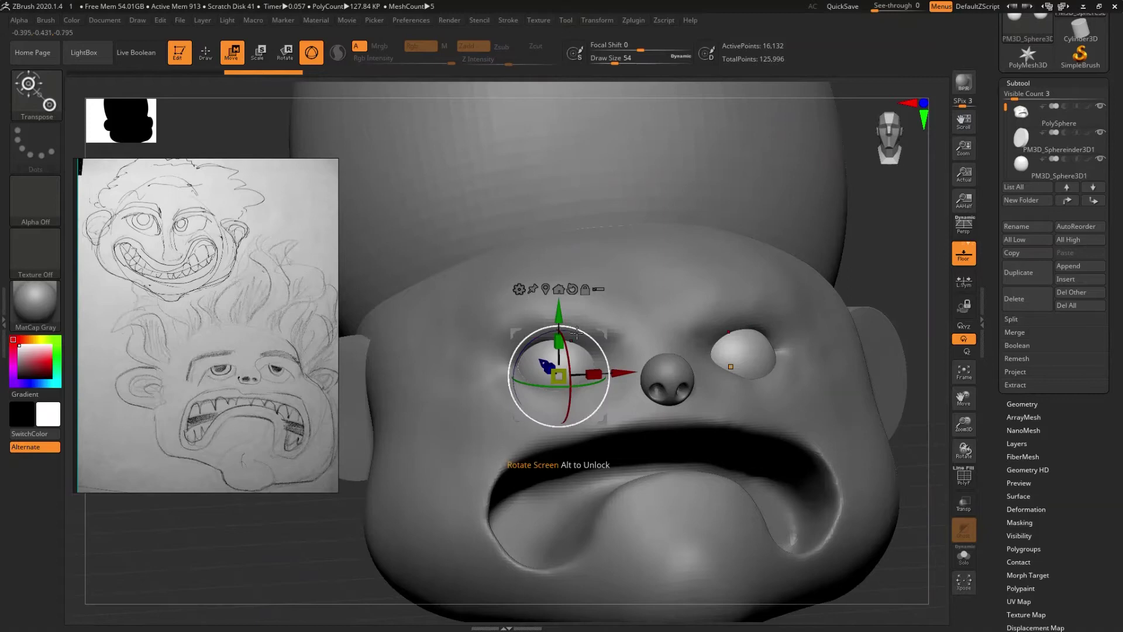
mouse_move(574, 451)
mouse_down()
mouse_move(652, 474)
mouse_move(639, 470)
mouse_up()
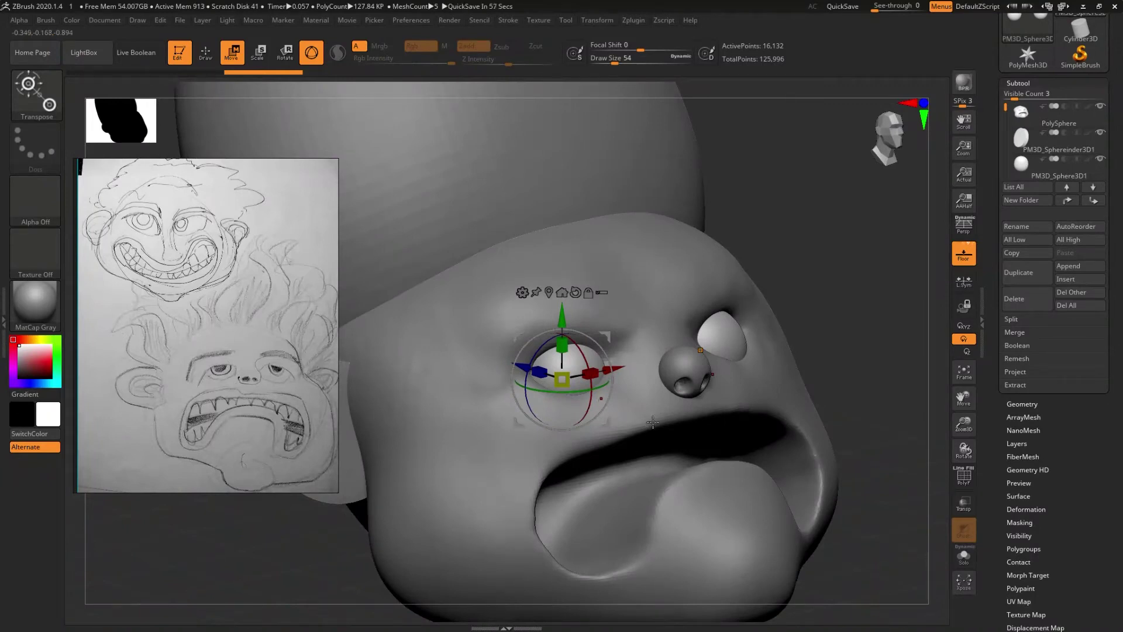
mouse_move(653, 421)
shift+mouse_down()
mouse_move(638, 431)
mouse_move(615, 418)
shift+mouse_up()
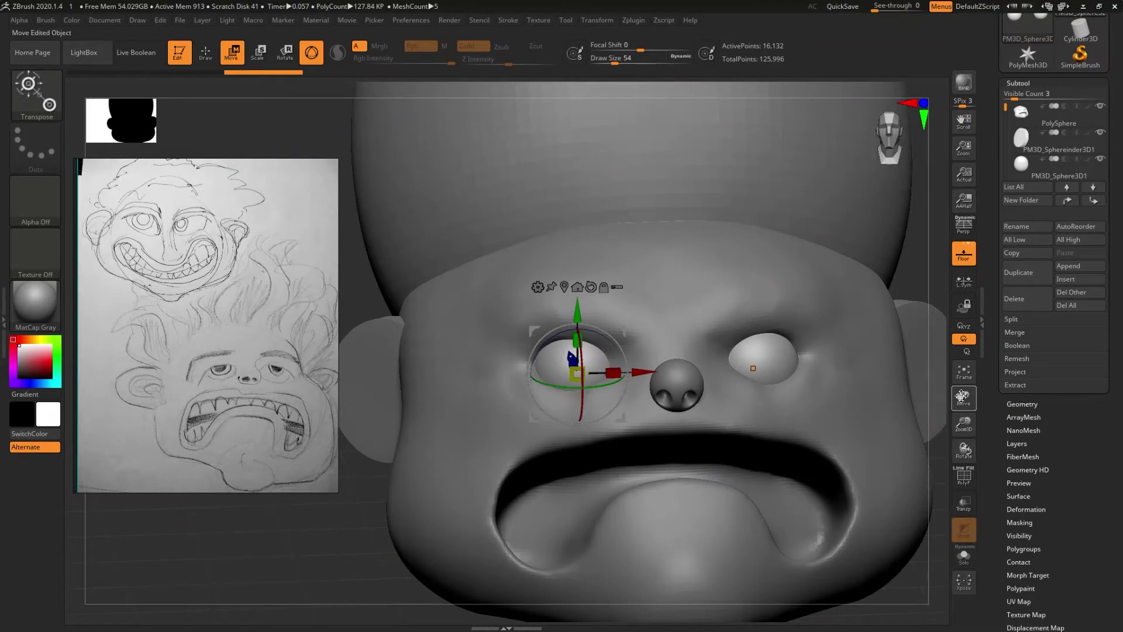
- Solo the eye spheres and select the Standard brush with Dots stroke
click(964, 556)
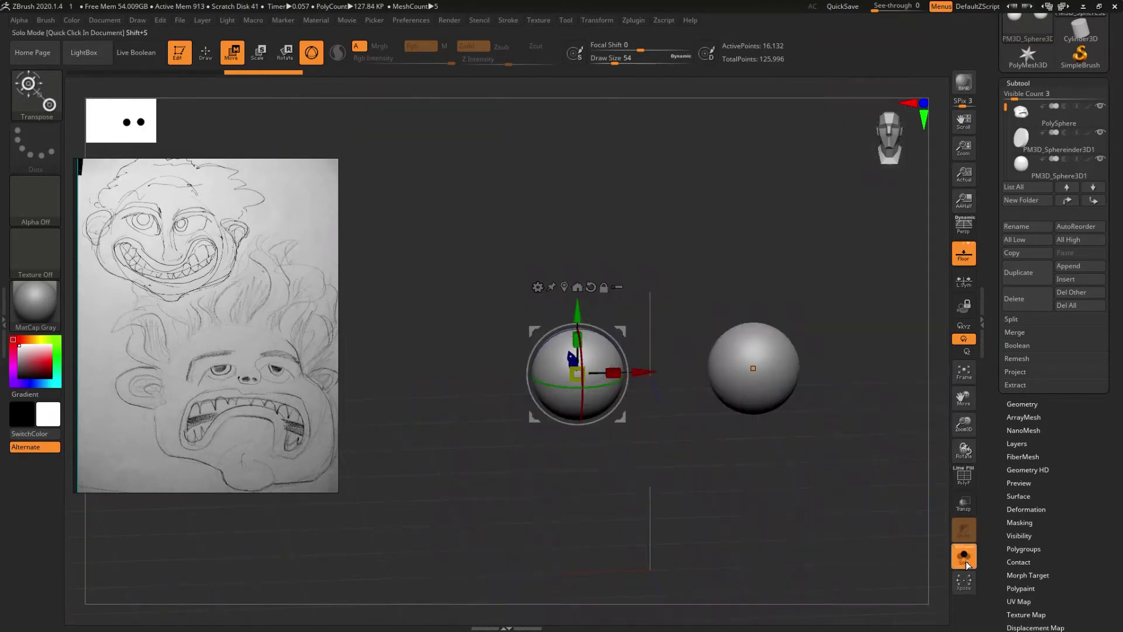
shift+drag(647, 444, 644, 446)
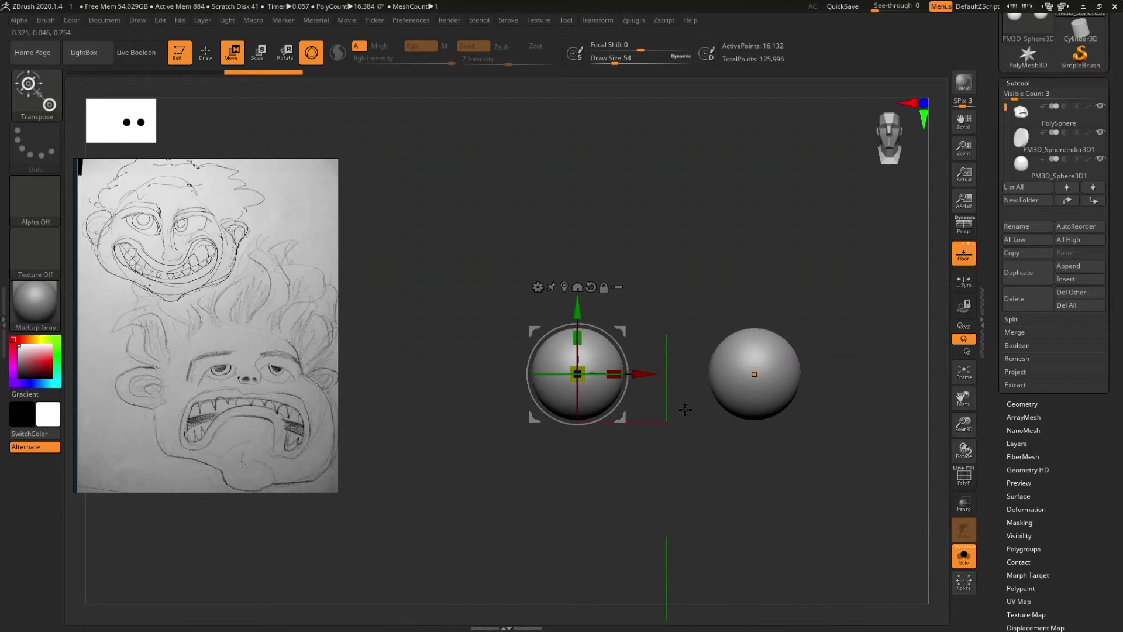
key(q)
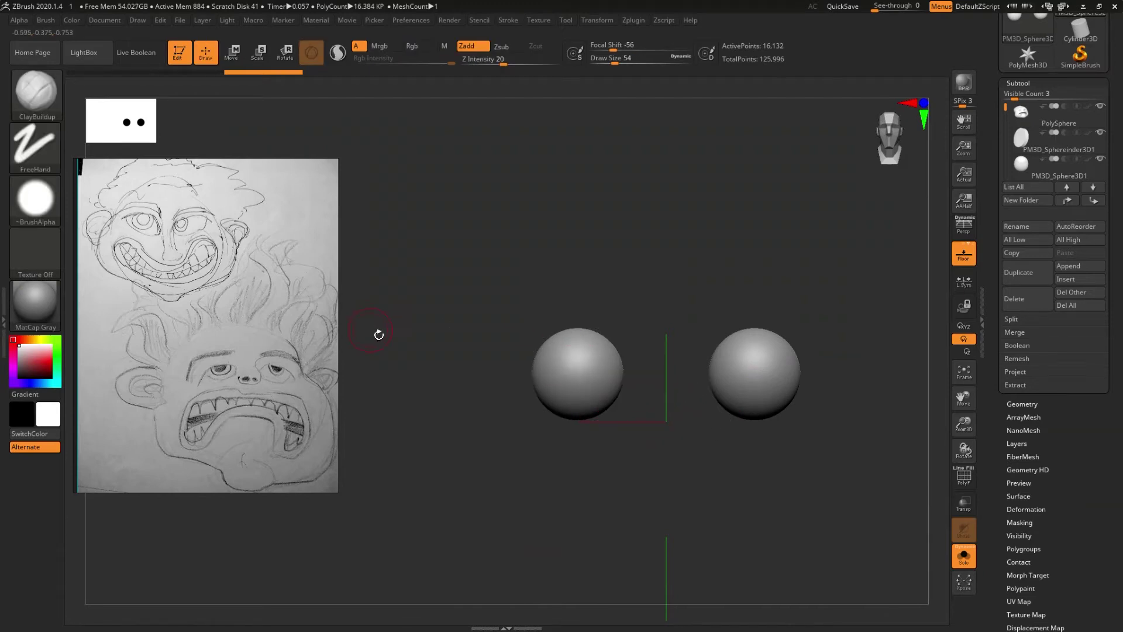
key(b)
key(s)
key(t)
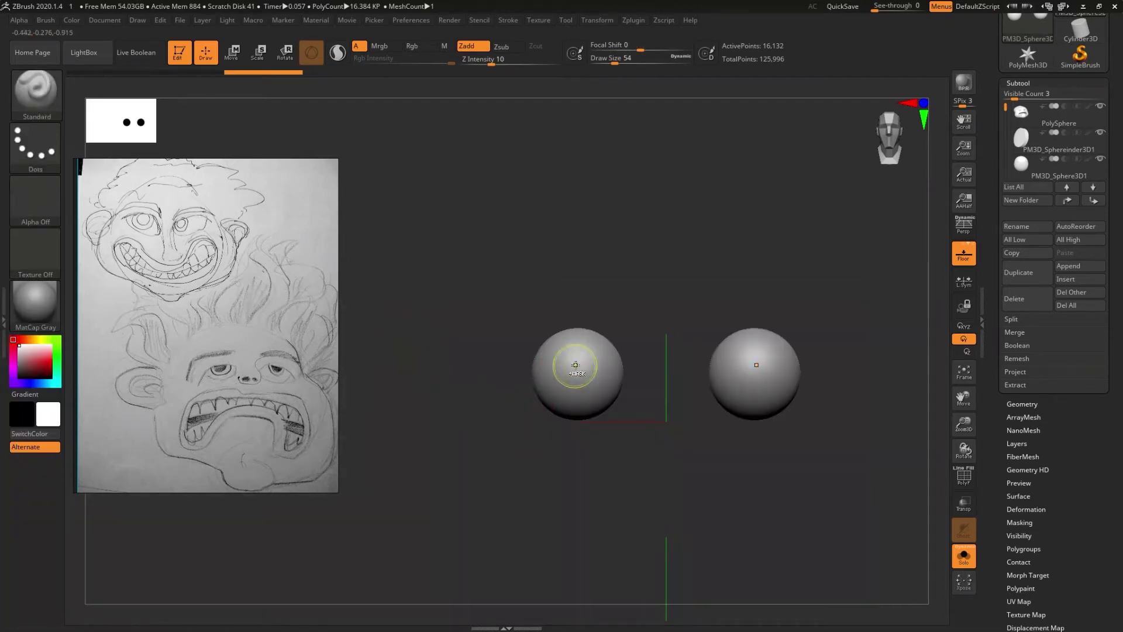
- Test-mask a spot on each eye, clear the mask, and zoom in on the front eye
ctrl+drag(575, 365, 573, 355)
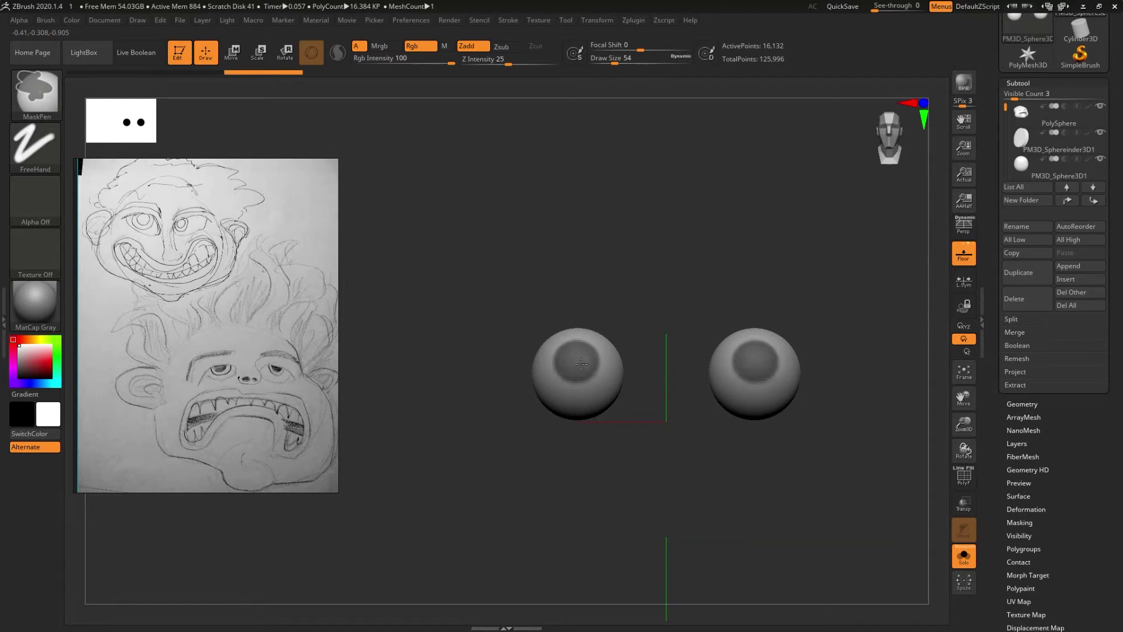
ctrl+drag(590, 289, 652, 303)
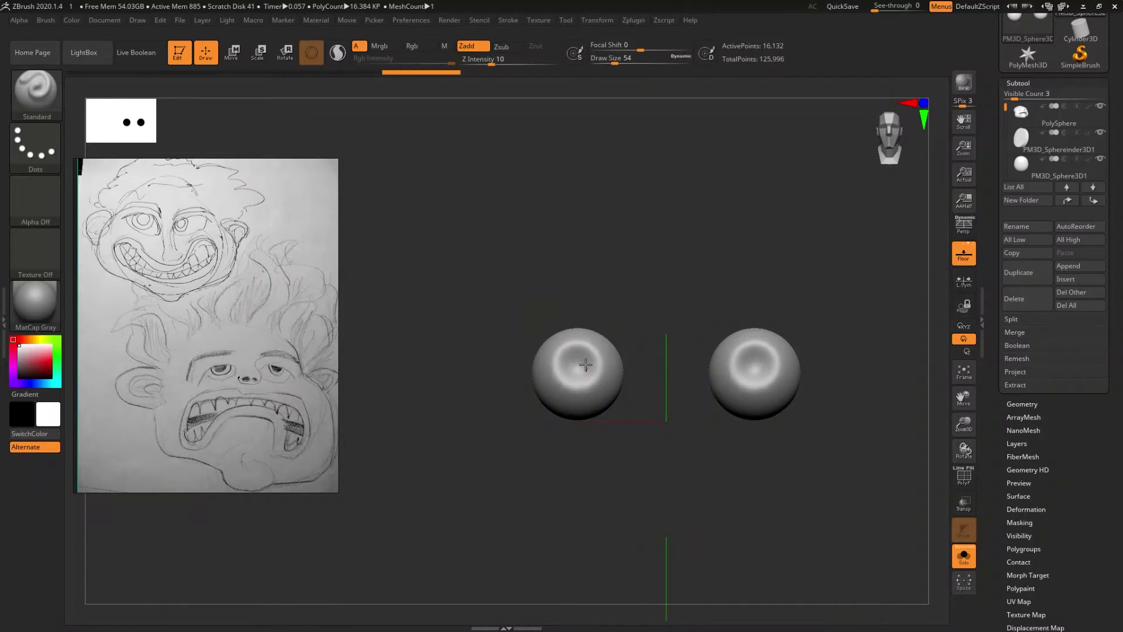
right_drag(576, 374, 608, 399)
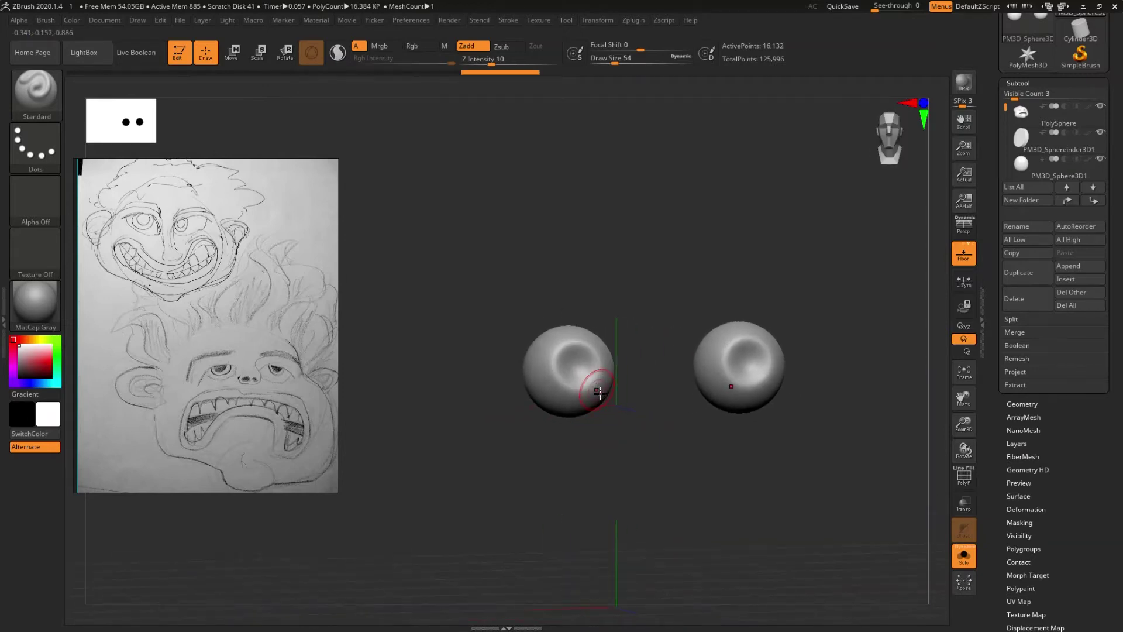
right_drag(607, 399, 577, 359)
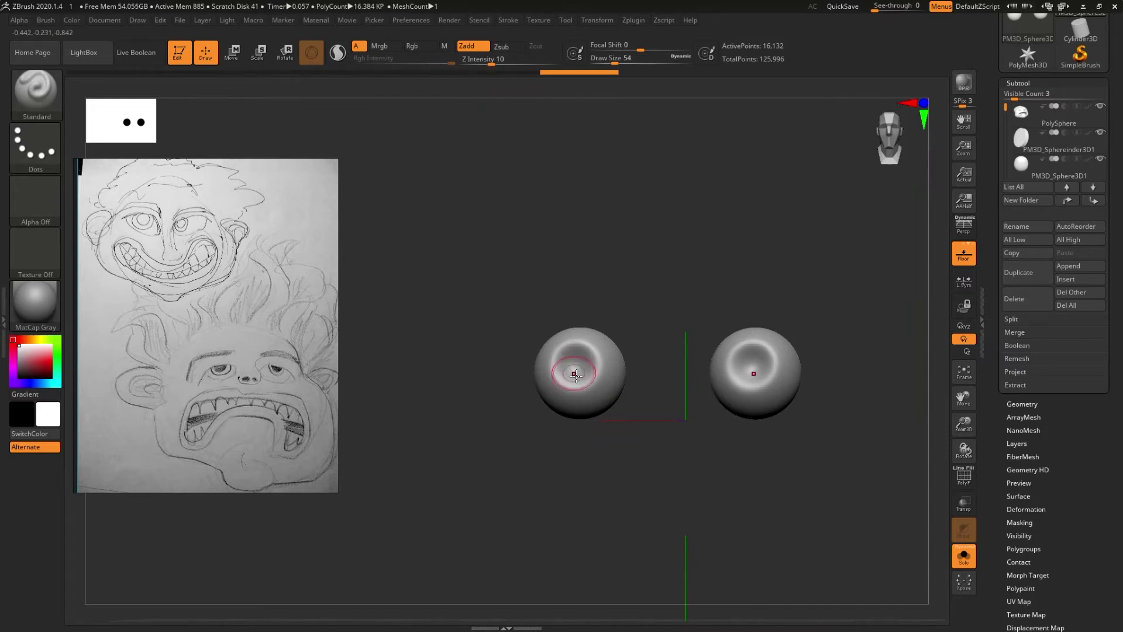
ctrl+right_drag(577, 358, 592, 433)
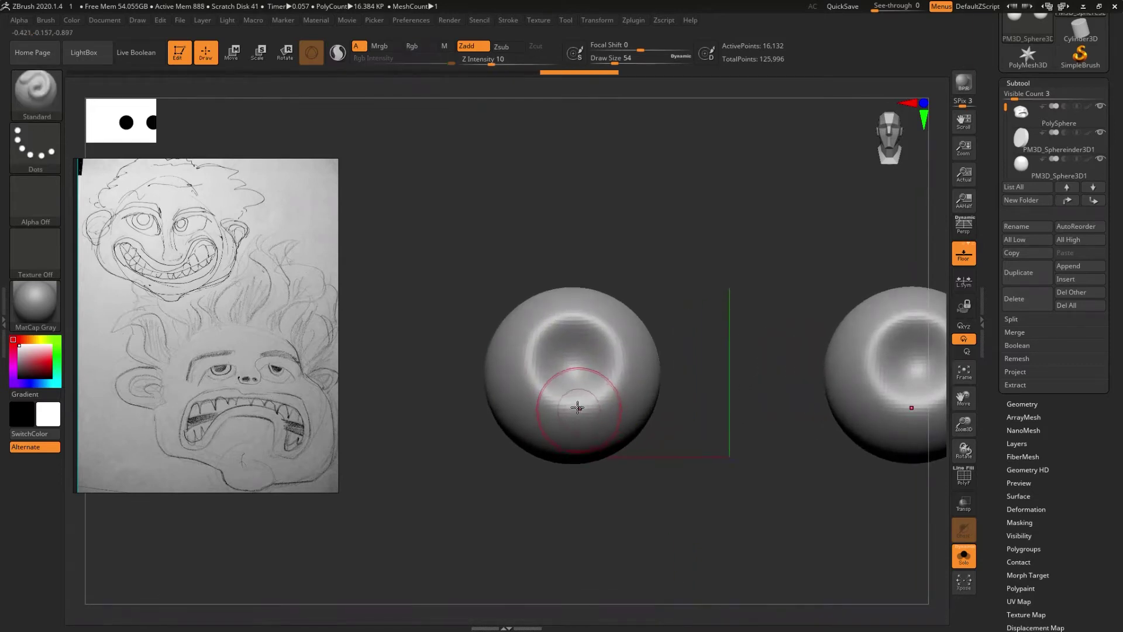
ctrl+right_drag(572, 376, 562, 367)
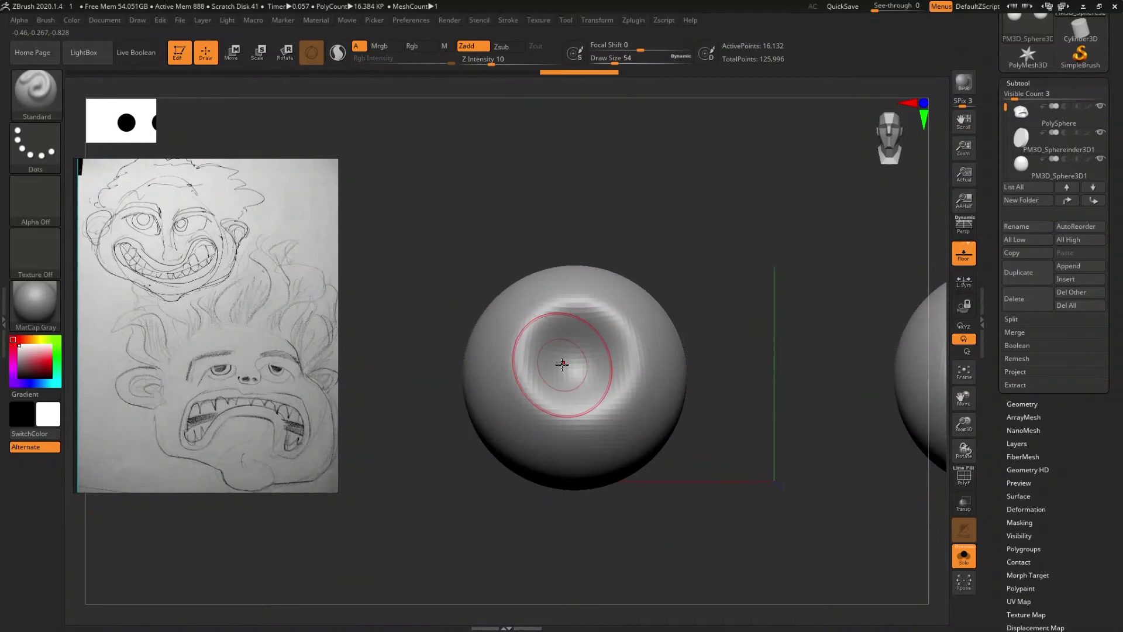
- Pick DamStandard at size 33 and carve a groove around the iris
key(b)
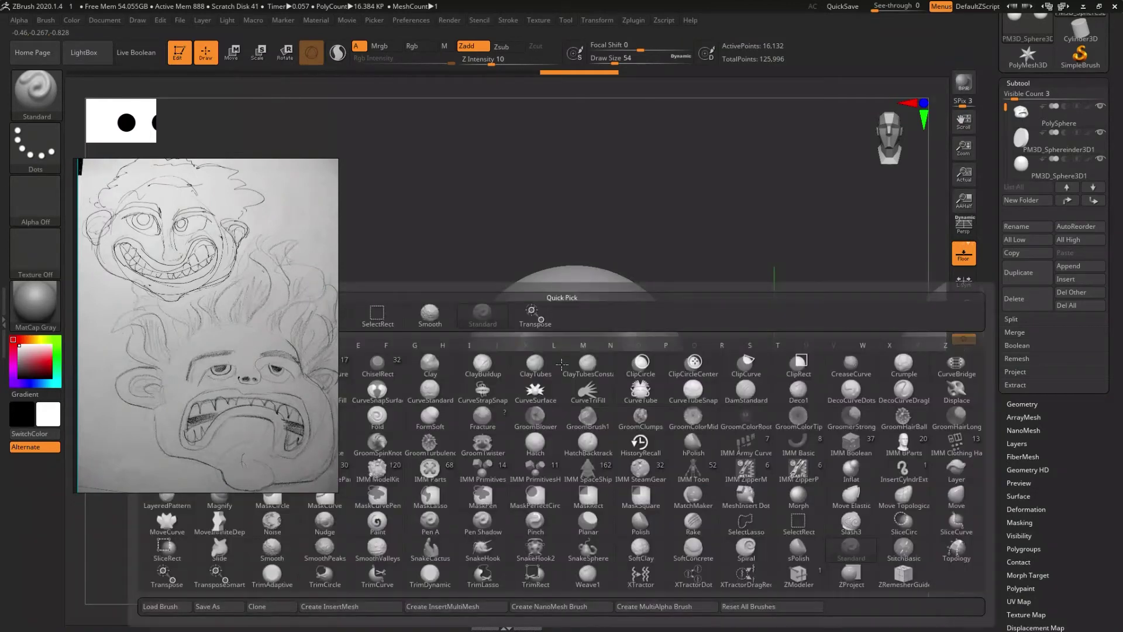
key(d)
key(s)
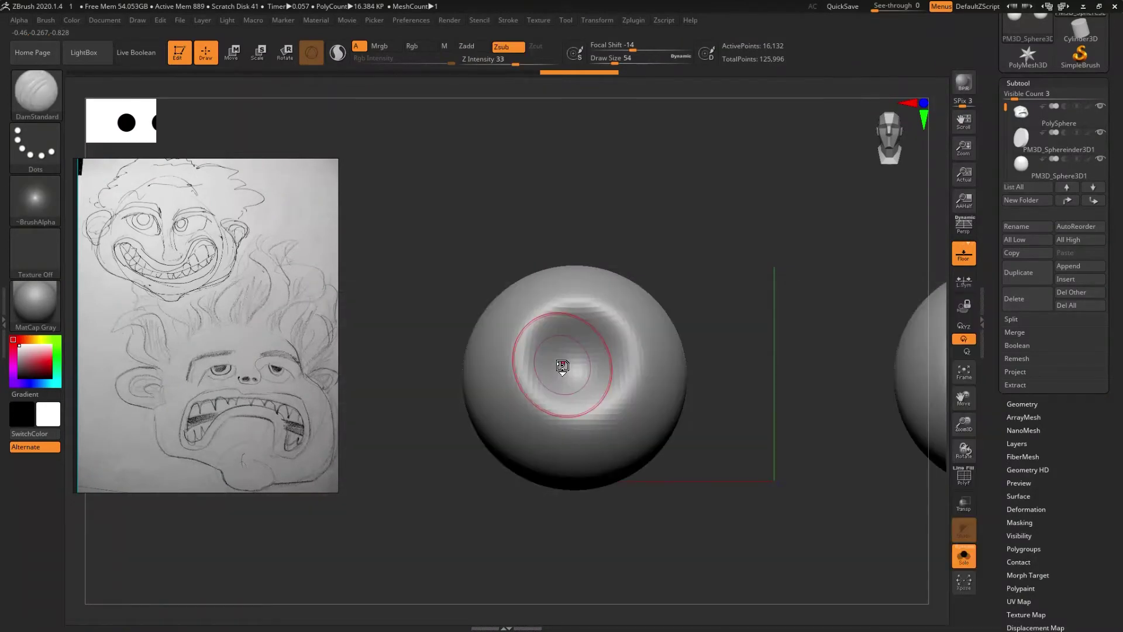
text(s33)
key(Return)
drag(530, 316, 515, 375)
key(ctrl)
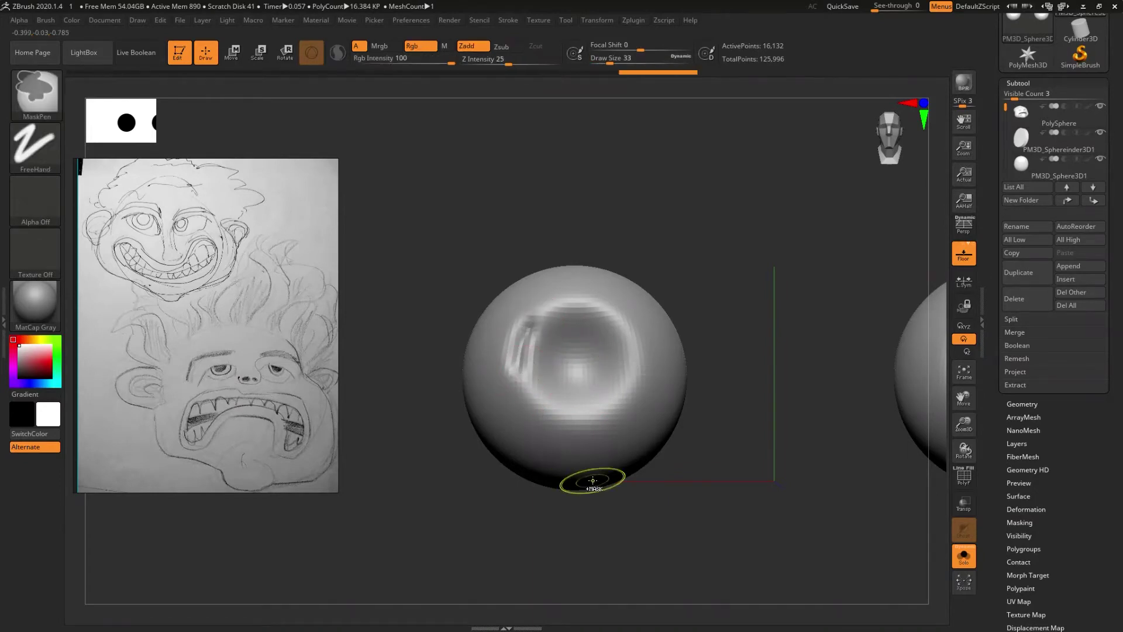
- Enable Geometry > DynaMesh on the eye sphere at Resolution 256
click(1023, 404)
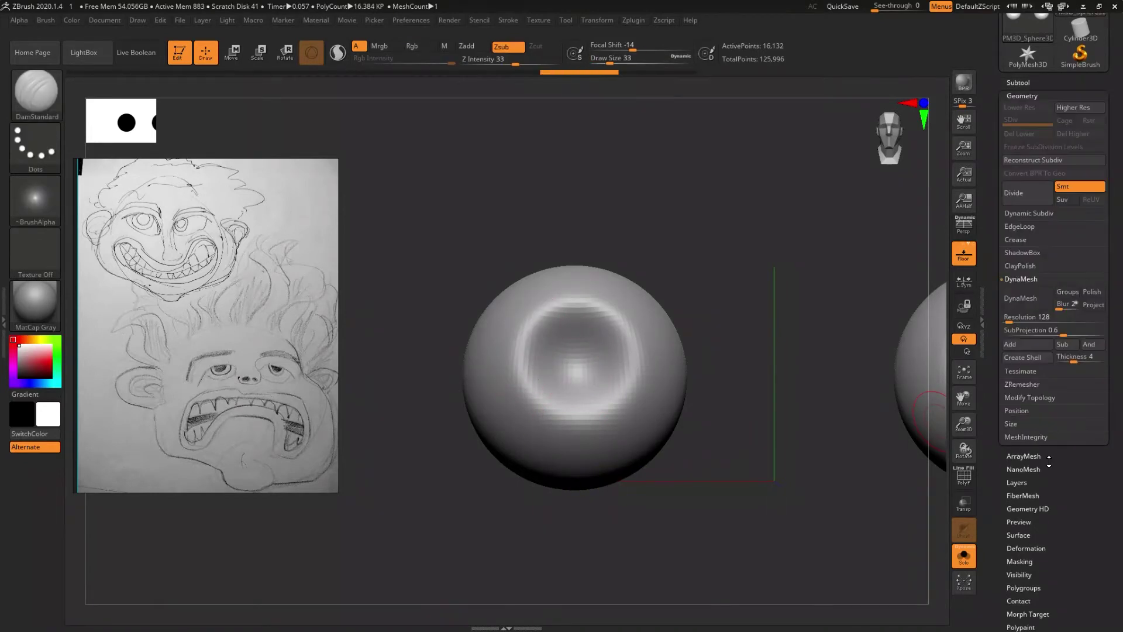
click(1022, 300)
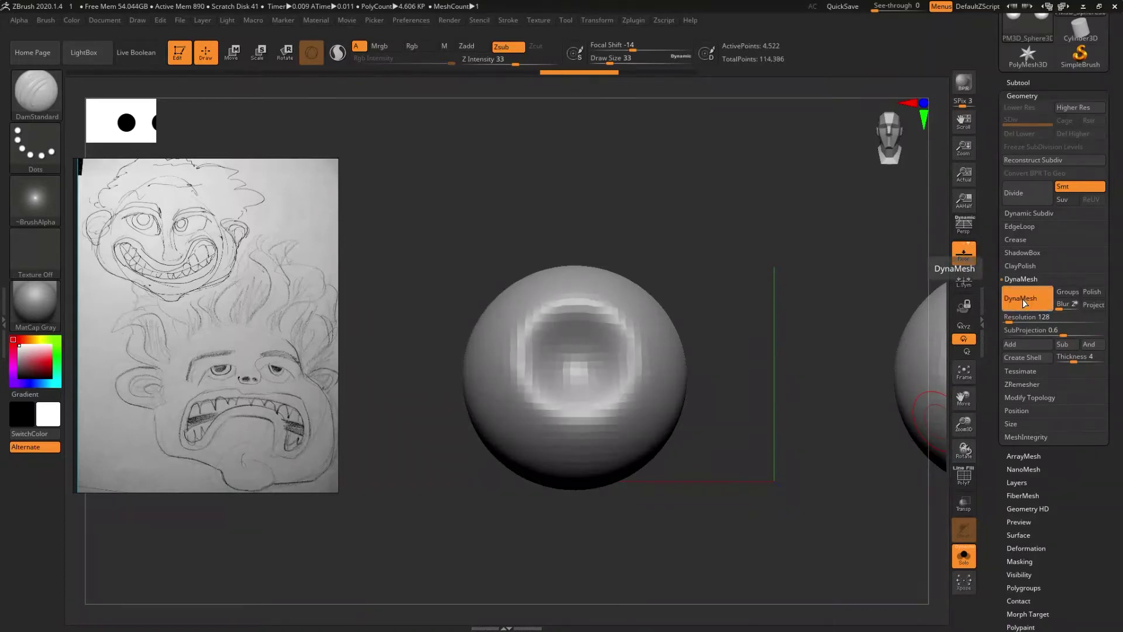
click(1037, 322)
text(256)
key(Return)
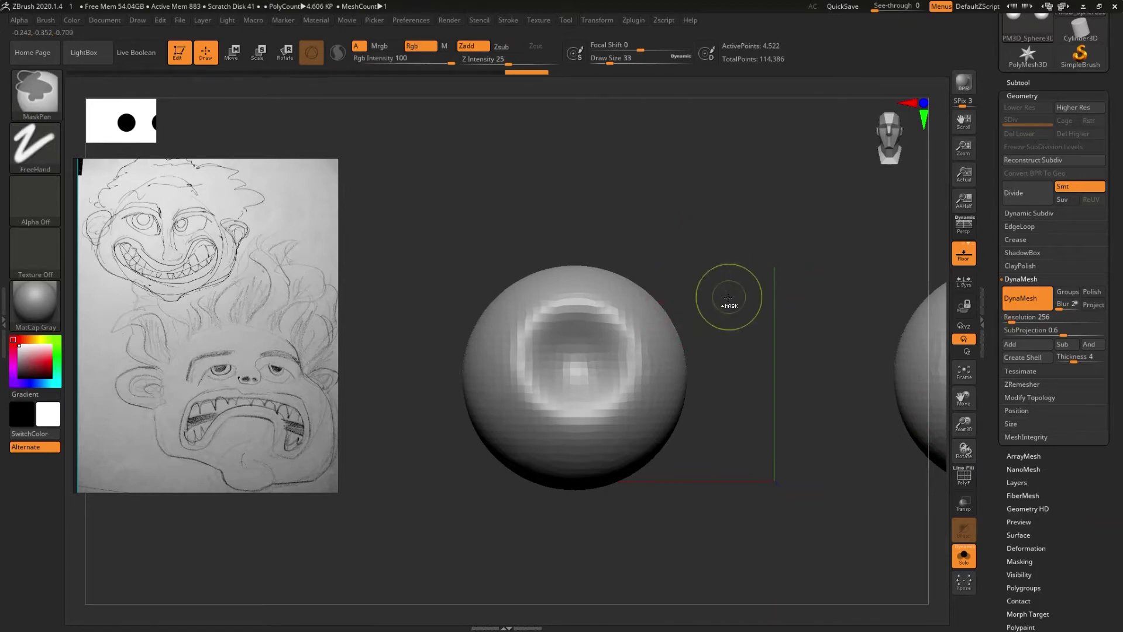
mouse_move(679, 328)
ctrl+mouse_down()
mouse_move(649, 349)
mouse_move(598, 433)
ctrl+mouse_up()
key(ctrl+z)
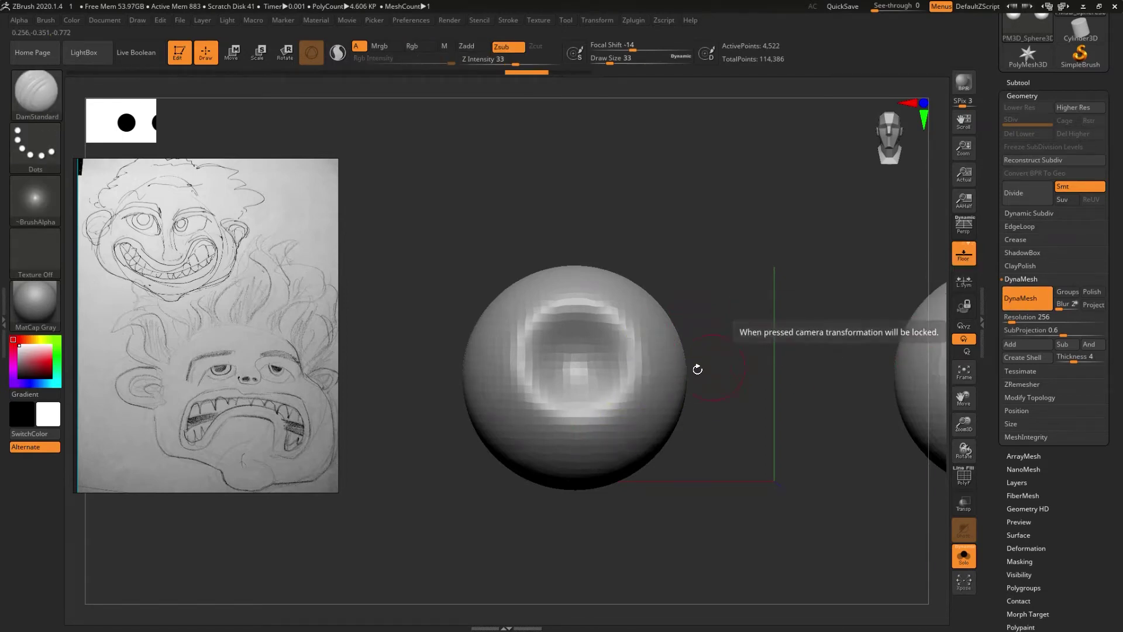
- Turn the view back to the carved eye and bring up the Tool > Deformation settings
key(shift)
drag(675, 406, 716, 398)
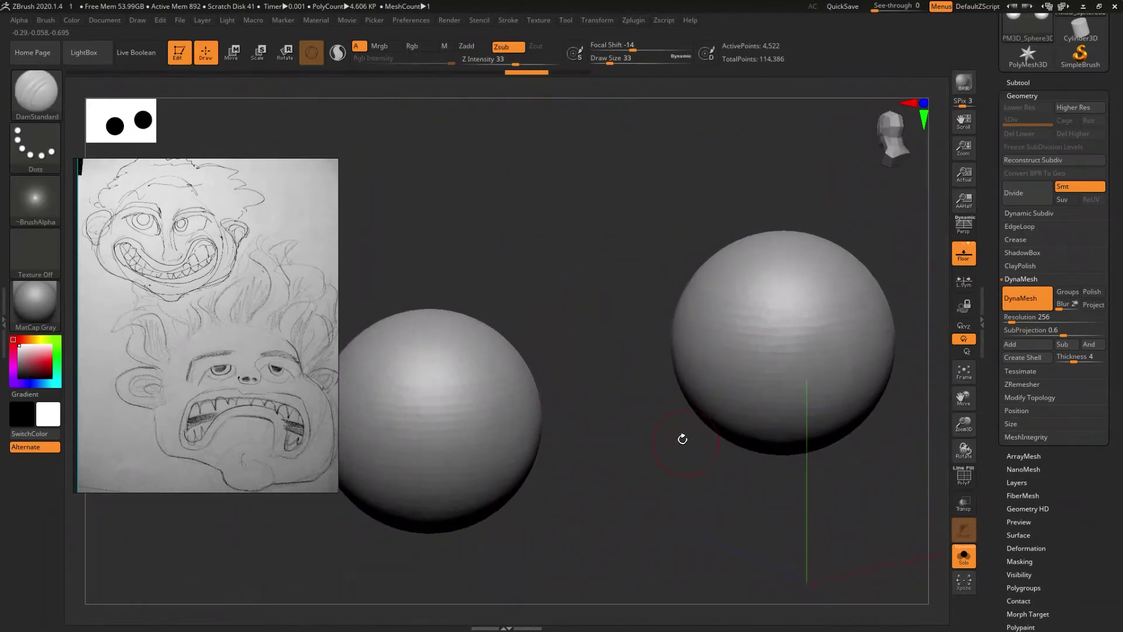
key(ctrl)
mouse_move(707, 517)
mouse_down()
mouse_move(707, 469)
mouse_move(512, 490)
mouse_up()
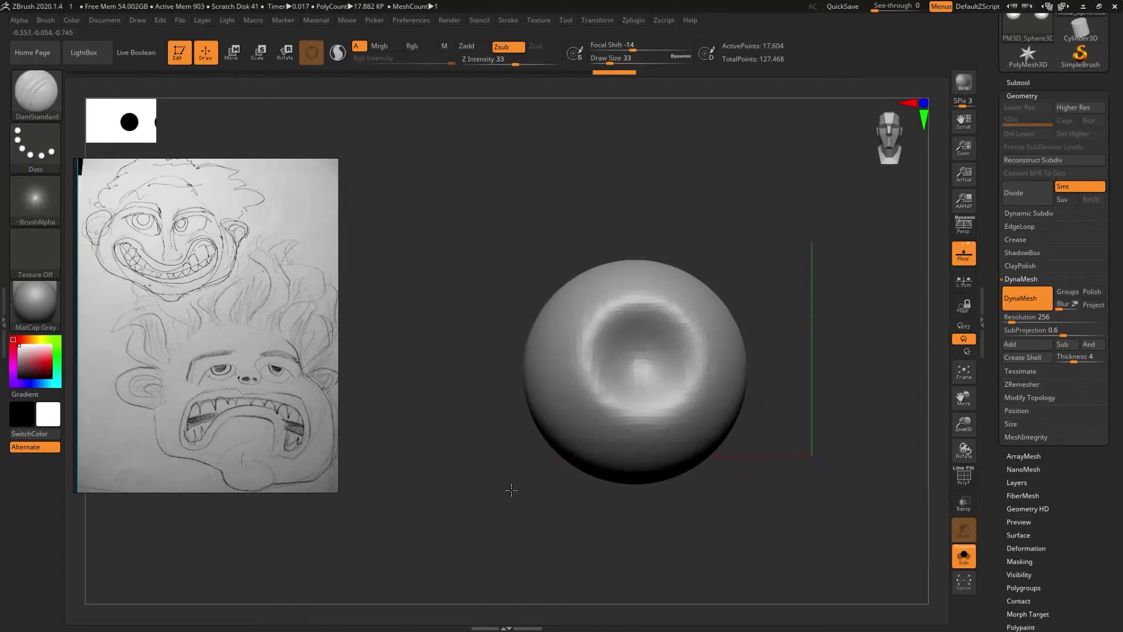
alt+drag(794, 469, 723, 456)
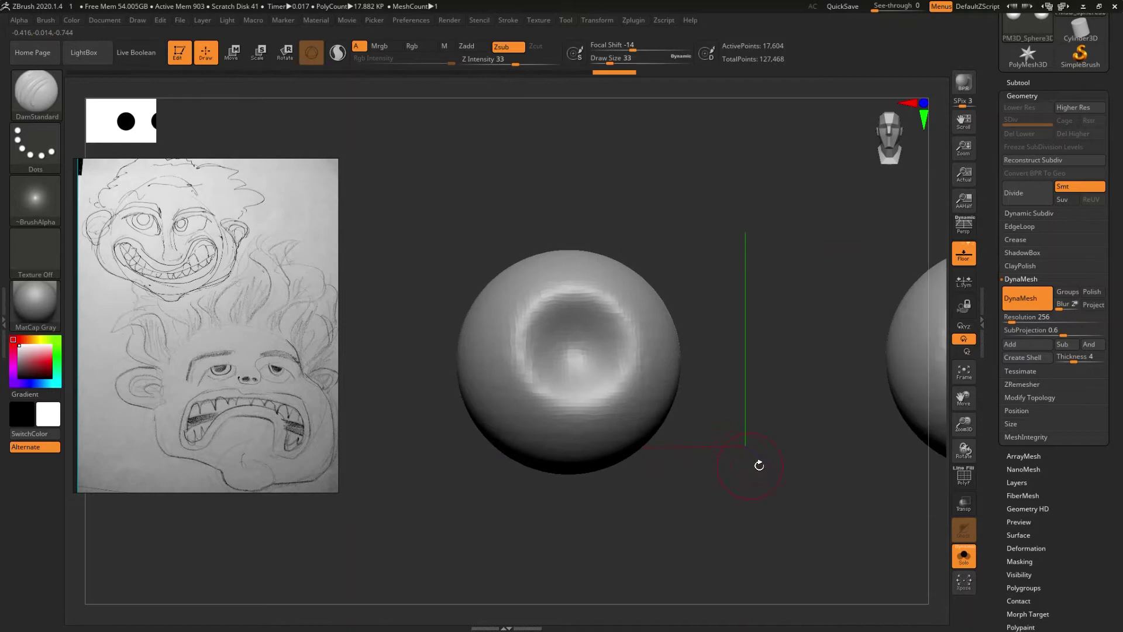
scroll(1093, 500, down, 3)
scroll(1054, 444, down, 2)
click(1037, 413)
scroll(1037, 412, down, 3)
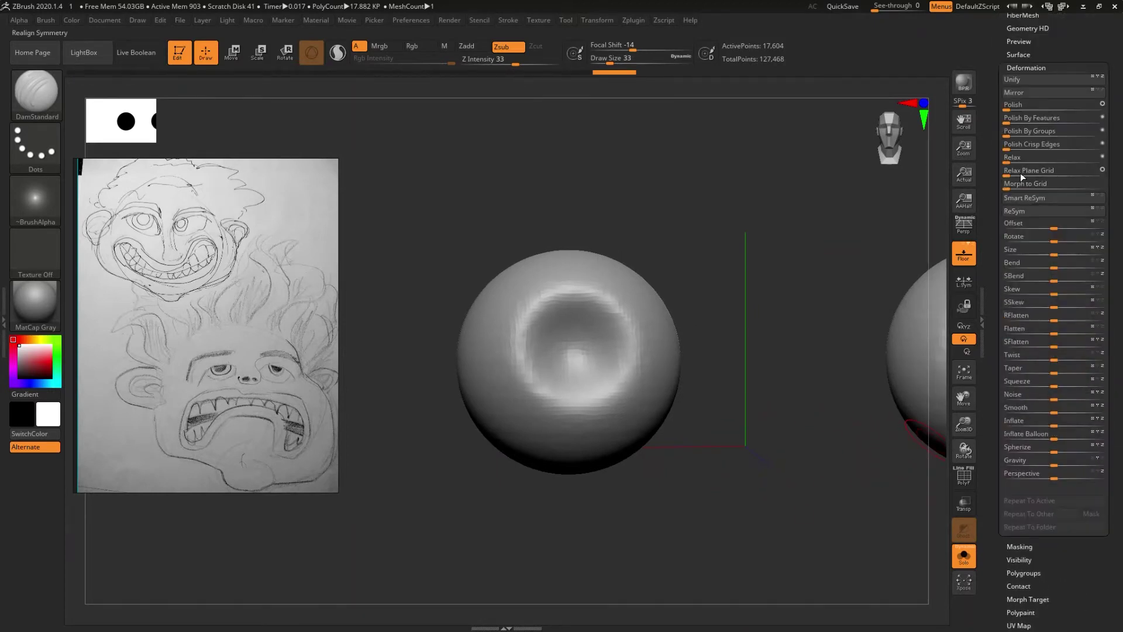
drag(1009, 105, 1011, 106)
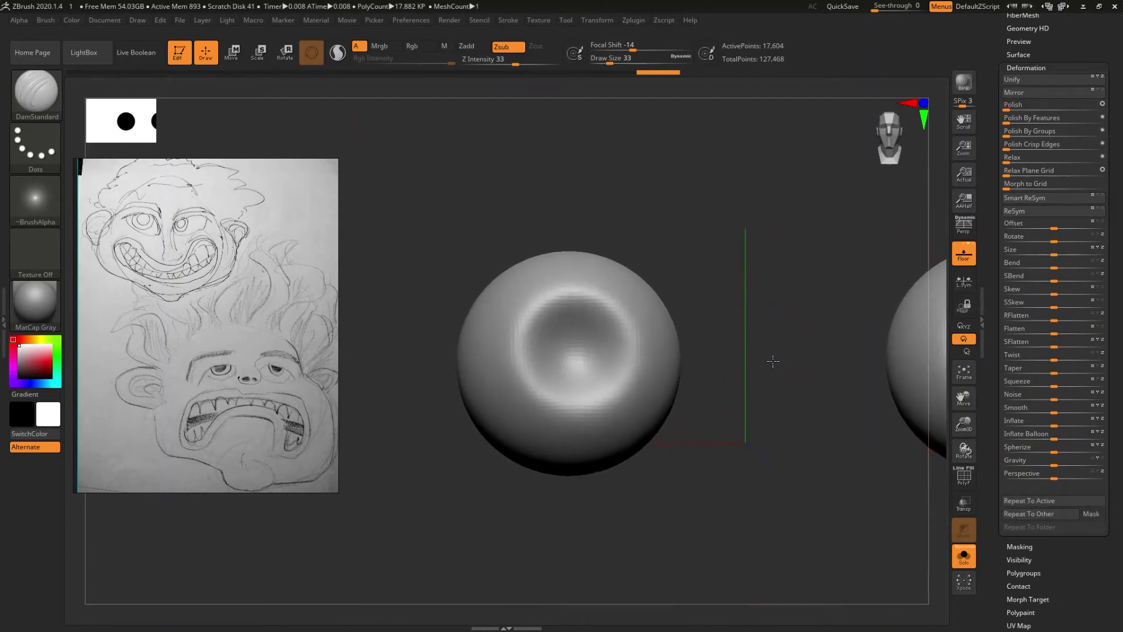
mouse_move(514, 315)
mouse_down()
mouse_move(514, 374)
mouse_move(559, 409)
mouse_up()
key(ctrl+z)
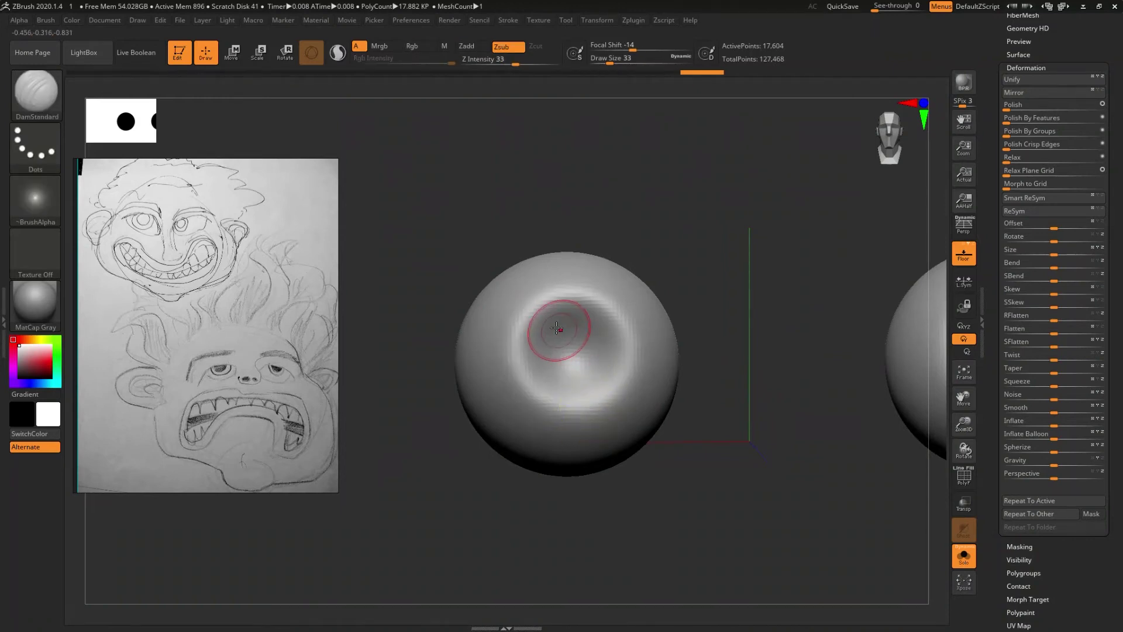
key(ctrl+z)
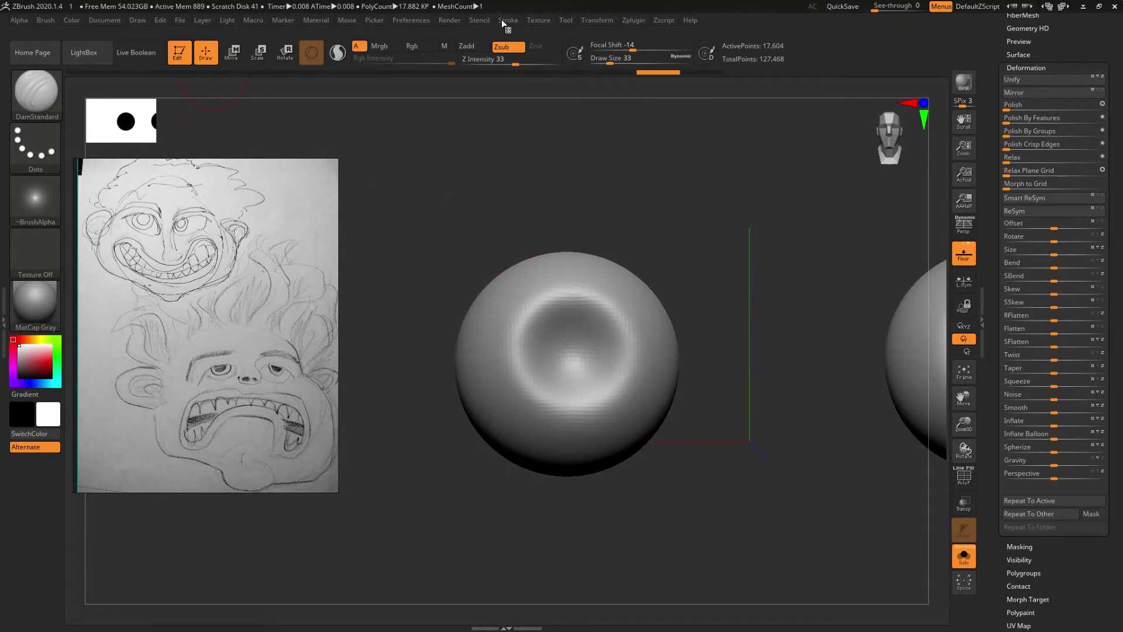
click(504, 21)
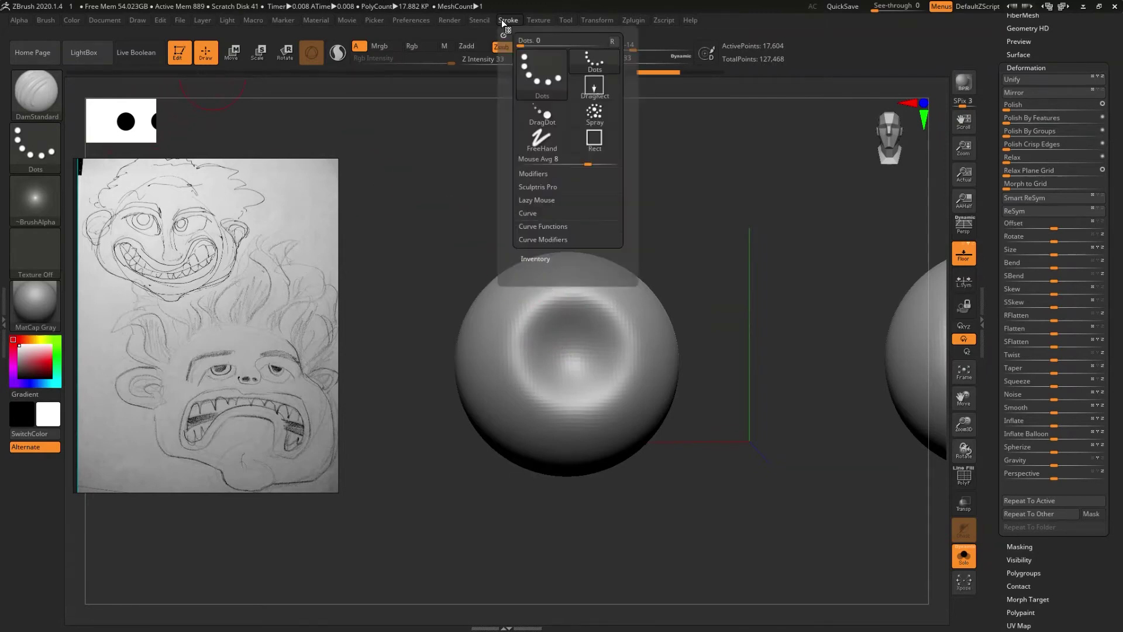
click(543, 201)
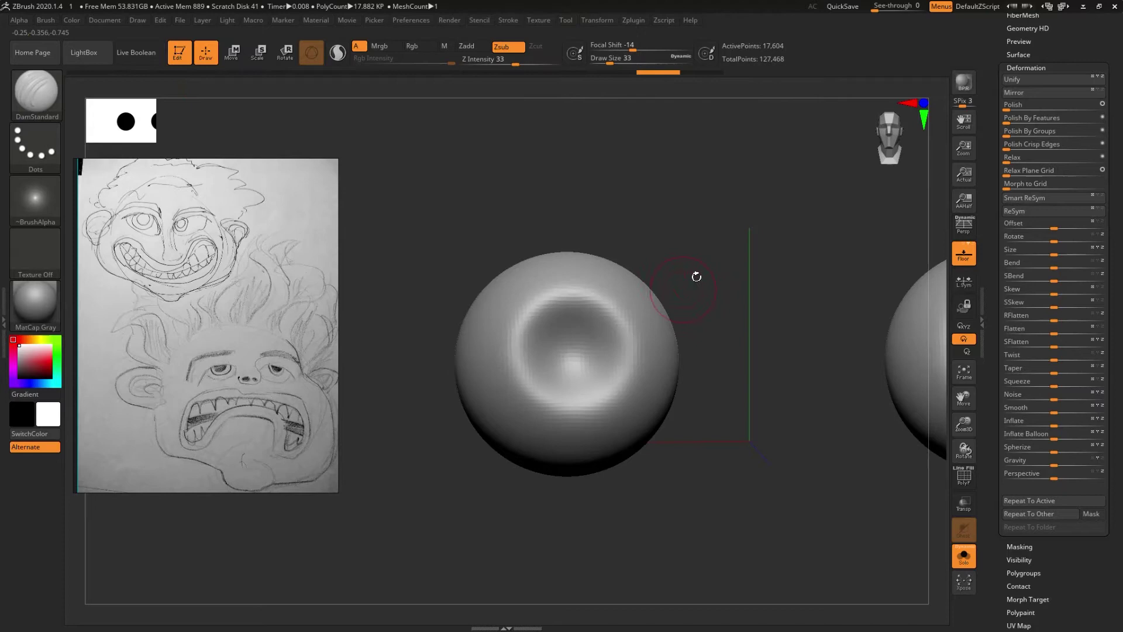
drag(614, 306, 621, 387)
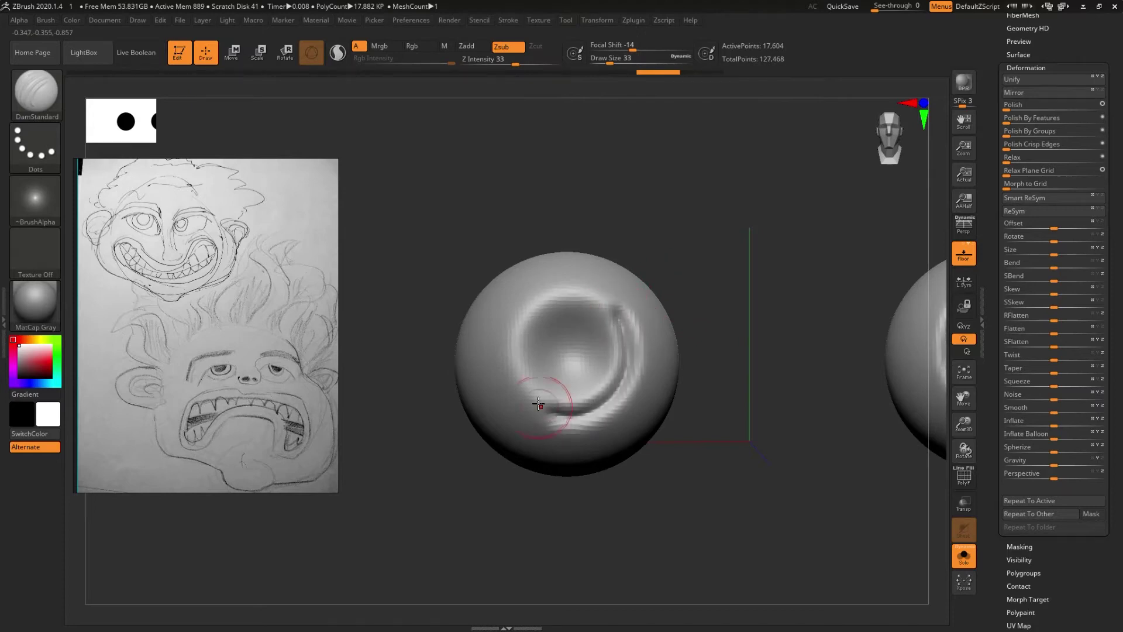
key(ctrl+z)
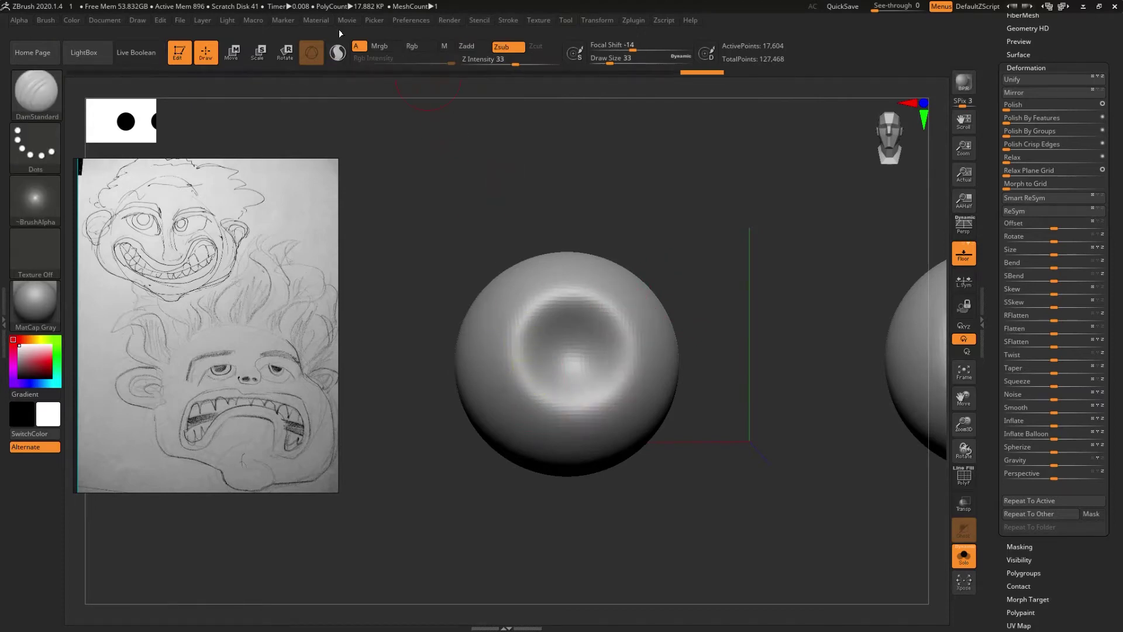
click(511, 20)
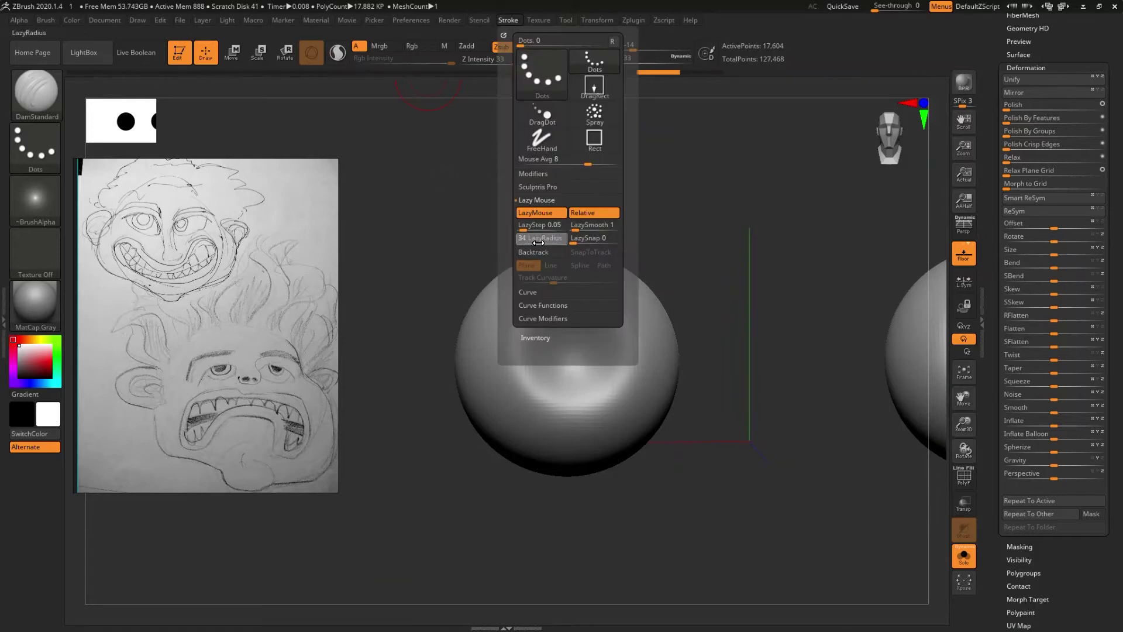
- Carve a smooth DamStandard groove ring all the way around the eye's dent
mouse_move(643, 366)
mouse_down()
mouse_move(571, 410)
mouse_move(520, 389)
mouse_up()
key(ctrl+z)
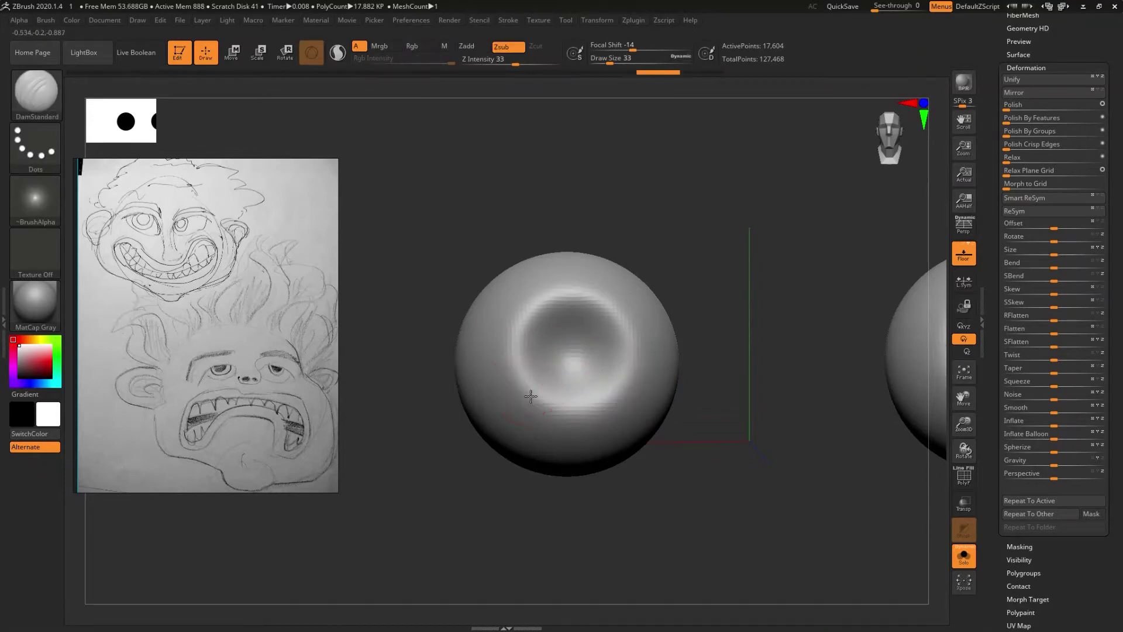
drag(551, 413, 595, 420)
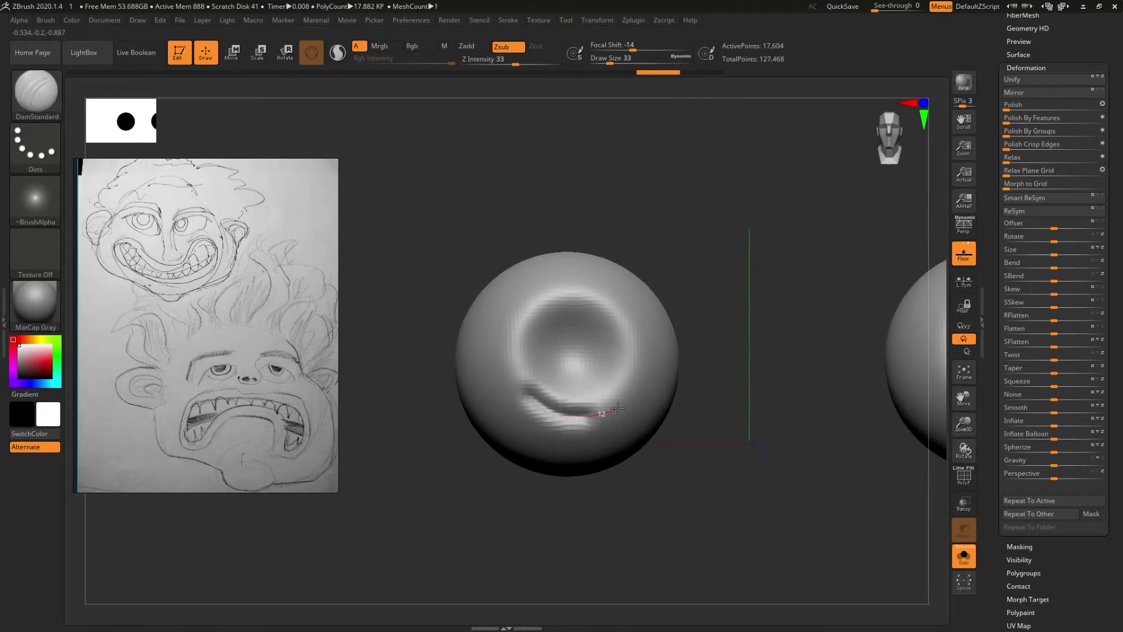
mouse_move(637, 395)
mouse_down()
mouse_move(649, 341)
mouse_move(640, 314)
mouse_move(591, 279)
mouse_up()
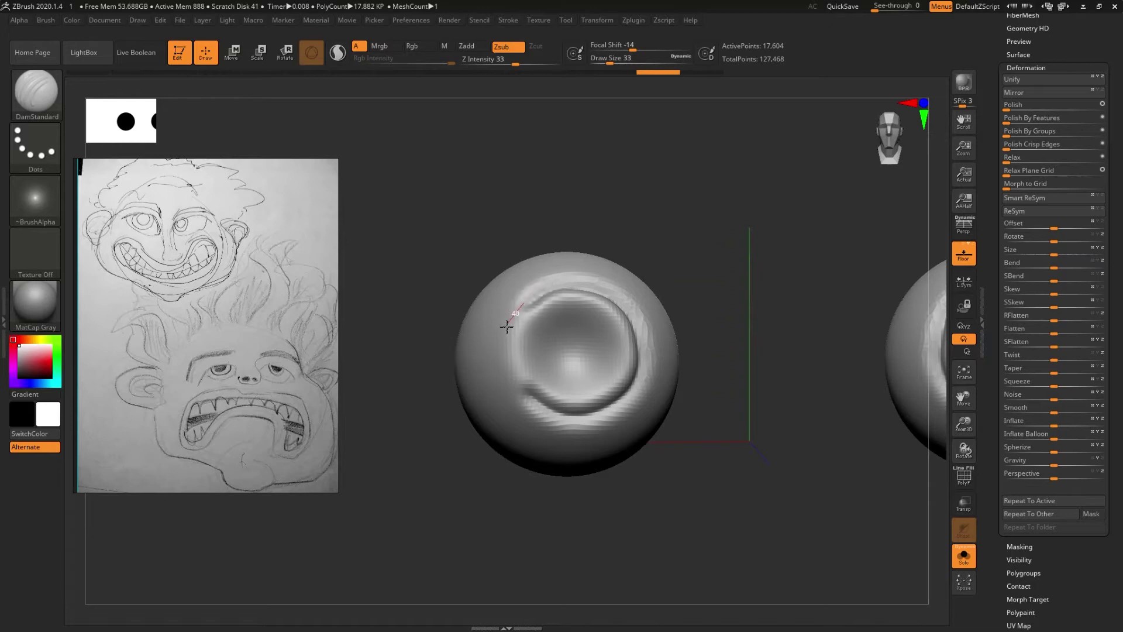
drag(501, 351, 501, 364)
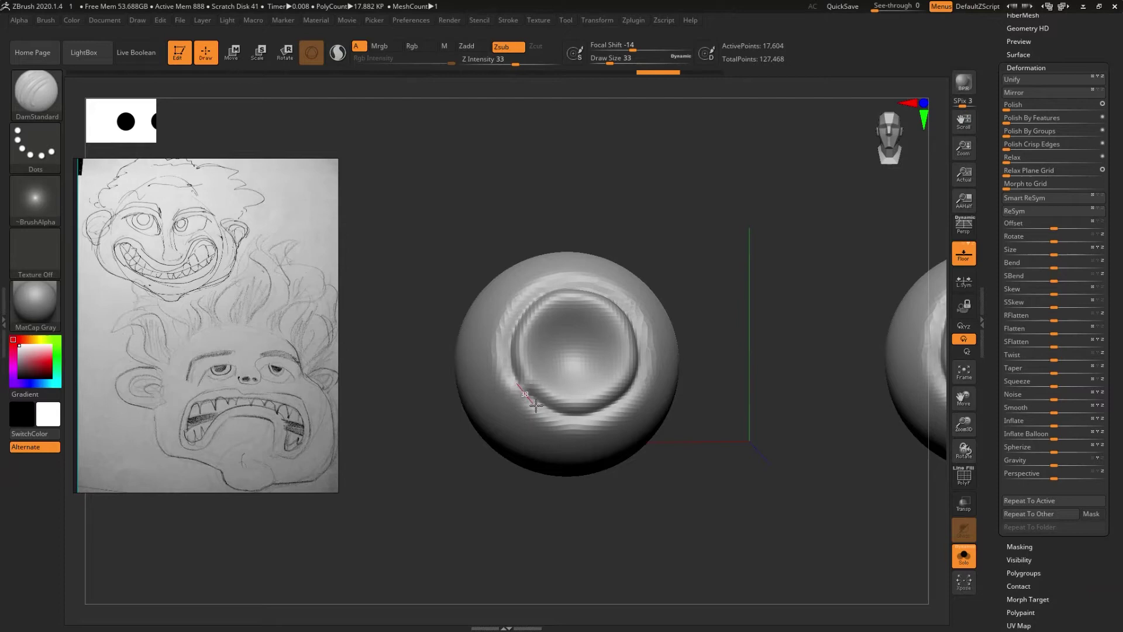
drag(542, 406, 536, 401)
mouse_move(535, 400)
right_down()
mouse_move(575, 436)
mouse_move(530, 393)
right_up()
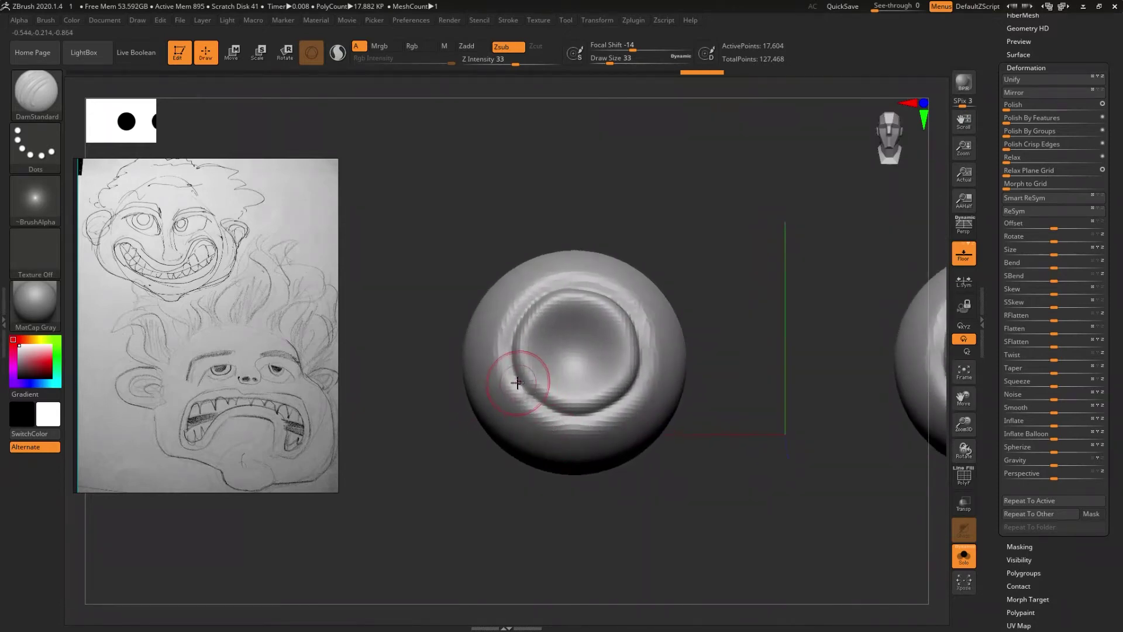
drag(544, 410, 562, 398)
mouse_move(588, 463)
right_down()
mouse_move(611, 461)
mouse_move(594, 453)
right_up()
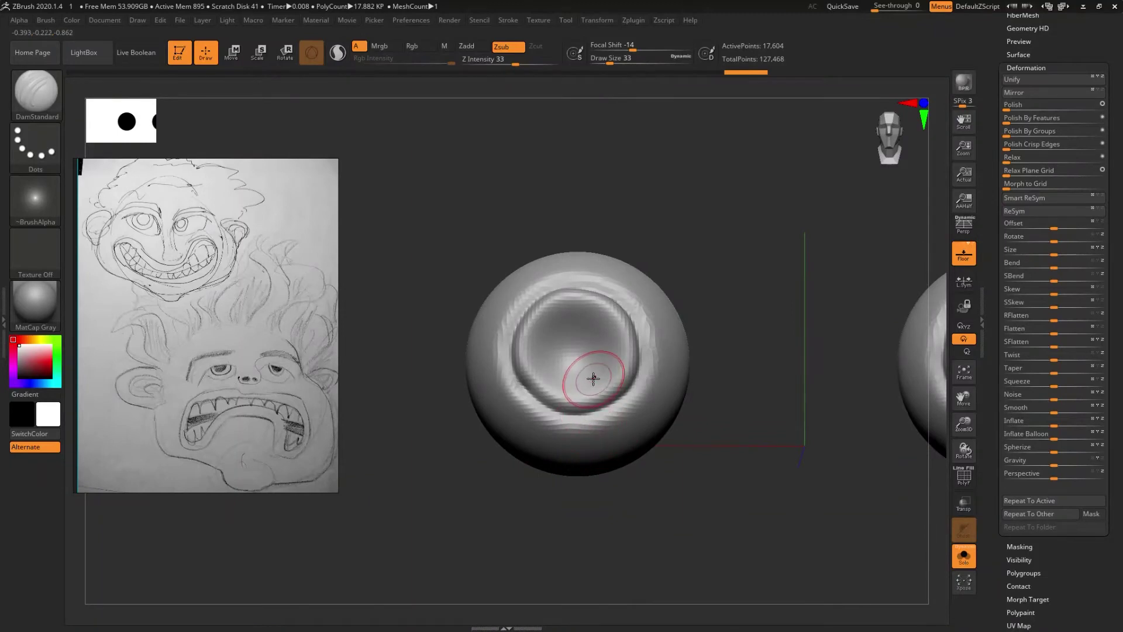
- Deepen the crater centre with the Standard brush, mask it, and invert the mask
key(b)
key(s)
key(t)
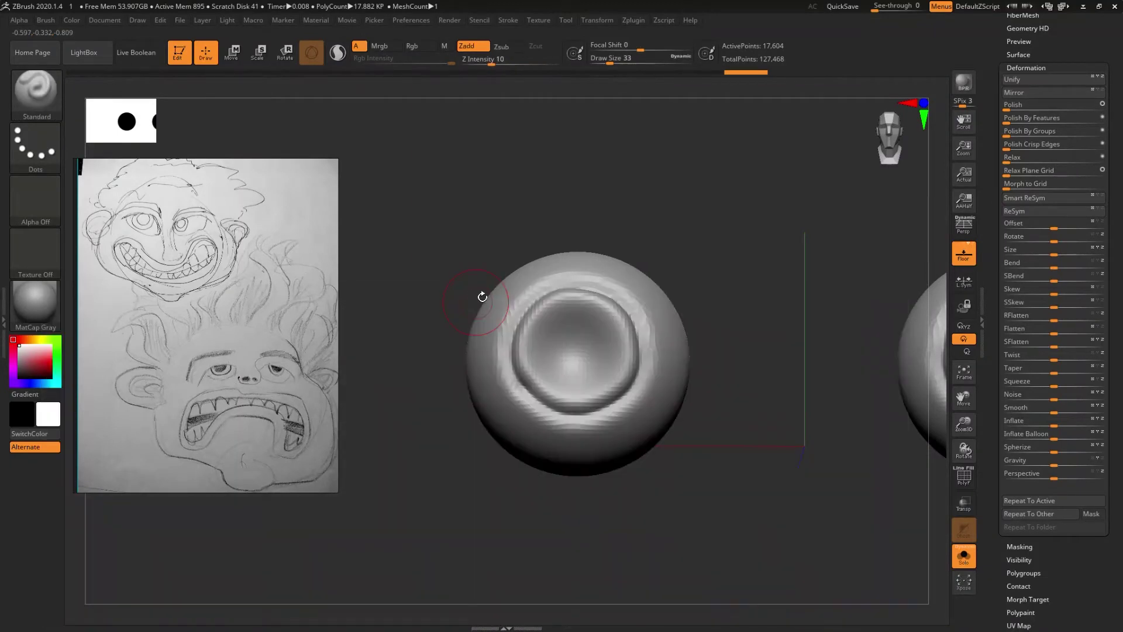
click(583, 340)
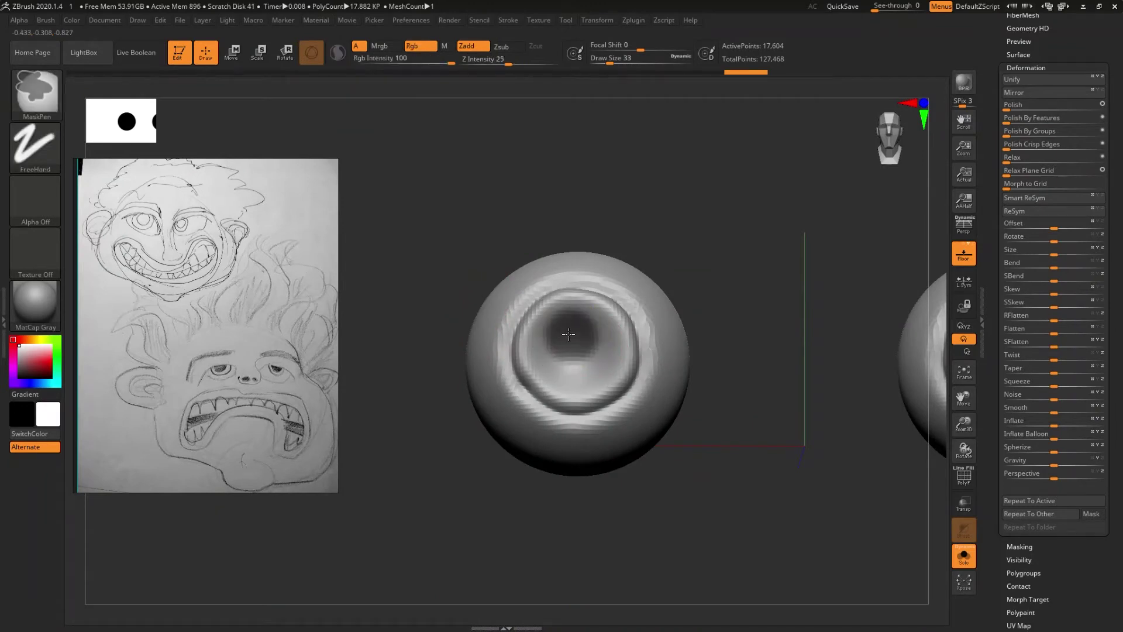
ctrl+drag(583, 339, 563, 342)
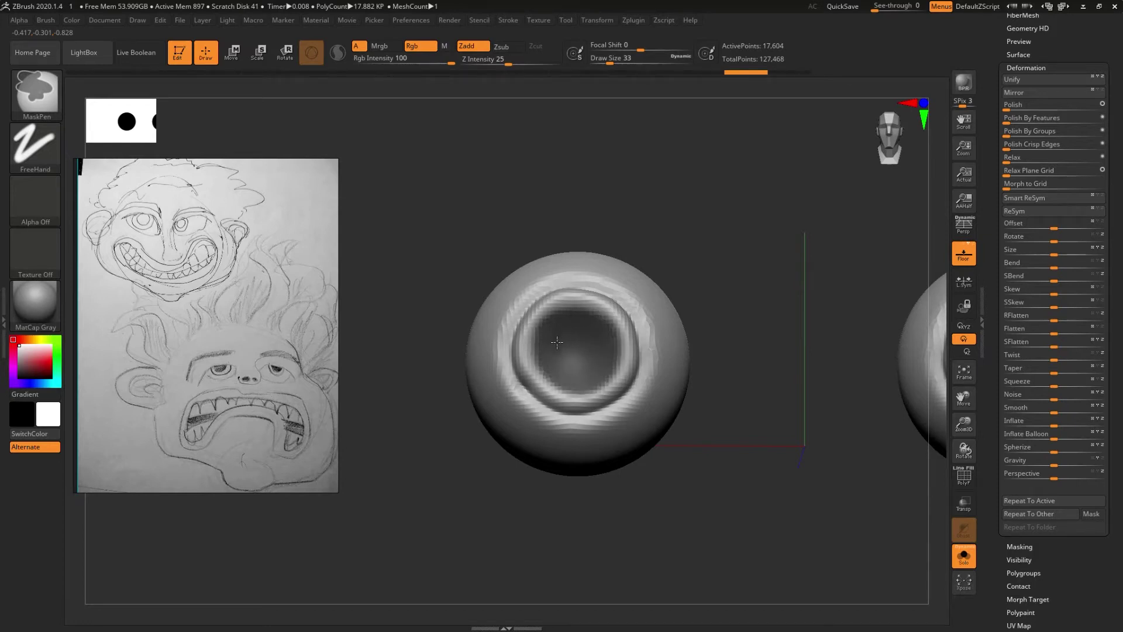
ctrl+click(699, 248)
mouse_move(665, 289)
mouse_down()
mouse_move(677, 322)
mouse_move(704, 312)
mouse_up()
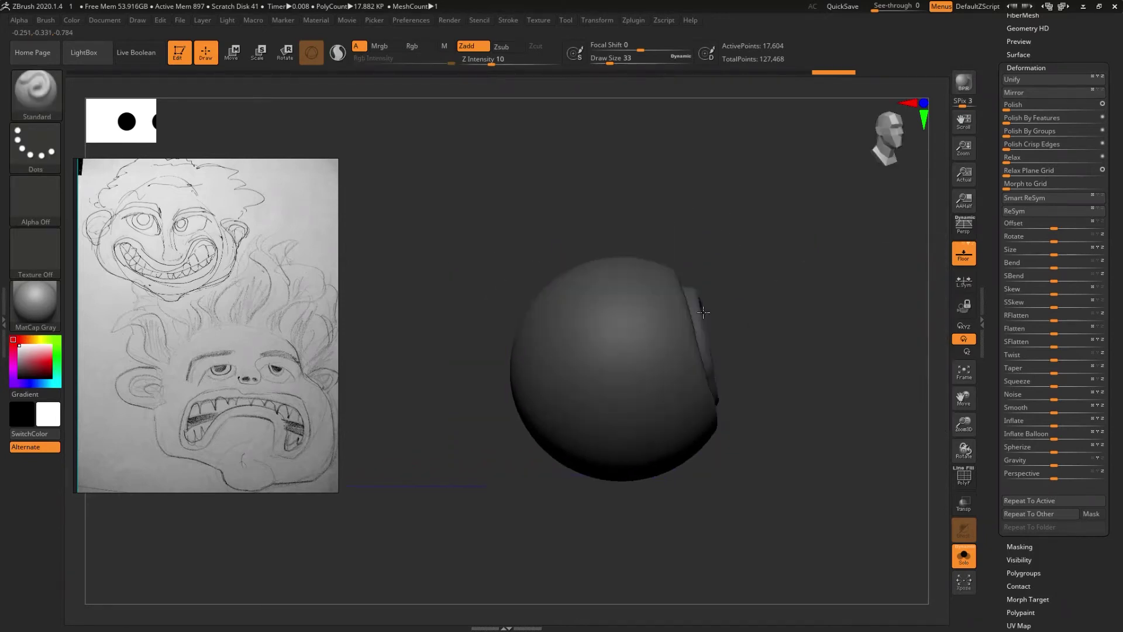
- Nudge the eye slightly left with the Transpose Move gizmo
key(w)
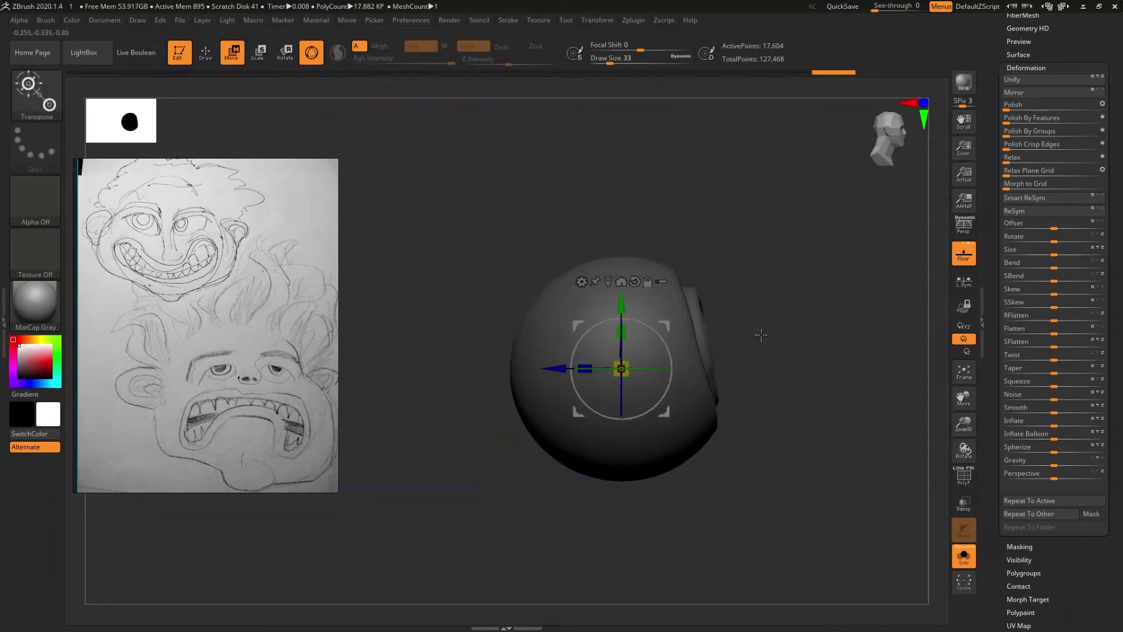
drag(664, 326, 732, 351)
click(655, 323)
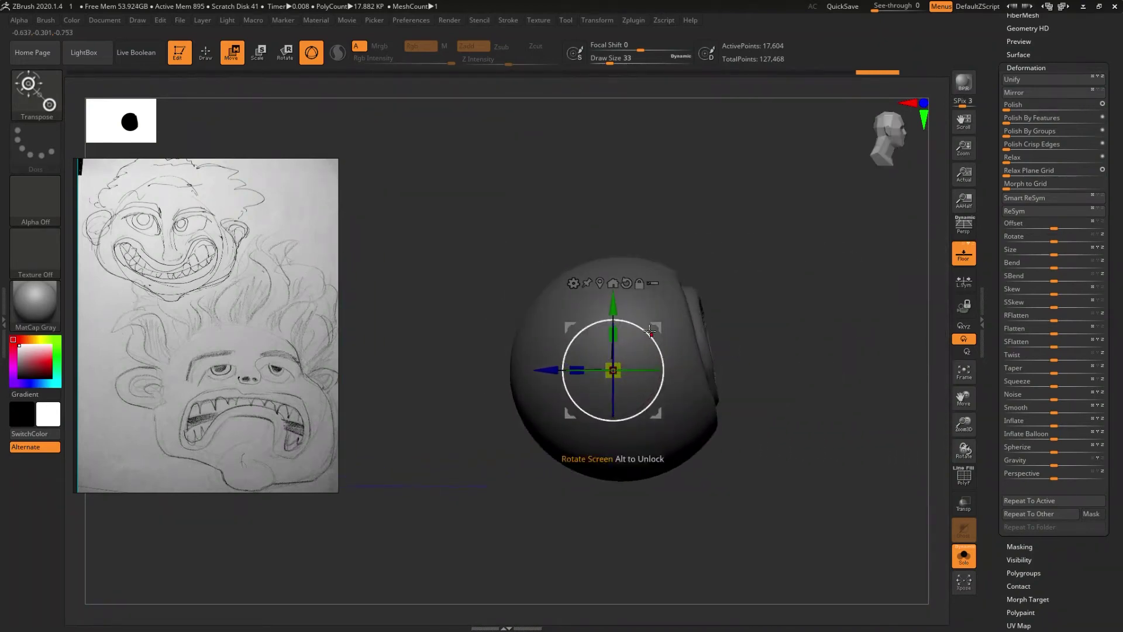
mouse_move(654, 321)
right_down()
mouse_move(667, 368)
mouse_move(570, 404)
right_up()
key(ctrl)
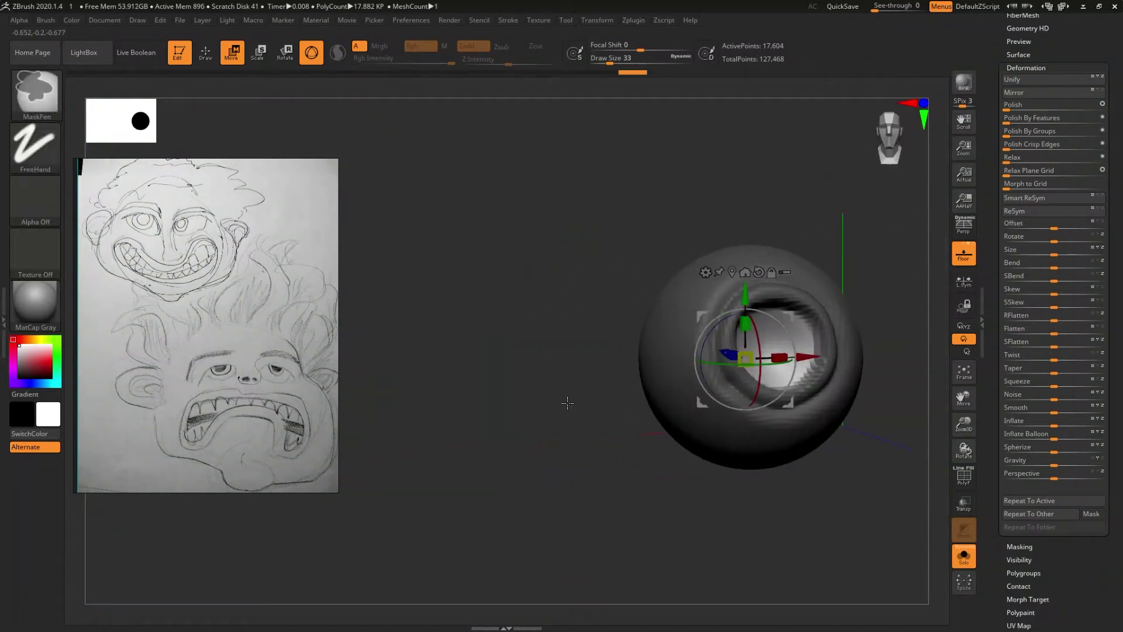
- Return to Draw, enable X symmetry, and turn Solo off to show the full head
key(q)
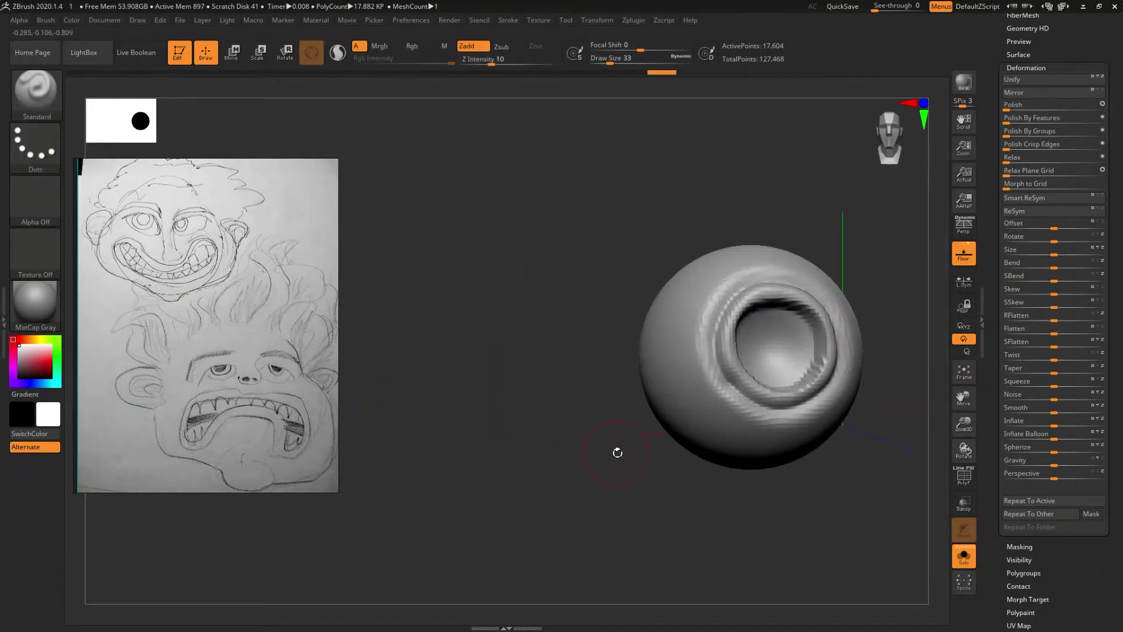
right_drag(603, 453, 536, 459)
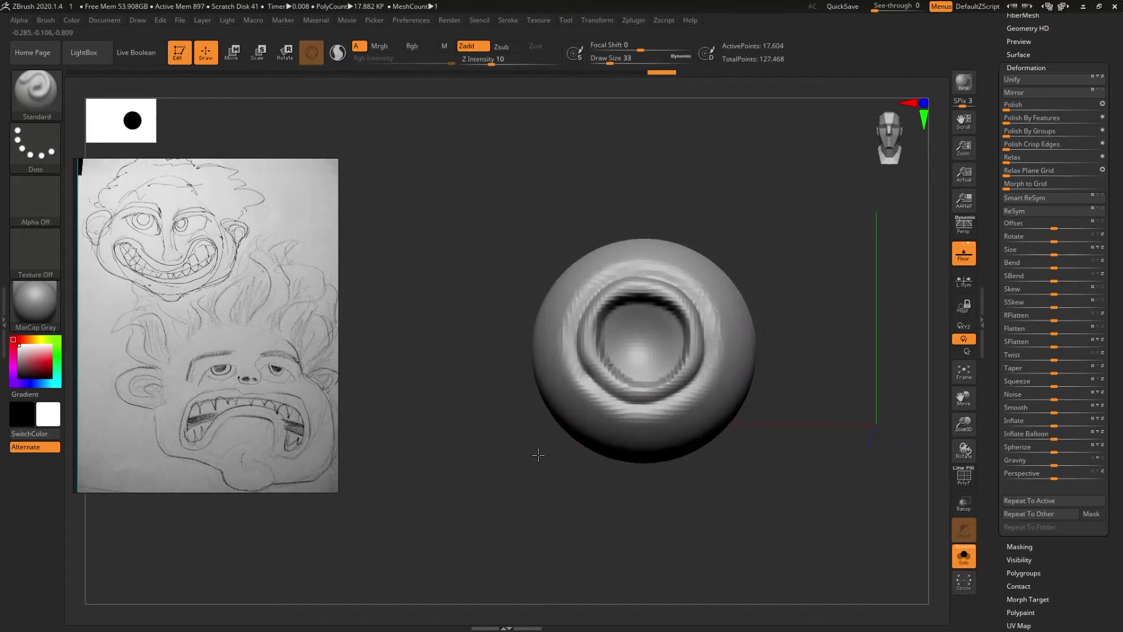
key(x)
key(ctrl+z)
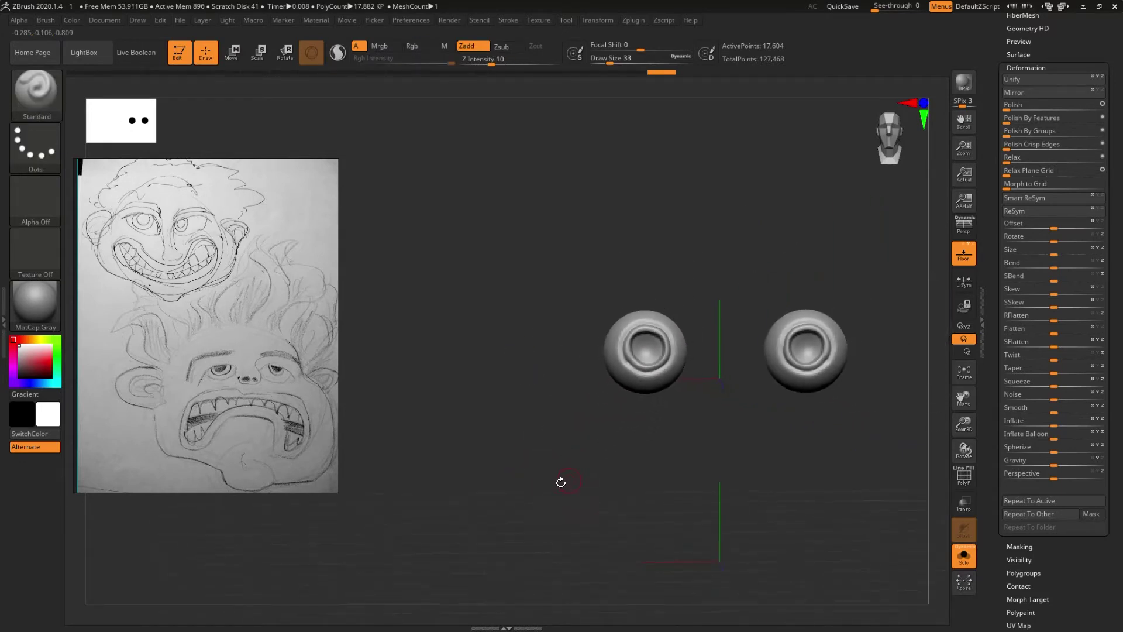
mouse_move(471, 449)
right_down()
mouse_move(494, 451)
mouse_move(514, 401)
right_up()
key(ctrl)
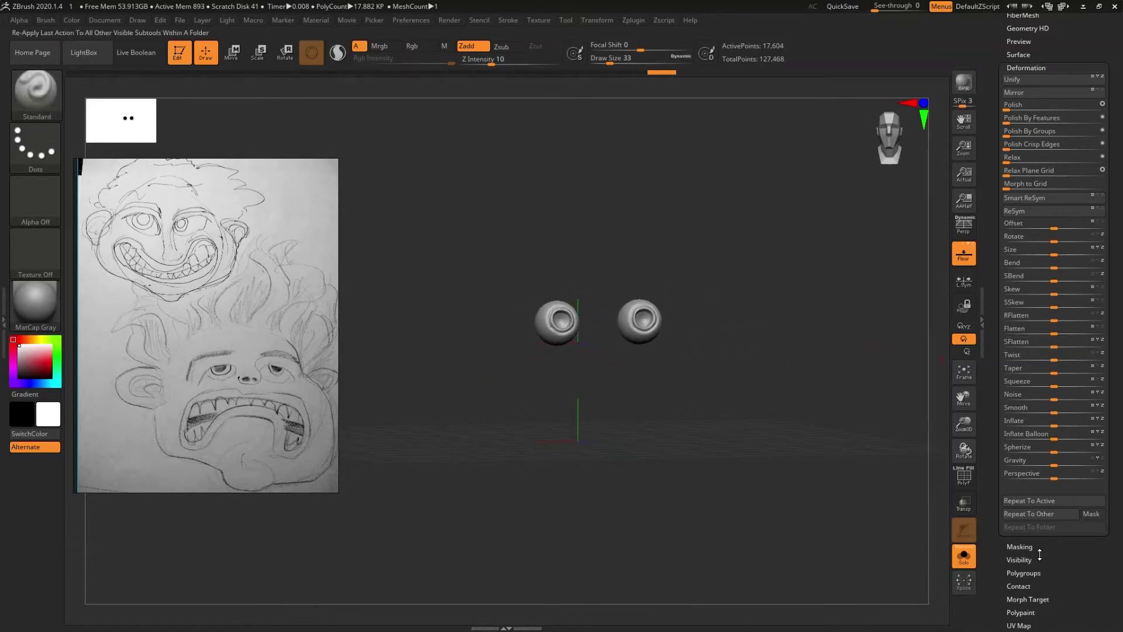
click(971, 562)
mouse_move(763, 422)
right_down()
mouse_move(752, 461)
mouse_move(753, 445)
mouse_move(659, 484)
mouse_move(675, 405)
right_up()
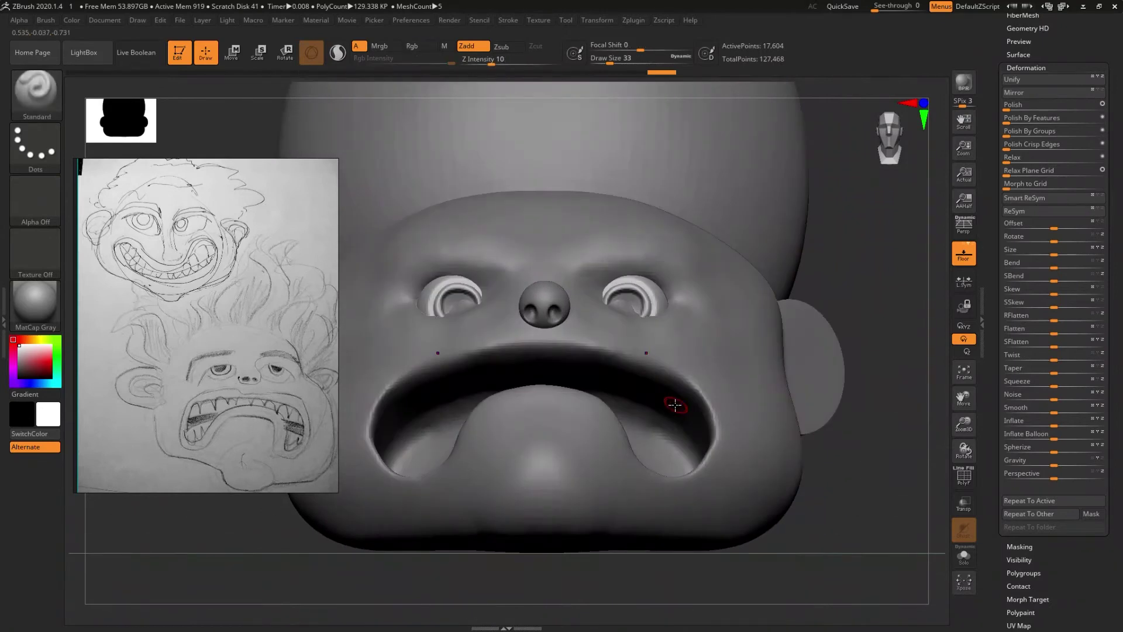
- Rotate the eye with the Transpose gizmo while checking it from several angles
key(w)
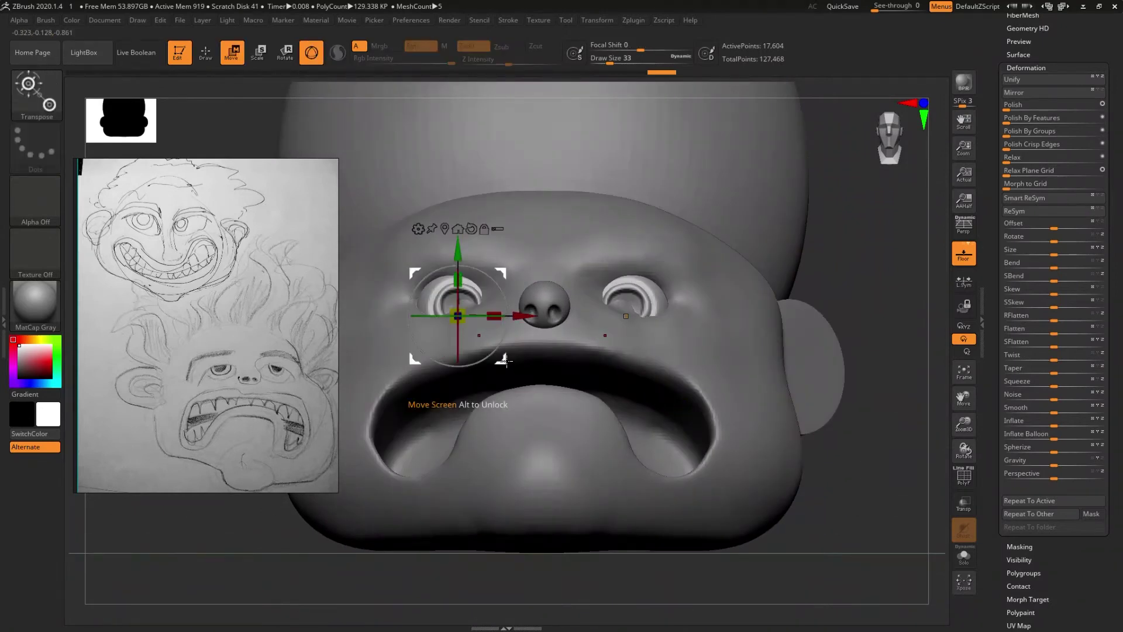
shift+right_drag(561, 378, 558, 444)
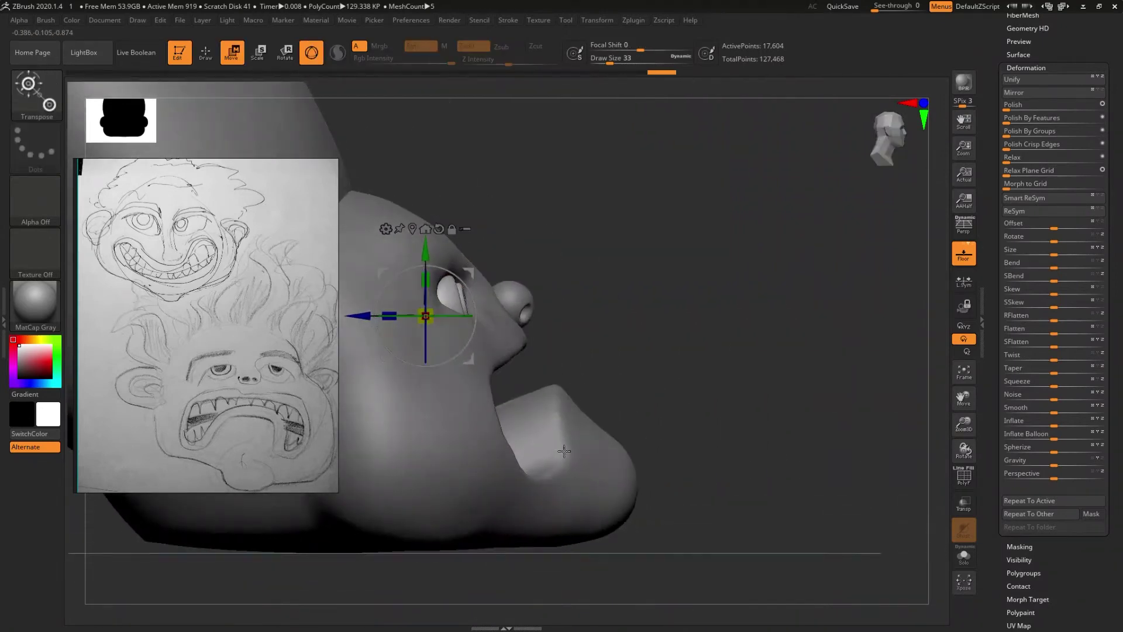
drag(457, 358, 467, 358)
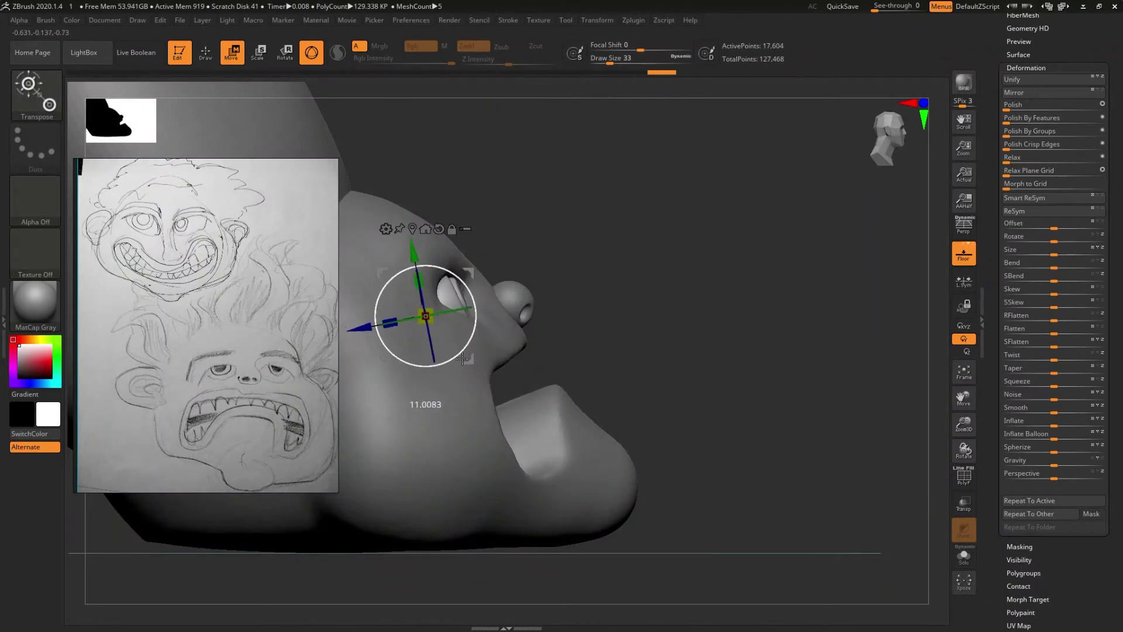
shift+right_drag(467, 357, 491, 391)
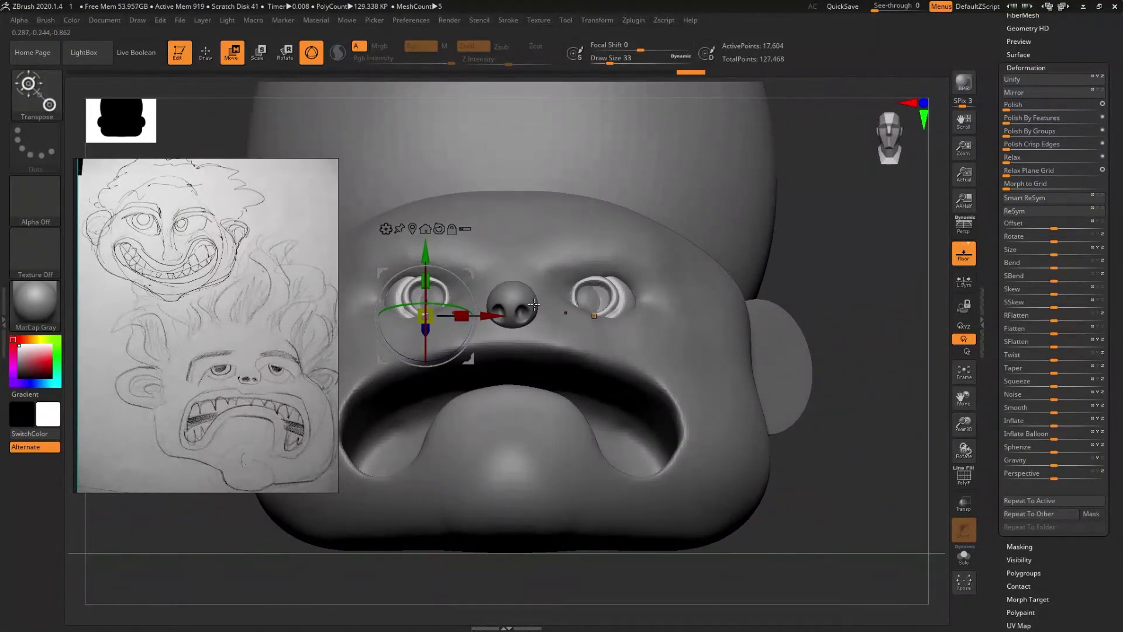
right_drag(537, 291, 594, 298)
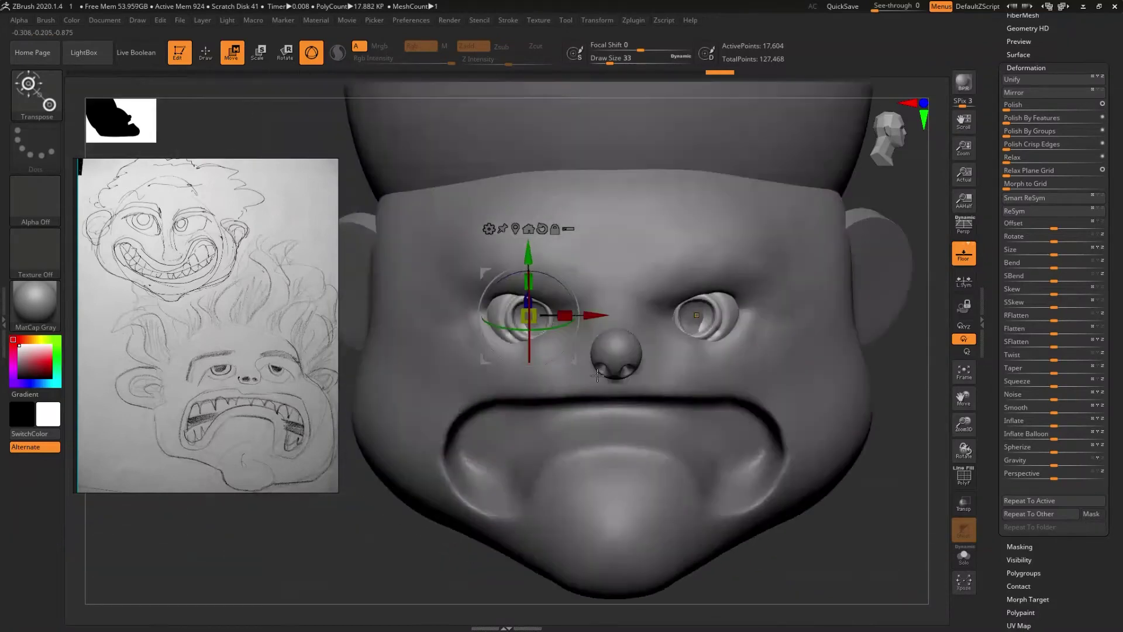
mouse_move(565, 358)
mouse_down()
mouse_move(592, 472)
mouse_move(647, 436)
mouse_up()
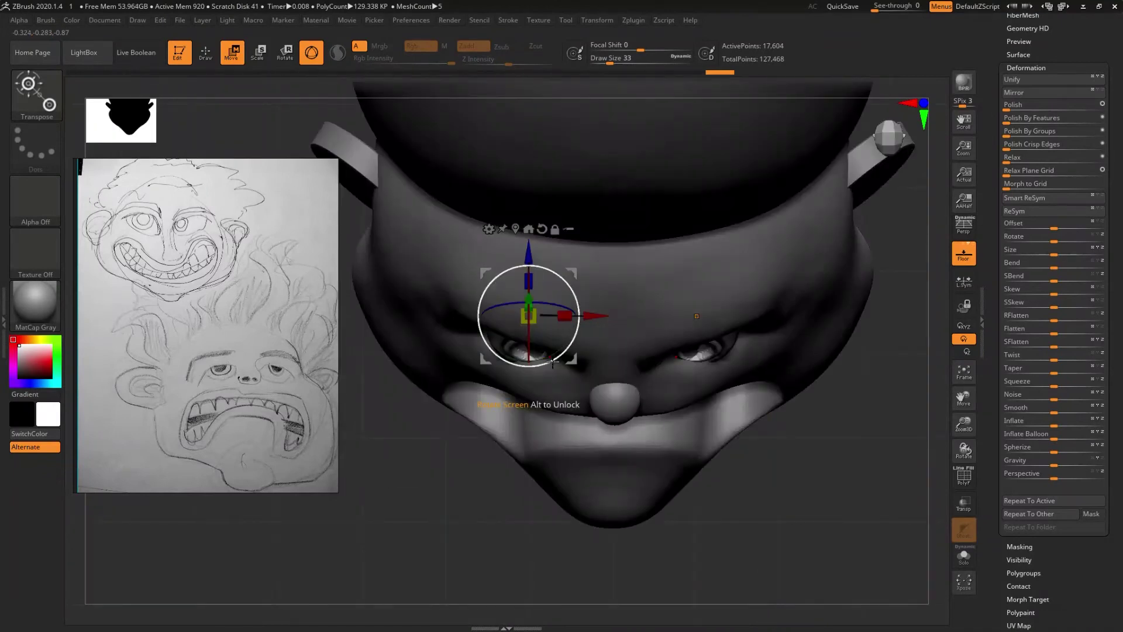
drag(551, 362, 540, 368)
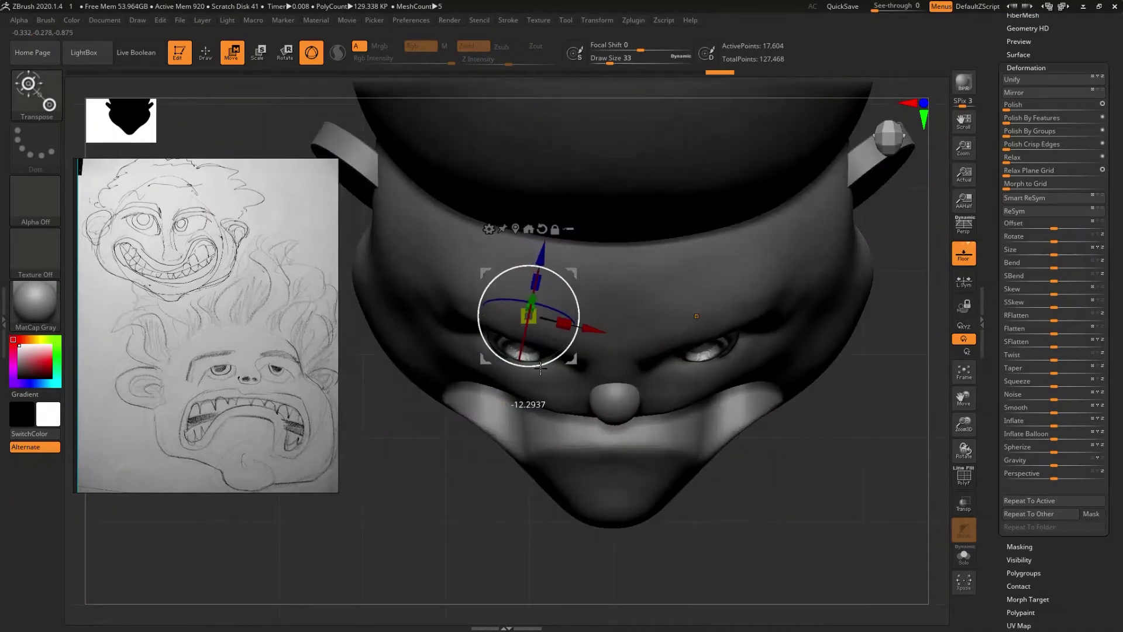
drag(485, 565, 477, 460)
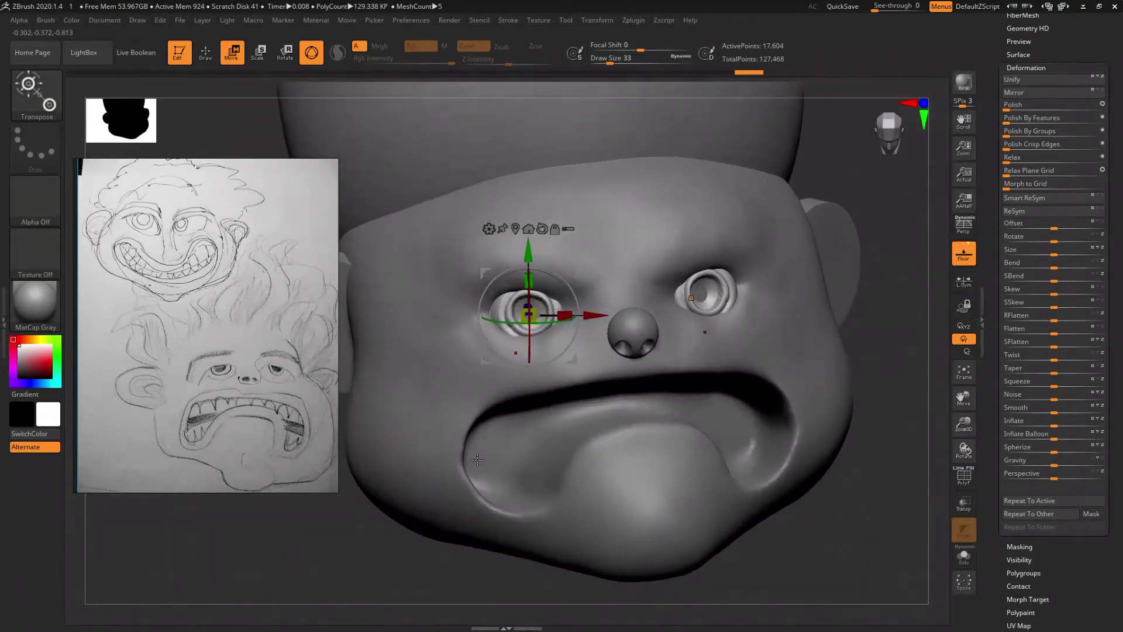
- Enable Solo and step through subtools until the head sphere is active
key(q)
mouse_move(539, 477)
shift+right_down()
mouse_move(536, 392)
mouse_move(543, 416)
mouse_move(544, 388)
mouse_move(546, 401)
shift+right_up()
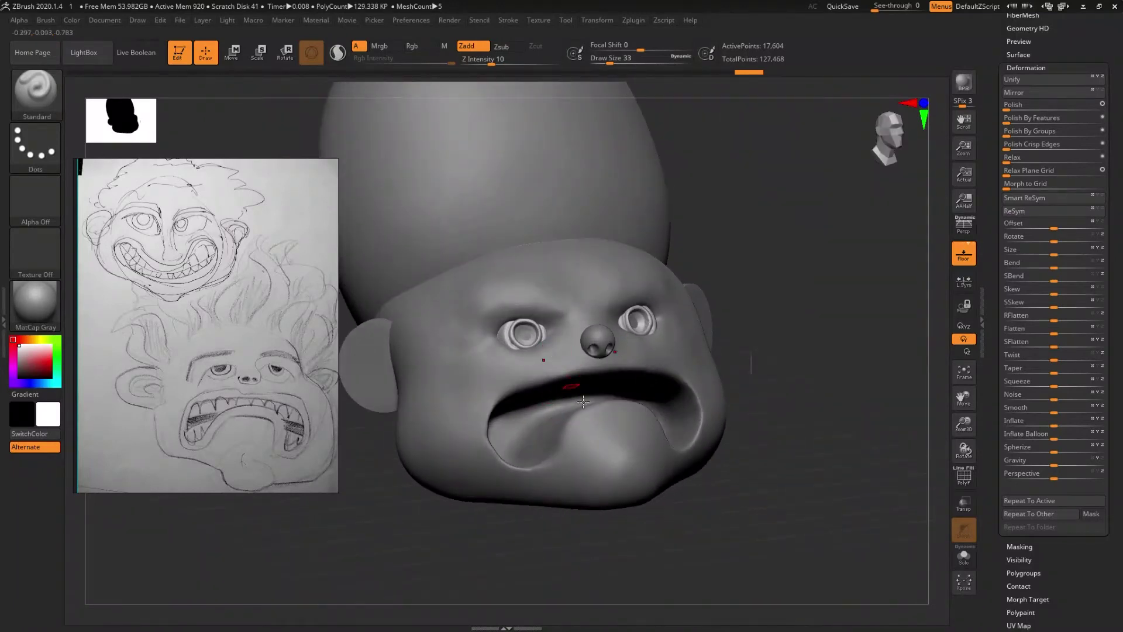
ctrl+right_drag(685, 370, 620, 433)
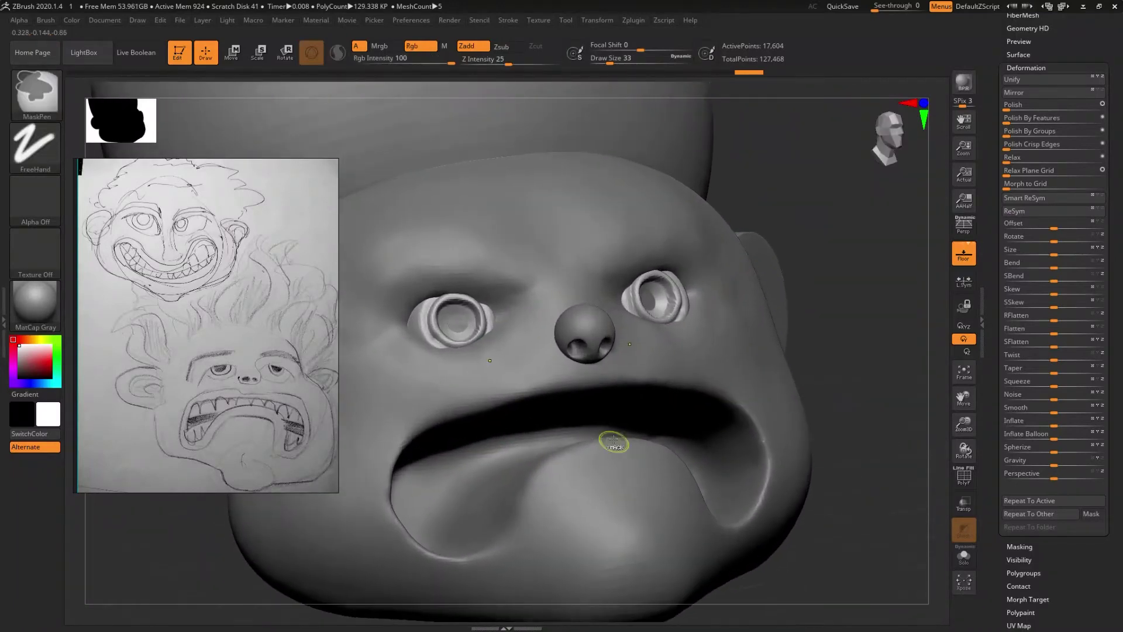
alt+right_drag(727, 409, 790, 405)
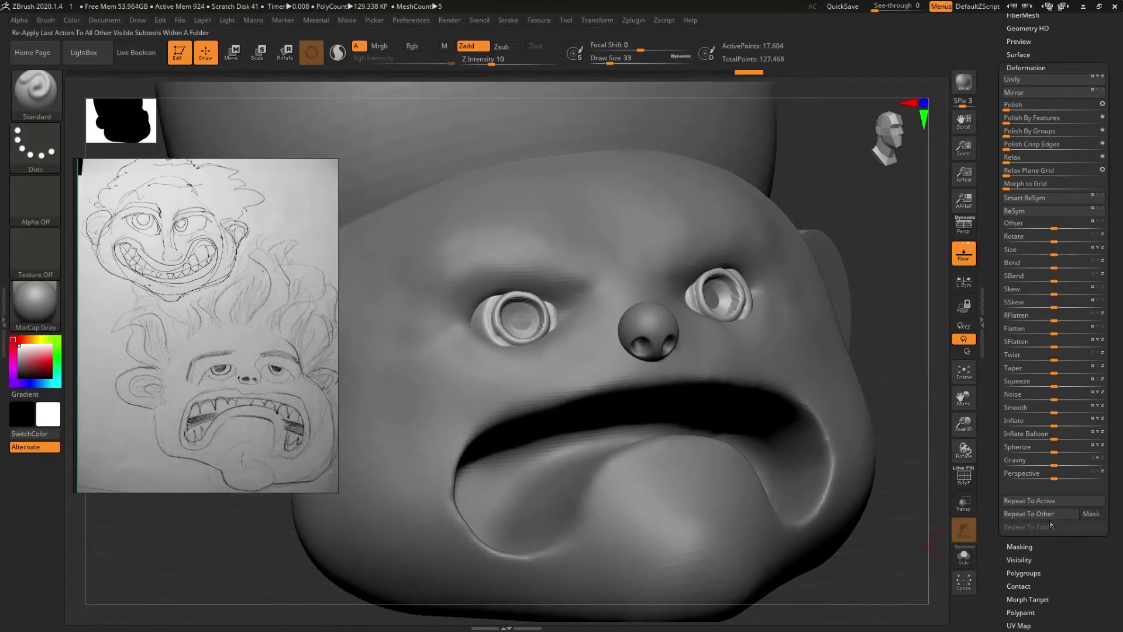
click(962, 559)
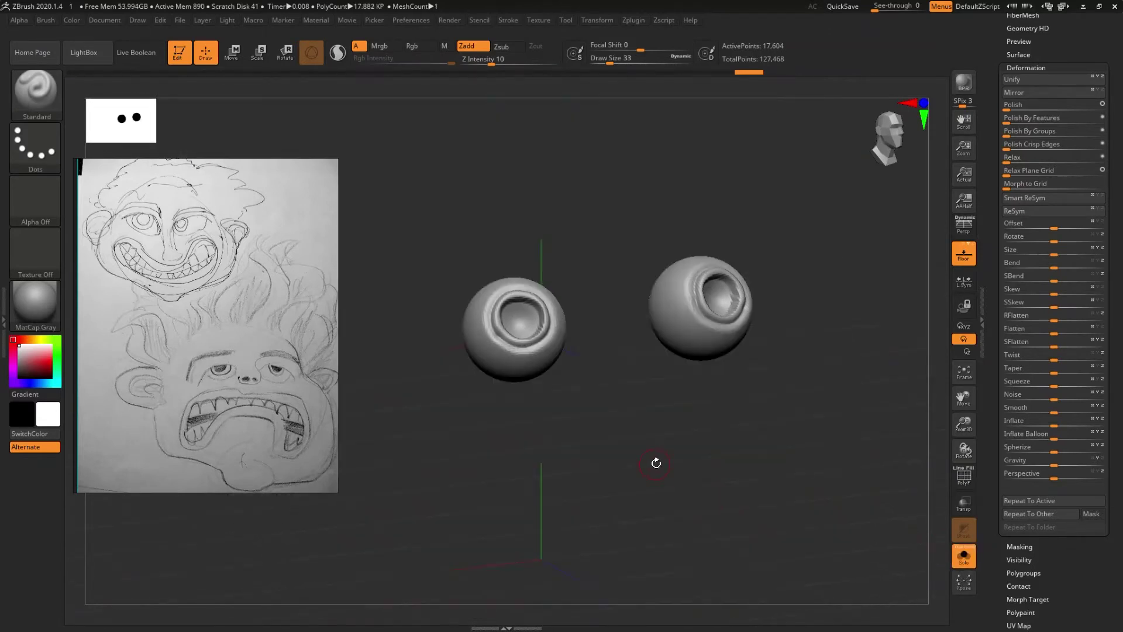
key(Down)
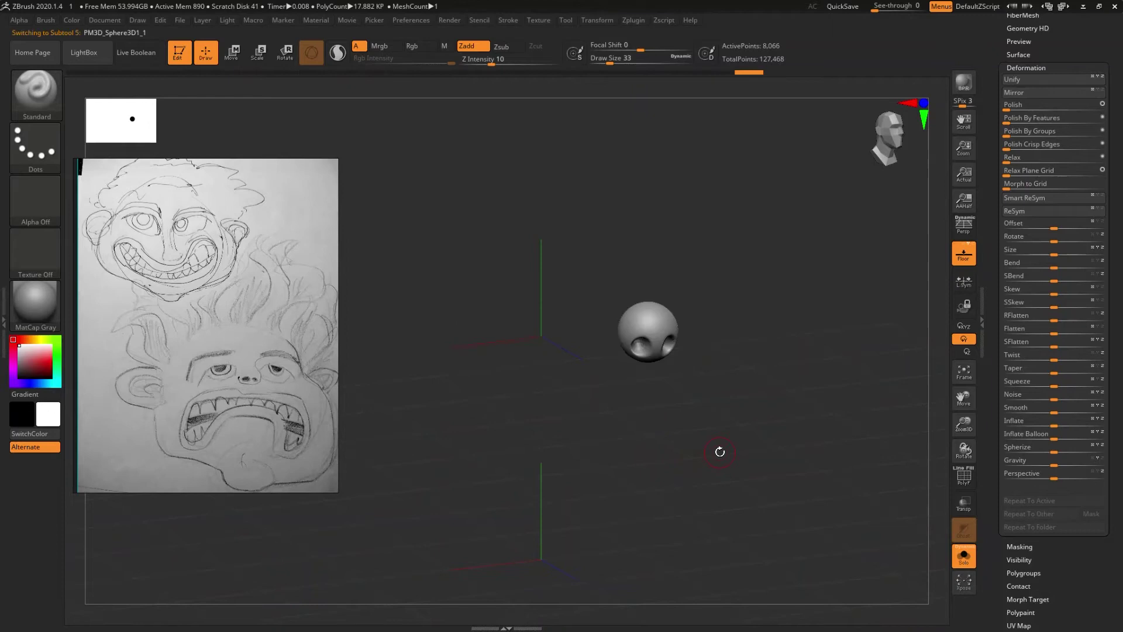
key(Up)
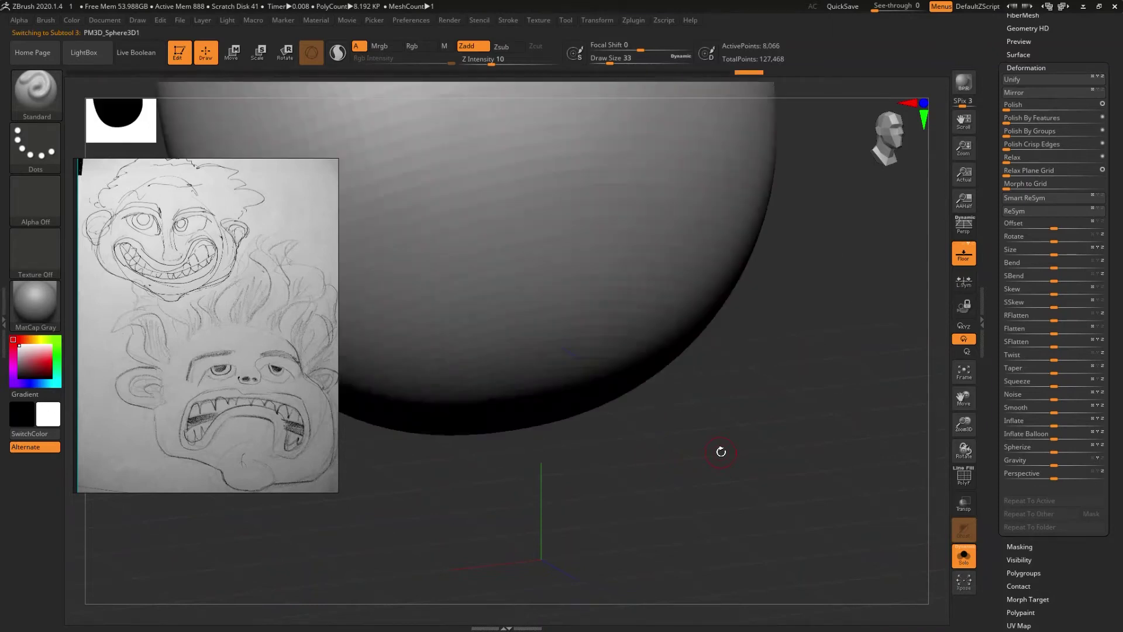
key(Up)
key(Up)
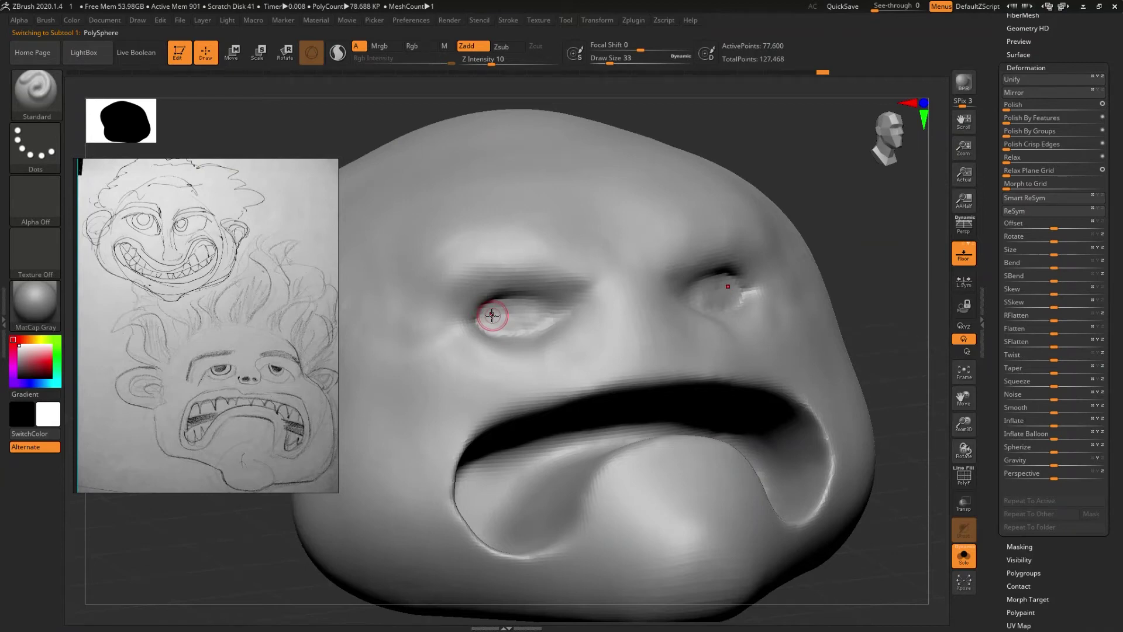
- Set Draw Size to 87 and mask both eye sockets symmetrically
key(b)
key(Escape)
key(s)
drag(517, 303, 588, 304)
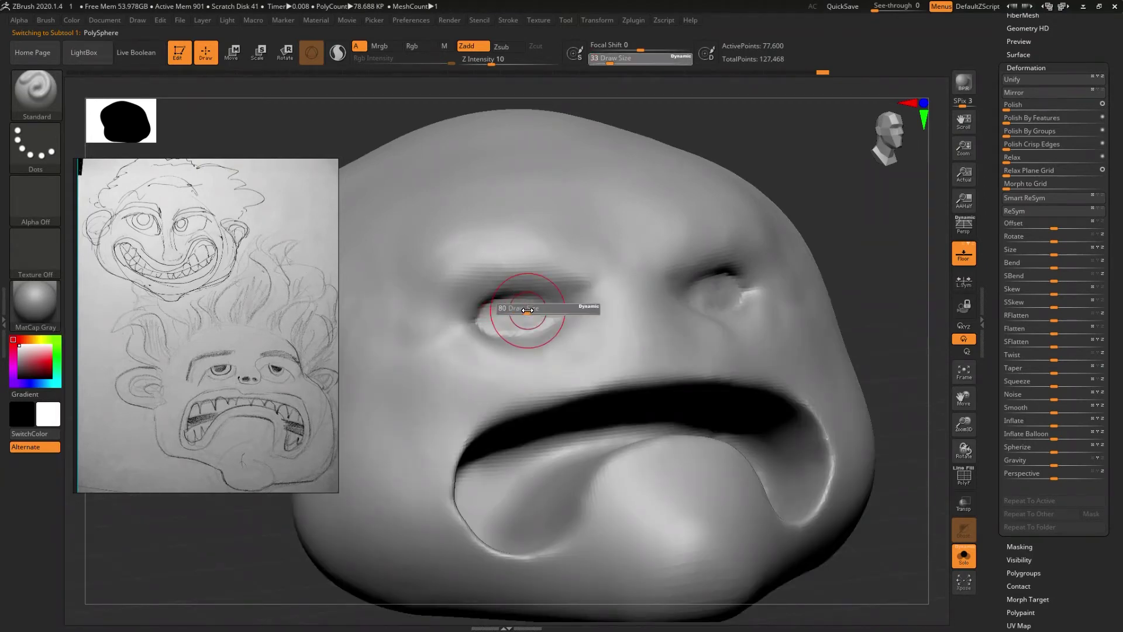
drag(504, 322, 499, 316)
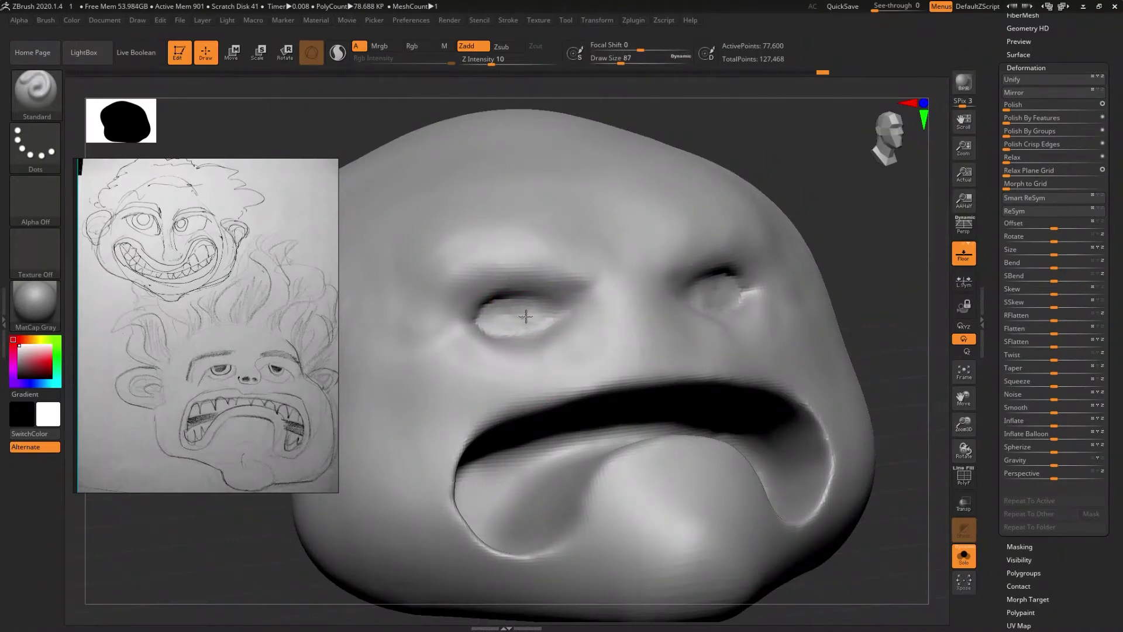
mouse_move(525, 307)
ctrl+mouse_down()
mouse_move(538, 314)
mouse_move(515, 321)
mouse_move(532, 314)
ctrl+mouse_up()
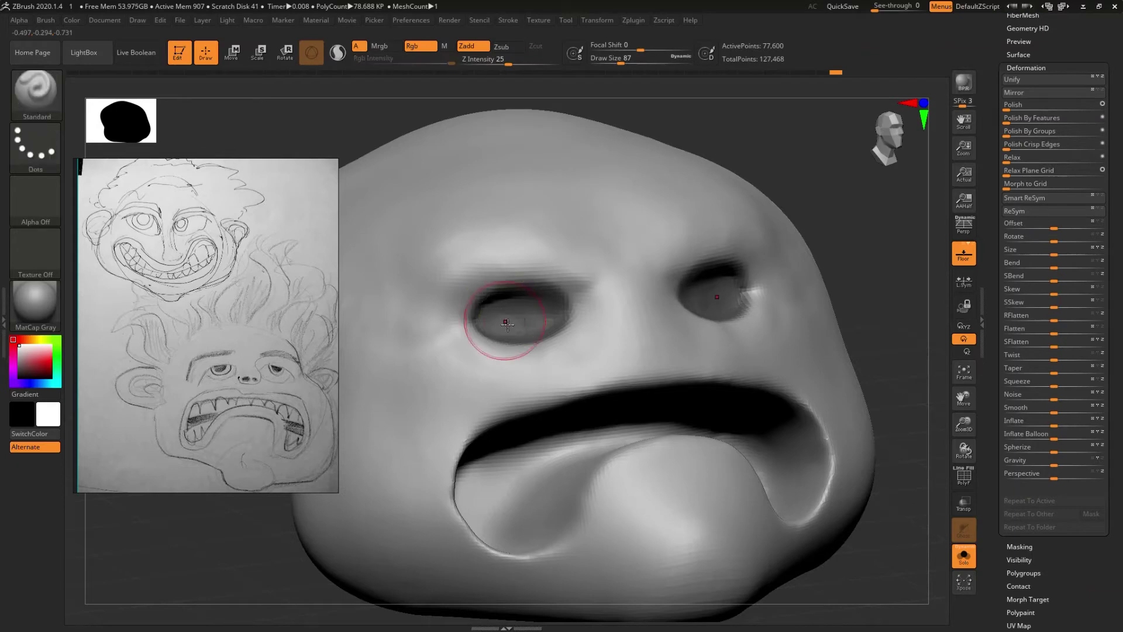
- Invert the mask, push the sockets into the head with Transpose Move, and turn Solo off
right_drag(501, 301, 673, 269)
ctrl+click(659, 292)
key(w)
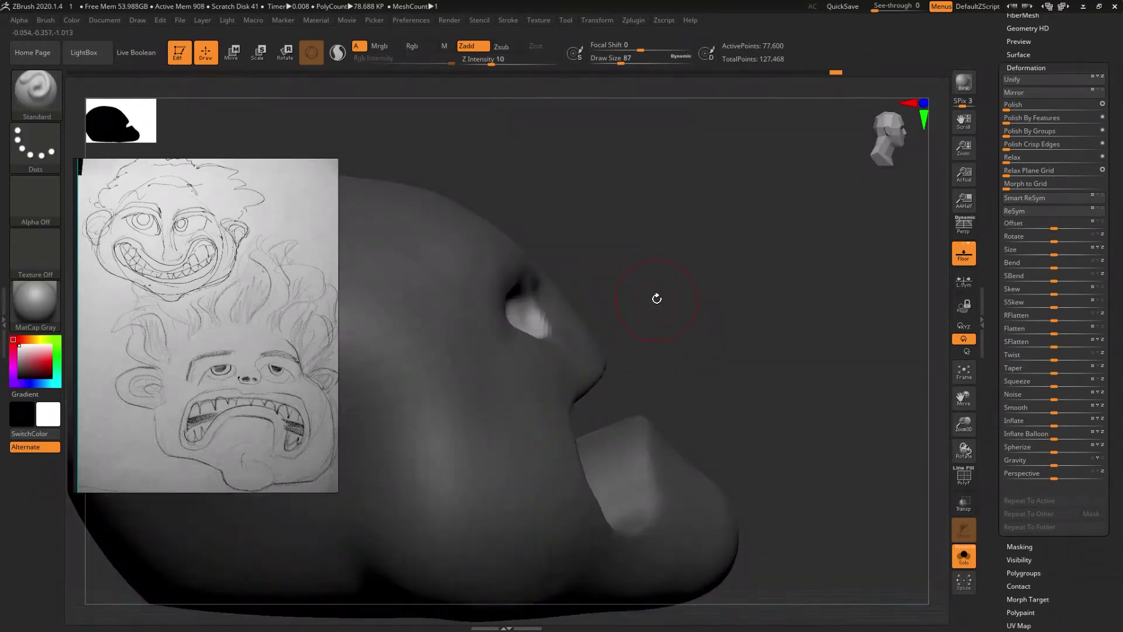
click(530, 312)
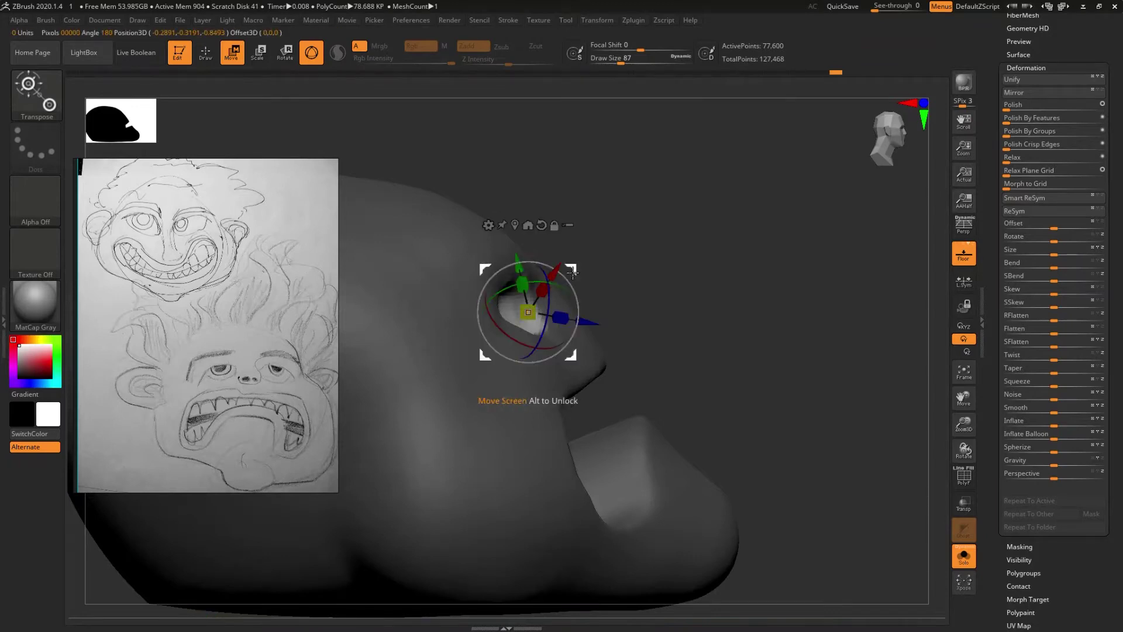
click(541, 225)
mouse_move(563, 279)
mouse_down()
mouse_move(547, 280)
mouse_move(584, 292)
mouse_up()
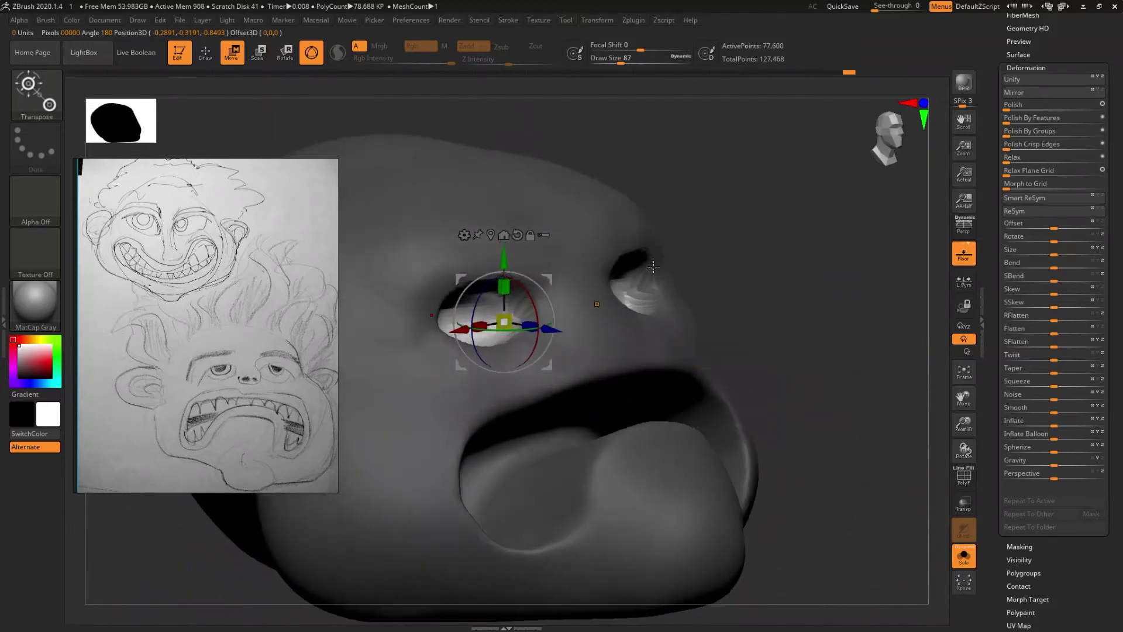
mouse_move(743, 249)
mouse_down()
mouse_move(762, 267)
mouse_move(739, 295)
mouse_up()
key(q)
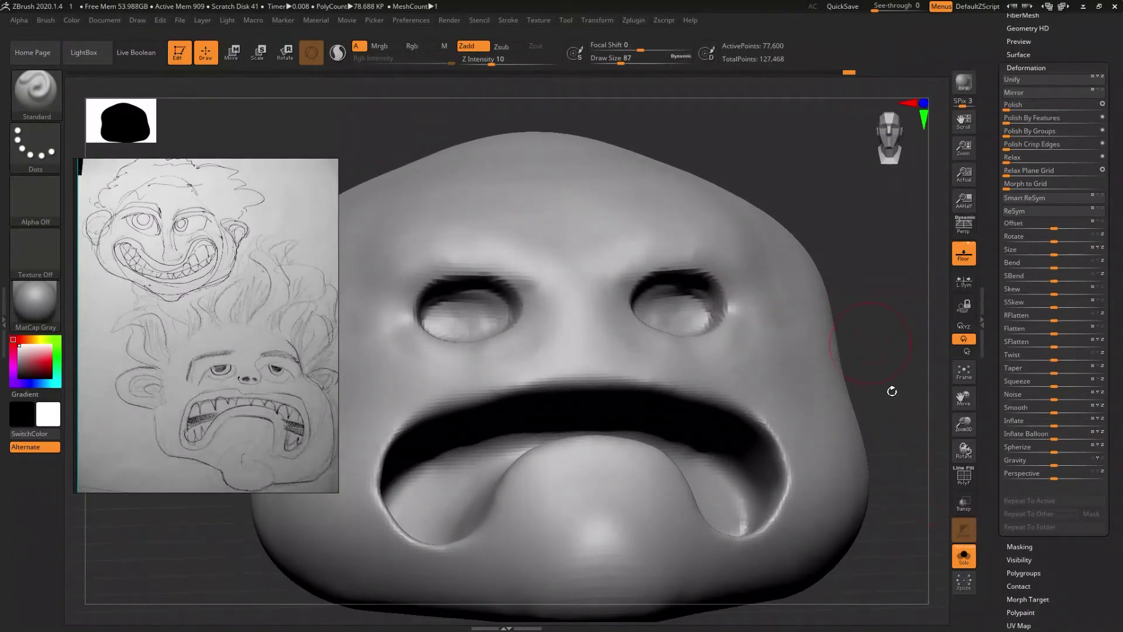
click(964, 557)
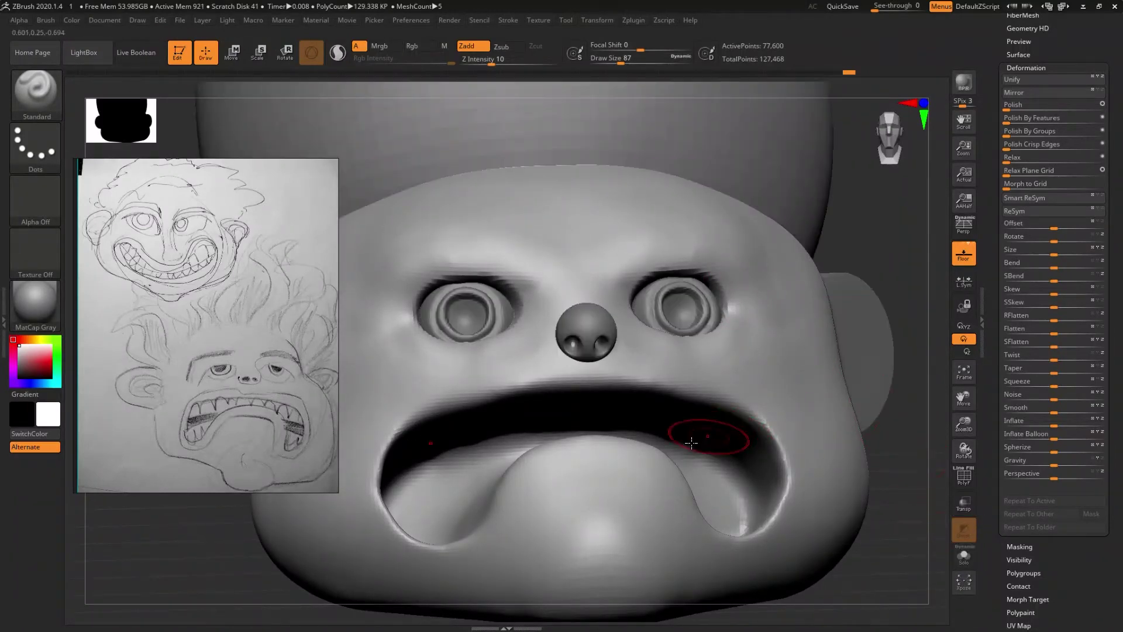
- Save the project with Ctrl+S, replacing 1.ZPR in the grotesque folder
alt+drag(715, 432, 642, 473)
ctrl+right_drag(642, 473, 612, 350)
drag(631, 418, 622, 370)
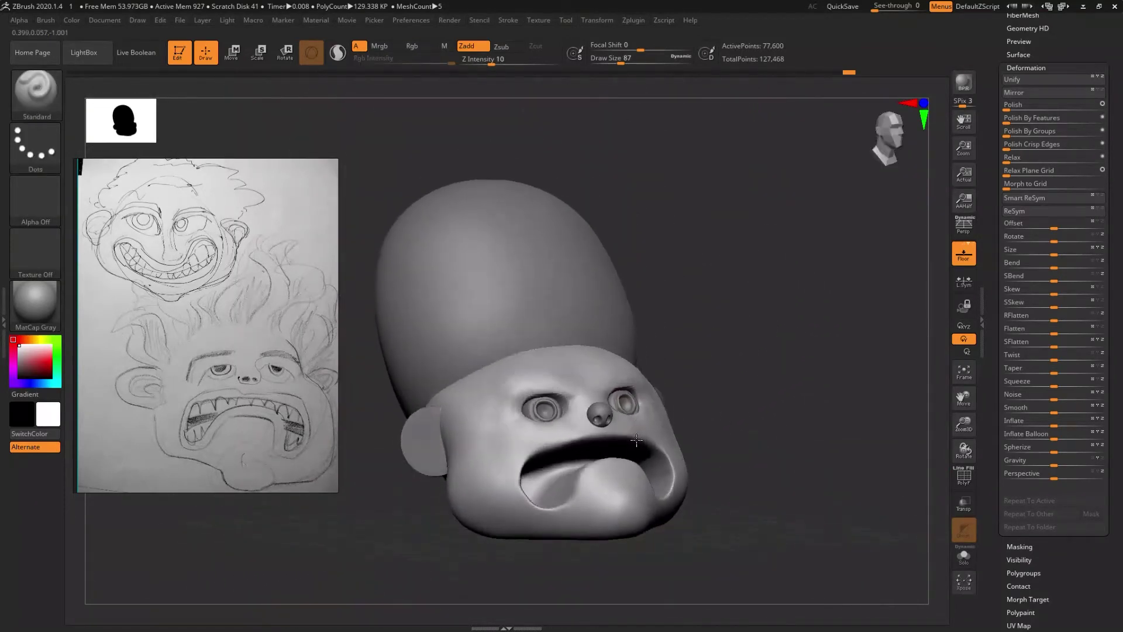
key(ctrl+s)
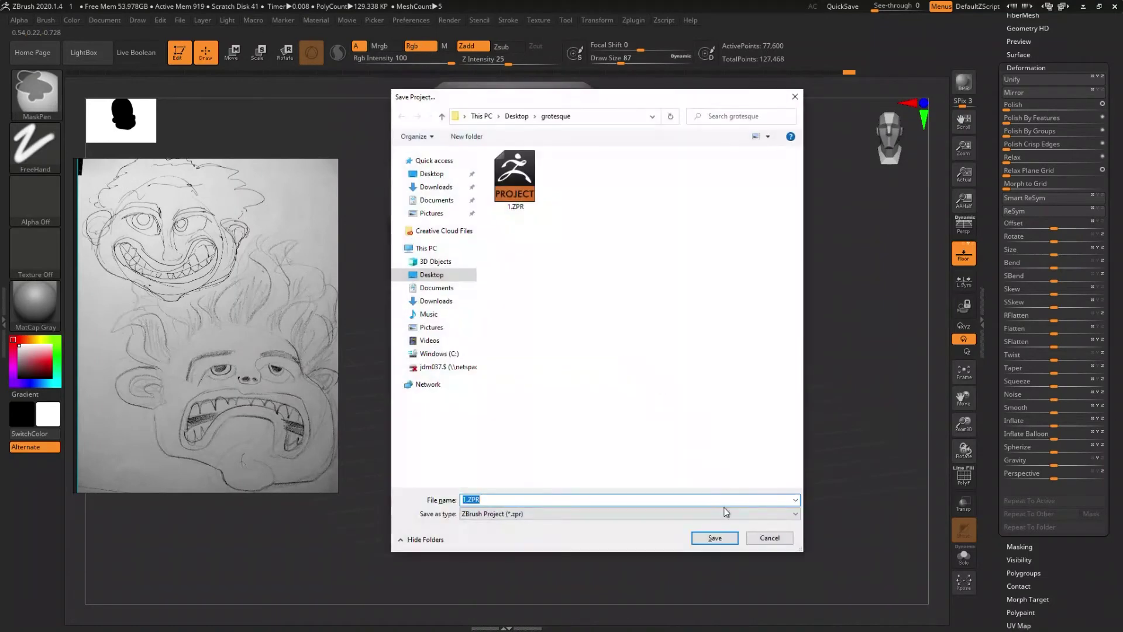
click(712, 535)
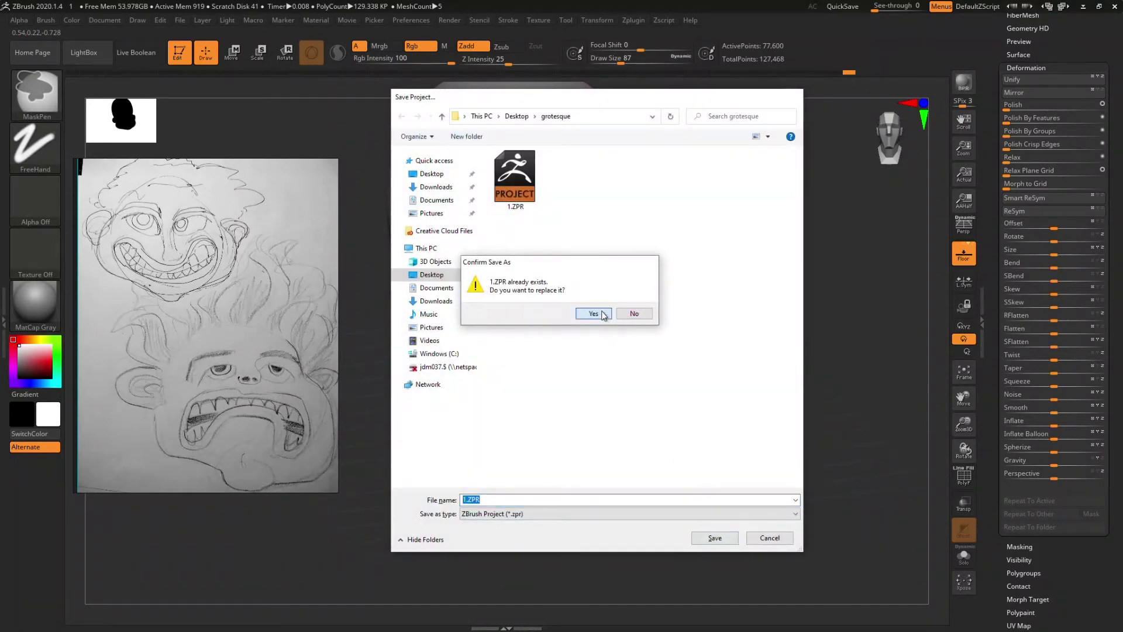
click(593, 314)
mouse_move(585, 386)
right_down()
mouse_move(553, 370)
mouse_move(571, 444)
right_up()
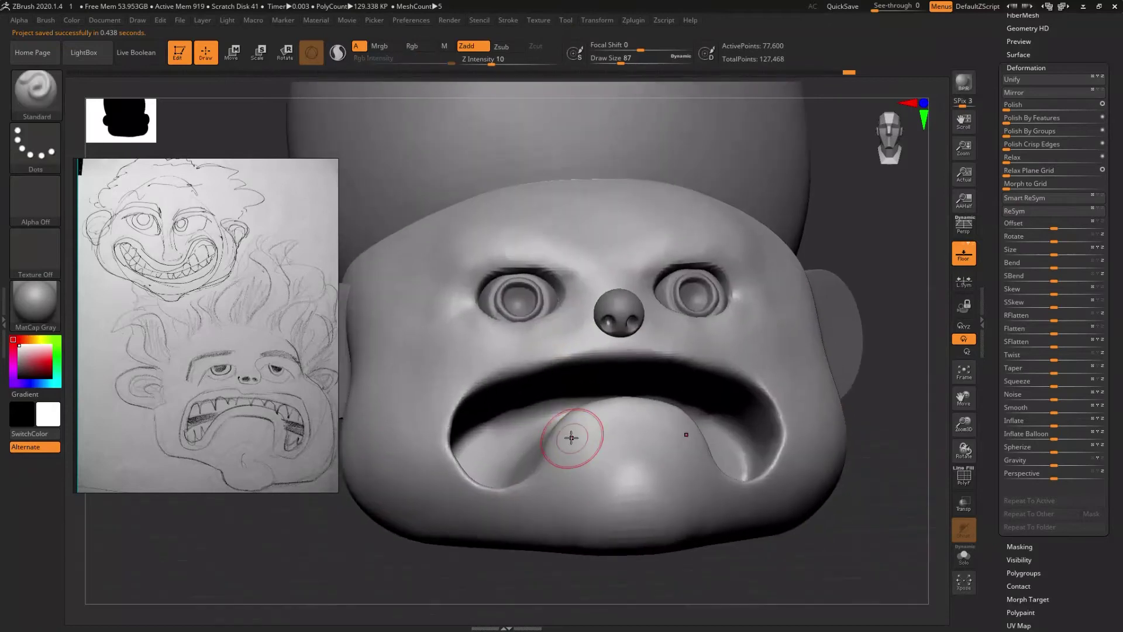
- Insert a new sphere subtool into the model and make it the active piece
mouse_move(574, 433)
right_down()
mouse_move(582, 468)
mouse_move(572, 468)
mouse_move(585, 426)
mouse_move(584, 448)
right_up()
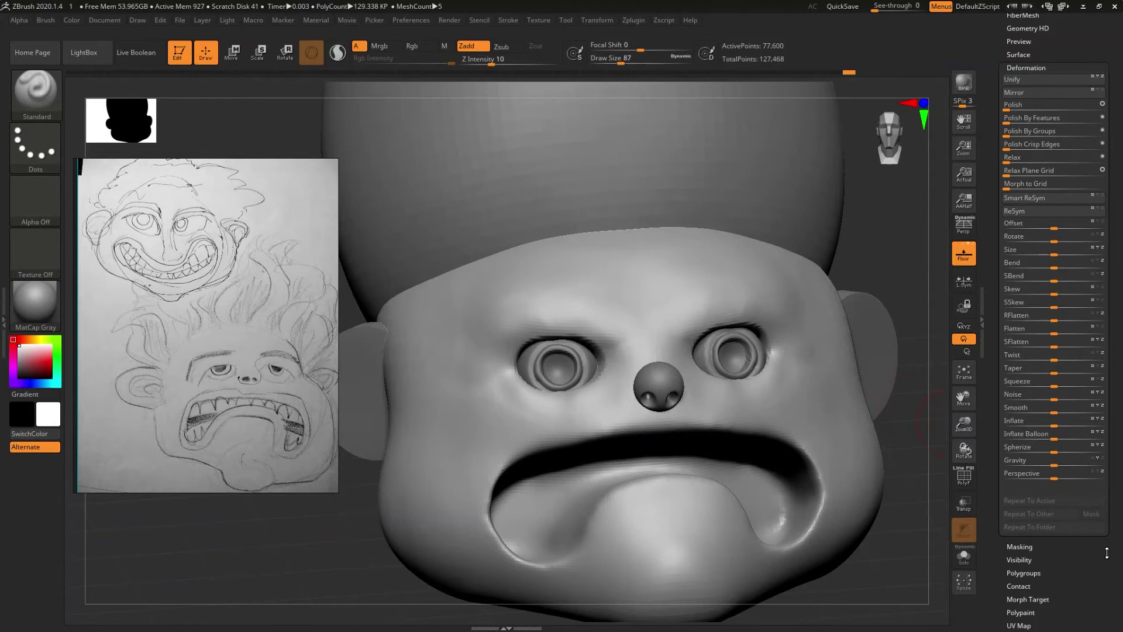
scroll(1107, 553, up, 3)
scroll(1110, 240, up, 3)
click(1024, 192)
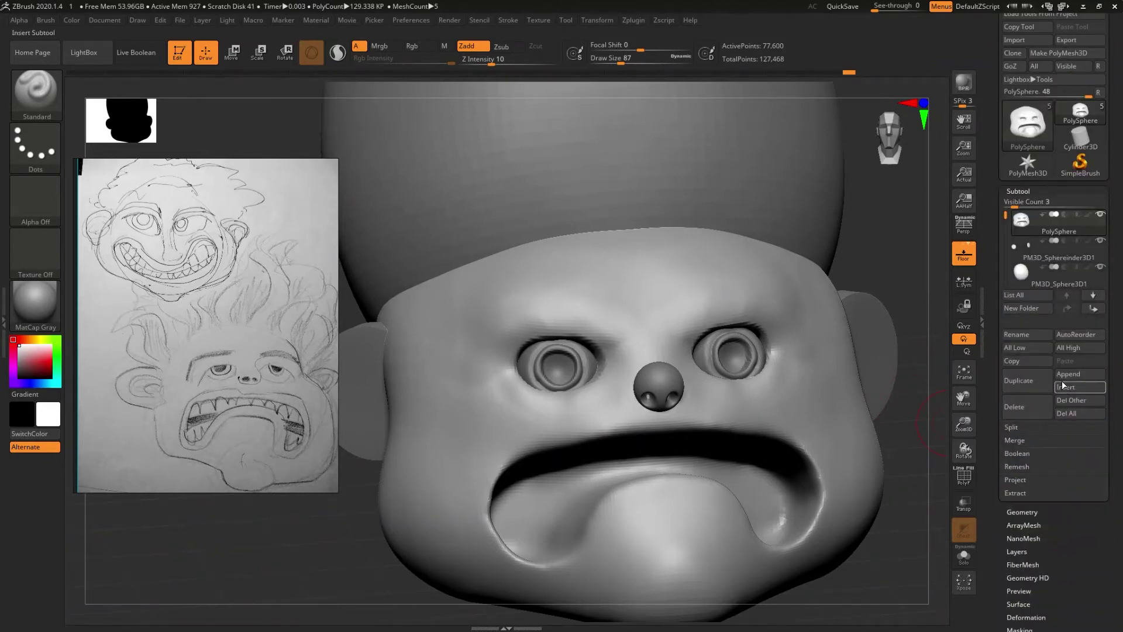
click(1063, 387)
click(710, 397)
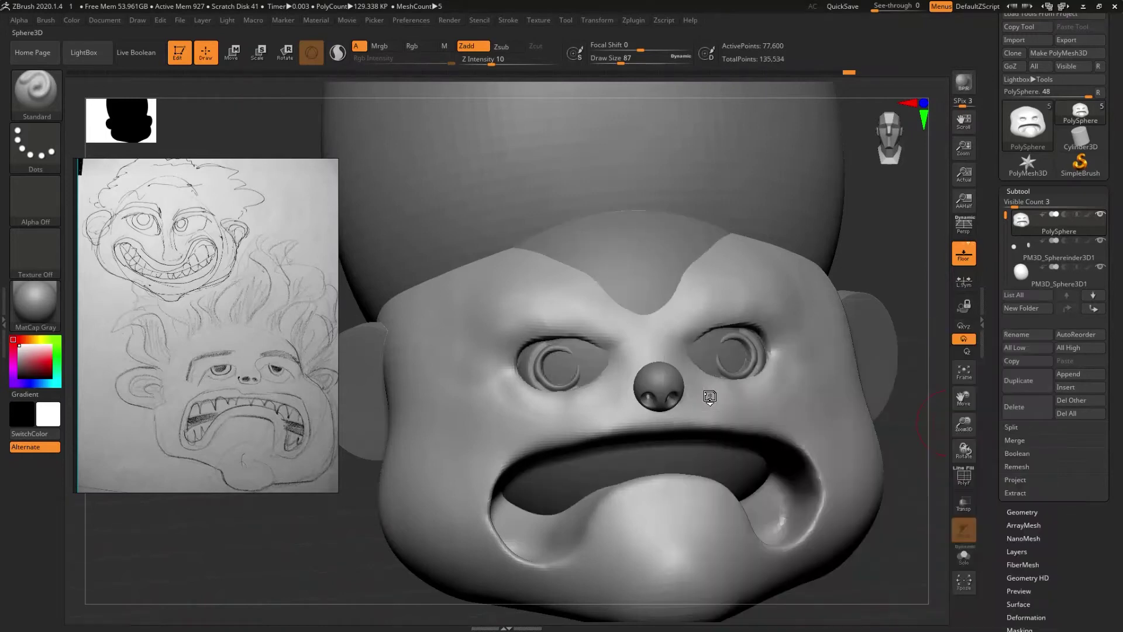
alt+click(633, 270)
ctrl+right_drag(639, 283, 654, 337)
- Shrink the new sphere to about 0.738, move it toward the right eye, and stretch it wide
key(w)
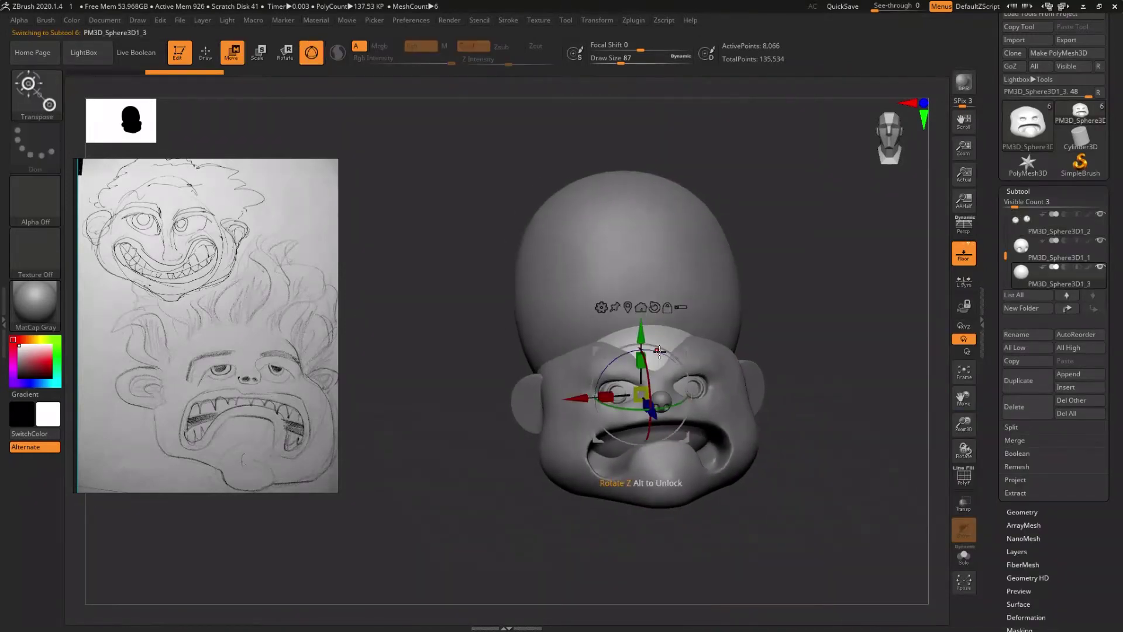
drag(641, 395, 644, 443)
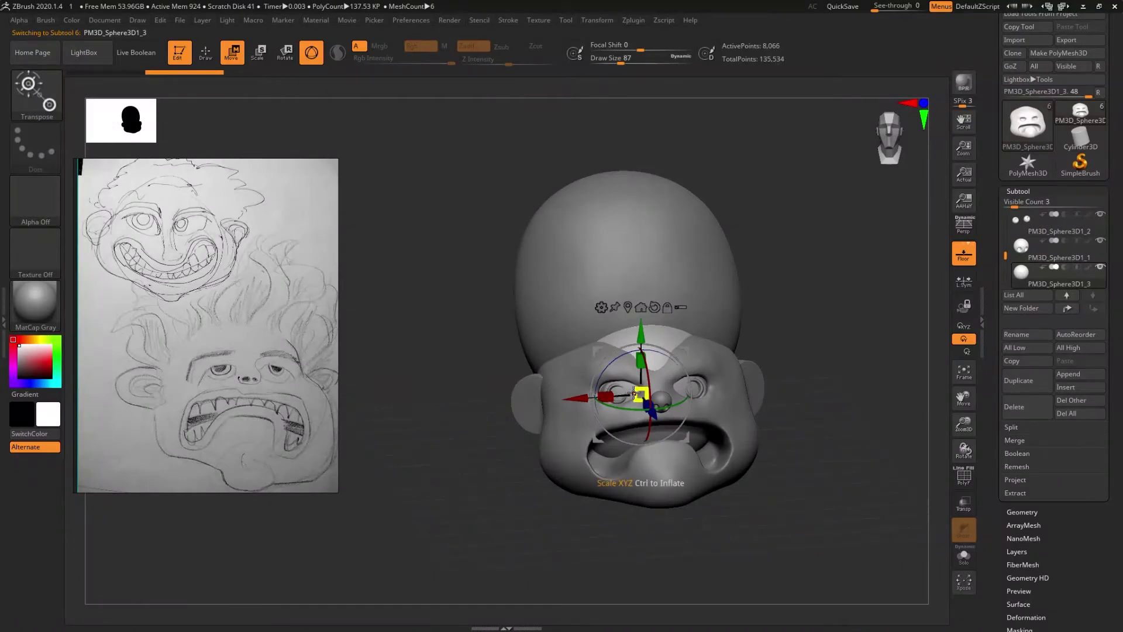
drag(643, 443, 641, 395)
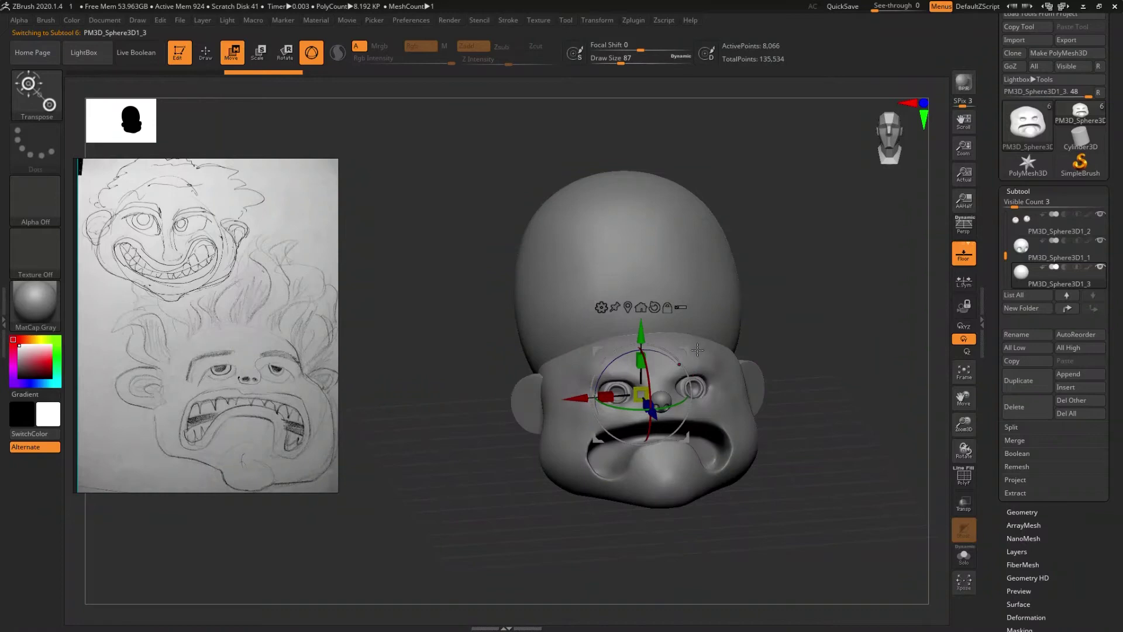
mouse_move(668, 394)
mouse_down()
mouse_move(774, 375)
mouse_move(749, 485)
mouse_up()
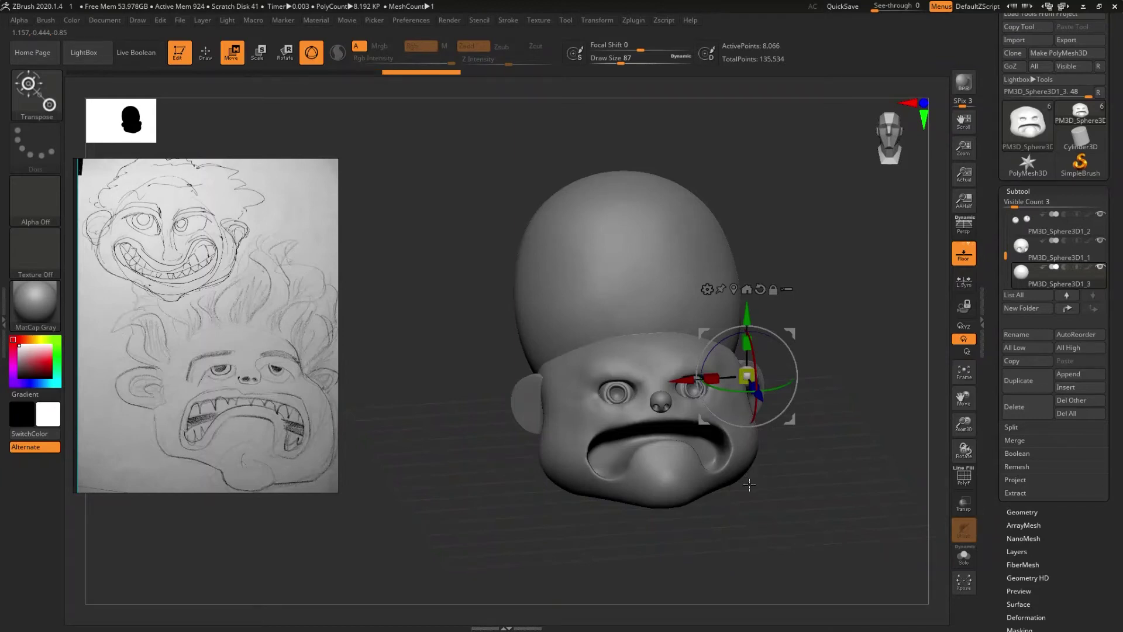
drag(784, 367, 799, 362)
drag(799, 409, 806, 429)
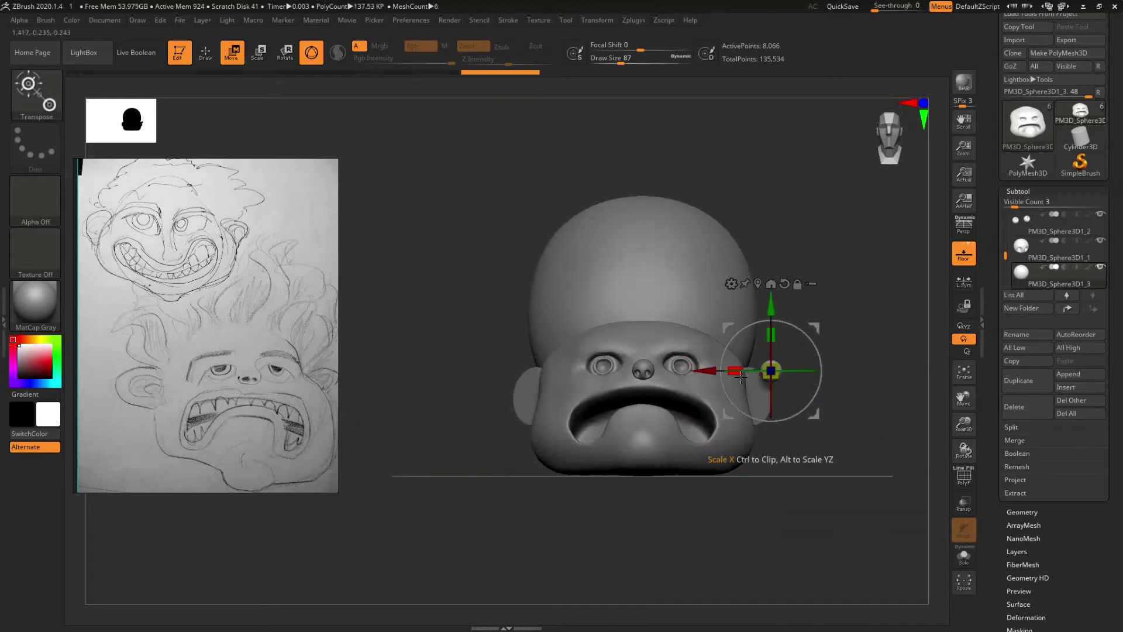
drag(735, 370, 708, 367)
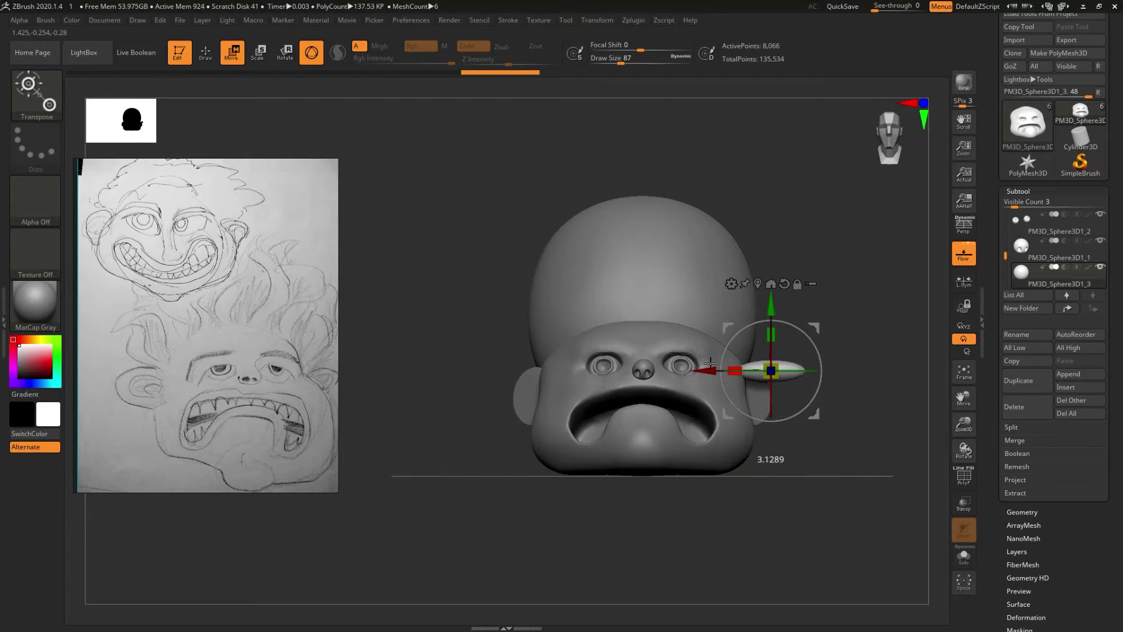
alt+drag(752, 463, 684, 469)
- Move the stretched sphere up onto the forehead above the right eye
key(q)
key(w)
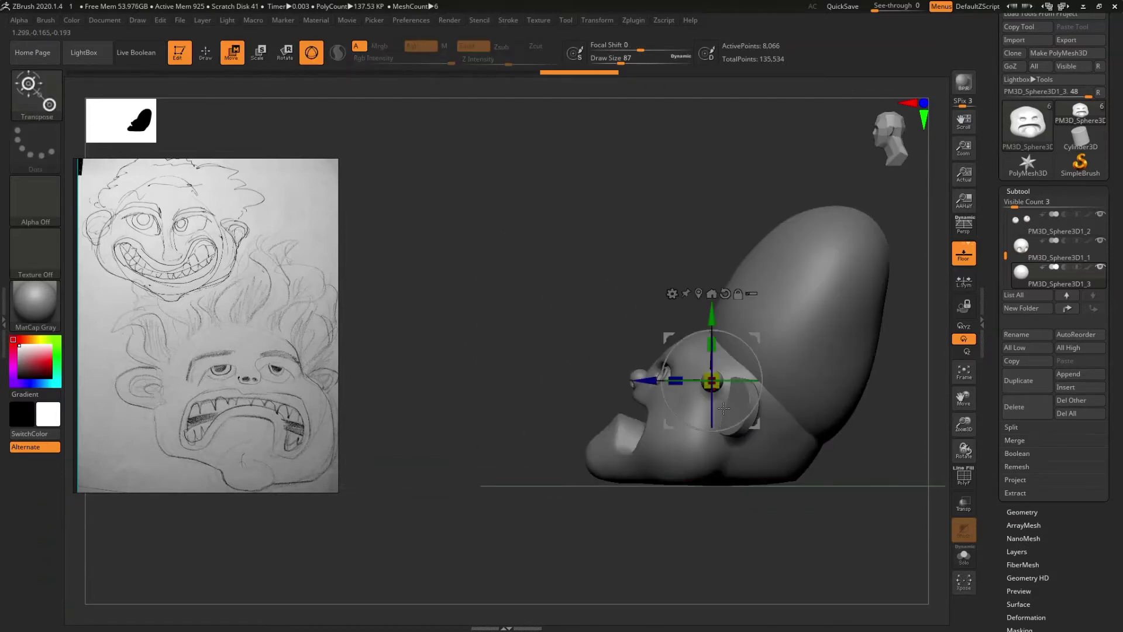
alt+drag(730, 392, 715, 399)
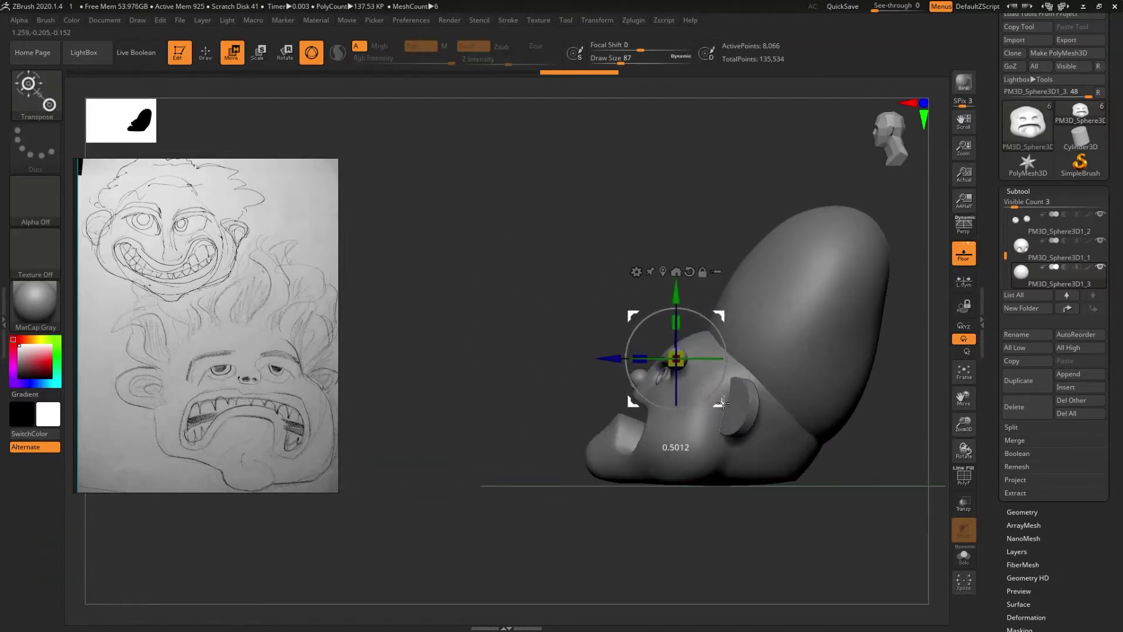
shift+drag(711, 494, 685, 481)
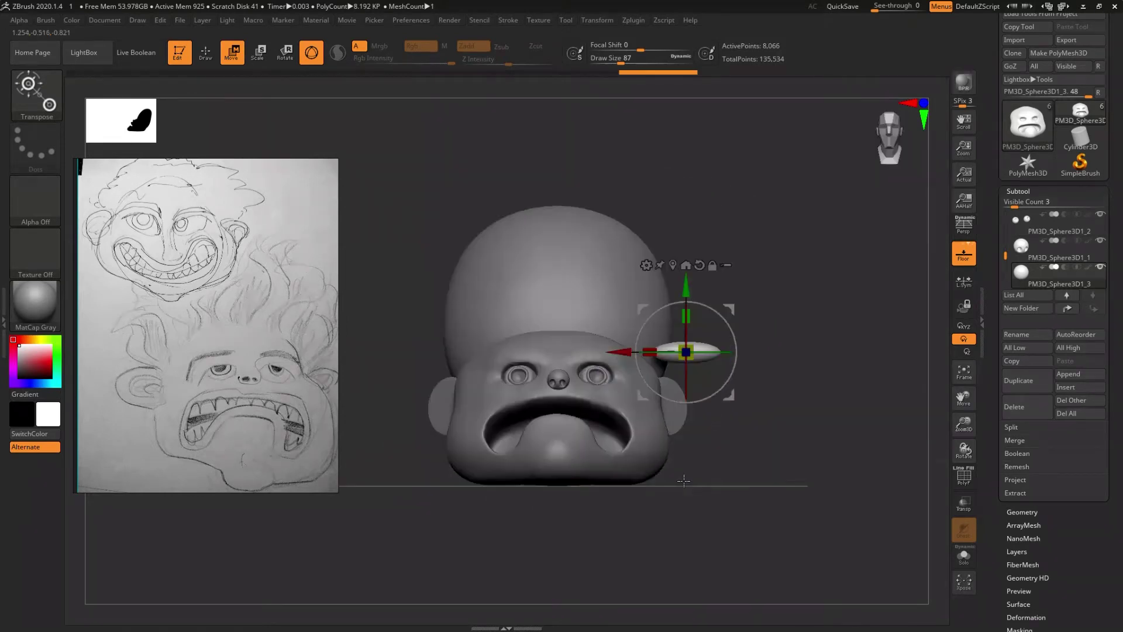
drag(723, 403, 638, 393)
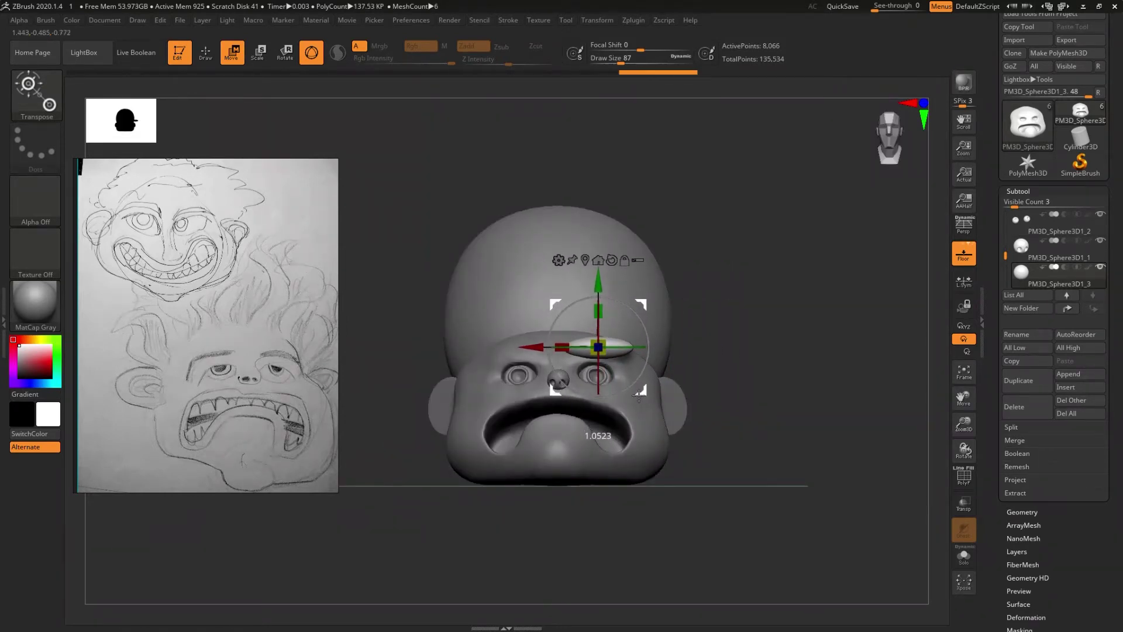
ctrl+right_drag(638, 393, 600, 504)
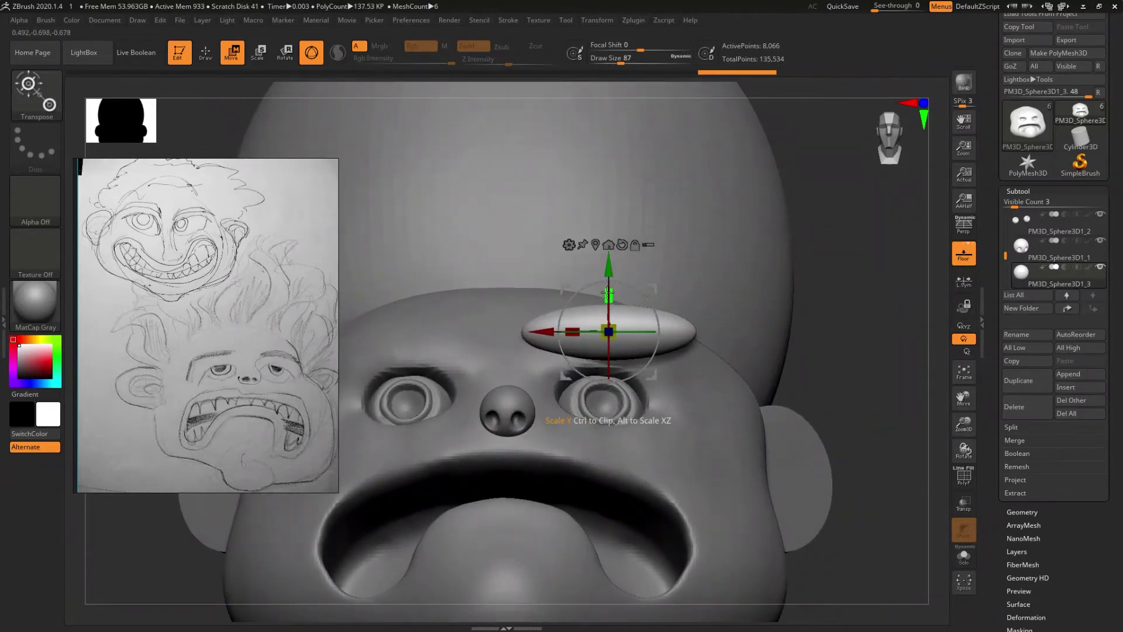
- Squash the eyebrow vertically, rotate it along the brow line, and flatten it front to back
drag(609, 295, 605, 316)
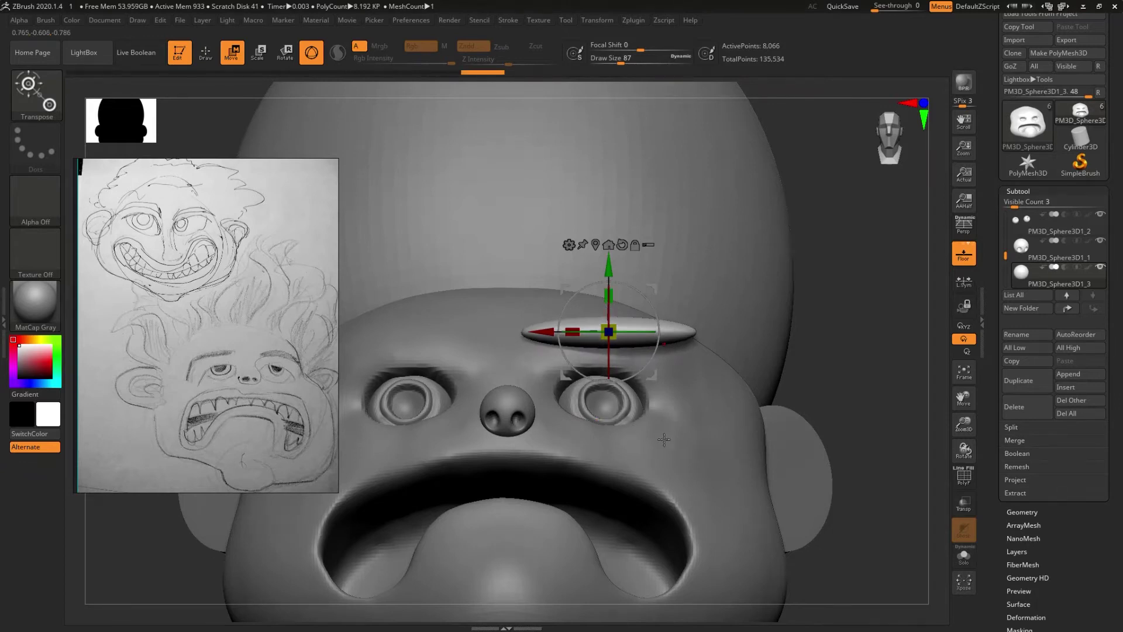
drag(605, 316, 624, 333)
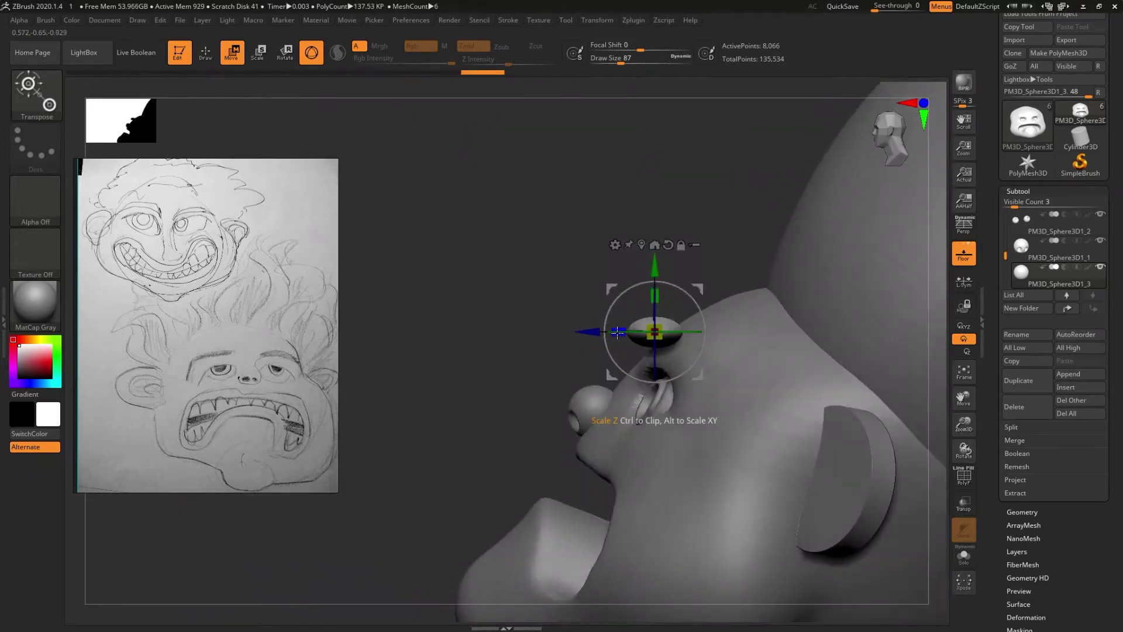
mouse_move(635, 377)
mouse_down()
mouse_move(691, 389)
mouse_move(726, 446)
mouse_up()
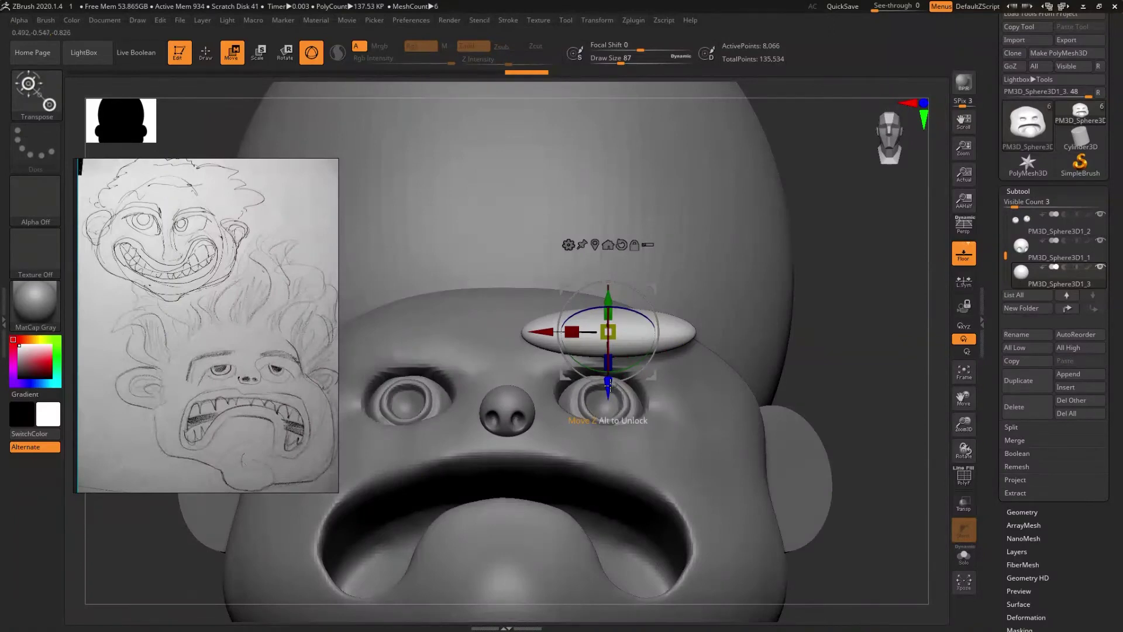
drag(609, 362, 610, 350)
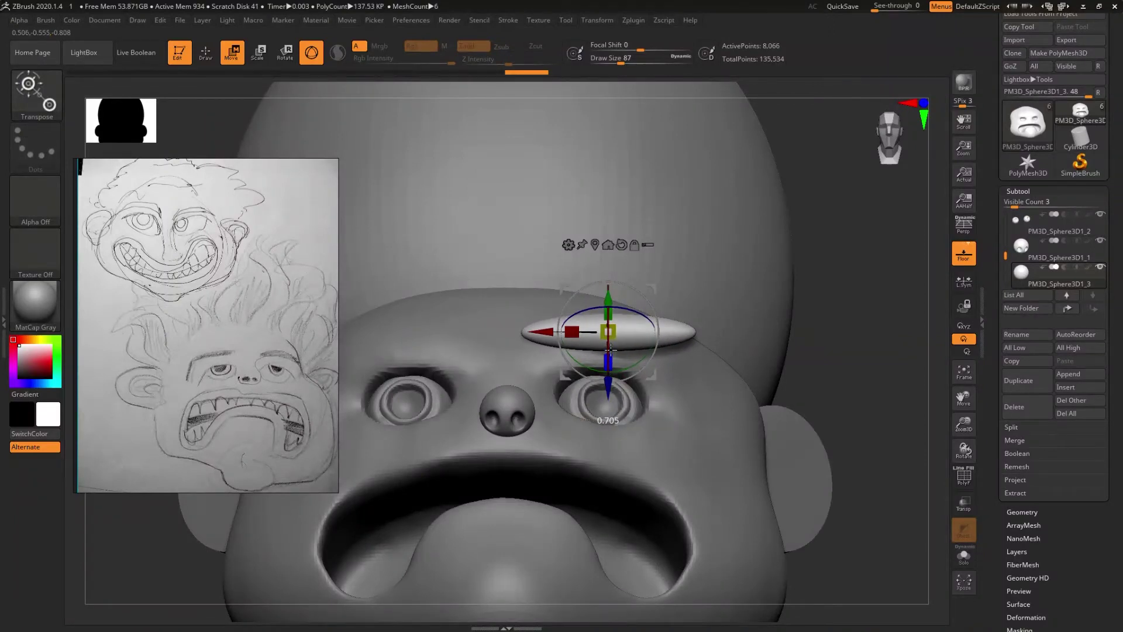
right_drag(610, 349, 632, 489)
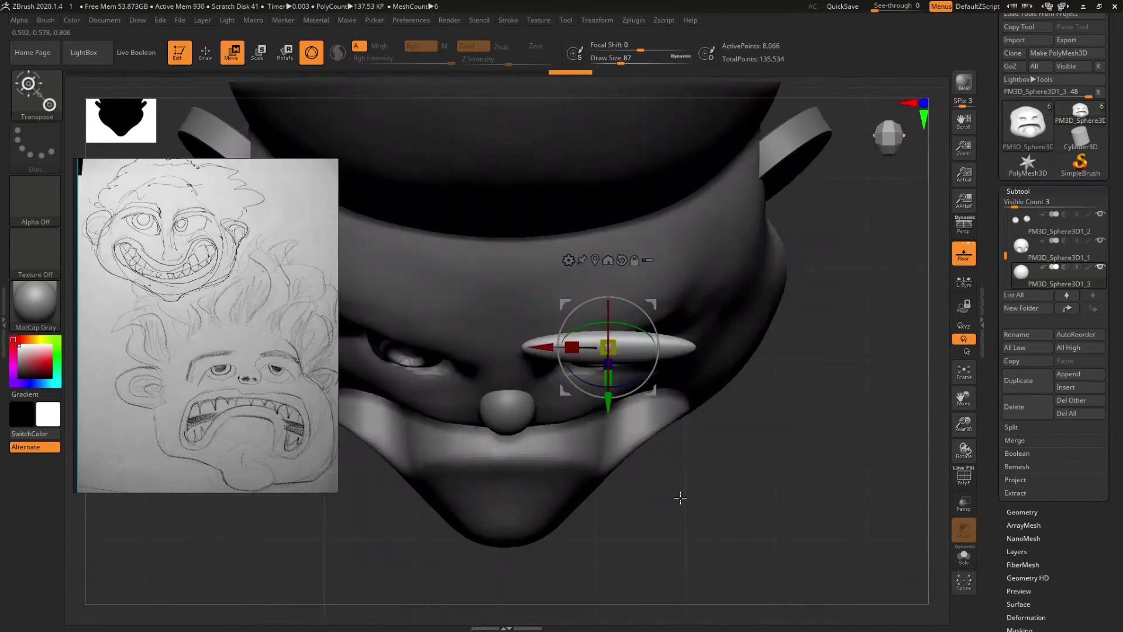
key(q)
mouse_move(681, 498)
right_down()
mouse_move(675, 397)
mouse_move(672, 411)
right_up()
- Switch to the Move brush (B, M, V) and enlarge its draw size
key(w)
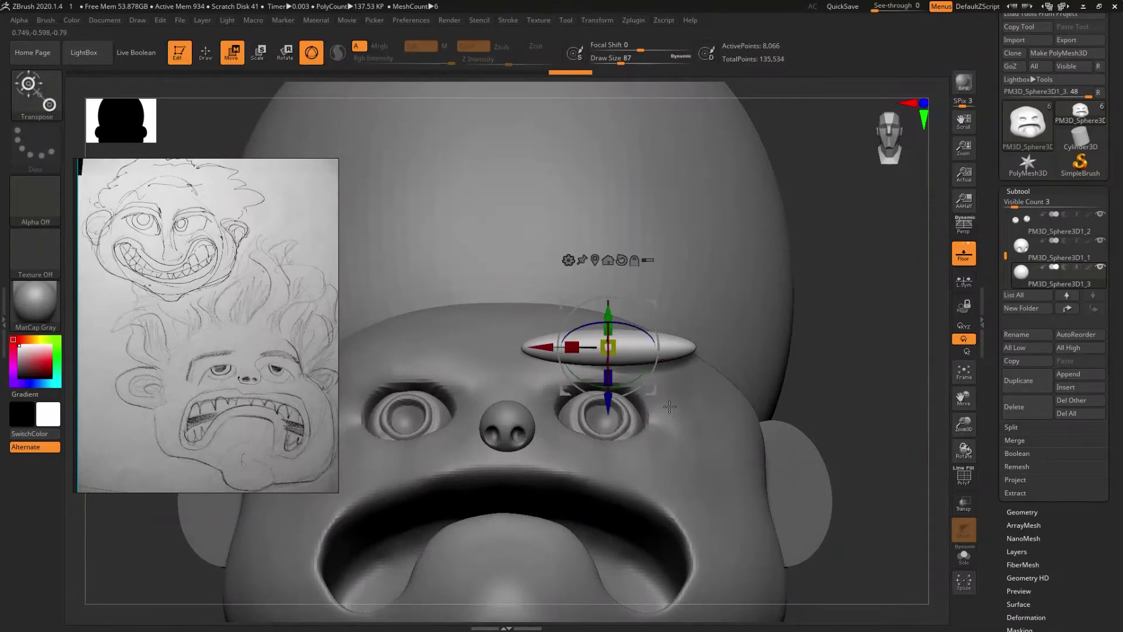
key(q)
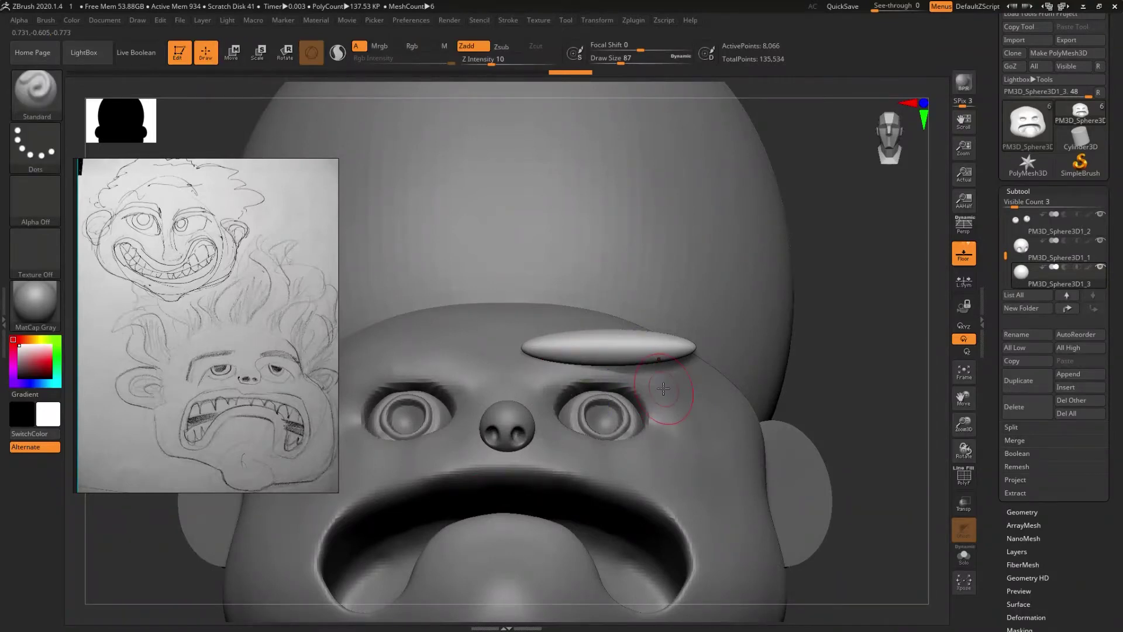
key(b)
key(Escape)
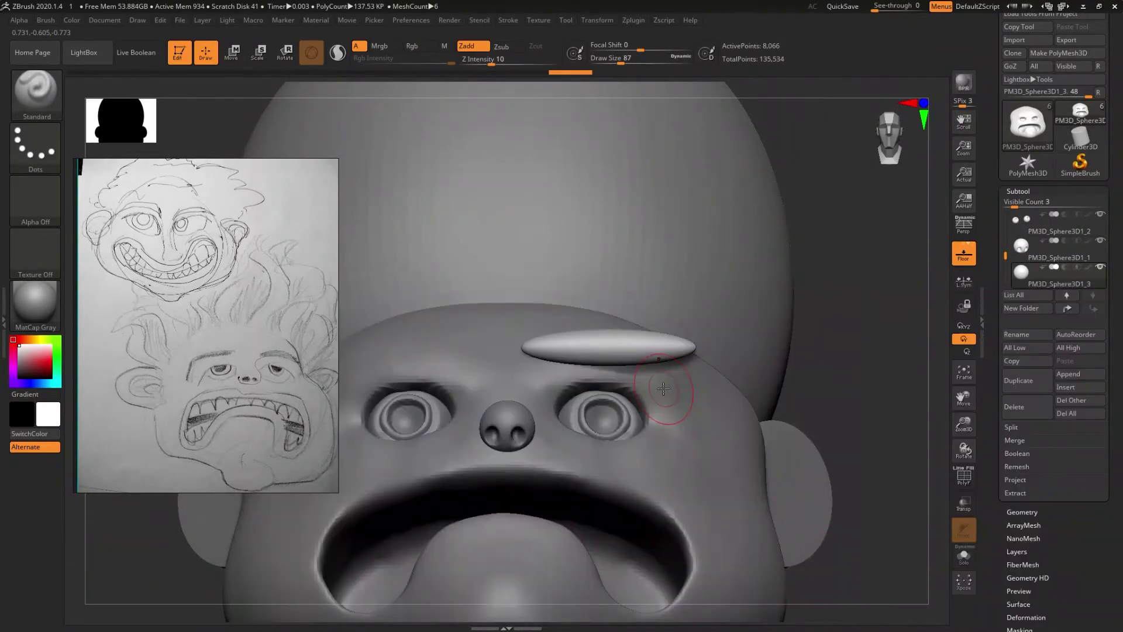
key(b)
key(Escape)
key(b)
key(m)
key(v)
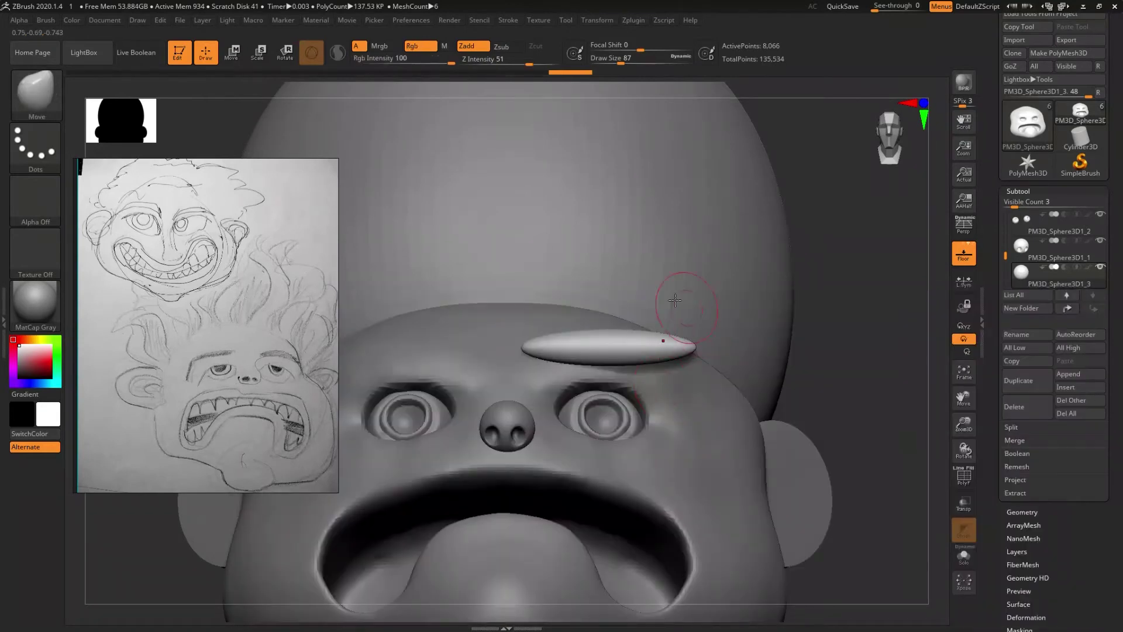
right_drag(662, 246, 644, 365)
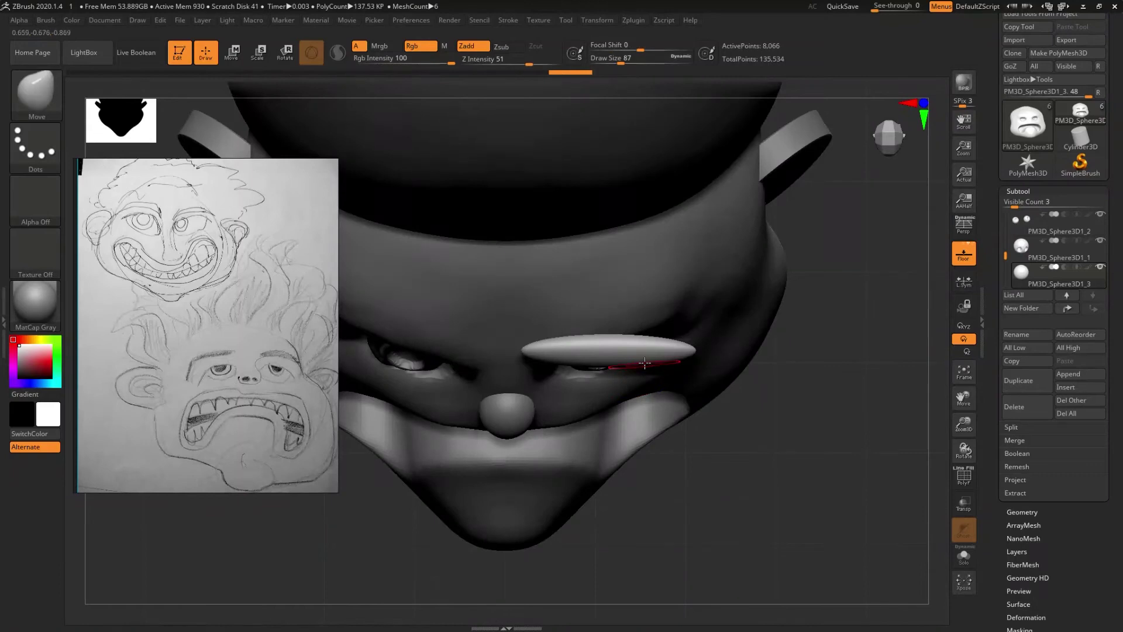
drag(649, 351, 666, 351)
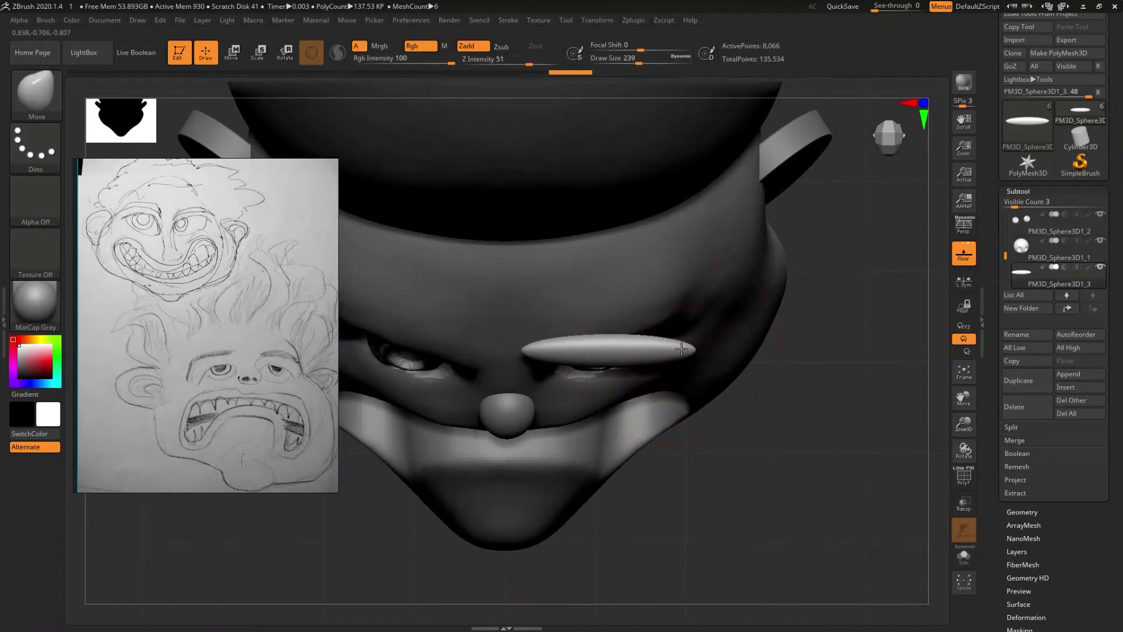
- Lift the eyebrow's outer tip upward, then reduce the brush size to about 132
drag(681, 349, 691, 320)
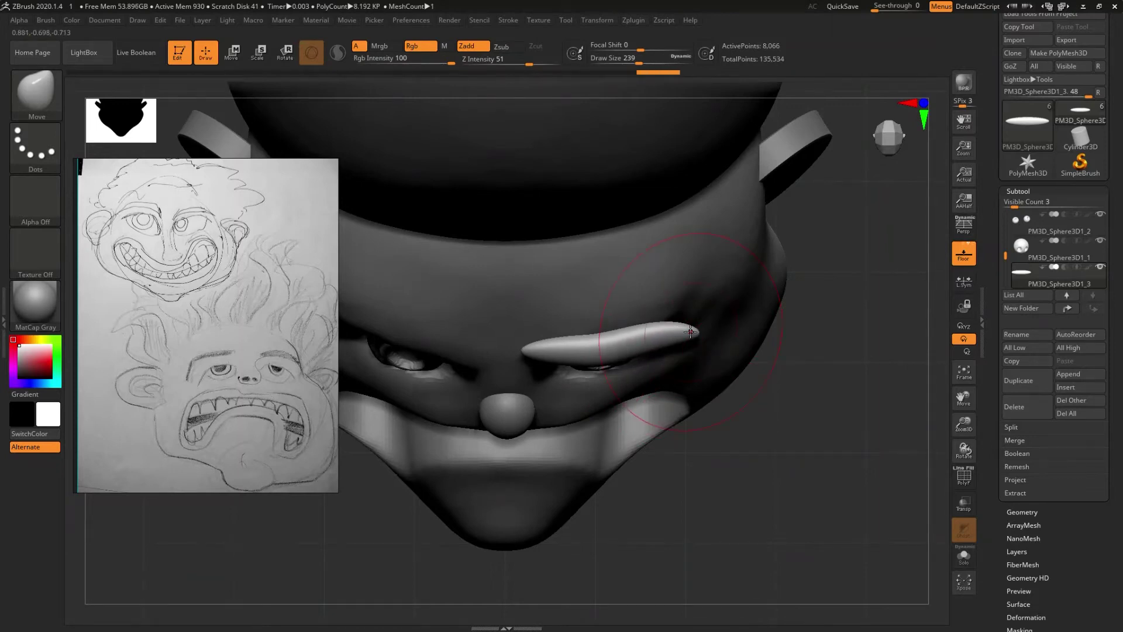
drag(695, 323, 691, 307)
mouse_move(673, 328)
right_down()
mouse_move(669, 298)
mouse_move(674, 379)
mouse_move(688, 313)
right_up()
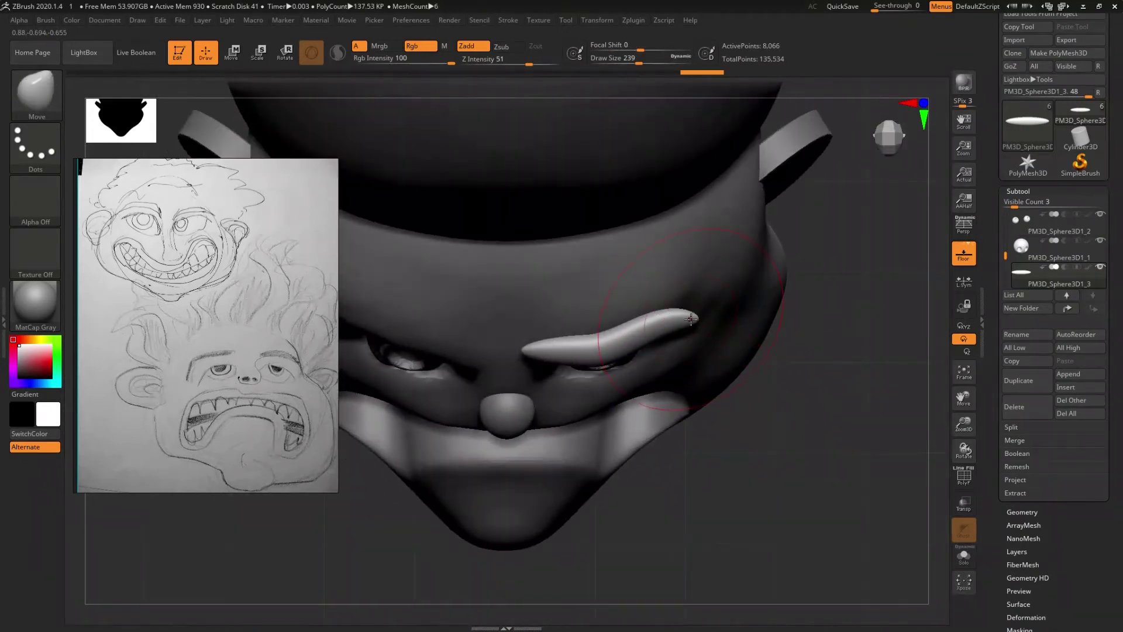
drag(692, 324, 677, 314)
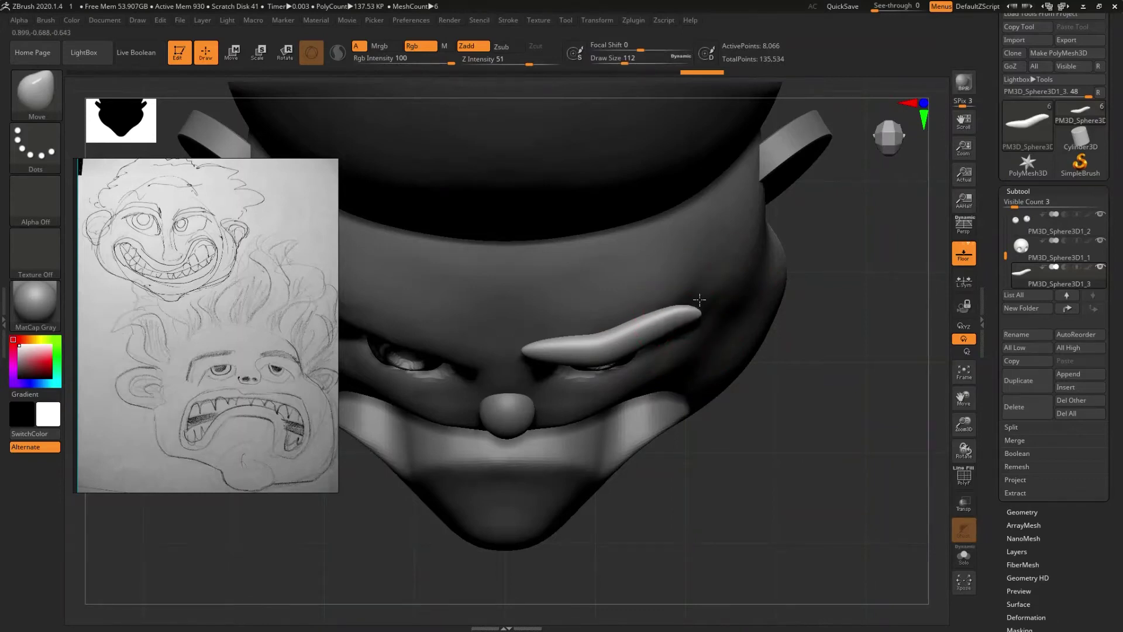
right_drag(694, 286, 711, 314)
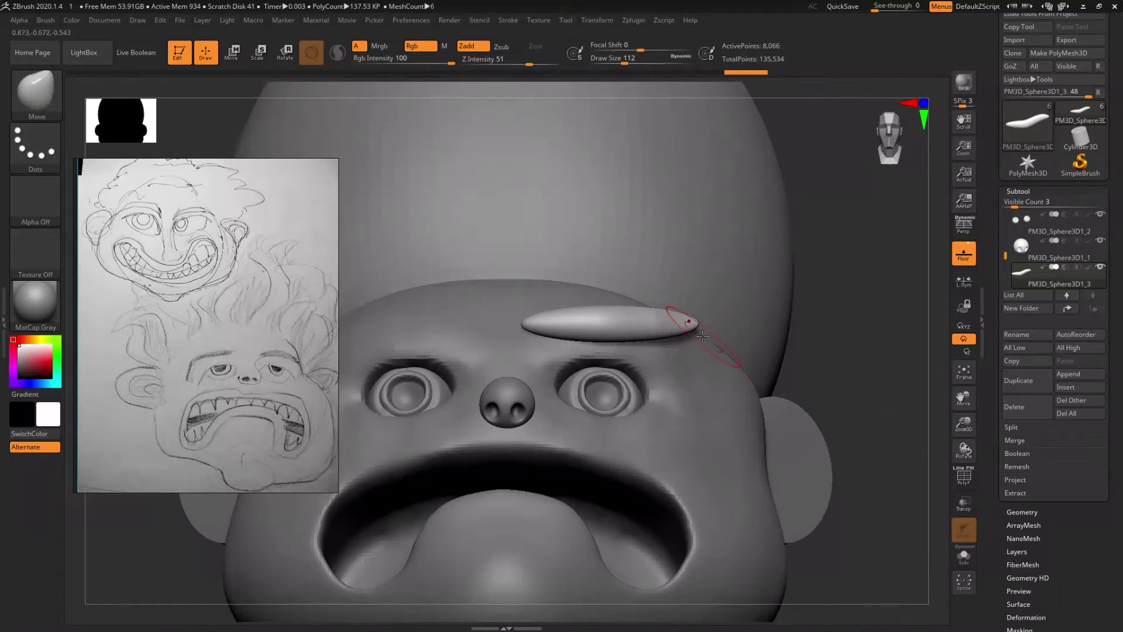
- Pull the eyebrow's outer end down into a hook and lift its underside off the eye
drag(690, 324, 694, 348)
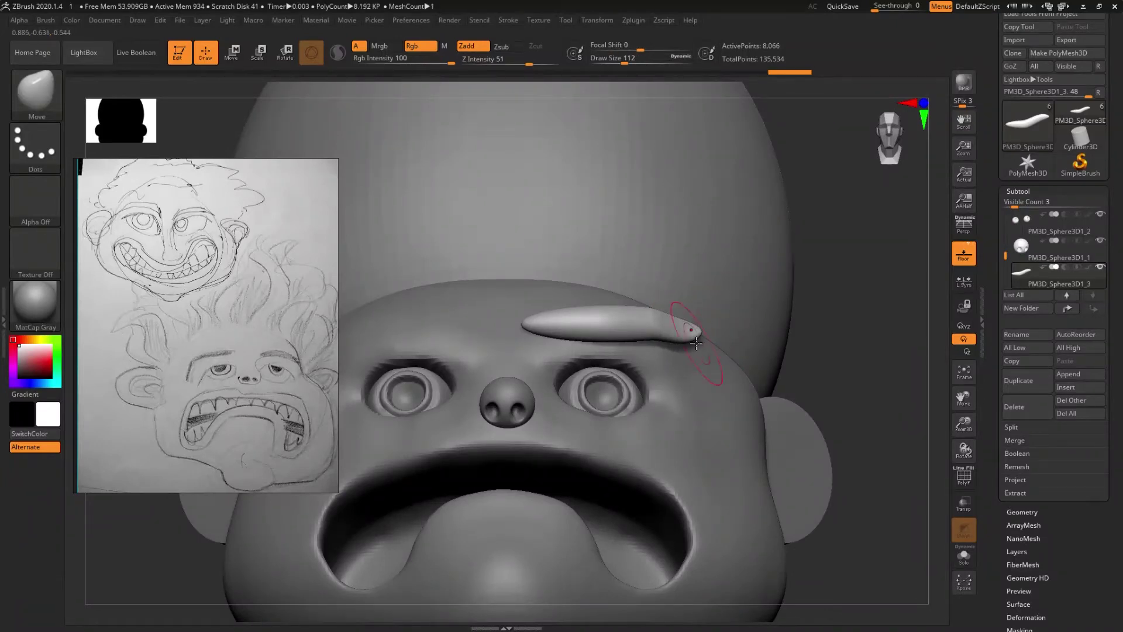
mouse_move(653, 326)
mouse_down()
mouse_move(652, 340)
mouse_move(694, 367)
mouse_up()
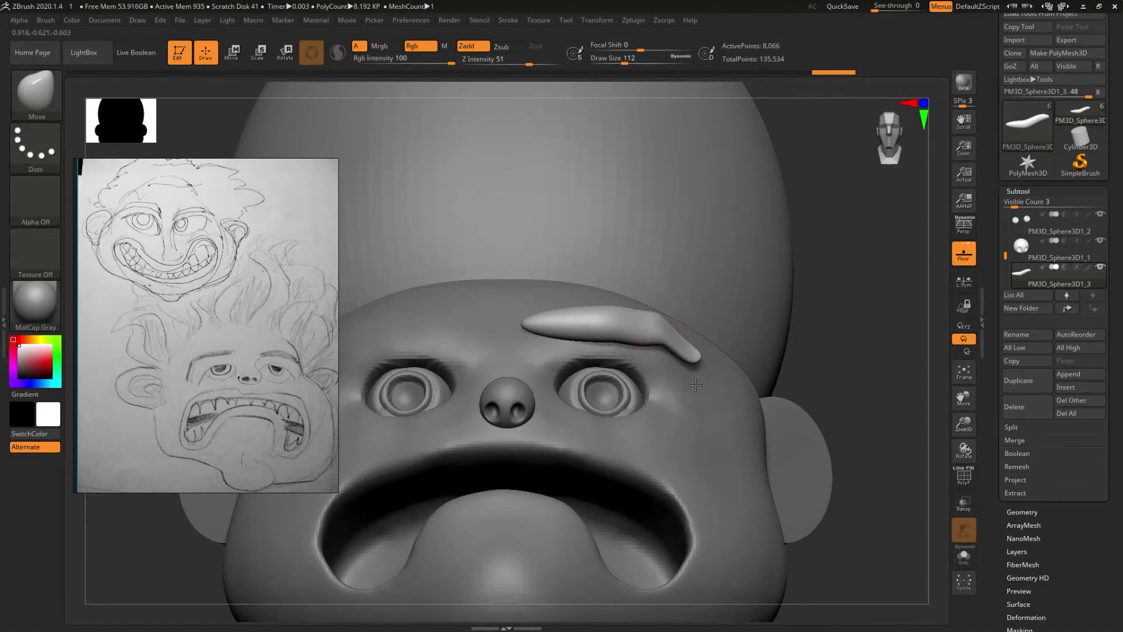
mouse_move(665, 327)
mouse_down()
mouse_move(593, 368)
mouse_move(604, 350)
mouse_up()
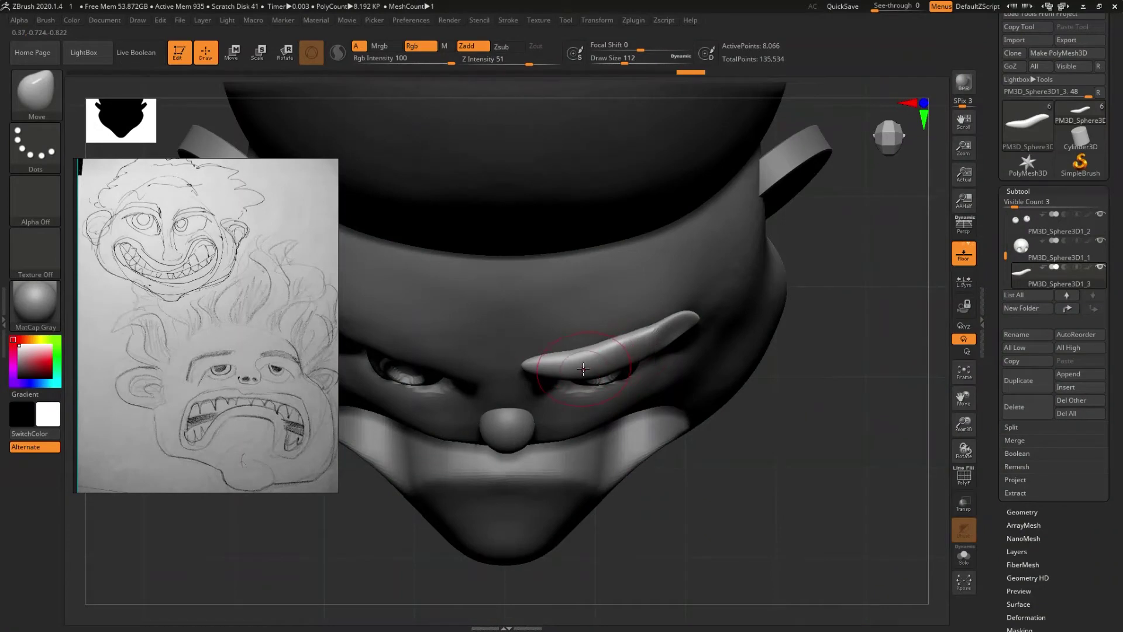
drag(583, 368, 579, 361)
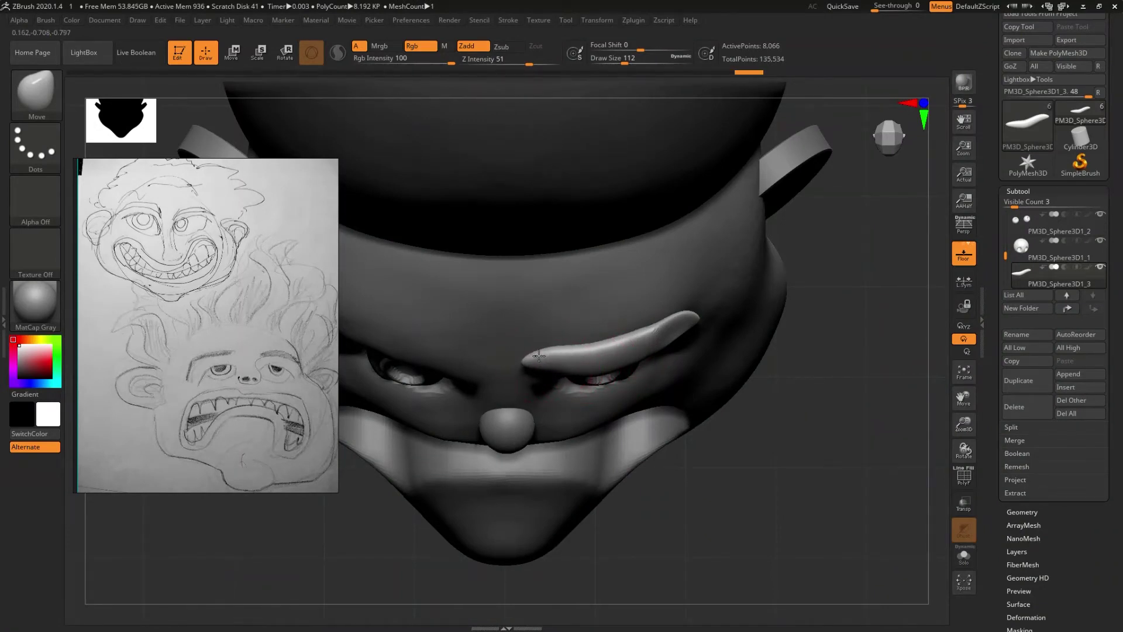
mouse_move(590, 399)
right_down()
mouse_move(617, 350)
mouse_move(611, 358)
right_up()
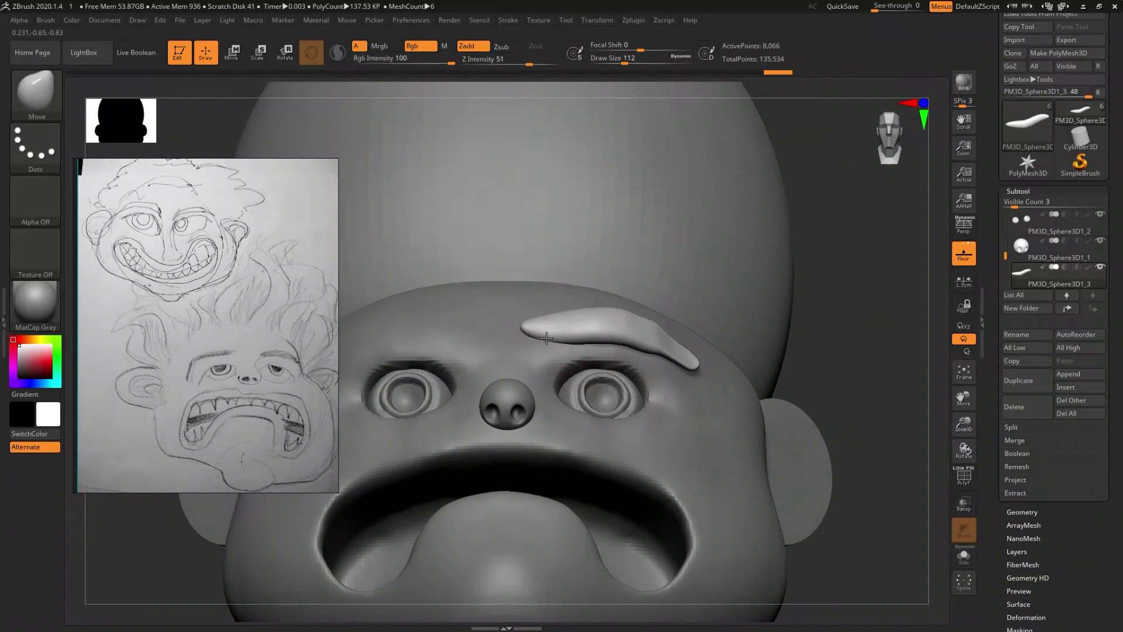
shift+right_drag(545, 340, 619, 350)
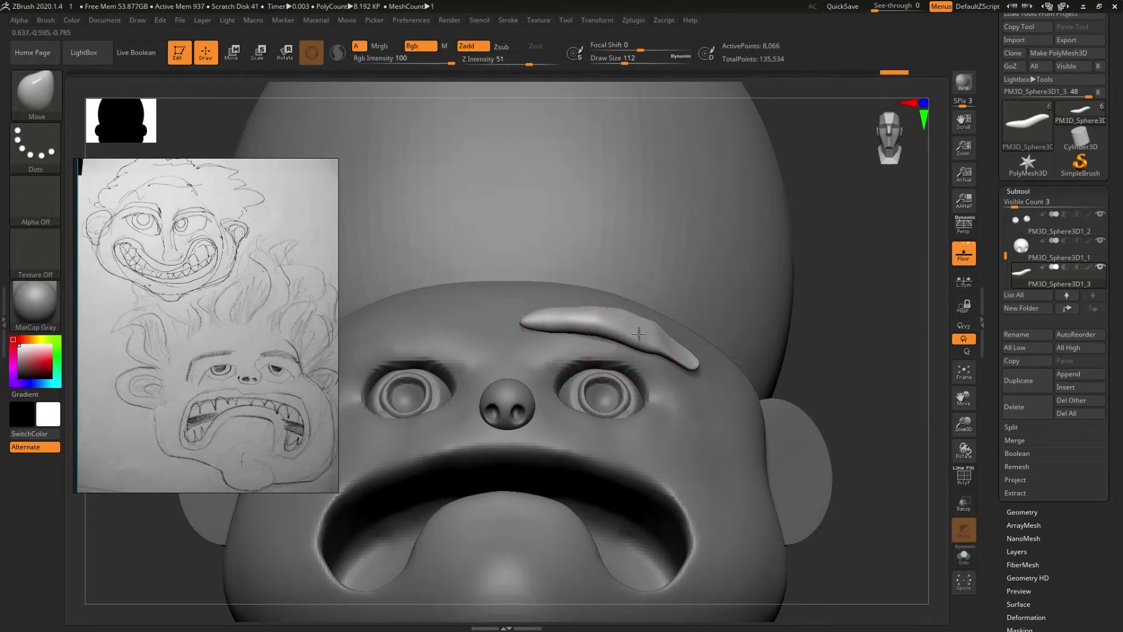
mouse_move(638, 332)
right_down()
mouse_move(640, 383)
mouse_move(693, 372)
right_up()
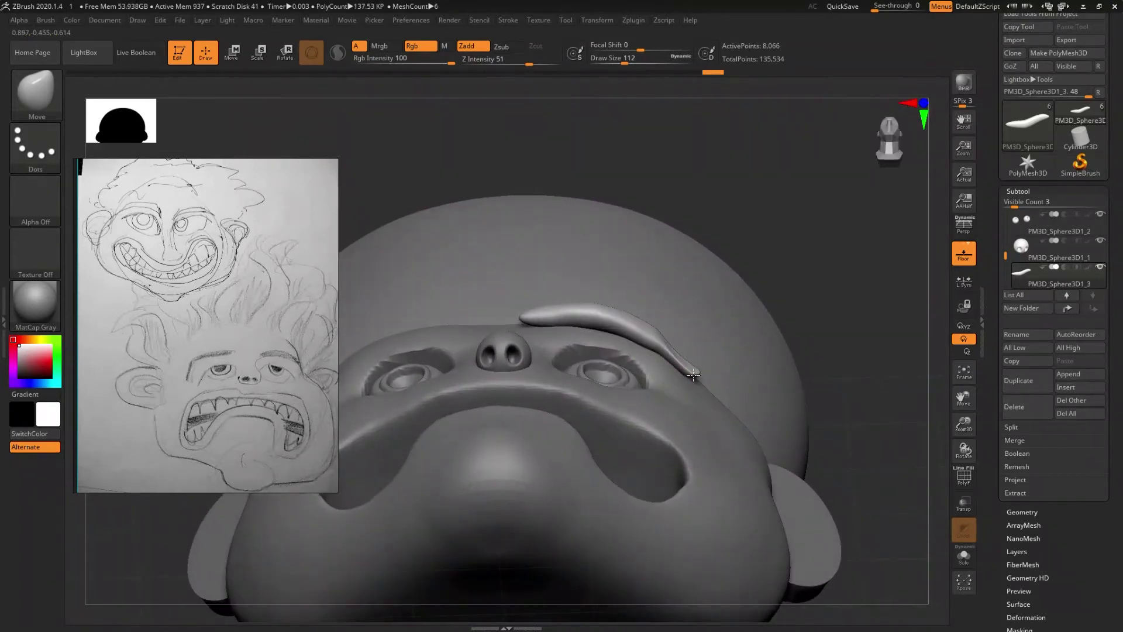
mouse_move(688, 373)
right_down()
mouse_move(667, 357)
mouse_move(664, 414)
right_up()
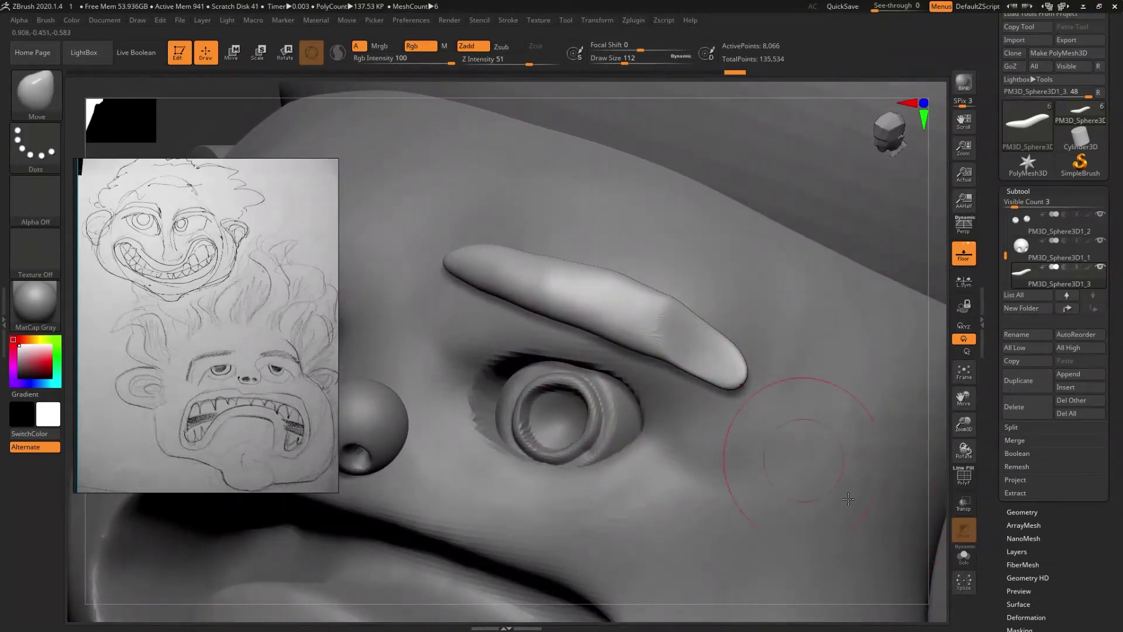
- Solo the eyebrow and save the project, replacing 1.ZPR
click(964, 556)
key(ctrl+s)
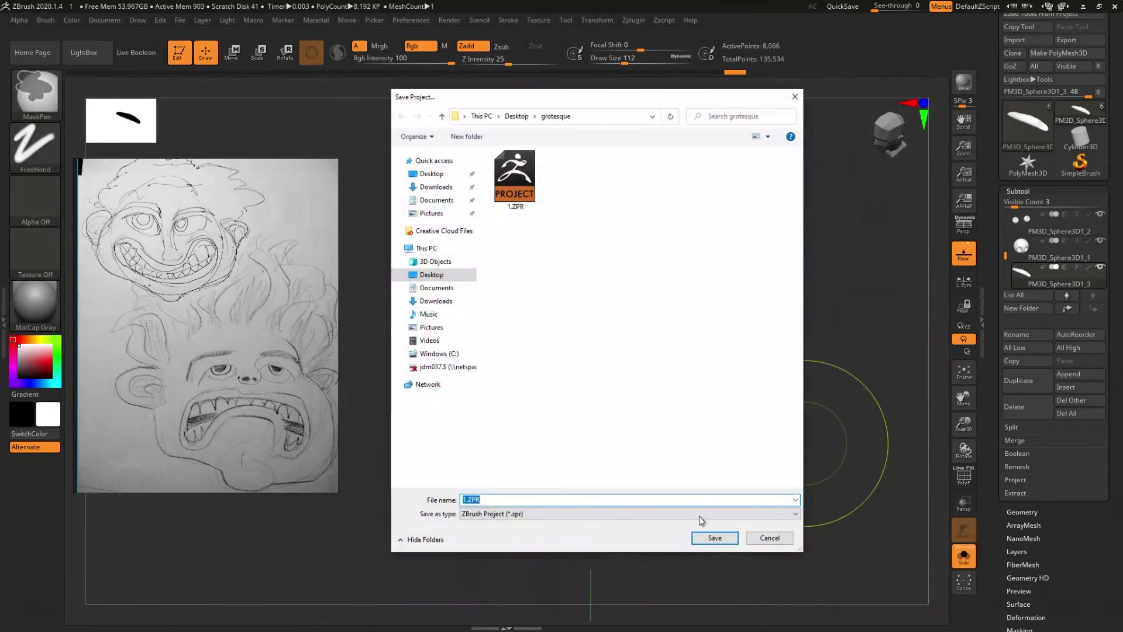
click(703, 541)
click(603, 317)
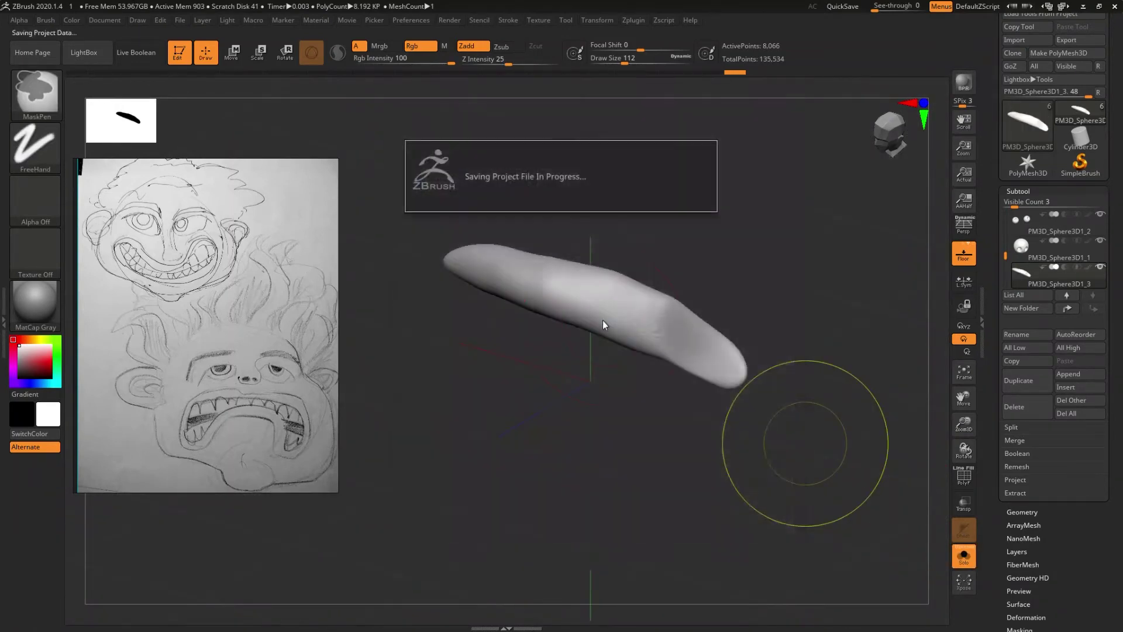
- Sculpt the eyebrow tip with the Standard brush at size 56, LazyMouse turned off
key(b)
key(s)
key(t)
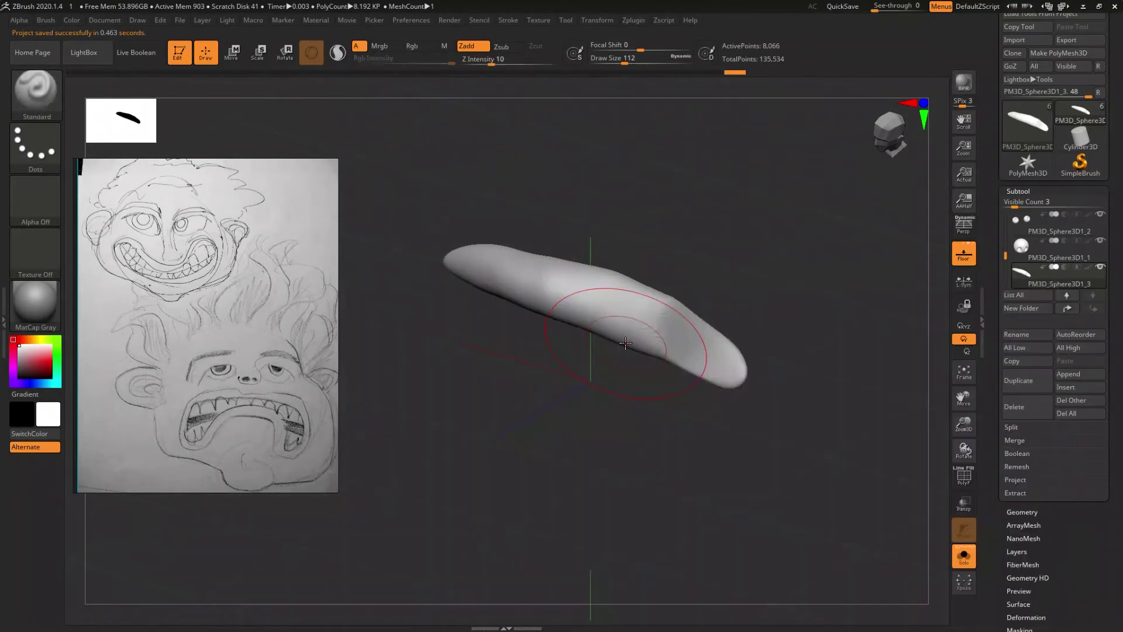
key(s)
drag(661, 384, 657, 386)
drag(695, 357, 713, 370)
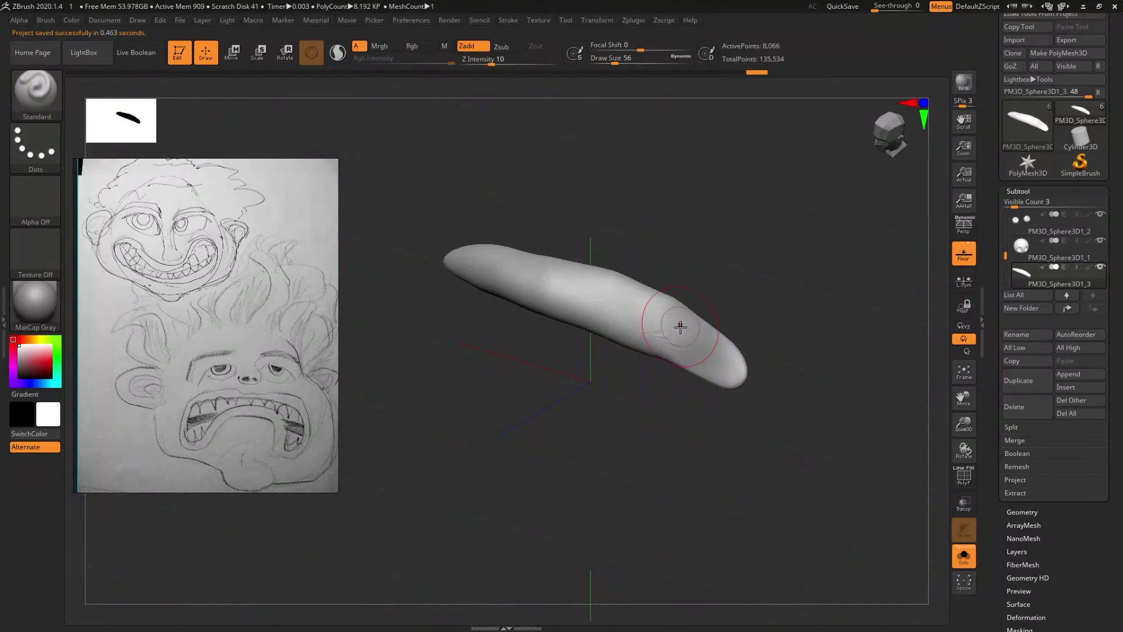
click(505, 24)
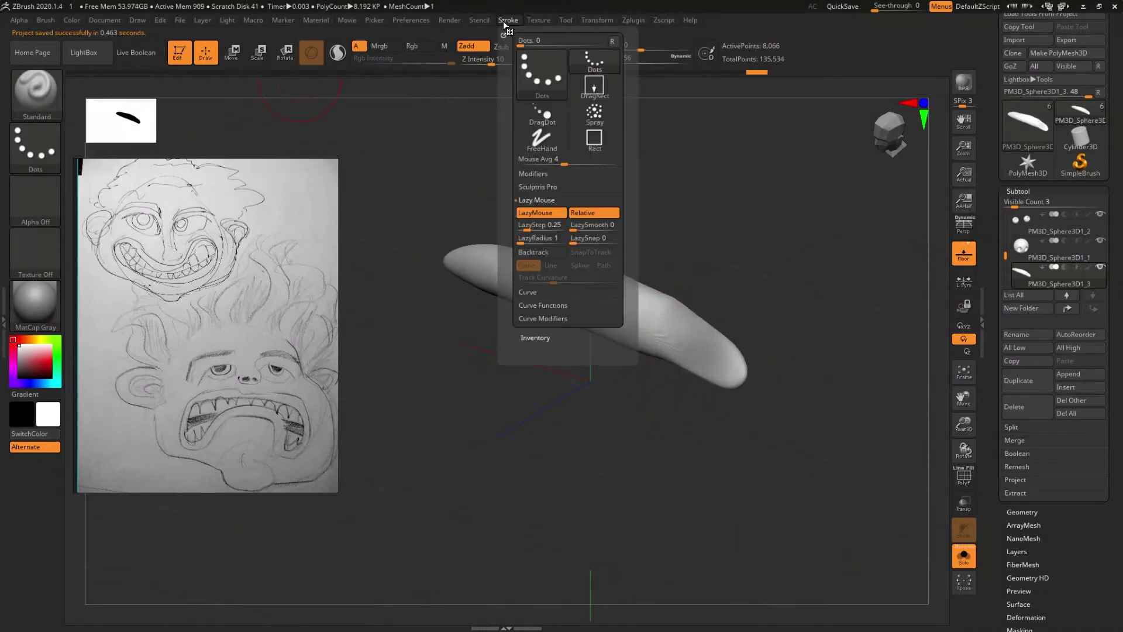
click(534, 213)
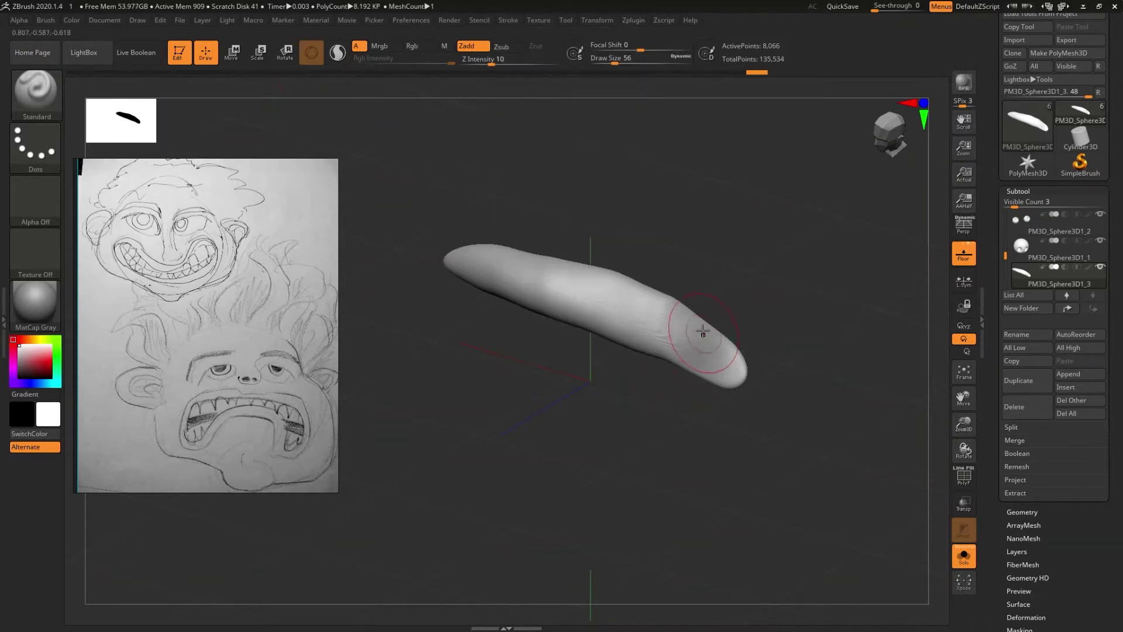
mouse_move(733, 371)
mouse_down()
mouse_move(654, 321)
mouse_move(731, 372)
mouse_up()
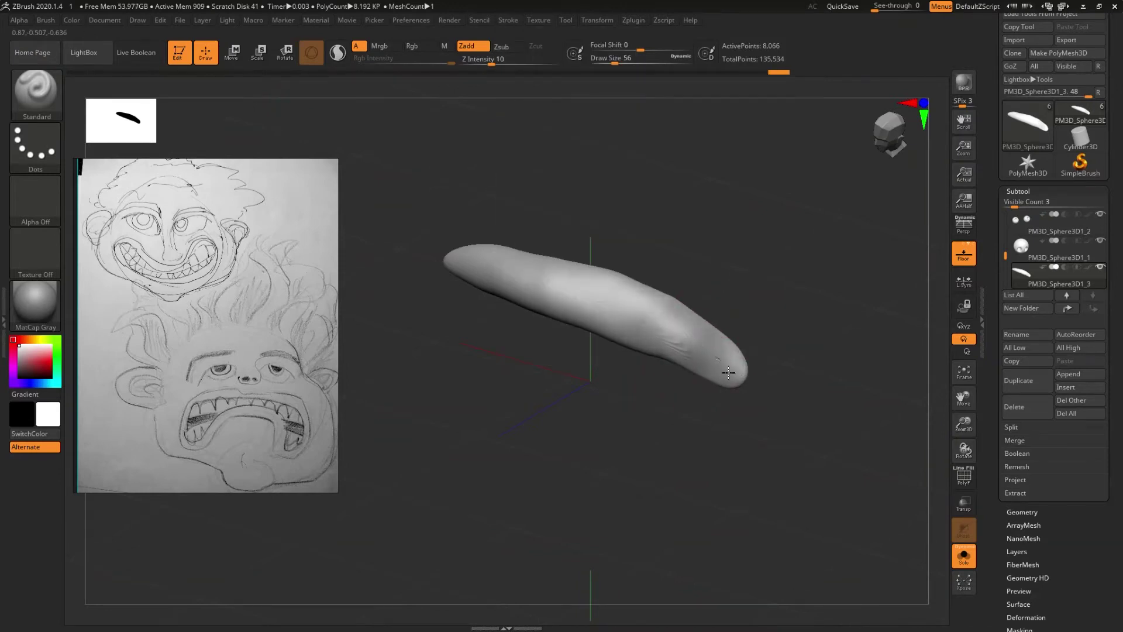
- Ctrl-paint mask strips along the eyebrow starting from its tip
right_drag(717, 364, 660, 373)
mouse_move(660, 373)
ctrl+mouse_down()
mouse_move(646, 369)
mouse_move(724, 326)
mouse_move(885, 294)
ctrl+mouse_up()
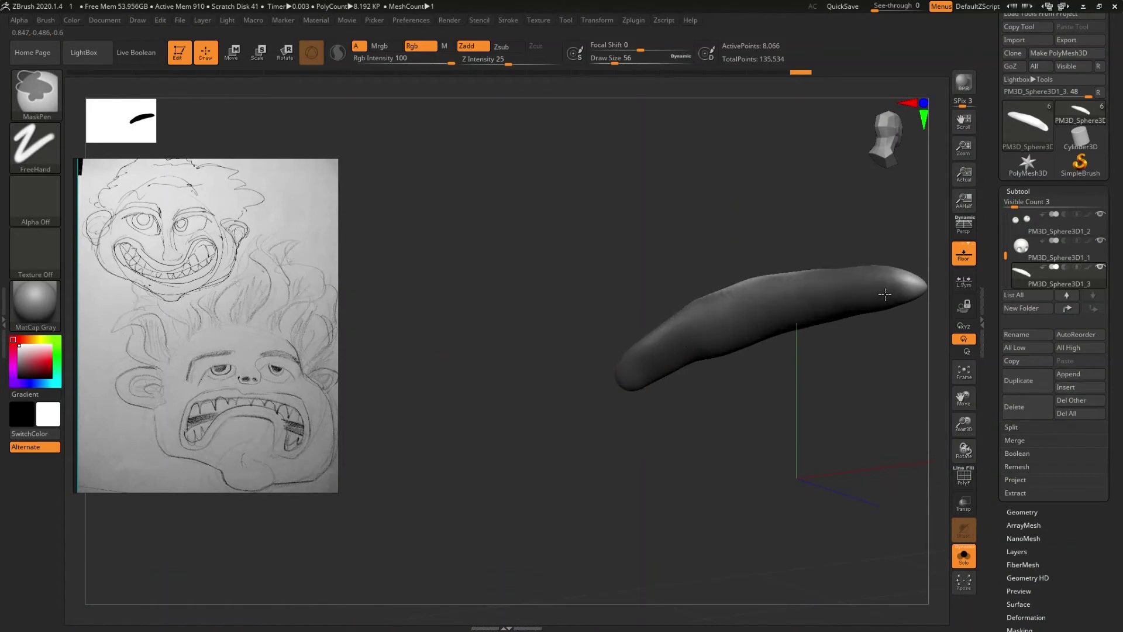
mouse_move(865, 301)
right_down()
mouse_move(831, 389)
mouse_move(690, 376)
mouse_move(659, 345)
mouse_move(477, 429)
mouse_move(572, 454)
mouse_move(568, 436)
right_up()
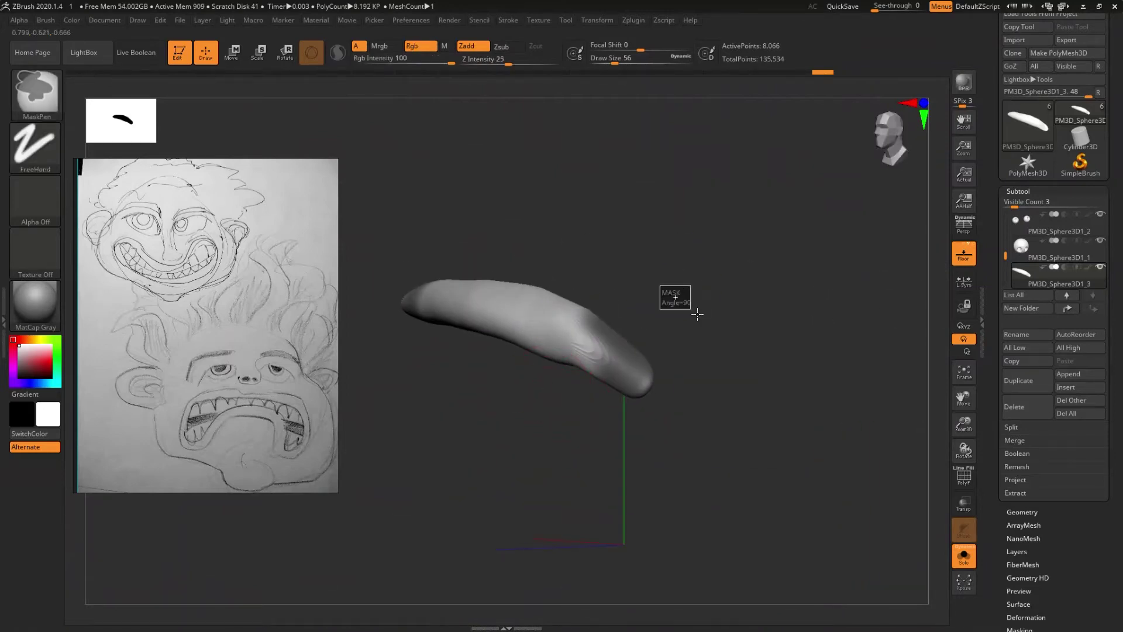
right_drag(689, 321, 622, 291)
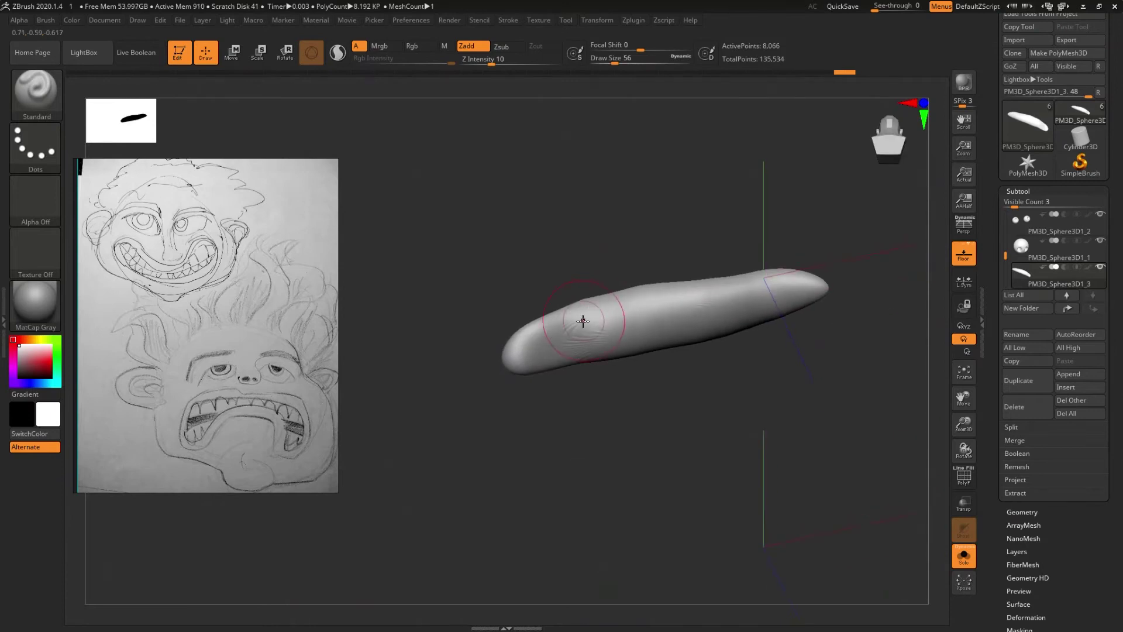
ctrl+click(553, 347)
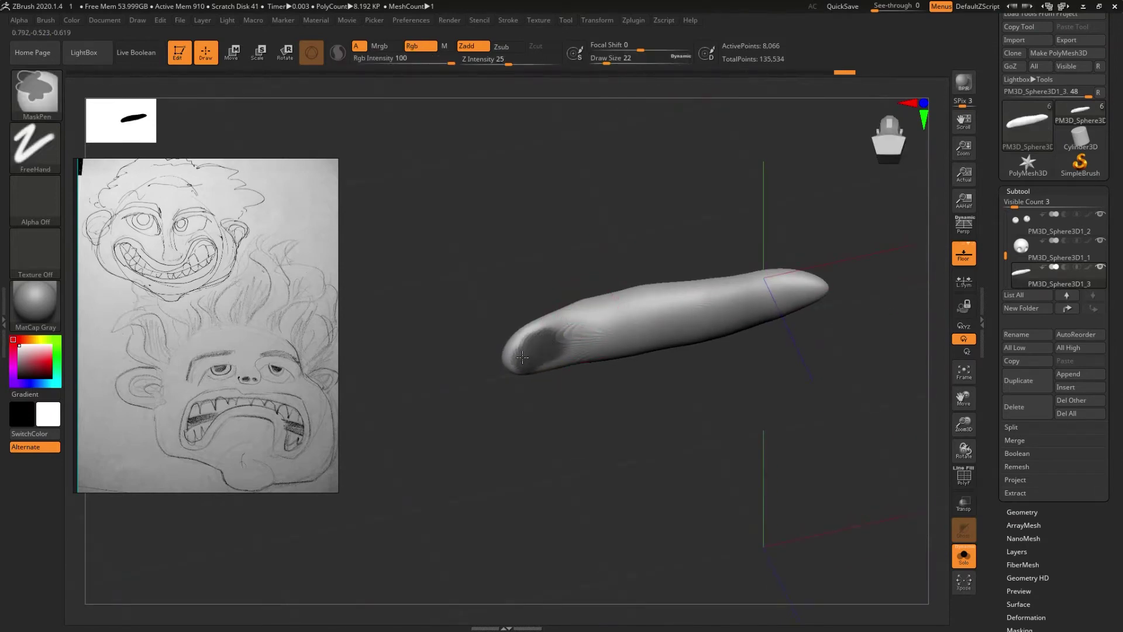
mouse_move(569, 330)
ctrl+mouse_down()
mouse_move(814, 289)
mouse_move(560, 345)
ctrl+mouse_up()
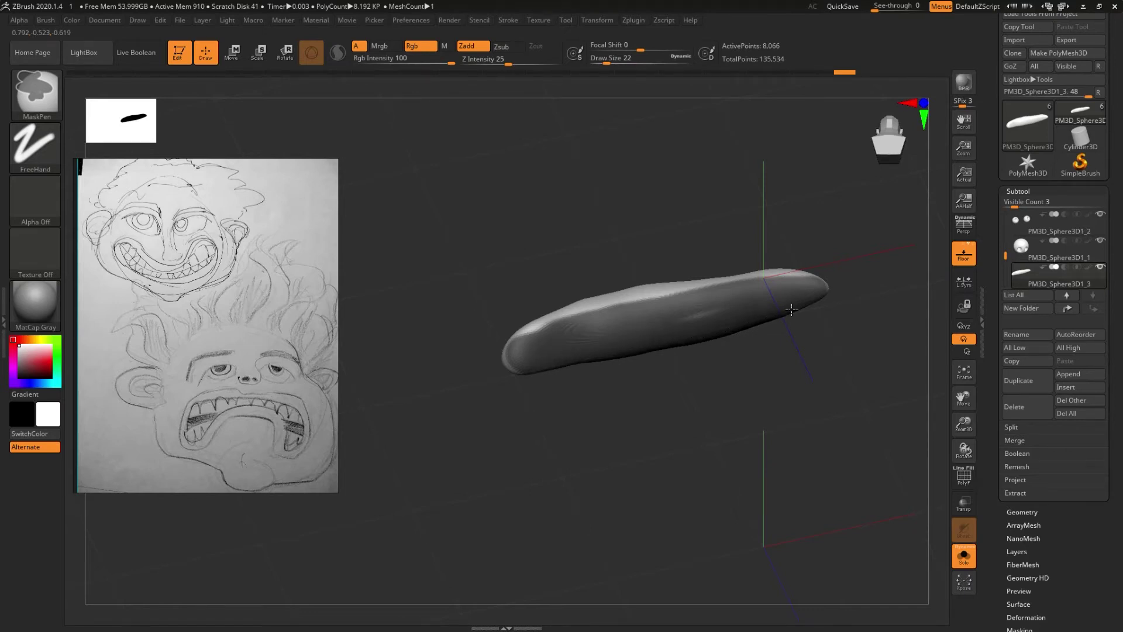
mouse_move(819, 299)
mouse_down()
mouse_move(709, 394)
mouse_move(709, 454)
mouse_move(580, 381)
mouse_move(644, 394)
mouse_move(561, 432)
mouse_move(717, 459)
mouse_move(562, 451)
mouse_move(524, 394)
mouse_move(532, 351)
mouse_move(574, 431)
mouse_move(557, 401)
mouse_move(482, 435)
mouse_move(581, 472)
mouse_move(645, 464)
mouse_up()
- Nudge the eyebrow slightly along its vertical axis with the Transpose gizmo
key(w)
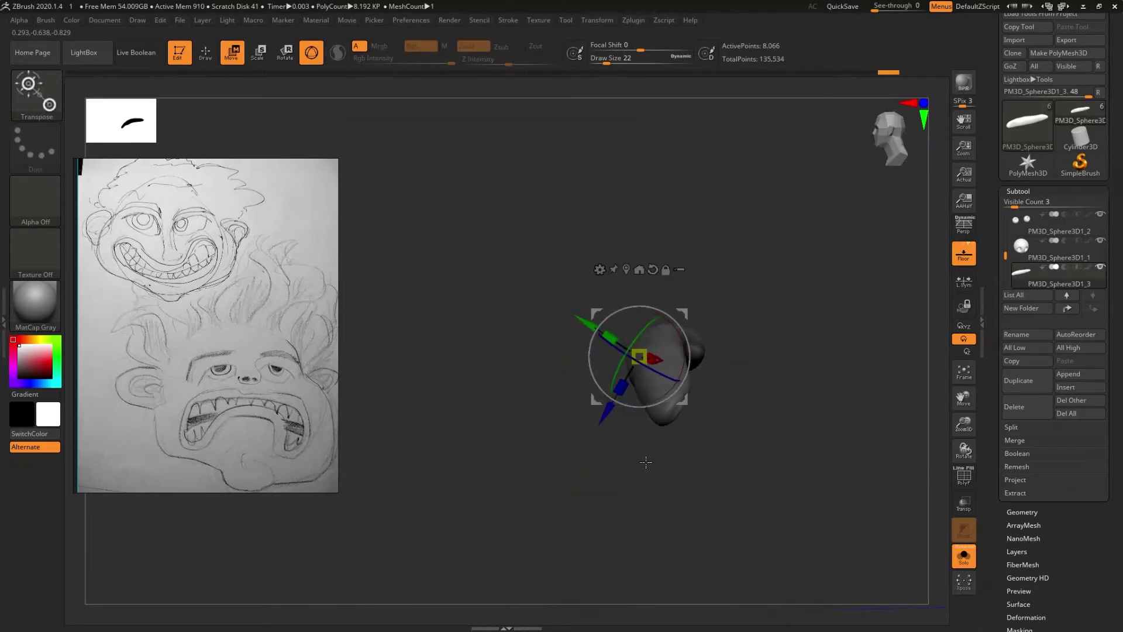
drag(589, 319, 614, 340)
mouse_move(562, 381)
mouse_down()
mouse_move(492, 402)
mouse_move(535, 391)
mouse_move(519, 306)
mouse_move(522, 381)
mouse_move(534, 418)
mouse_move(537, 408)
mouse_up()
- Return to Draw, turn off Solo, and zoom out to the full head
key(q)
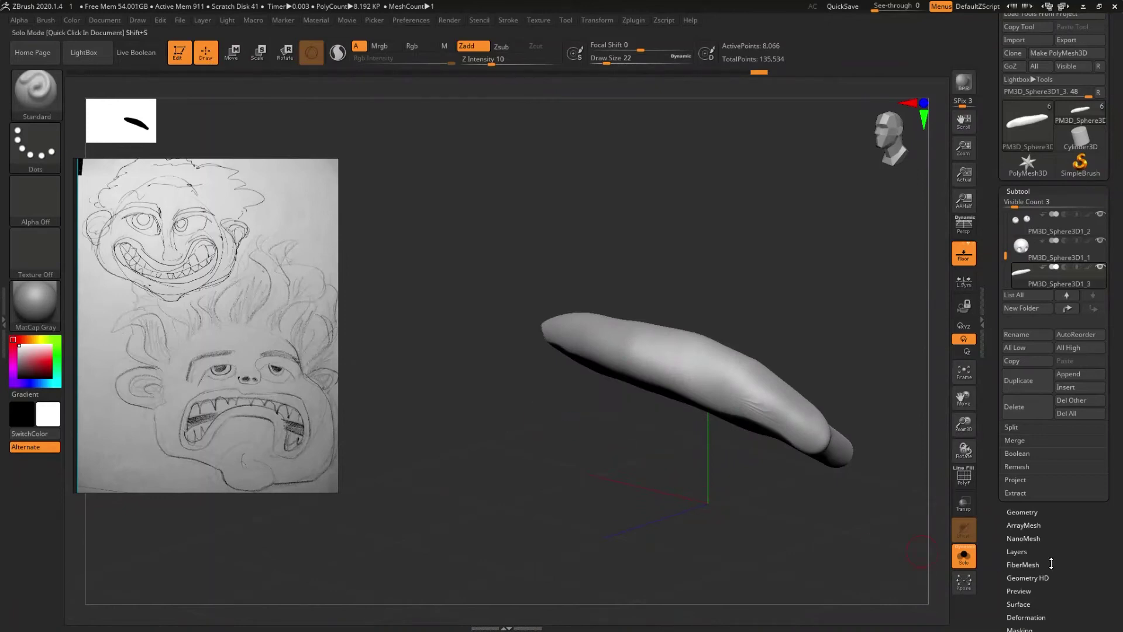
click(964, 556)
scroll(694, 476, up, 3)
mouse_move(694, 475)
mouse_down()
mouse_move(718, 419)
mouse_move(694, 420)
mouse_up()
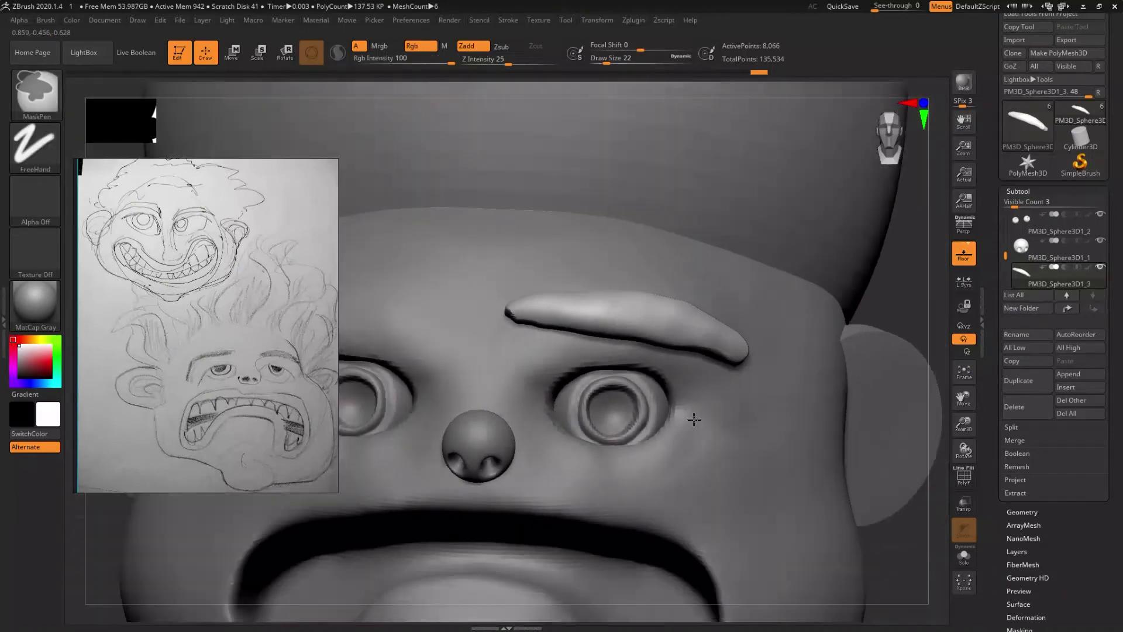
mouse_move(694, 420)
mouse_down()
mouse_move(676, 439)
mouse_move(675, 407)
mouse_up()
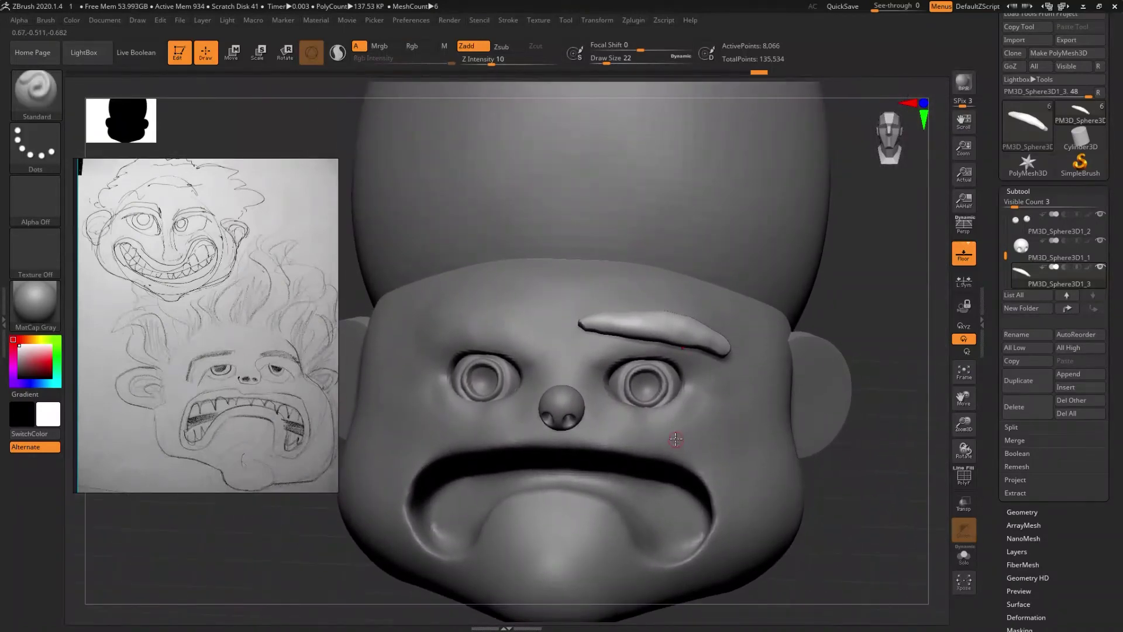
- Select the Move brush (B, M, V) and set its Draw Size to 212
key(b)
key(m)
key(v)
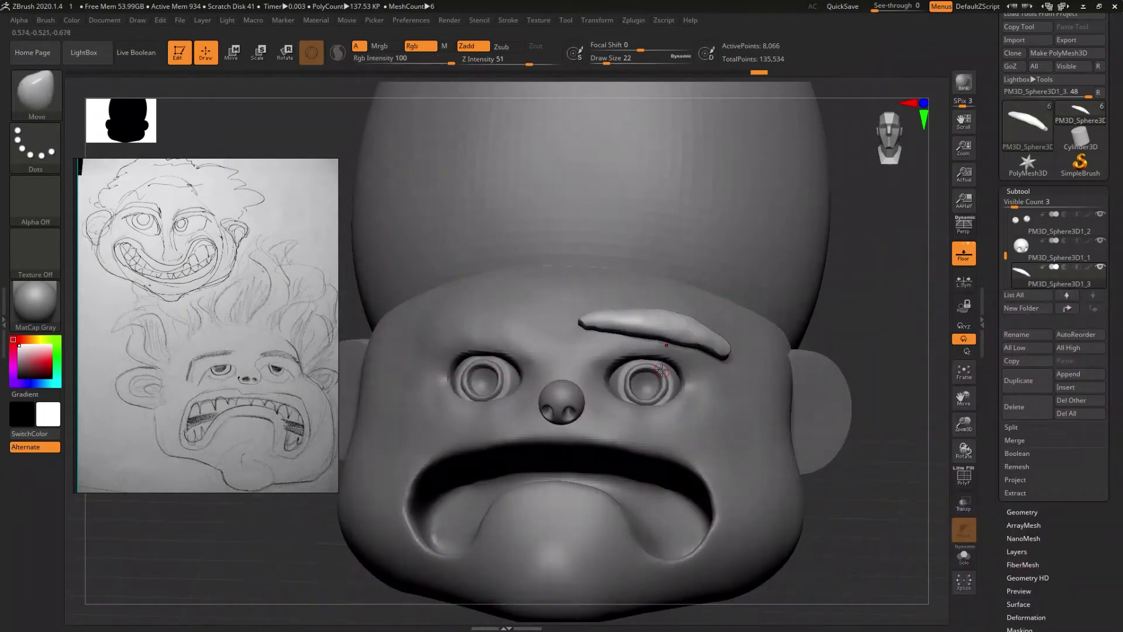
key(s)
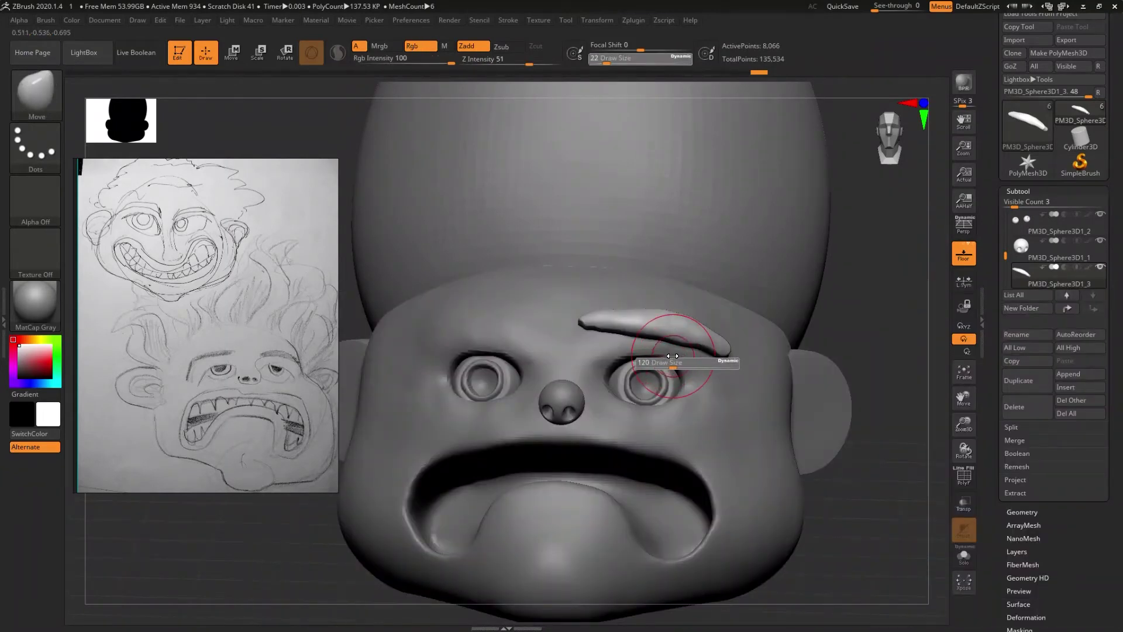
drag(673, 356, 658, 365)
key(s)
drag(631, 322, 648, 413)
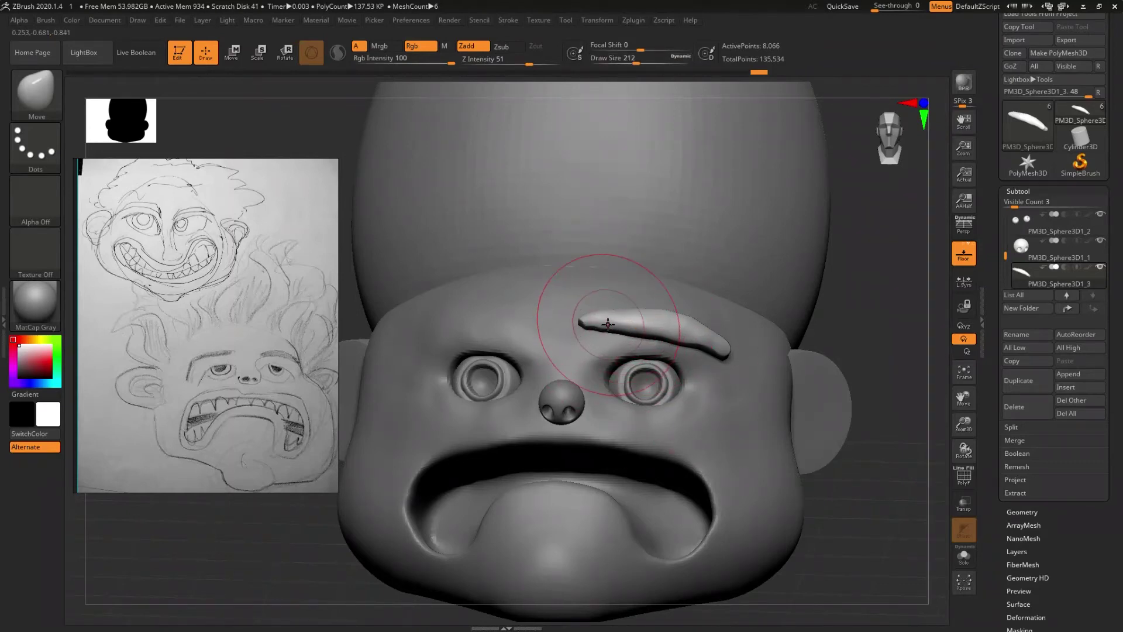
- Raise and thicken the eyebrow's left end, curve its right end down, then set Draw Size 120
drag(610, 318, 605, 309)
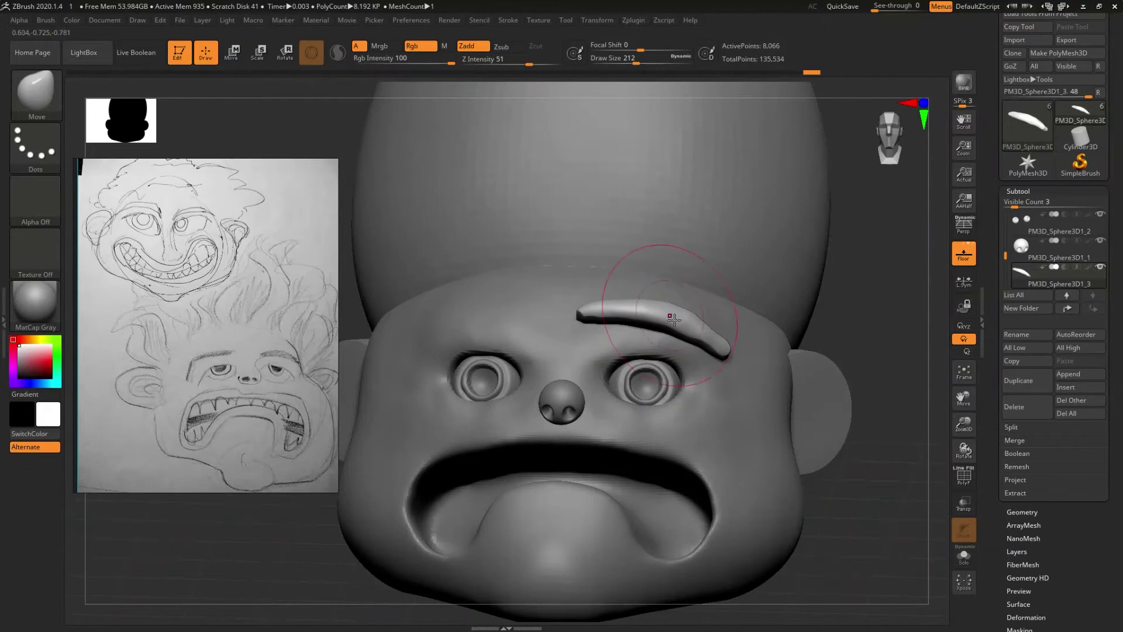
drag(719, 358, 714, 403)
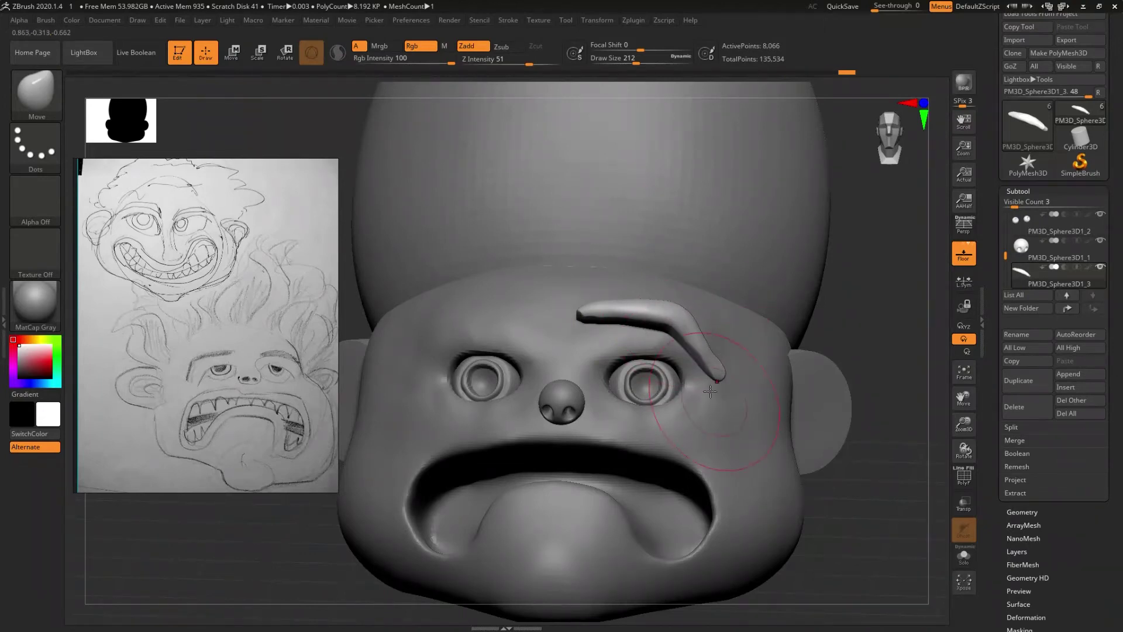
key(s)
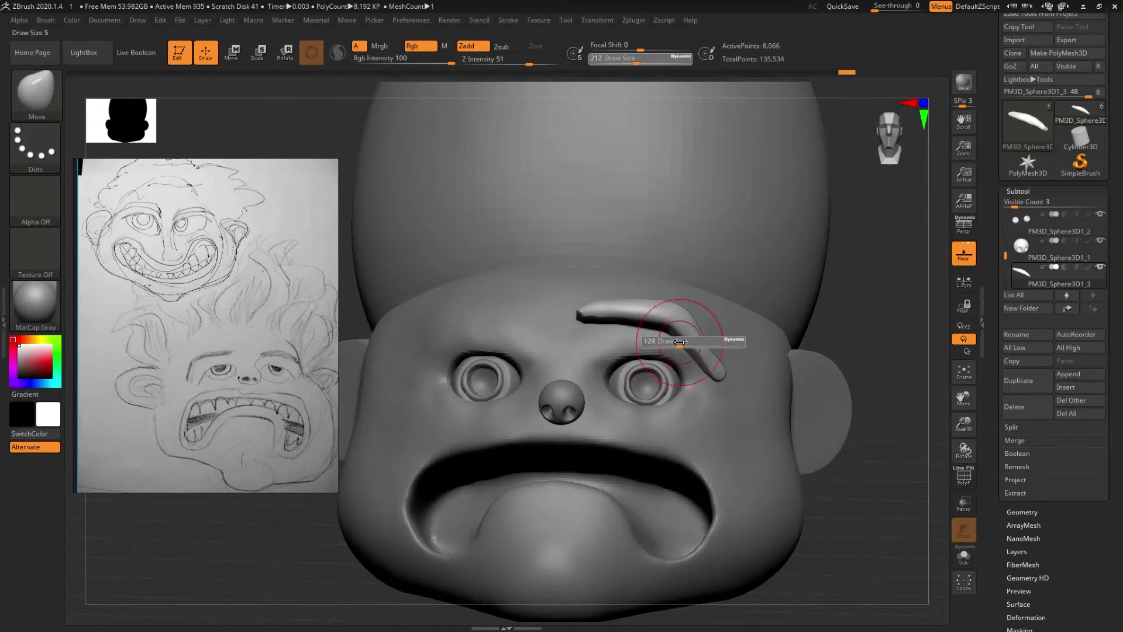
drag(689, 341, 651, 334)
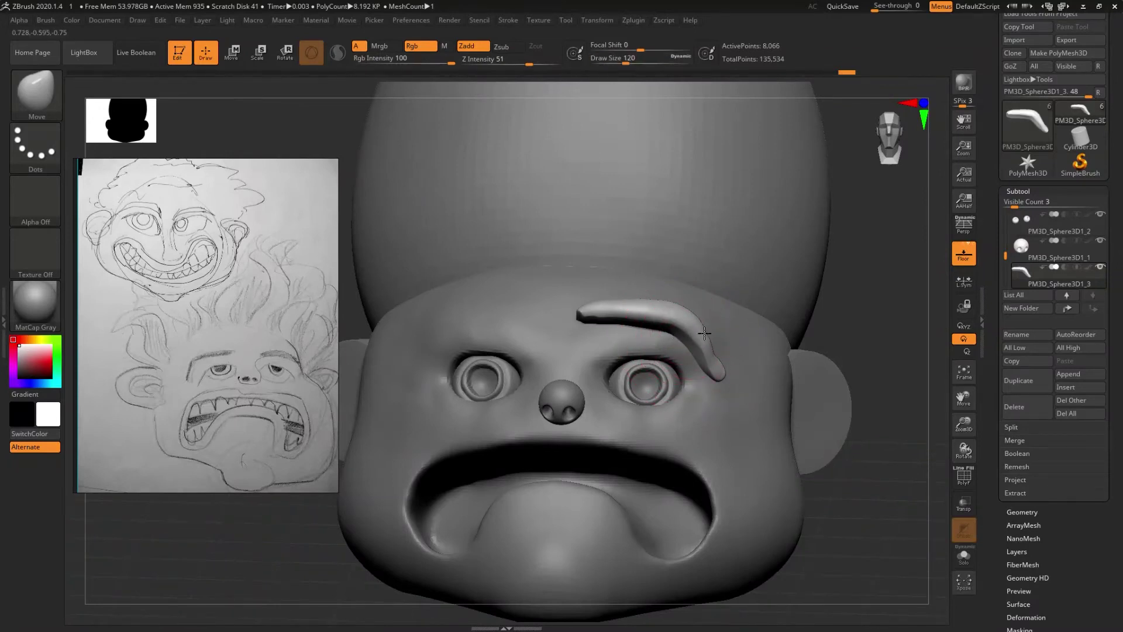
mouse_move(708, 351)
right_down()
mouse_move(601, 479)
mouse_move(567, 409)
mouse_move(564, 427)
mouse_move(471, 444)
mouse_move(500, 418)
right_up()
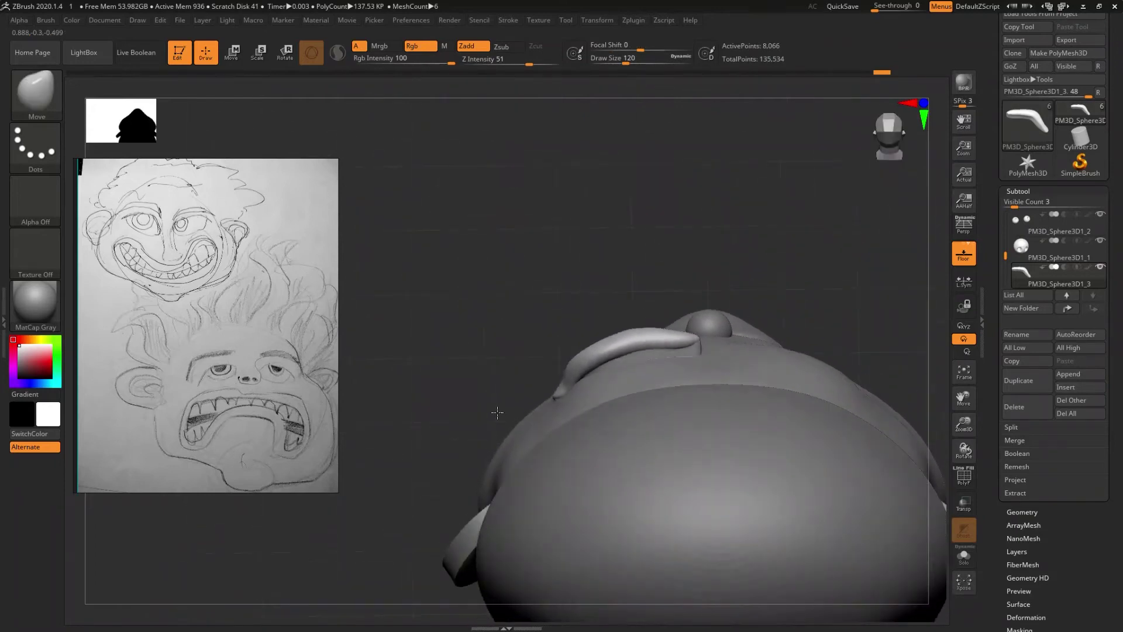
- Squash the eyebrow slightly in height with the gizmo and check it from several angles
key(w)
drag(621, 328, 624, 313)
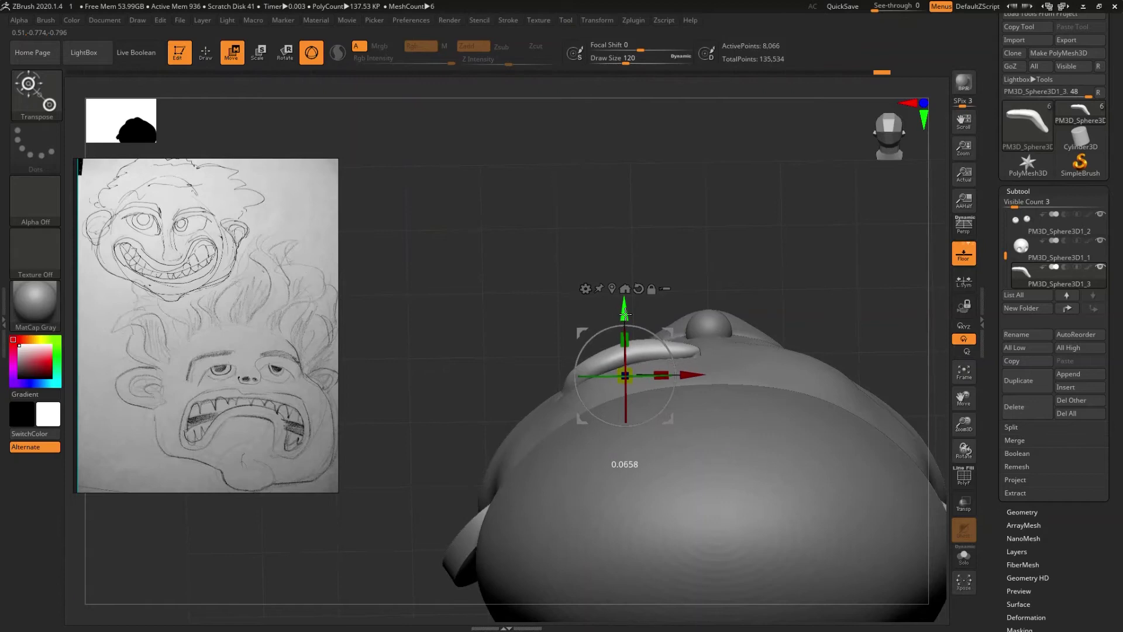
mouse_move(625, 313)
right_down()
mouse_move(608, 376)
mouse_move(631, 454)
mouse_move(586, 402)
right_up()
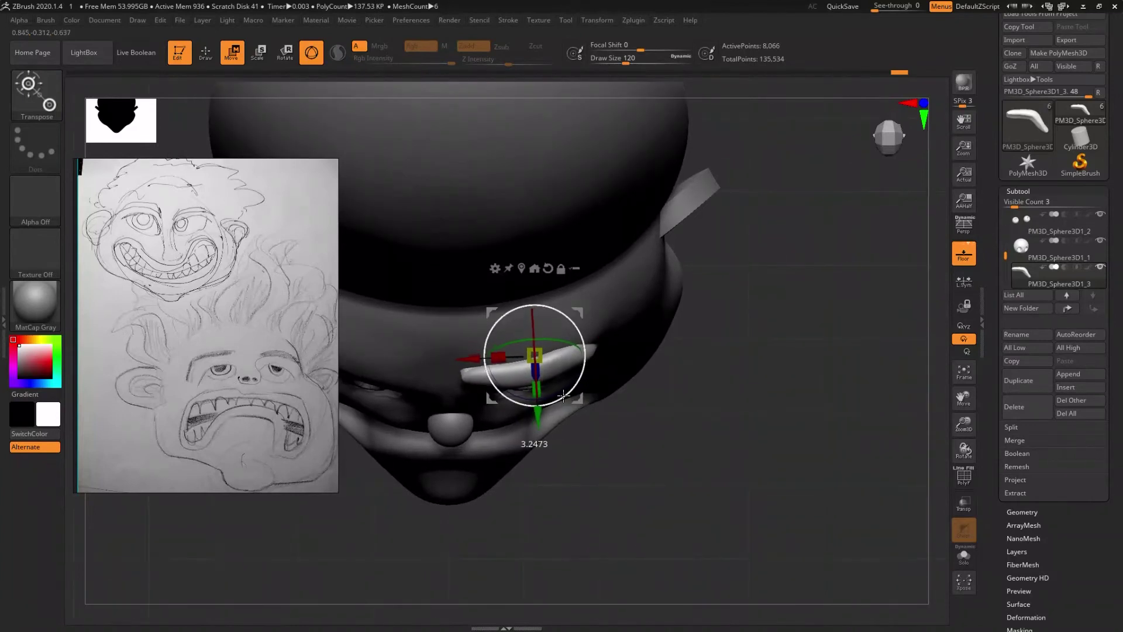
mouse_move(567, 400)
right_down()
mouse_move(599, 415)
mouse_move(821, 371)
right_up()
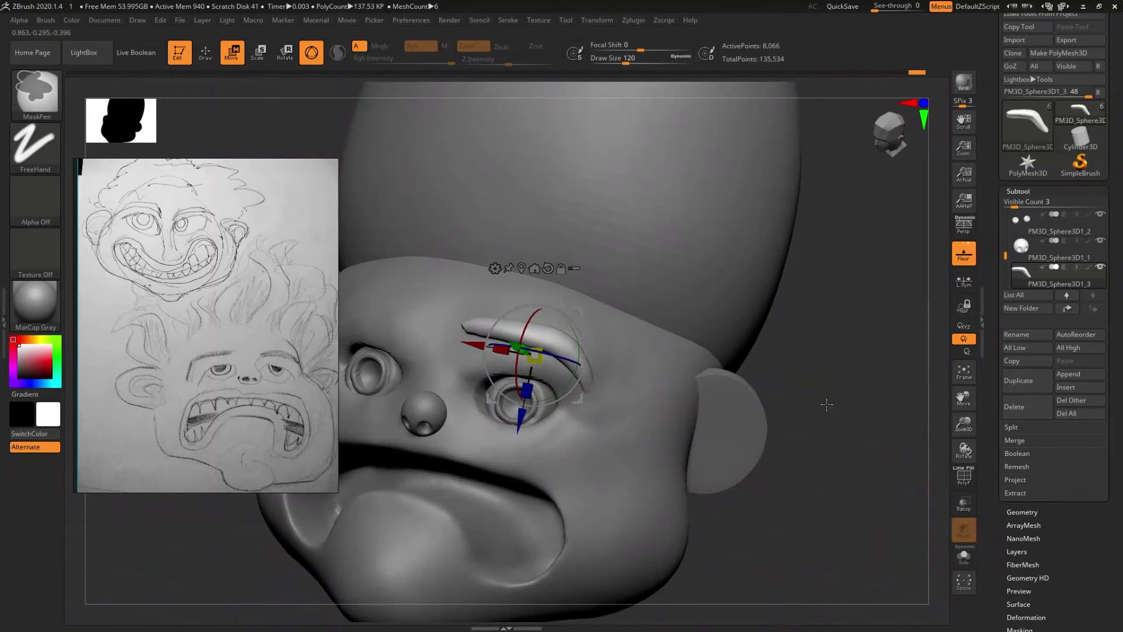
key(q)
mouse_move(818, 404)
ctrl+right_down()
mouse_move(620, 435)
mouse_move(638, 423)
ctrl+right_up()
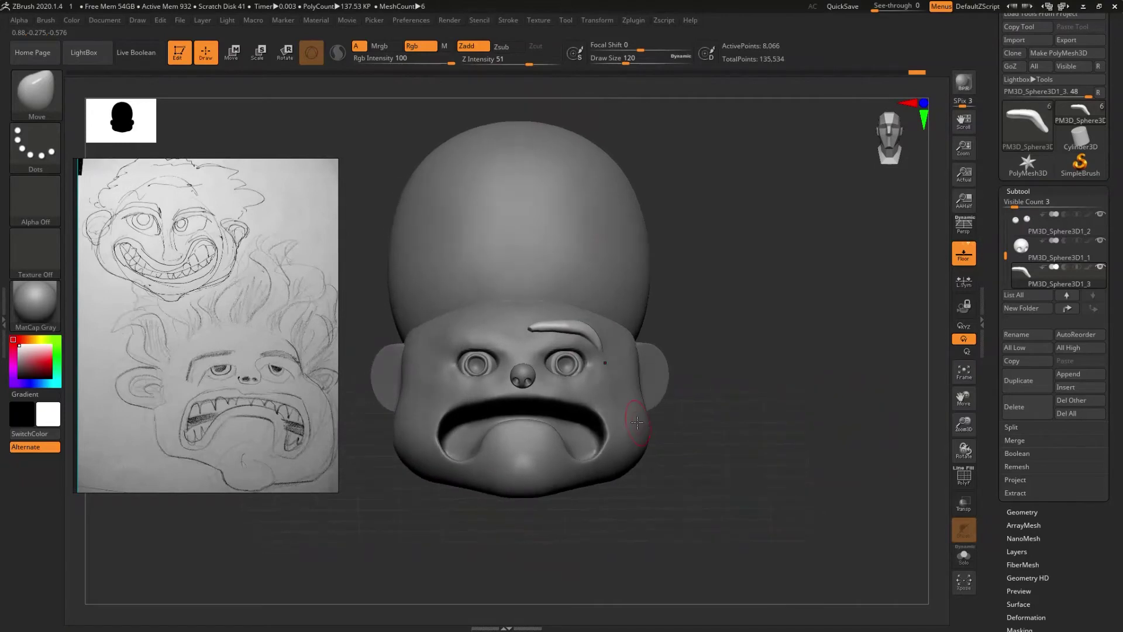
mouse_move(638, 423)
ctrl+right_down()
mouse_move(617, 449)
mouse_move(602, 424)
ctrl+right_up()
- Rotate the eyebrow slightly and nudge it sideways along X above the right eye
key(w)
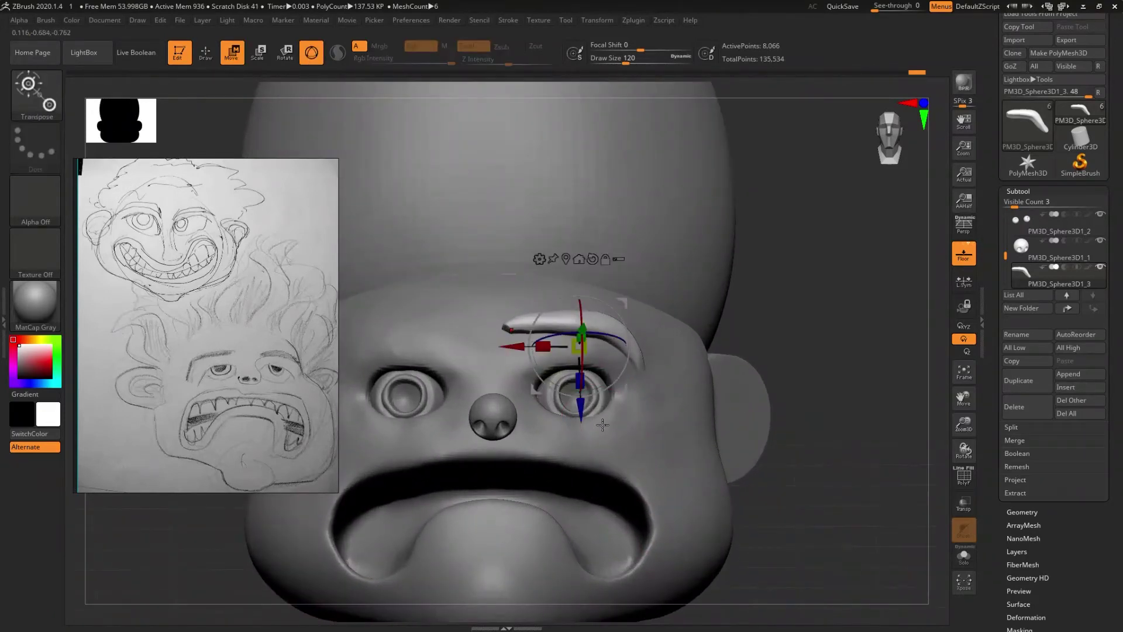
key(q)
key(w)
mouse_move(609, 396)
mouse_down()
mouse_move(602, 389)
mouse_move(612, 426)
mouse_up()
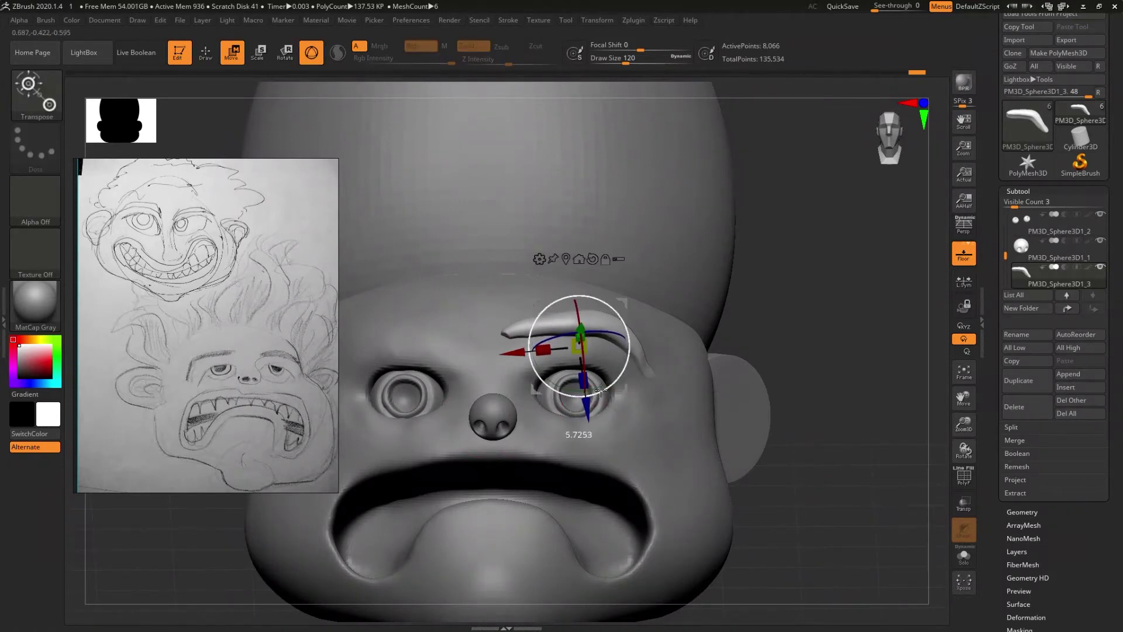
drag(606, 397, 604, 394)
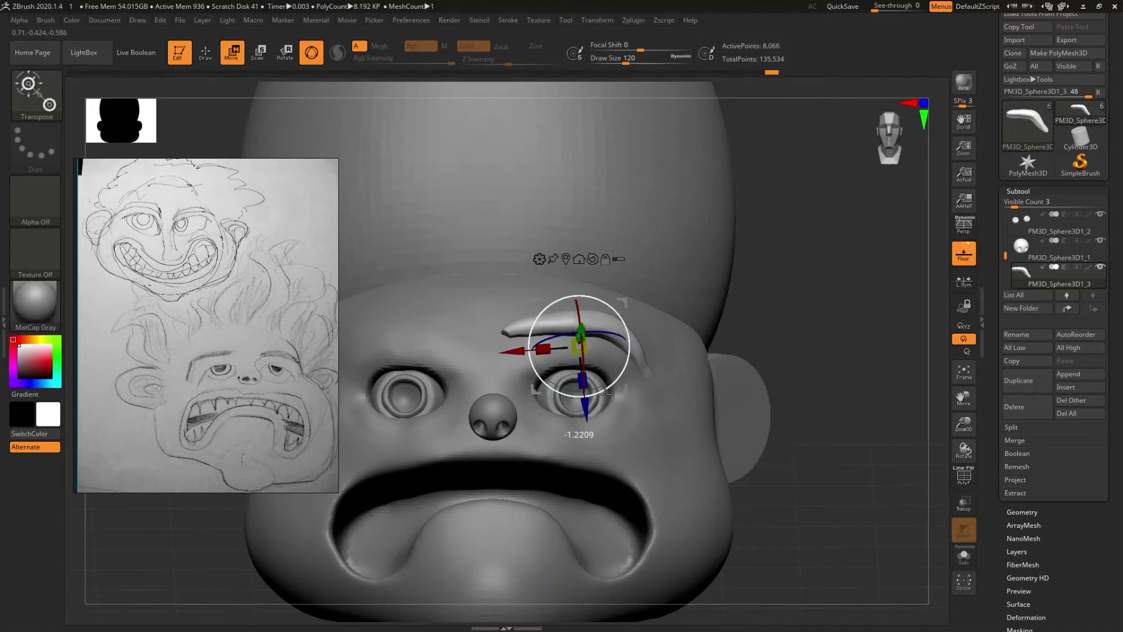
drag(519, 352, 522, 353)
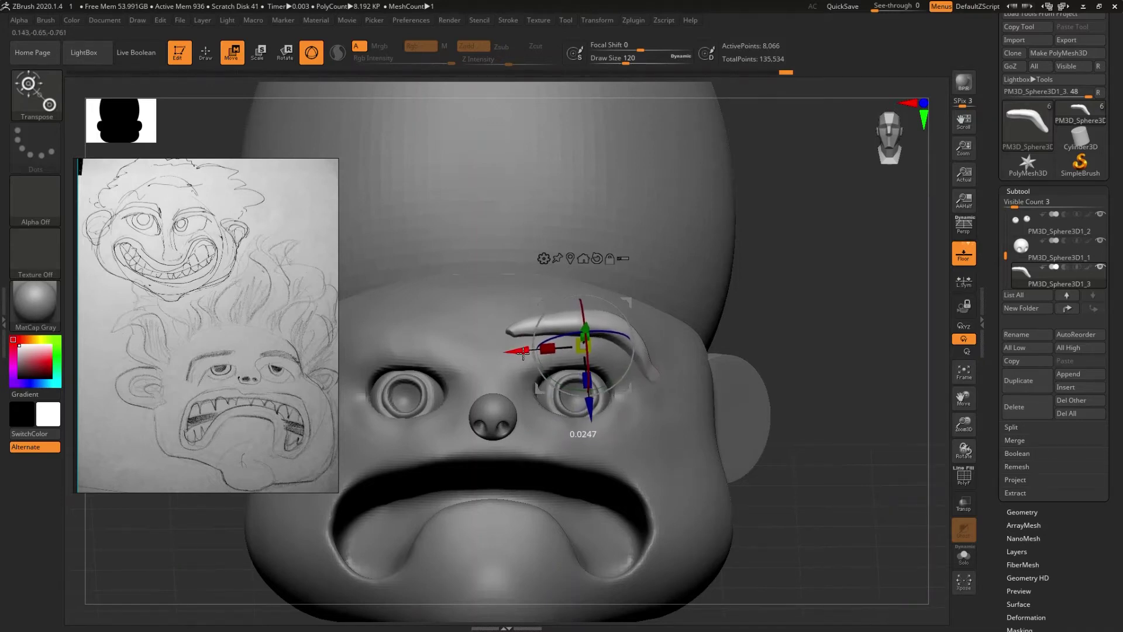
key(q)
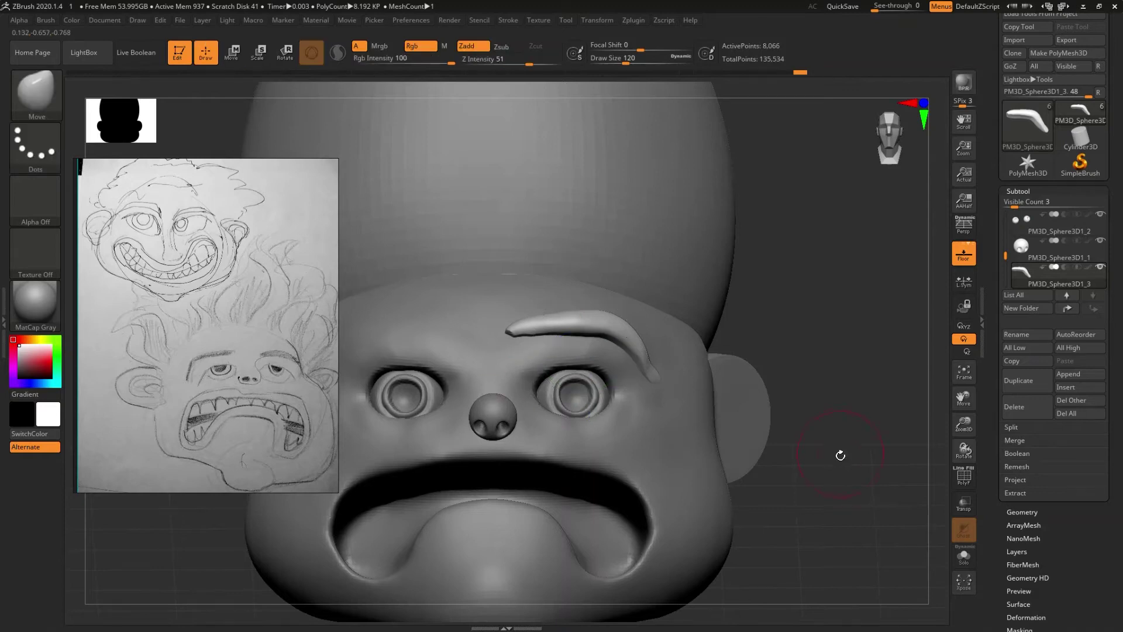
alt+drag(841, 450, 768, 449)
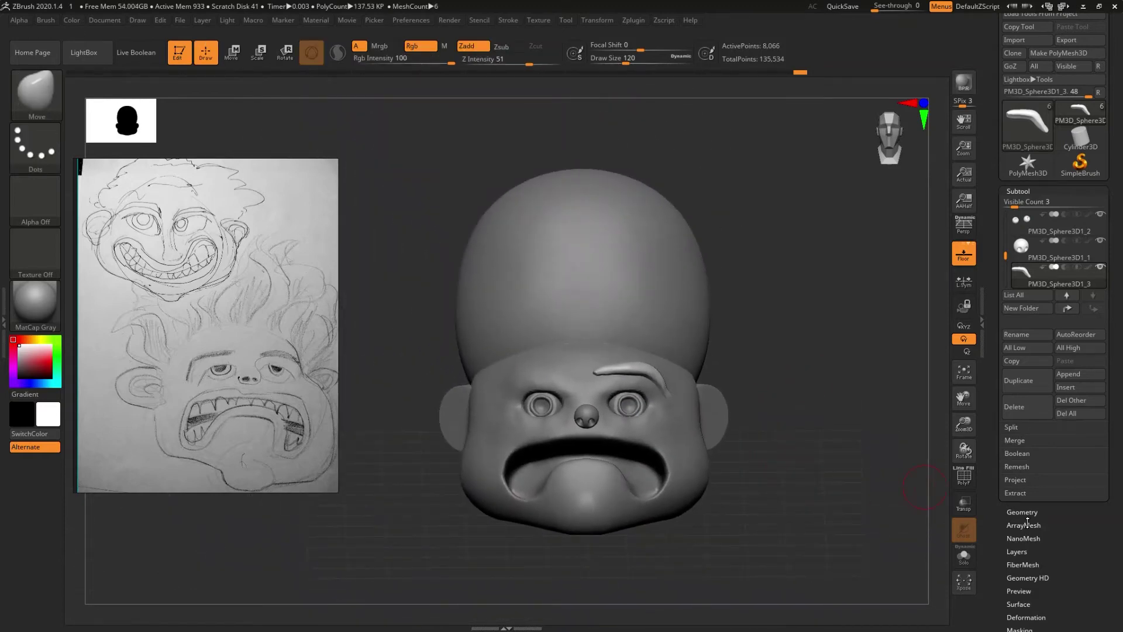
- Apply Geometry > Modify Topology > Mirror And Weld to the eyebrow, then inspect the face toward the mouth
click(1024, 513)
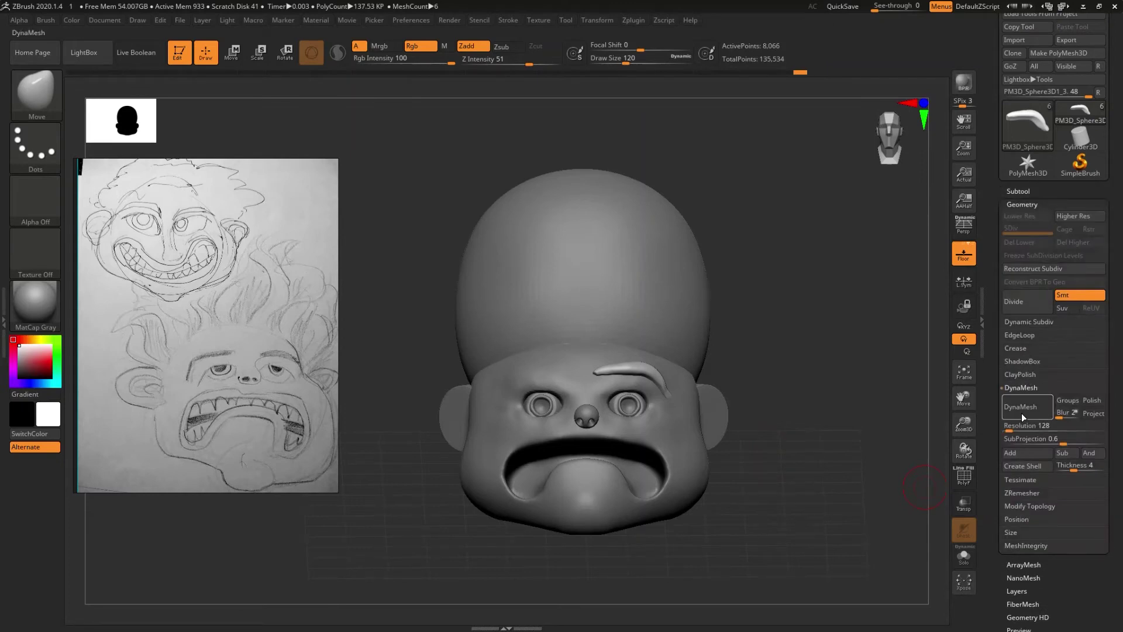
click(1024, 507)
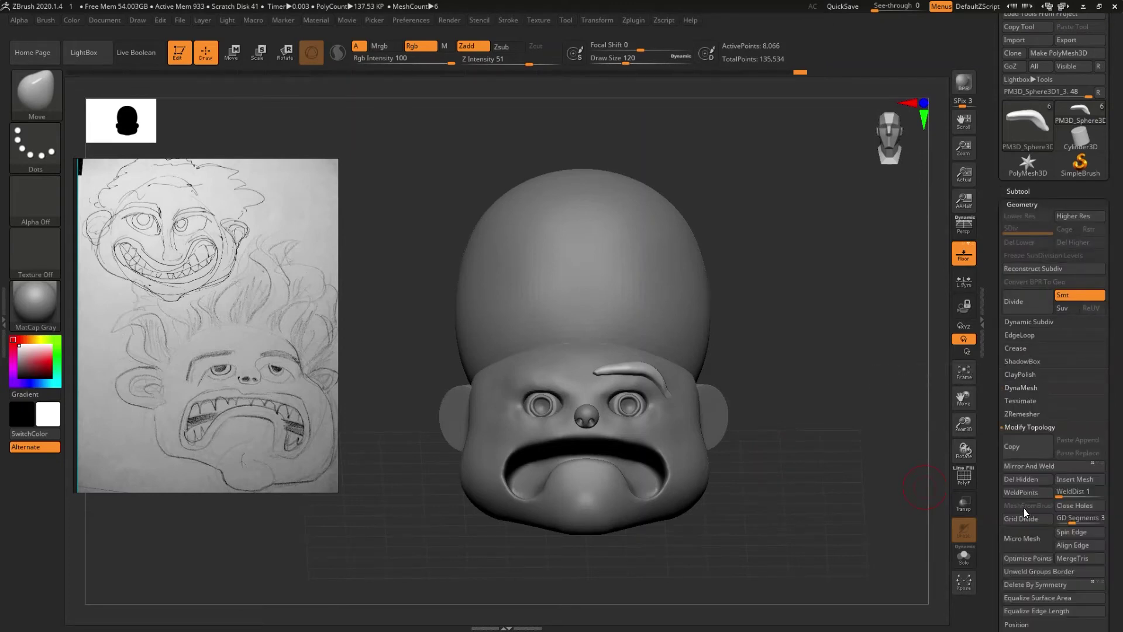
click(1024, 467)
ctrl+right_drag(725, 443, 734, 419)
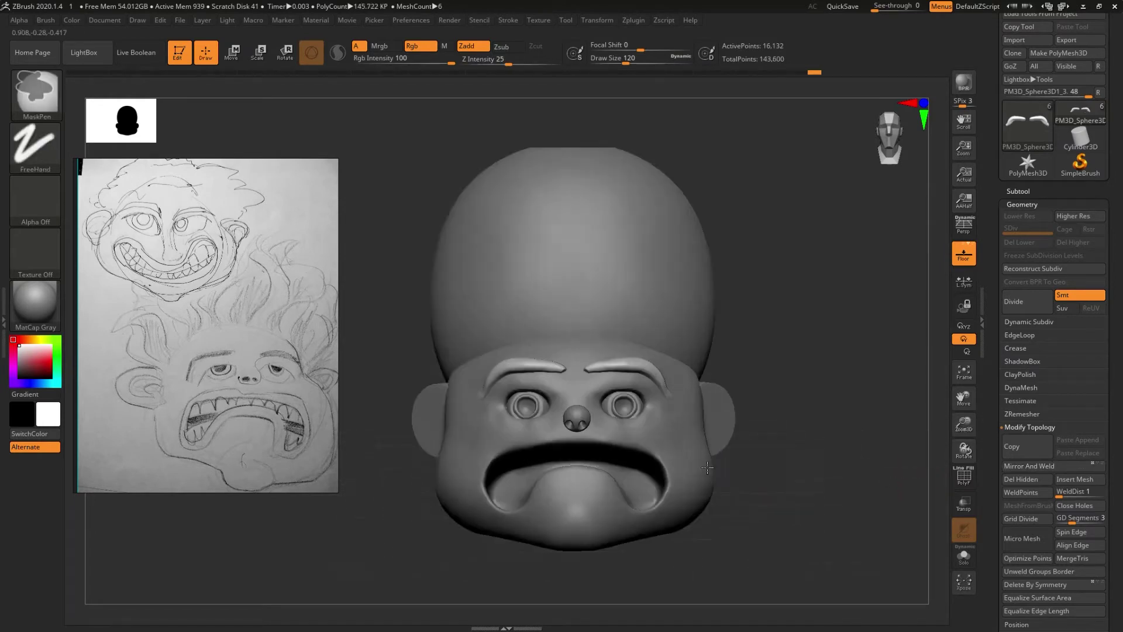
right_drag(689, 410, 613, 409)
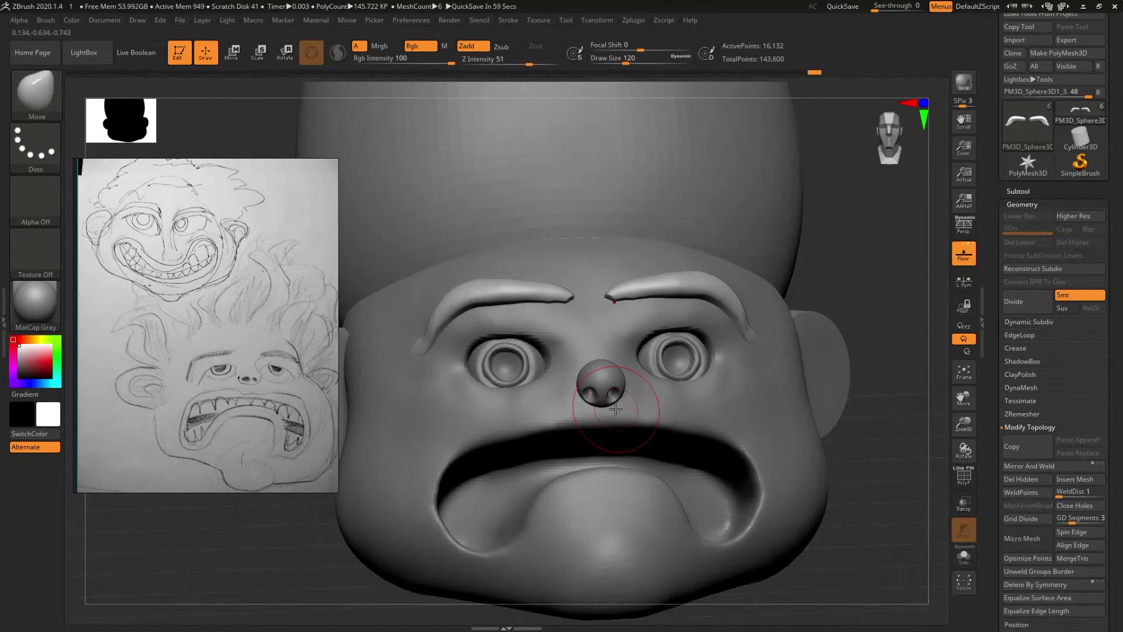
ctrl+right_drag(616, 409, 588, 379)
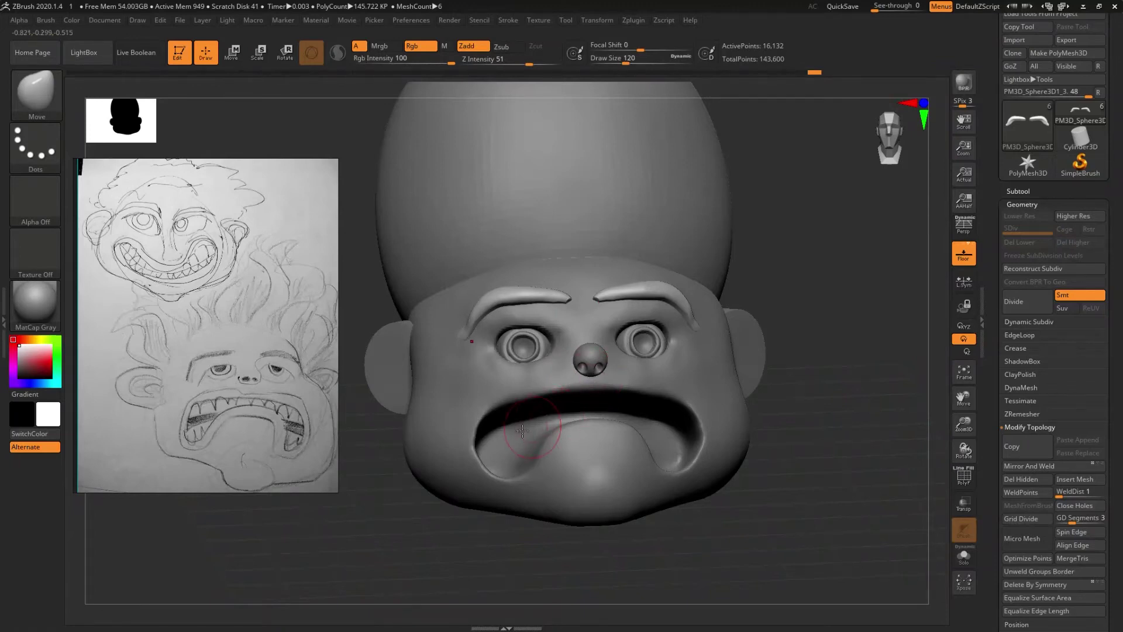
mouse_move(509, 436)
ctrl+right_down()
mouse_move(494, 380)
mouse_move(513, 396)
mouse_move(513, 415)
ctrl+right_up()
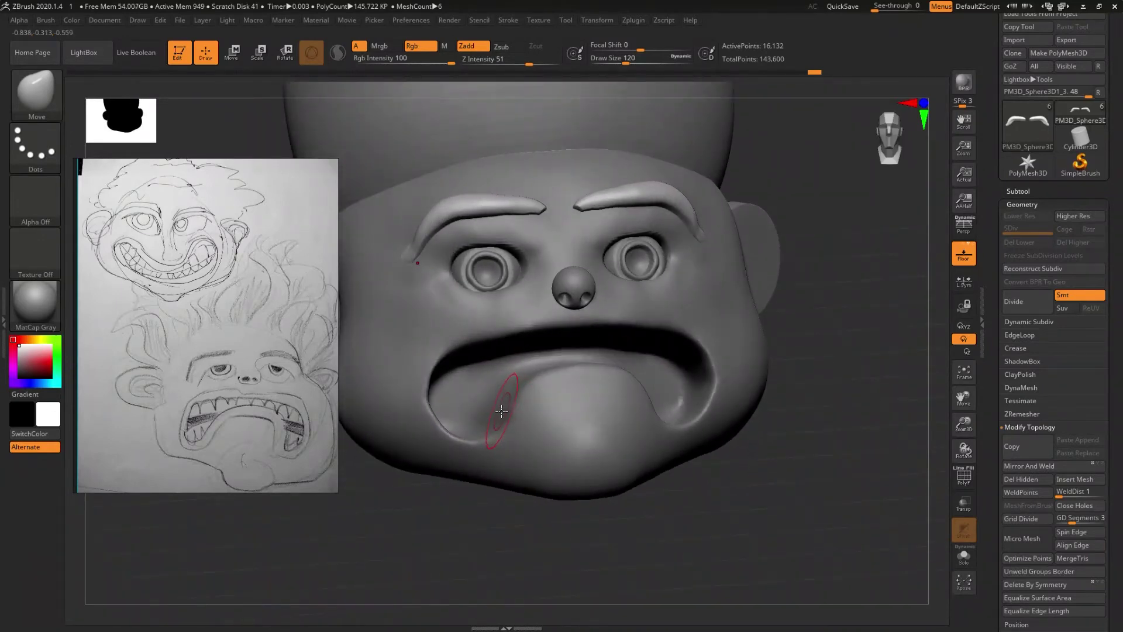
right_drag(511, 407, 504, 424)
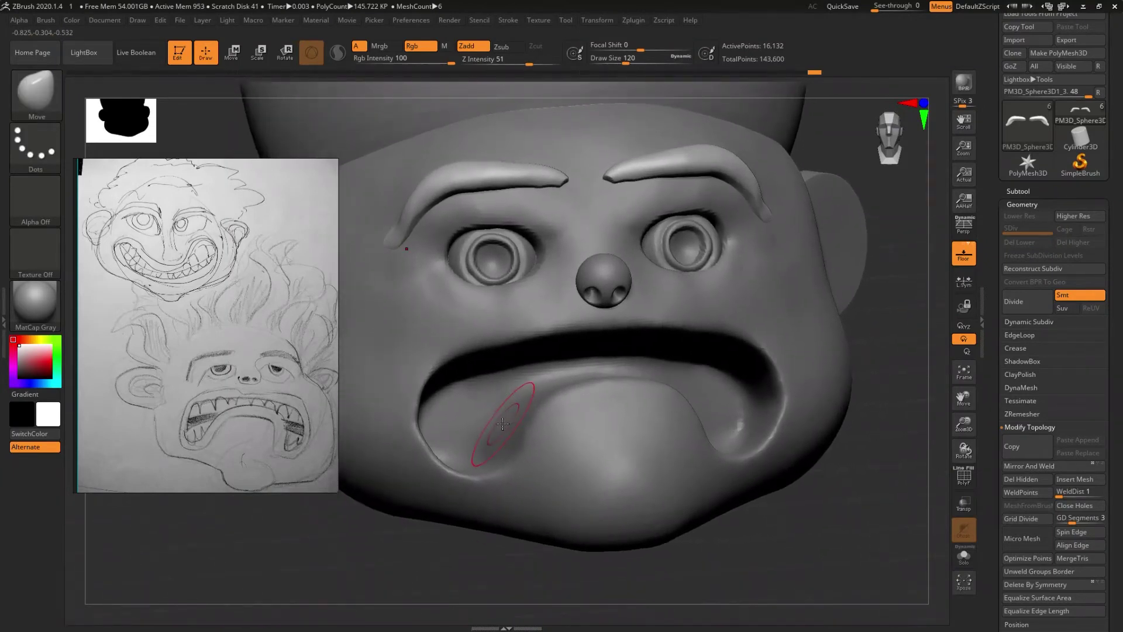
- Duplicate the PolySphere head subtool and solo the copy
alt+click(585, 440)
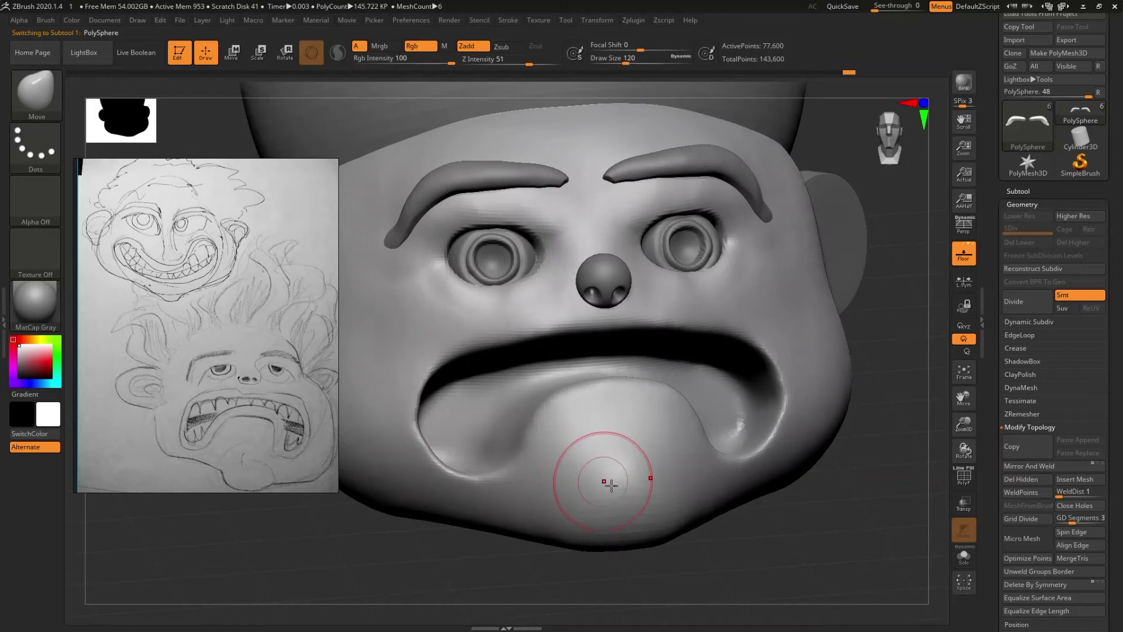
click(1018, 190)
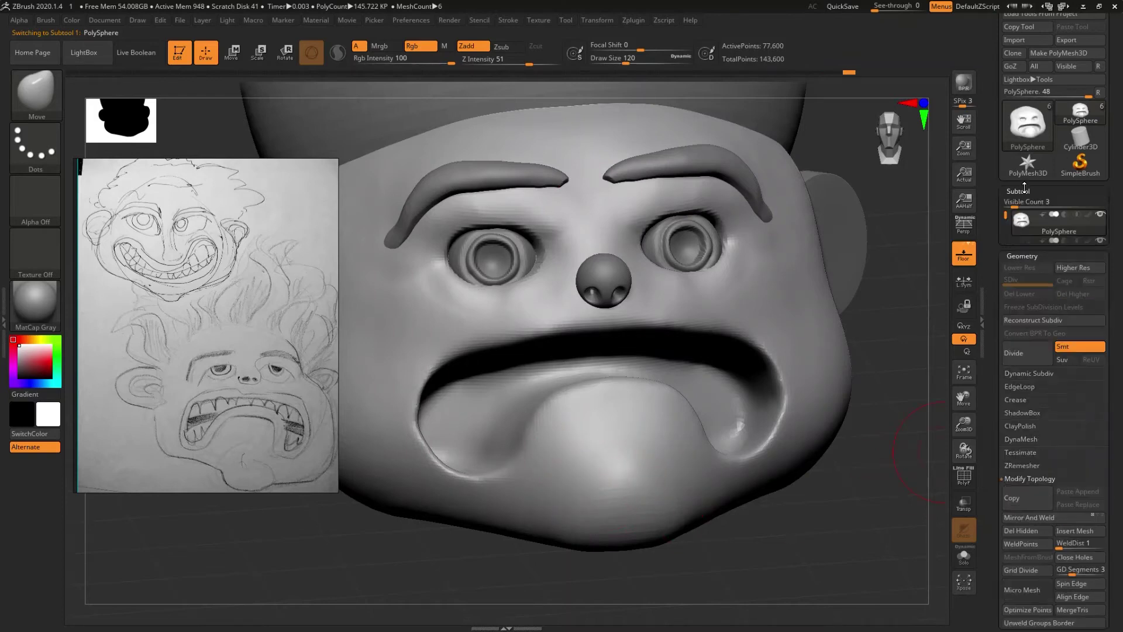
click(1011, 381)
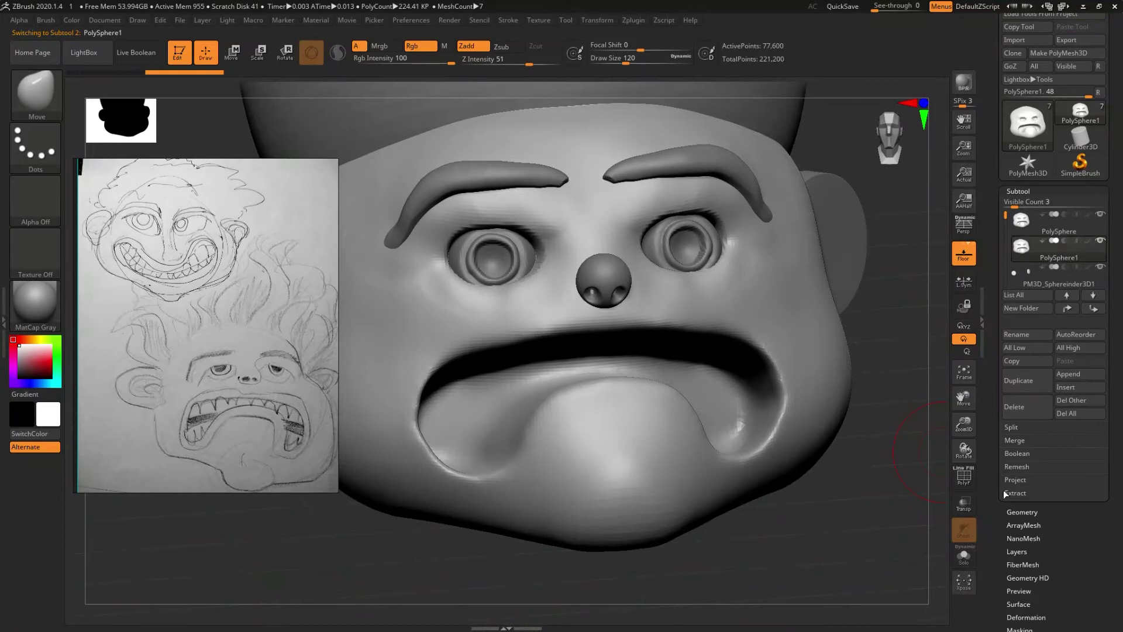
click(965, 557)
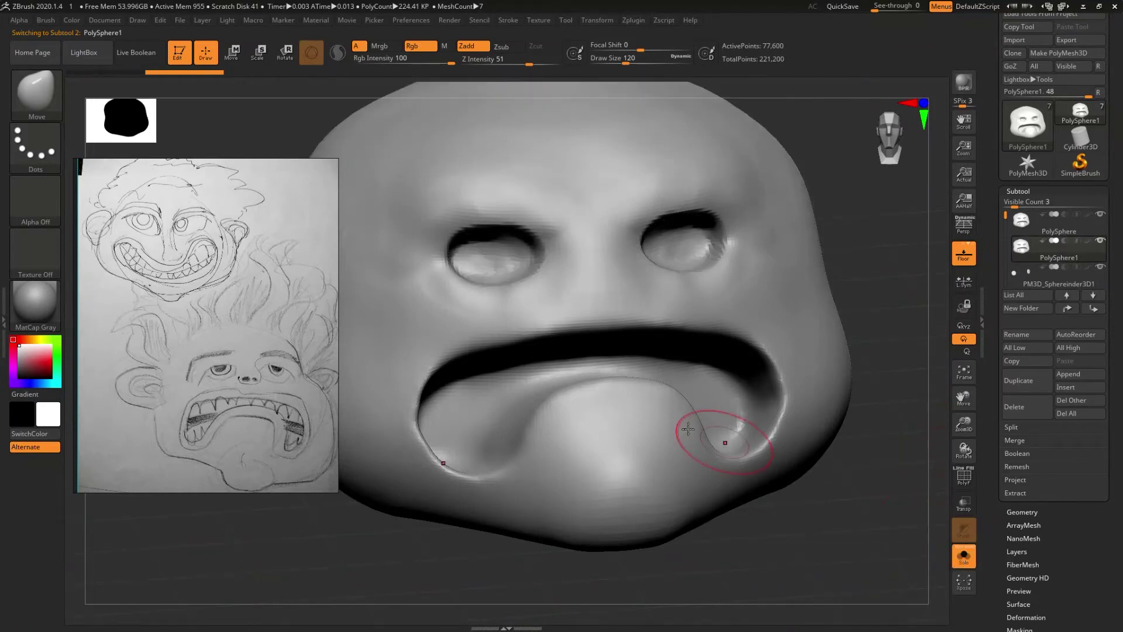
- Mask a band around the mouth covering the upper lip, corners and lower lip
key(s)
click(449, 351)
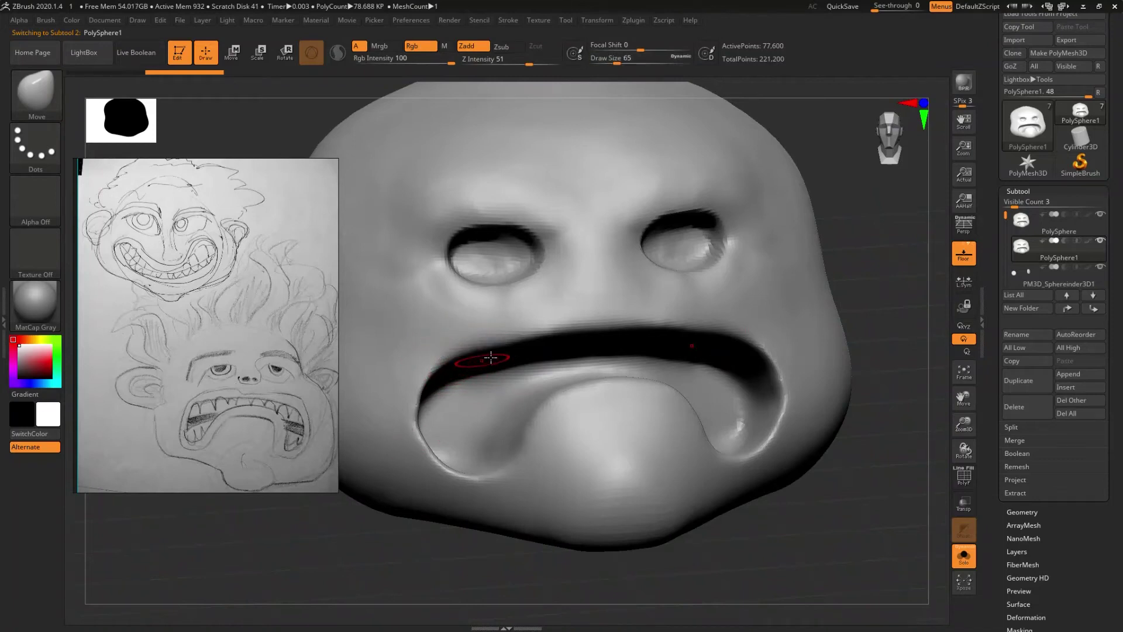
key(ctrl)
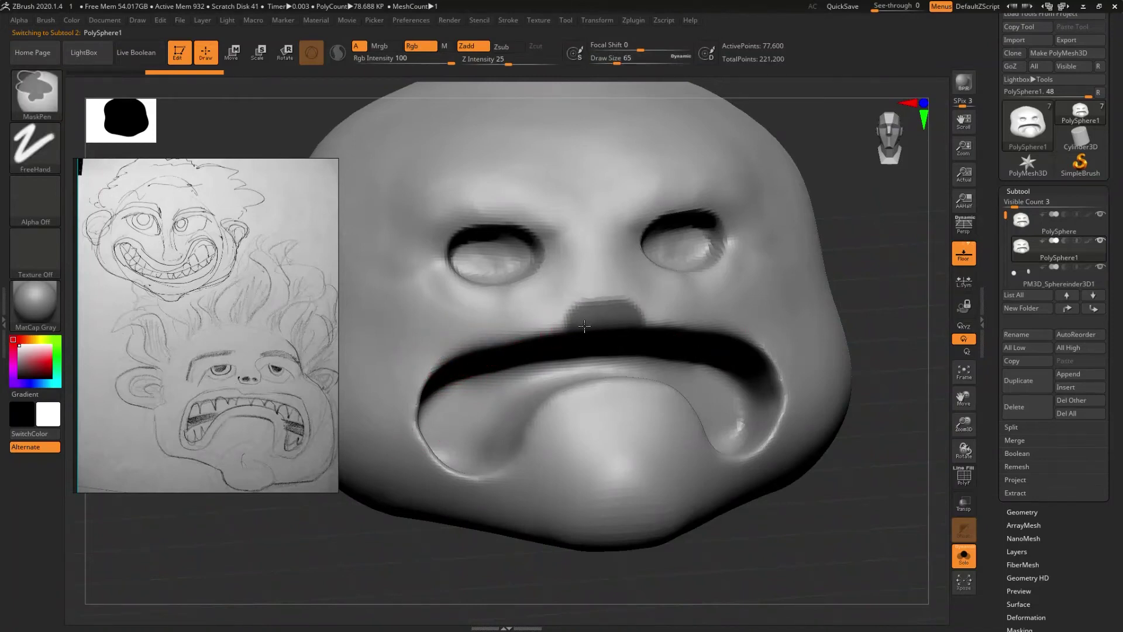
key(s)
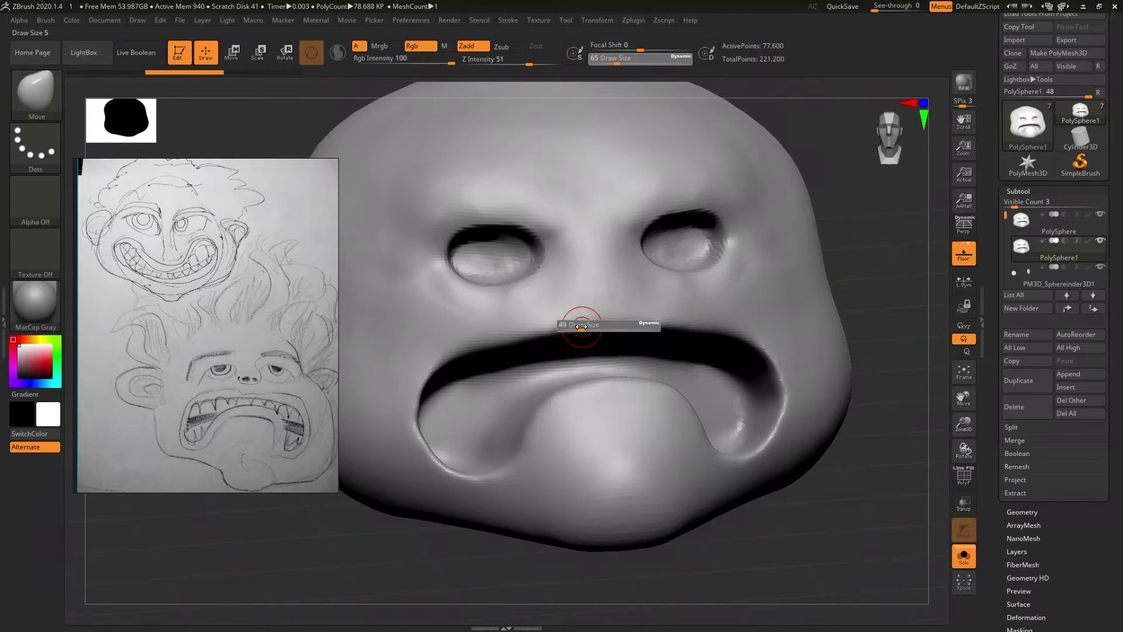
key(ctrl)
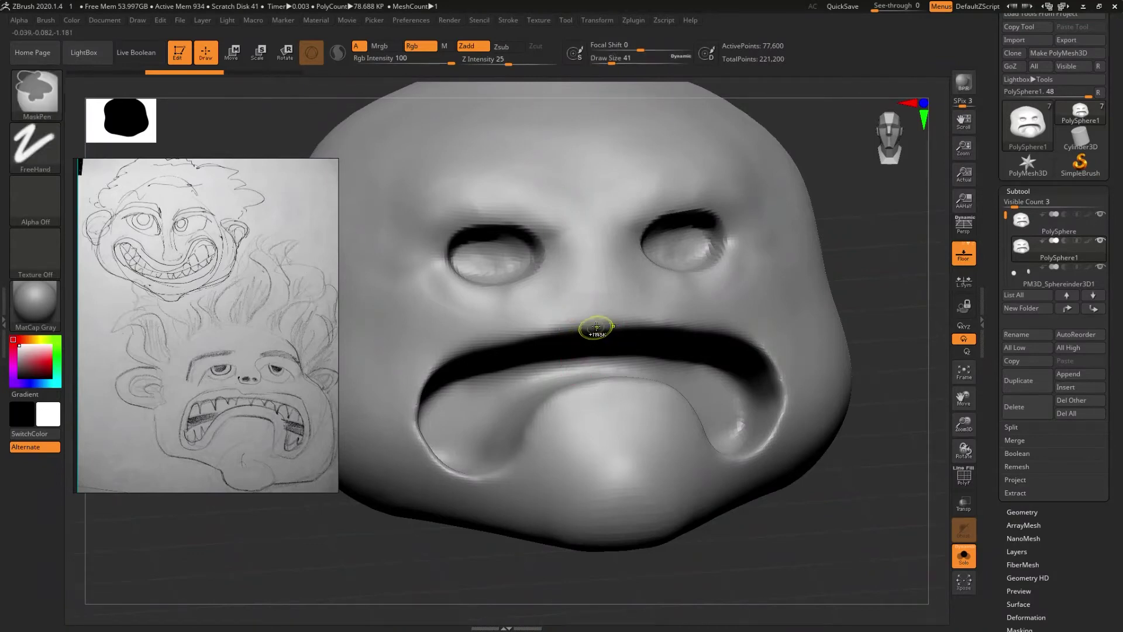
ctrl+drag(604, 325, 531, 337)
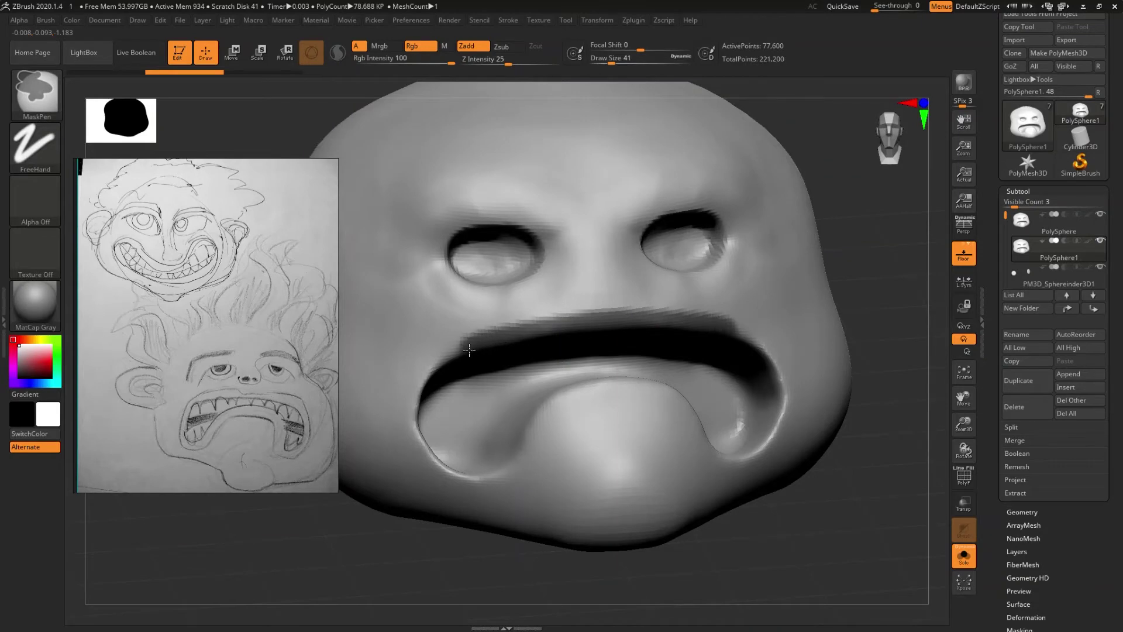
ctrl+drag(421, 397, 418, 429)
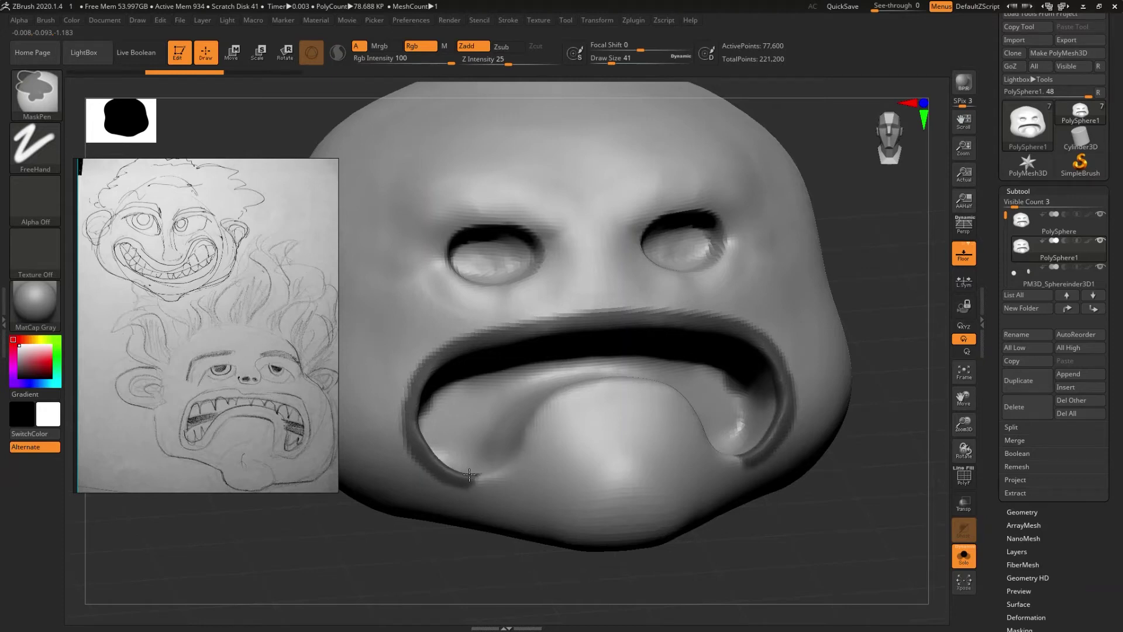
mouse_move(489, 474)
ctrl+mouse_down()
mouse_move(559, 411)
mouse_move(611, 392)
ctrl+mouse_up()
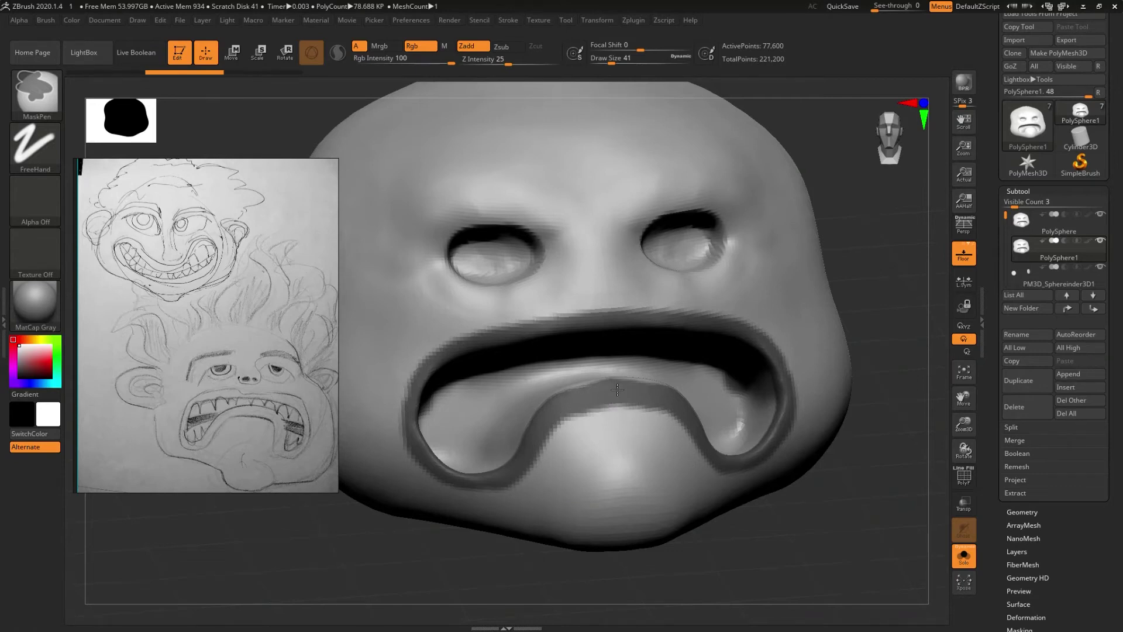
- Frame the face and invert the mask so only the lip band stays unmasked
mouse_move(618, 389)
right_down()
mouse_move(603, 392)
mouse_move(626, 334)
mouse_move(610, 315)
mouse_move(605, 354)
mouse_move(581, 381)
right_up()
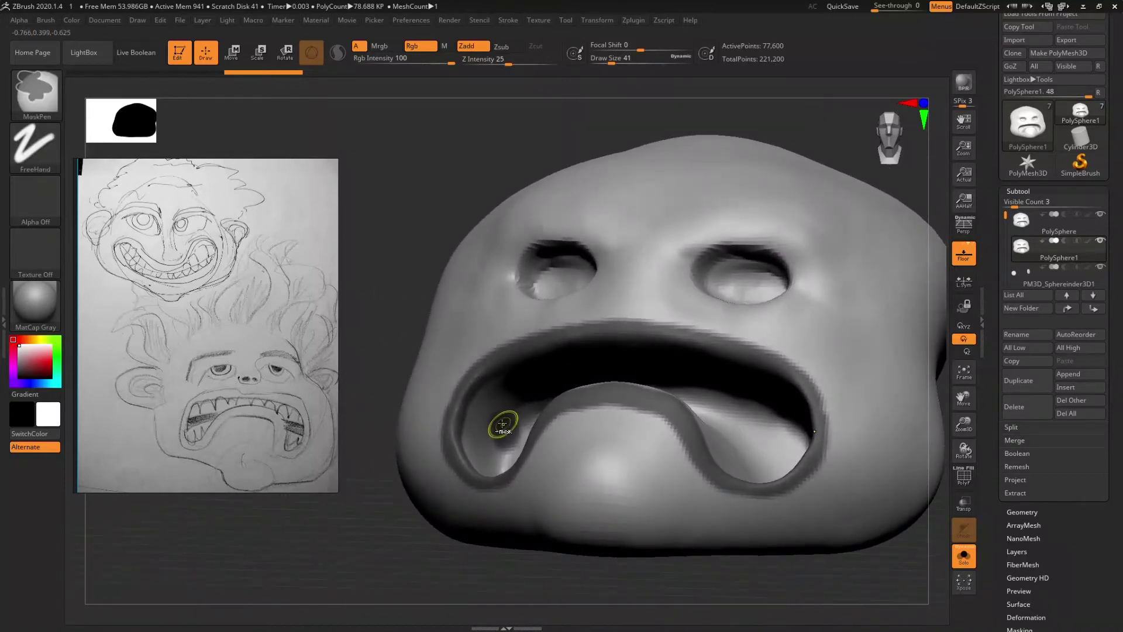
mouse_move(502, 413)
right_down()
mouse_move(509, 424)
mouse_move(549, 411)
right_up()
key(f)
mouse_move(543, 376)
right_down()
mouse_move(499, 476)
mouse_move(521, 398)
right_up()
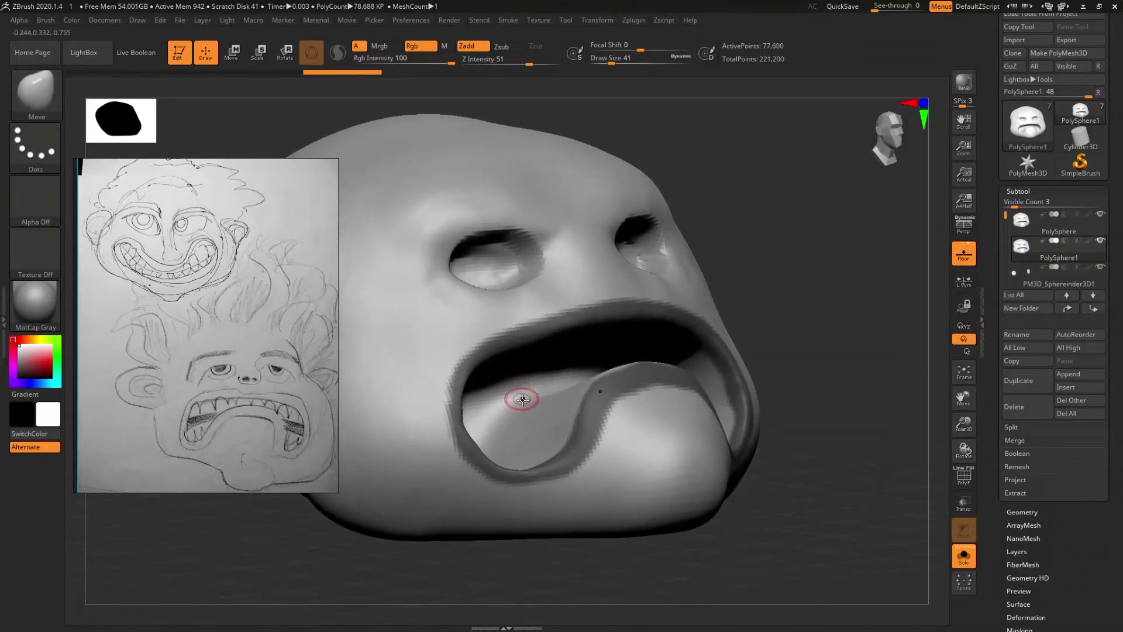
right_drag(522, 399, 580, 451)
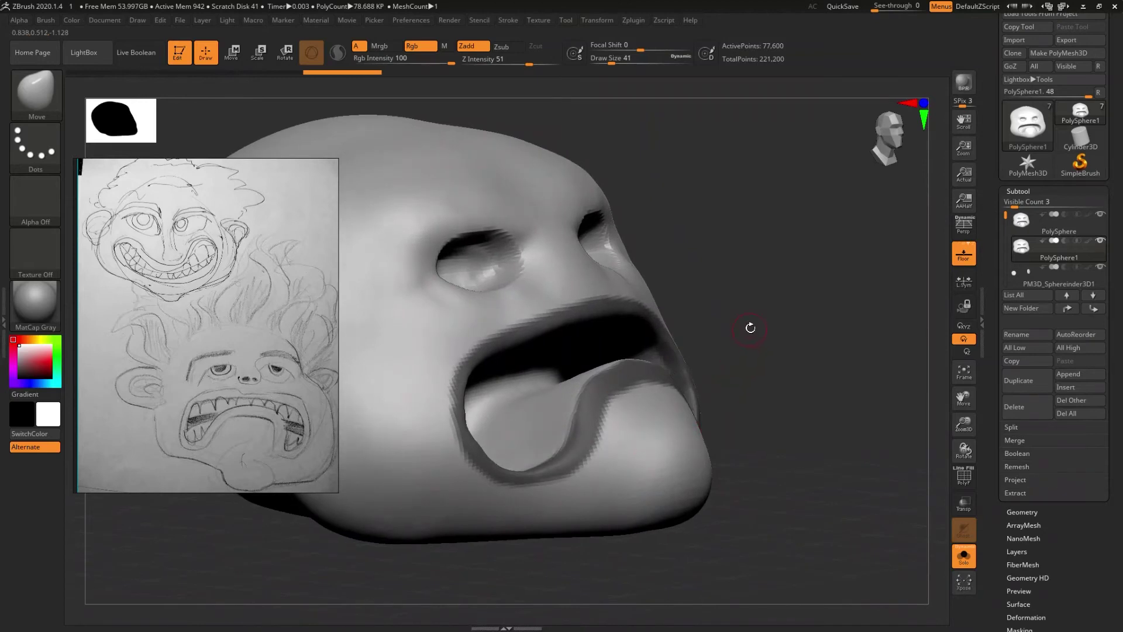
key(ctrl)
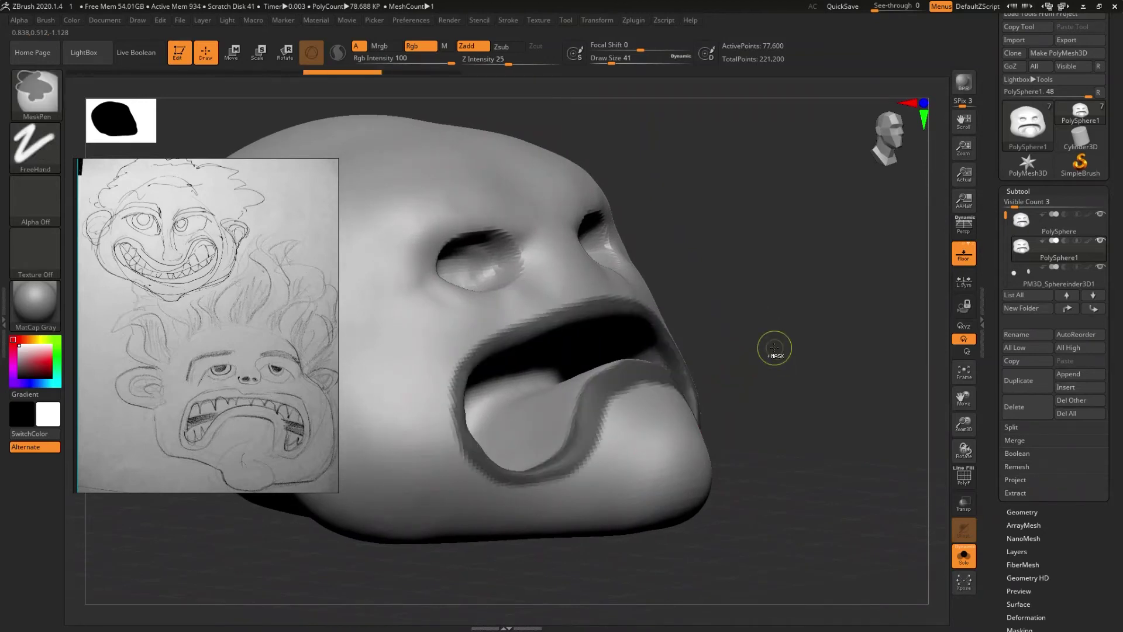
ctrl+click(774, 348)
drag(768, 370, 723, 373)
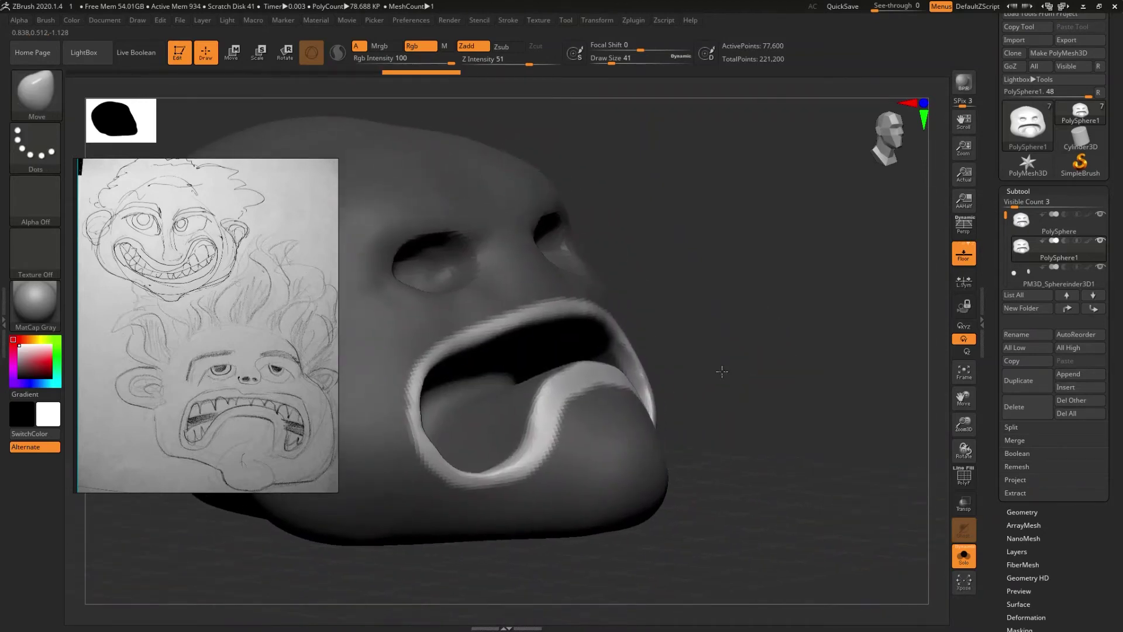
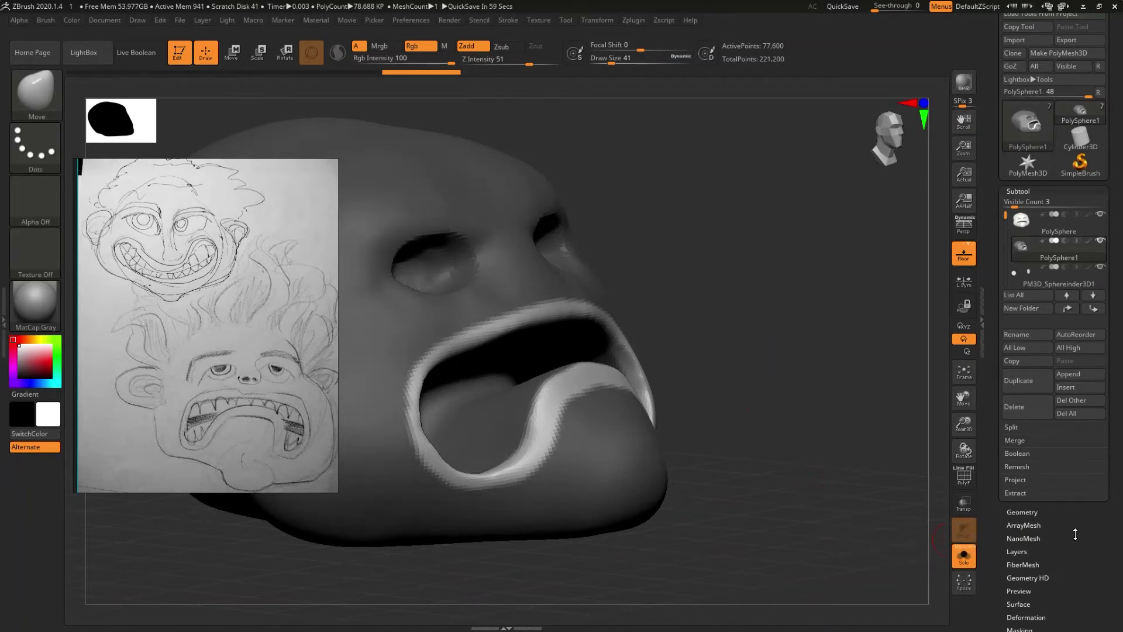
- Clear the mask, turn on Polyframe and isolate the lip polygroup strip around the mouth
click(1022, 512)
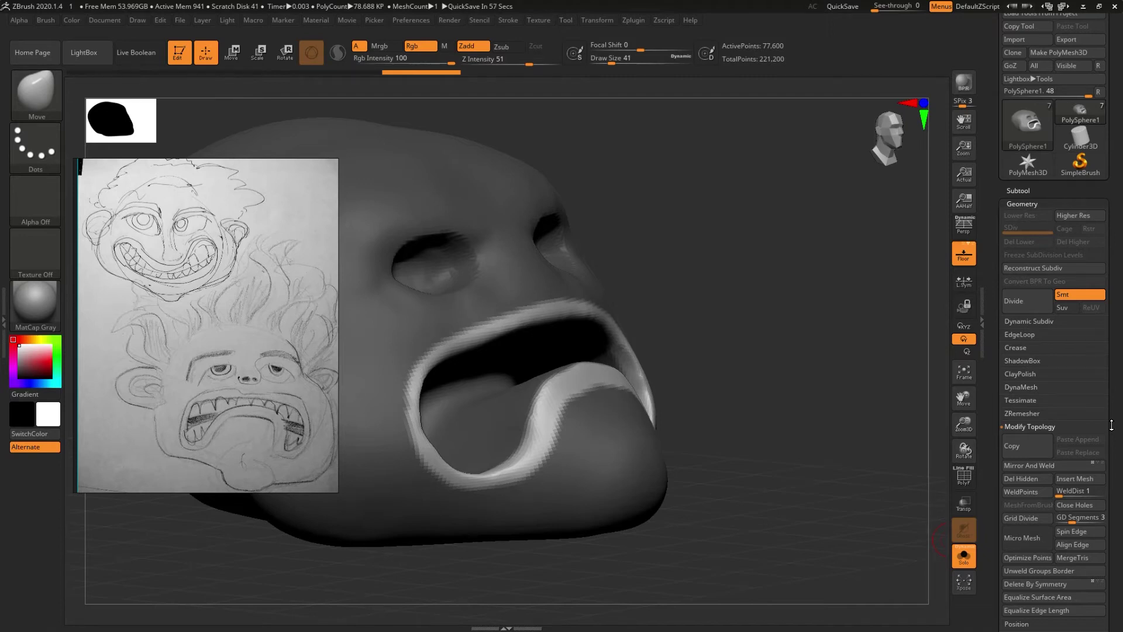
key(ctrl)
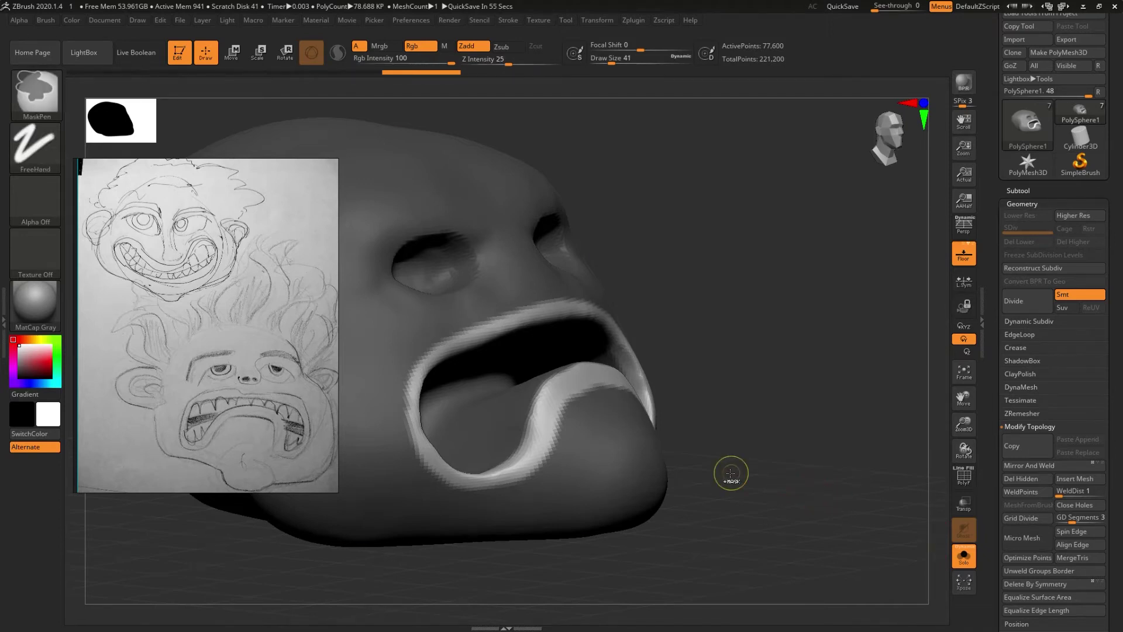
ctrl+drag(731, 473, 731, 466)
key(shift+f)
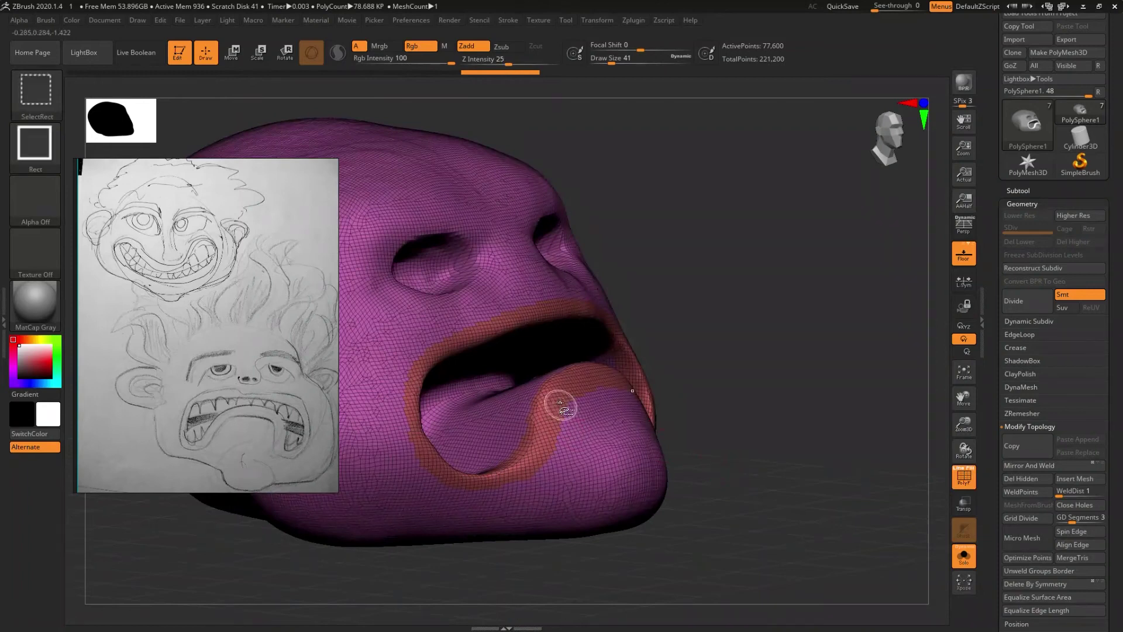
ctrl+shift+click(561, 404)
mouse_move(554, 396)
mouse_down()
mouse_move(596, 424)
mouse_move(570, 427)
mouse_up()
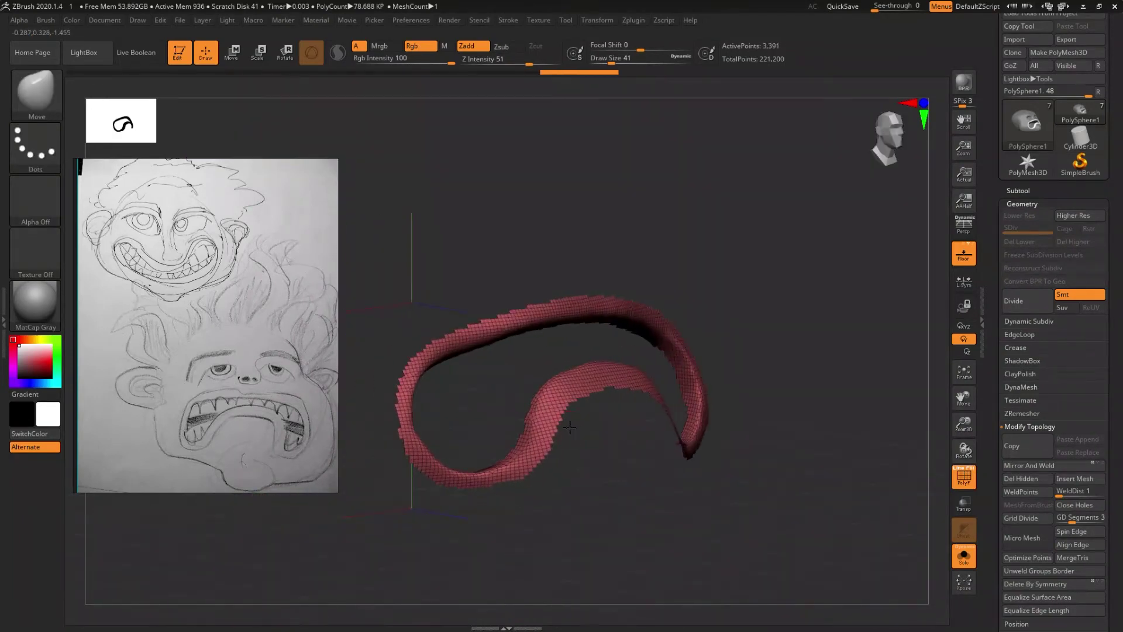
- Delete the hidden head geometry and cap the isolated lip strip's open edges with Close Holes
click(1021, 191)
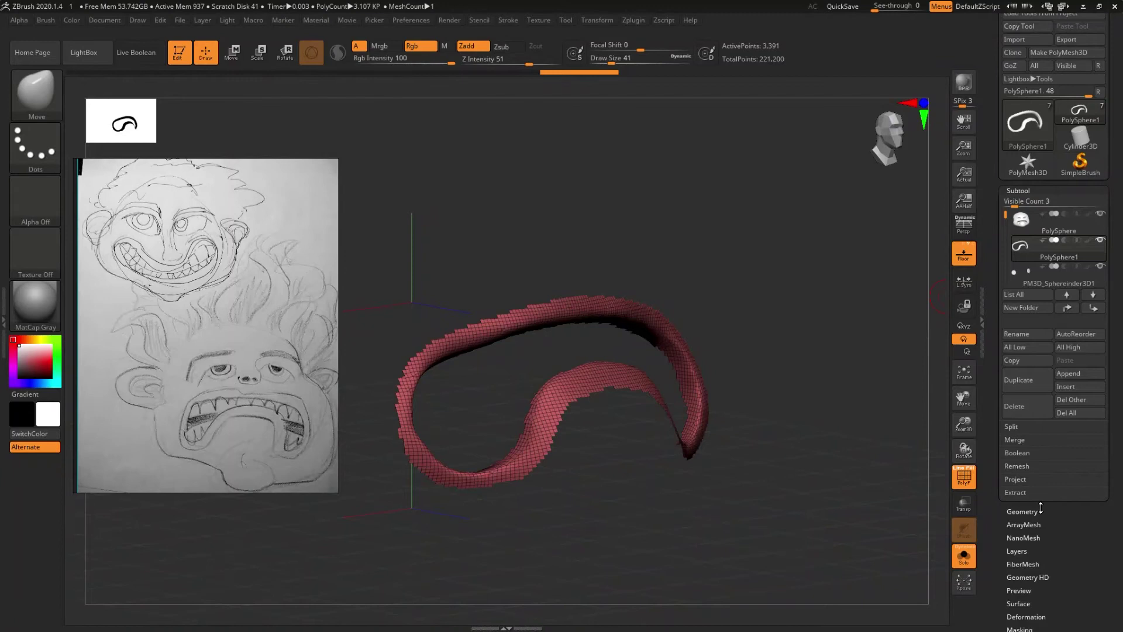
scroll(1047, 491, down, 3)
scroll(1041, 445, down, 2)
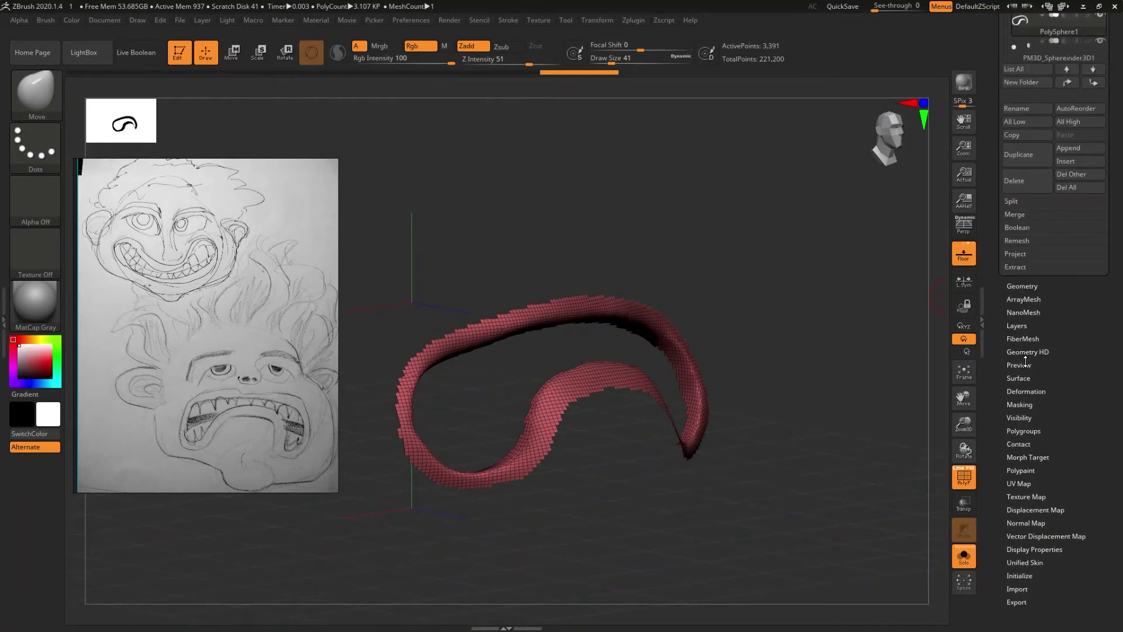
click(1025, 287)
scroll(1024, 316, down, 5)
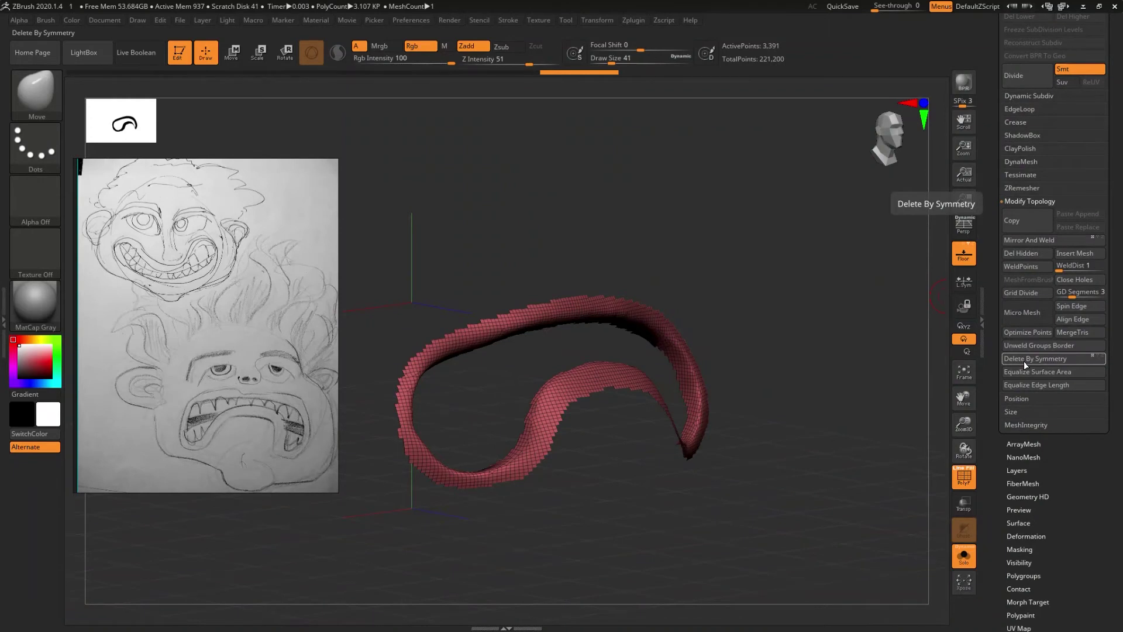
mouse_move(798, 404)
mouse_down()
mouse_move(826, 406)
mouse_move(782, 410)
mouse_up()
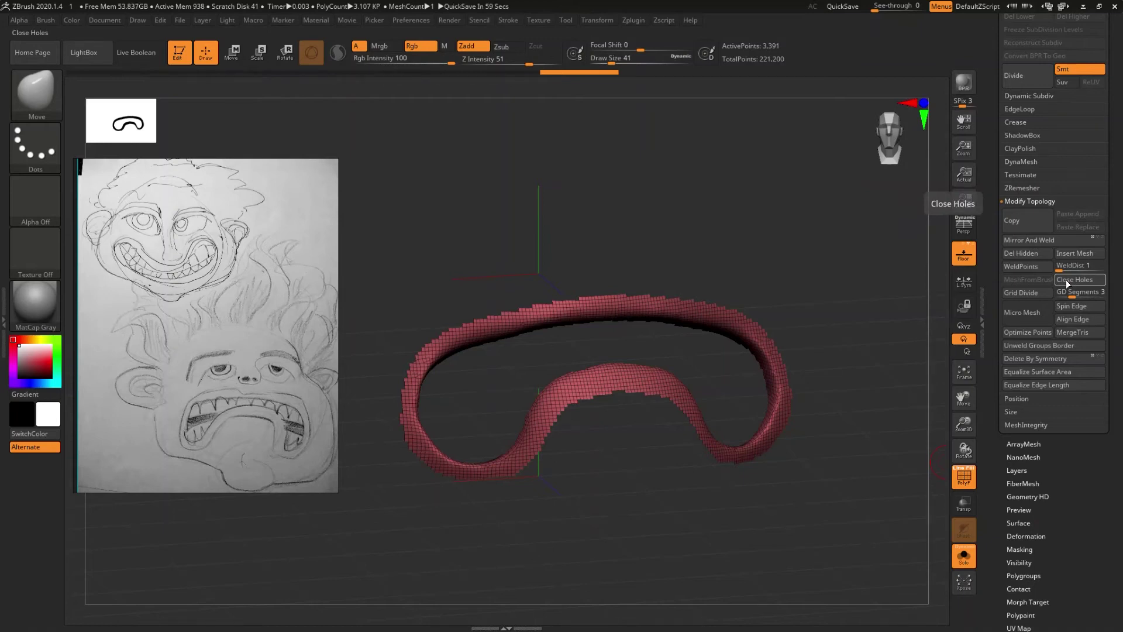
click(1033, 255)
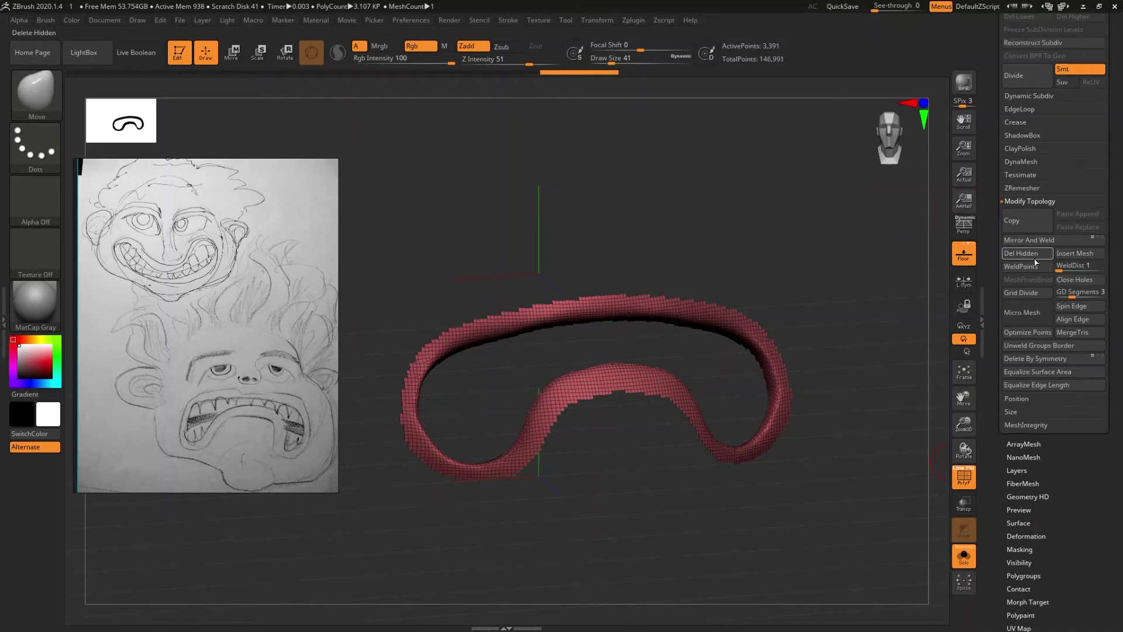
click(1074, 280)
mouse_move(931, 352)
mouse_down()
mouse_move(754, 425)
mouse_move(728, 425)
mouse_up()
- Undo the capping, run ZRemesher on the lip strip, then undo back to the full head
key(ctrl+z)
scroll(1059, 445, down, 1)
scroll(1048, 391, down, 4)
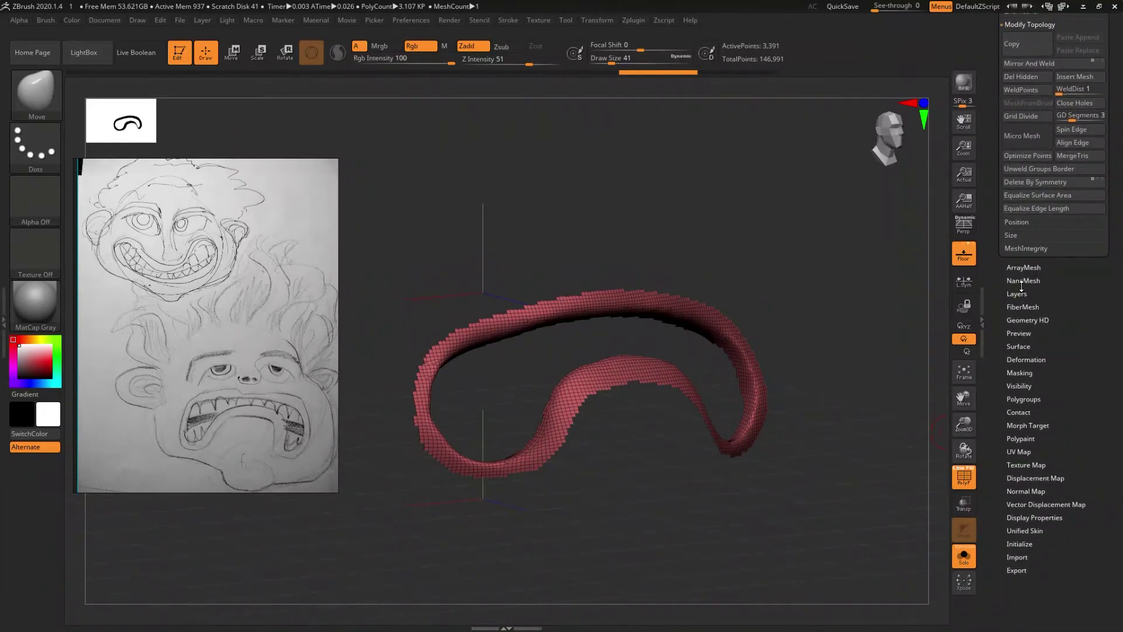
scroll(1055, 283, up, 5)
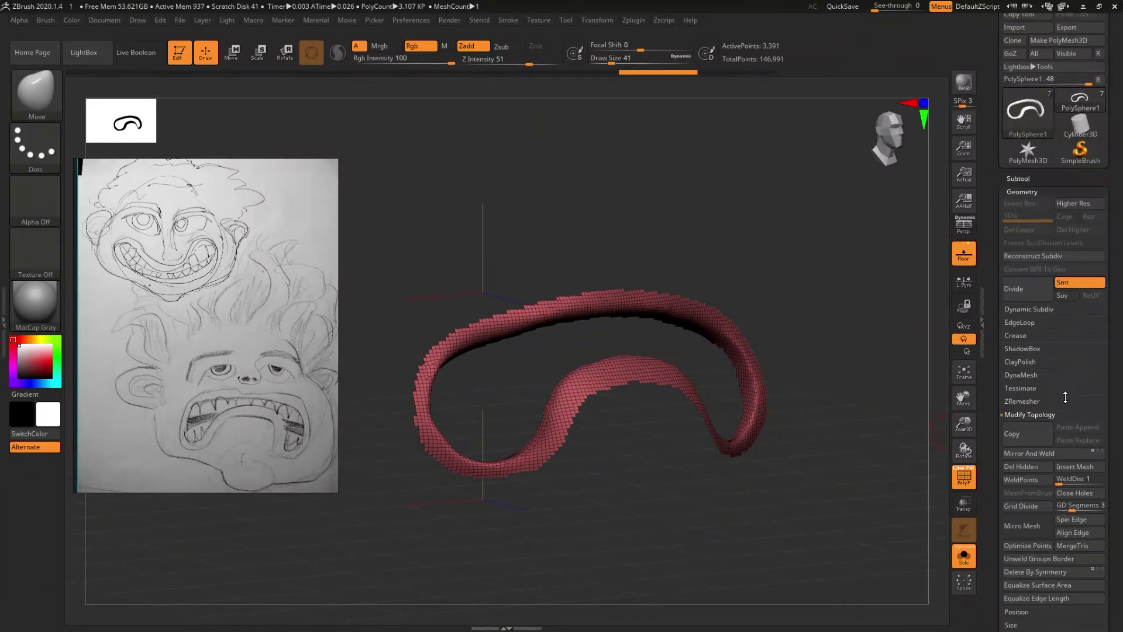
click(1018, 402)
click(1016, 420)
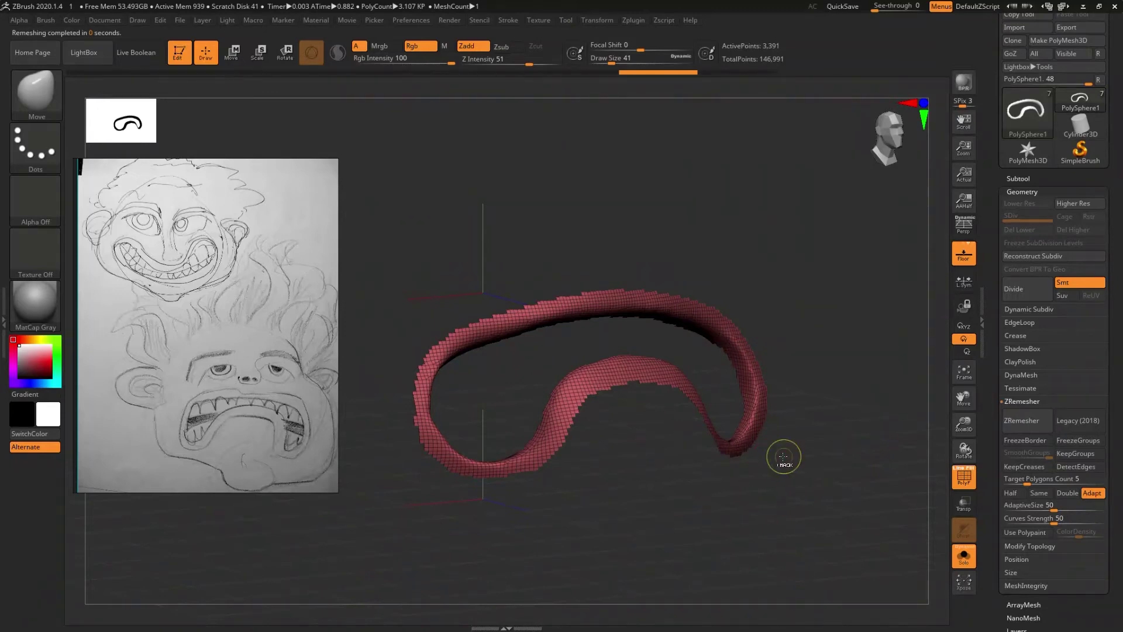
key(ctrl+z)
key(ctrl+z)
key(ctrl+z)
key(ctrl+z)
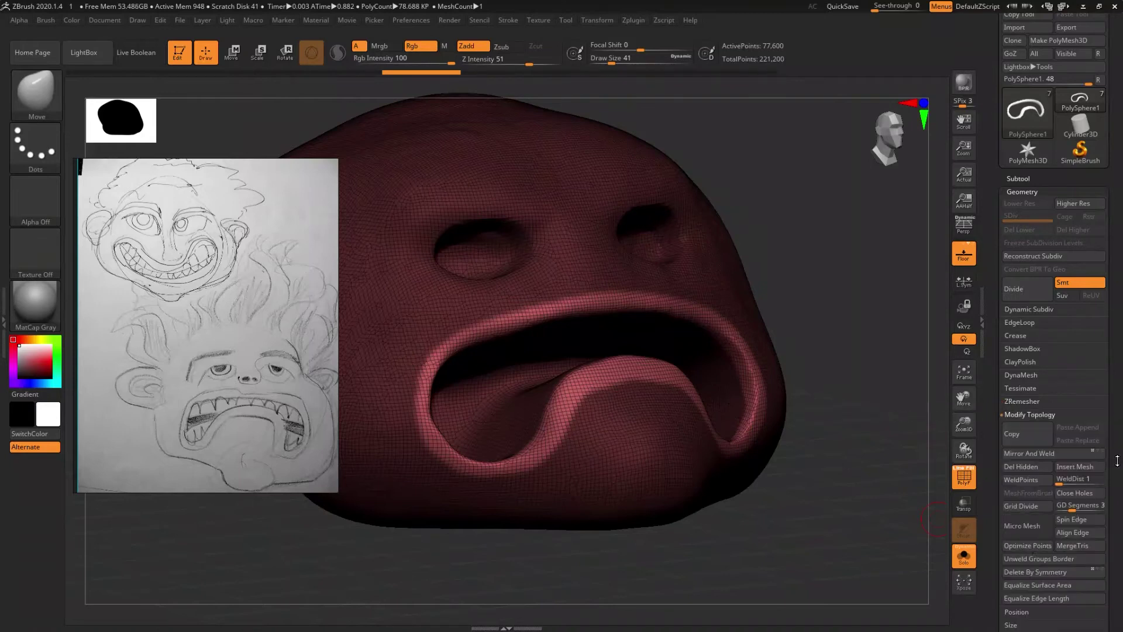
- Add an Edgeloop Masked Border band around the mouth rim and isolate the new blue polygroup
click(1034, 546)
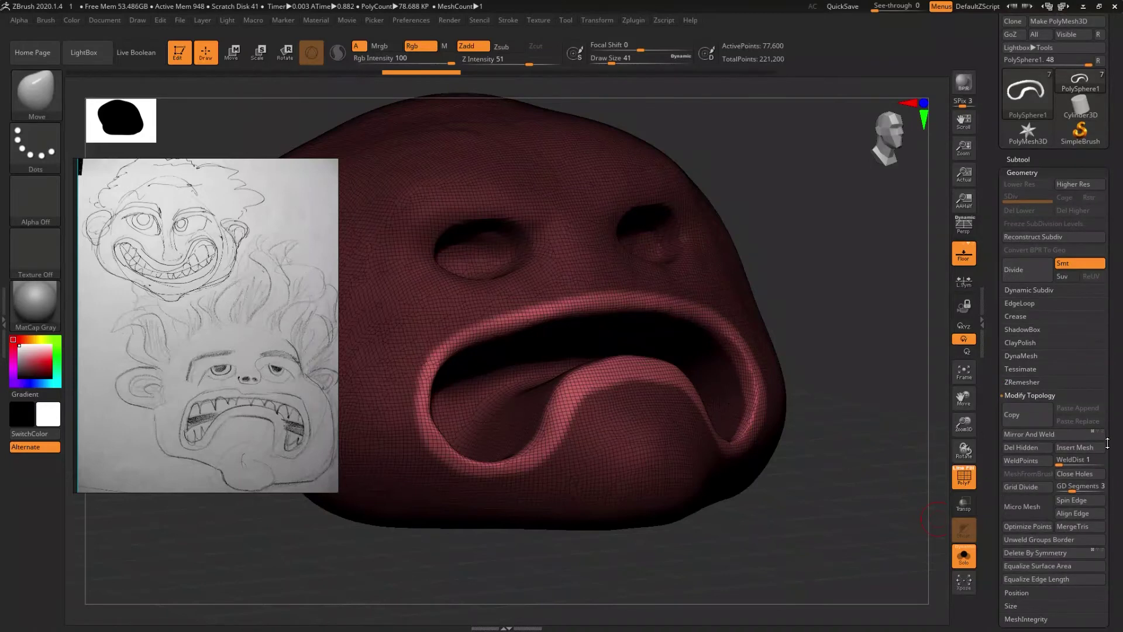
click(1016, 304)
click(1046, 316)
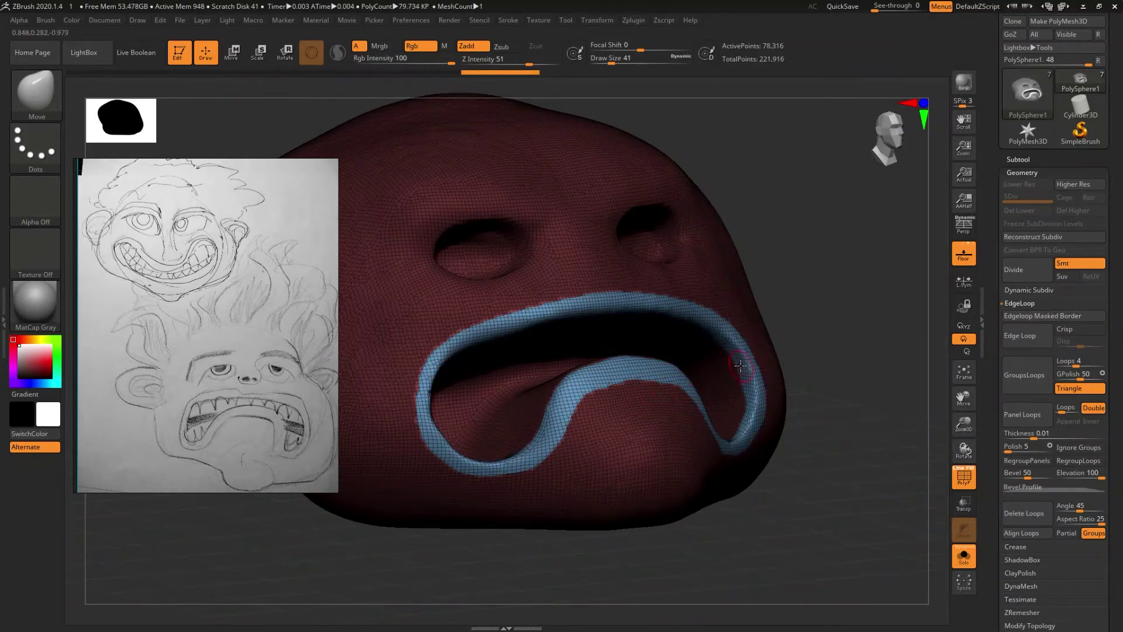
ctrl+shift+click(649, 369)
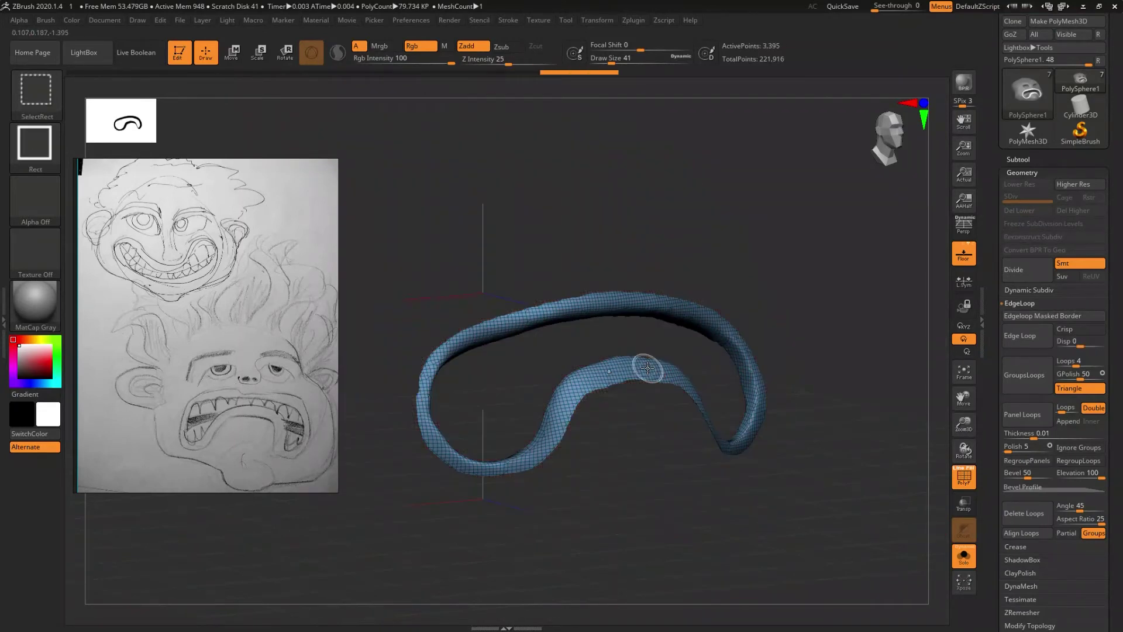
mouse_move(667, 455)
mouse_down()
mouse_move(673, 464)
mouse_move(657, 459)
mouse_move(677, 468)
mouse_up()
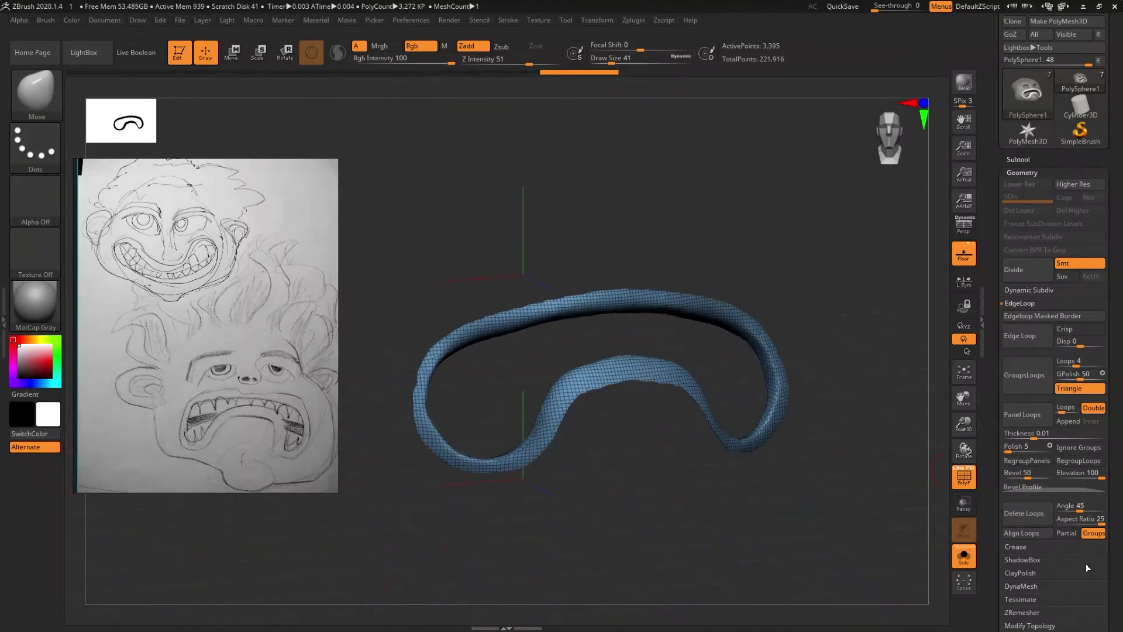
click(1105, 570)
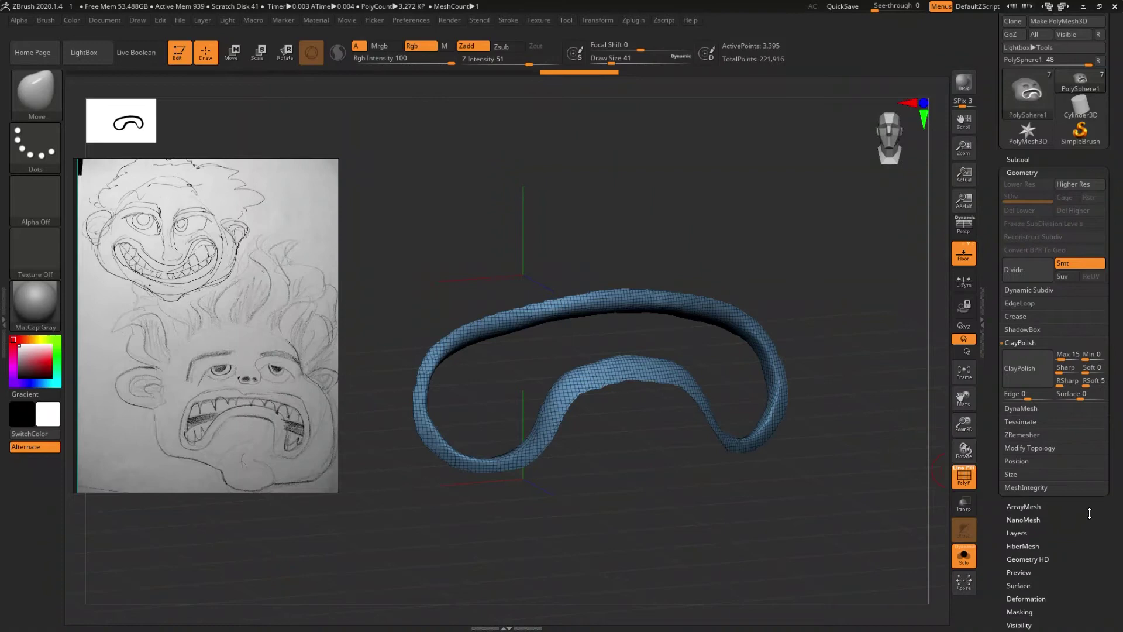
- Delete the hidden head geometry, try Close Holes on the band, then undo the cap
click(1036, 446)
click(1035, 448)
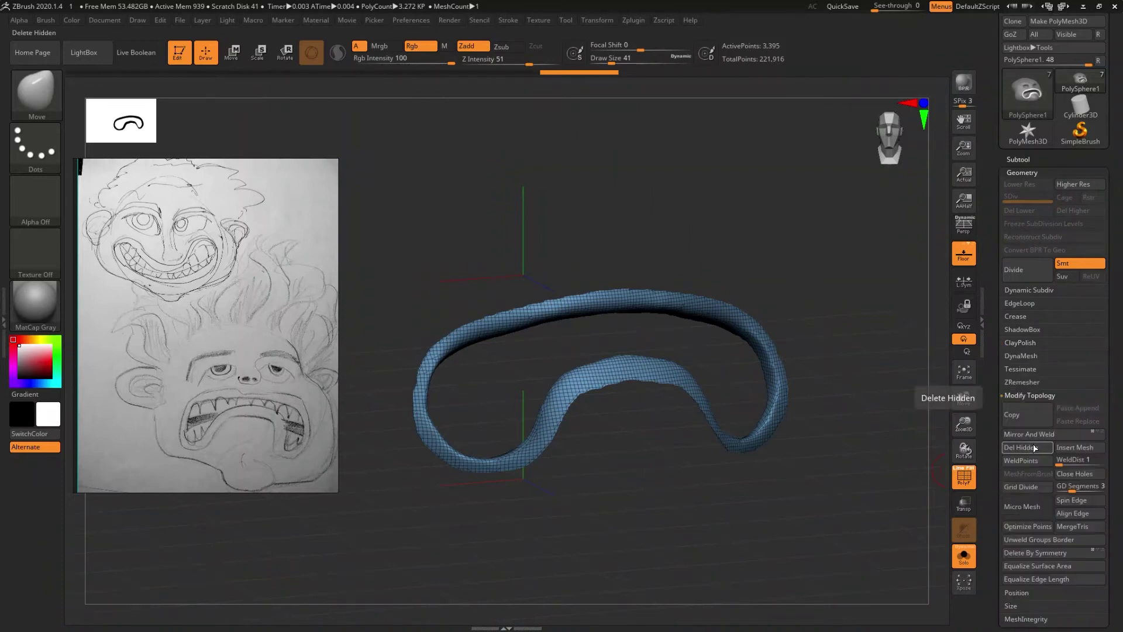
click(1067, 474)
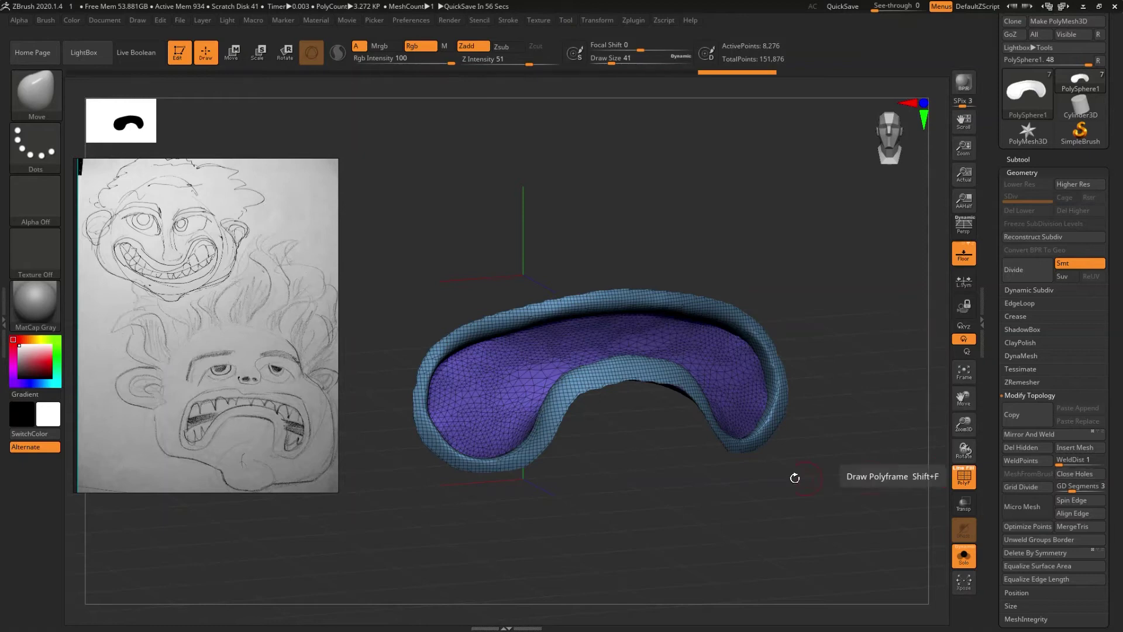
mouse_move(831, 477)
mouse_down()
mouse_move(727, 485)
mouse_move(631, 461)
mouse_move(645, 437)
mouse_up()
key(ctrl+z)
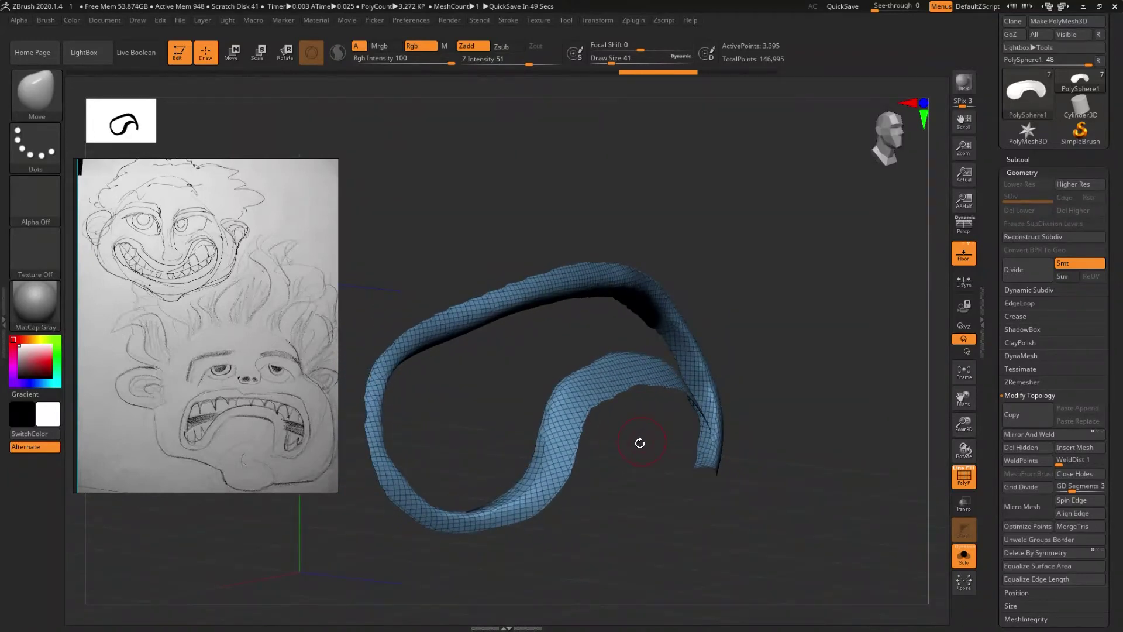
- Select the ZModeler brush (B-Z-M) and set its QMesh target to All Polygons
key(b)
key(s)
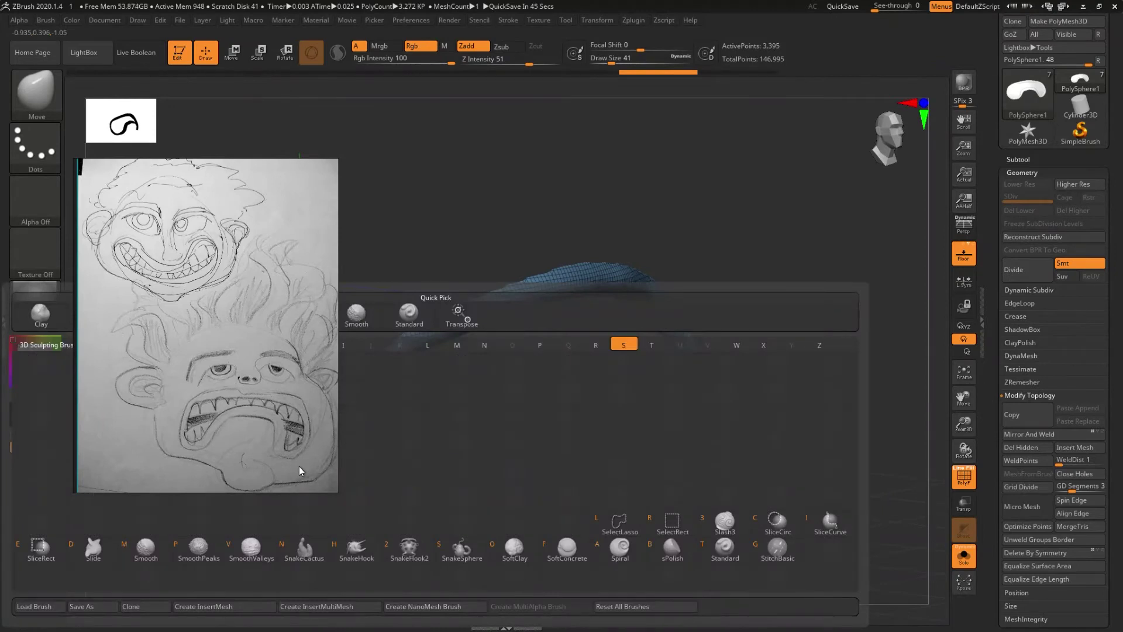
key(Escape)
key(b)
key(z)
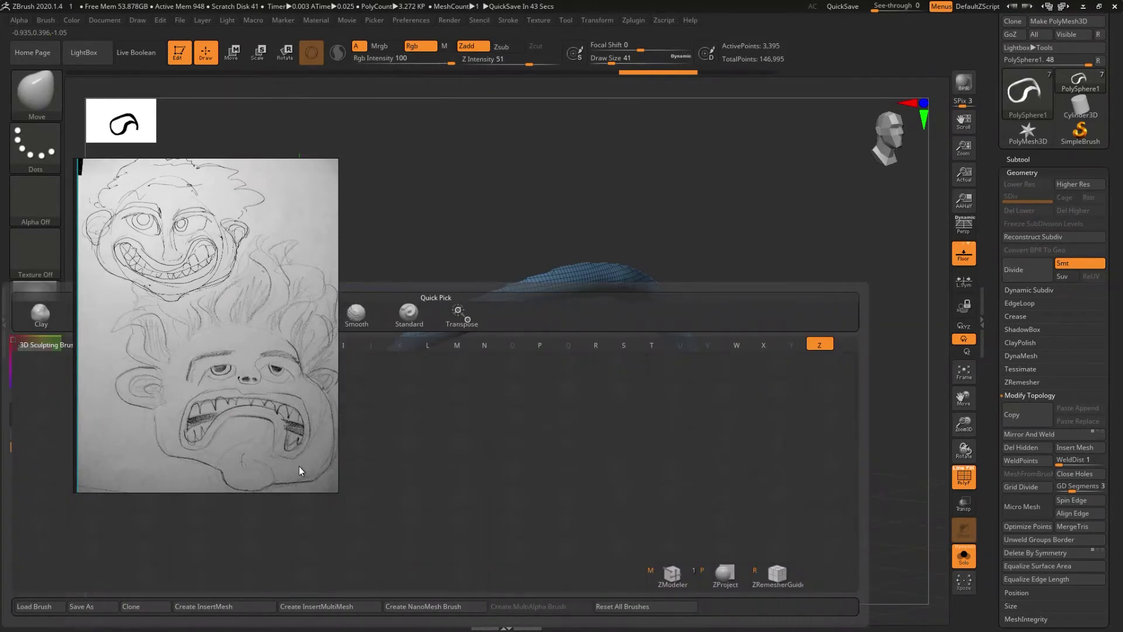
key(m)
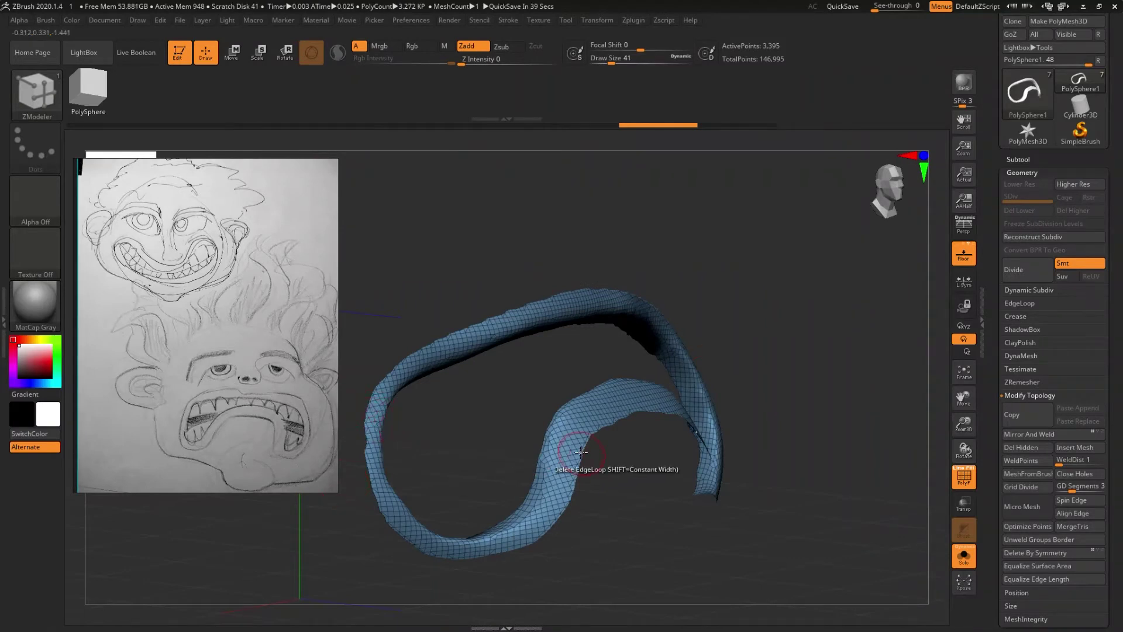
scroll(581, 452, up, 3)
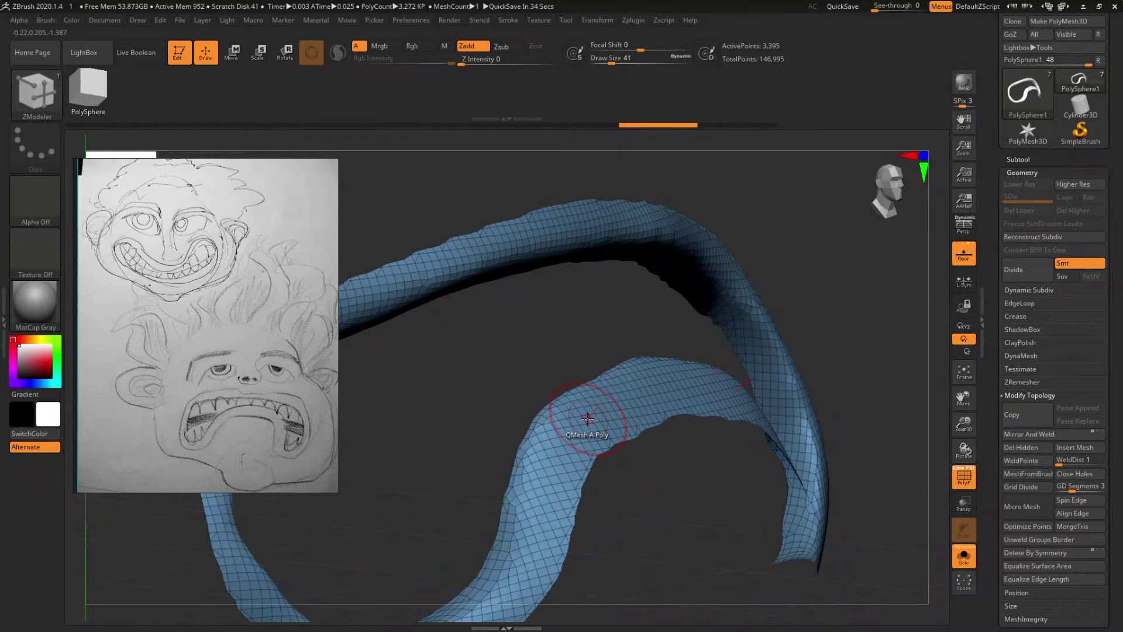
key(space)
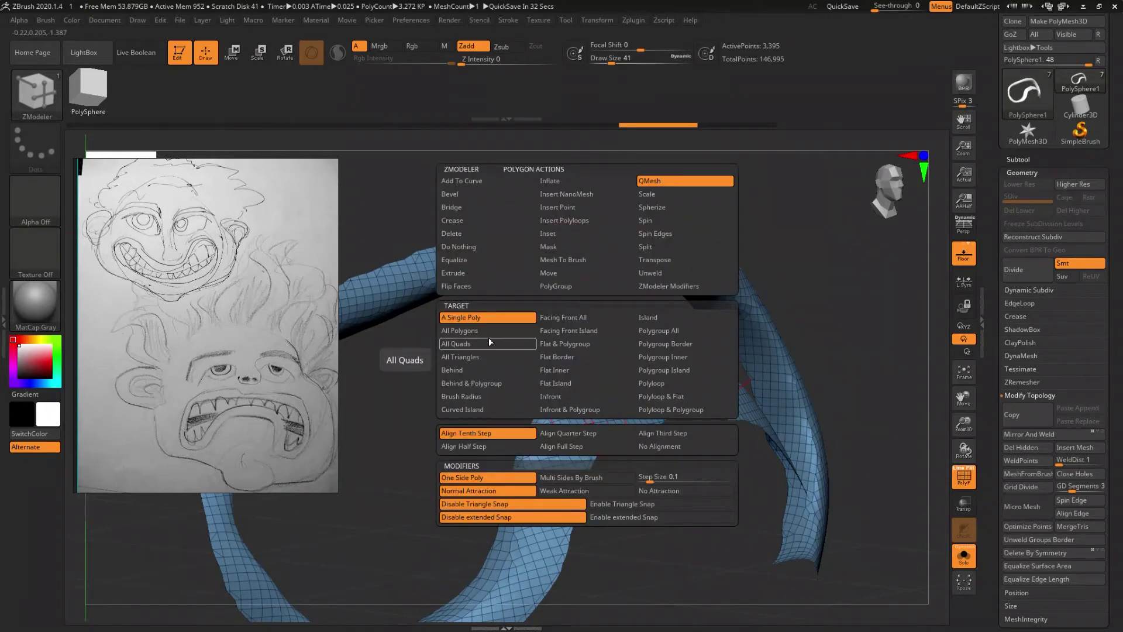
click(485, 333)
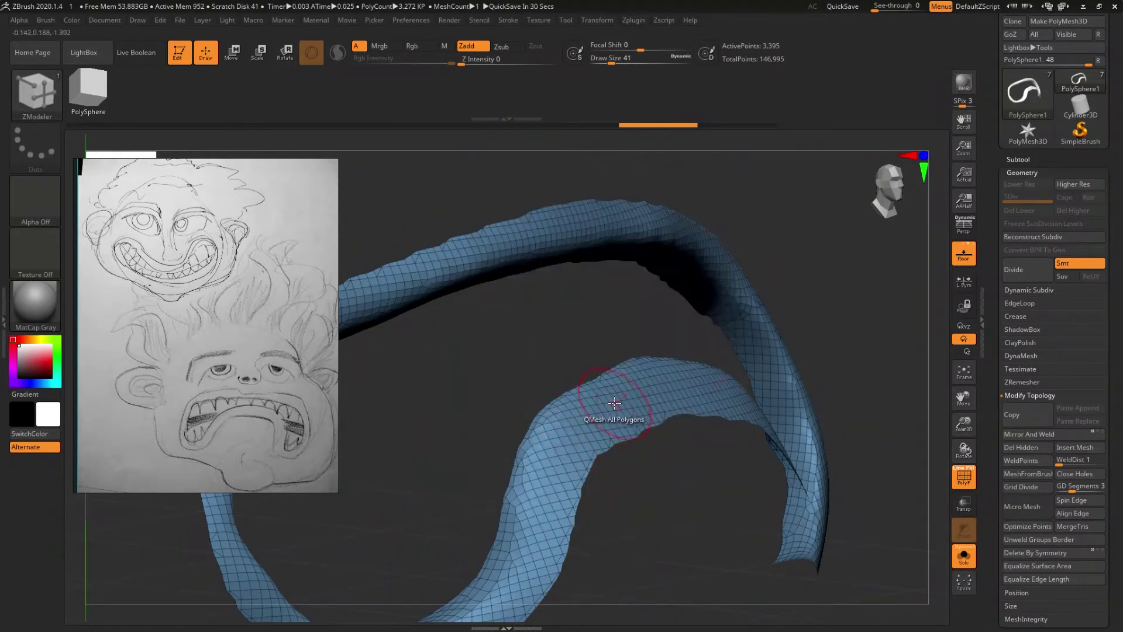
- Extrude the whole band with QMesh into a thick ring and frame it in view
drag(615, 402, 558, 456)
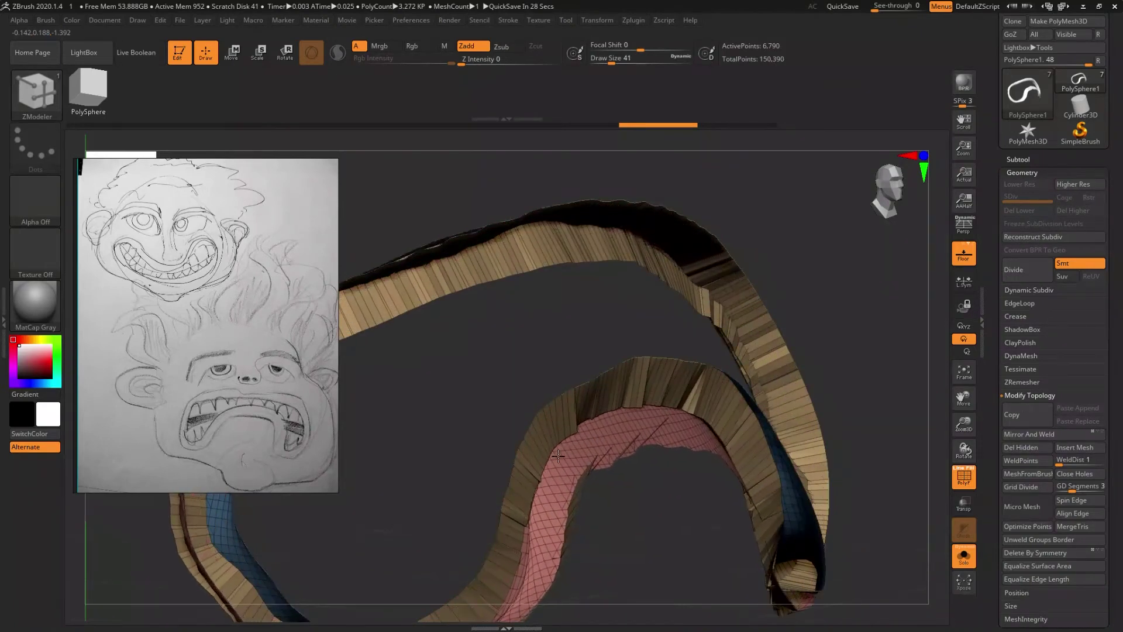
key(f)
mouse_move(585, 381)
mouse_down()
mouse_move(642, 443)
mouse_move(789, 478)
mouse_up()
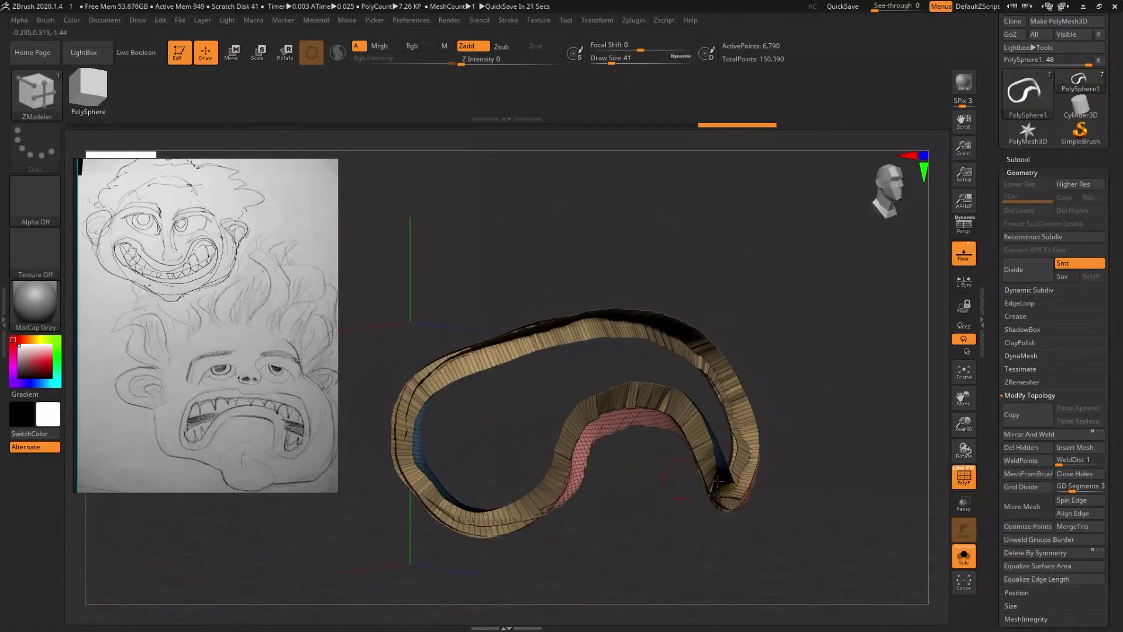
- Flip the ring's normals under Display Properties and orbit to check the purple tube band
scroll(1028, 449, down, 3)
scroll(1028, 448, down, 7)
scroll(1028, 449, down, 1)
click(1025, 400)
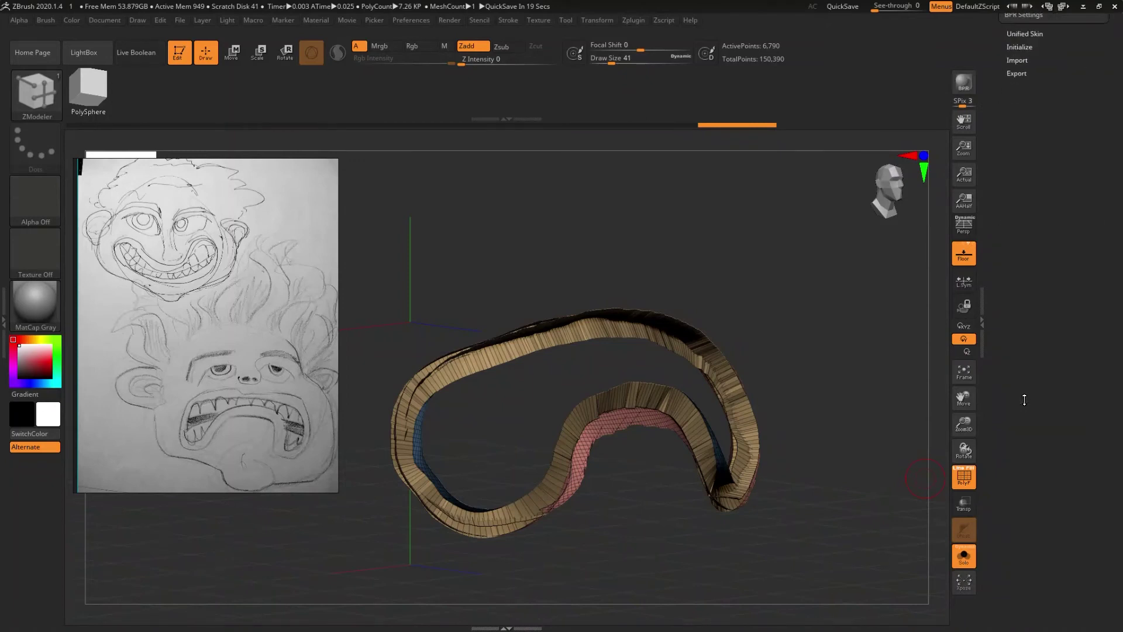
scroll(1054, 449, up, 1)
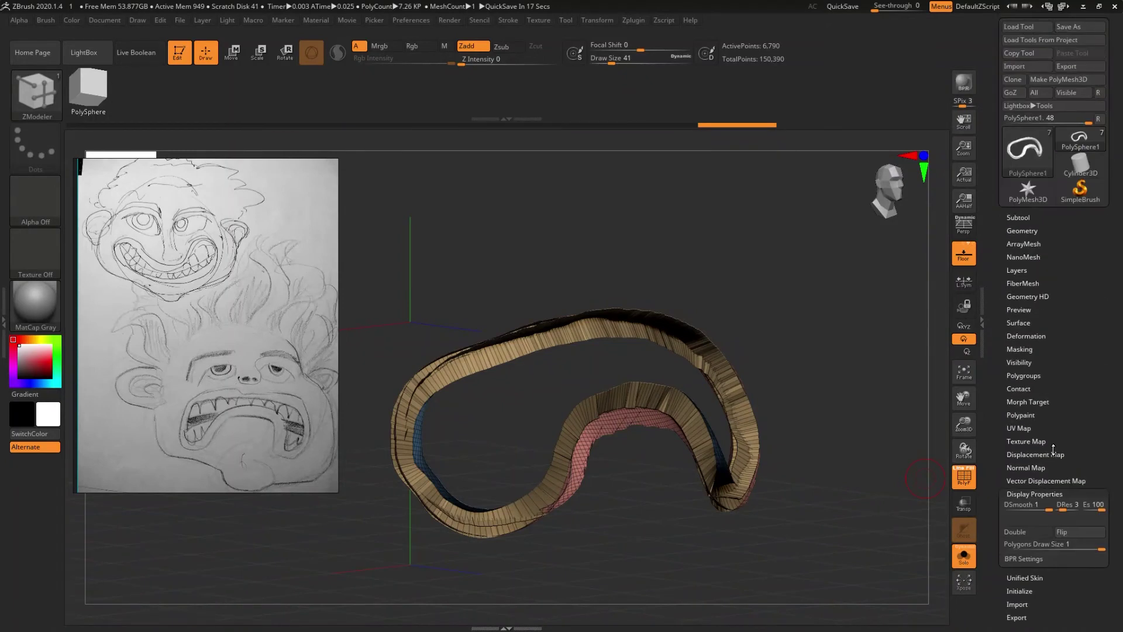
click(1062, 531)
mouse_move(801, 493)
mouse_down()
mouse_move(838, 483)
mouse_move(767, 481)
mouse_move(821, 468)
mouse_move(784, 508)
mouse_move(690, 470)
mouse_move(673, 481)
mouse_up()
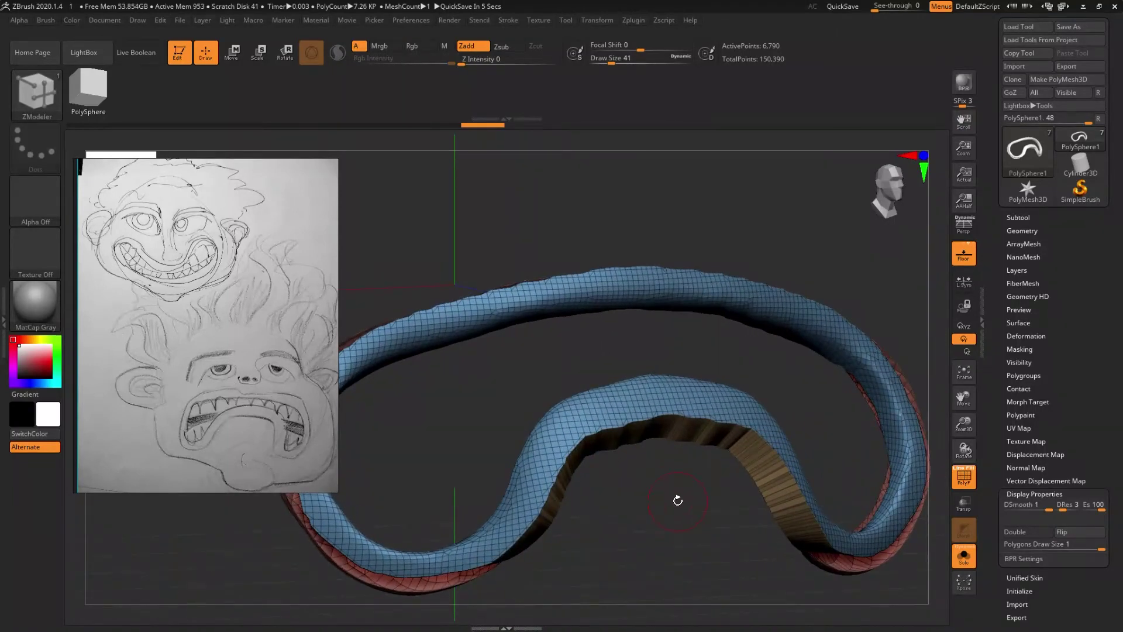
drag(671, 503, 674, 517)
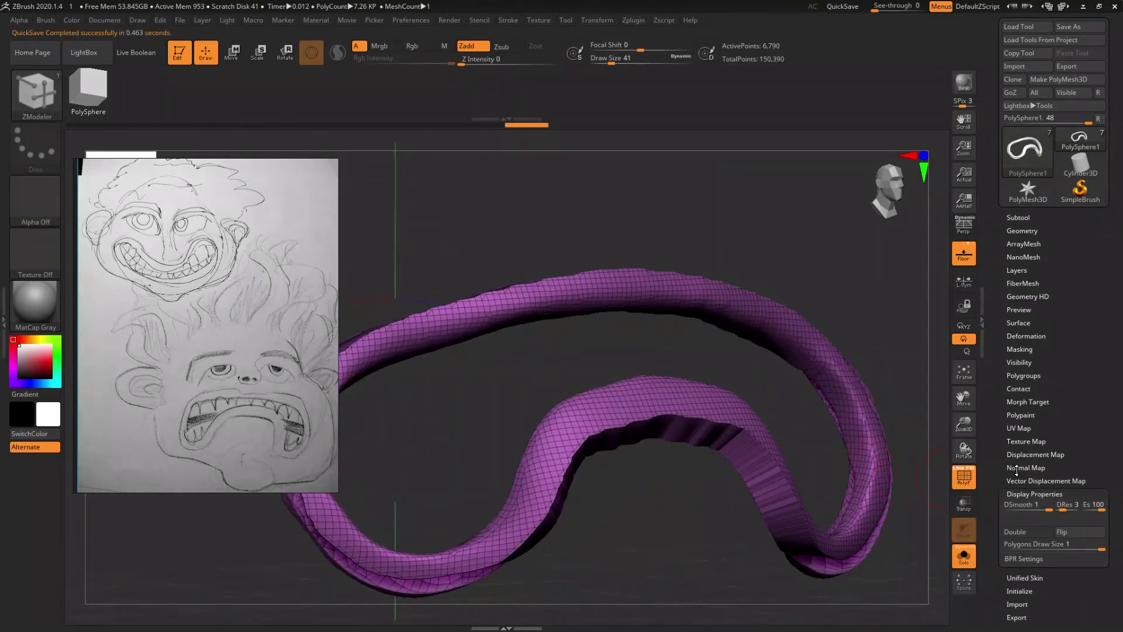
click(1017, 230)
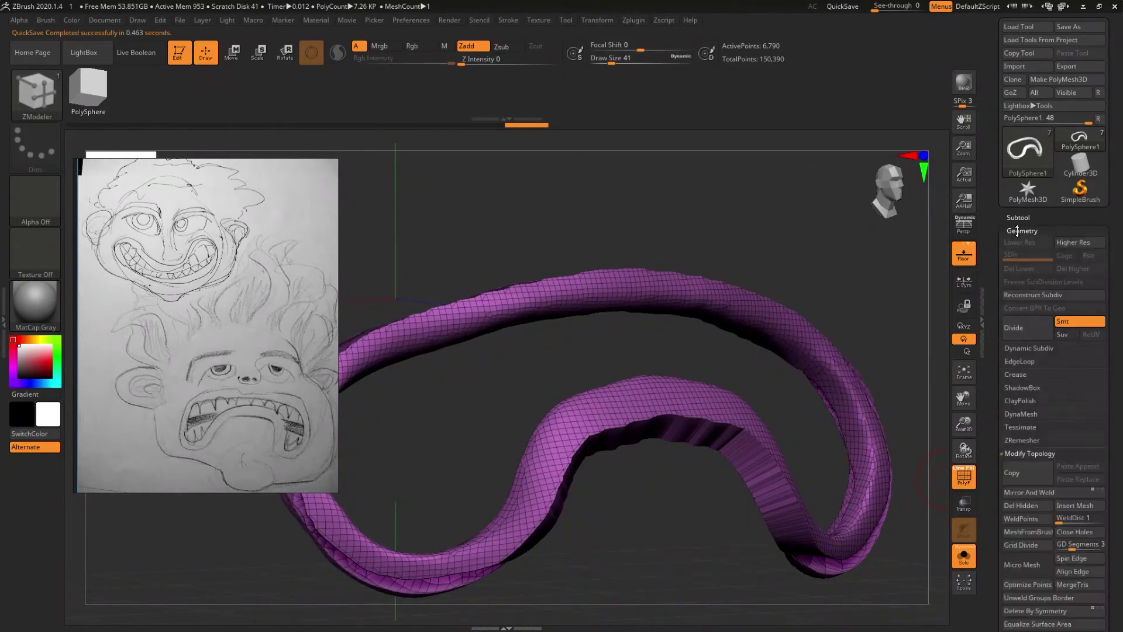
- DynaMesh the tube band at resolution 256 for dense, even topology
click(1020, 412)
click(1020, 433)
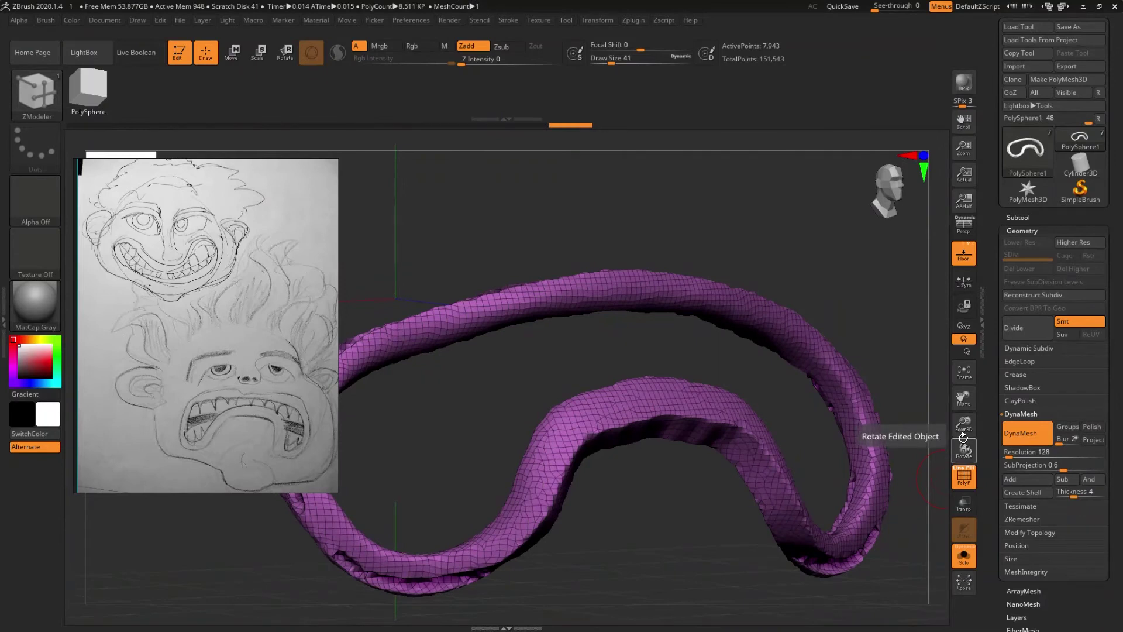
key(ctrl+z)
click(1010, 452)
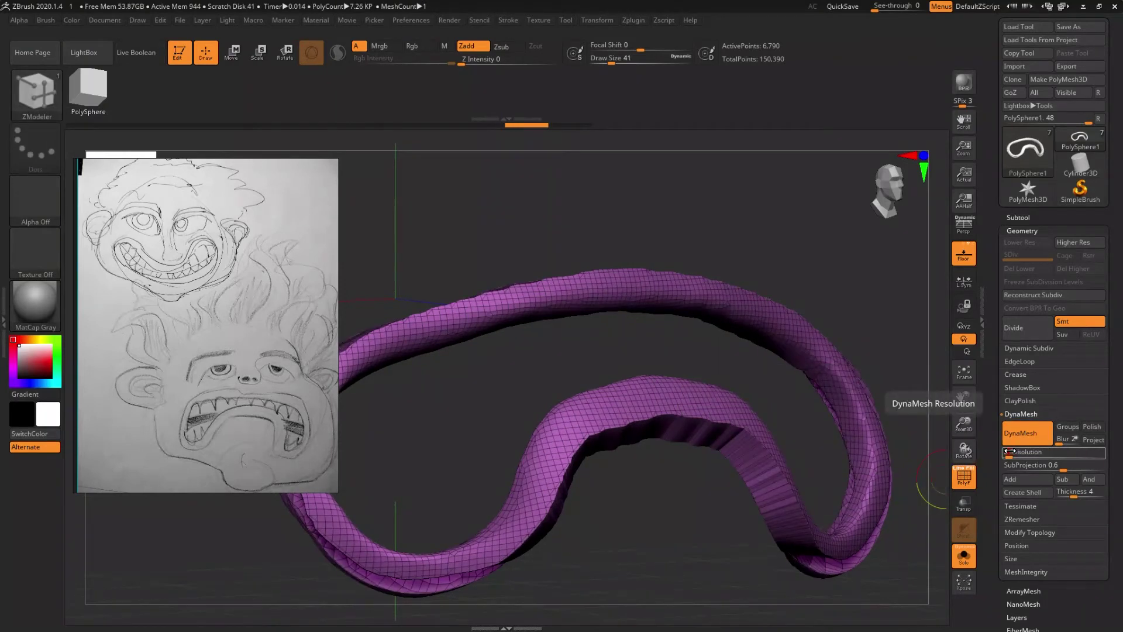
text(256)
key(Return)
mouse_move(828, 288)
ctrl+mouse_down()
mouse_move(863, 316)
mouse_move(743, 446)
ctrl+mouse_up()
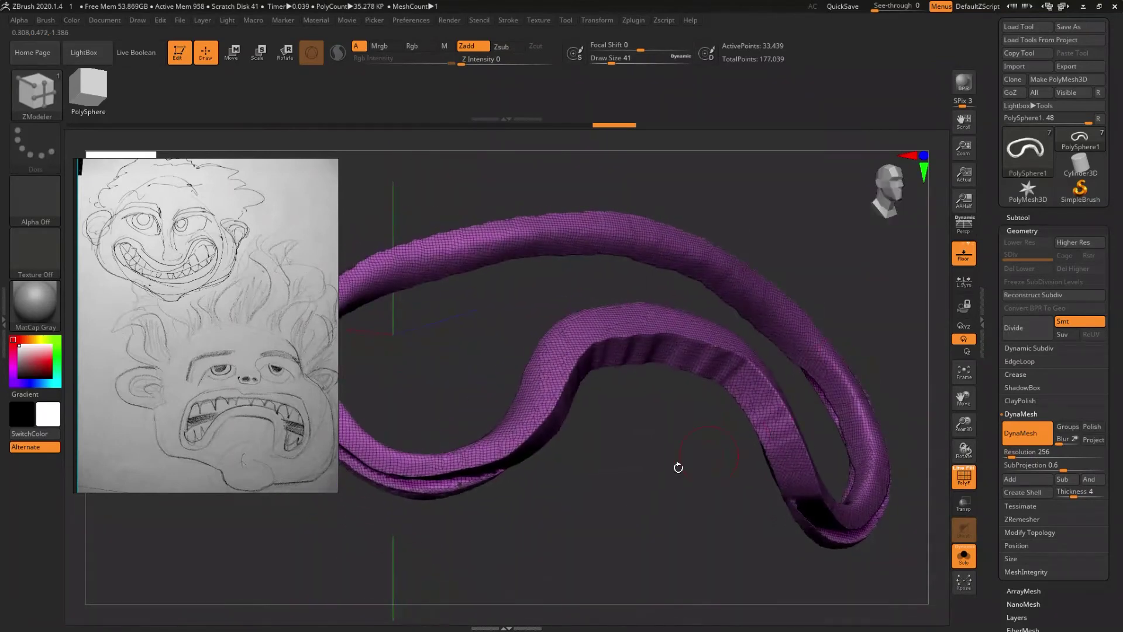
- Enlarge the brush to size 74 and Shift-smooth the tube's lower edge
drag(743, 446, 498, 319)
key(shift)
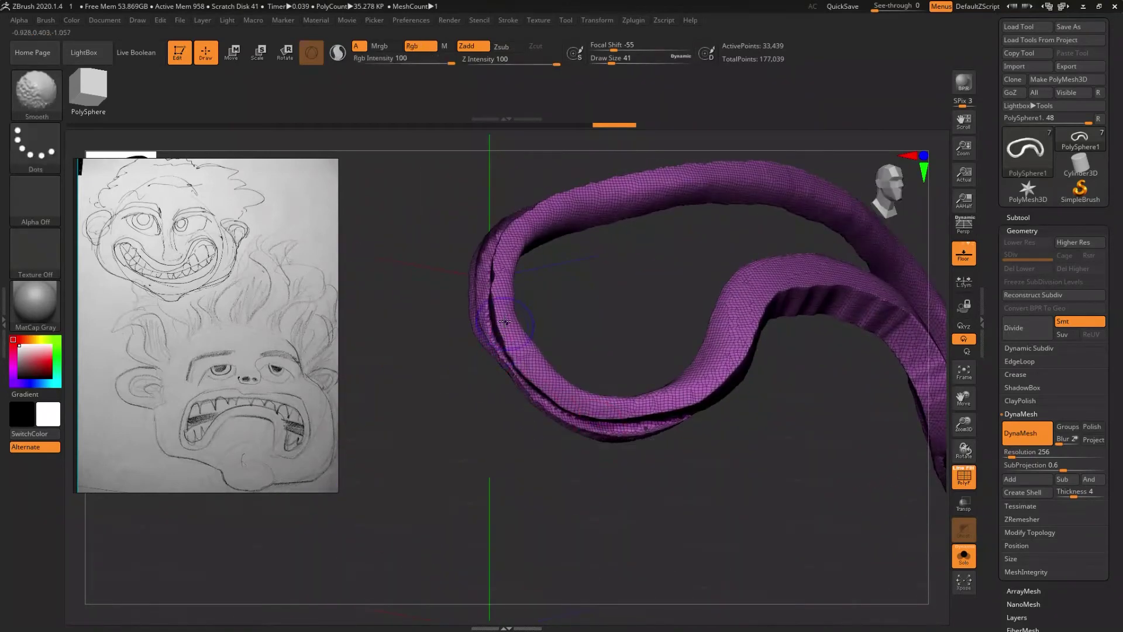
key(s)
mouse_move(498, 319)
mouse_down()
mouse_move(590, 433)
mouse_move(703, 409)
mouse_up()
drag(725, 451, 591, 425)
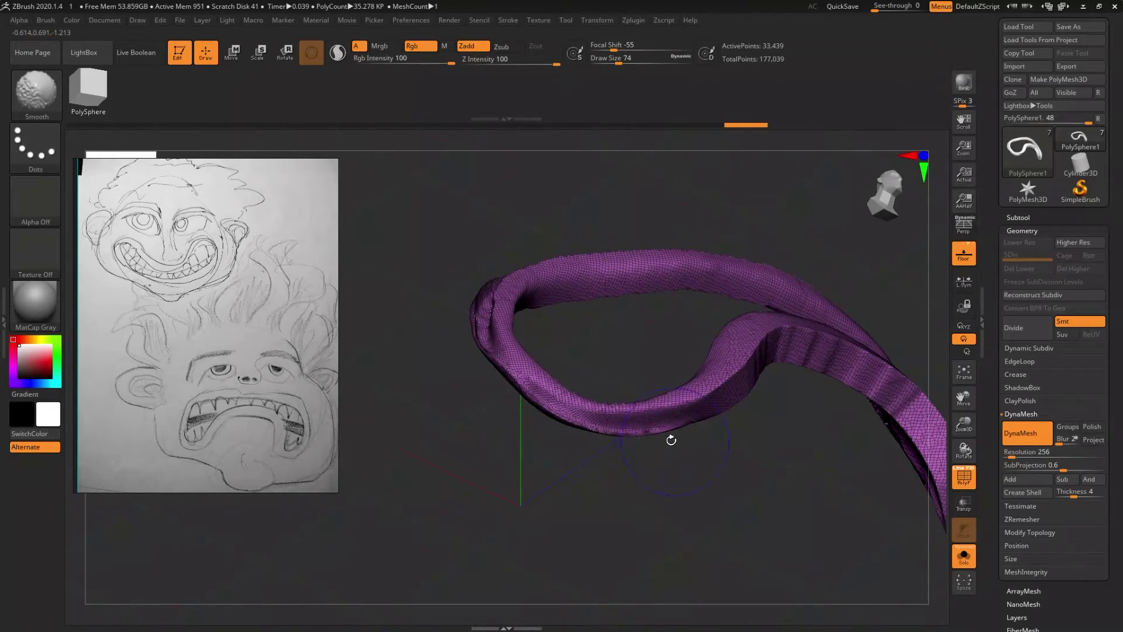
drag(675, 440, 476, 249)
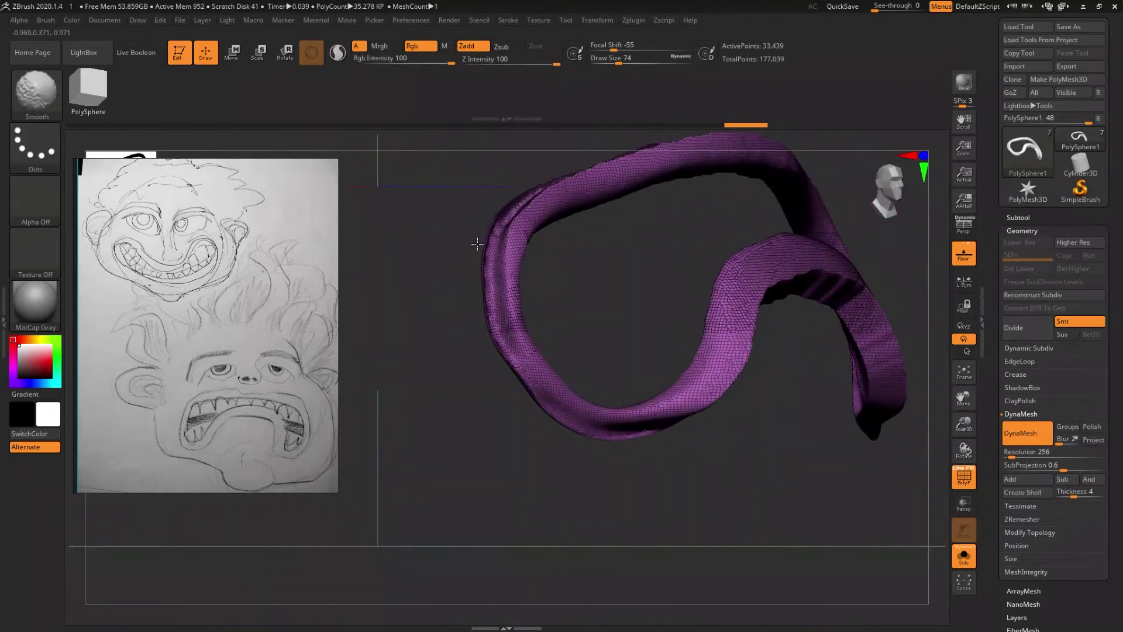
key(b)
key(z)
key(m)
mouse_move(496, 332)
mouse_down()
mouse_move(497, 289)
mouse_move(617, 472)
mouse_move(580, 453)
mouse_up()
- Shift-smooth the tube surface near the bend and along its top edge while orbiting
key(shift)
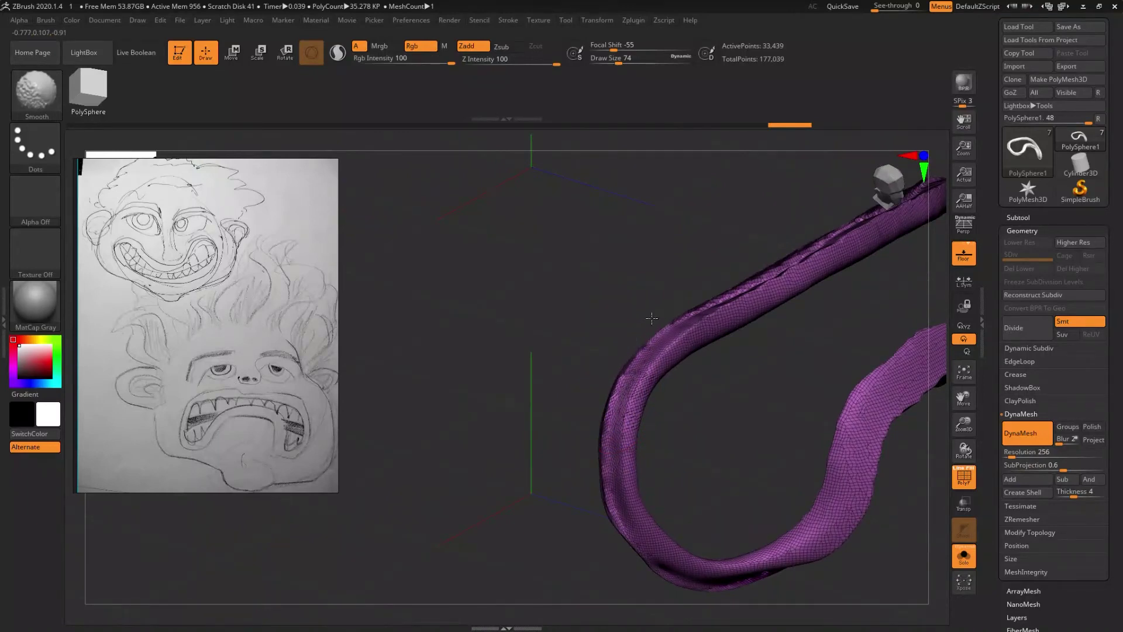
mouse_move(707, 296)
mouse_down()
mouse_move(710, 345)
mouse_move(544, 456)
mouse_up()
mouse_move(572, 406)
mouse_down()
mouse_move(582, 393)
mouse_move(570, 358)
mouse_move(639, 338)
mouse_move(657, 359)
mouse_move(657, 346)
mouse_move(458, 424)
mouse_move(608, 521)
mouse_move(444, 462)
mouse_move(514, 485)
mouse_move(550, 408)
mouse_move(570, 514)
mouse_up()
key(shift)
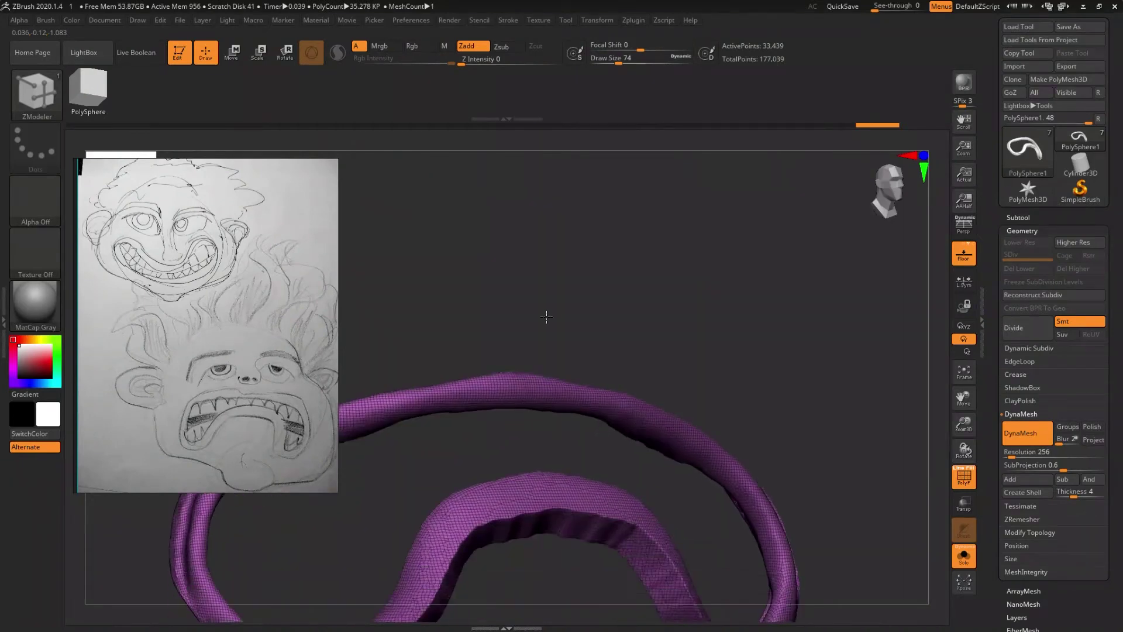
key(shift)
mouse_move(522, 468)
shift+mouse_down()
mouse_move(476, 519)
mouse_move(632, 345)
mouse_move(526, 427)
shift+mouse_up()
key(shift)
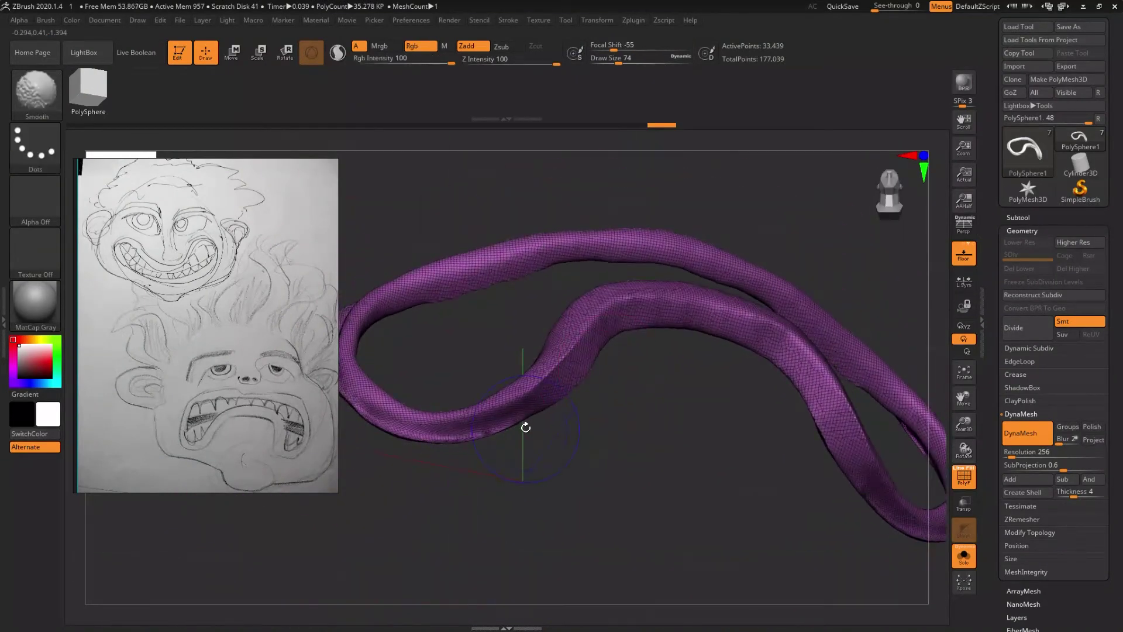
mouse_move(439, 450)
mouse_down()
mouse_move(554, 444)
mouse_move(530, 447)
mouse_move(561, 546)
mouse_move(595, 489)
mouse_move(560, 426)
mouse_move(564, 467)
mouse_move(605, 455)
mouse_up()
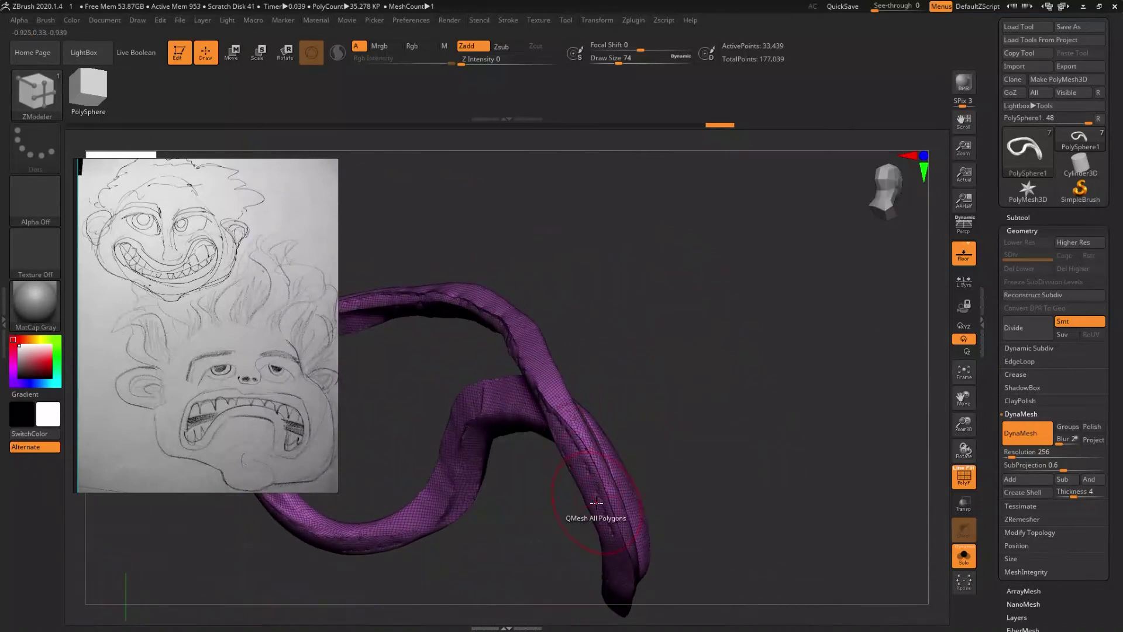
key(shift)
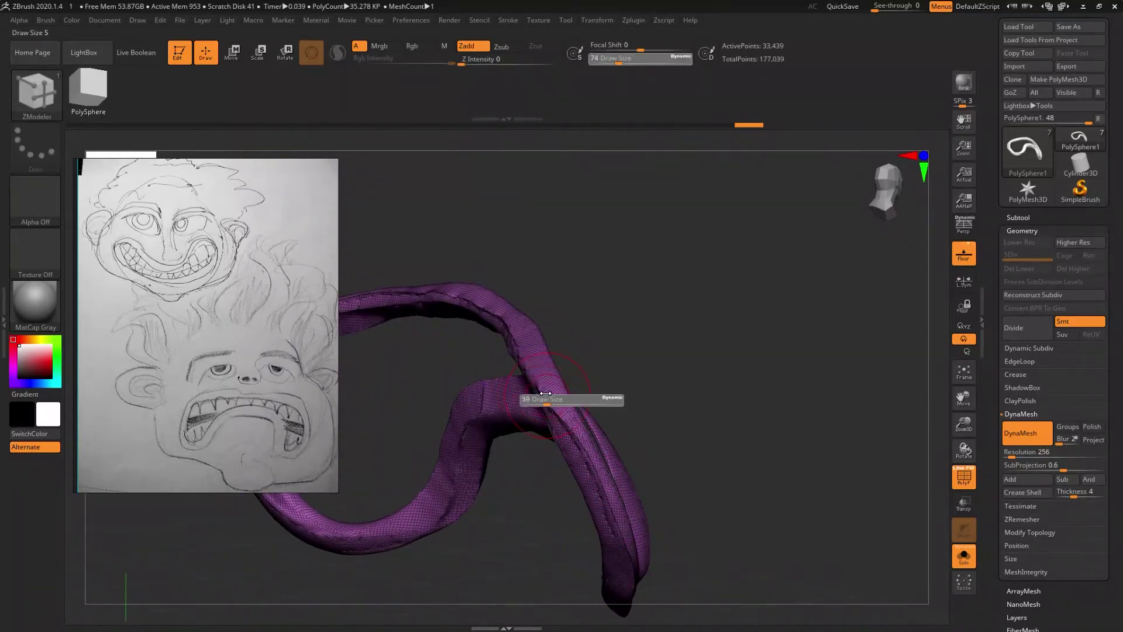
key(shift)
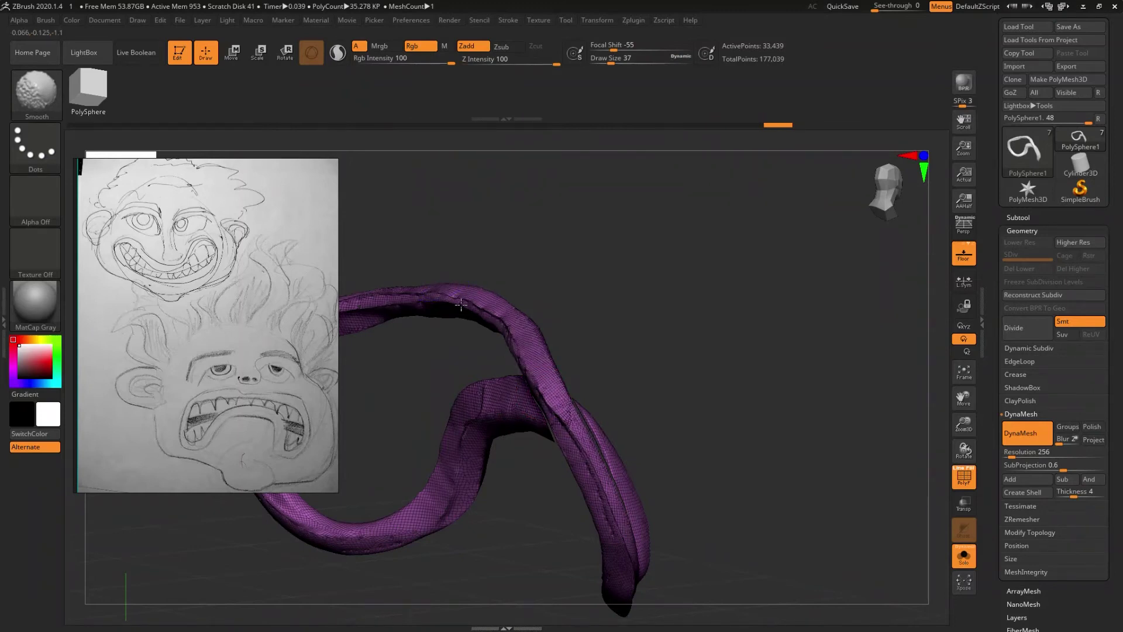
mouse_move(517, 339)
mouse_down()
mouse_move(464, 427)
mouse_move(474, 394)
mouse_move(510, 401)
mouse_move(517, 447)
mouse_move(530, 433)
mouse_move(951, 498)
mouse_up()
scroll(1116, 471, down, 3)
scroll(1067, 428, down, 2)
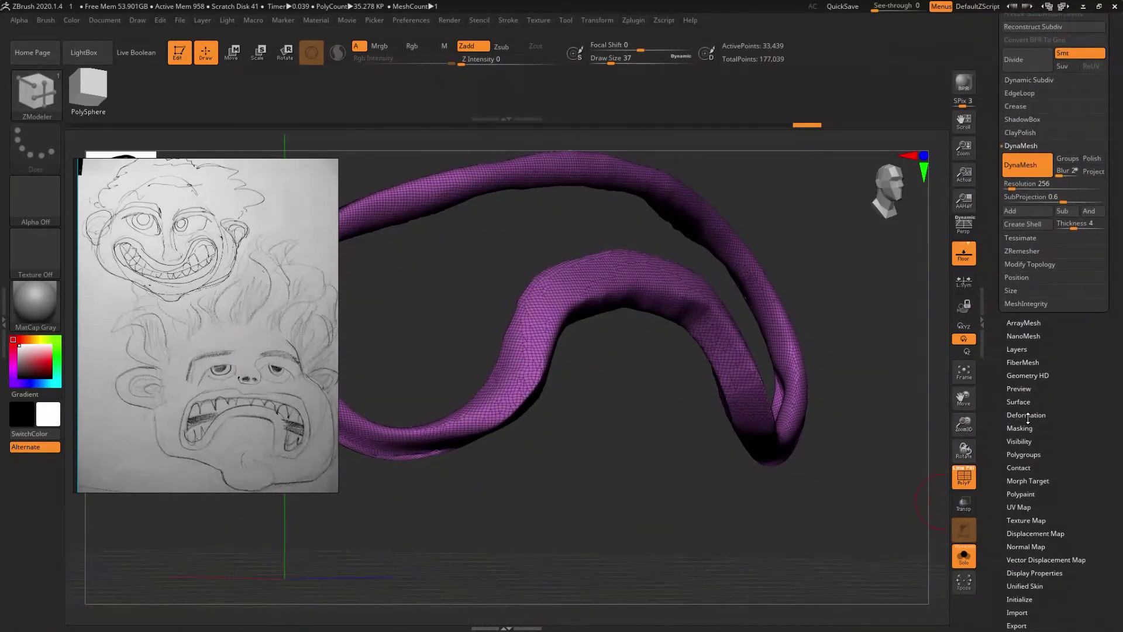
- Polish the tube surface with the Deformation Polish slider
click(1029, 415)
scroll(1112, 225, down, 5)
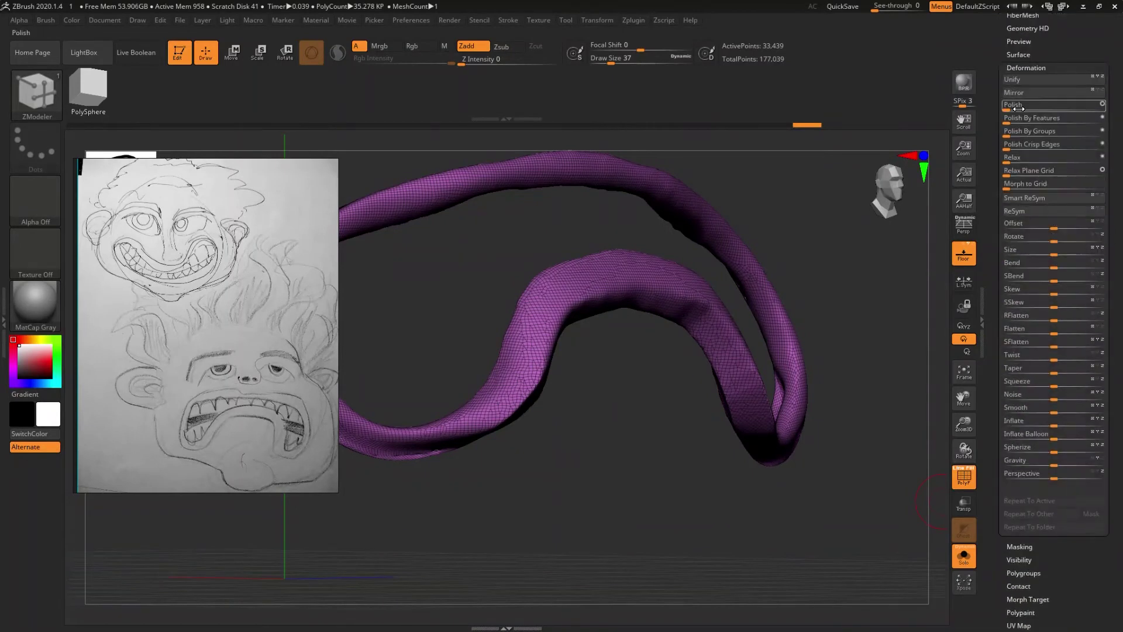
drag(1005, 107, 1055, 109)
mouse_move(839, 251)
mouse_down()
mouse_move(667, 487)
mouse_move(706, 495)
mouse_up()
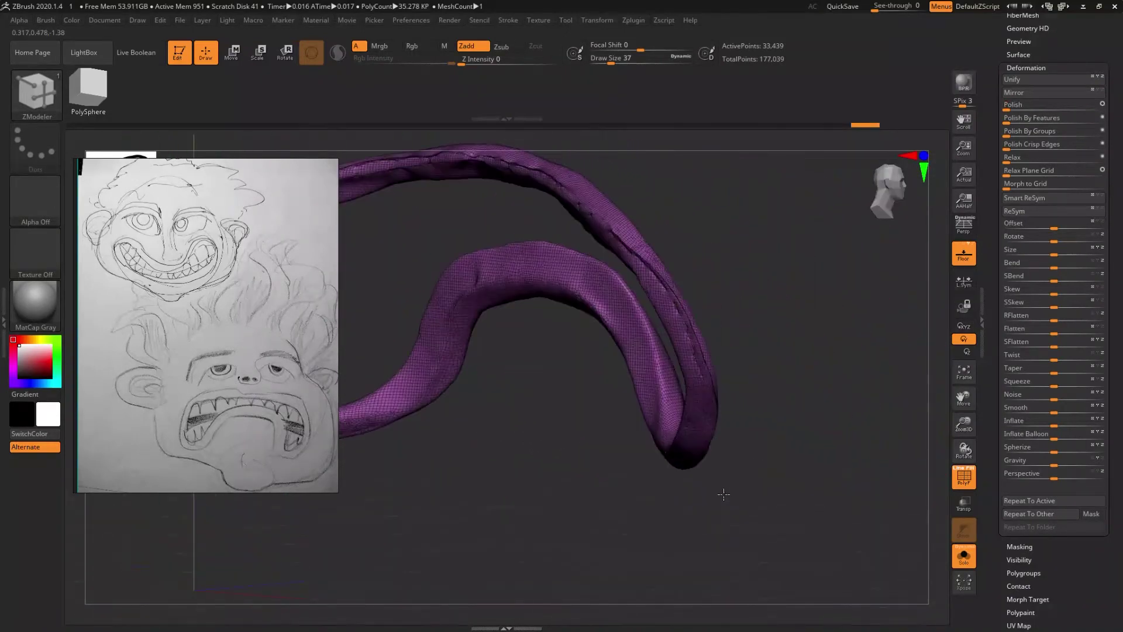
drag(707, 494, 657, 436)
key(shift)
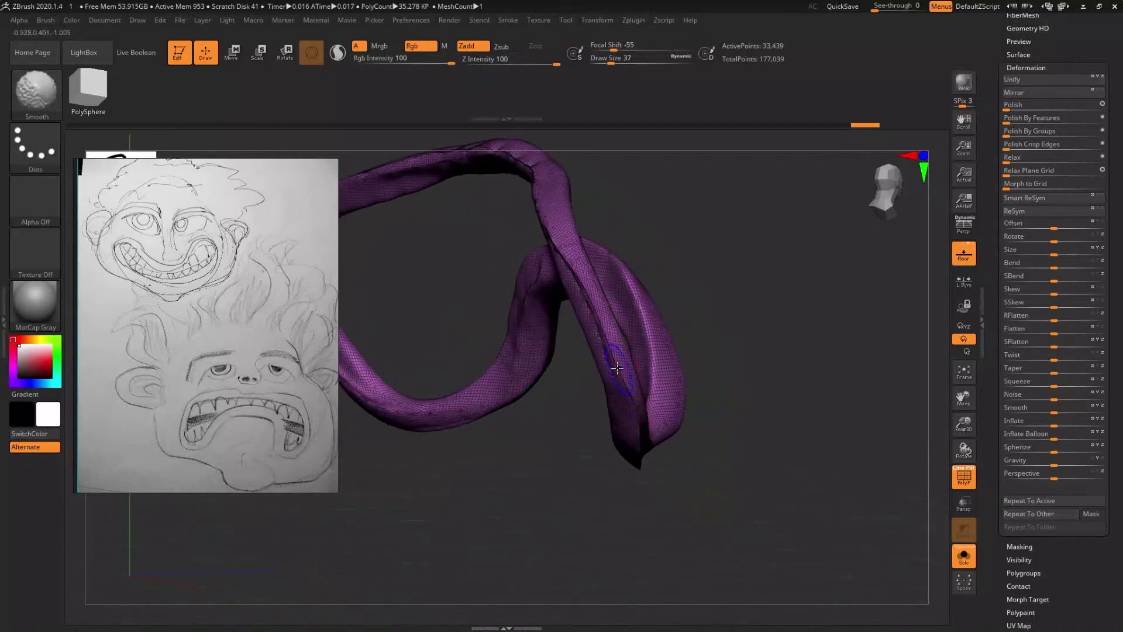
mouse_move(567, 255)
mouse_down()
mouse_move(619, 422)
mouse_move(698, 468)
mouse_up()
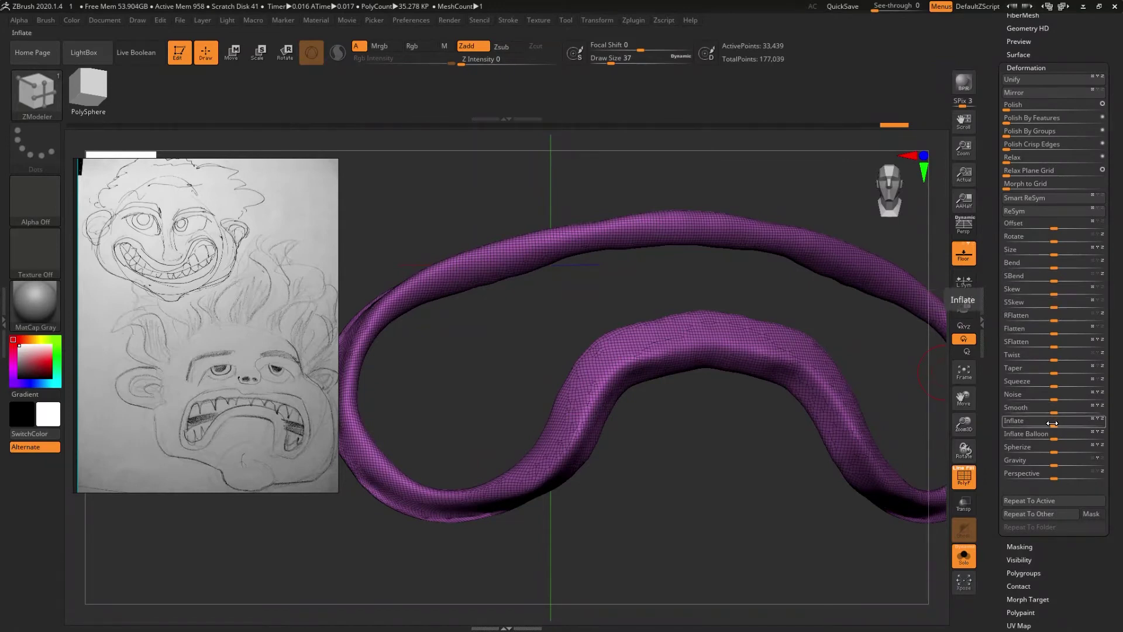
- Inflate and balloon-inflate the tube thicker and rounder, then turn off Polyframe
drag(1053, 423, 1065, 425)
mouse_move(785, 433)
mouse_down()
mouse_move(712, 443)
mouse_move(714, 459)
mouse_up()
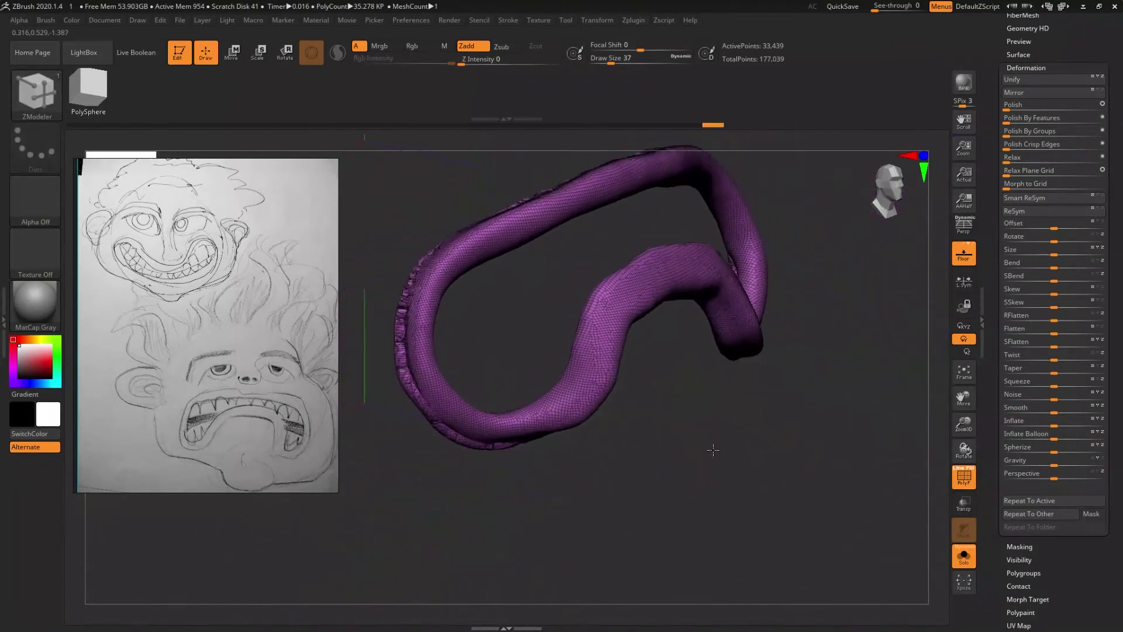
drag(1053, 438, 1057, 438)
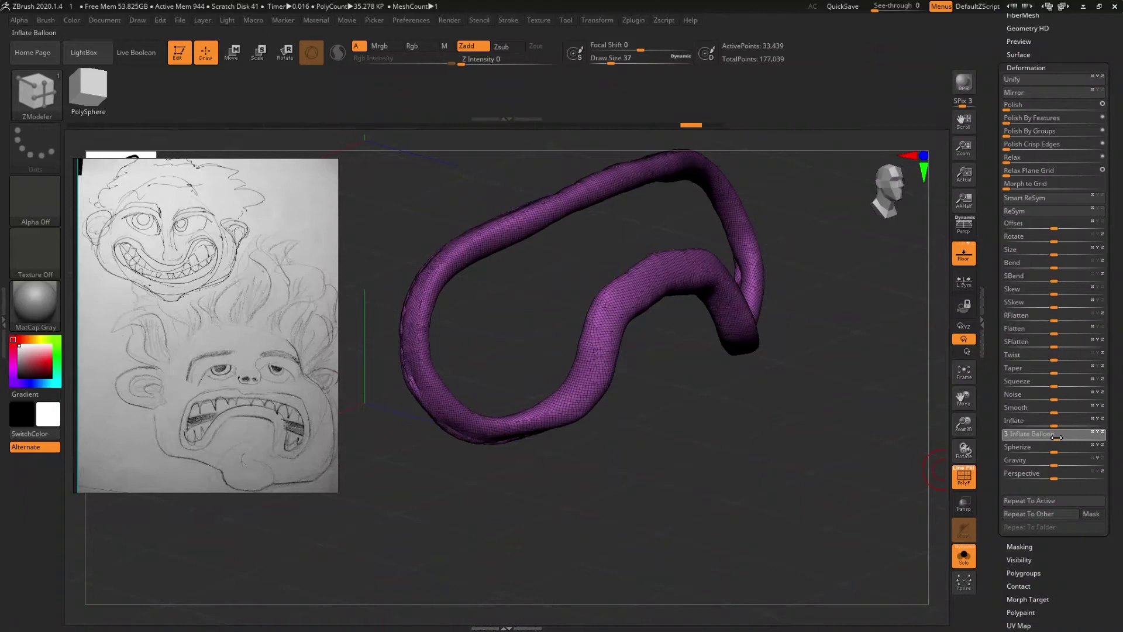
drag(1057, 437, 990, 442)
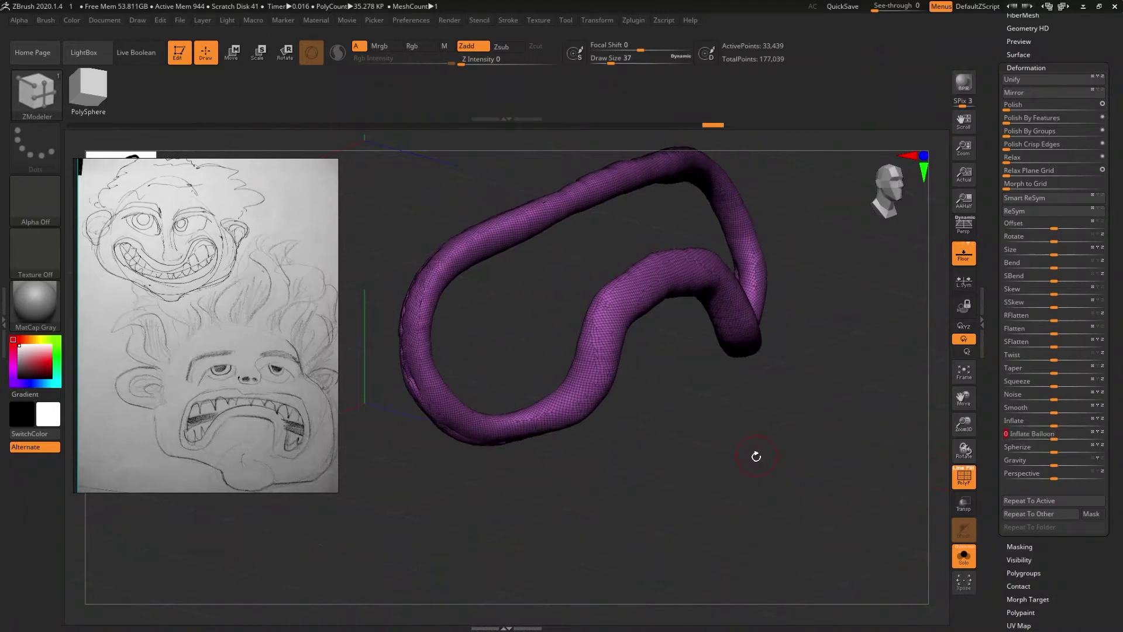
drag(756, 455, 765, 518)
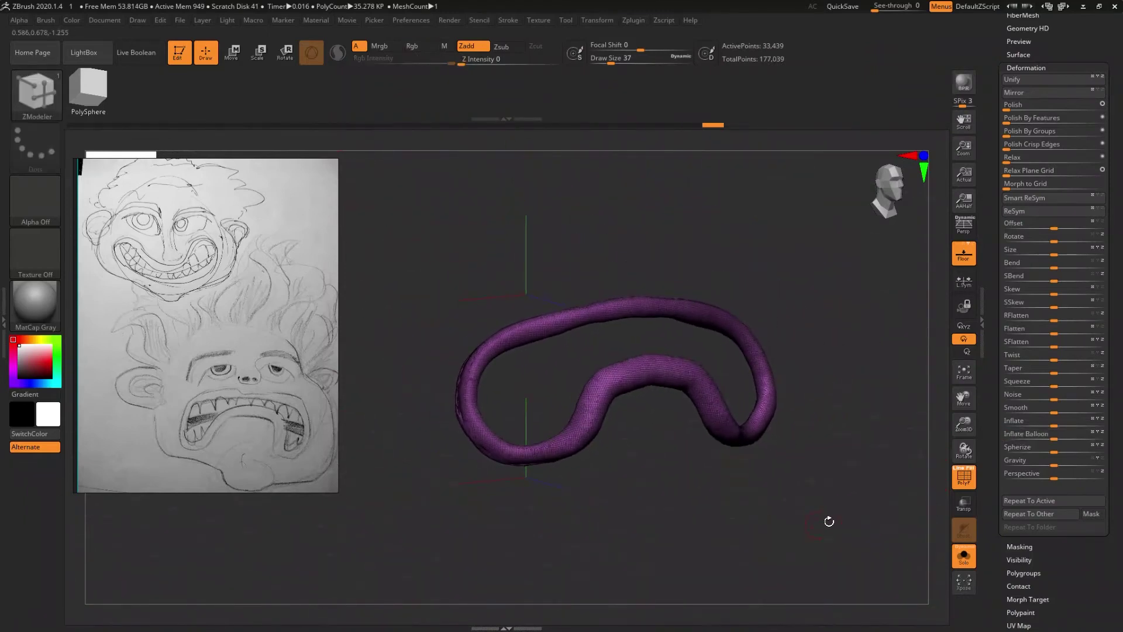
key(shift+f)
mouse_move(810, 494)
mouse_down()
mouse_move(720, 512)
mouse_move(718, 499)
mouse_up()
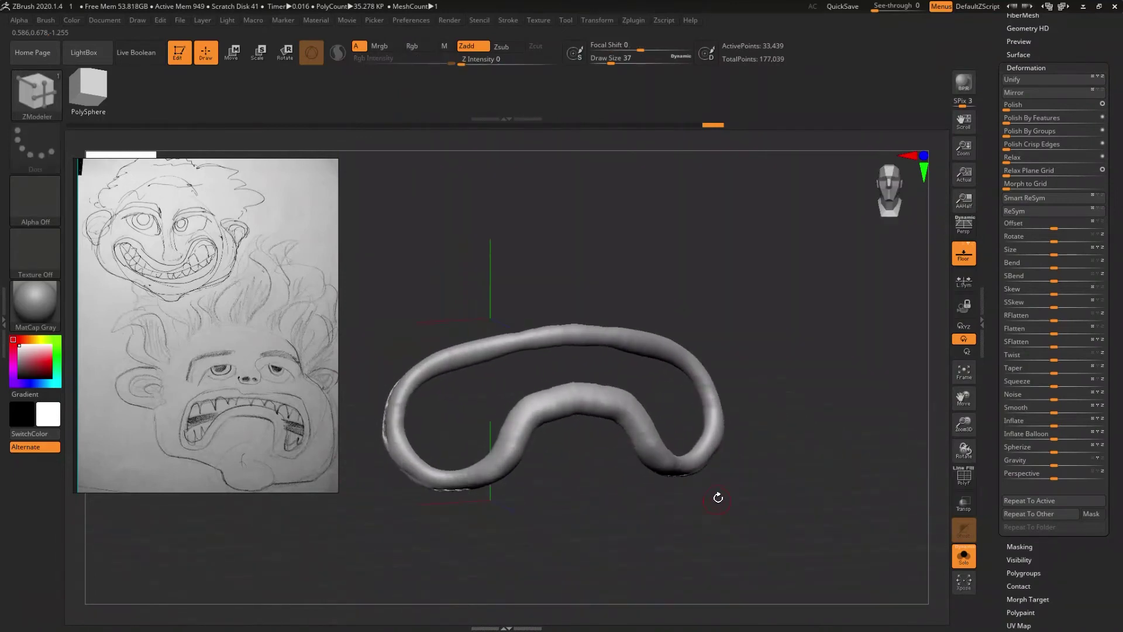
- Select the Standard brush and turn off Solo to show the full head again
key(b)
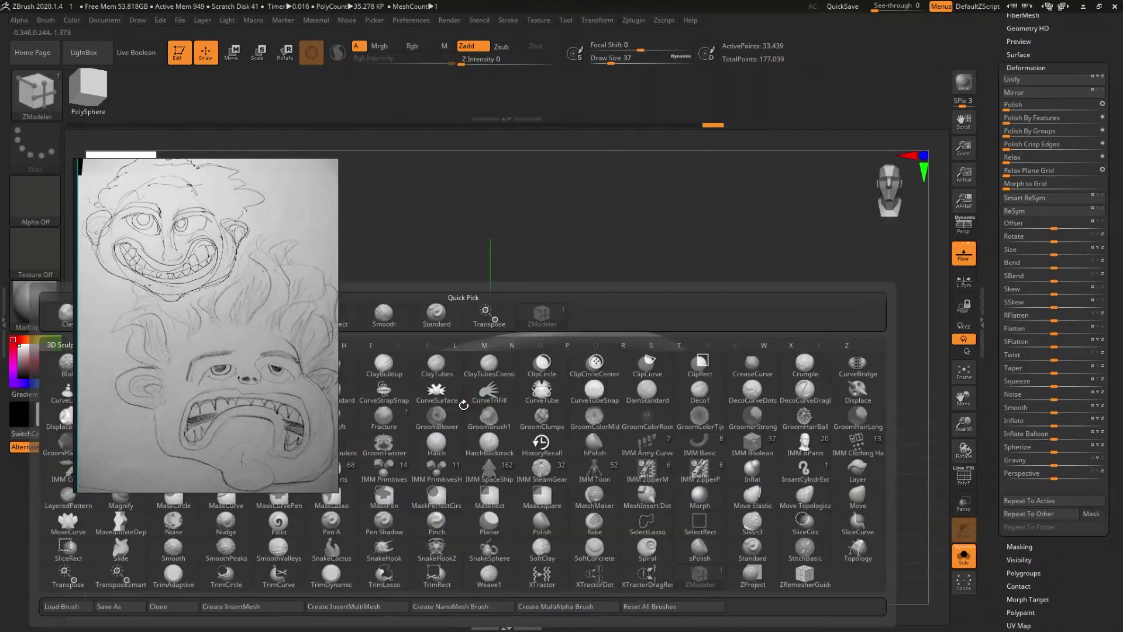
key(s)
key(t)
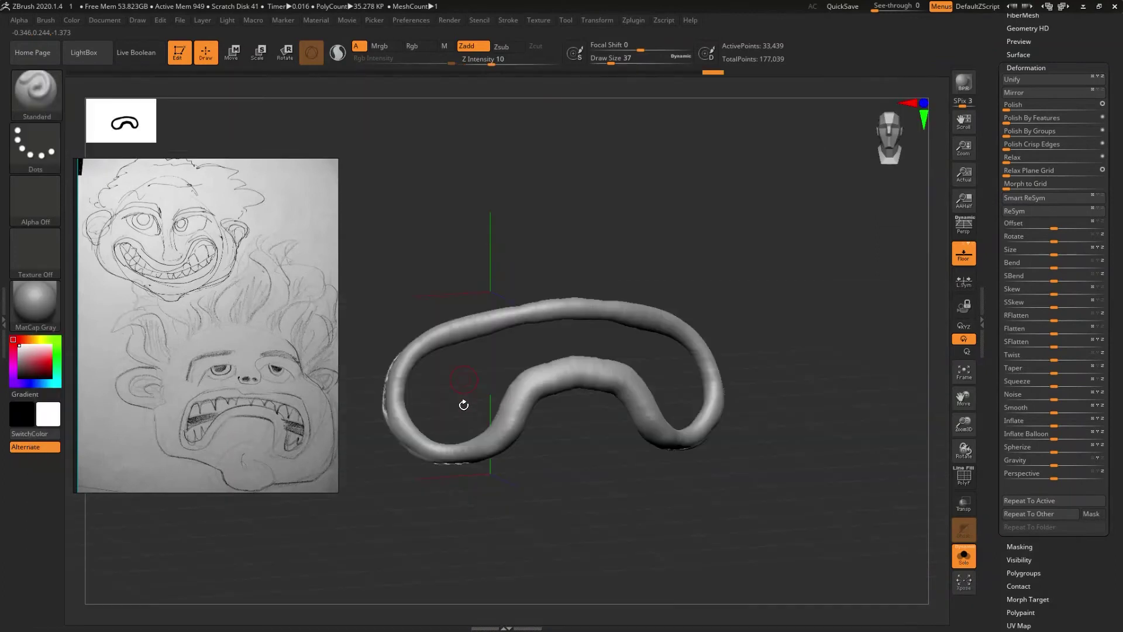
drag(463, 405, 447, 219)
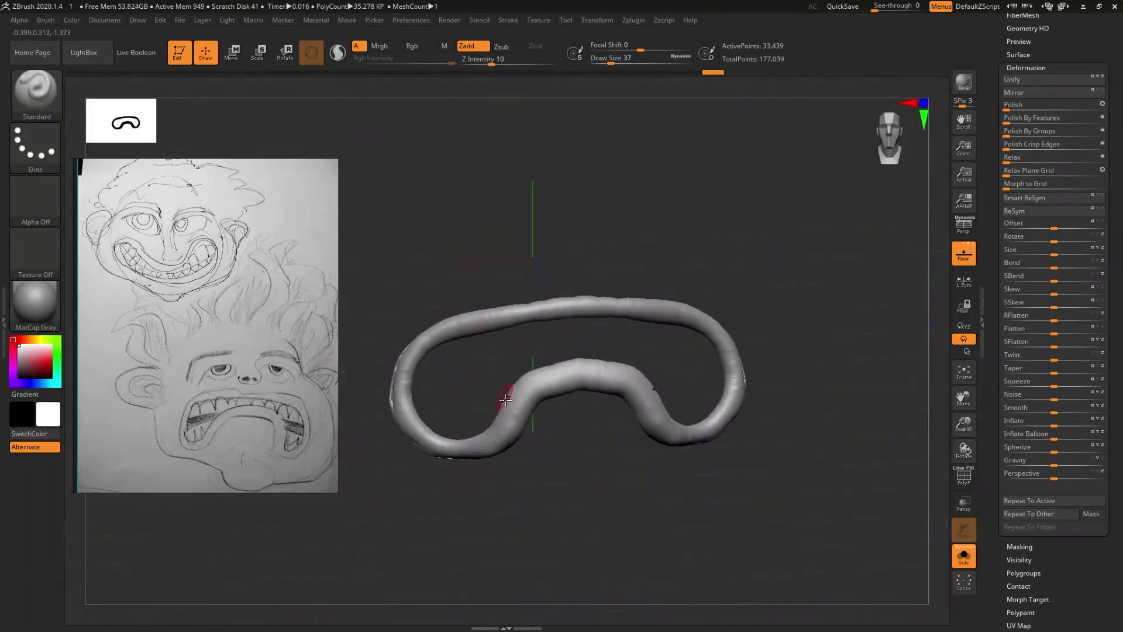
alt+right_drag(505, 399, 598, 388)
click(971, 556)
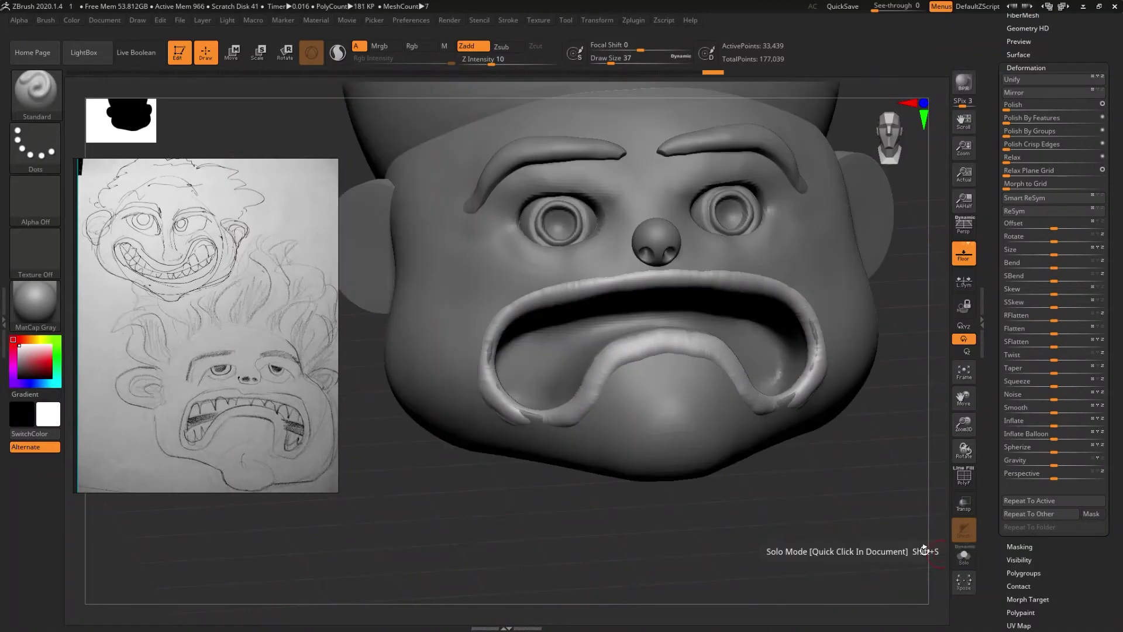
- Inflate the lip band rounder and polish its surface with the Deformation sliders
mouse_move(743, 481)
mouse_down()
mouse_move(755, 468)
mouse_move(764, 514)
mouse_up()
key(ctrl)
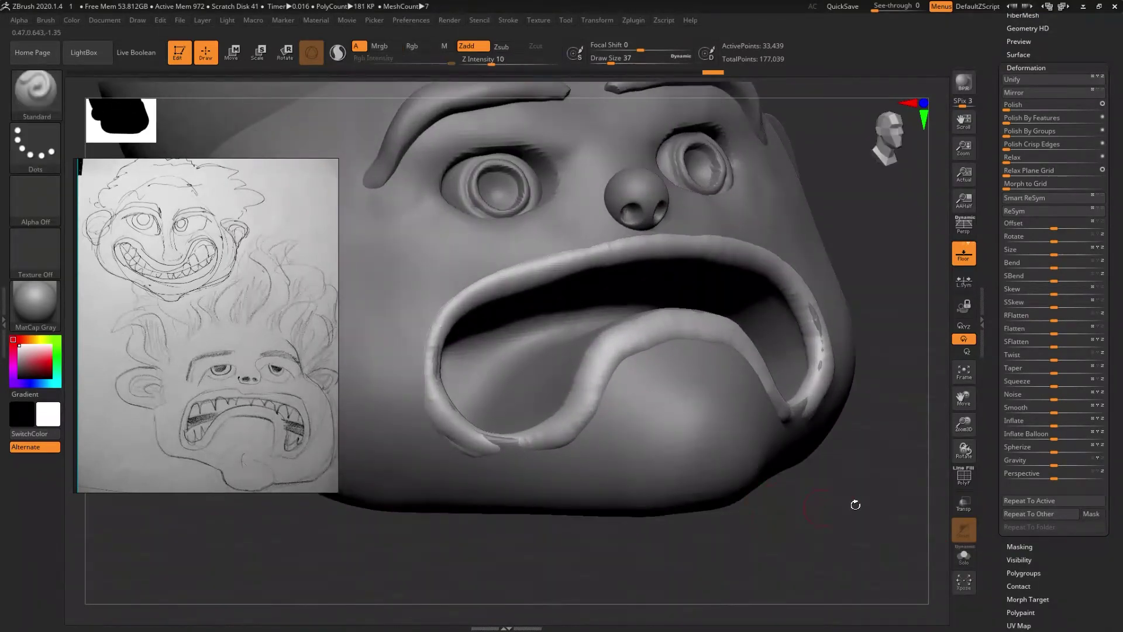
drag(1050, 438, 1057, 438)
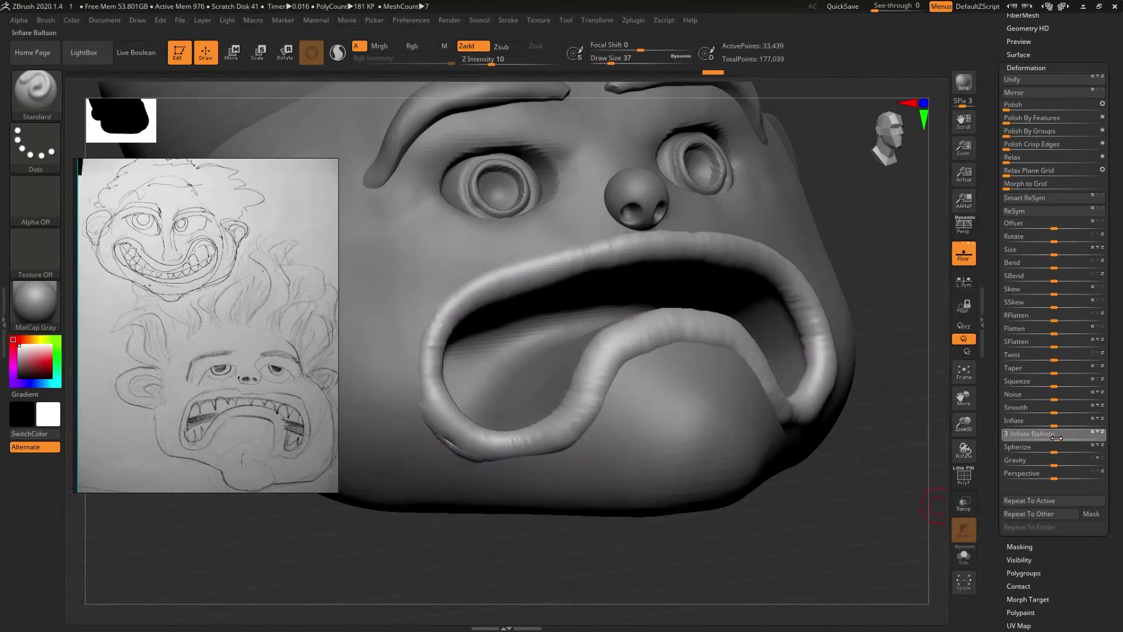
mouse_move(886, 465)
mouse_down()
mouse_move(743, 421)
mouse_move(643, 488)
mouse_move(621, 426)
mouse_move(572, 395)
mouse_up()
ctrl+right_drag(572, 395, 601, 482)
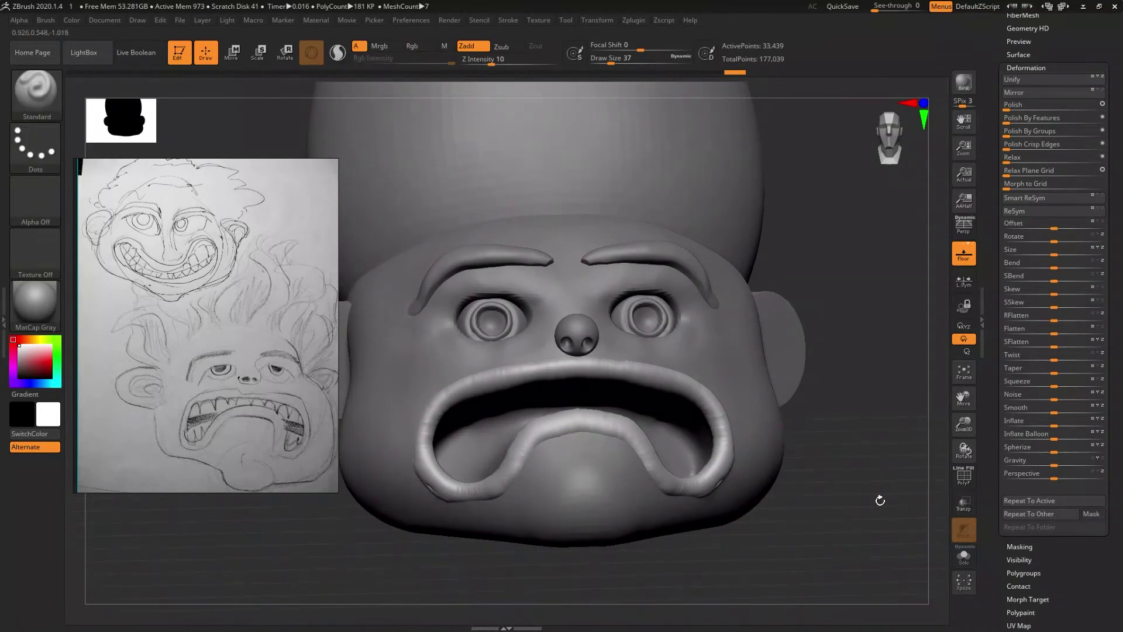
drag(1006, 107, 1054, 105)
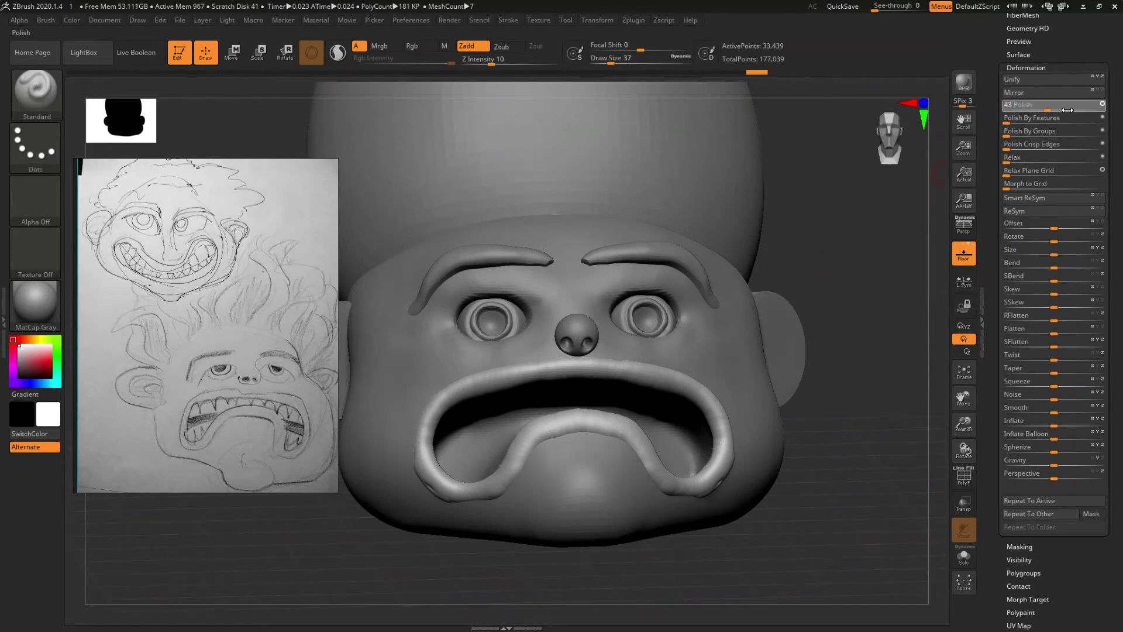
- Smooth the curled lower lip loop at draw size 136 and orbit to inspect it
key(s)
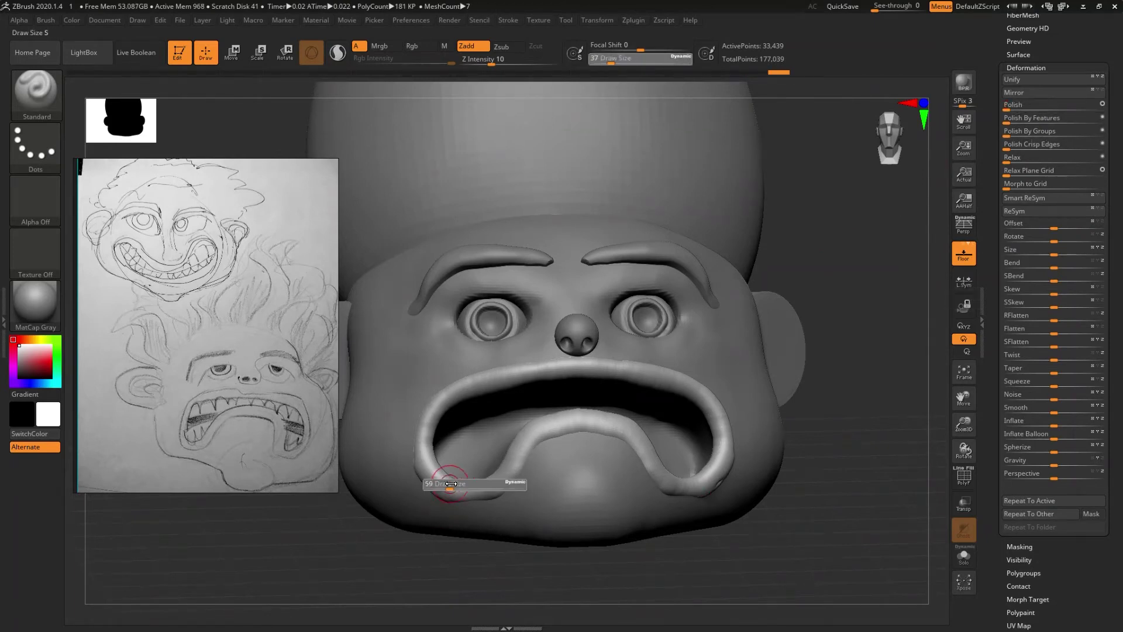
drag(458, 483, 462, 483)
key(shift)
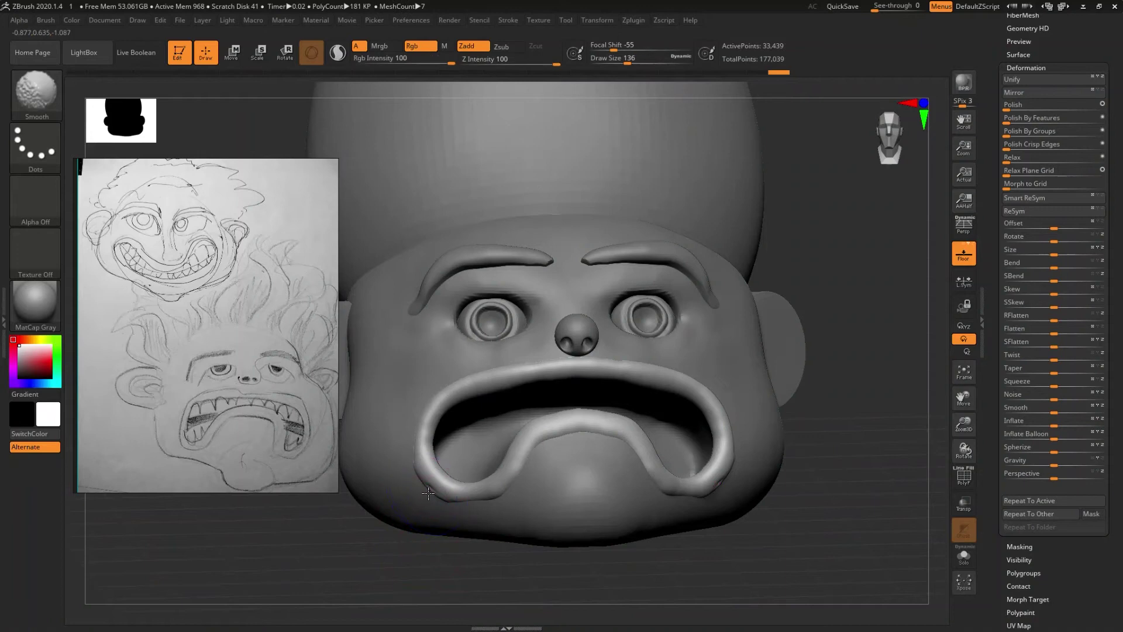
shift+drag(498, 493, 574, 490)
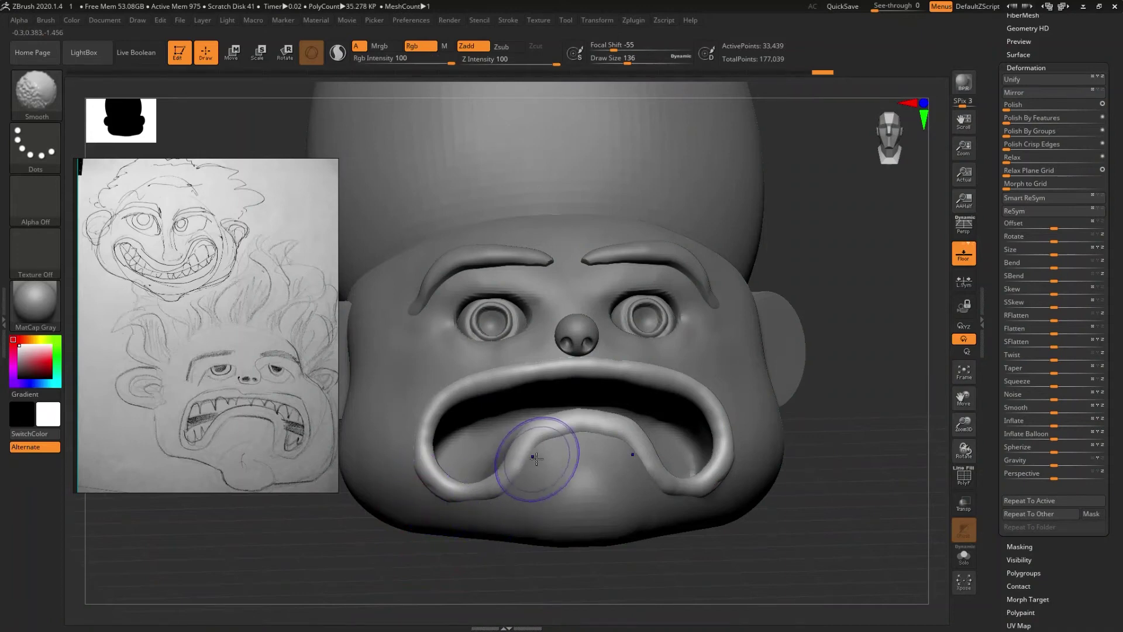
right_drag(574, 490, 580, 458)
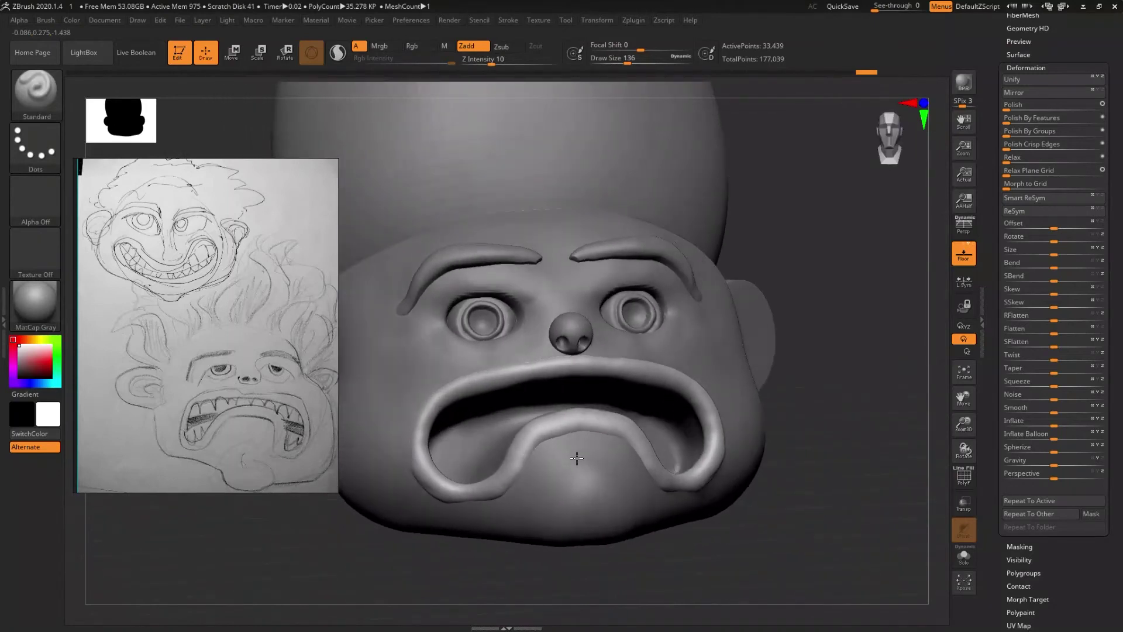
mouse_move(581, 457)
right_down()
mouse_move(571, 425)
mouse_move(549, 463)
mouse_move(542, 437)
mouse_move(544, 454)
mouse_move(585, 448)
mouse_move(549, 448)
mouse_move(509, 399)
right_up()
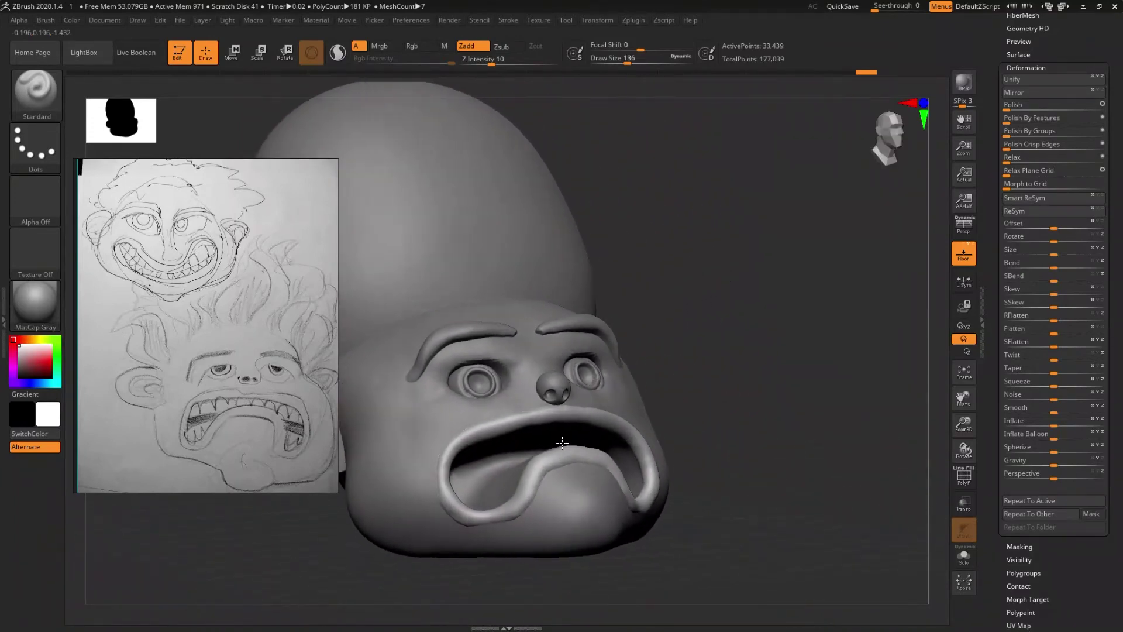
- Select the eye subtool and scale both eyeballs down with the Transpose gizmo
alt+click(480, 378)
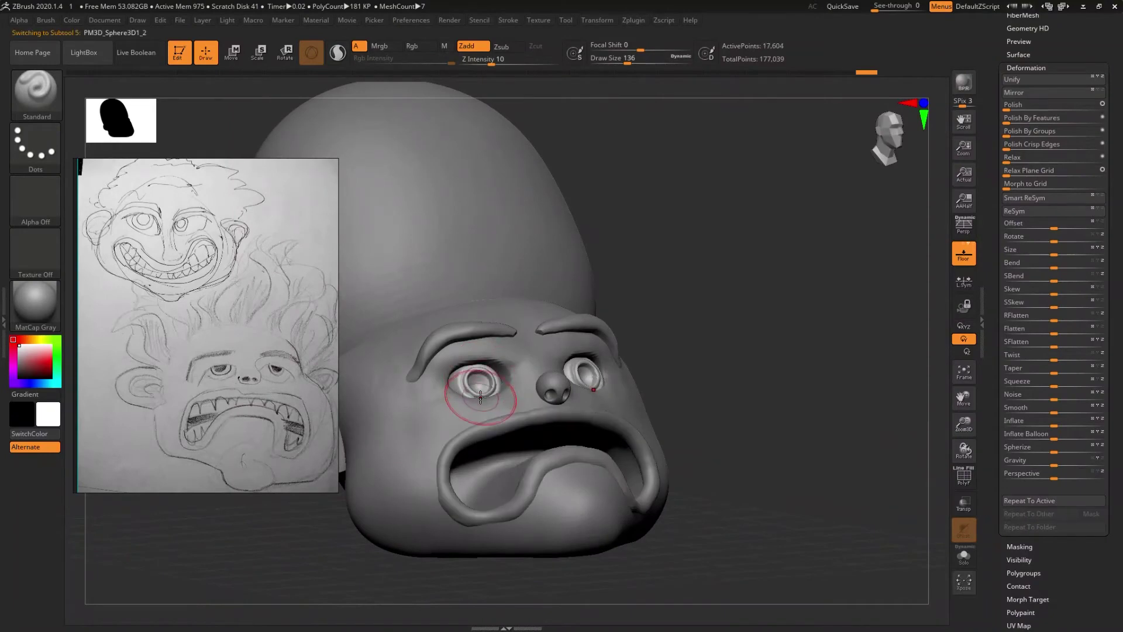
key(w)
right_drag(480, 396, 507, 447)
drag(467, 397, 467, 385)
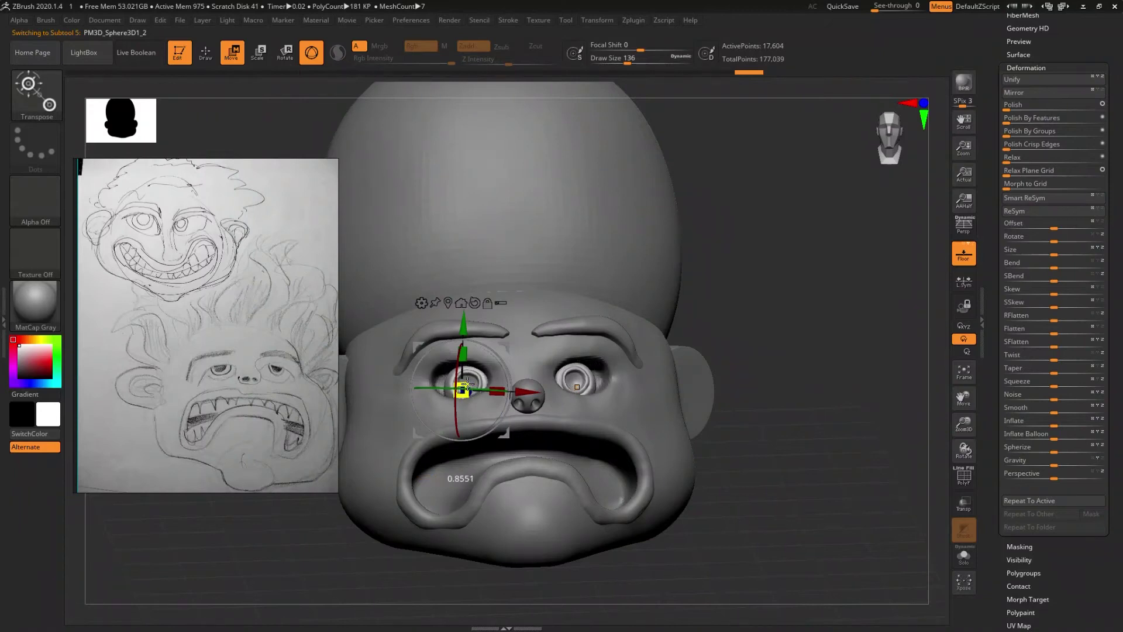
drag(504, 433, 503, 431)
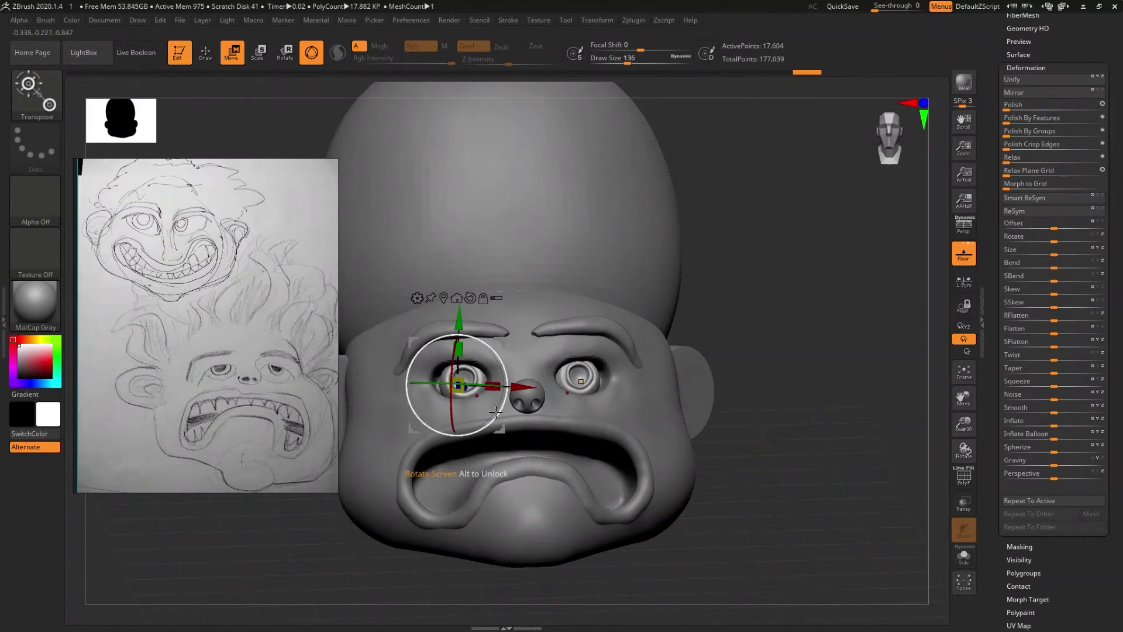
- Nudge the eyes sideways along X, then reselect the PolySphere subtool for sculpting
drag(527, 384, 525, 383)
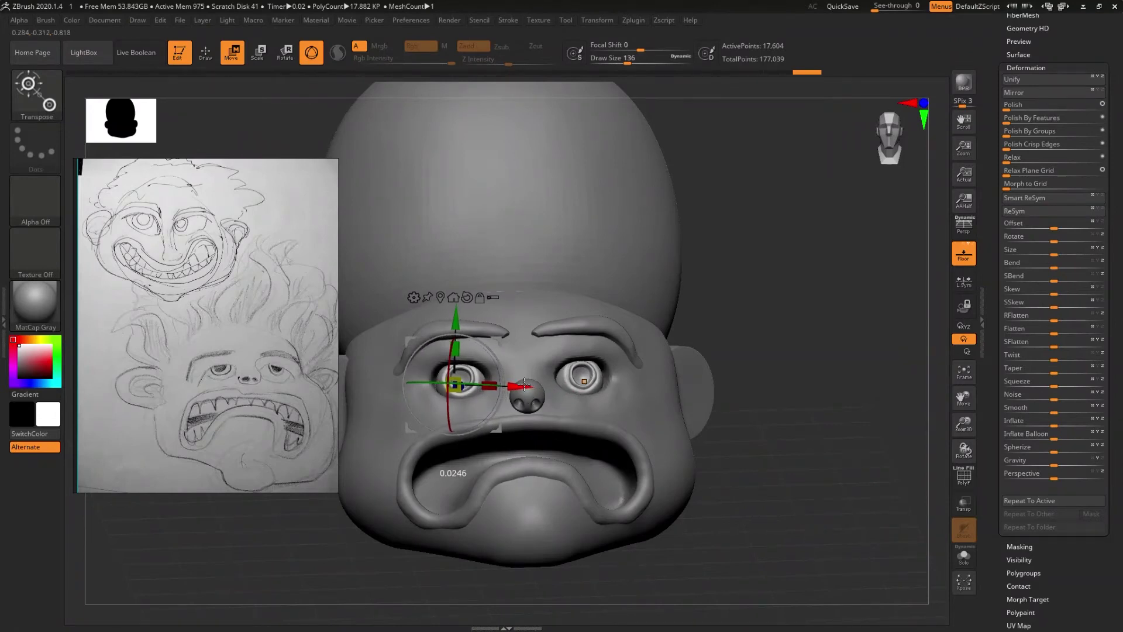
right_drag(615, 466, 597, 445)
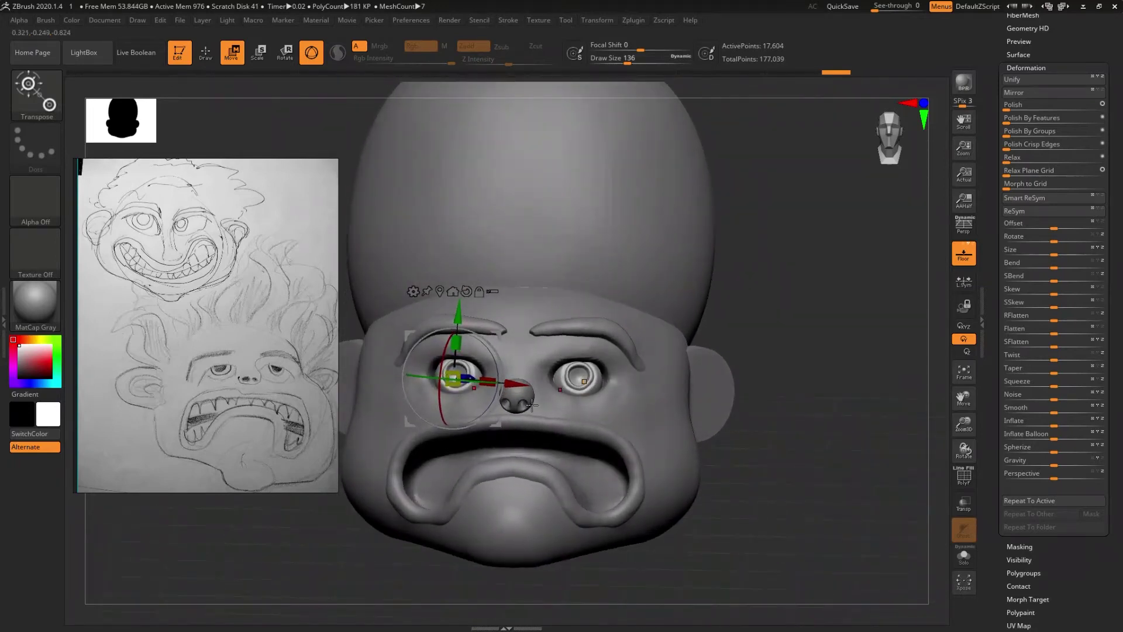
drag(519, 386, 527, 386)
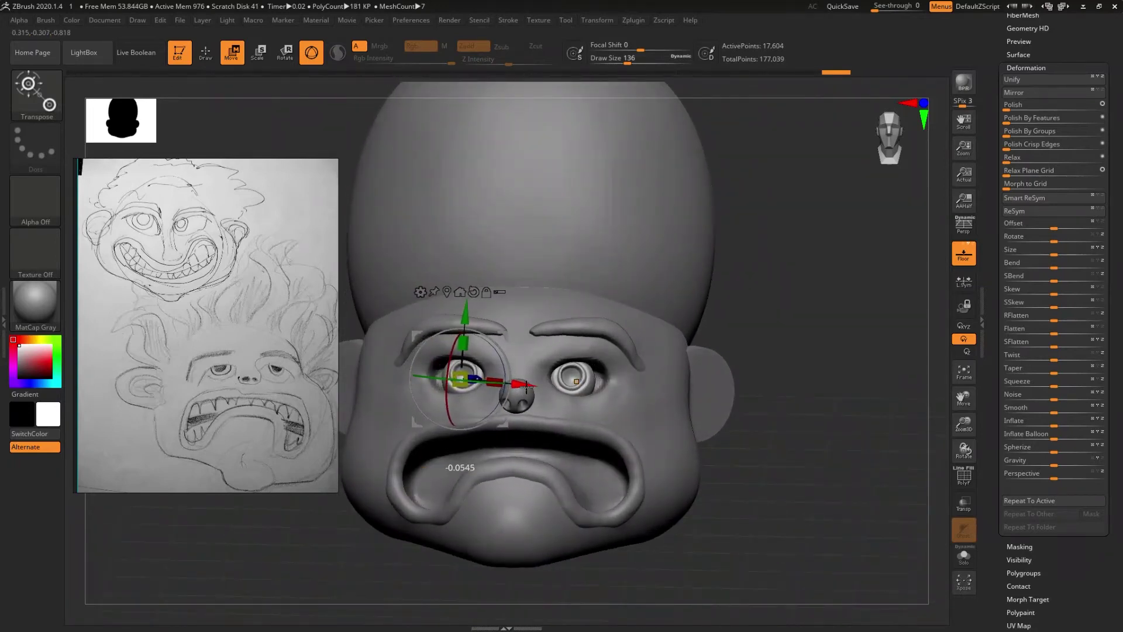
right_drag(527, 386, 609, 421)
alt+click(614, 425)
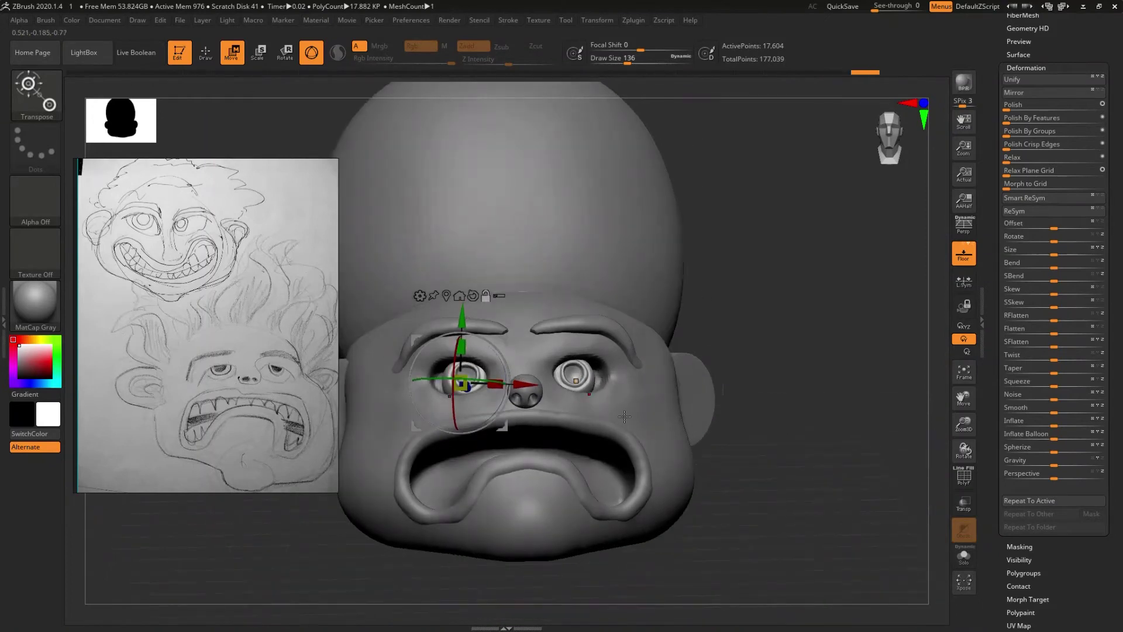
mouse_move(562, 450)
alt+right_down()
mouse_move(593, 450)
mouse_move(466, 429)
mouse_move(497, 404)
alt+right_up()
key(q)
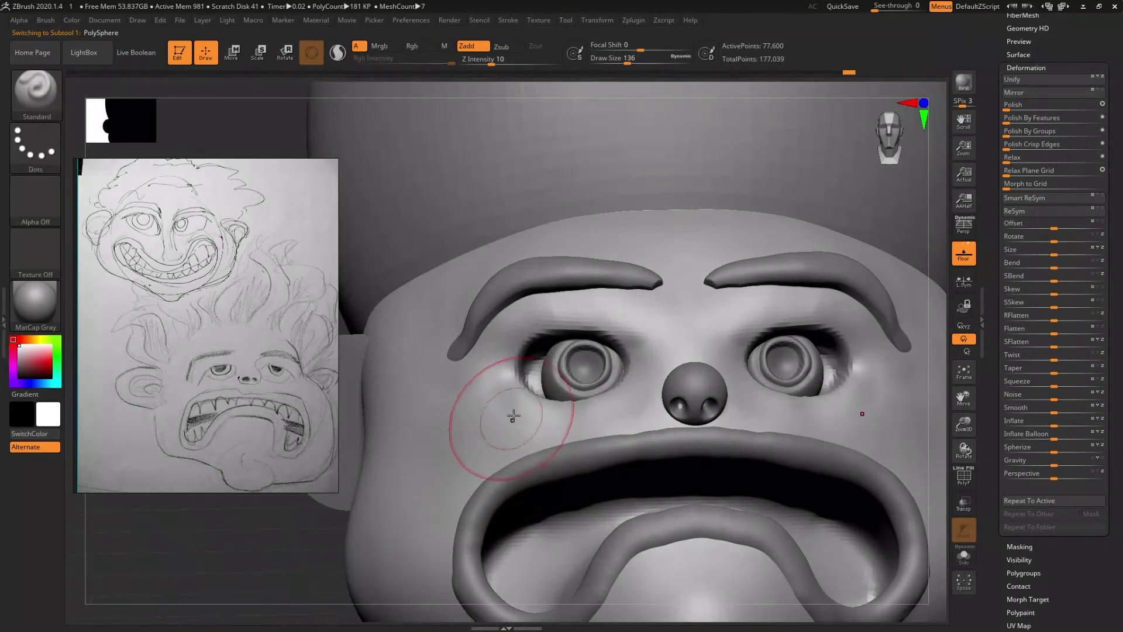
- Pick the Move brush and drag the outer eye corners and upper lids down
key(b)
key(m)
key(v)
mouse_move(510, 402)
mouse_down()
mouse_move(521, 385)
mouse_move(565, 386)
mouse_move(564, 403)
mouse_up()
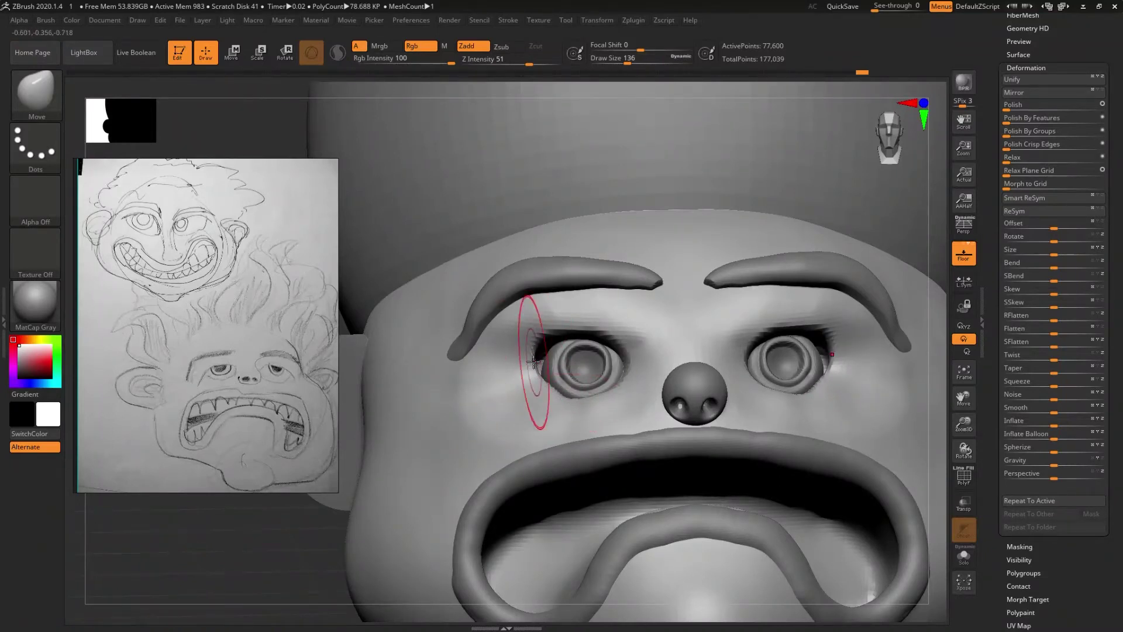
drag(553, 336, 546, 345)
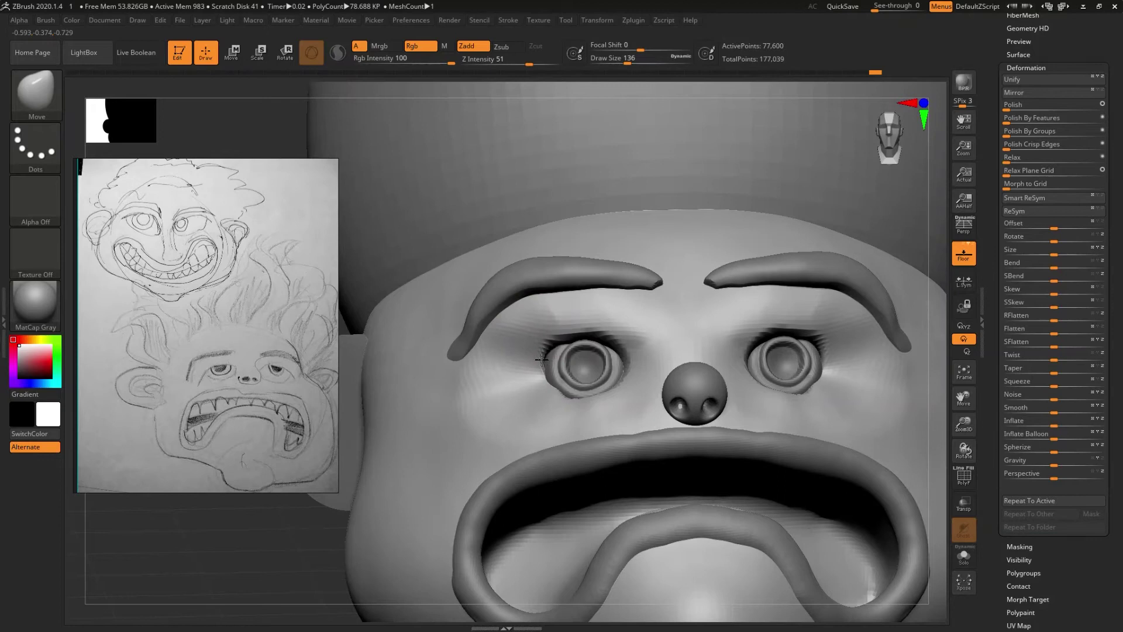
- Orbit the head from three-quarter to front views to check the droopier lids
mouse_move(525, 396)
right_down()
mouse_move(556, 422)
mouse_move(565, 401)
right_up()
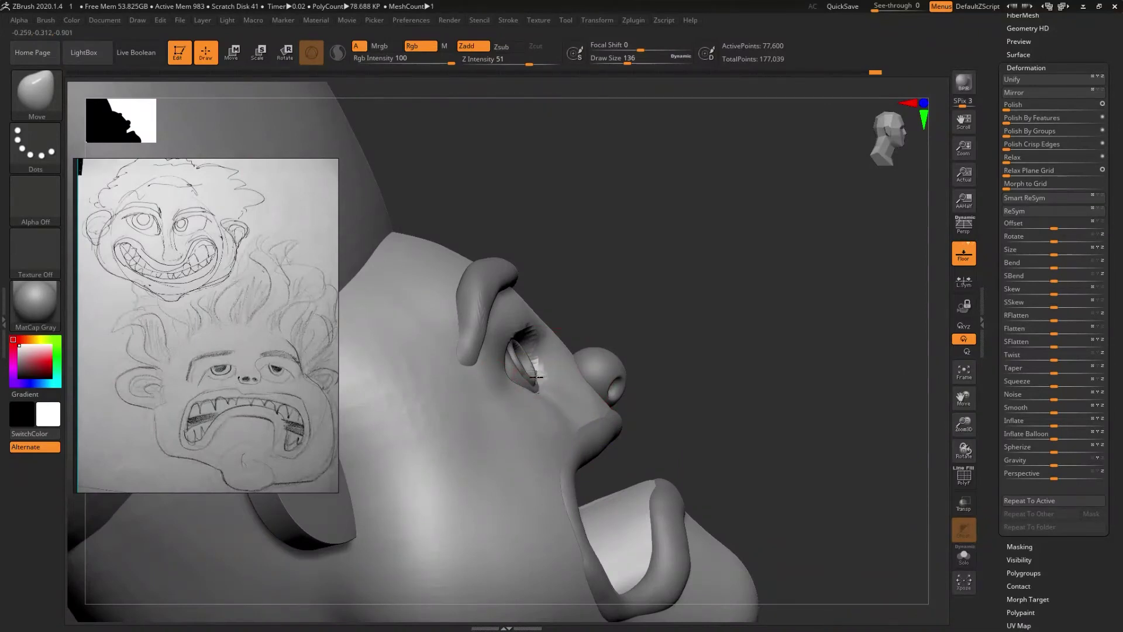
mouse_move(524, 383)
right_down()
mouse_move(519, 416)
mouse_move(544, 408)
right_up()
mouse_move(536, 412)
right_down()
mouse_move(527, 414)
mouse_move(552, 436)
mouse_move(587, 411)
mouse_move(581, 396)
right_up()
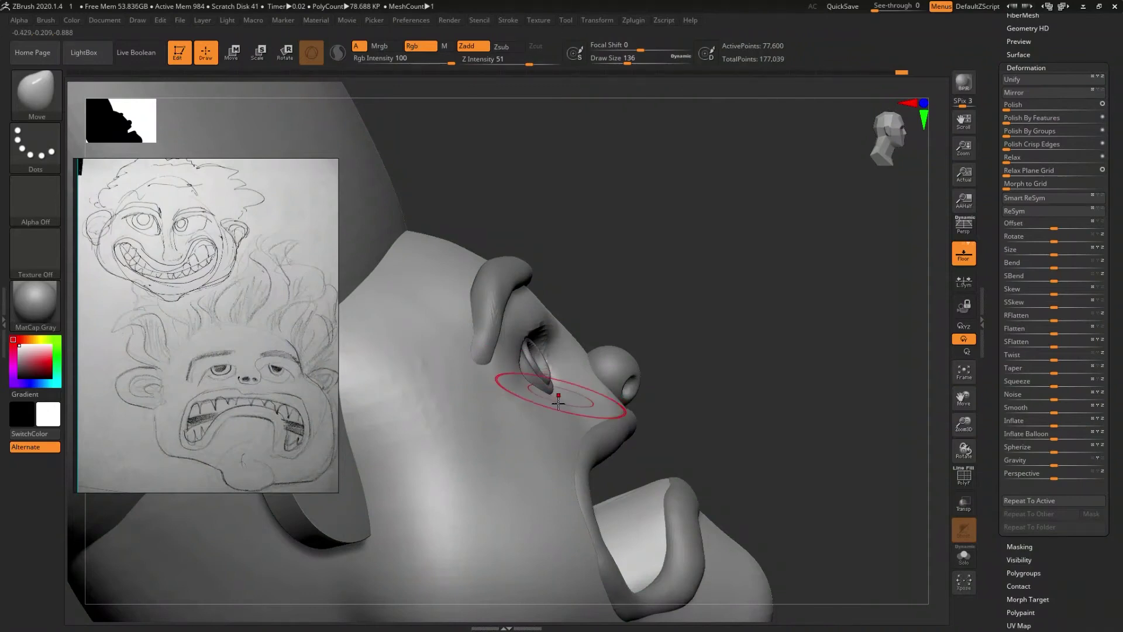
shift+right_drag(559, 403, 514, 413)
key(ctrl)
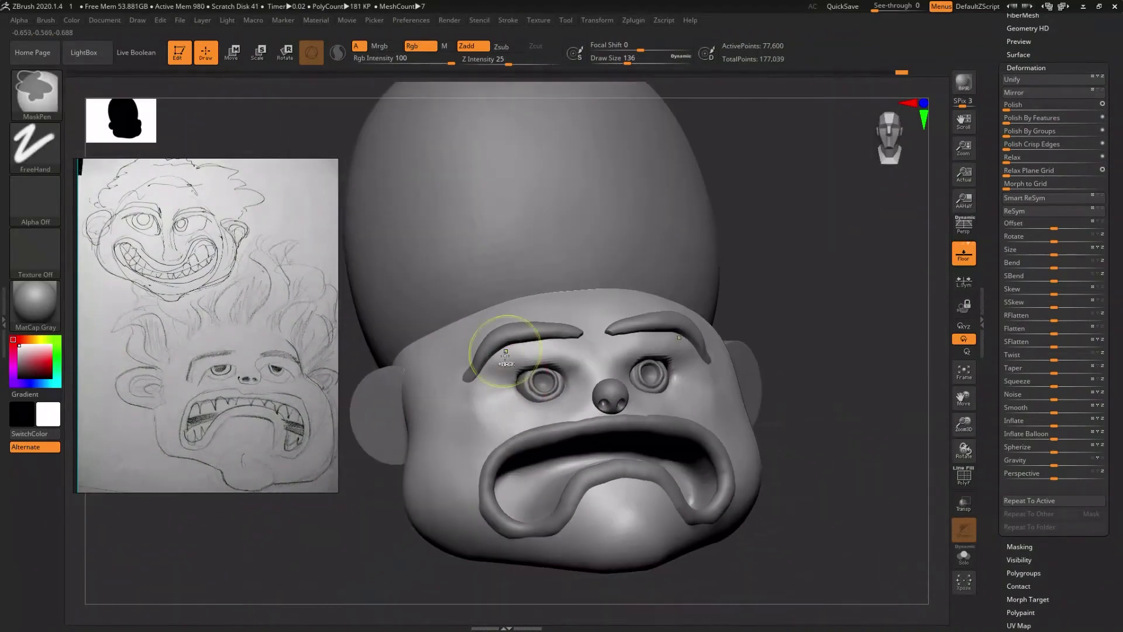
right_drag(505, 354, 509, 386)
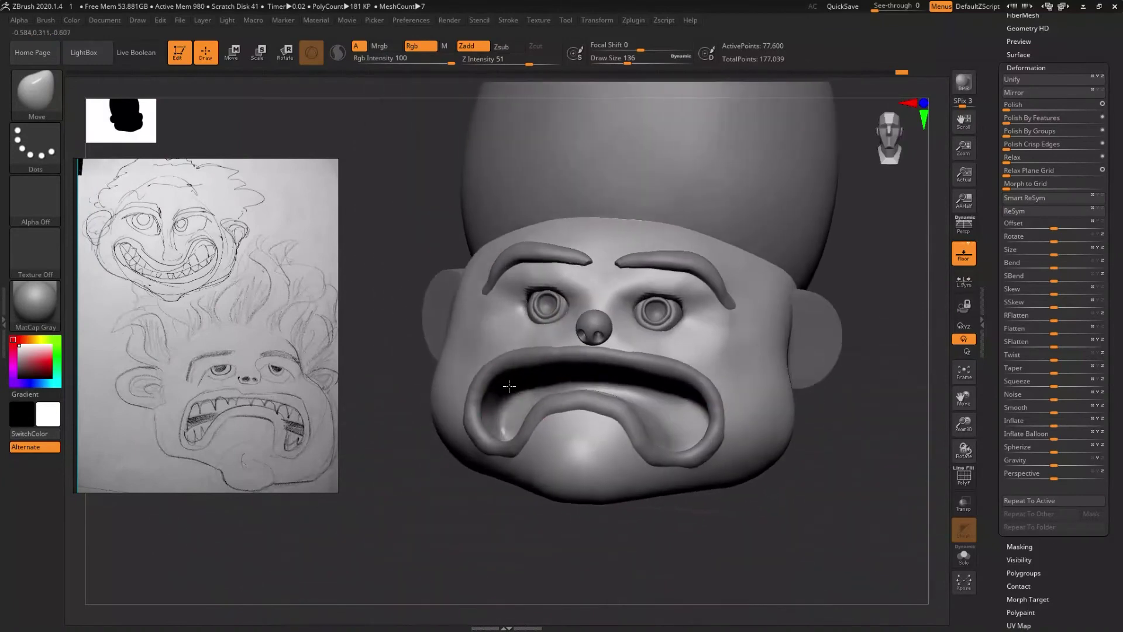
key(alt+Tab)
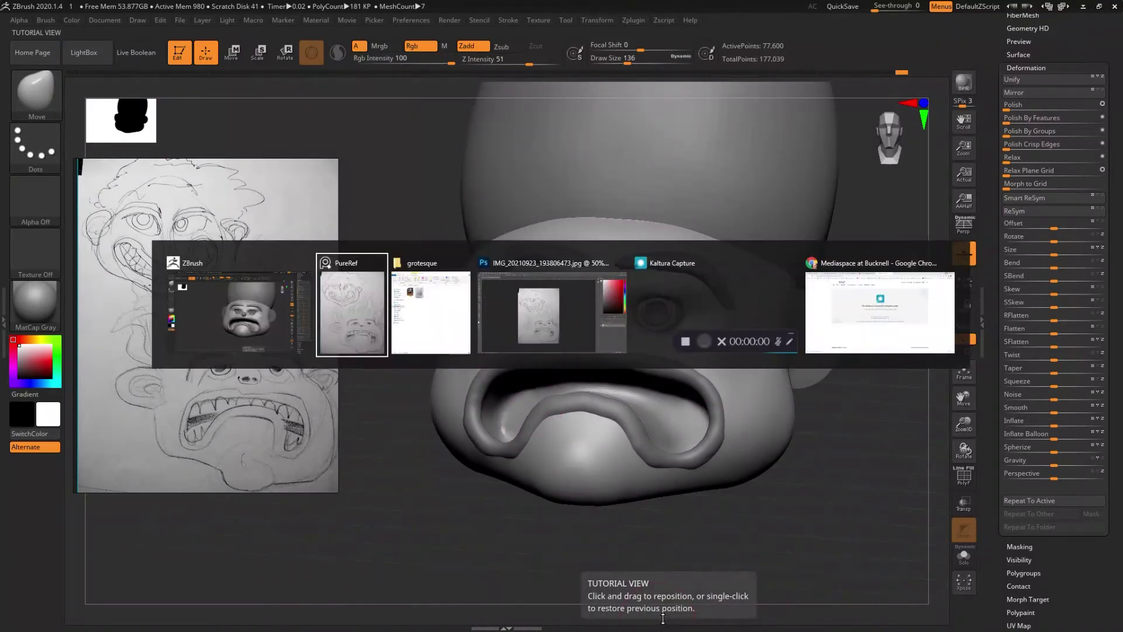
- Switch back to ZBrush and overwrite project 1.ZPR with the current head sculpt
key(alt+Tab)
key(alt+Tab)
key(alt+Tab)
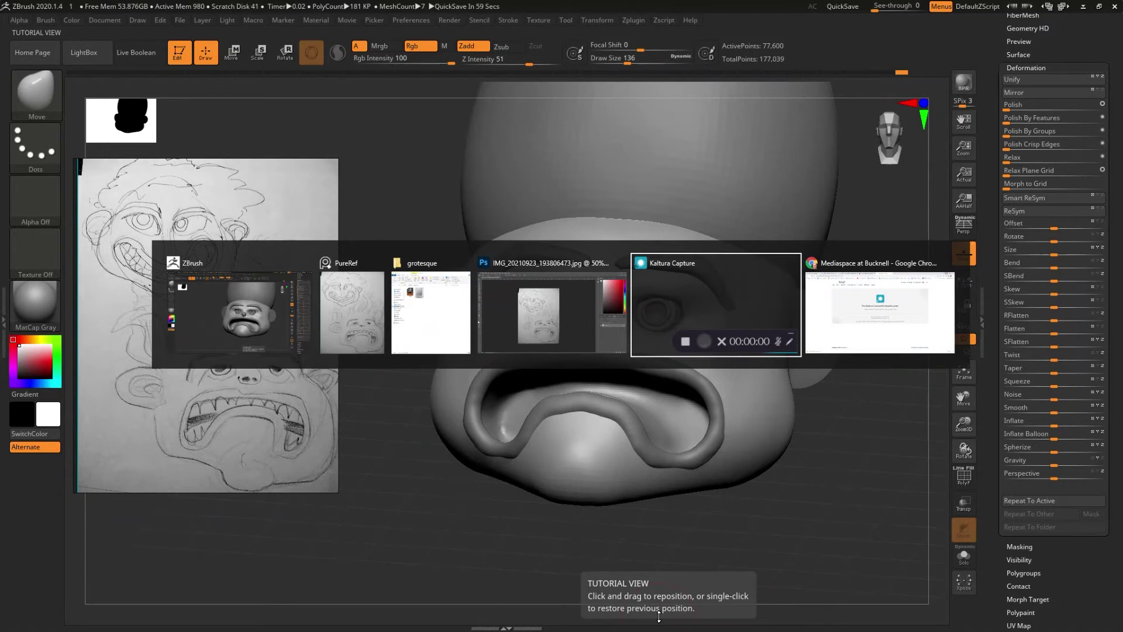
key(alt+Tab)
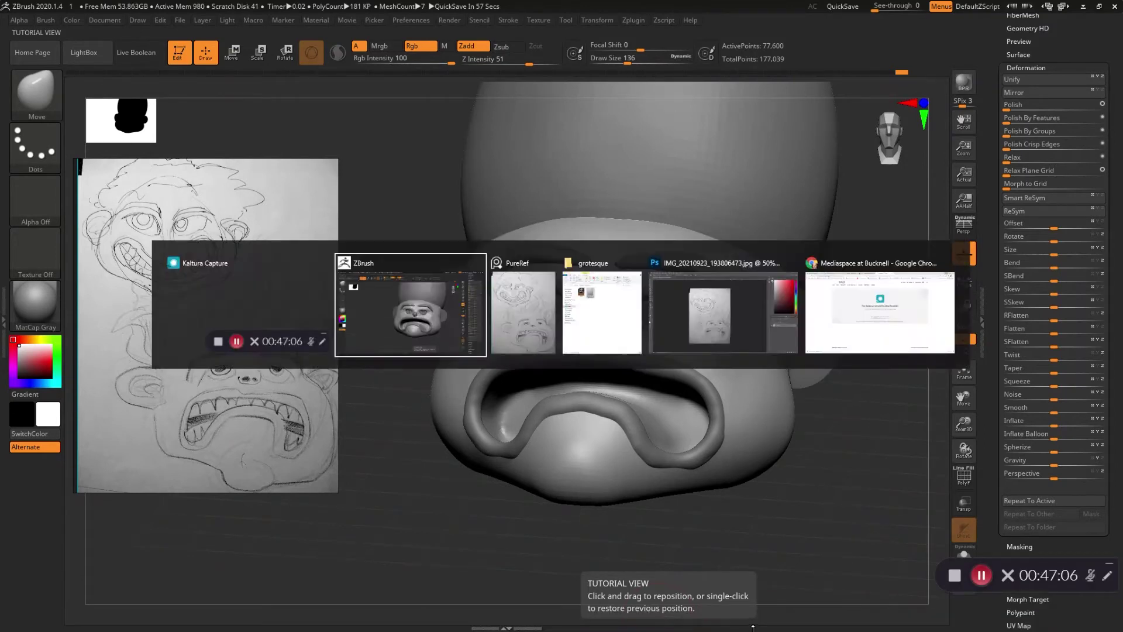
drag(592, 515, 571, 420)
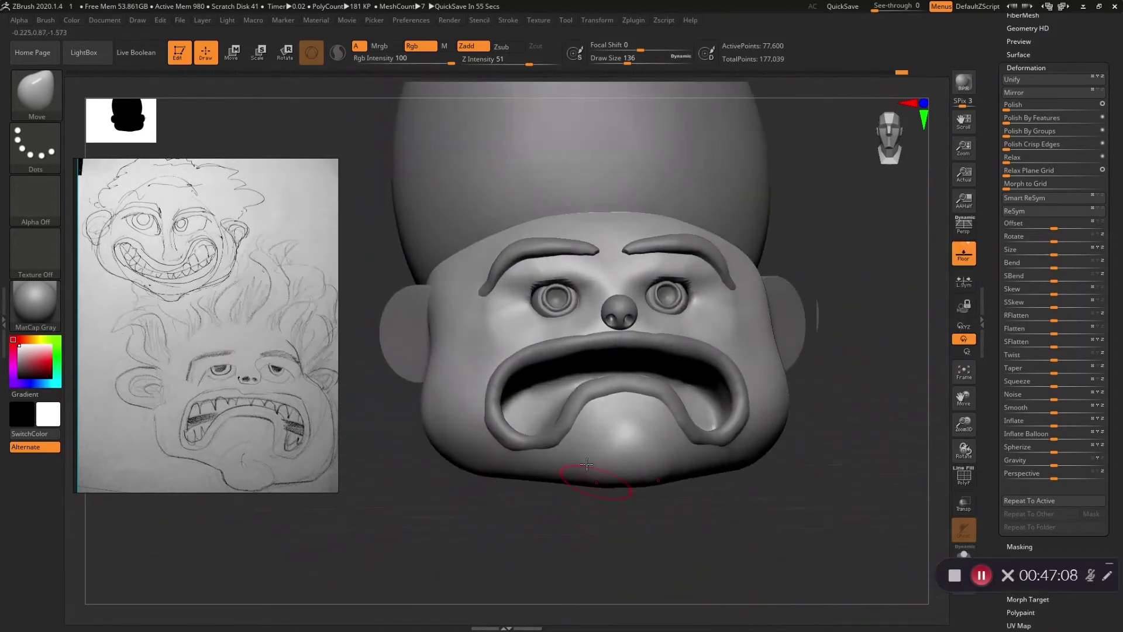
key(ctrl+s)
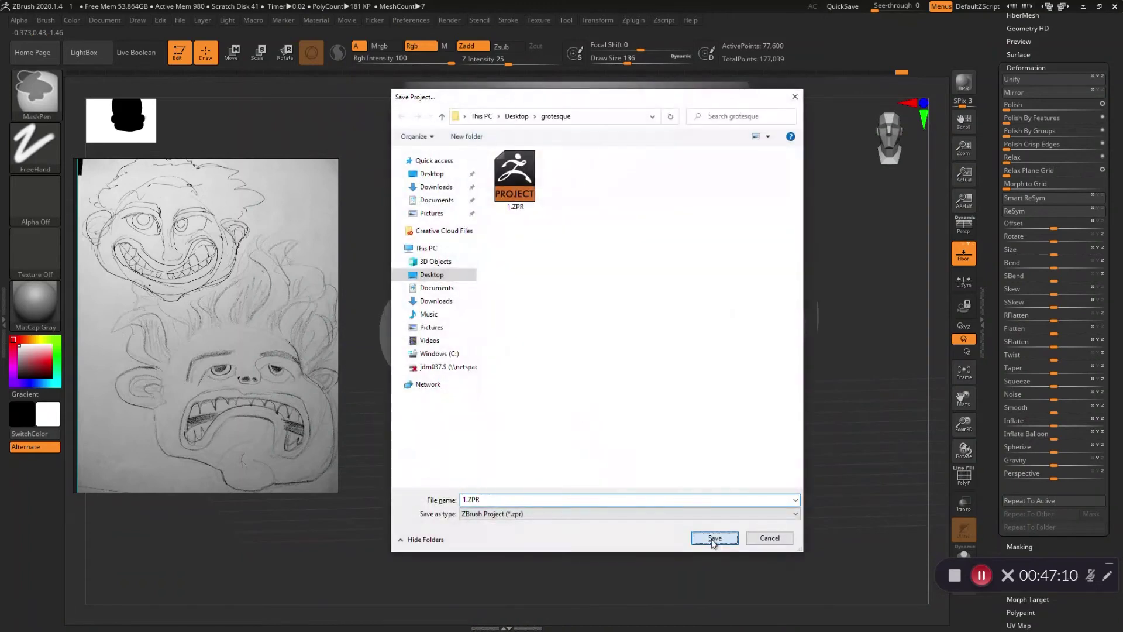
click(714, 540)
click(593, 314)
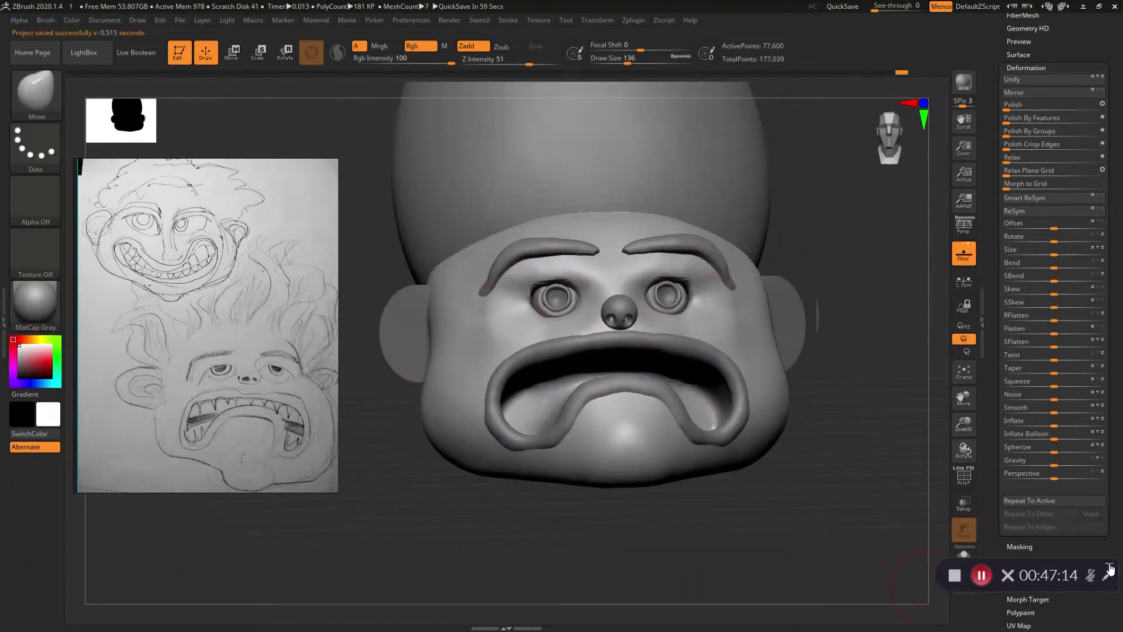
mouse_move(652, 450)
right_down()
mouse_move(581, 481)
mouse_move(573, 513)
mouse_move(573, 499)
right_up()
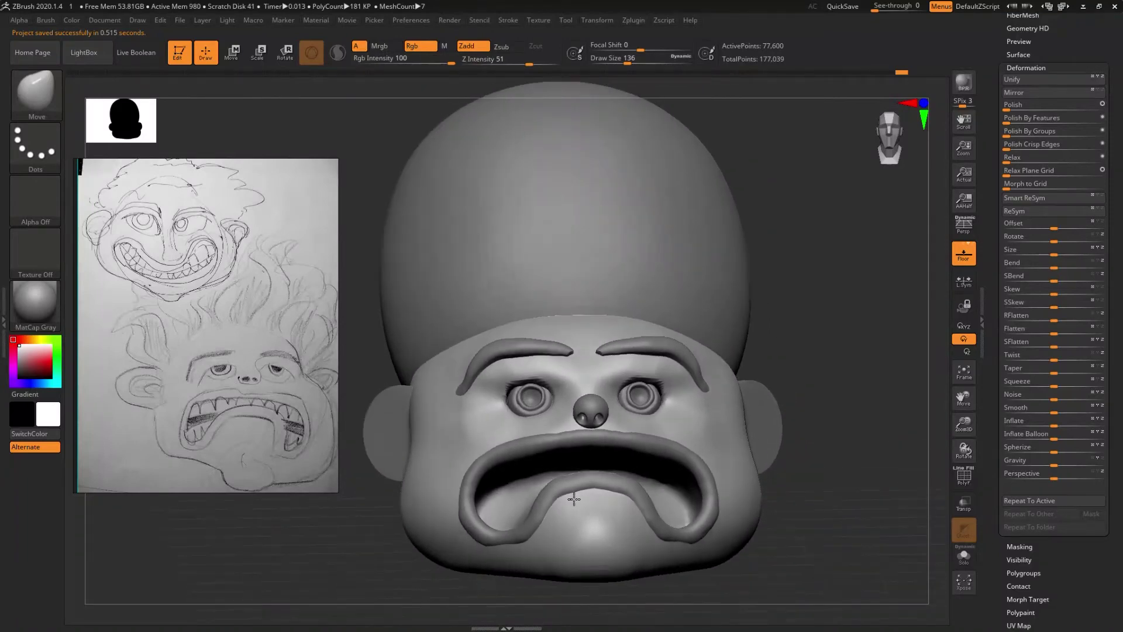
- Zoom in on the eyes and brows and pick the ClayBuildup brush
right_drag(596, 414, 587, 431)
mouse_move(497, 385)
ctrl+right_down()
mouse_move(497, 426)
mouse_move(539, 420)
ctrl+right_up()
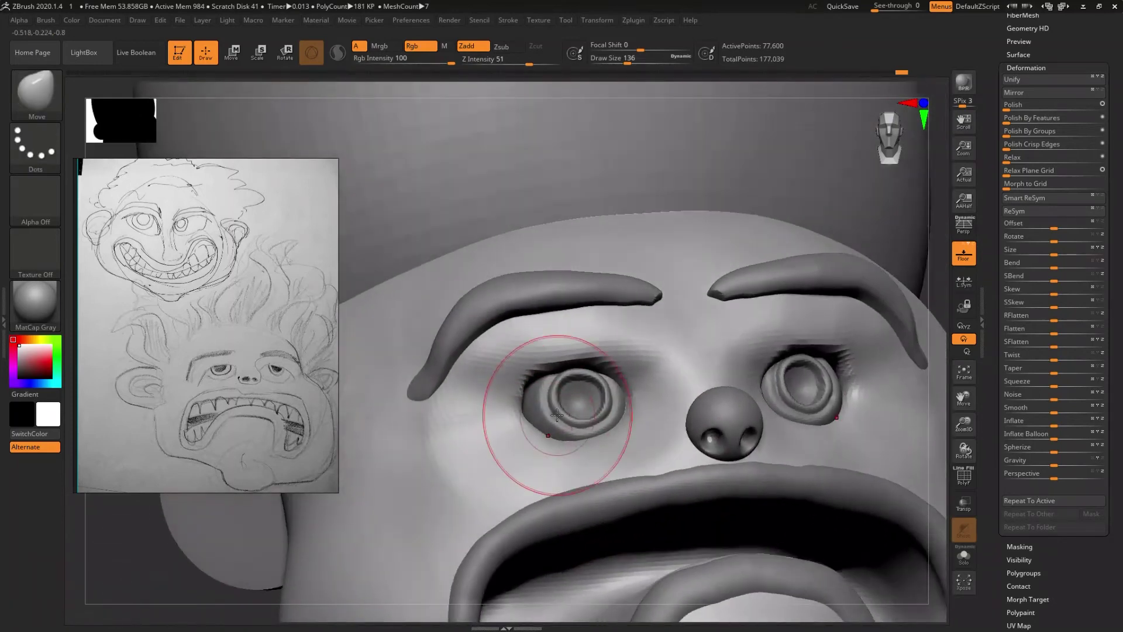
key(b)
key(c)
key(b)
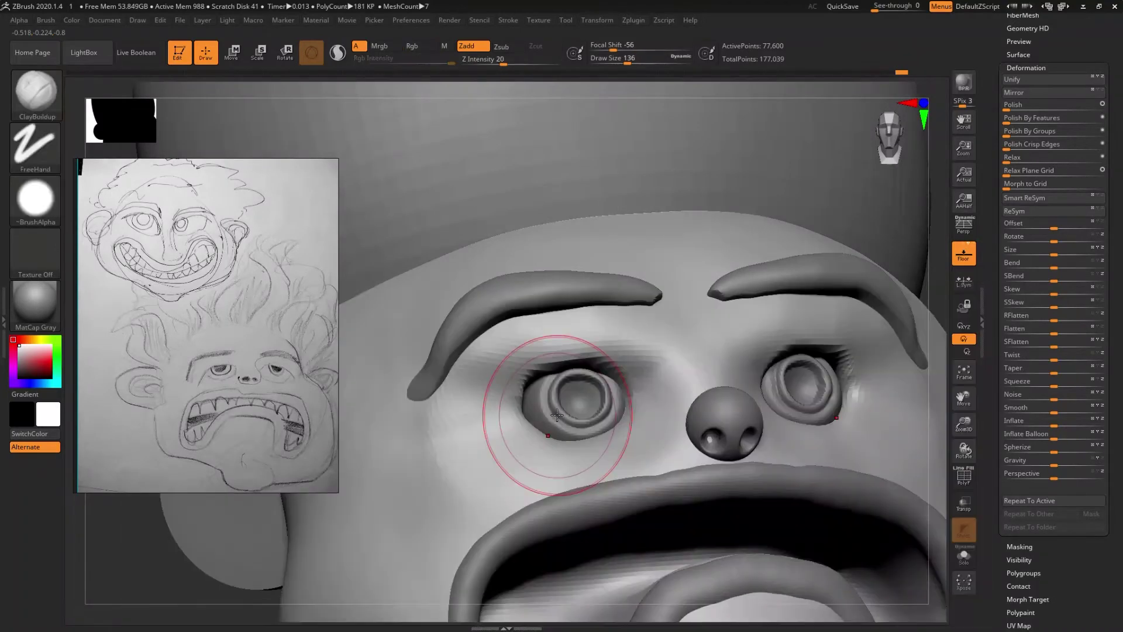
key(s)
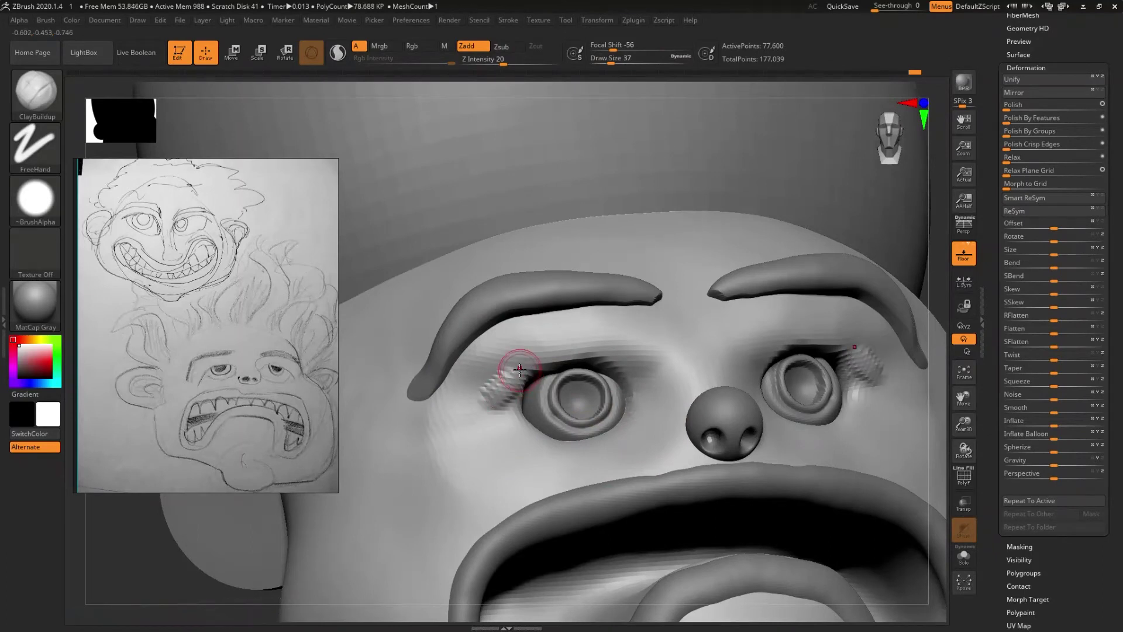
- Build up the upper eyelids with ClayBuildup and smooth the ridges around the left eye
drag(500, 400, 482, 413)
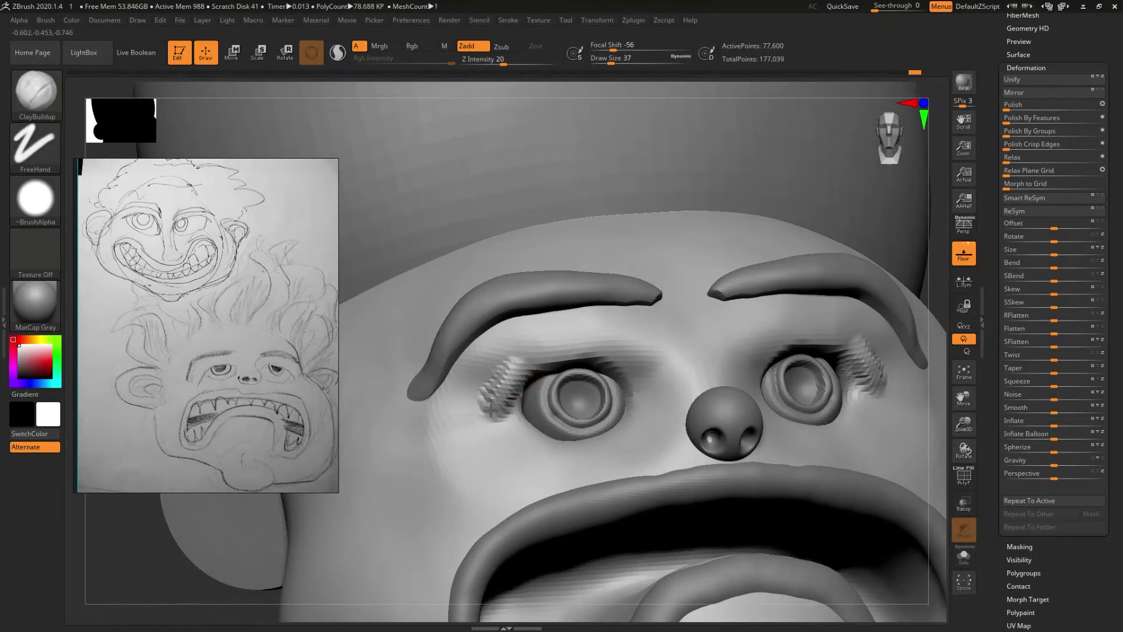
drag(511, 372, 470, 401)
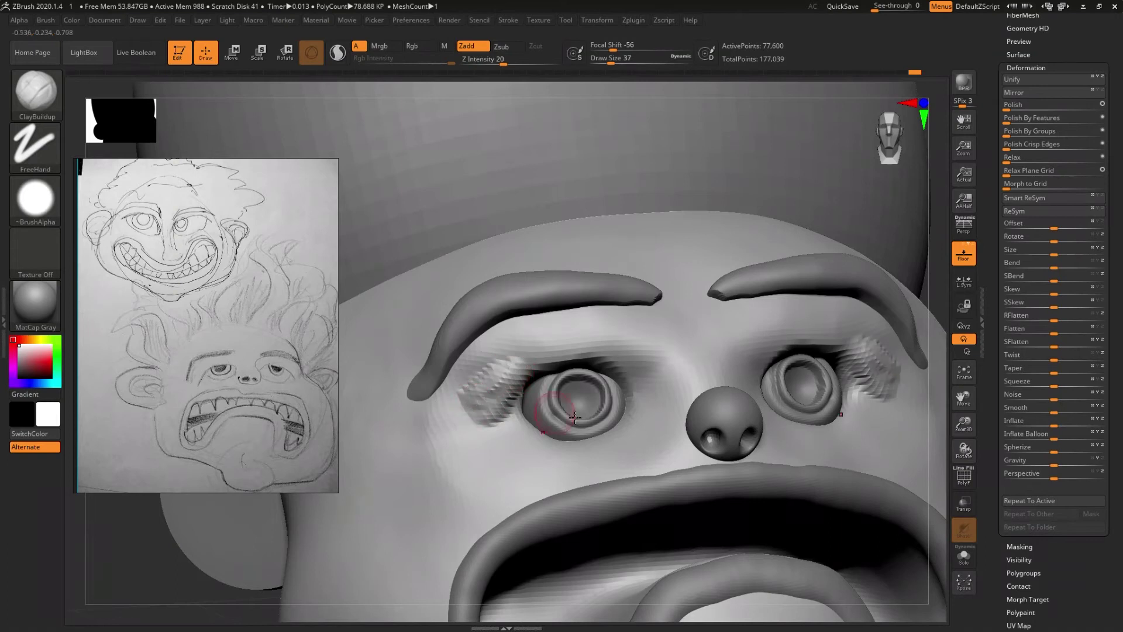
key(ctrl)
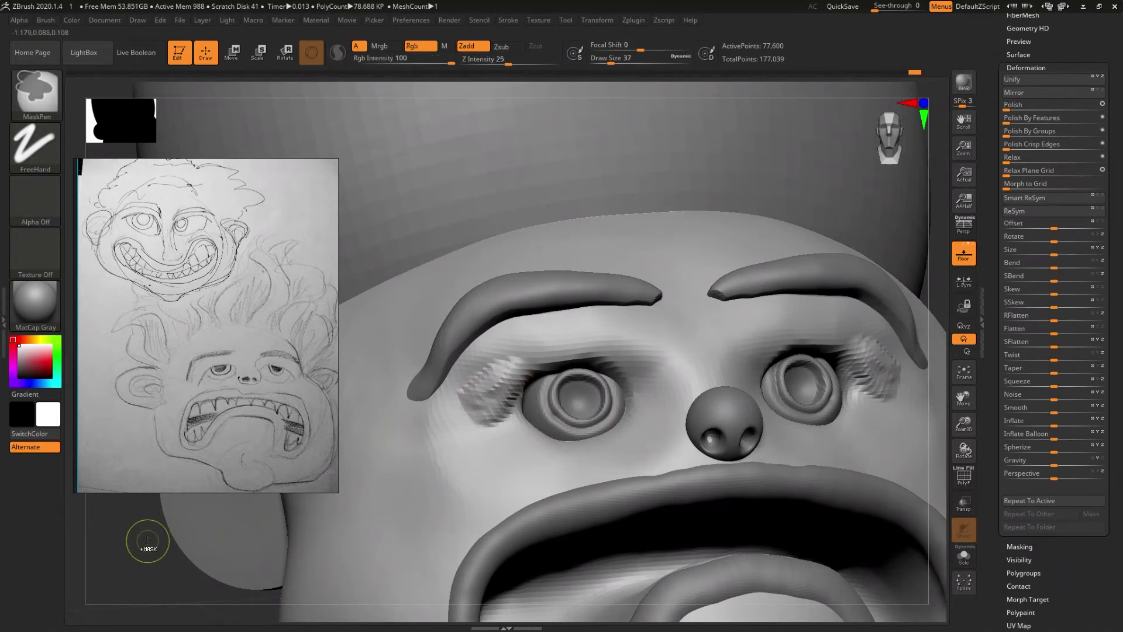
shift+drag(462, 413, 483, 376)
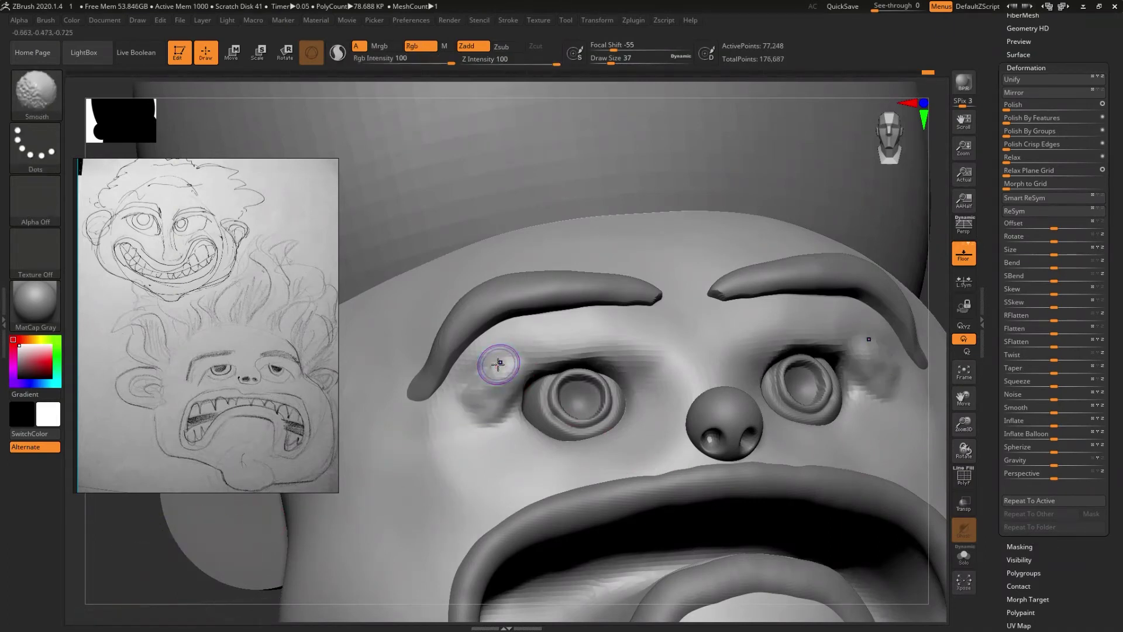
shift+drag(475, 433, 501, 376)
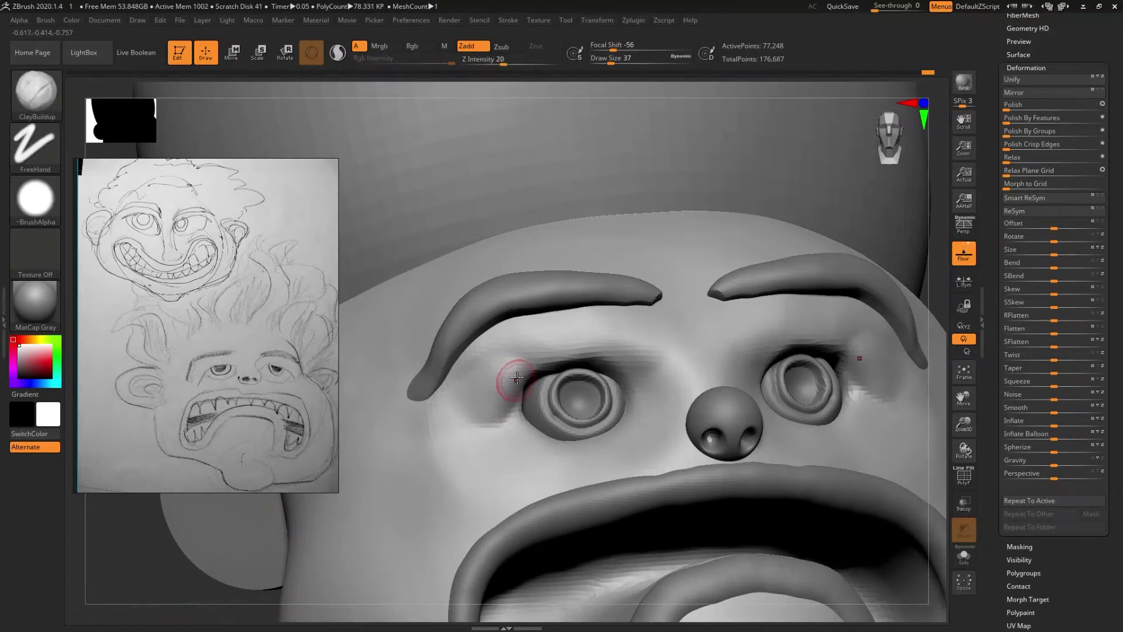
right_drag(496, 389, 489, 386)
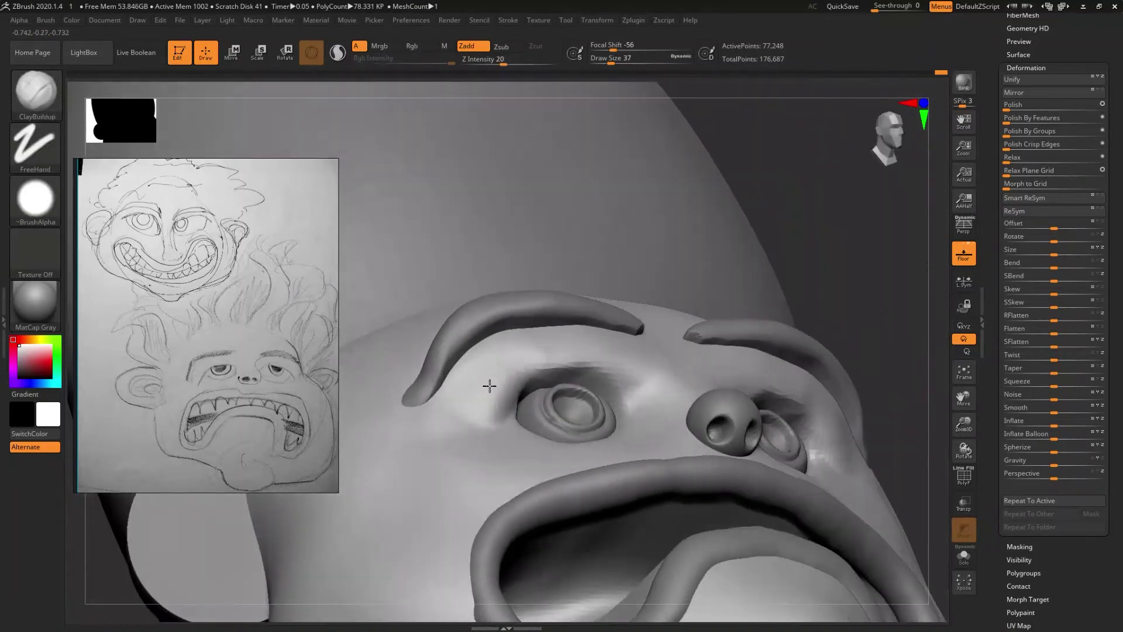
mouse_move(536, 363)
shift+mouse_down()
mouse_move(502, 380)
mouse_move(526, 367)
shift+mouse_up()
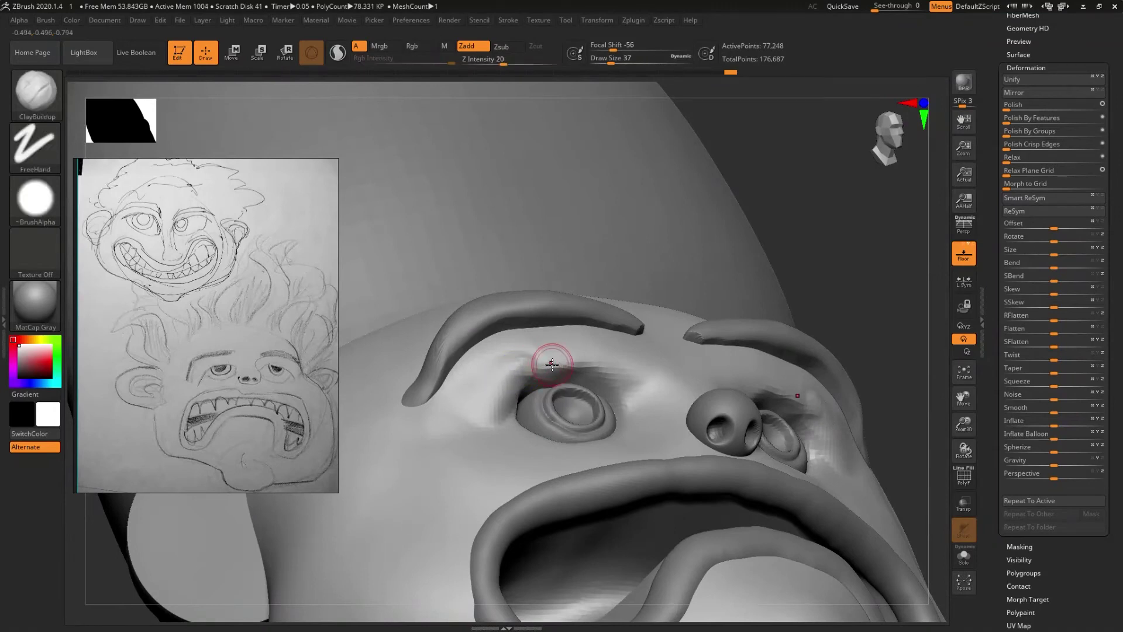
- Orbit the head from low angles to review the eyelids
key(shift)
mouse_move(487, 383)
right_down()
mouse_move(466, 471)
mouse_move(481, 476)
mouse_move(471, 469)
mouse_move(461, 481)
mouse_move(472, 436)
right_up()
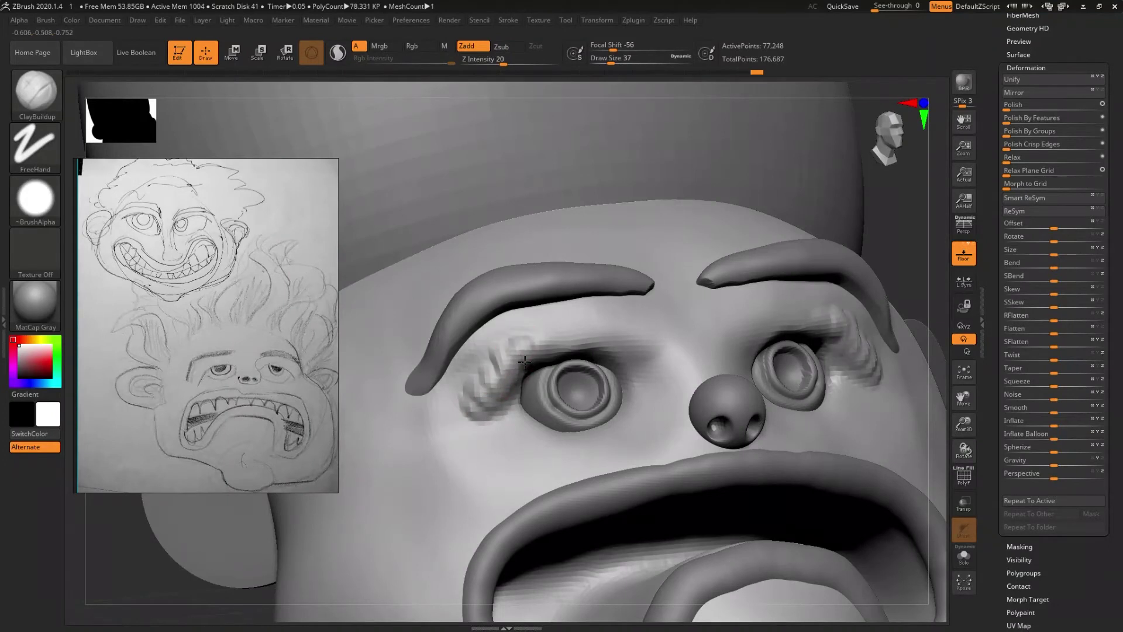
right_drag(524, 361, 505, 358)
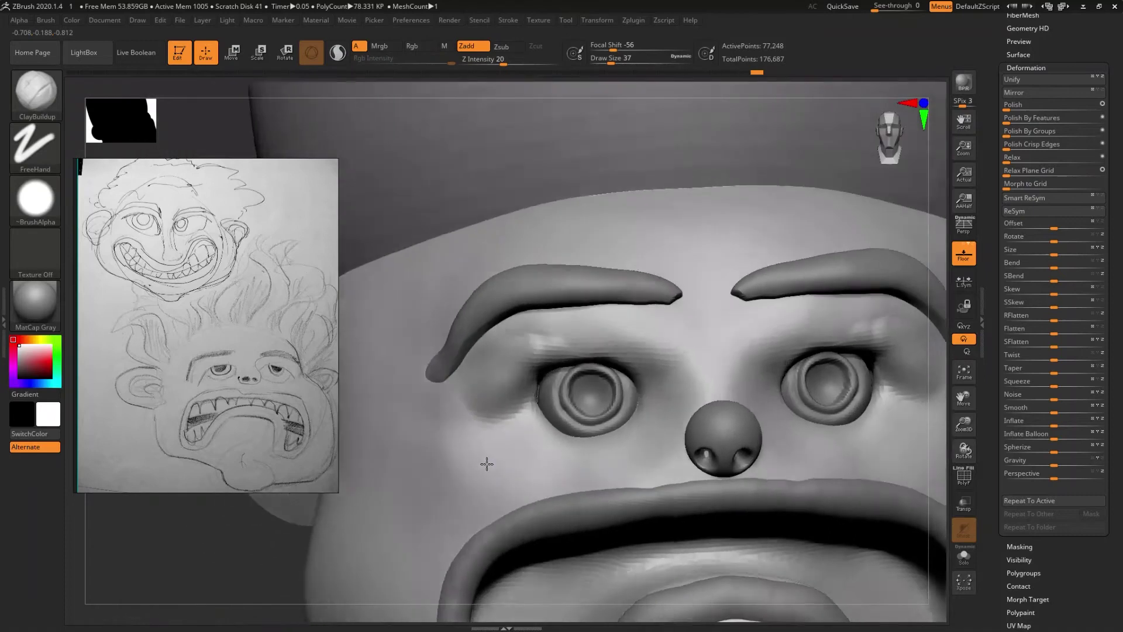
right_drag(484, 438, 526, 371)
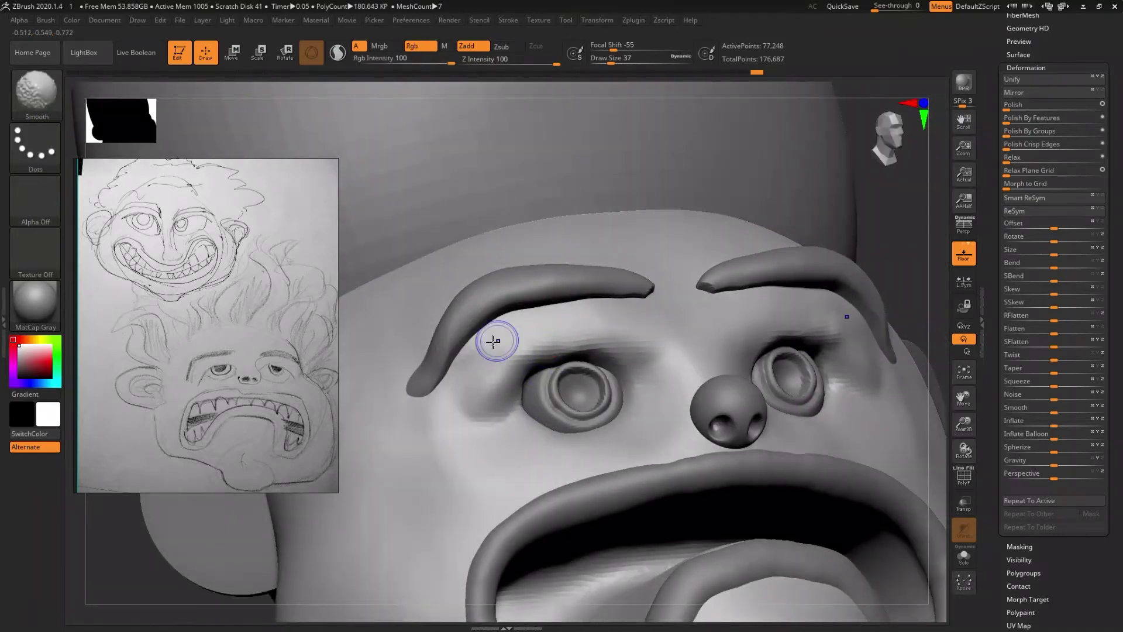
mouse_move(515, 414)
right_down()
mouse_move(519, 425)
mouse_move(528, 405)
mouse_move(511, 379)
mouse_move(515, 447)
mouse_move(504, 431)
mouse_move(514, 401)
right_up()
- Add a bump at the outer eye corner and a band above the eyes, then smooth them into the sockets
drag(482, 371, 503, 384)
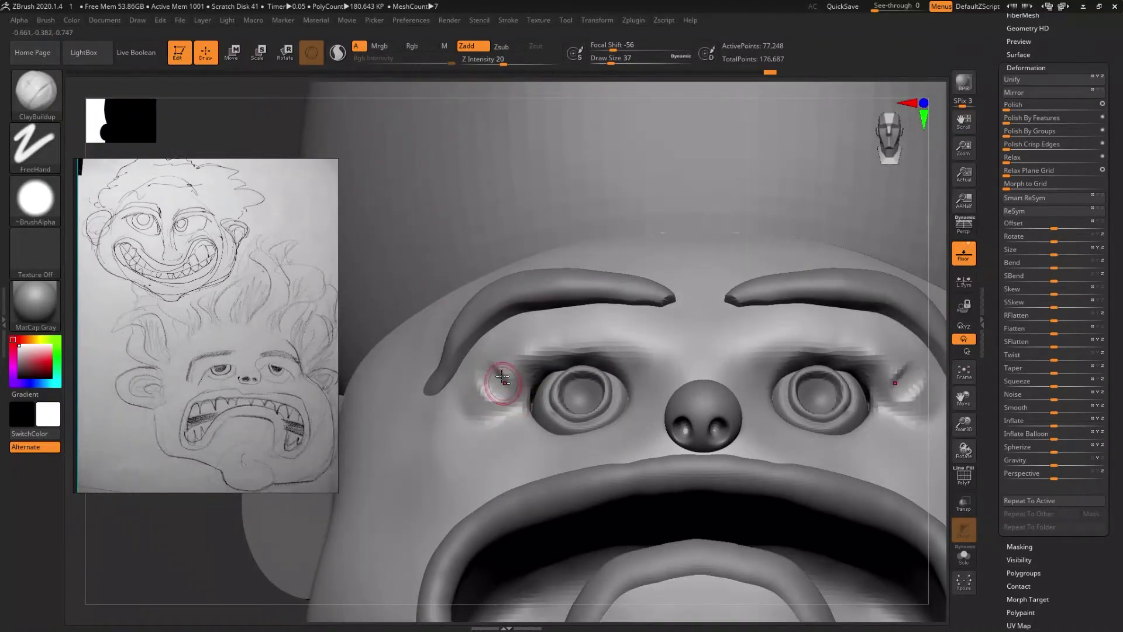
mouse_move(539, 341)
mouse_down()
mouse_move(569, 326)
mouse_move(577, 351)
mouse_move(566, 360)
mouse_move(607, 333)
mouse_move(604, 366)
mouse_up()
right_drag(636, 369, 629, 380)
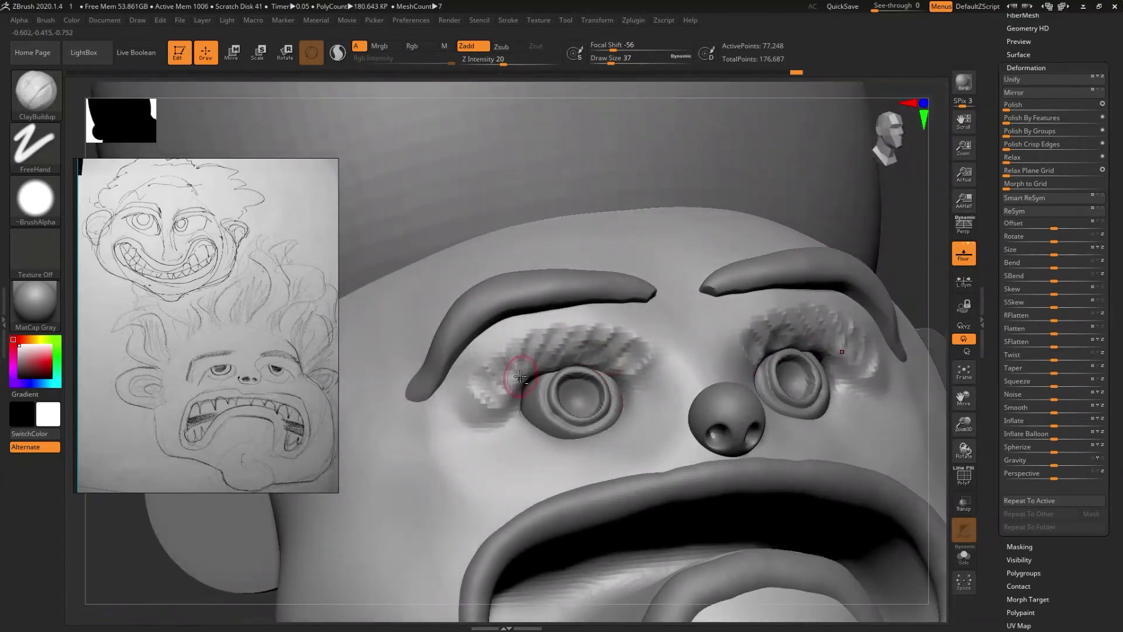
shift+drag(645, 367, 472, 411)
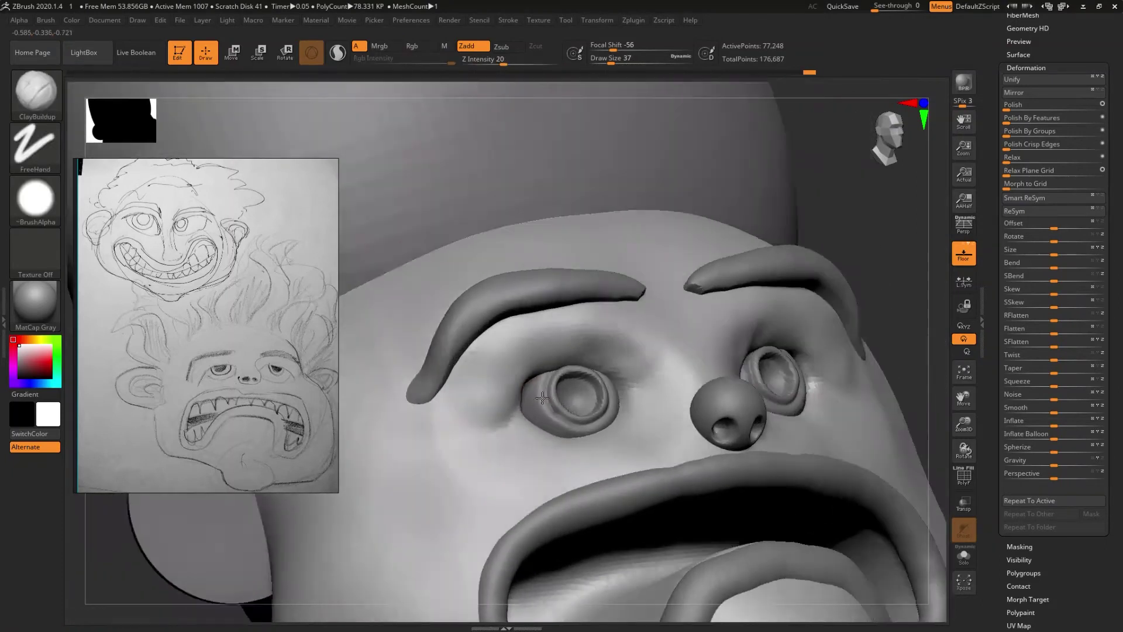
shift+drag(499, 394, 592, 371)
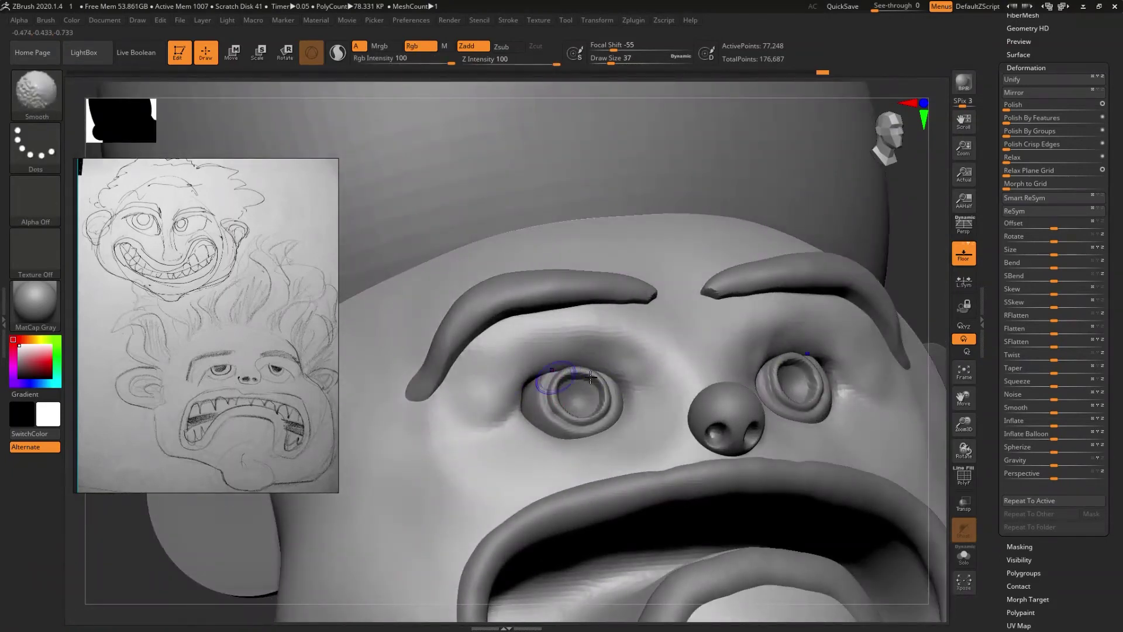
- Zoom out to the whole head and select the sphere subtool PM3D_Sphere3D1_1
mouse_move(542, 382)
right_down()
mouse_move(535, 401)
mouse_move(542, 394)
right_up()
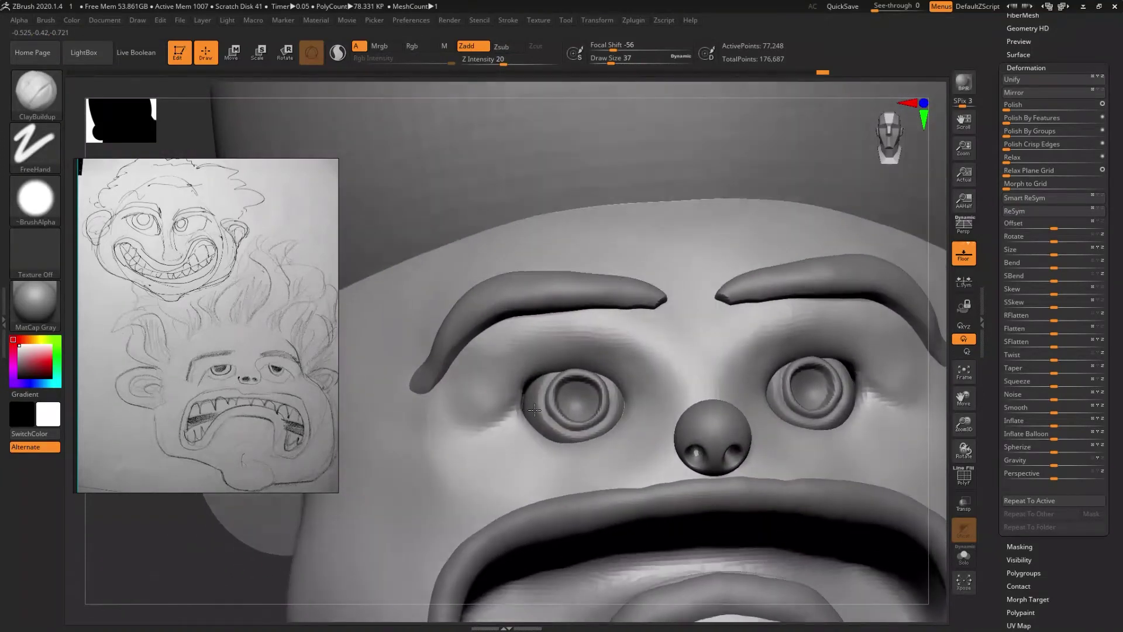
key(shift)
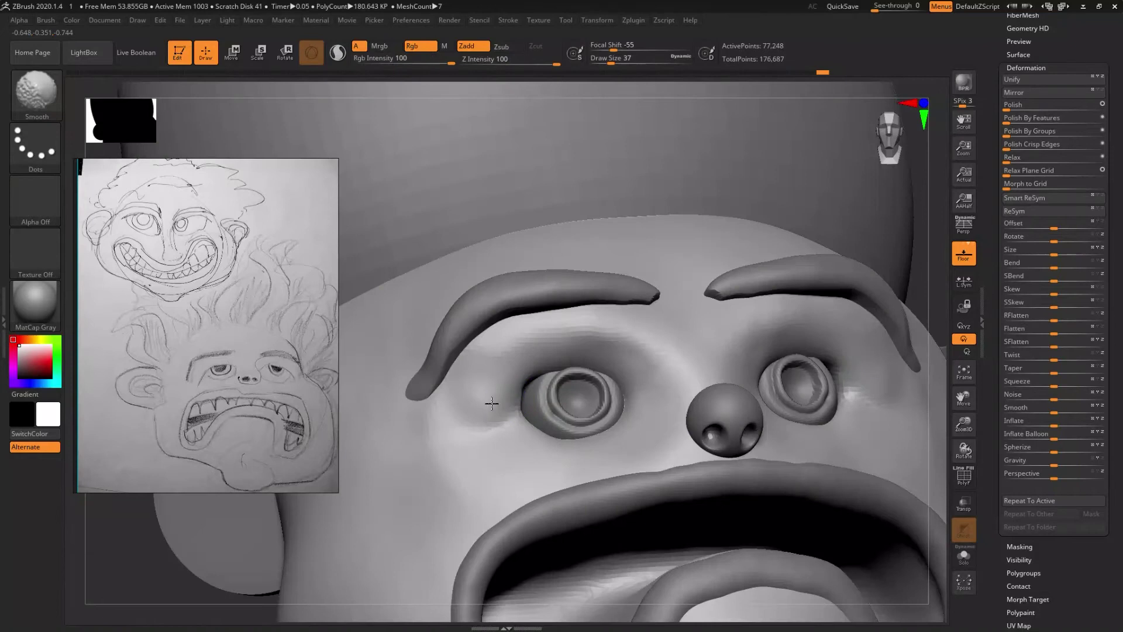
shift+right_drag(496, 431, 531, 453)
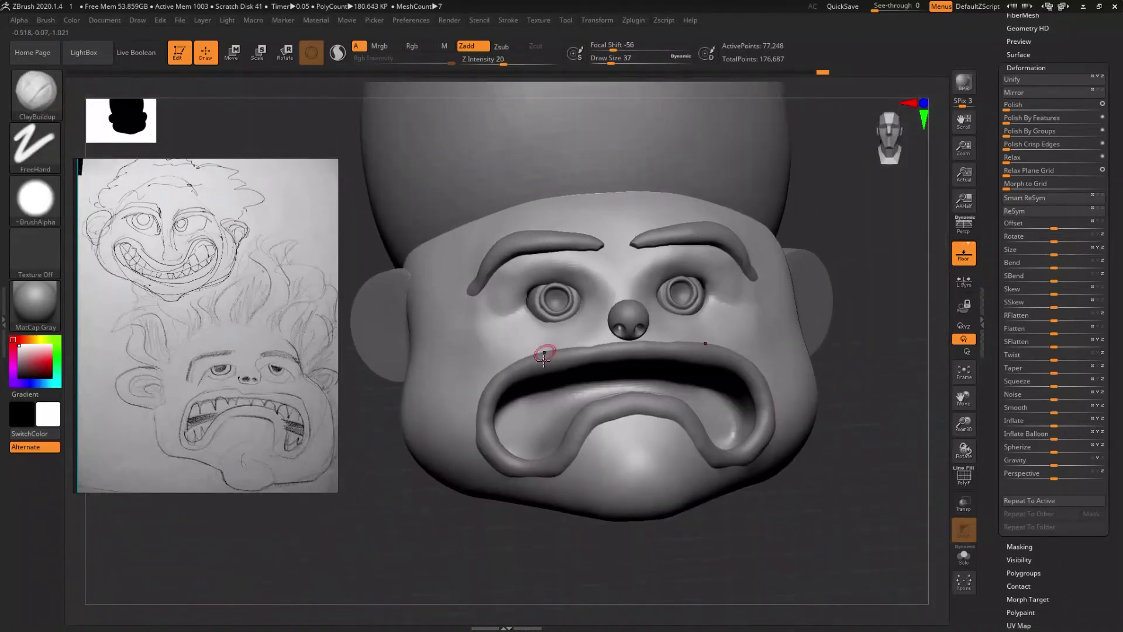
mouse_move(531, 453)
right_down()
mouse_move(546, 379)
mouse_move(536, 369)
mouse_move(584, 318)
right_up()
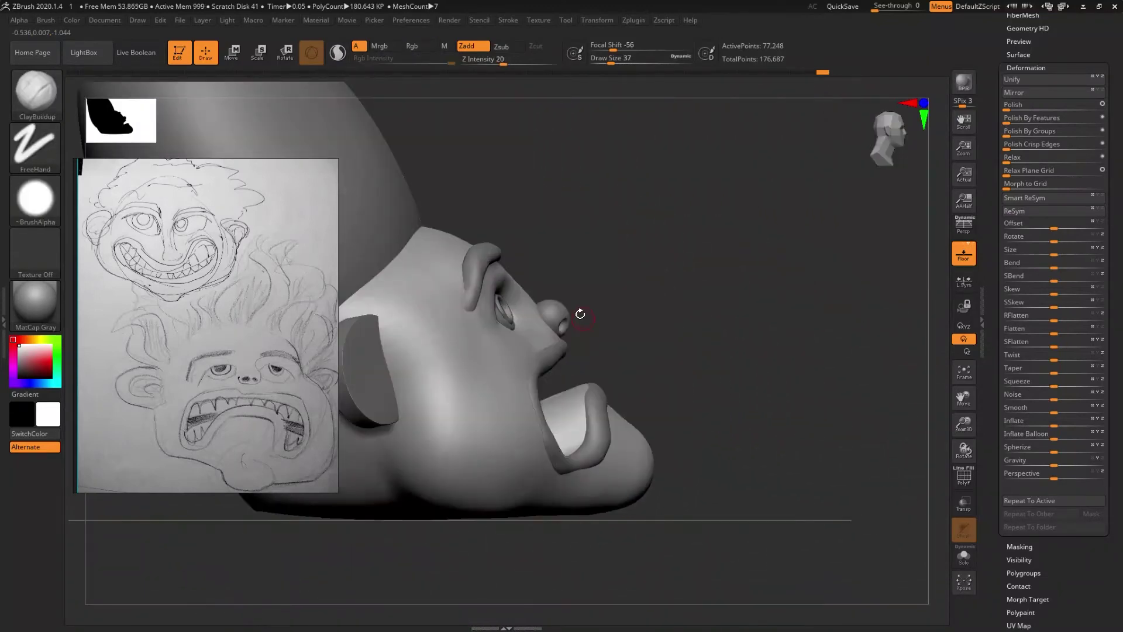
alt+click(566, 312)
key(w)
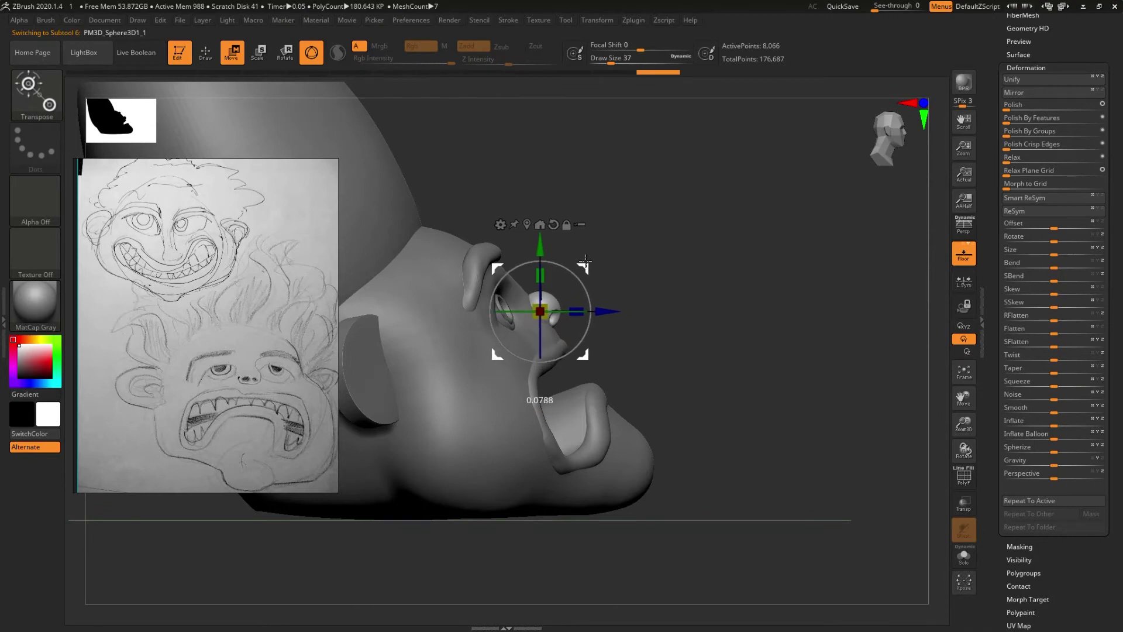
mouse_move(645, 334)
right_down()
mouse_move(604, 396)
mouse_move(600, 366)
mouse_move(614, 399)
right_up()
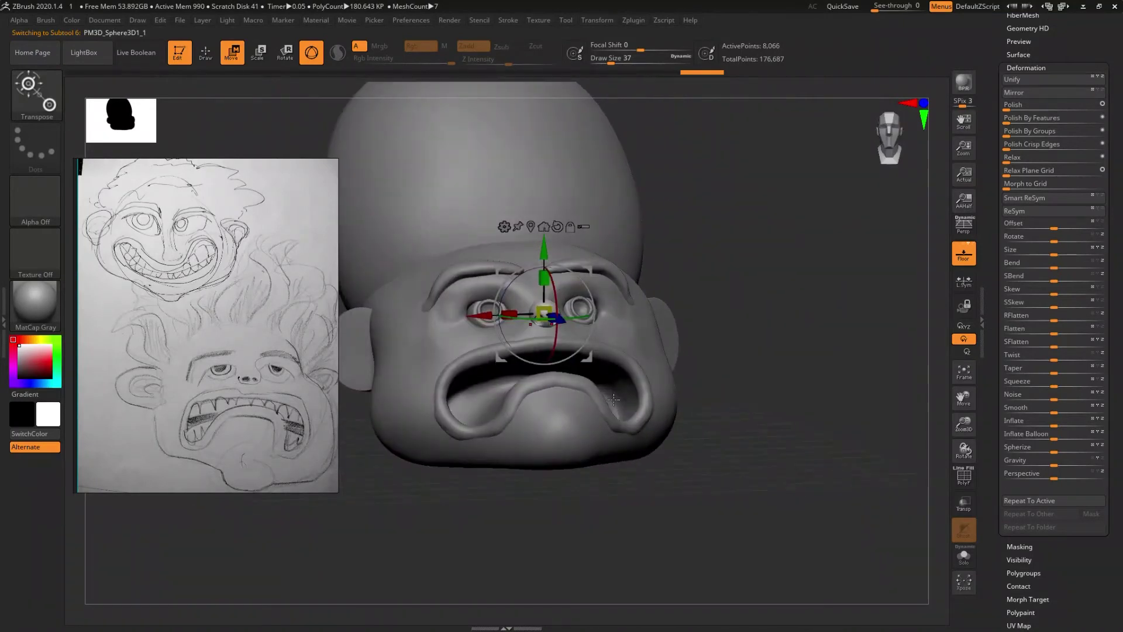
key(q)
mouse_move(612, 400)
right_down()
mouse_move(632, 430)
mouse_move(631, 414)
mouse_move(589, 509)
mouse_move(648, 501)
right_up()
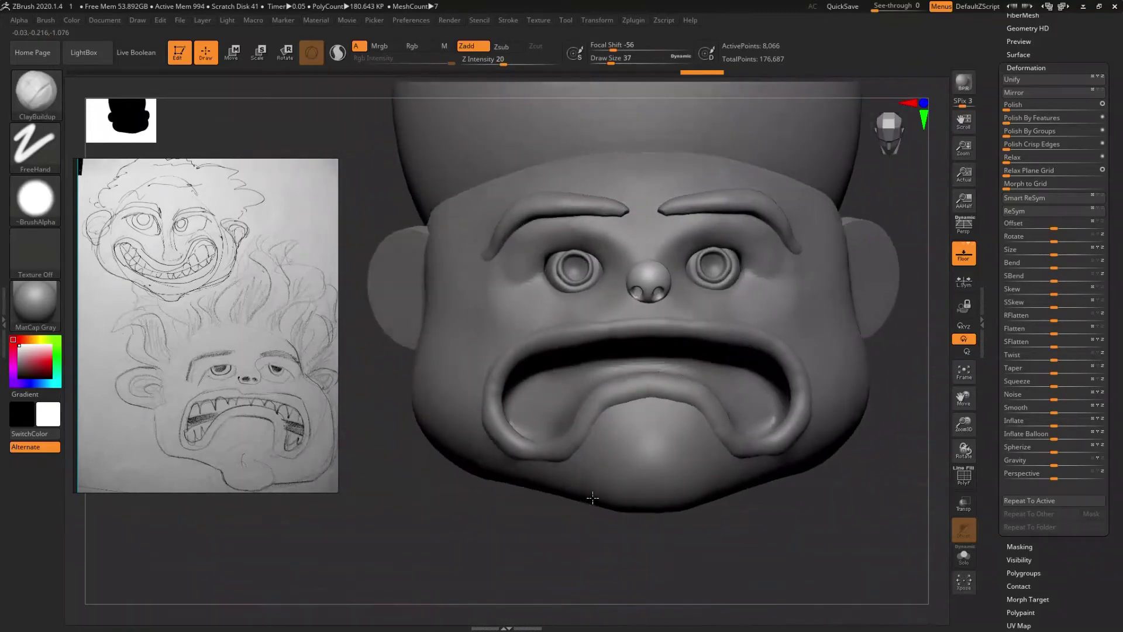
key(f)
mouse_move(612, 443)
right_down()
mouse_move(597, 529)
mouse_move(606, 554)
mouse_move(579, 536)
mouse_move(579, 552)
mouse_move(588, 525)
right_up()
alt+click(583, 481)
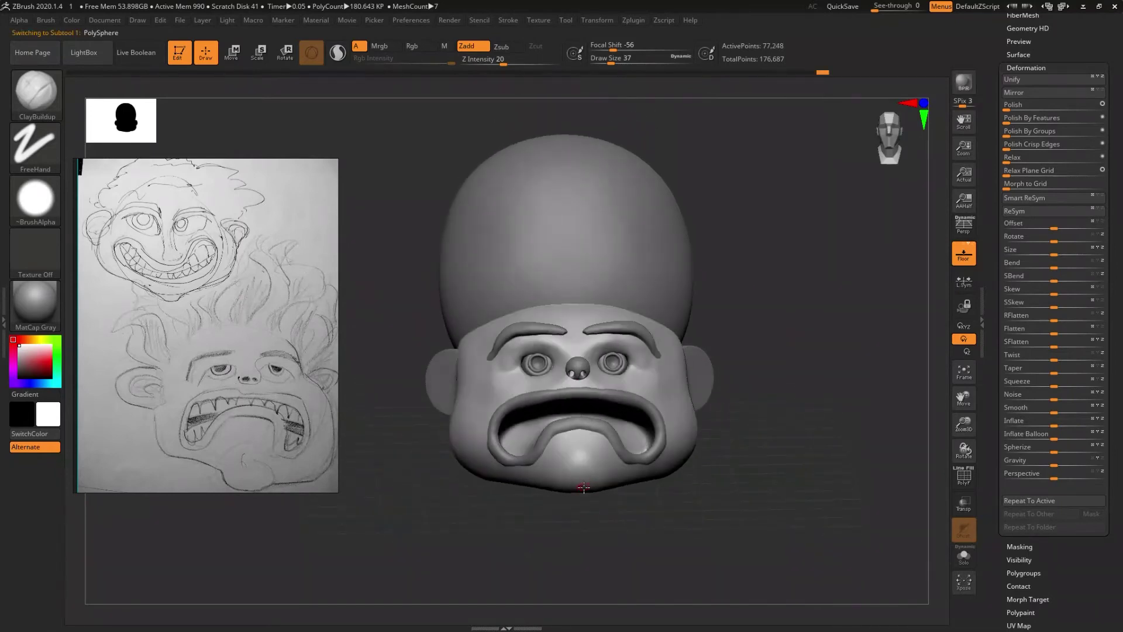
alt+right_drag(583, 481, 588, 474)
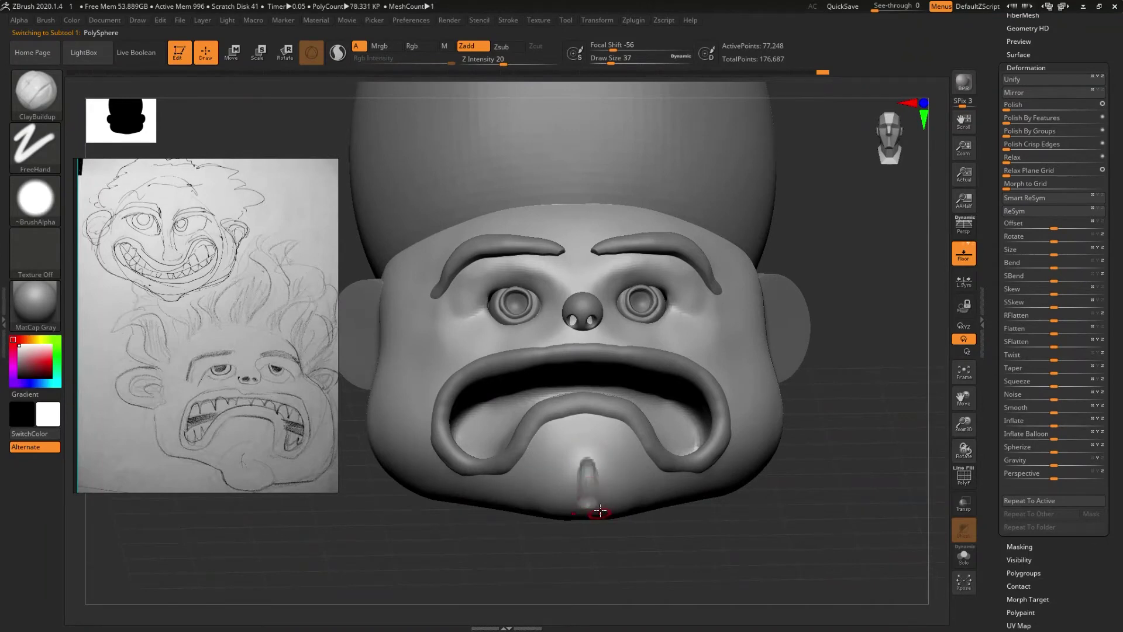
key(shift)
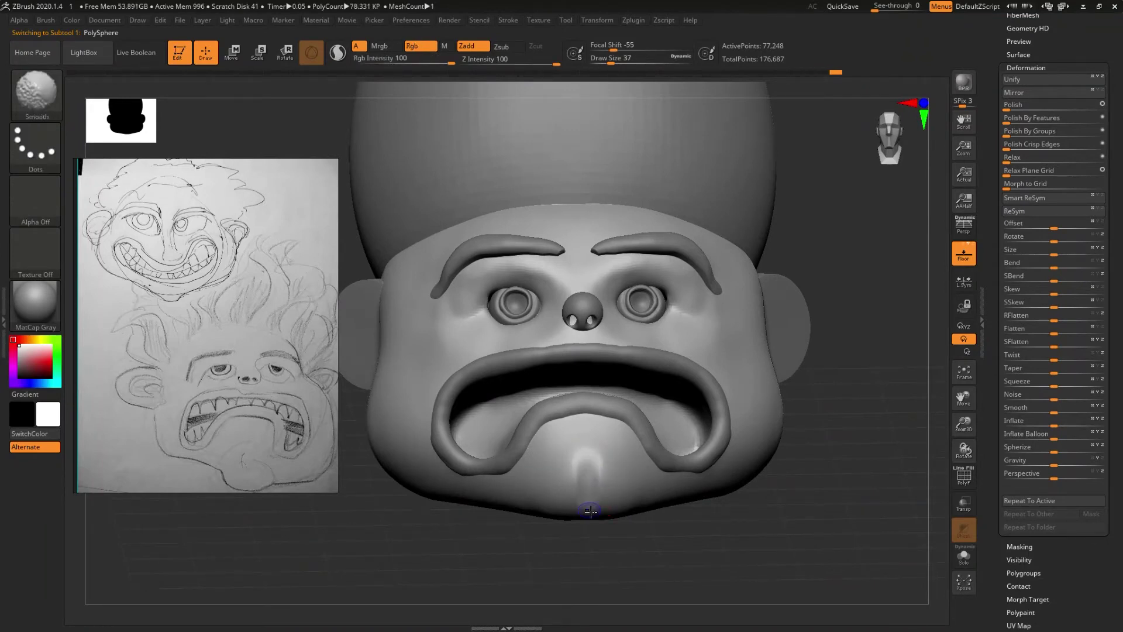
right_drag(589, 510, 583, 469)
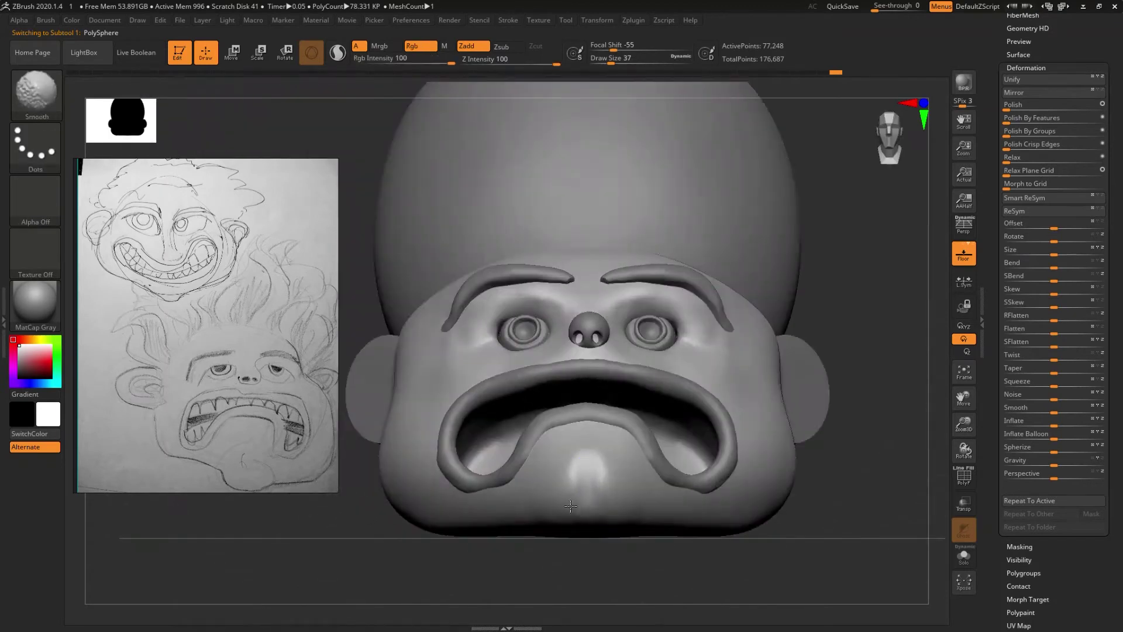
right_drag(562, 491, 595, 456)
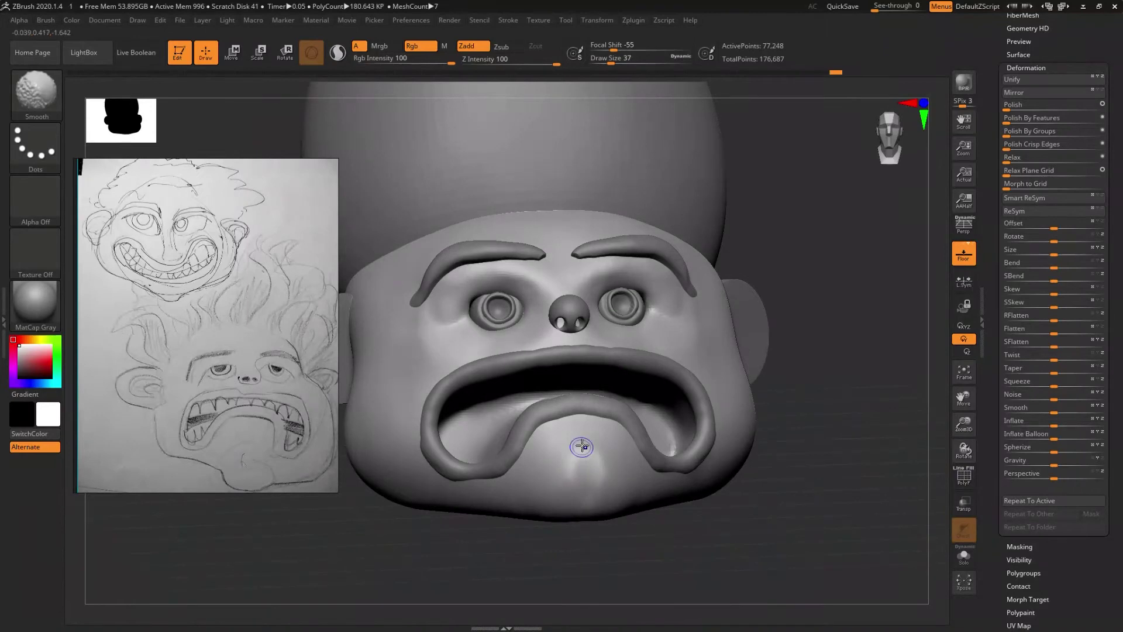
mouse_move(552, 509)
right_down()
mouse_move(654, 479)
mouse_move(630, 482)
mouse_move(651, 540)
mouse_move(563, 499)
right_up()
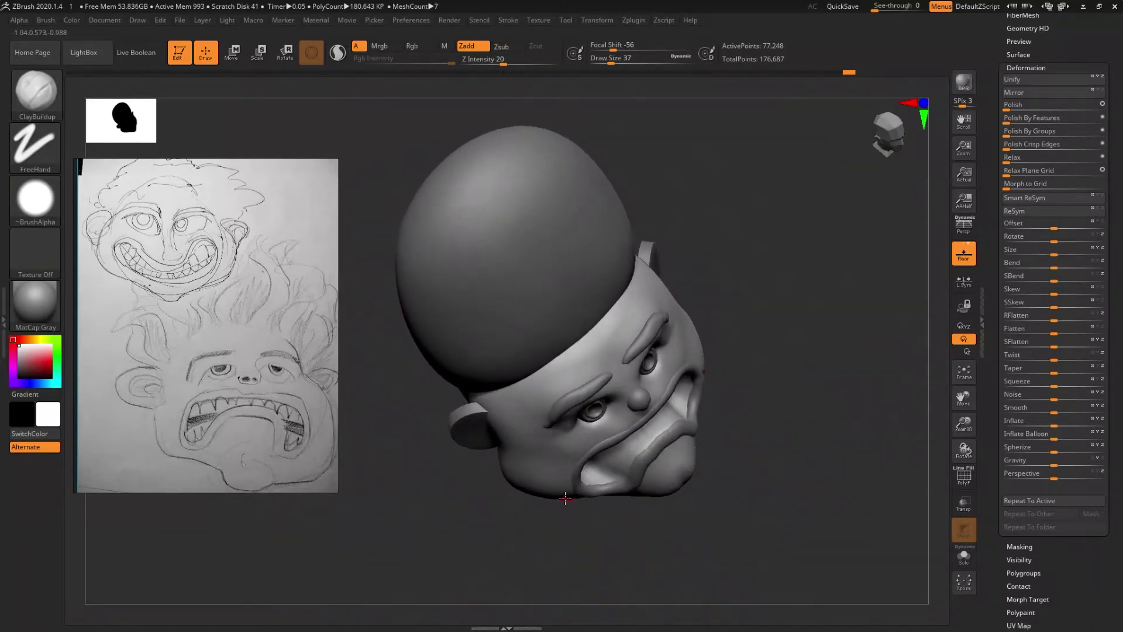
- Switch to the Standard brush and adjust its size
key(b)
key(s)
key(t)
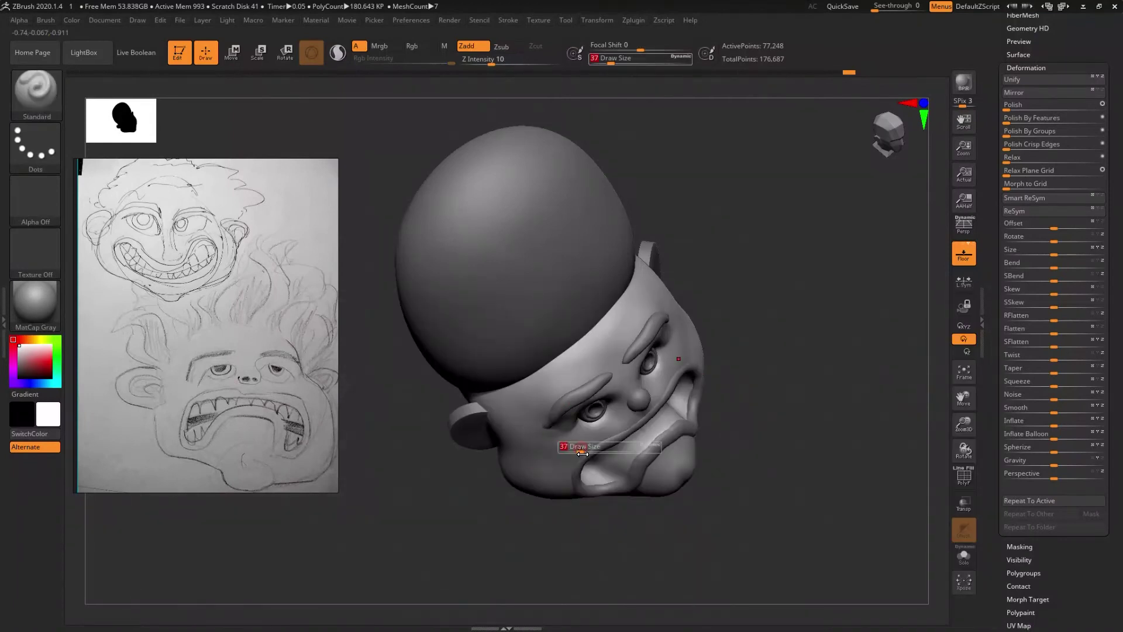
key(s)
drag(557, 456, 587, 467)
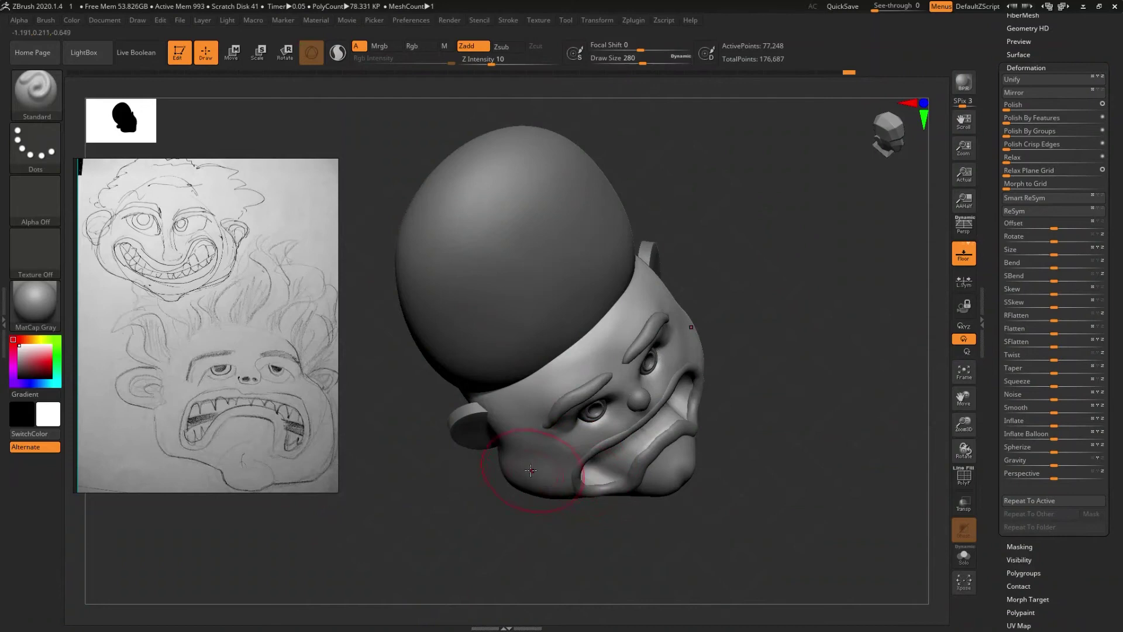
- Shrink the brush to about 182 and gently reshape the cheeks on both sides
drag(514, 527, 538, 451)
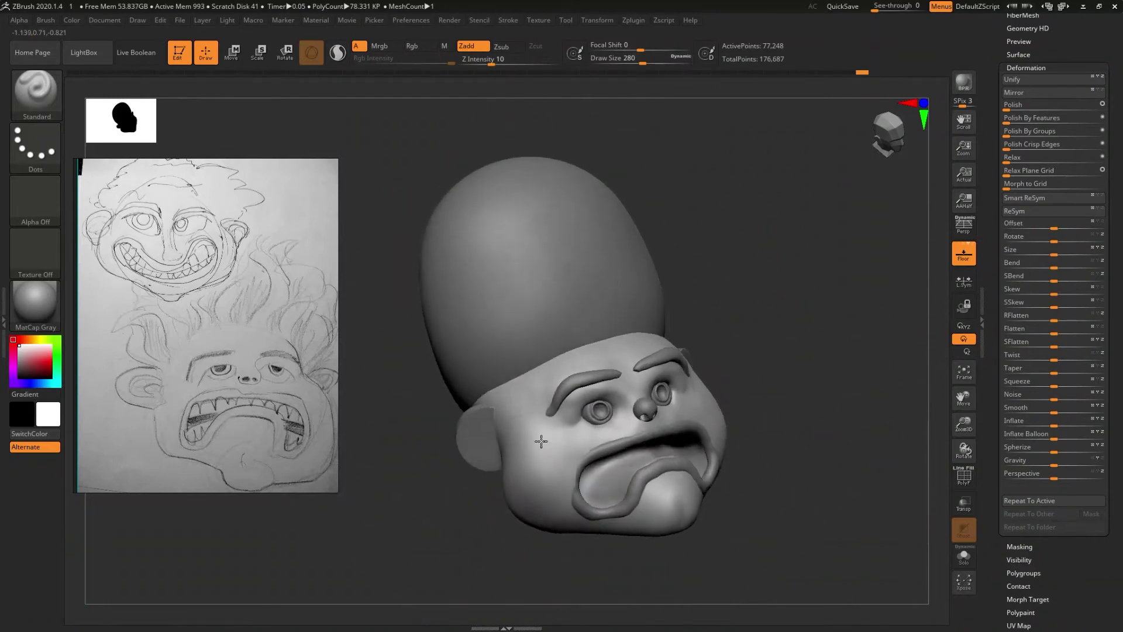
right_drag(539, 451, 584, 423)
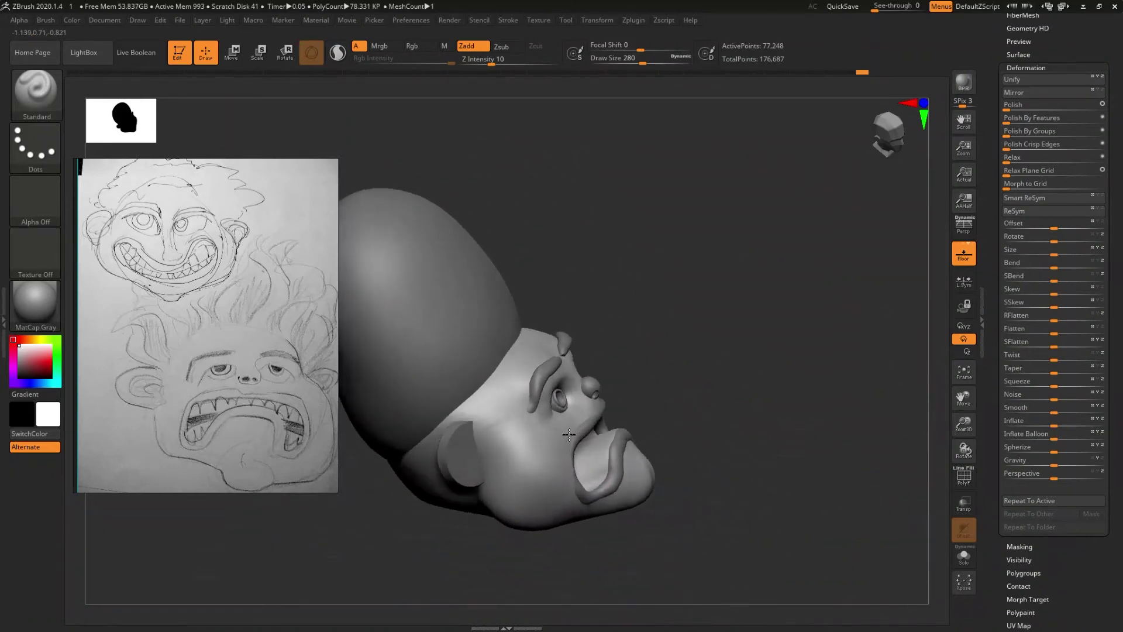
drag(584, 423, 527, 486)
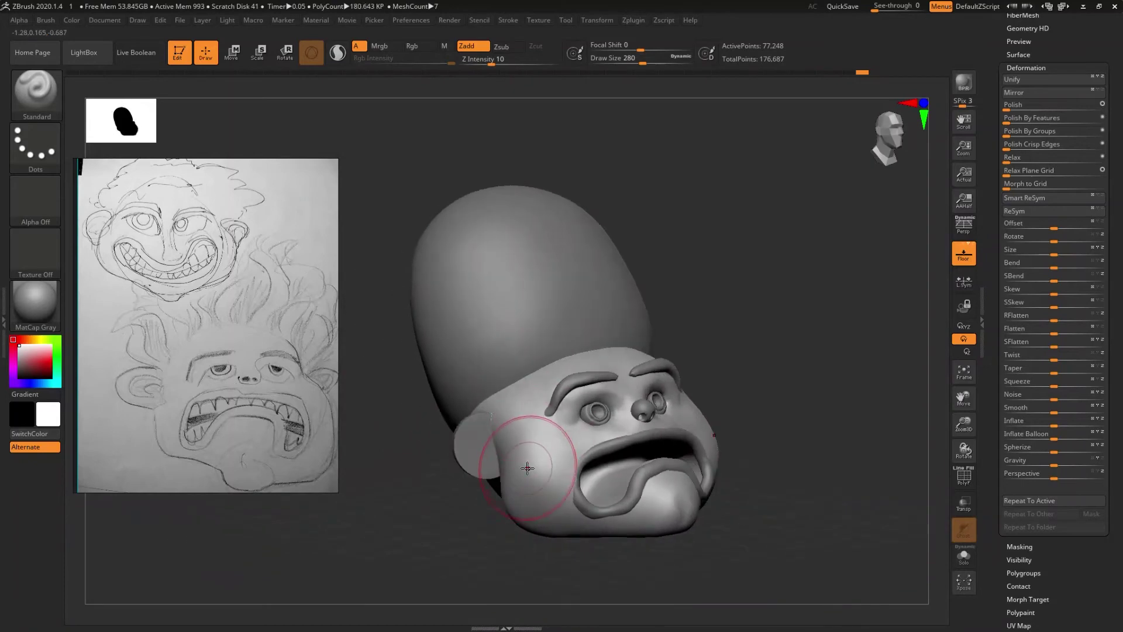
right_drag(527, 506, 513, 520)
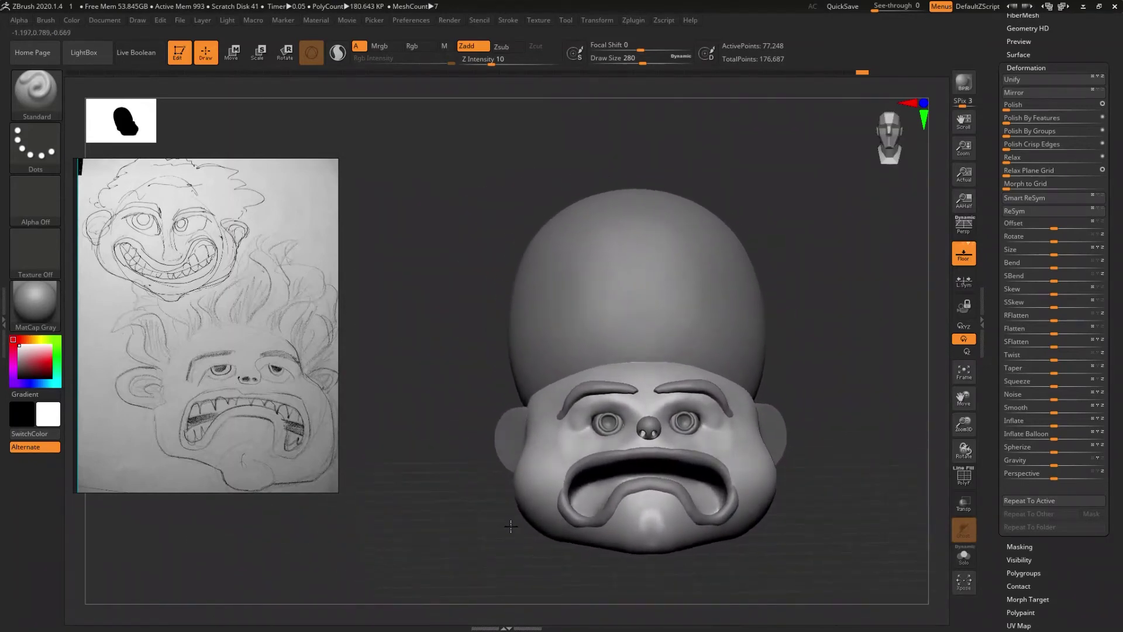
right_drag(513, 520, 515, 557)
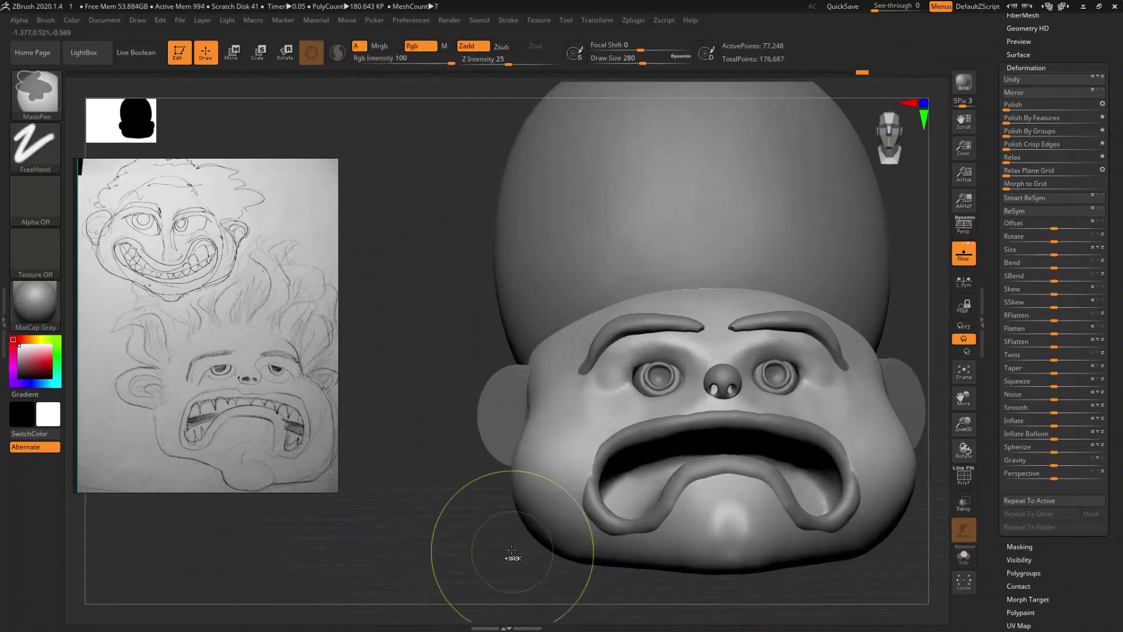
right_drag(517, 518, 513, 479)
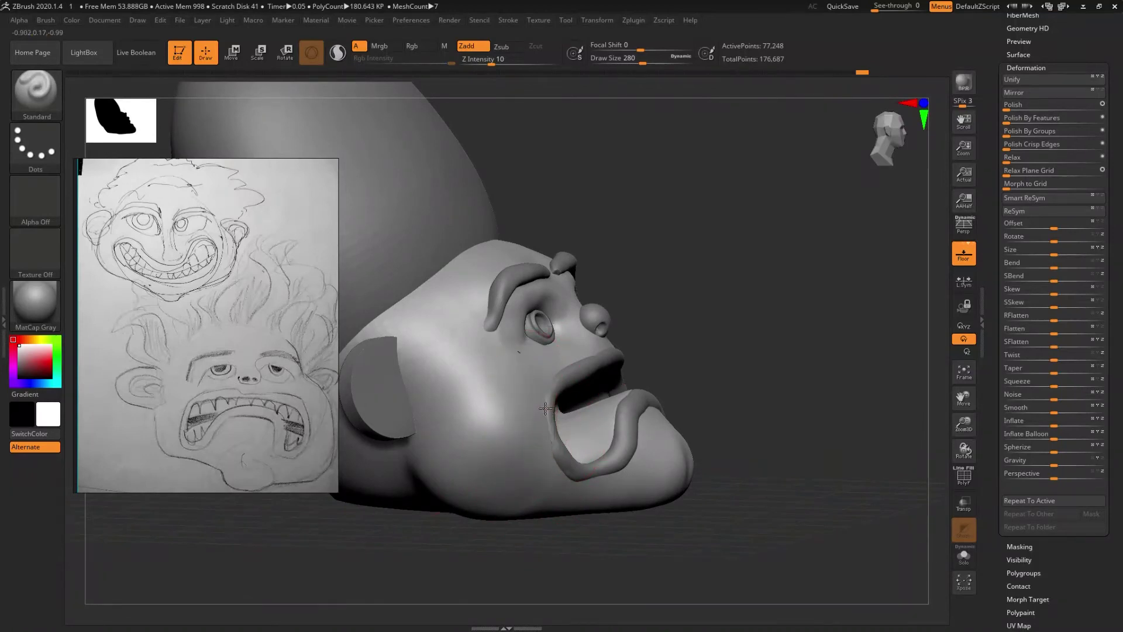
mouse_move(544, 413)
right_down()
mouse_move(508, 463)
mouse_move(513, 377)
mouse_move(588, 421)
mouse_move(538, 429)
right_up()
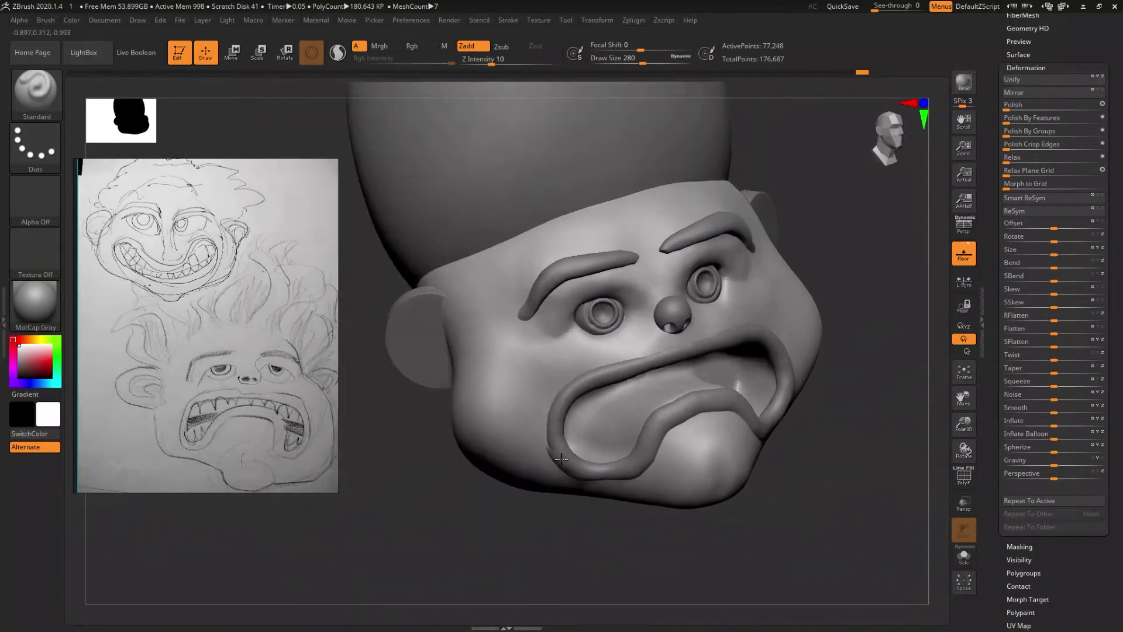
drag(529, 406, 521, 404)
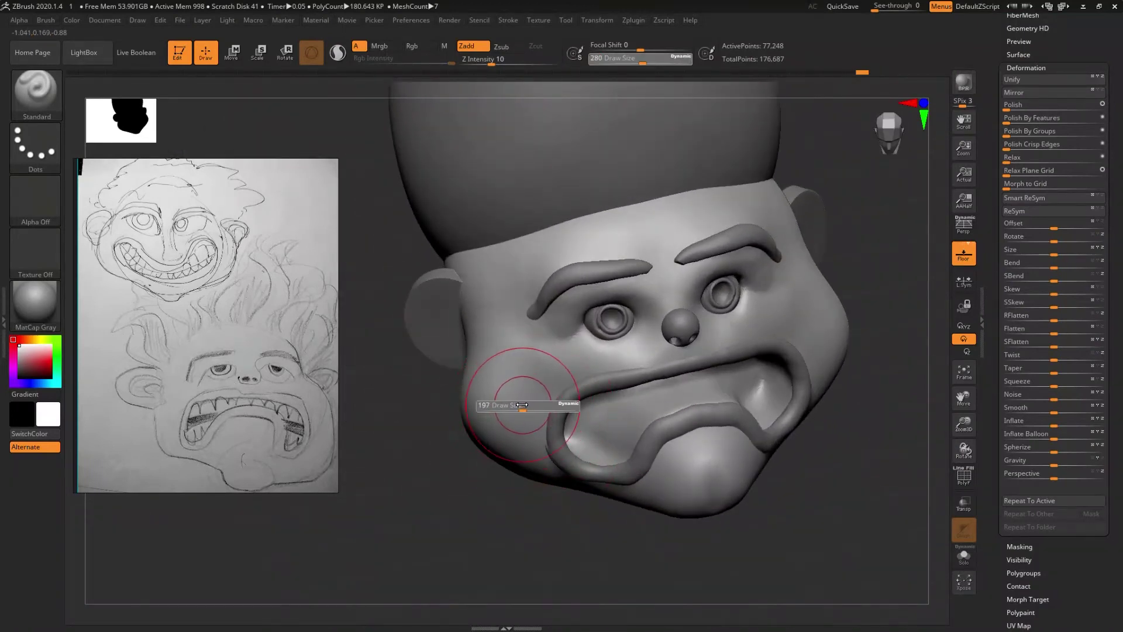
drag(509, 362, 510, 396)
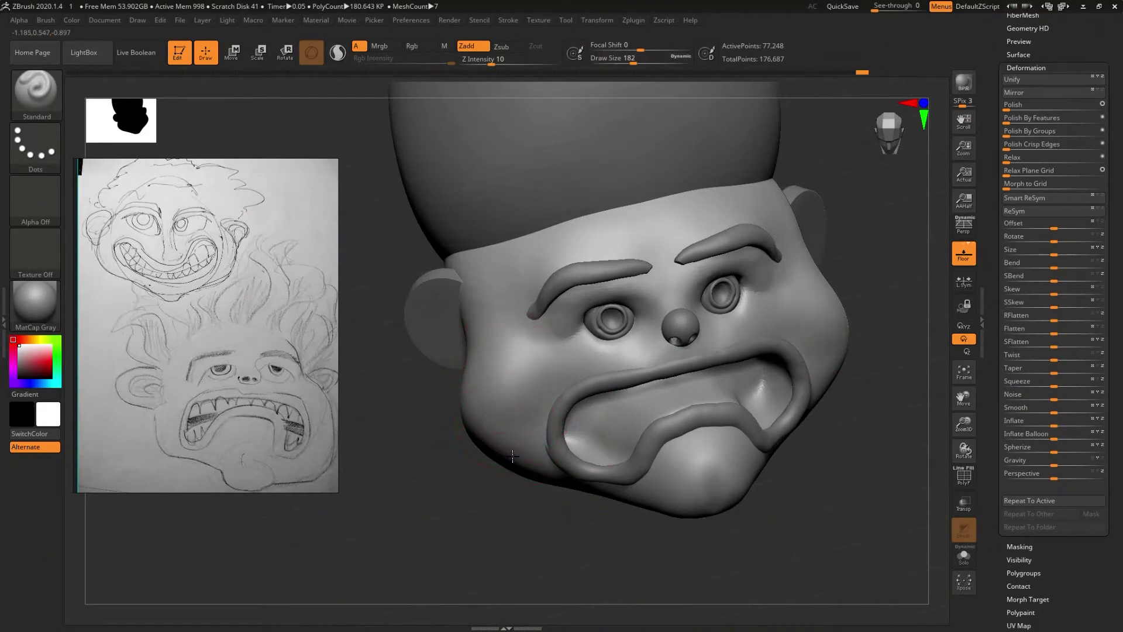
right_drag(510, 452, 512, 416)
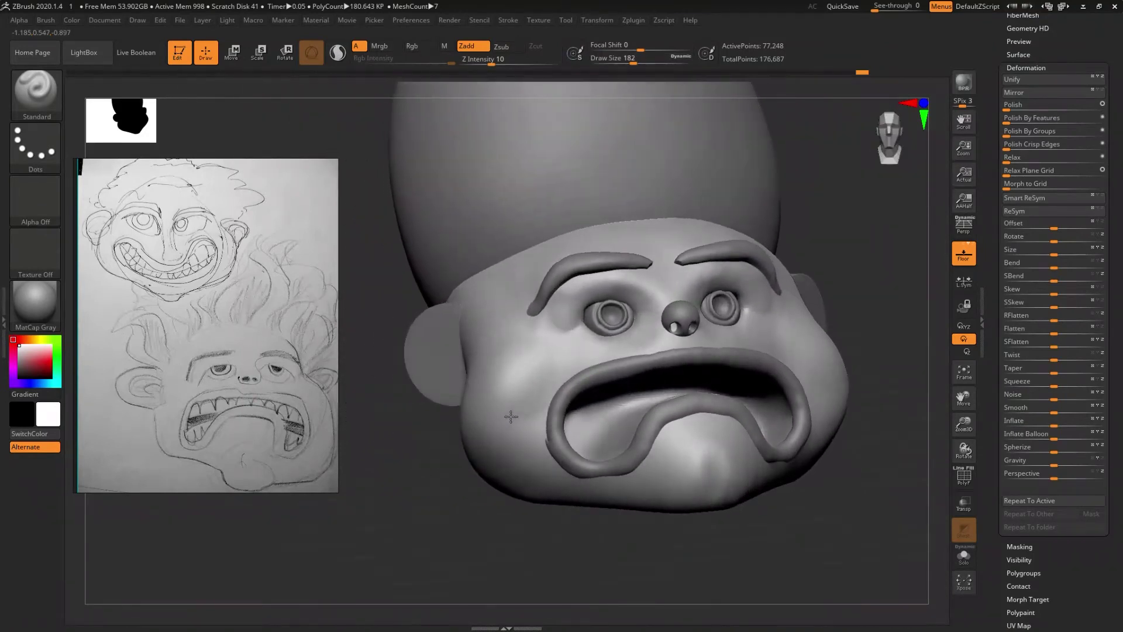
mouse_move(501, 414)
right_down()
mouse_move(585, 410)
mouse_move(576, 414)
right_up()
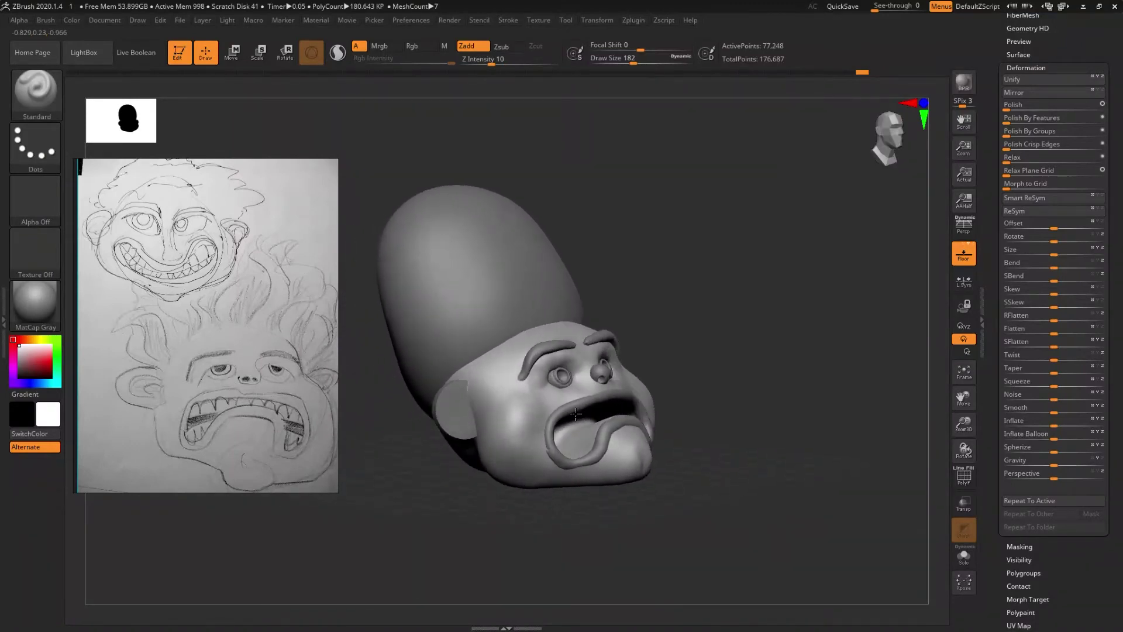
right_drag(577, 414, 605, 470)
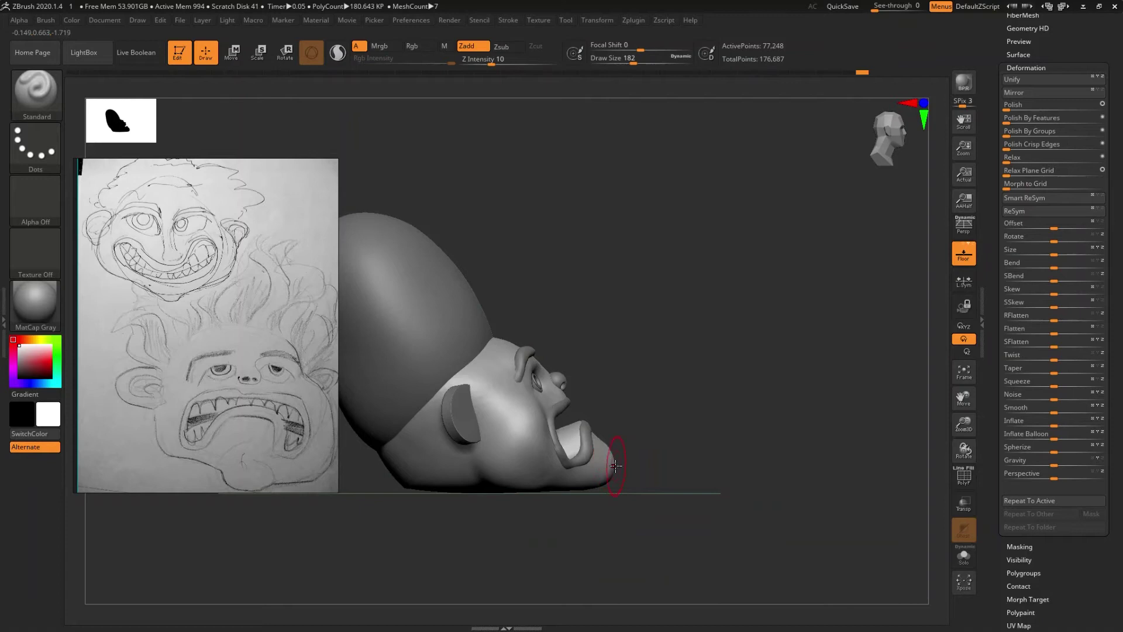
- Switch to the Move brush at about size 116 and frame the head front-on
key(b)
key(m)
key(v)
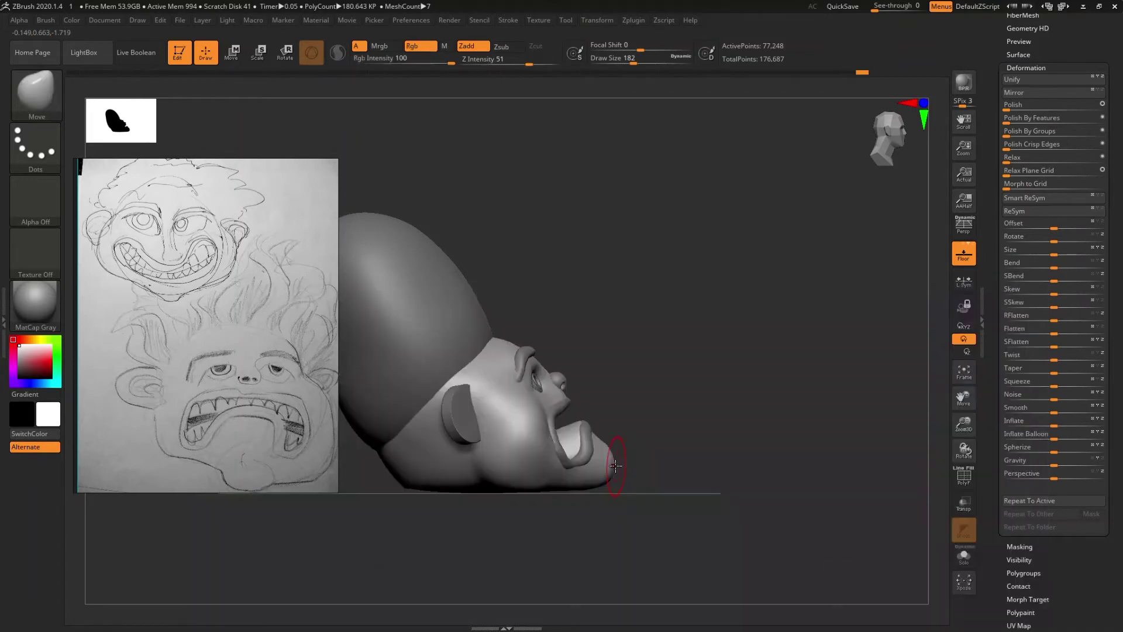
drag(611, 451, 622, 455)
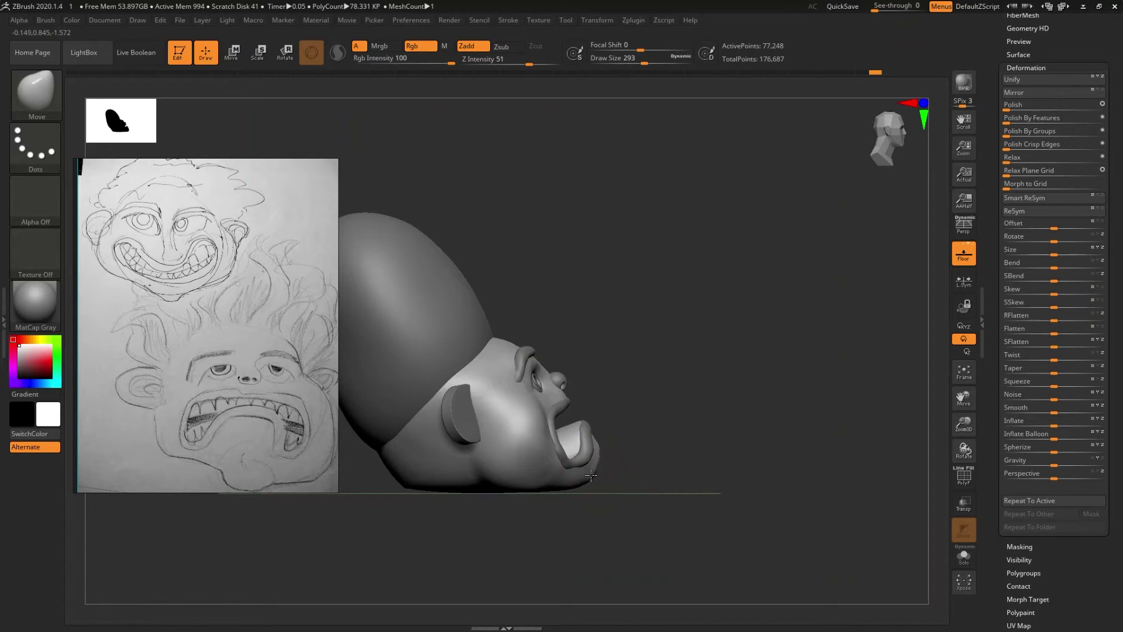
mouse_move(605, 496)
mouse_down()
mouse_move(562, 514)
mouse_move(562, 529)
mouse_move(615, 513)
mouse_up()
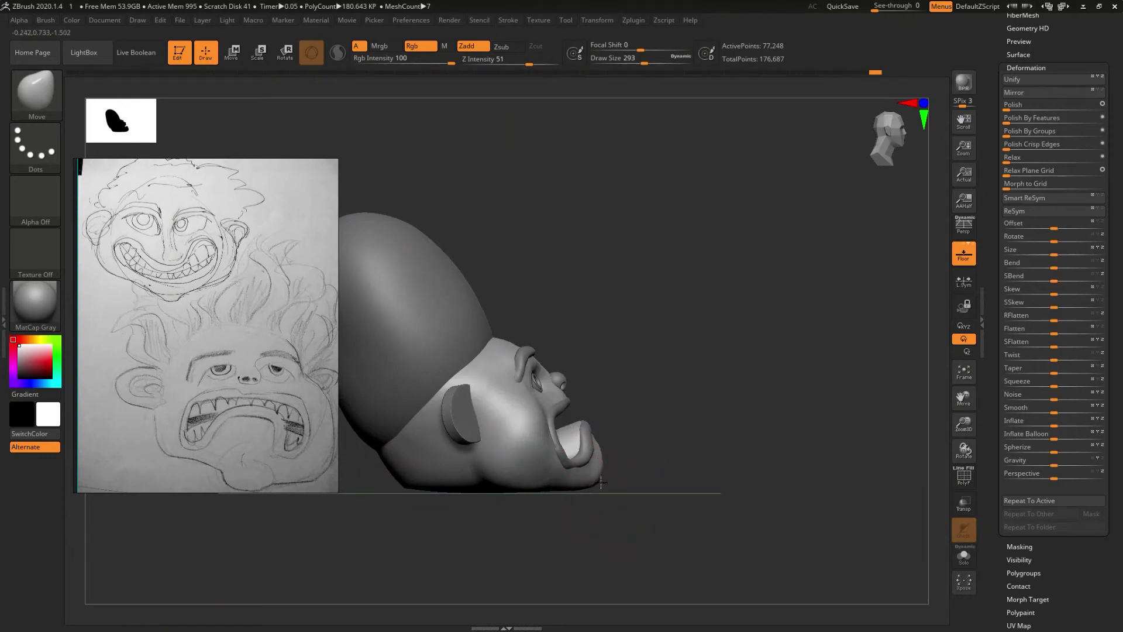
mouse_move(602, 483)
mouse_down()
mouse_move(597, 532)
mouse_move(584, 541)
mouse_move(572, 529)
mouse_move(559, 545)
mouse_move(544, 526)
mouse_move(557, 531)
mouse_up()
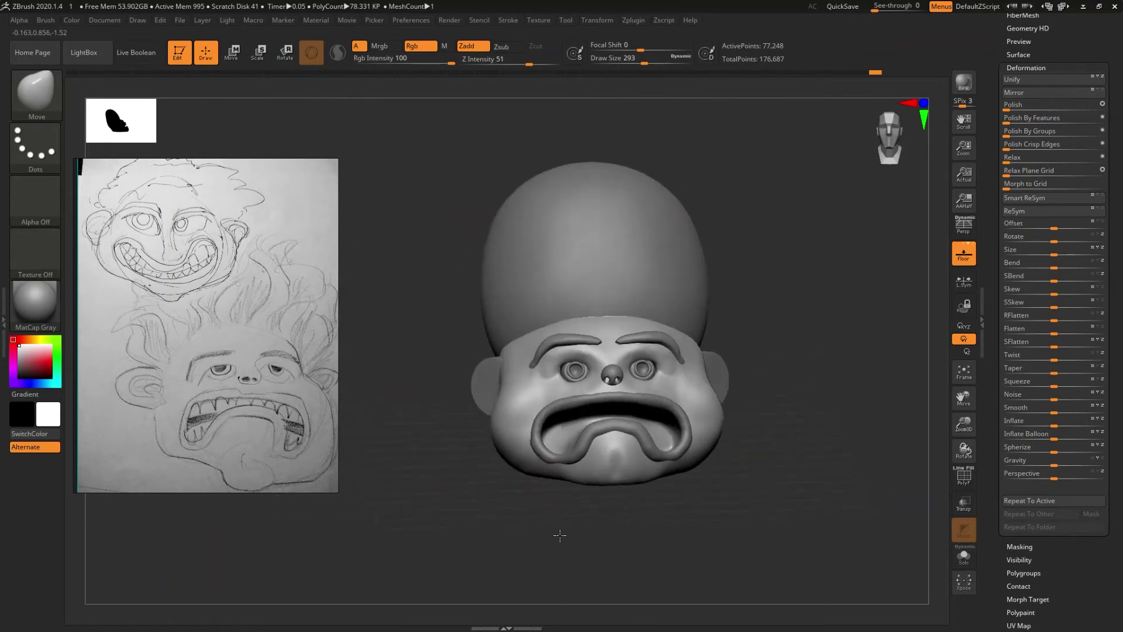
key(ctrl)
ctrl+right_drag(618, 448, 616, 502)
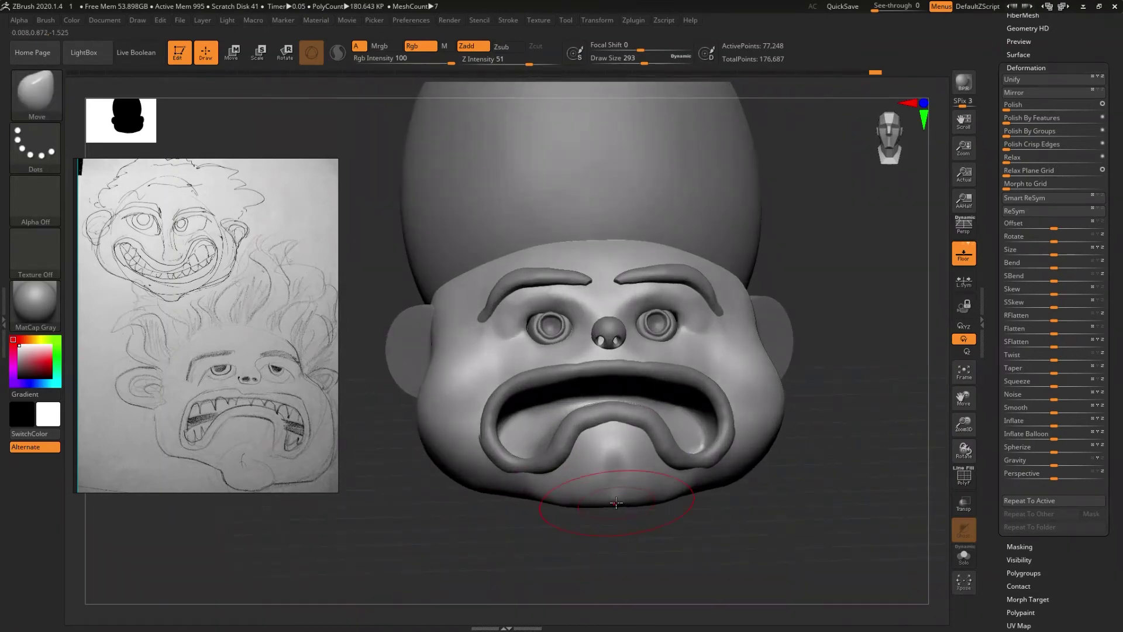
- Set the Move brush Focal Shift to -30 and bring up the Save Project dialog
key(space)
drag(614, 456, 591, 455)
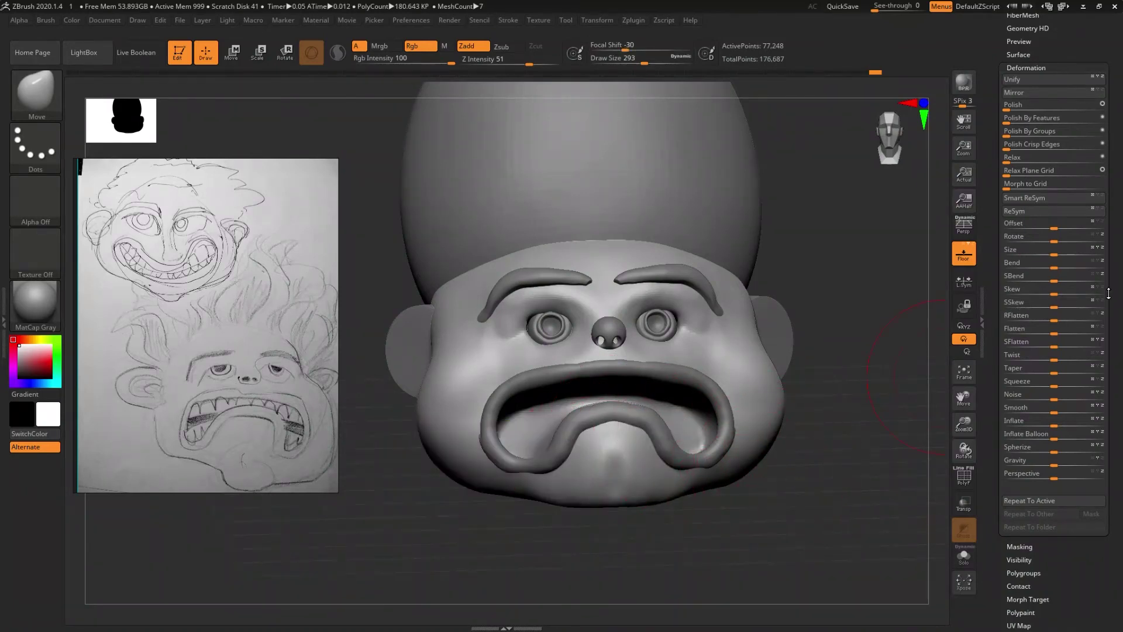
scroll(1109, 293, up, 5)
key(ctrl+s)
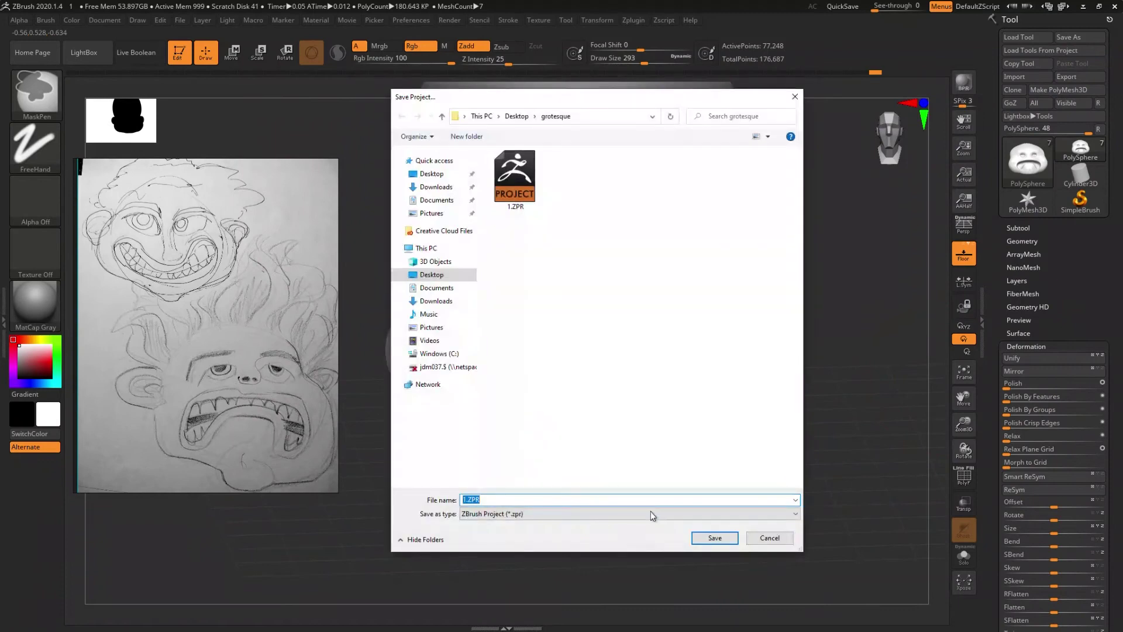
- Save the project as 1.ZPR and append a Cylinder3D subtool
key(Return)
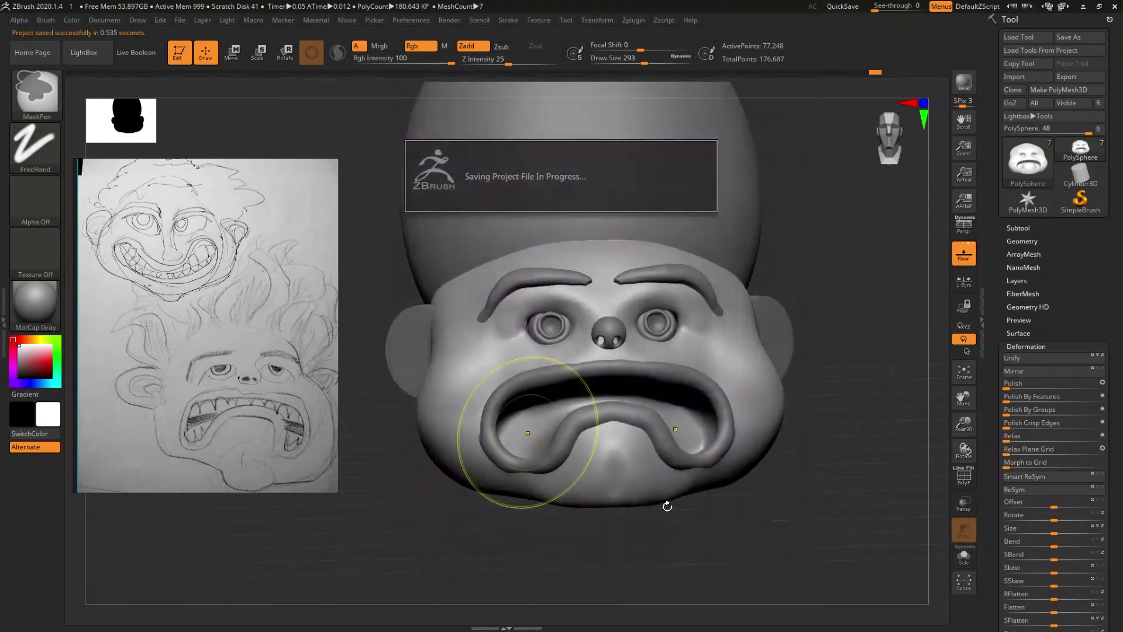
right_drag(619, 472, 663, 439)
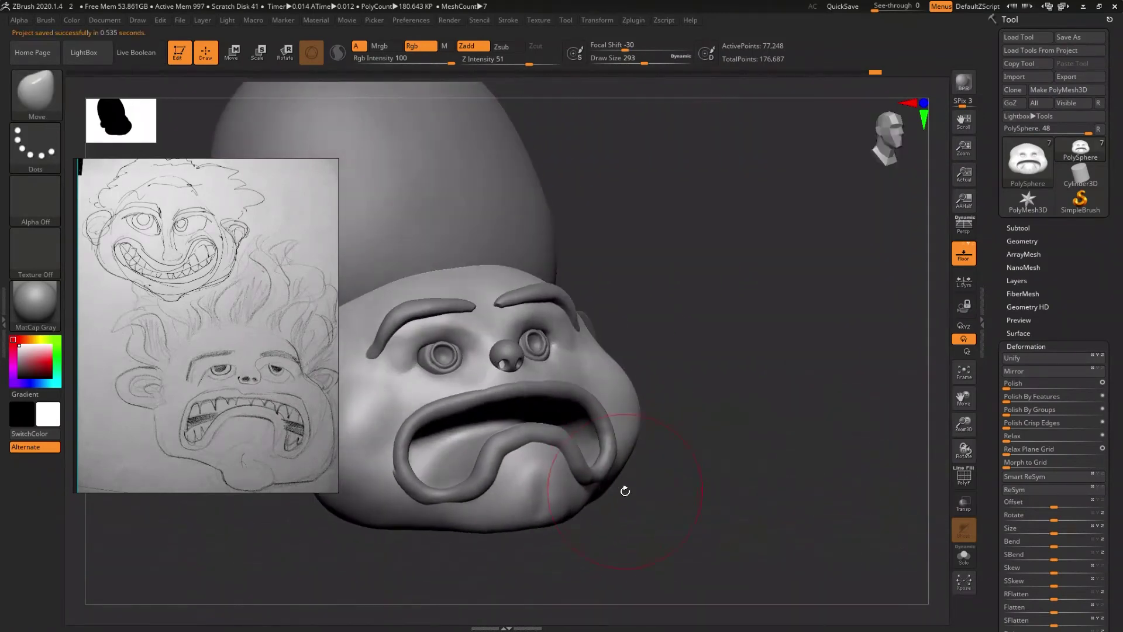
click(1023, 240)
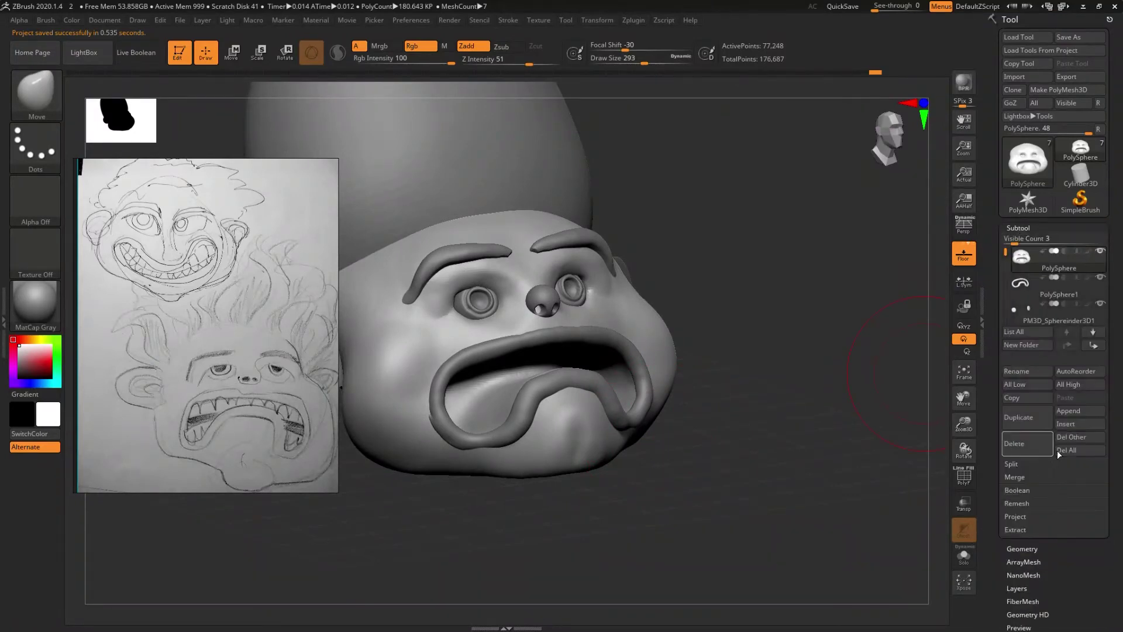
click(1066, 413)
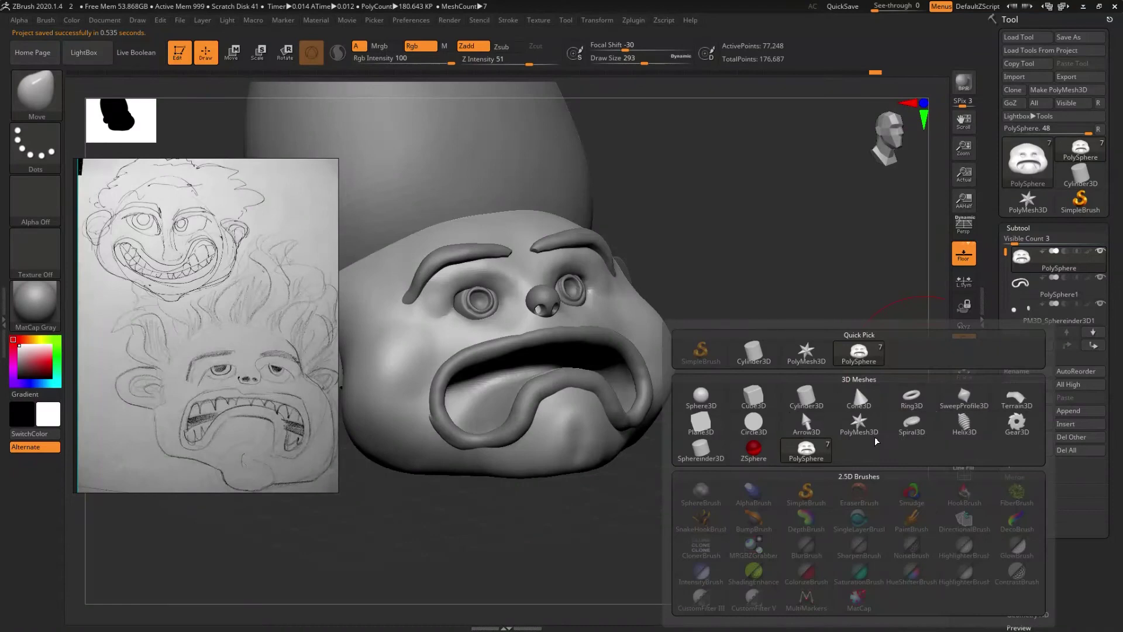
click(805, 388)
- Move the cylinder down over the face with the Transpose gizmo
right_drag(617, 469, 583, 367)
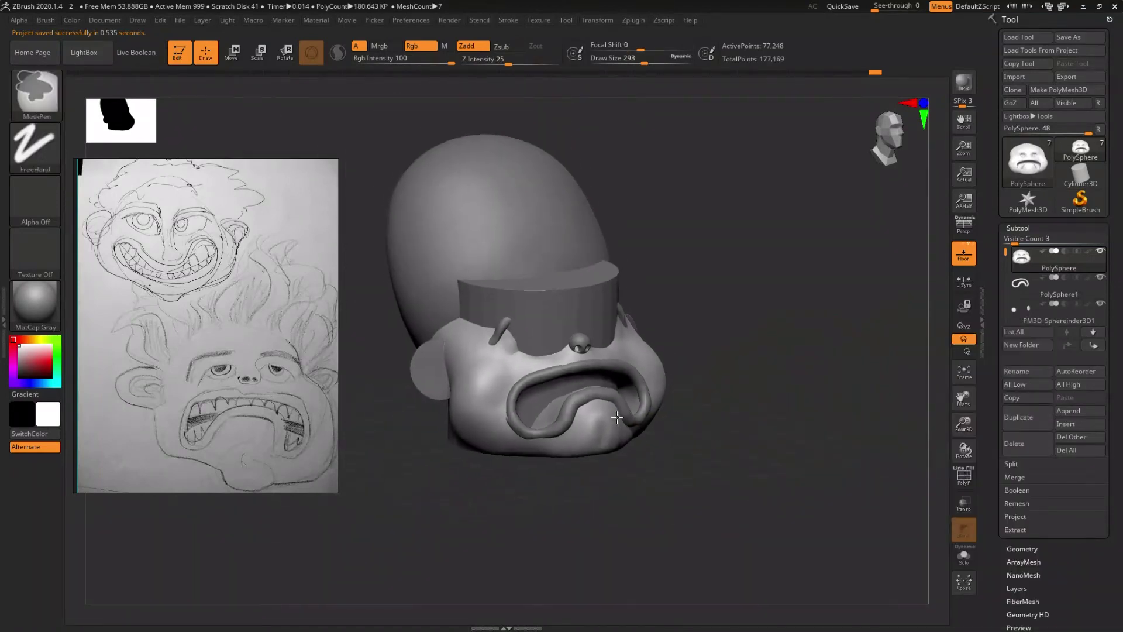
key(w)
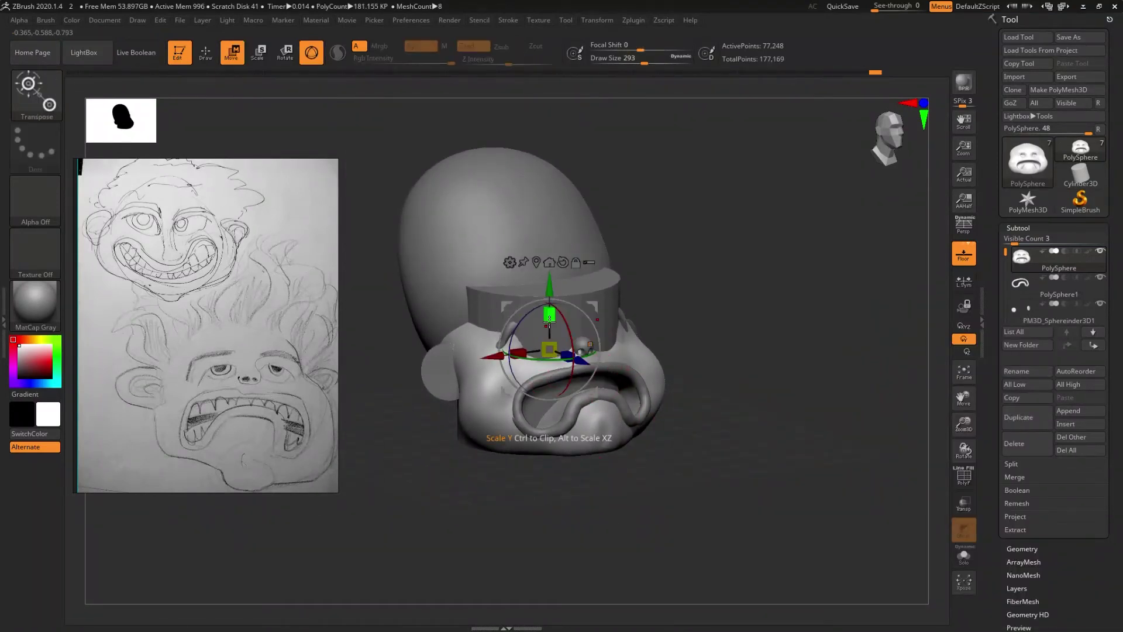
drag(549, 331, 542, 358)
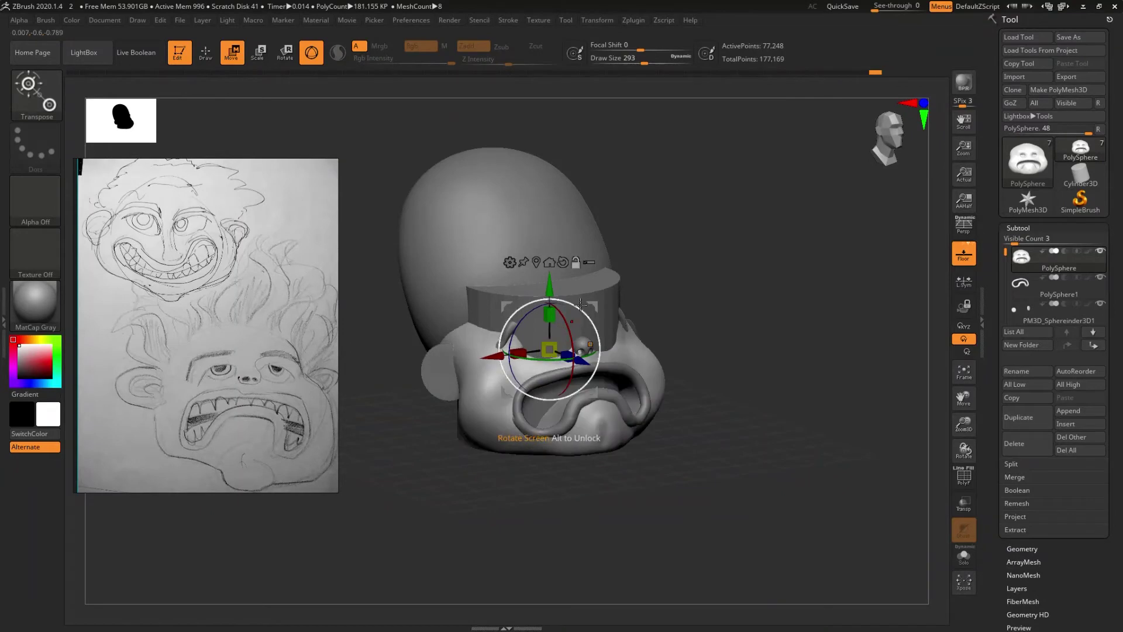
alt+click(594, 286)
mouse_move(539, 322)
mouse_down()
mouse_move(533, 409)
mouse_move(557, 433)
mouse_move(532, 385)
mouse_up()
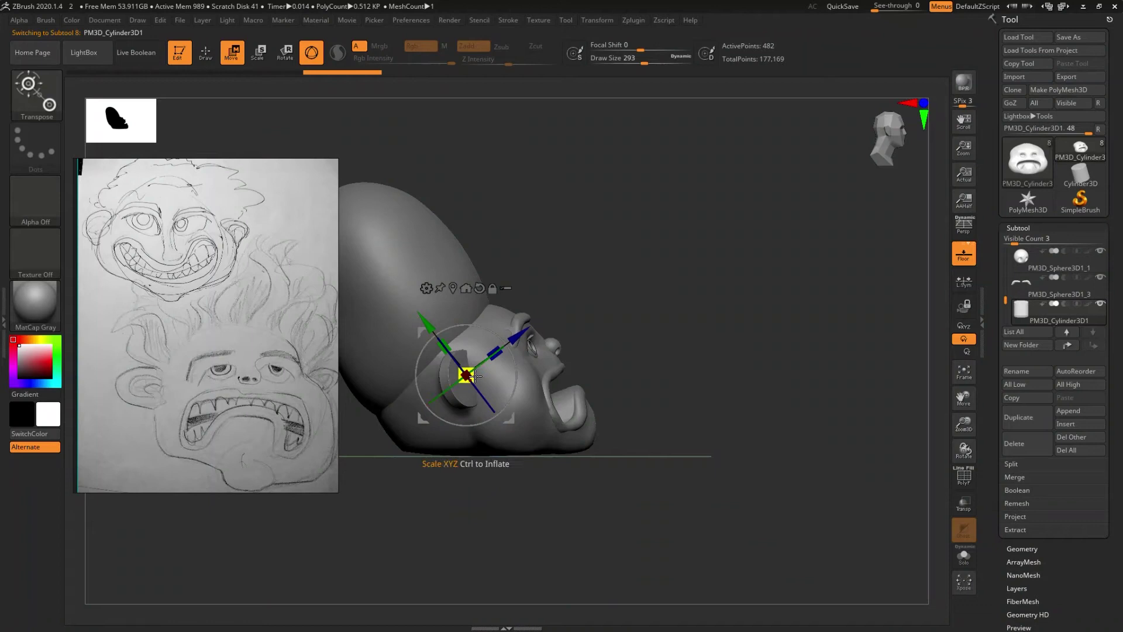
- Scale the cylinder into a thin band in the mouth, show PolyFrame, and subdivide it
drag(474, 376, 549, 471)
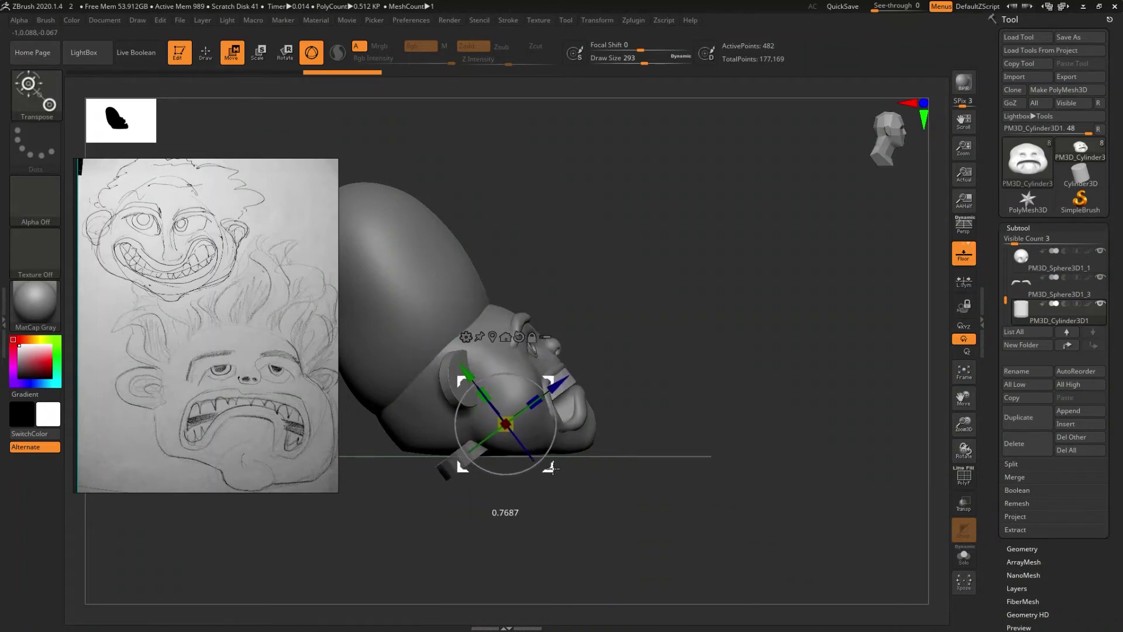
mouse_move(549, 471)
mouse_down()
mouse_move(561, 483)
mouse_move(587, 474)
mouse_up()
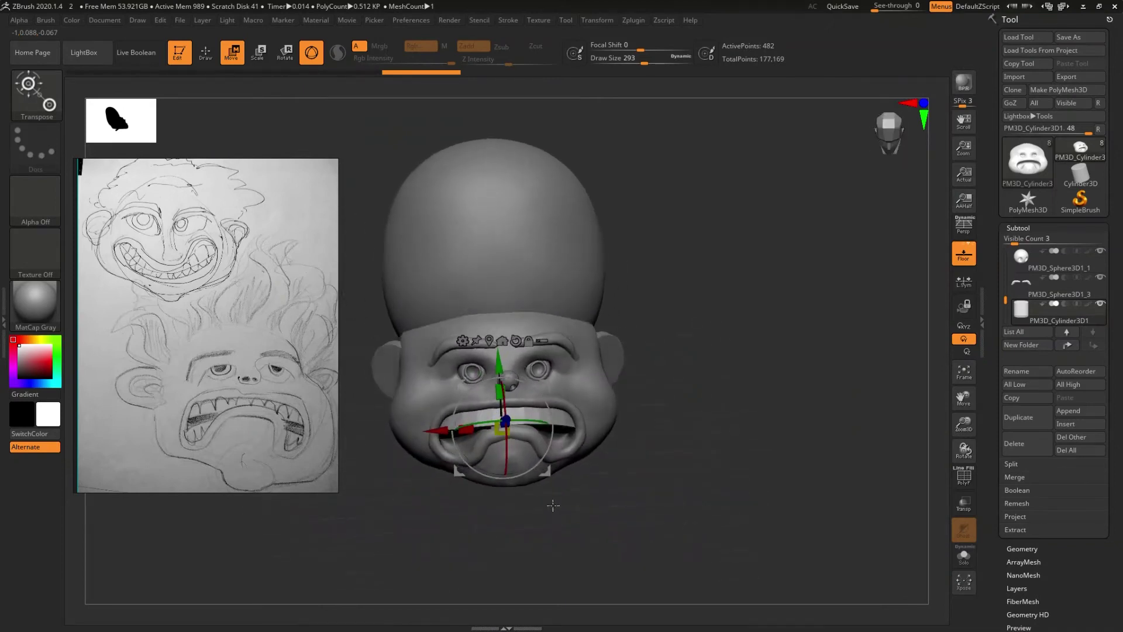
drag(587, 473, 576, 502)
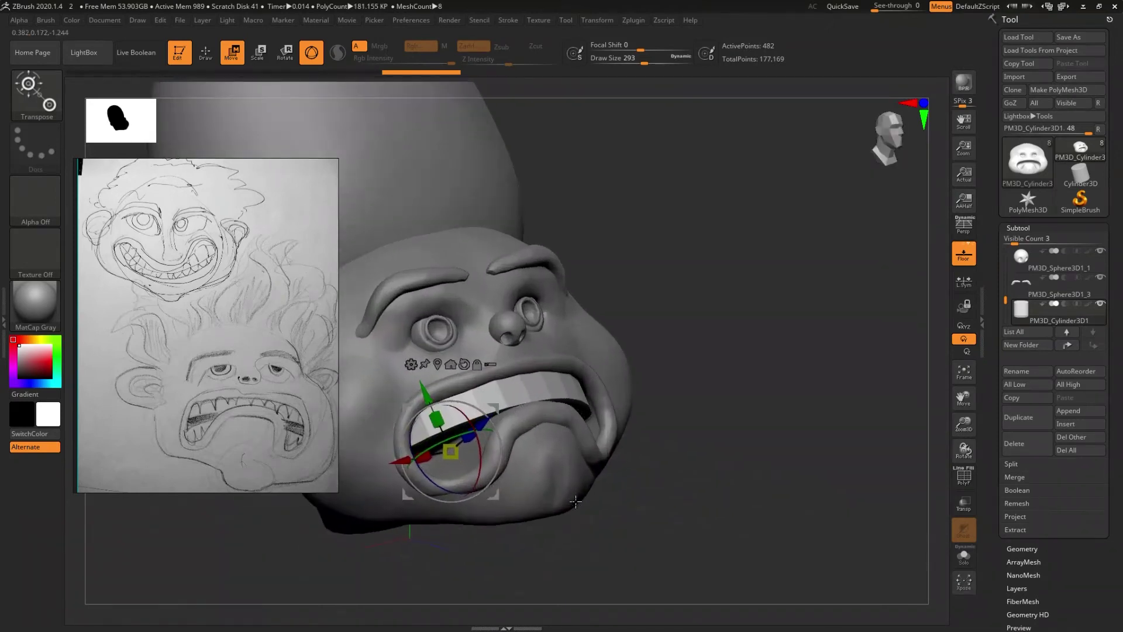
key(shift+f)
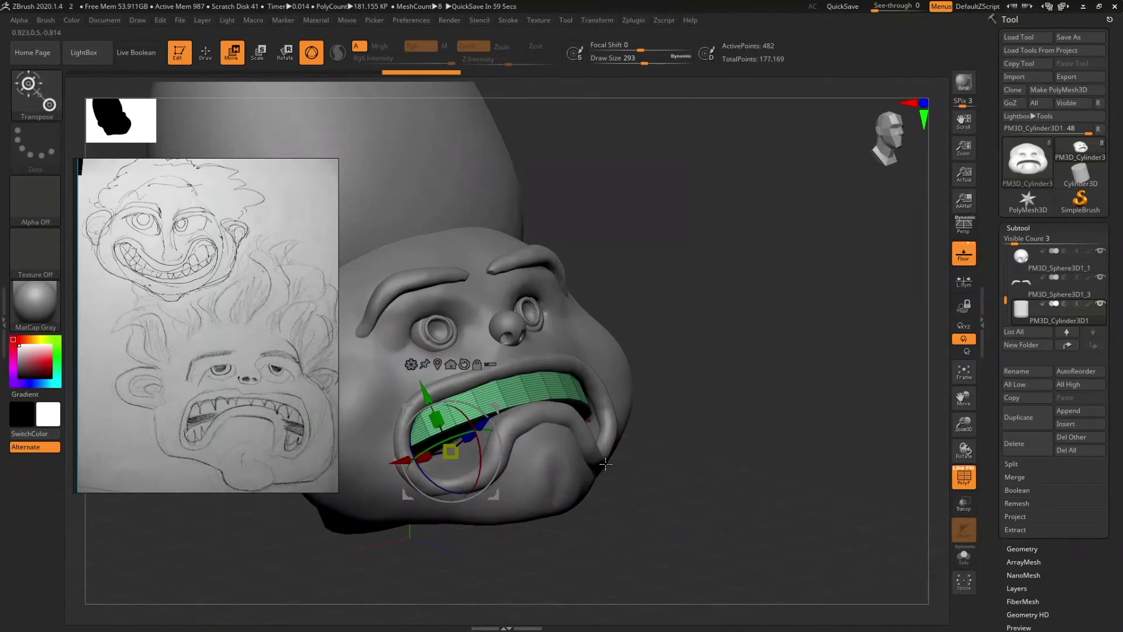
click(1037, 548)
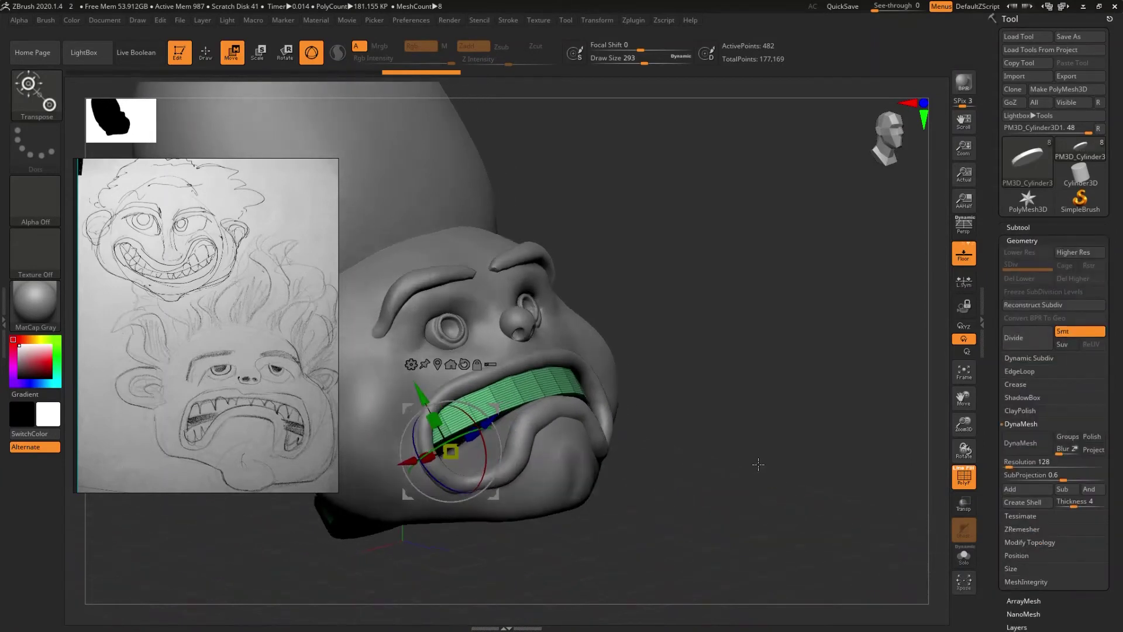
key(d)
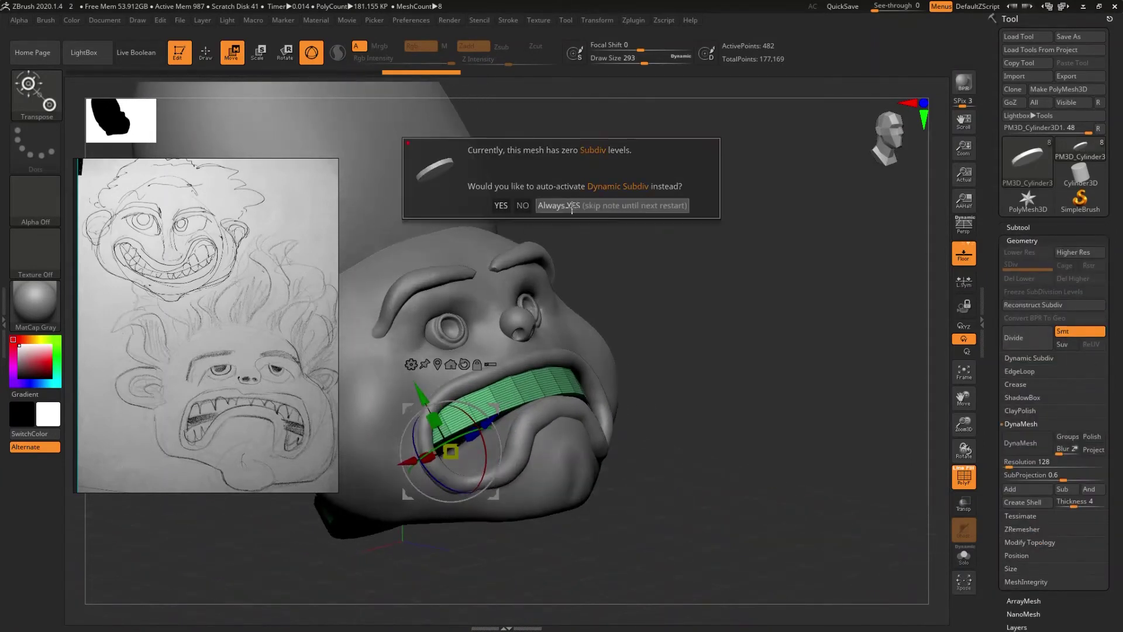
- Accept dynamic subdivision and remesh the teeth band with DynaMesh
click(559, 205)
mouse_move(680, 464)
mouse_down()
mouse_move(671, 426)
mouse_move(713, 467)
mouse_up()
click(1018, 444)
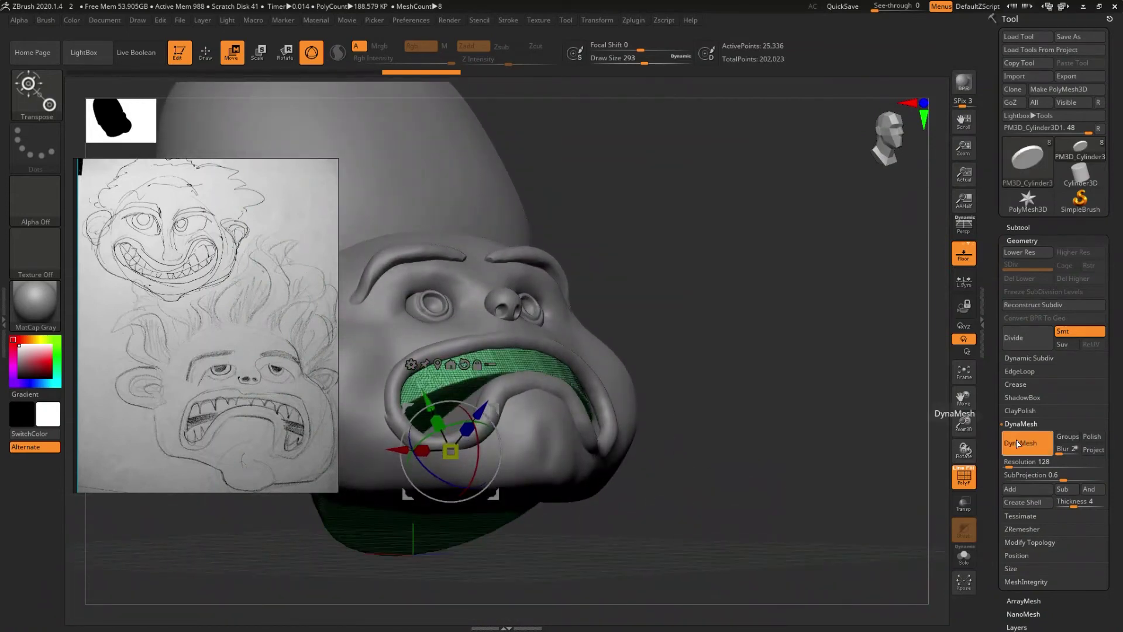
mouse_move(757, 457)
mouse_down()
mouse_move(715, 489)
mouse_move(778, 464)
mouse_move(705, 460)
mouse_move(664, 485)
mouse_move(667, 443)
mouse_up()
- Move and narrow the band behind the upper lip, check it from the side, then isolate it with Solo
drag(543, 355, 531, 351)
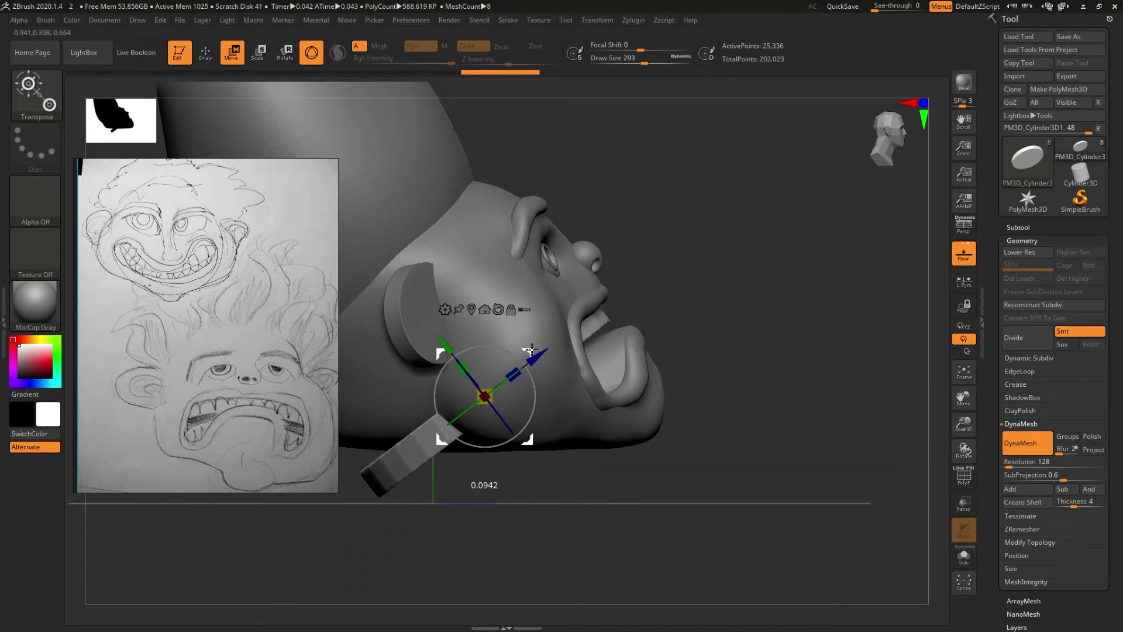
drag(533, 486, 585, 451)
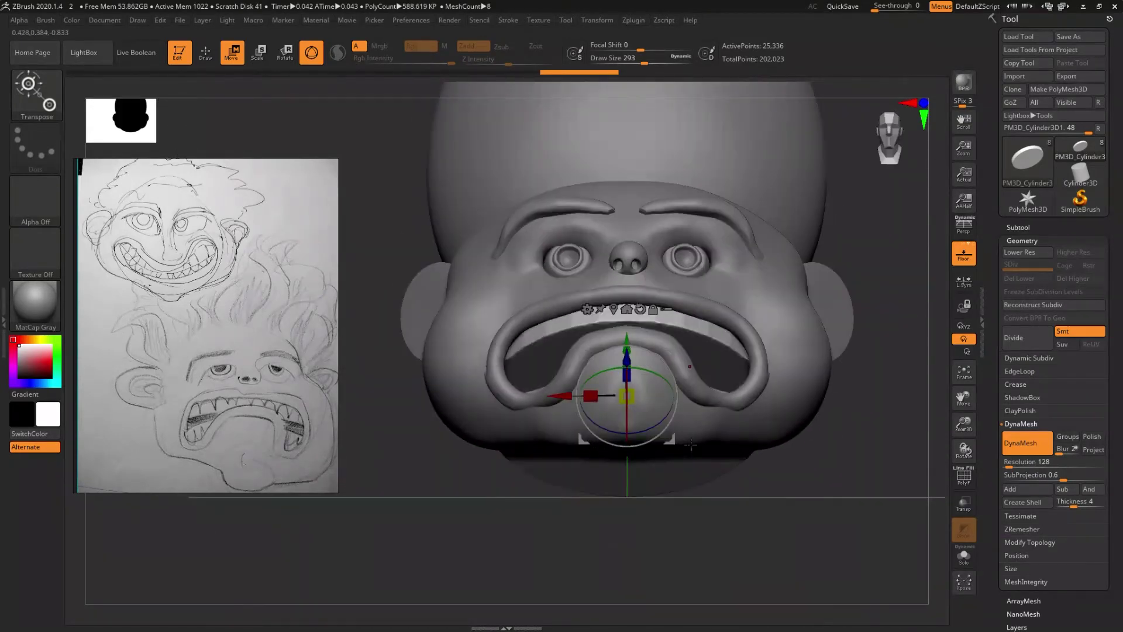
shift+drag(691, 445, 692, 474)
mouse_move(692, 474)
mouse_down()
mouse_move(695, 507)
mouse_move(746, 469)
mouse_move(689, 476)
mouse_up()
drag(588, 401, 597, 402)
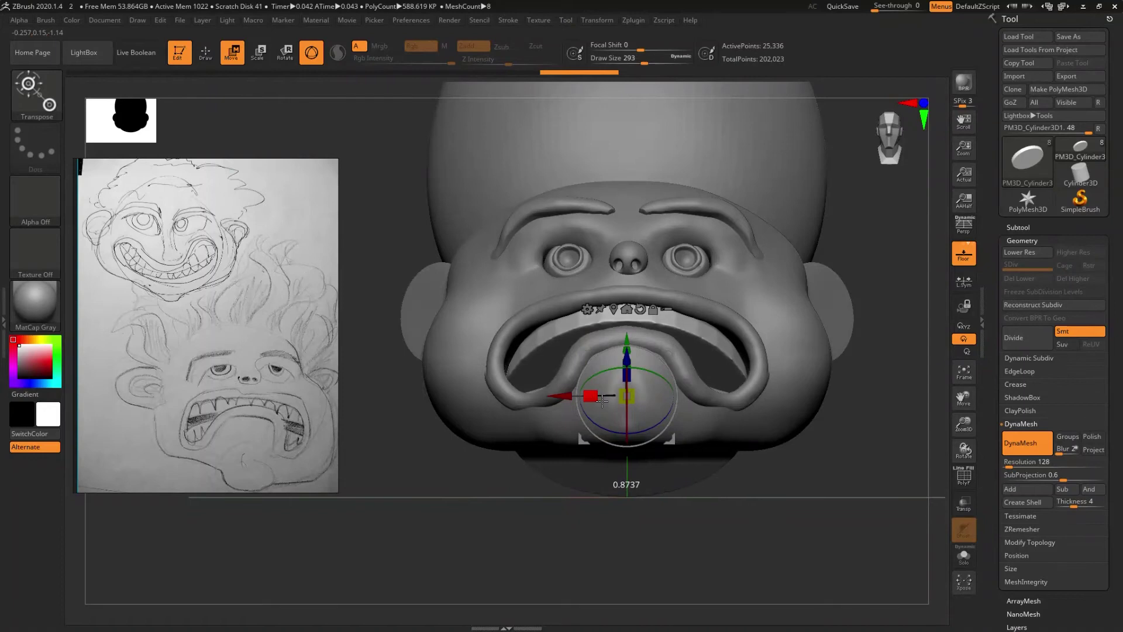
mouse_move(608, 509)
mouse_down()
mouse_move(612, 477)
mouse_move(551, 518)
mouse_move(563, 516)
mouse_up()
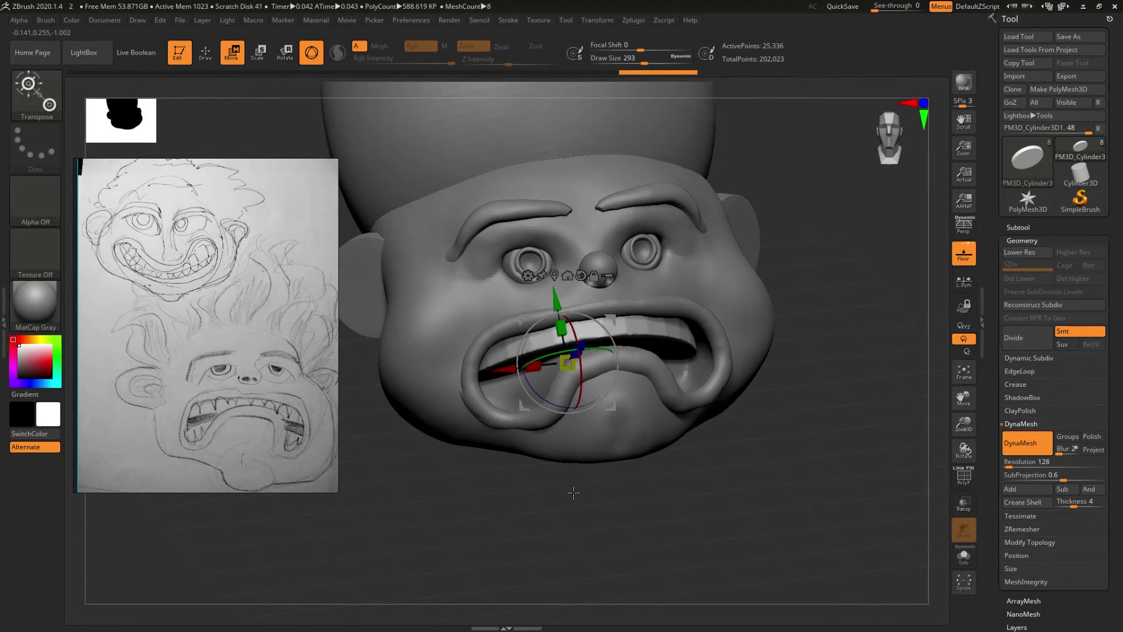
drag(560, 504, 597, 472)
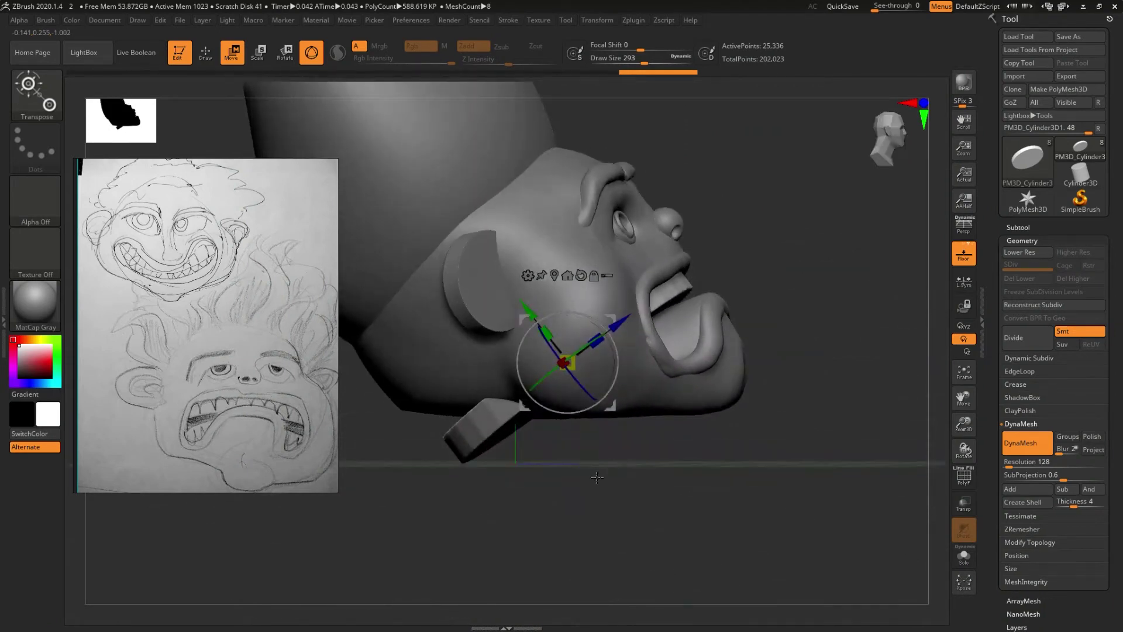
click(959, 560)
- Set DynaMesh resolution to 256 and remesh the teeth band
mouse_move(702, 426)
mouse_down()
mouse_move(632, 471)
mouse_move(680, 437)
mouse_up()
key(q)
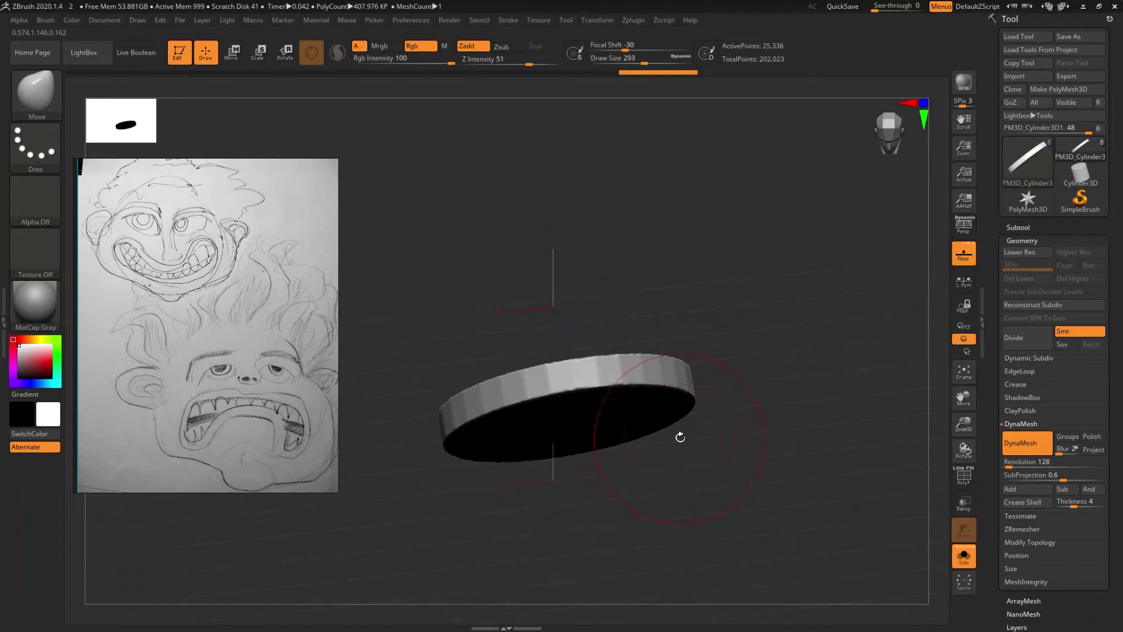
drag(679, 437, 632, 454)
key(shift)
key(shift+f)
key(shift+f)
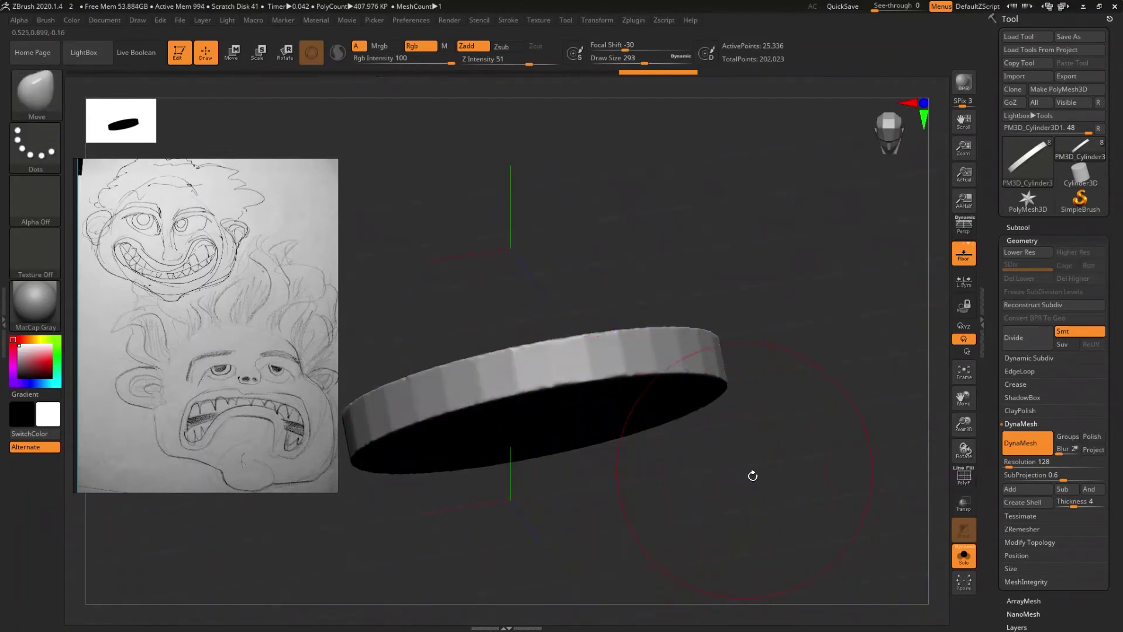
click(1015, 463)
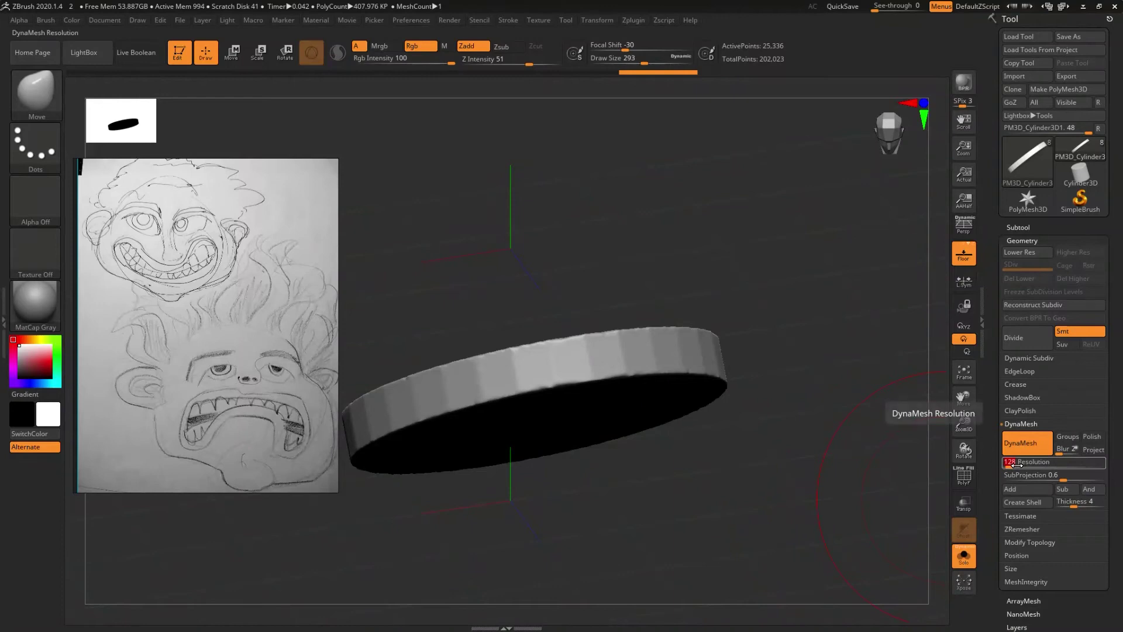
text(256)
key(Return)
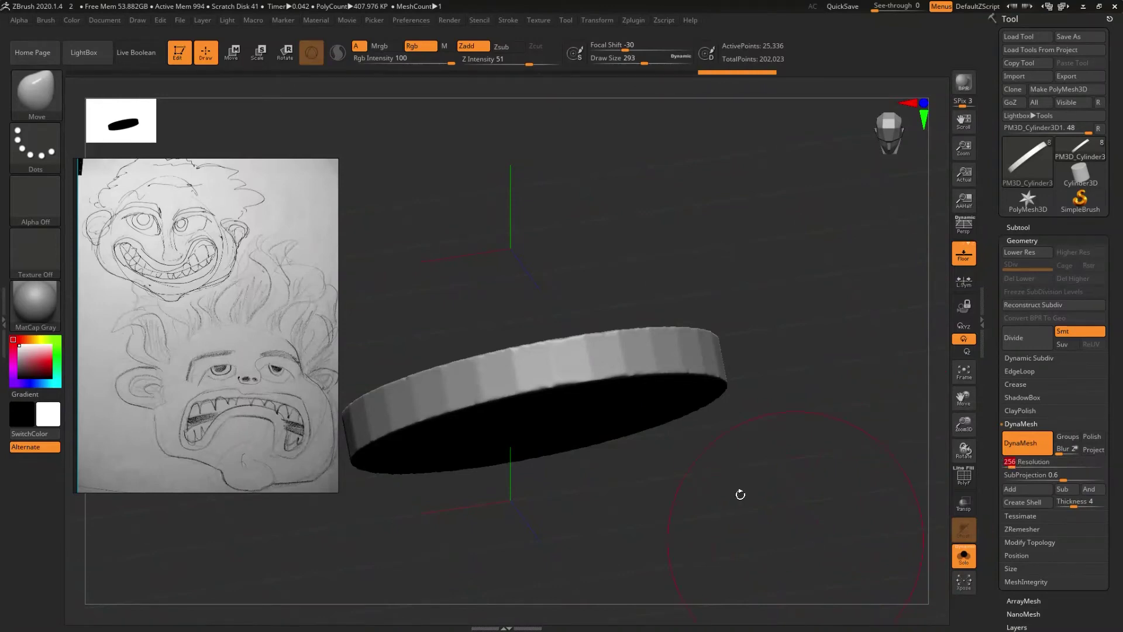
drag(739, 491, 588, 479)
key(shift)
drag(689, 482, 485, 364)
- Polish the band surface at 98 under Deformation and inspect its rim up close
drag(1079, 595, 1067, 471)
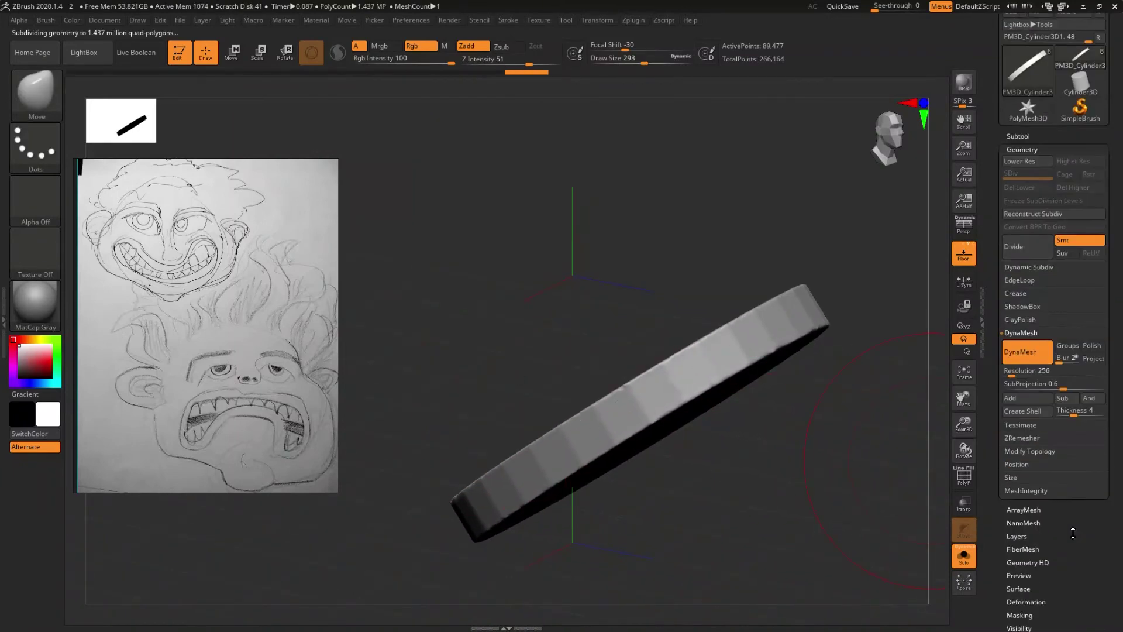
click(1022, 204)
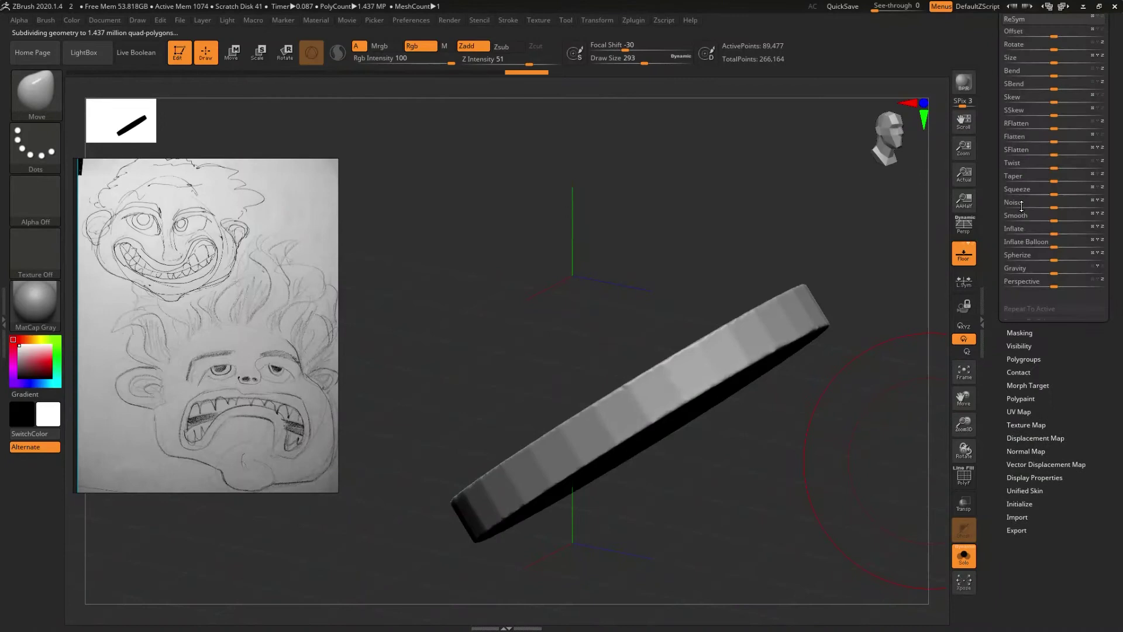
drag(1086, 266, 1086, 410)
scroll(1067, 185, up, 2)
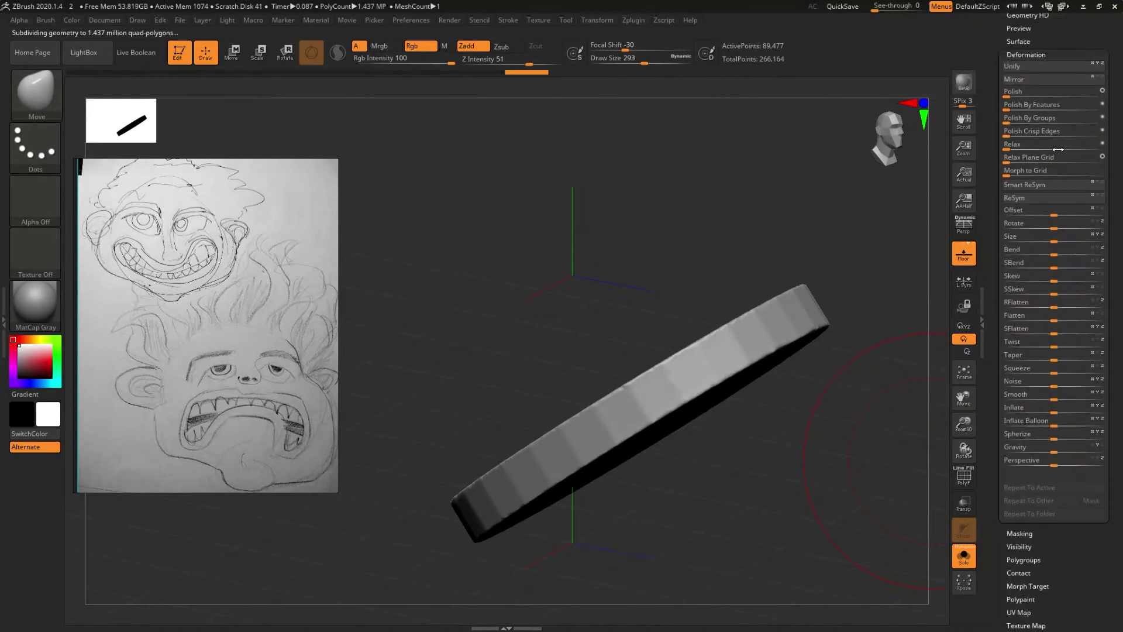
drag(1088, 93, 1100, 98)
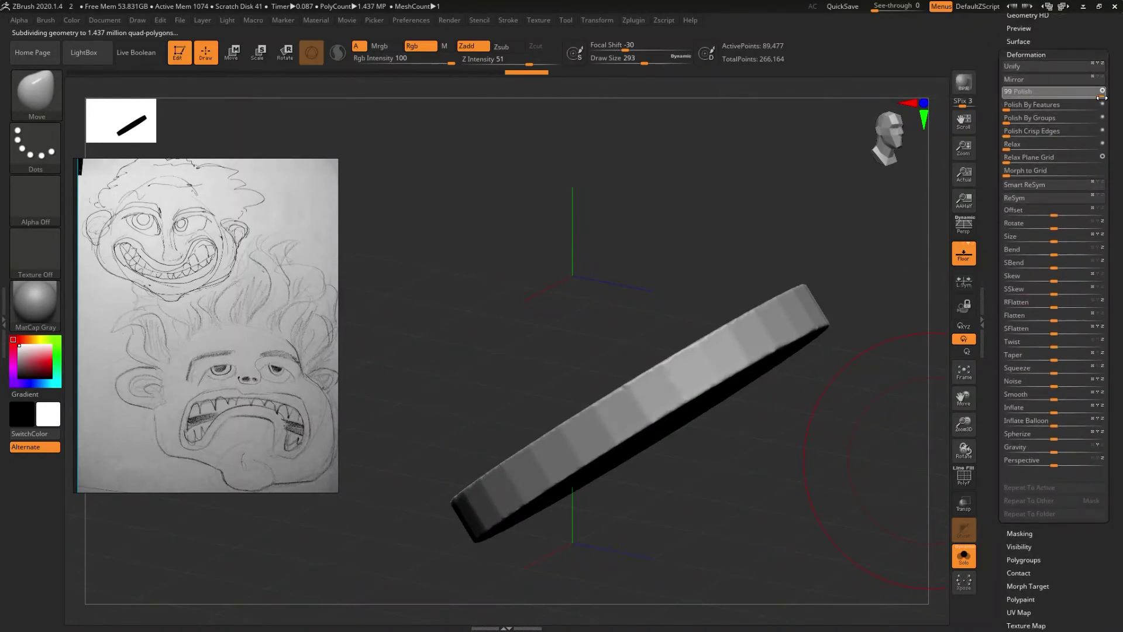
mouse_move(803, 258)
mouse_down()
mouse_move(767, 268)
mouse_move(771, 286)
mouse_move(660, 281)
mouse_up()
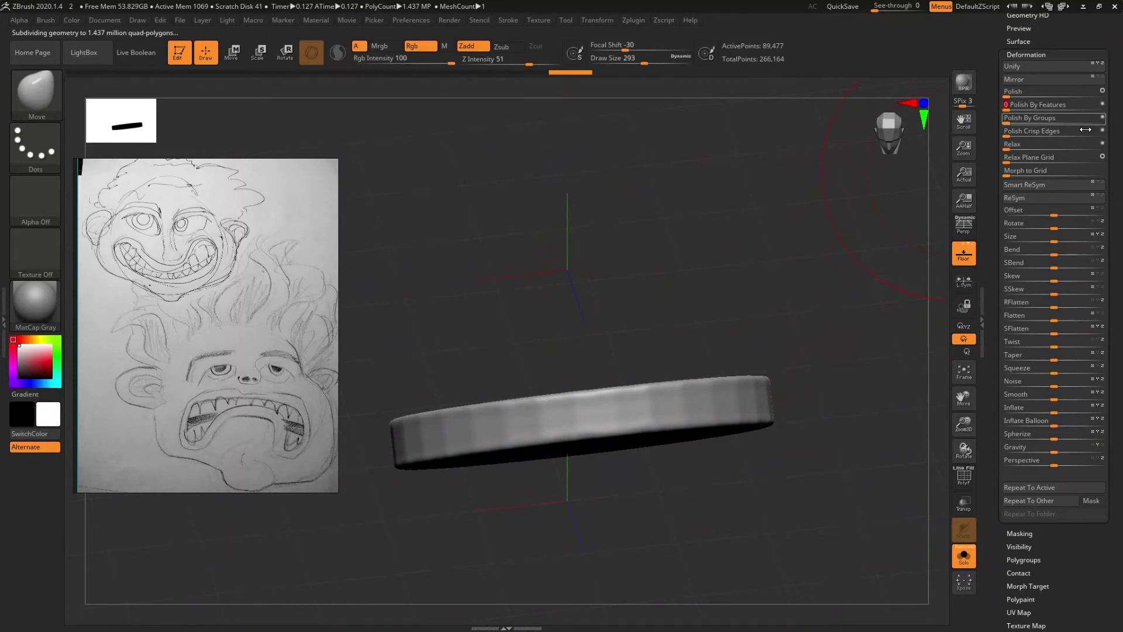
mouse_move(757, 283)
mouse_down()
mouse_move(737, 258)
mouse_move(732, 311)
mouse_move(736, 295)
mouse_up()
mouse_move(648, 341)
mouse_down()
mouse_move(597, 319)
mouse_move(600, 331)
mouse_up()
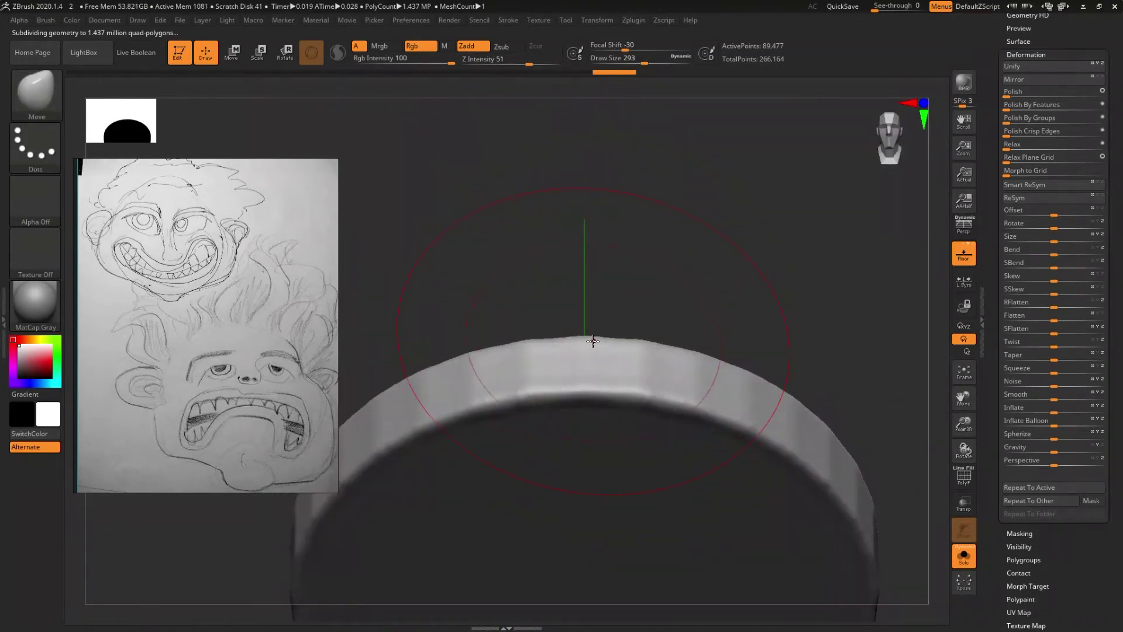
- Select the DamStandard brush at size 54
key(b)
key(d)
key(s)
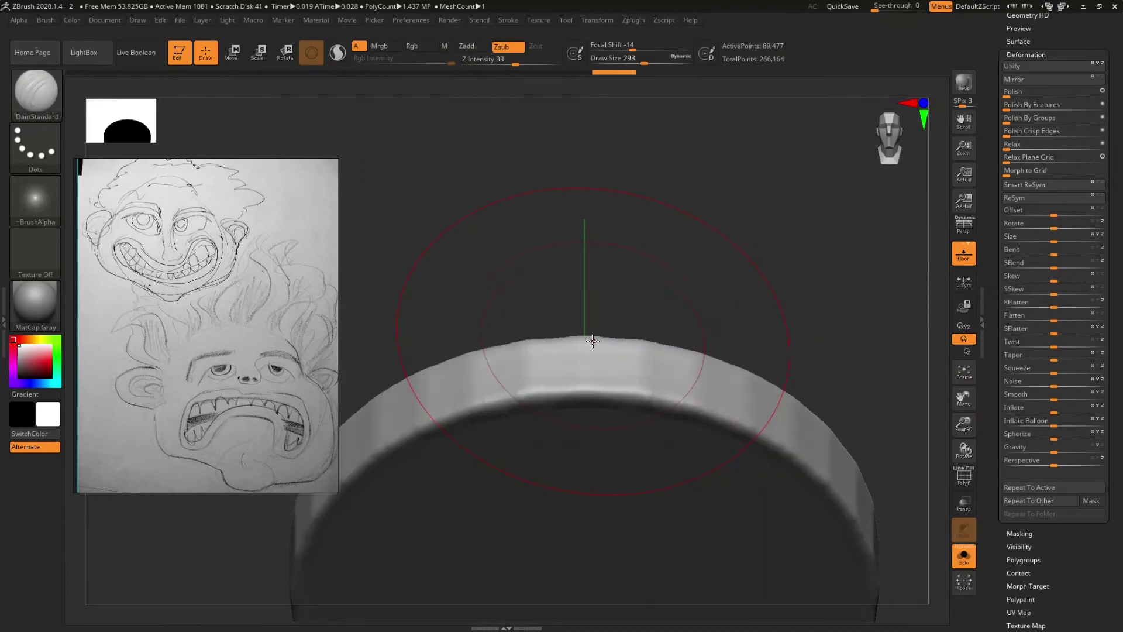
key(bracketleft)
key(bracketleft)
key(bracketleft)
key(bracketleft)
key(bracketleft)
key(bracketleft)
- Carve a trial vertical groove into the band, inspect it, and undo it
drag(575, 424, 585, 374)
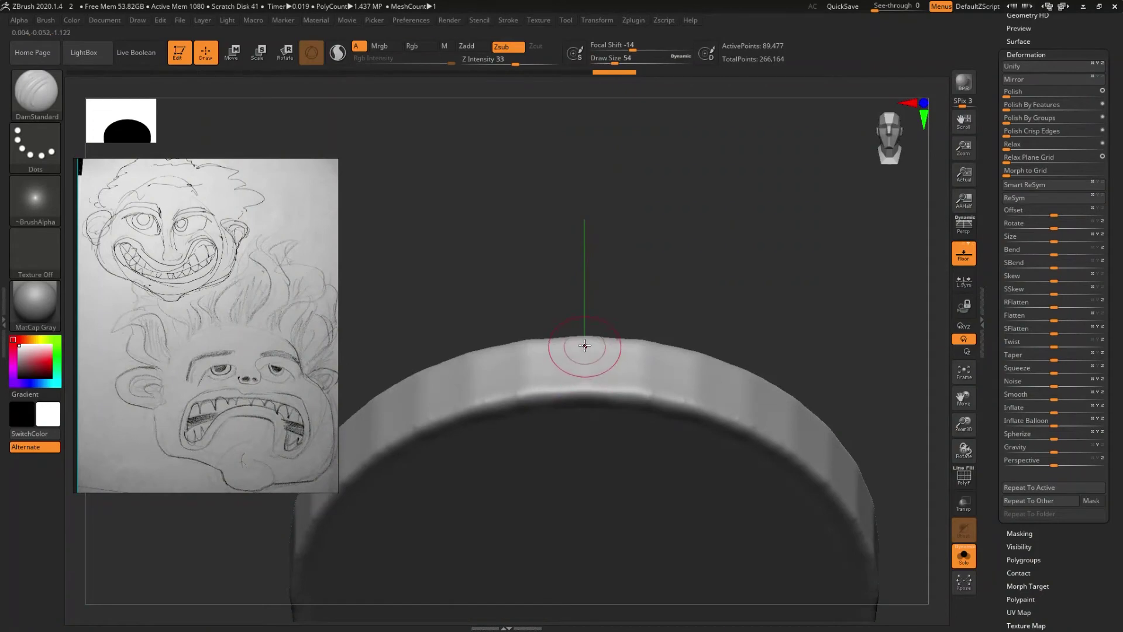
key(ctrl+d)
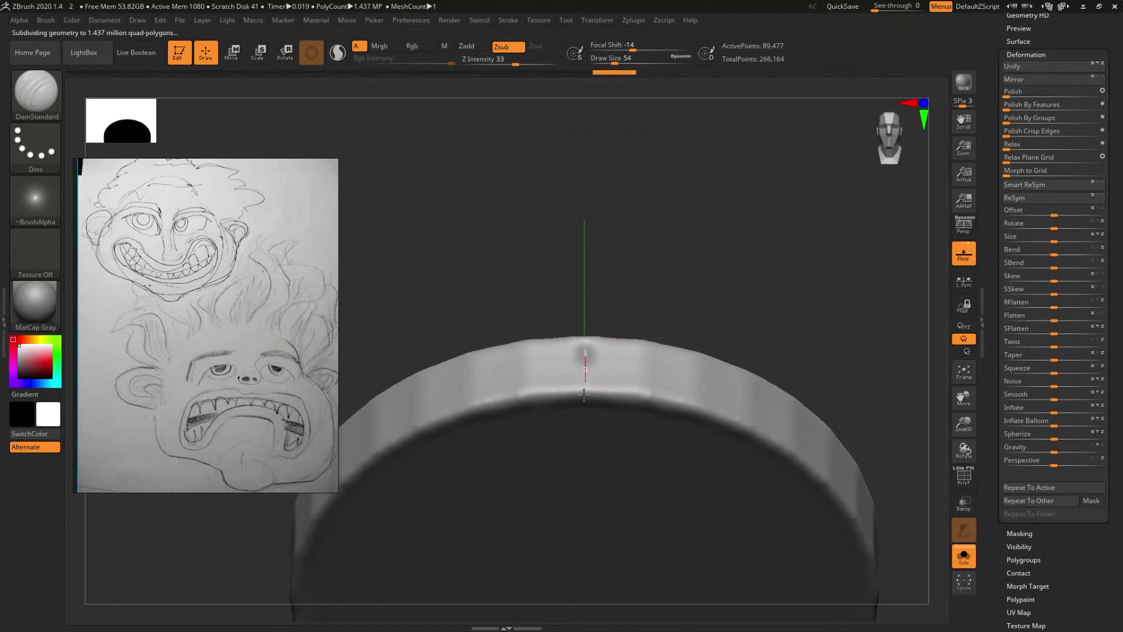
mouse_move(583, 427)
shift+mouse_down()
mouse_move(573, 429)
mouse_move(575, 361)
mouse_move(586, 391)
shift+mouse_up()
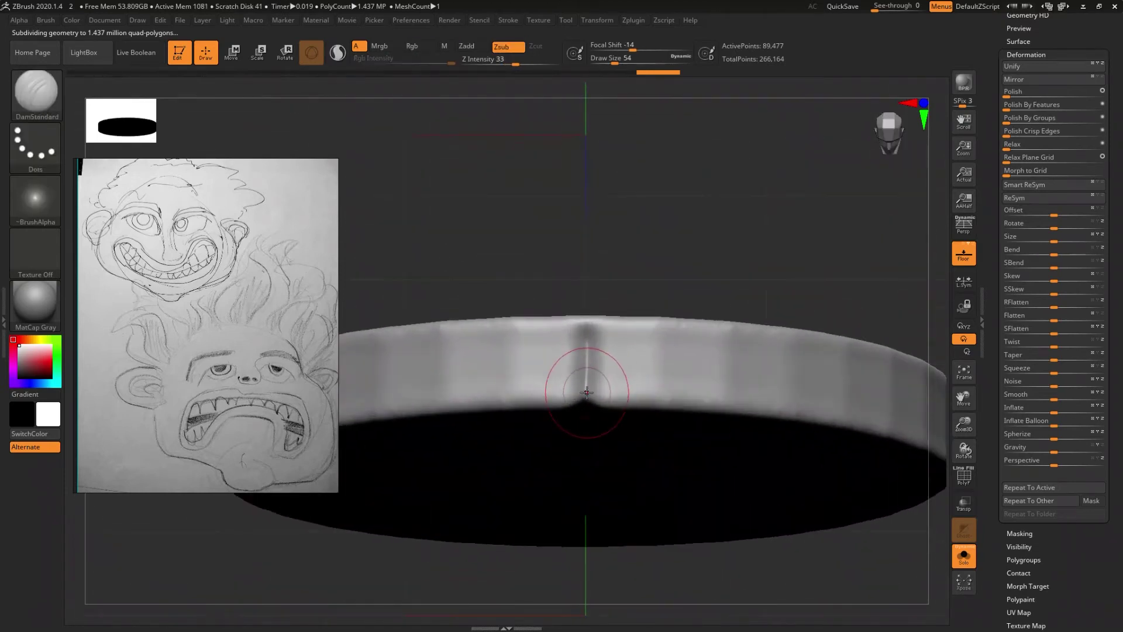
drag(582, 366, 585, 308)
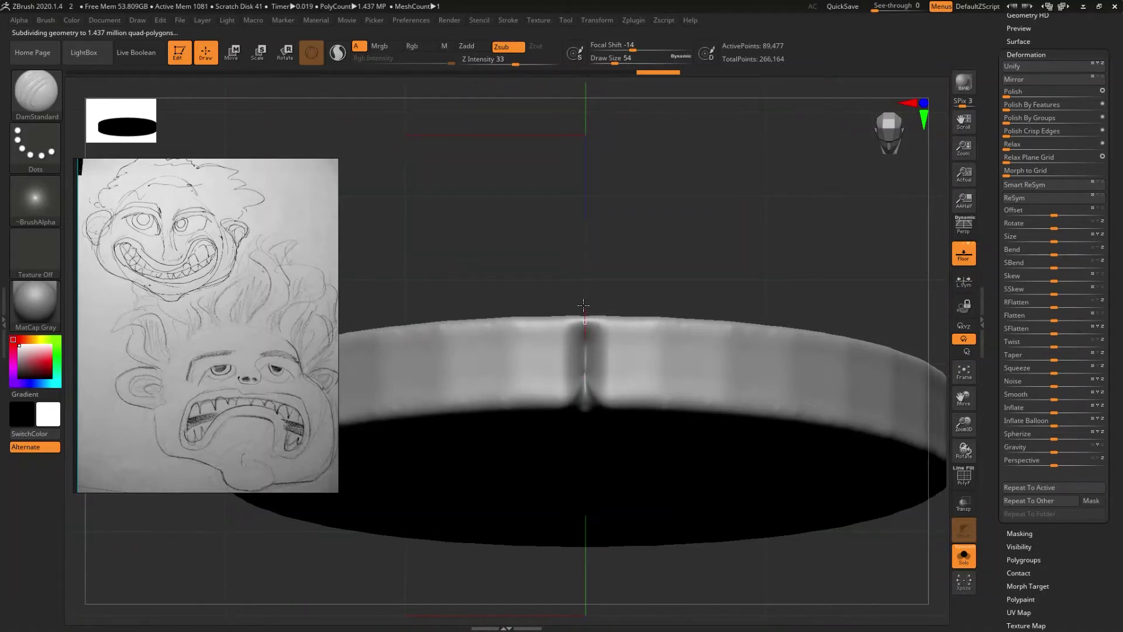
mouse_move(582, 302)
mouse_down()
mouse_move(578, 325)
mouse_move(640, 364)
mouse_up()
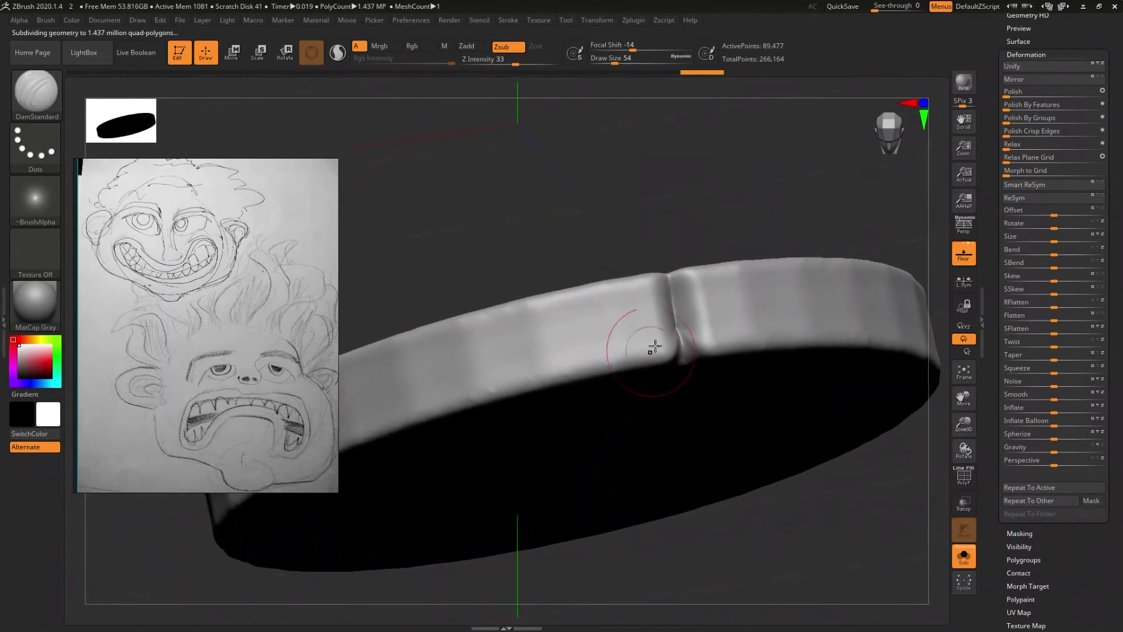
ctrl+right_drag(637, 291, 655, 316)
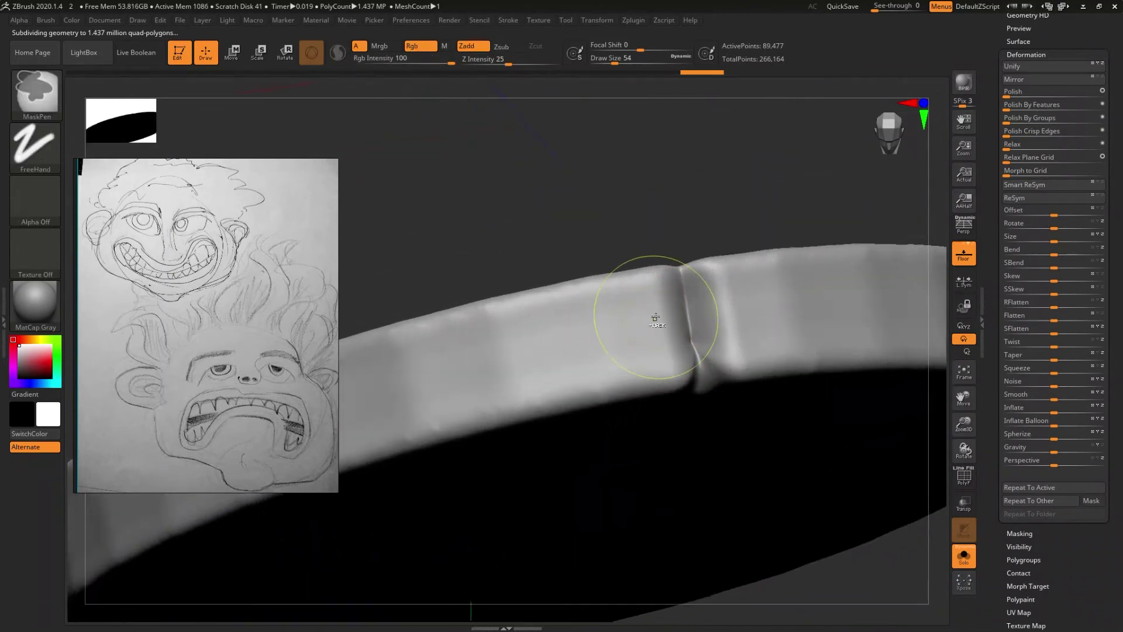
key(ctrl+z)
mouse_move(656, 332)
right_down()
mouse_move(606, 372)
mouse_move(622, 351)
mouse_move(580, 321)
right_up()
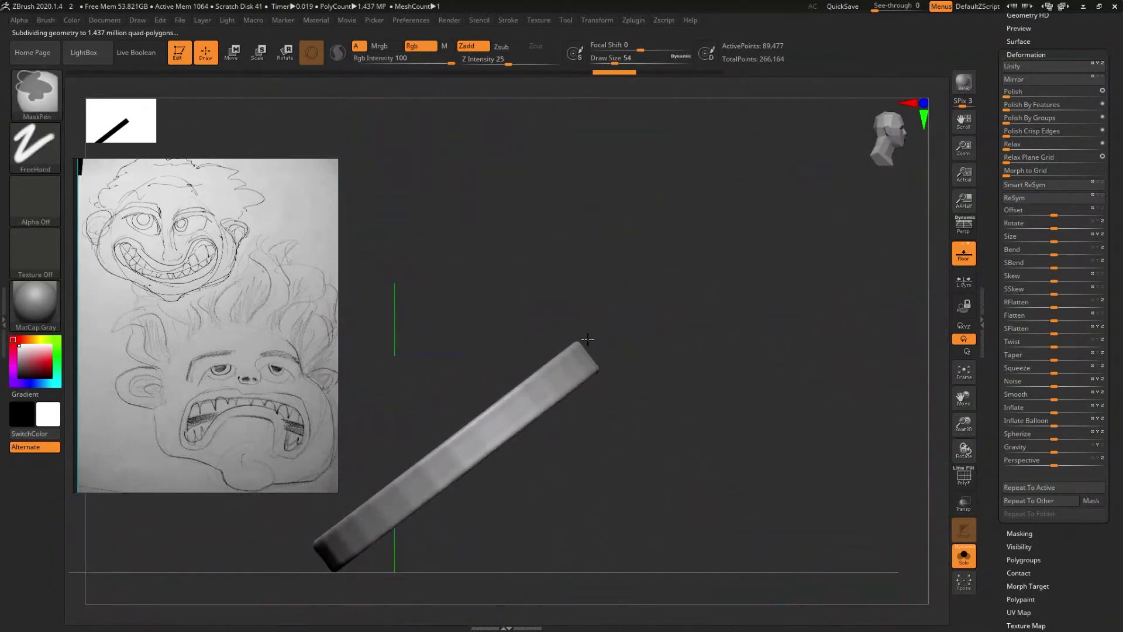
- Scale the band thicker along its height with the Transpose gizmo
key(w)
drag(484, 394, 472, 377)
right_drag(471, 377, 673, 328)
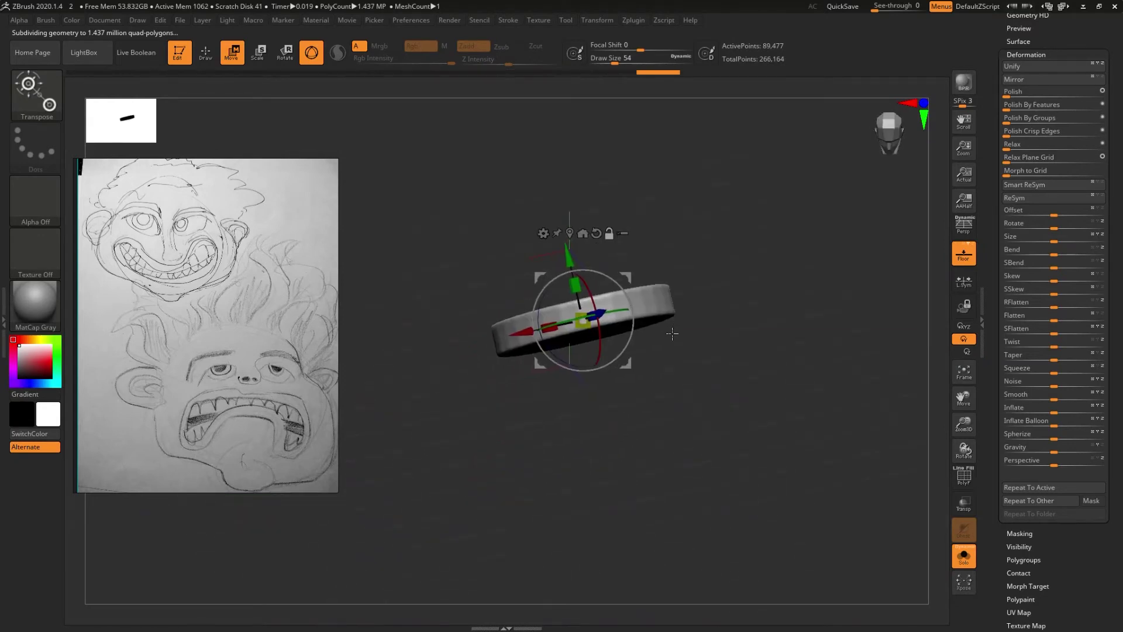
- Turn off Solo, rotate the teeth band slightly to fit the mouth, and return to DamStandard
click(973, 564)
mouse_move(725, 450)
ctrl+right_down()
mouse_move(712, 409)
mouse_move(585, 351)
ctrl+right_up()
drag(520, 301, 527, 303)
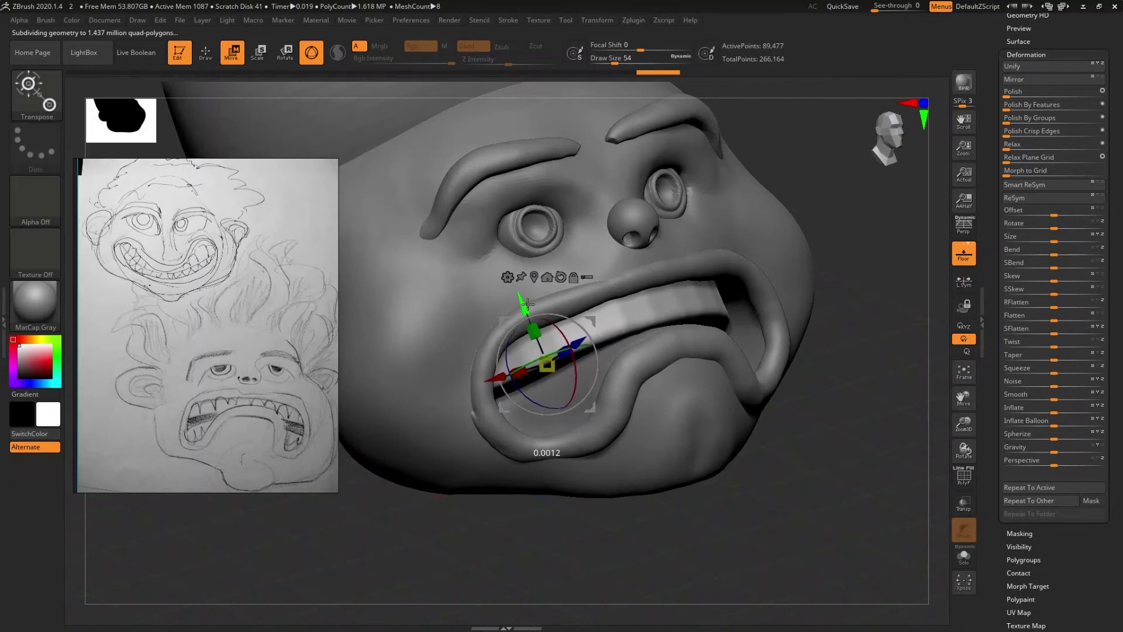
mouse_move(527, 303)
right_down()
mouse_move(586, 375)
mouse_move(664, 370)
right_up()
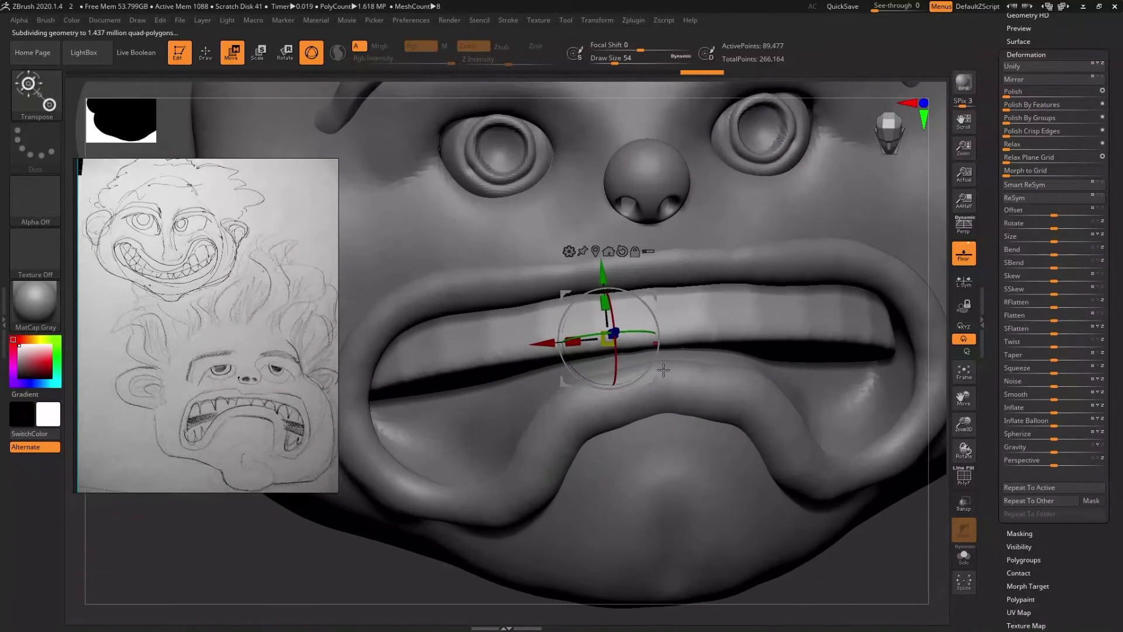
key(q)
right_drag(667, 334, 659, 332)
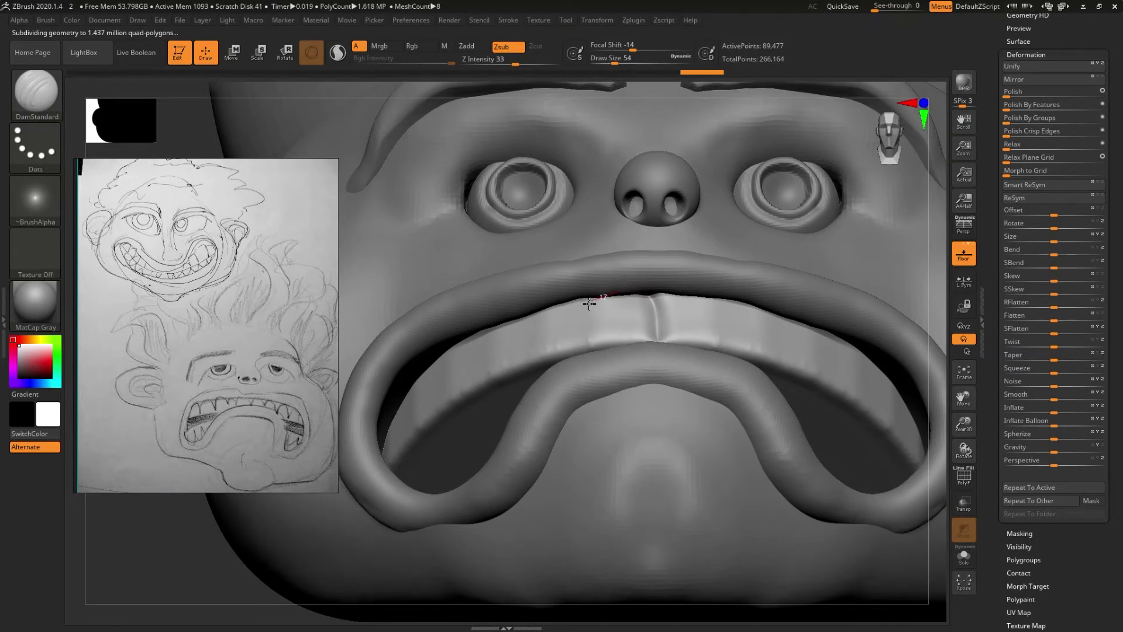
- Carve DamStandard gaps between the front teeth and along the left side of the band
drag(602, 349, 609, 374)
right_drag(609, 374, 634, 386)
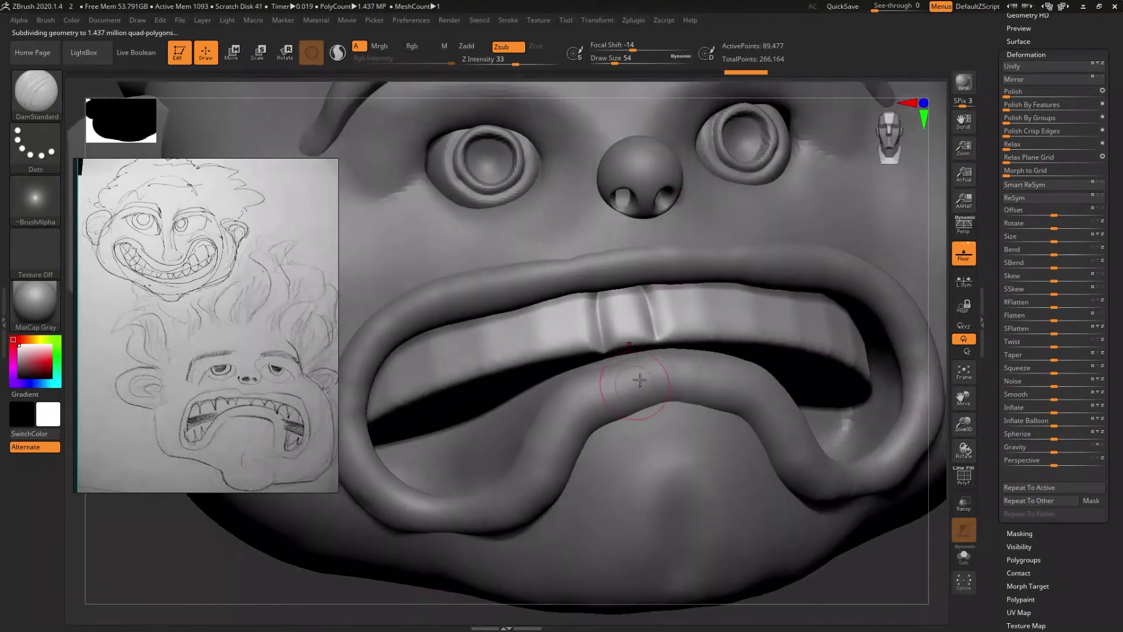
drag(651, 298, 647, 382)
mouse_move(647, 382)
right_down()
mouse_move(658, 365)
mouse_move(629, 317)
right_up()
key(ctrl)
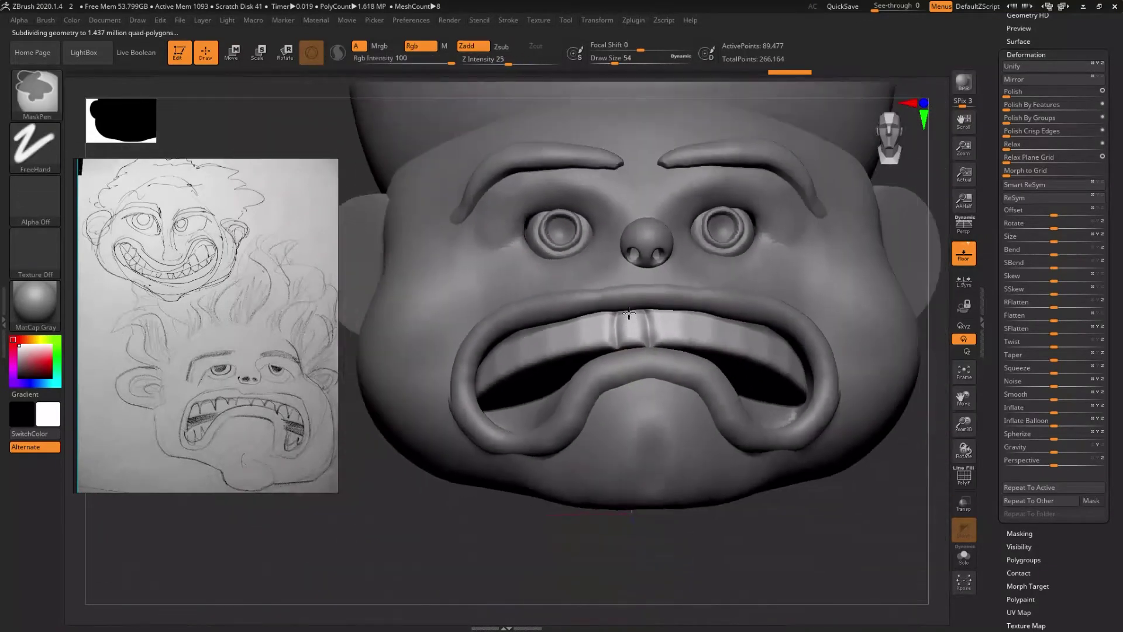
right_drag(629, 318, 630, 350)
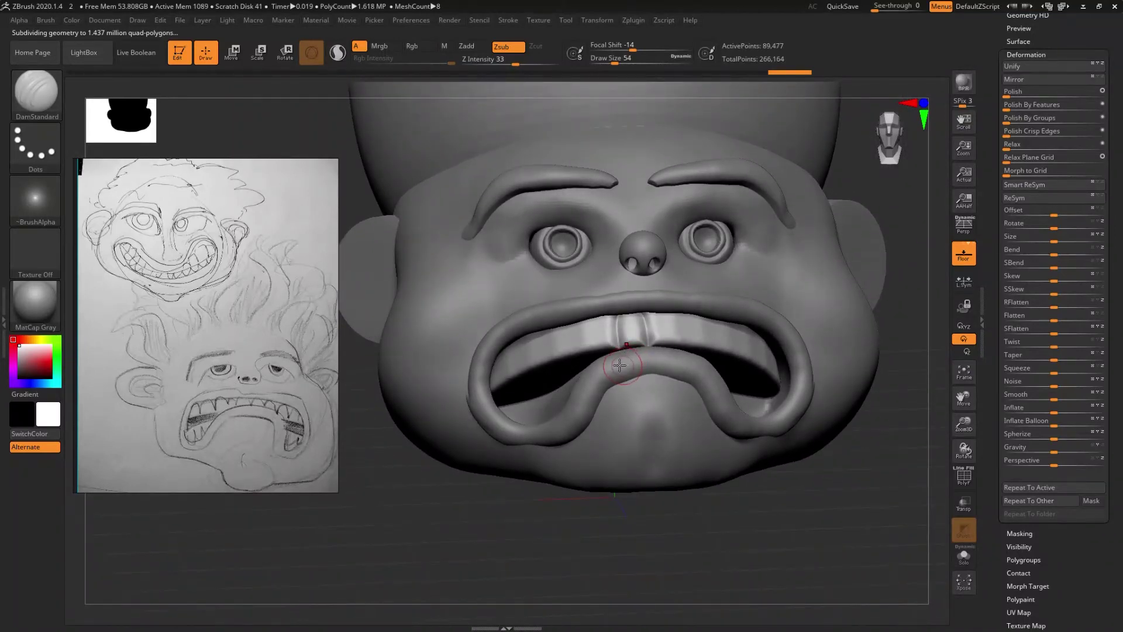
alt+right_drag(614, 350, 644, 367)
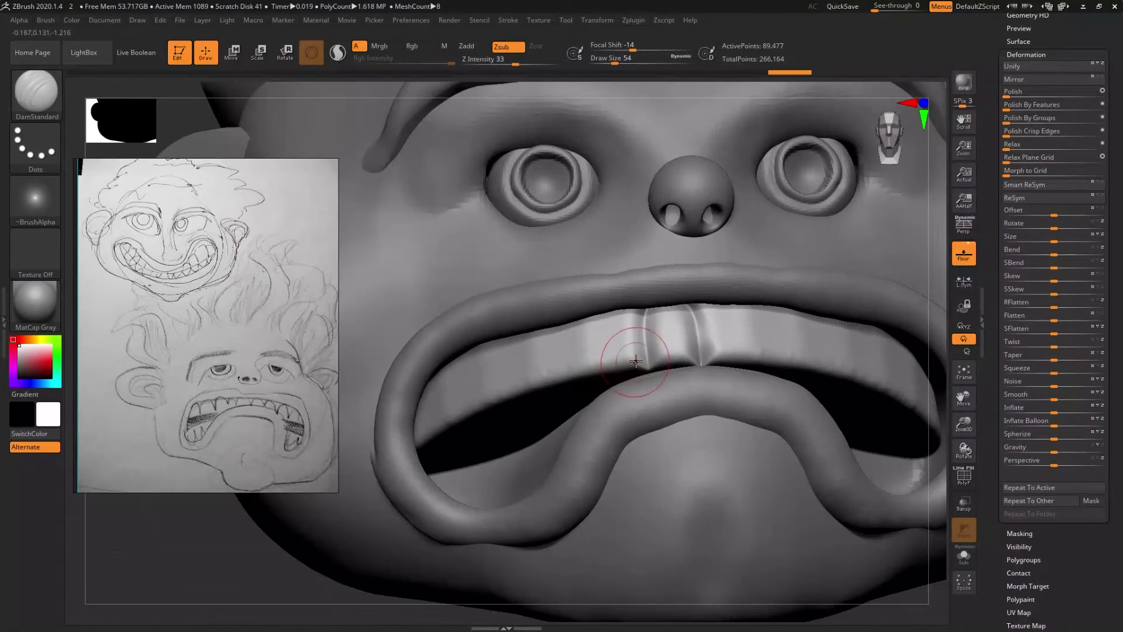
key(ctrl+d)
mouse_move(639, 322)
mouse_down()
mouse_move(622, 308)
mouse_move(576, 320)
mouse_move(567, 337)
mouse_move(584, 400)
mouse_move(576, 342)
mouse_move(543, 331)
mouse_move(532, 350)
mouse_move(550, 414)
mouse_move(544, 349)
mouse_move(528, 334)
mouse_move(491, 334)
mouse_move(510, 432)
mouse_up()
- From angled views, carve DamStandard grooves down between two upper teeth toward the lip
right_drag(511, 432, 522, 434)
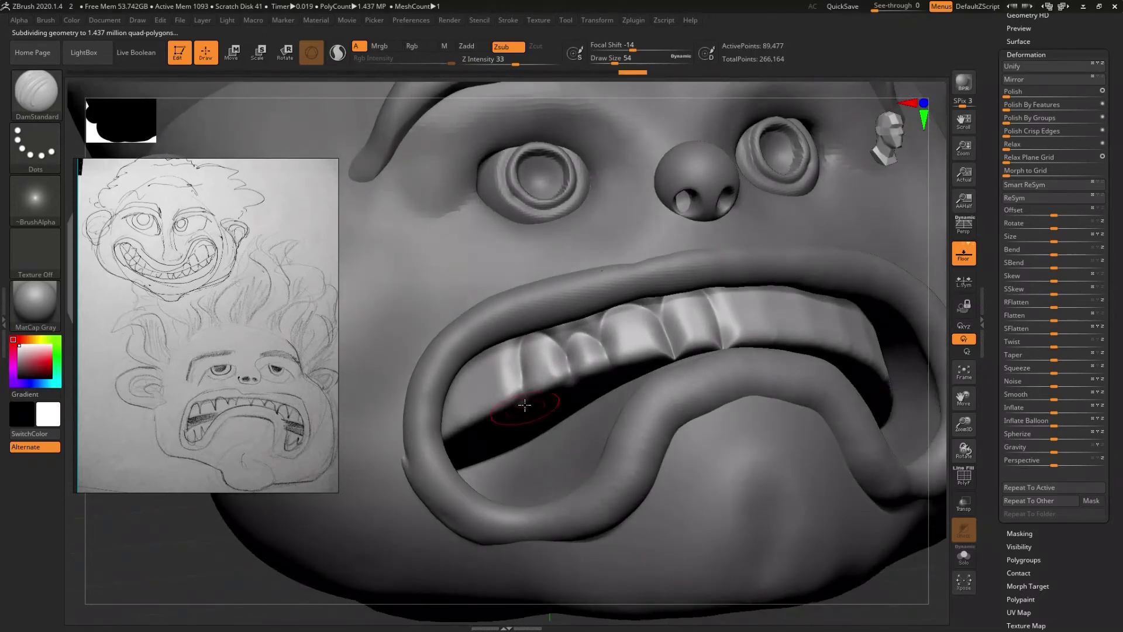
mouse_move(514, 375)
mouse_down()
mouse_move(511, 345)
mouse_move(493, 337)
mouse_up()
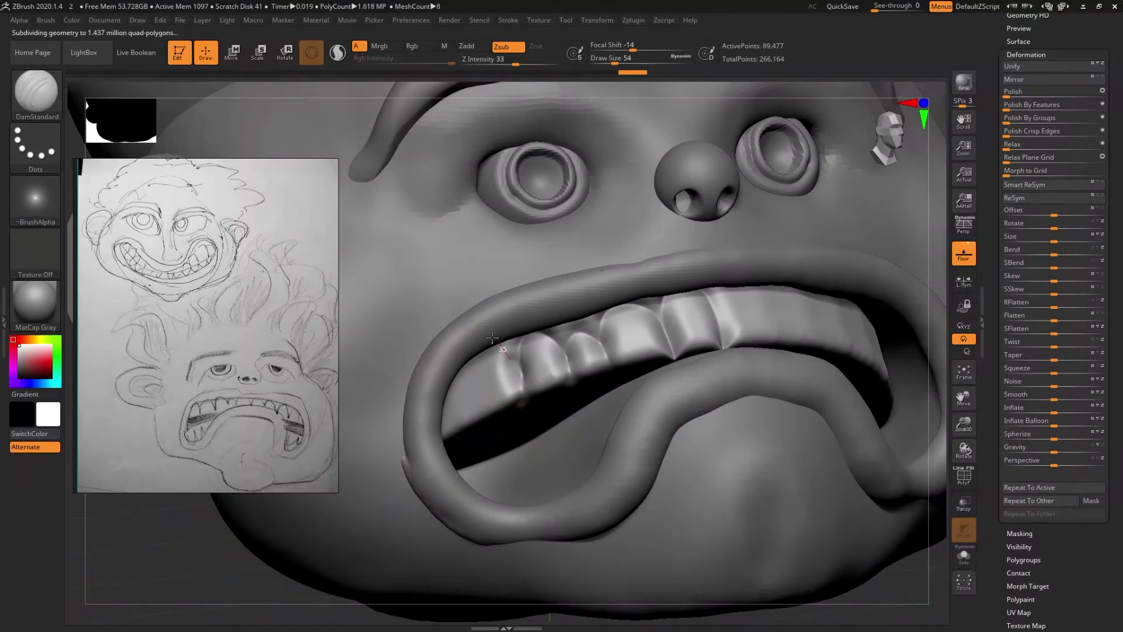
mouse_move(466, 386)
mouse_down()
mouse_move(485, 426)
mouse_move(501, 430)
mouse_up()
right_drag(501, 430, 507, 414)
drag(501, 405, 460, 352)
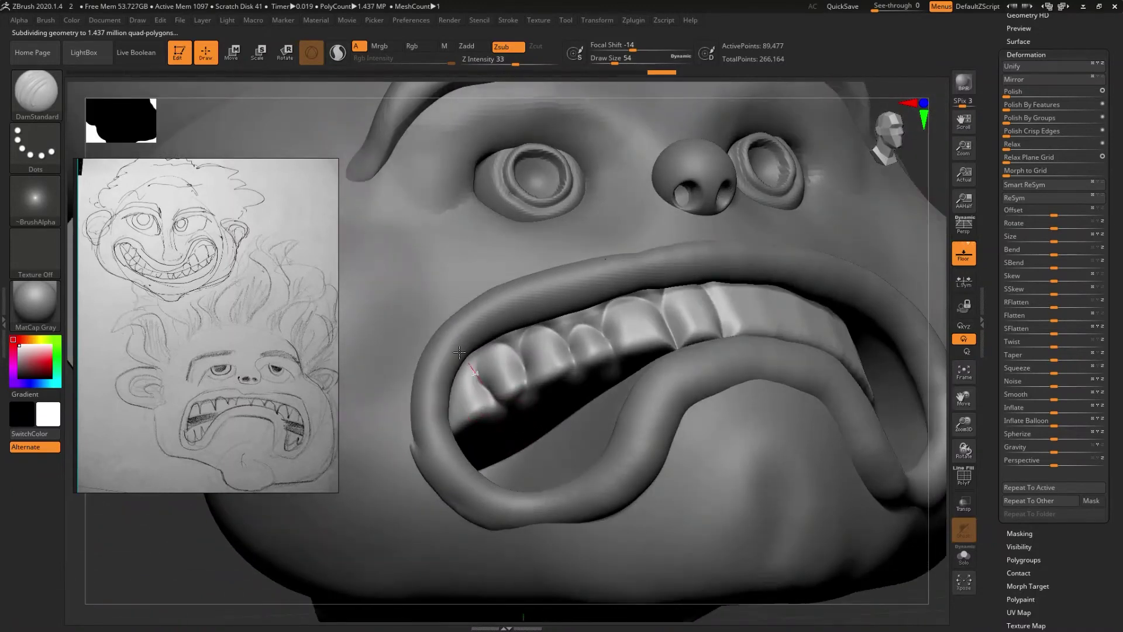
drag(443, 395, 440, 436)
drag(473, 462, 486, 454)
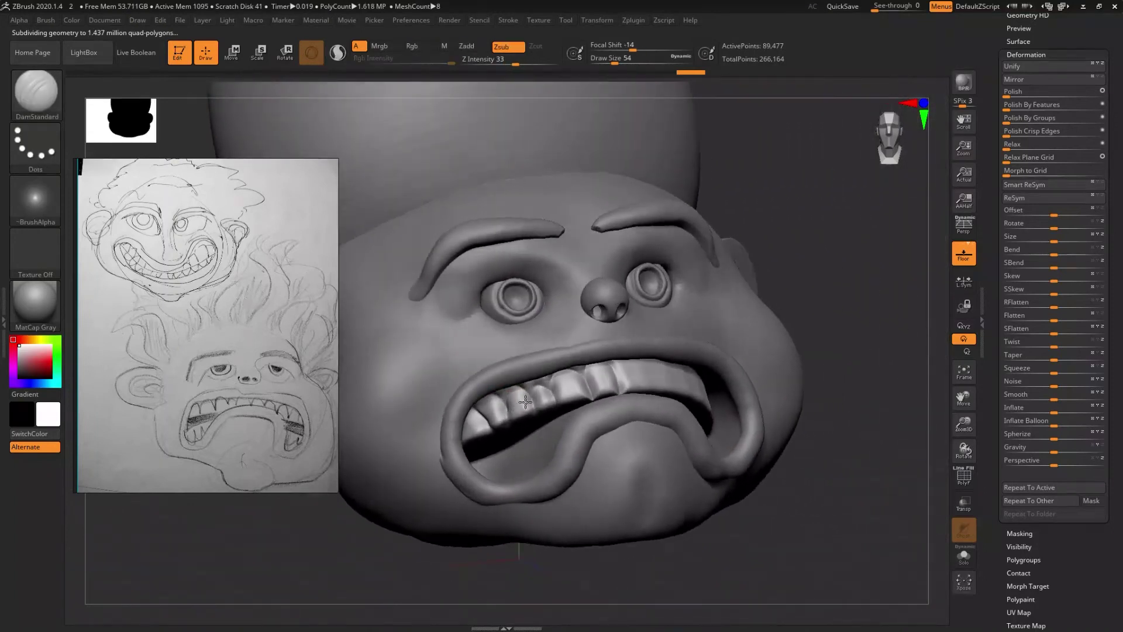
- From a front view, deepen the creases beside and down the first front tooth
key(ctrl)
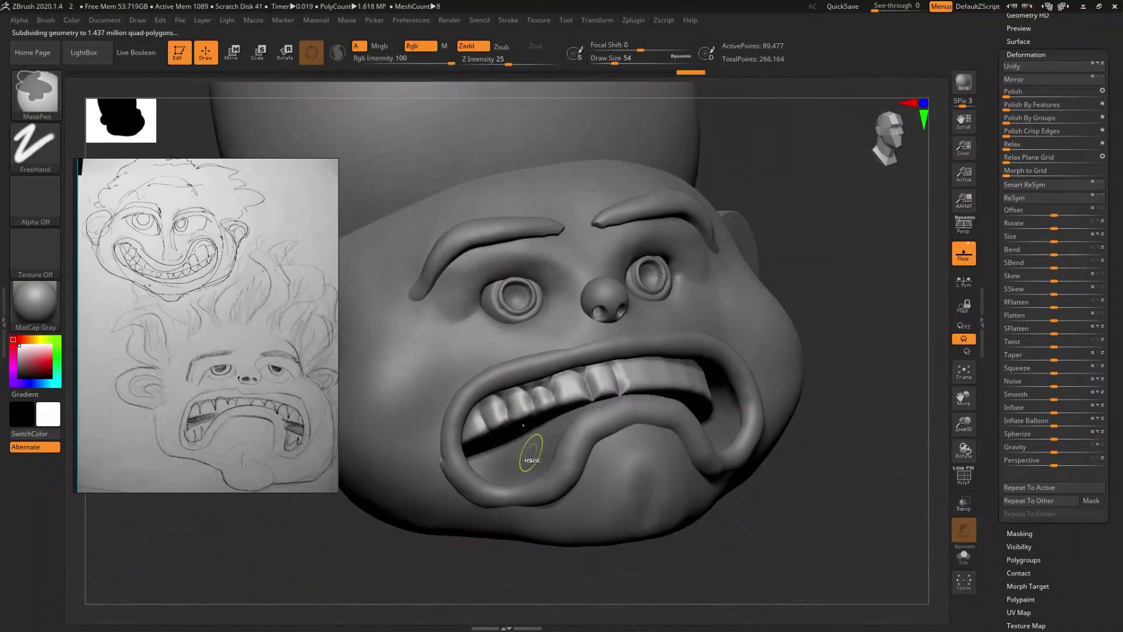
key(ctrl)
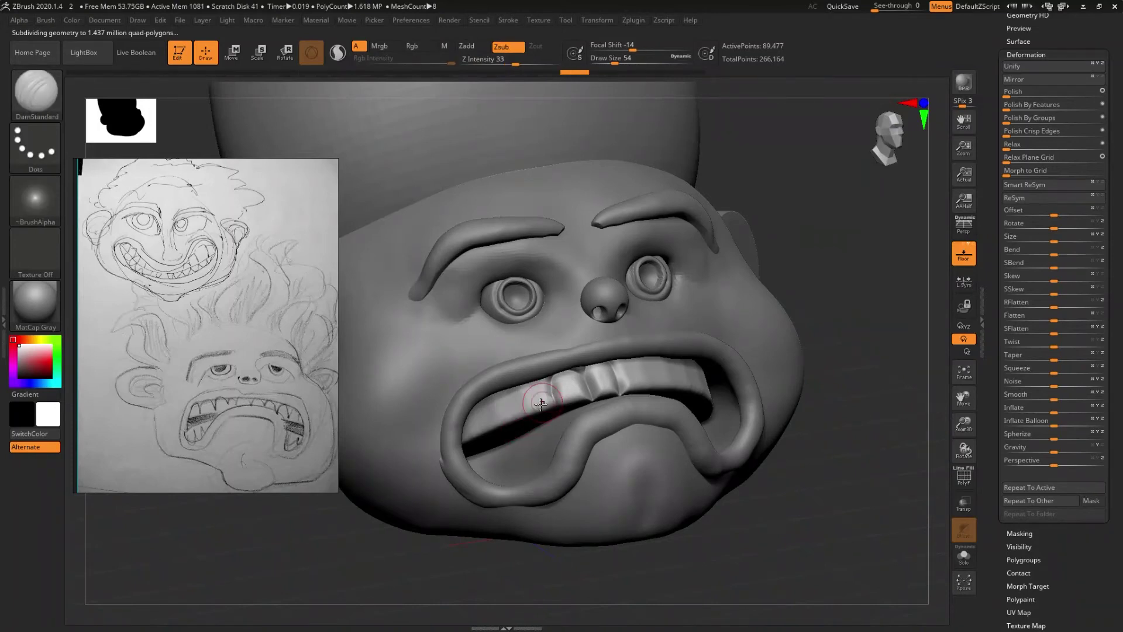
mouse_move(540, 403)
ctrl+right_down()
mouse_move(525, 390)
mouse_move(539, 401)
ctrl+right_up()
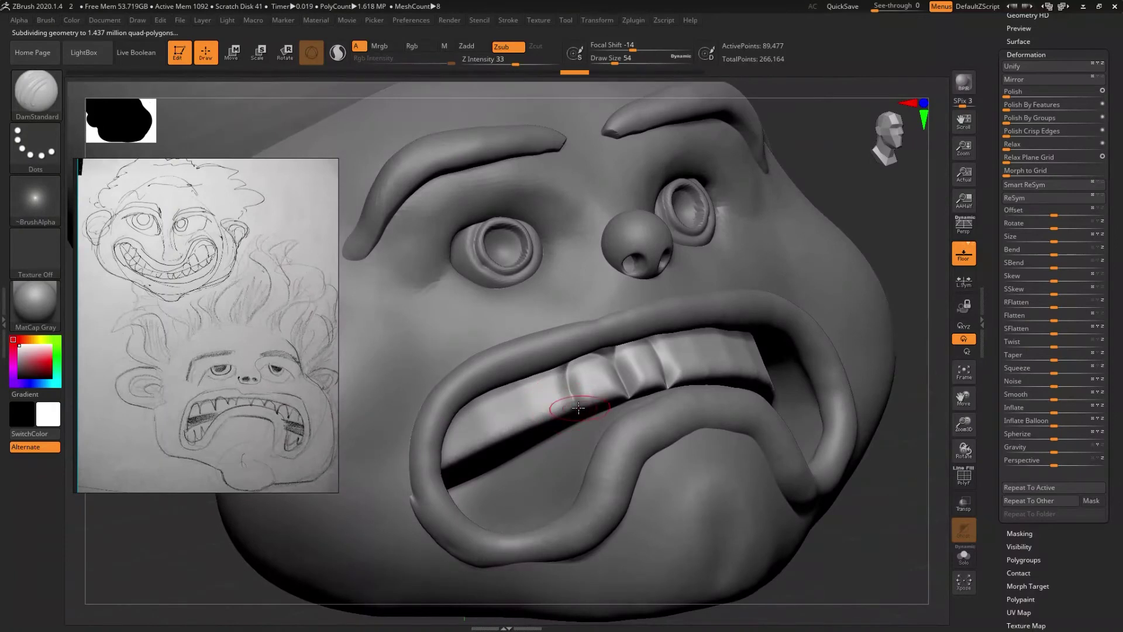
drag(557, 367, 540, 352)
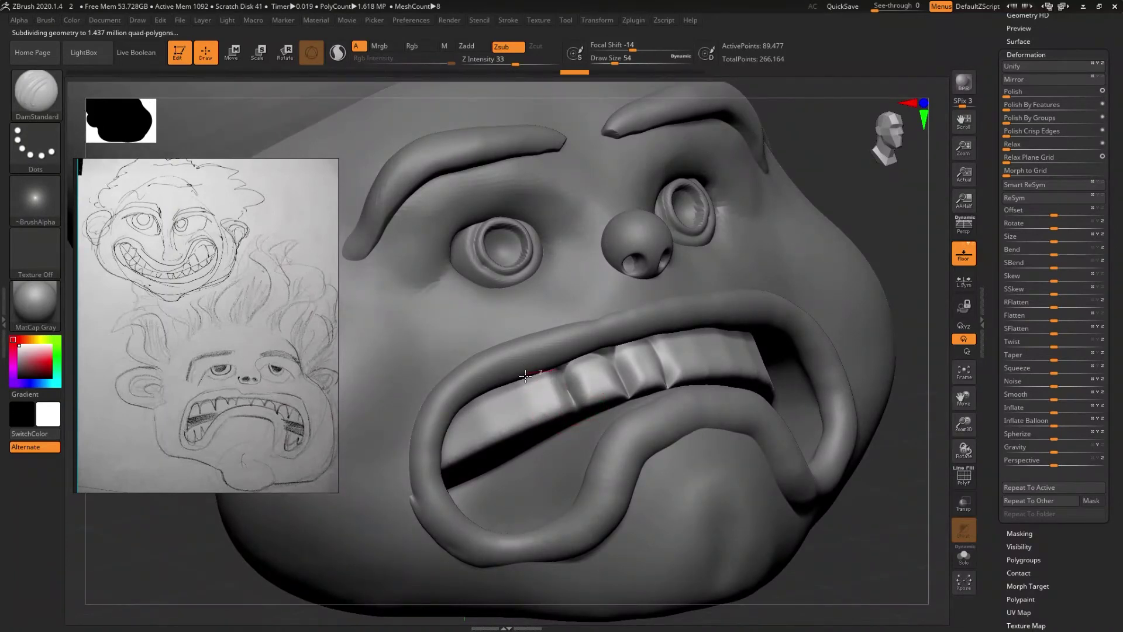
drag(521, 379, 535, 447)
drag(526, 415, 516, 402)
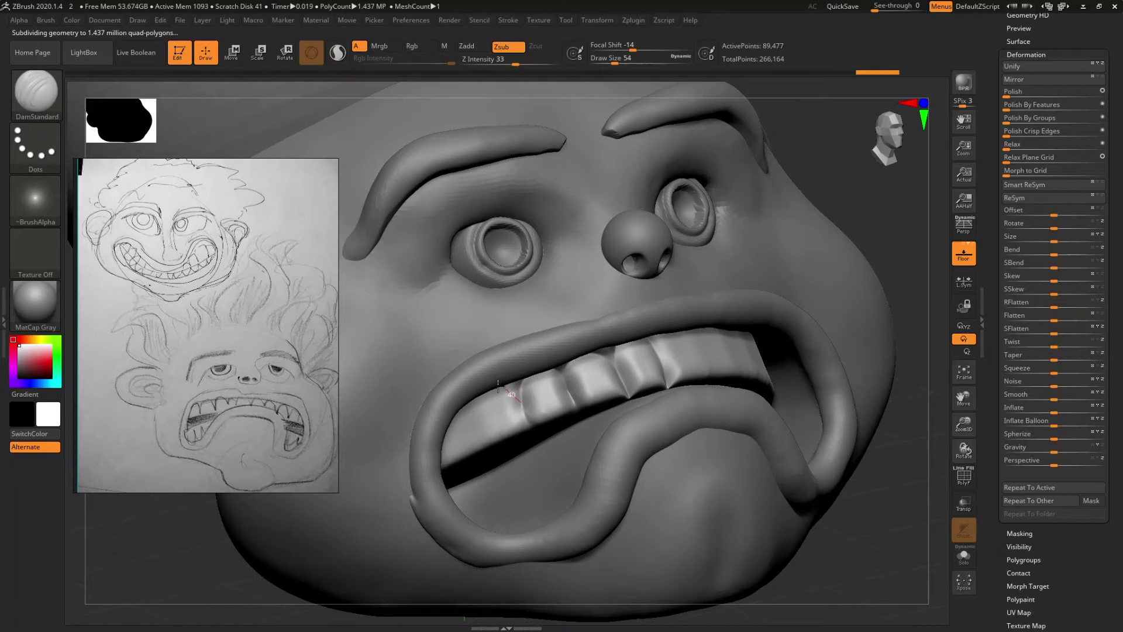
- Carve creases along the gum edge and left teeth, then zoom out and solo the teeth band
drag(486, 386, 478, 387)
drag(481, 437, 496, 465)
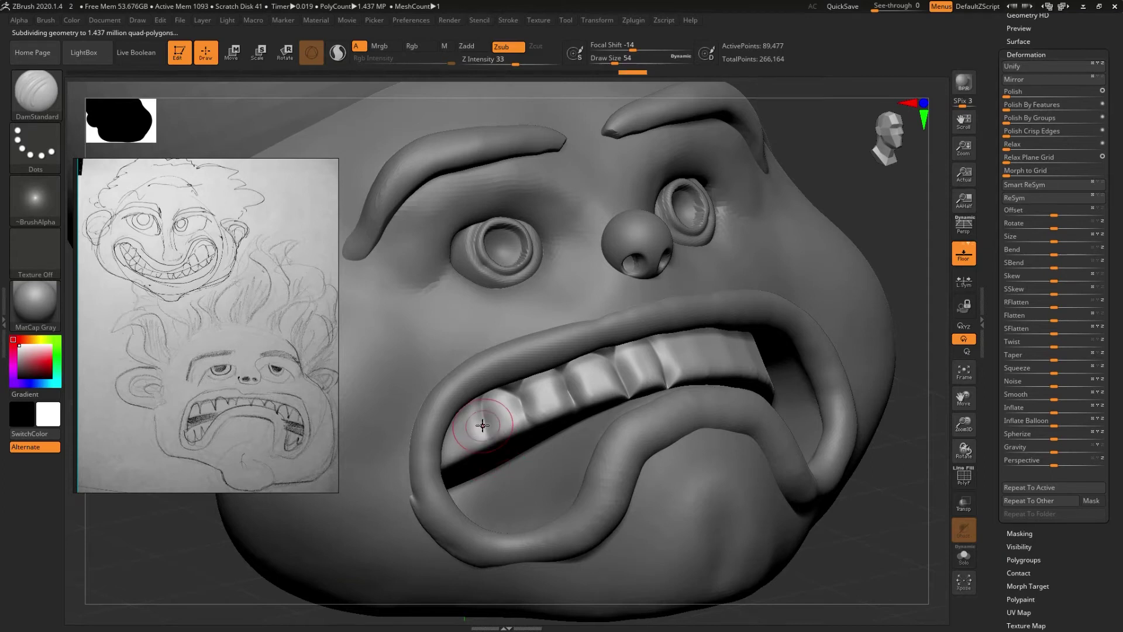
drag(468, 401, 443, 403)
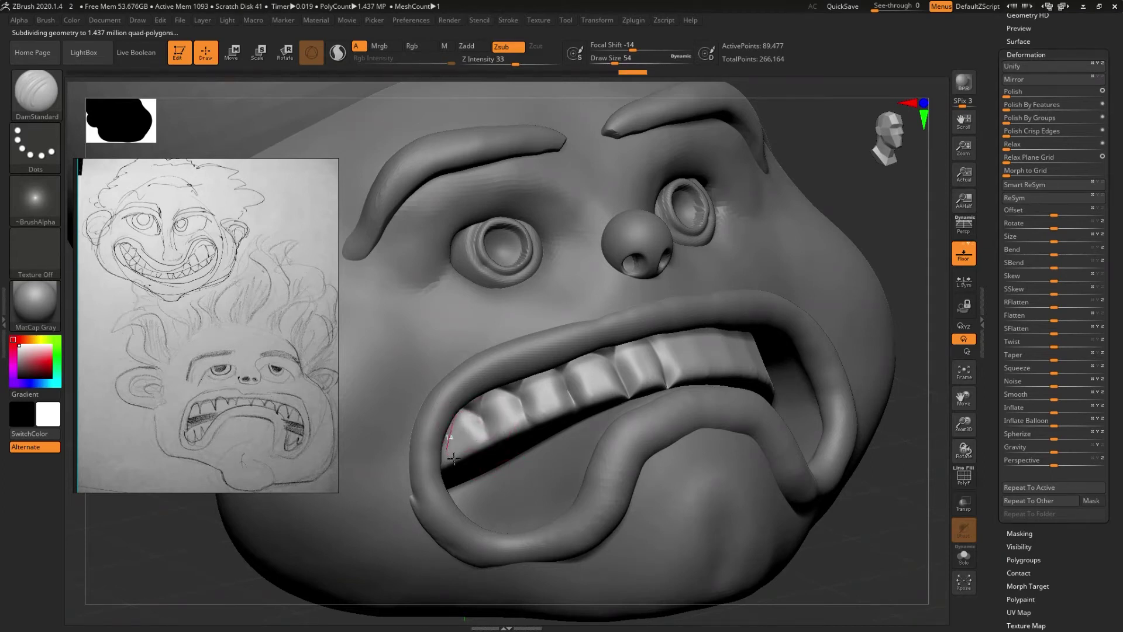
drag(472, 482, 463, 461)
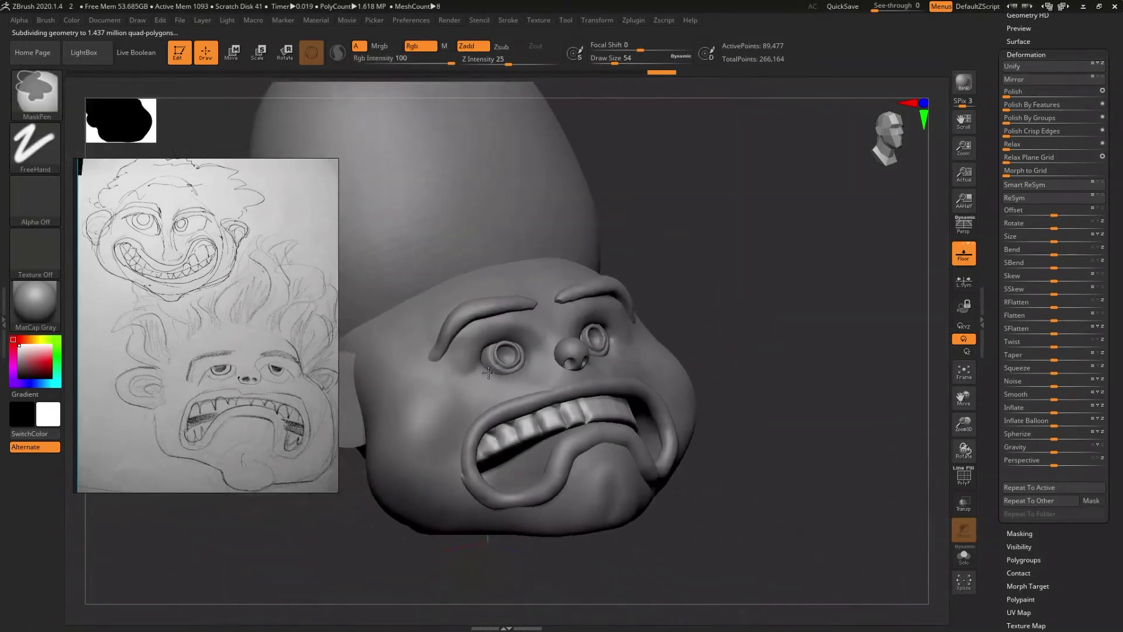
drag(507, 464, 502, 417)
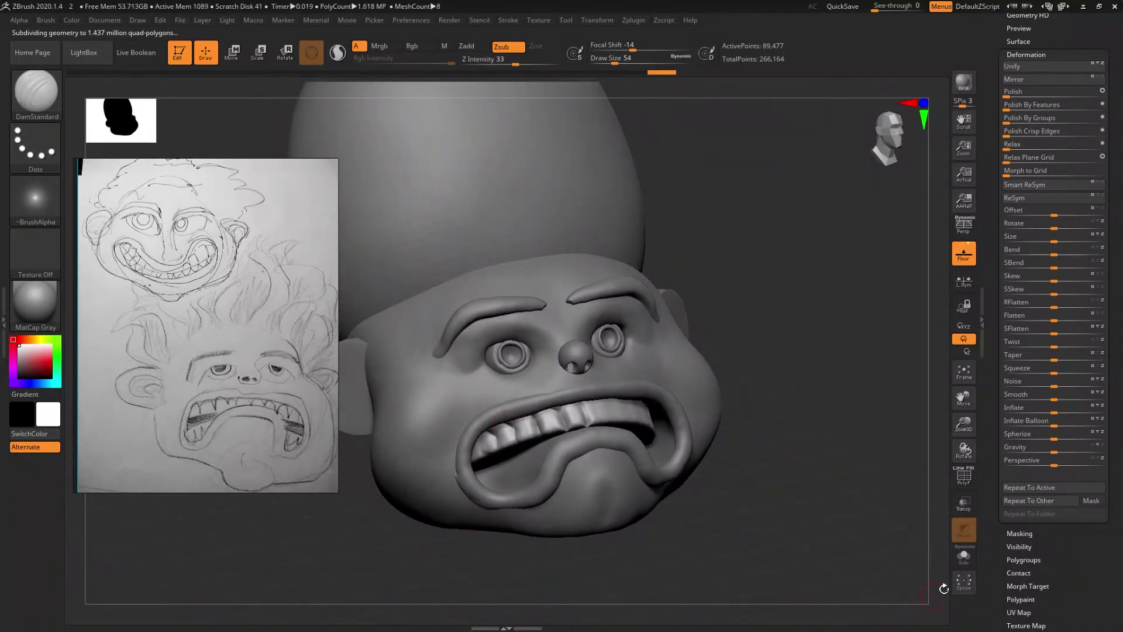
click(964, 556)
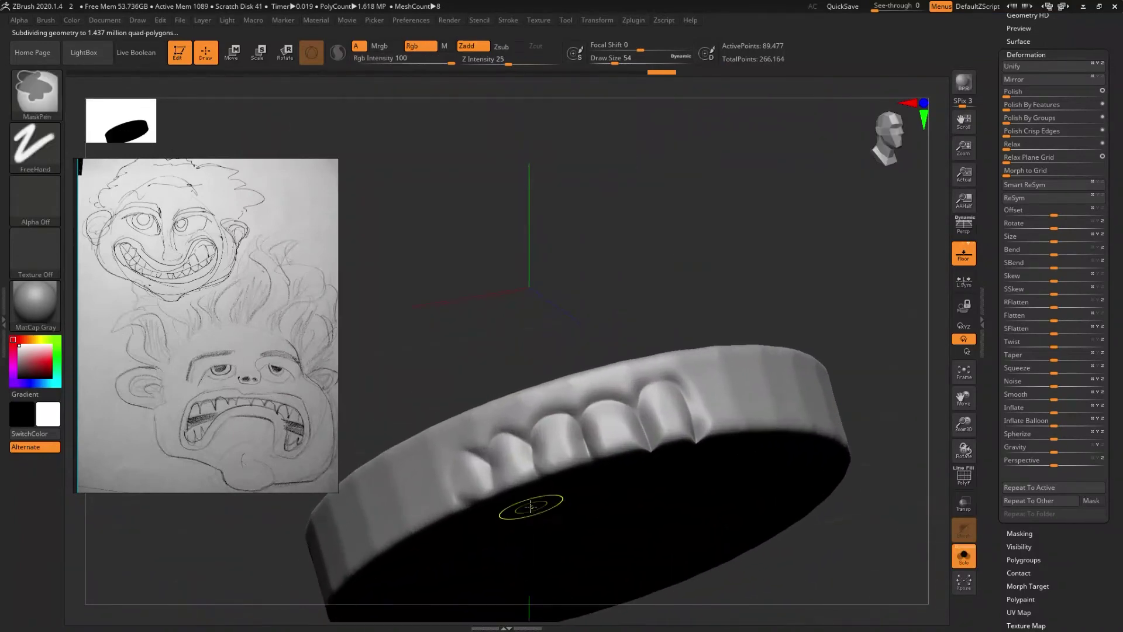
- Carve grooves between the left teeth and along the gum beside them
right_drag(531, 506, 538, 401)
drag(537, 401, 554, 447)
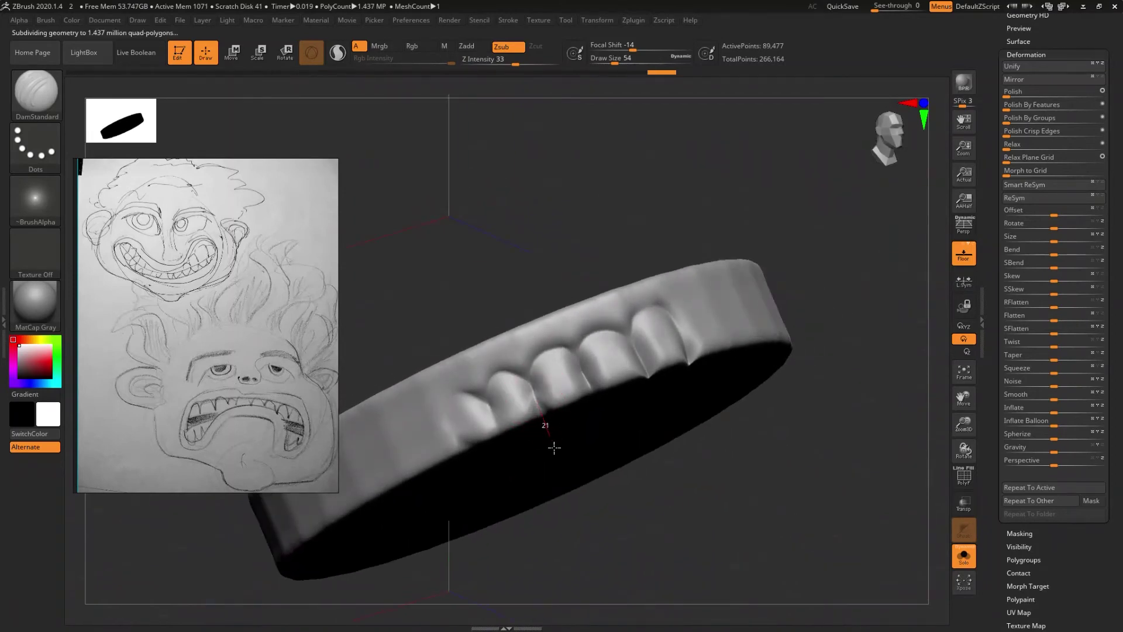
right_drag(554, 448, 515, 444)
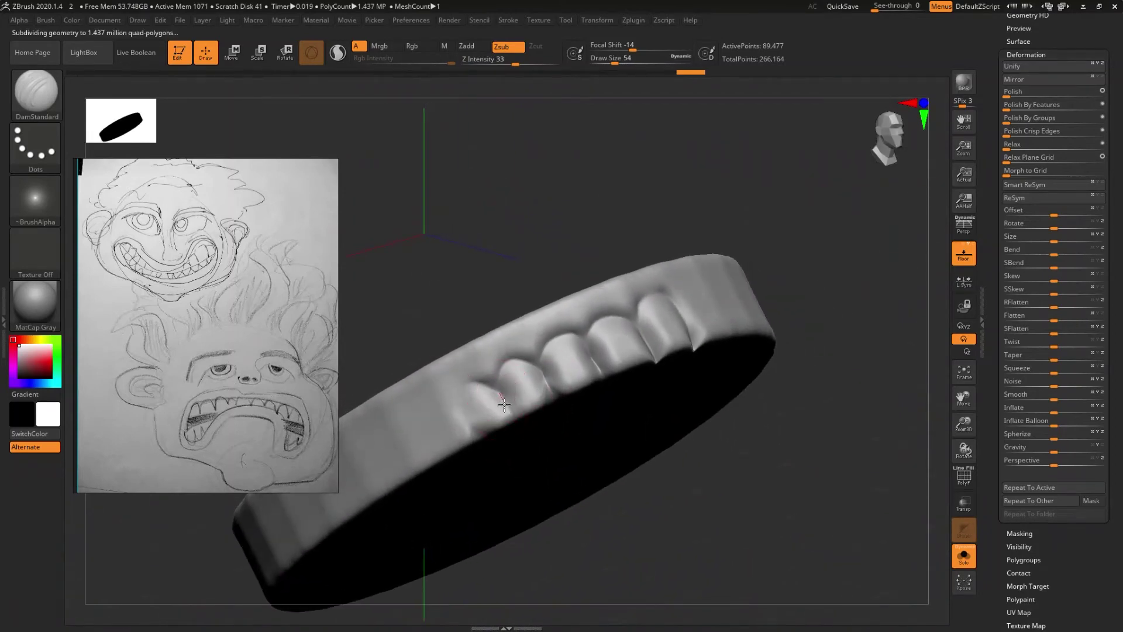
drag(516, 430, 524, 451)
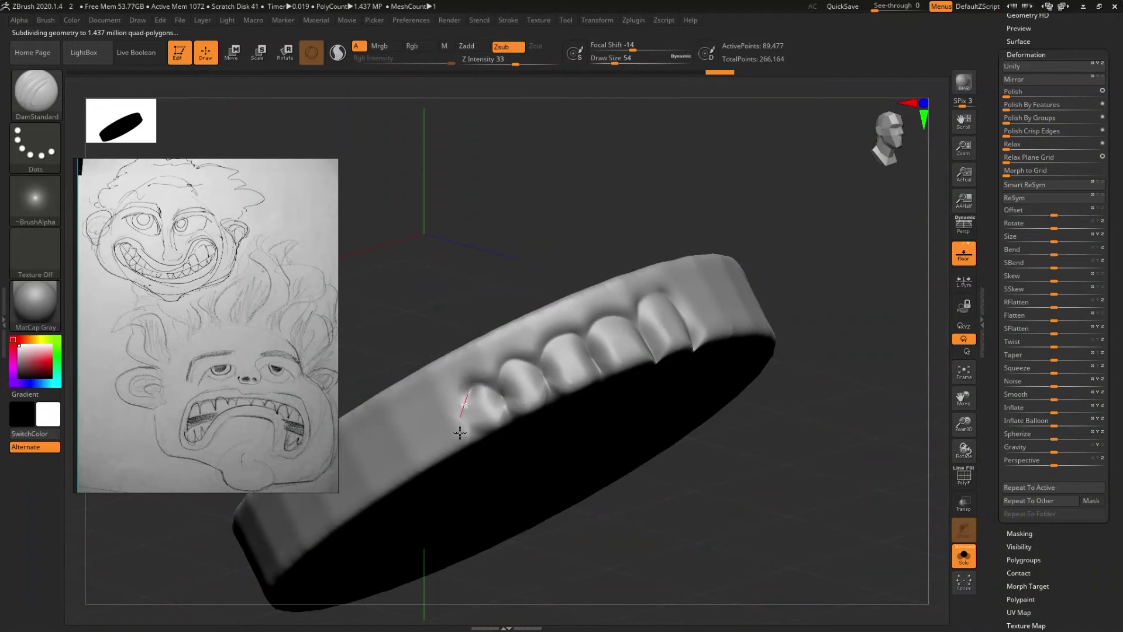
drag(466, 446, 489, 458)
right_drag(489, 459, 490, 425)
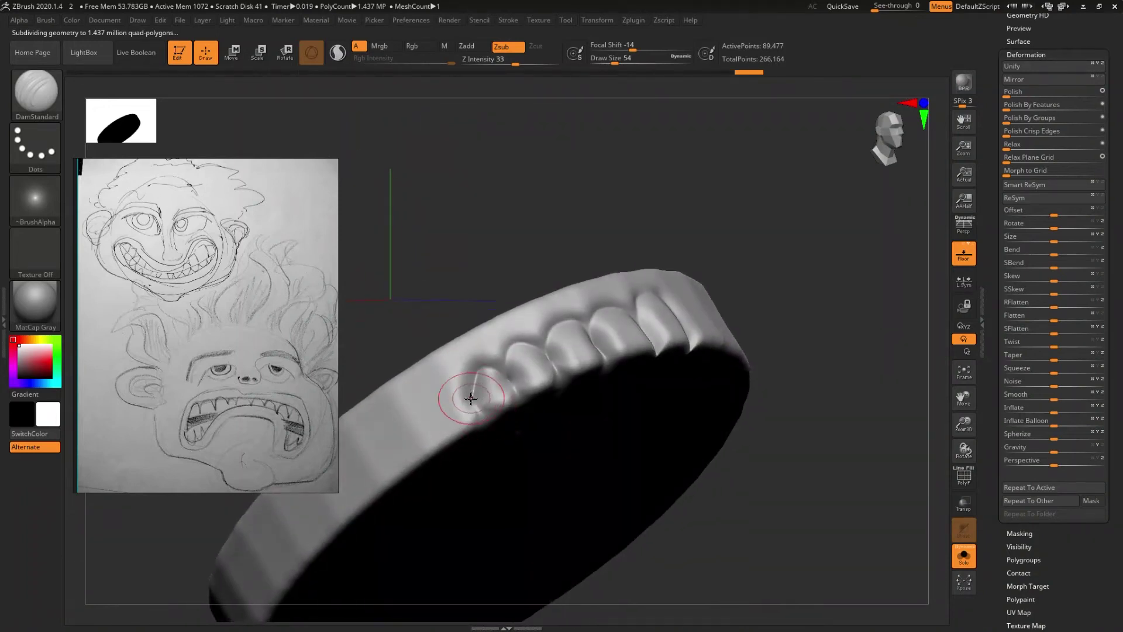
- Smooth the dent beside the teeth and carve a deeper groove along the gum line
mouse_move(506, 319)
right_down()
mouse_move(472, 243)
mouse_move(488, 380)
right_up()
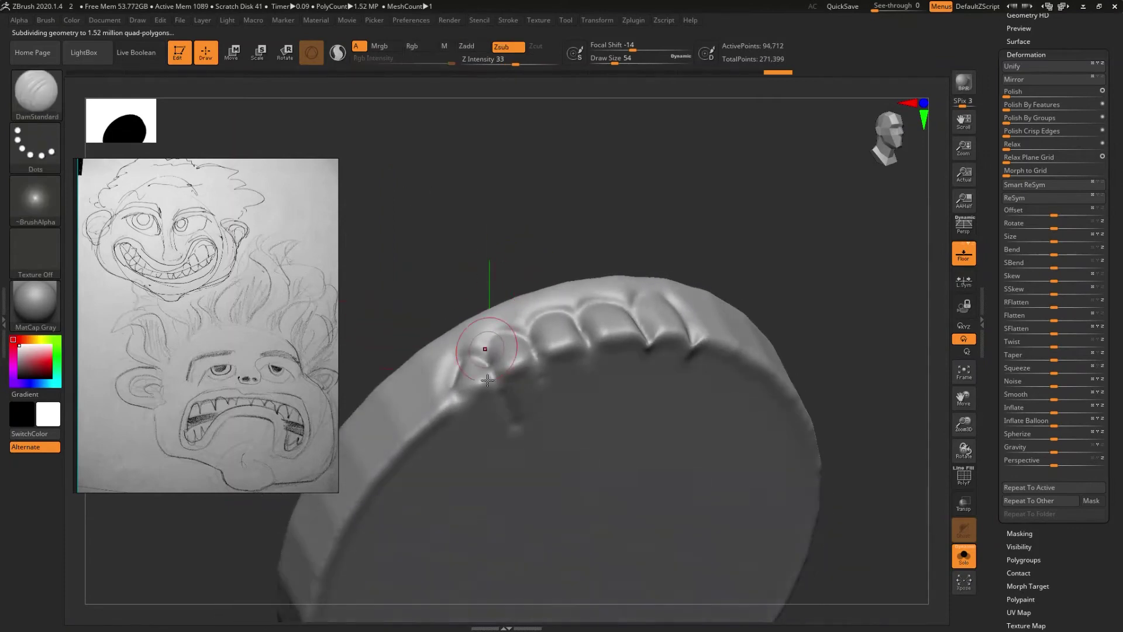
shift+drag(487, 381, 503, 426)
right_drag(508, 428, 522, 467)
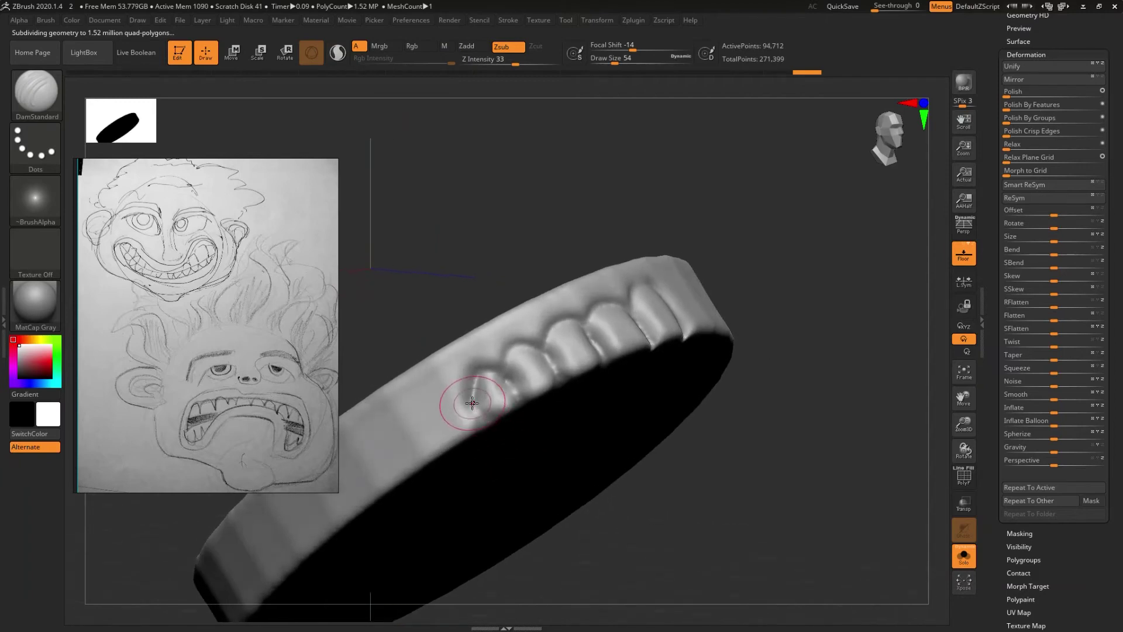
mouse_move(426, 392)
mouse_down()
mouse_move(412, 421)
mouse_move(463, 478)
mouse_up()
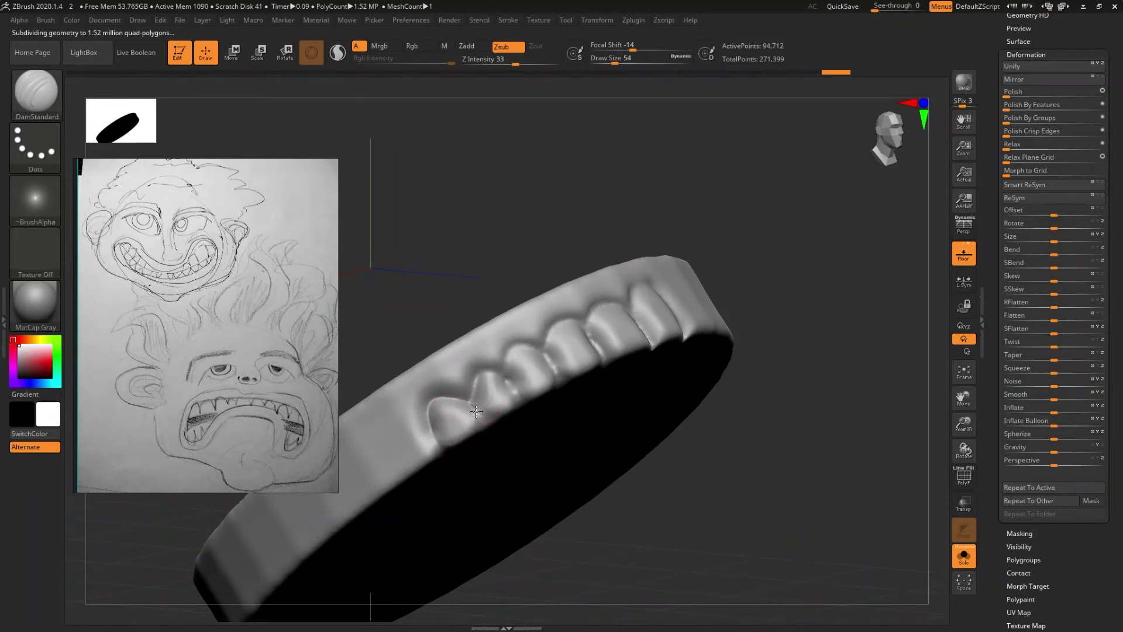
mouse_move(509, 460)
right_down()
mouse_move(508, 379)
mouse_move(501, 408)
mouse_move(519, 426)
mouse_move(496, 358)
right_up()
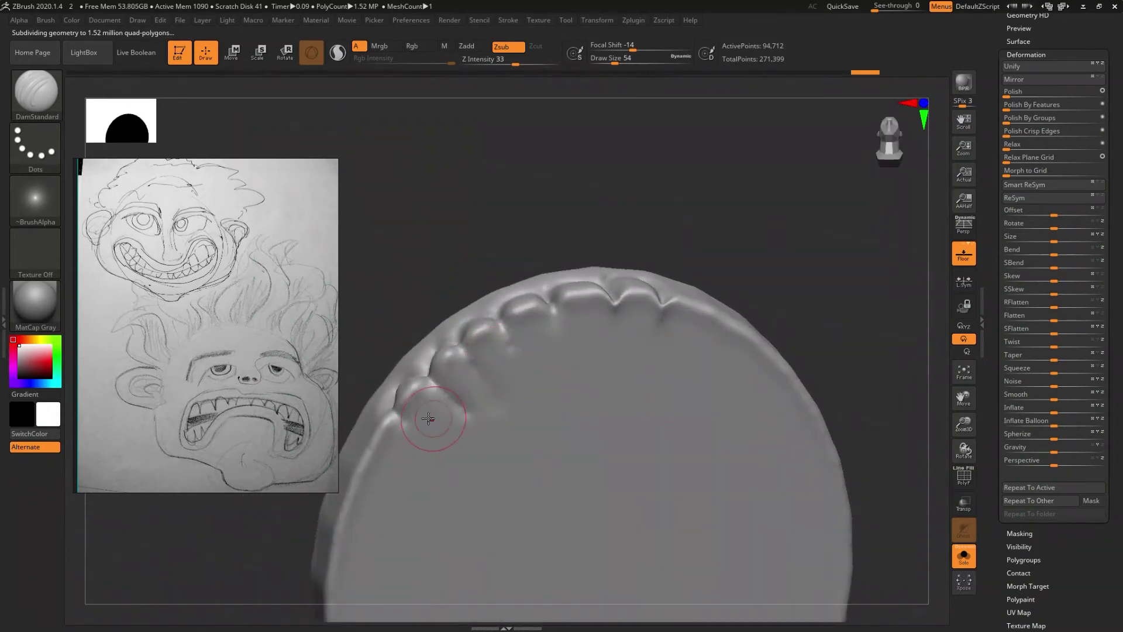
right_drag(427, 425, 454, 459)
right_drag(459, 486, 431, 451)
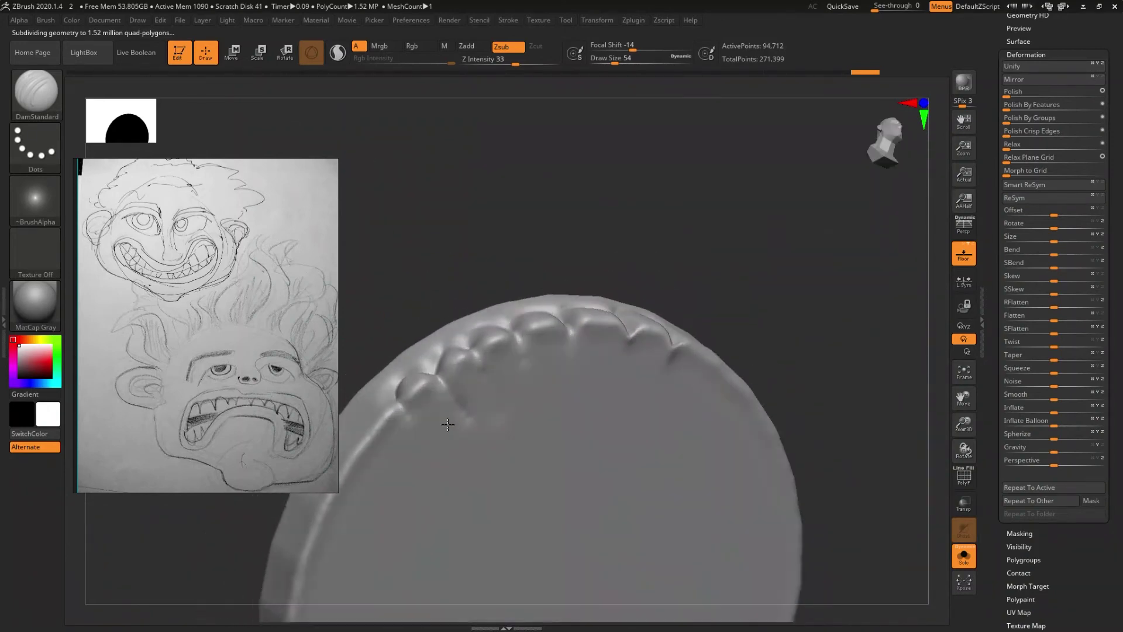
- Mask the inner rim behind the upper teeth with MaskPen
mouse_move(431, 451)
ctrl+mouse_down()
mouse_move(466, 407)
mouse_move(573, 373)
mouse_move(660, 382)
ctrl+mouse_up()
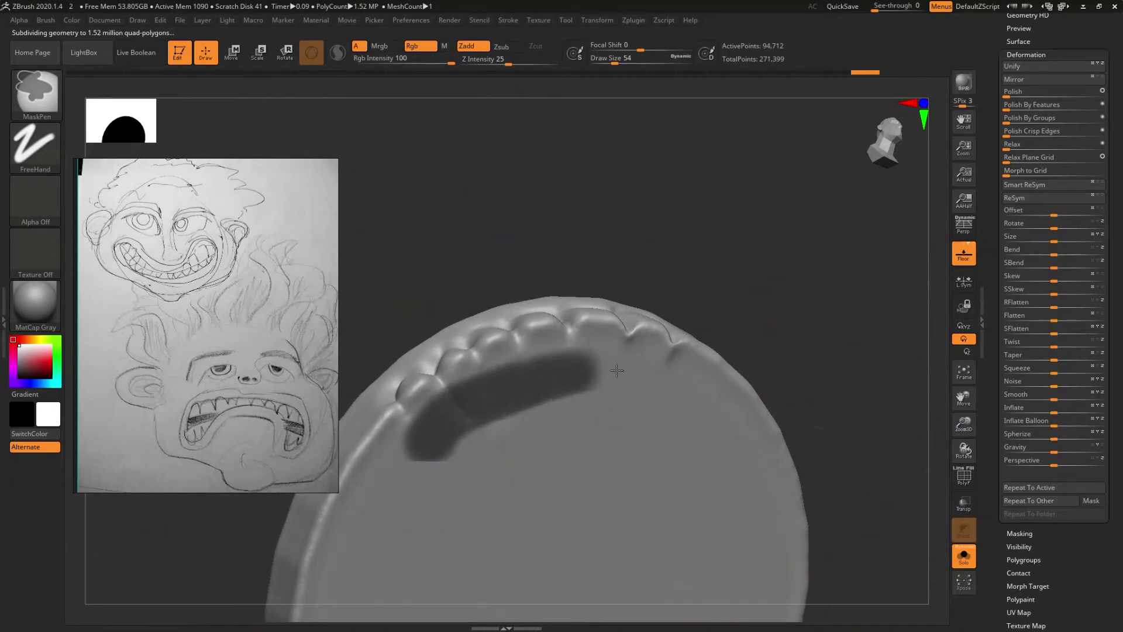
ctrl+drag(663, 384, 540, 368)
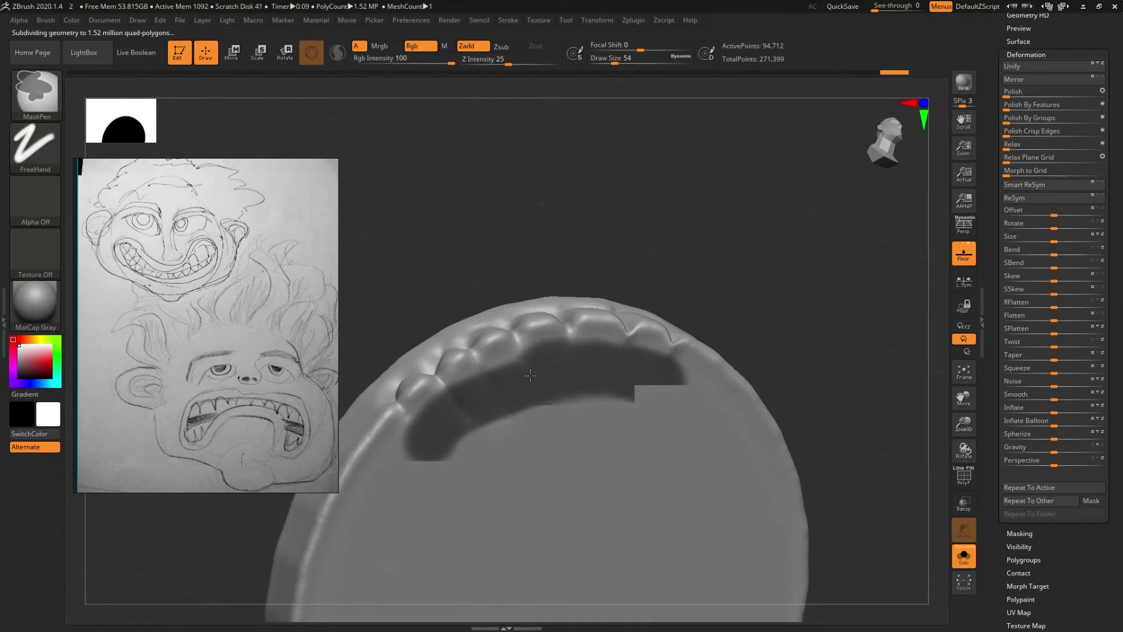
mouse_move(497, 389)
mouse_down()
mouse_move(471, 435)
mouse_move(433, 454)
mouse_move(622, 422)
mouse_up()
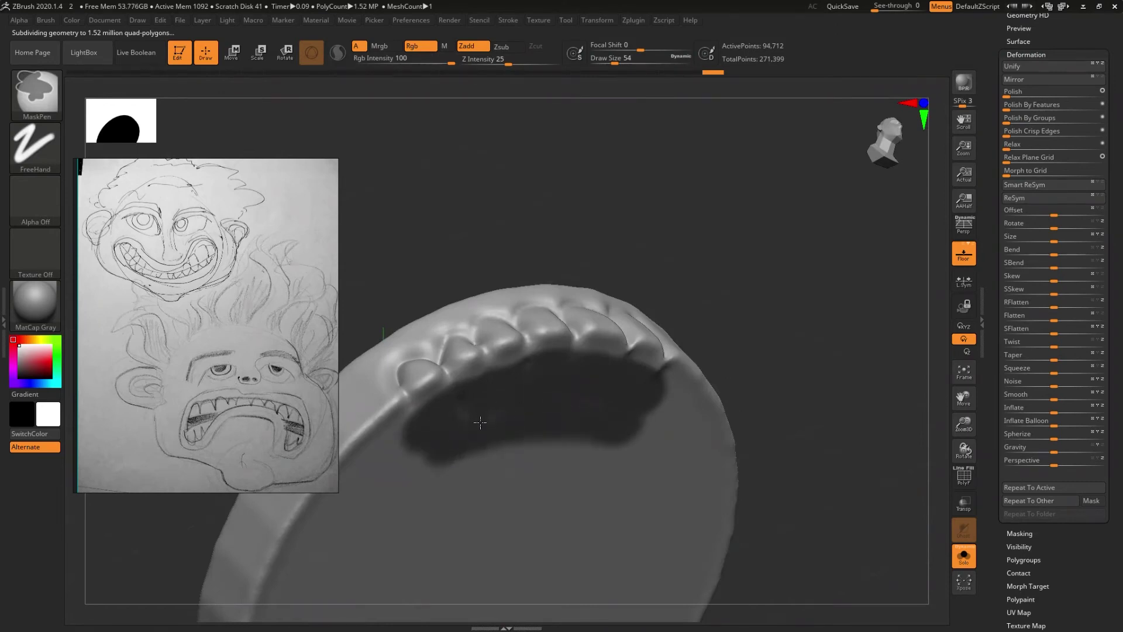
ctrl+drag(390, 467, 429, 438)
ctrl+drag(377, 464, 402, 438)
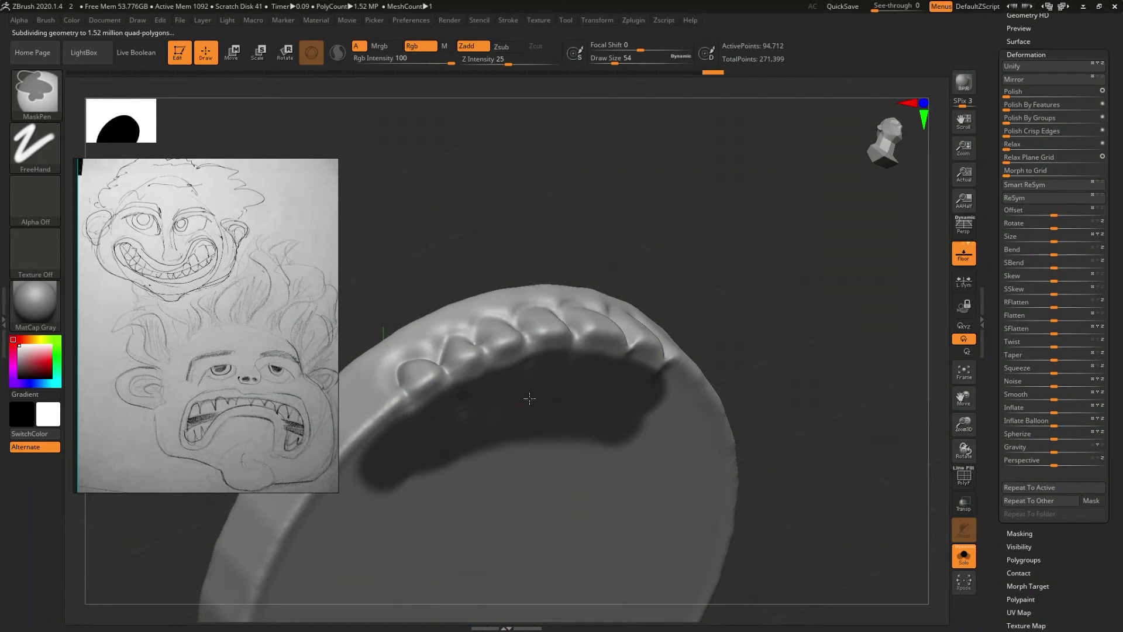
mouse_move(542, 409)
right_down()
mouse_move(521, 467)
mouse_move(540, 414)
right_up()
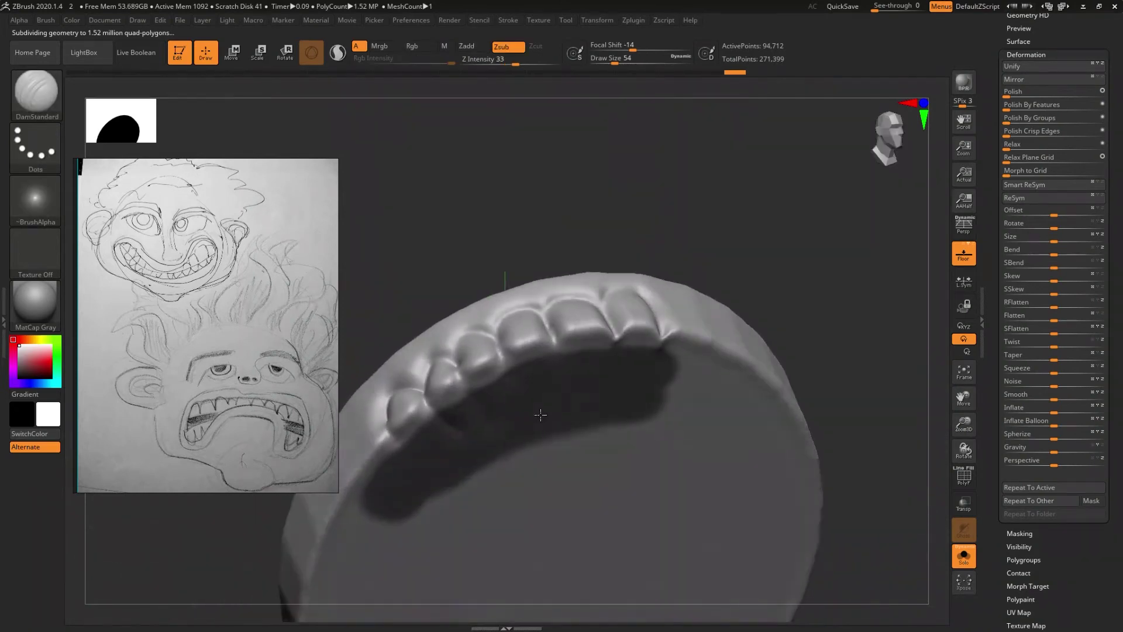
- Move the unmasked gum section upward along the Gizmo Y axis
key(w)
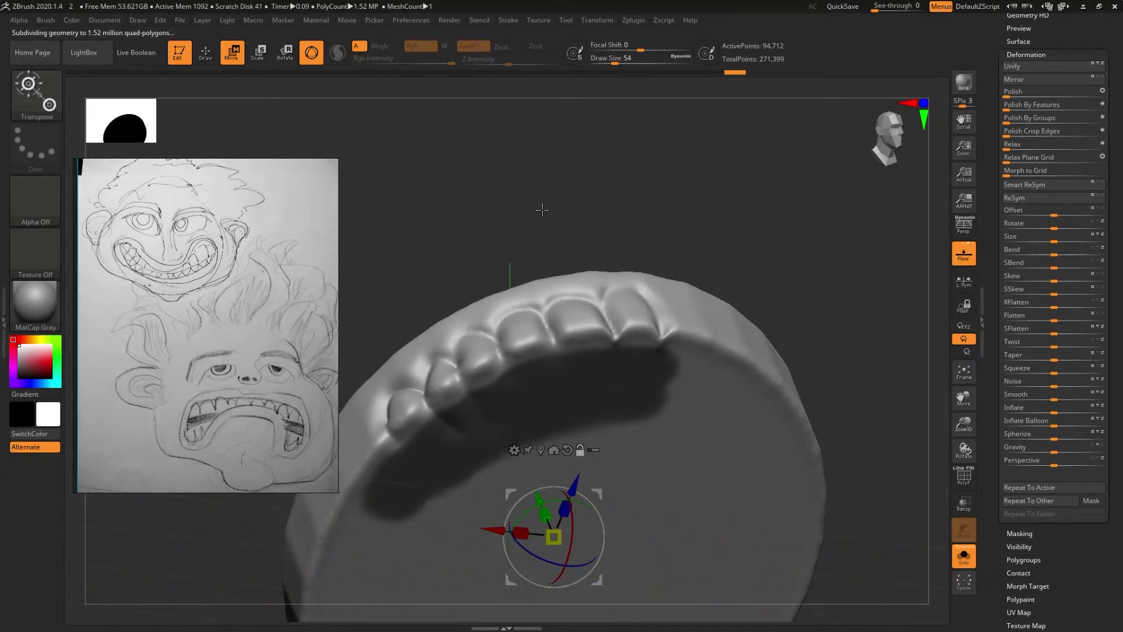
mouse_move(542, 209)
right_down()
mouse_move(550, 248)
mouse_move(544, 226)
right_up()
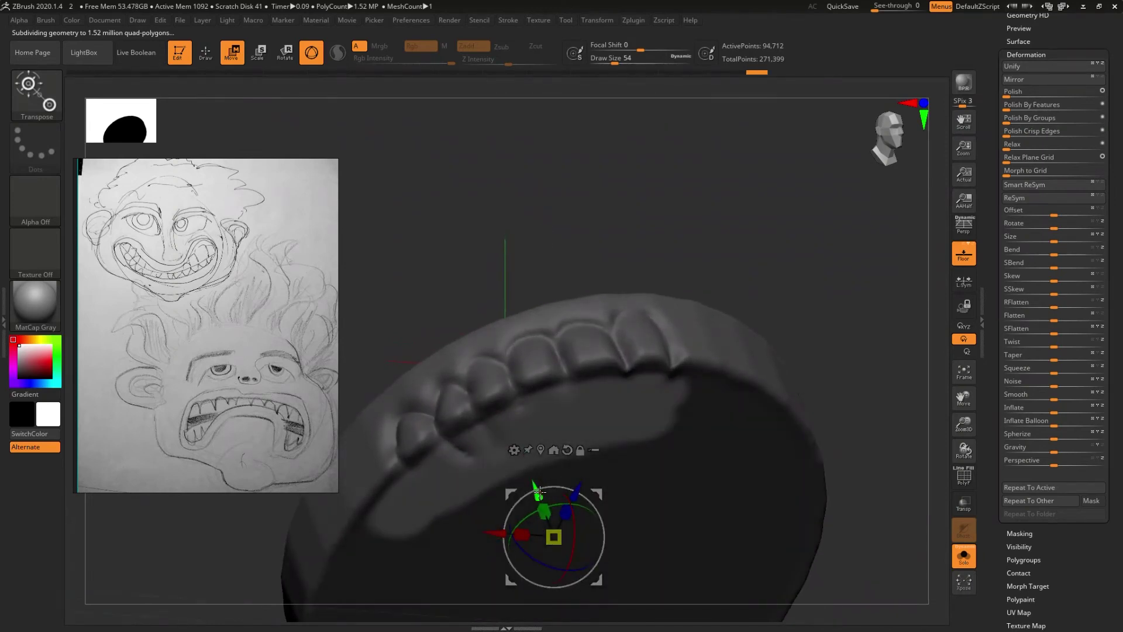
drag(539, 491, 535, 460)
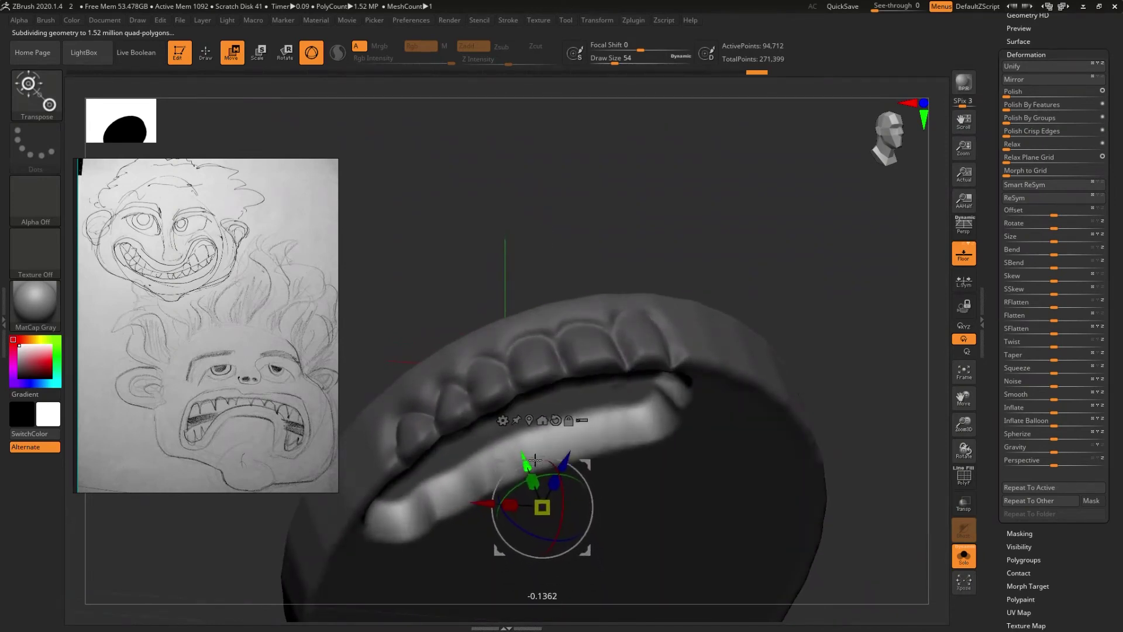
mouse_move(534, 459)
right_down()
mouse_move(527, 349)
mouse_move(599, 305)
right_up()
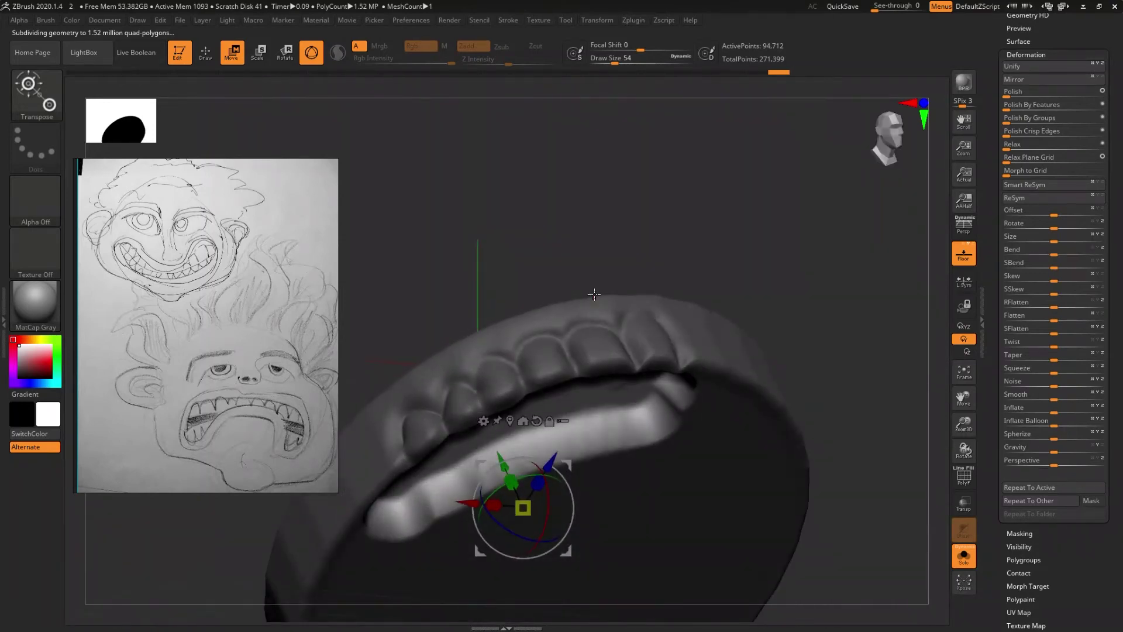
- Return to DamStandard sculpting and mask a band along the gum line
key(q)
key(b)
key(d)
key(s)
right_drag(616, 219, 591, 225)
ctrl+drag(246, 615, 779, 404)
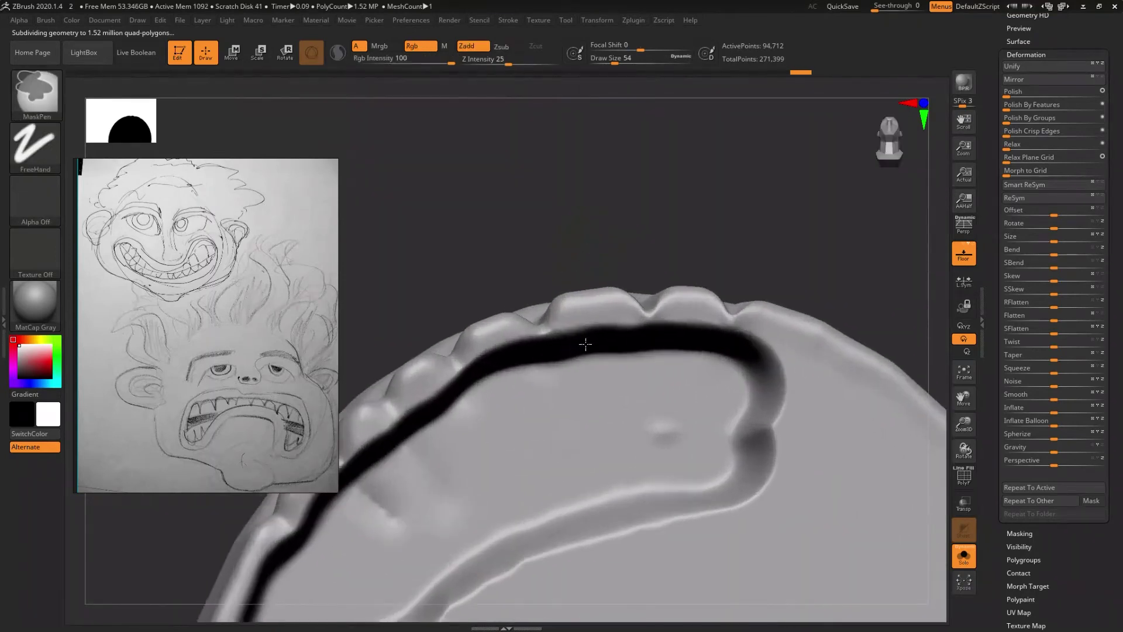
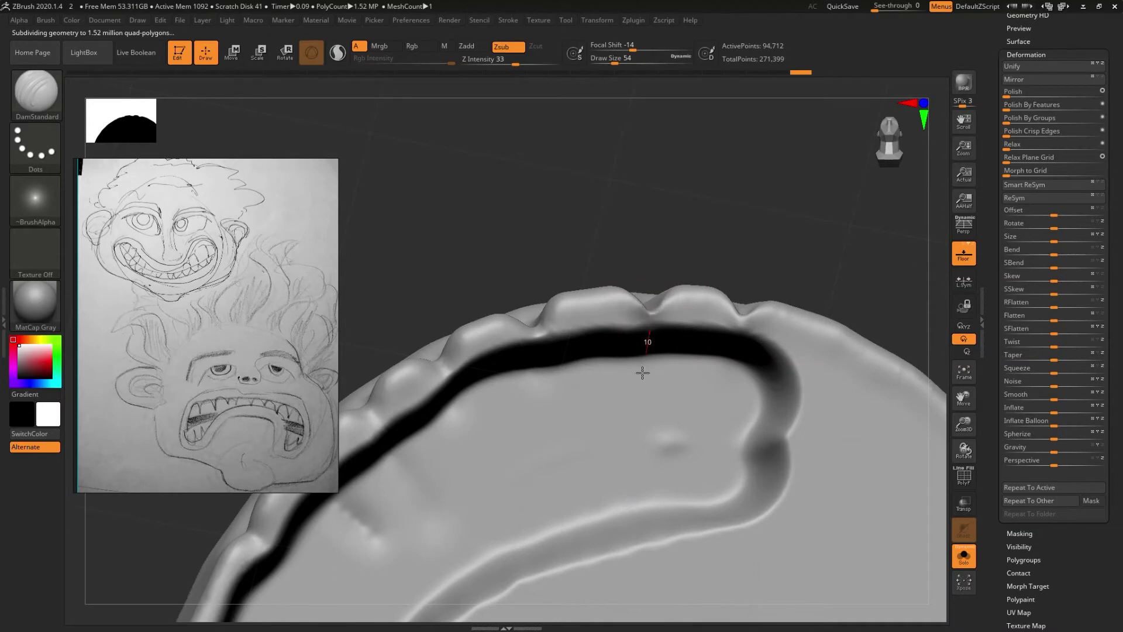
- Blur the gumline mask, then revert it to its sharp edge
ctrl+click(653, 322)
key(ctrl+z)
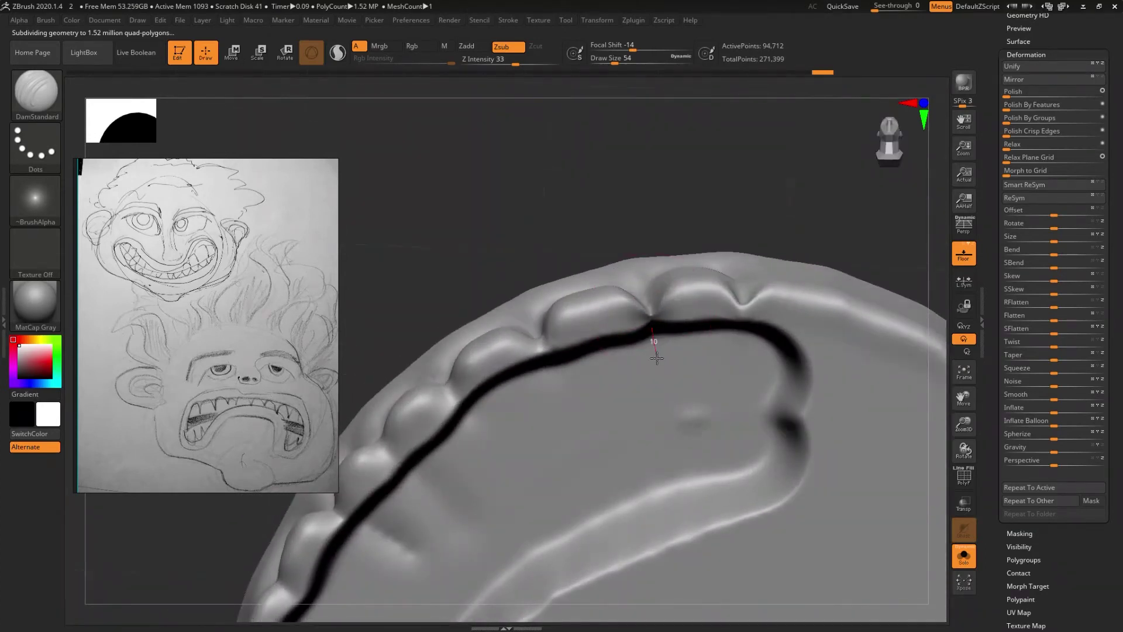
key(ctrl+z)
key(ctrl+z)
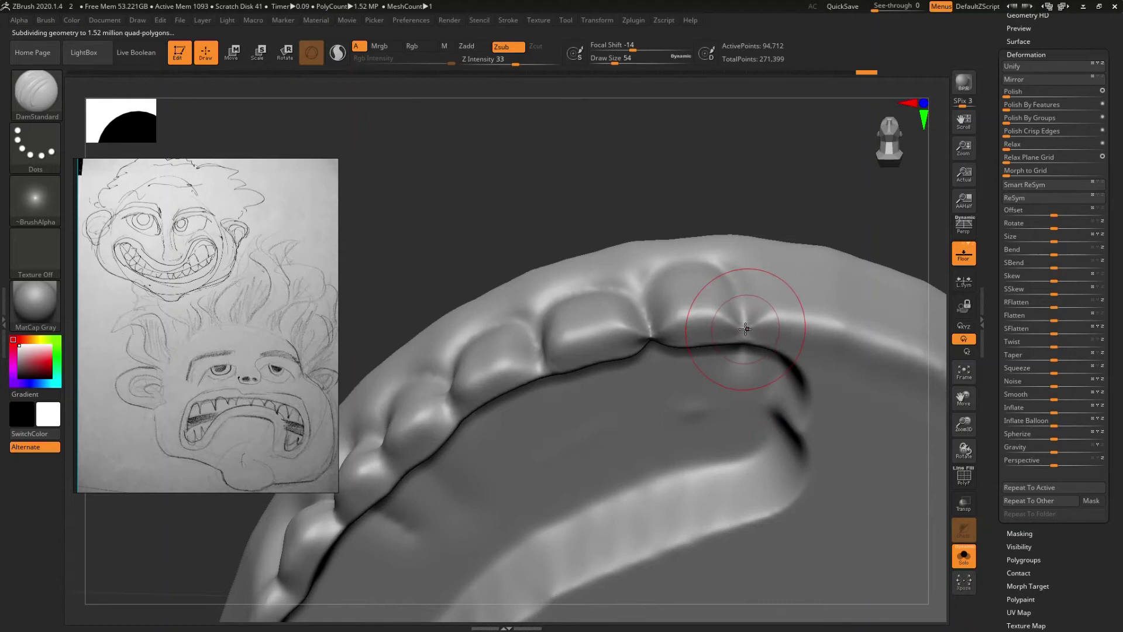
key(ctrl+shift+z)
key(ctrl+z)
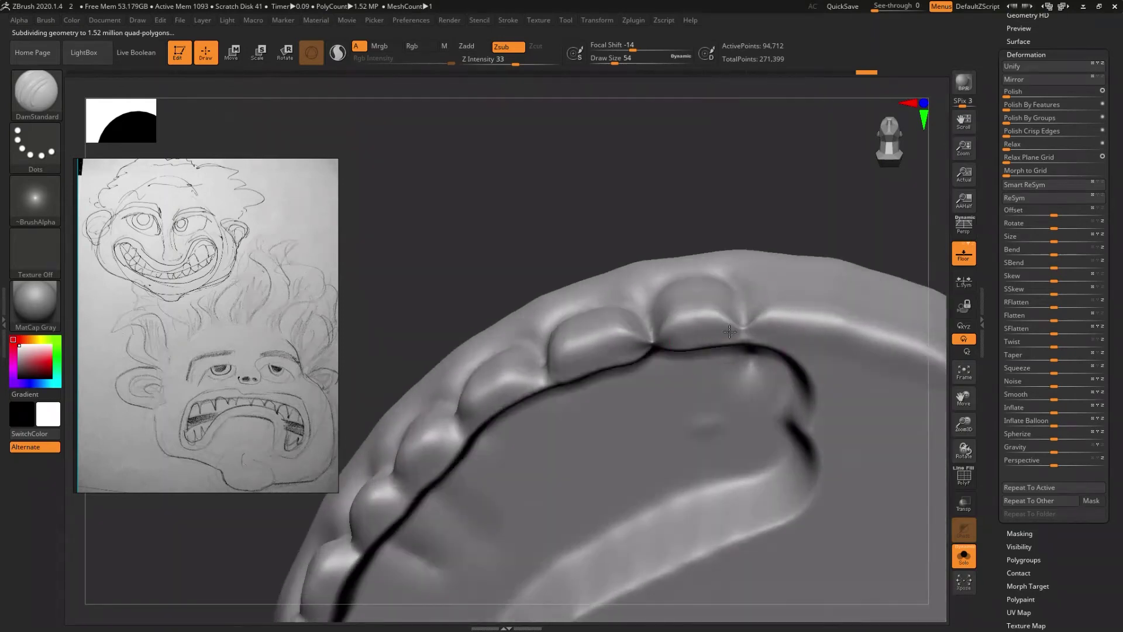
- Smooth the teeth surface with a size-112 brush, then set Draw Size back to 54
key(s)
drag(720, 328, 737, 337)
mouse_move(736, 383)
right_down()
mouse_move(715, 439)
mouse_move(735, 430)
mouse_move(747, 371)
mouse_move(696, 381)
mouse_move(709, 446)
mouse_move(702, 318)
mouse_move(710, 414)
mouse_move(672, 402)
right_up()
key(shift)
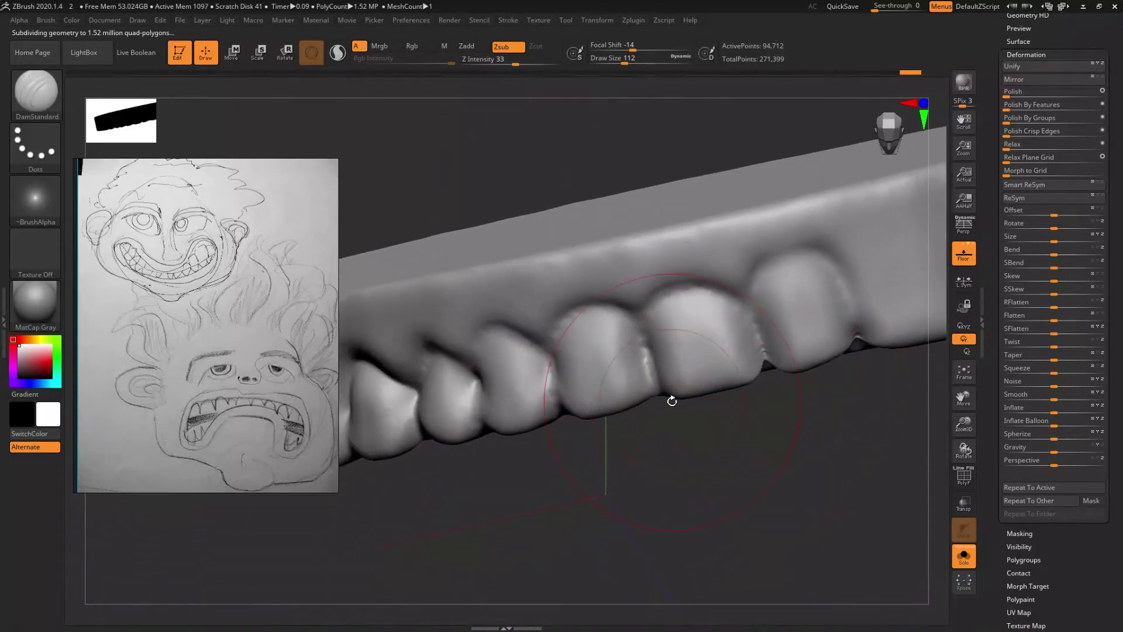
key(s)
click(655, 386)
right_drag(640, 383, 654, 423)
- Carve a DamStandard groove along the gumline all around the teeth arch
drag(660, 429, 669, 460)
right_drag(664, 449, 656, 395)
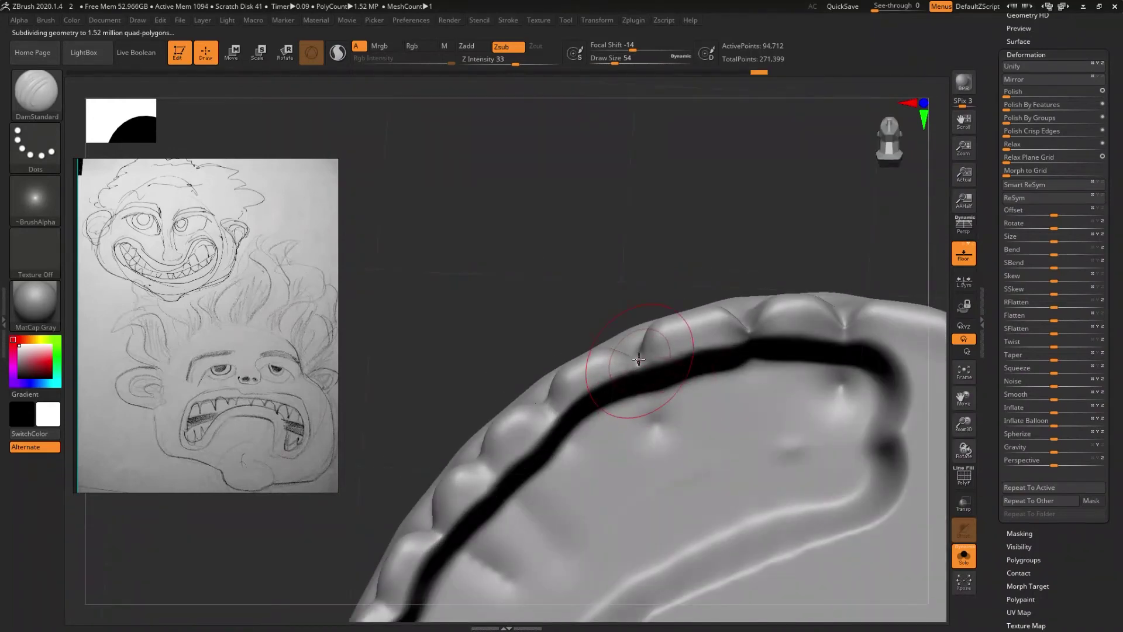
mouse_move(655, 399)
mouse_down()
mouse_move(594, 417)
mouse_move(572, 462)
mouse_up()
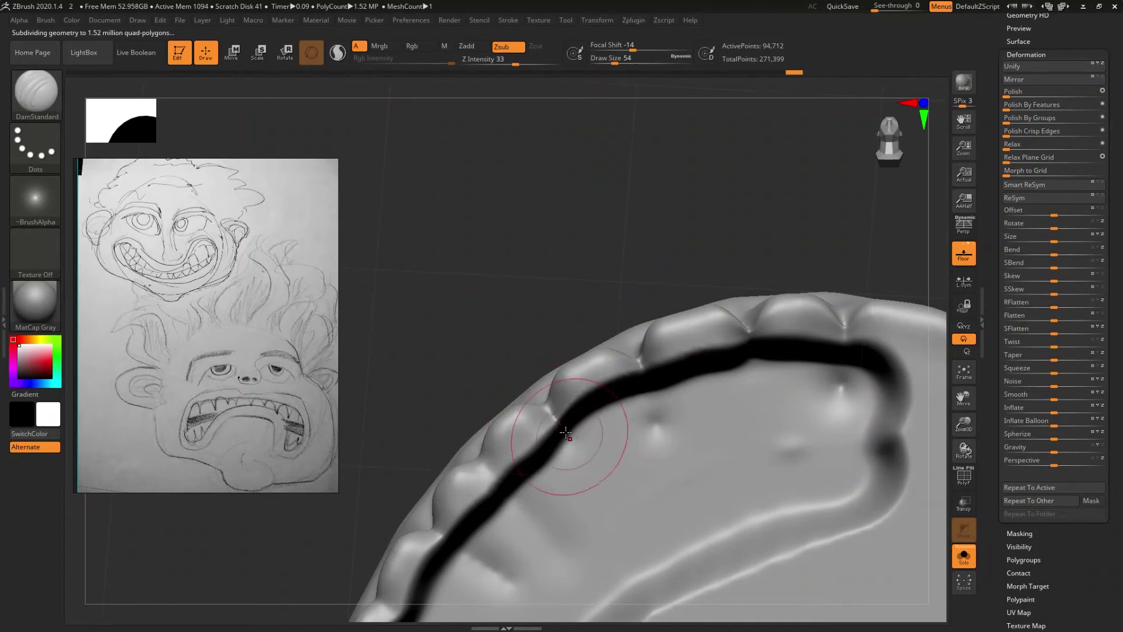
drag(573, 445, 578, 464)
right_drag(577, 464, 568, 326)
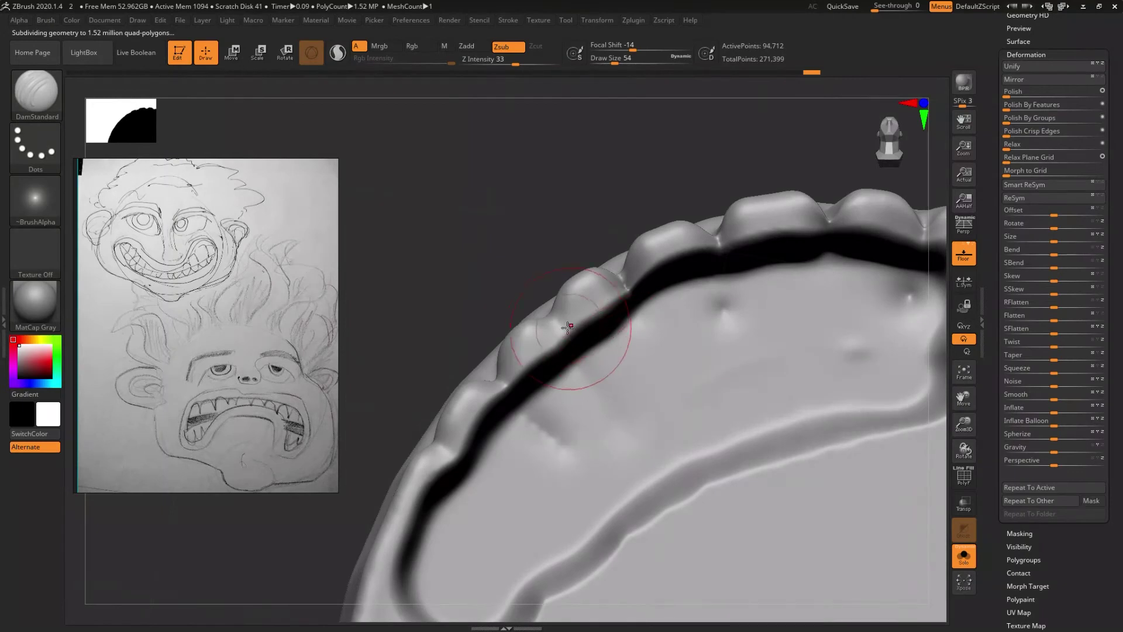
drag(567, 326, 583, 374)
mouse_move(453, 404)
mouse_down()
mouse_move(507, 388)
mouse_move(528, 414)
mouse_up()
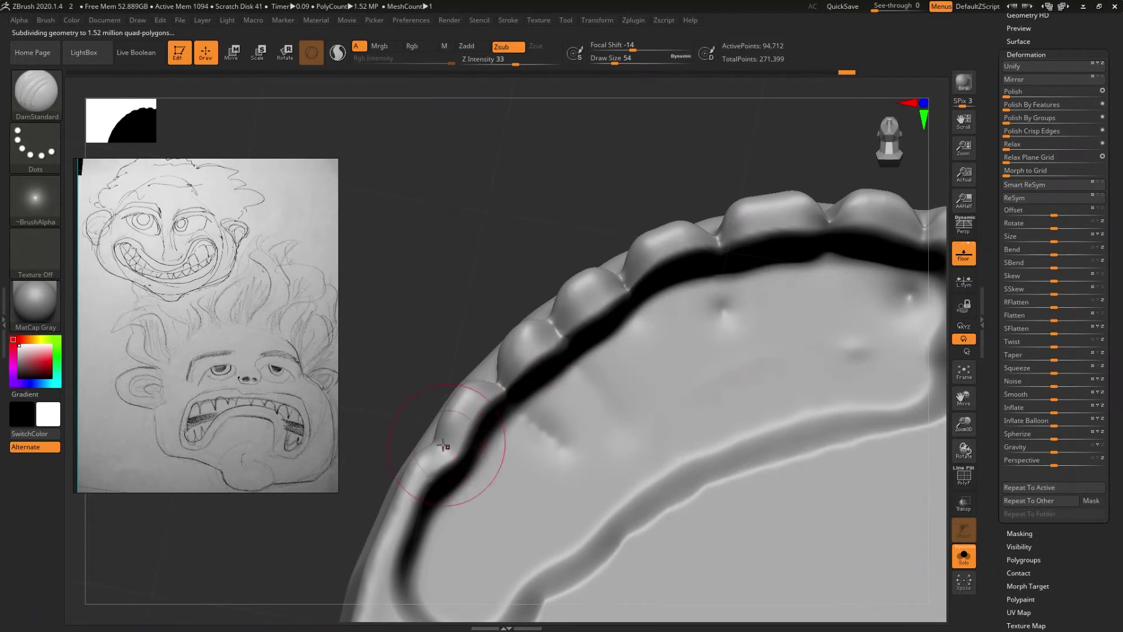
drag(448, 453, 486, 485)
mouse_move(527, 427)
right_down()
mouse_move(536, 471)
mouse_move(550, 444)
right_up()
key(f)
mouse_move(564, 283)
right_down()
mouse_move(648, 232)
mouse_move(627, 334)
mouse_move(614, 341)
mouse_move(632, 348)
mouse_move(608, 365)
right_up()
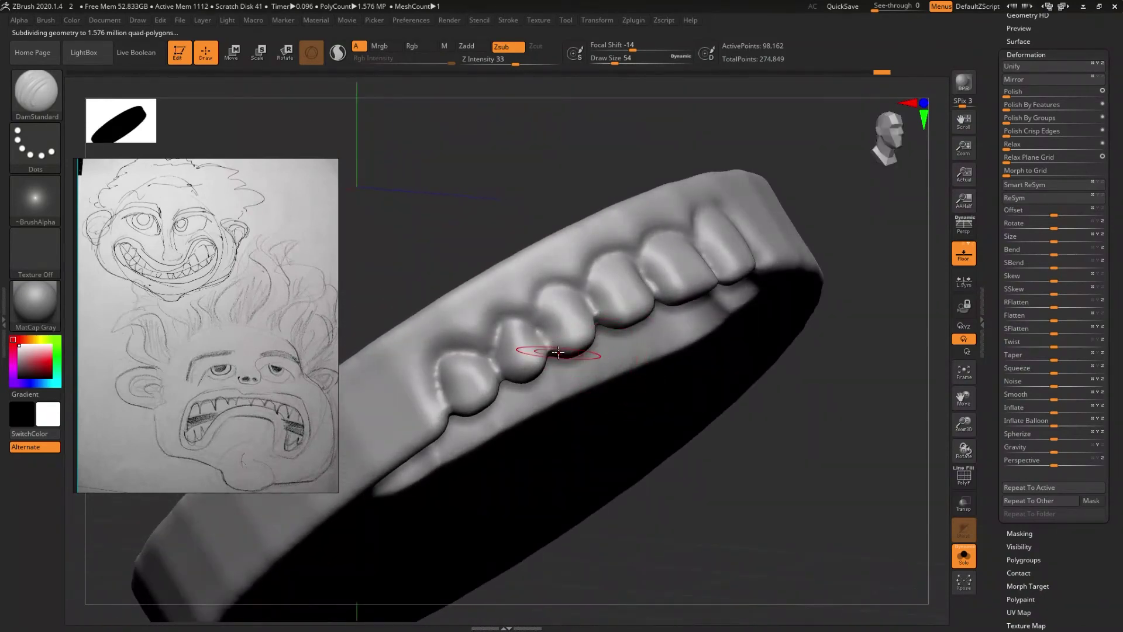
- Push and pull the tooth shapes into even form with the Move brush
key(b)
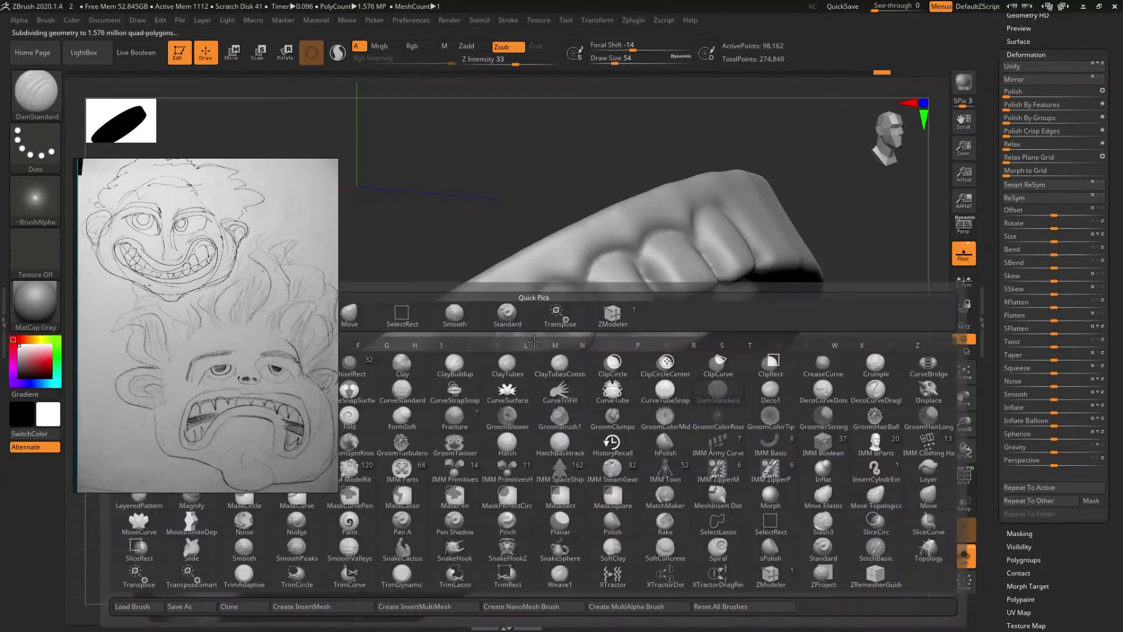
key(m)
key(v)
mouse_move(512, 337)
mouse_down()
mouse_move(518, 354)
mouse_move(481, 337)
mouse_move(476, 351)
mouse_up()
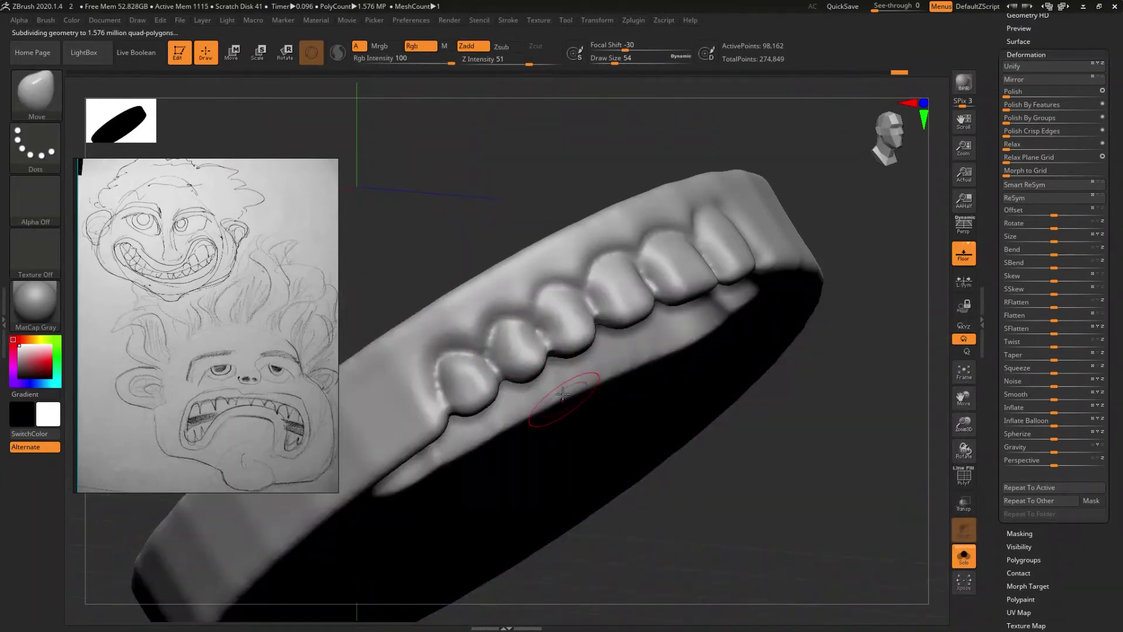
mouse_move(613, 370)
mouse_down()
mouse_move(597, 402)
mouse_move(570, 366)
mouse_up()
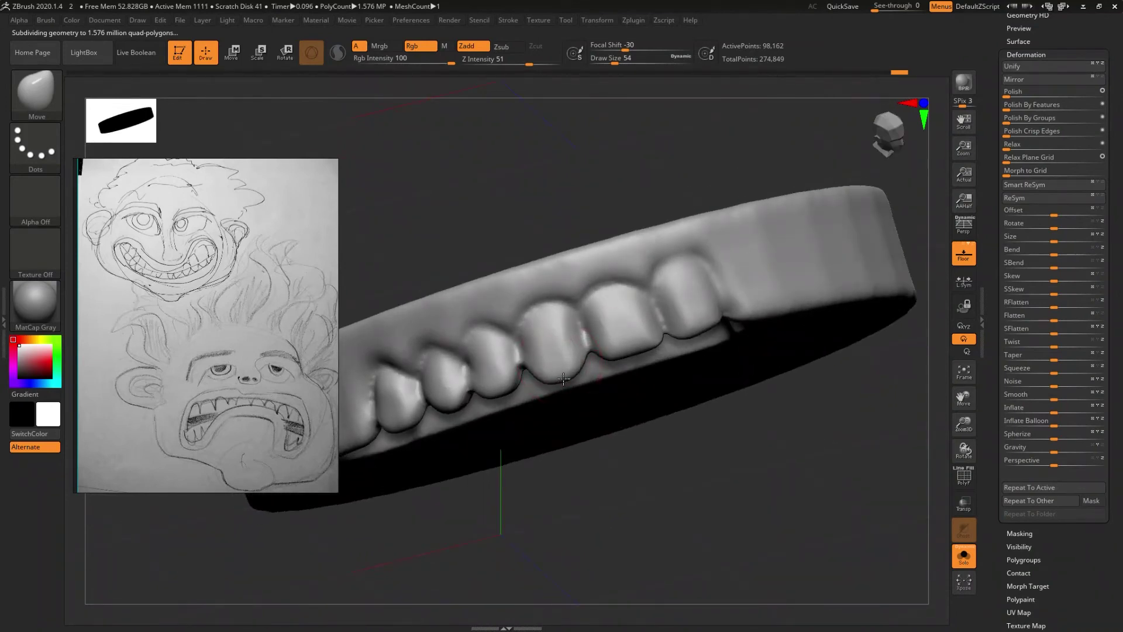
drag(623, 367, 623, 368)
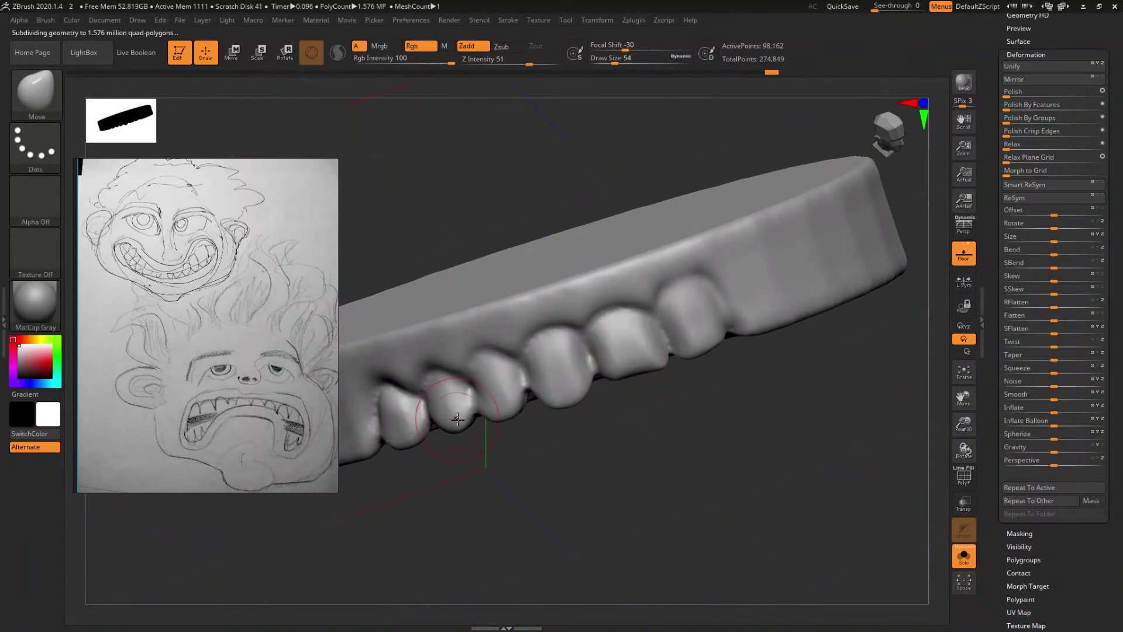
drag(506, 430, 521, 439)
- Undo a bad stroke, nudge another tooth edge, and review the whole teeth ring
key(ctrl+z)
right_drag(505, 446, 620, 470)
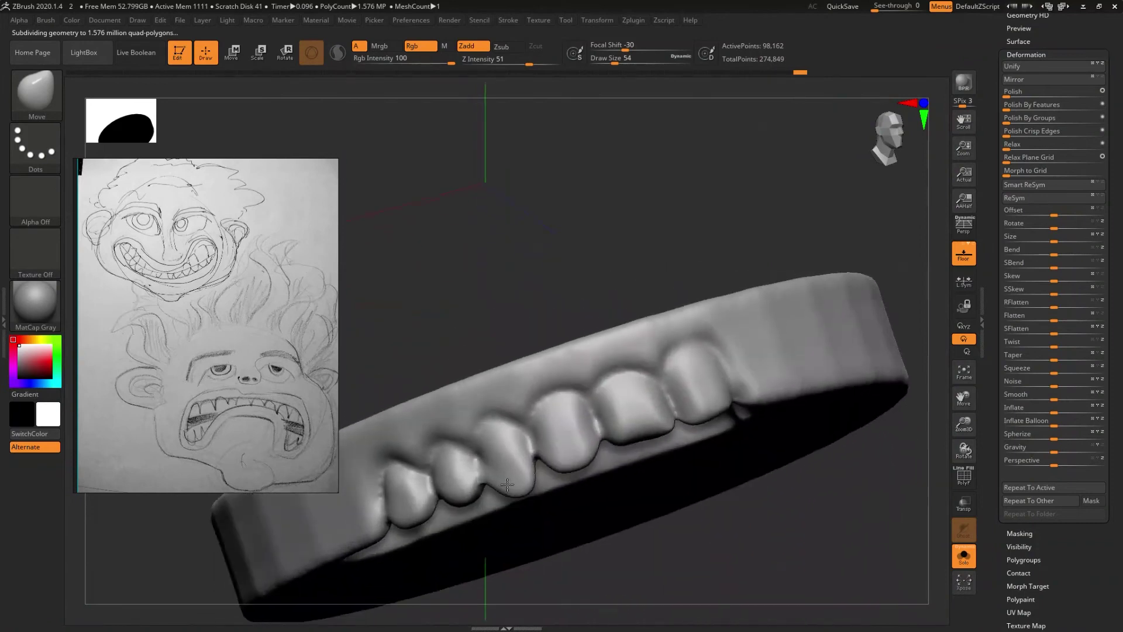
drag(699, 446, 700, 449)
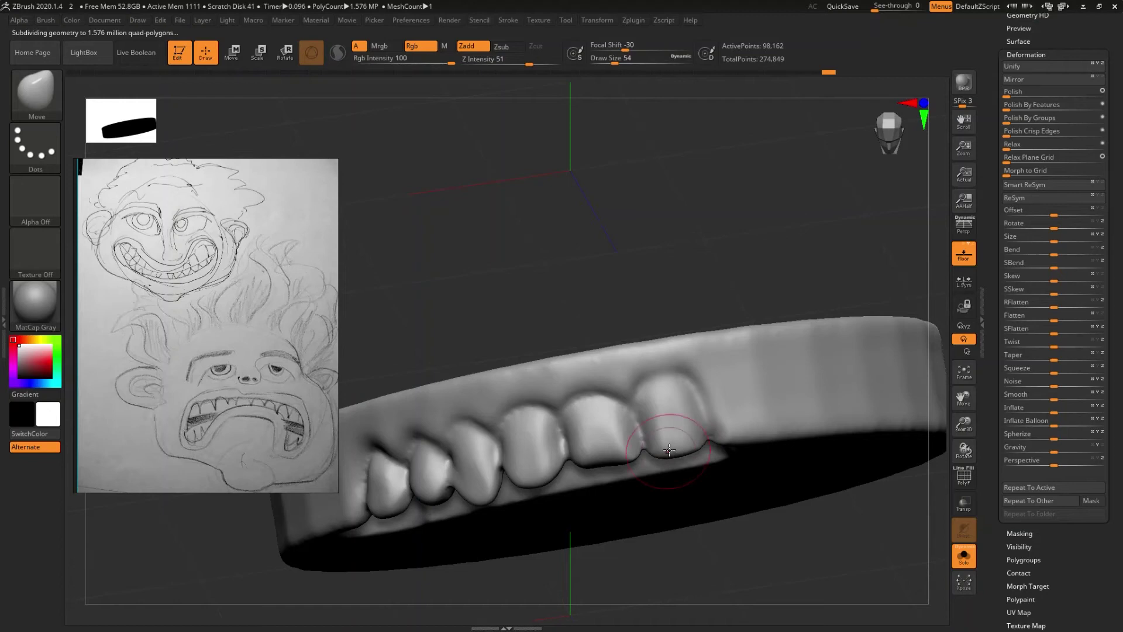
mouse_move(622, 469)
ctrl+right_down()
mouse_move(605, 439)
mouse_move(537, 491)
ctrl+right_up()
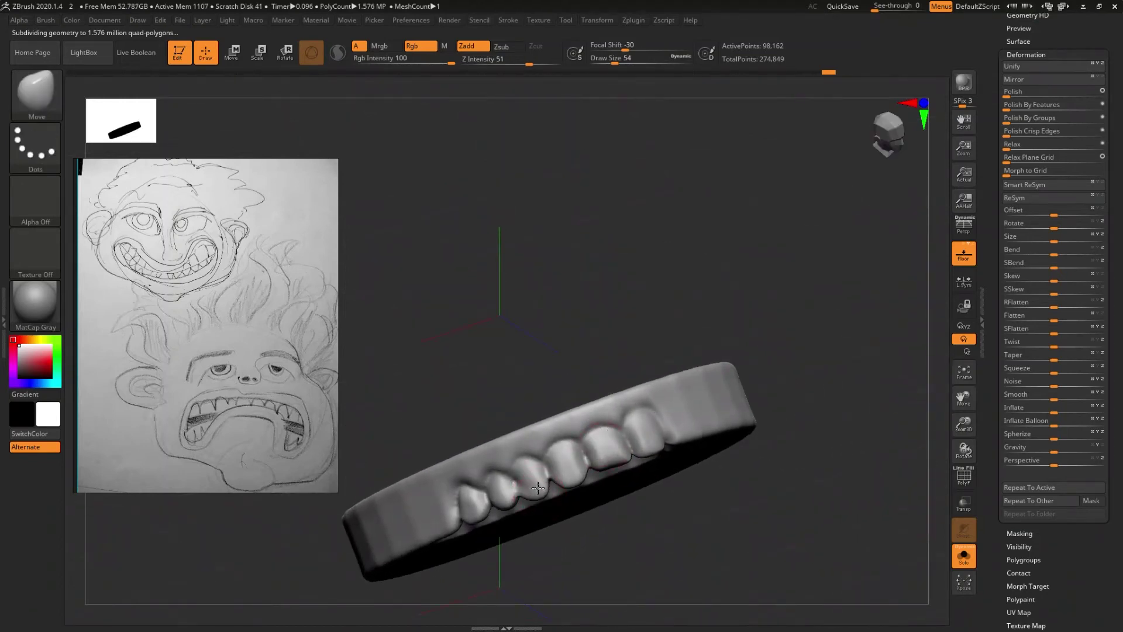
right_drag(537, 486, 606, 428)
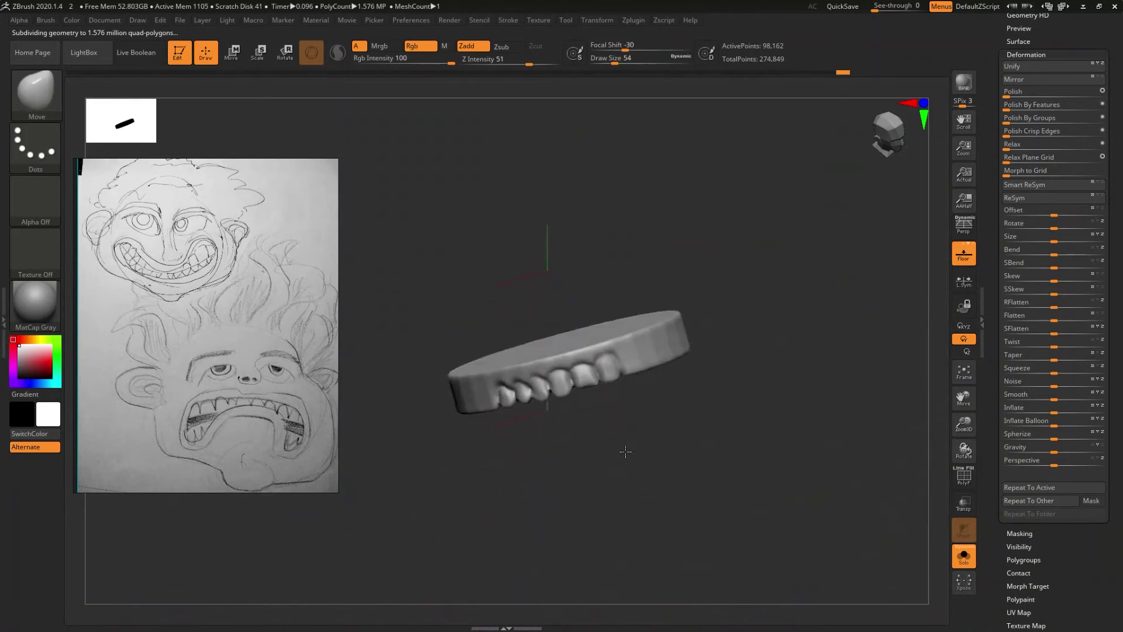
mouse_move(605, 428)
right_down()
mouse_move(617, 451)
mouse_move(563, 463)
right_up()
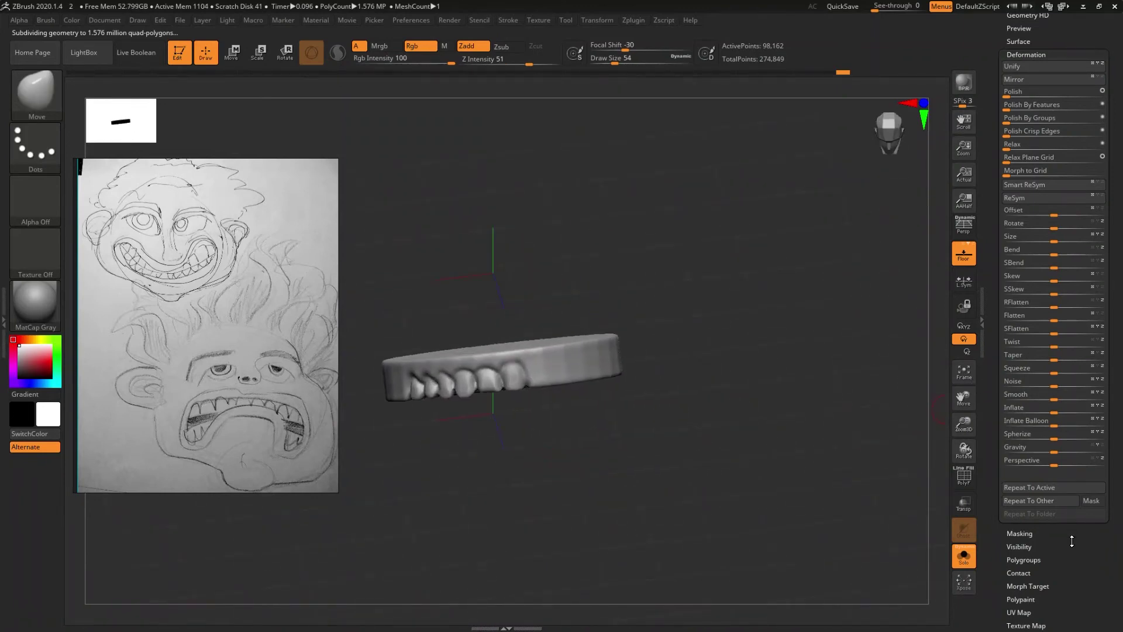
scroll(1059, 345, up, 5)
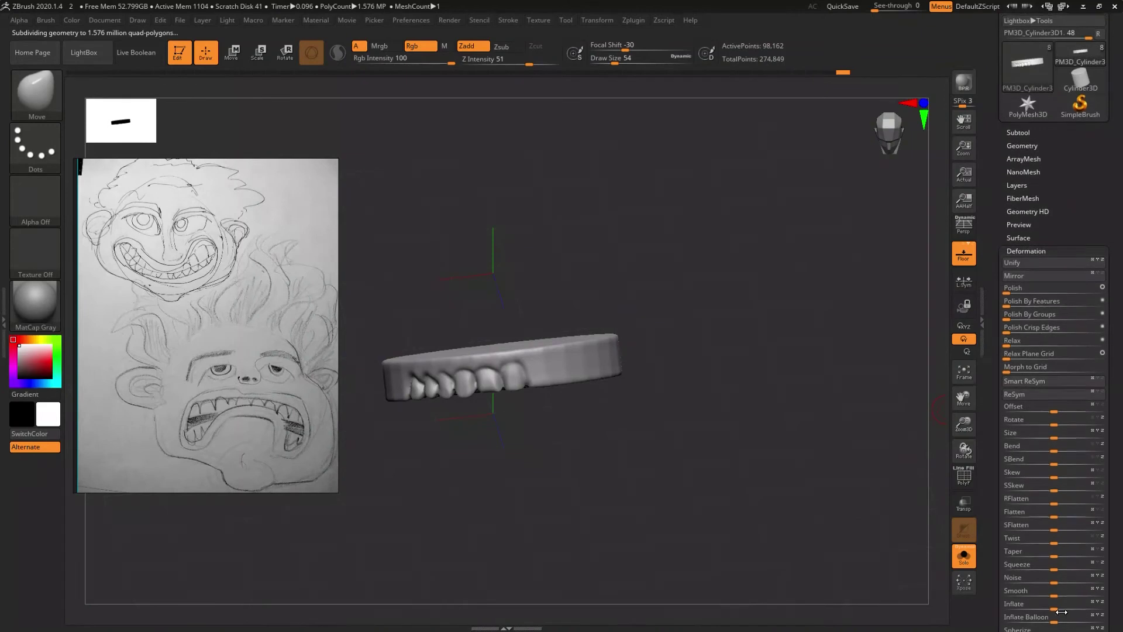
- Apply Geometry > Modify Topology > Mirror And Weld to the teeth
click(1029, 147)
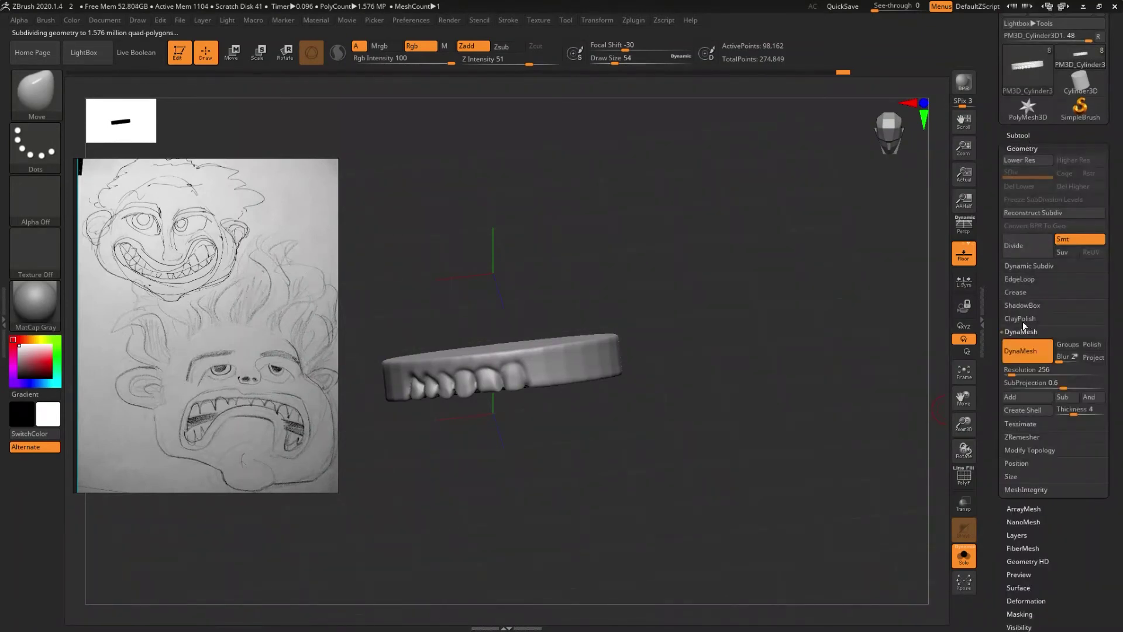
click(1027, 450)
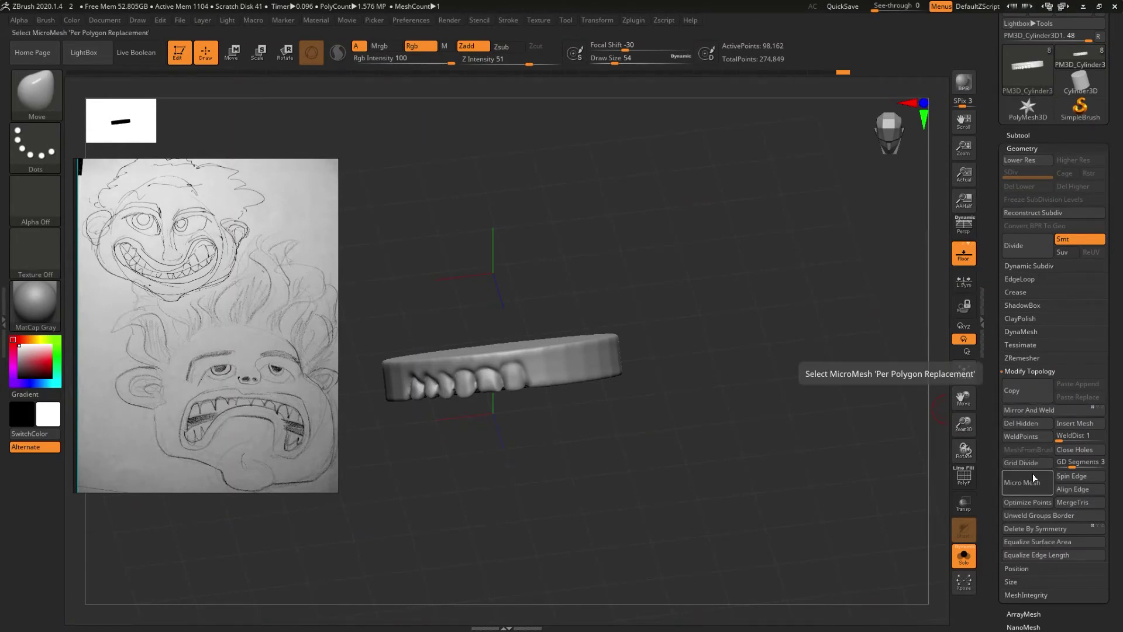
click(1054, 410)
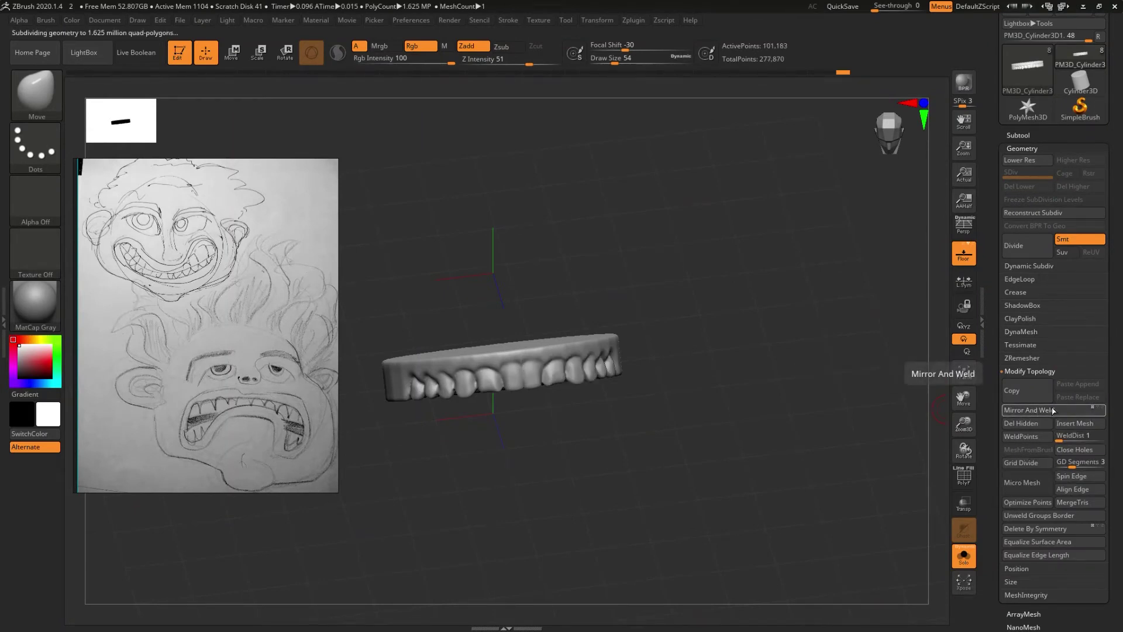
mouse_move(657, 471)
mouse_down()
mouse_move(657, 432)
mouse_move(649, 447)
mouse_up()
- Undo the mirror, shift the teeth slightly left along X, and mirror-weld again
key(ctrl+z)
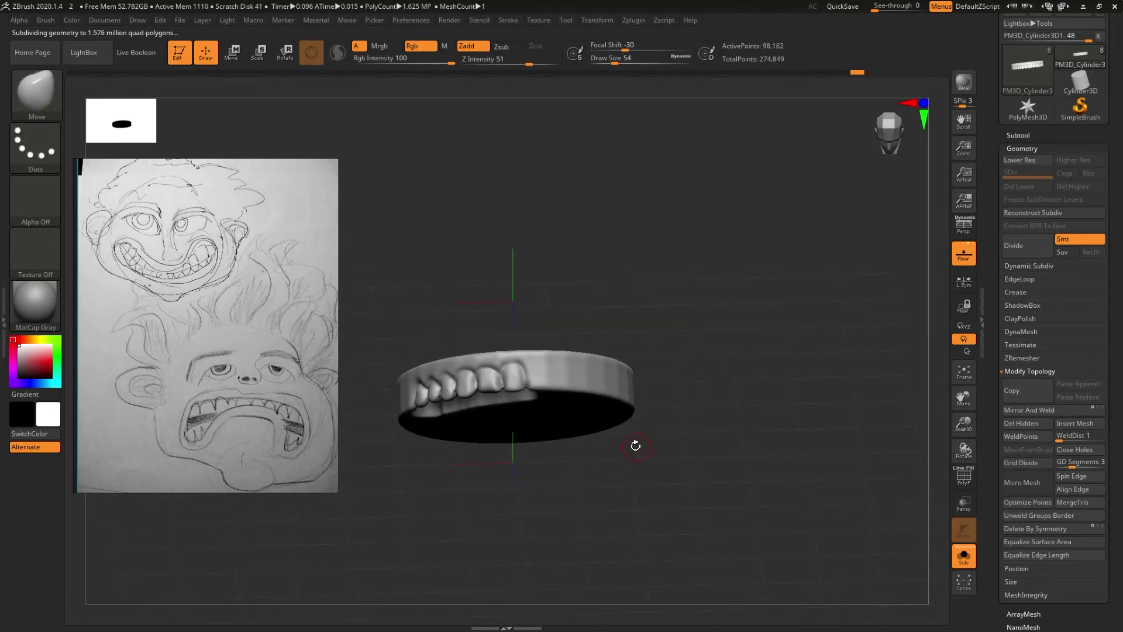
key(w)
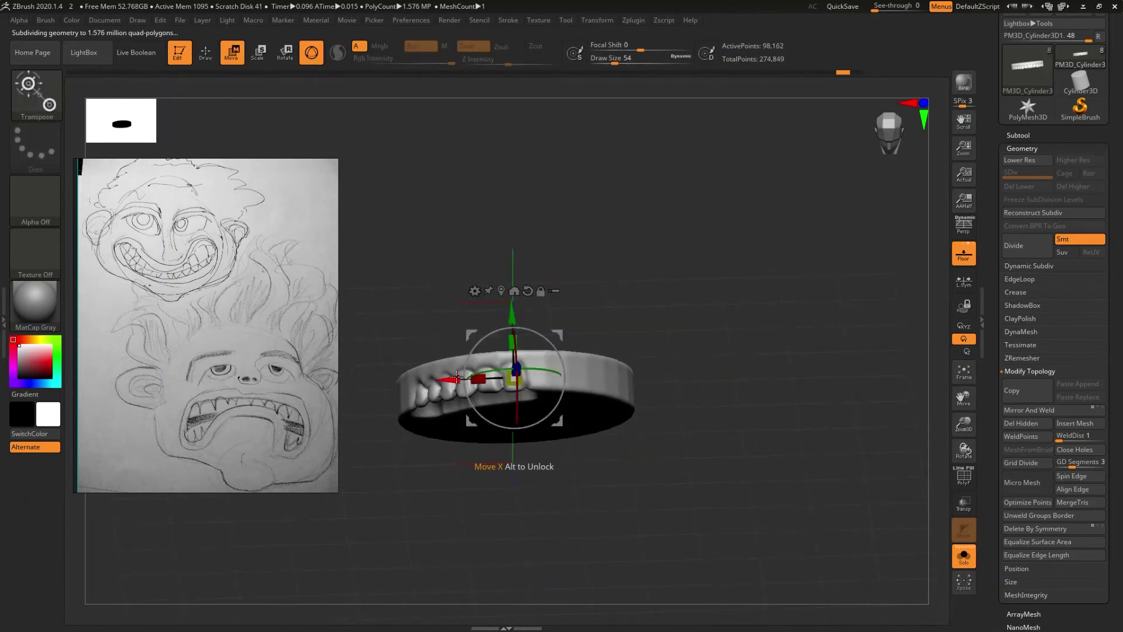
drag(454, 380, 450, 380)
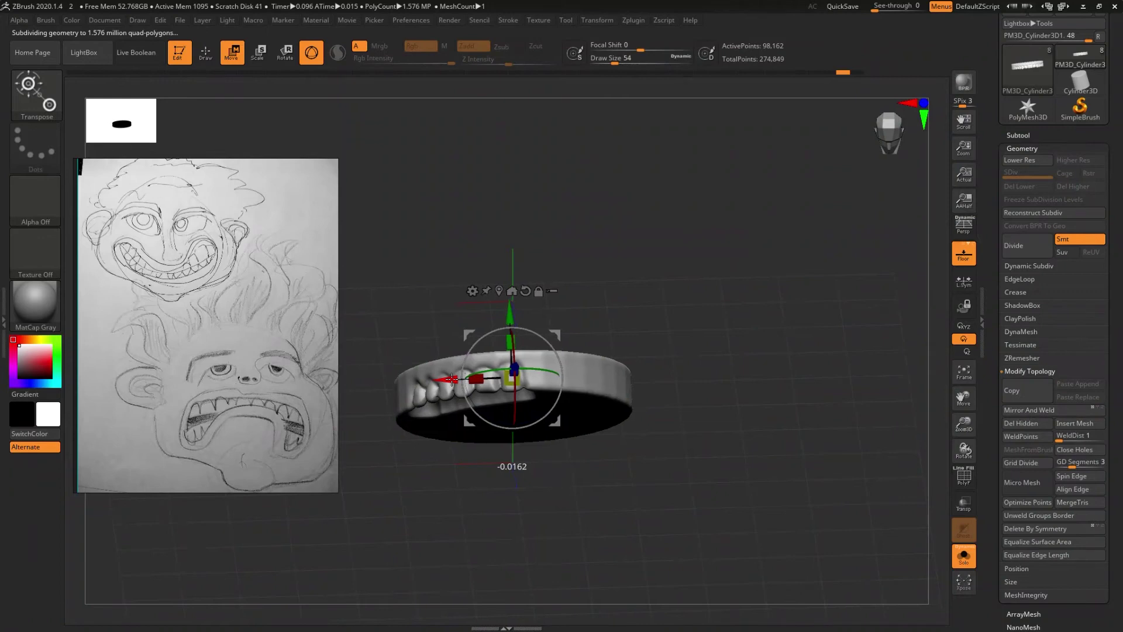
click(1032, 415)
mouse_move(789, 489)
ctrl+right_down()
mouse_move(649, 429)
mouse_move(581, 475)
ctrl+right_up()
key(q)
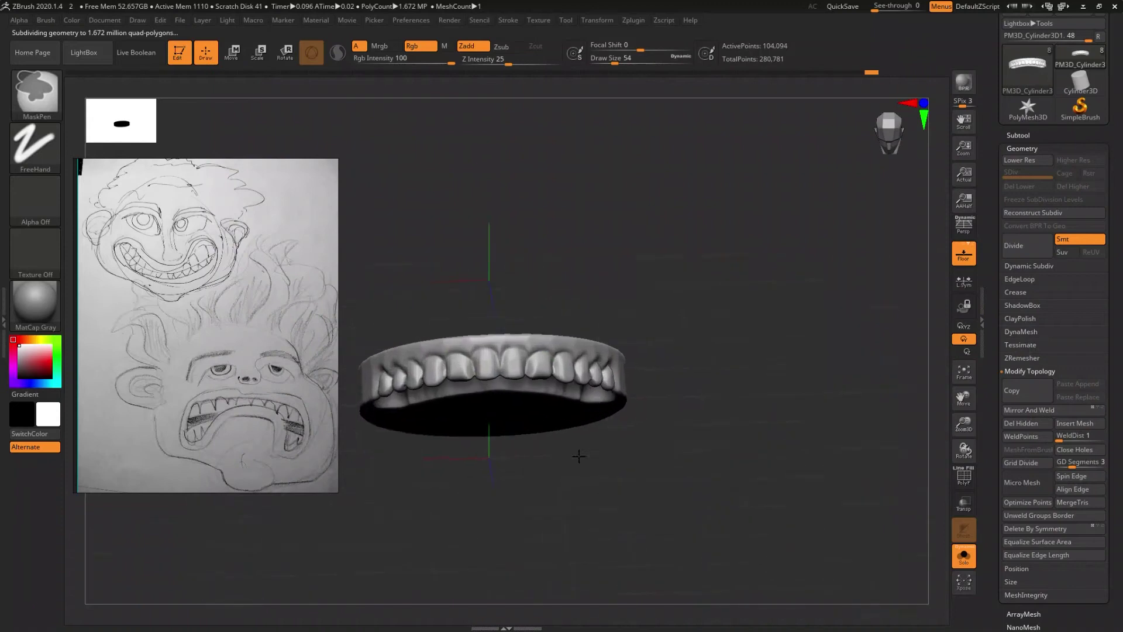
- Re-adjust the teeth's X offset twice and finish with a matching Mirror And Weld
key(ctrl+z)
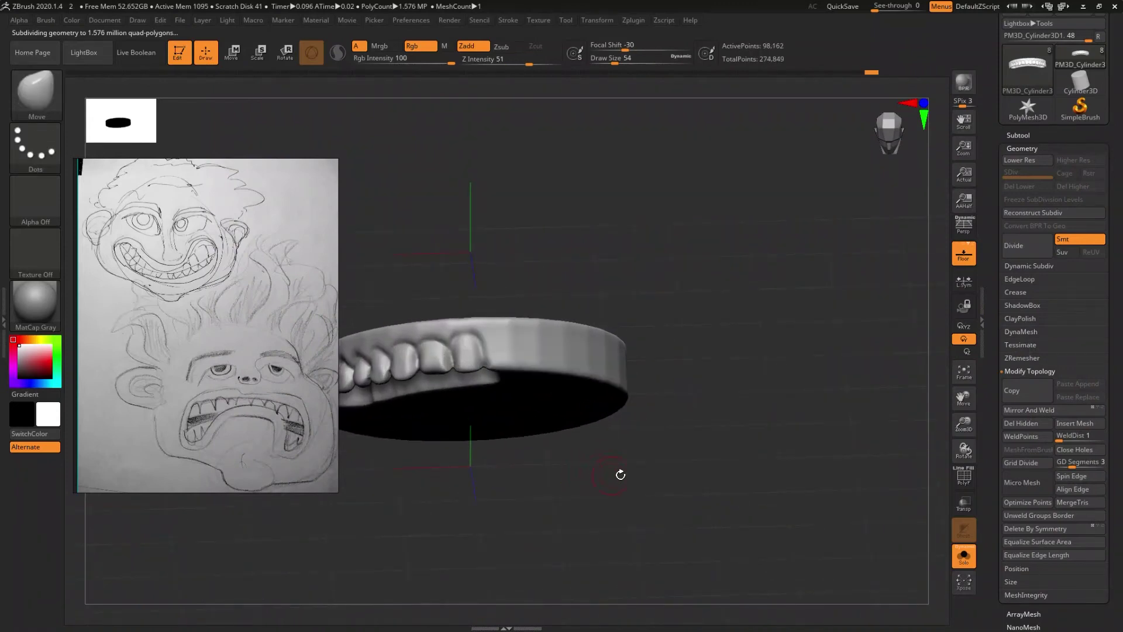
key(w)
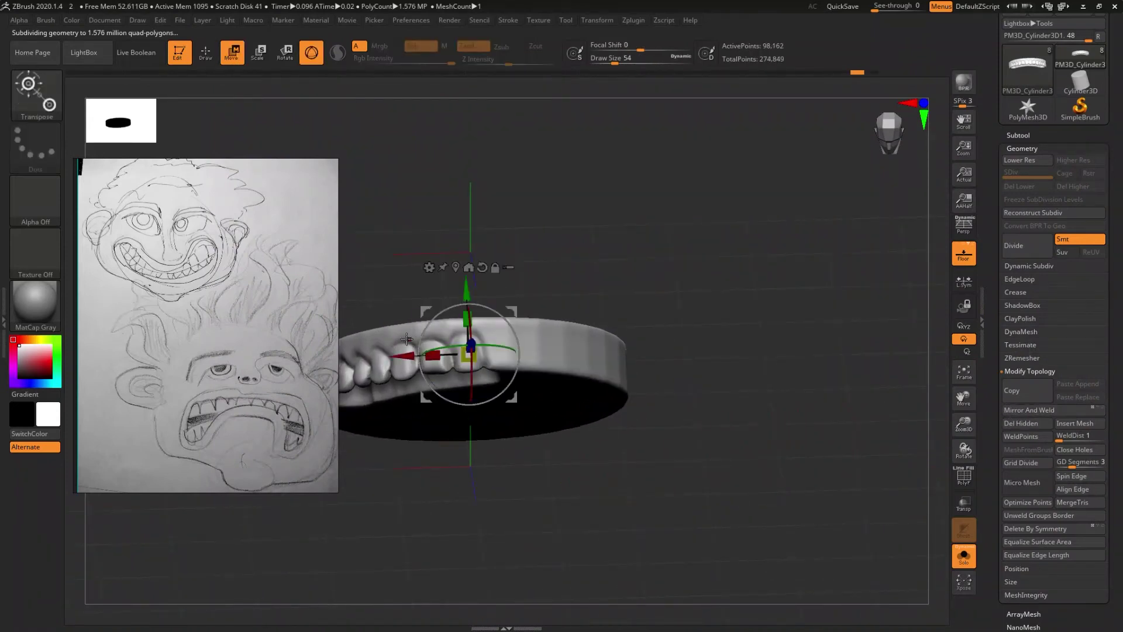
drag(399, 355, 395, 355)
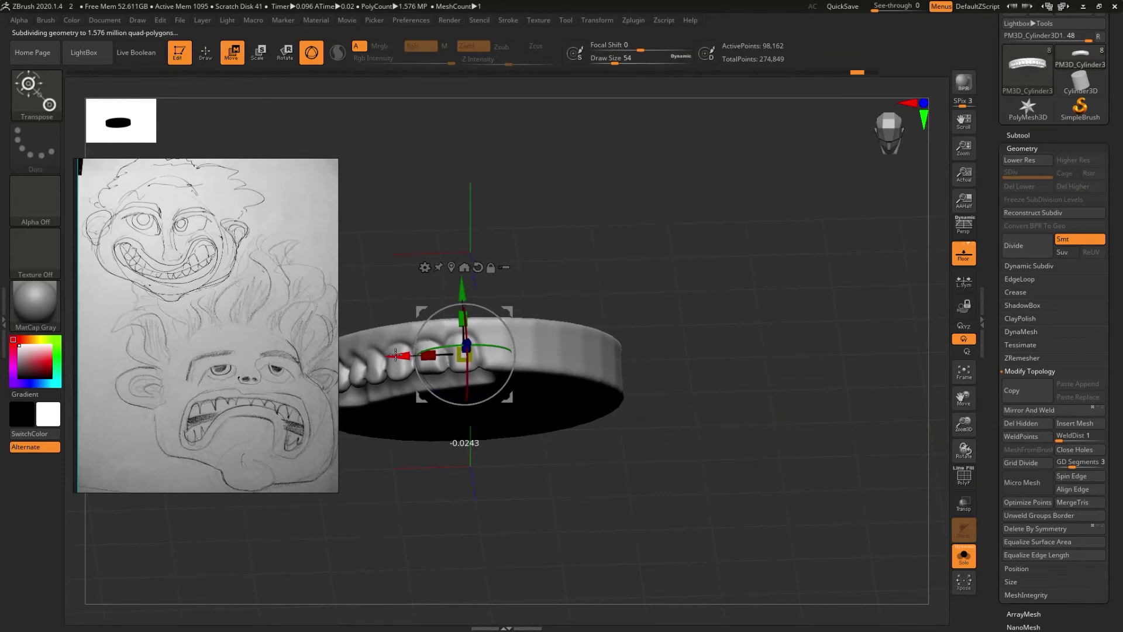
click(1048, 410)
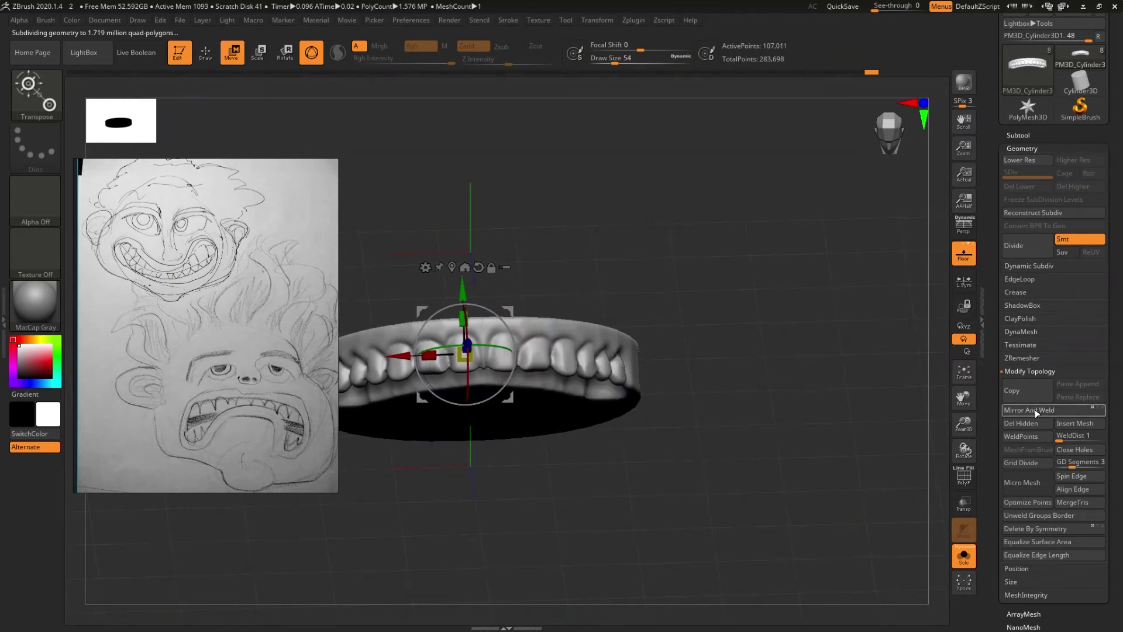
key(ctrl+z)
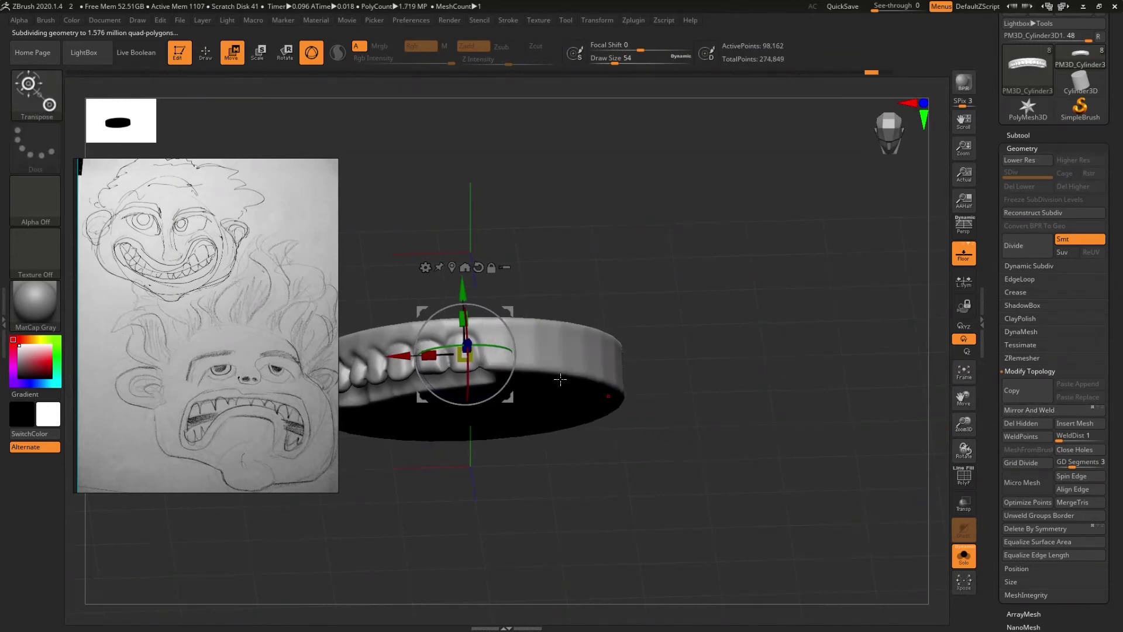
drag(402, 353, 405, 353)
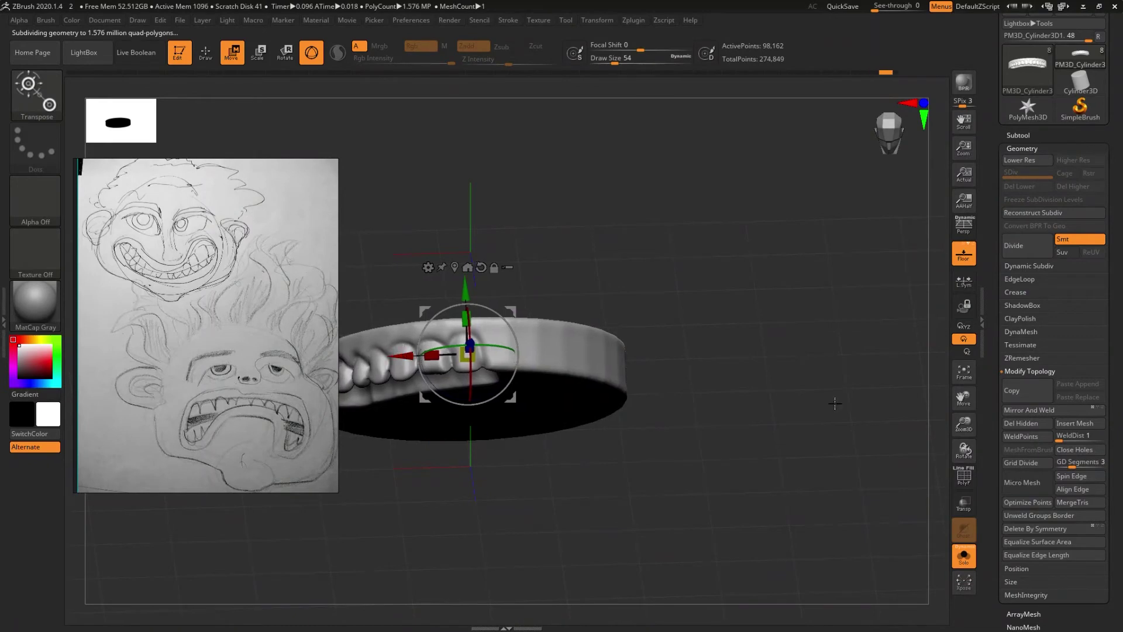
click(1060, 411)
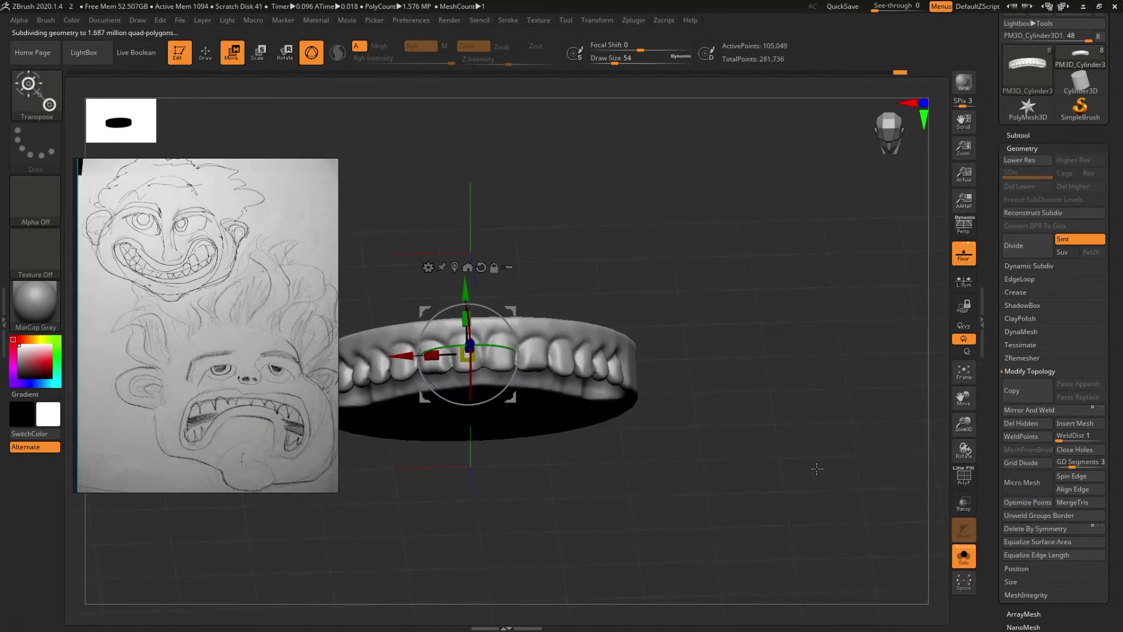
key(q)
mouse_move(796, 457)
mouse_down()
mouse_move(515, 442)
mouse_move(621, 398)
mouse_move(557, 387)
mouse_up()
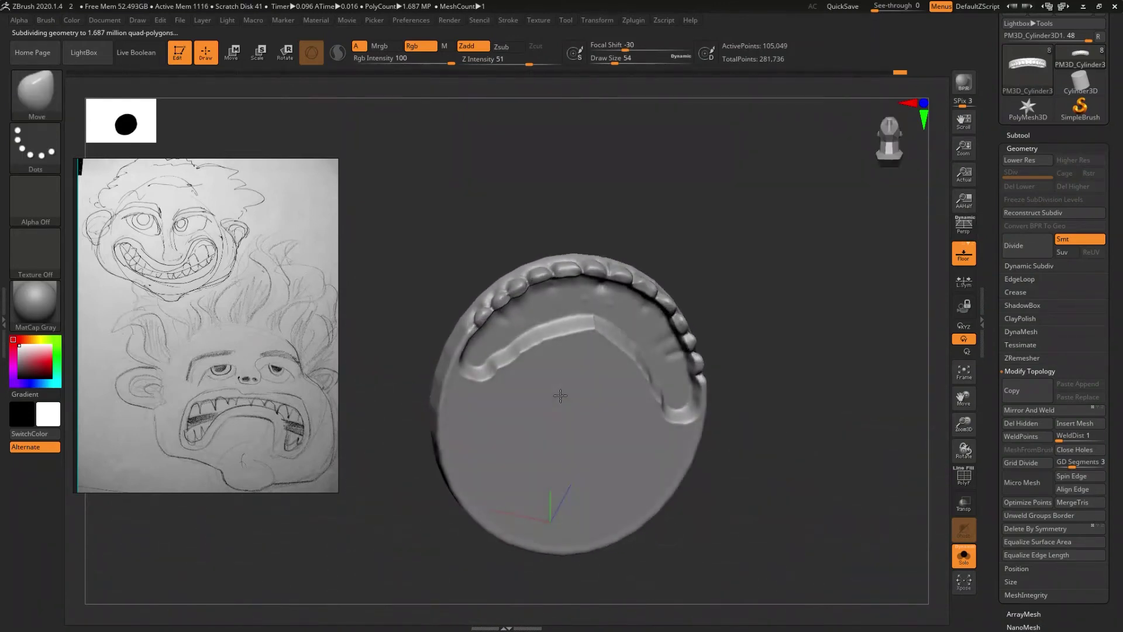
- Enlarge the brush to 192, try masking the teeth rim, then clear the mask
mouse_move(538, 367)
mouse_down()
mouse_move(515, 370)
mouse_move(513, 403)
mouse_up()
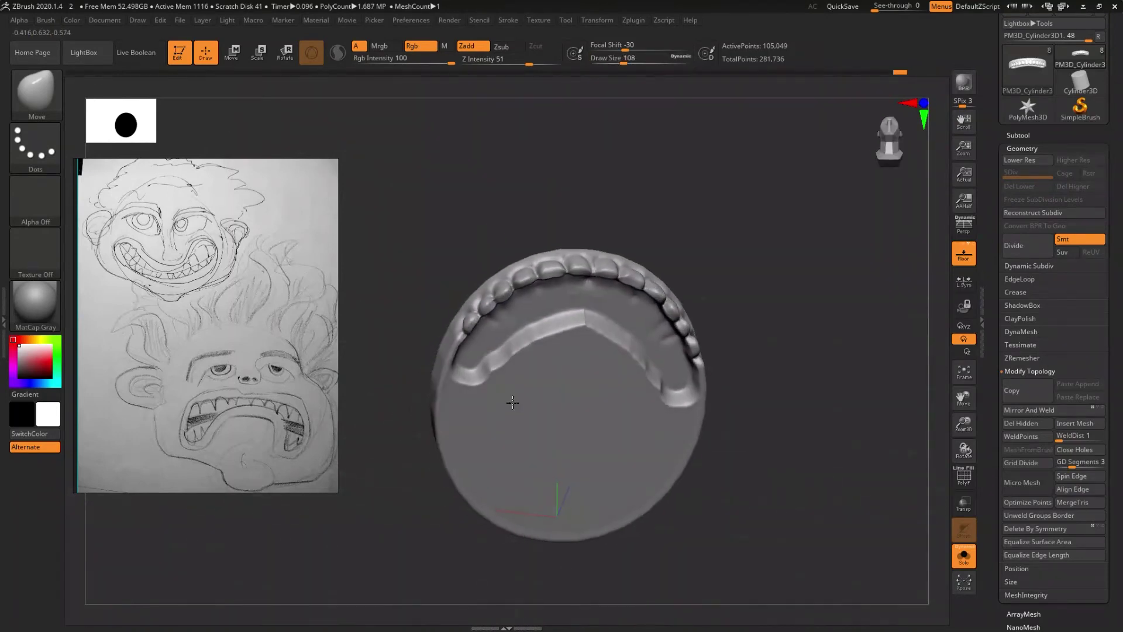
mouse_move(513, 402)
mouse_down()
mouse_move(521, 353)
mouse_move(550, 351)
mouse_up()
key(s)
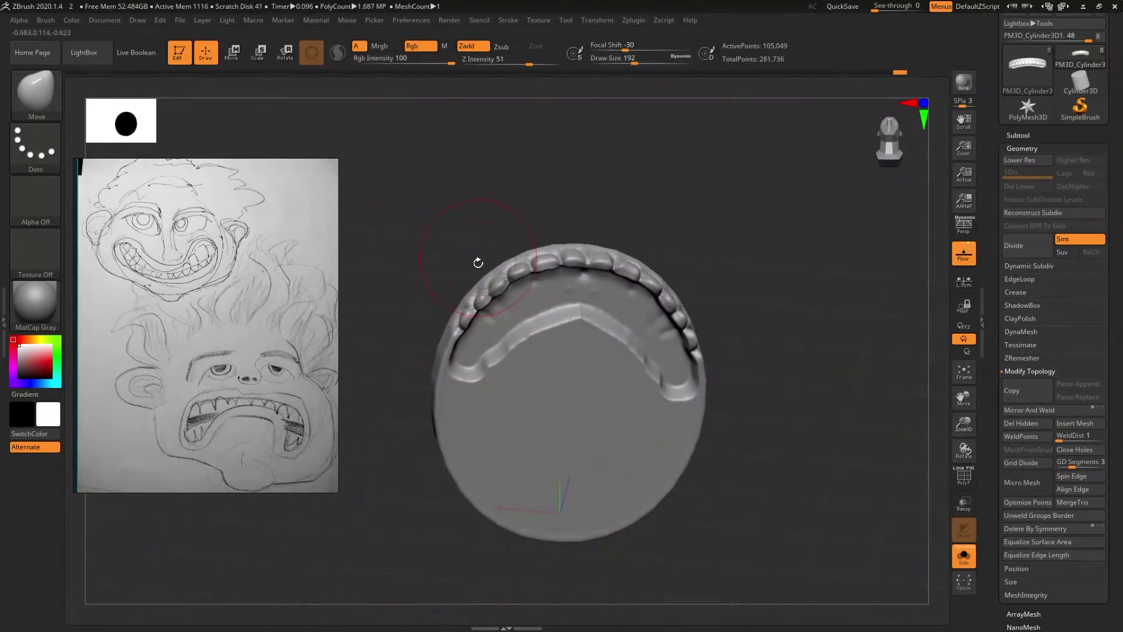
ctrl+drag(474, 300, 477, 297)
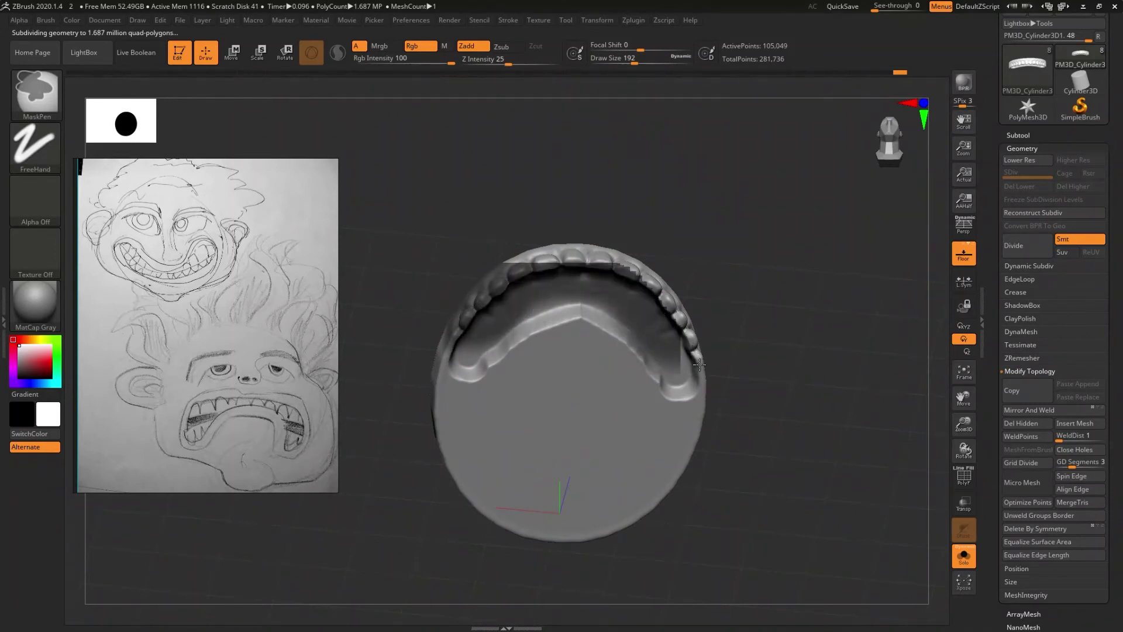
mouse_move(686, 333)
mouse_down()
mouse_move(695, 315)
mouse_move(679, 476)
mouse_up()
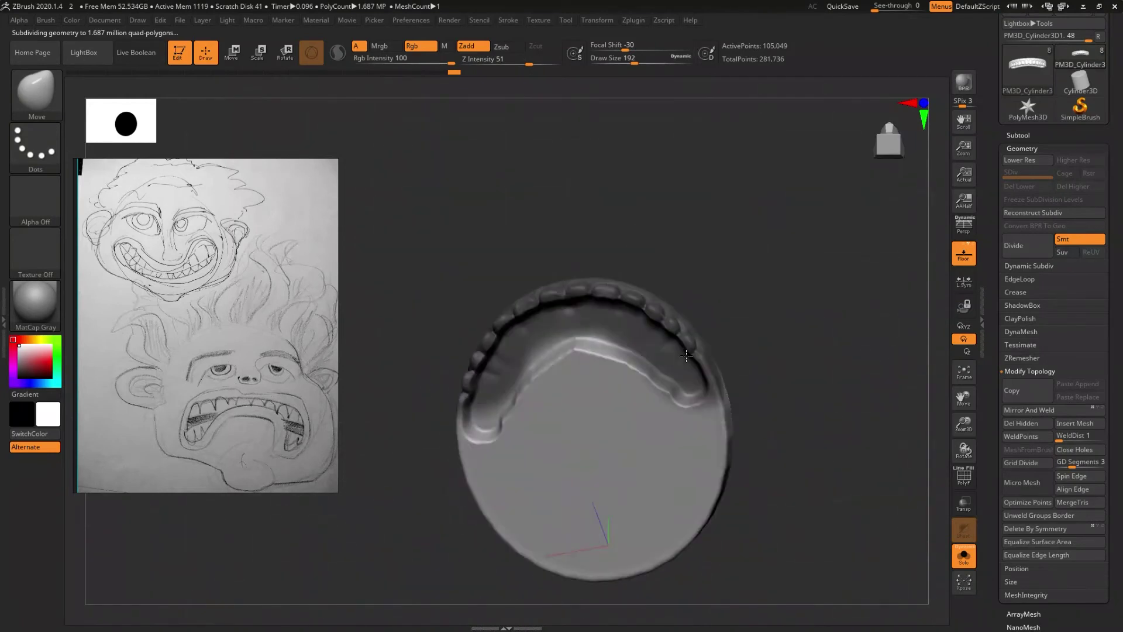
drag(679, 476, 553, 272)
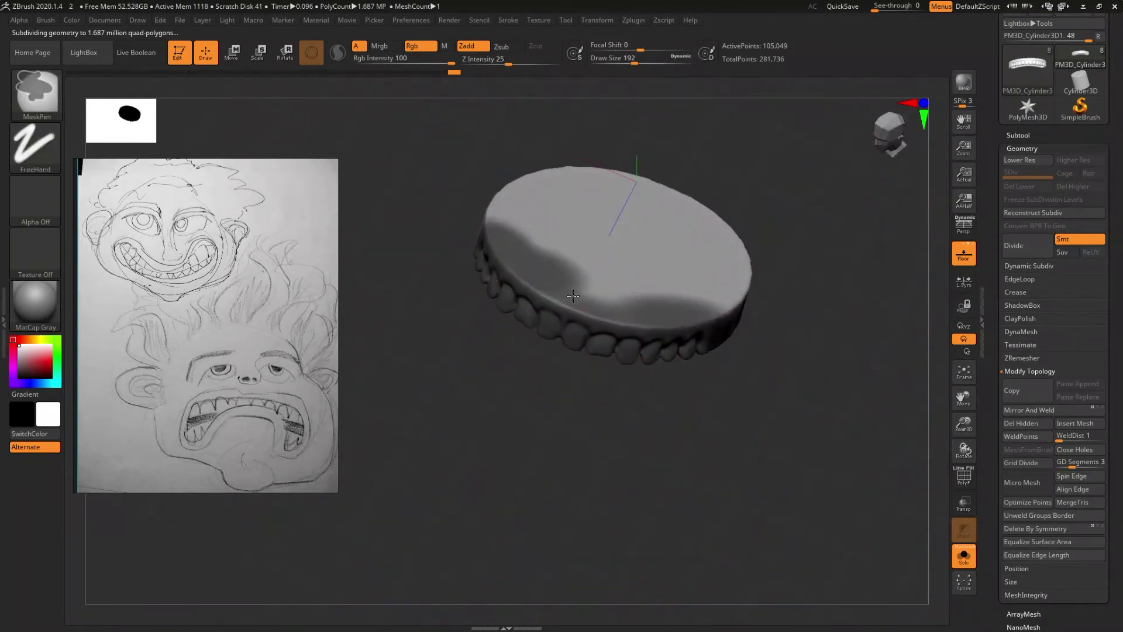
mouse_move(649, 319)
mouse_down()
mouse_move(631, 334)
mouse_move(684, 388)
mouse_up()
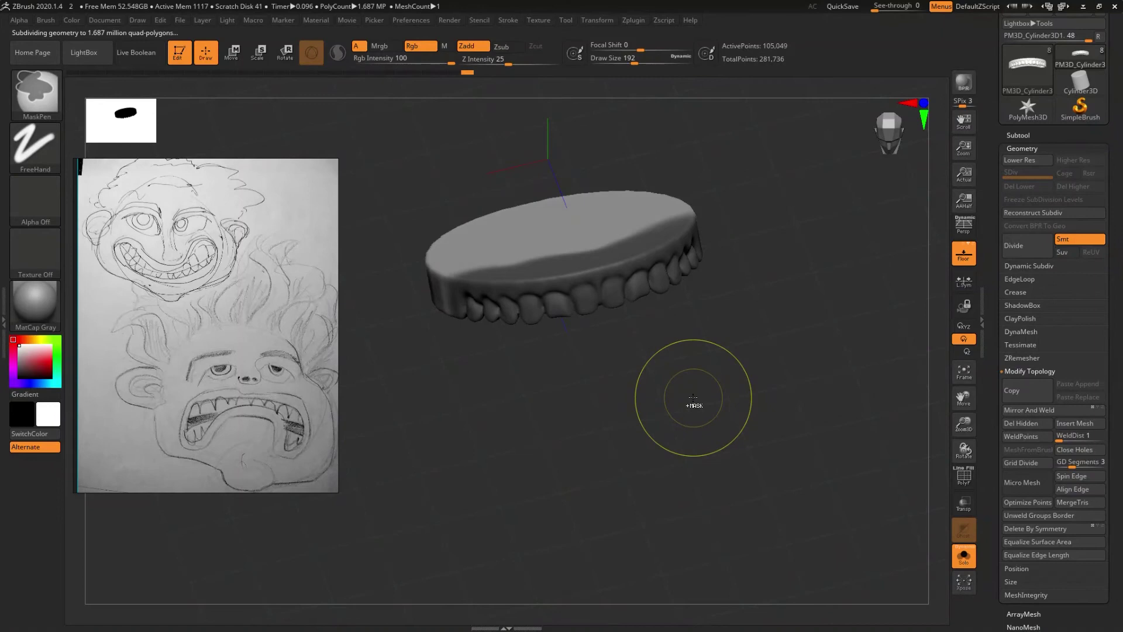
ctrl+click(693, 401)
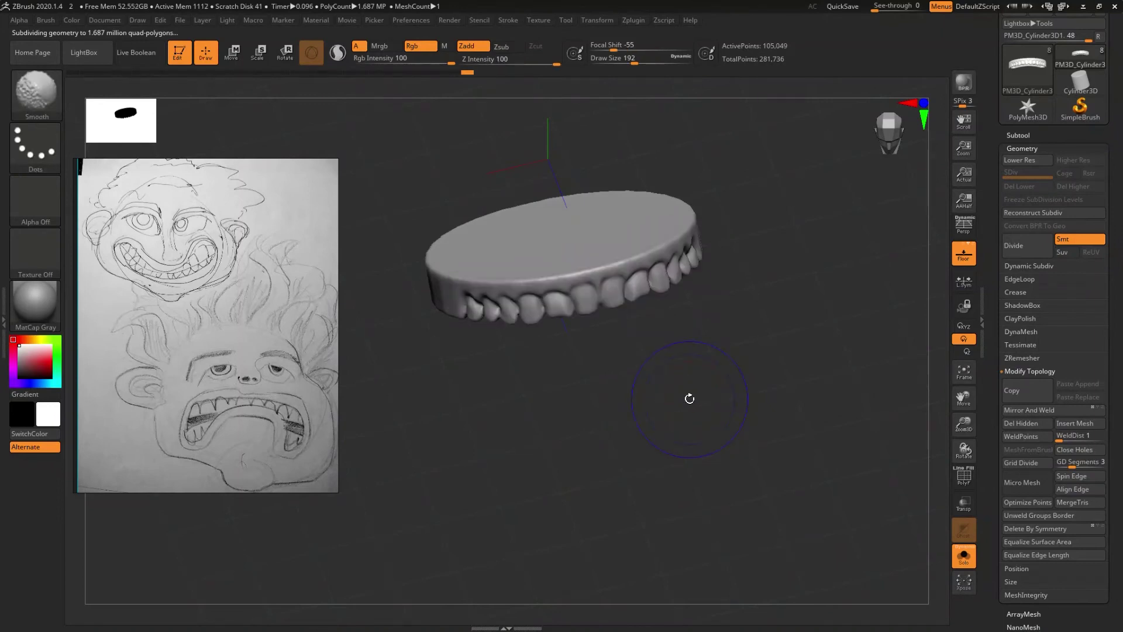
- Turn on PolyFrame and temporarily hide the disc to inspect the teeth separately
key(shift+f)
mouse_move(634, 371)
mouse_down()
mouse_move(642, 275)
mouse_move(586, 381)
mouse_move(581, 354)
mouse_move(576, 371)
mouse_up()
ctrl+shift+click(642, 275)
key(ctrl)
ctrl+shift+click(571, 373)
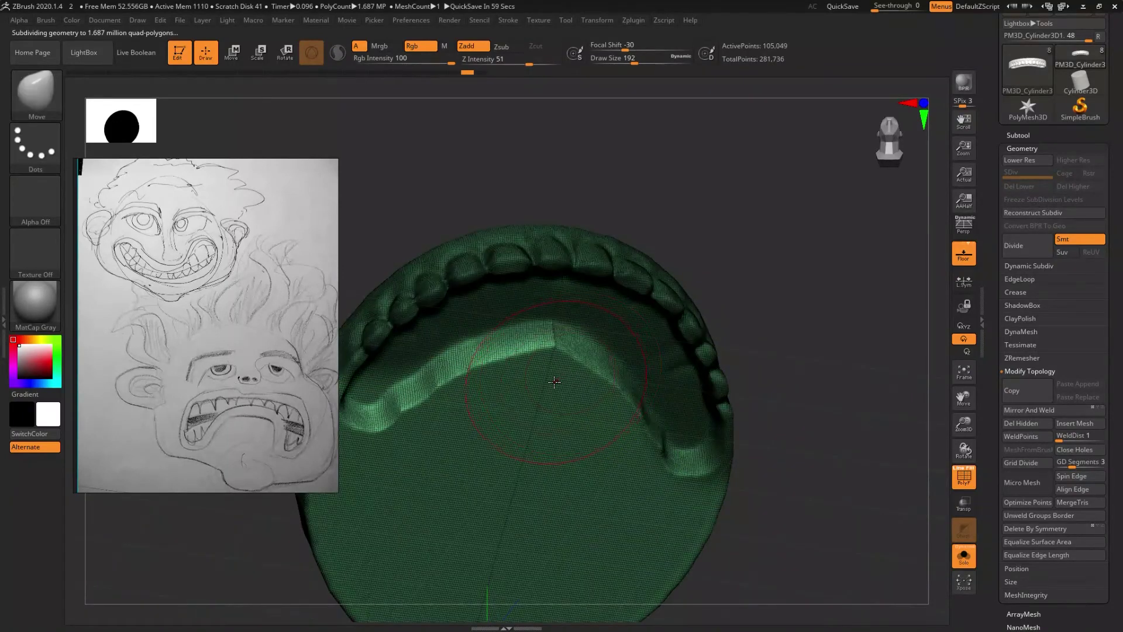
key(ctrl)
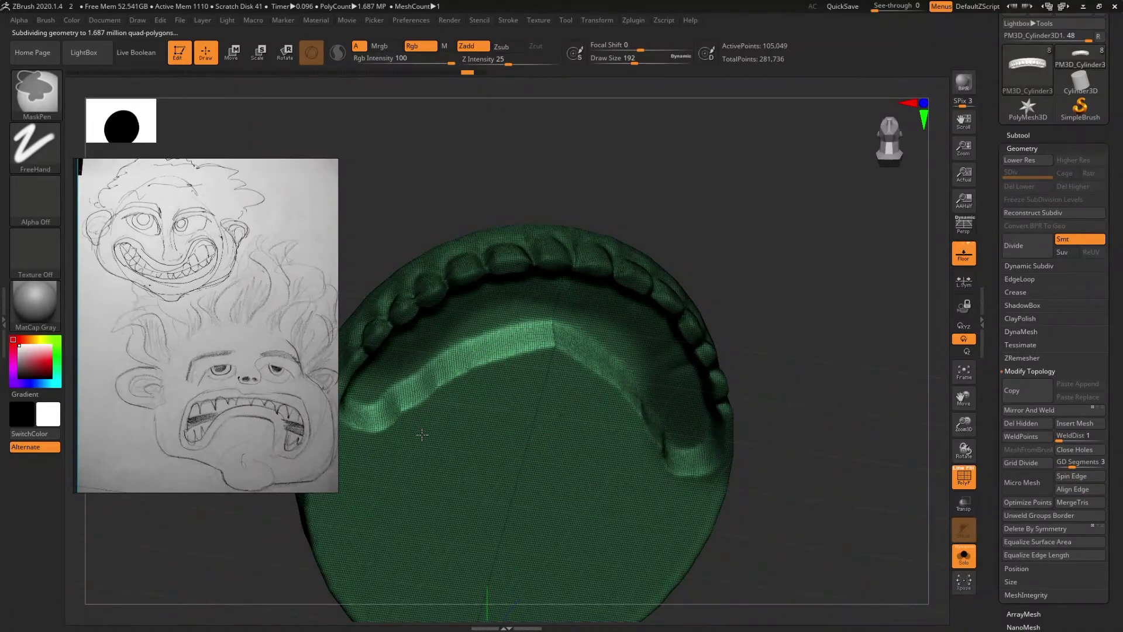
right_drag(502, 427, 661, 390)
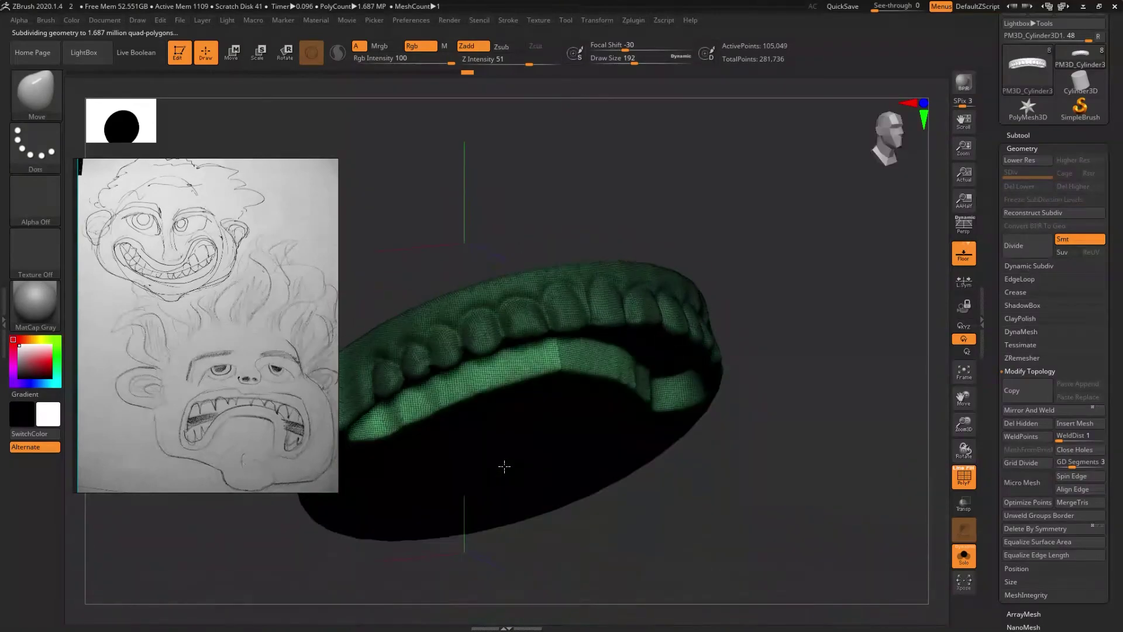
- Mask the teeth along the arch and group them into a new polygroup with Ctrl+W
key(ctrl+w)
mouse_move(788, 328)
right_down()
mouse_move(737, 341)
mouse_move(637, 426)
right_up()
key(ctrl+w)
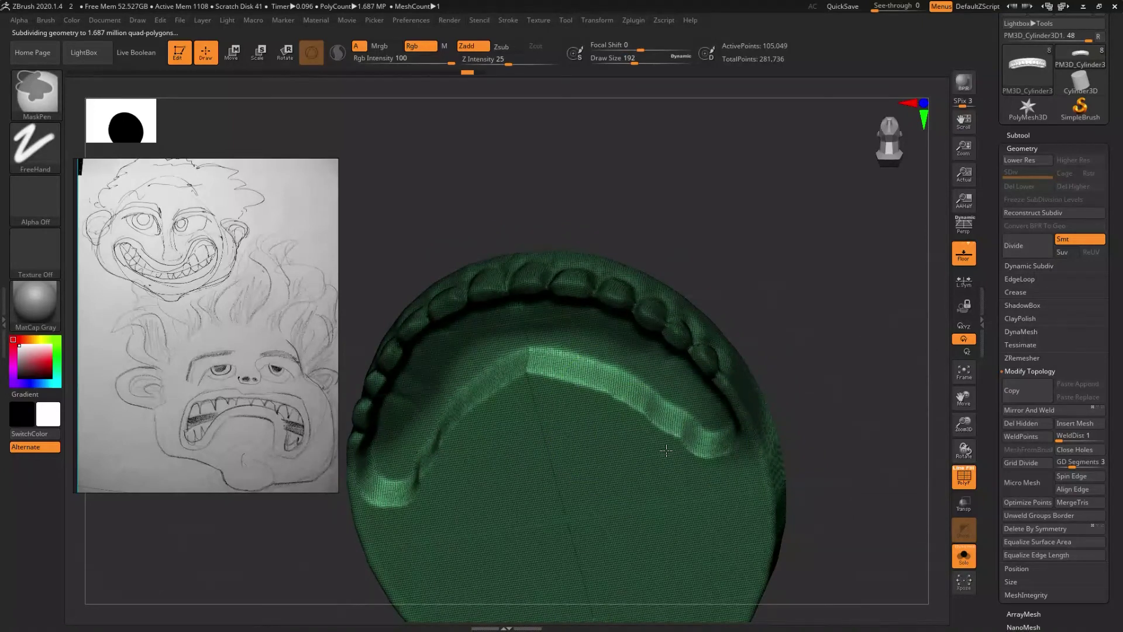
right_drag(649, 433, 691, 321)
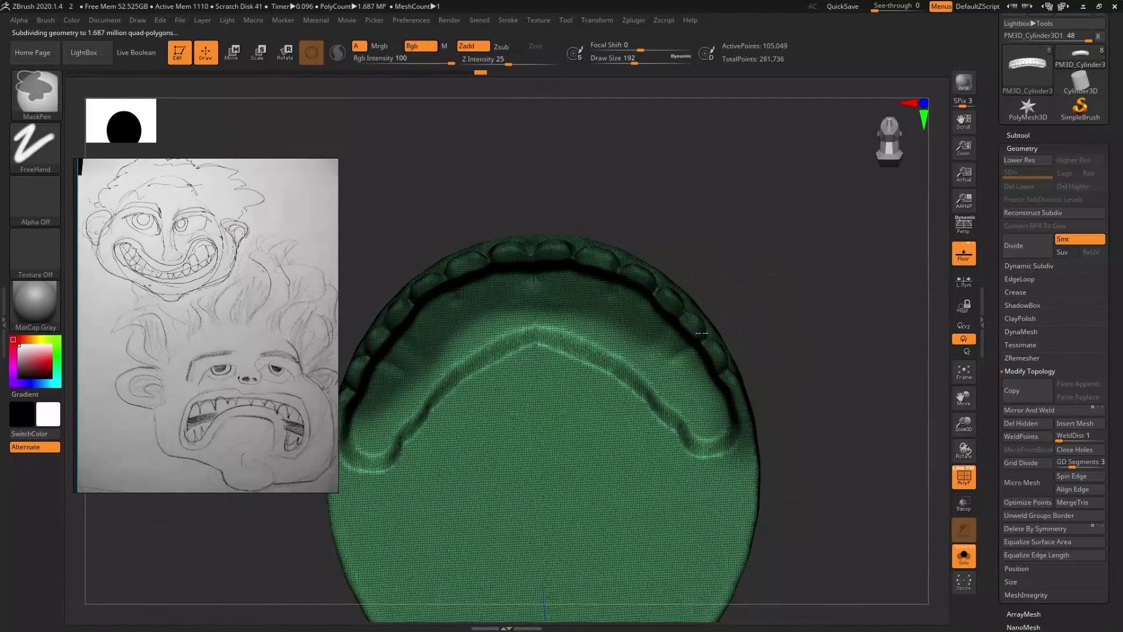
ctrl+drag(690, 321, 722, 353)
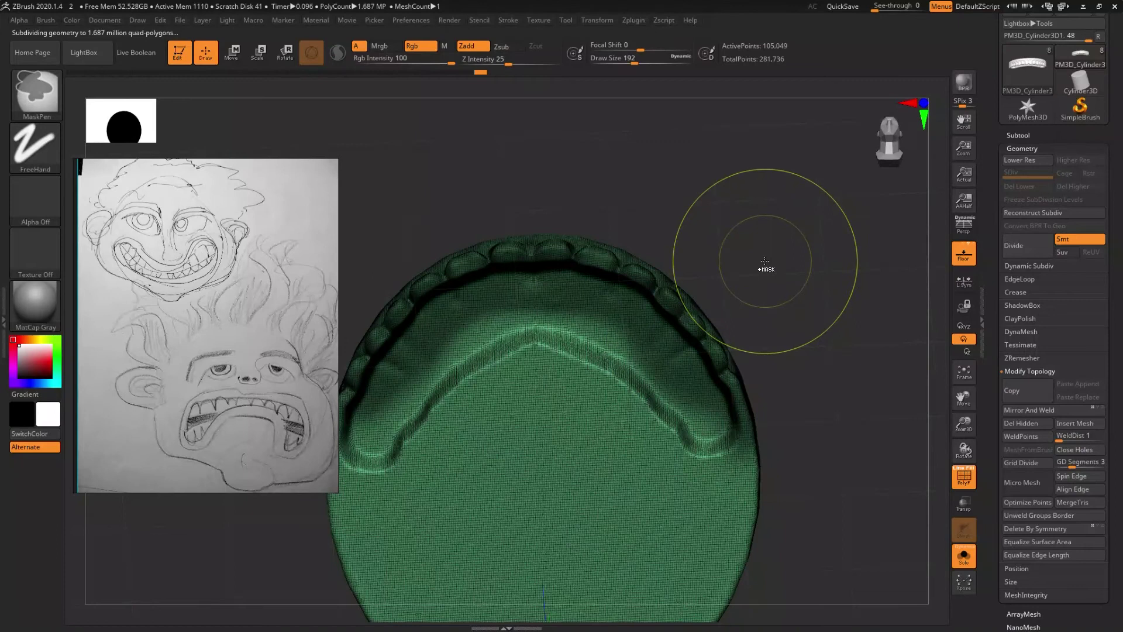
key(ctrl+w)
key(b)
key(m)
key(v)
mouse_move(762, 280)
right_down()
mouse_move(730, 254)
mouse_move(734, 395)
mouse_move(738, 337)
mouse_move(646, 397)
right_up()
key(ctrl+shift)
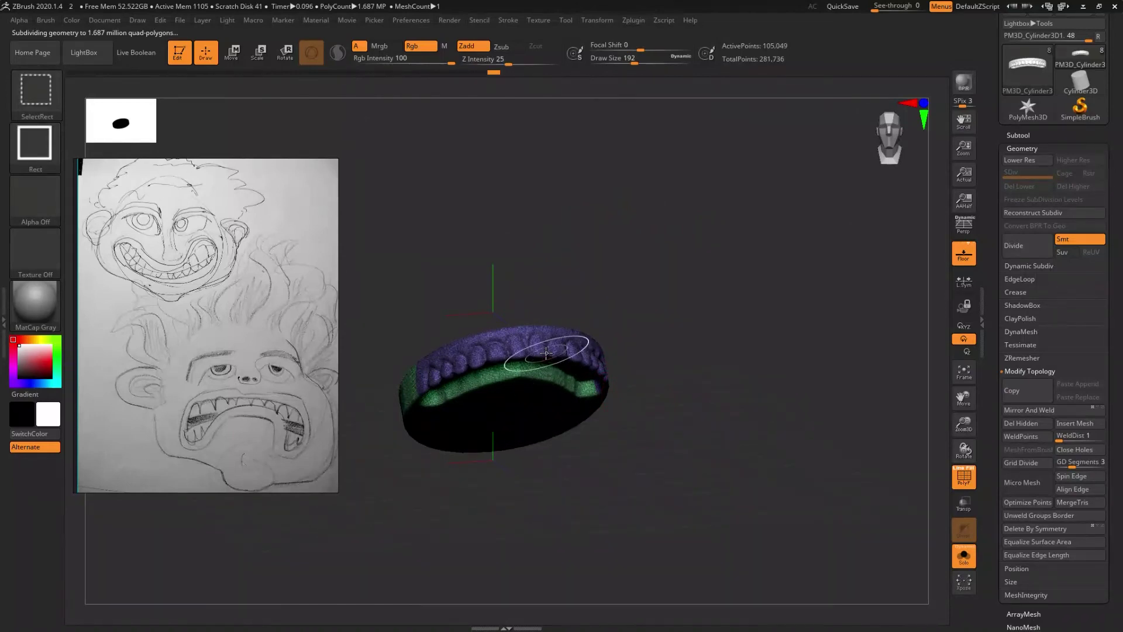
- Delete the hidden disc, close the teeth holes, and show the head without PolyFrame
ctrl+shift+click(546, 352)
mouse_move(581, 401)
right_down()
mouse_move(599, 409)
mouse_move(643, 386)
right_up()
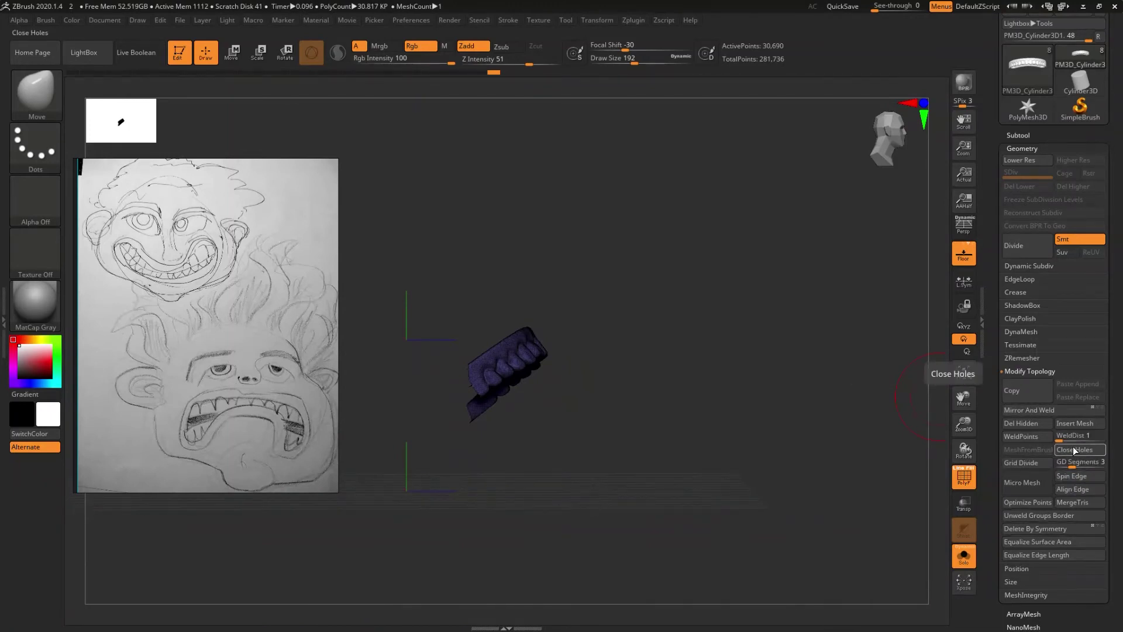
click(1028, 425)
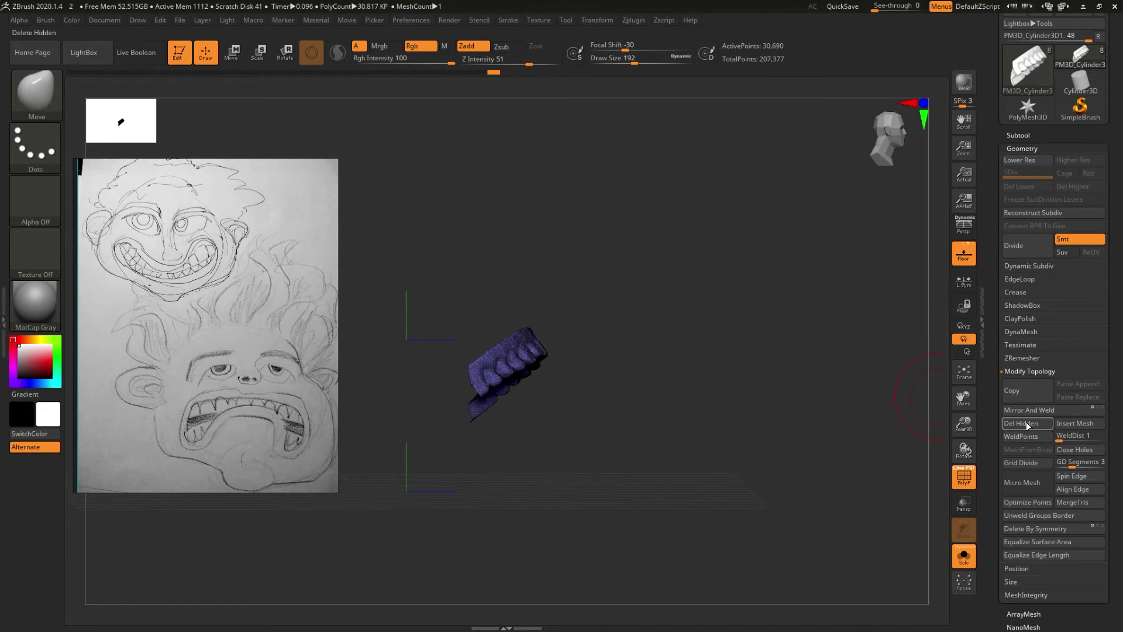
key(ctrl+z)
mouse_move(681, 434)
mouse_down()
mouse_move(648, 444)
mouse_move(659, 467)
mouse_move(681, 456)
mouse_move(702, 389)
mouse_move(614, 446)
mouse_move(723, 467)
mouse_up()
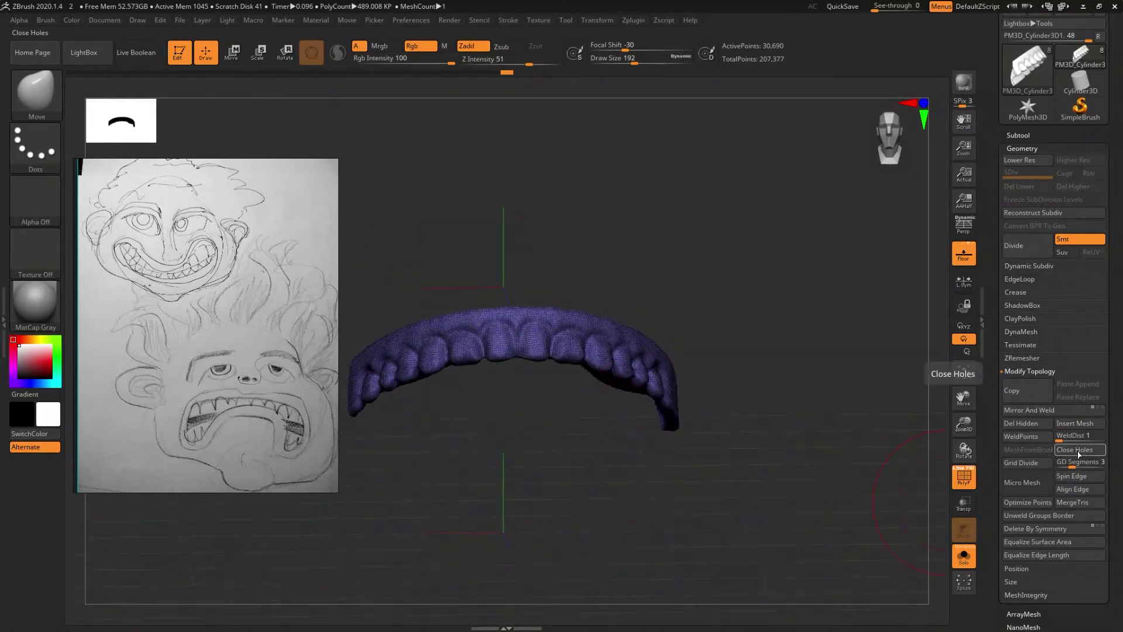
click(1080, 426)
mouse_move(618, 443)
mouse_down()
mouse_move(636, 368)
mouse_move(624, 453)
mouse_up()
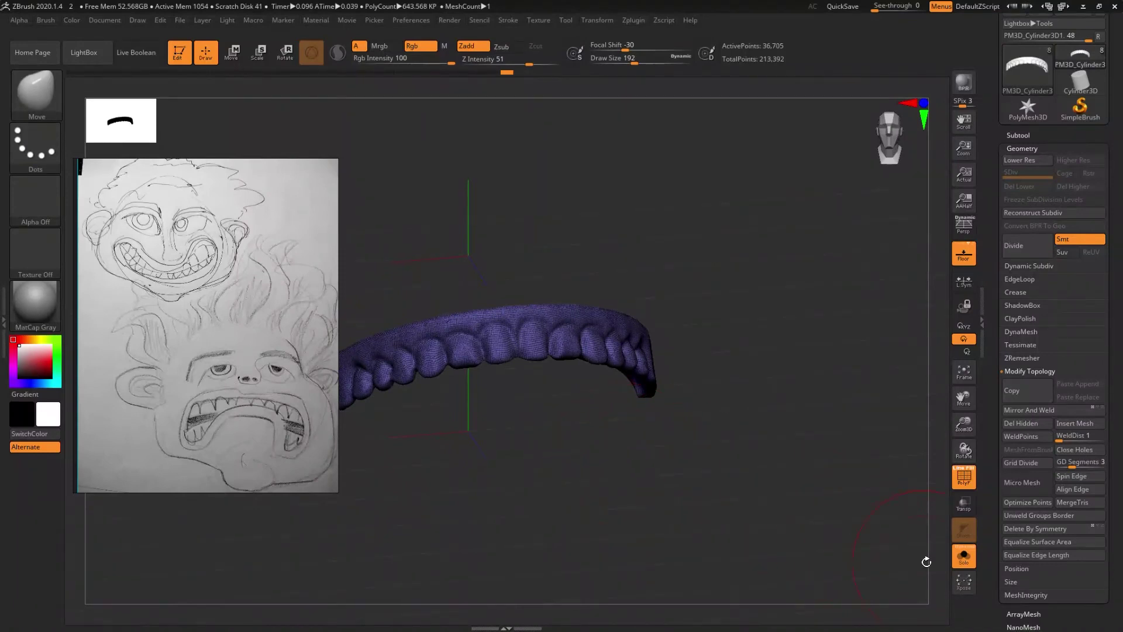
click(970, 563)
key(shift+f)
- Orbit the head to a frontal view and bring up the Move gizmo at the mouth
mouse_move(722, 471)
mouse_down()
mouse_move(702, 512)
mouse_move(712, 482)
mouse_move(692, 437)
mouse_up()
mouse_move(625, 431)
mouse_down()
mouse_move(634, 431)
mouse_move(565, 426)
mouse_move(560, 472)
mouse_move(549, 438)
mouse_move(565, 457)
mouse_move(566, 413)
mouse_up()
key(ctrl)
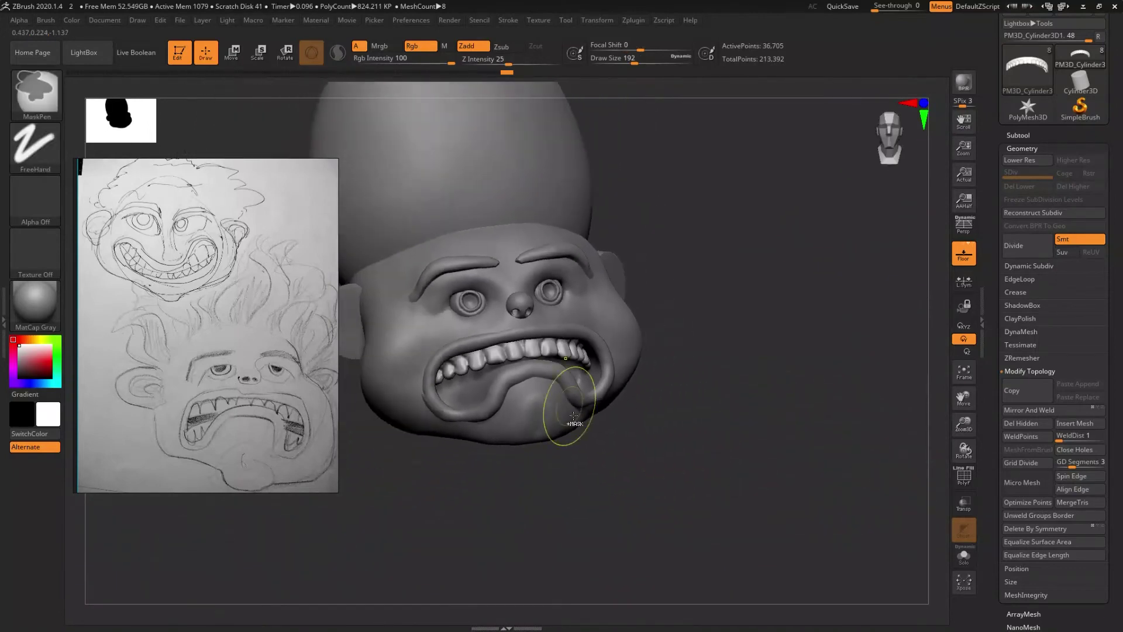
key(w)
drag(574, 464, 568, 463)
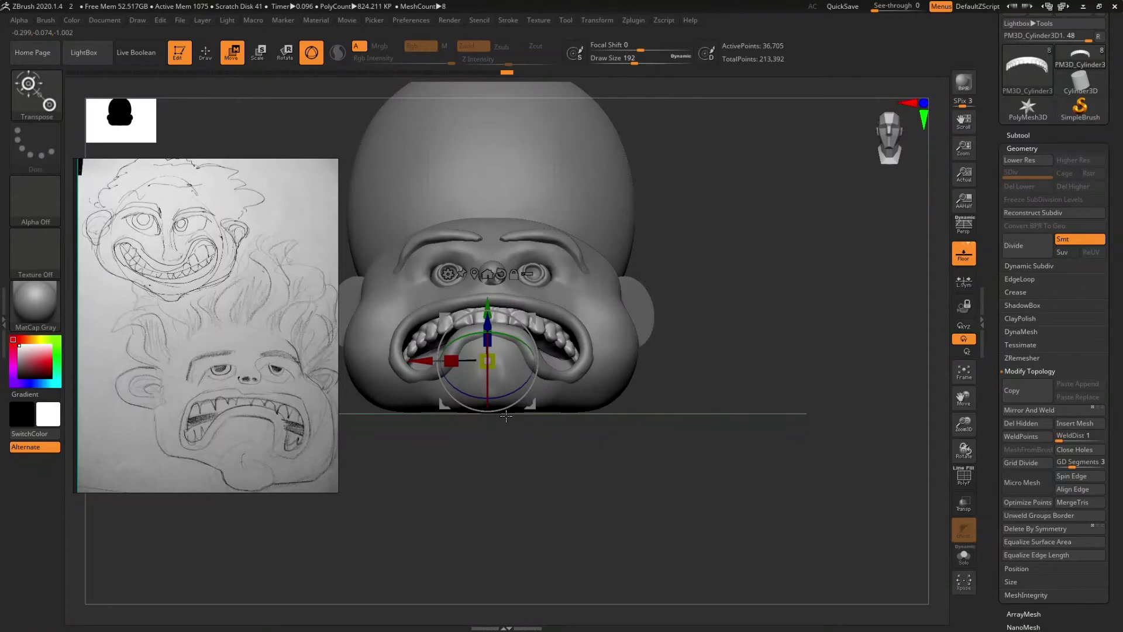
- Scale the teeth to 1.049 along X, rotate them 180° and lower them into the jaw
drag(452, 363, 450, 364)
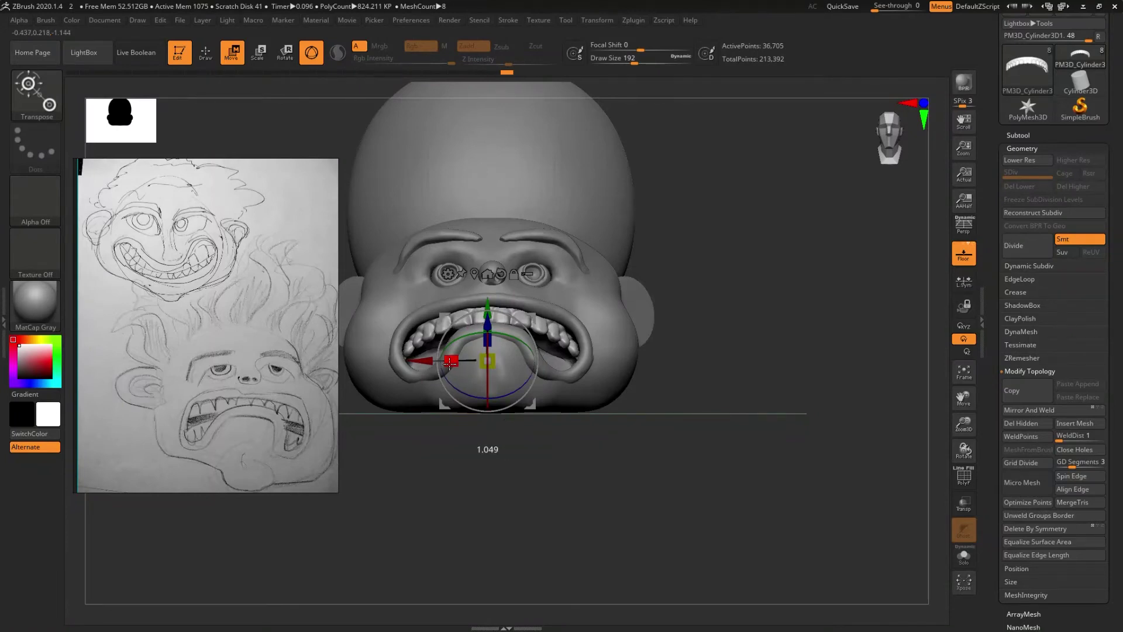
drag(462, 427, 481, 436)
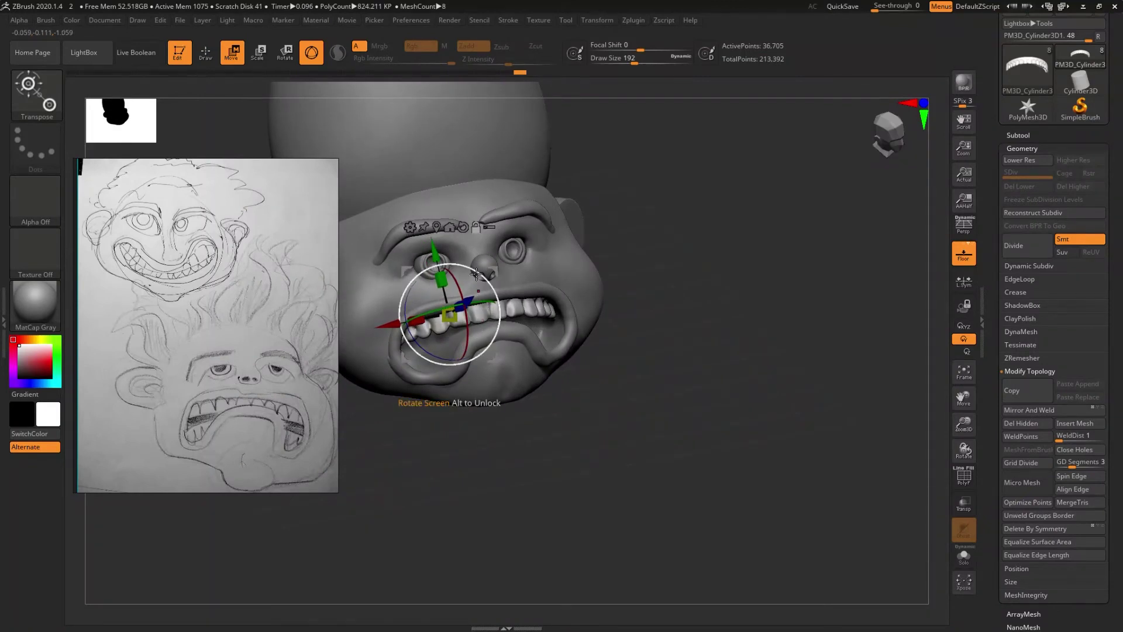
drag(437, 249, 437, 267)
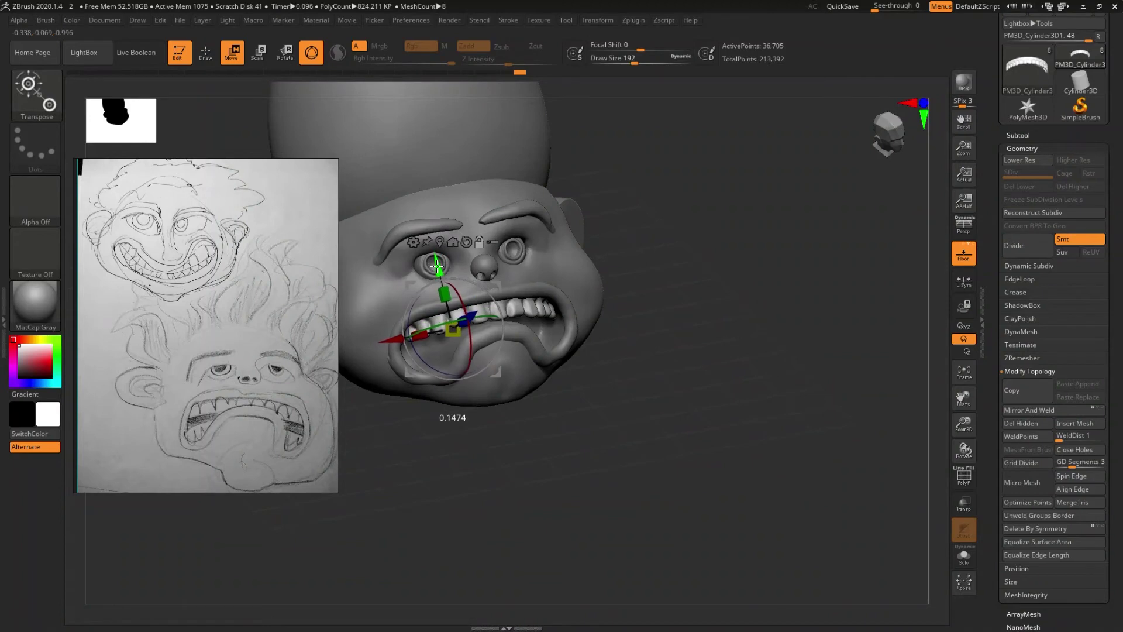
key(ctrl+z)
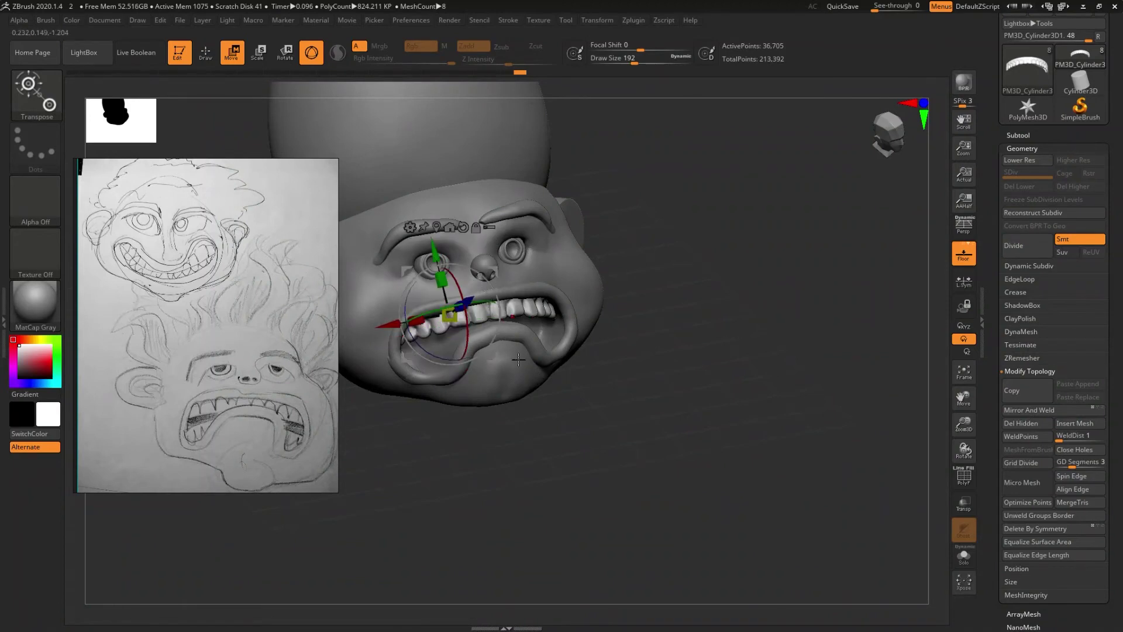
drag(432, 241, 439, 277)
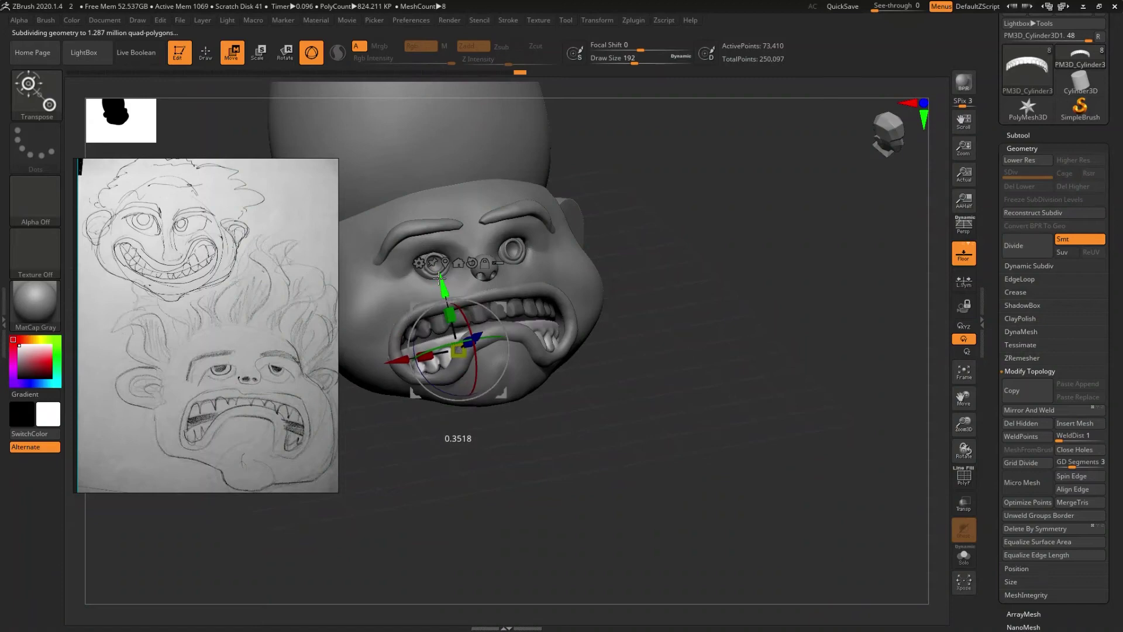
shift+drag(587, 419, 589, 425)
drag(558, 384, 557, 441)
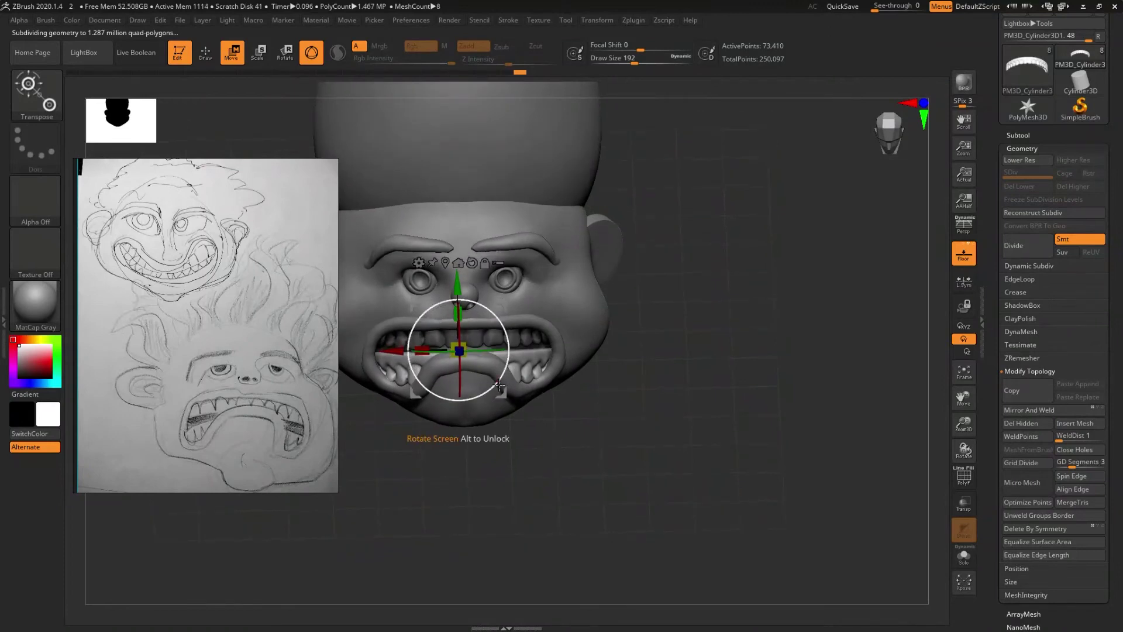
drag(497, 382, 340, 238)
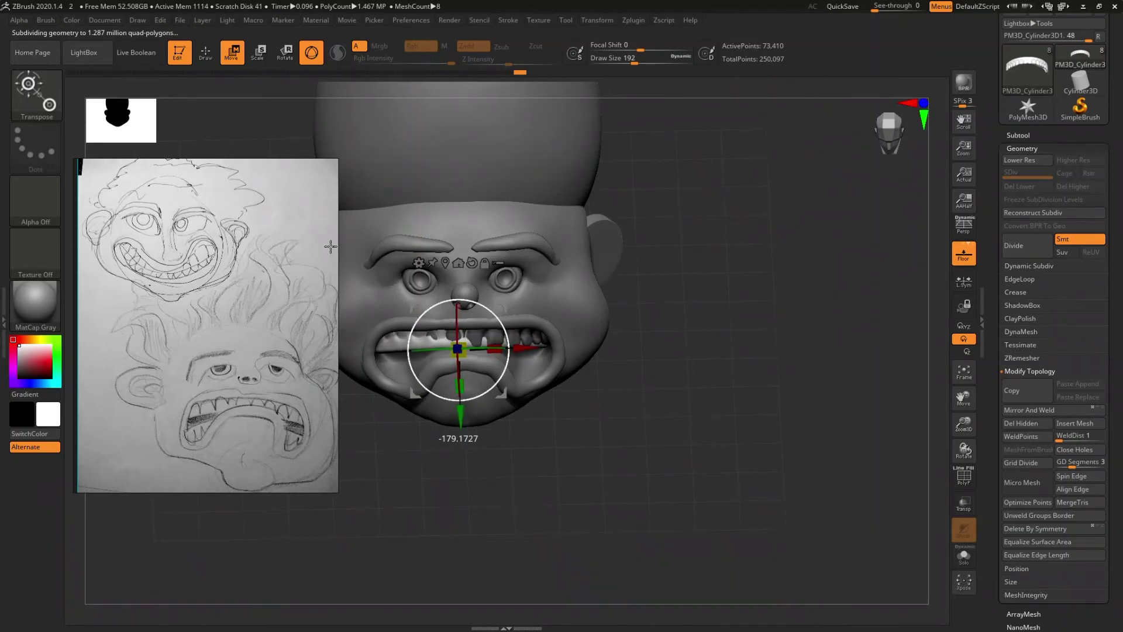
mouse_move(461, 410)
mouse_down()
mouse_move(459, 456)
mouse_move(572, 415)
mouse_move(555, 412)
mouse_up()
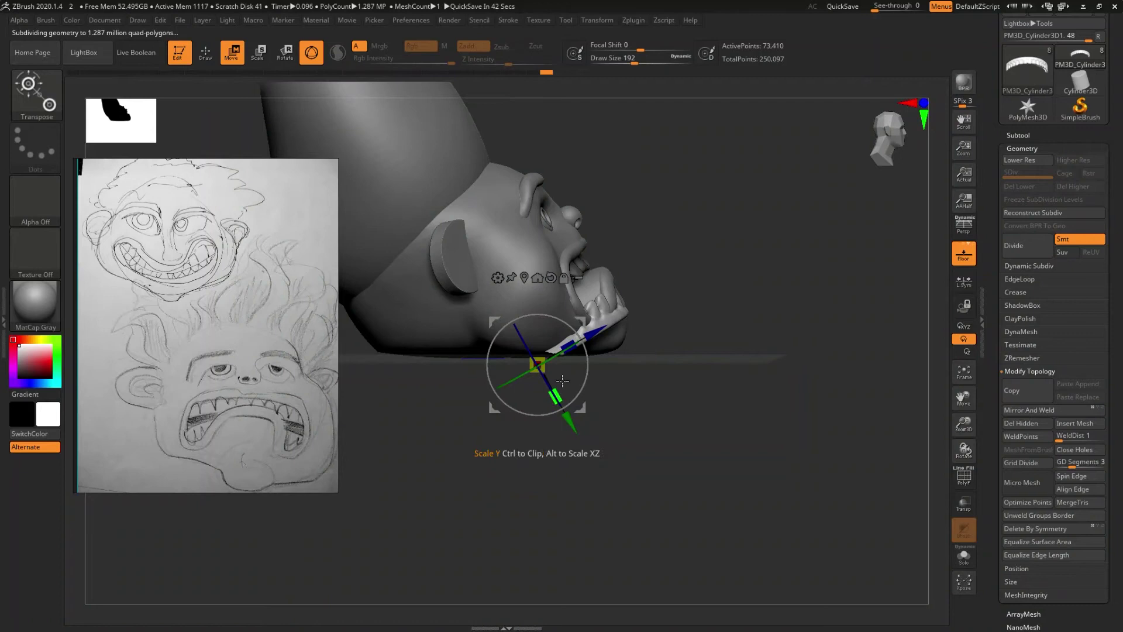
- Move the teeth up, forward and down along Y/Z, checking front and three-quarter views
drag(578, 317, 558, 301)
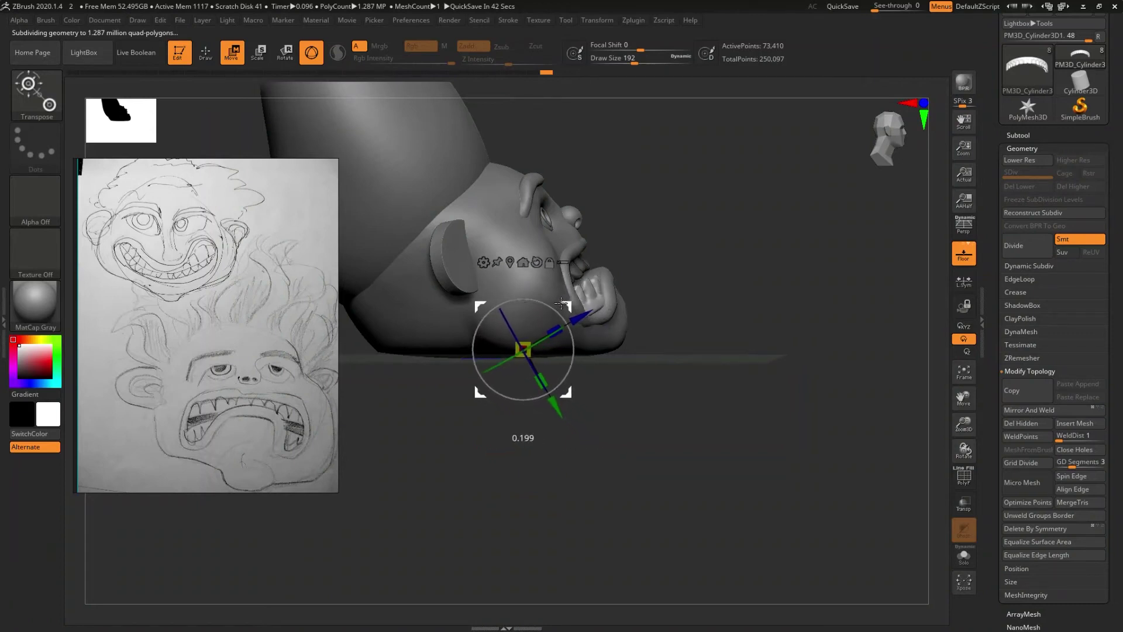
drag(559, 300, 557, 308)
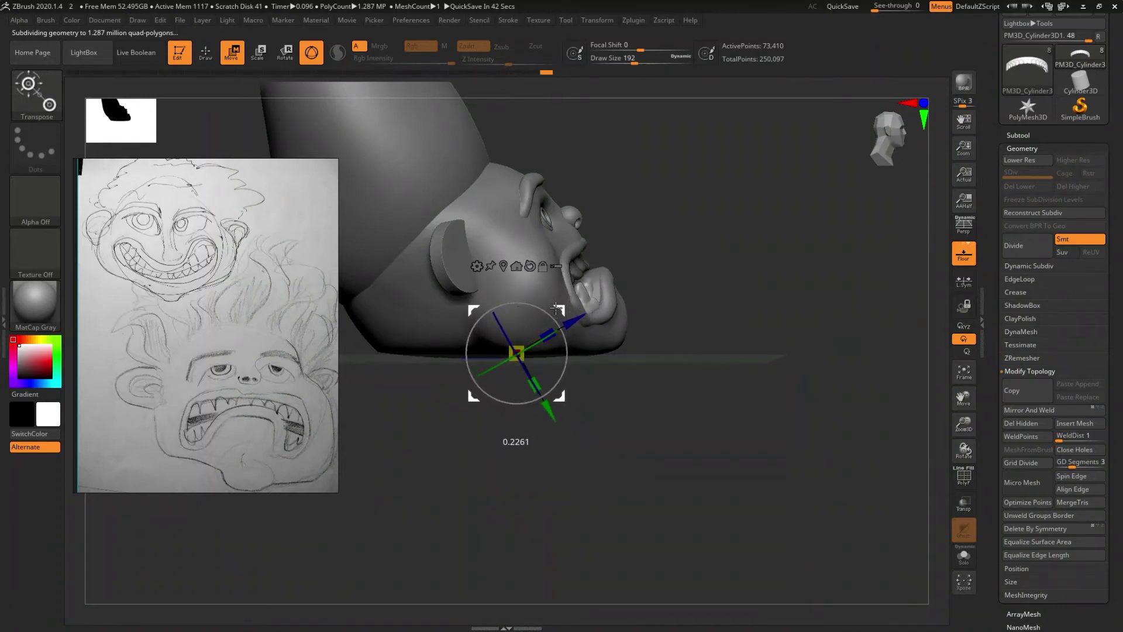
right_drag(601, 322, 587, 351)
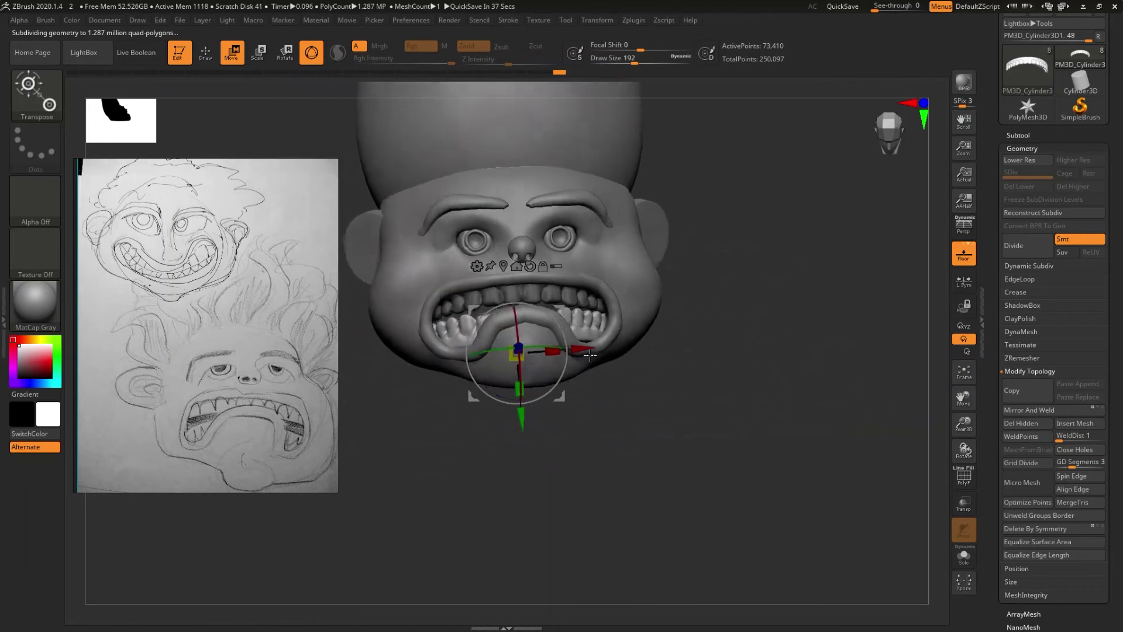
drag(519, 415, 520, 420)
right_drag(573, 425, 632, 401)
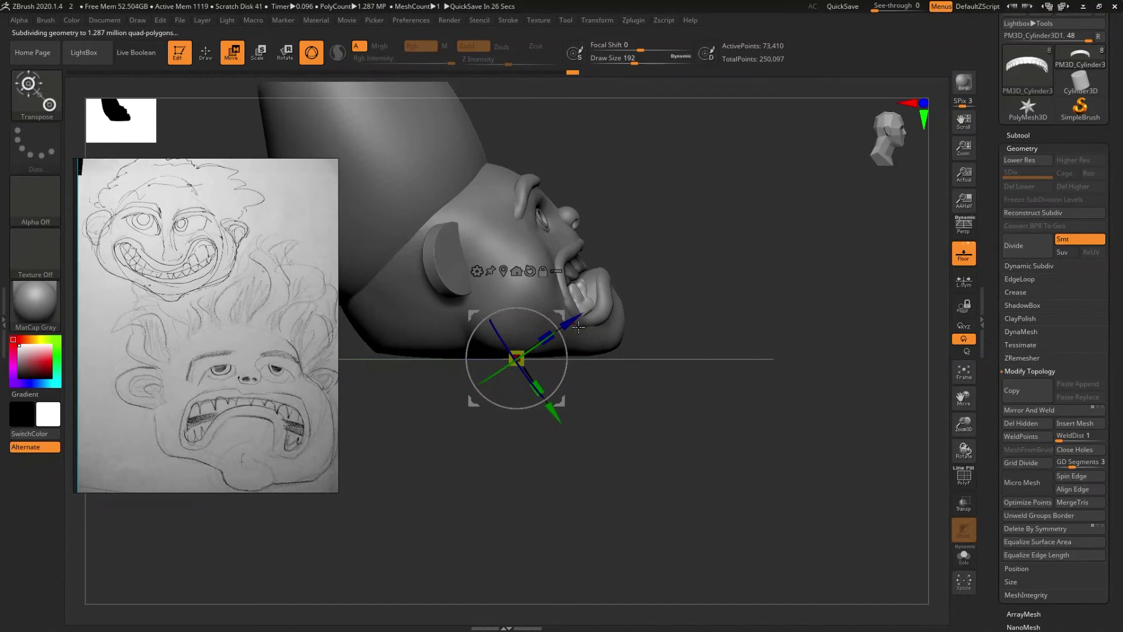
drag(577, 321, 584, 316)
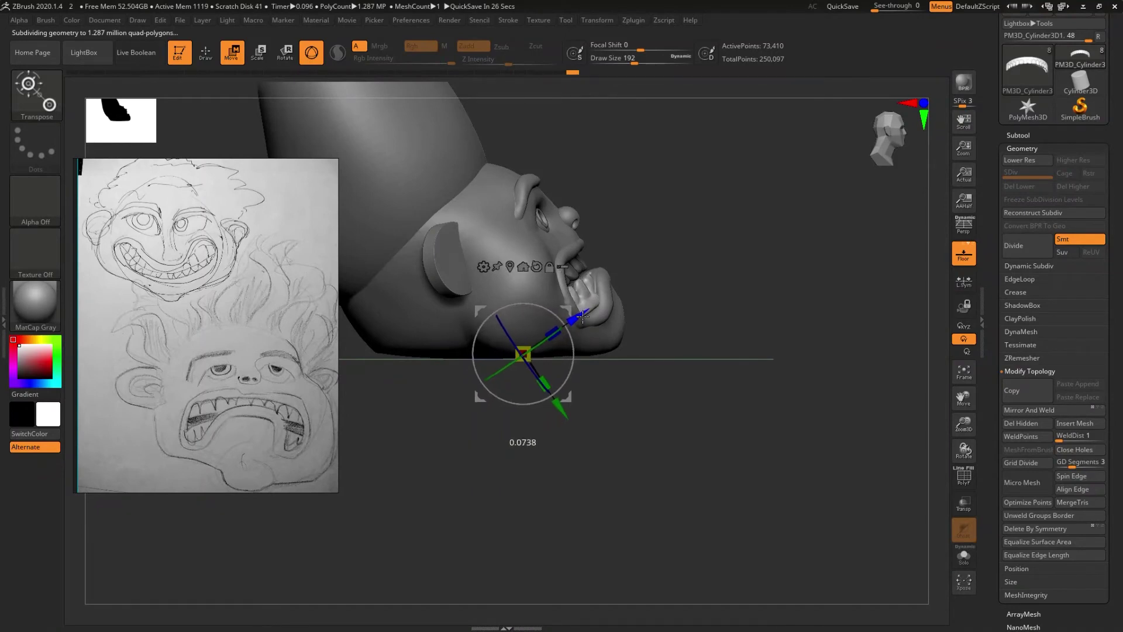
drag(562, 410, 569, 413)
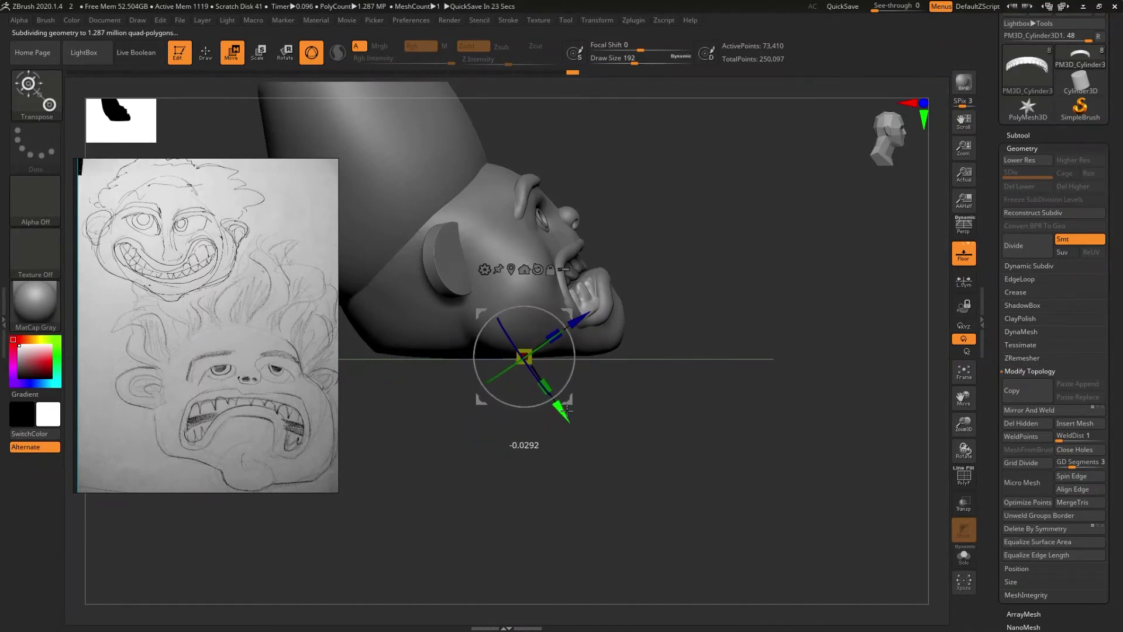
- Nudge the teeth sideways and scale them down slightly, verifying from front and side
drag(645, 387, 608, 412)
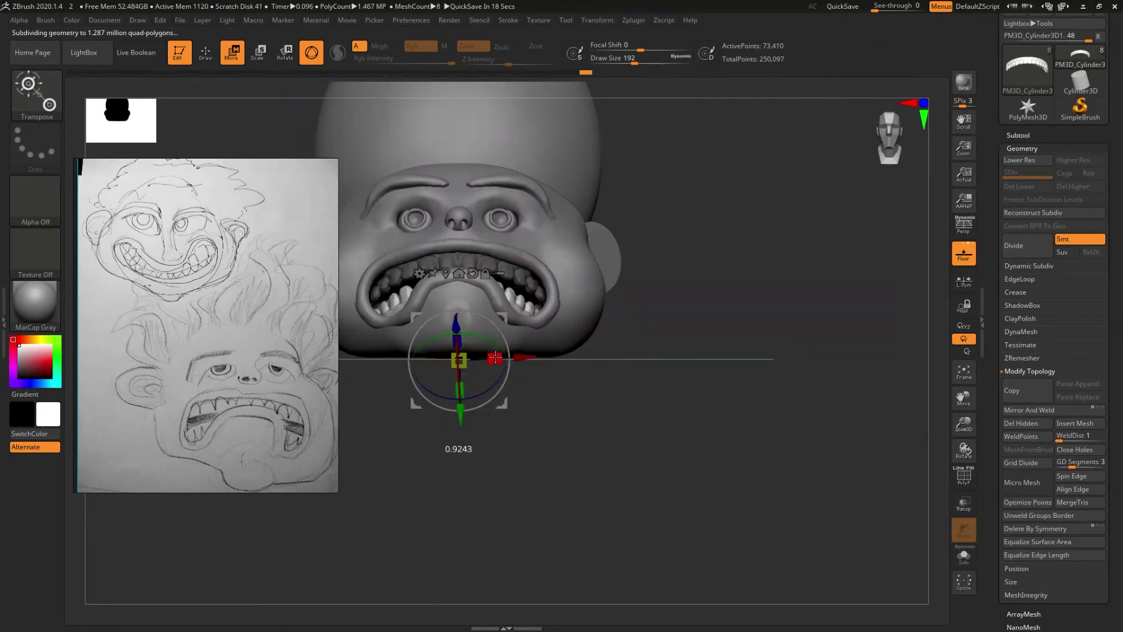
mouse_move(543, 347)
mouse_down()
mouse_move(533, 383)
mouse_move(554, 360)
mouse_up()
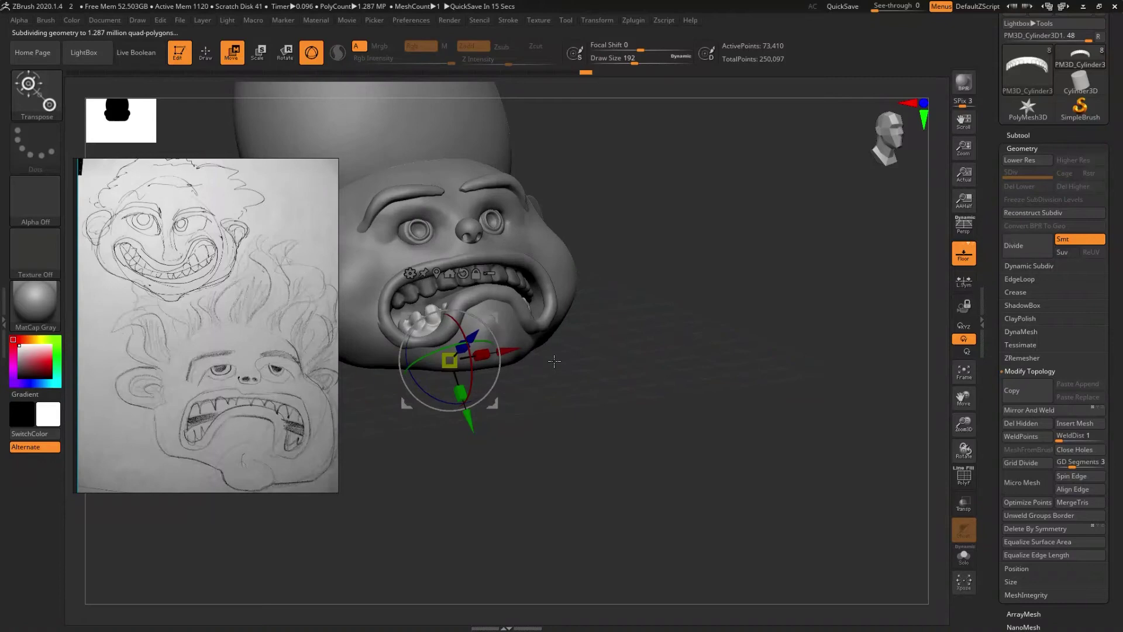
mouse_move(555, 360)
mouse_down()
mouse_move(535, 383)
mouse_move(542, 369)
mouse_move(591, 350)
mouse_up()
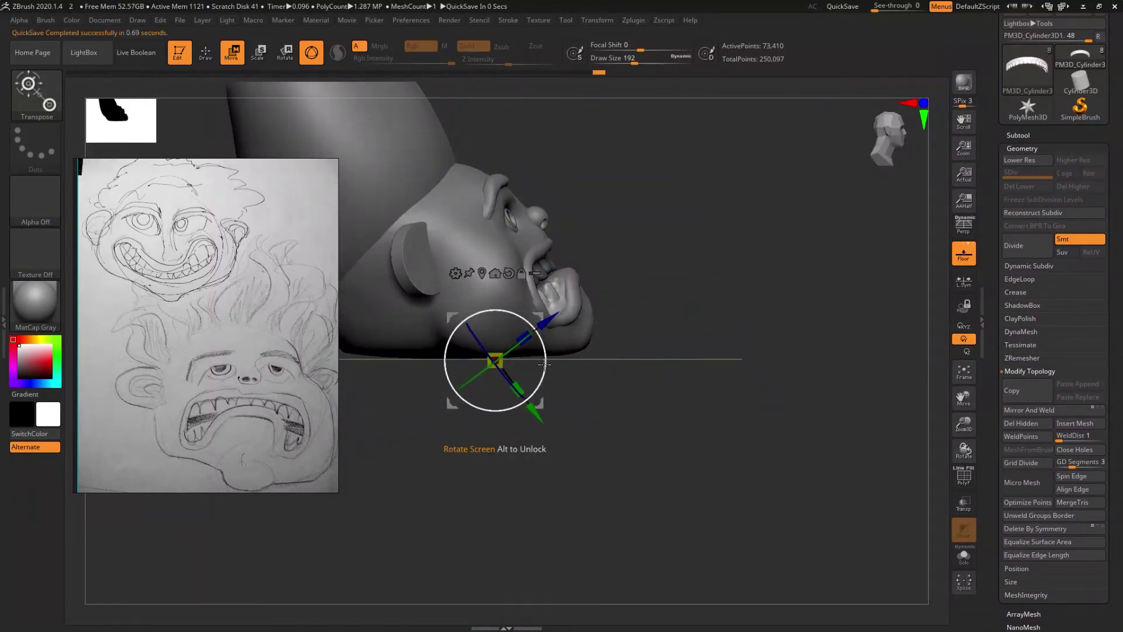
mouse_move(541, 403)
mouse_down()
mouse_move(615, 414)
mouse_move(622, 395)
mouse_move(541, 399)
mouse_up()
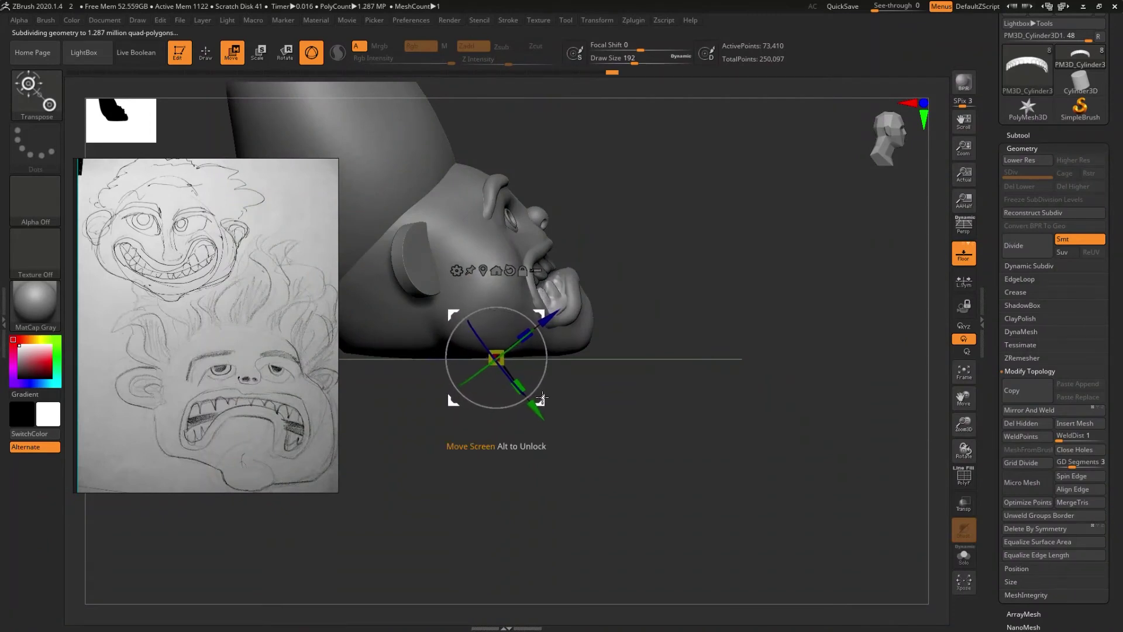
mouse_move(649, 360)
mouse_down()
mouse_move(603, 396)
mouse_move(609, 371)
mouse_move(682, 377)
mouse_up()
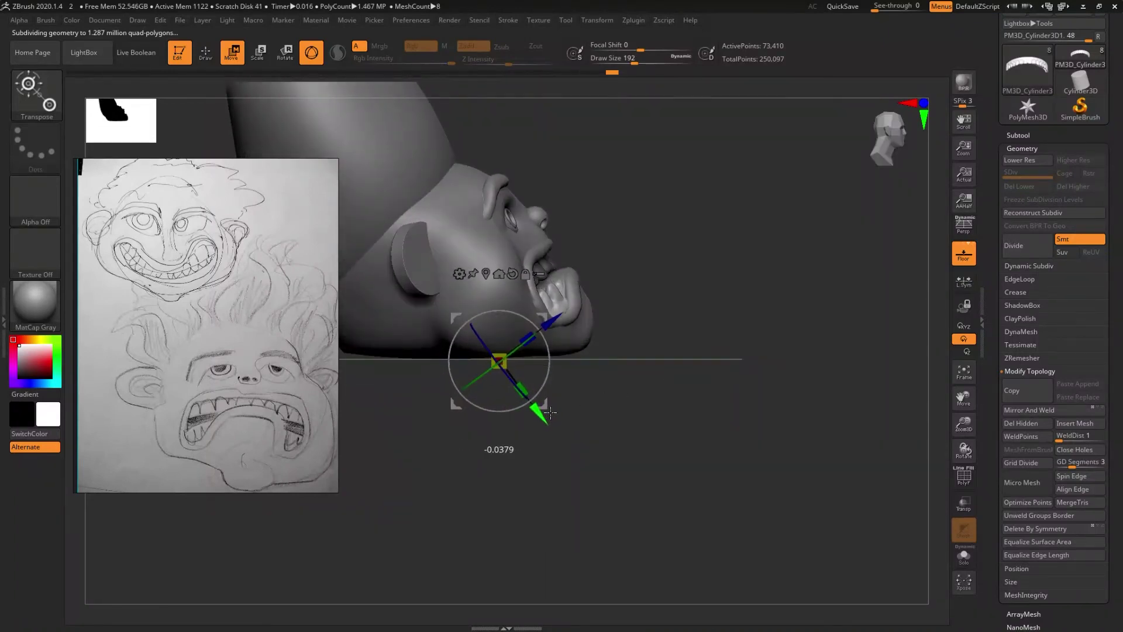
shift+drag(621, 394, 587, 409)
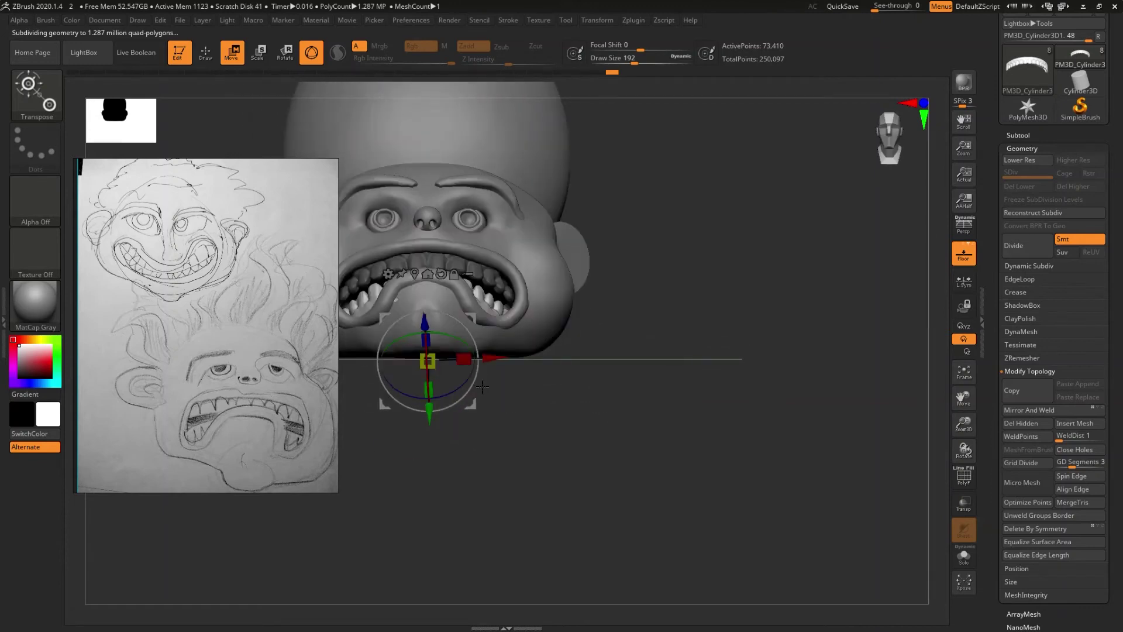
drag(464, 359, 537, 341)
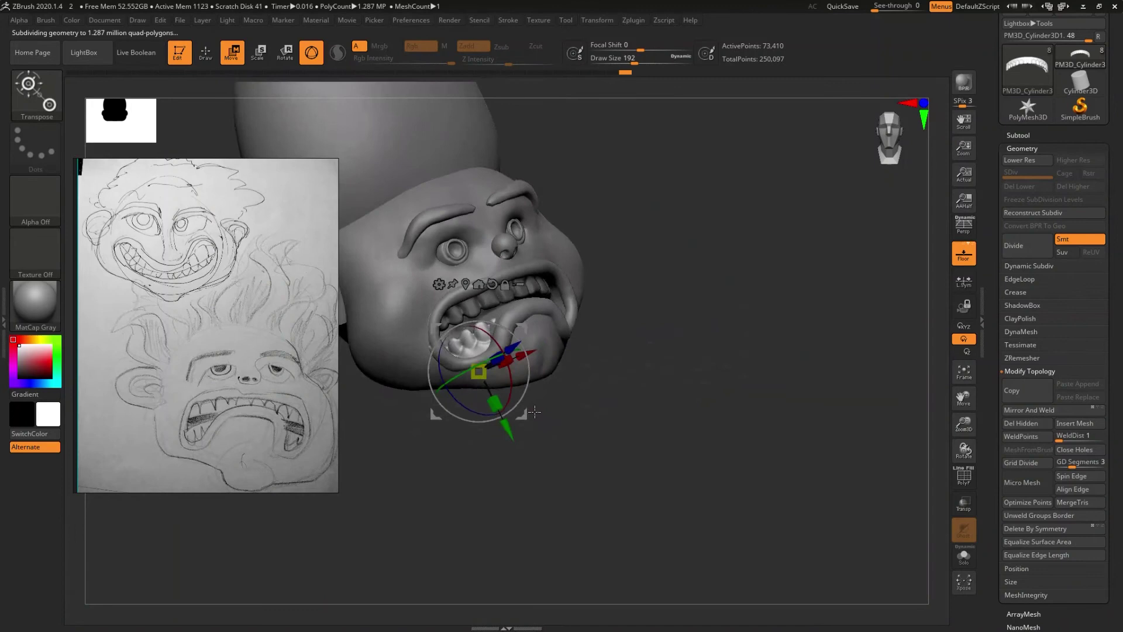
- Return to sculpt mode, reframe the face and select the ear subtool
key(q)
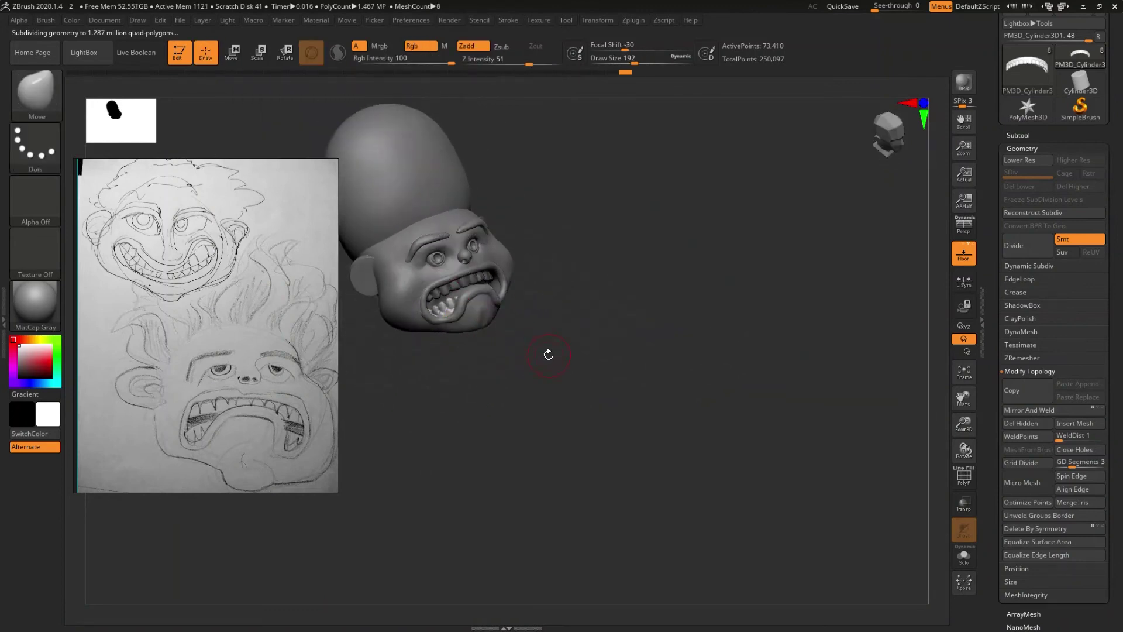
shift+drag(541, 351, 605, 409)
ctrl+right_drag(609, 394, 577, 442)
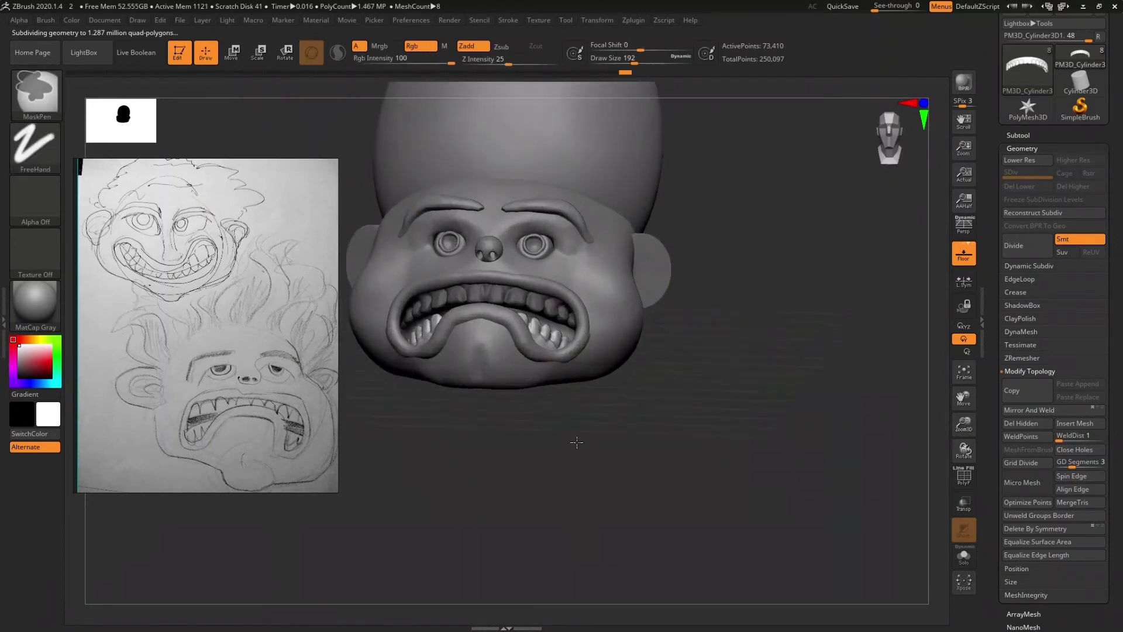
mouse_move(545, 408)
mouse_down()
mouse_move(639, 478)
mouse_move(641, 464)
mouse_up()
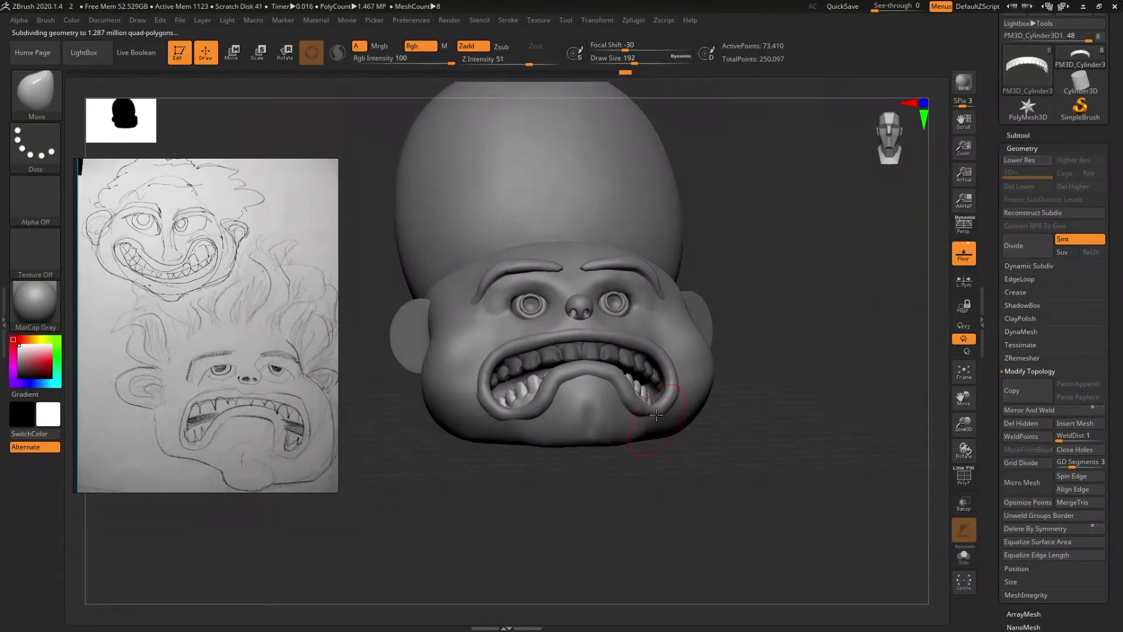
alt+click(703, 316)
- Save the project over the existing 2.ZPR file and review the ear disc
key(ctrl+s)
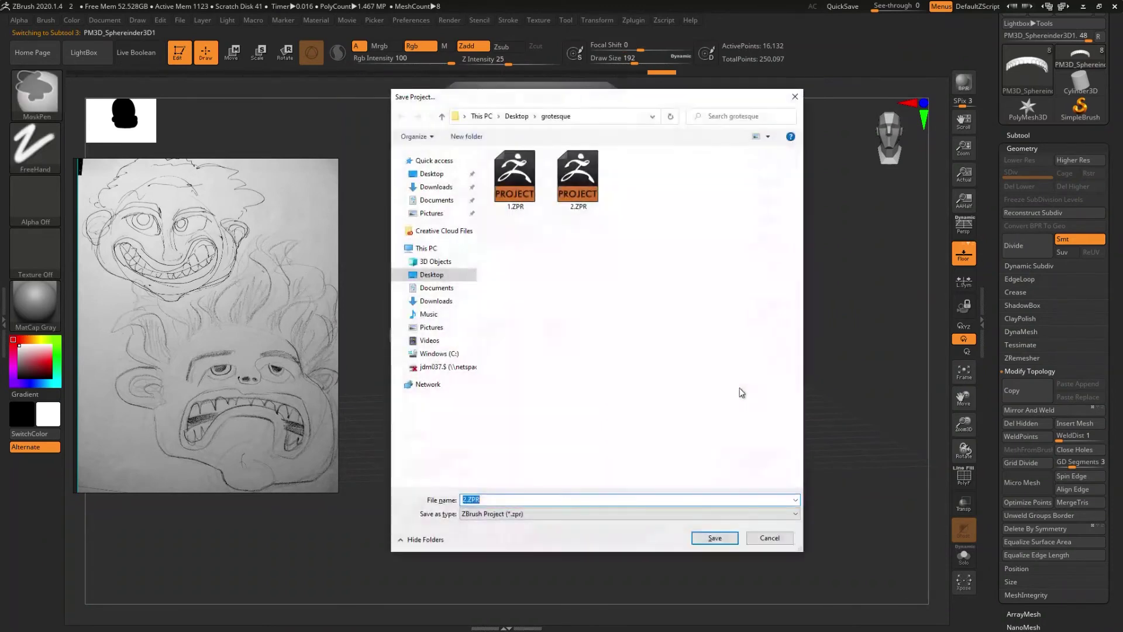
click(717, 539)
click(588, 313)
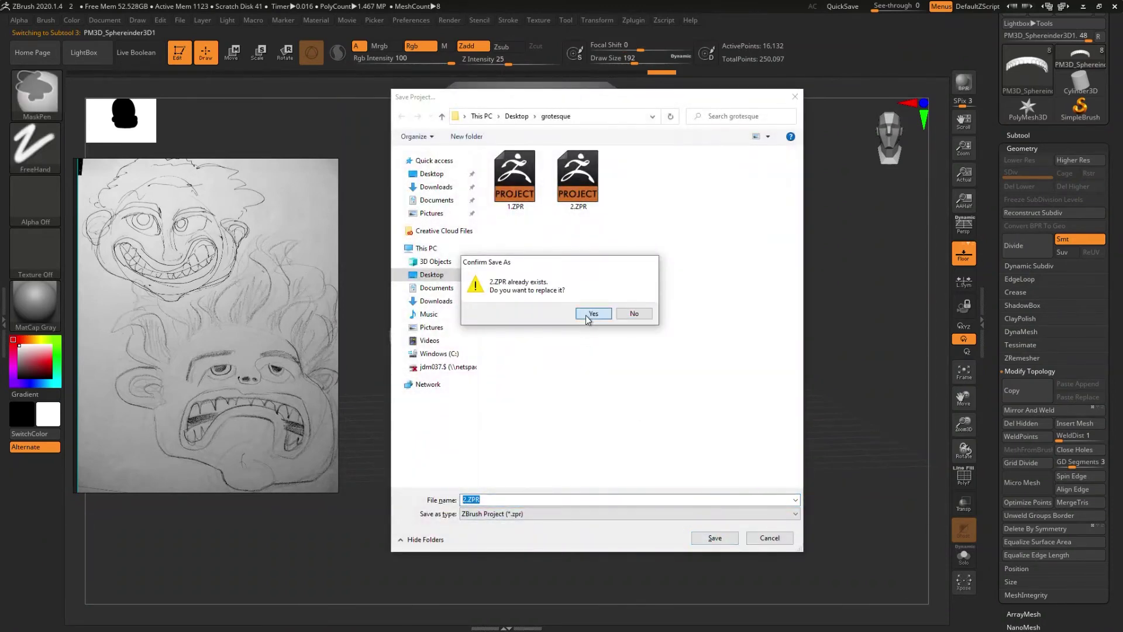
mouse_move(653, 301)
right_down()
mouse_move(678, 415)
mouse_move(745, 345)
right_up()
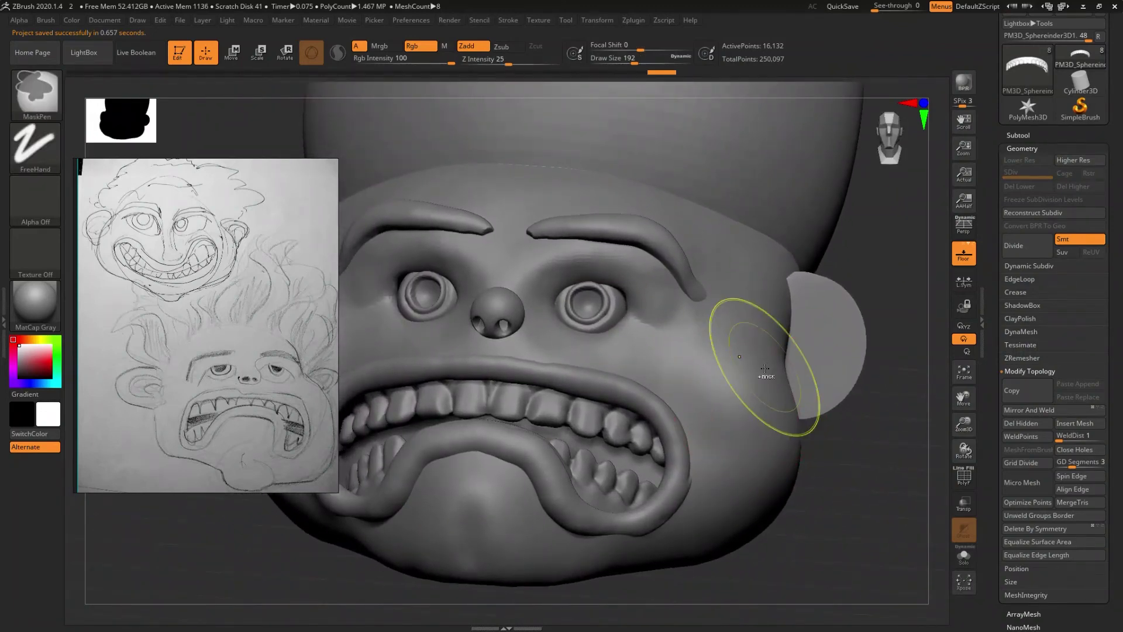
mouse_move(755, 374)
right_down()
mouse_move(552, 442)
mouse_move(559, 461)
mouse_move(594, 451)
right_up()
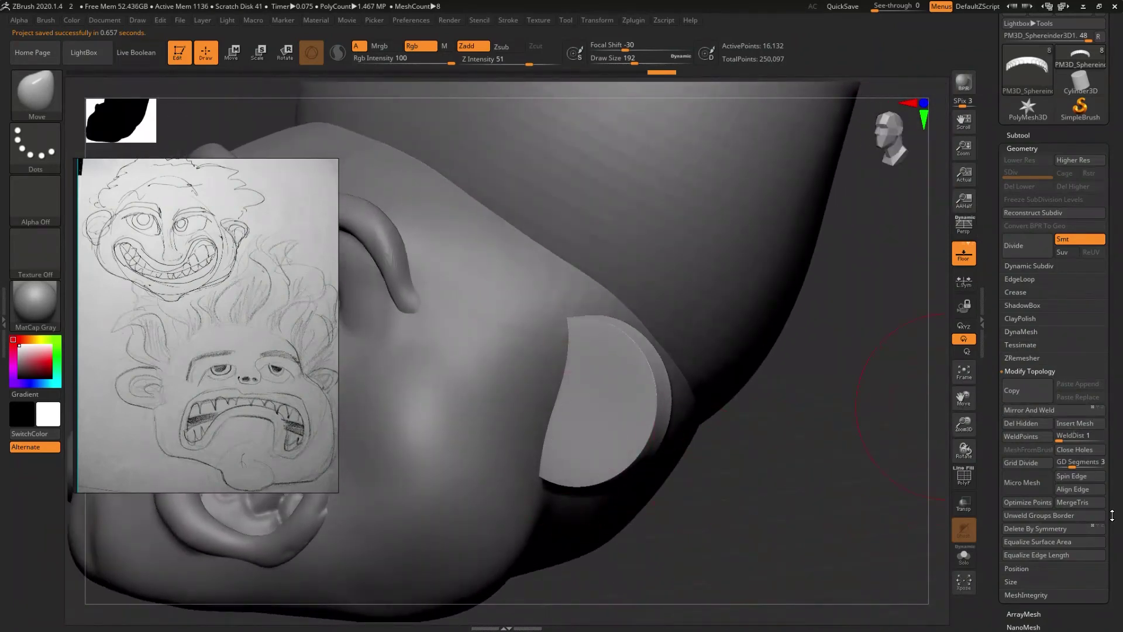
- Polish the ear disc to 52 and Shift-smooth its sharp rim, resizing the brush to 46
drag(1112, 515, 1067, 421)
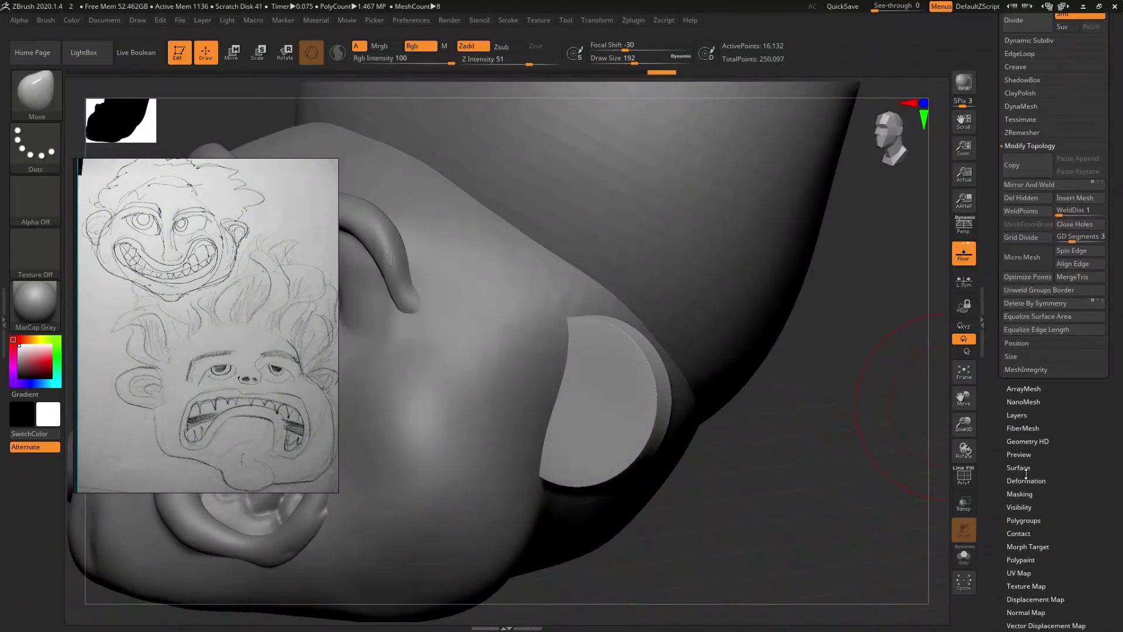
click(1027, 480)
drag(1030, 68, 1117, 69)
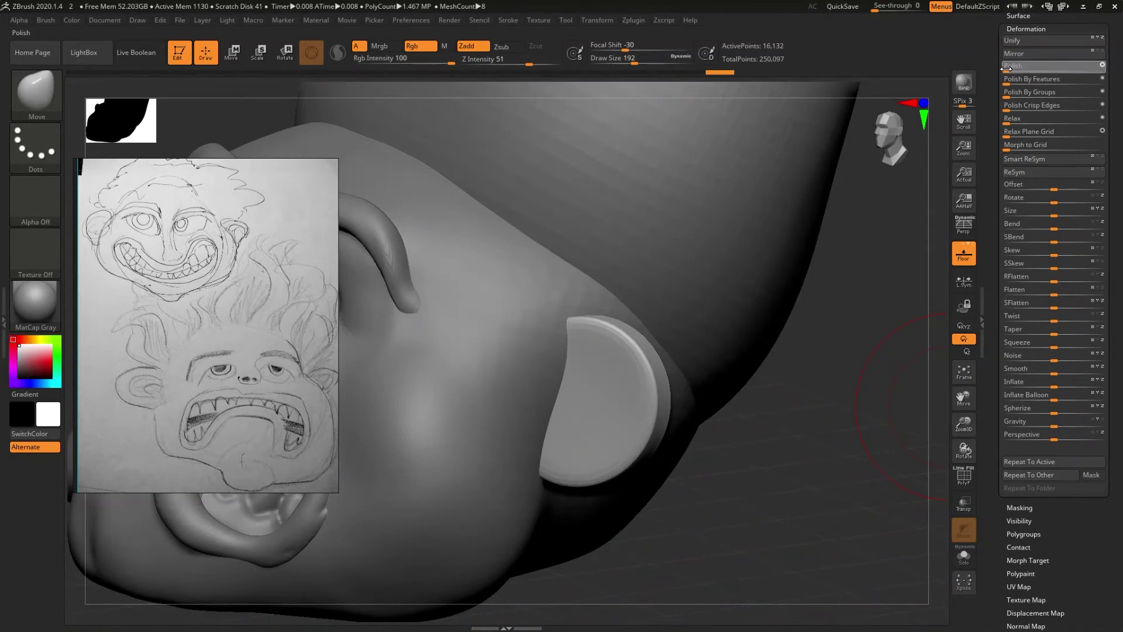
mouse_move(819, 246)
mouse_down()
mouse_move(722, 331)
mouse_move(614, 336)
mouse_up()
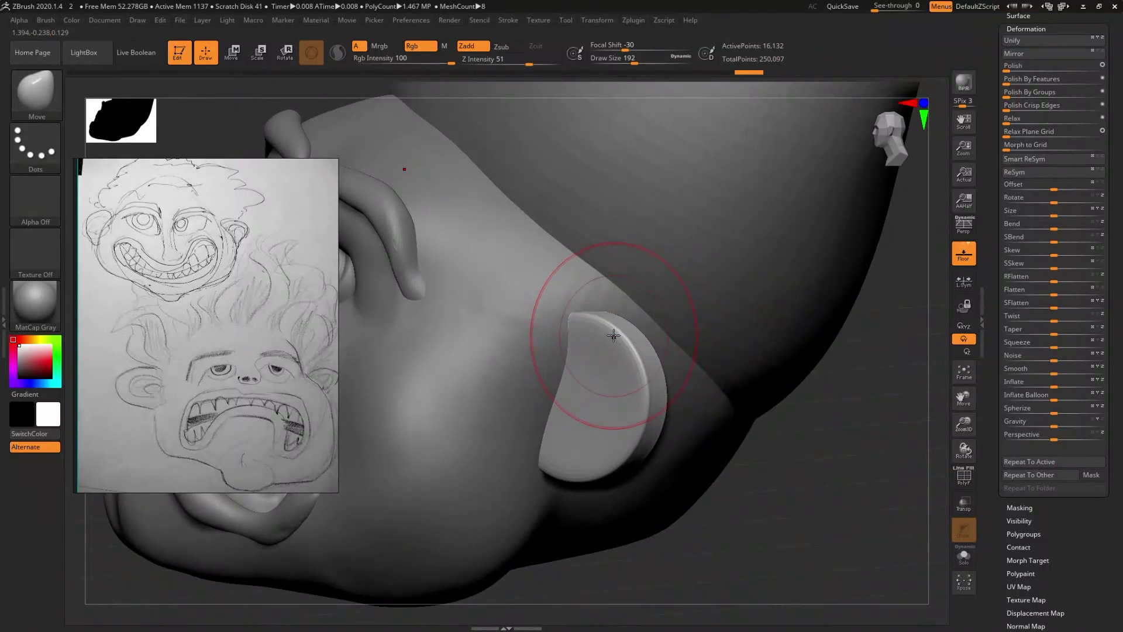
key(s)
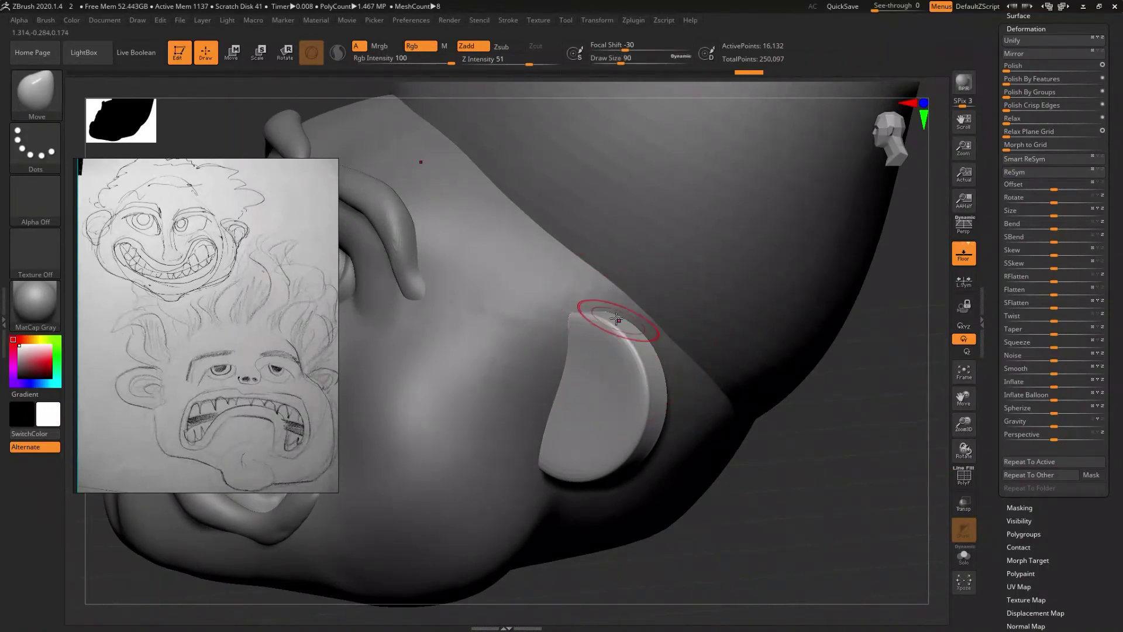
key(shift)
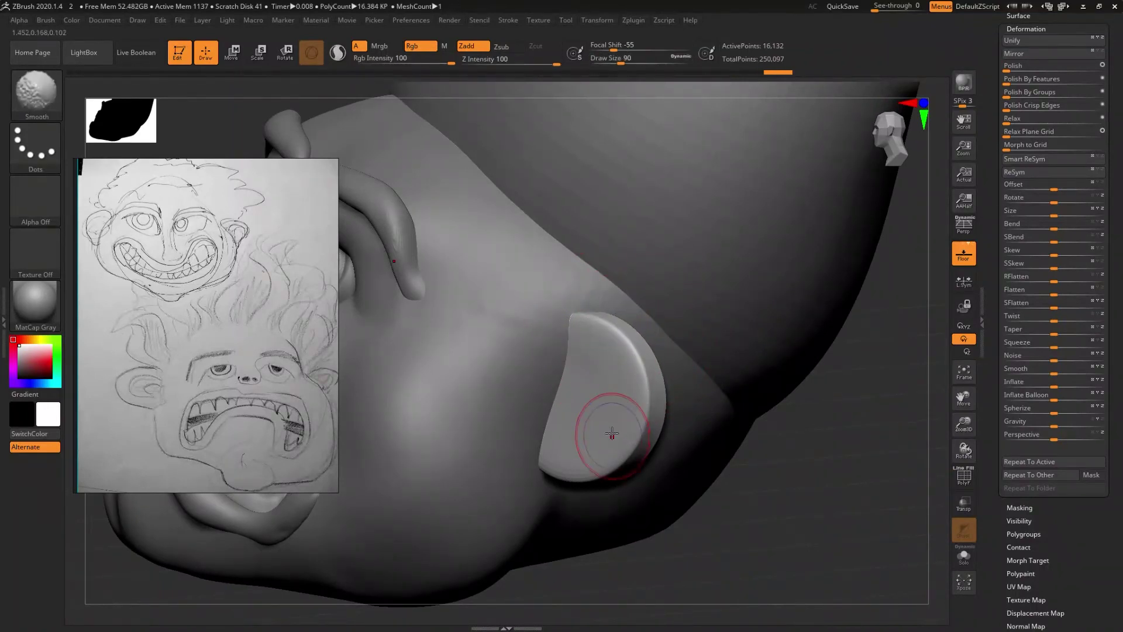
key(s)
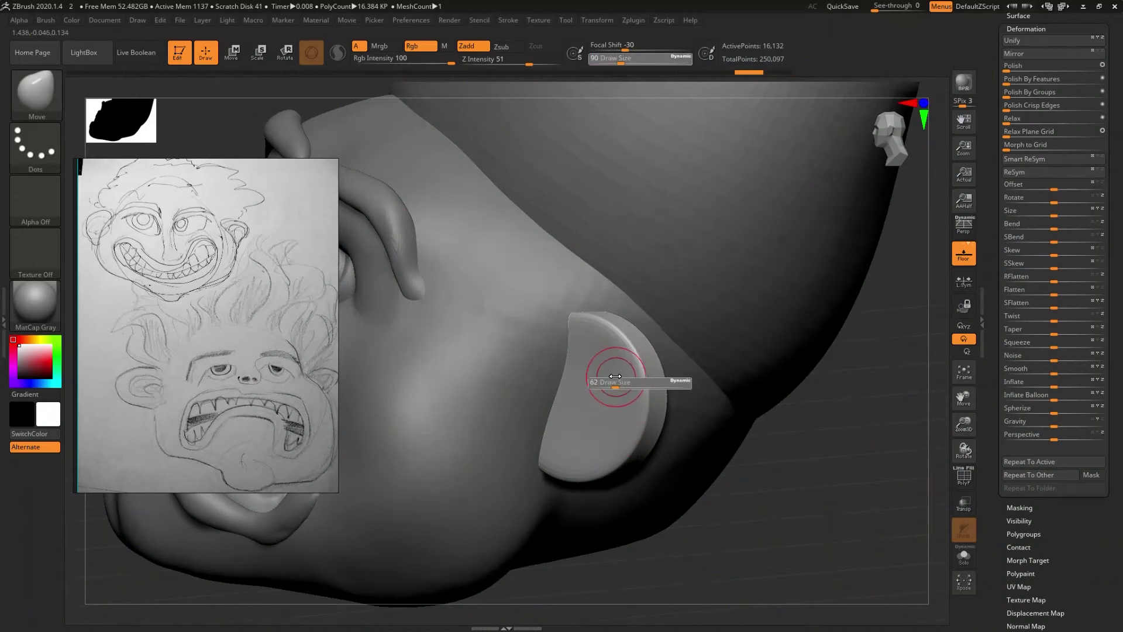
click(614, 380)
key(ctrl)
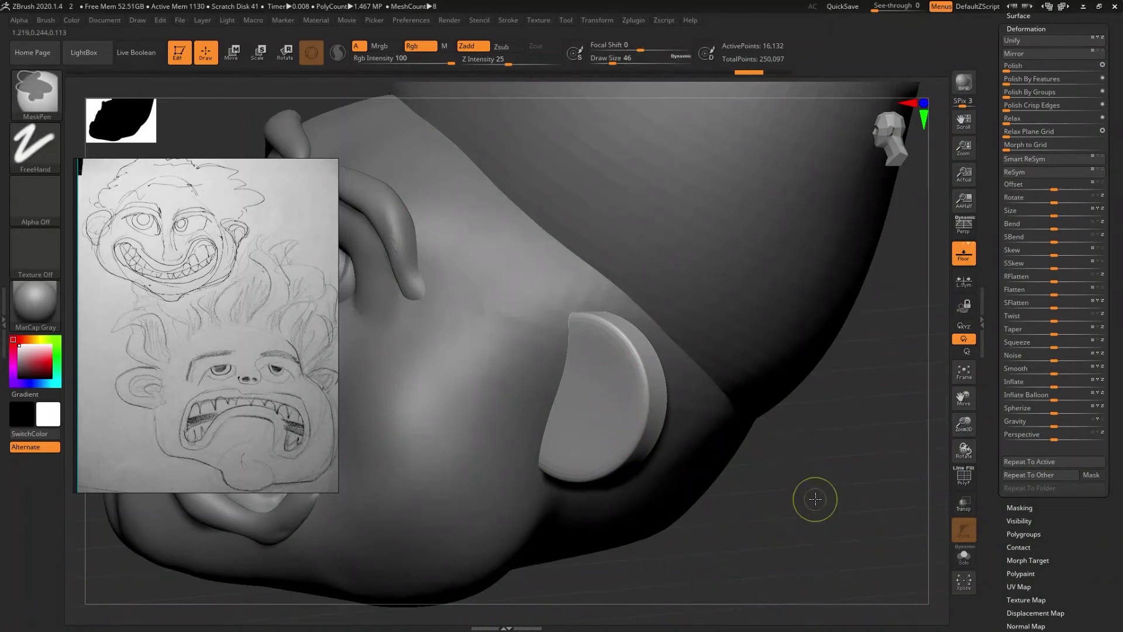
- Turn on PolyFrame to show the ear disc's wireframe and expand the Geometry settings
key(shift+f)
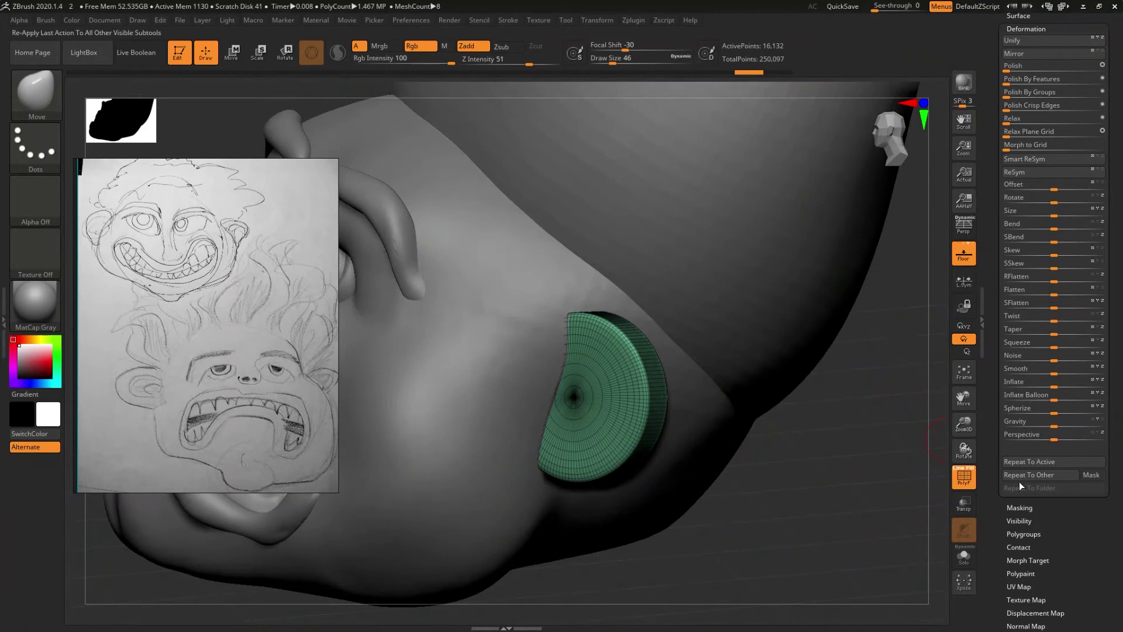
scroll(1072, 518, up, 3)
scroll(1065, 444, up, 2)
scroll(1053, 322, up, 2)
scroll(1044, 236, up, 2)
click(1044, 238)
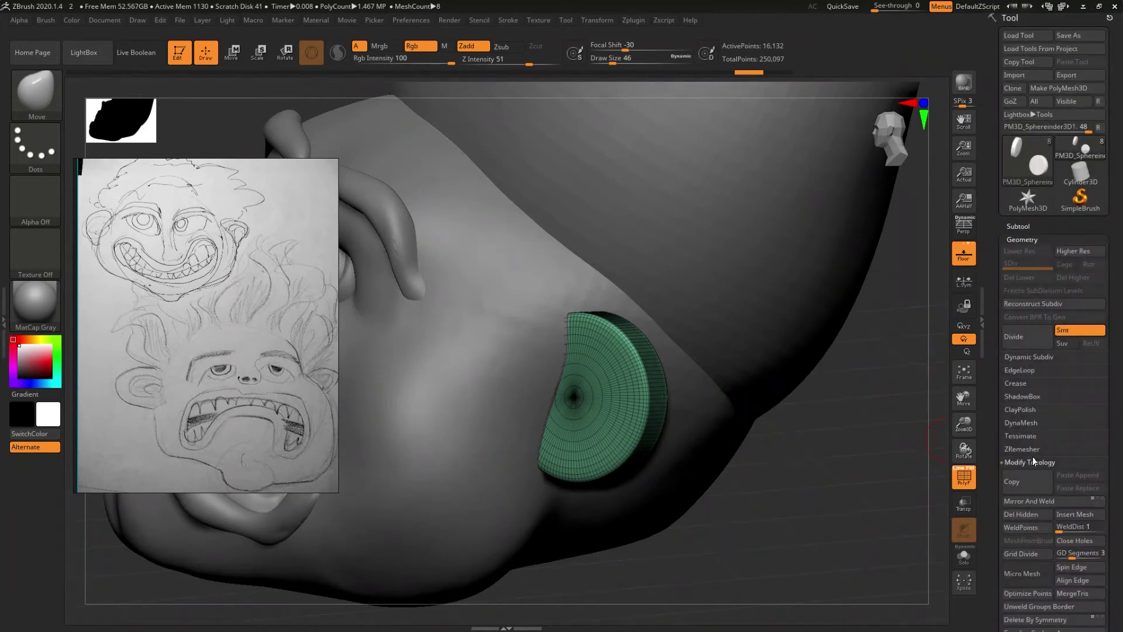
- Undo the first remesh and DynaMesh the ear disc again at resolution 256
click(1018, 422)
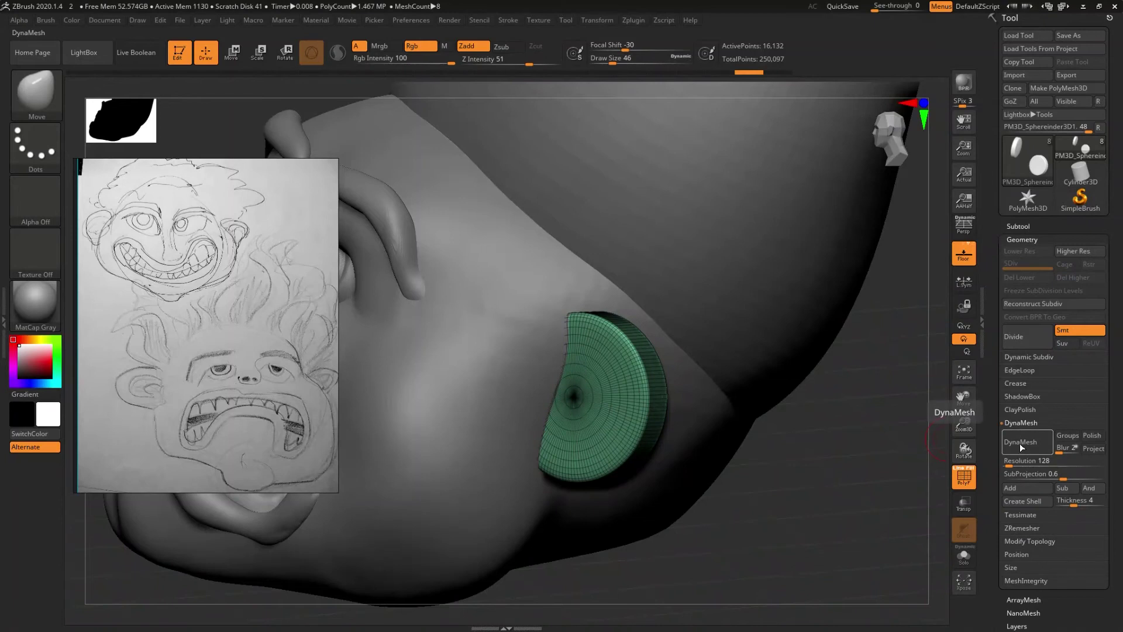
click(1020, 442)
drag(735, 414, 853, 444)
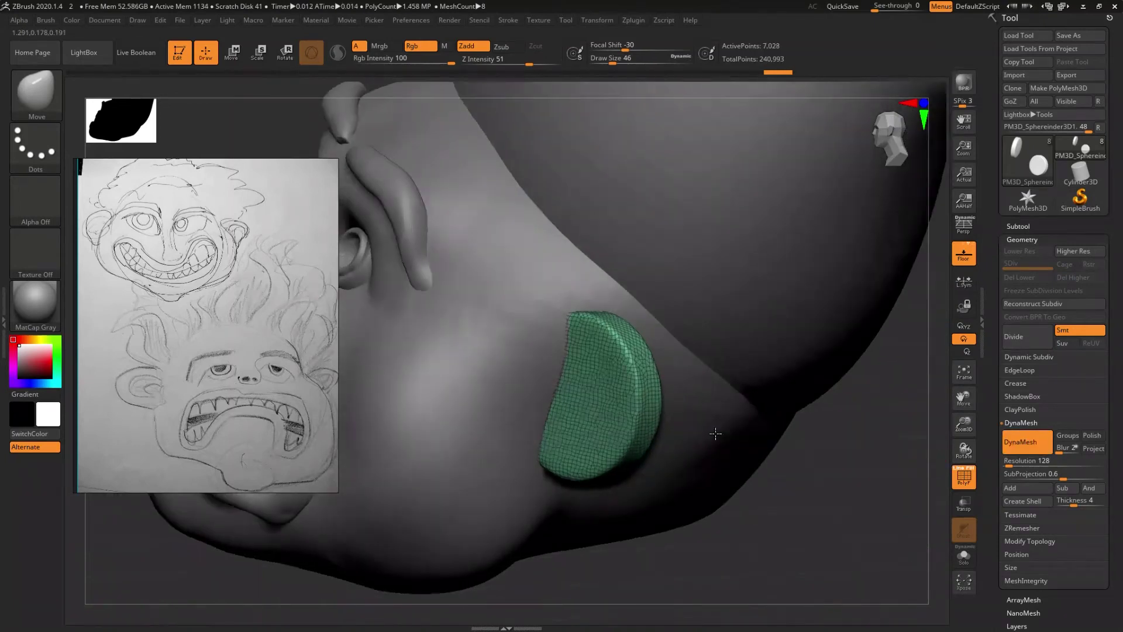
key(ctrl+z)
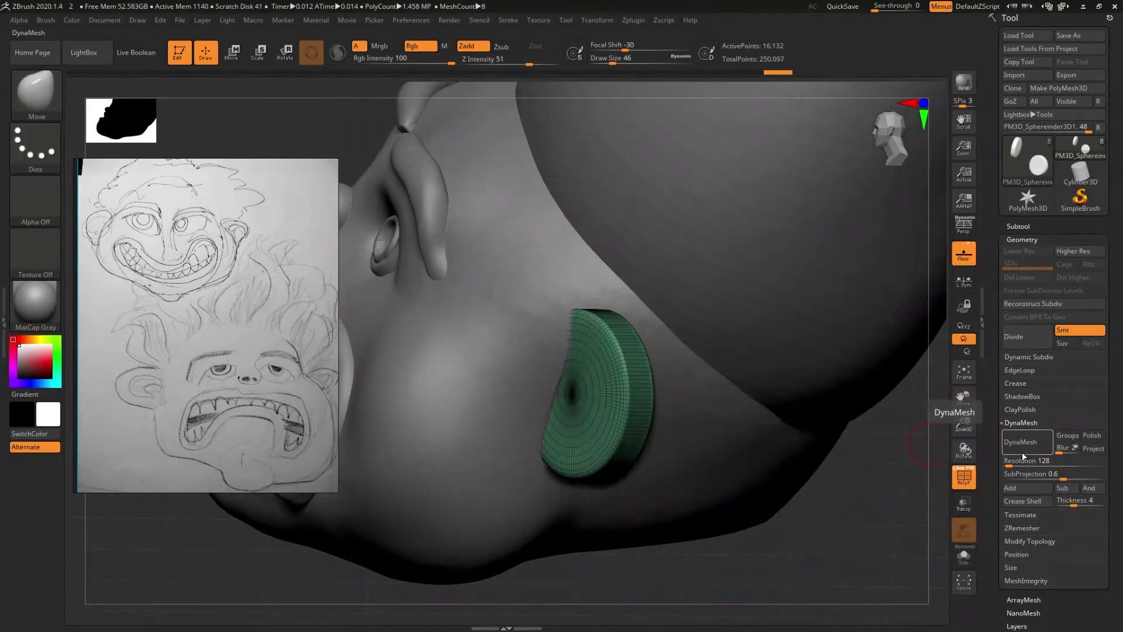
click(1015, 460)
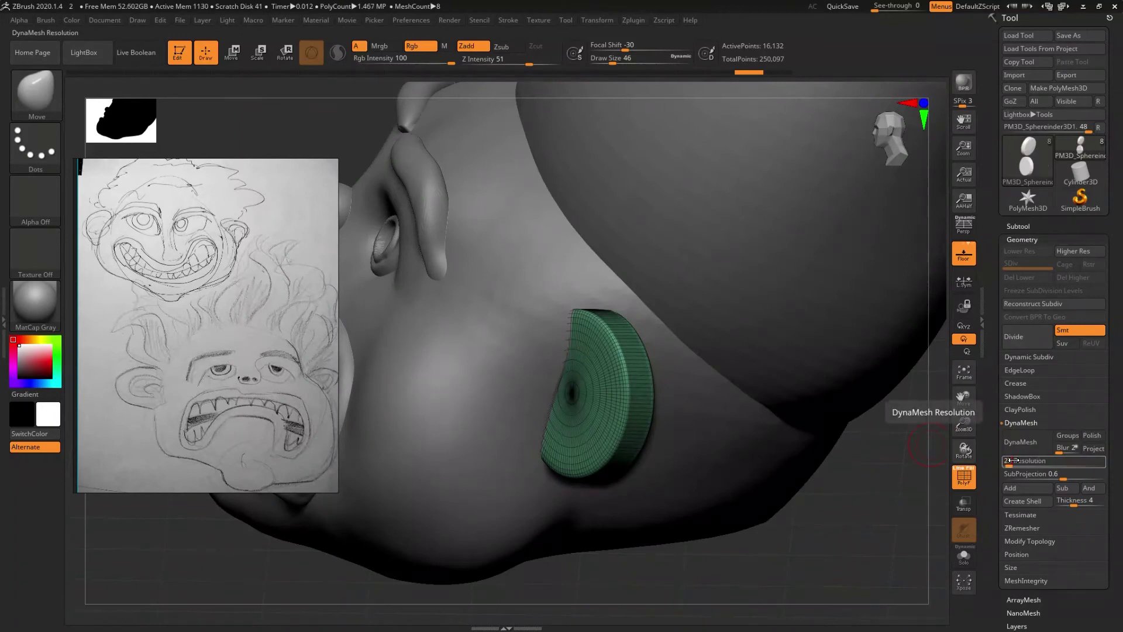
text(256)
key(Return)
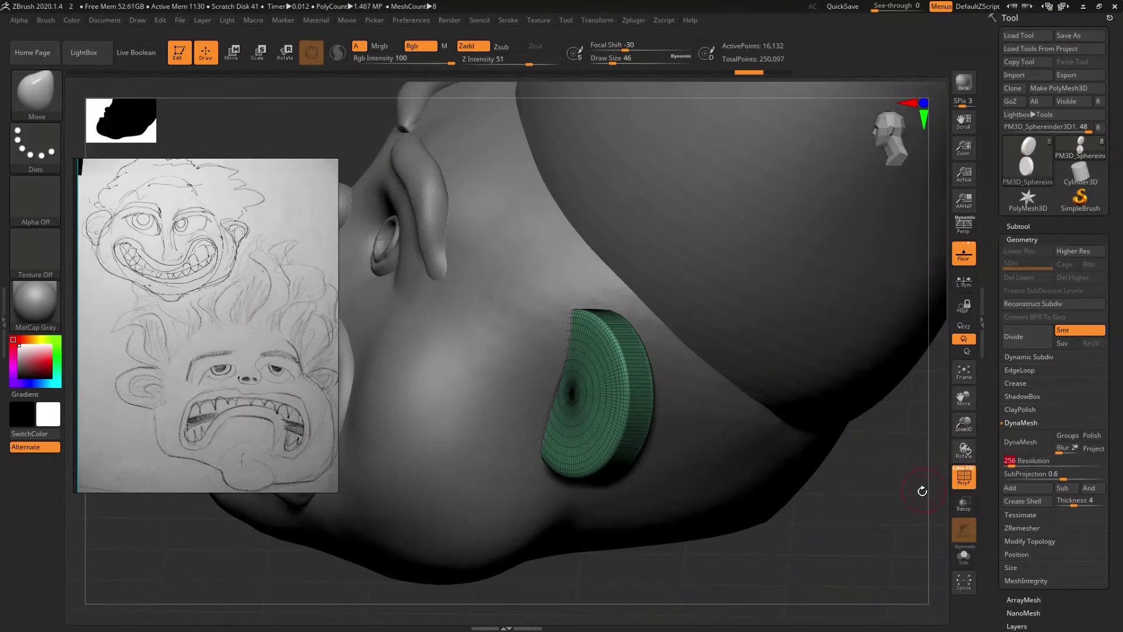
click(1015, 443)
- Inspect the remeshed disc, hide PolyFrame and switch to the Move brush (BMV)
mouse_move(702, 438)
mouse_down()
mouse_move(601, 315)
mouse_move(589, 319)
mouse_up()
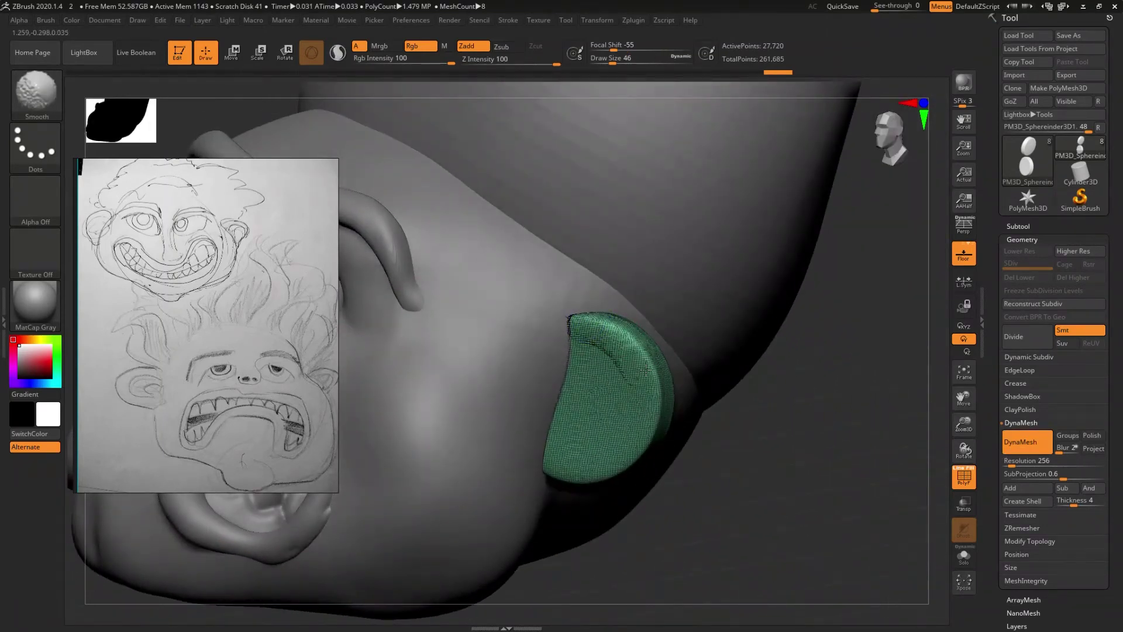
mouse_move(632, 451)
right_down()
mouse_move(660, 411)
mouse_move(605, 481)
right_up()
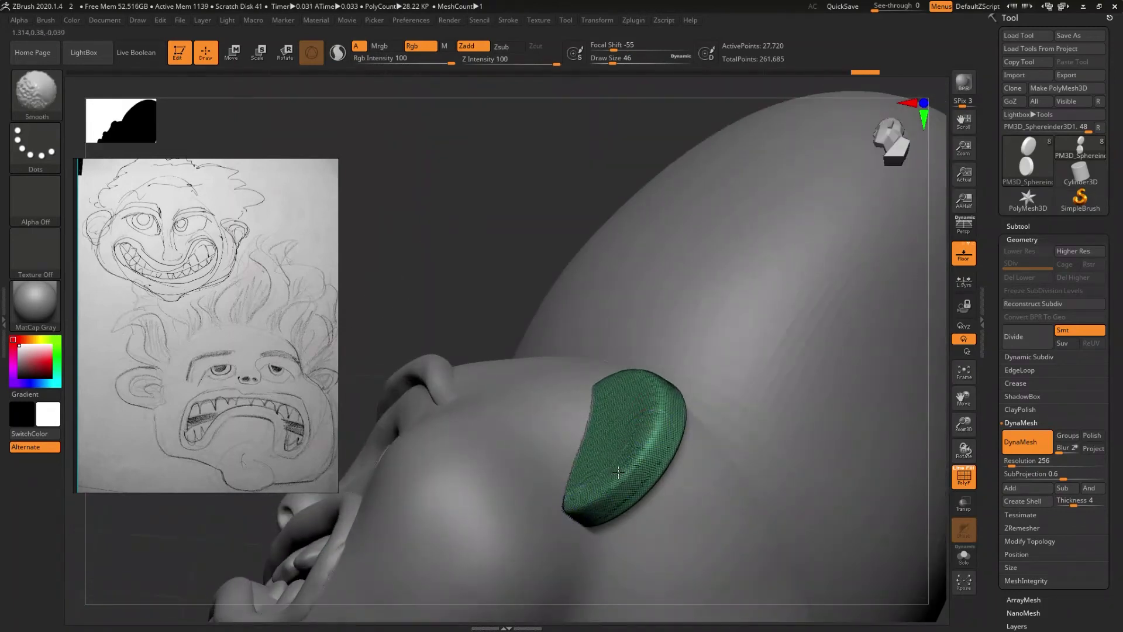
right_drag(648, 414, 612, 502)
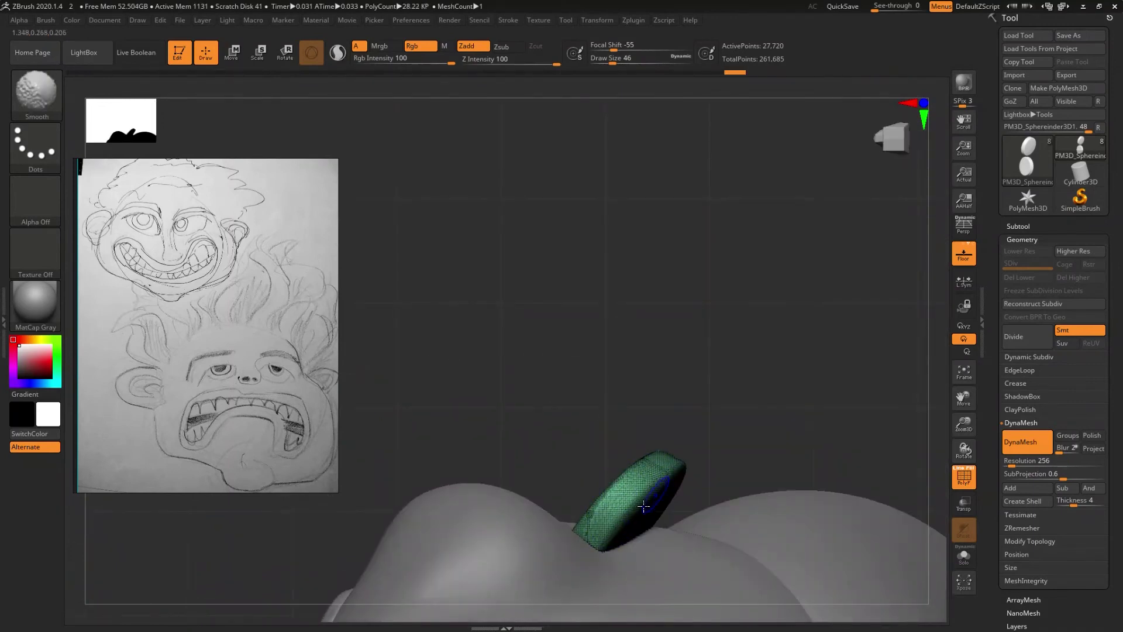
mouse_move(658, 471)
right_down()
mouse_move(653, 451)
mouse_move(609, 462)
mouse_move(615, 430)
right_up()
key(shift+f)
key(b)
key(m)
key(v)
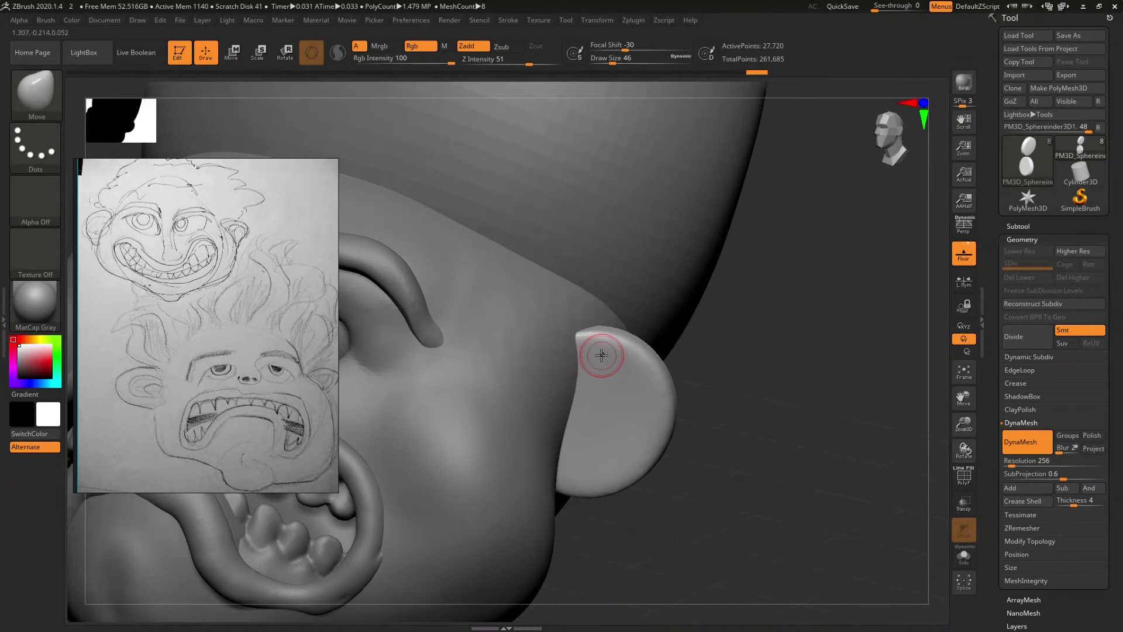
- Switch to the Standard brush, mask along the ear's inner curve, then undo the mask
key(b)
key(s)
key(t)
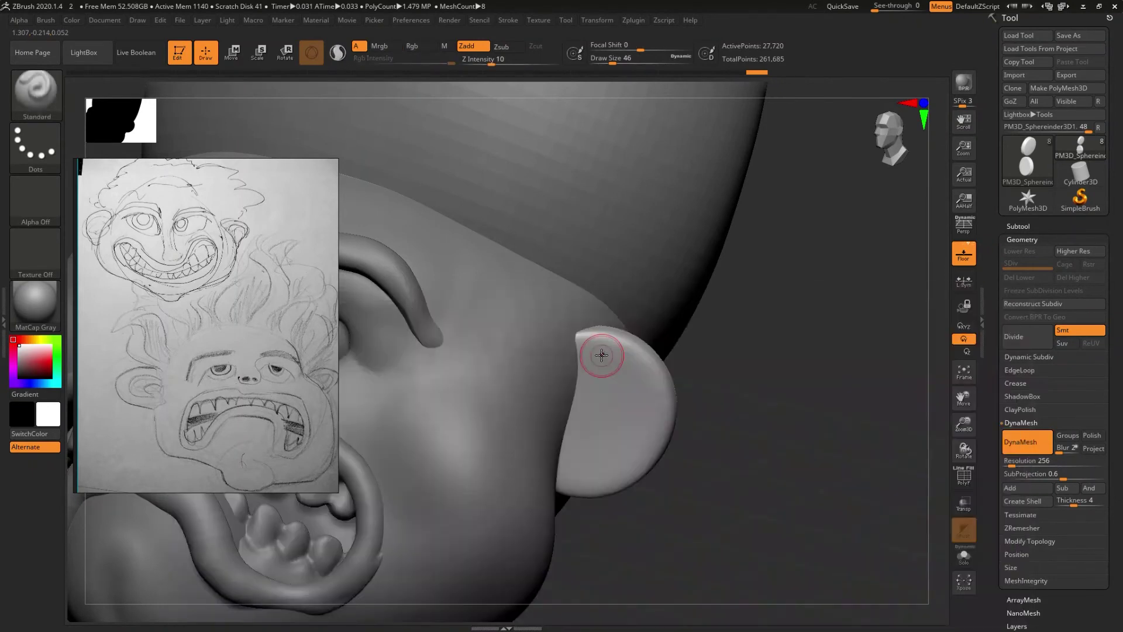
key(ctrl)
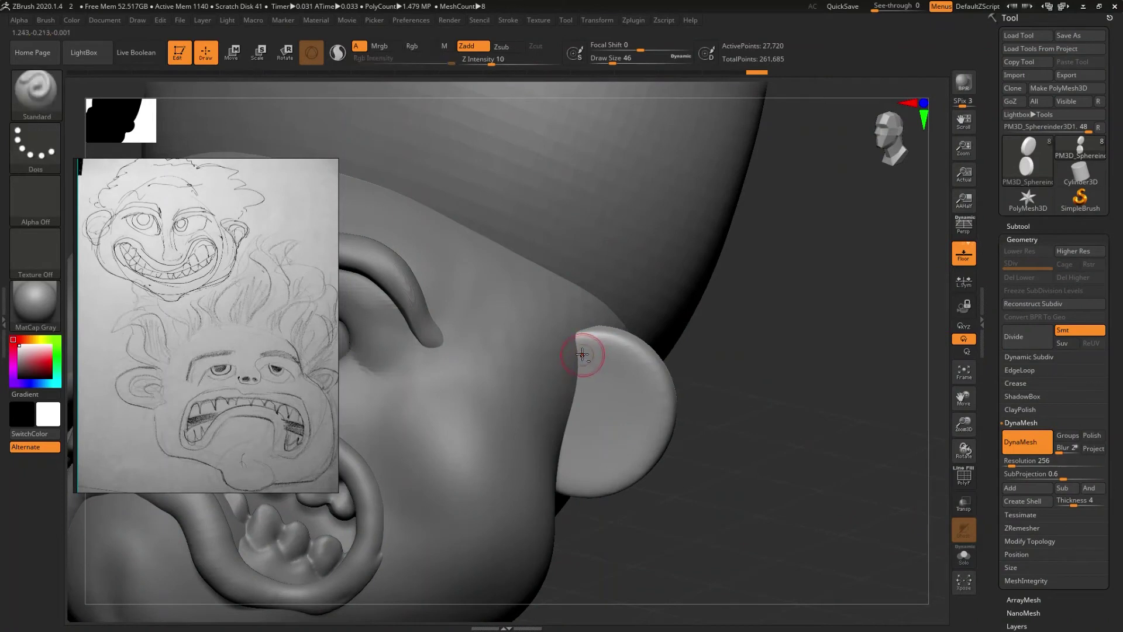
key(ctrl)
key(ctrl)
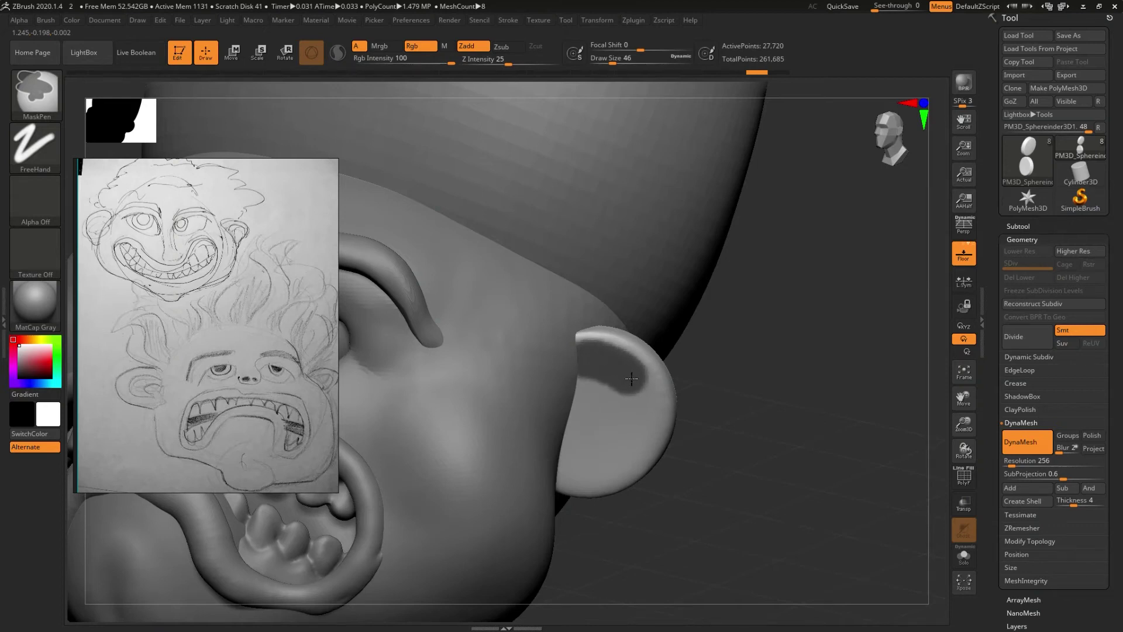
ctrl+drag(642, 399, 631, 430)
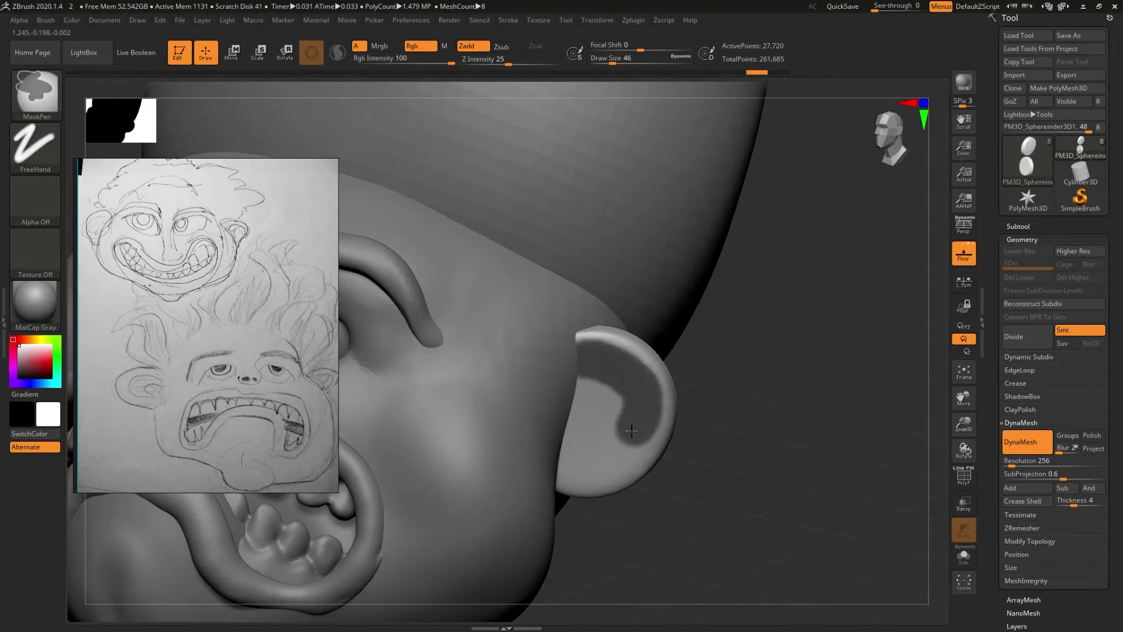
key(ctrl+z)
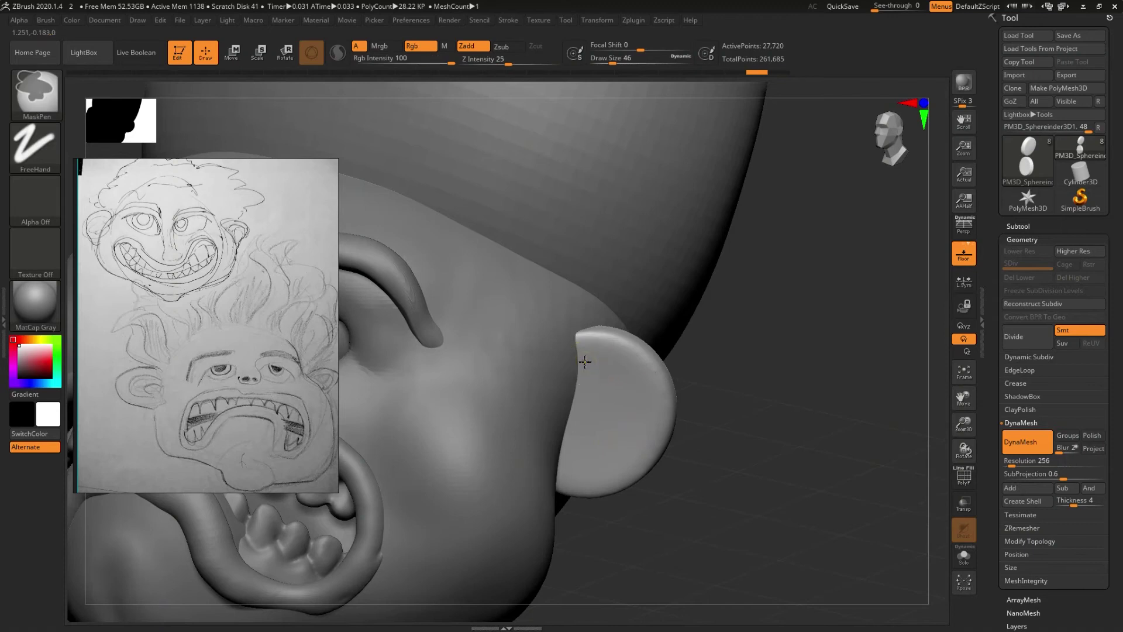
- Carve a groove and deepen the inner ear bowl, then undo a trial smoothing pass
key(ctrl)
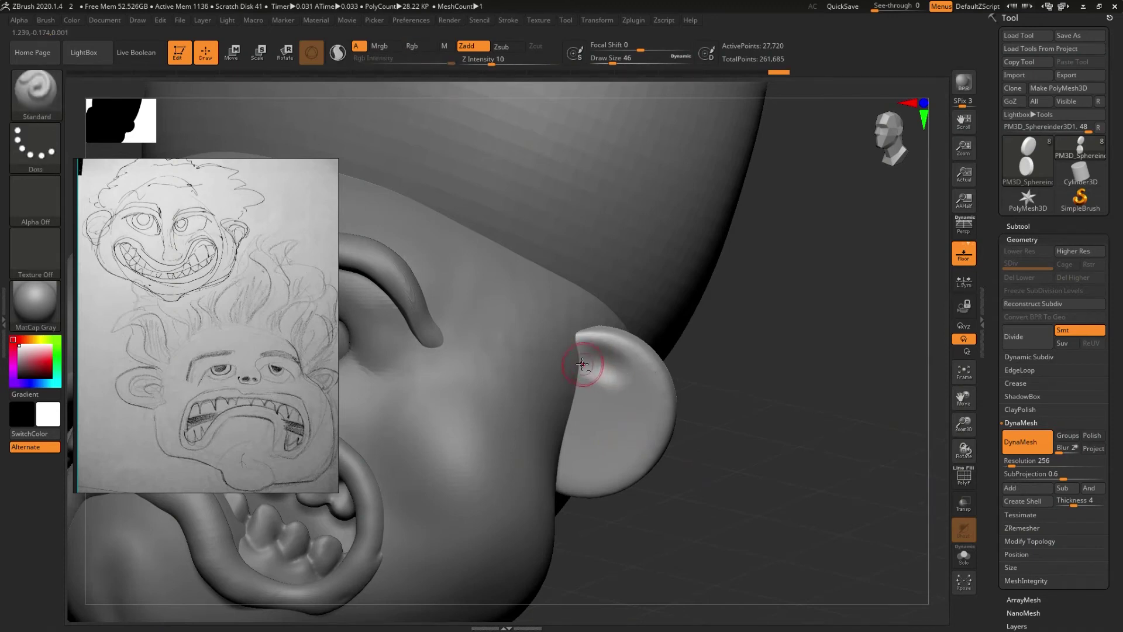
mouse_move(633, 380)
alt+mouse_down()
mouse_move(622, 447)
mouse_move(591, 463)
mouse_move(598, 378)
alt+mouse_up()
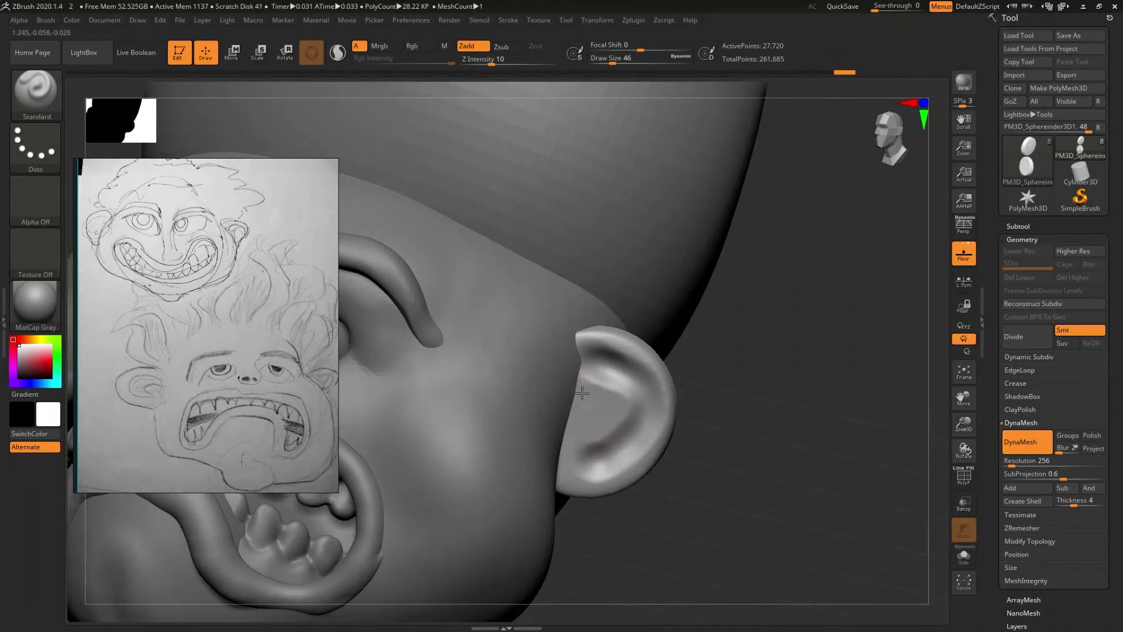
alt+drag(605, 399, 585, 422)
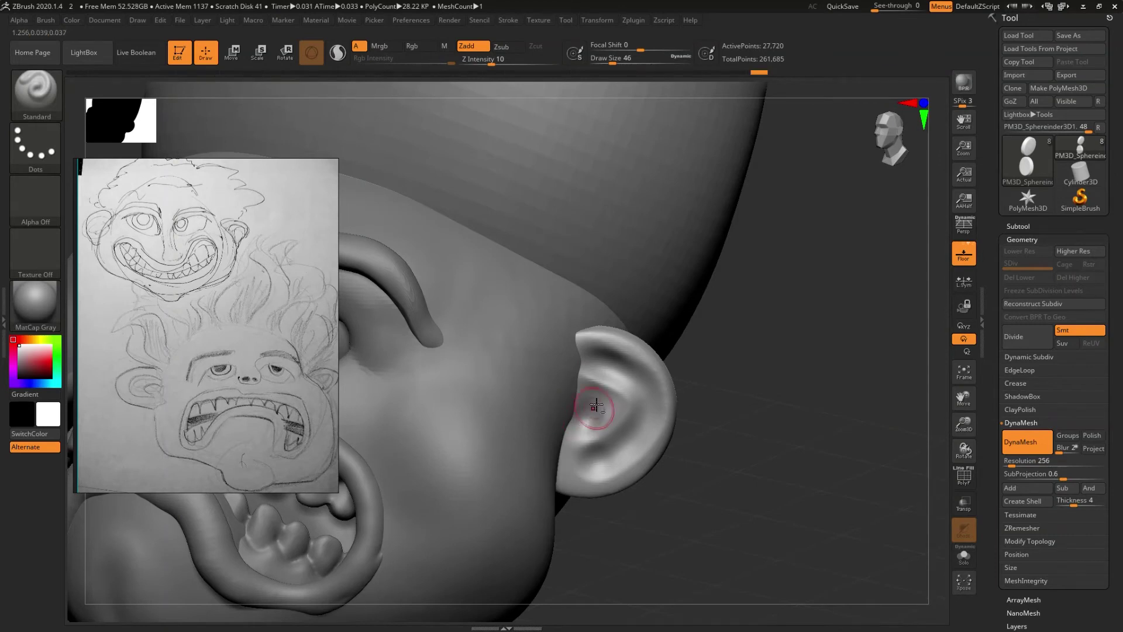
right_drag(641, 421, 626, 361)
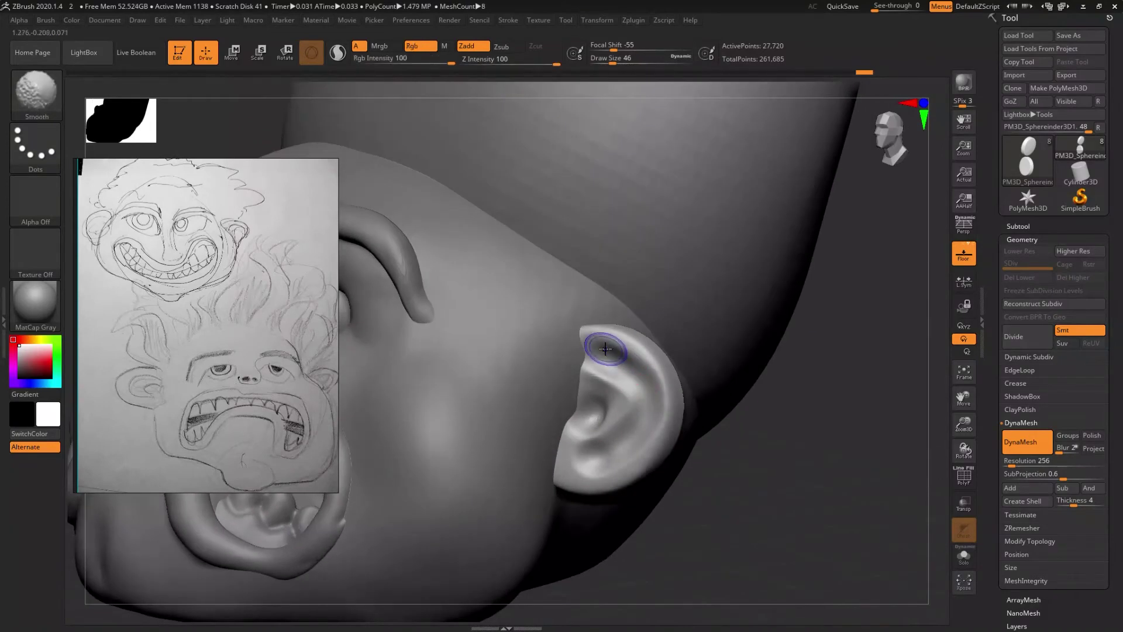
shift+drag(597, 339, 642, 401)
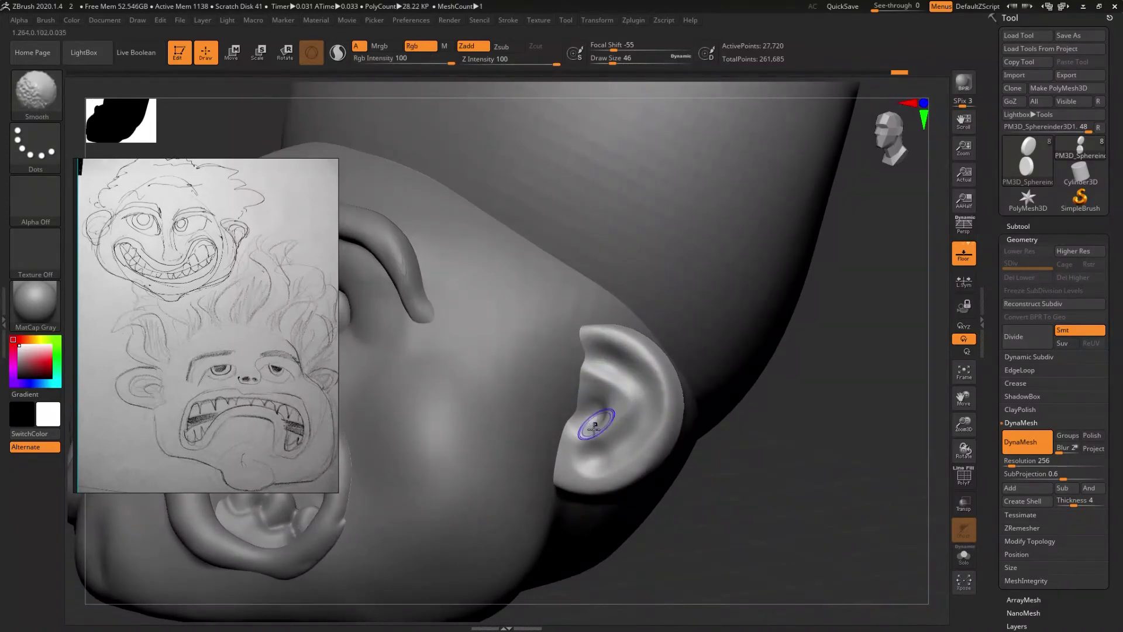
key(ctrl+z)
key(ctrl+z)
key(ctrl+z)
key(ctrl+z)
key(ctrl+z)
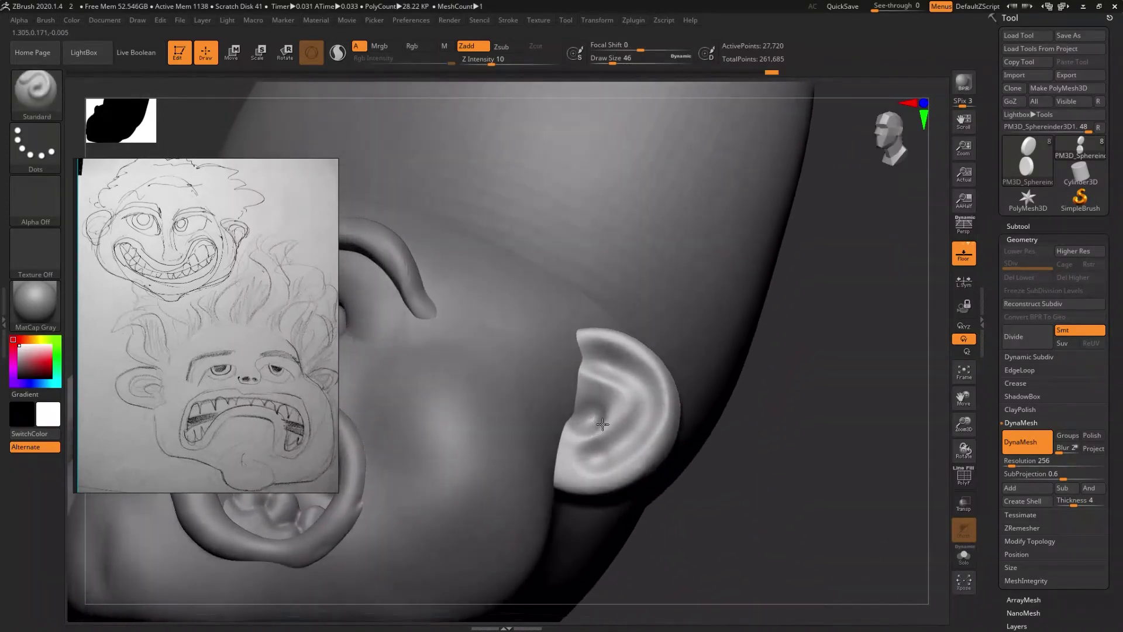
key(ctrl+z)
key(ctrl+z)
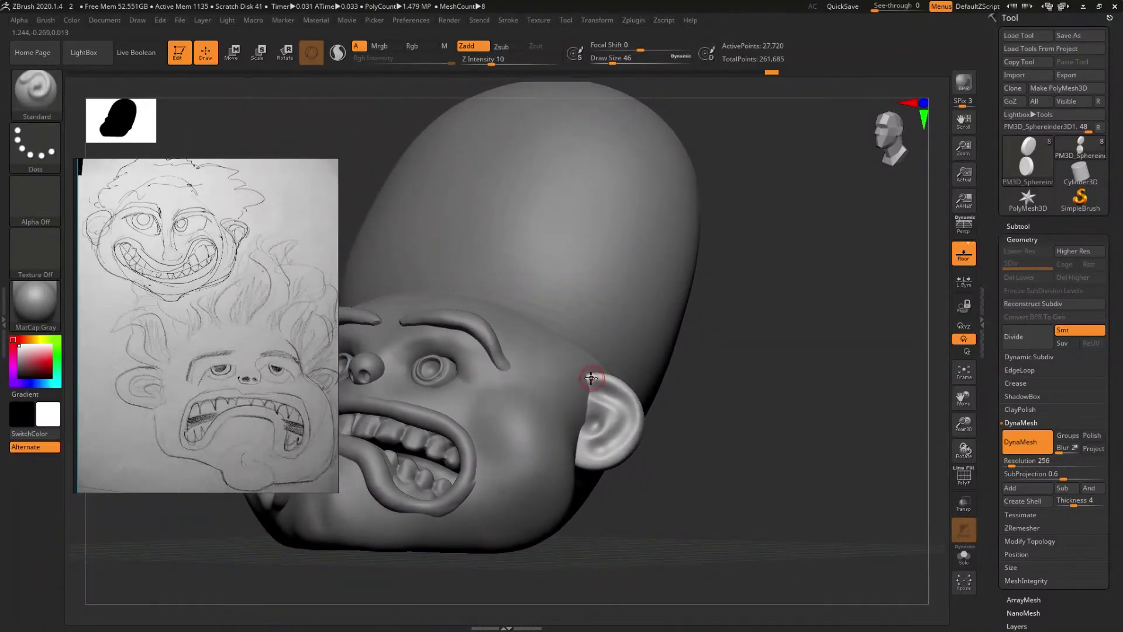
- Step back and forward through undo history to settle on the latest ear shape
key(ctrl+z)
key(ctrl+z)
key(ctrl+z)
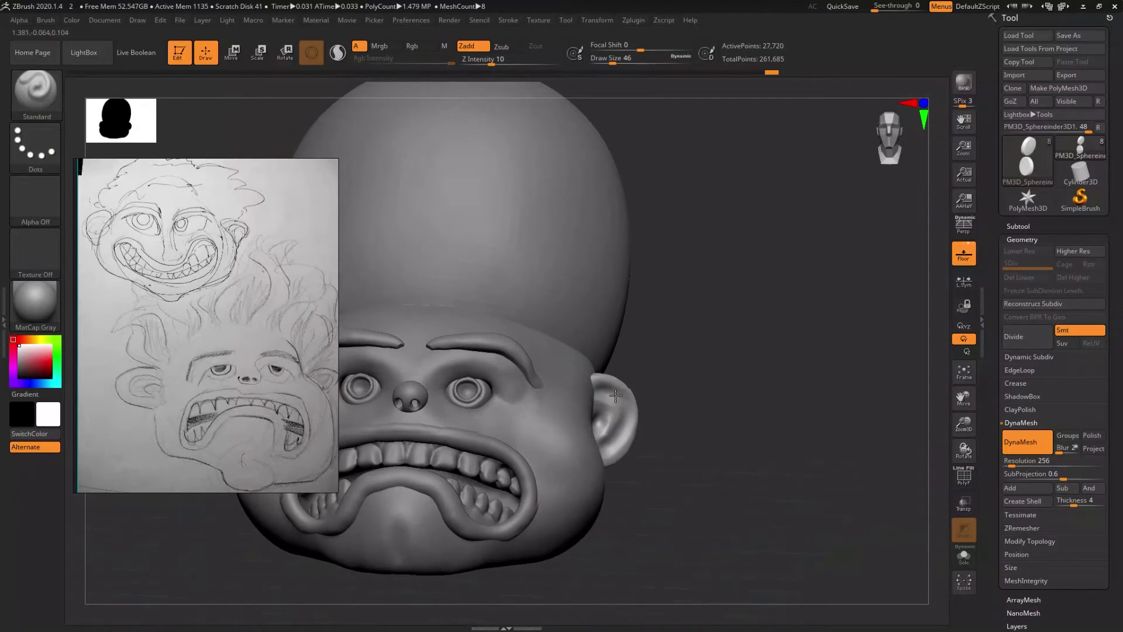
key(ctrl+z)
key(ctrl+z)
key(ctrl+z)
key(ctrl+z)
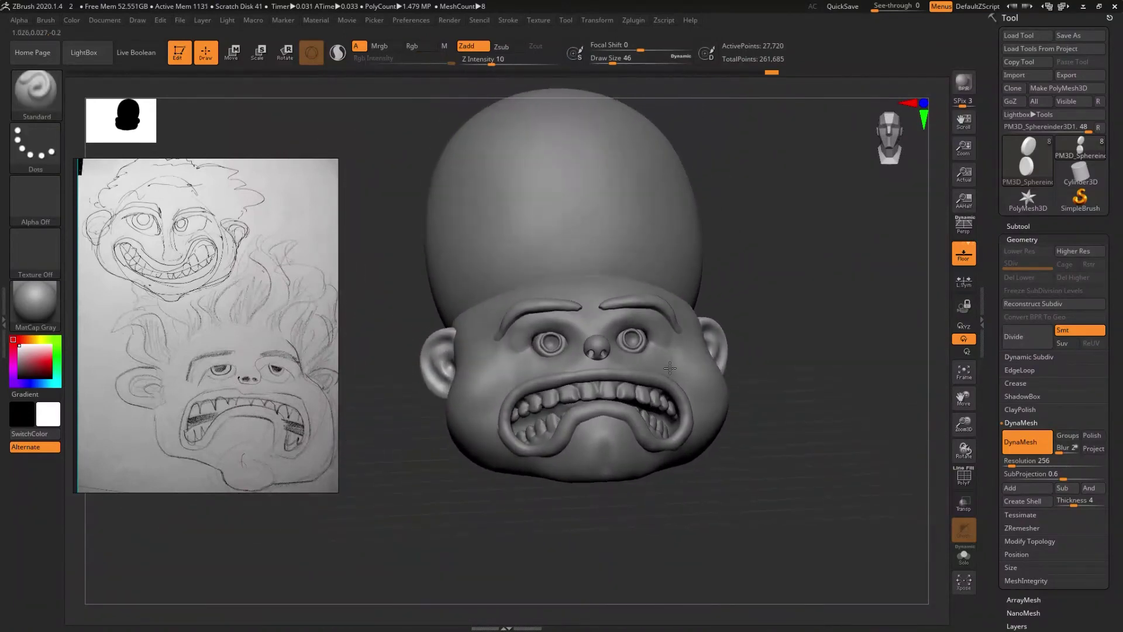
key(ctrl+z)
key(ctrl+shift+z)
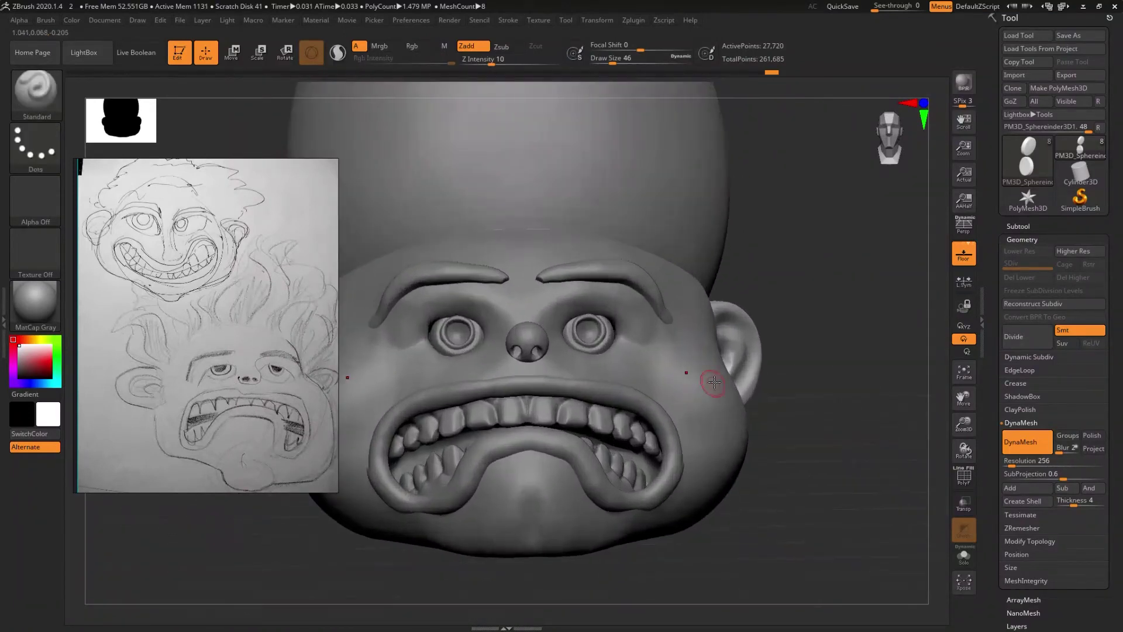
key(ctrl+shift+z)
key(ctrl+shift+z)
key(ctrl+shift+z)
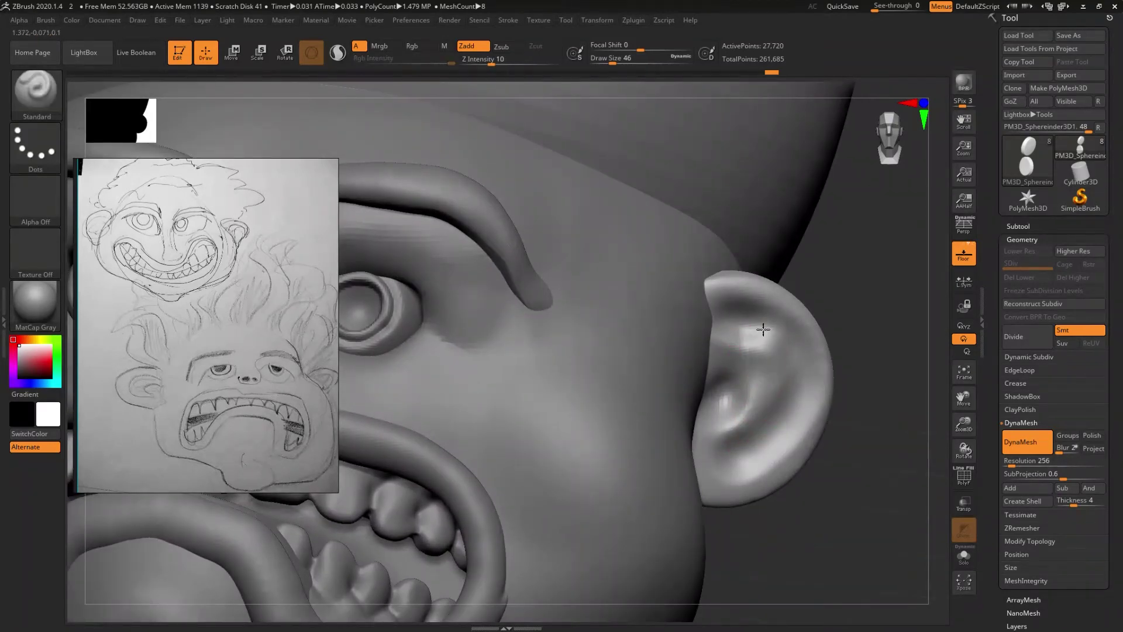
key(ctrl+shift+z)
key(ctrl+shift+z)
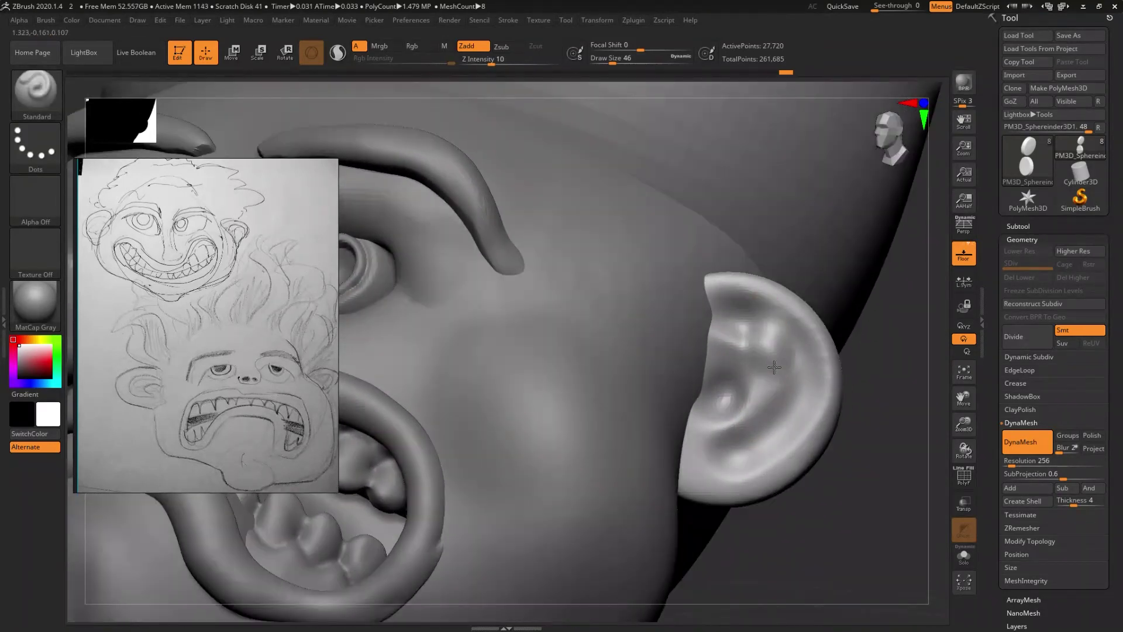
key(ctrl+shift+z)
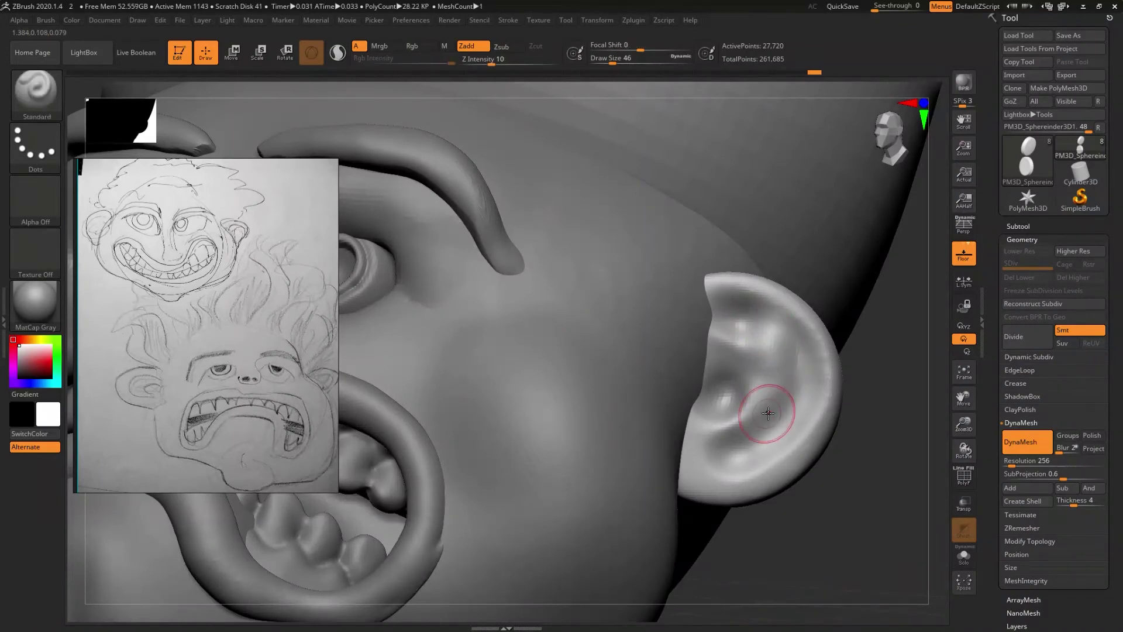
key(ctrl+shift+z)
key(ctrl+shift+z)
key(ctrl+shift+z)
key(ctrl+shift+z)
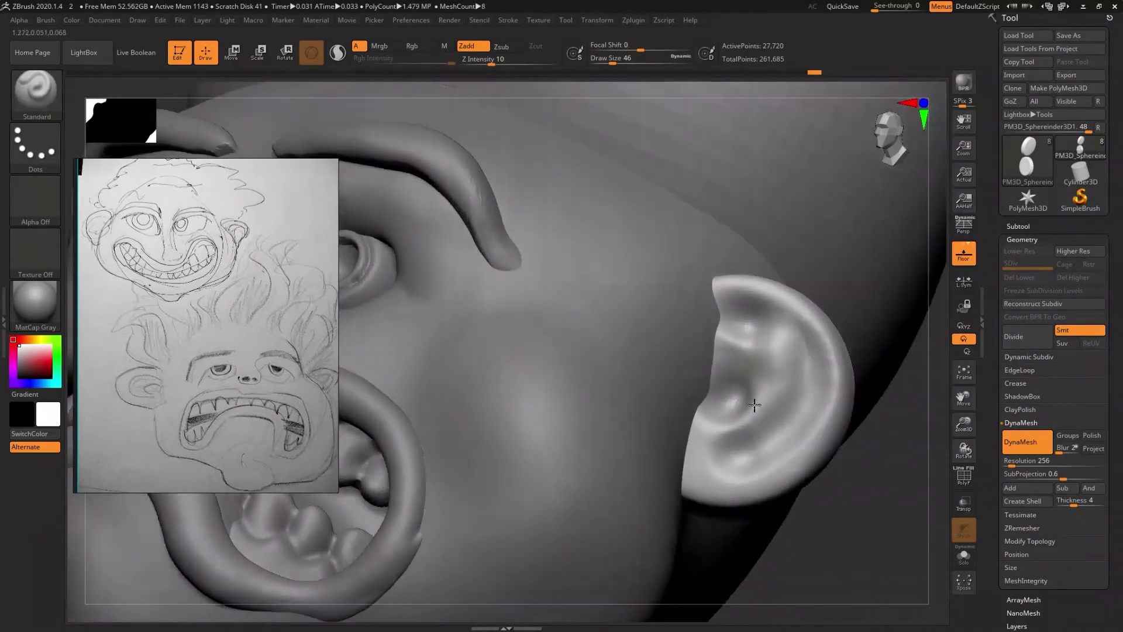
key(ctrl+shift+z)
key(ctrl+z)
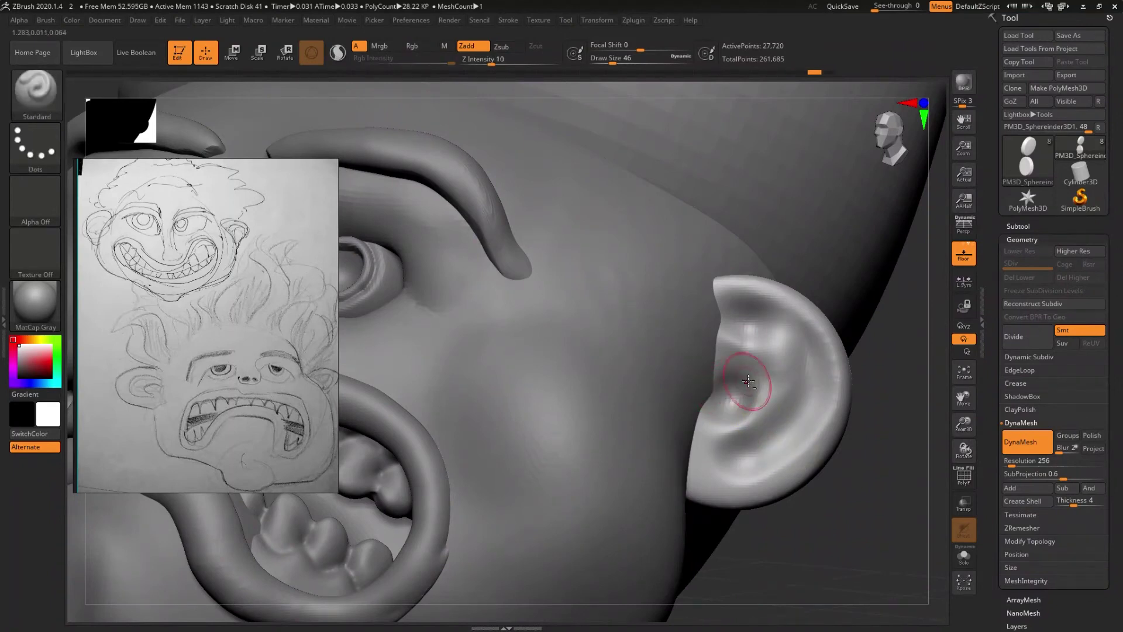
key(ctrl+shift+z)
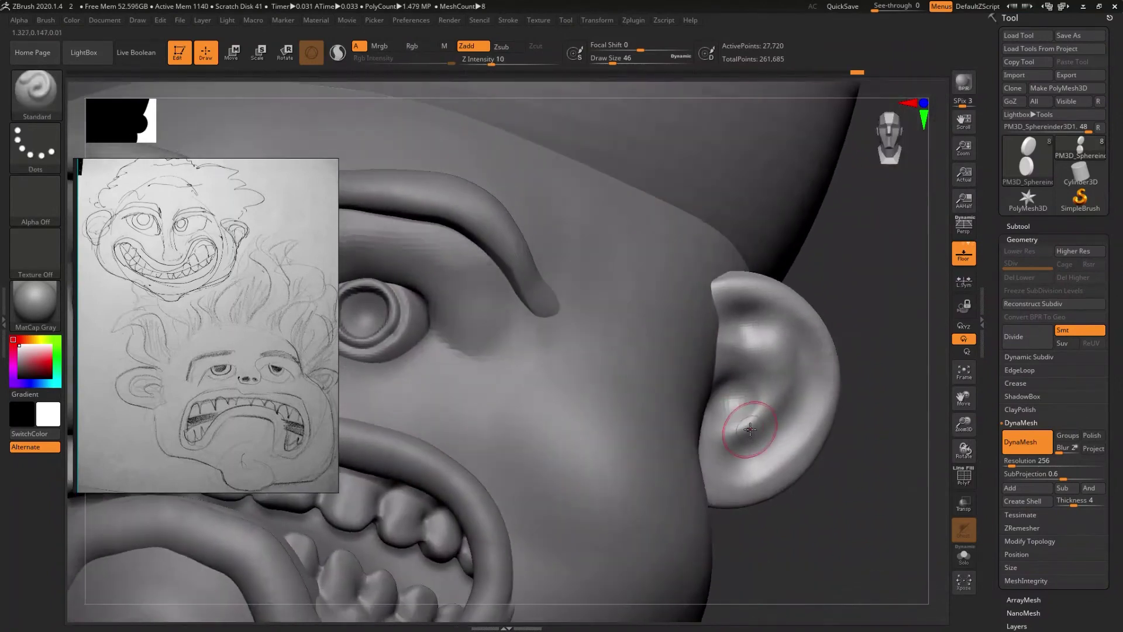
- Switch to the Move brush and enlarge its size to 83
key(b)
key(m)
key(v)
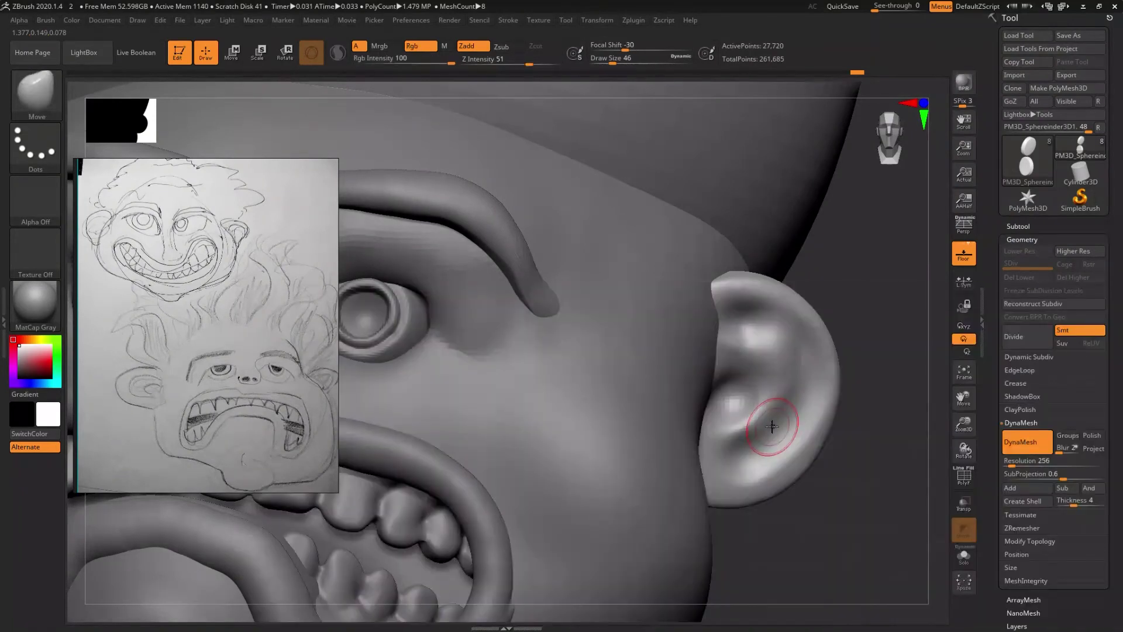
key(s)
mouse_move(758, 417)
mouse_down()
mouse_move(782, 417)
mouse_move(765, 423)
mouse_move(778, 406)
mouse_move(785, 448)
mouse_up()
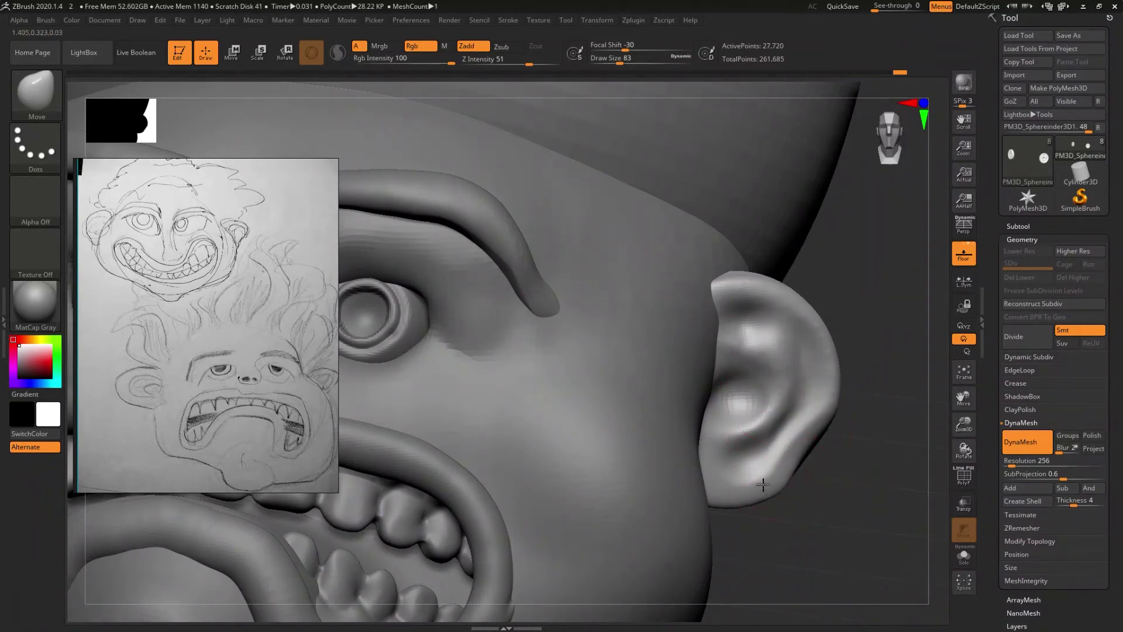
- Turn the head to a front view and Ctrl-click empty canvas to clear the mask
mouse_move(752, 496)
right_down()
mouse_move(749, 457)
mouse_move(805, 475)
right_up()
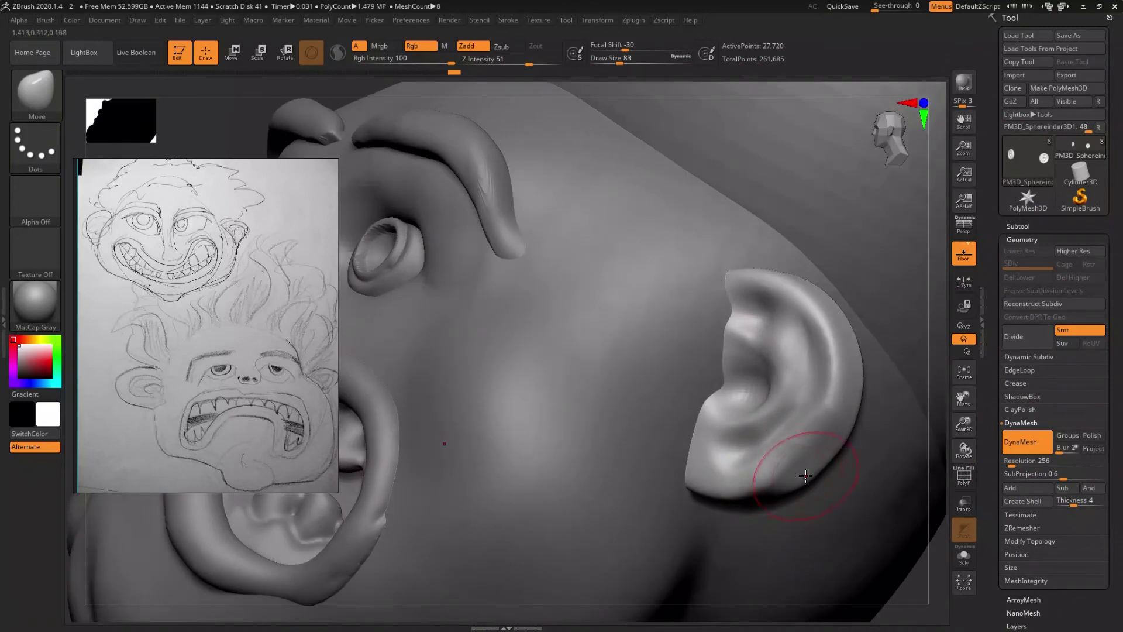
mouse_move(732, 469)
right_down()
mouse_move(746, 479)
mouse_move(727, 414)
mouse_move(702, 471)
right_up()
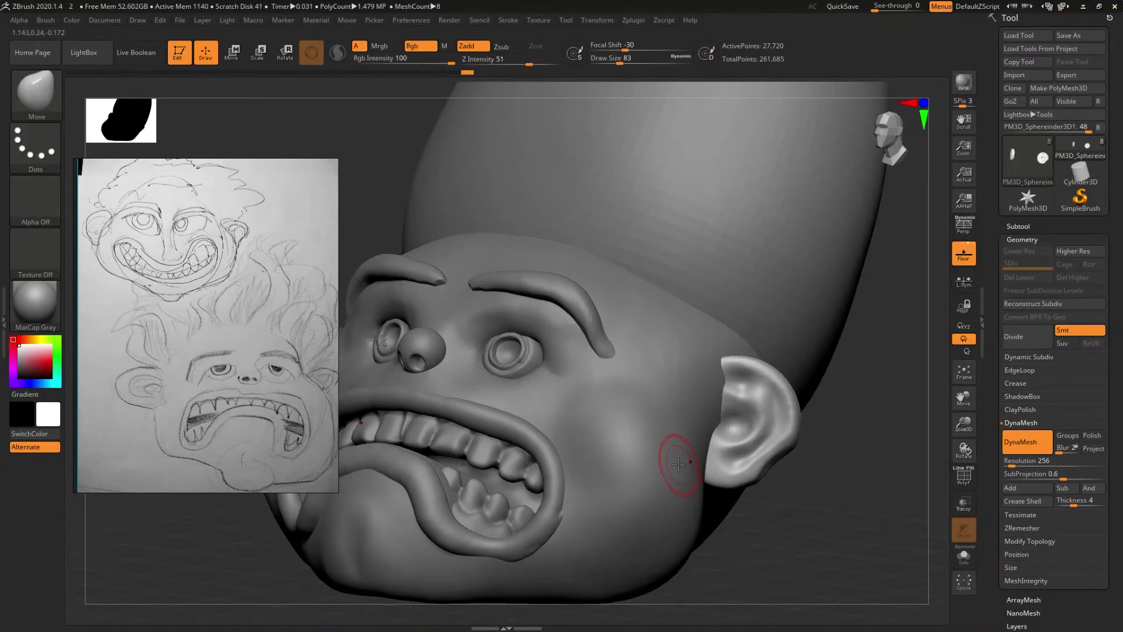
mouse_move(683, 432)
shift+right_down()
mouse_move(696, 427)
mouse_move(688, 414)
shift+right_up()
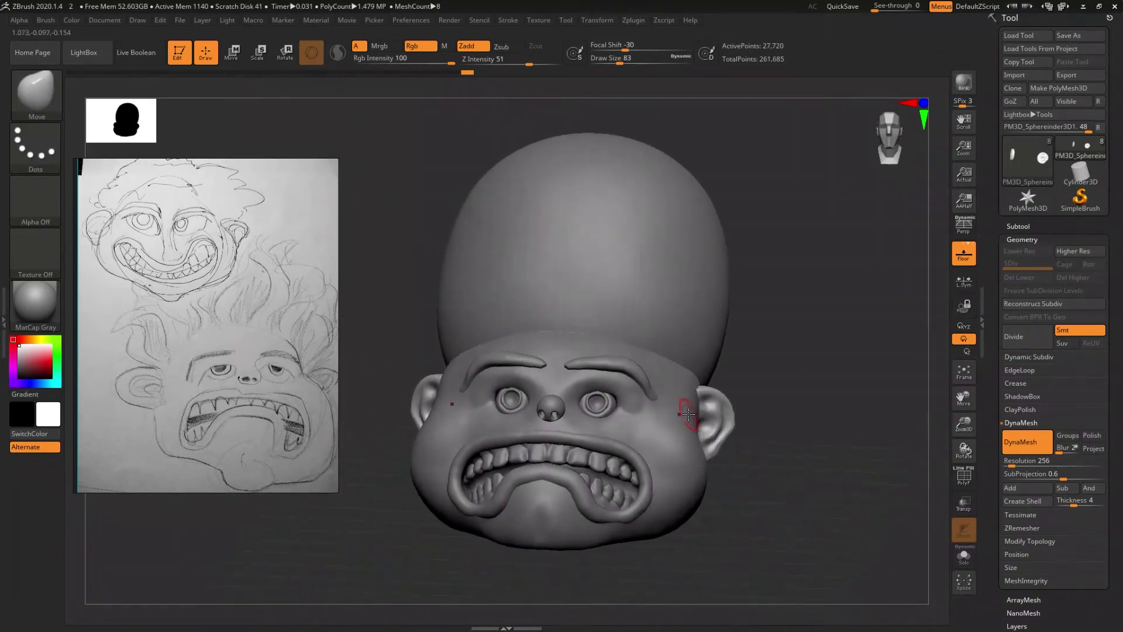
key(ctrl)
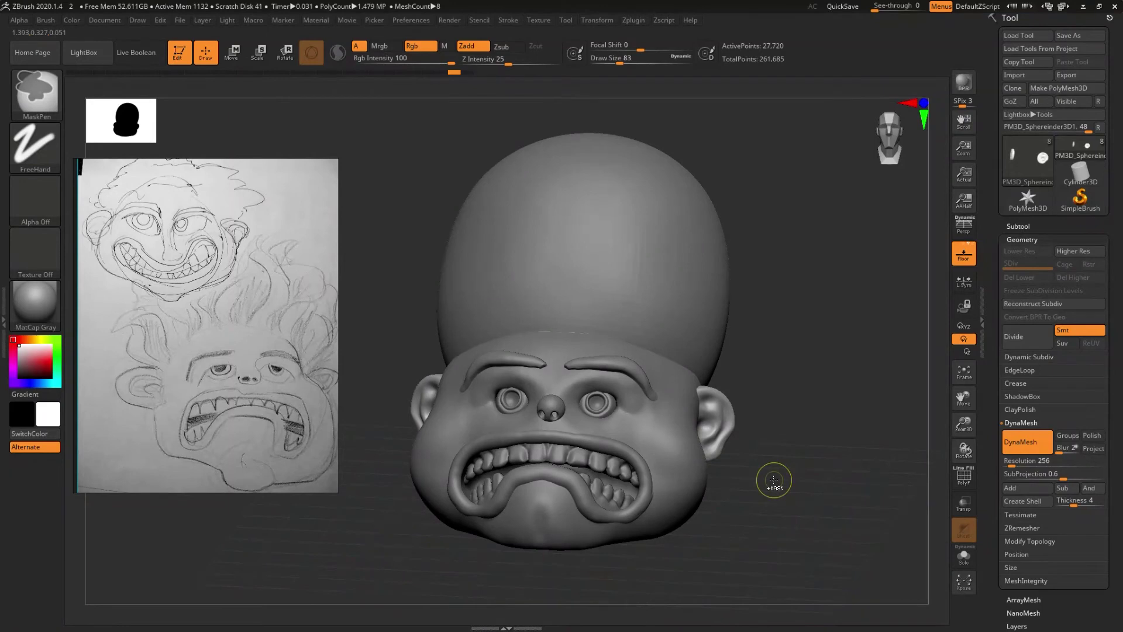
ctrl+click(774, 479)
mouse_move(748, 465)
ctrl+right_down()
mouse_move(743, 401)
mouse_move(743, 439)
mouse_move(625, 414)
mouse_move(638, 455)
ctrl+right_up()
- Overwrite 2.ZPR via Ctrl+S, confirming the replace, then orbit to inspect the head
key(ctrl+s)
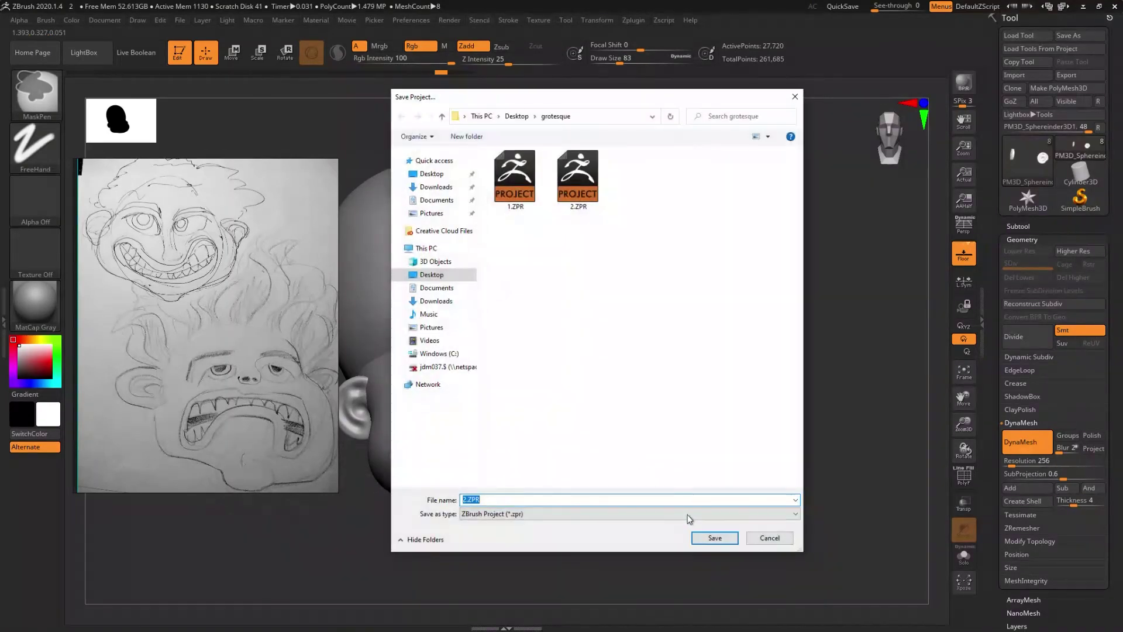
click(700, 536)
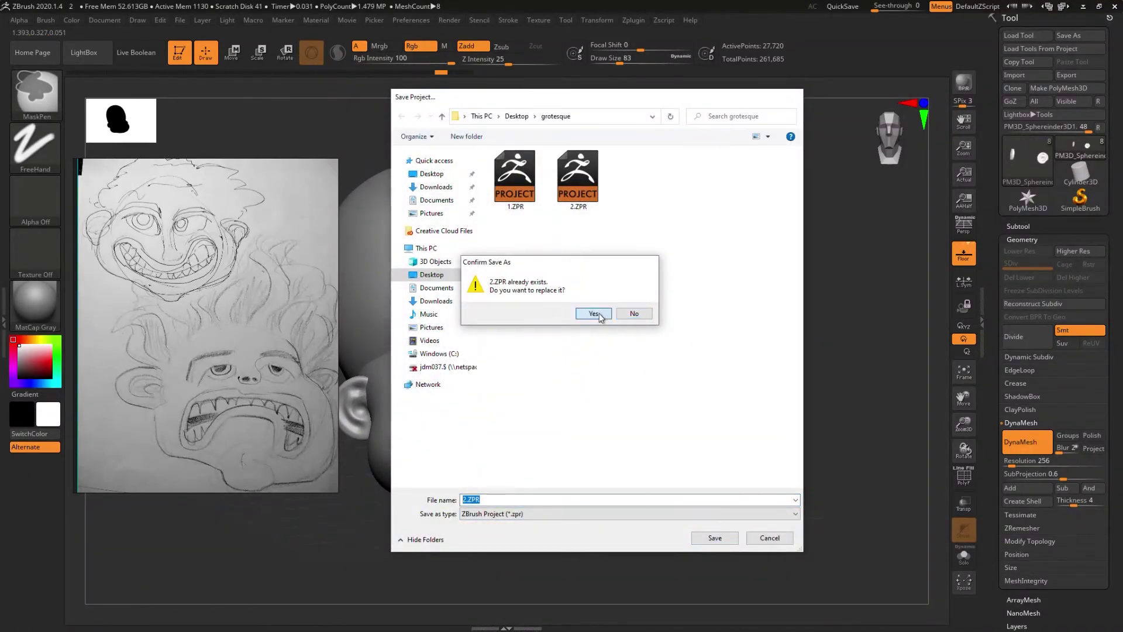
click(594, 314)
mouse_move(602, 384)
right_down()
mouse_move(586, 401)
mouse_move(563, 391)
right_up()
right_drag(552, 390, 740, 464)
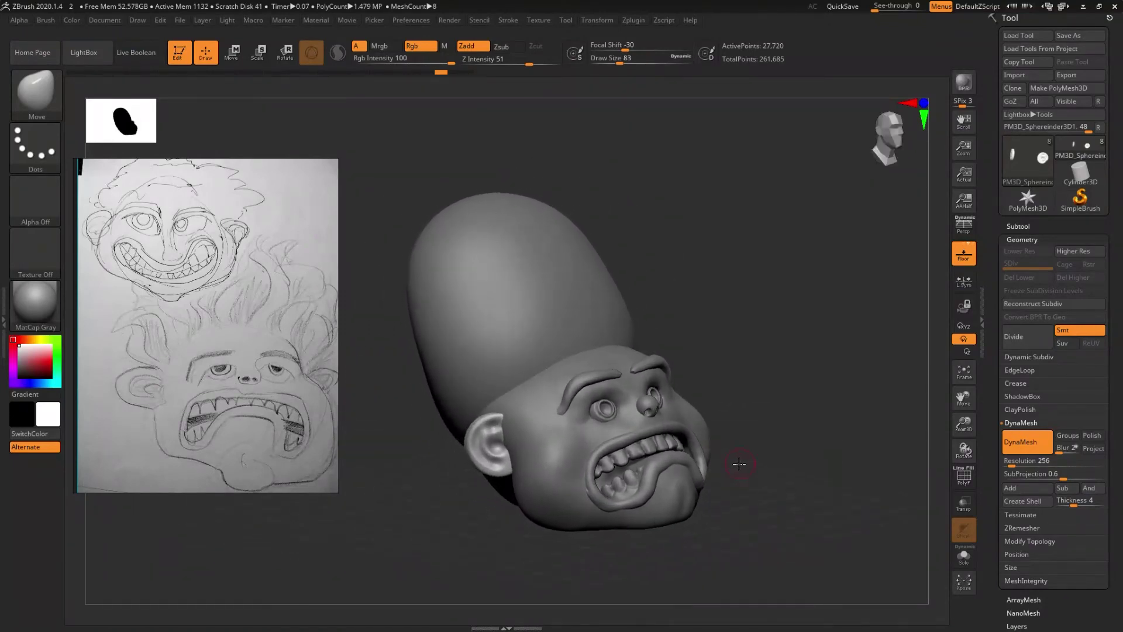
mouse_move(746, 421)
right_down()
mouse_move(710, 381)
mouse_move(690, 404)
mouse_move(622, 426)
mouse_move(676, 439)
mouse_move(636, 430)
mouse_move(673, 439)
mouse_move(570, 460)
right_up()
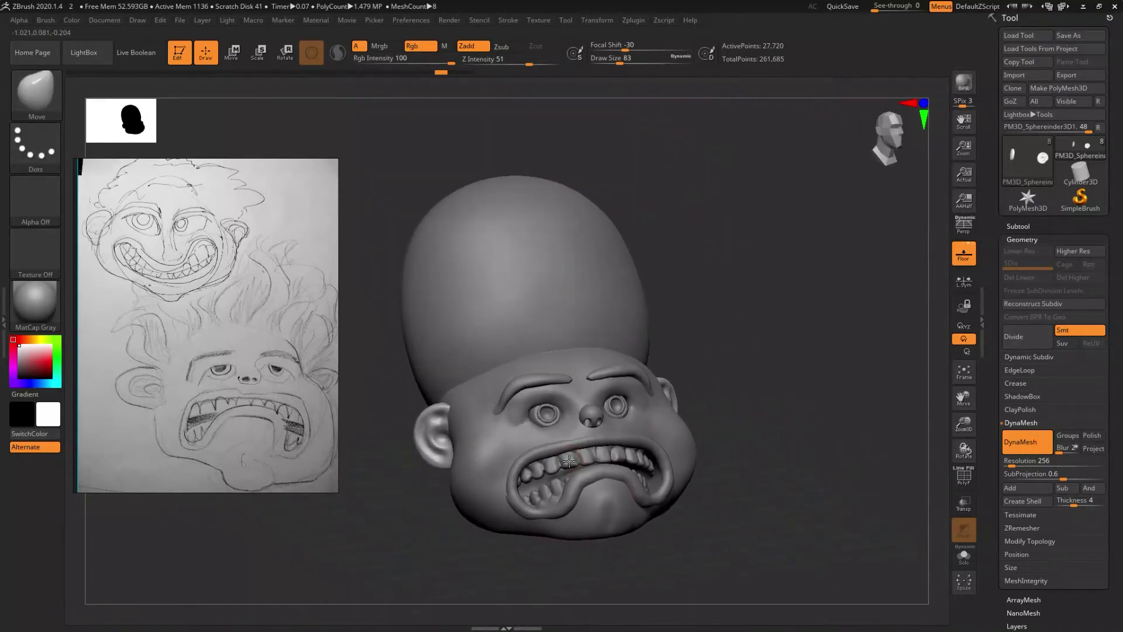
ctrl+right_drag(627, 512, 680, 460)
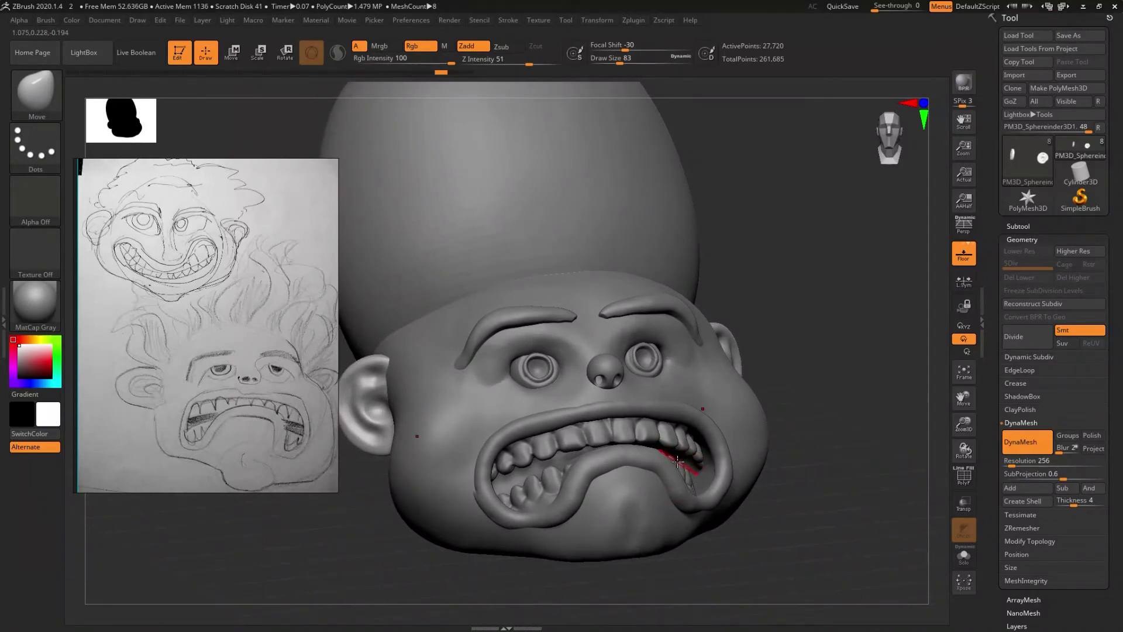
key(alt+Tab)
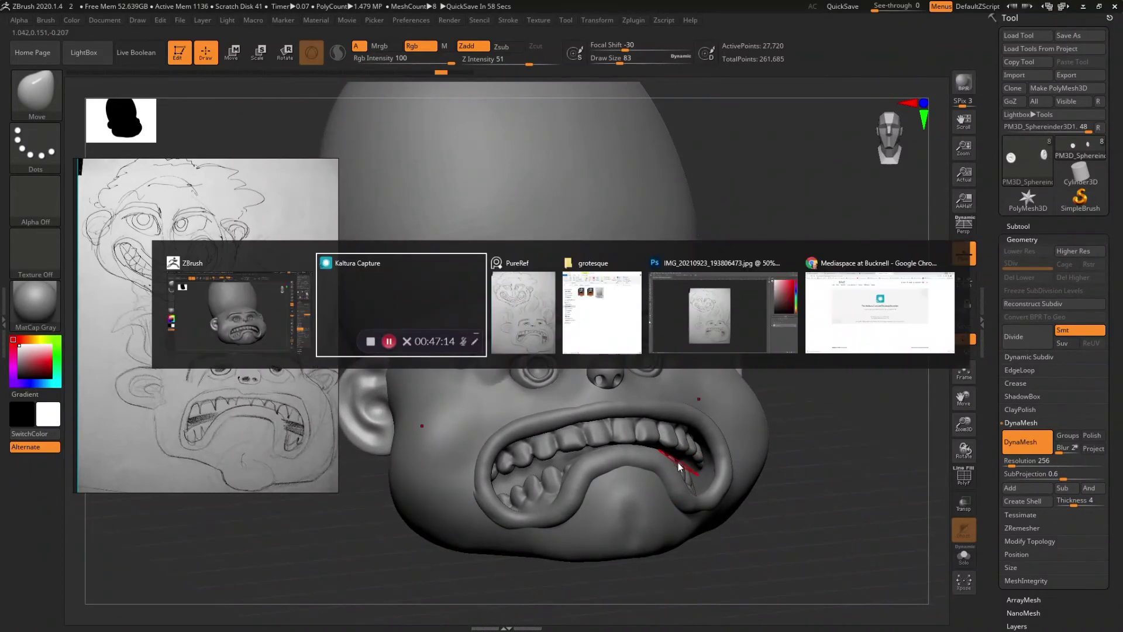
key(alt+Tab)
key(alt+Tab)
key(alt+Tab)
key(alt+Tab)
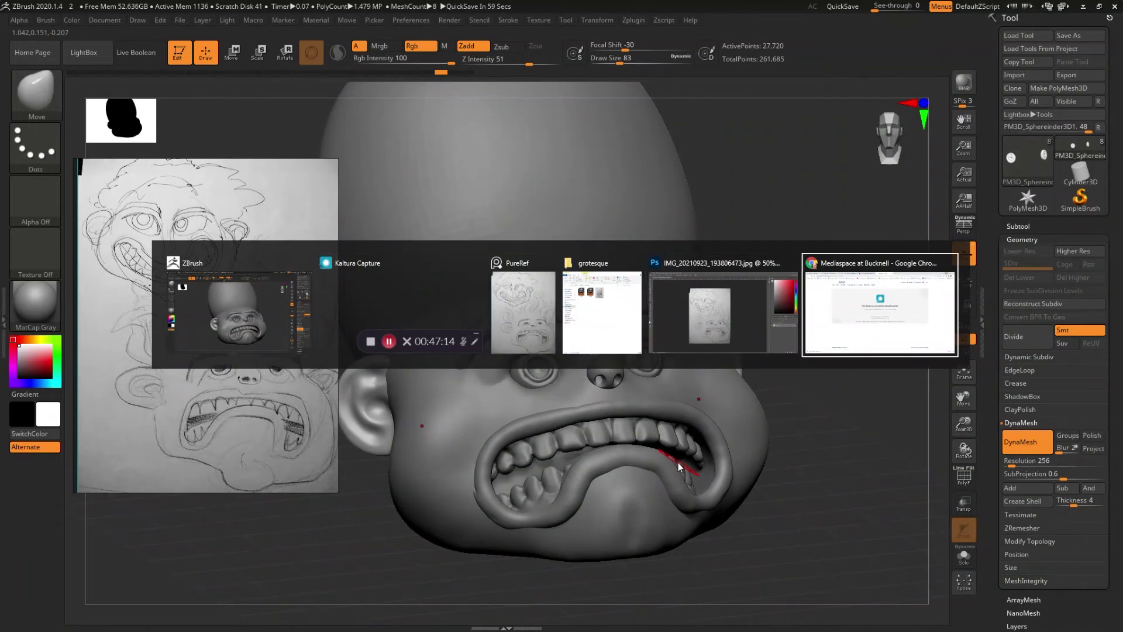
key(alt+Tab)
key(alt+Tab)
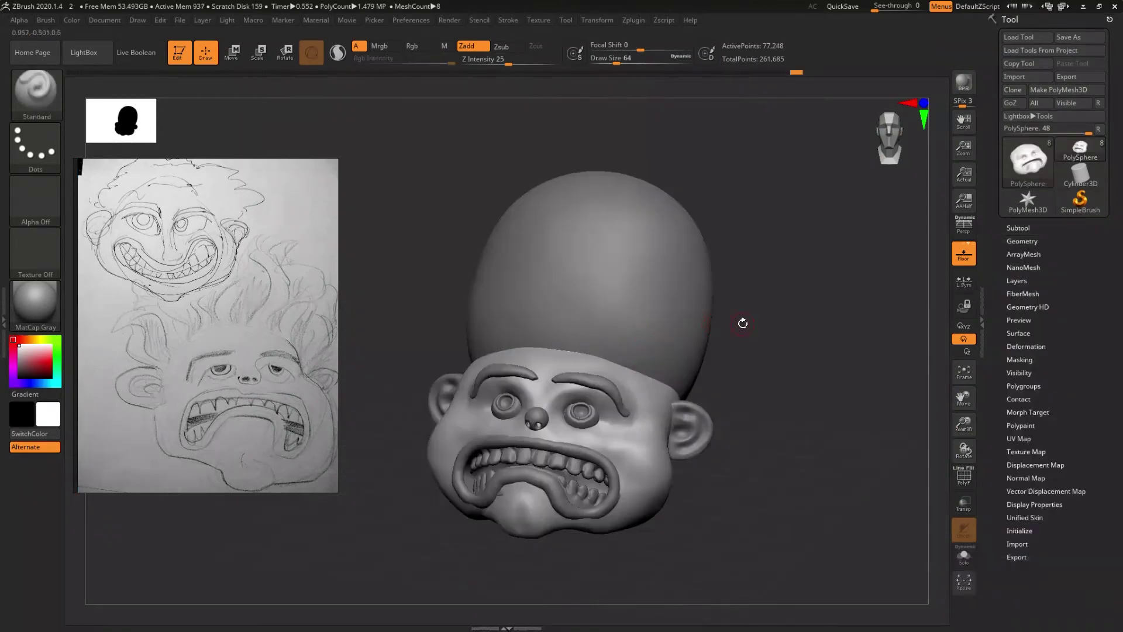
mouse_move(744, 323)
mouse_down()
mouse_move(764, 321)
mouse_move(741, 315)
mouse_up()
key(alt+Tab)
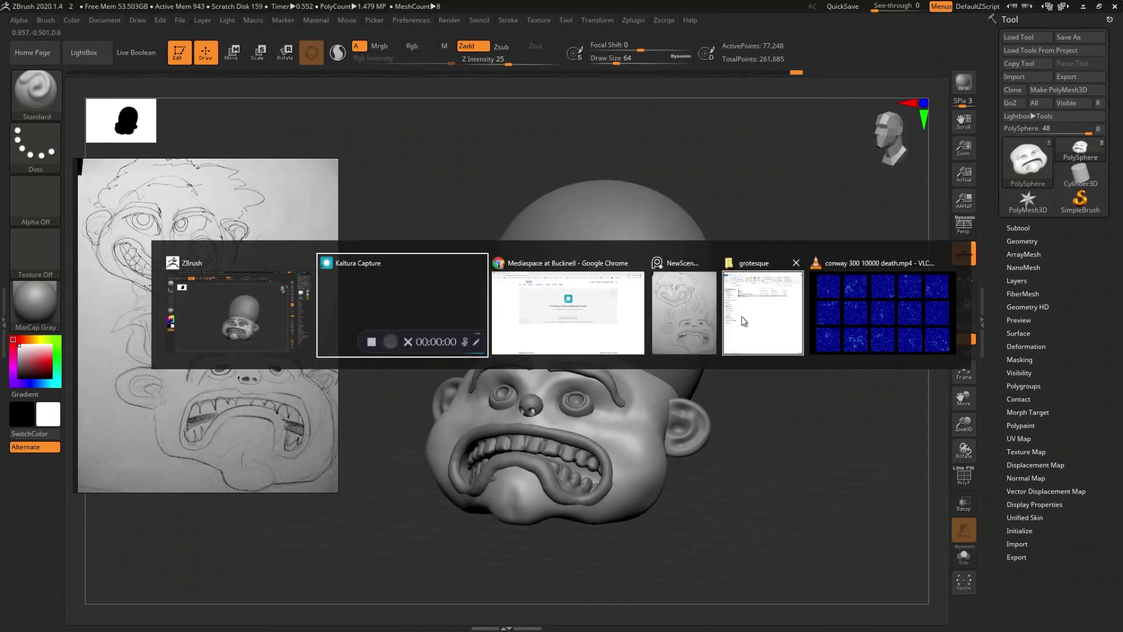
key(alt+Tab)
key(alt+Tab)
key(alt+Tab)
key(alt+Tab)
key(alt+Tab)
mouse_move(758, 357)
mouse_down()
mouse_move(748, 346)
mouse_move(756, 344)
mouse_up()
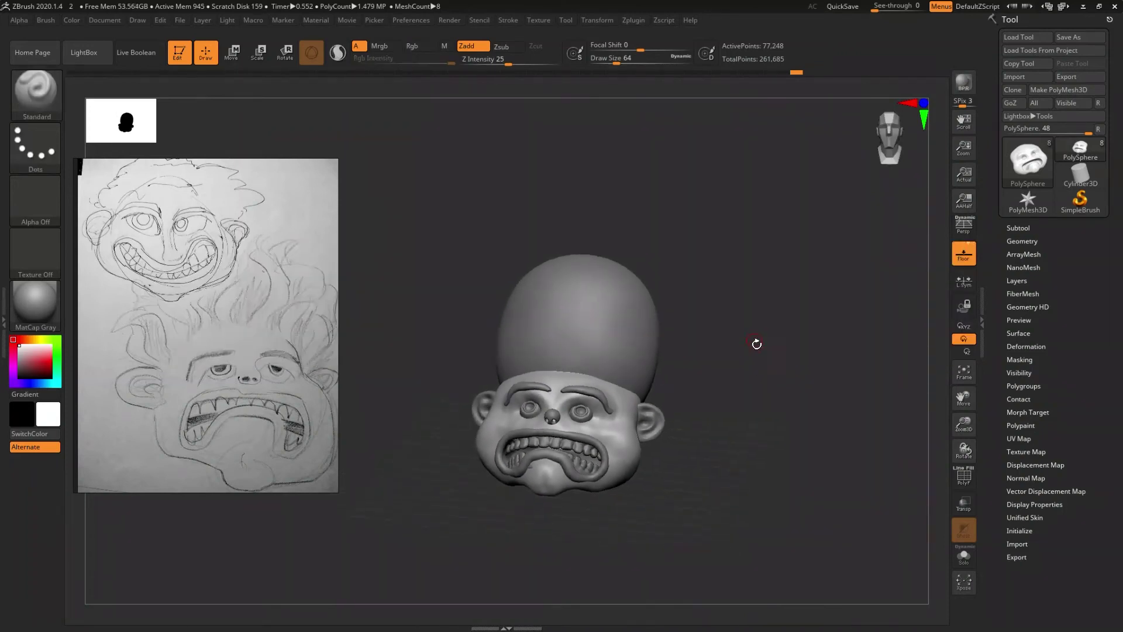
- Start a new Cylinder3D tool from the Subtool list and orbit to view it
click(1023, 228)
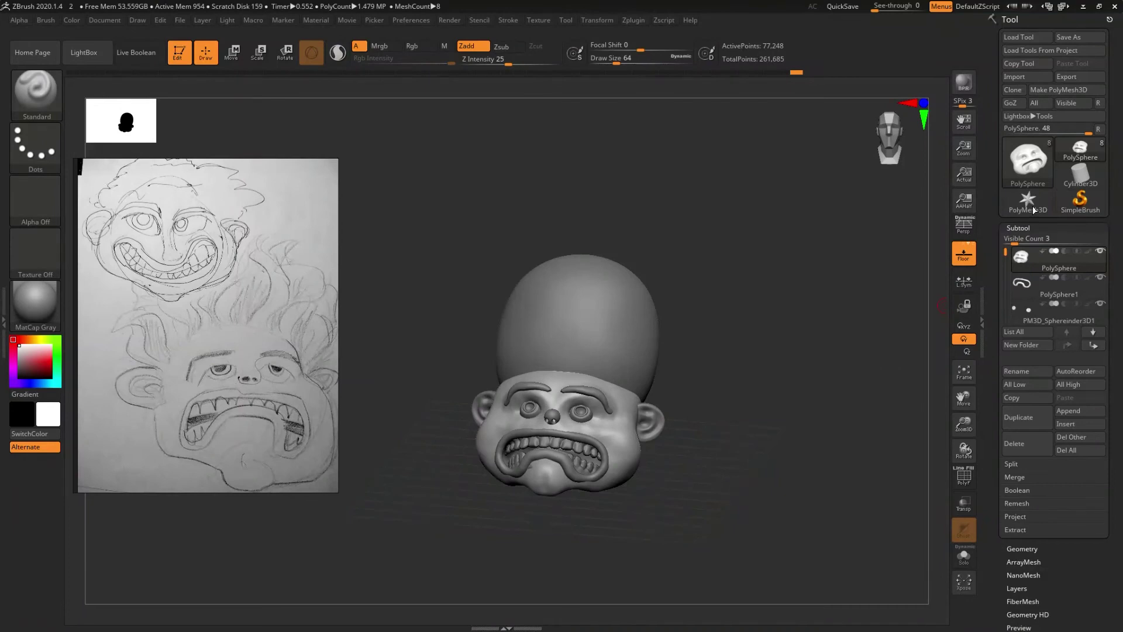
click(1075, 175)
mouse_move(700, 366)
mouse_down()
mouse_move(708, 401)
mouse_move(712, 339)
mouse_move(699, 345)
mouse_up()
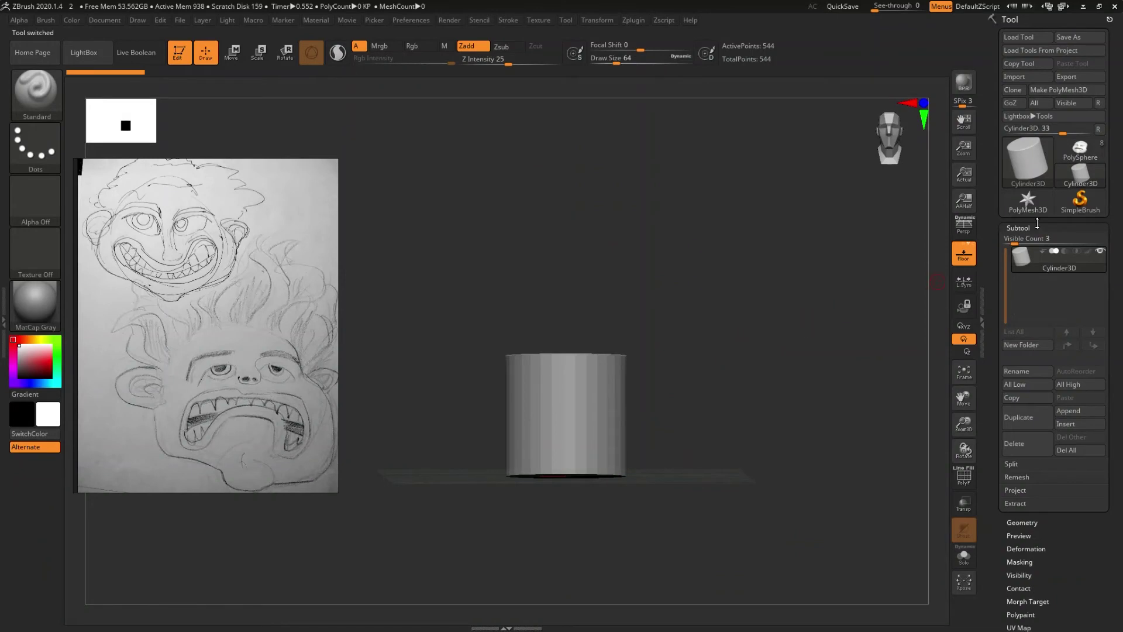
drag(783, 309, 760, 342)
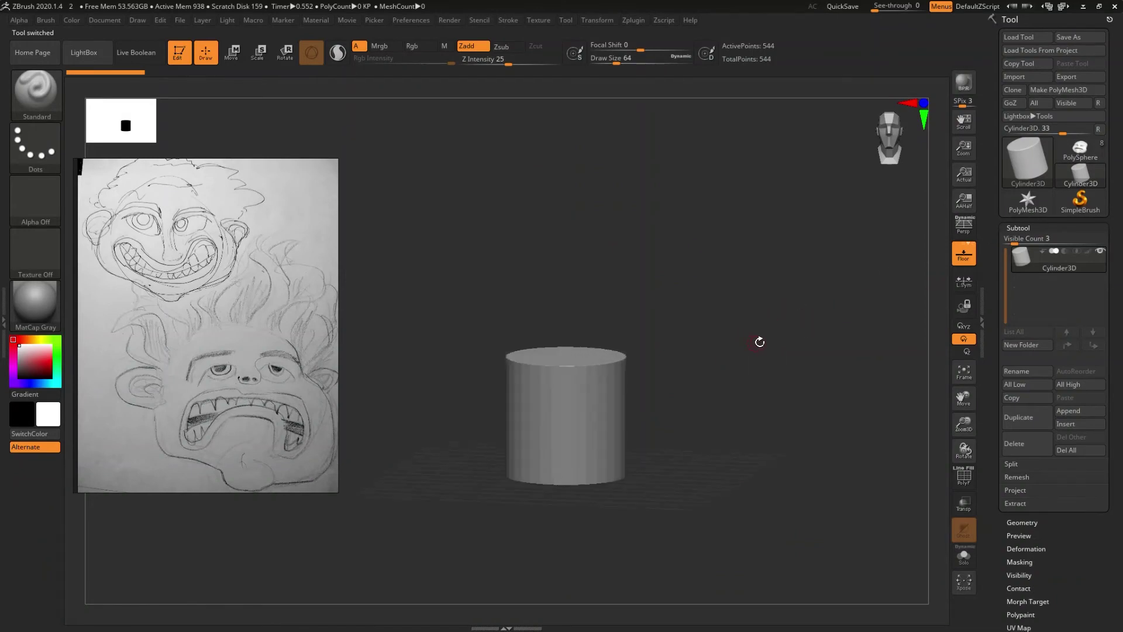
- Append a Sphere3D subtool and delete the original cylinder subtool
click(1063, 411)
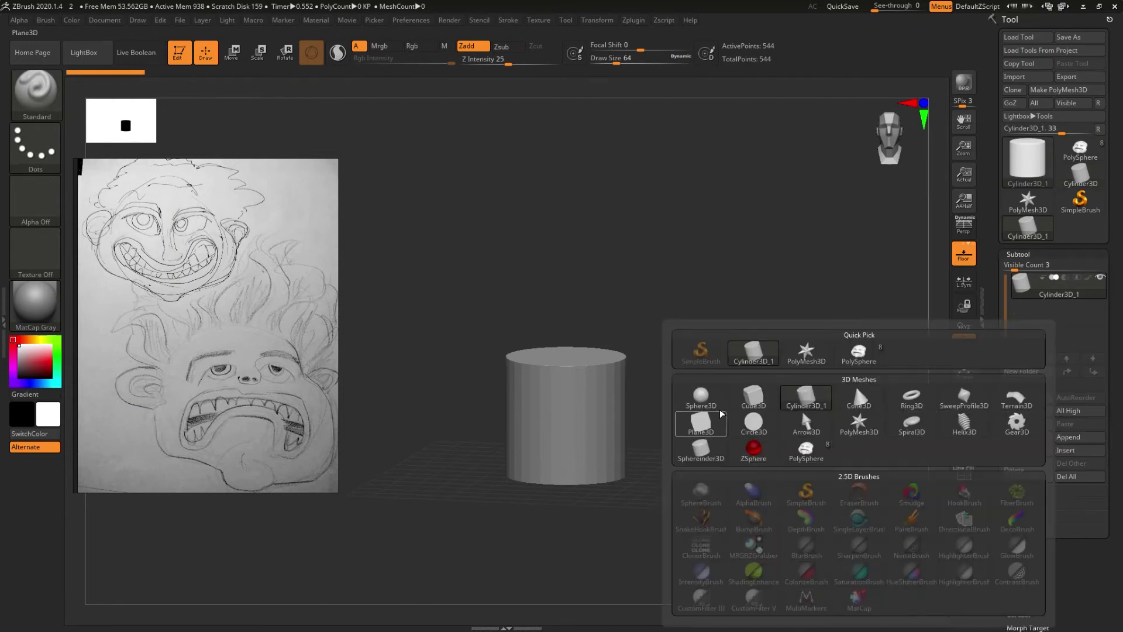
click(701, 397)
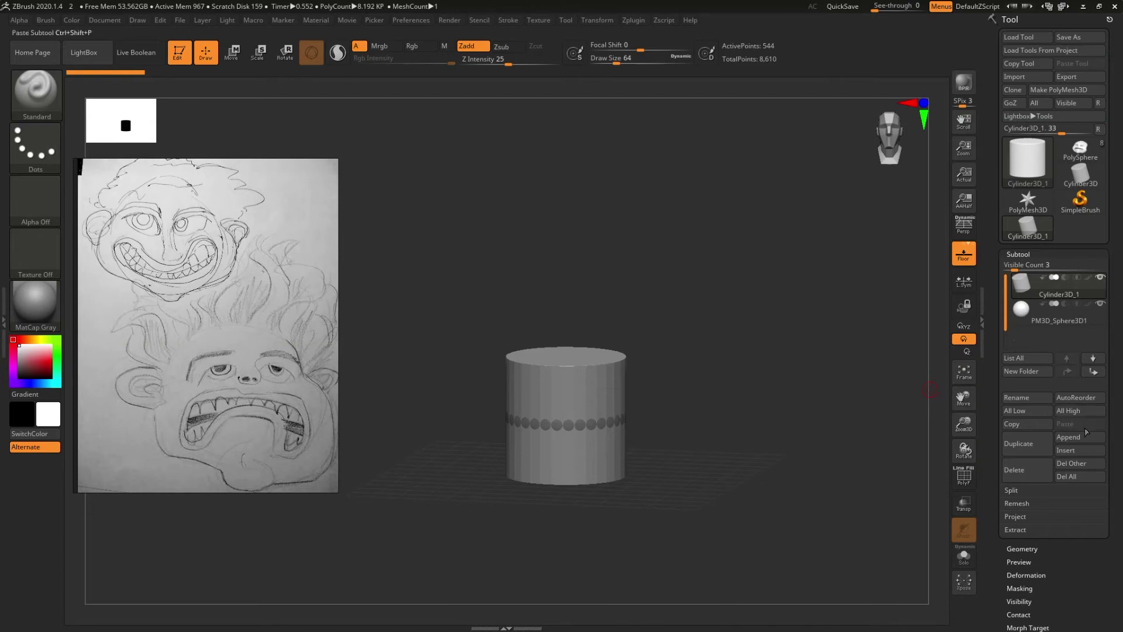
click(1034, 469)
click(929, 489)
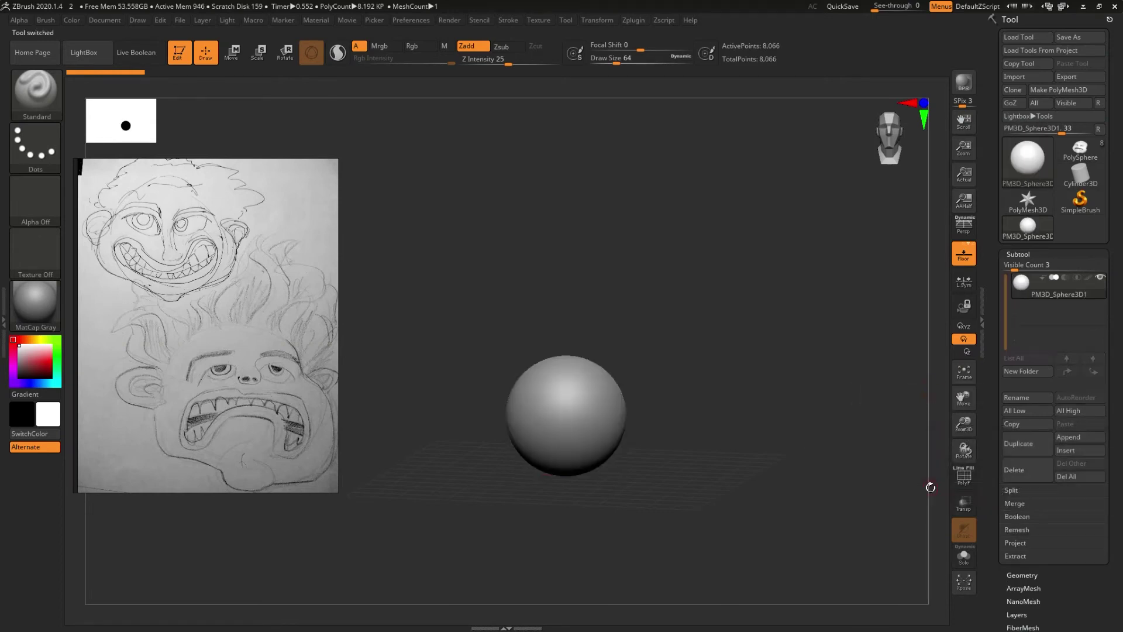
- Zoom in, toggle PolyFrame on and off, and DynaMesh the sphere at resolution 128
drag(661, 381, 655, 391)
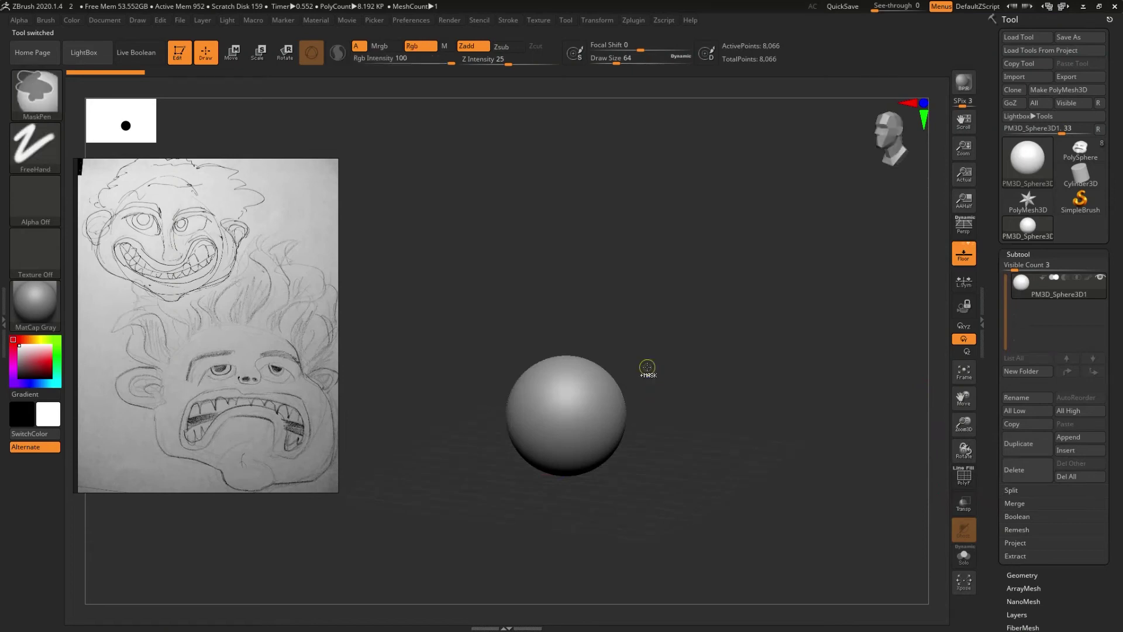
scroll(657, 384, up, 1)
scroll(663, 377, up, 1)
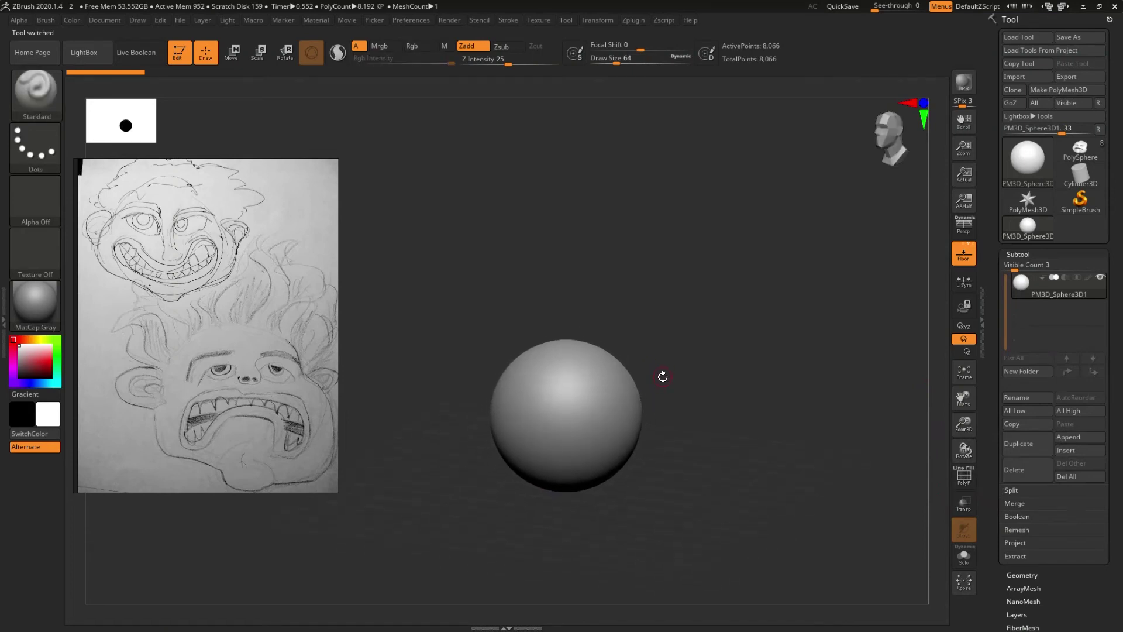
key(shift+f)
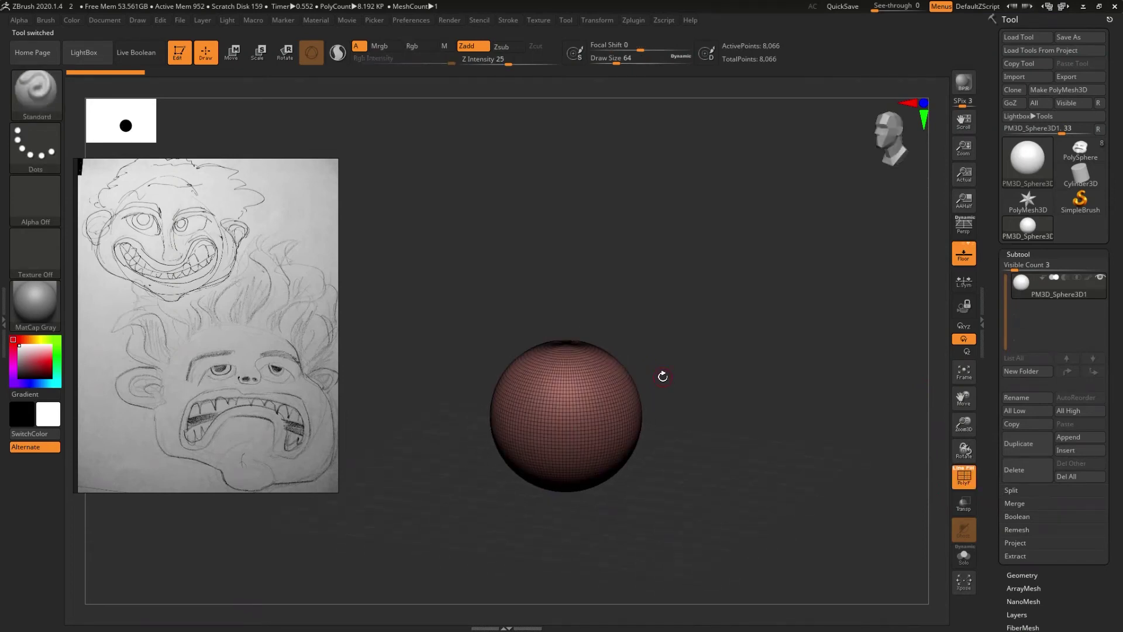
key(shift+f)
drag(1097, 577, 1094, 519)
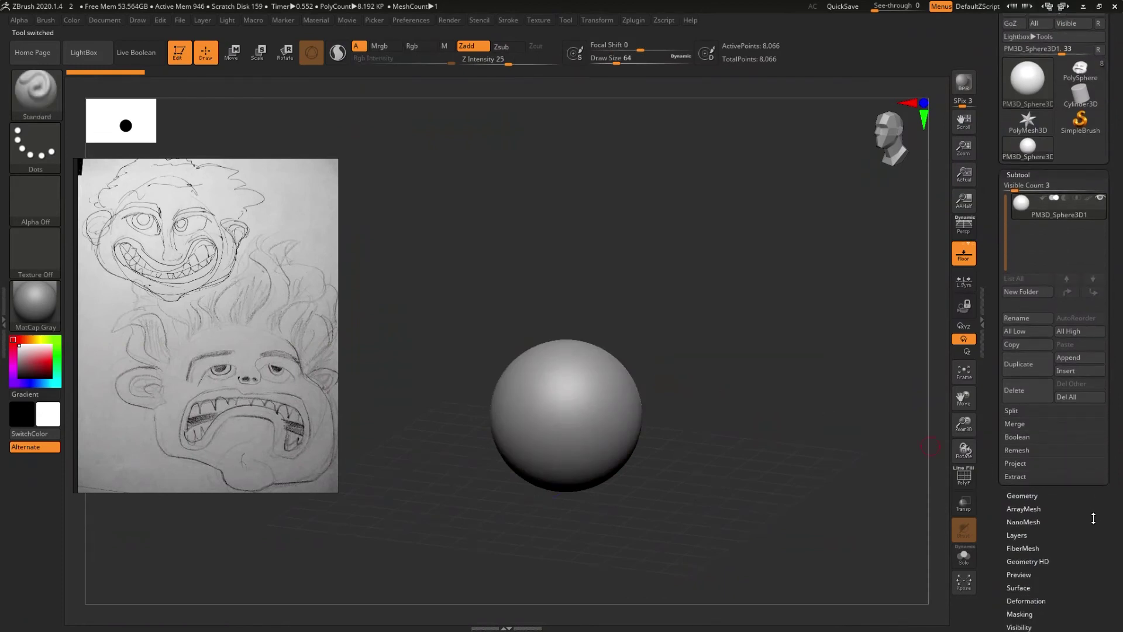
click(1025, 496)
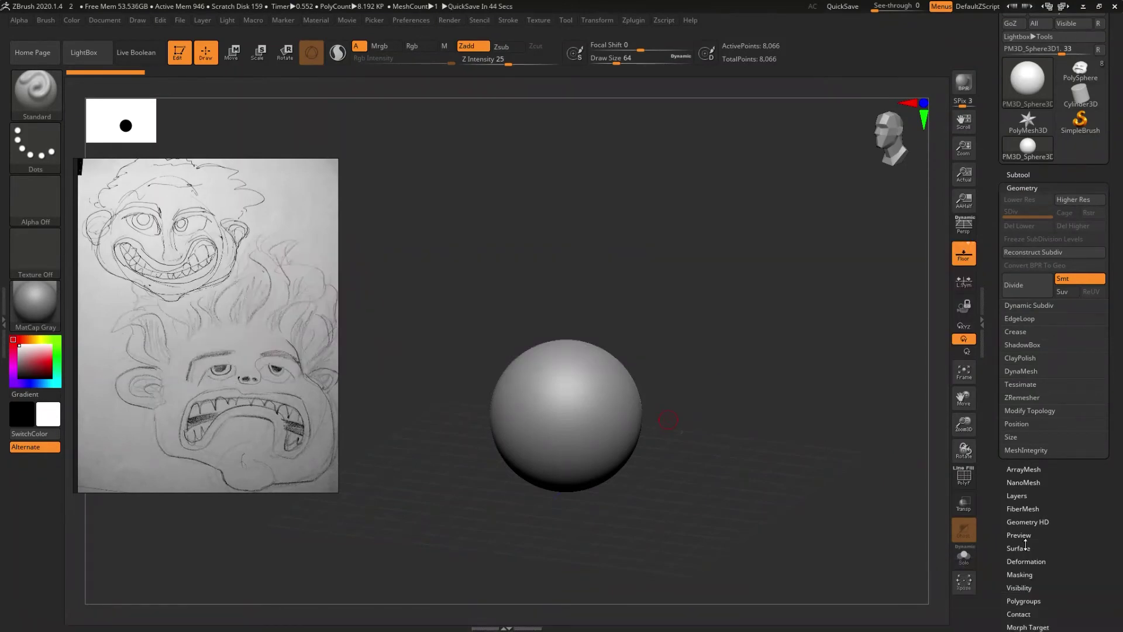
click(1024, 373)
click(1026, 394)
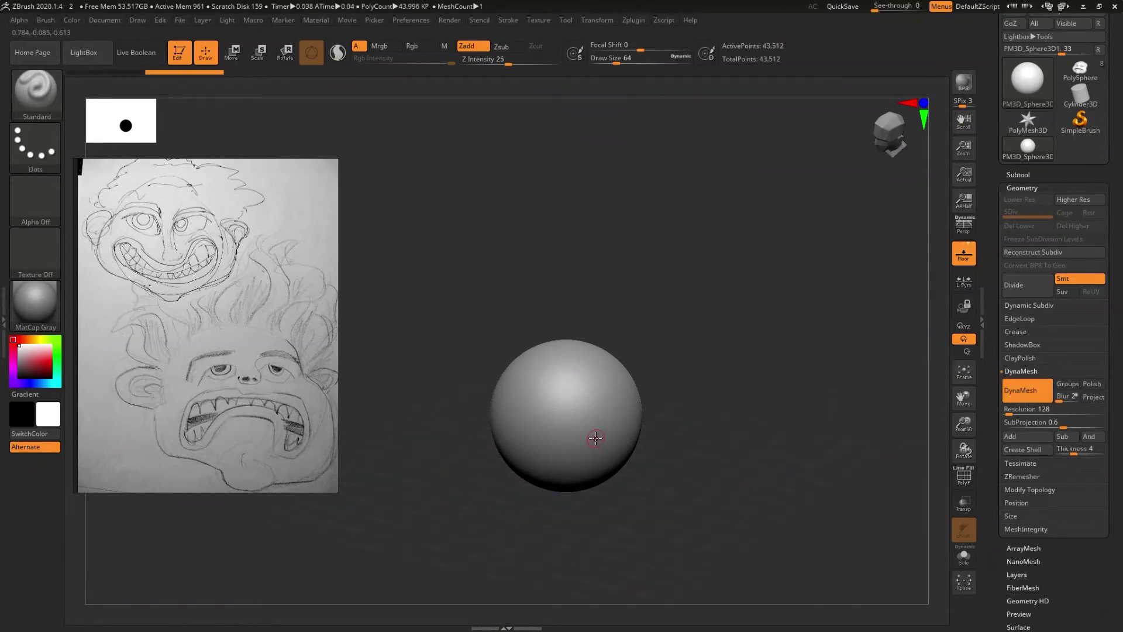
- Set the brush size to 763 and zoom out so the sphere appears smaller
key(s)
drag(585, 433, 655, 436)
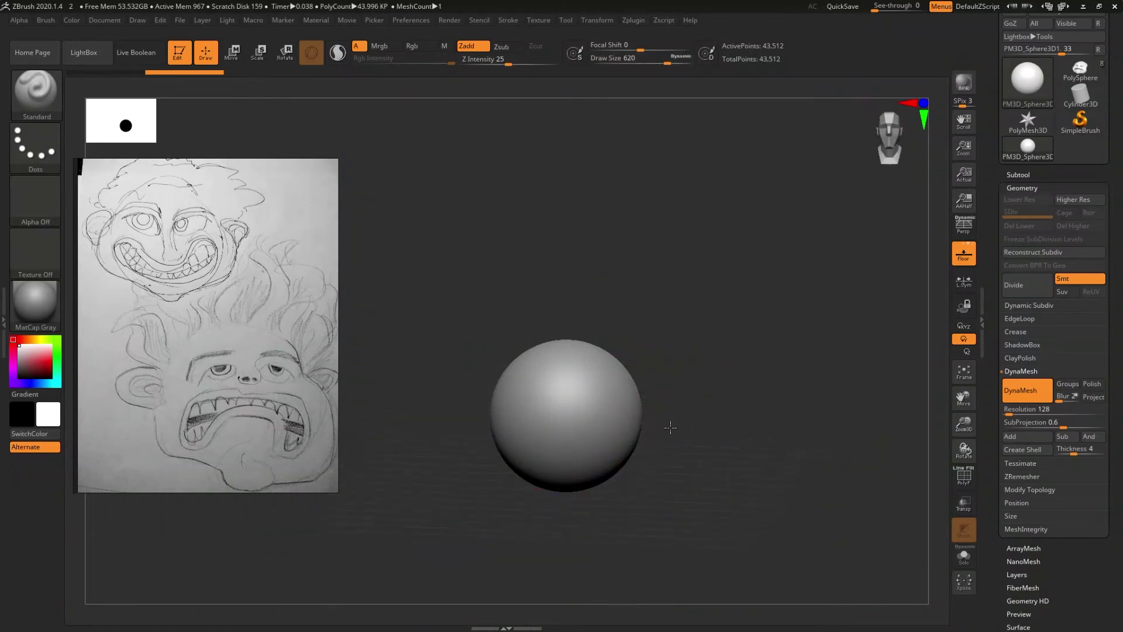
ctrl+right_drag(667, 430, 660, 393)
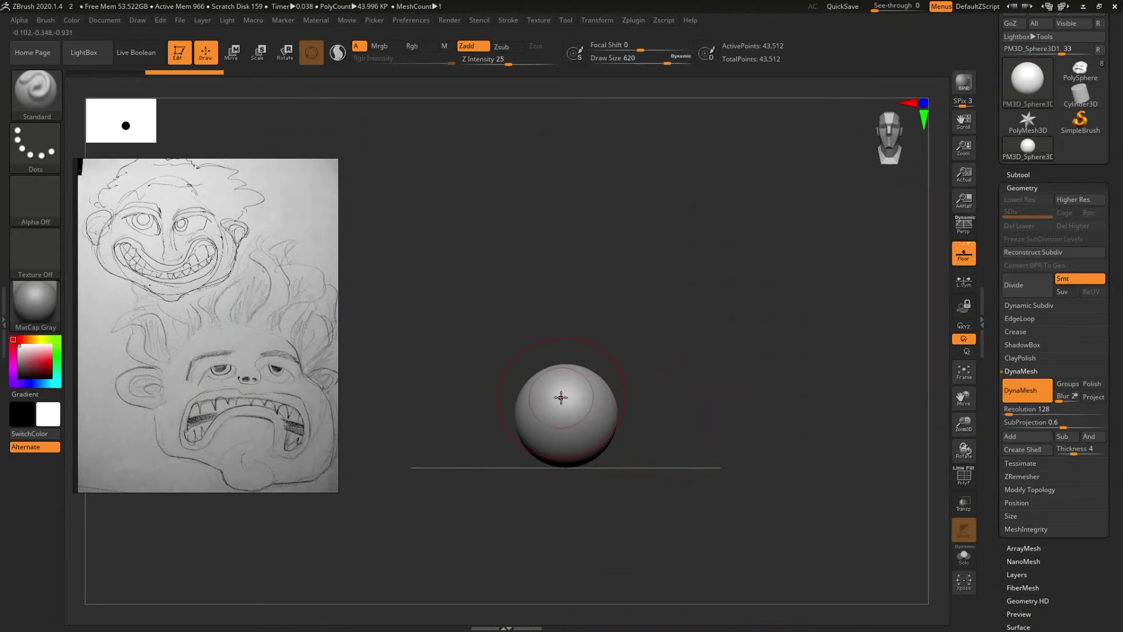
key(s)
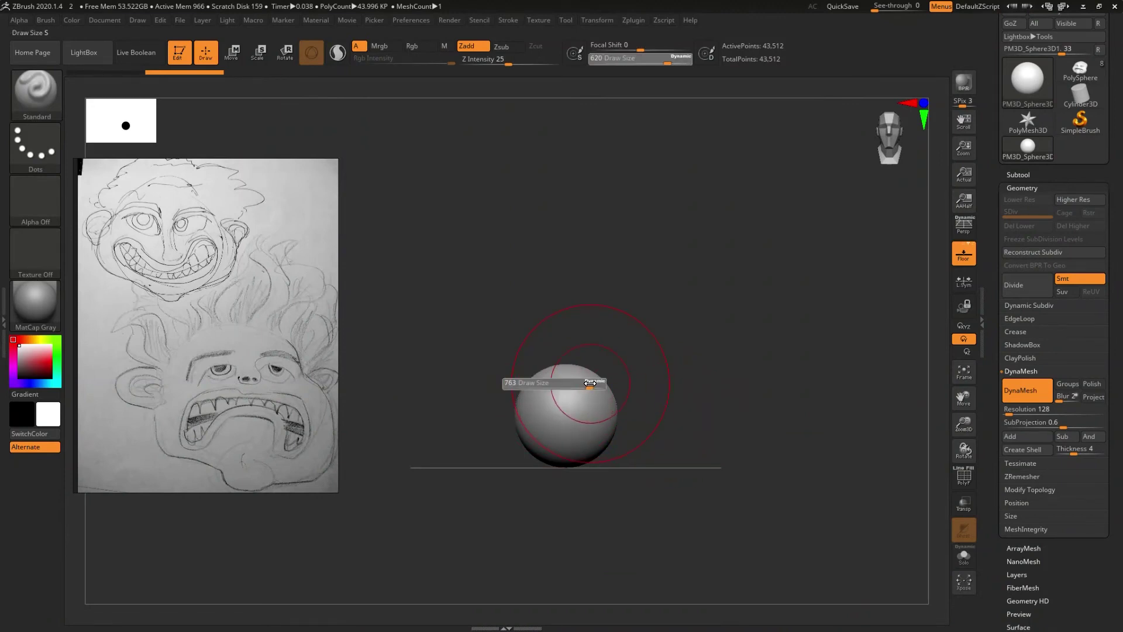
drag(591, 383, 590, 383)
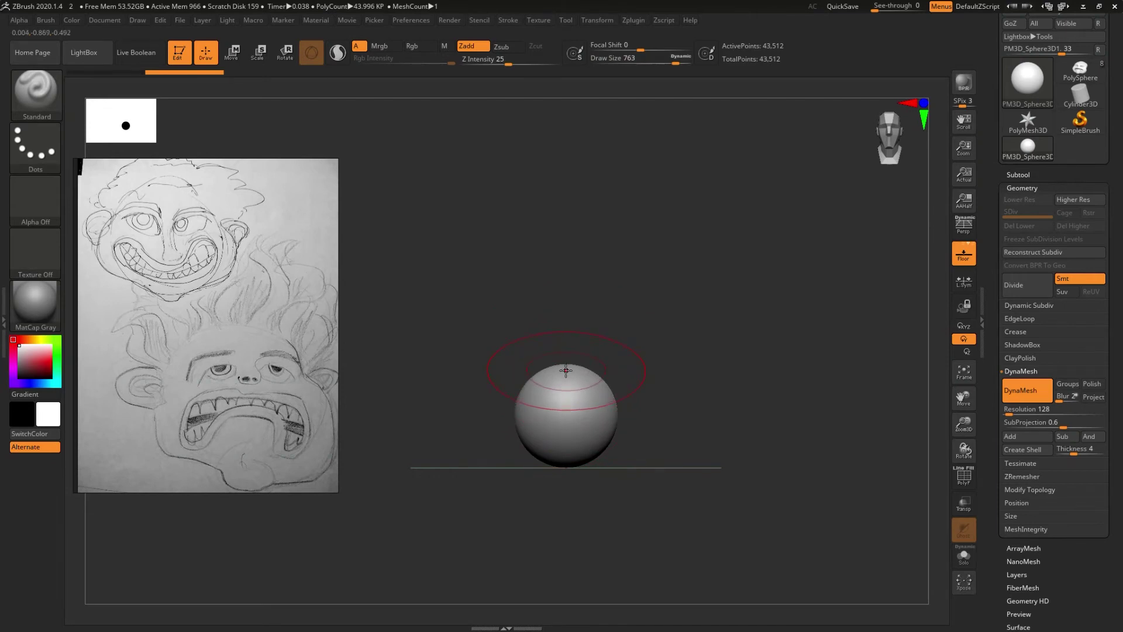
mouse_move(566, 374)
ctrl+right_down()
mouse_move(581, 326)
mouse_move(608, 389)
ctrl+right_up()
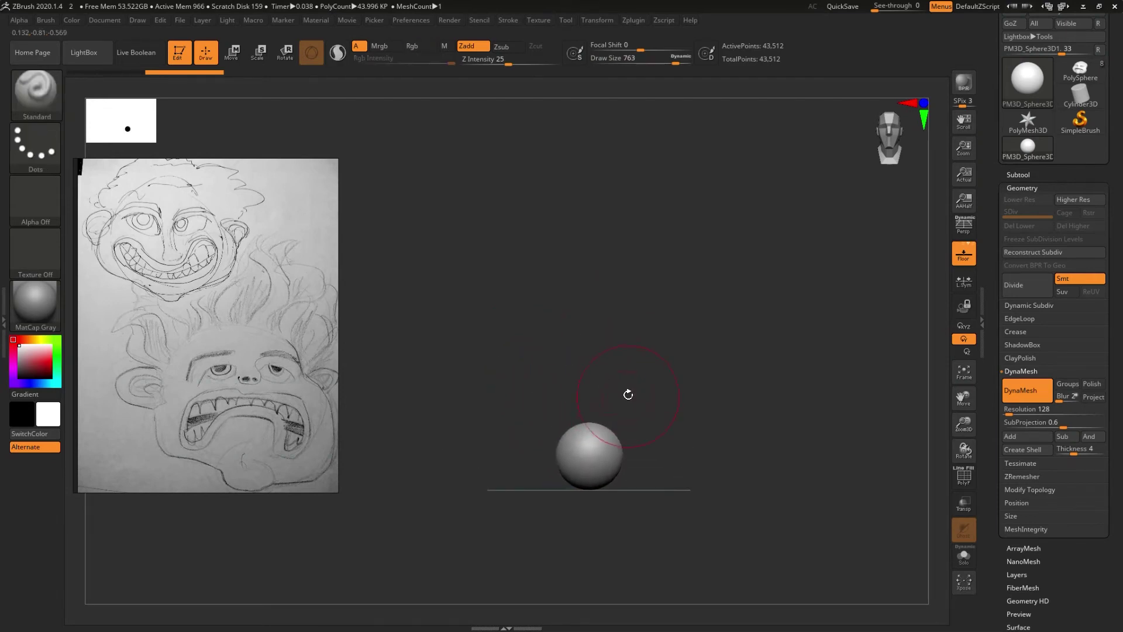
- Pull the sphere into a curved horn with the SnakeHook brush, then undo it
key(b)
key(s)
key(h)
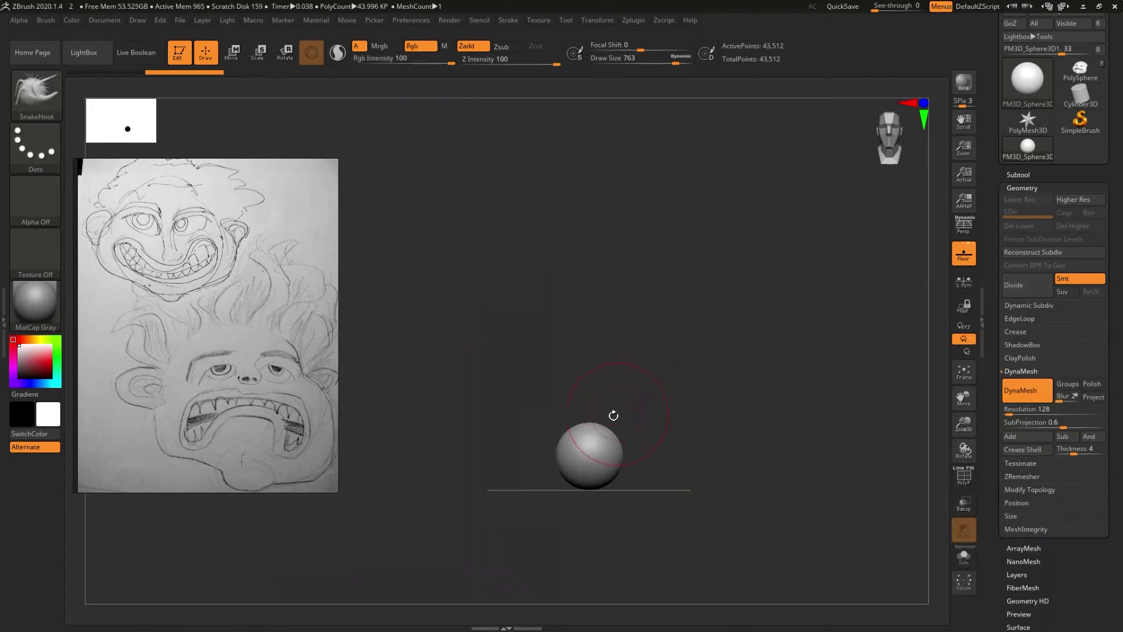
mouse_move(594, 428)
mouse_down()
mouse_move(575, 313)
mouse_move(605, 276)
mouse_move(589, 273)
mouse_up()
right_drag(621, 395, 625, 406)
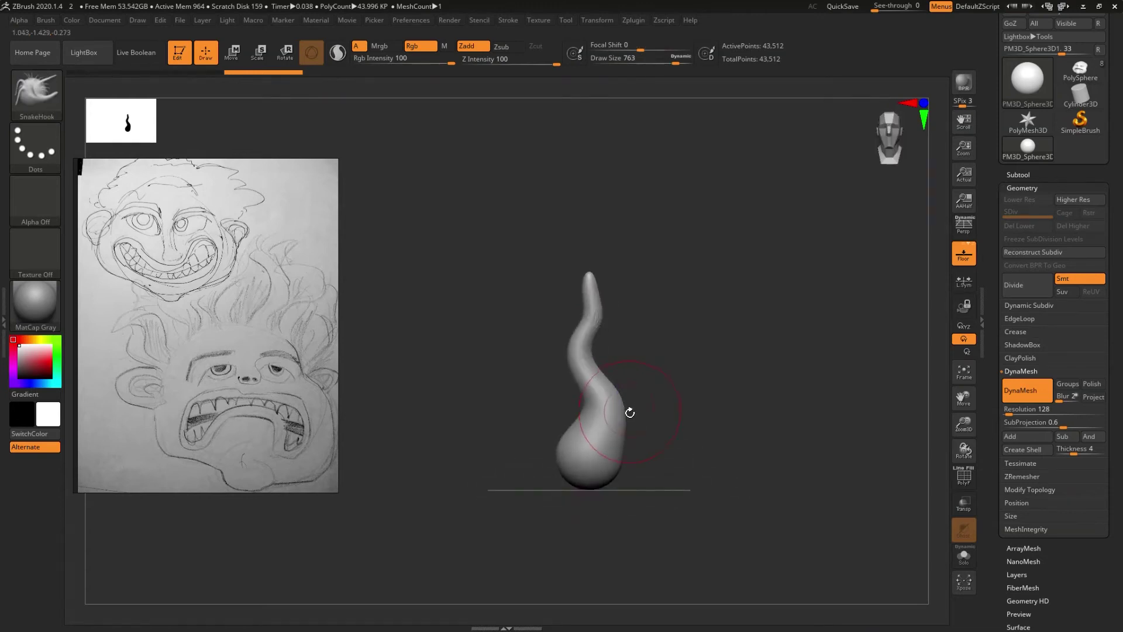
key(ctrl+z)
key(ctrl+z)
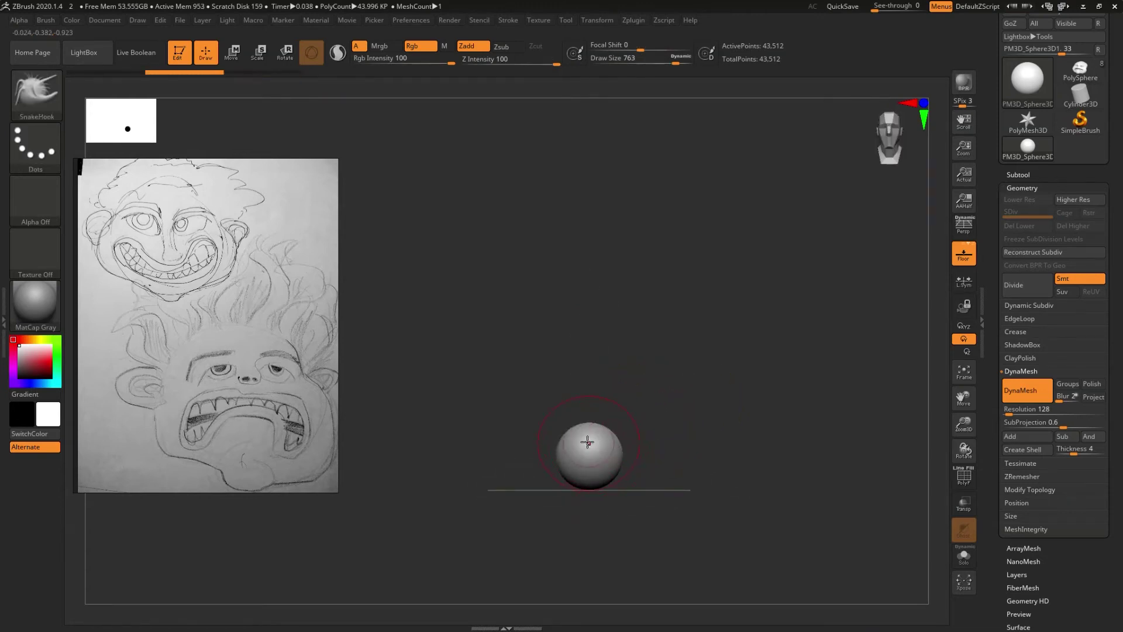
- Raise Draw Size to 825, then undo the resulting pear back to the plain sphere
key(s)
mouse_move(586, 433)
mouse_down()
mouse_move(620, 357)
mouse_move(600, 346)
mouse_up()
key(ctrl)
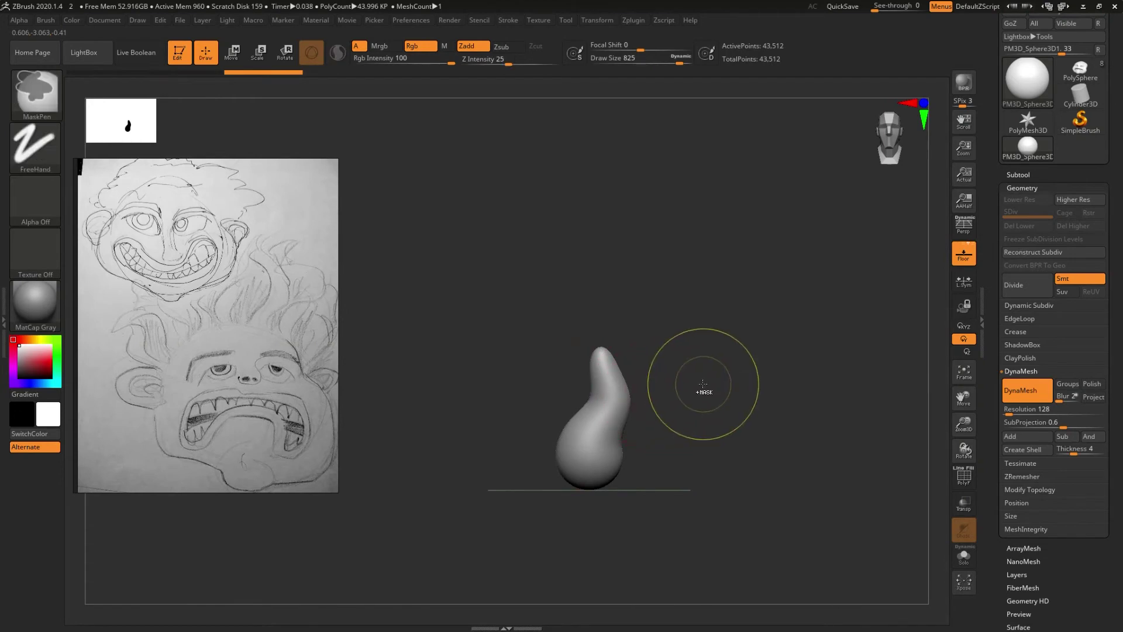
key(ctrl+z)
- Enable Sculptris Pro and test a SnakeHook pull on the sphere, then undo it
click(337, 52)
mouse_move(596, 431)
mouse_down()
mouse_move(615, 360)
mouse_move(566, 328)
mouse_move(565, 310)
mouse_move(585, 282)
mouse_move(616, 278)
mouse_move(610, 256)
mouse_up()
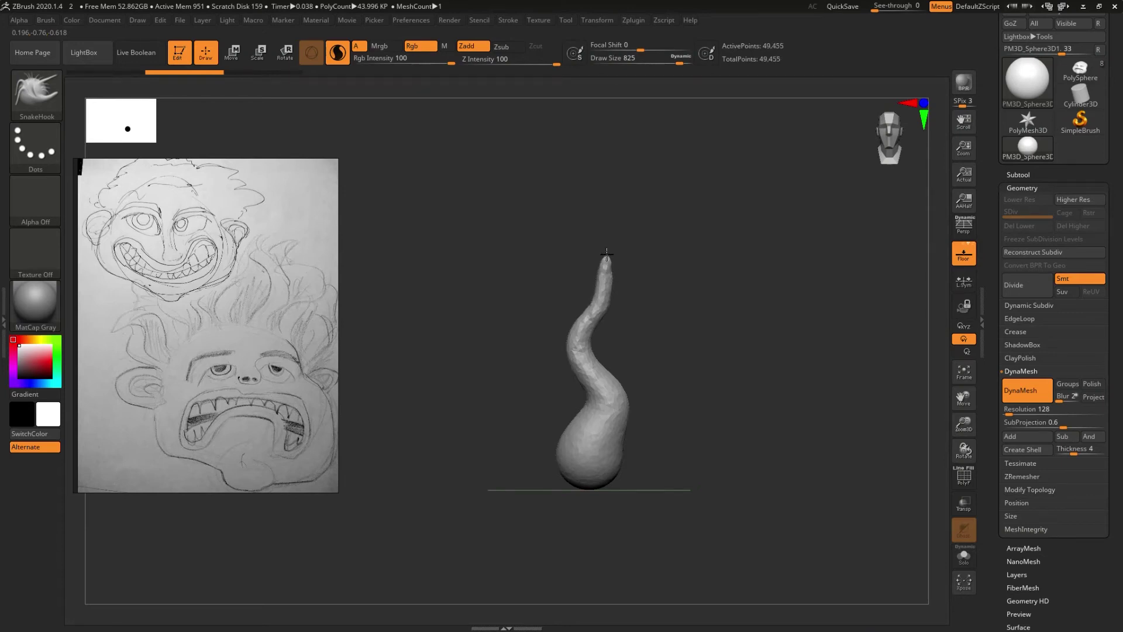
mouse_move(657, 377)
mouse_down()
mouse_move(611, 371)
mouse_move(672, 359)
mouse_up()
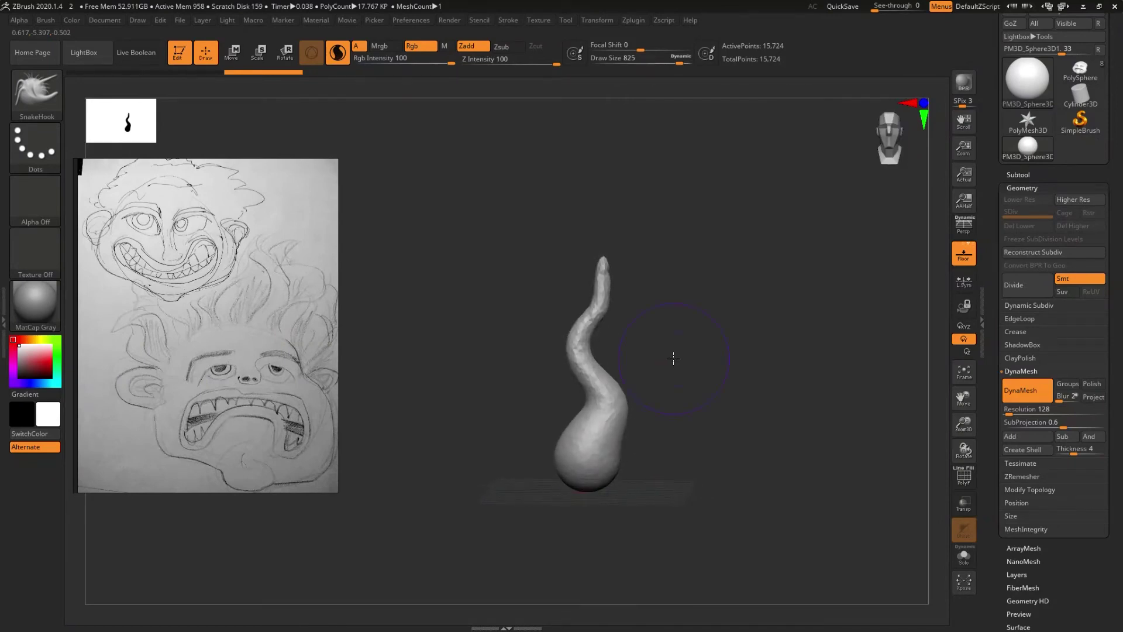
key(ctrl+z)
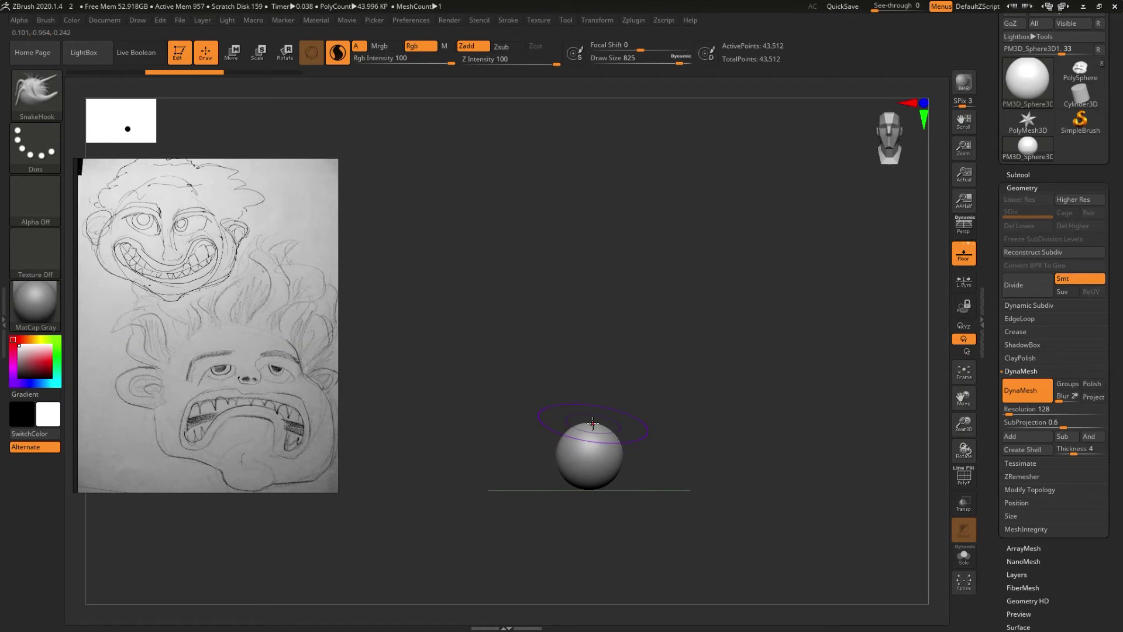
- Pull the sphere up and right into a curving strand, DynaMesh it and smooth it
mouse_move(593, 423)
mouse_down()
mouse_move(620, 386)
mouse_move(615, 349)
mouse_move(572, 296)
mouse_move(615, 264)
mouse_move(609, 255)
mouse_move(573, 323)
mouse_move(581, 306)
mouse_move(634, 321)
mouse_up()
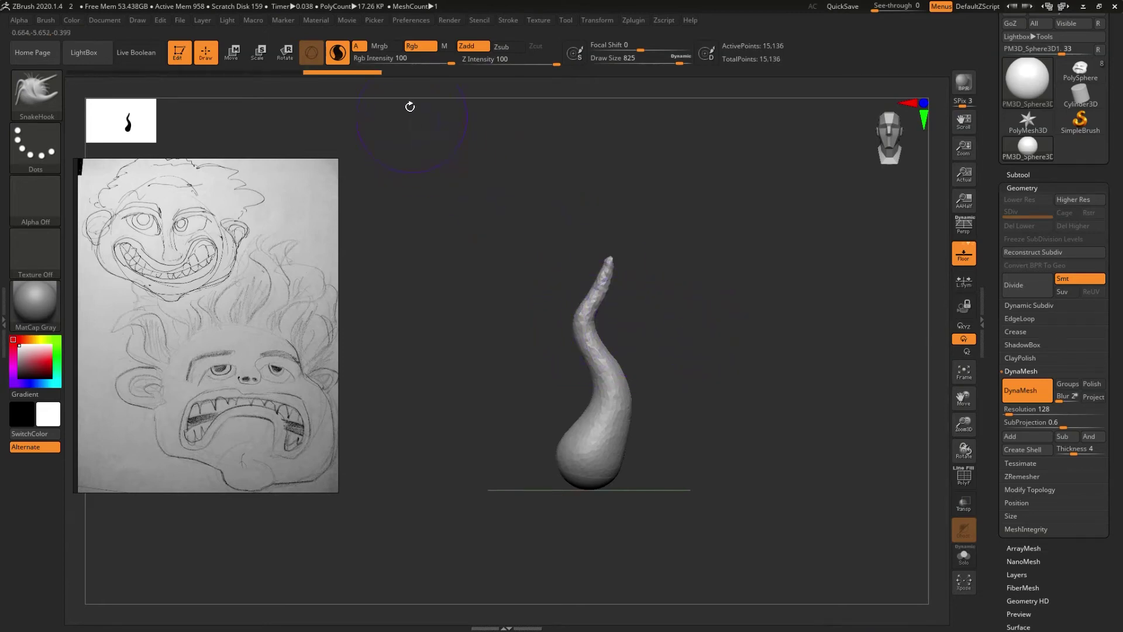
ctrl+drag(658, 283, 678, 322)
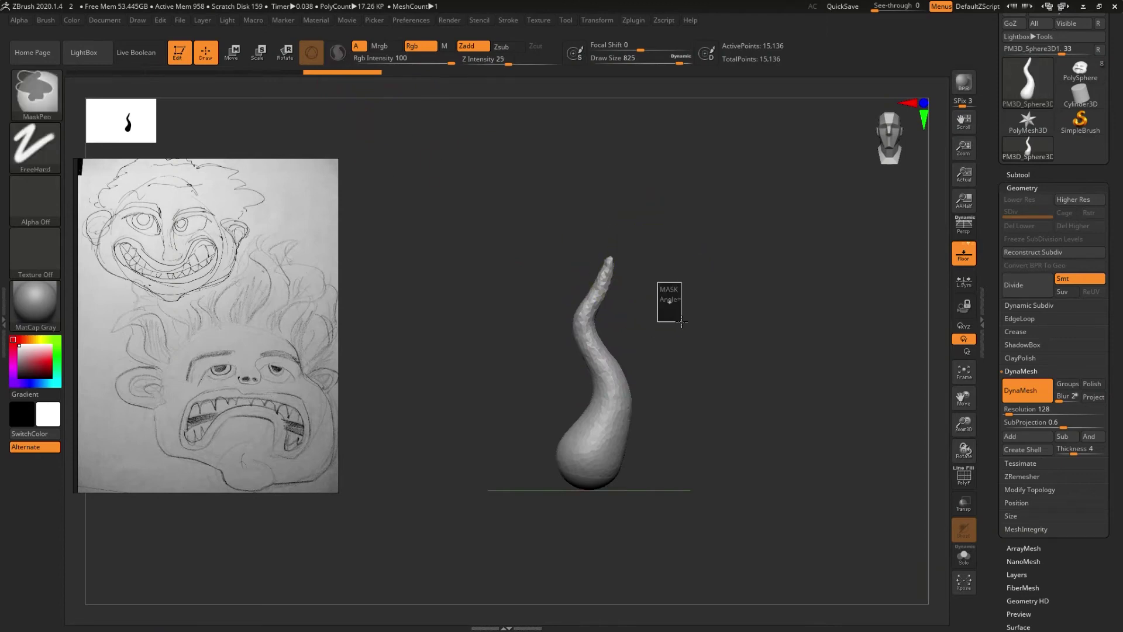
key(shift)
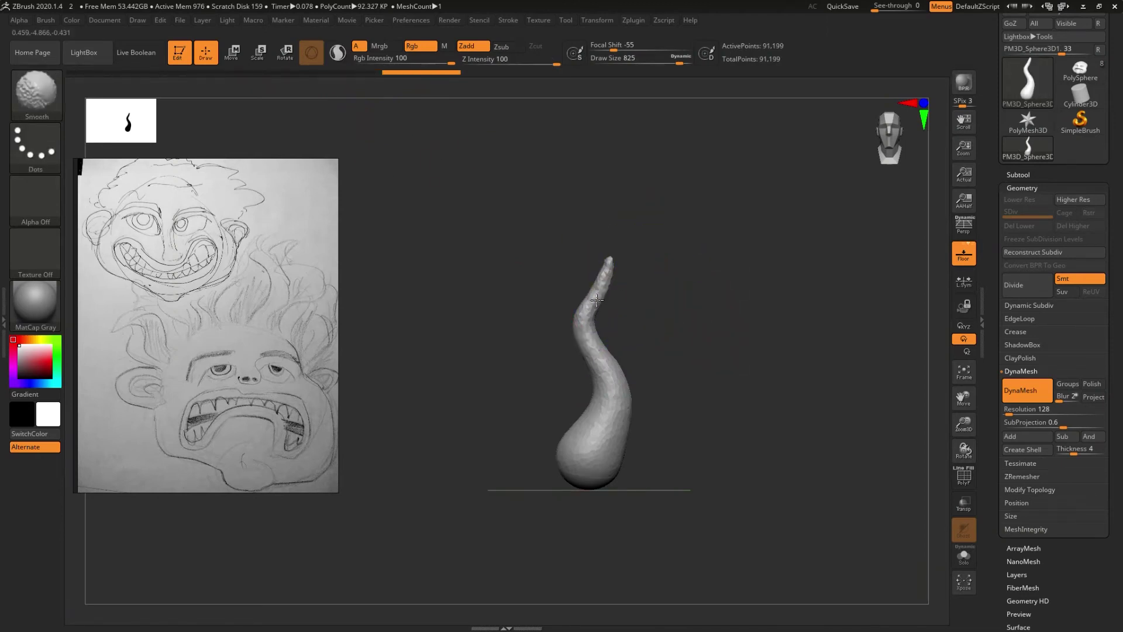
mouse_move(605, 417)
shift+mouse_down()
mouse_move(640, 377)
mouse_move(625, 377)
shift+mouse_up()
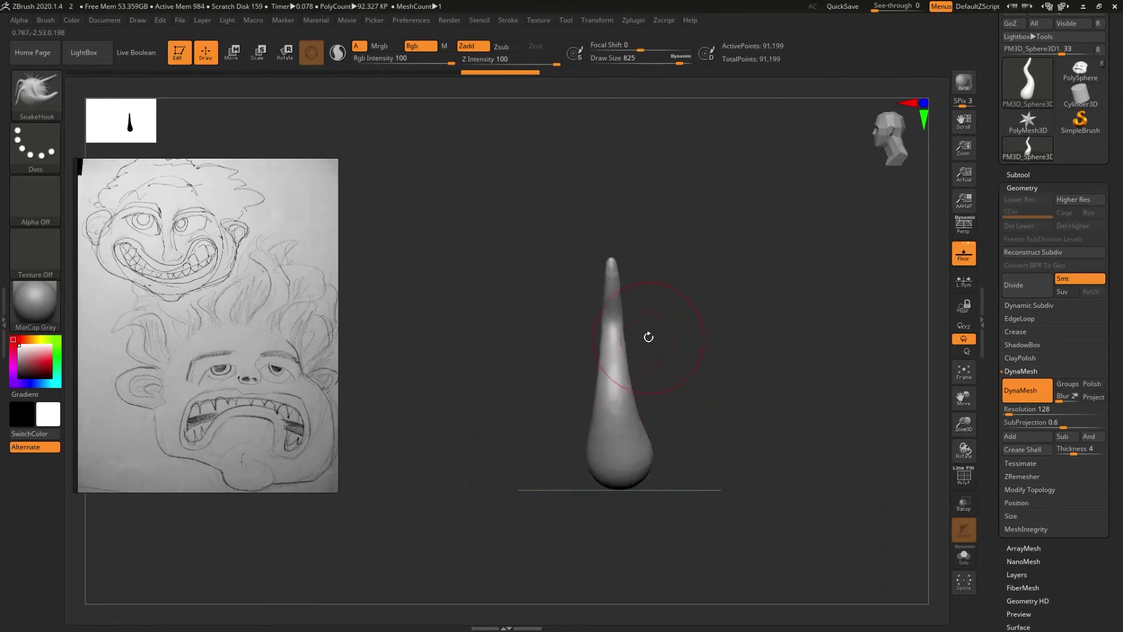
- With the Move brush at size 1000, bulge the middle right and bend the tip left
key(b)
key(m)
key(v)
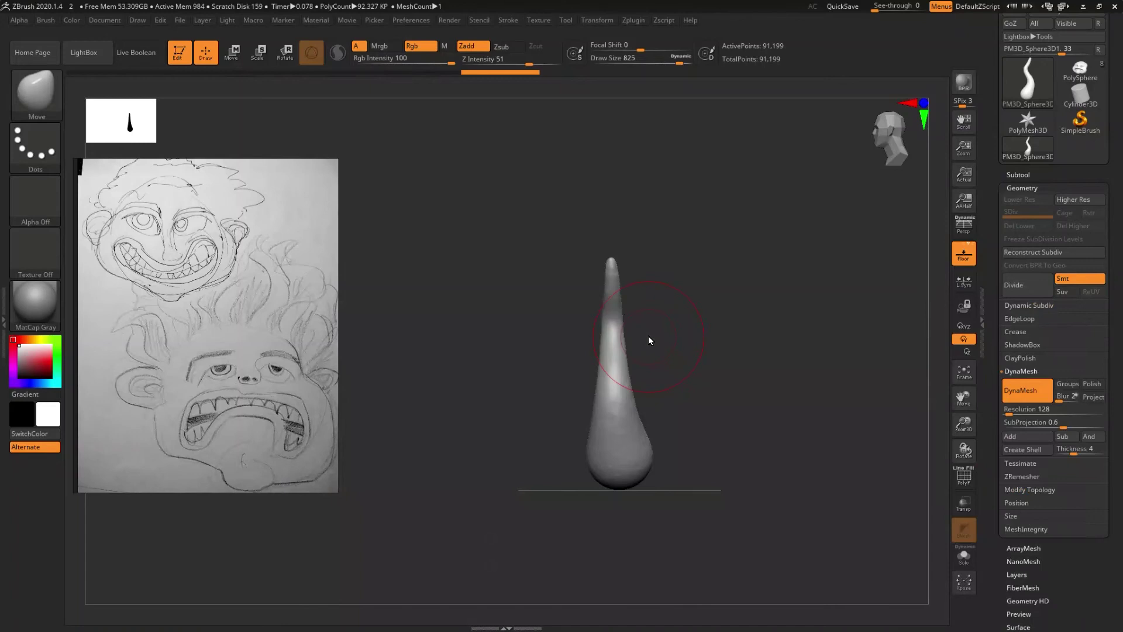
key(s)
drag(629, 396, 633, 391)
click(638, 390)
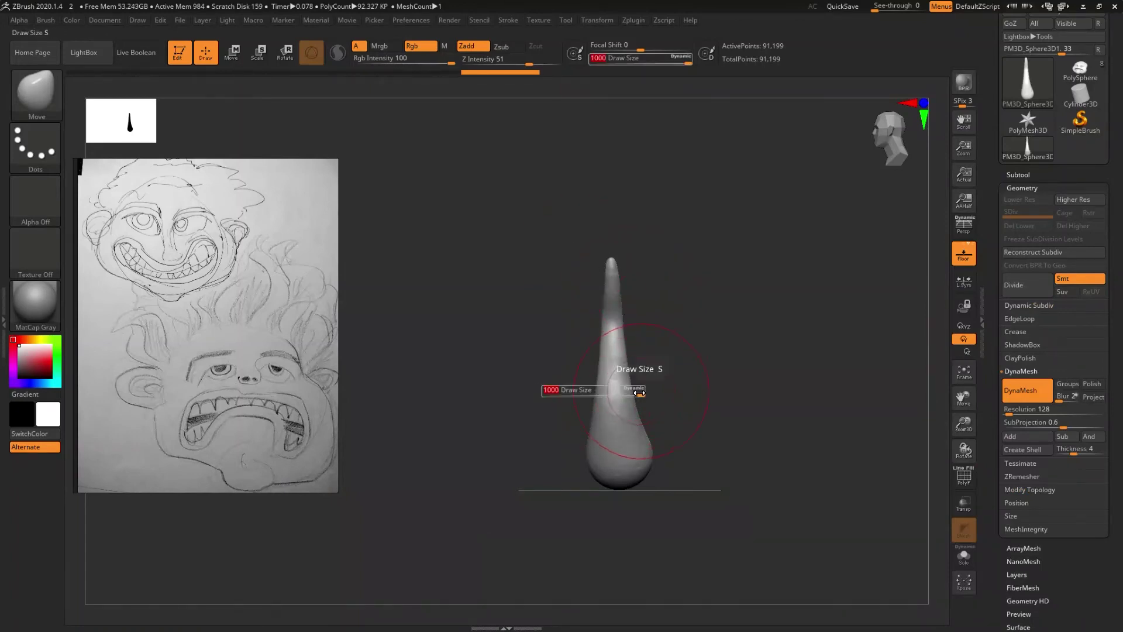
drag(629, 388, 644, 386)
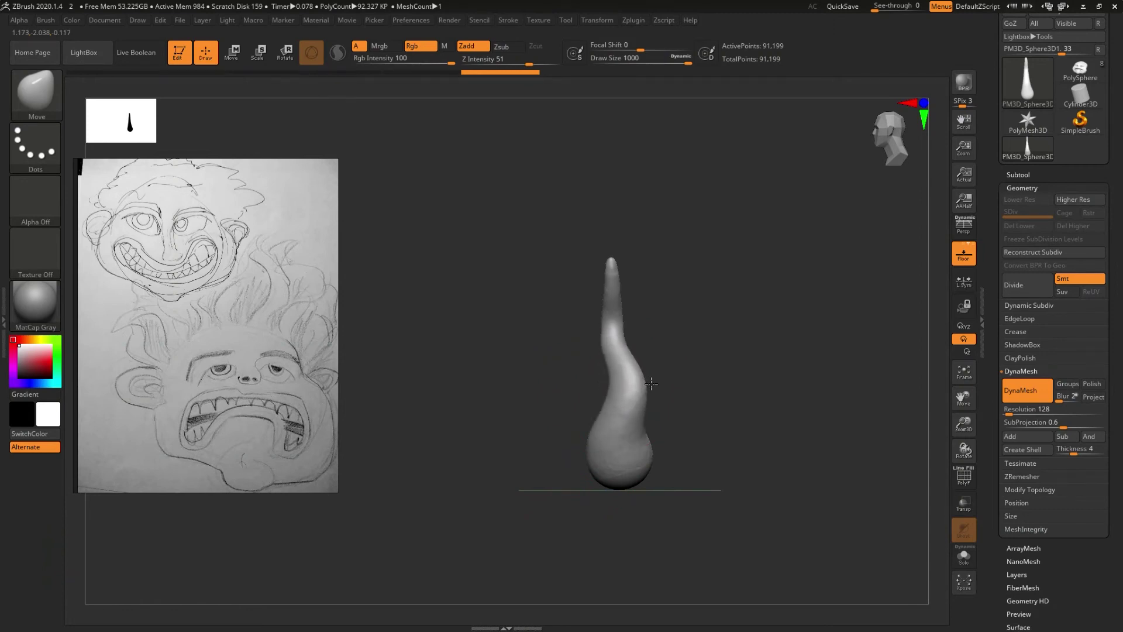
drag(611, 305, 572, 311)
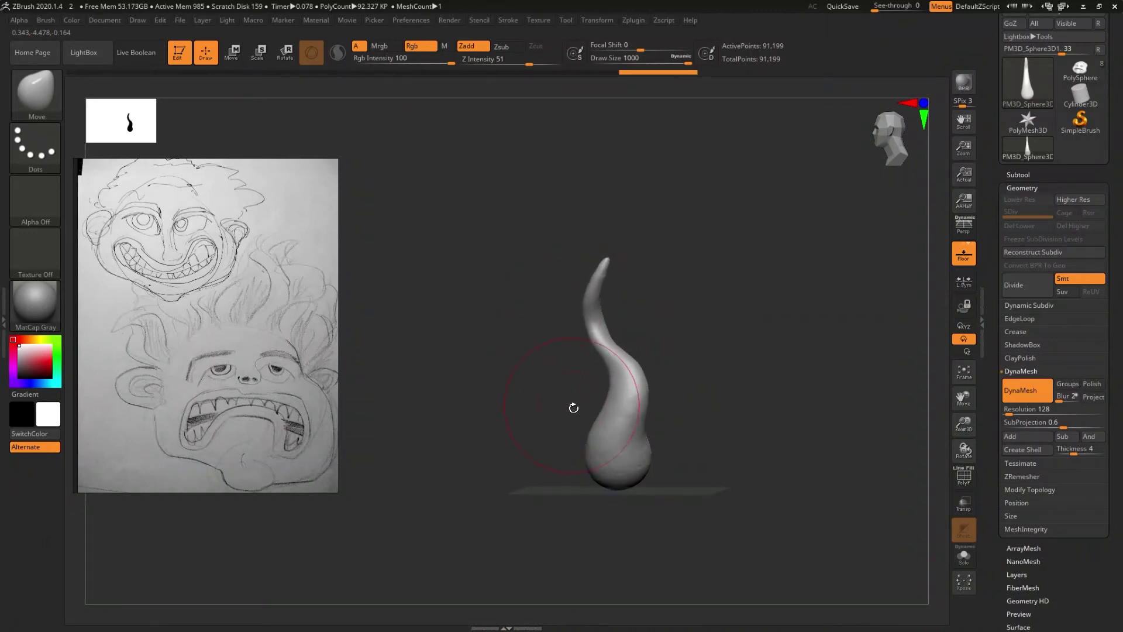
- Orbit to an upright front view of the strand and mask its lower bulb
drag(574, 408, 565, 423)
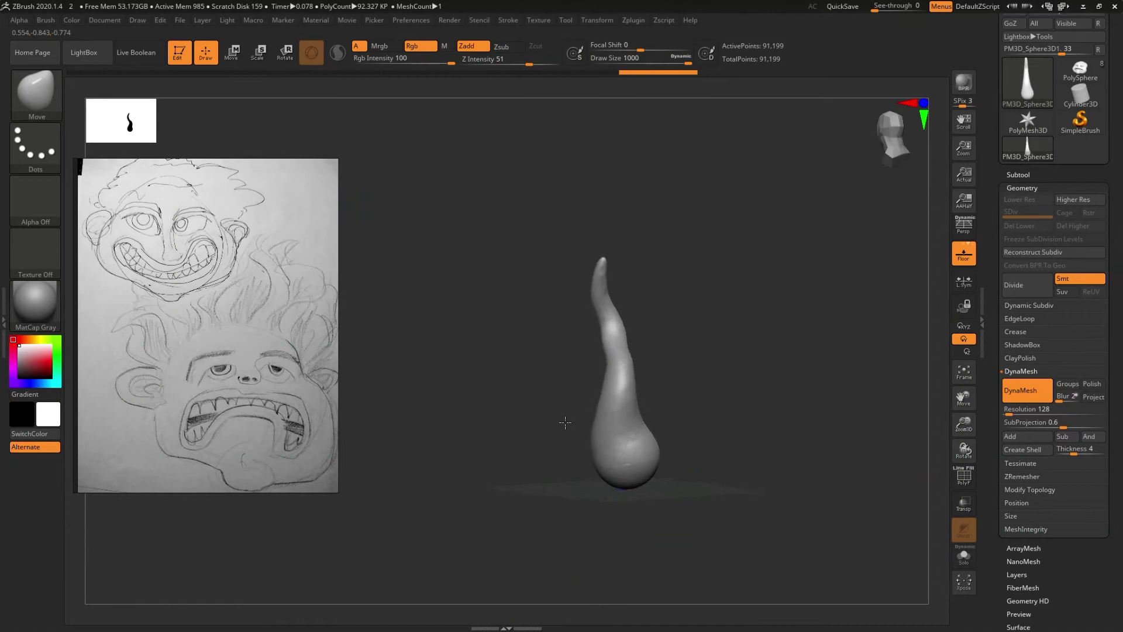
key(shift)
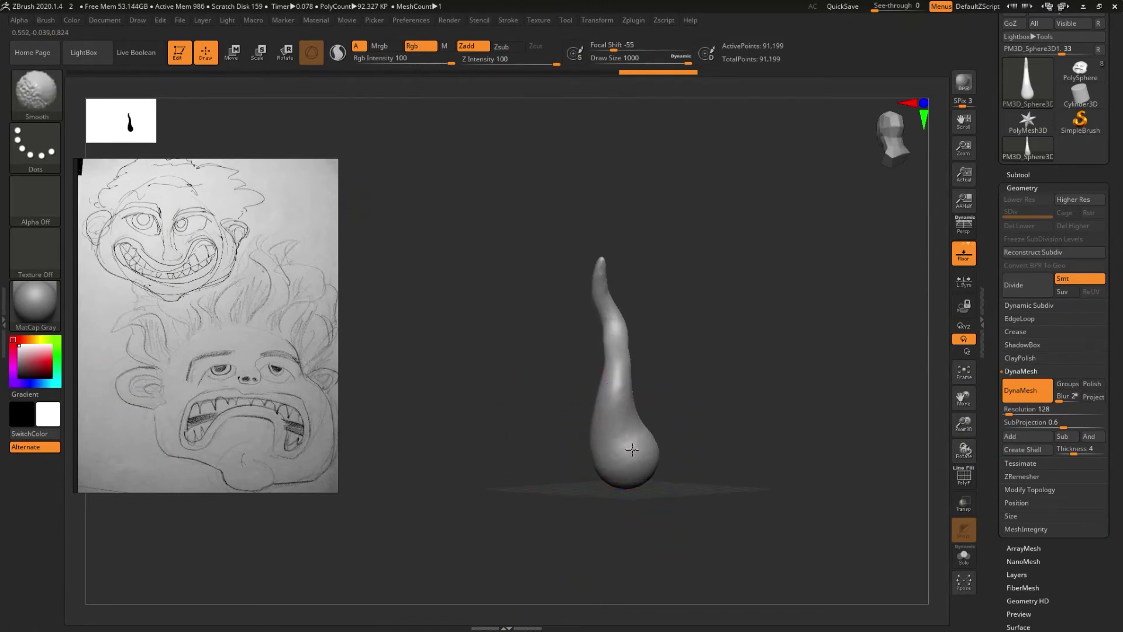
drag(582, 379, 594, 408)
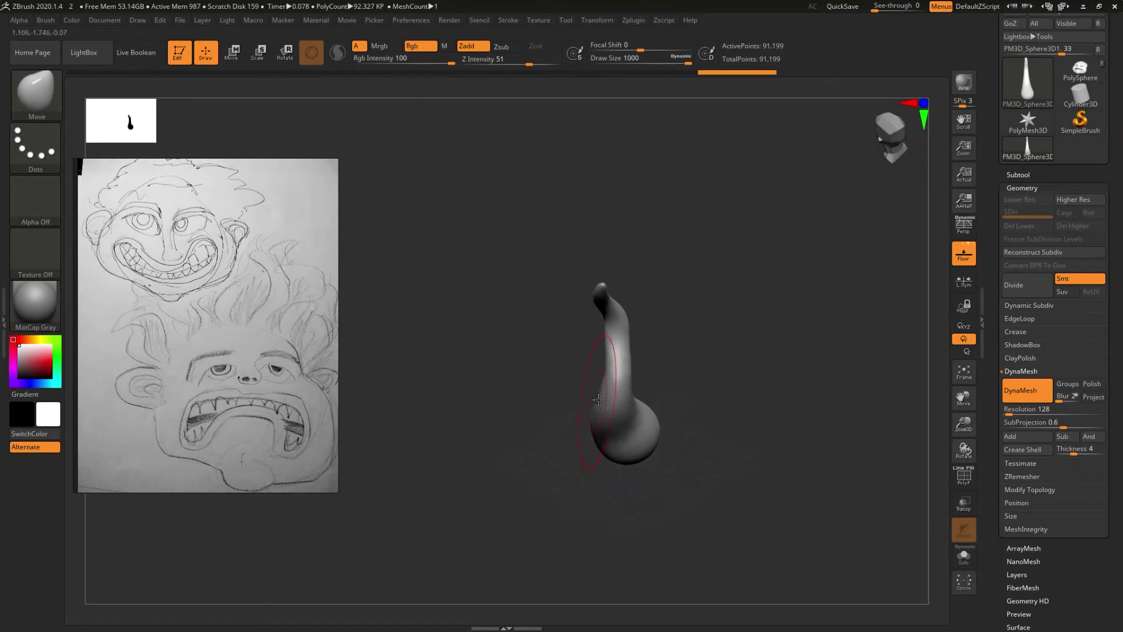
mouse_move(594, 408)
shift+mouse_down()
mouse_move(662, 332)
mouse_move(665, 368)
mouse_move(677, 359)
mouse_move(657, 359)
mouse_move(679, 357)
shift+mouse_up()
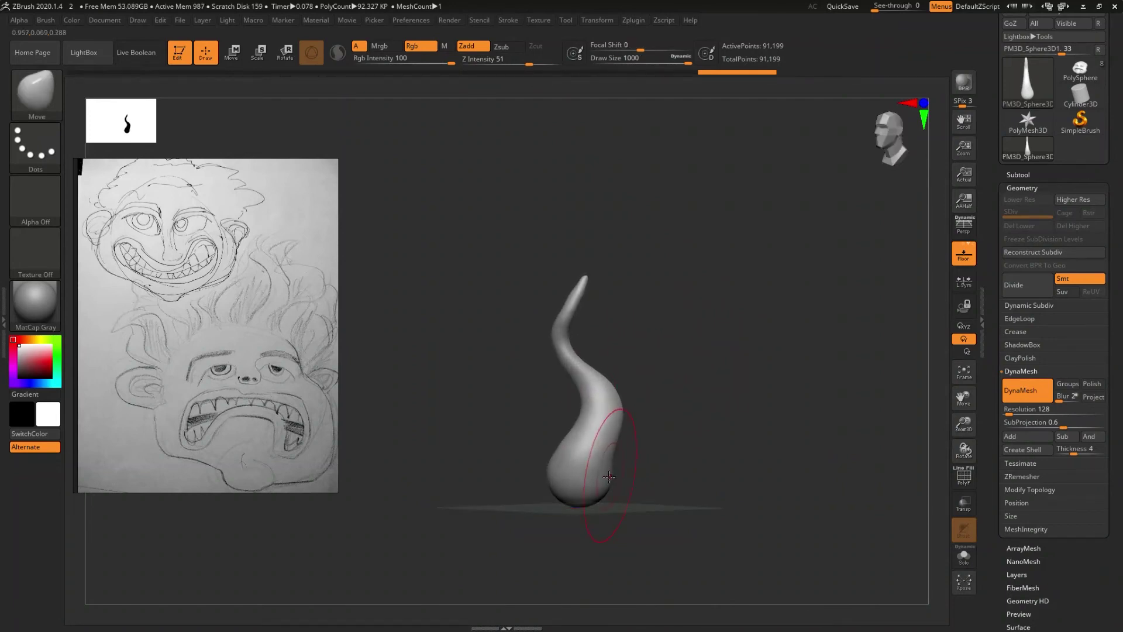
ctrl+click(577, 474)
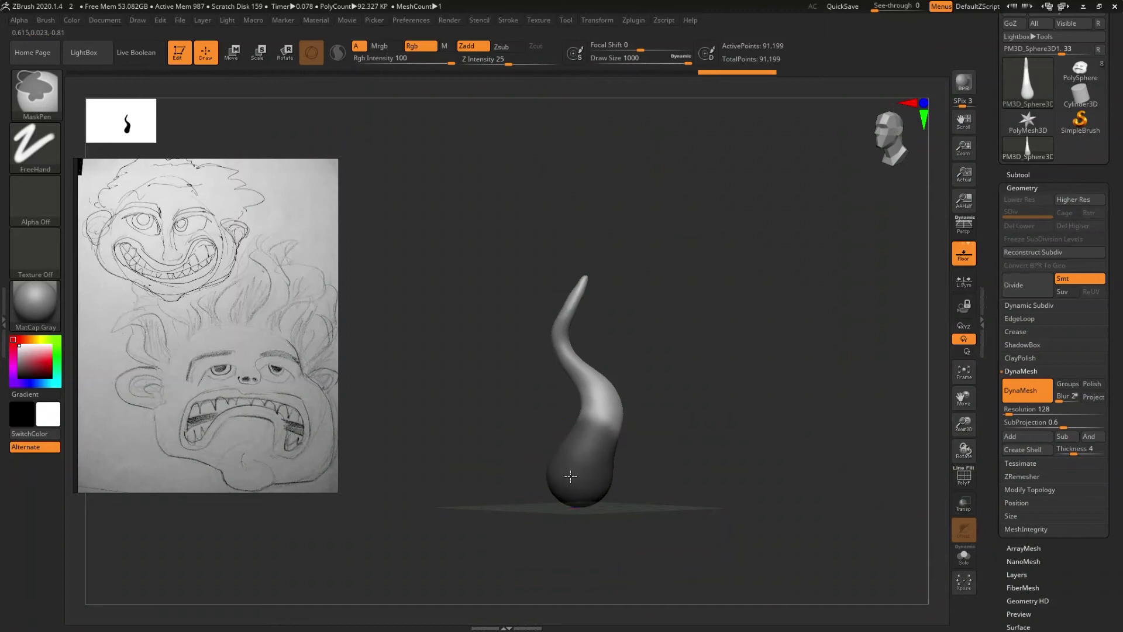
- Clear the bulb mask and slightly inflate the strand's tip and upper shaft with the Inflat brush
ctrl+click(682, 447)
mouse_move(670, 454)
mouse_down()
mouse_move(646, 443)
mouse_move(677, 436)
mouse_up()
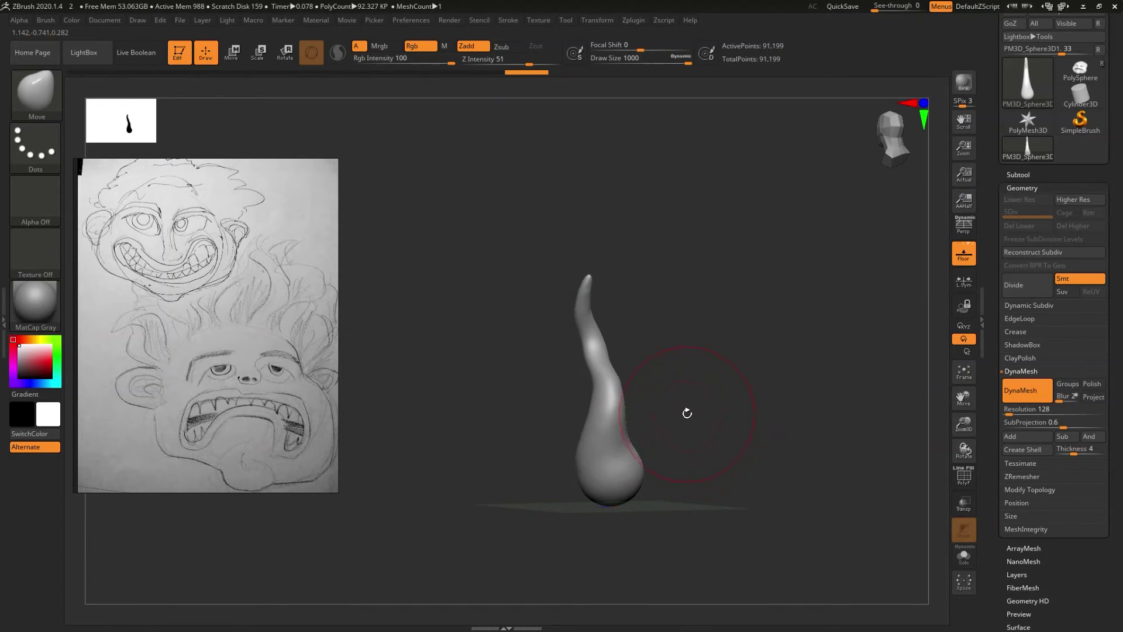
key(b)
key(i)
key(n)
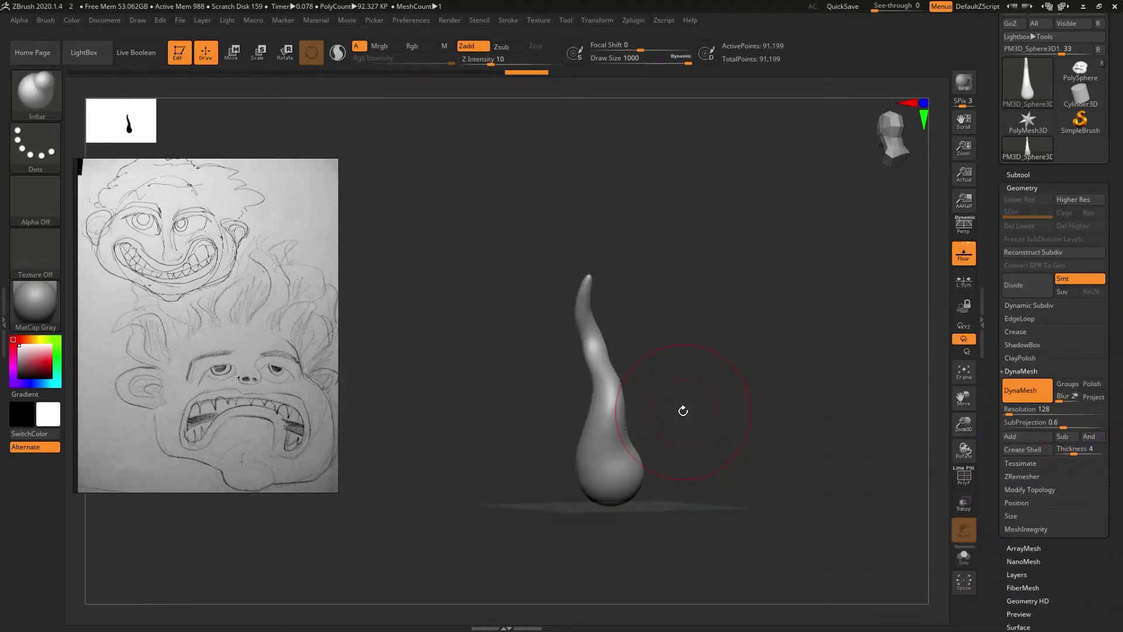
drag(666, 414, 681, 437)
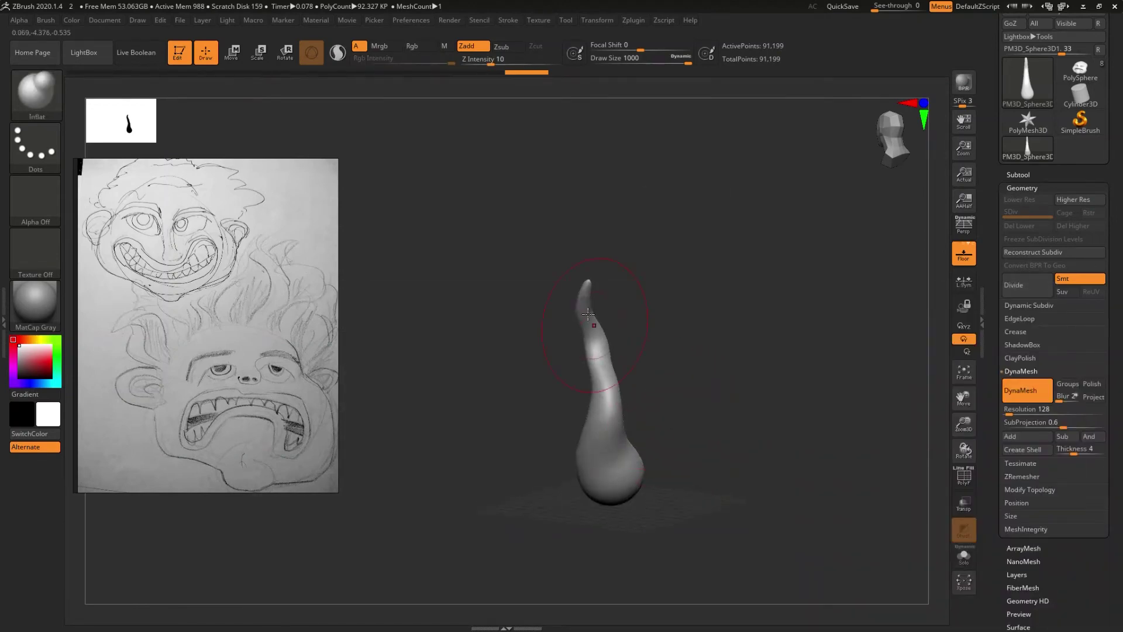
drag(582, 294, 582, 301)
mouse_move(594, 347)
mouse_down()
mouse_move(635, 351)
mouse_move(647, 333)
mouse_up()
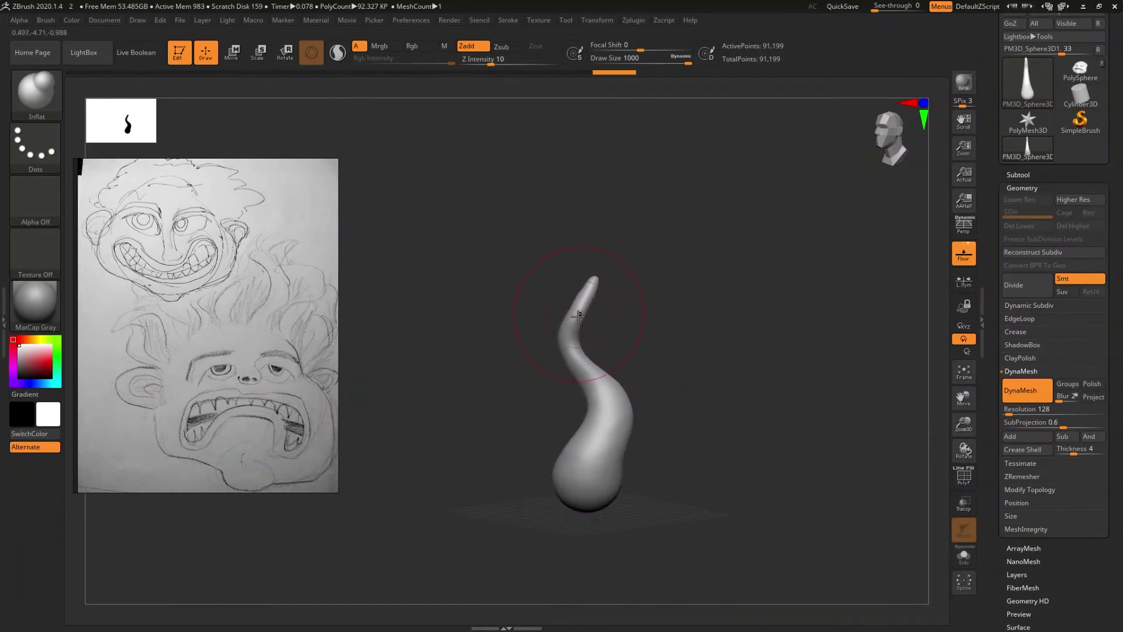
mouse_move(570, 342)
mouse_down()
mouse_move(565, 376)
mouse_move(588, 401)
mouse_up()
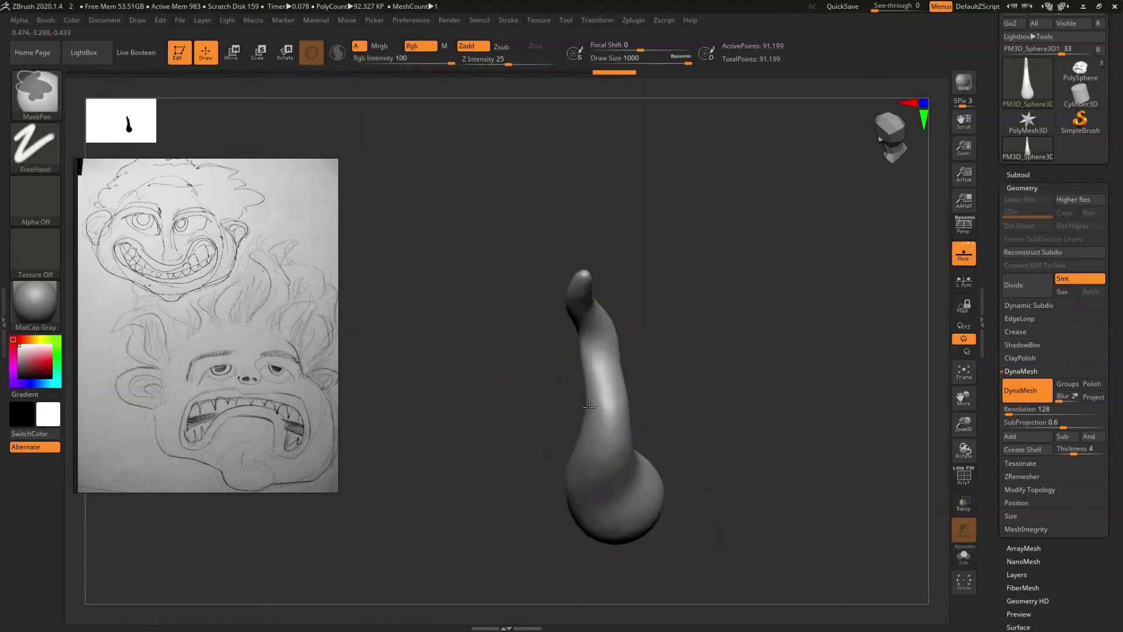
mouse_move(588, 401)
mouse_down()
mouse_move(602, 370)
mouse_move(624, 361)
mouse_move(638, 359)
mouse_move(637, 387)
mouse_move(662, 376)
mouse_up()
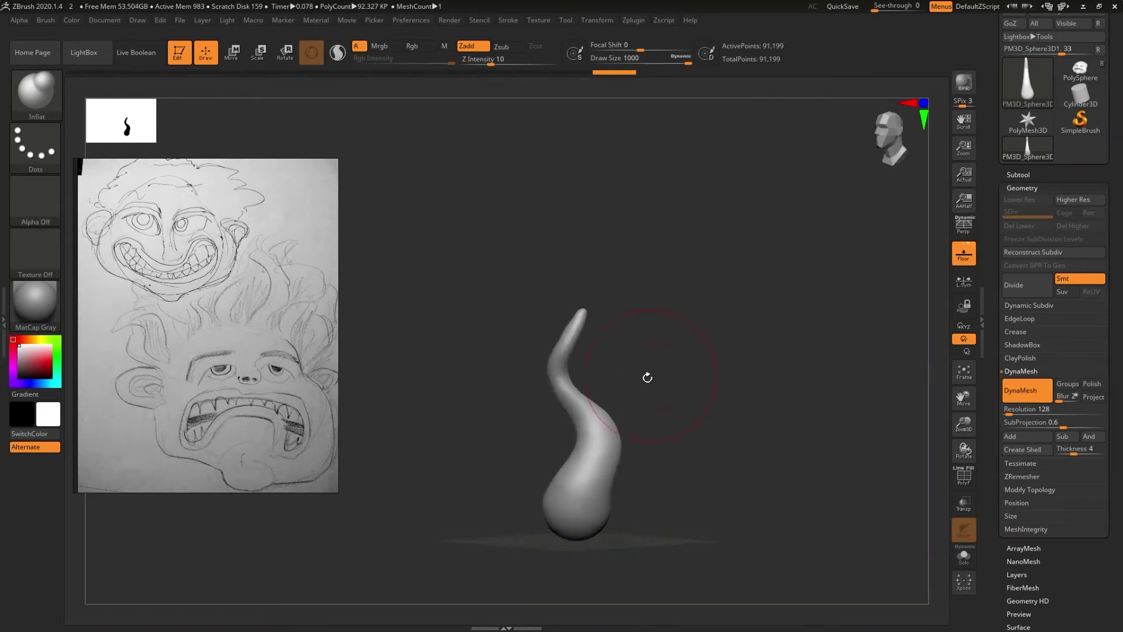
- Select the Clay Buildup brush at size 187 and zoom in on the strand's upper part
key(b)
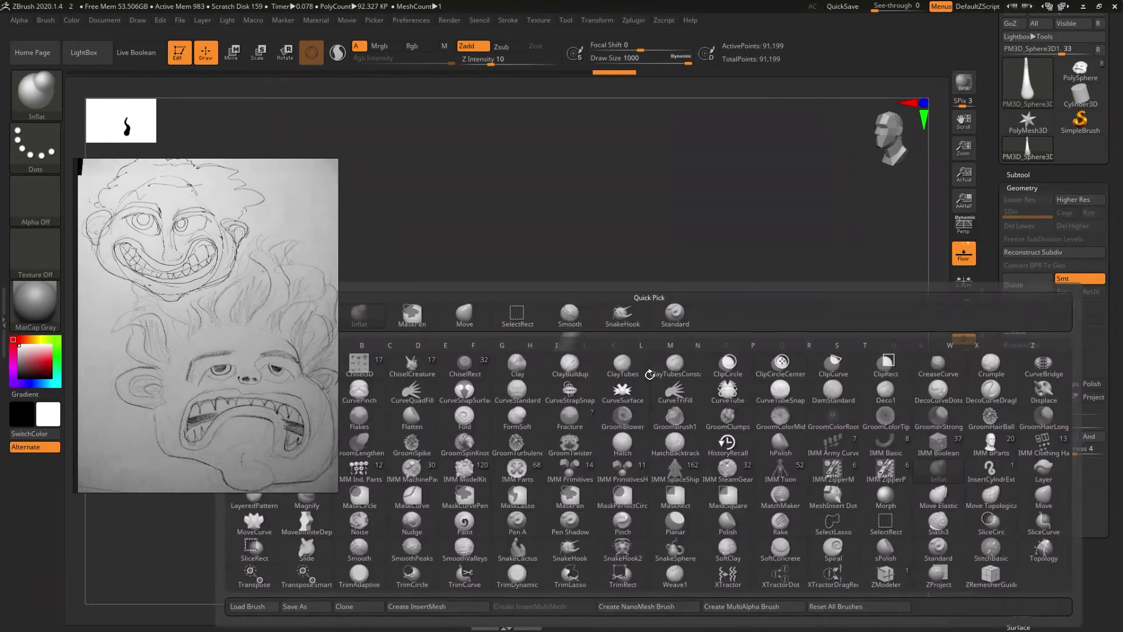
key(c)
key(b)
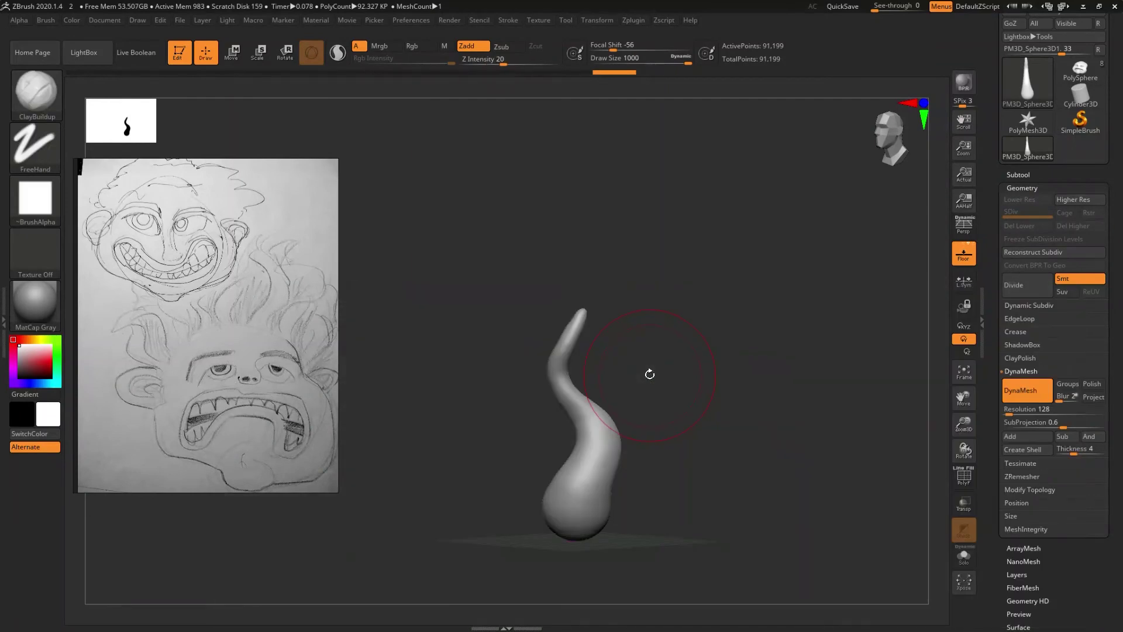
key(s)
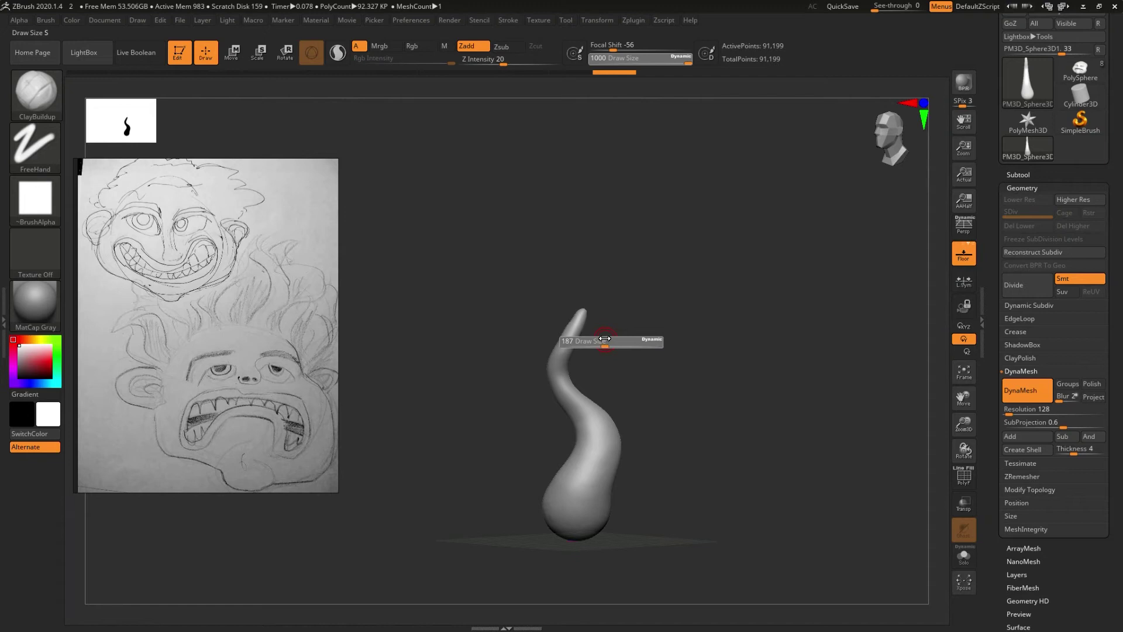
drag(614, 363, 592, 379)
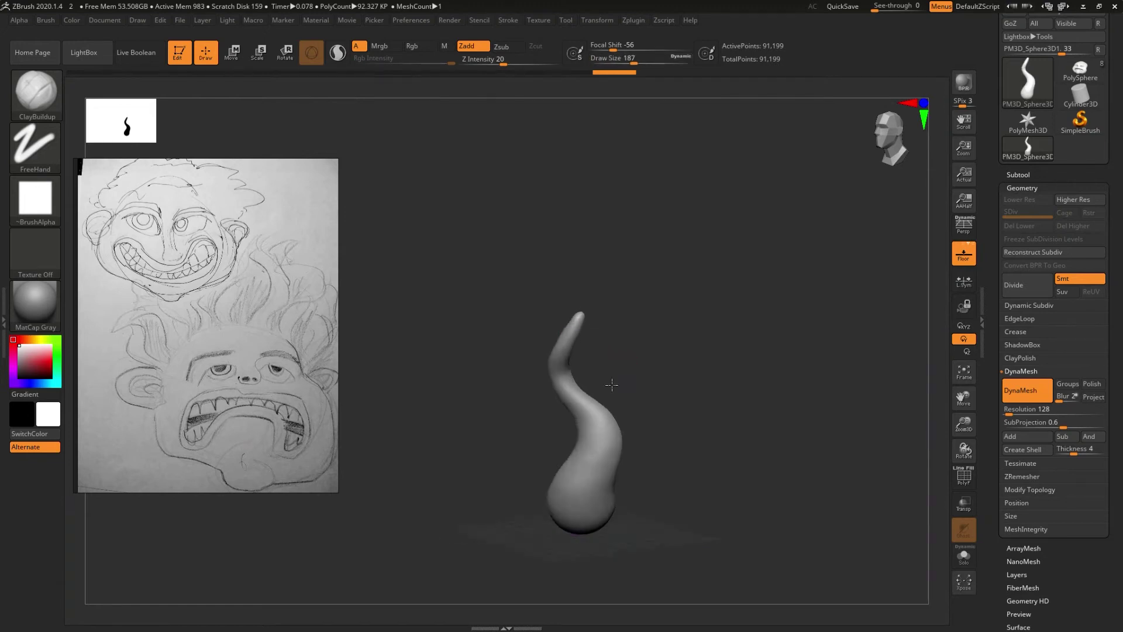
mouse_move(591, 379)
ctrl+right_down()
mouse_move(587, 401)
mouse_move(613, 283)
ctrl+right_up()
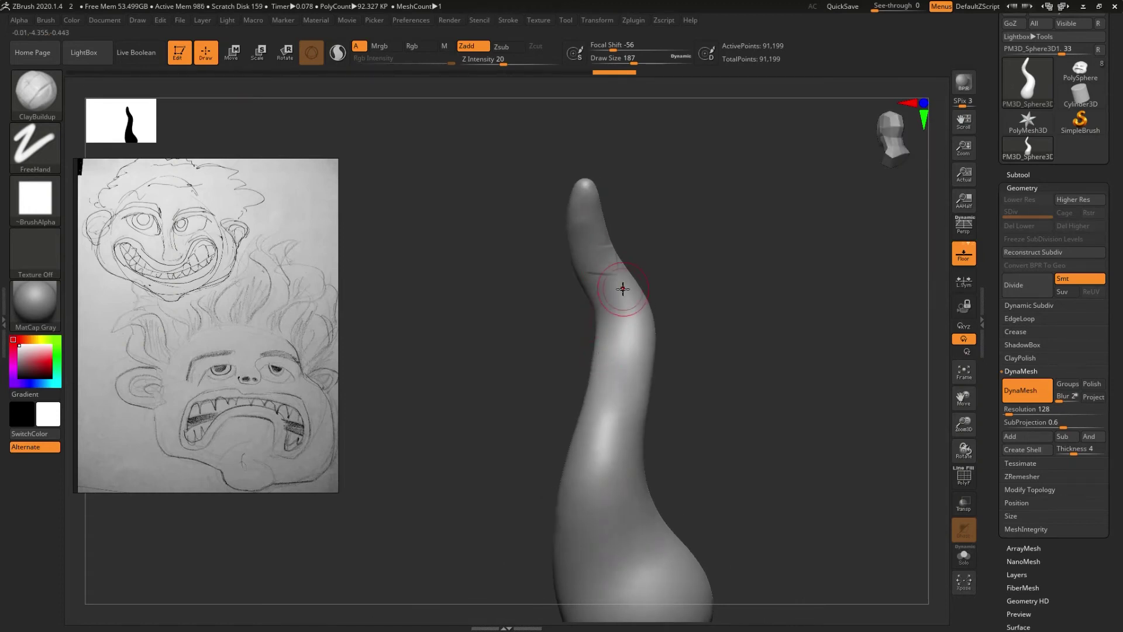
- Switch to the Standard brush and orbit around the strand to view its bends
key(b)
key(s)
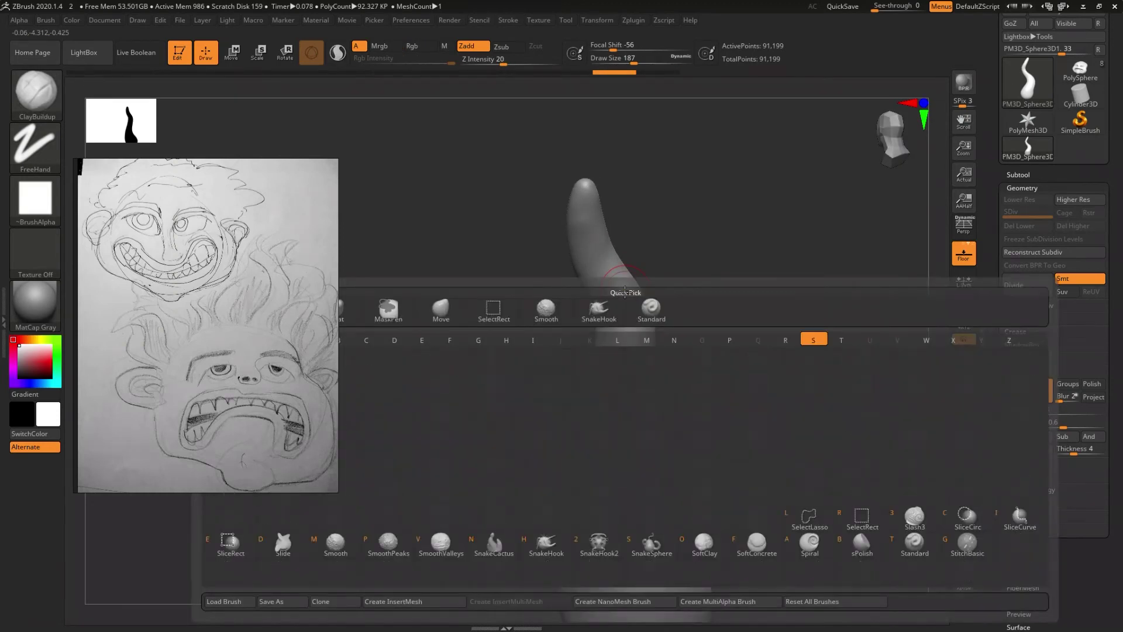
key(t)
right_drag(607, 267, 634, 356)
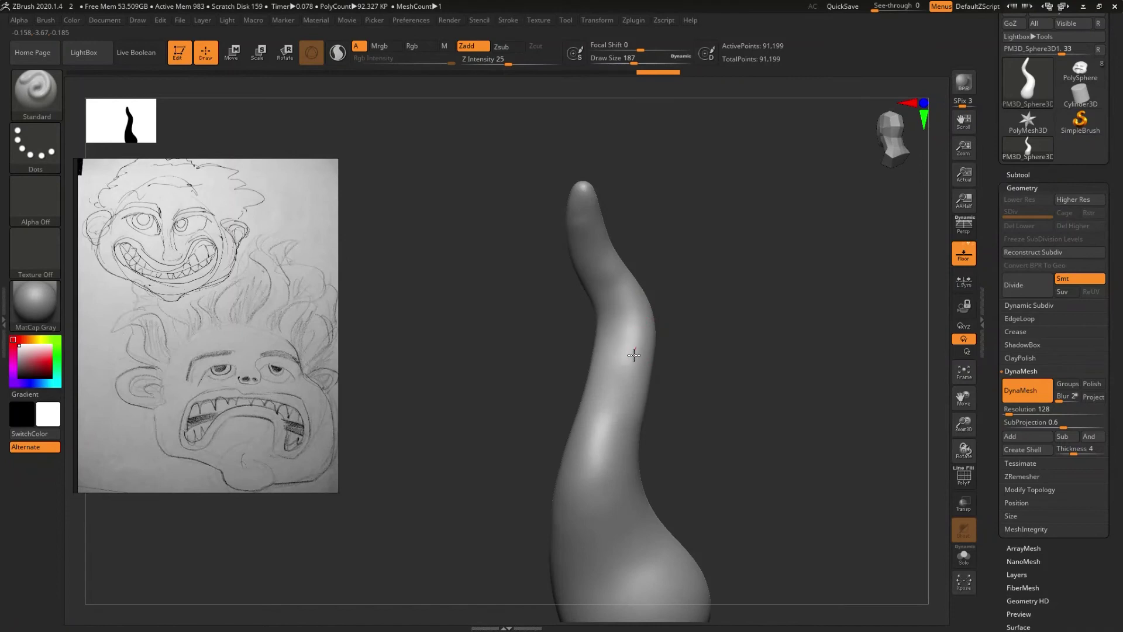
mouse_move(614, 446)
right_down()
mouse_move(628, 435)
mouse_move(627, 325)
right_up()
mouse_move(602, 457)
right_down()
mouse_move(665, 401)
mouse_move(630, 326)
right_up()
- Smooth the strand's bends with Shift strokes and raise the brush size to 212
key(shift)
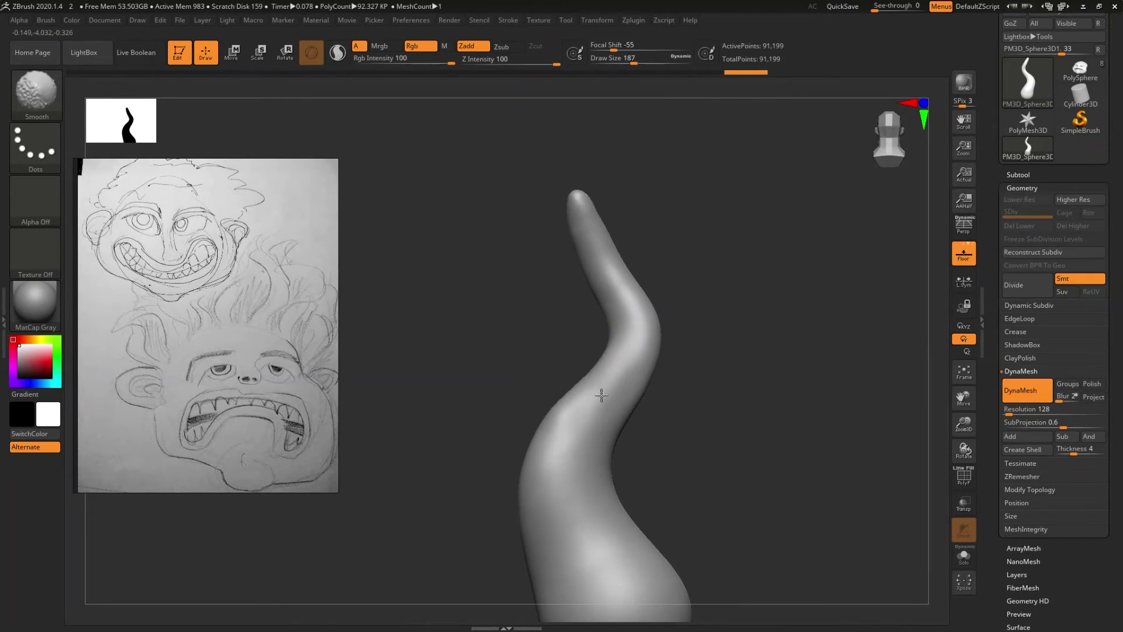
mouse_move(585, 434)
right_down()
mouse_move(612, 423)
mouse_move(632, 431)
mouse_move(637, 359)
mouse_move(642, 378)
right_up()
key(shift)
shift+drag(584, 344, 589, 376)
mouse_move(590, 376)
right_down()
mouse_move(682, 376)
mouse_move(640, 376)
mouse_move(644, 414)
mouse_move(647, 376)
mouse_move(720, 413)
mouse_move(708, 402)
right_up()
key(space)
mouse_move(691, 363)
right_down()
mouse_move(677, 376)
mouse_move(684, 408)
mouse_move(672, 413)
right_up()
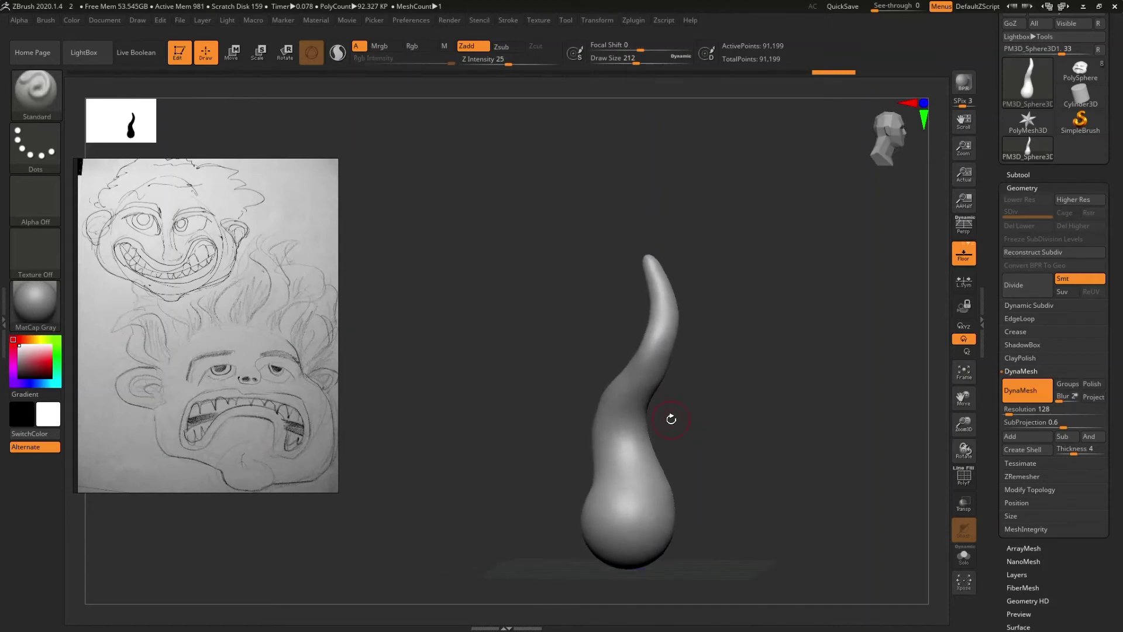
- Set the brush Draw Size to 400 and orbit to frontal and side views
key(s)
drag(688, 420, 685, 420)
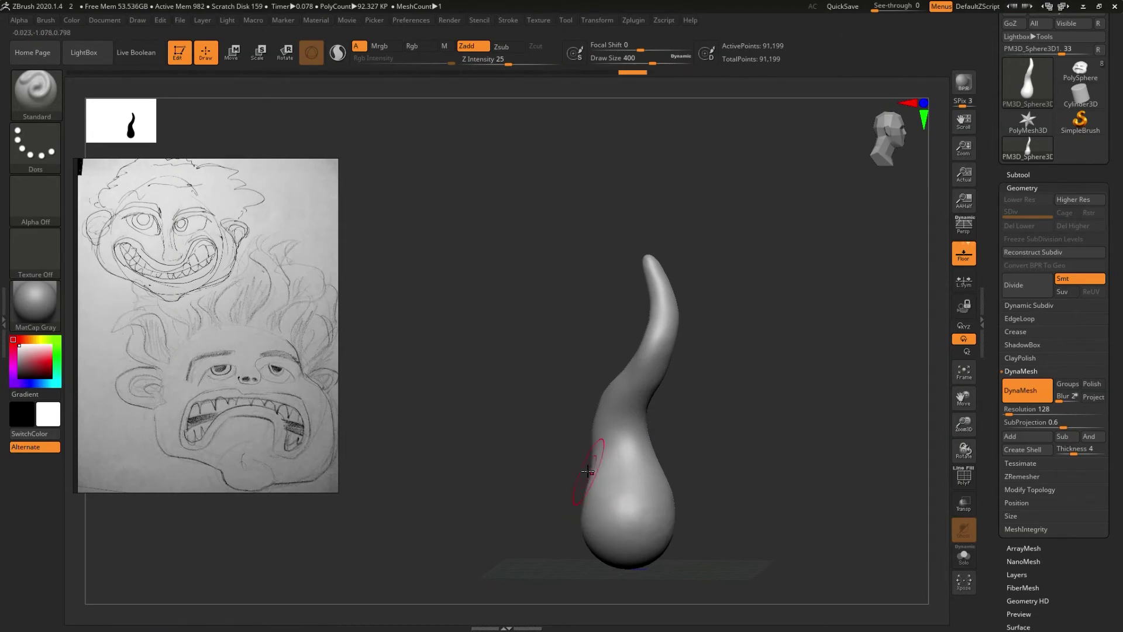
drag(592, 472, 595, 472)
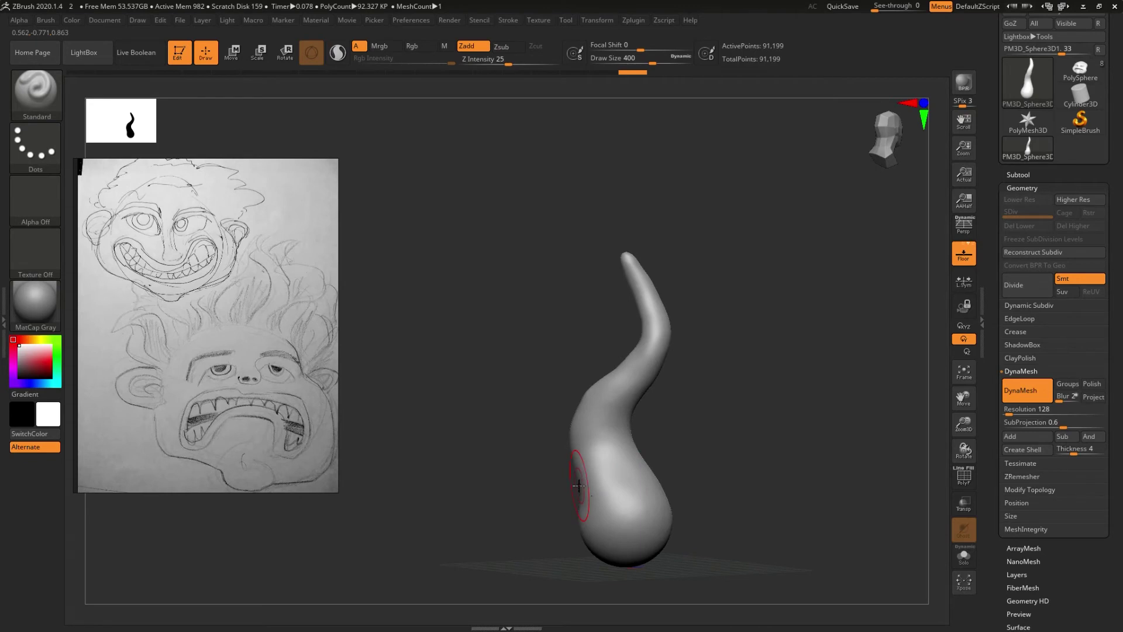
right_drag(579, 486, 578, 489)
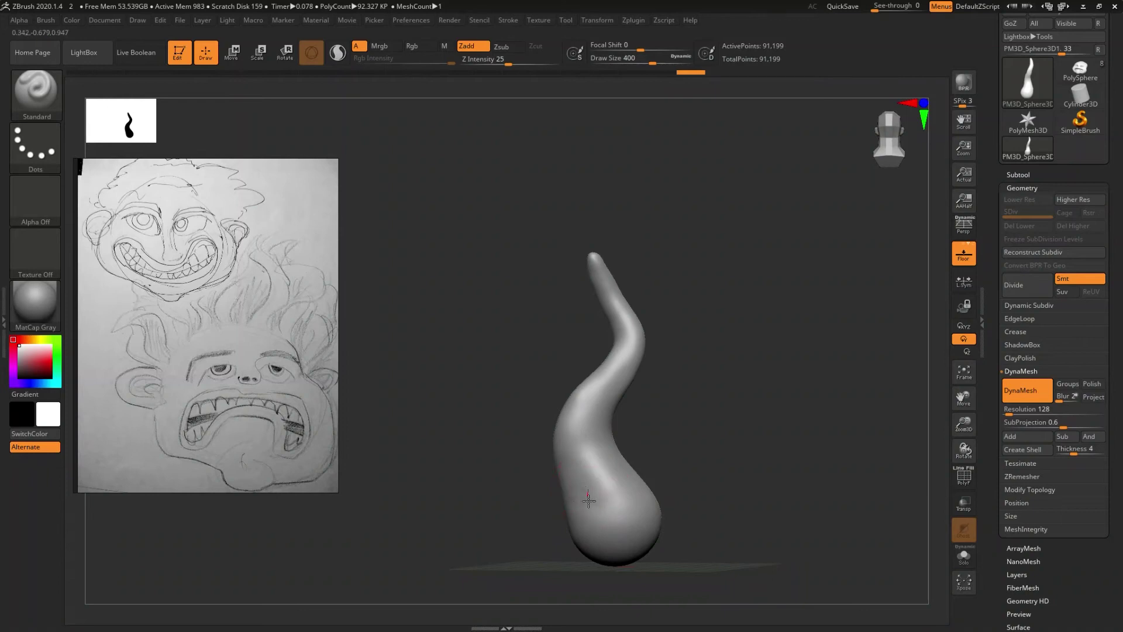
mouse_move(589, 500)
right_down()
mouse_move(500, 479)
mouse_move(543, 477)
right_up()
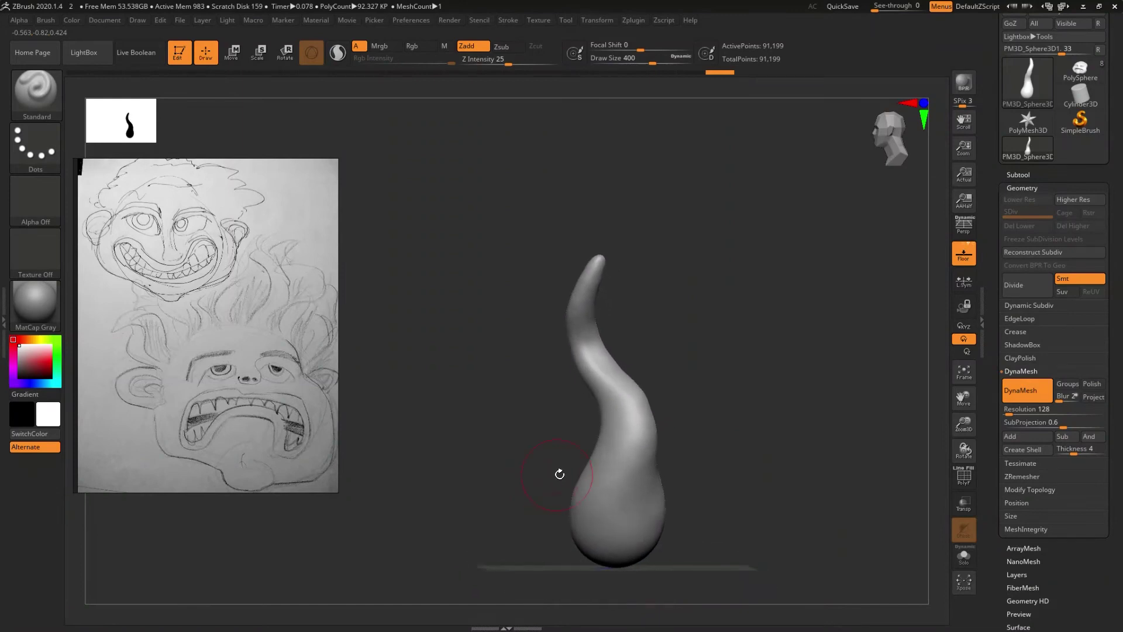
- Orbit around the strand's S-curve and snap it to a straight side view
mouse_move(549, 481)
right_down()
mouse_move(546, 399)
mouse_move(581, 408)
mouse_move(591, 427)
mouse_move(555, 435)
right_up()
right_drag(625, 404, 655, 358)
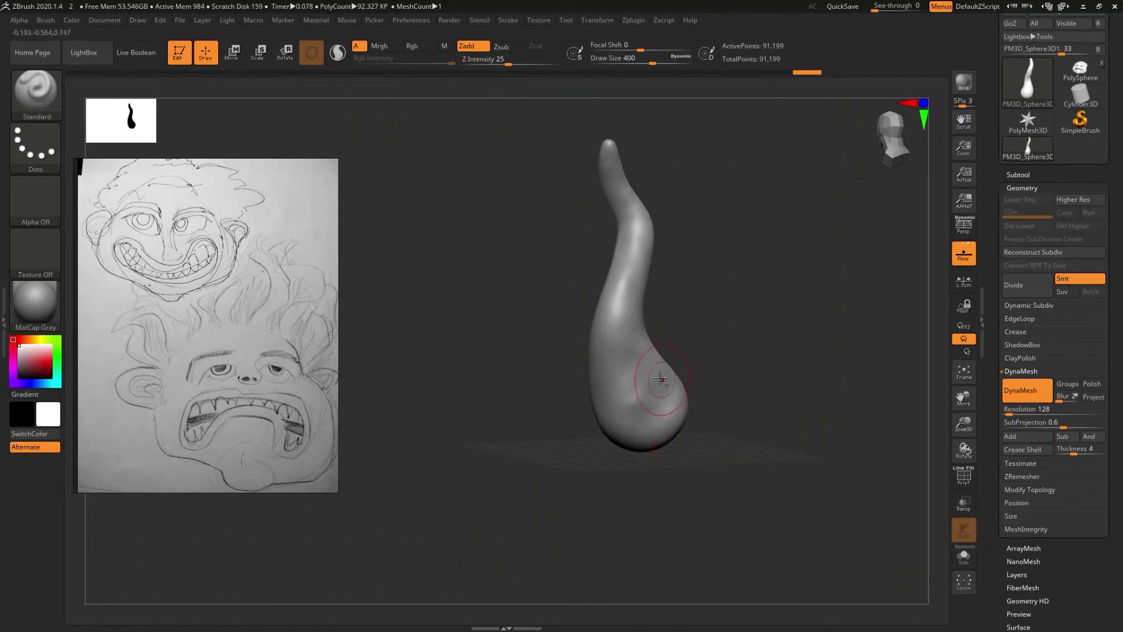
right_drag(665, 423, 652, 398)
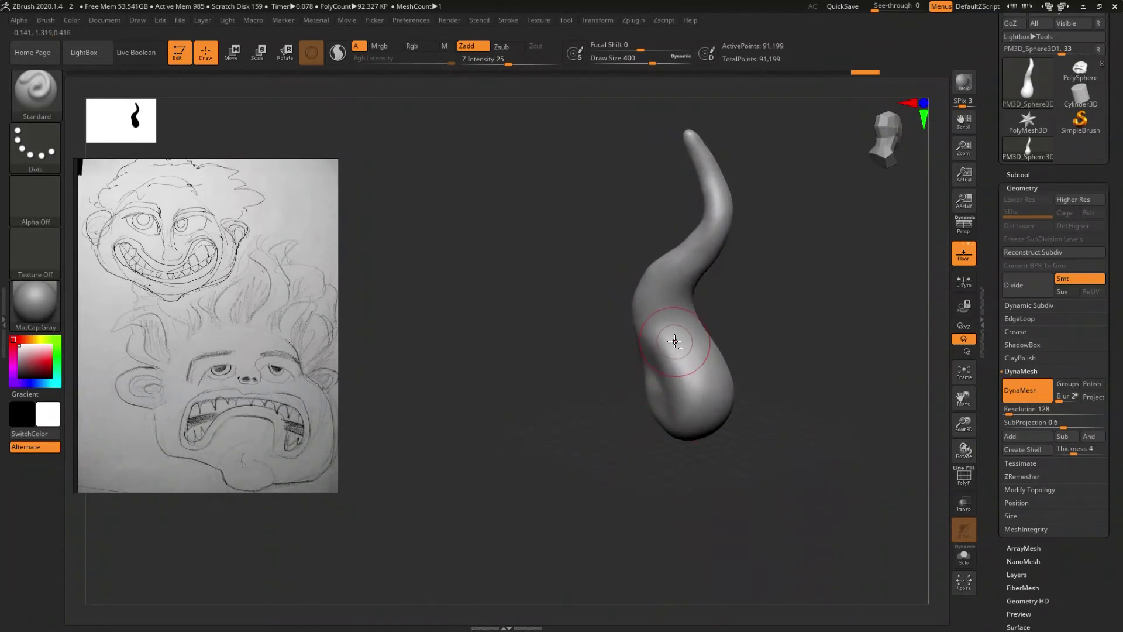
right_drag(677, 359, 673, 366)
key(shift)
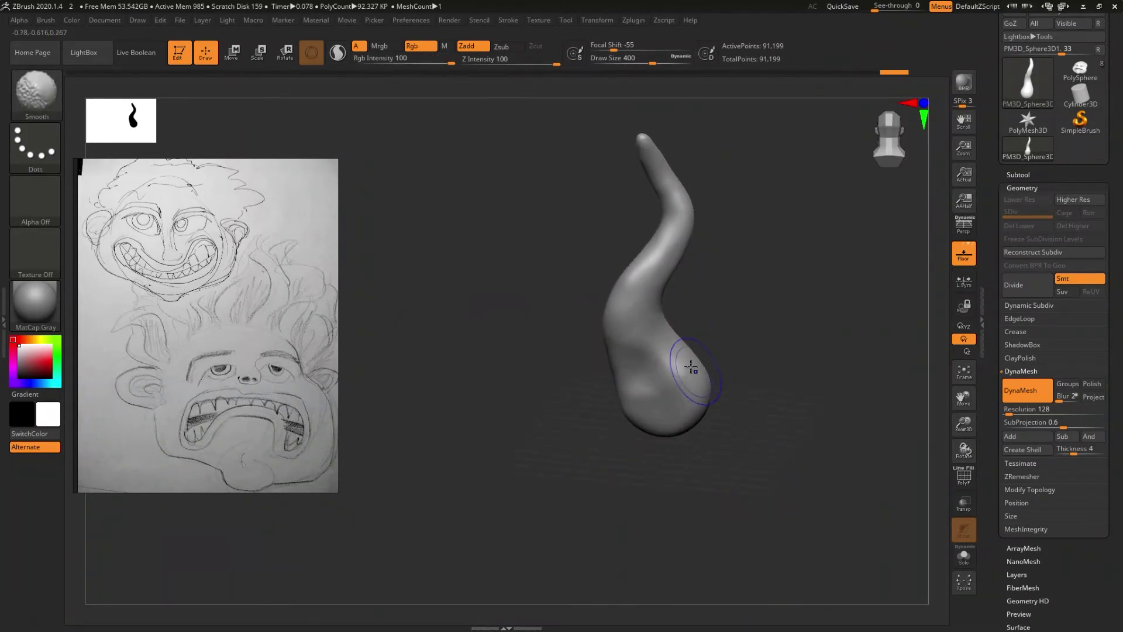
mouse_move(624, 362)
shift+right_down()
mouse_move(689, 371)
mouse_move(652, 362)
shift+right_up()
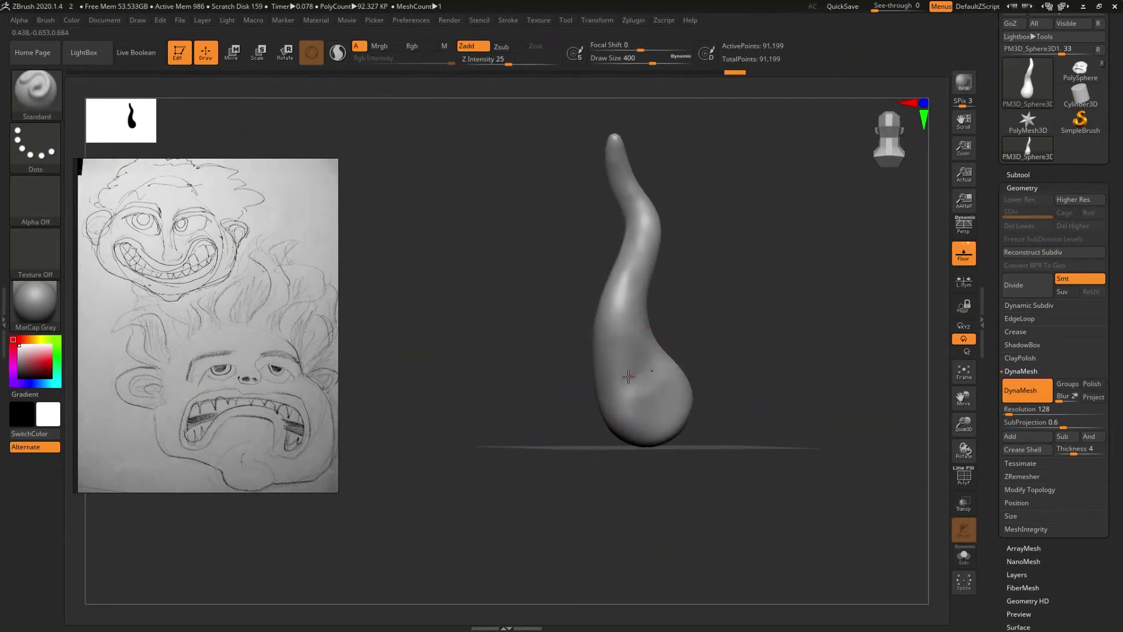
- Smooth the bulbous base while inspecting its other side, then zoom in on the strand
right_drag(626, 379, 641, 374)
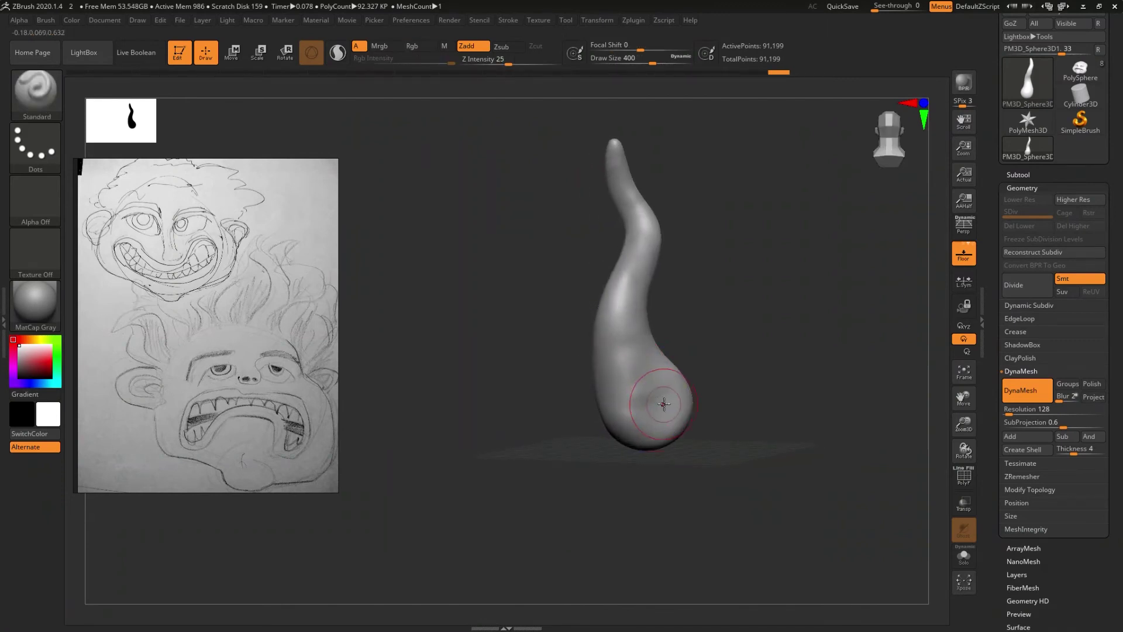
key(shift)
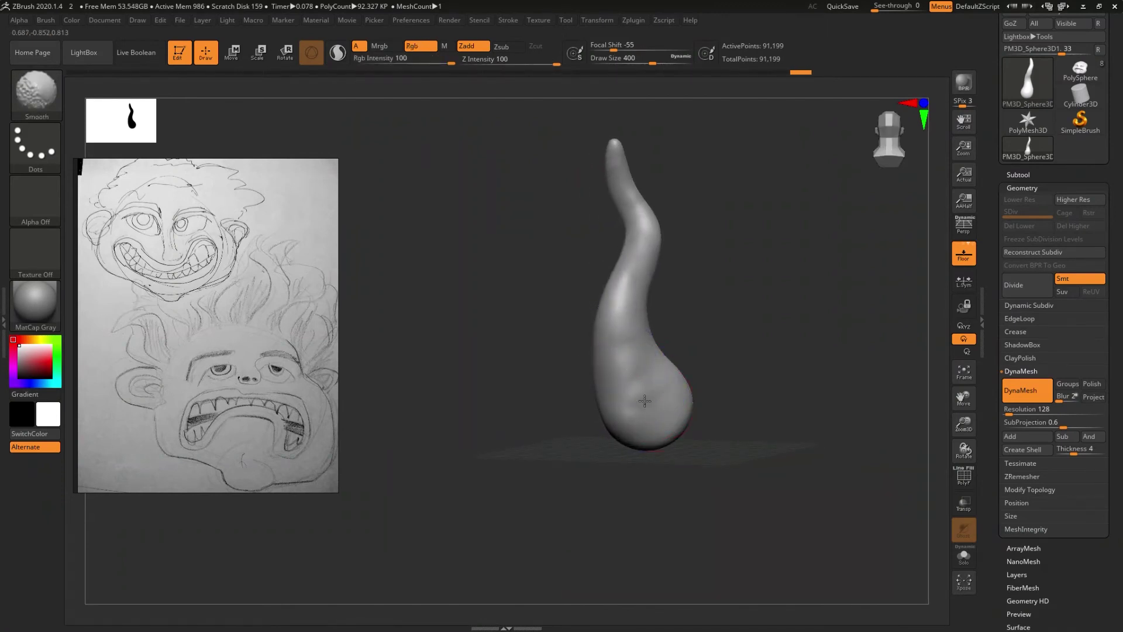
right_drag(666, 391, 597, 406)
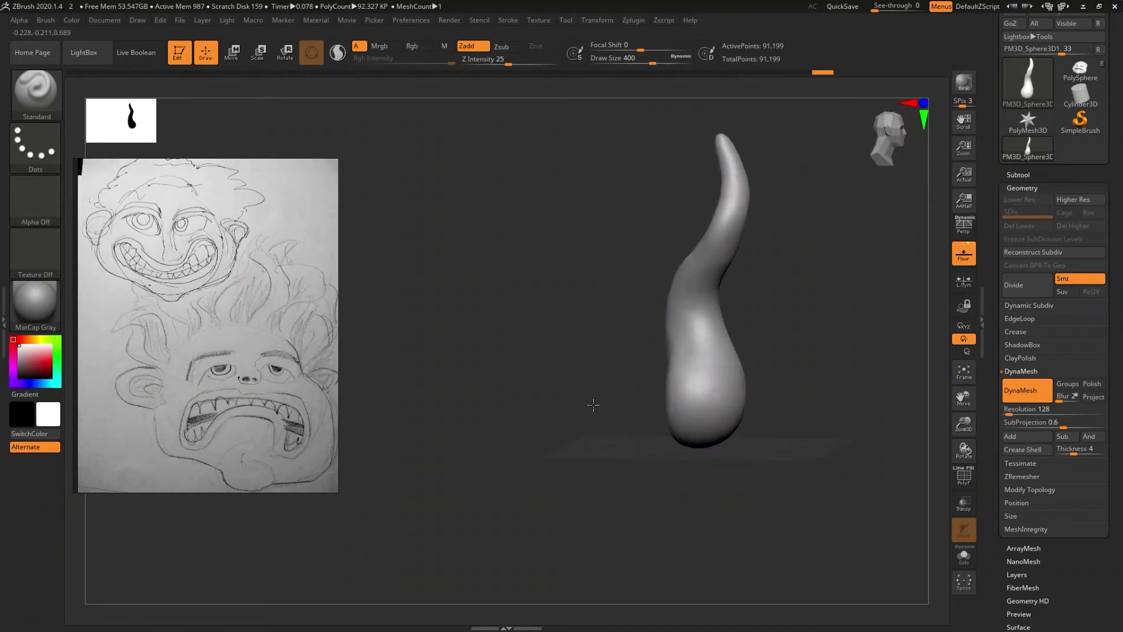
mouse_move(625, 370)
right_down()
mouse_move(584, 378)
mouse_move(609, 365)
mouse_move(602, 408)
mouse_move(620, 394)
right_up()
mouse_move(672, 420)
ctrl+right_down()
mouse_move(657, 471)
mouse_move(666, 517)
mouse_move(639, 440)
ctrl+right_up()
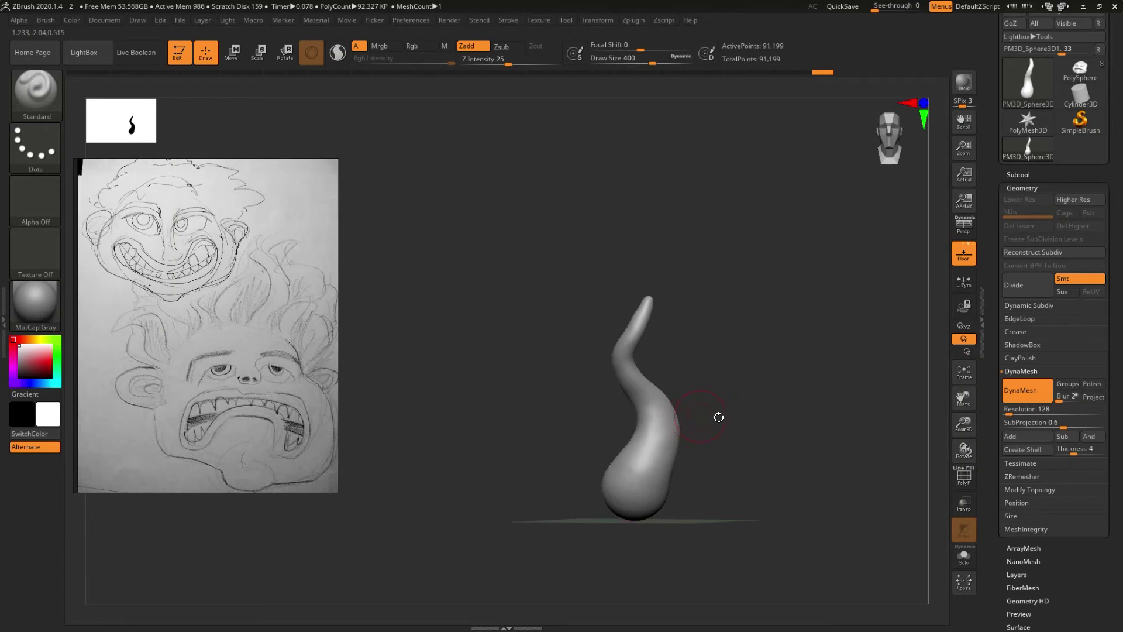
drag(1084, 522, 1082, 304)
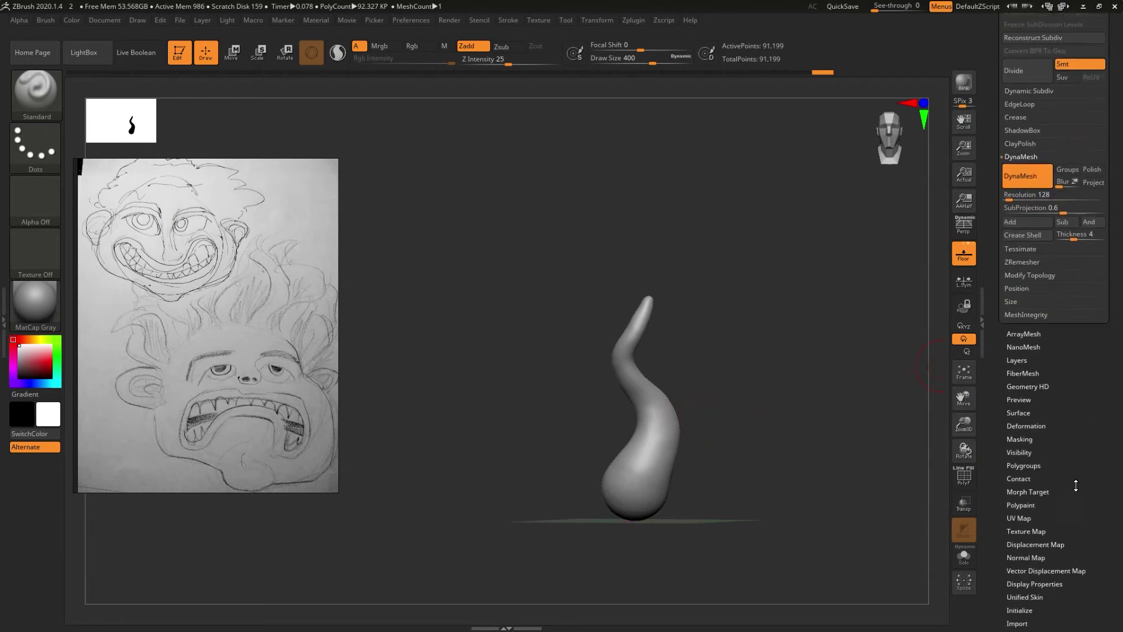
- Show the Subtool list and switch to the Inflat brush
click(1054, 223)
click(1017, 174)
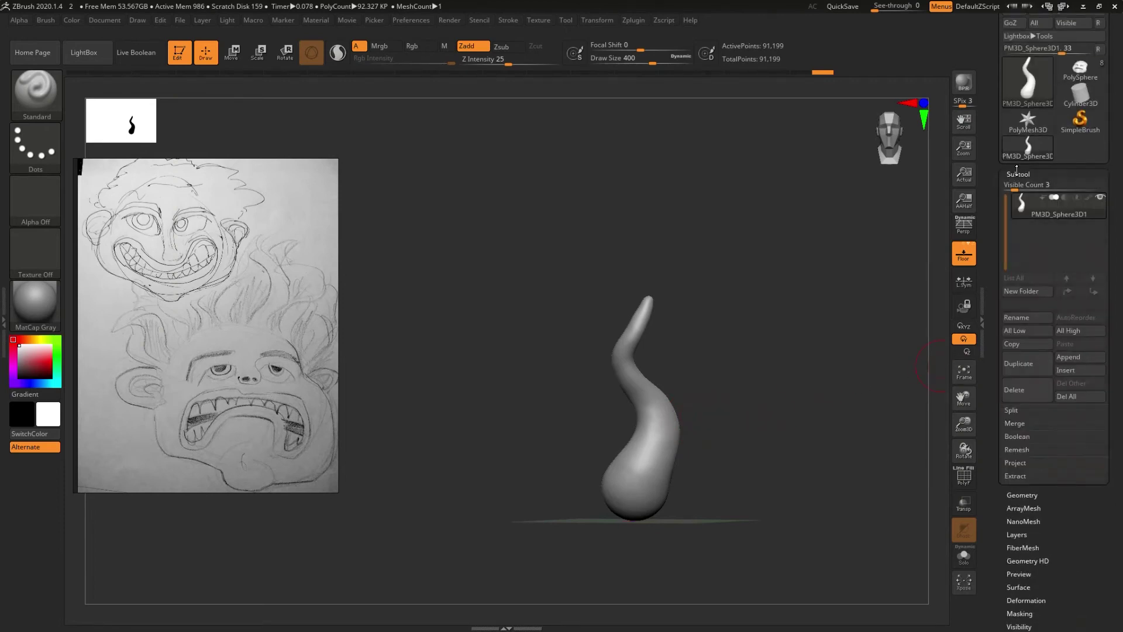
alt+drag(704, 371, 719, 395)
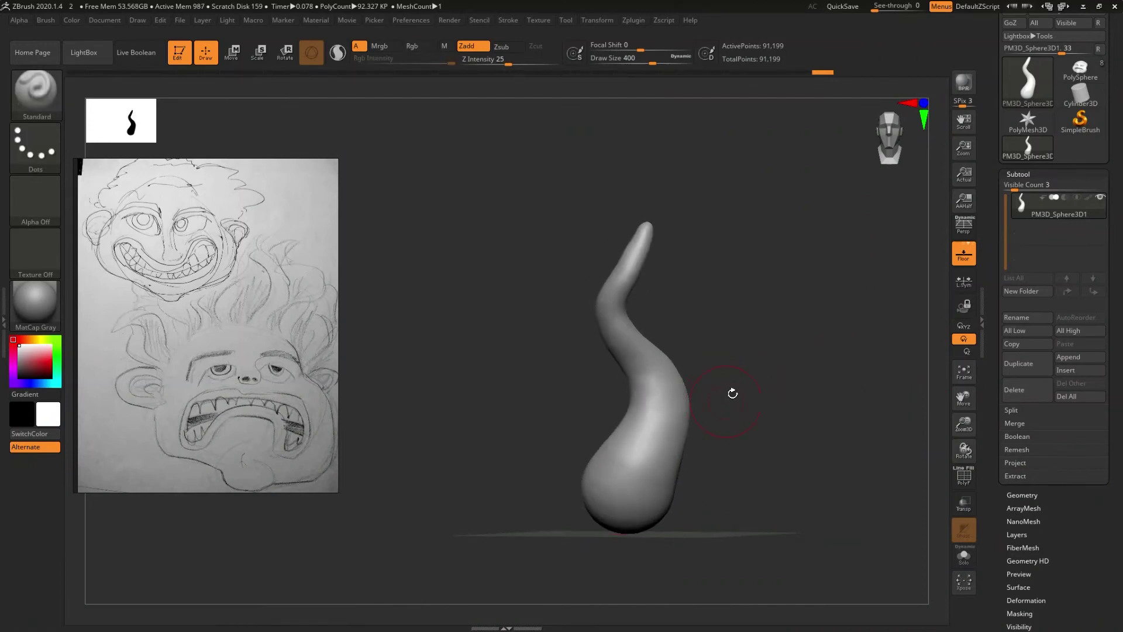
key(b)
key(i)
key(n)
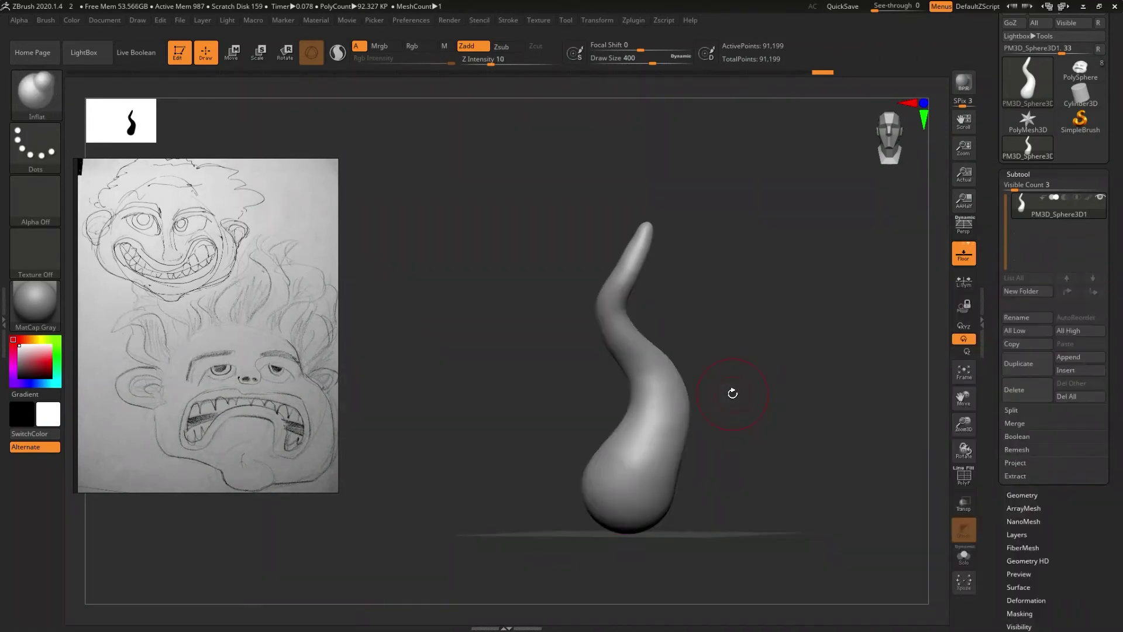
- Inflate the strand's upper bend at Draw Size 517 after undoing a too-strong size-1000 pass
drag(691, 321, 725, 321)
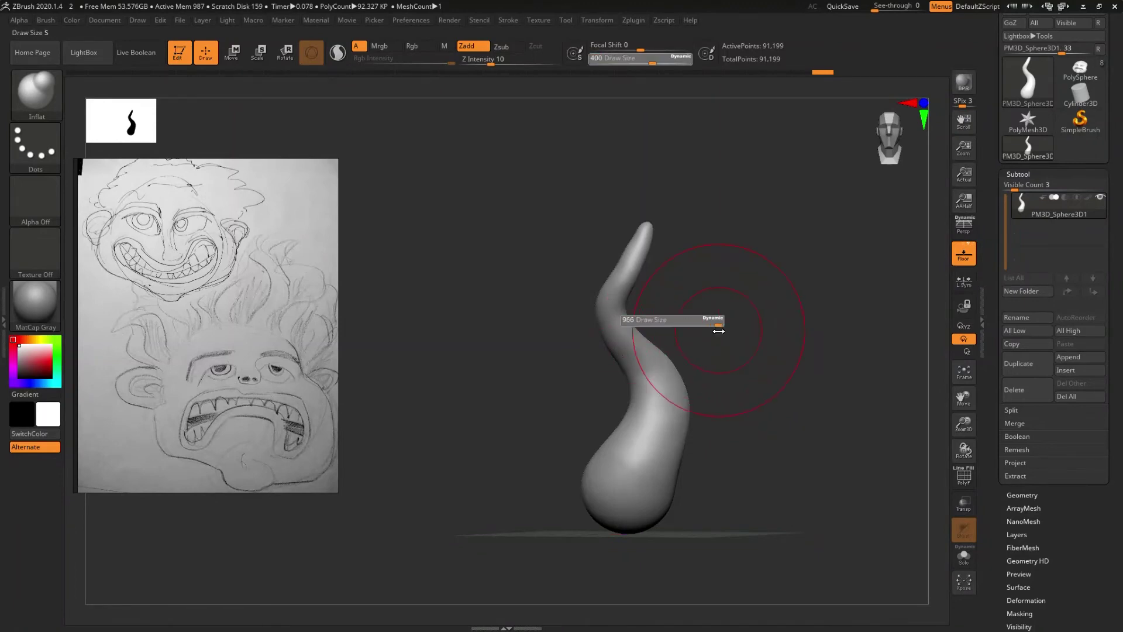
click(638, 252)
key(ctrl+z)
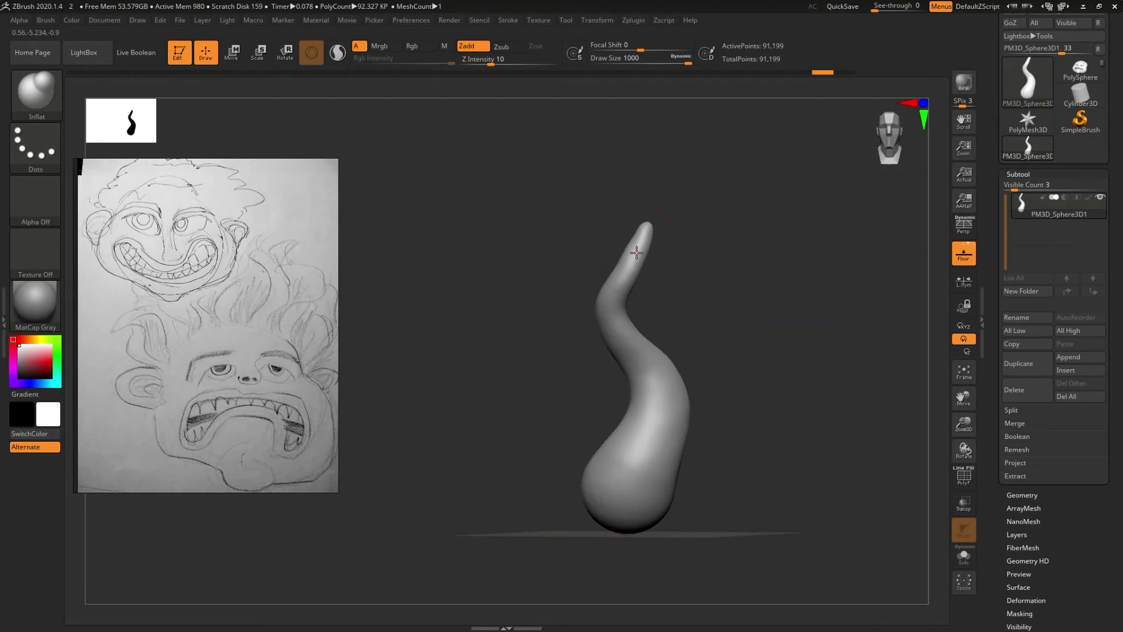
key(s)
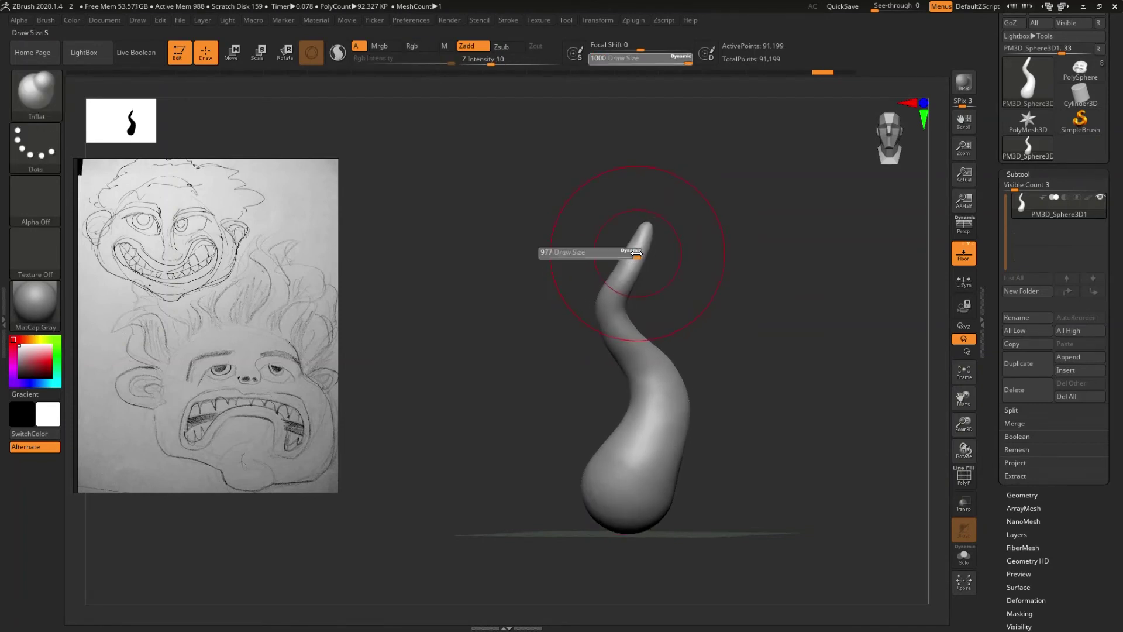
drag(614, 251, 611, 252)
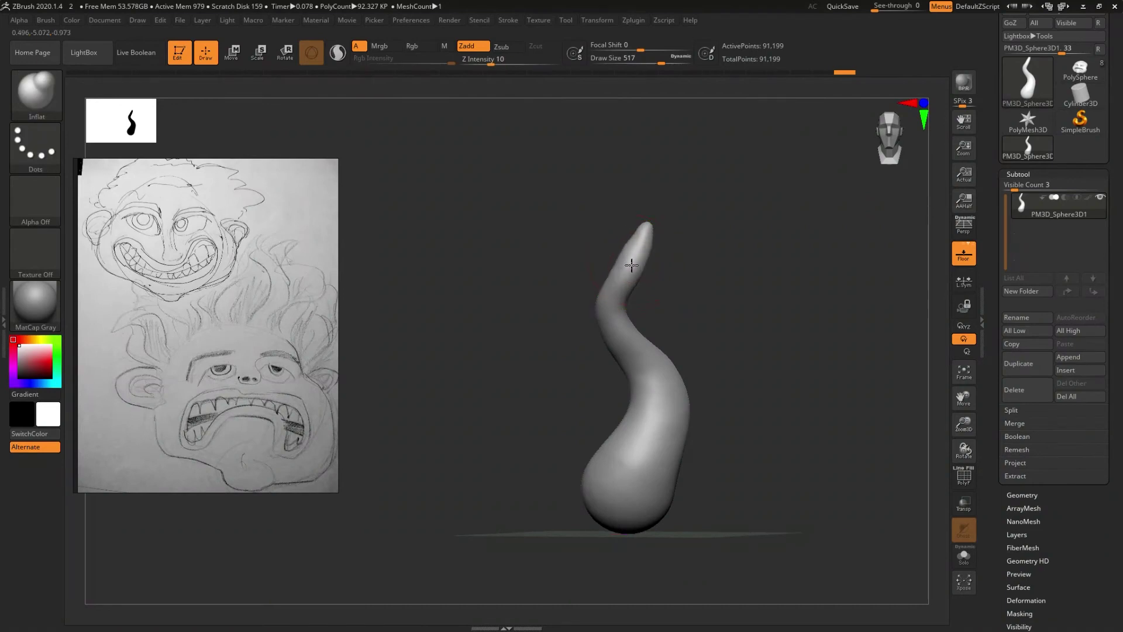
drag(625, 278, 609, 345)
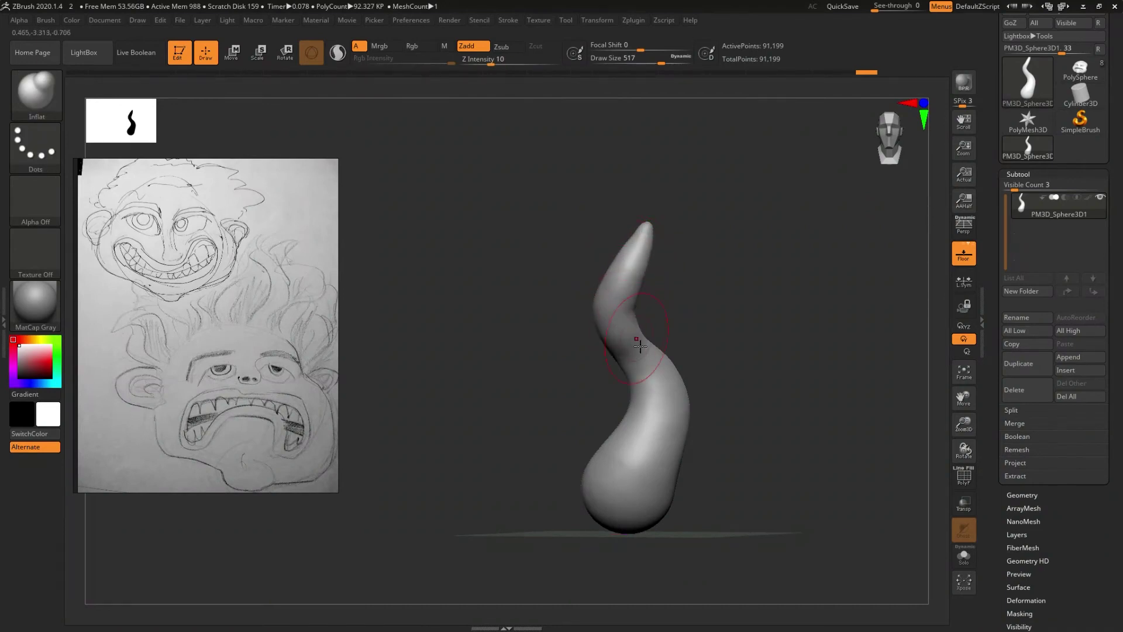
- Undo and redo the inflation strokes to compare, keeping the fuller upper bend
key(ctrl+z)
key(ctrl+z)
key(ctrl+z)
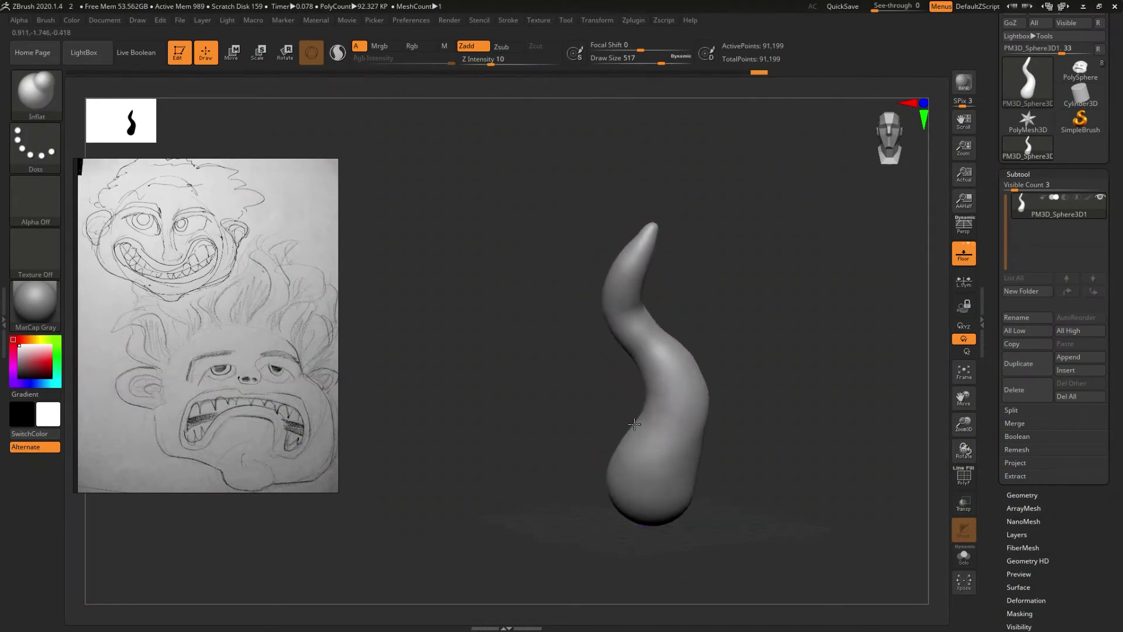
key(ctrl+z)
key(ctrl+z)
key(ctrl+shift+z)
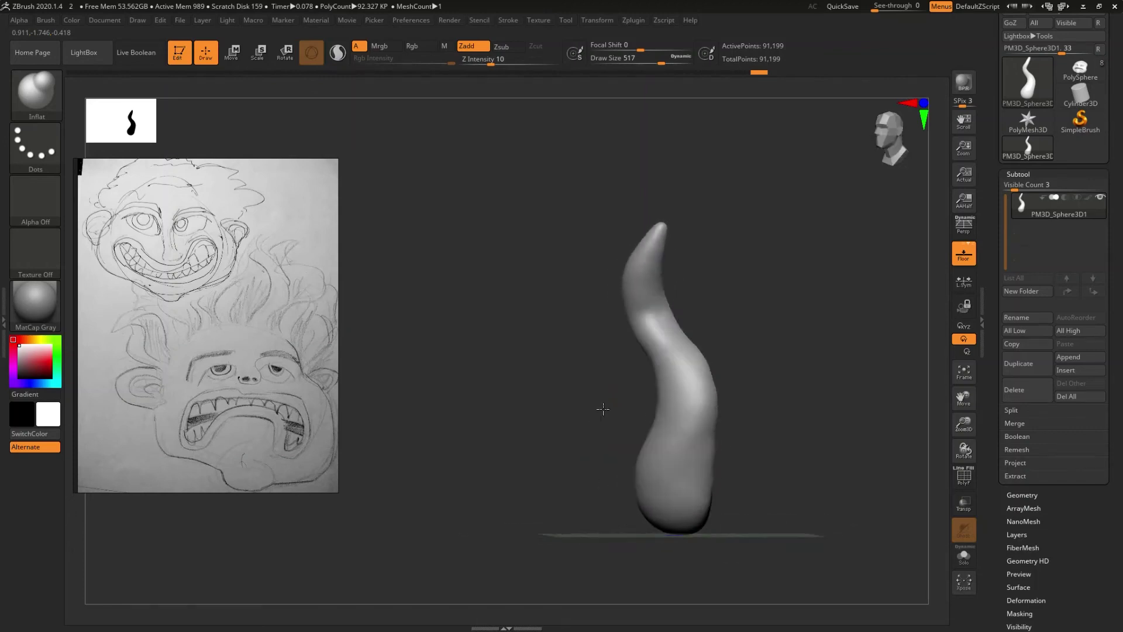
key(ctrl+shift+z)
key(ctrl+shift+z)
key(ctrl+shift+z)
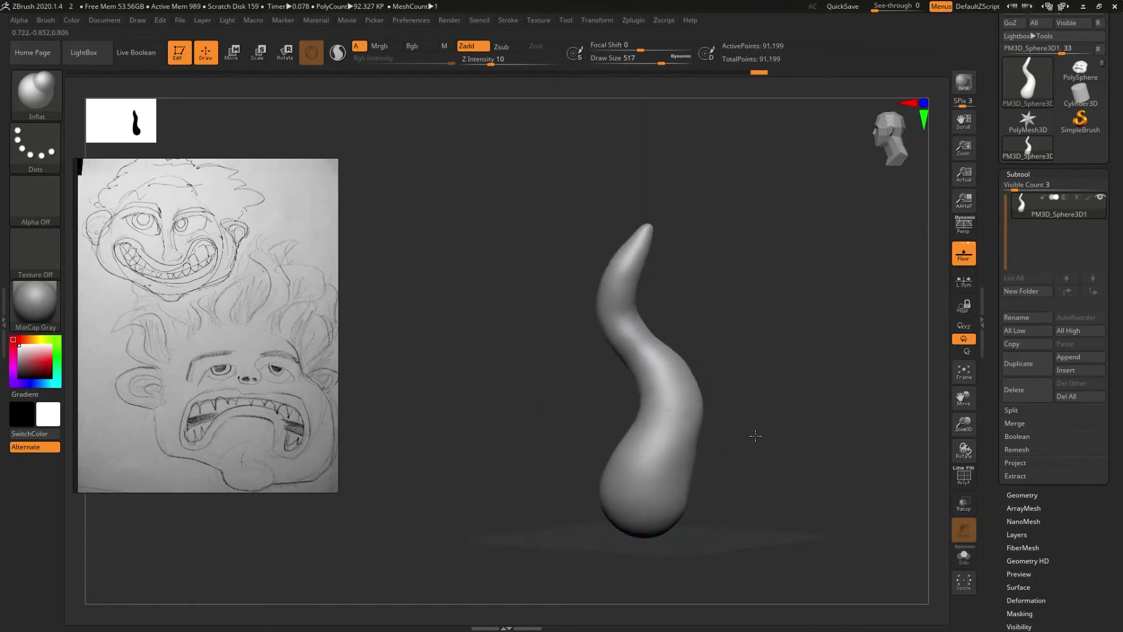
key(ctrl+shift+z)
mouse_move(761, 434)
mouse_down()
mouse_move(728, 459)
mouse_move(696, 464)
mouse_up()
key(ctrl+z)
key(ctrl+z)
key(ctrl+z)
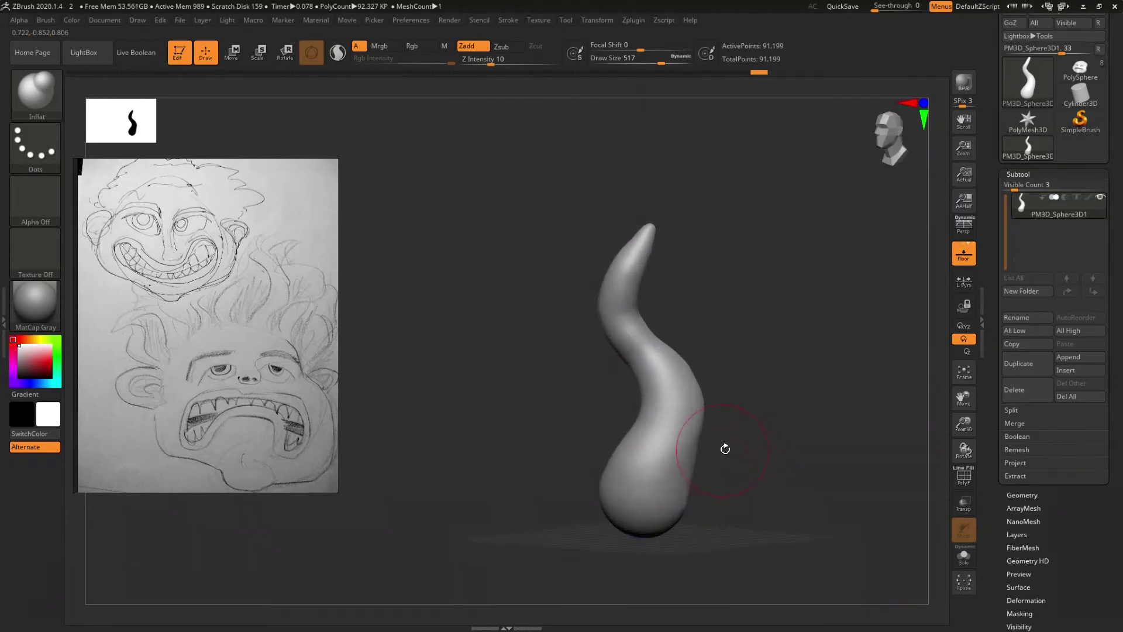
- Switch back to the Standard brush and orbit the strand to a new angle
key(b)
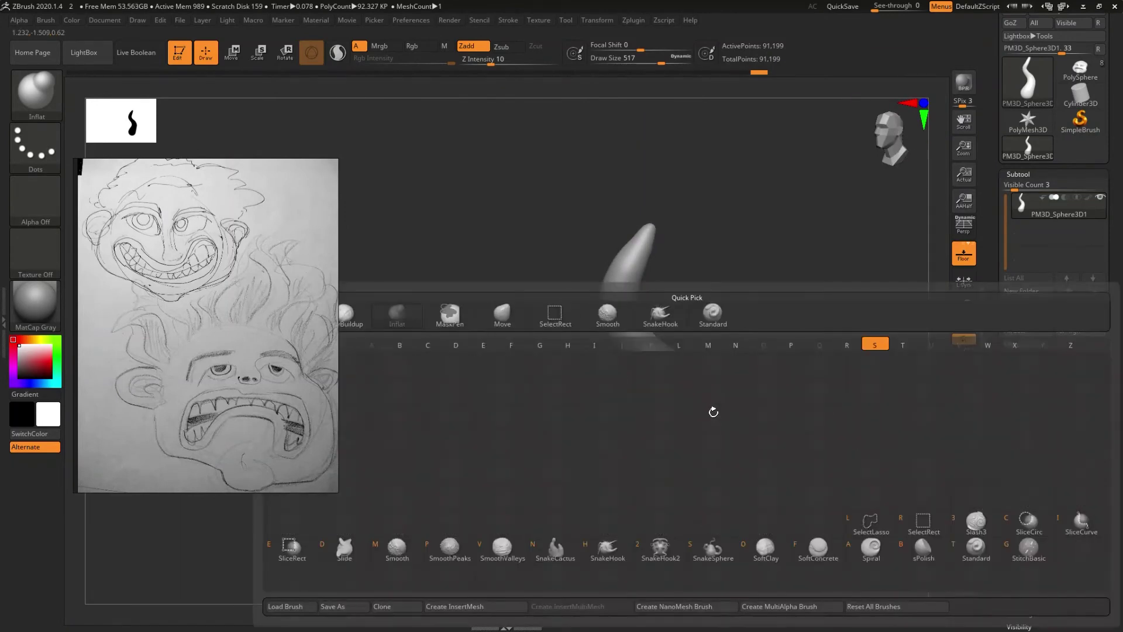
key(s)
key(t)
mouse_move(572, 289)
mouse_down()
mouse_move(564, 371)
mouse_move(513, 352)
mouse_move(538, 345)
mouse_up()
- With the Move brush at size 966, pull the strand's upper part left into an S-curve
key(b)
key(m)
key(v)
key(s)
drag(544, 338, 558, 339)
mouse_move(590, 391)
mouse_down()
mouse_move(592, 377)
mouse_move(583, 414)
mouse_move(597, 399)
mouse_up()
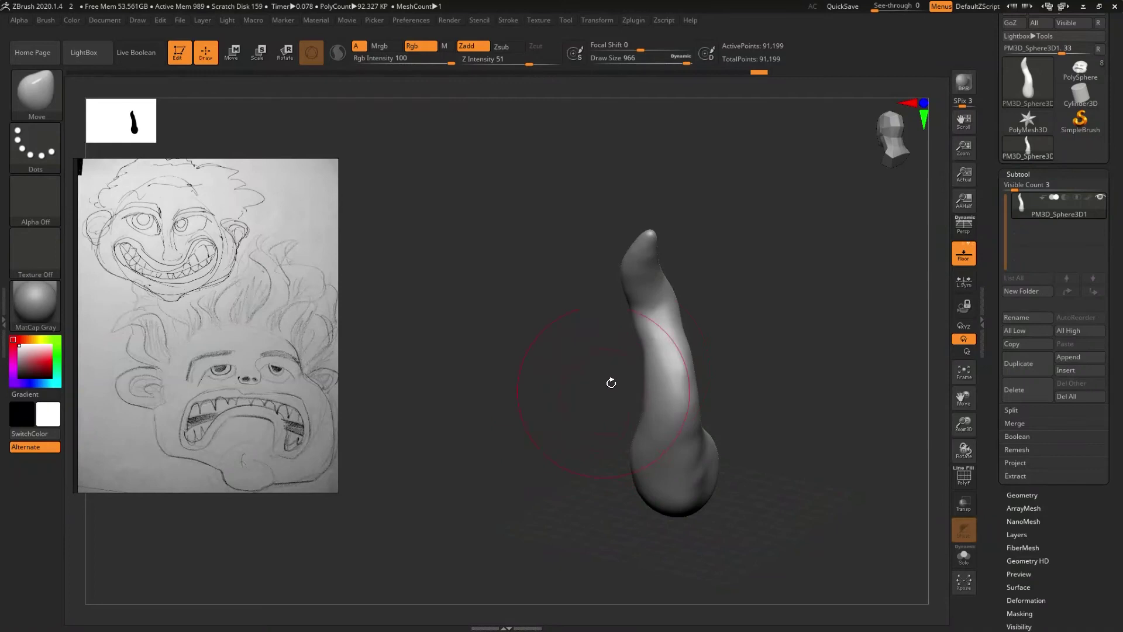
mouse_move(651, 316)
mouse_down()
mouse_move(585, 326)
mouse_move(602, 334)
mouse_move(588, 337)
mouse_up()
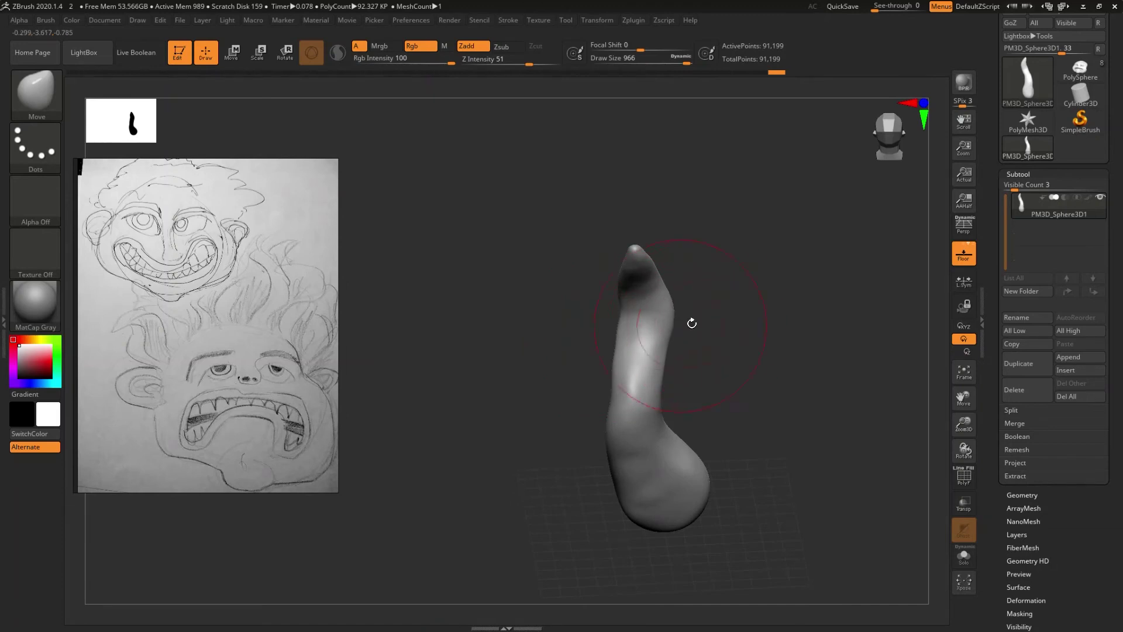
- At Draw Size 430, pull the tip shorter and rounder, then orbit to check the horn curve
key(s)
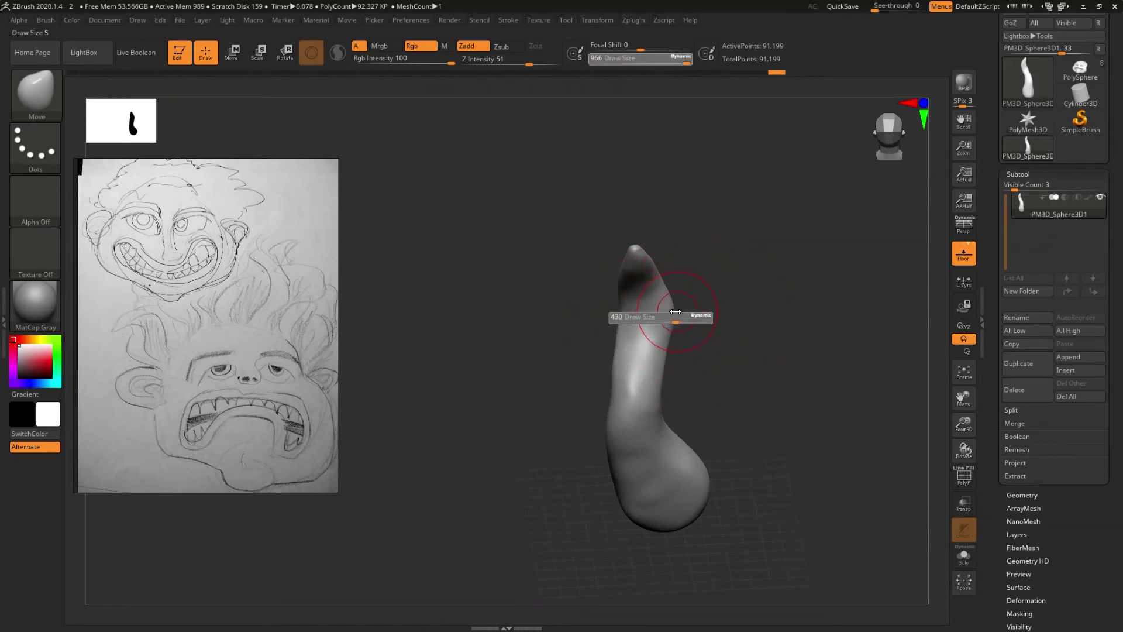
drag(676, 312, 677, 350)
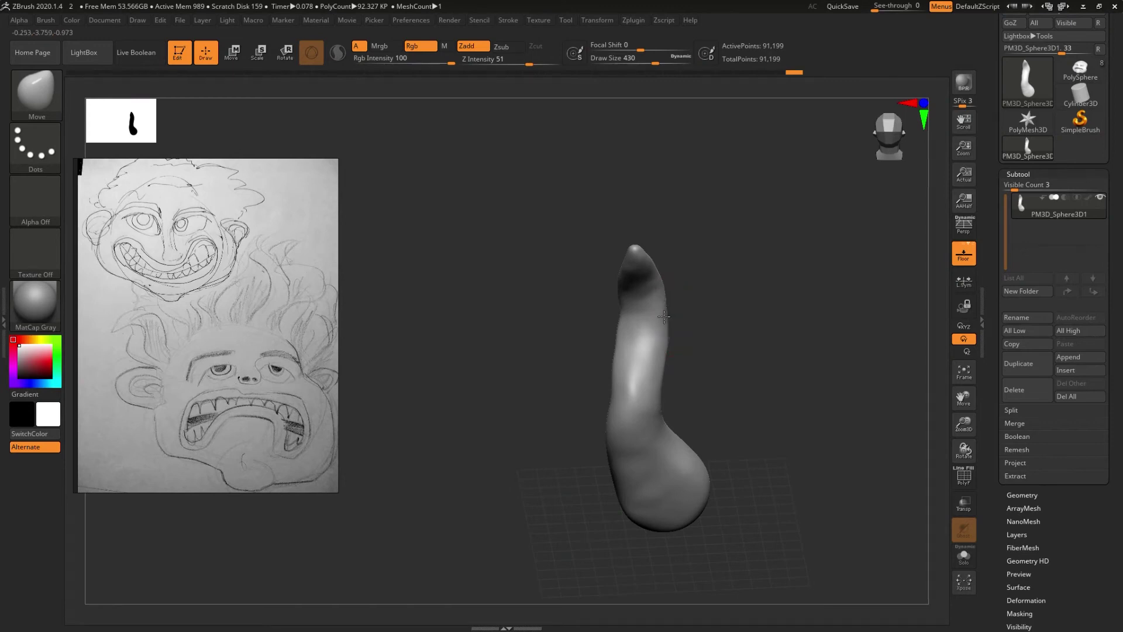
drag(664, 316, 617, 400)
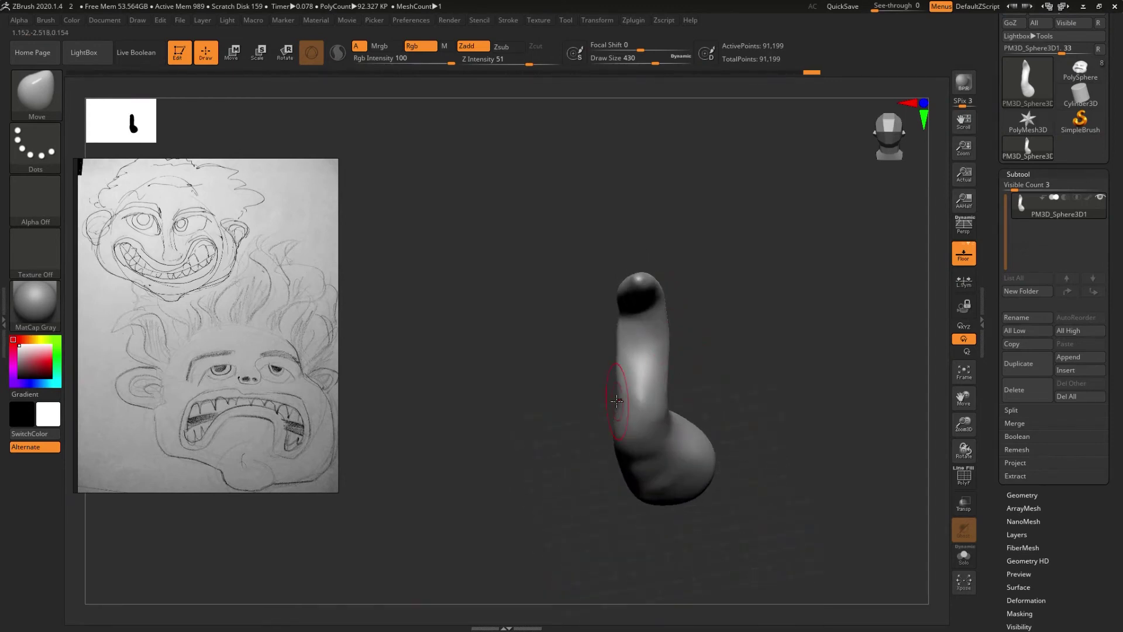
mouse_move(613, 401)
mouse_down()
mouse_move(657, 368)
mouse_move(663, 429)
mouse_up()
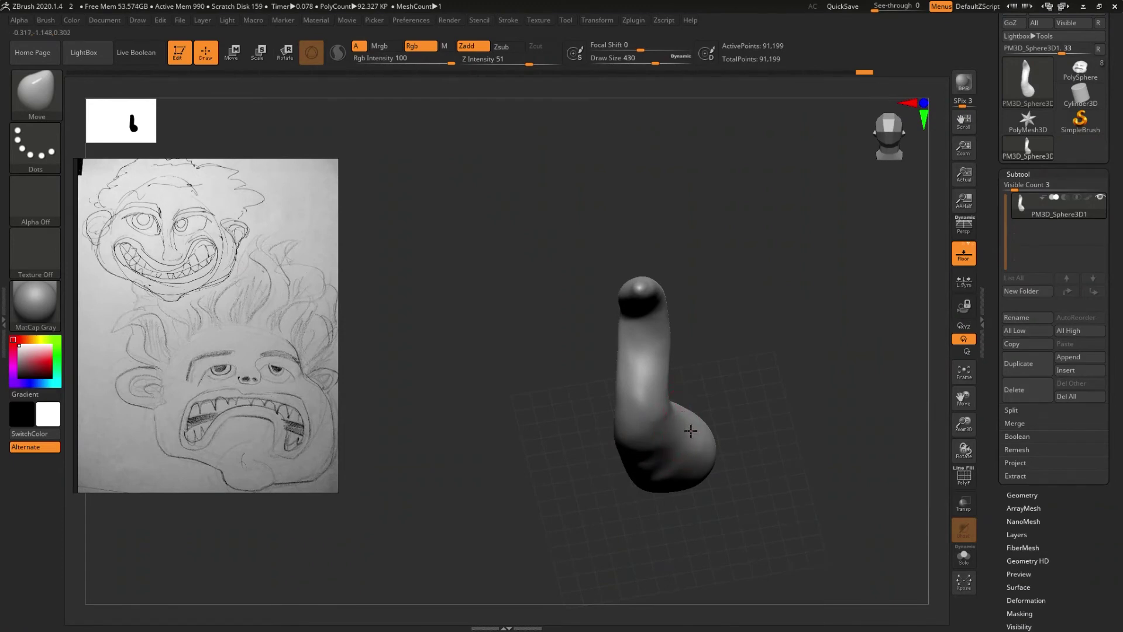
mouse_move(691, 431)
mouse_down()
mouse_move(672, 371)
mouse_move(627, 302)
mouse_up()
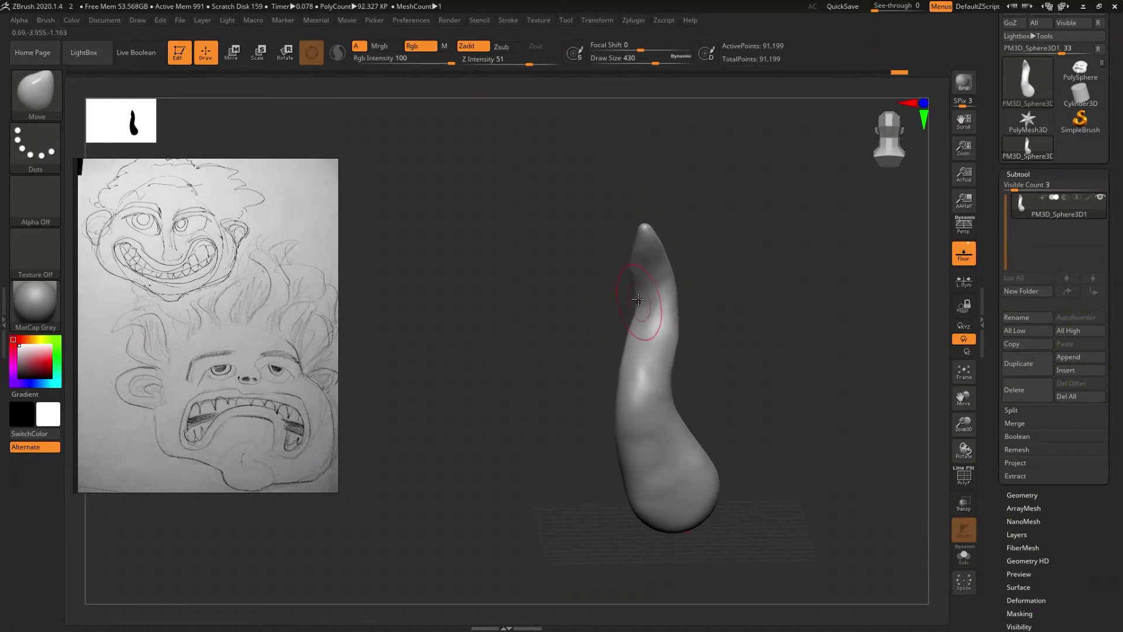
mouse_move(640, 275)
mouse_down()
mouse_move(677, 296)
mouse_move(705, 276)
mouse_move(710, 291)
mouse_move(692, 303)
mouse_move(687, 278)
mouse_move(657, 272)
mouse_up()
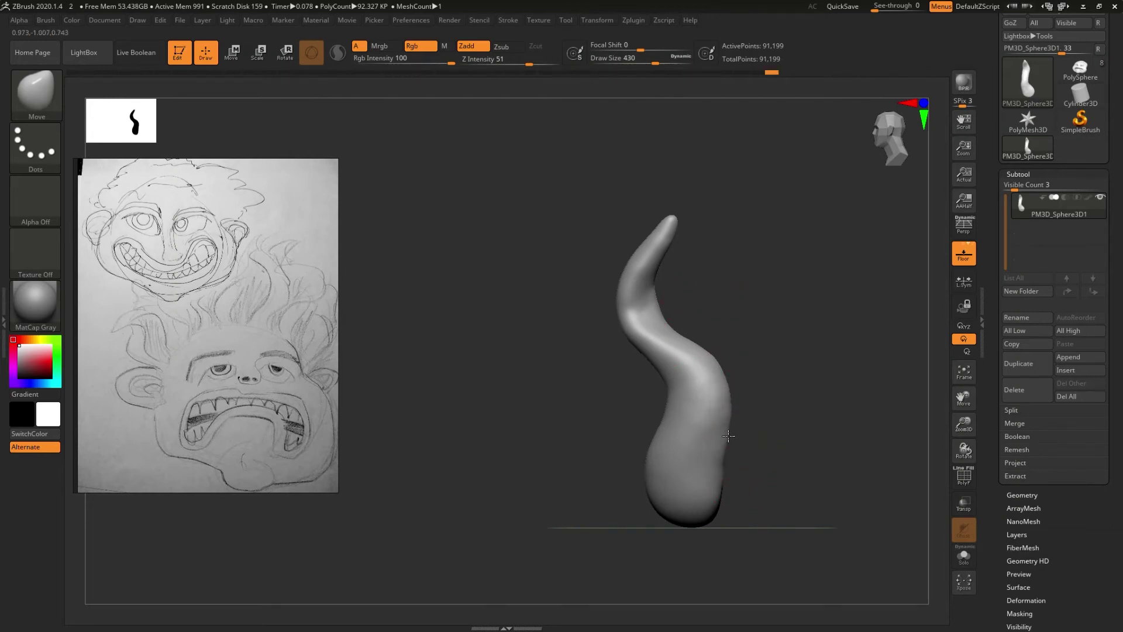
mouse_move(735, 468)
mouse_down()
mouse_move(705, 465)
mouse_move(711, 442)
mouse_up()
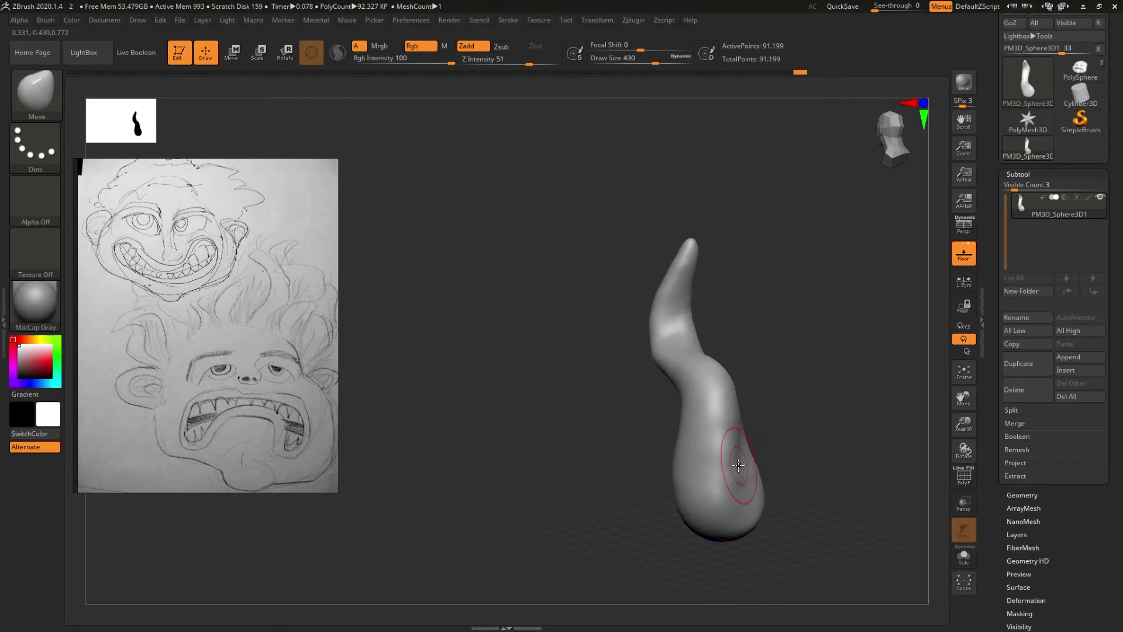
- Push the upper body left and nudge the lower bulb, then orbit back to the front
drag(739, 465, 742, 472)
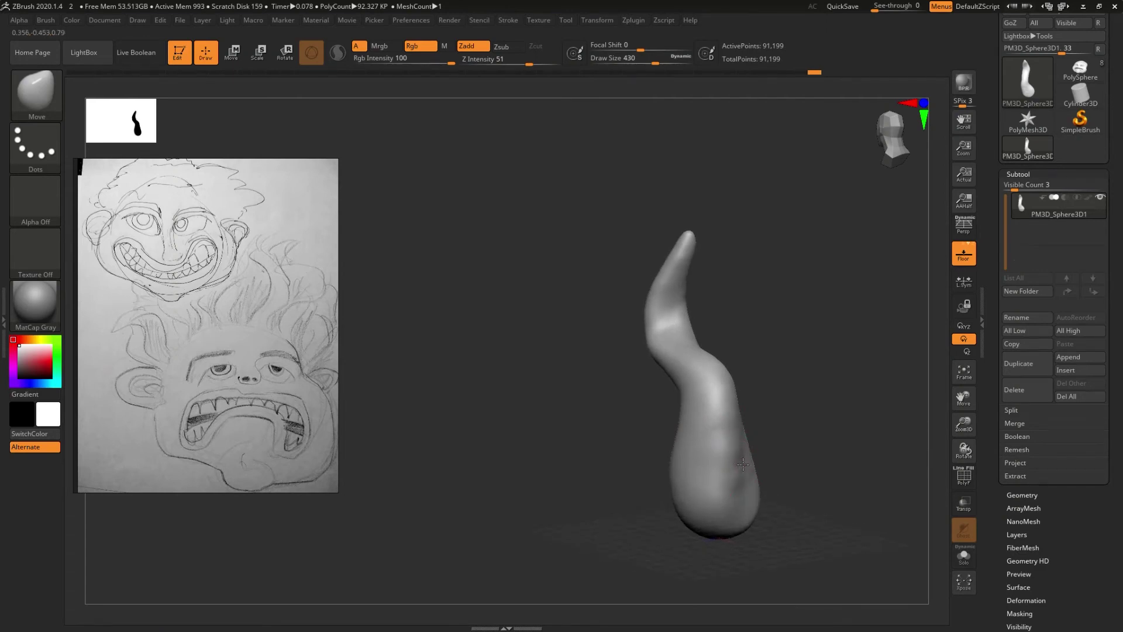
drag(740, 492, 747, 467)
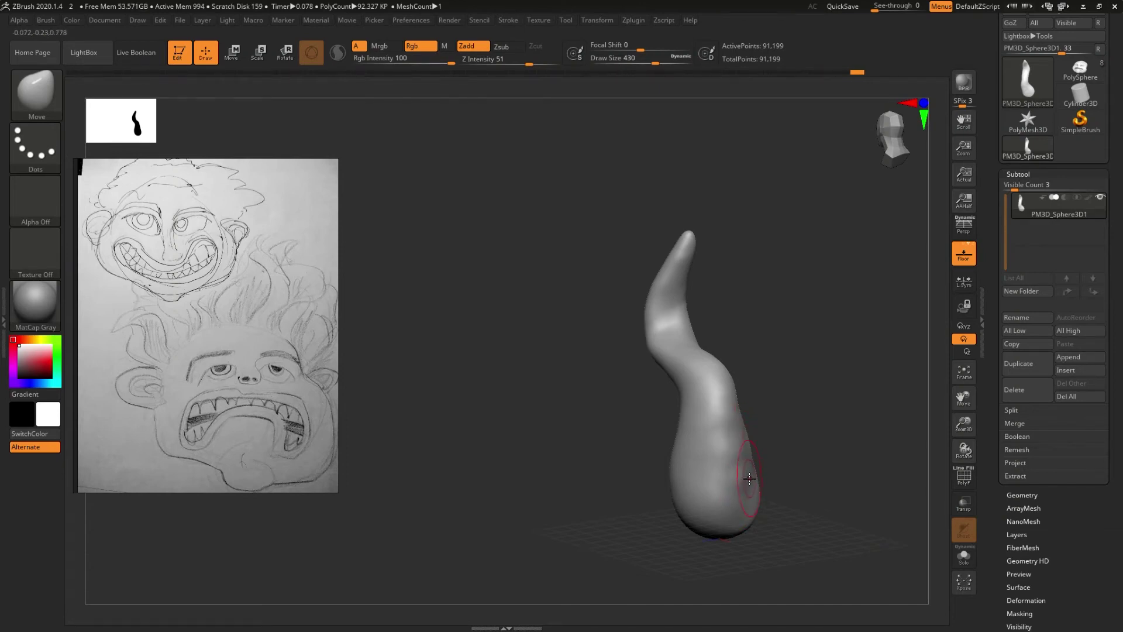
drag(755, 477, 704, 349)
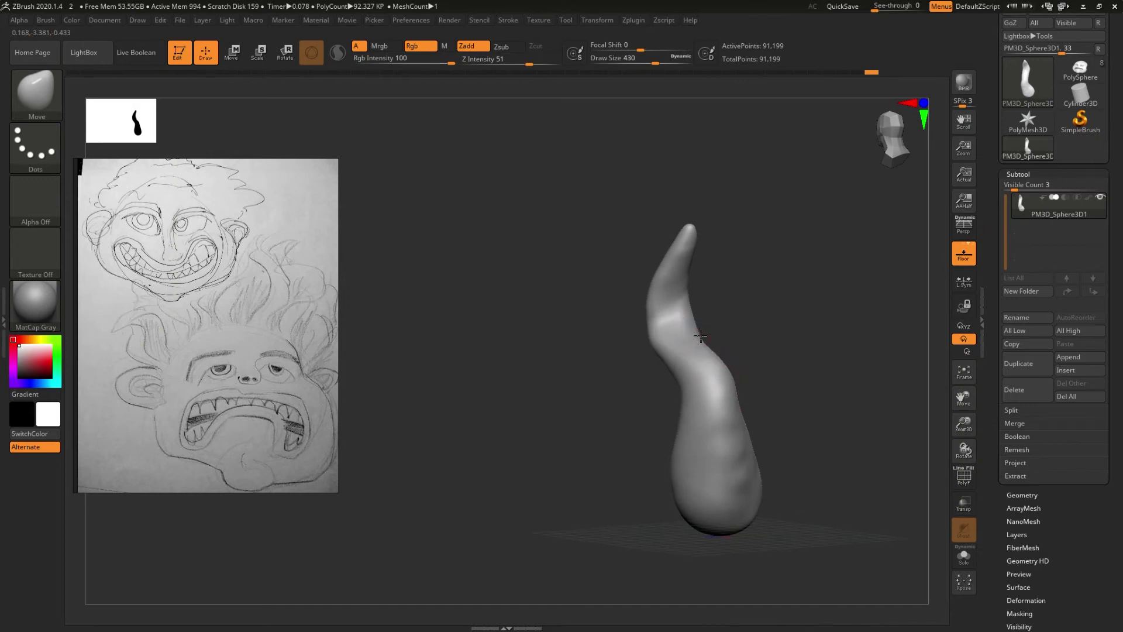
right_drag(702, 335, 689, 375)
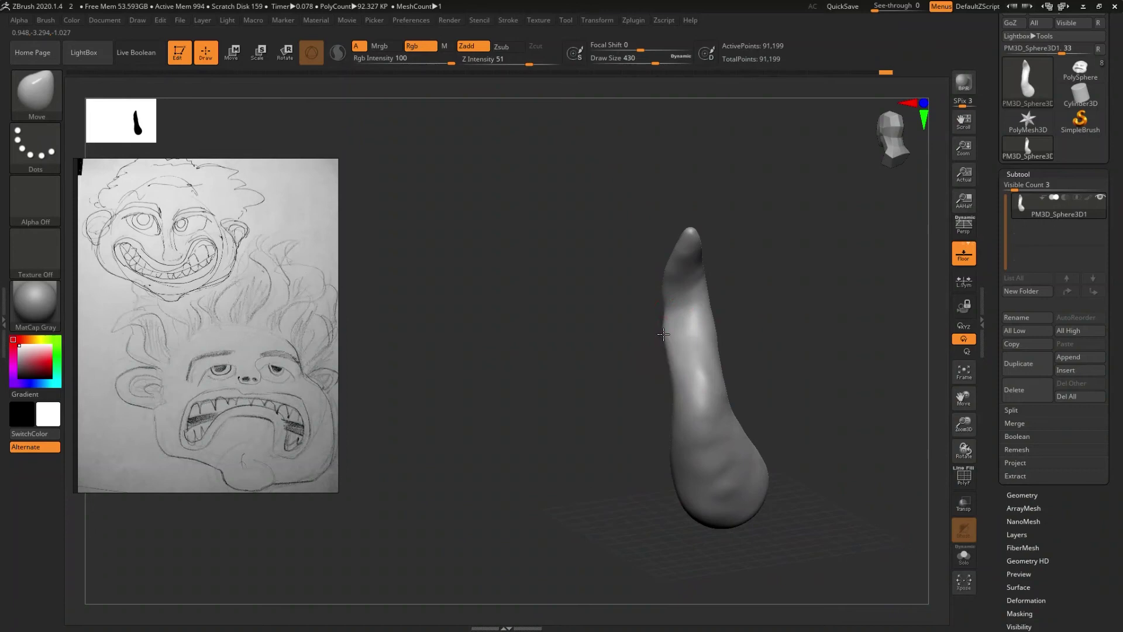
right_drag(667, 336, 698, 369)
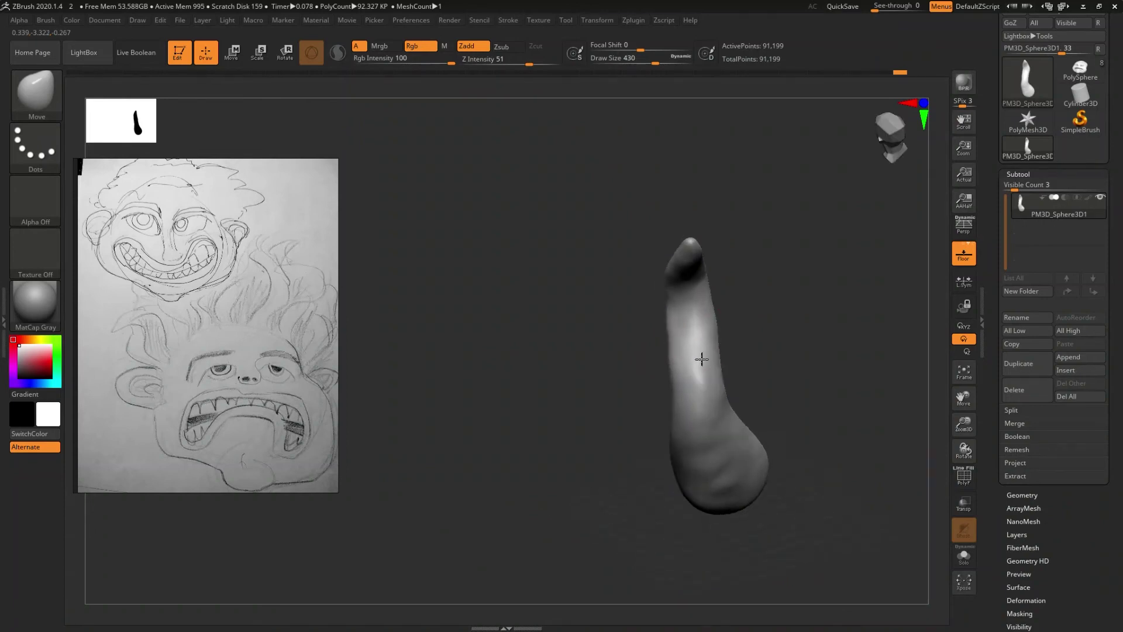
- Enlarge the Move brush to Draw Size 1000
key(s)
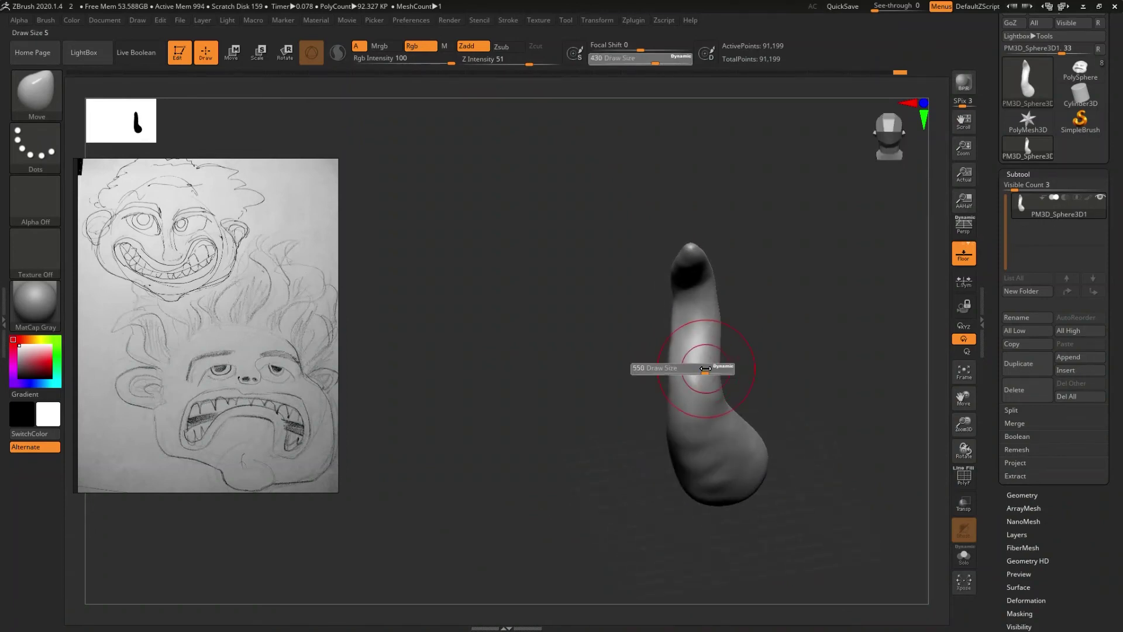
drag(698, 369, 722, 368)
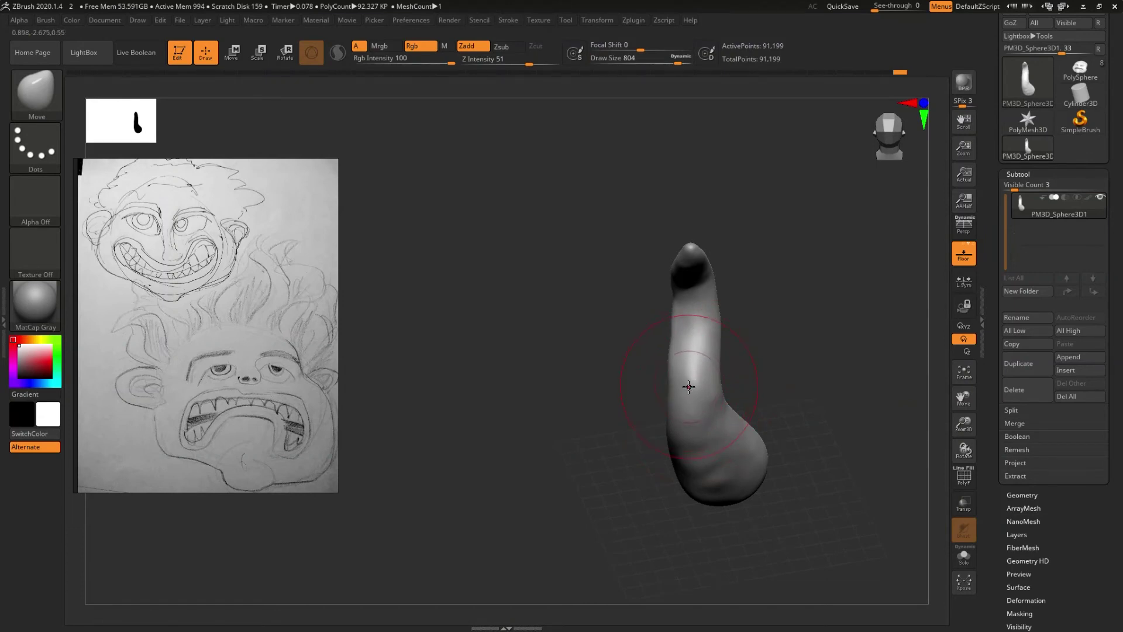
right_drag(689, 390, 696, 397)
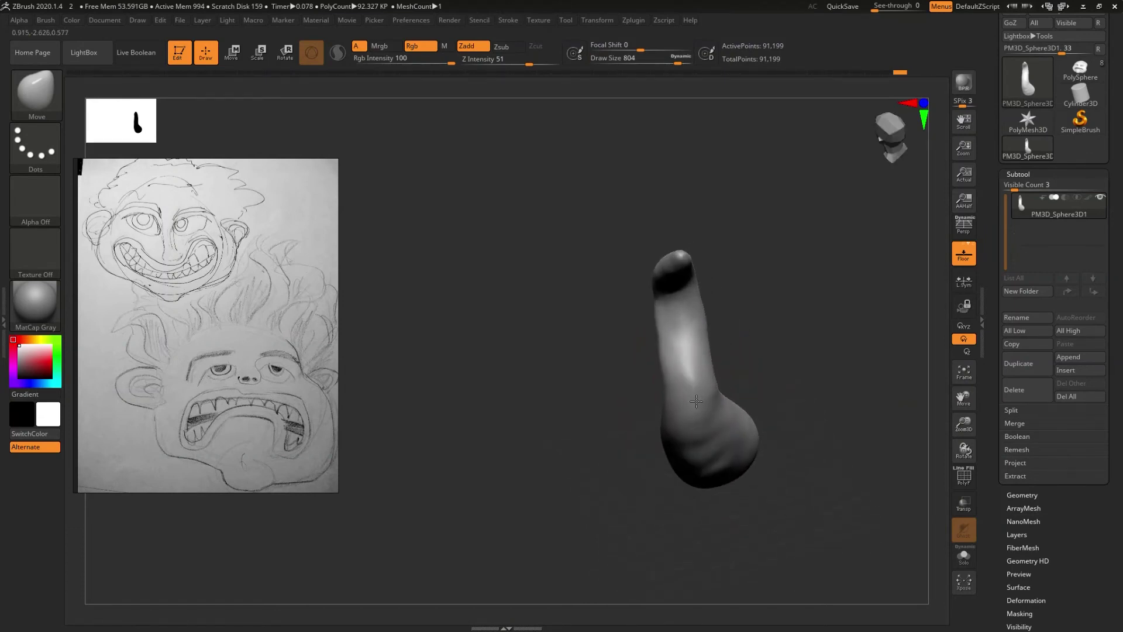
key(s)
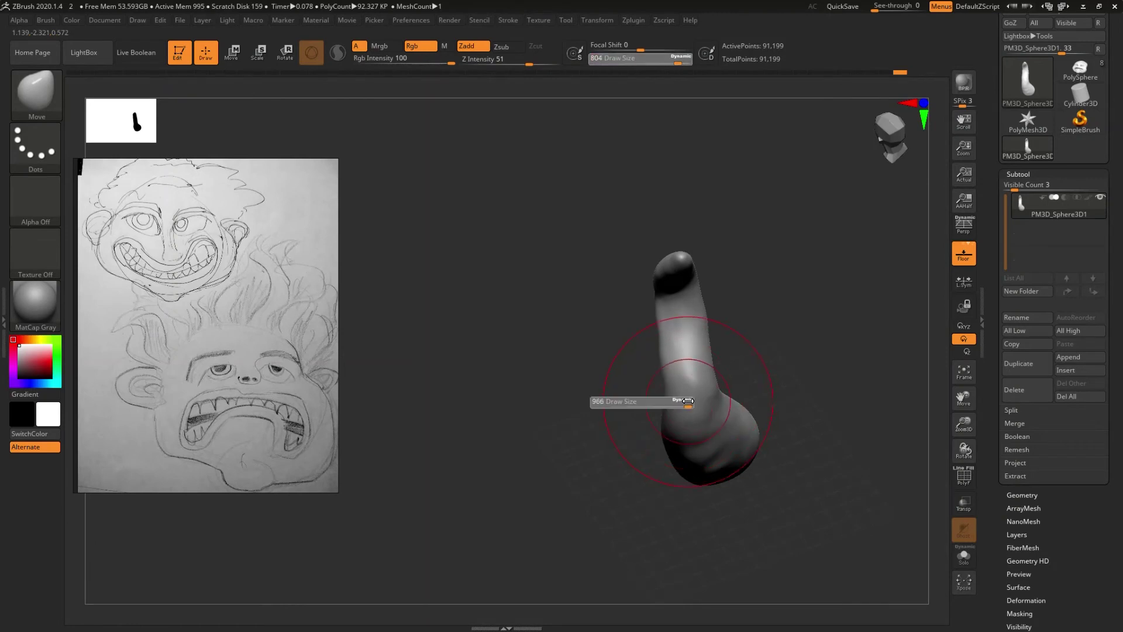
drag(681, 402, 698, 403)
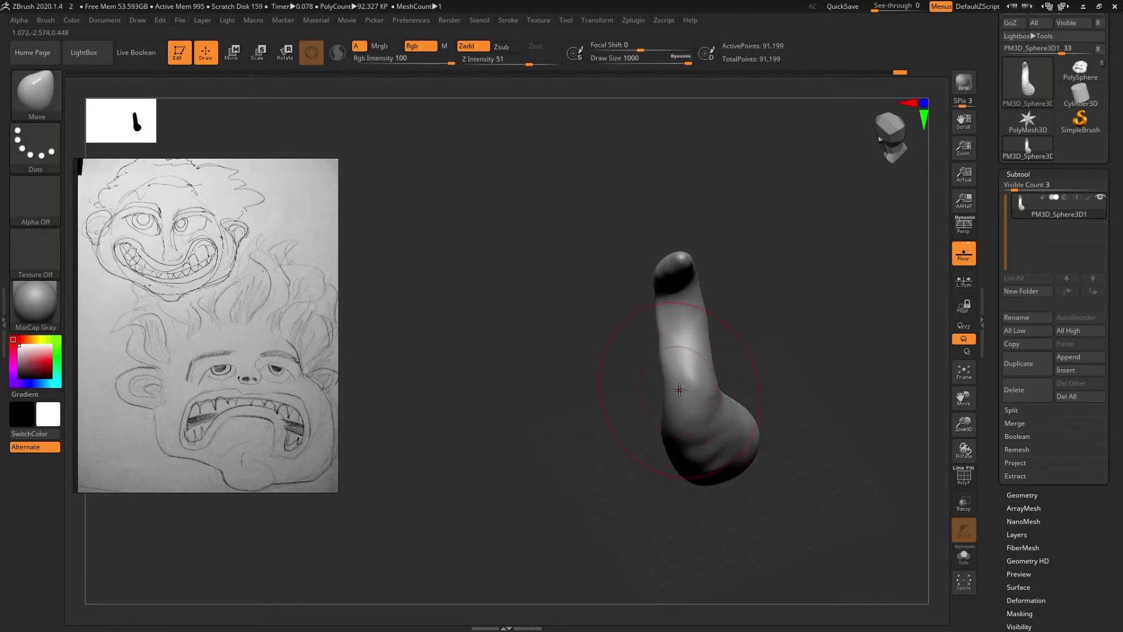
- Bulge the strand's left side and bend its upper part right, then orbit to check the curl
drag(665, 390, 640, 396)
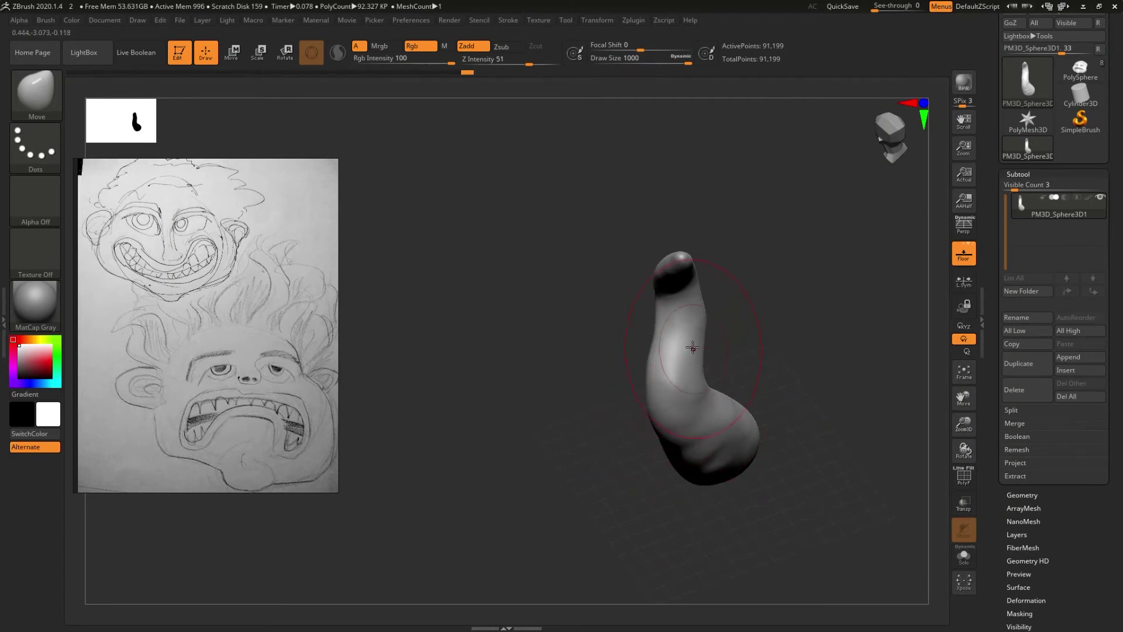
drag(680, 323, 720, 322)
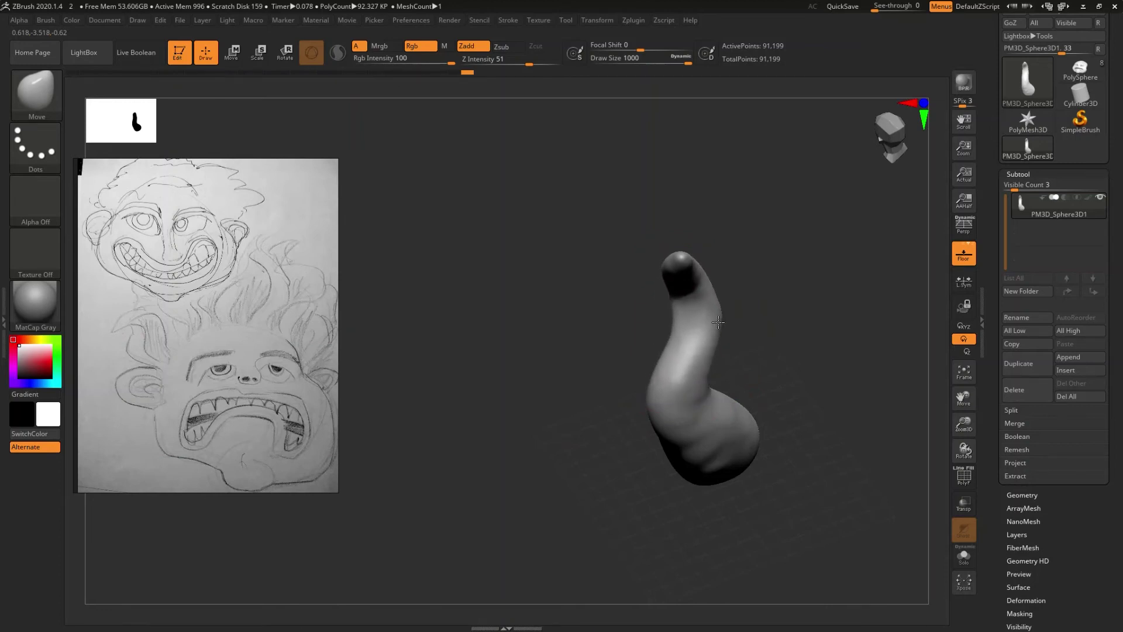
mouse_move(718, 321)
mouse_down()
mouse_move(689, 378)
mouse_move(675, 376)
mouse_move(615, 436)
mouse_move(667, 401)
mouse_up()
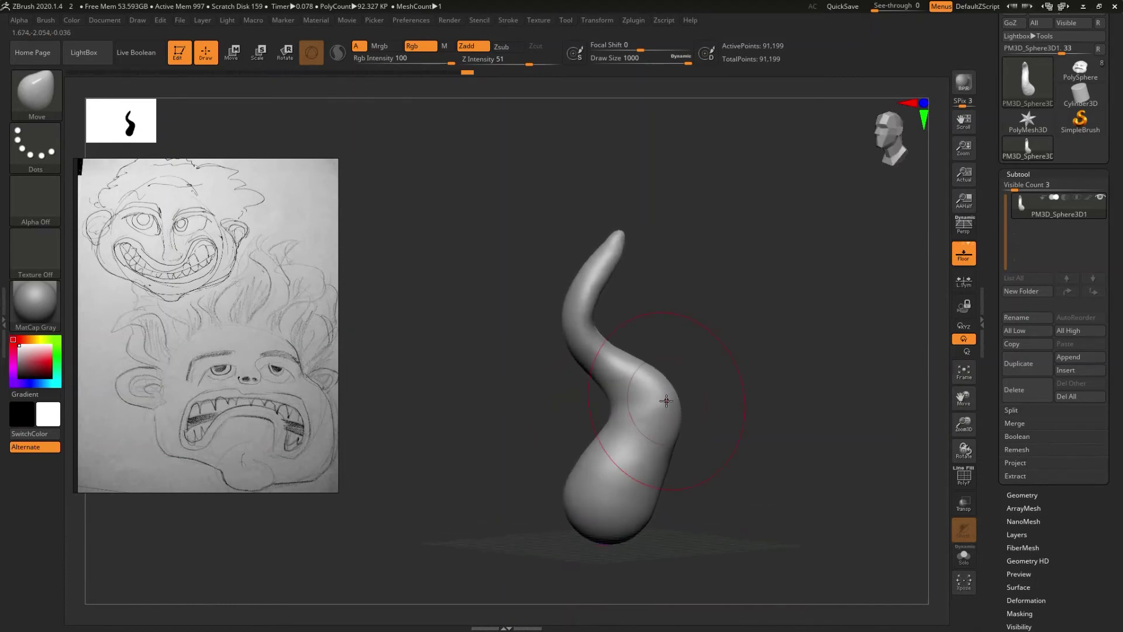
key(ctrl)
mouse_move(666, 401)
mouse_down()
mouse_move(680, 413)
mouse_move(605, 436)
mouse_move(692, 424)
mouse_move(705, 521)
mouse_up()
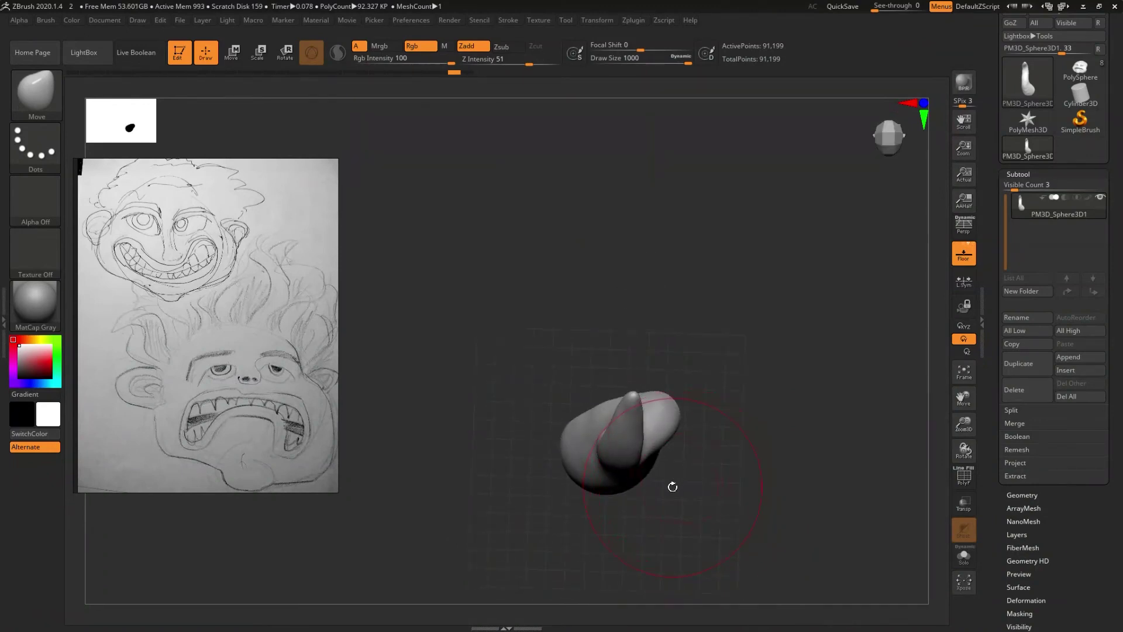
drag(673, 487, 666, 408)
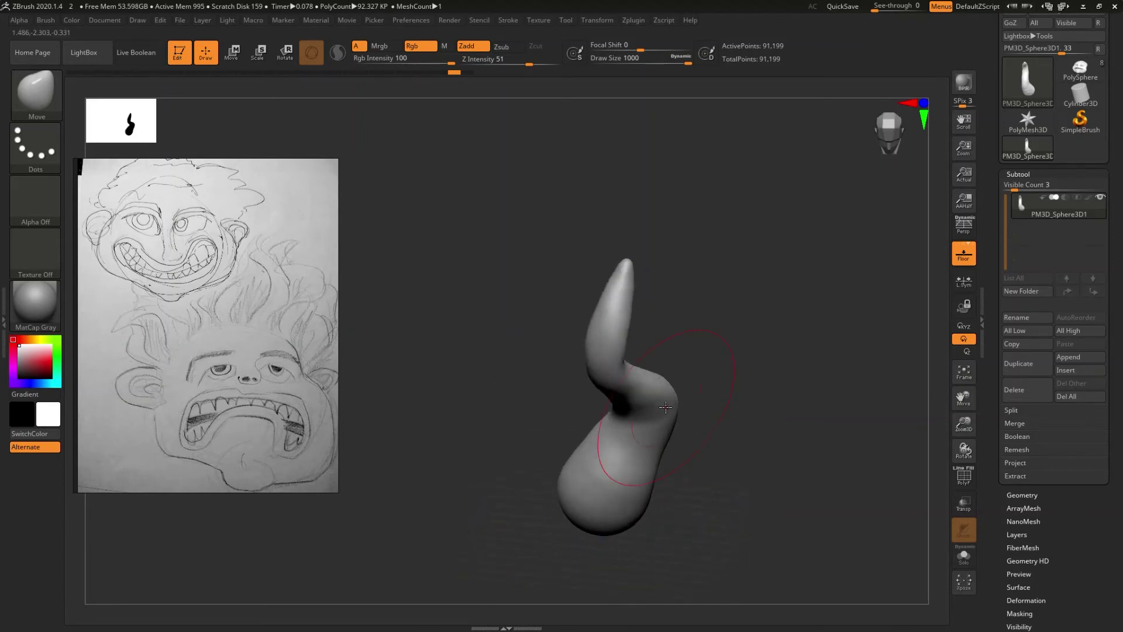
- Open the brush library, discard the T filter, and filter it to S brushes
key(b)
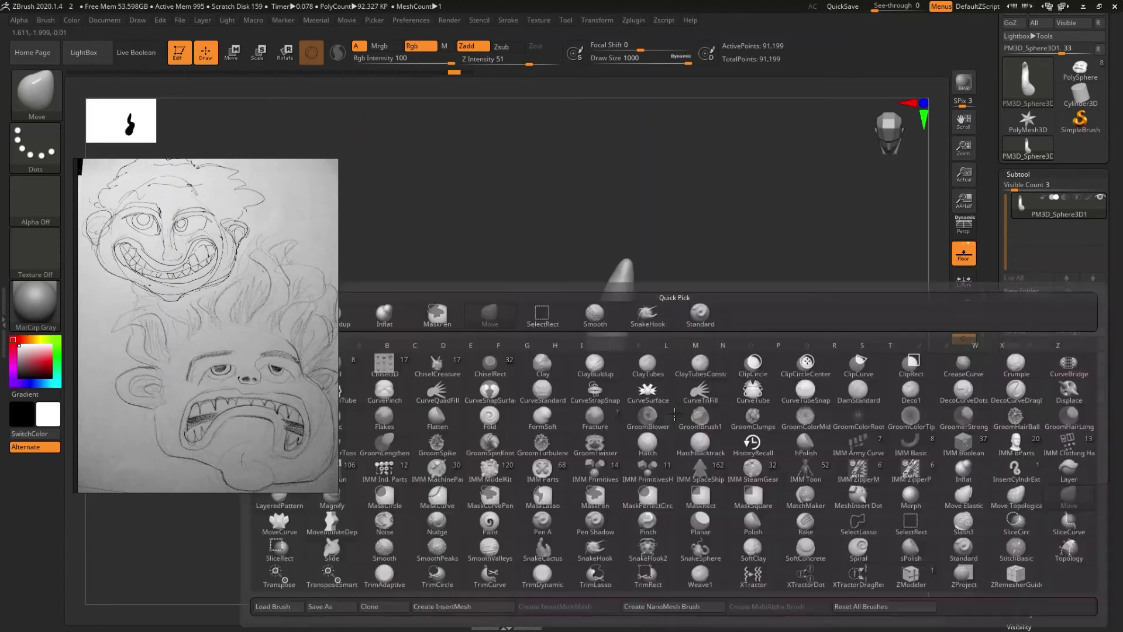
key(t)
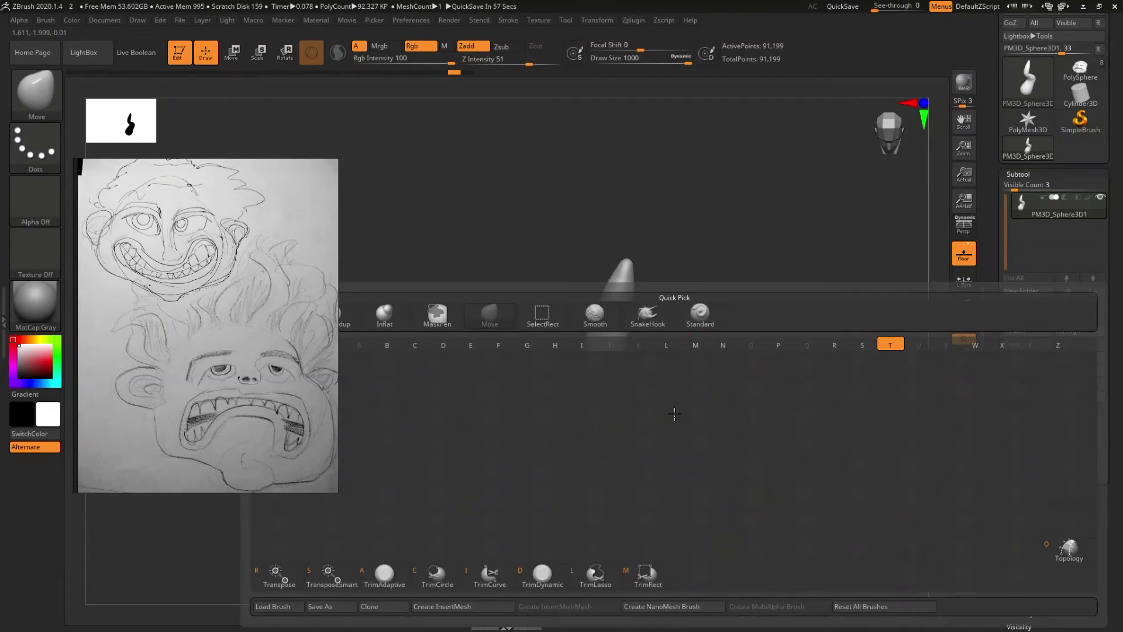
key(Escape)
key(b)
key(s)
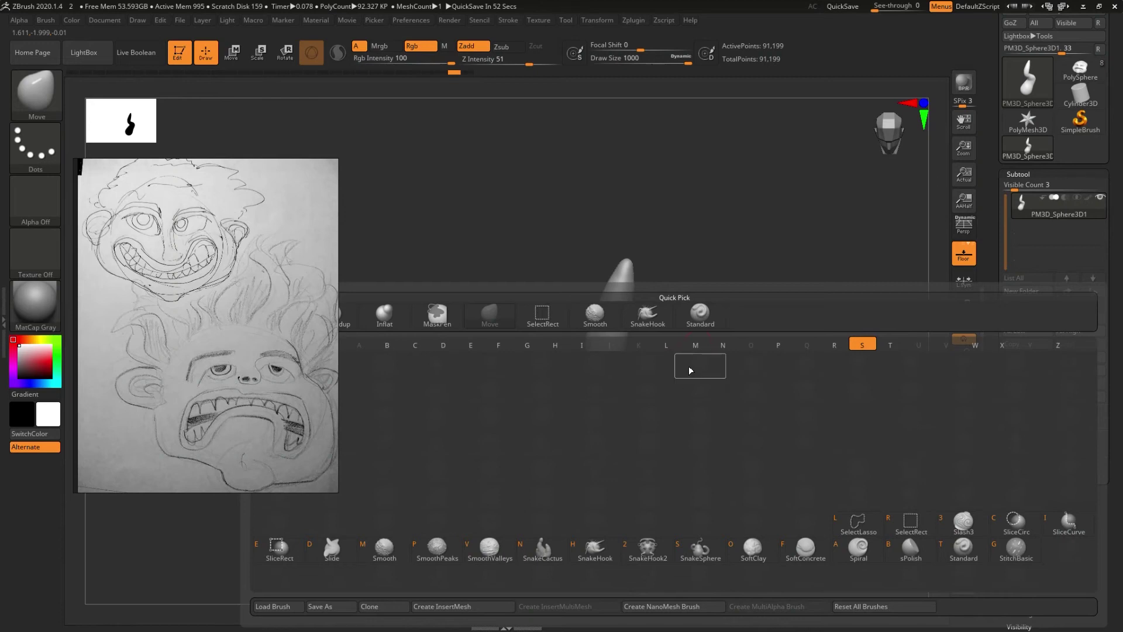
- Switch to the Spiral brush, try a twist on the hair strand, and undo it
click(858, 549)
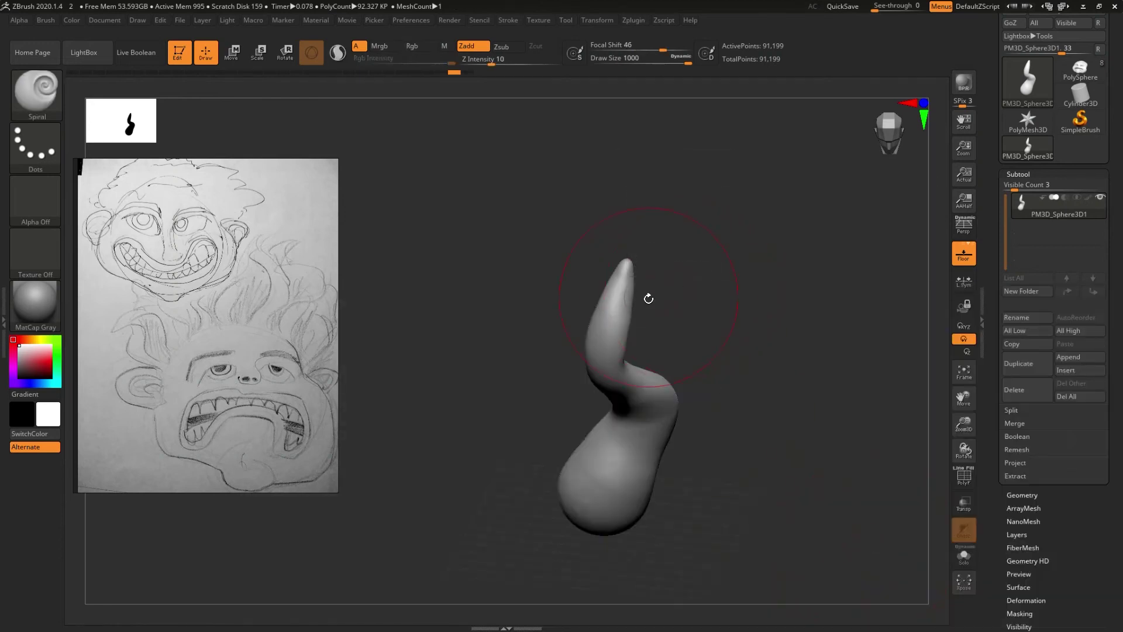
mouse_move(616, 337)
mouse_down()
mouse_move(658, 356)
mouse_move(637, 364)
mouse_up()
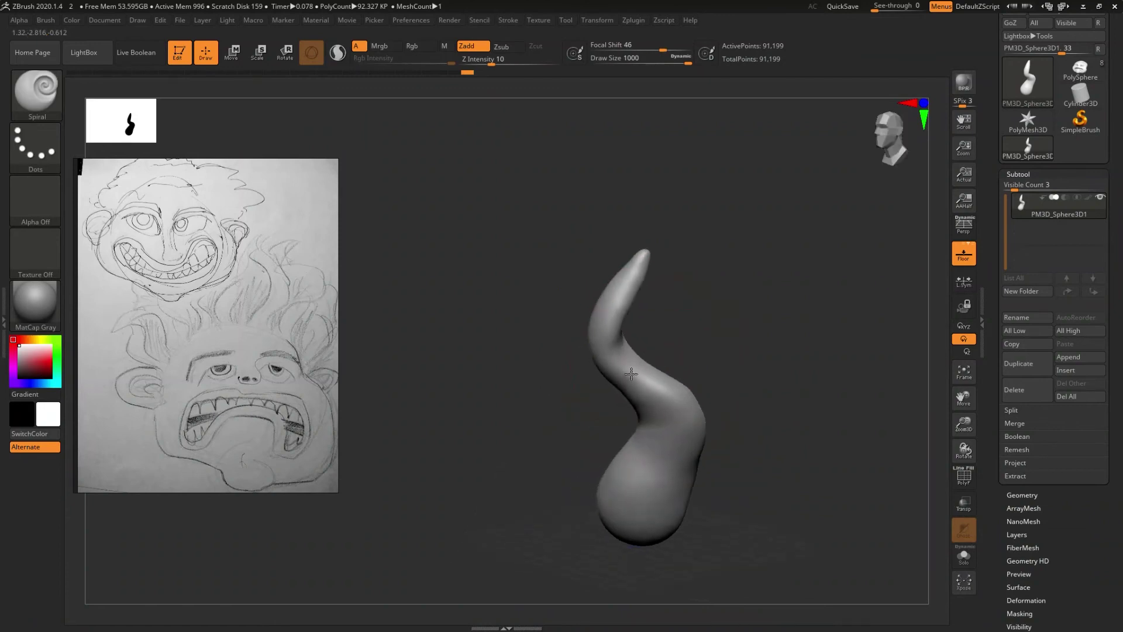
key(ctrl+z)
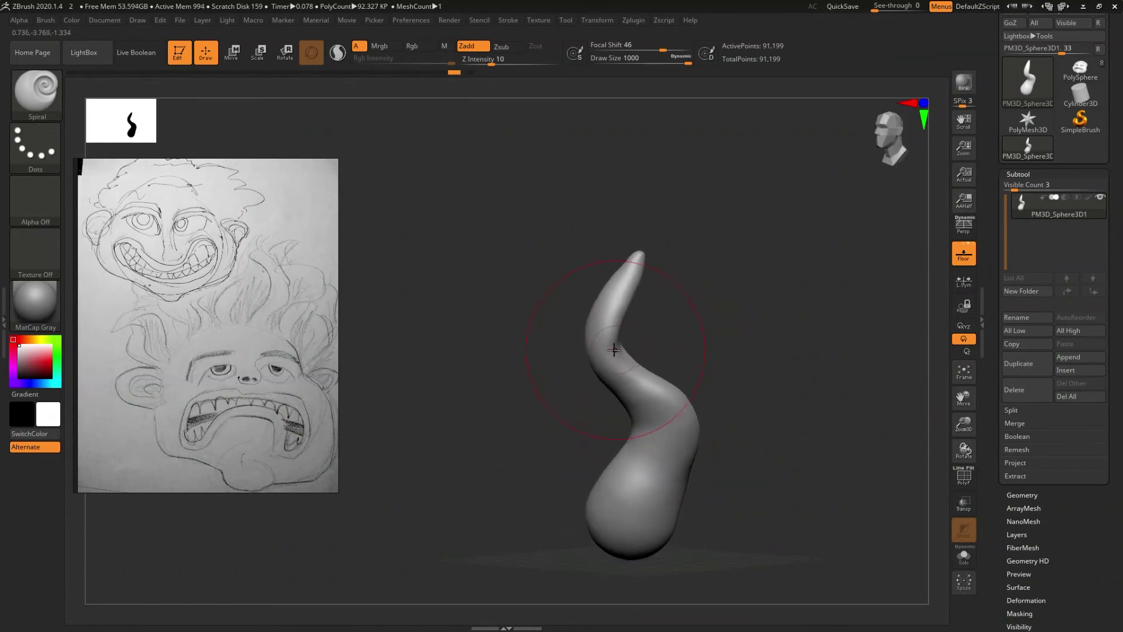
mouse_move(630, 354)
mouse_down()
mouse_move(614, 378)
mouse_move(615, 362)
mouse_up()
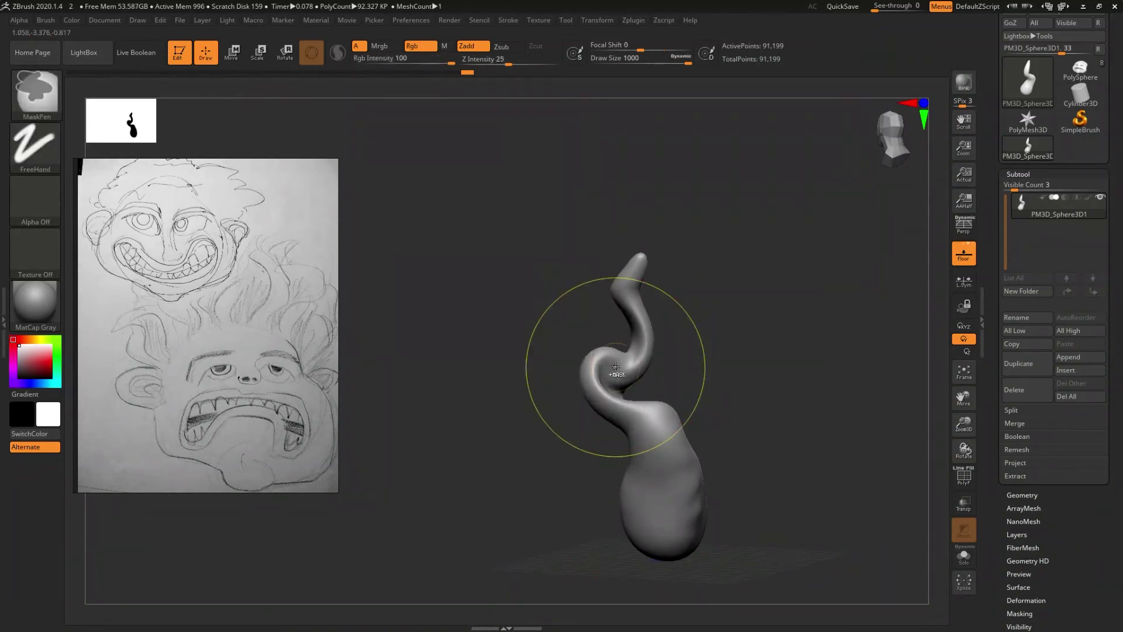
key(ctrl+z)
- Bend the strand's upper part into an S-curve, then twist and thicken it further
key(ctrl+z)
drag(622, 357, 630, 366)
key(ctrl+z)
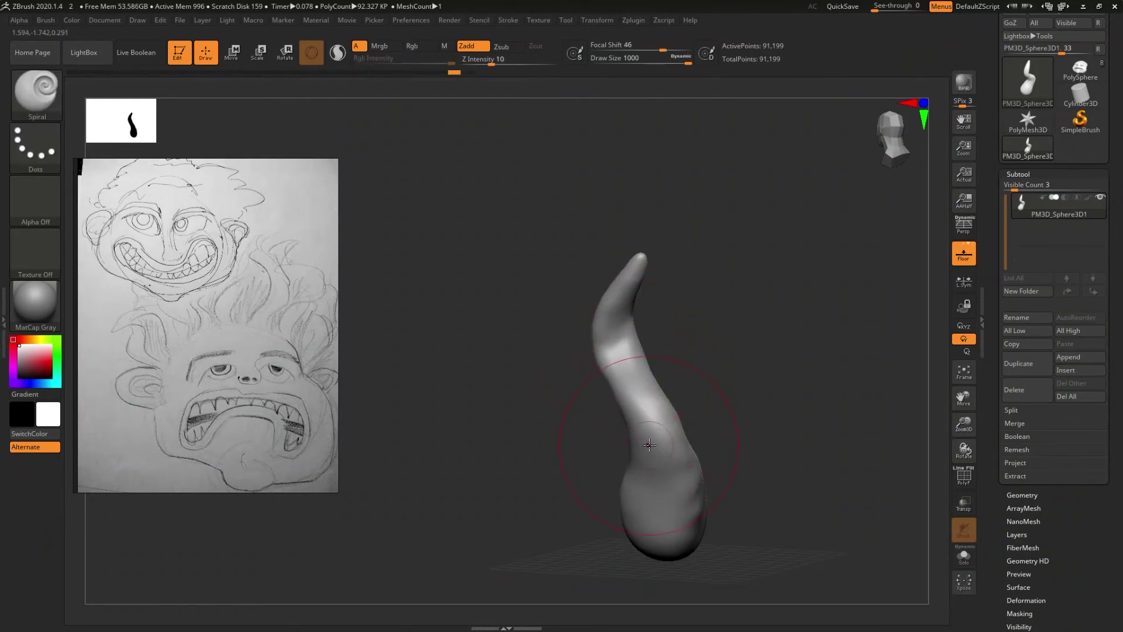
key(ctrl+shift+z)
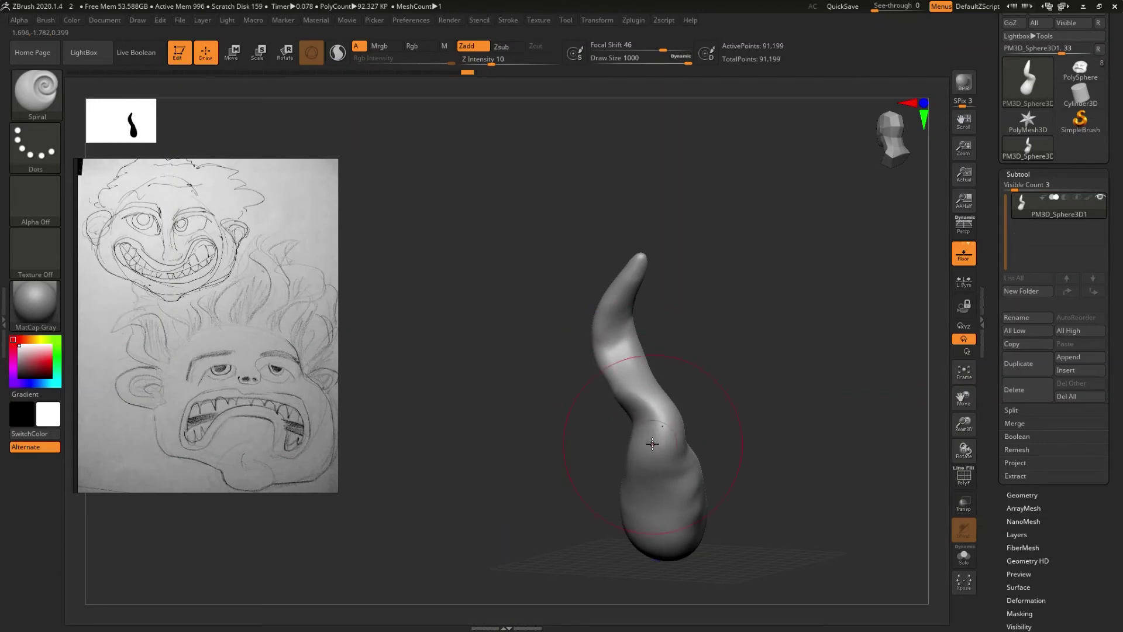
mouse_move(639, 409)
mouse_down()
mouse_move(634, 430)
mouse_move(620, 404)
mouse_up()
drag(603, 367, 620, 396)
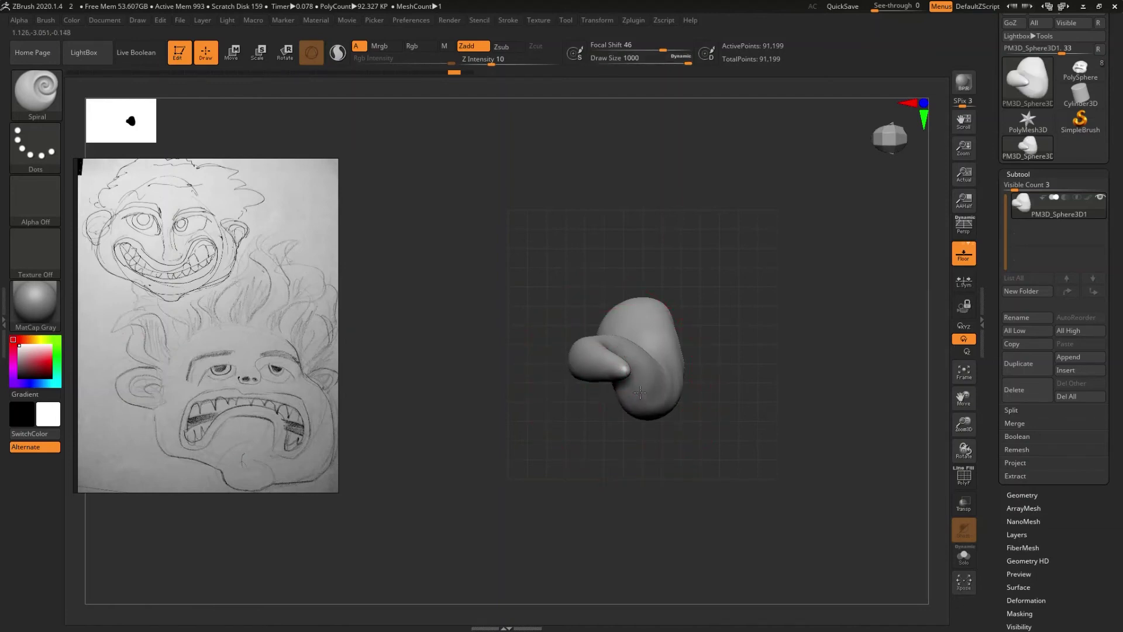
- Smooth the grooves and creases in the curled strand, denting its lower right
shift+drag(640, 398, 642, 391)
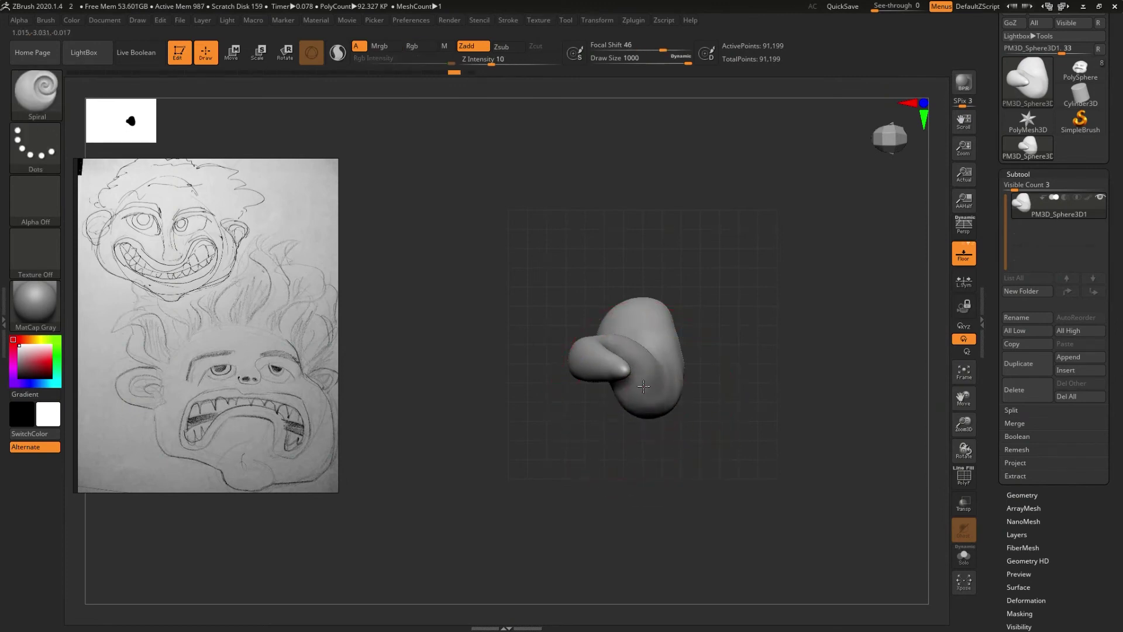
mouse_move(643, 387)
mouse_down()
mouse_move(632, 363)
mouse_move(618, 371)
mouse_move(602, 359)
mouse_up()
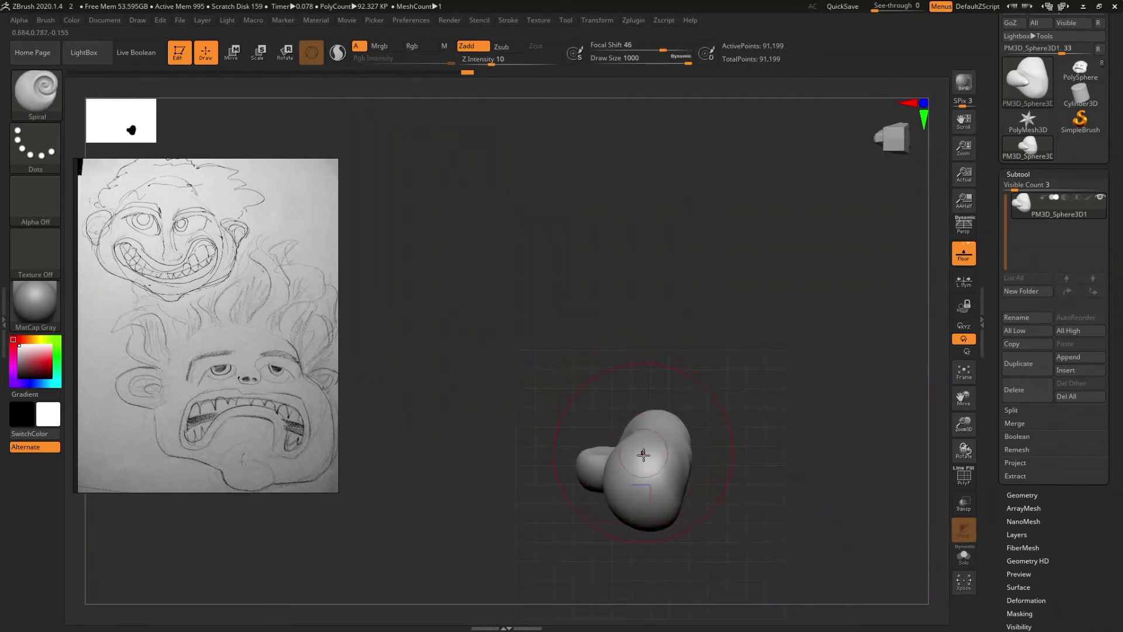
mouse_move(649, 474)
mouse_down()
mouse_move(590, 459)
mouse_move(599, 524)
mouse_move(616, 409)
mouse_move(619, 465)
mouse_move(556, 459)
mouse_up()
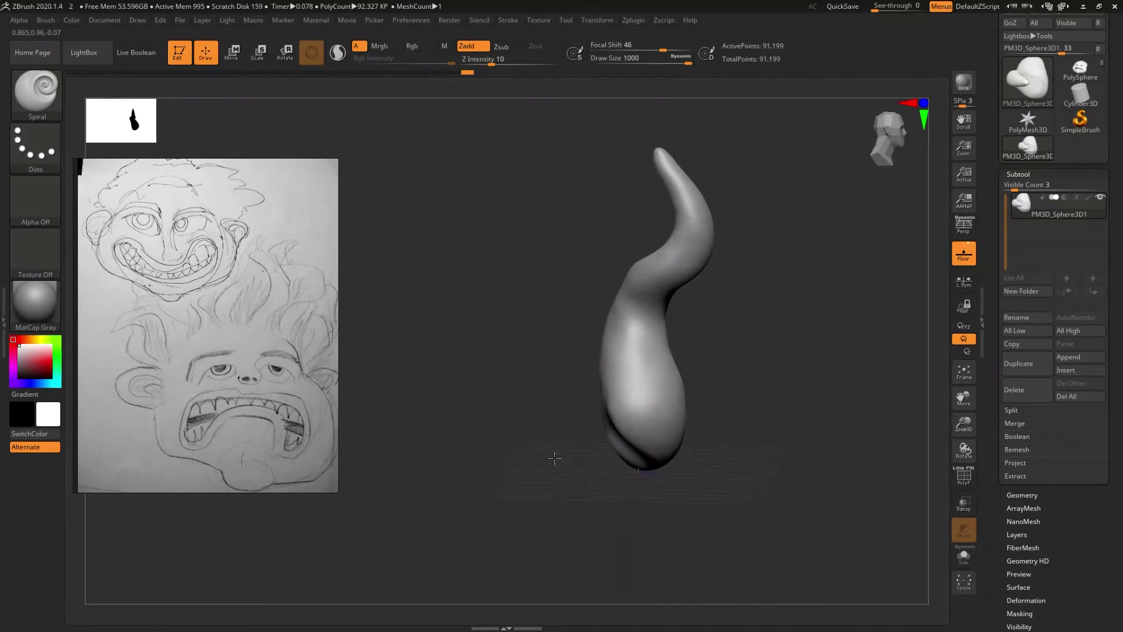
drag(634, 315, 636, 316)
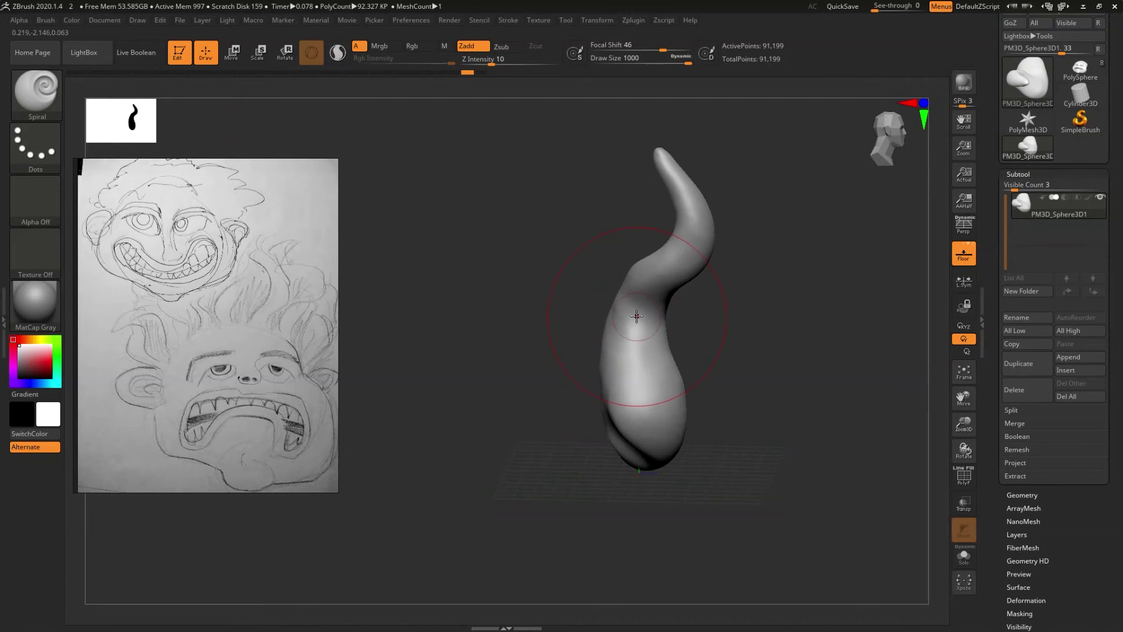
drag(636, 316, 637, 320)
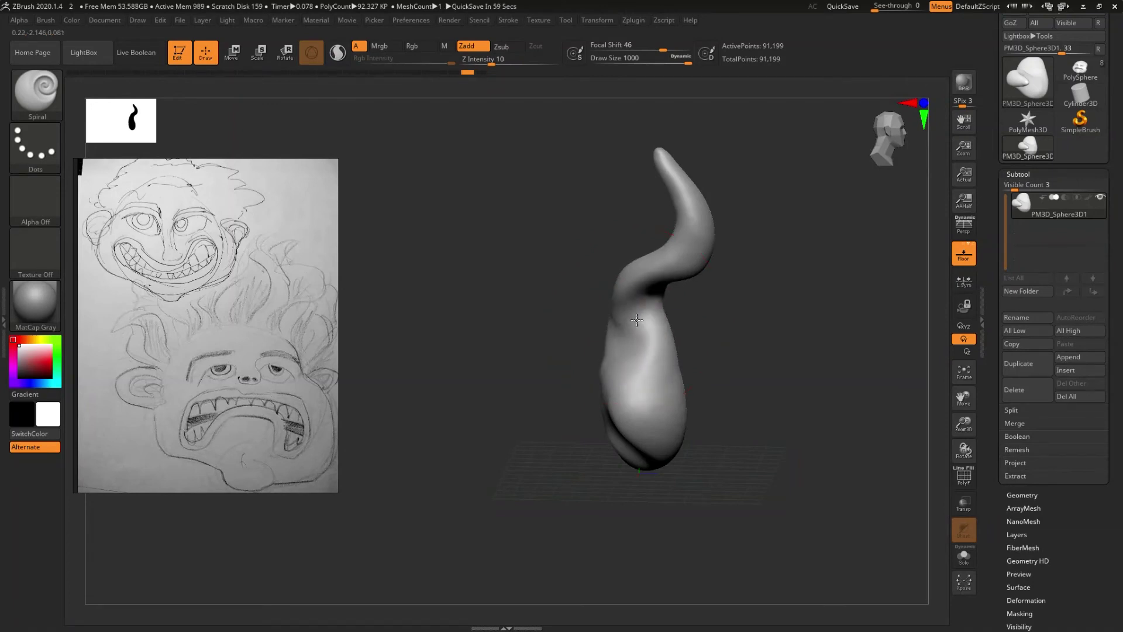
shift+drag(636, 320, 637, 321)
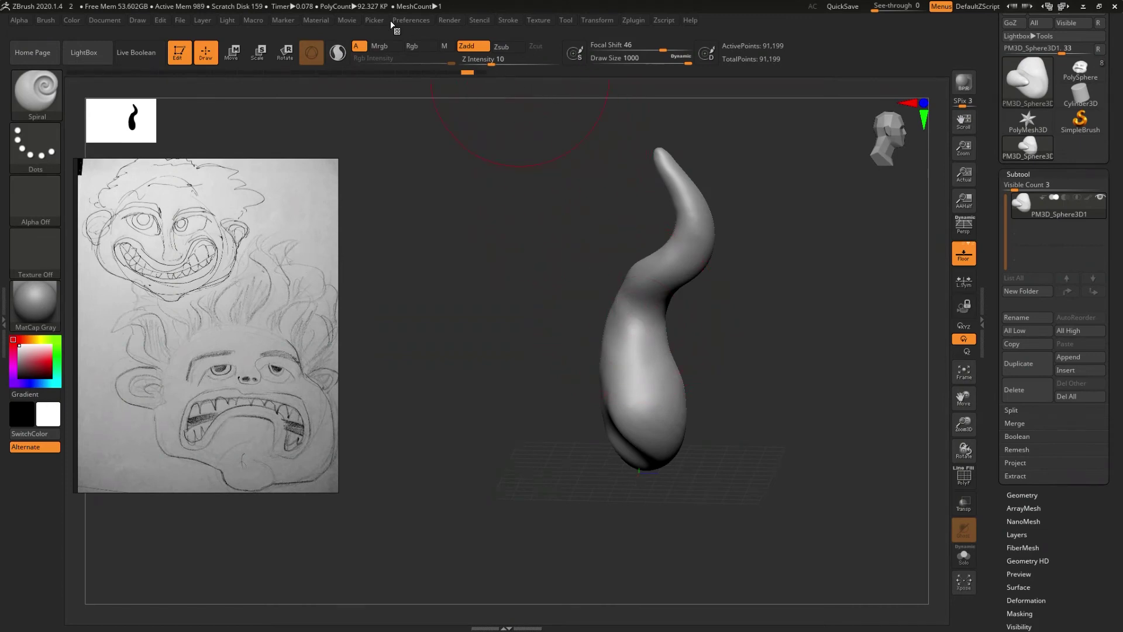
- Lower Z Intensity to 5, reshape the strand's lower body, and orbit to inspect it
drag(493, 61, 482, 64)
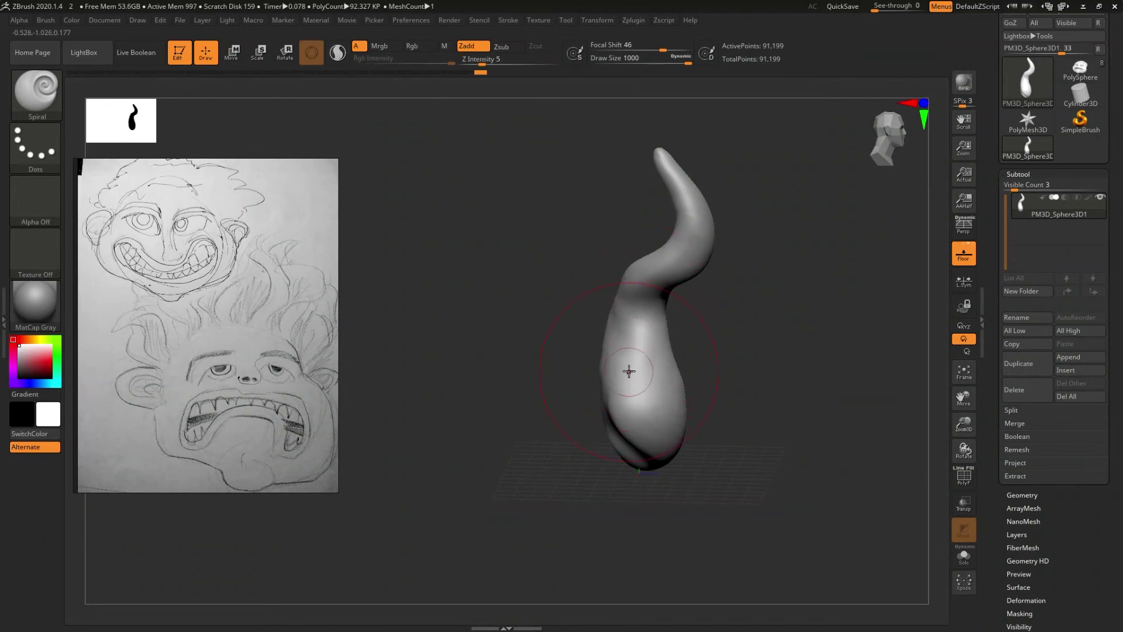
drag(628, 372, 631, 368)
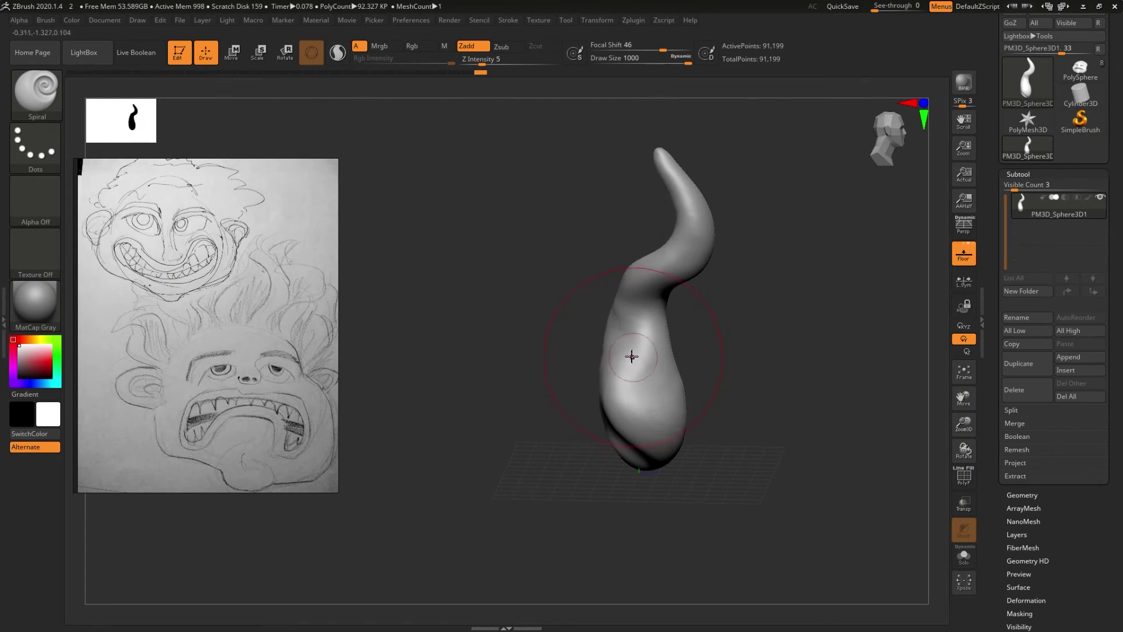
right_drag(629, 354, 569, 341)
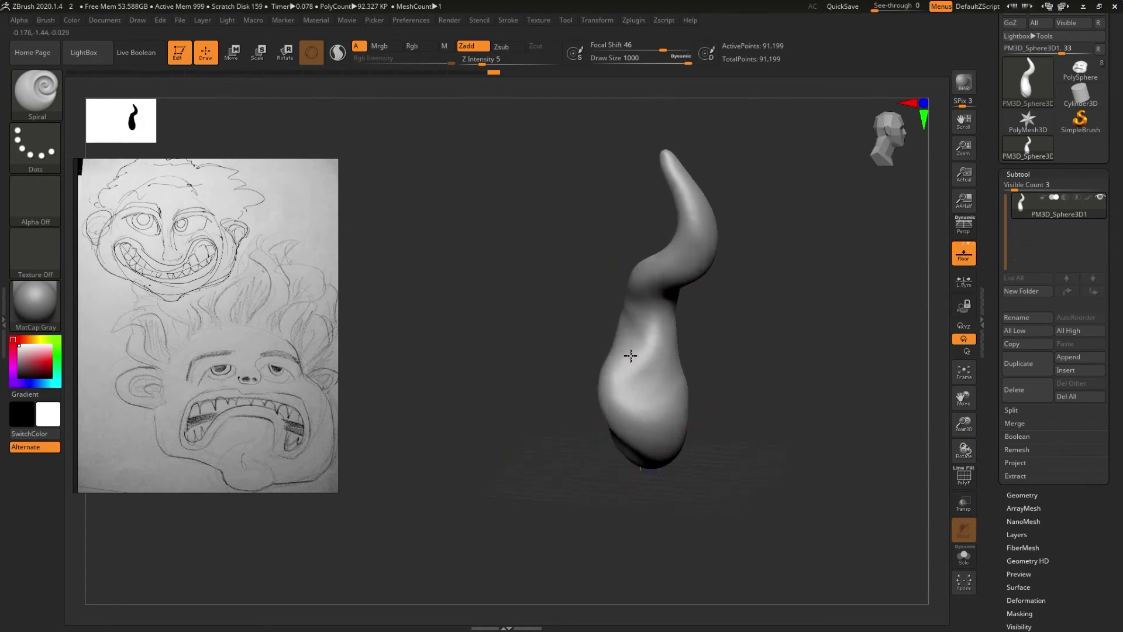
right_drag(568, 341, 549, 333)
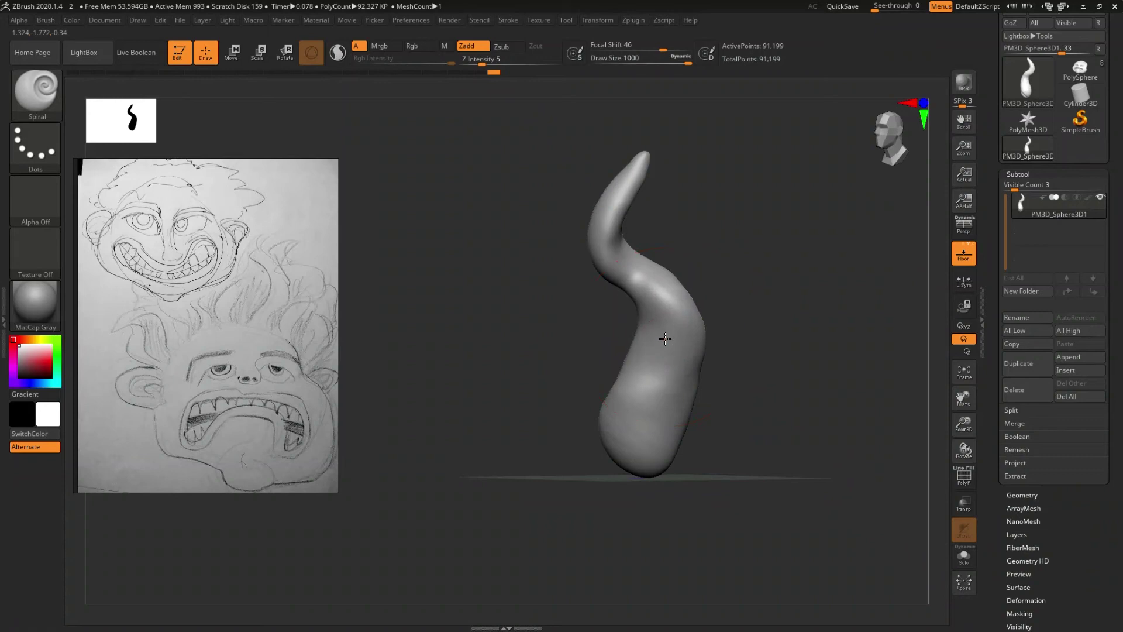
mouse_move(665, 339)
right_down()
mouse_move(601, 365)
mouse_move(624, 416)
right_up()
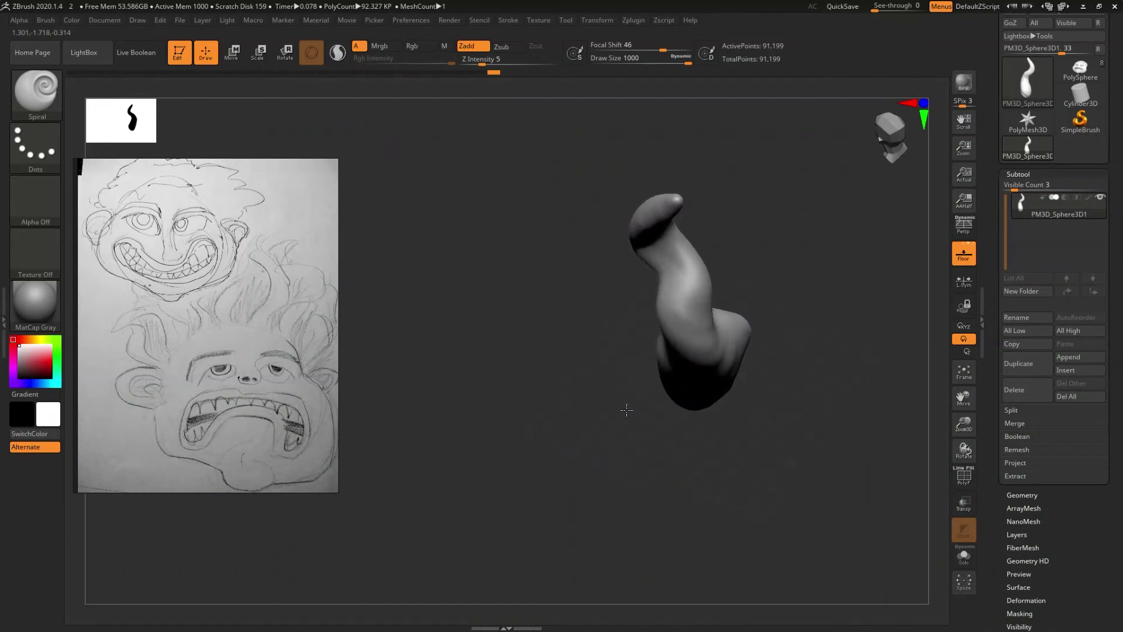
right_drag(623, 417, 629, 349)
mouse_move(642, 397)
right_down()
mouse_move(704, 335)
mouse_move(637, 334)
mouse_move(579, 358)
mouse_move(587, 371)
mouse_move(630, 378)
mouse_move(633, 360)
mouse_move(678, 343)
mouse_move(608, 351)
mouse_move(635, 377)
mouse_move(654, 338)
mouse_move(620, 364)
right_up()
- Select the Standard brush with B, S, T and adjust its draw size
key(b)
key(s)
key(t)
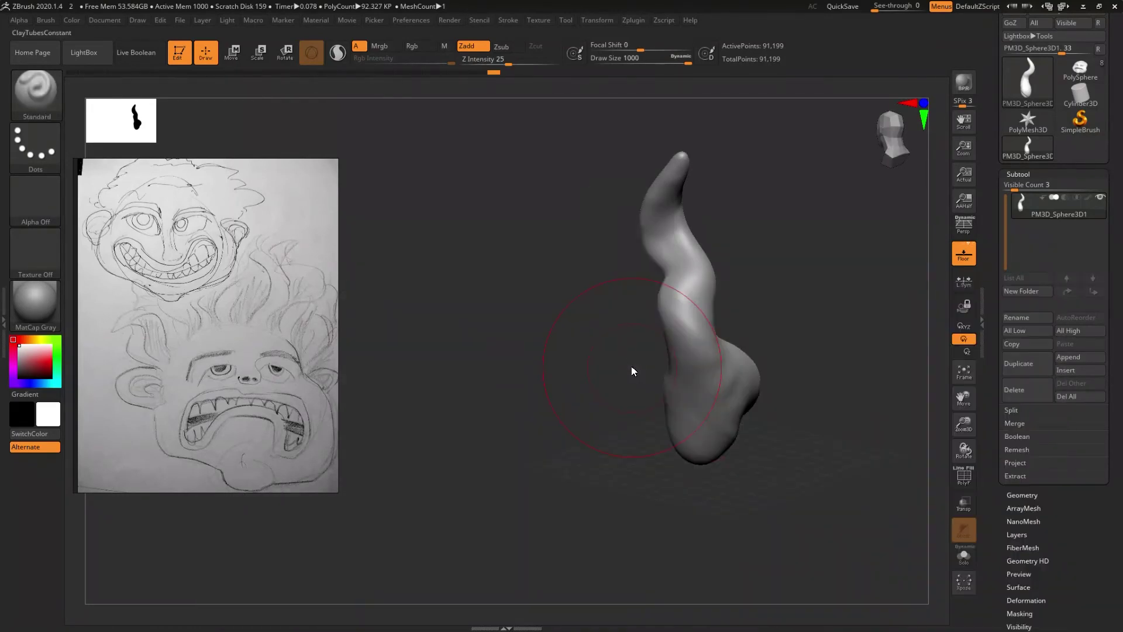
key(s)
drag(746, 292, 705, 289)
- DynaMesh the strand to 118,239 points and orbit to view its bulkier base
right_drag(717, 263, 707, 305)
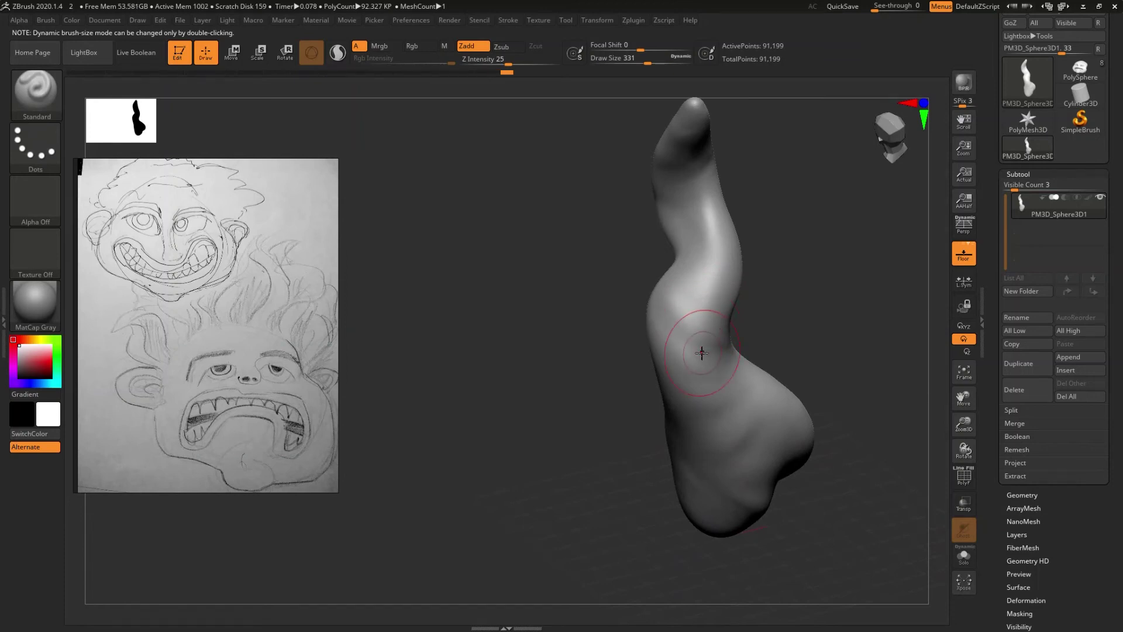
mouse_move(702, 353)
right_down()
mouse_move(724, 321)
mouse_move(727, 335)
right_up()
key(ctrl)
key(shift)
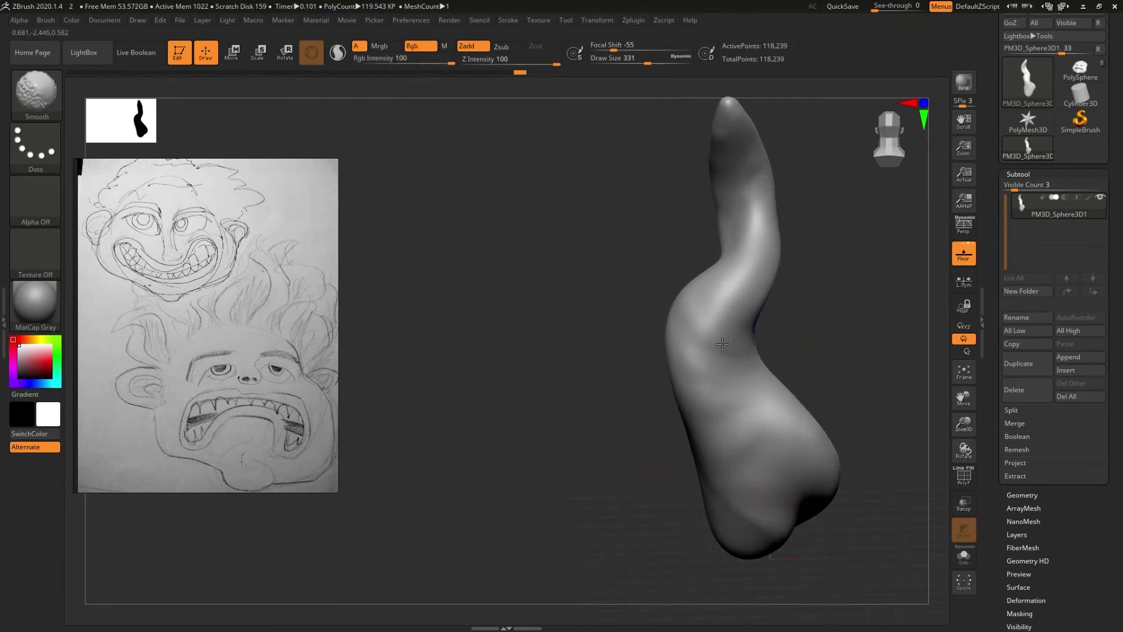
mouse_move(720, 354)
right_down()
mouse_move(722, 375)
mouse_move(677, 344)
mouse_move(644, 368)
mouse_move(609, 332)
mouse_move(534, 311)
mouse_move(562, 321)
mouse_move(577, 381)
mouse_move(574, 454)
mouse_move(572, 434)
mouse_move(601, 404)
right_up()
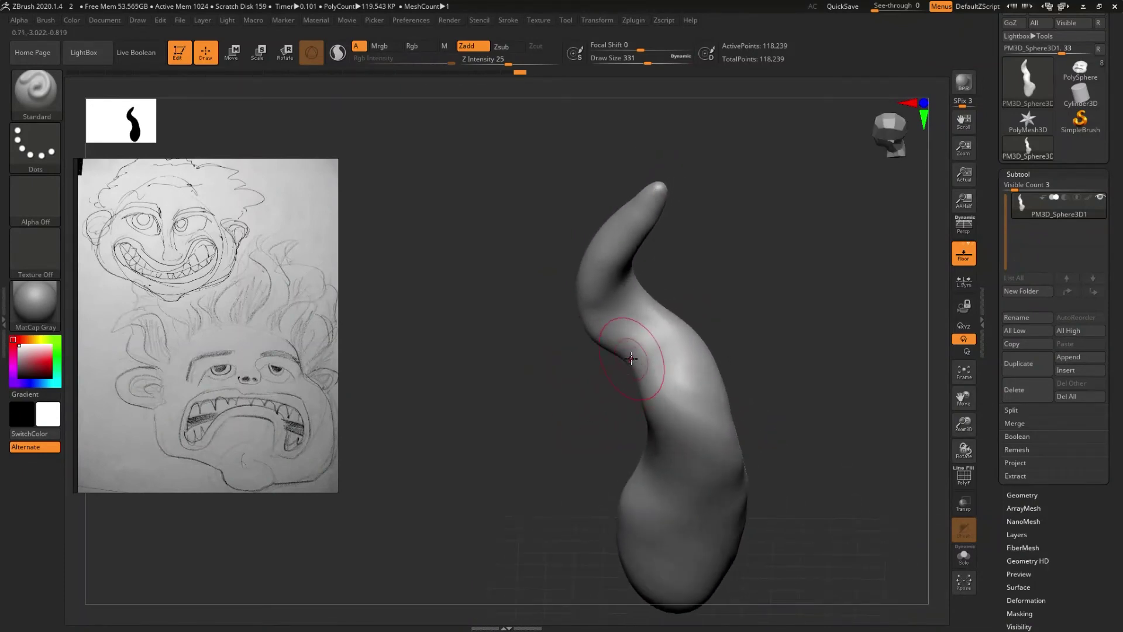
mouse_move(634, 366)
right_down()
mouse_move(605, 384)
mouse_move(587, 376)
mouse_move(608, 369)
right_up()
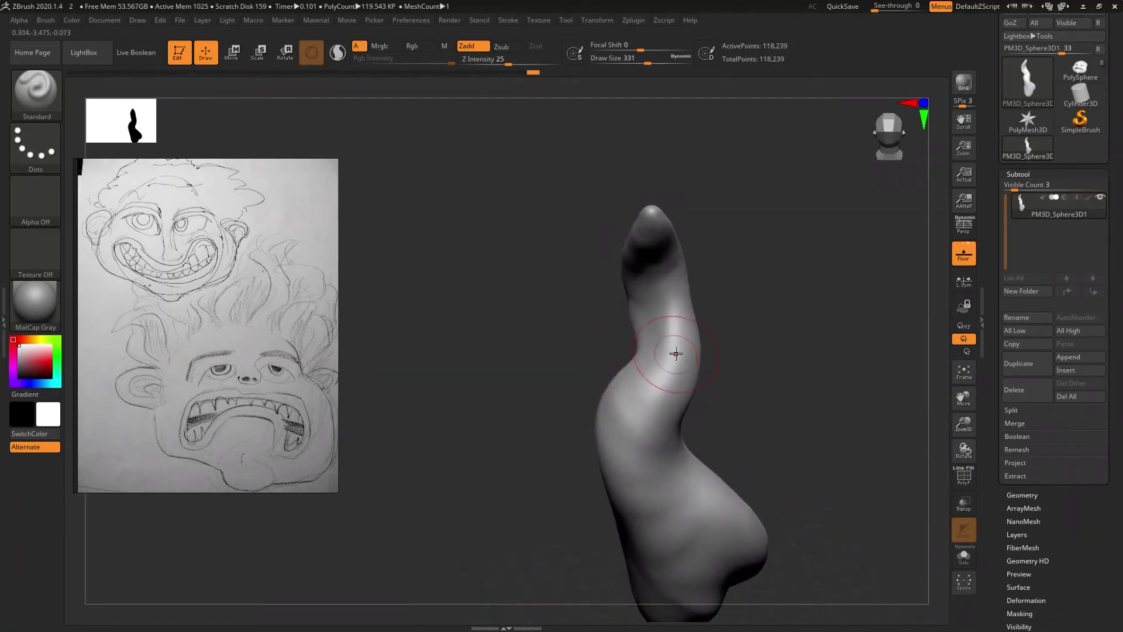
mouse_move(696, 320)
right_down()
mouse_move(594, 359)
mouse_move(584, 345)
mouse_move(607, 371)
mouse_move(649, 371)
mouse_move(662, 351)
mouse_move(674, 360)
mouse_move(675, 406)
mouse_move(672, 346)
mouse_move(697, 358)
mouse_move(684, 333)
mouse_move(640, 343)
mouse_move(664, 416)
right_up()
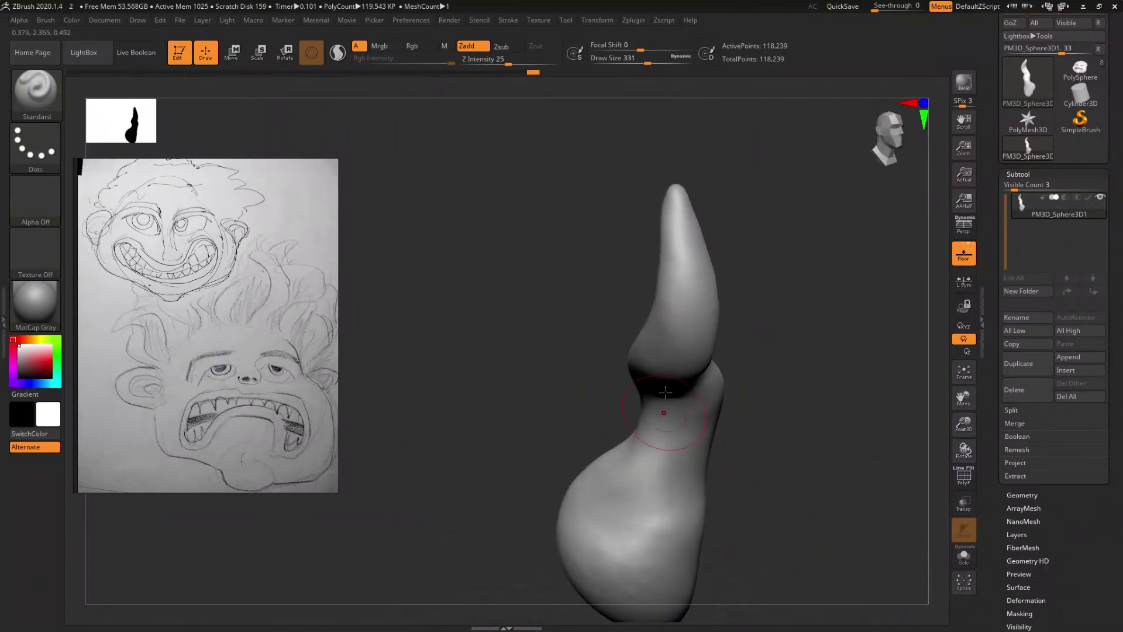
- Shrink the brush to 192 and sculpt a raised ridge down the strand's tip
key(s)
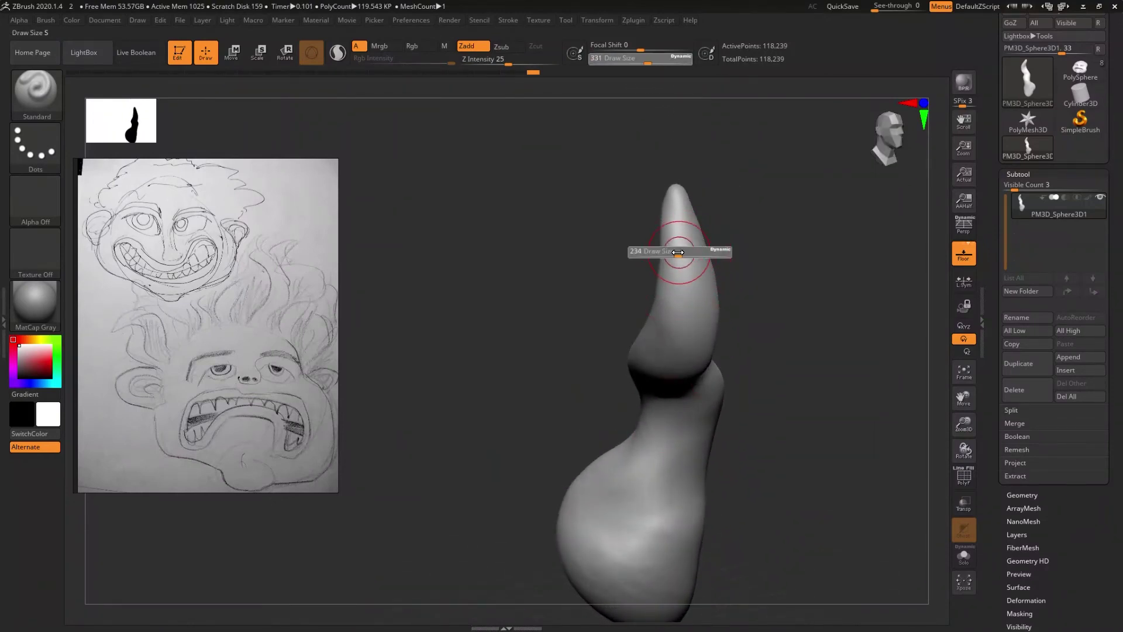
drag(674, 252, 674, 253)
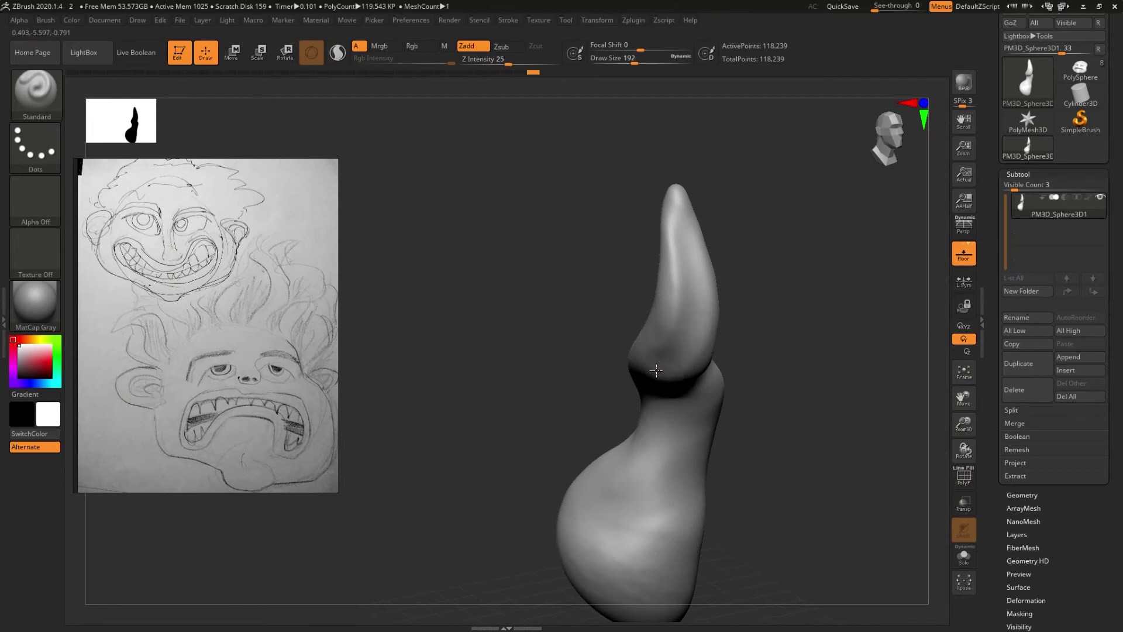
drag(623, 402, 620, 403)
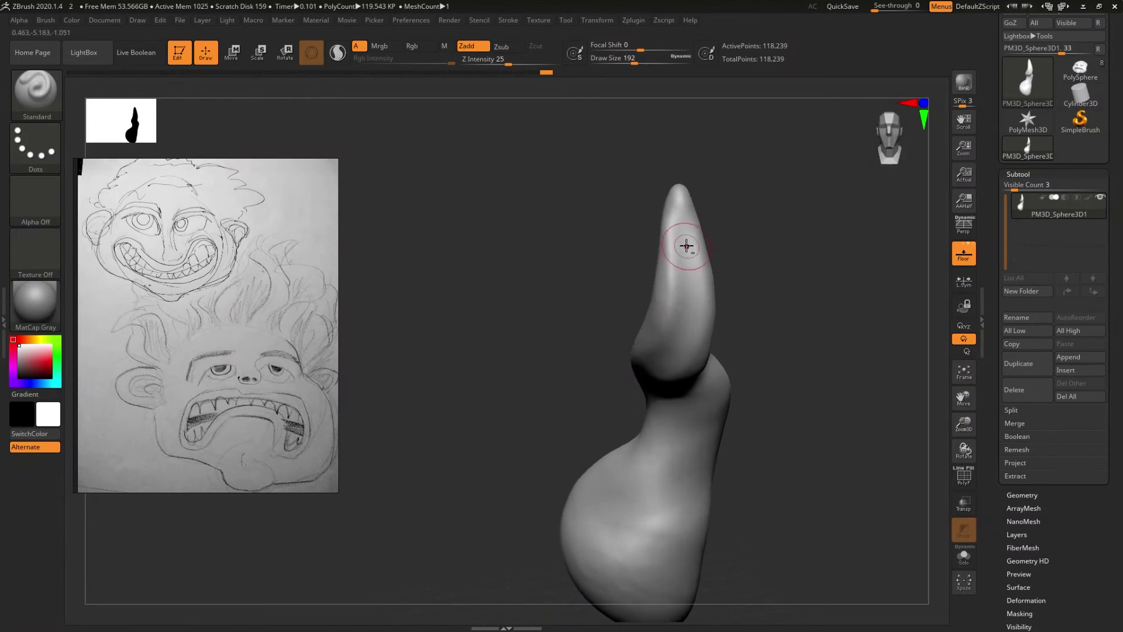
drag(684, 252, 676, 337)
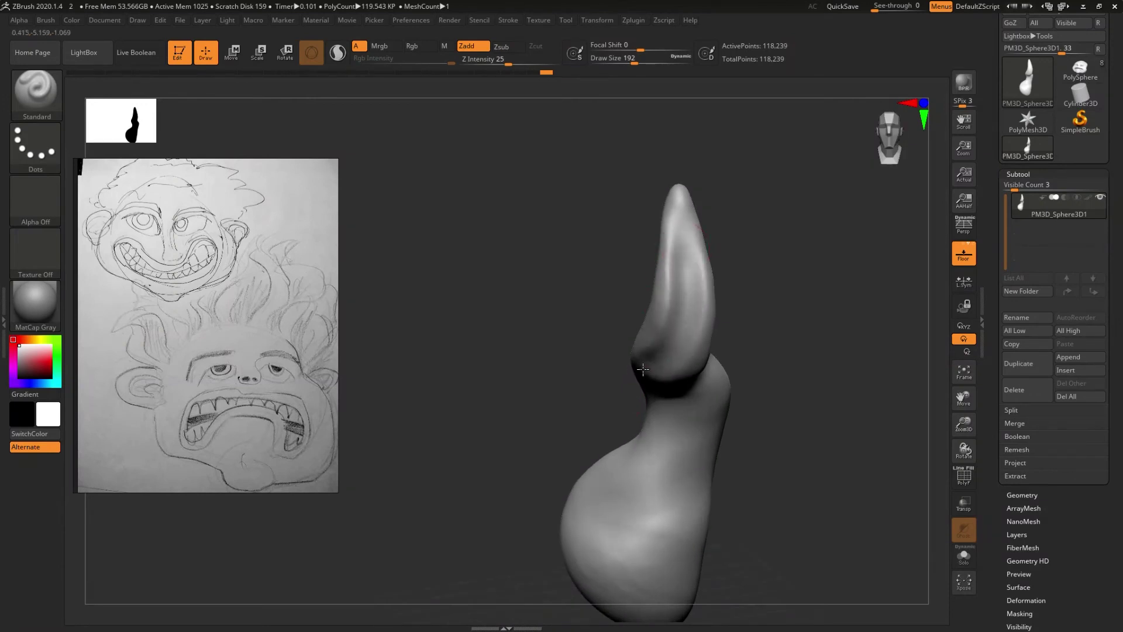
drag(632, 405, 666, 364)
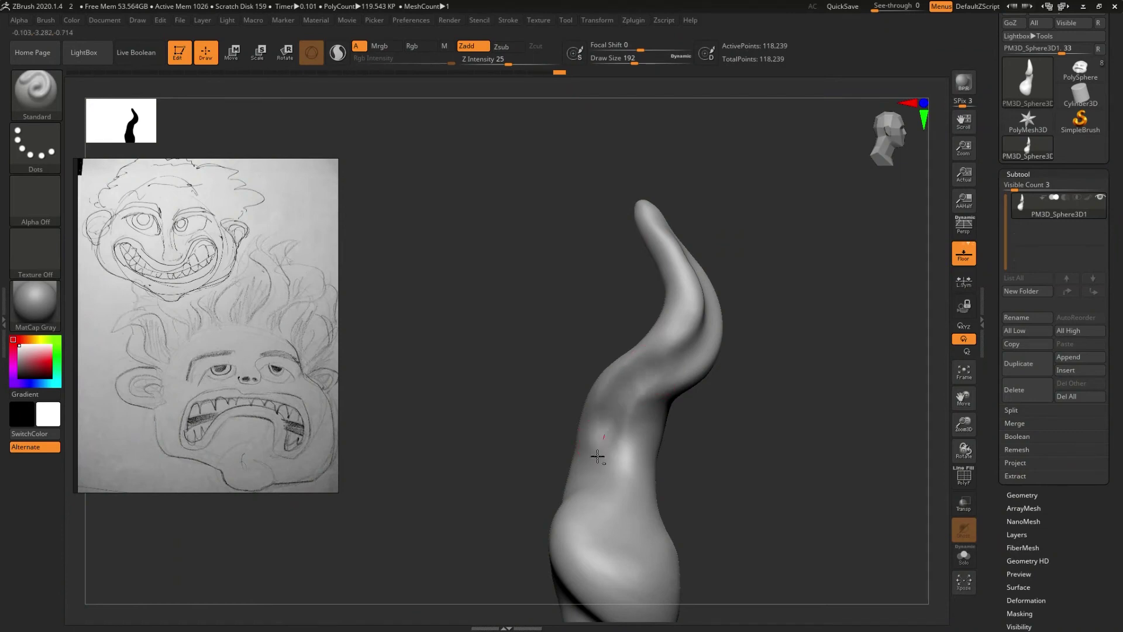
- Restore the crease along the bend, smooth the bump beside it, and set brush size 338
key(ctrl+z)
key(ctrl+z)
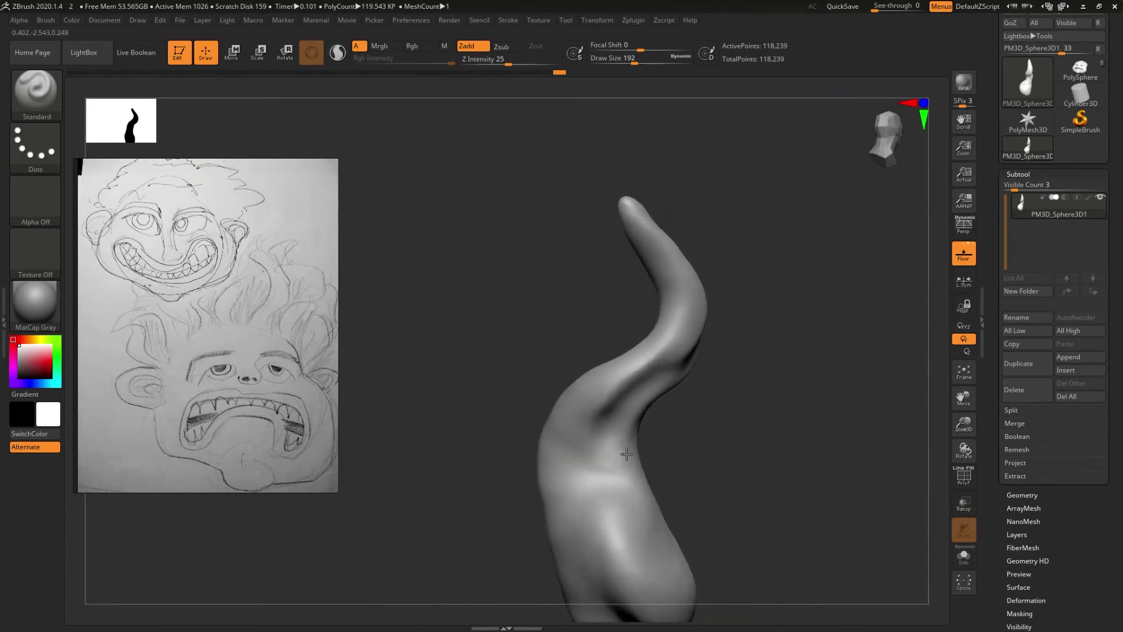
drag(611, 387, 592, 429)
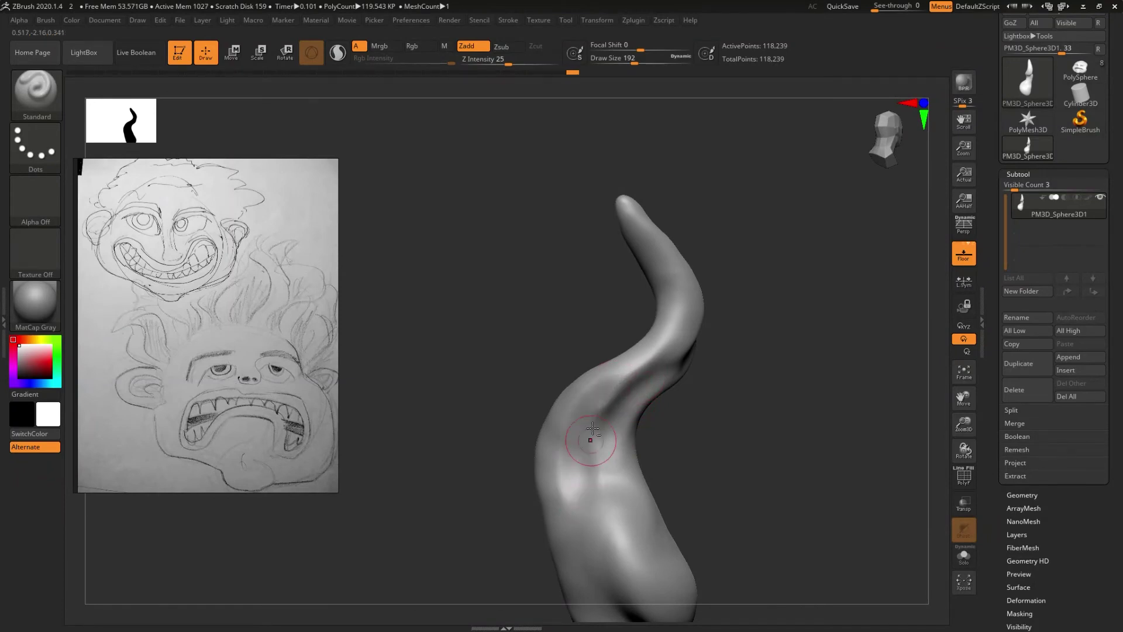
mouse_move(590, 406)
mouse_down()
mouse_move(582, 446)
mouse_move(633, 359)
mouse_move(618, 360)
mouse_move(629, 360)
mouse_up()
key(s)
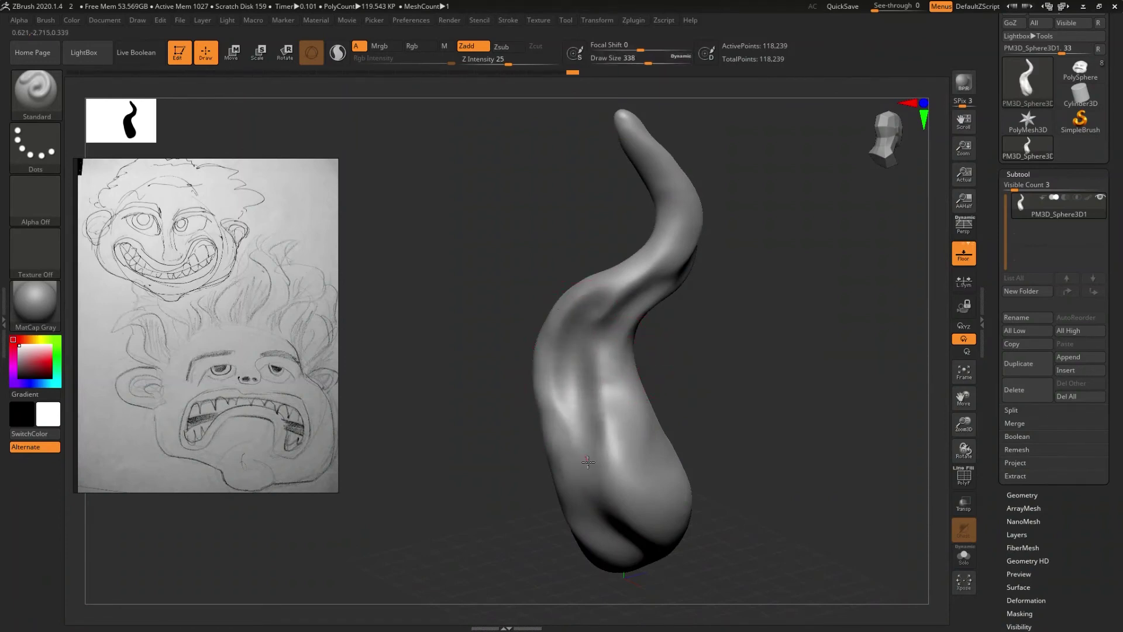
- Reduce the brush draw size to 280 while rotating the strand
right_drag(627, 418, 658, 367)
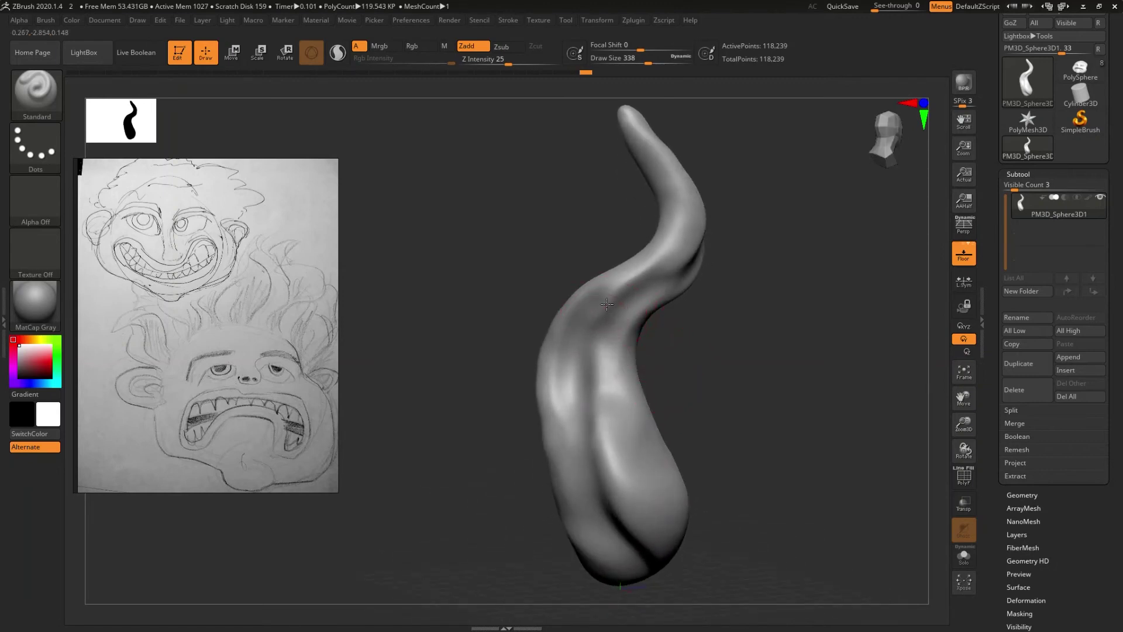
right_drag(626, 309, 646, 323)
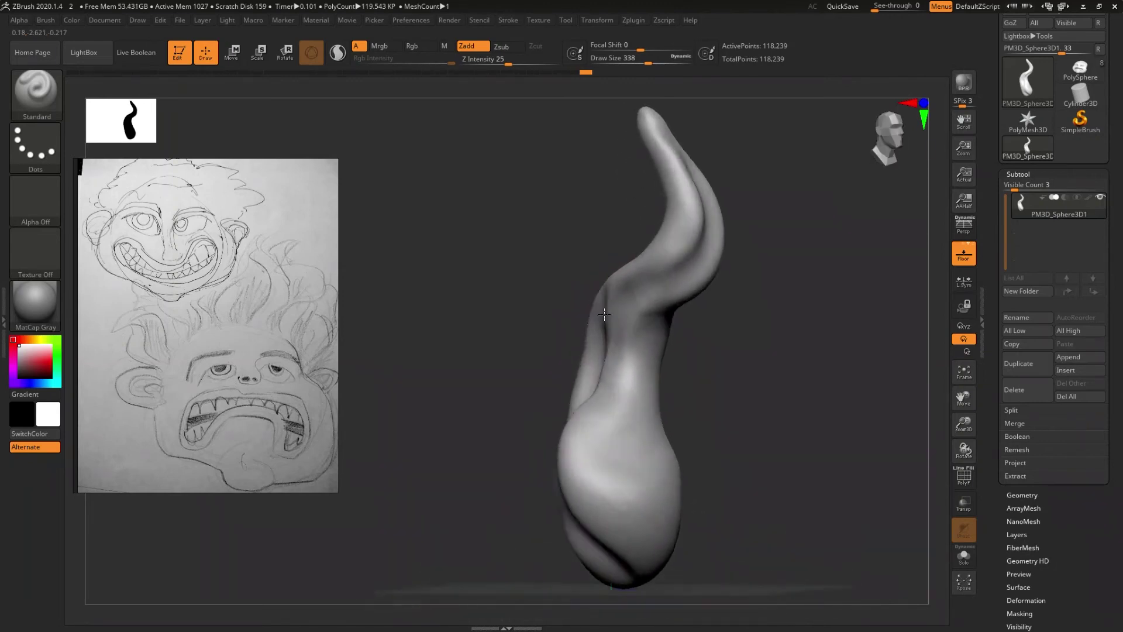
right_drag(646, 323, 648, 333)
key(s)
drag(648, 333, 642, 334)
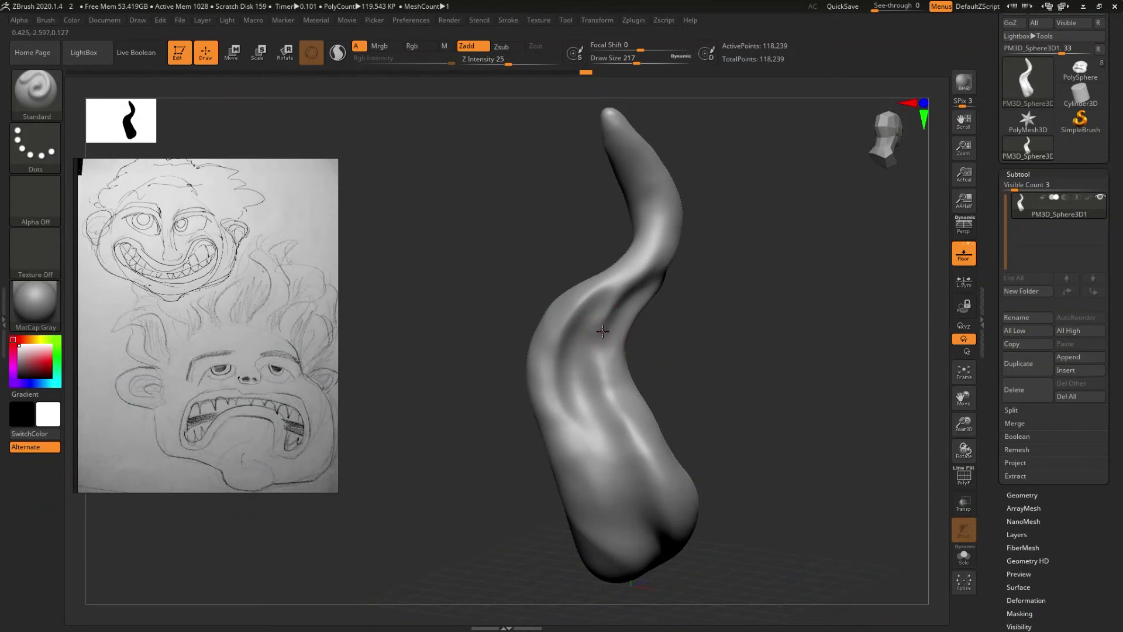
- Orbit around the horn from several sides, tilting it toward the viewer
right_drag(626, 354, 613, 316)
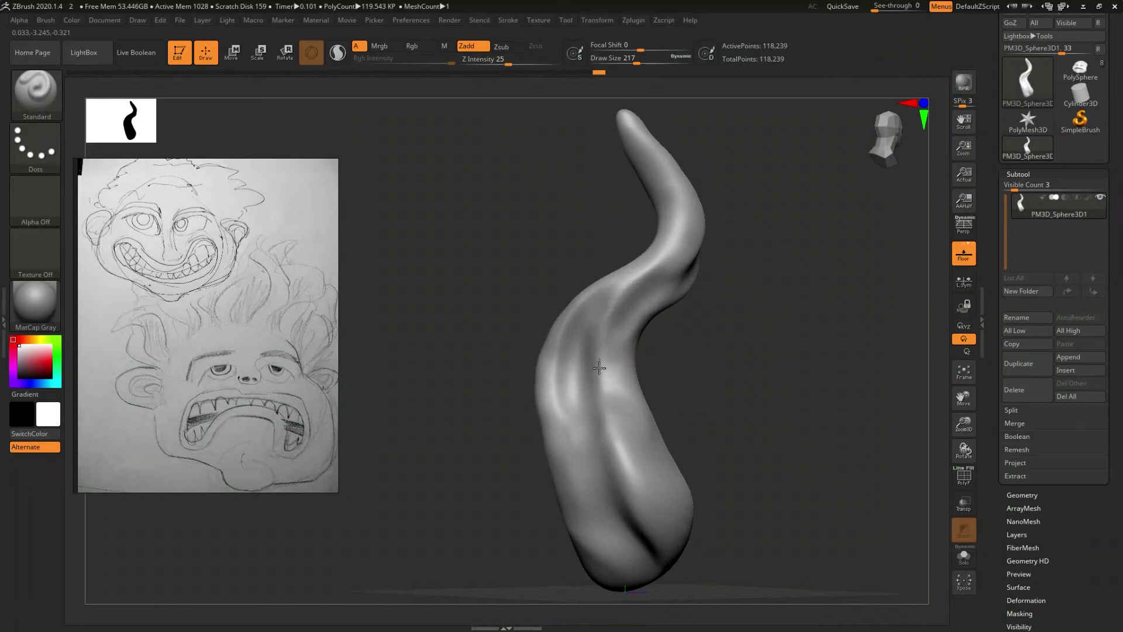
right_drag(640, 341, 583, 315)
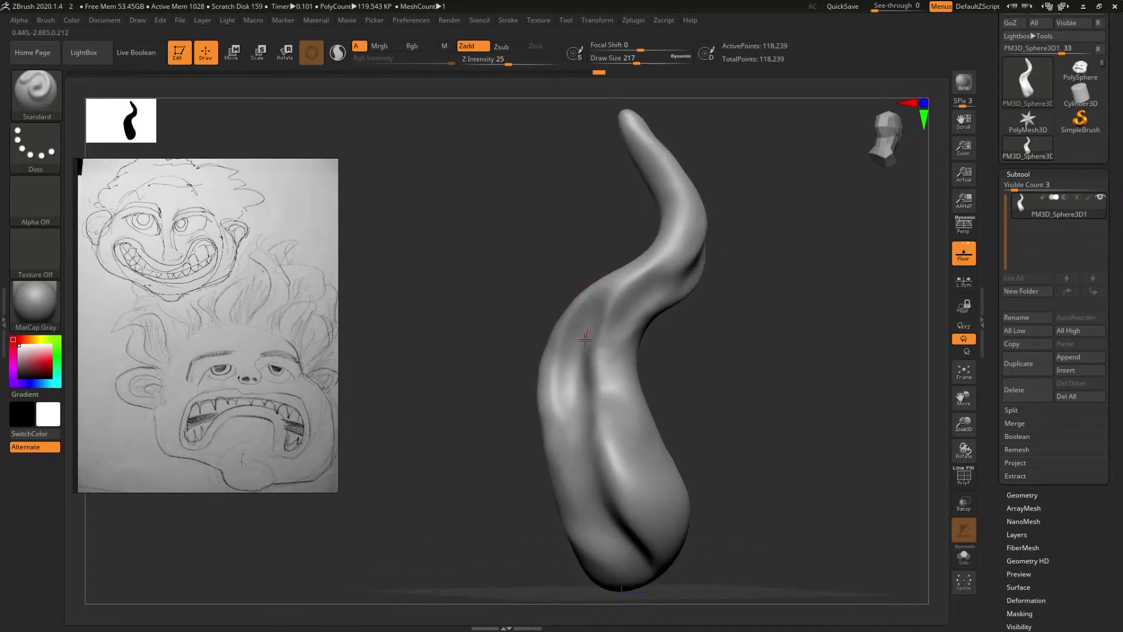
mouse_move(607, 359)
right_down()
mouse_move(626, 368)
mouse_move(614, 371)
mouse_move(619, 382)
mouse_move(648, 376)
mouse_move(667, 387)
right_up()
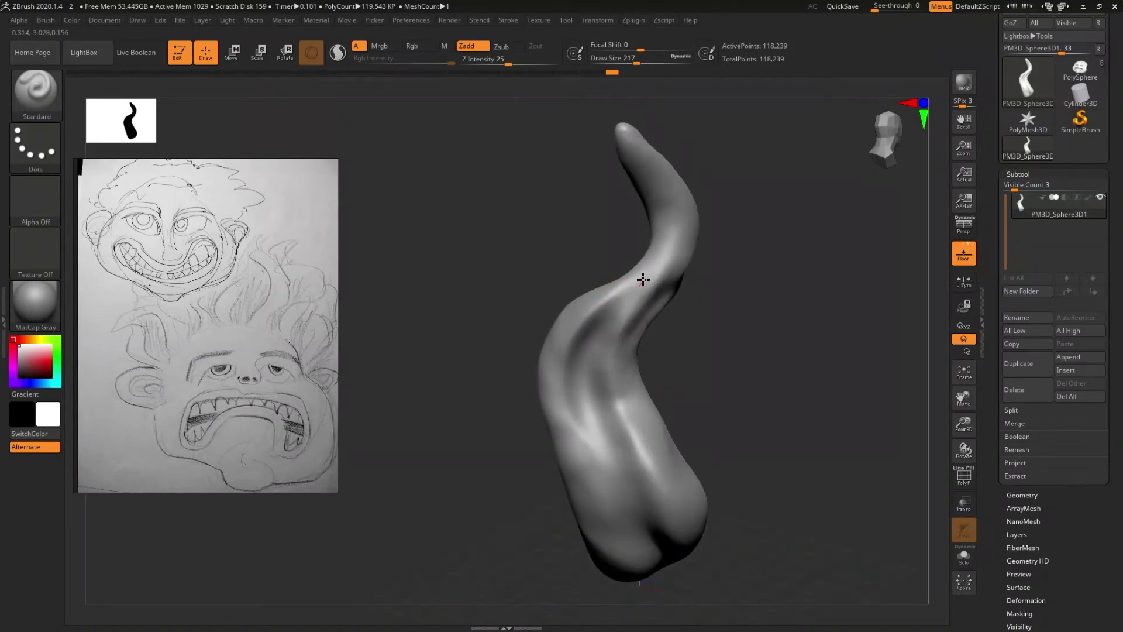
right_drag(647, 258, 651, 320)
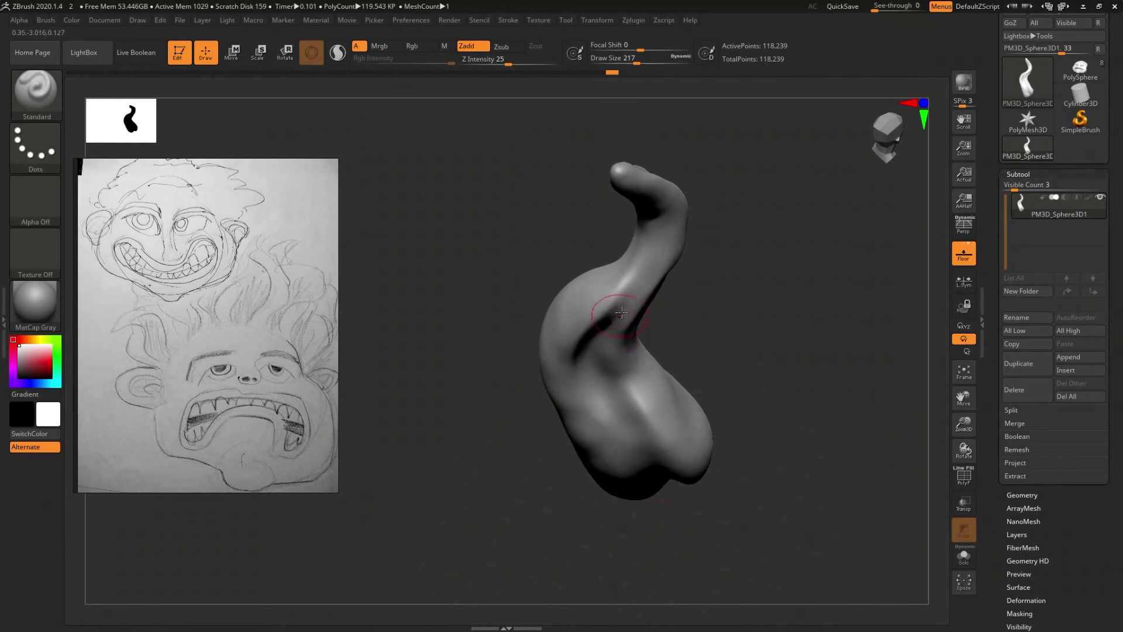
drag(623, 300, 579, 269)
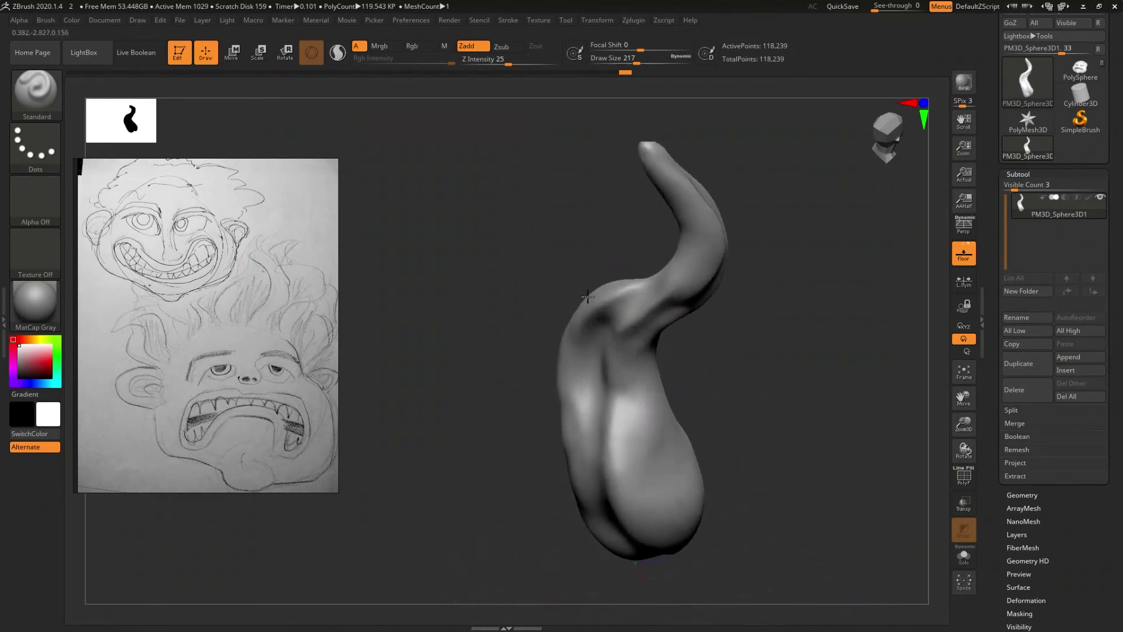
mouse_move(580, 250)
mouse_down()
mouse_move(602, 248)
mouse_move(571, 243)
mouse_move(639, 248)
mouse_move(562, 252)
mouse_up()
drag(592, 293, 613, 299)
mouse_move(708, 384)
mouse_down()
mouse_move(693, 371)
mouse_move(720, 383)
mouse_move(719, 401)
mouse_move(641, 377)
mouse_up()
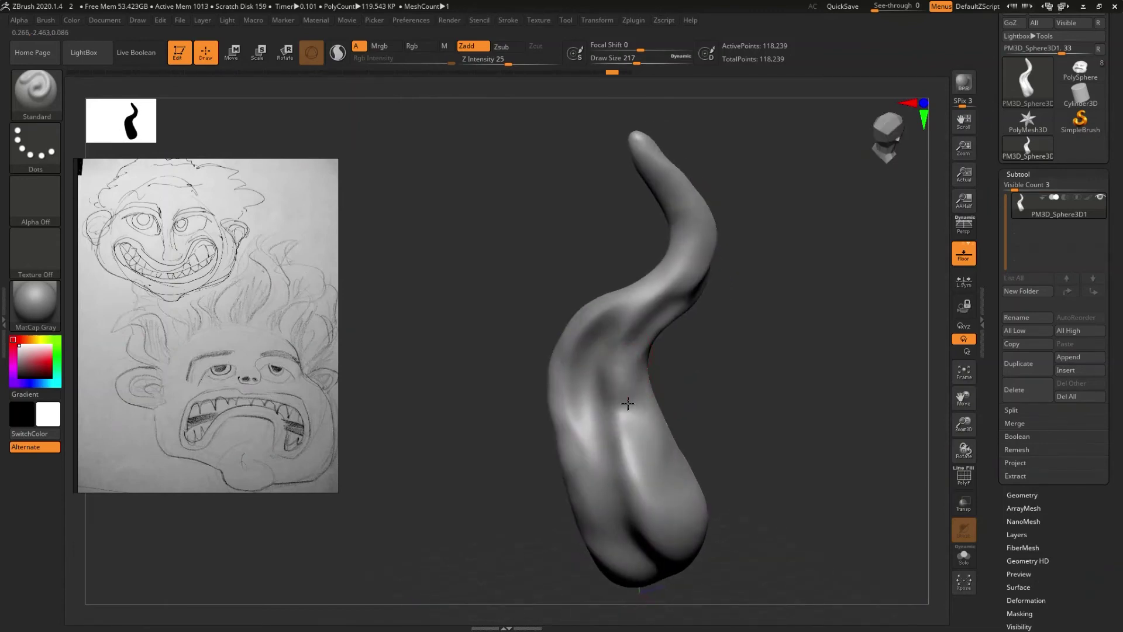
mouse_move(641, 431)
mouse_down()
mouse_move(632, 414)
mouse_move(644, 407)
mouse_up()
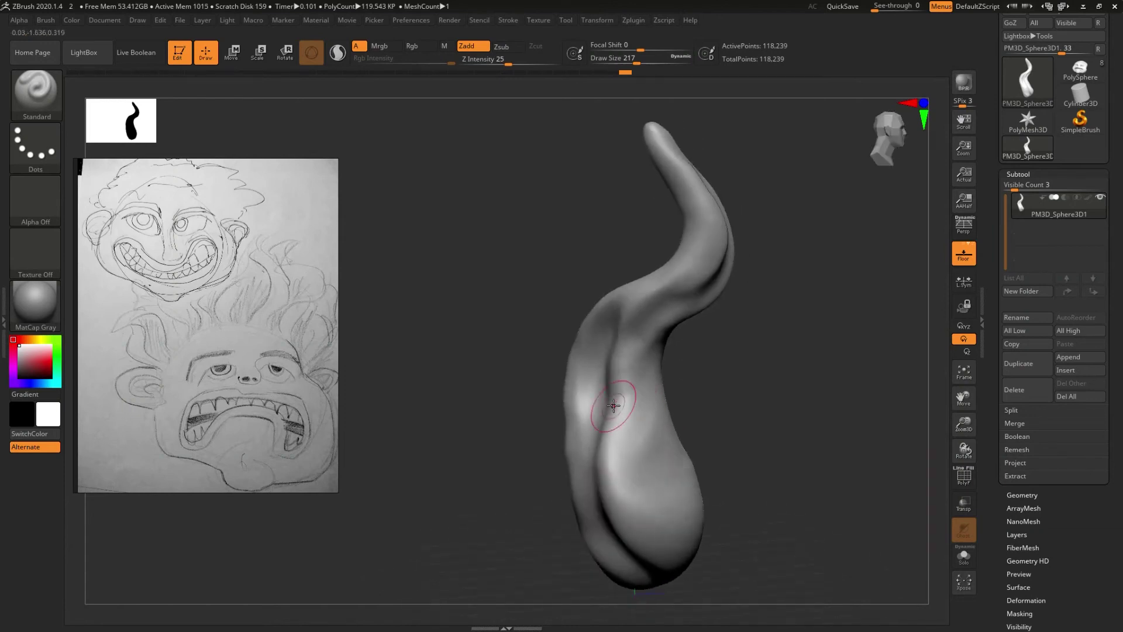
mouse_move(661, 392)
mouse_down()
mouse_move(647, 397)
mouse_move(670, 376)
mouse_move(636, 344)
mouse_move(611, 403)
mouse_move(589, 401)
mouse_move(596, 351)
mouse_up()
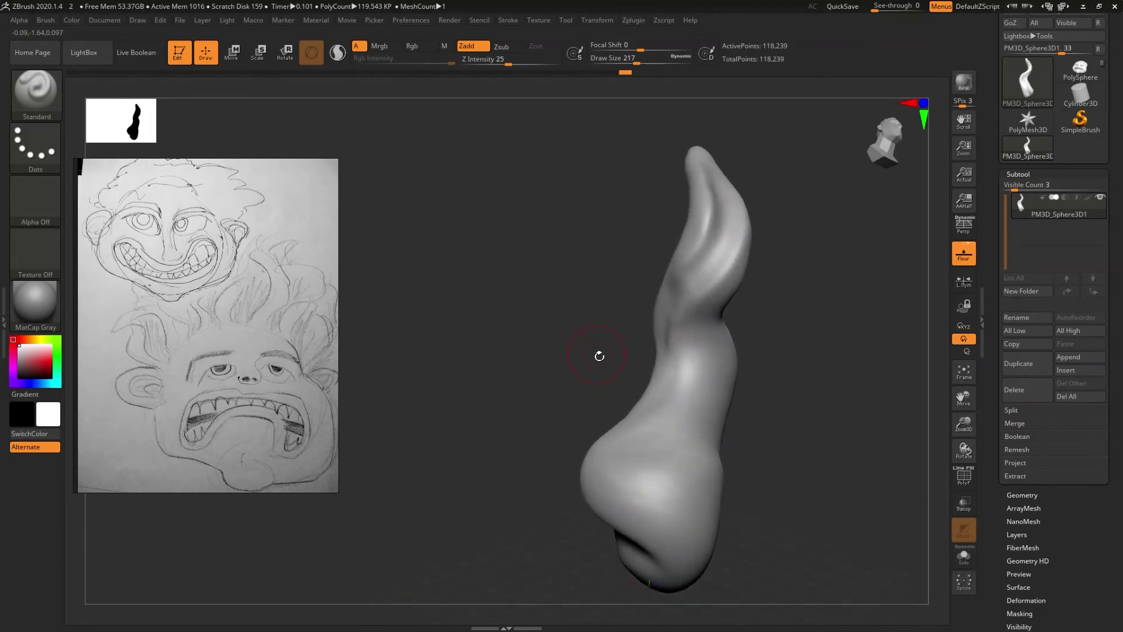
- Turn the horn to upright profile views showing the broad bulb at its base
drag(785, 383, 696, 287)
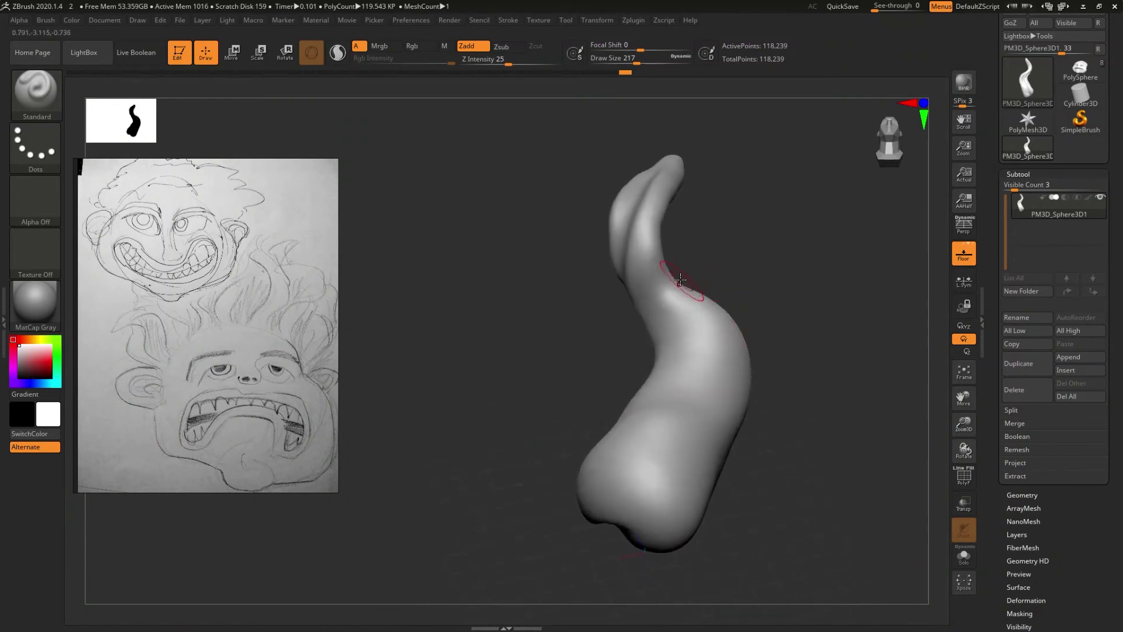
mouse_move(687, 297)
mouse_down()
mouse_move(712, 282)
mouse_move(668, 292)
mouse_up()
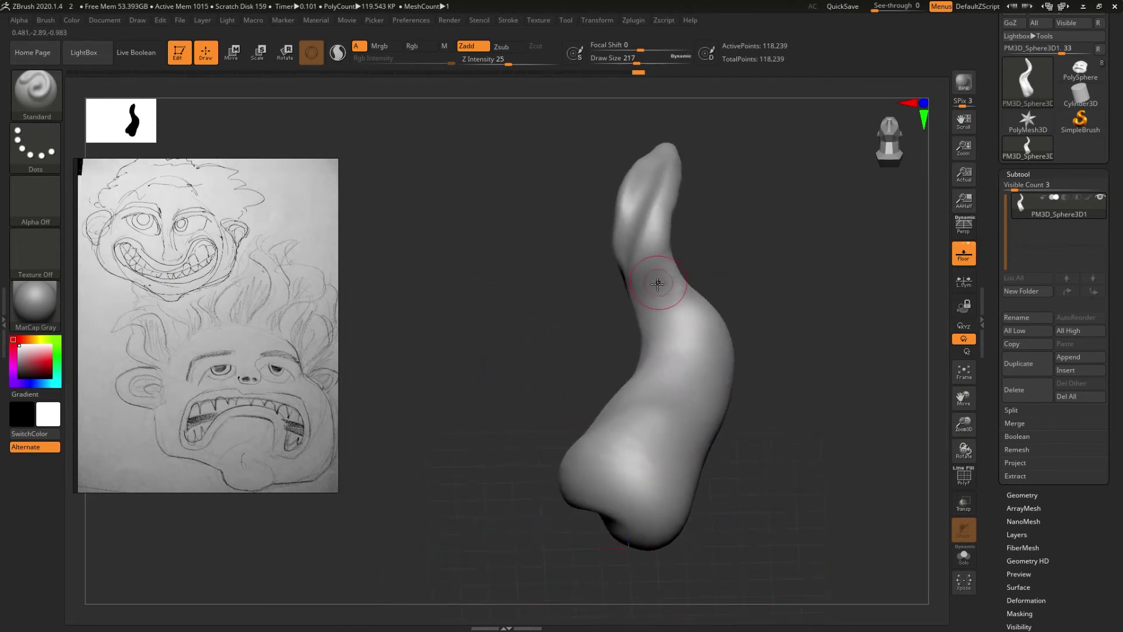
mouse_move(671, 319)
right_down()
mouse_move(693, 328)
mouse_move(666, 315)
mouse_move(647, 380)
mouse_move(632, 371)
mouse_move(645, 339)
mouse_move(650, 366)
mouse_move(637, 371)
mouse_move(619, 354)
mouse_move(634, 406)
mouse_move(609, 416)
mouse_move(629, 366)
mouse_move(642, 371)
mouse_move(629, 395)
right_up()
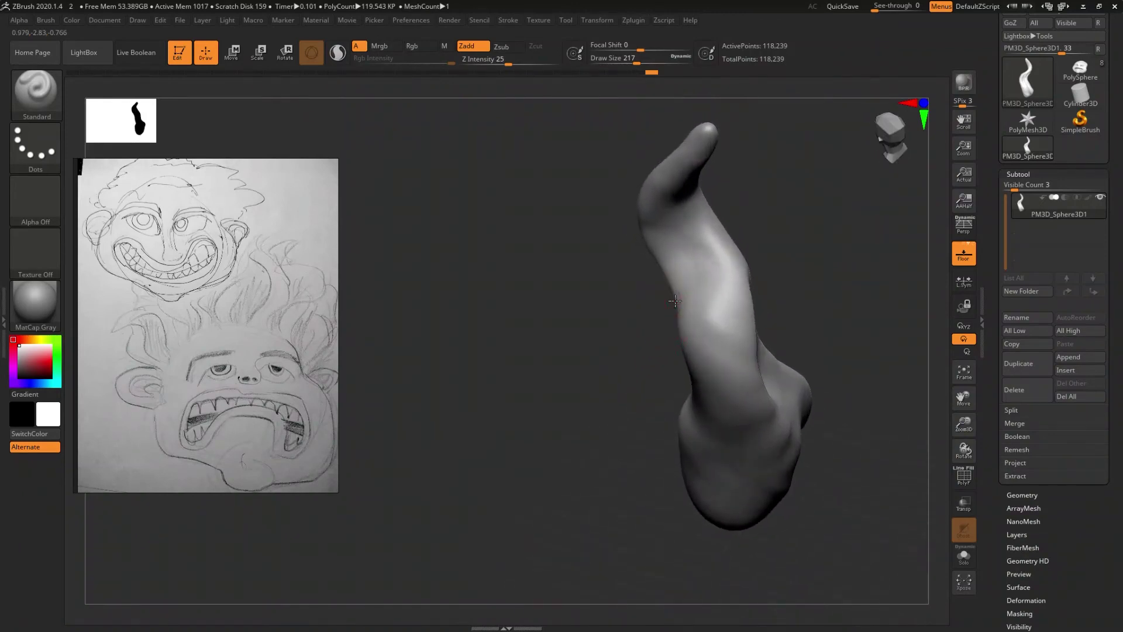
mouse_move(673, 307)
right_down()
mouse_move(639, 376)
mouse_move(632, 364)
mouse_move(662, 312)
right_up()
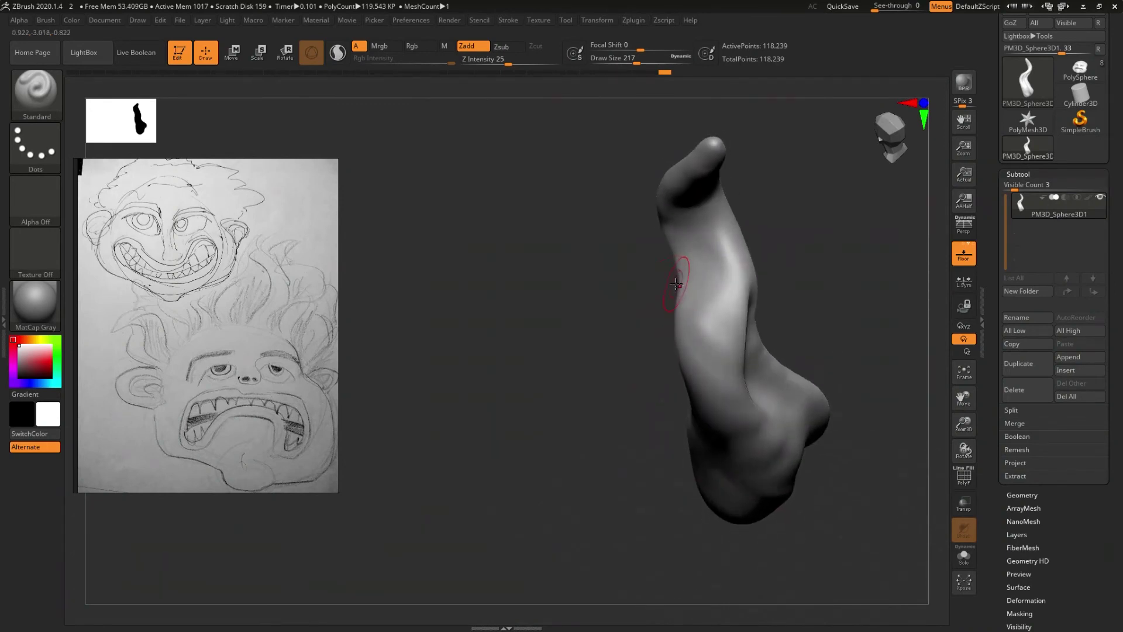
mouse_move(667, 290)
right_down()
mouse_move(639, 349)
mouse_move(624, 310)
mouse_move(609, 316)
mouse_move(591, 291)
right_up()
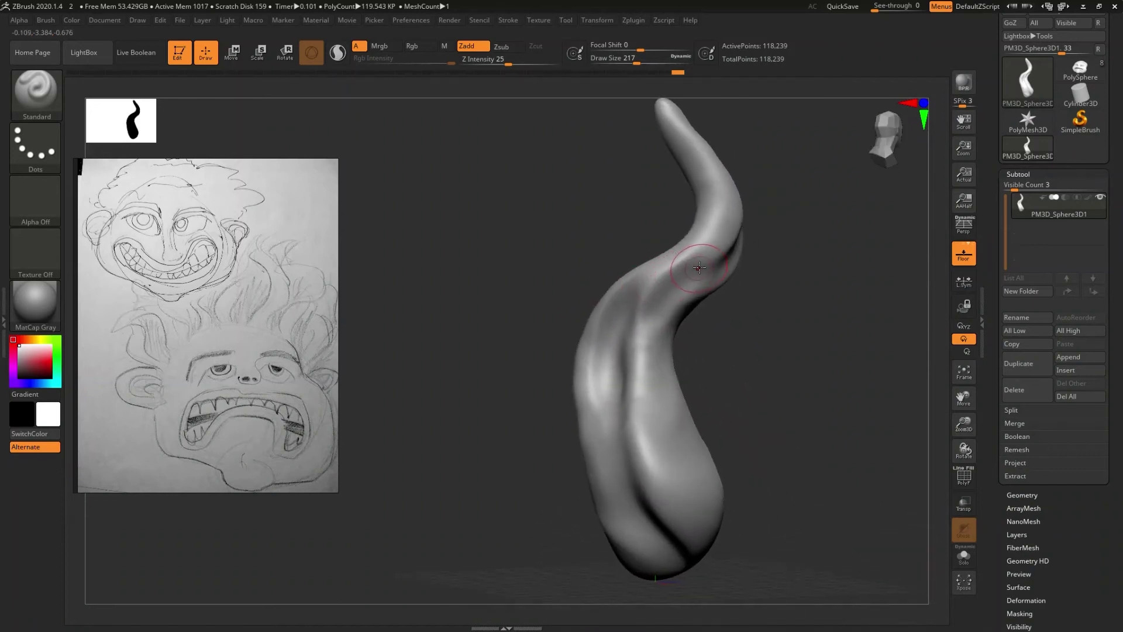
mouse_move(674, 289)
right_down()
mouse_move(652, 309)
mouse_move(704, 327)
mouse_move(687, 300)
mouse_move(669, 358)
mouse_move(652, 298)
mouse_move(621, 320)
mouse_move(587, 392)
mouse_move(593, 350)
mouse_move(579, 346)
mouse_move(534, 343)
mouse_move(509, 369)
mouse_move(483, 356)
mouse_move(454, 371)
mouse_move(513, 368)
mouse_move(514, 429)
mouse_move(534, 383)
right_up()
mouse_move(579, 351)
right_down()
mouse_move(581, 396)
mouse_move(630, 279)
right_up()
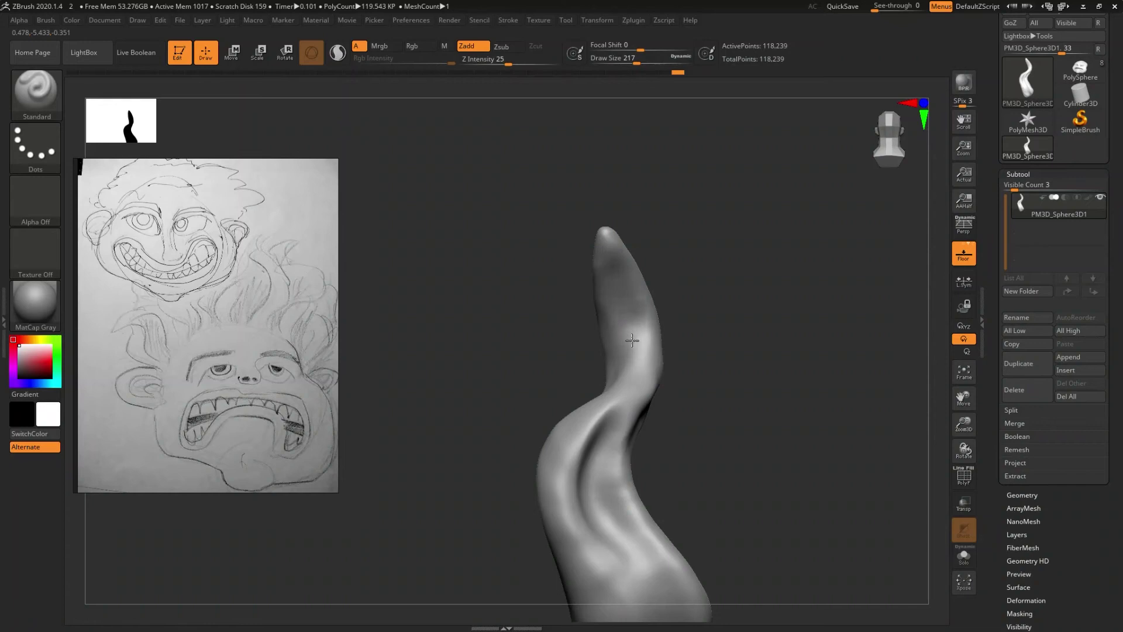
mouse_move(629, 379)
right_down()
mouse_move(595, 344)
mouse_move(623, 358)
mouse_move(647, 351)
mouse_move(609, 357)
mouse_move(597, 336)
mouse_move(632, 367)
mouse_move(627, 351)
mouse_move(640, 348)
mouse_move(622, 299)
right_up()
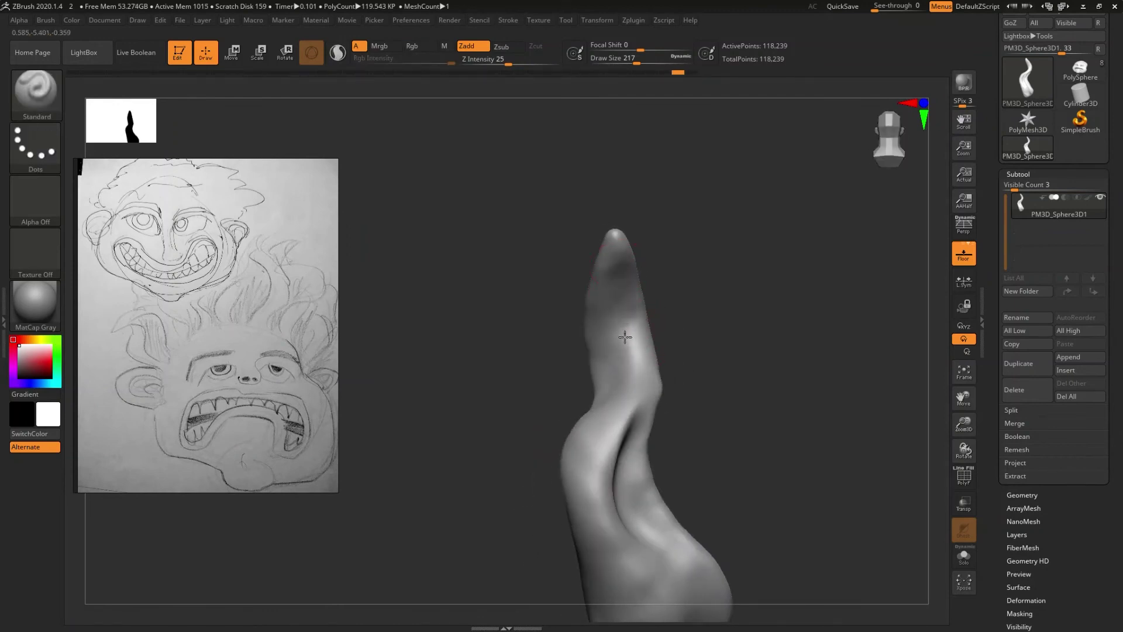
- Hold Ctrl for MaskPen and orbit the horn through side and twisted views at draw size 149
key(ctrl)
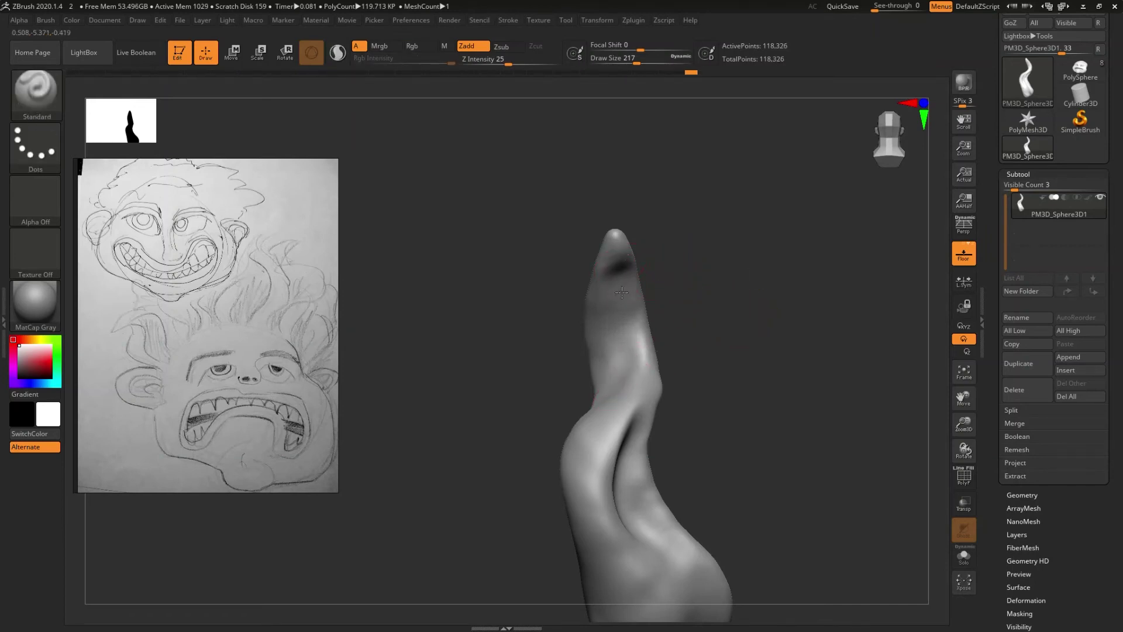
mouse_move(688, 314)
mouse_down()
mouse_move(664, 255)
mouse_move(682, 261)
mouse_move(687, 272)
mouse_move(667, 259)
mouse_move(697, 283)
mouse_move(690, 271)
mouse_move(654, 270)
mouse_move(693, 324)
mouse_move(651, 291)
mouse_move(702, 296)
mouse_move(667, 233)
mouse_move(612, 216)
mouse_move(605, 199)
mouse_move(591, 216)
mouse_move(666, 276)
mouse_move(710, 258)
mouse_move(634, 220)
mouse_move(683, 326)
mouse_move(696, 308)
mouse_move(705, 314)
mouse_move(689, 315)
mouse_up()
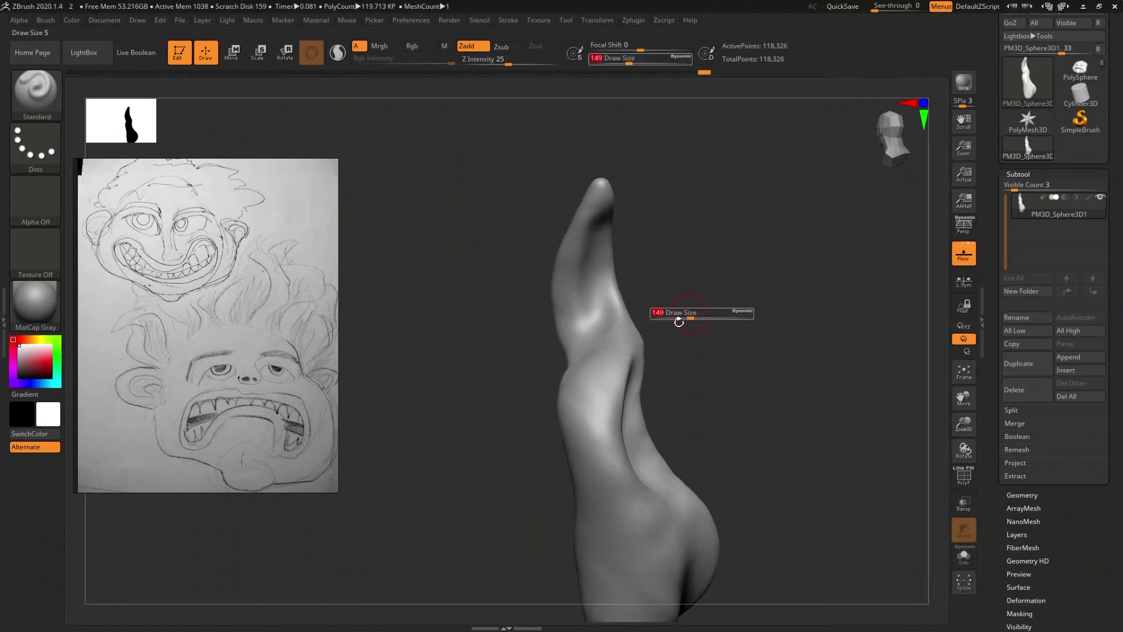
mouse_move(655, 269)
mouse_down()
mouse_move(609, 288)
mouse_move(577, 256)
mouse_move(629, 235)
mouse_move(648, 263)
mouse_move(650, 237)
mouse_up()
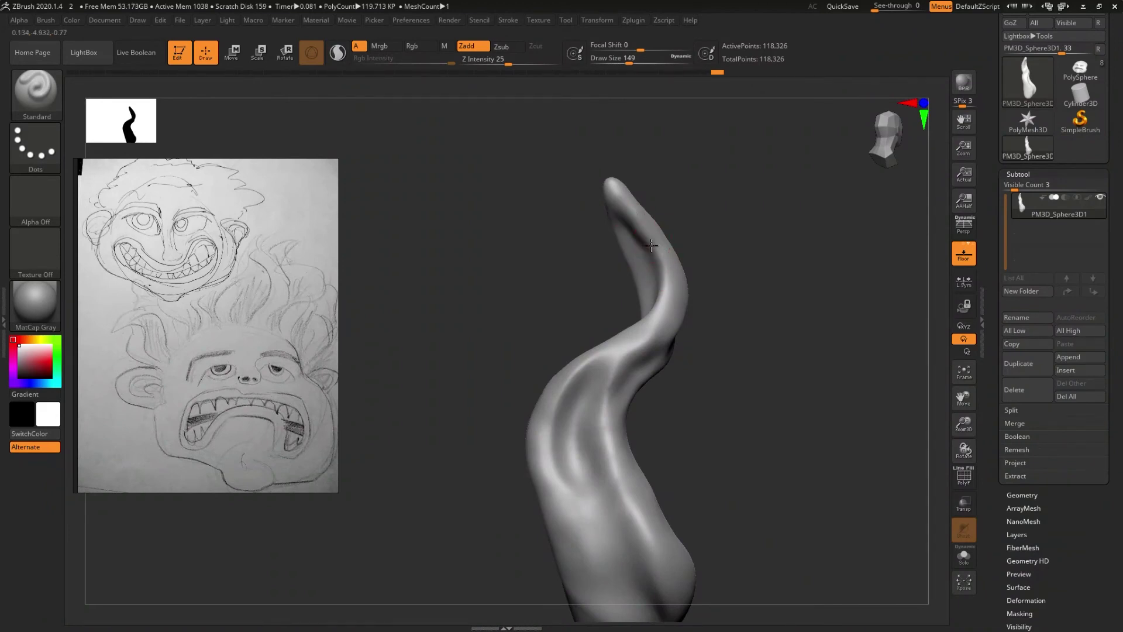
mouse_move(661, 280)
mouse_down()
mouse_move(620, 306)
mouse_move(597, 281)
mouse_move(656, 277)
mouse_move(609, 293)
mouse_move(651, 353)
mouse_move(667, 327)
mouse_move(597, 338)
mouse_move(535, 268)
mouse_move(525, 305)
mouse_move(447, 306)
mouse_move(441, 365)
mouse_move(462, 314)
mouse_move(451, 290)
mouse_move(704, 339)
mouse_move(681, 371)
mouse_move(647, 344)
mouse_move(747, 334)
mouse_move(698, 354)
mouse_move(712, 334)
mouse_move(677, 359)
mouse_move(644, 339)
mouse_move(650, 358)
mouse_move(677, 363)
mouse_move(696, 348)
mouse_up()
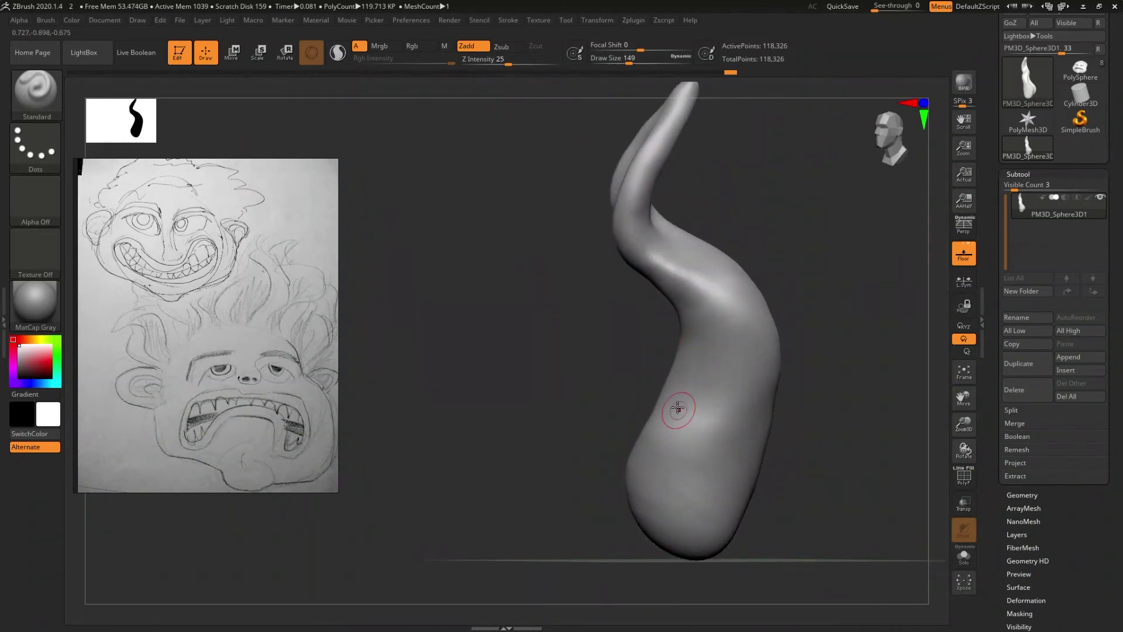
mouse_move(678, 408)
mouse_down()
mouse_move(577, 348)
mouse_move(546, 380)
mouse_move(527, 343)
mouse_move(622, 369)
mouse_move(676, 363)
mouse_up()
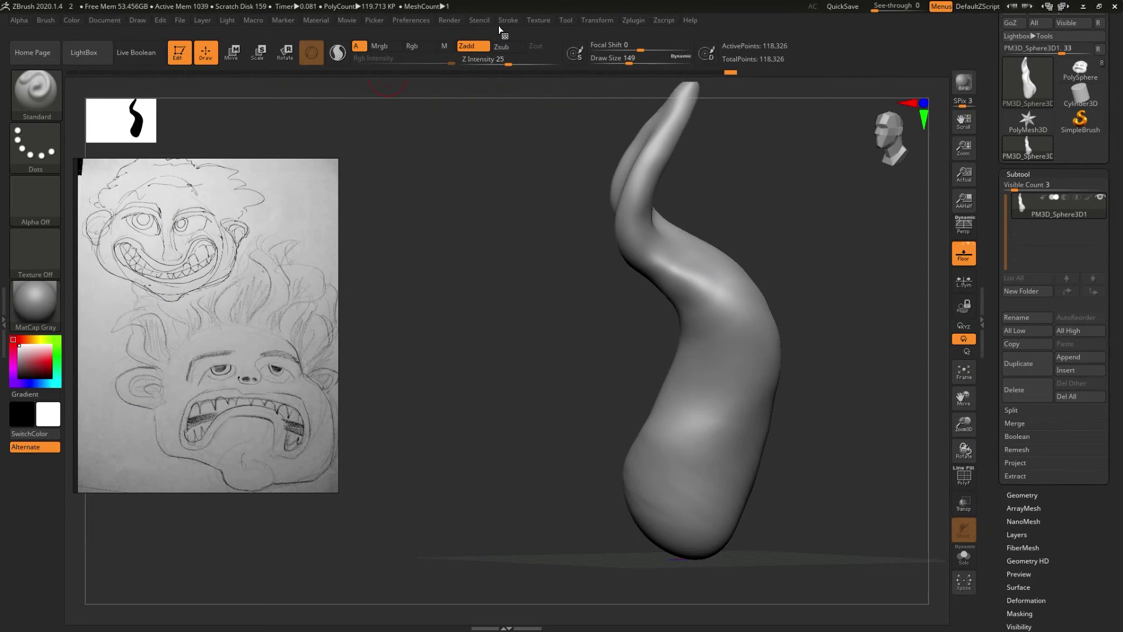
- Open the Stroke options, expand Lazy Mouse settings, and turn the strand into position
click(508, 19)
click(597, 20)
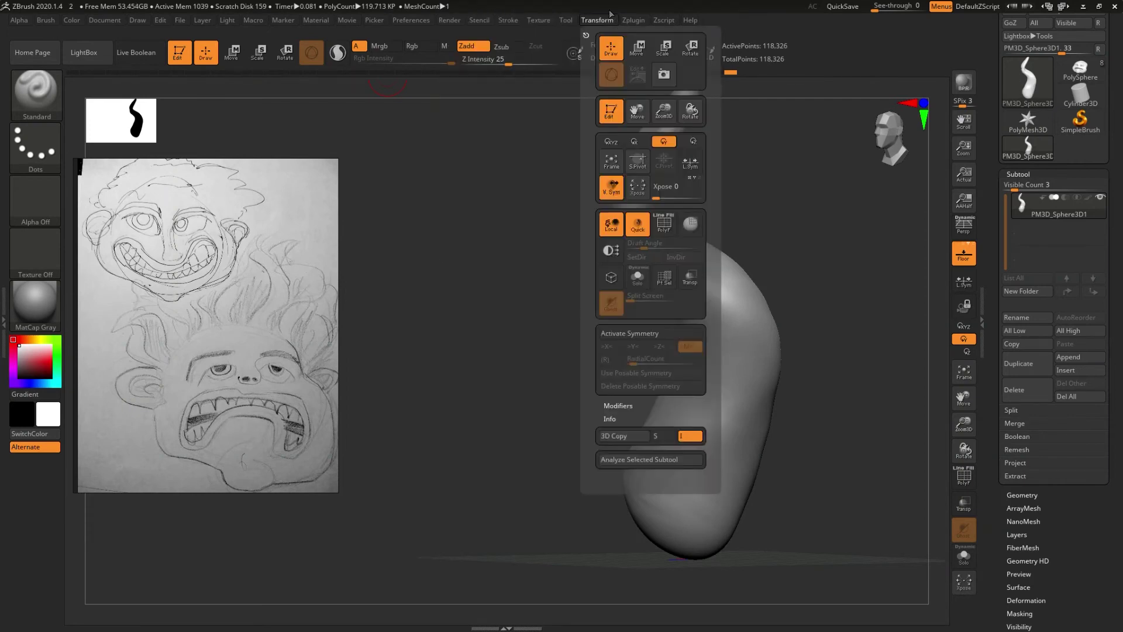
click(507, 22)
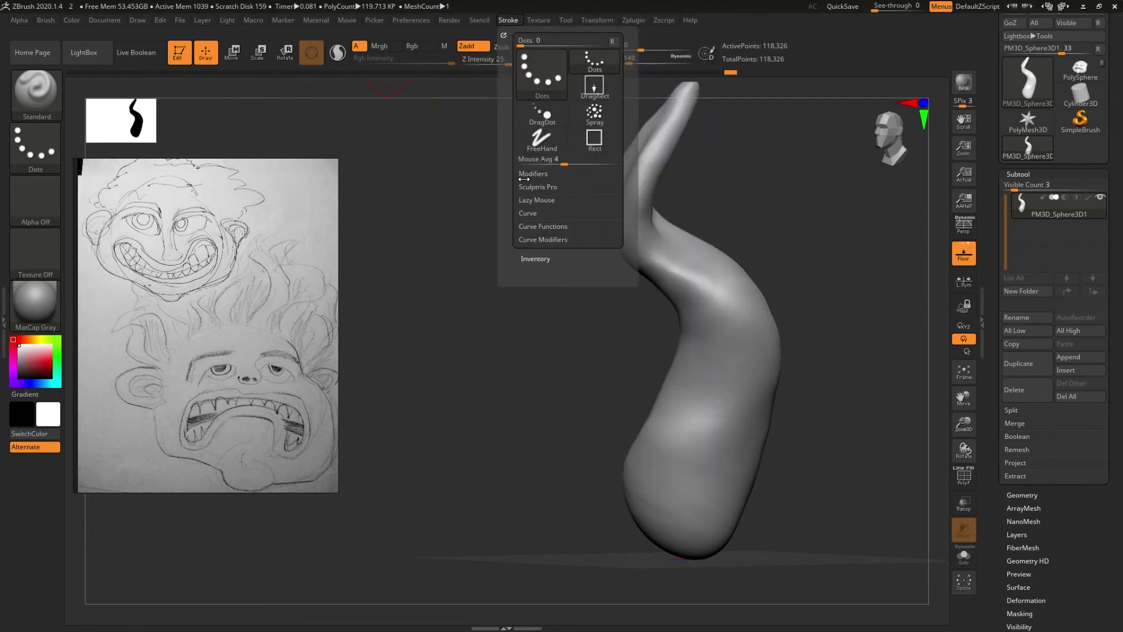
click(536, 200)
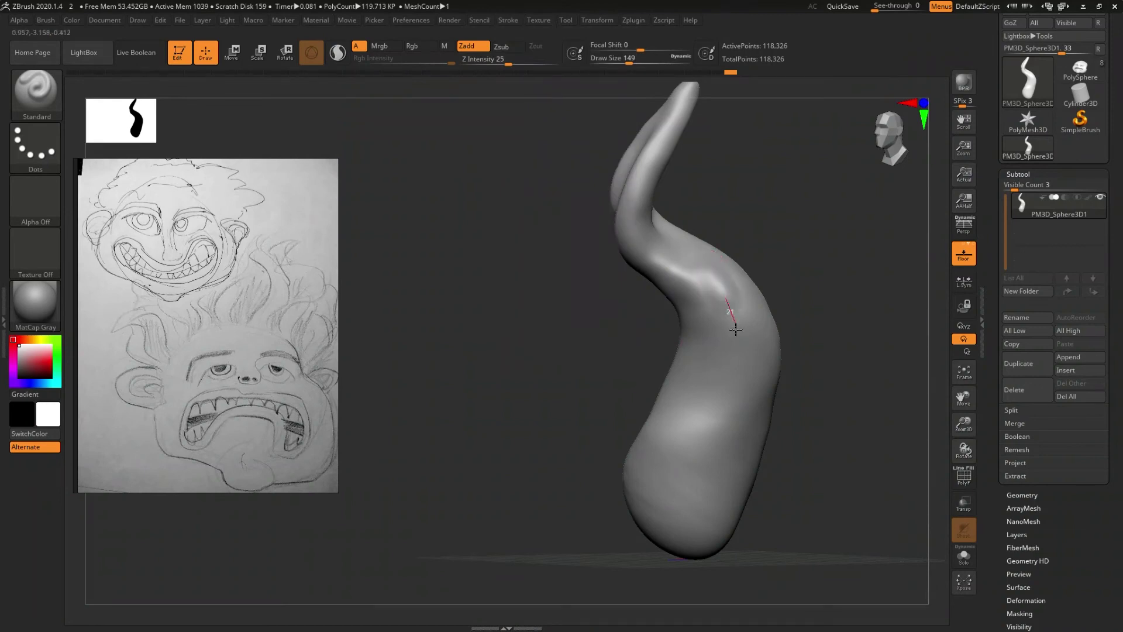
mouse_move(710, 321)
mouse_down()
mouse_move(649, 346)
mouse_move(700, 336)
mouse_move(711, 275)
mouse_up()
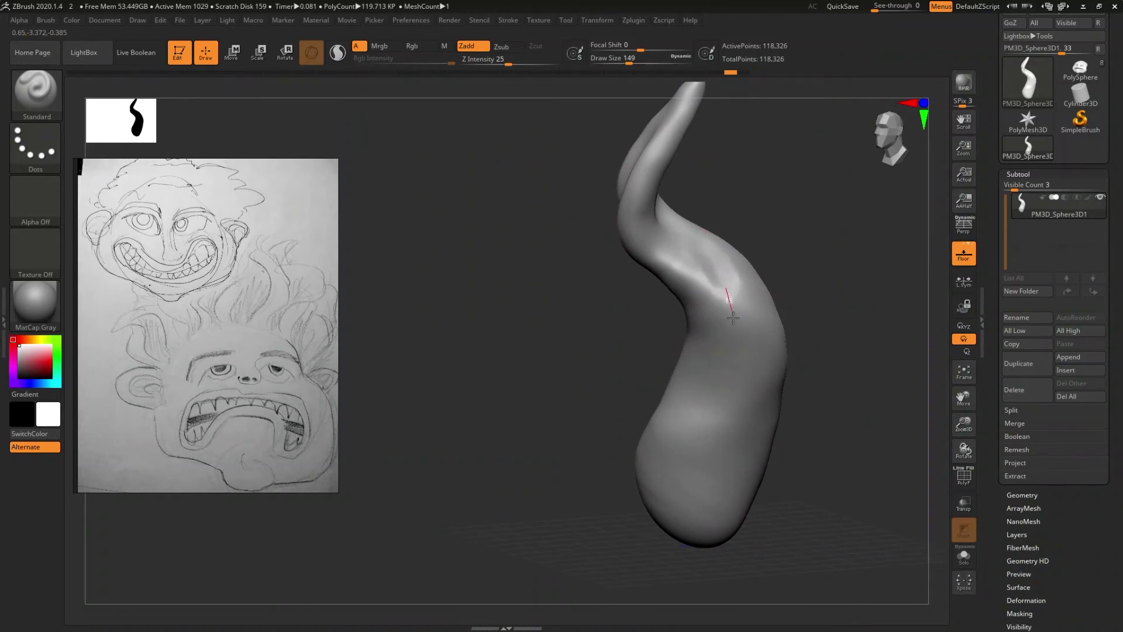
mouse_move(663, 456)
mouse_down()
mouse_move(632, 446)
mouse_move(632, 431)
mouse_move(662, 430)
mouse_up()
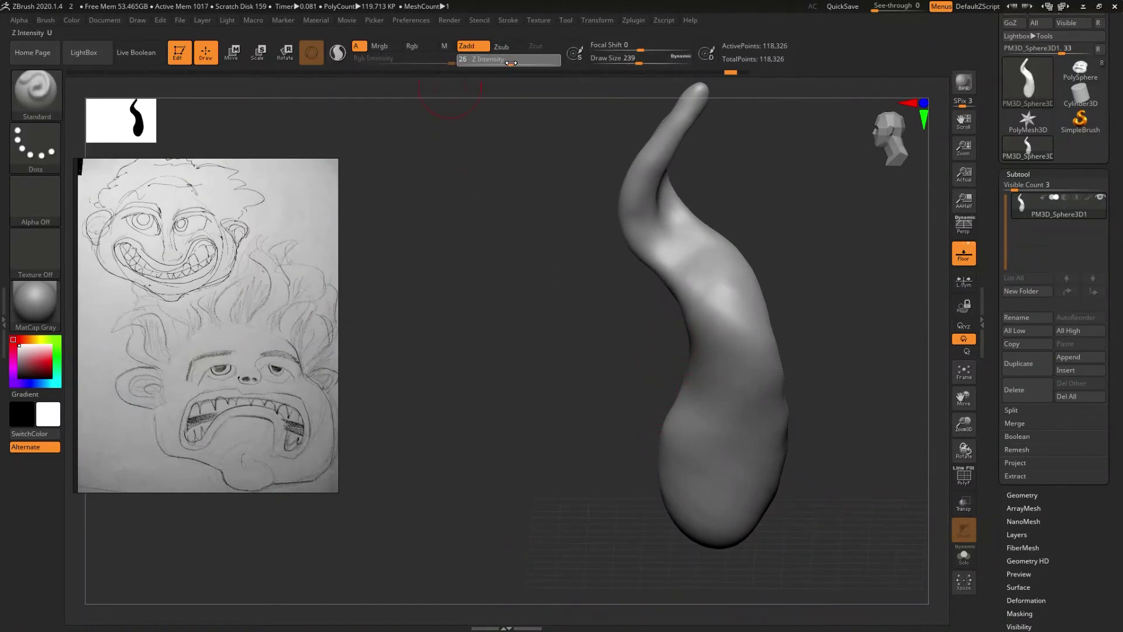
drag(530, 93, 687, 323)
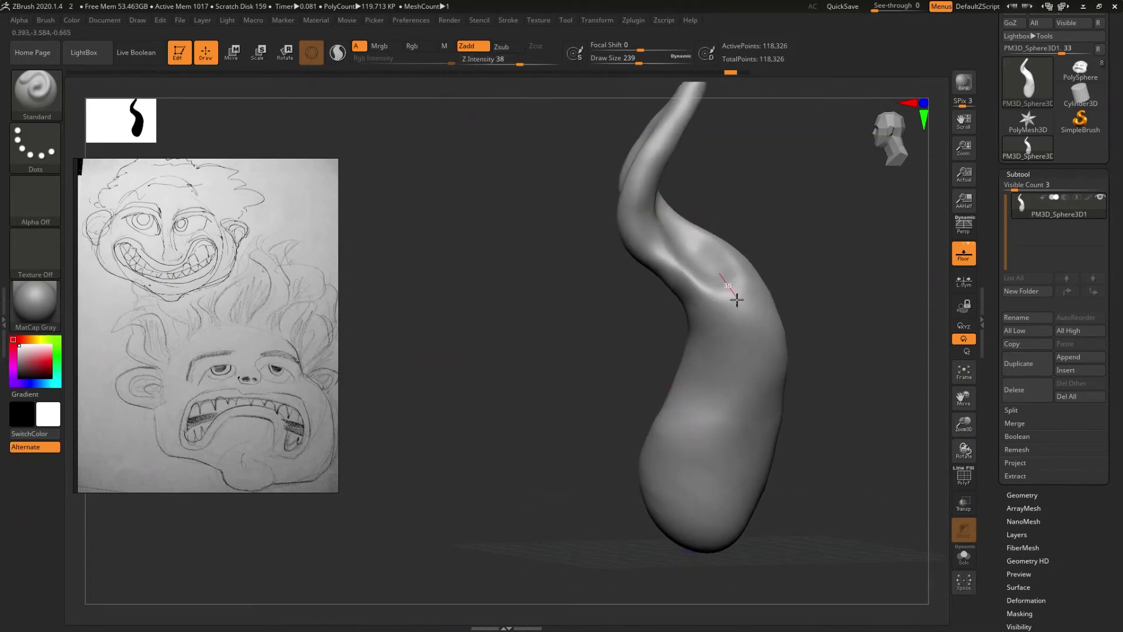
- Carve three long grooves down the strand's upper bend and lower body, rotating between strokes
drag(741, 333, 569, 584)
mouse_move(821, 318)
mouse_down()
mouse_move(780, 346)
mouse_move(832, 318)
mouse_up()
mouse_move(801, 279)
mouse_down()
mouse_move(714, 238)
mouse_move(710, 258)
mouse_up()
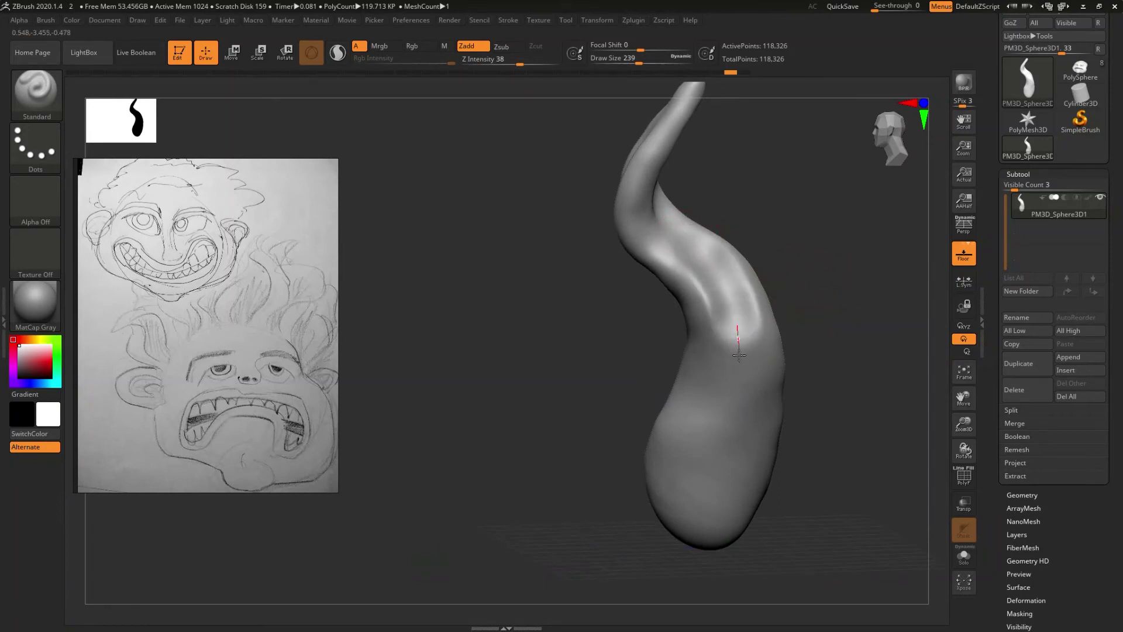
drag(721, 401, 477, 563)
mouse_move(653, 418)
mouse_down()
mouse_move(609, 441)
mouse_move(640, 414)
mouse_move(690, 414)
mouse_up()
right_drag(690, 415, 692, 375)
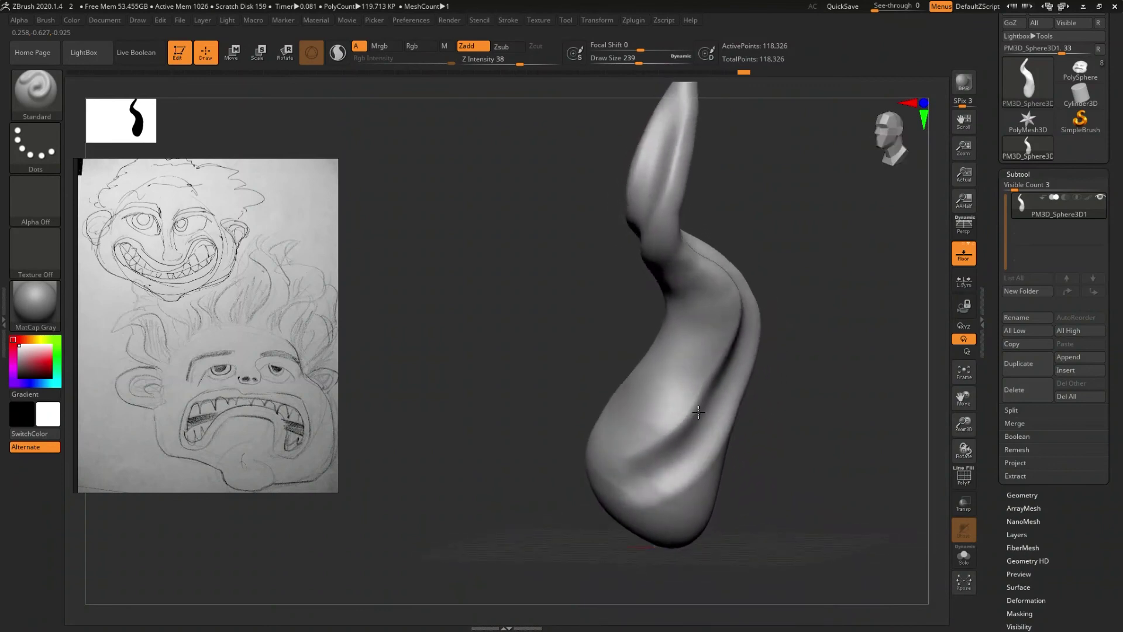
drag(675, 377, 516, 487)
mouse_move(746, 318)
right_down()
mouse_move(682, 306)
mouse_move(647, 321)
mouse_move(669, 316)
mouse_move(602, 407)
mouse_move(593, 382)
mouse_move(556, 377)
mouse_move(551, 397)
mouse_move(471, 371)
mouse_move(620, 385)
right_up()
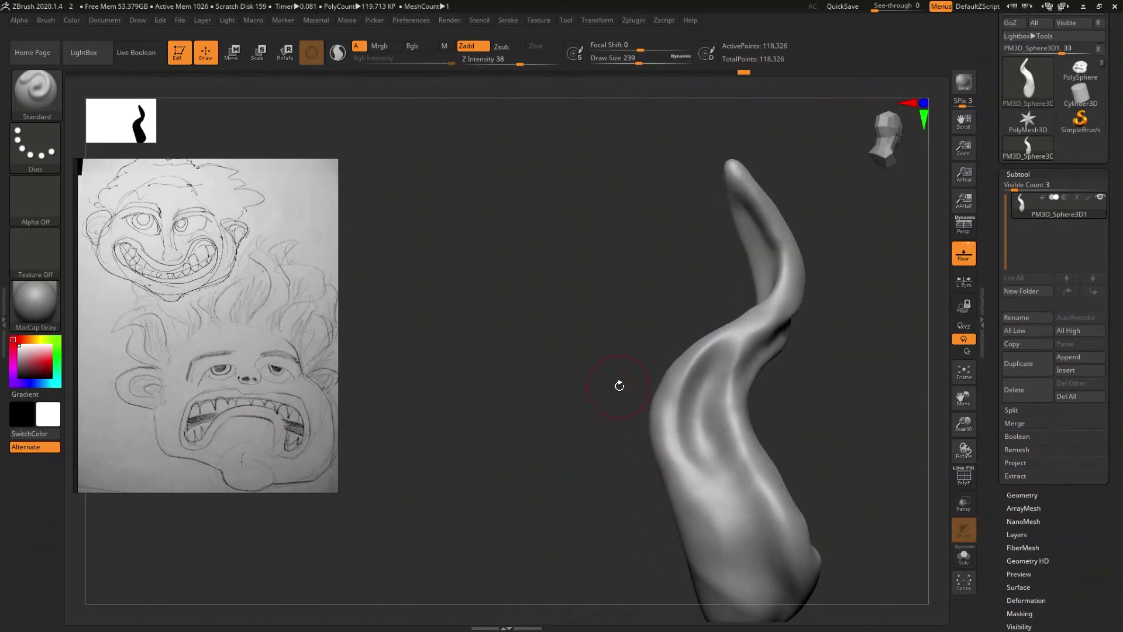
- Select the Move brush with B, M, V and rotate the strand to inspect several sides
key(b)
key(m)
key(v)
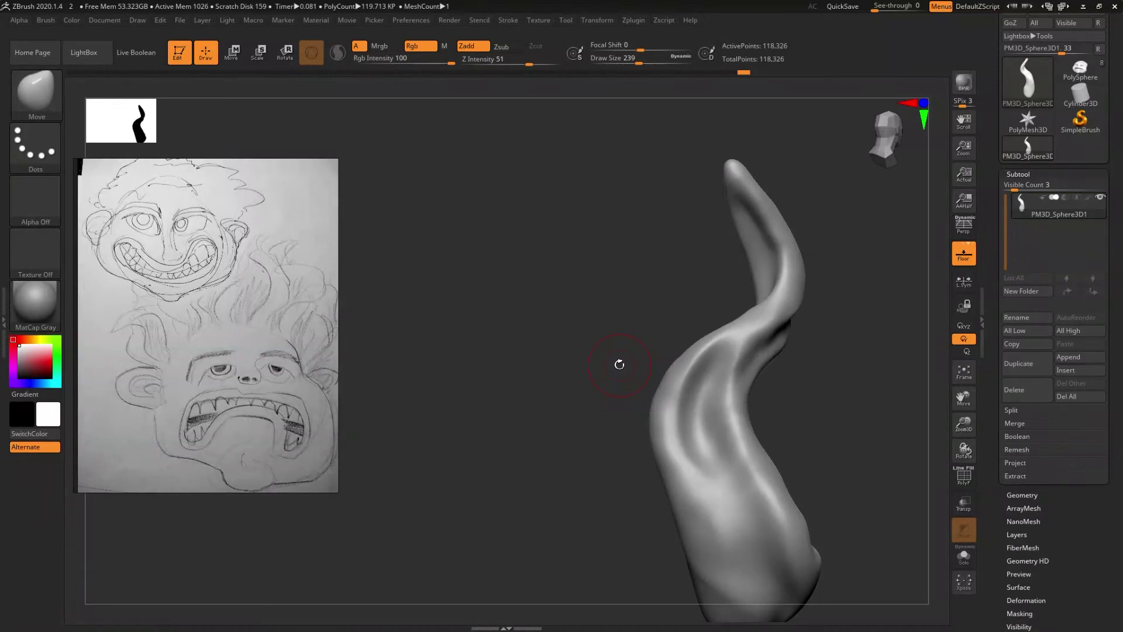
right_drag(519, 279, 544, 283)
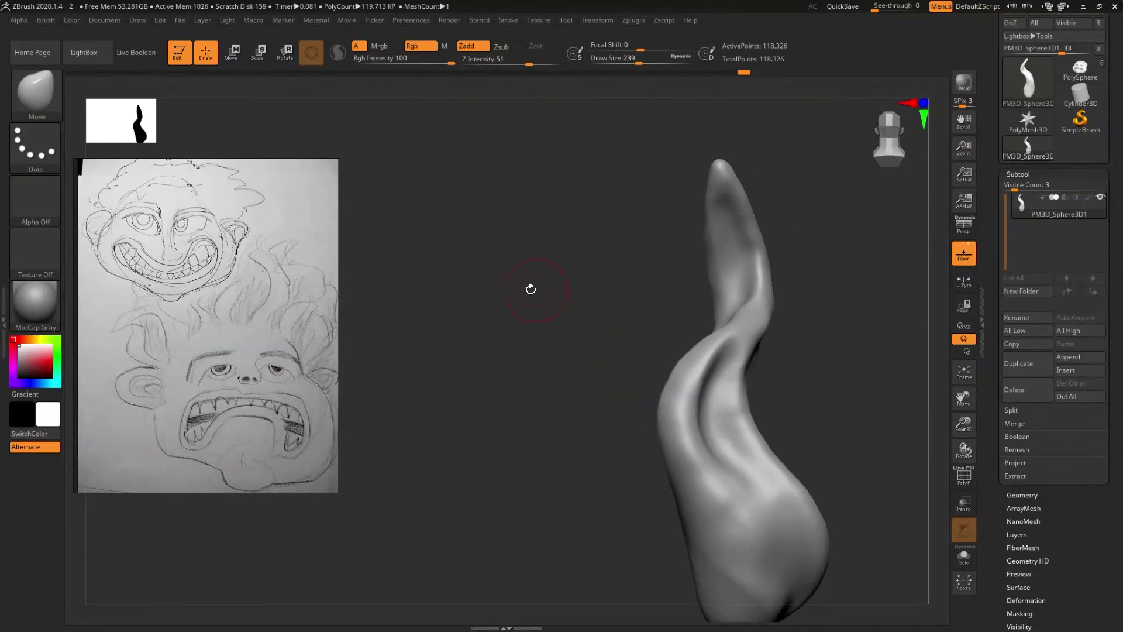
mouse_move(508, 333)
right_down()
mouse_move(514, 288)
mouse_move(502, 326)
right_up()
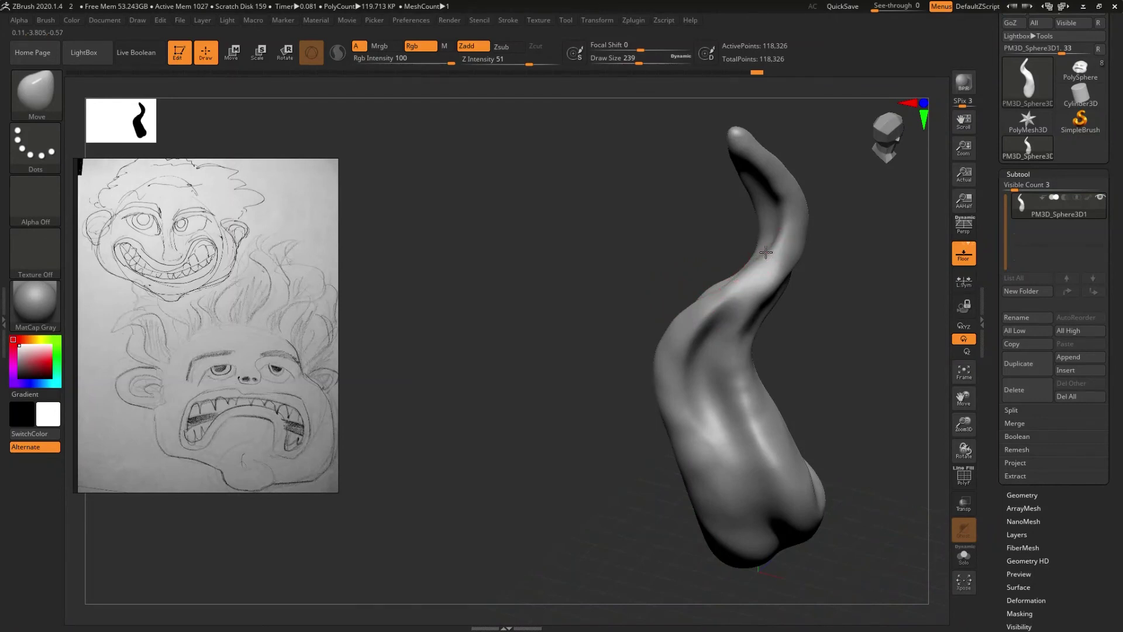
mouse_move(756, 258)
right_down()
mouse_move(730, 313)
mouse_move(702, 275)
mouse_move(719, 283)
mouse_move(697, 283)
right_up()
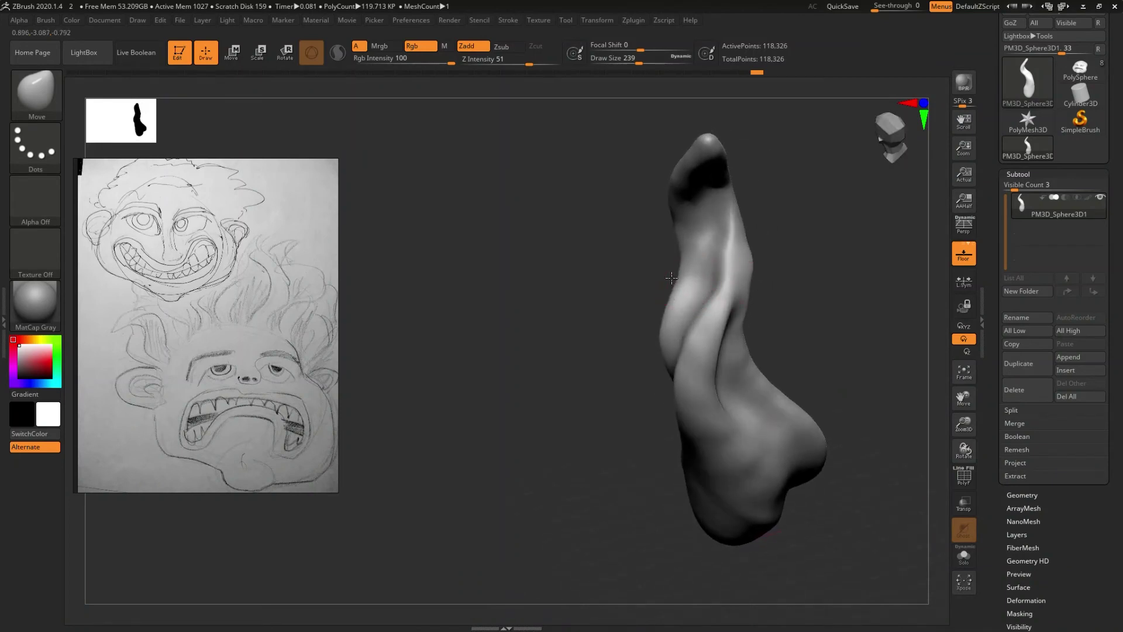
mouse_move(690, 258)
right_down()
mouse_move(715, 350)
mouse_move(796, 300)
mouse_move(771, 228)
mouse_move(677, 283)
mouse_move(644, 258)
mouse_move(562, 304)
mouse_move(539, 273)
mouse_move(544, 376)
mouse_move(556, 328)
mouse_move(546, 388)
mouse_move(459, 402)
mouse_move(449, 369)
mouse_move(647, 406)
mouse_move(647, 439)
mouse_move(626, 455)
right_up()
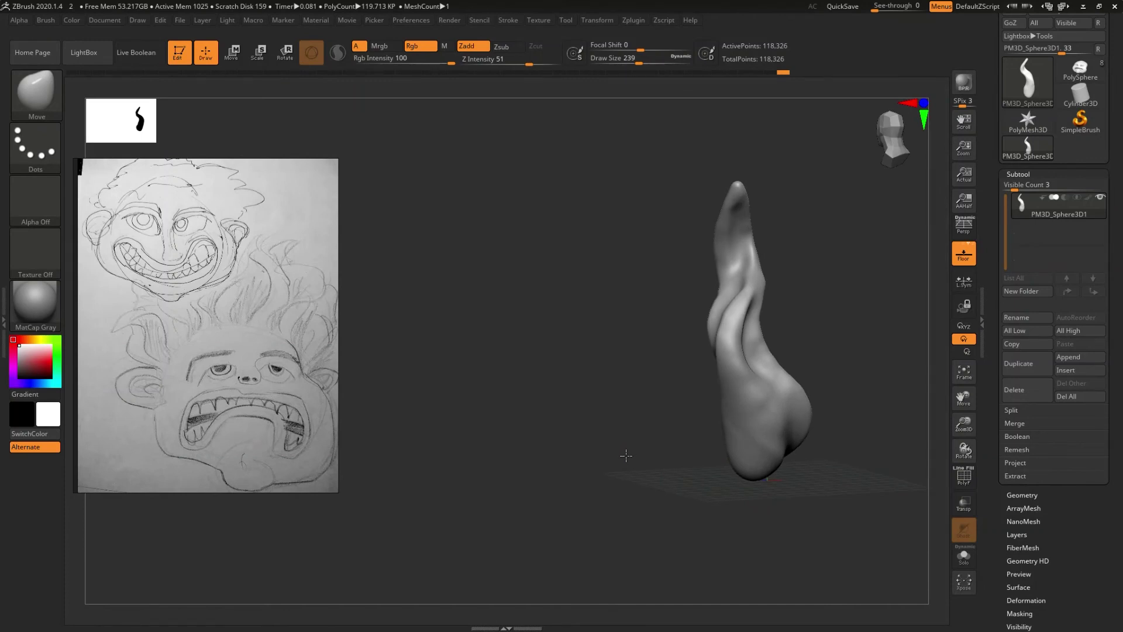
- Enlarge the Move brush, pull the strand's upper part up-right, and shift its middle rightward
key(s)
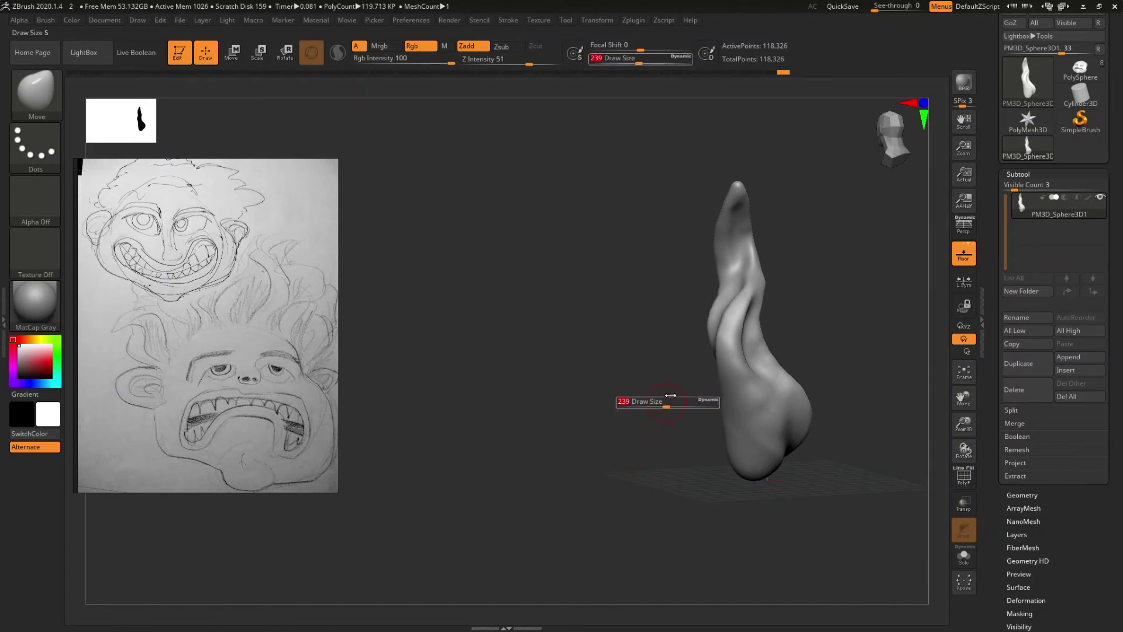
key(s)
mouse_move(675, 398)
mouse_down()
mouse_move(780, 336)
mouse_move(757, 347)
mouse_up()
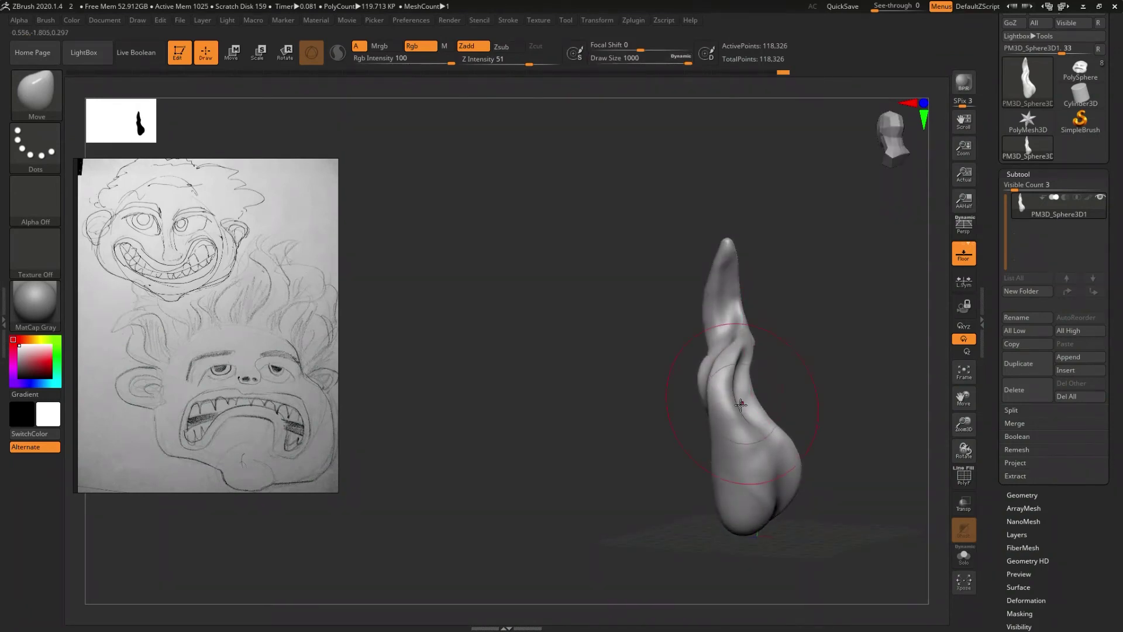
drag(724, 336, 765, 308)
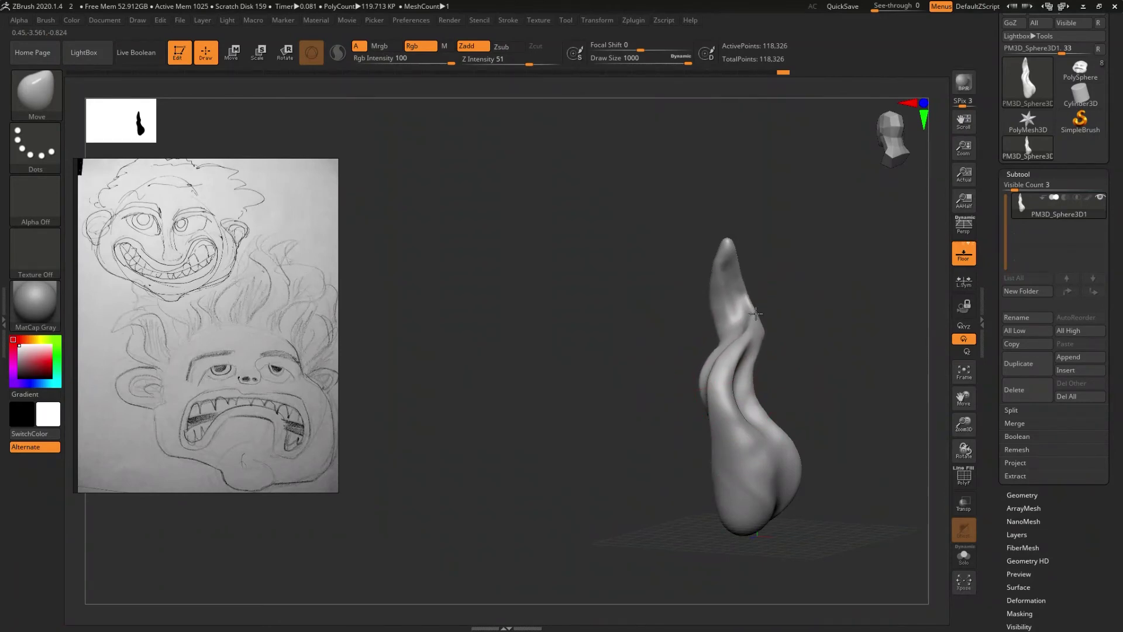
mouse_move(775, 327)
mouse_down()
mouse_move(695, 415)
mouse_move(708, 425)
mouse_move(626, 401)
mouse_up()
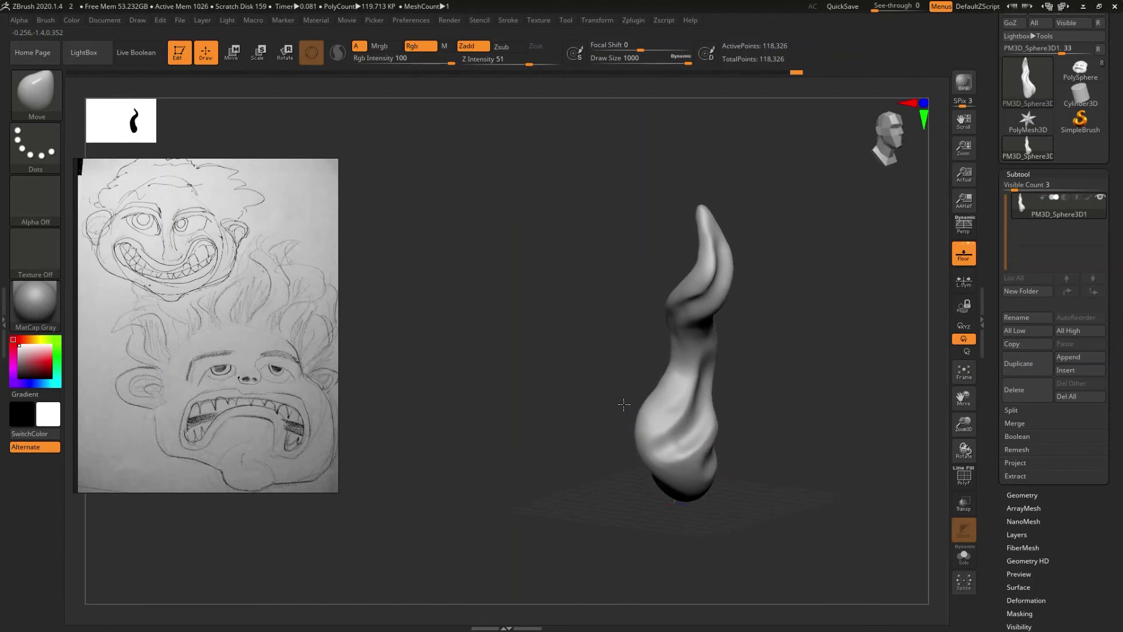
drag(692, 384, 703, 382)
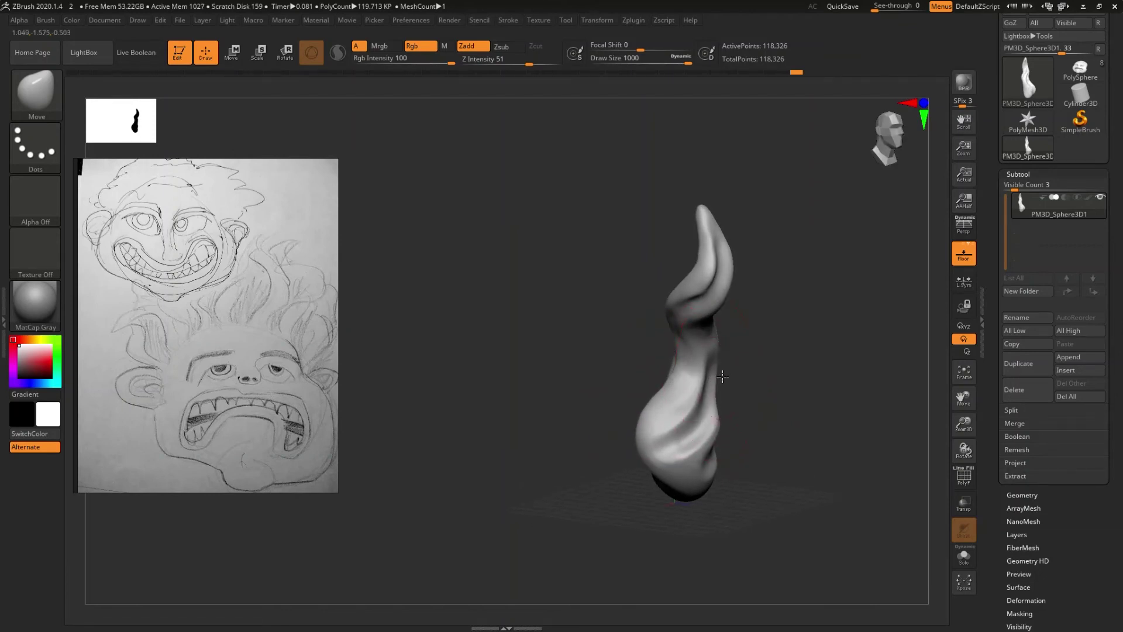
mouse_move(746, 375)
mouse_down()
mouse_move(709, 381)
mouse_move(714, 350)
mouse_up()
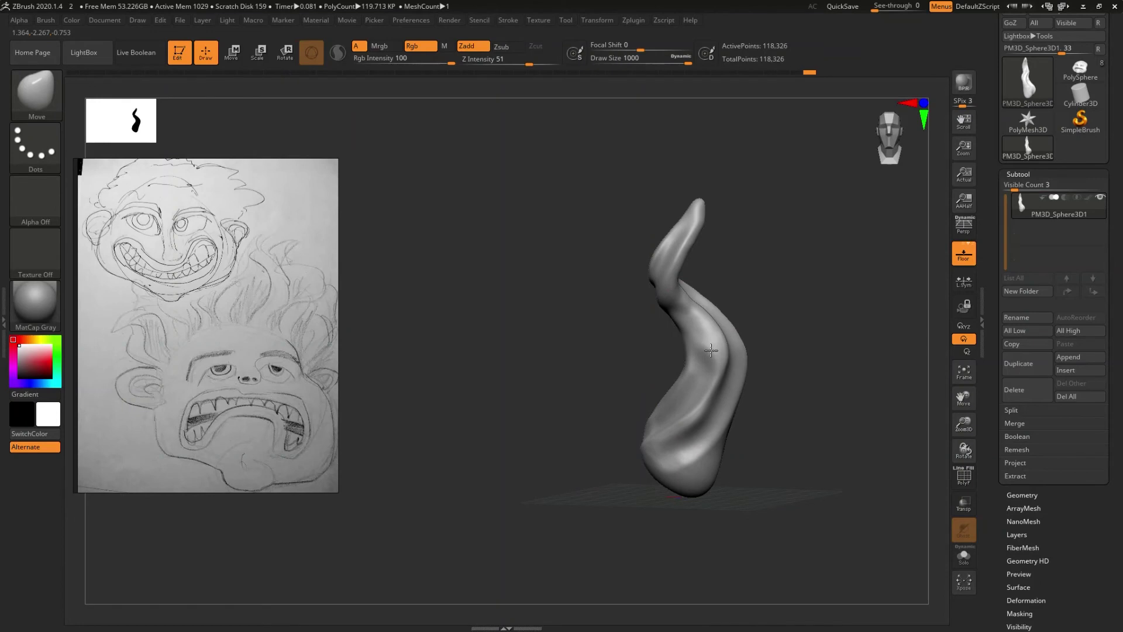
drag(746, 366, 707, 363)
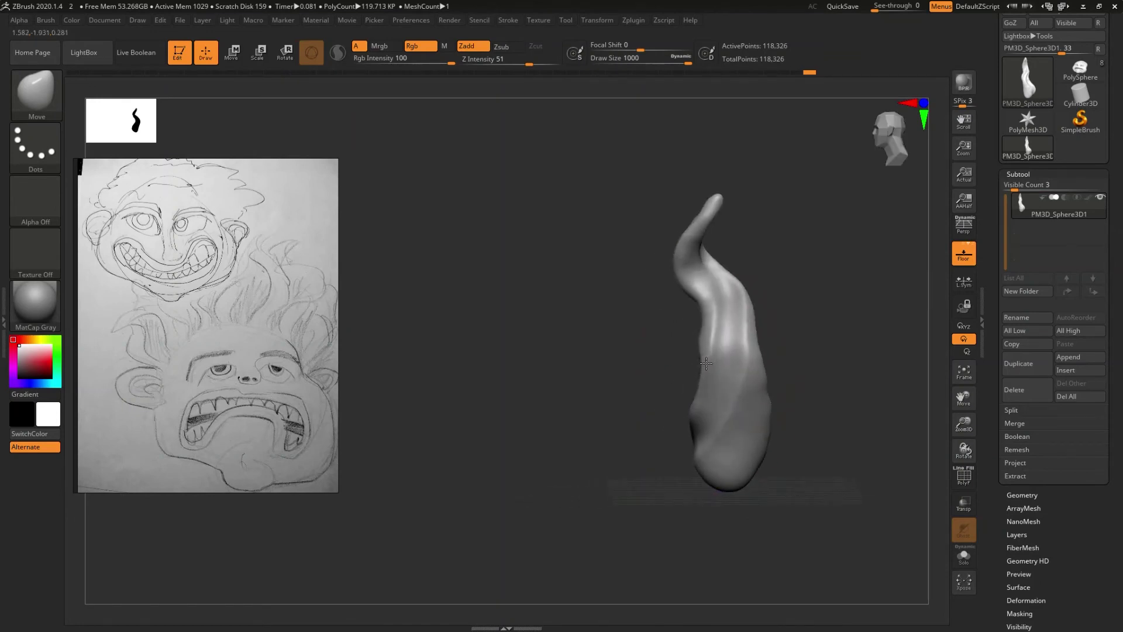
- Set the Move brush draw size to 1000 and nudge the strand's middle section left
drag(683, 430, 666, 440)
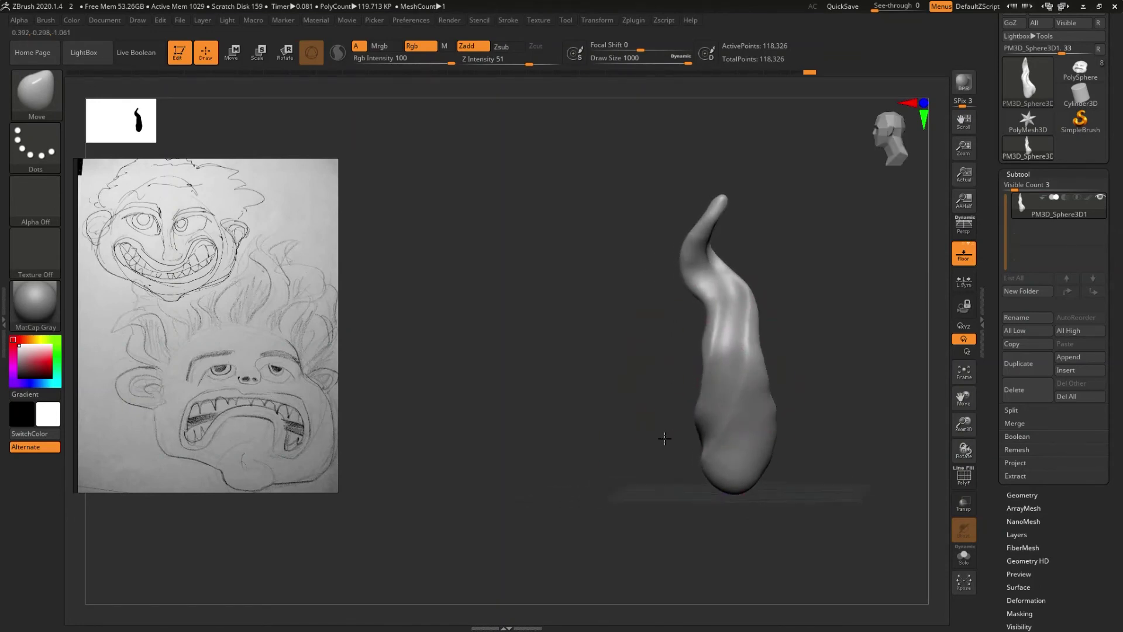
key(s)
drag(691, 393, 669, 389)
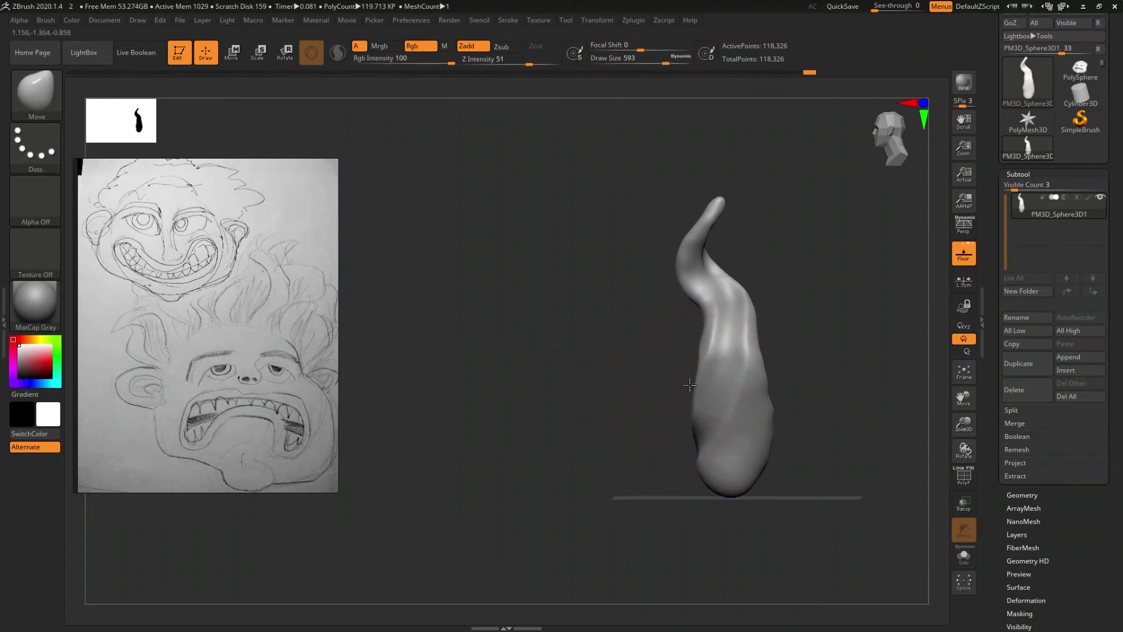
drag(693, 385, 689, 379)
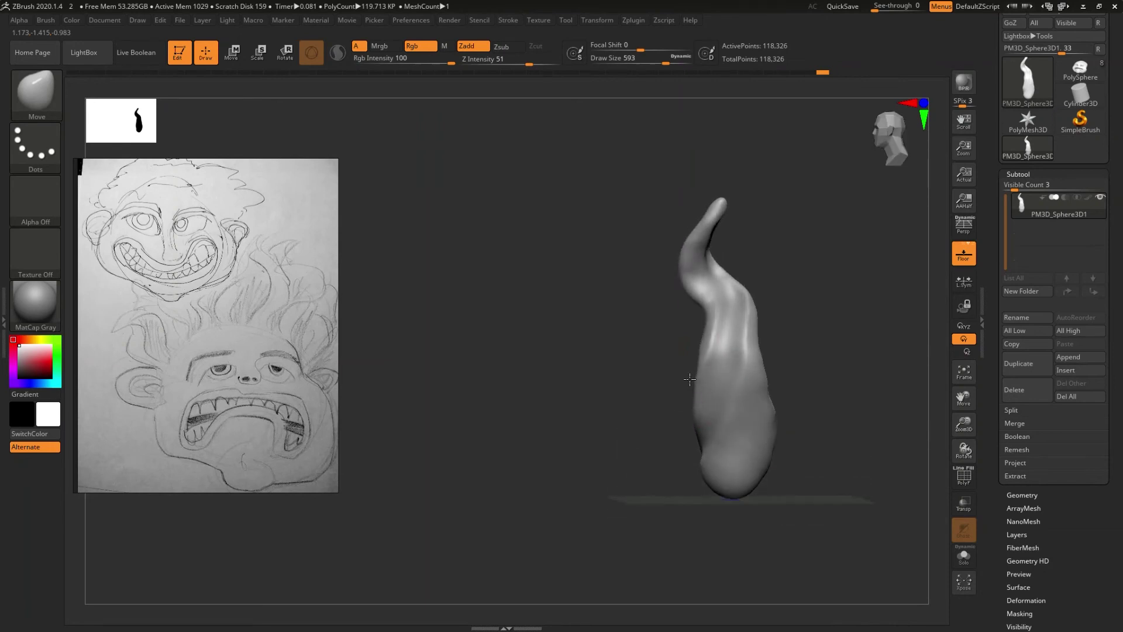
key(s)
drag(711, 383, 761, 375)
key(s)
mouse_move(700, 383)
mouse_down()
mouse_move(625, 388)
mouse_move(557, 342)
mouse_move(514, 339)
mouse_move(514, 451)
mouse_move(594, 412)
mouse_up()
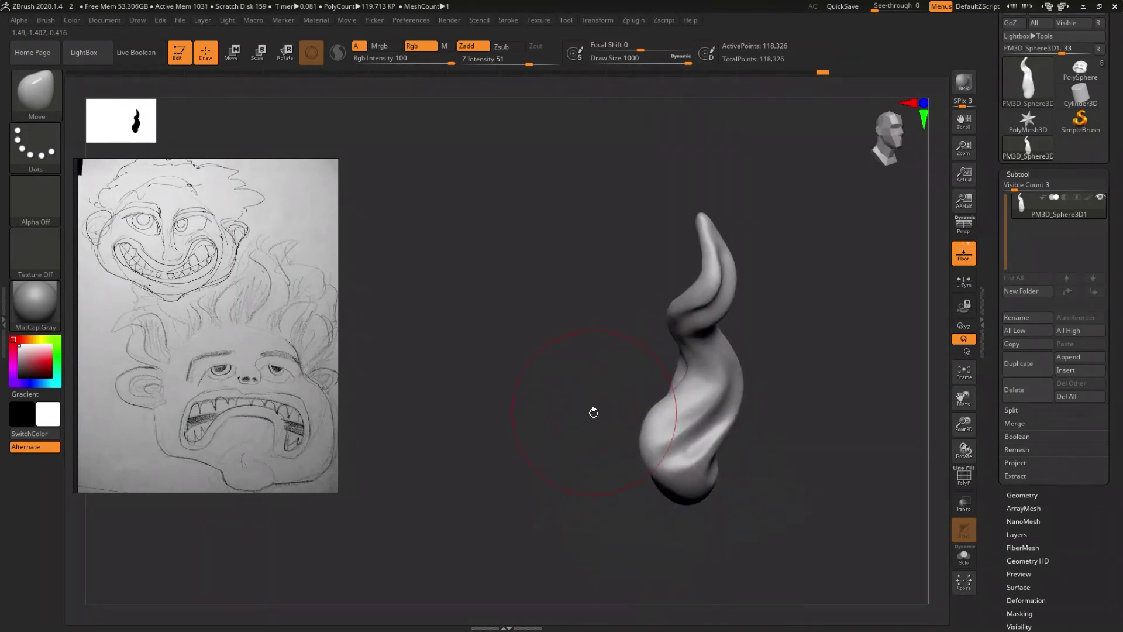
- Save the project as '3' with Ctrl+S, then orbit to view the strand from above
key(ctrl+s)
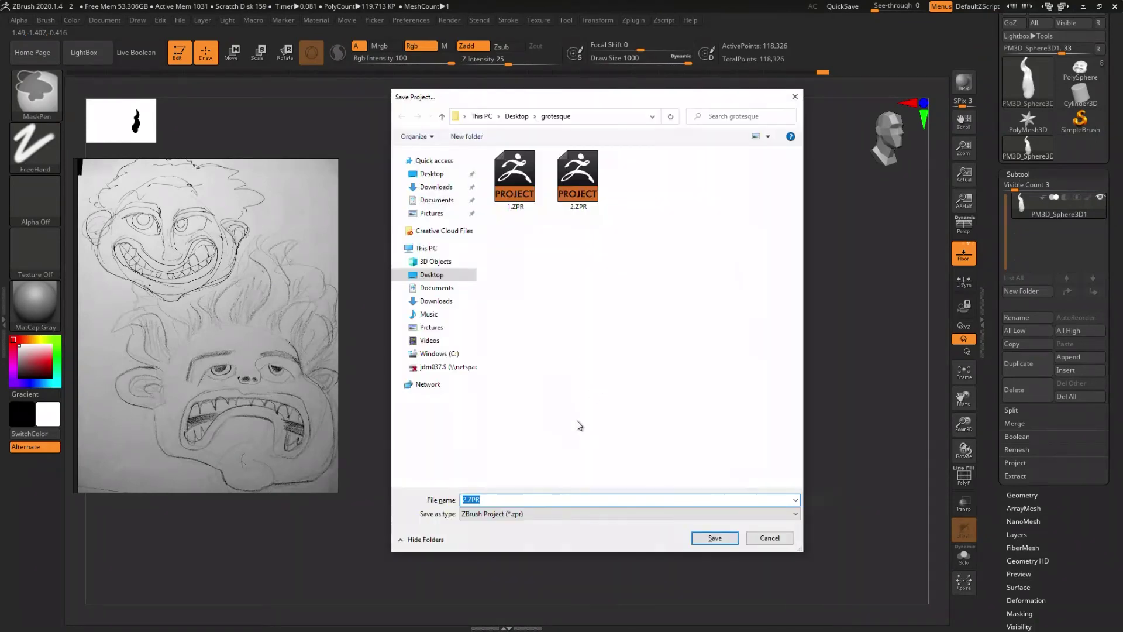
text(3)
key(Return)
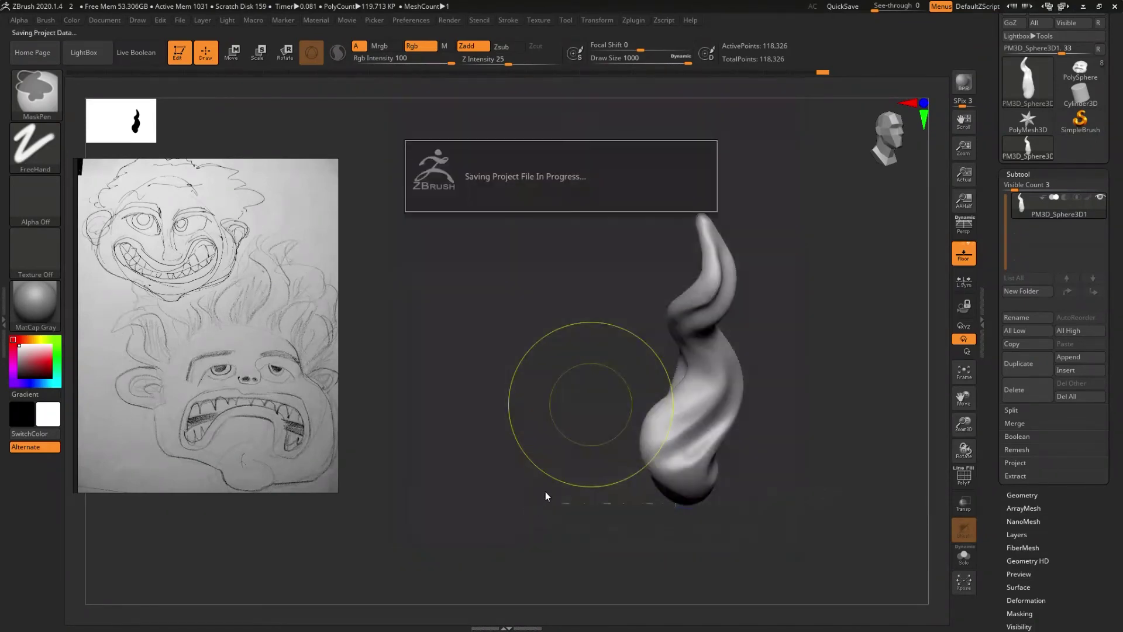
mouse_move(597, 401)
mouse_down()
mouse_move(562, 444)
mouse_move(526, 419)
mouse_move(519, 372)
mouse_move(541, 381)
mouse_up()
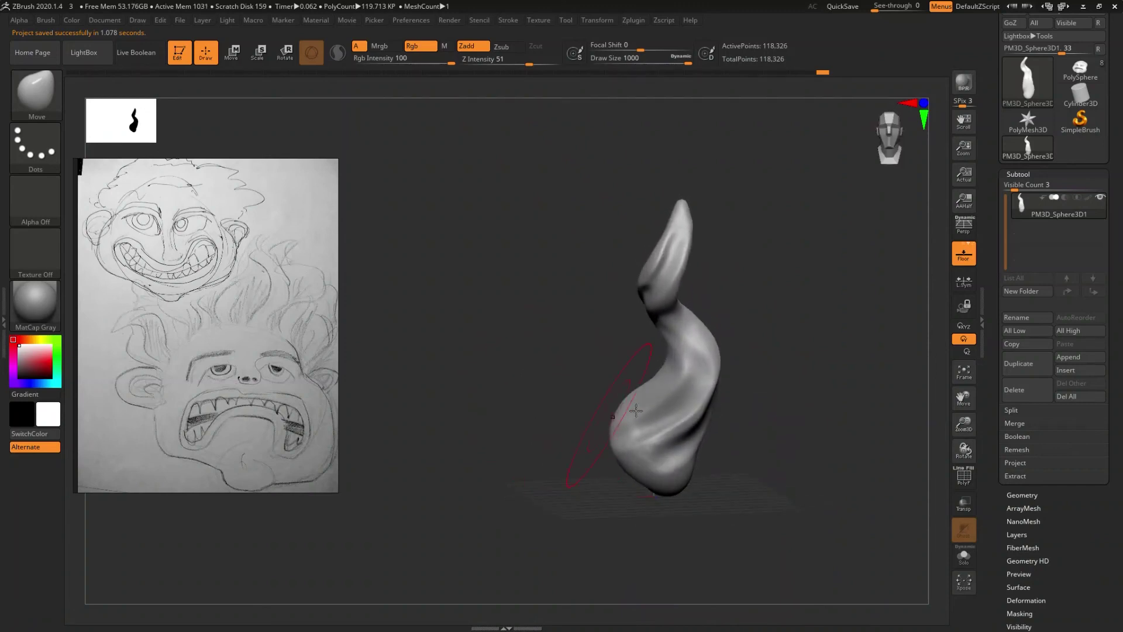
drag(658, 405, 652, 456)
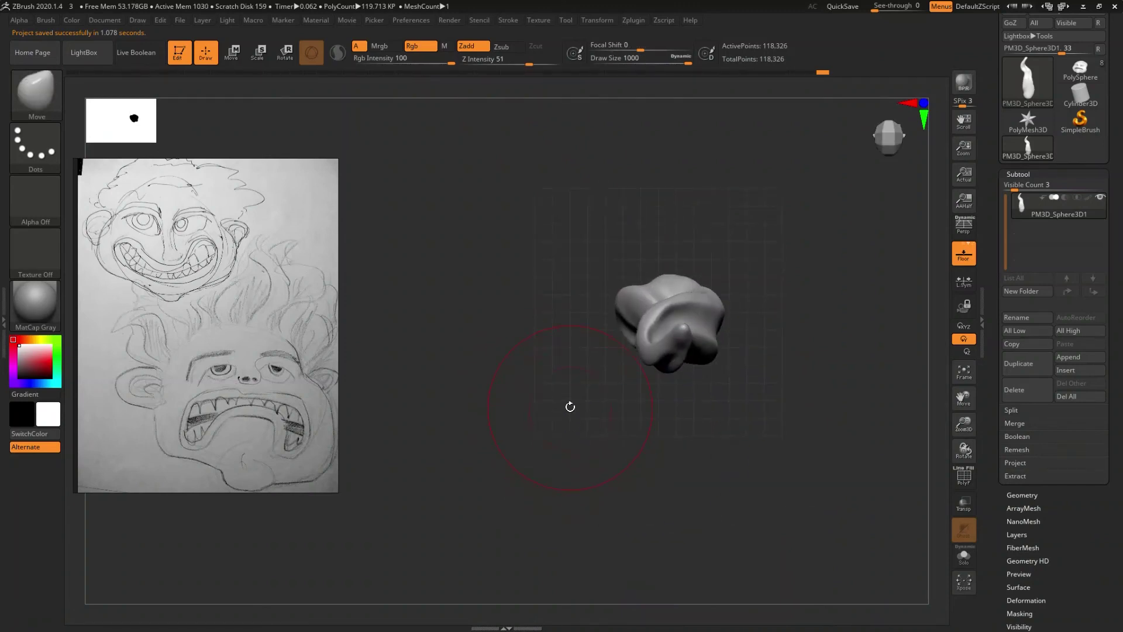
- Select the IMM Army Curve insert brush from the I brushes
key(b)
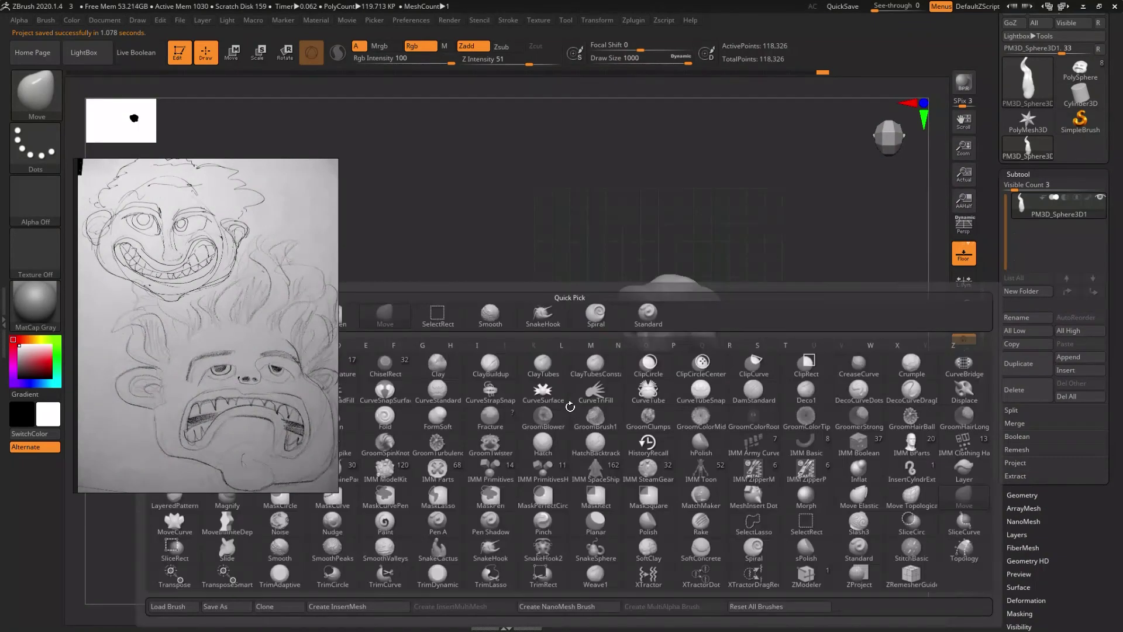
key(i)
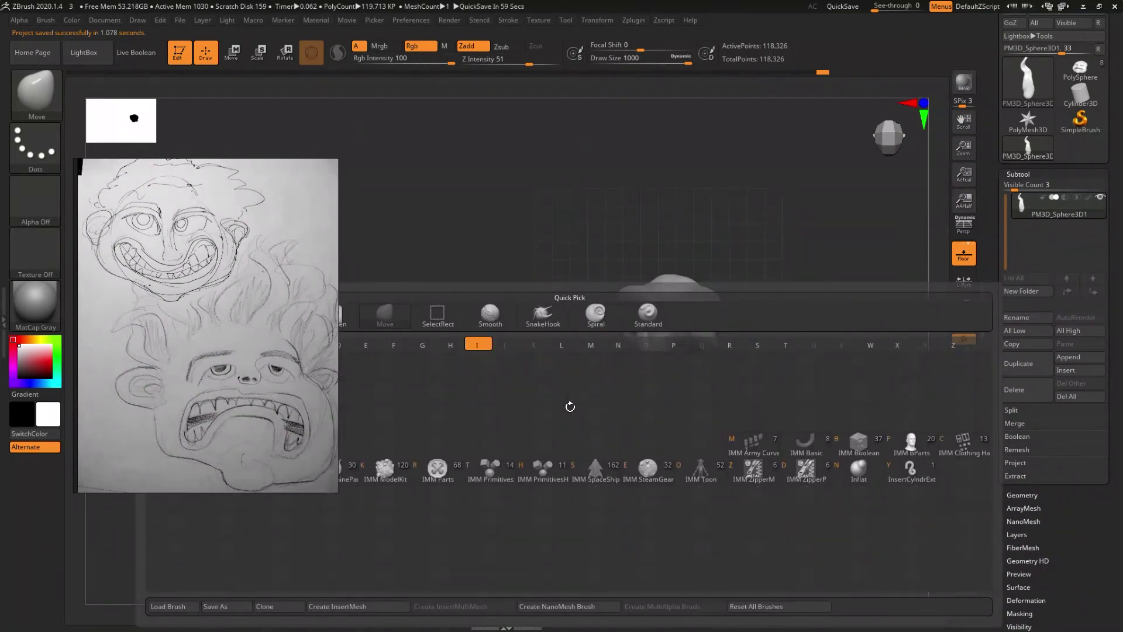
key(m)
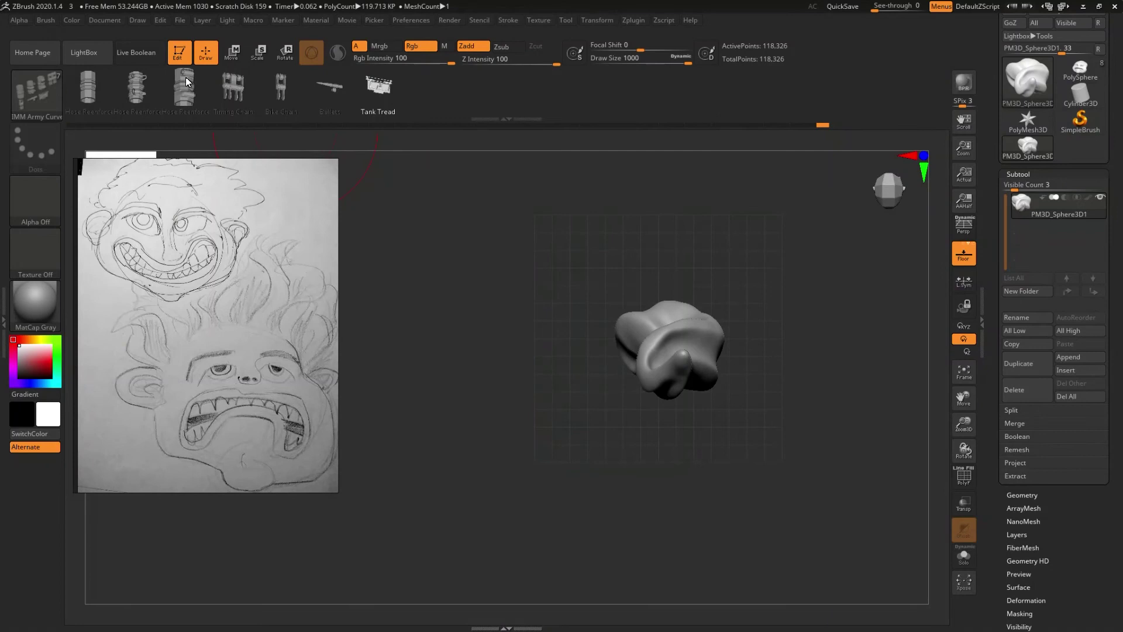
- Append the blob mesh to the brush as PM3D_Sphere3, then return to the head model
click(44, 20)
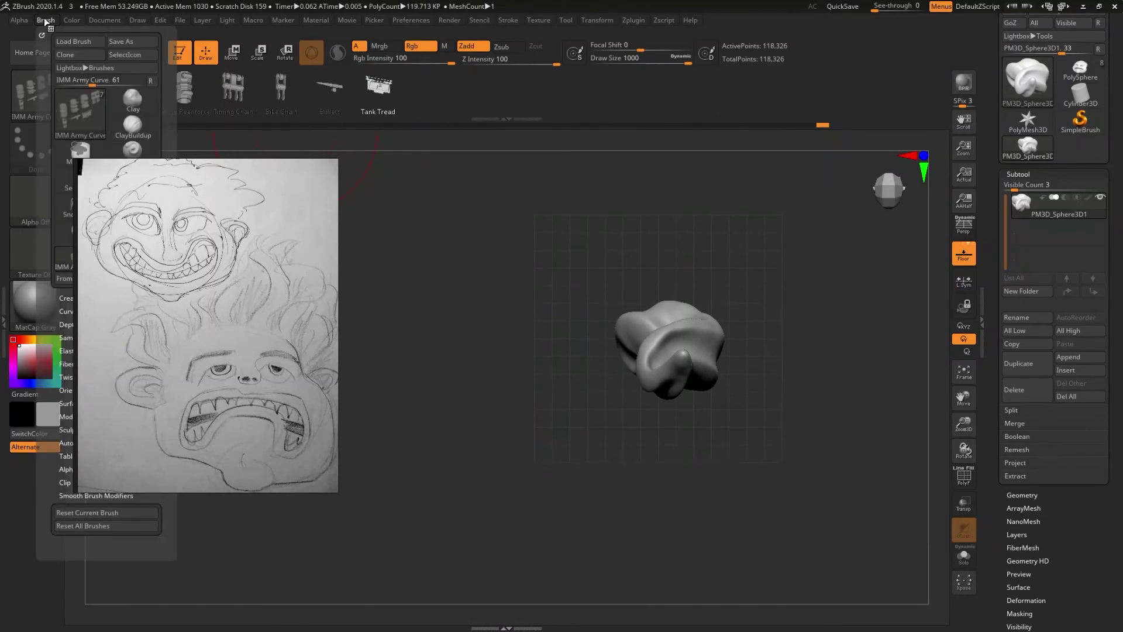
drag(137, 200, 236, 232)
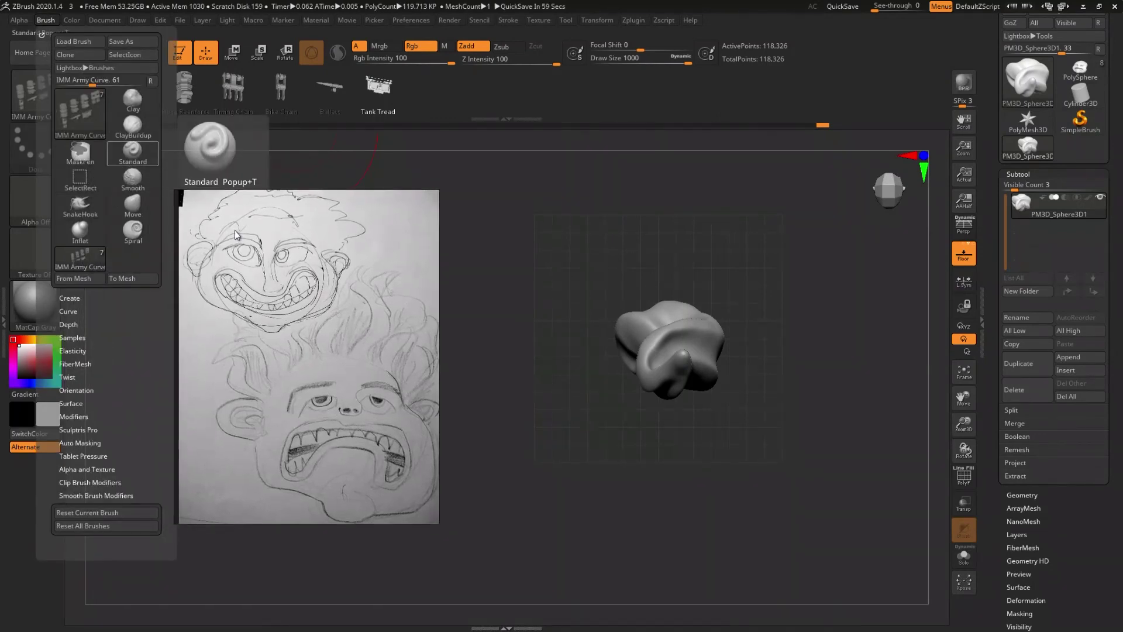
click(69, 298)
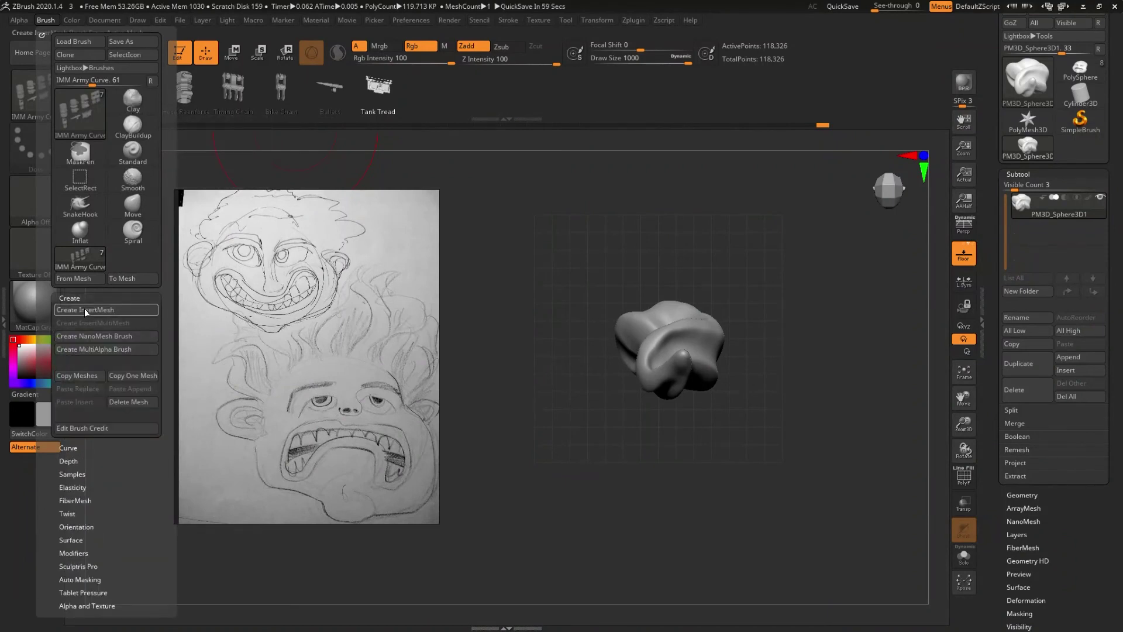
click(85, 310)
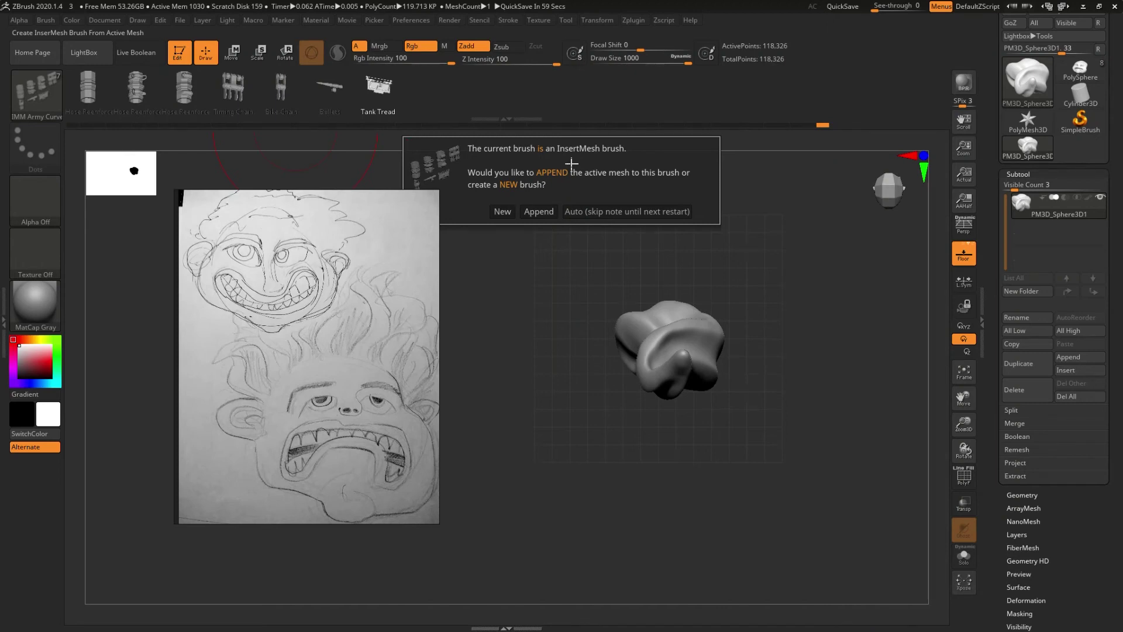
click(527, 211)
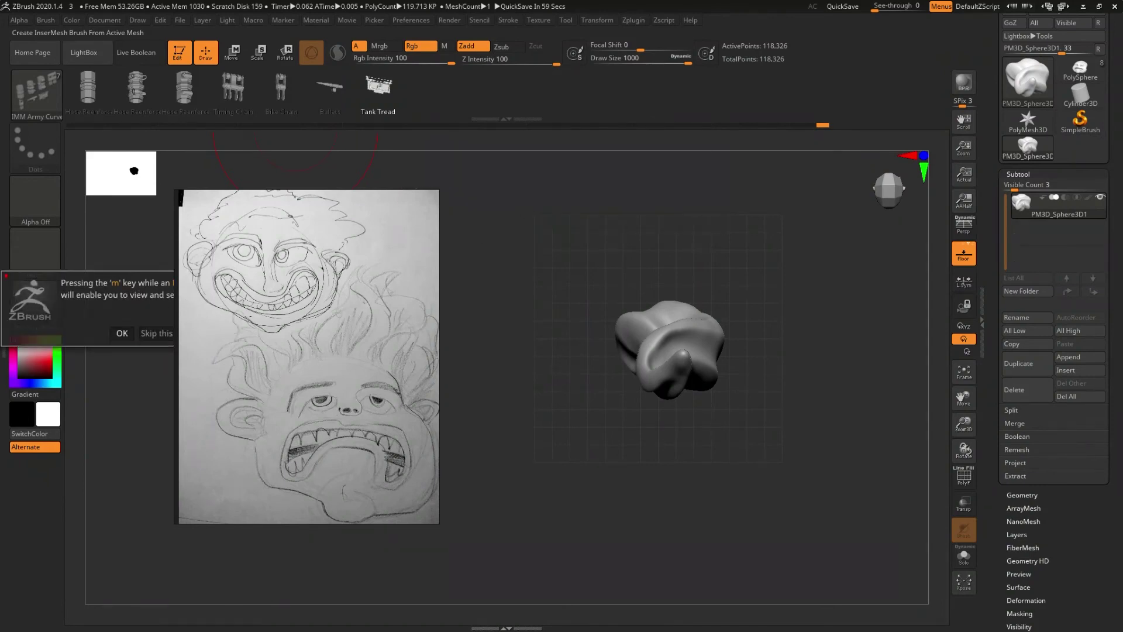
click(124, 333)
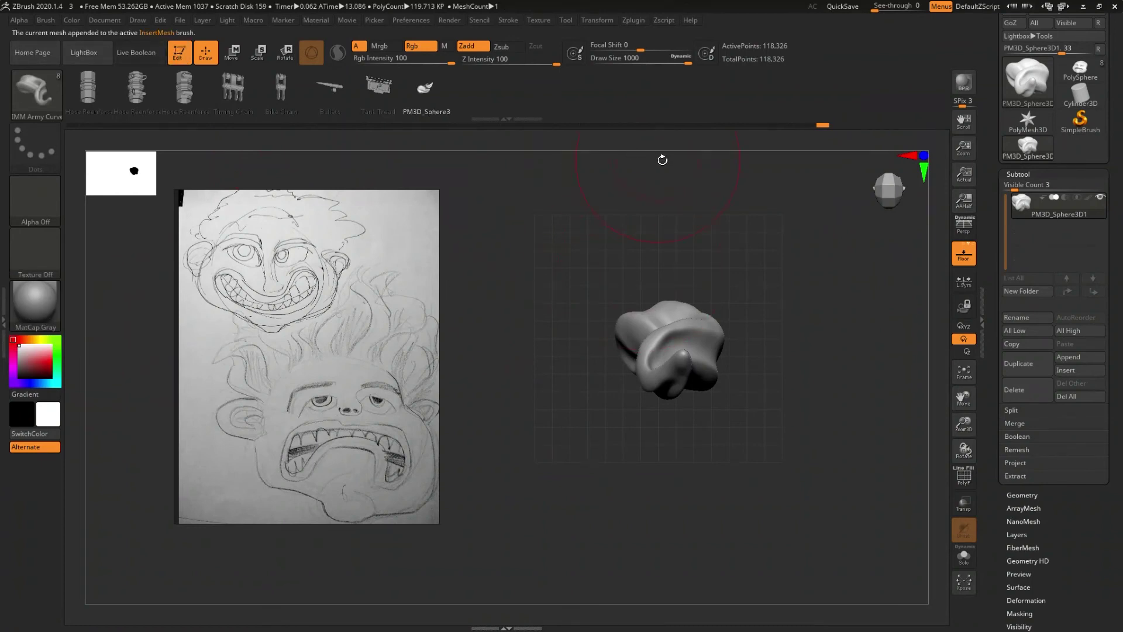
click(1069, 69)
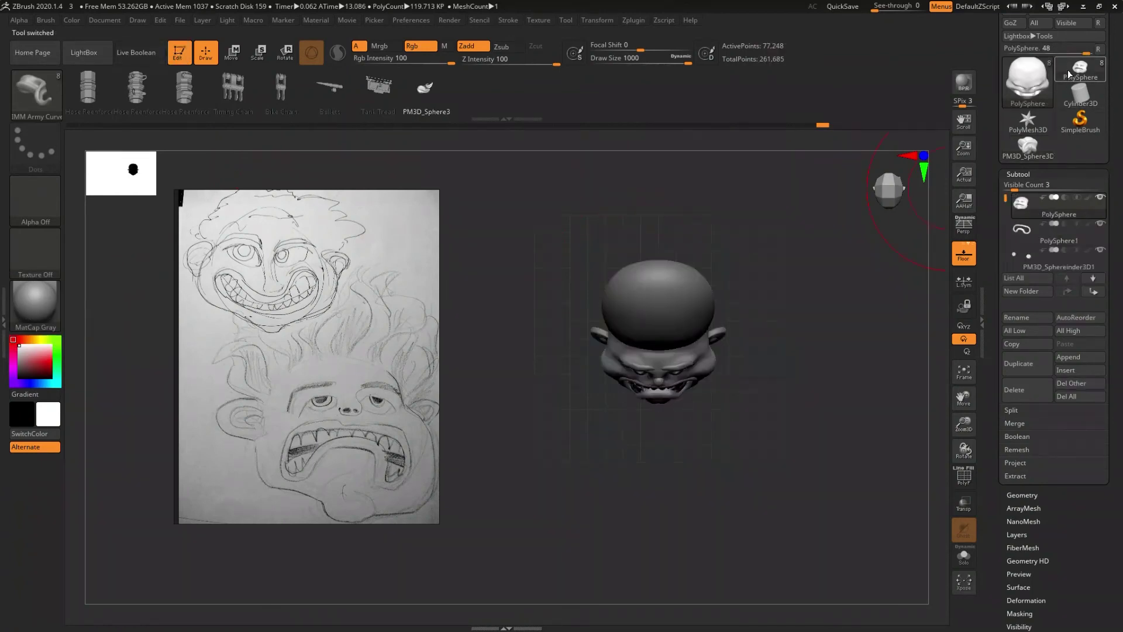
- Frame the head, select the dome subtool and draw a test curve strand across it
mouse_move(843, 304)
mouse_down()
mouse_move(722, 342)
mouse_move(752, 305)
mouse_up()
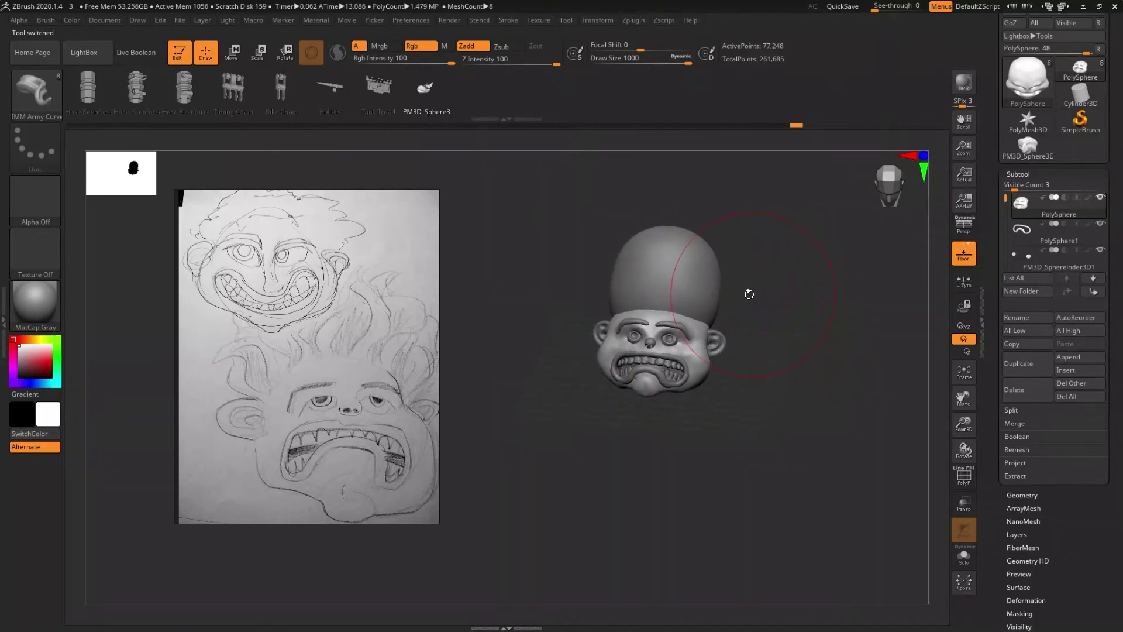
key(f)
alt+click(700, 264)
mouse_move(761, 281)
alt+mouse_down()
mouse_move(665, 365)
mouse_move(682, 345)
alt+mouse_up()
drag(701, 308, 787, 241)
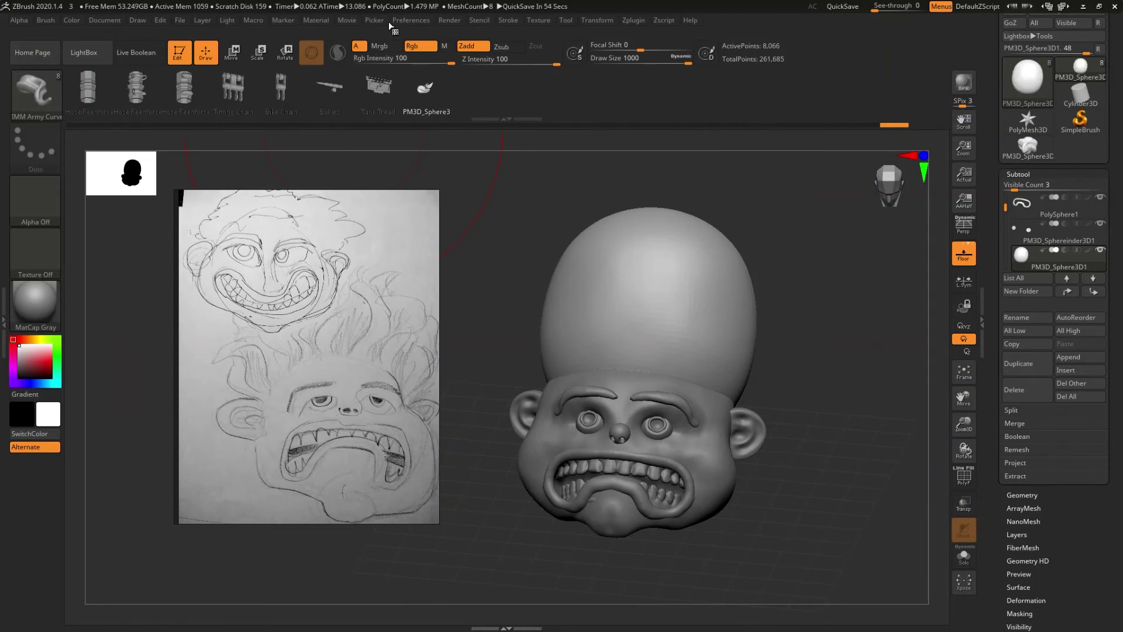
- Toggle Lazy Mouse on and off, then reduce the brush draw size
click(505, 21)
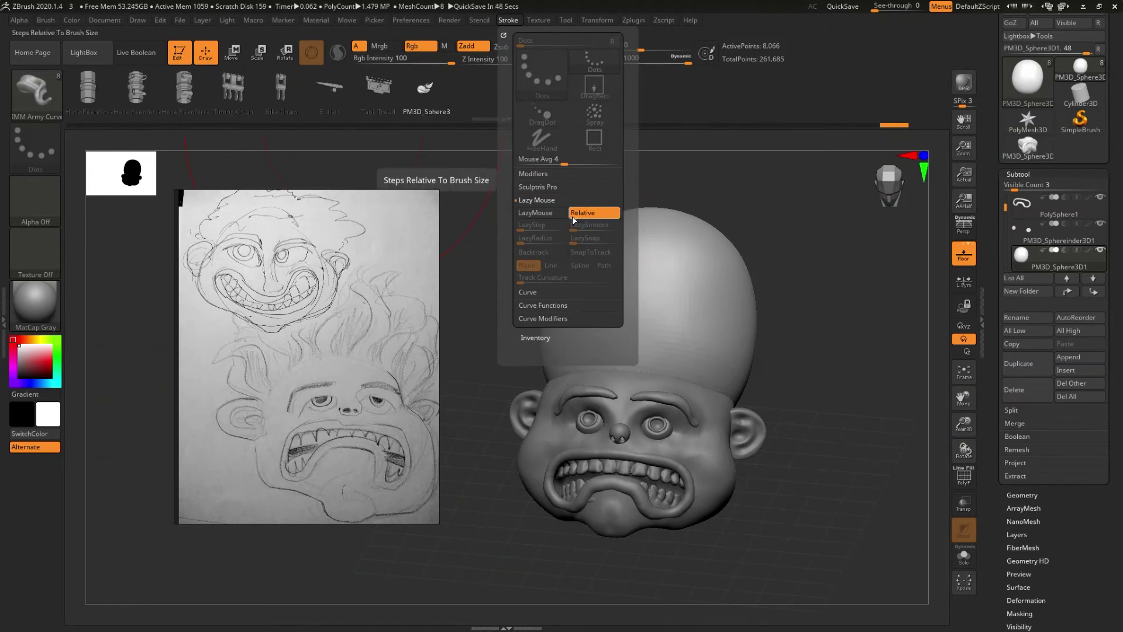
click(545, 214)
click(544, 215)
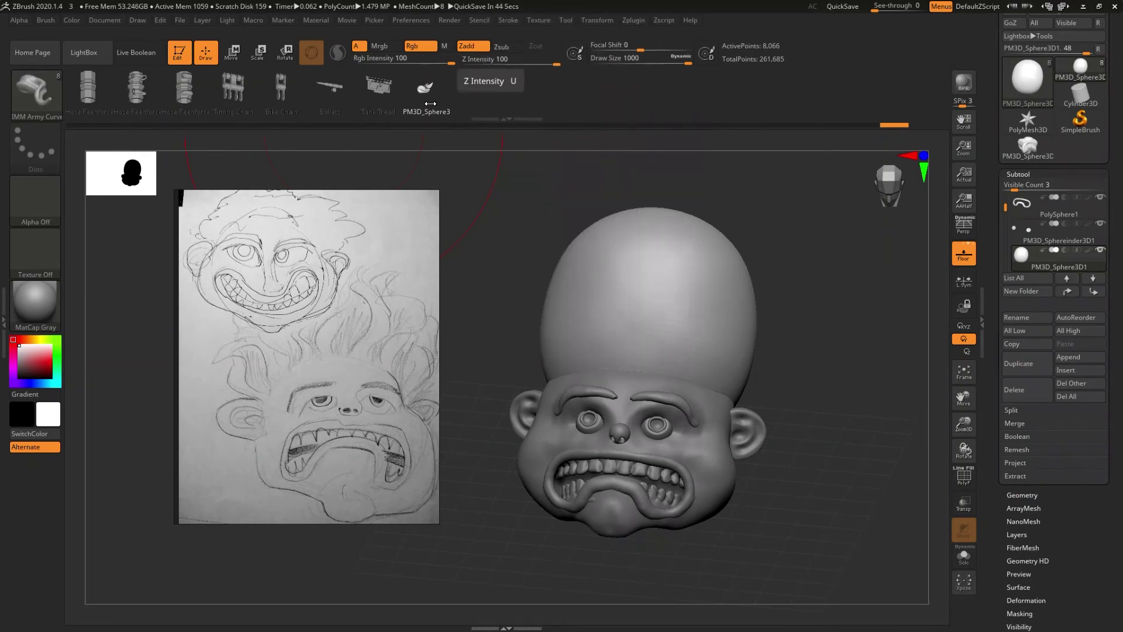
drag(309, 291, 212, 347)
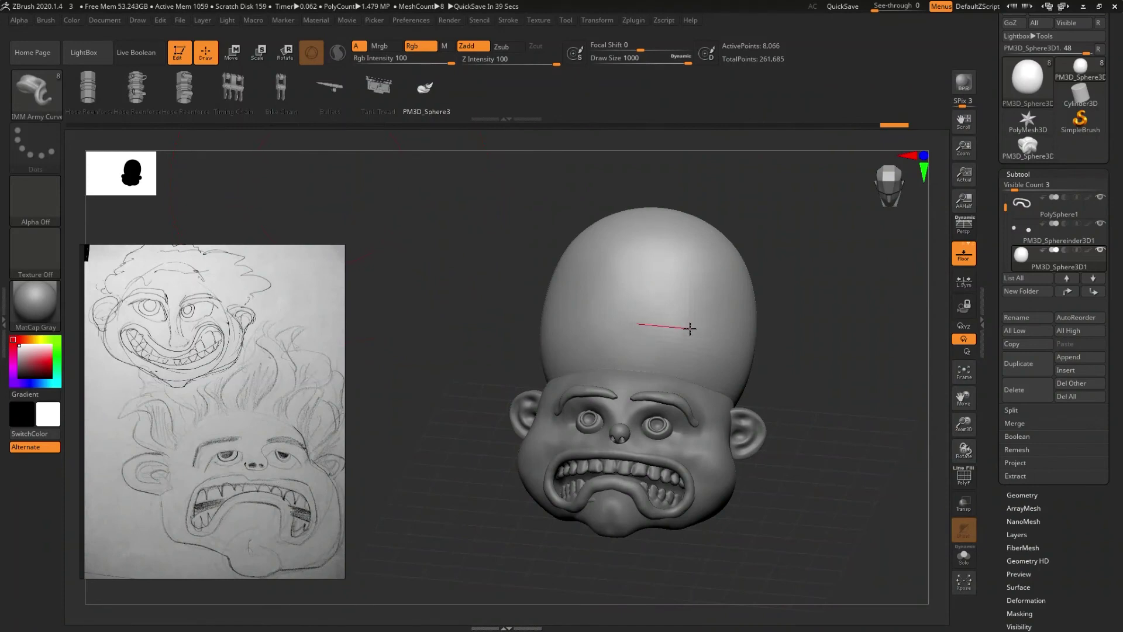
key(s)
drag(652, 335, 608, 334)
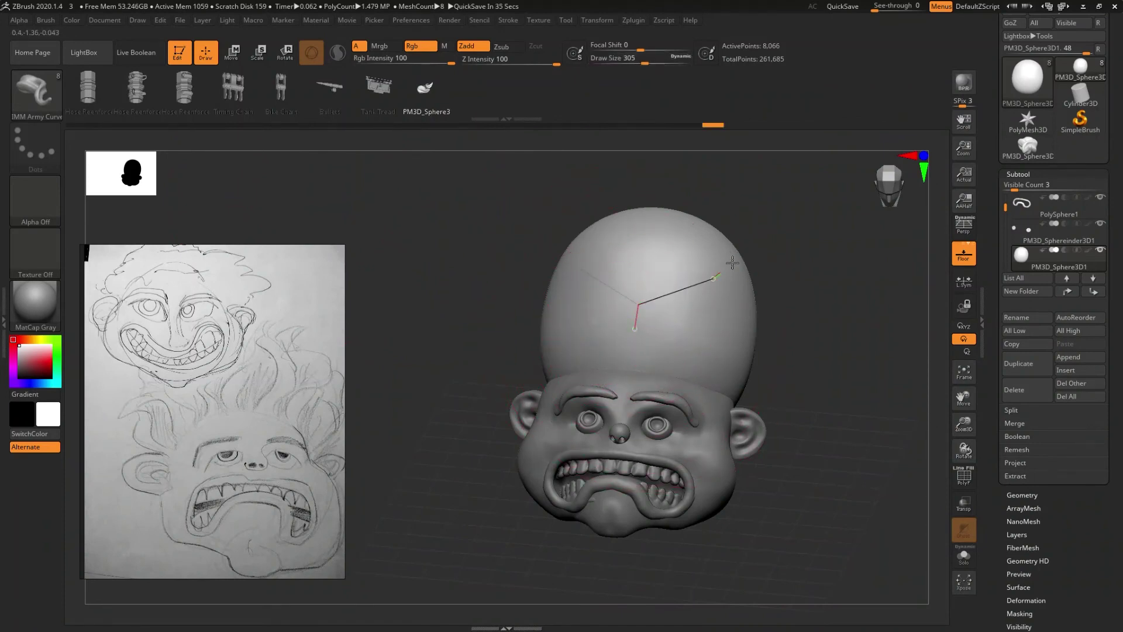
- Draw curved strands over the dome top, inspect them, then undo them
drag(772, 306, 732, 296)
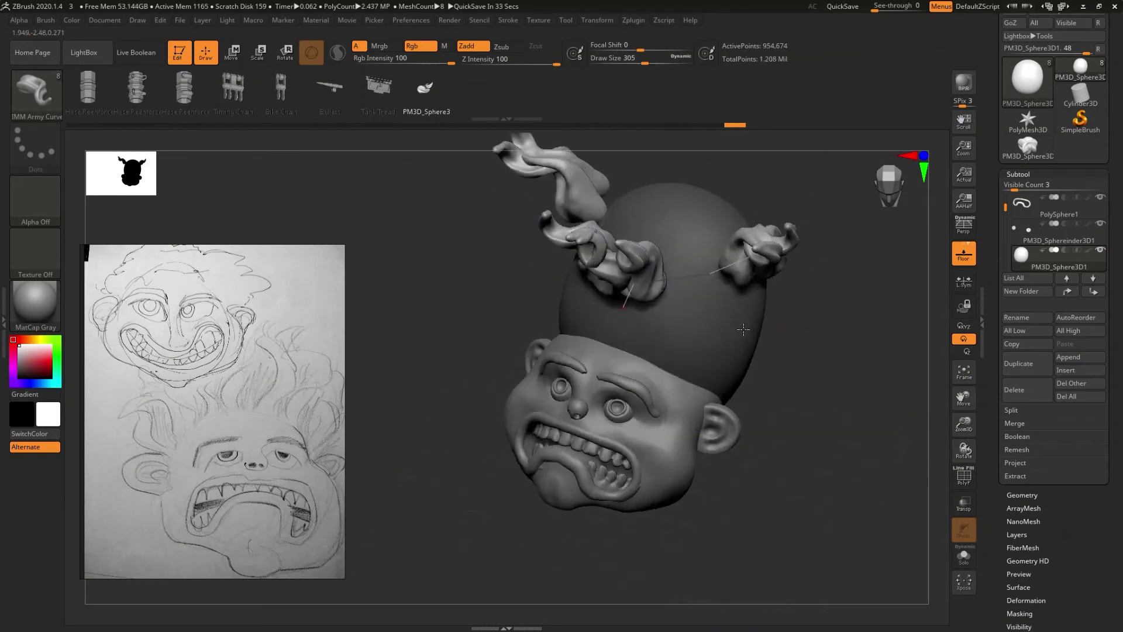
ctrl+right_drag(731, 295, 674, 344)
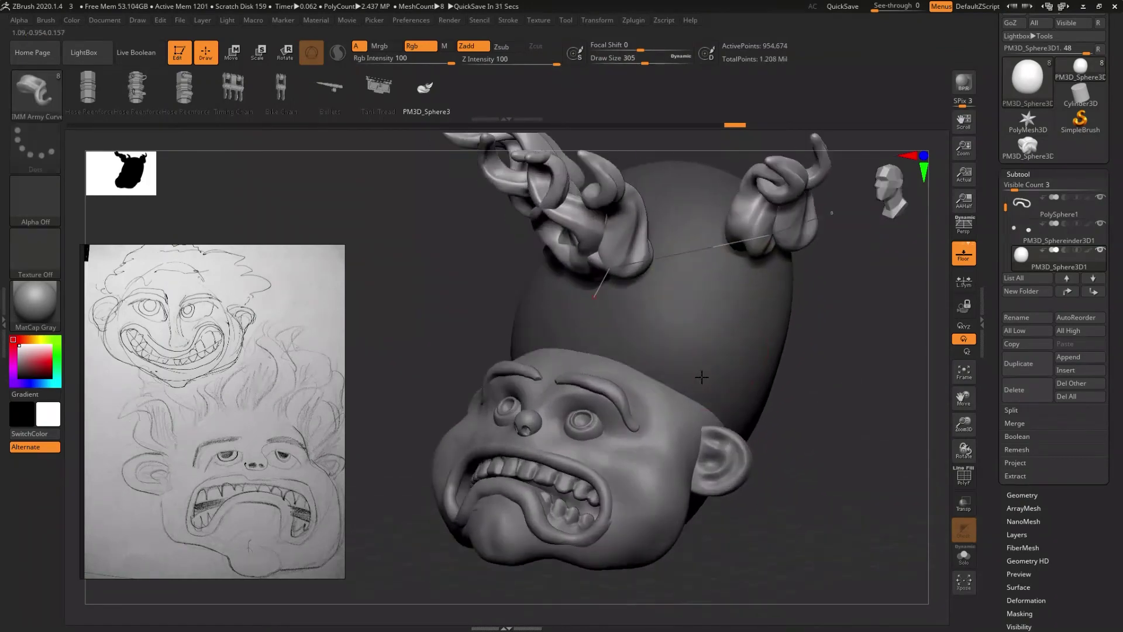
mouse_move(673, 344)
right_down()
mouse_move(667, 350)
mouse_move(667, 338)
right_up()
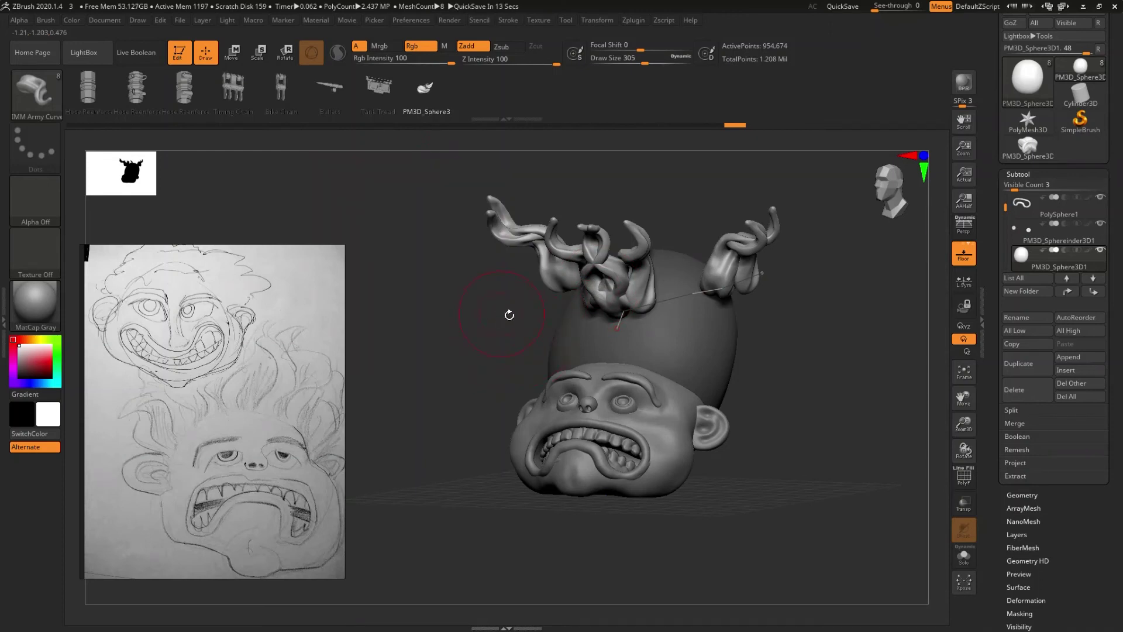
key(ctrl+z)
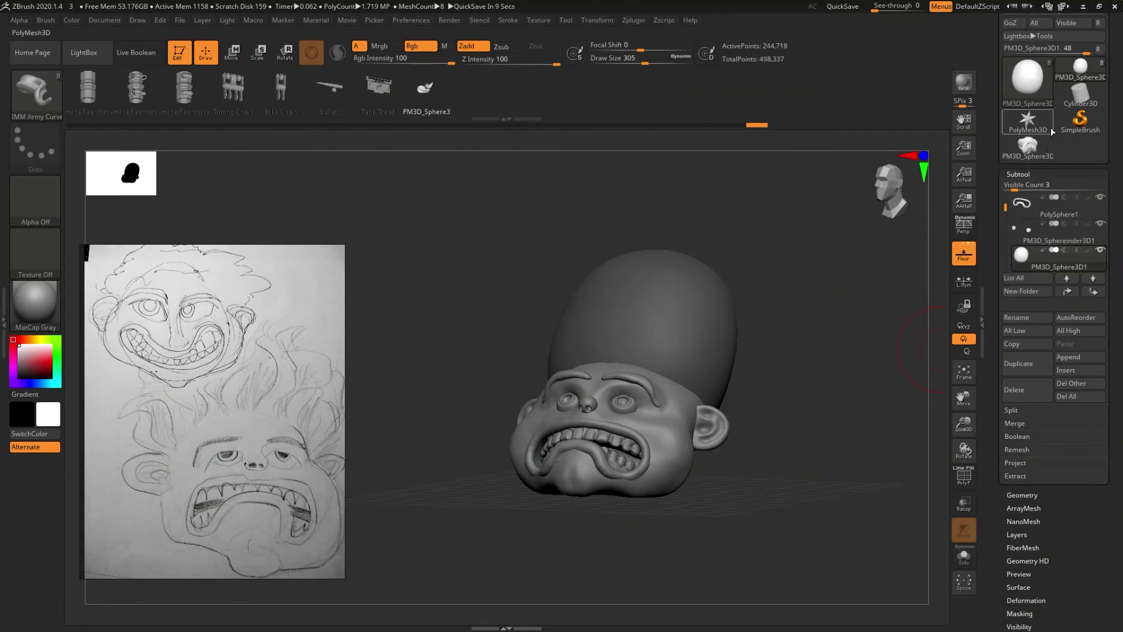
mouse_move(1028, 148)
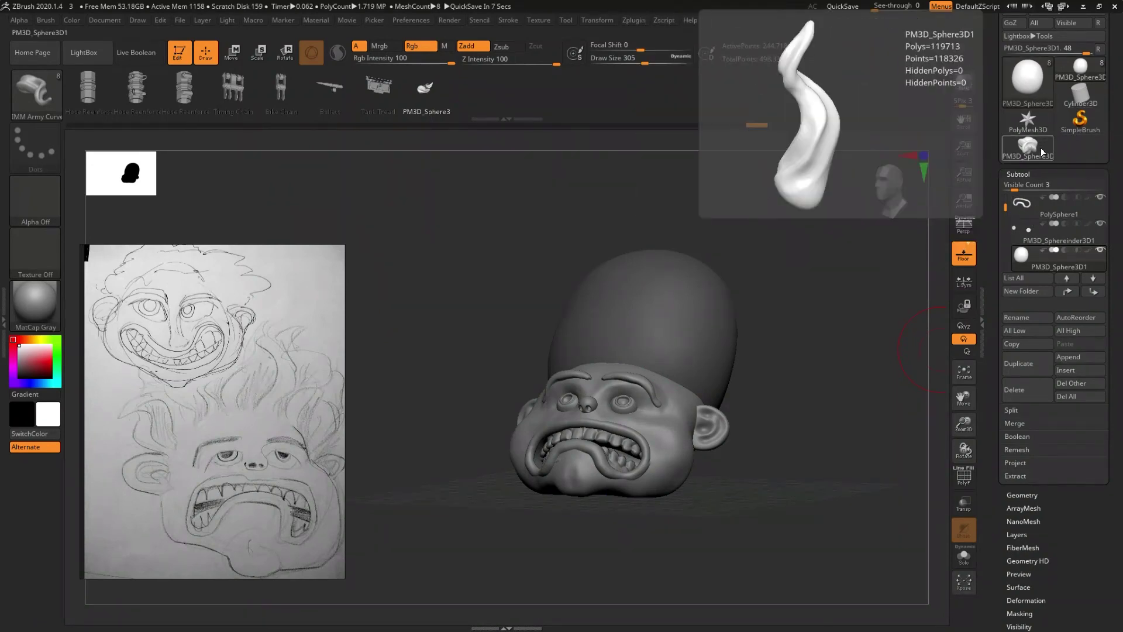
- Switch to the PM3D_Sphere3D1 mesh and choose the IMM Parts brush
click(1042, 152)
drag(747, 344, 778, 385)
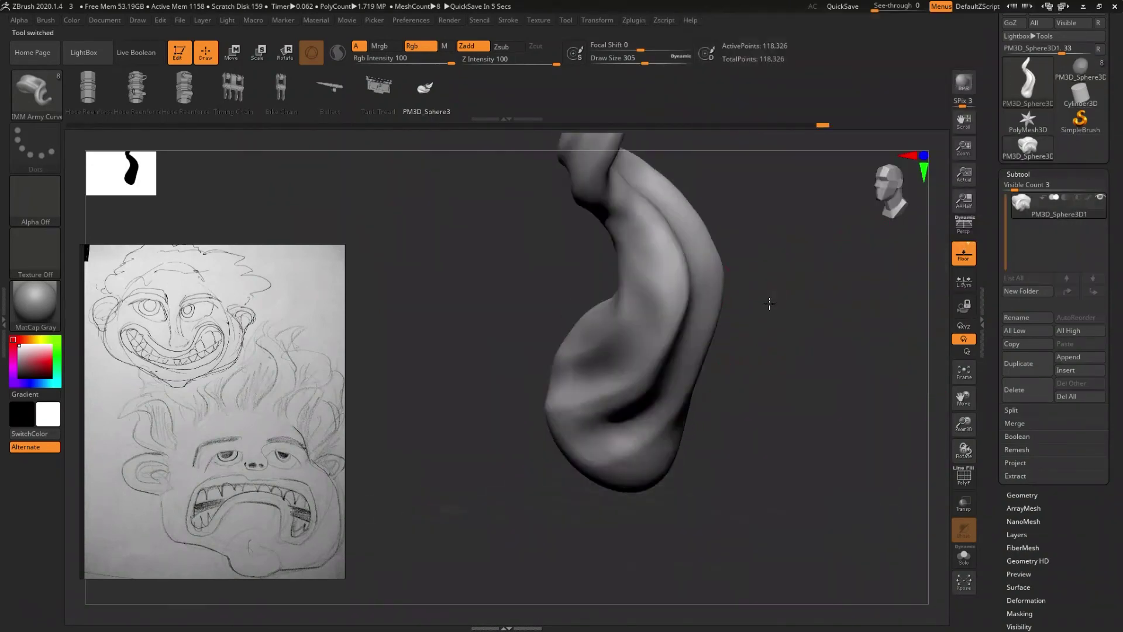
alt+drag(772, 296, 770, 452)
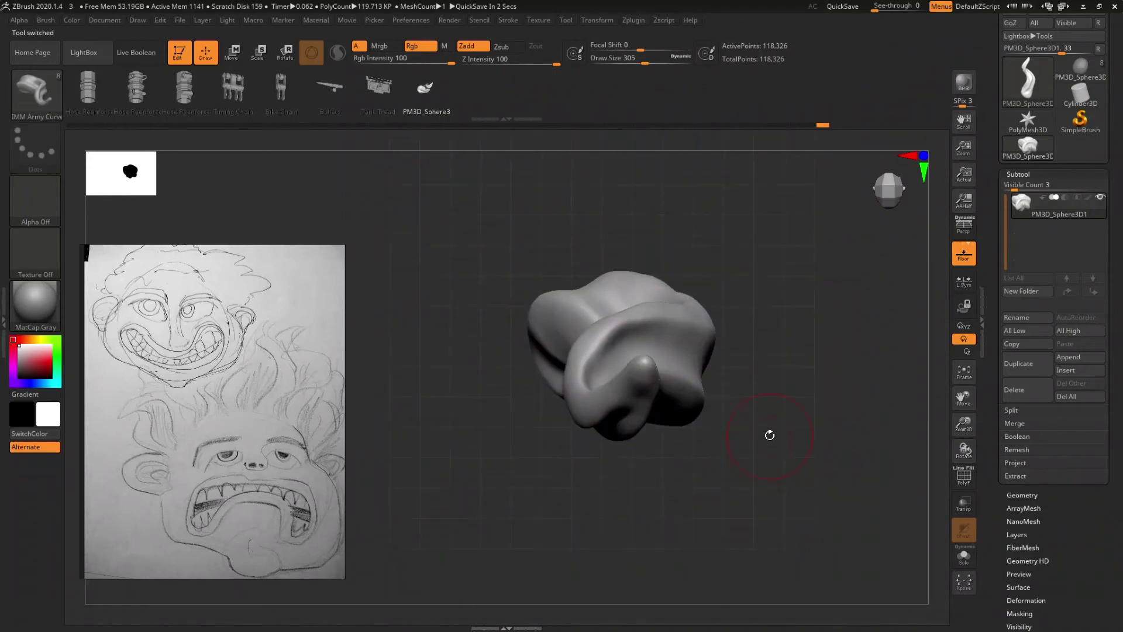
key(i)
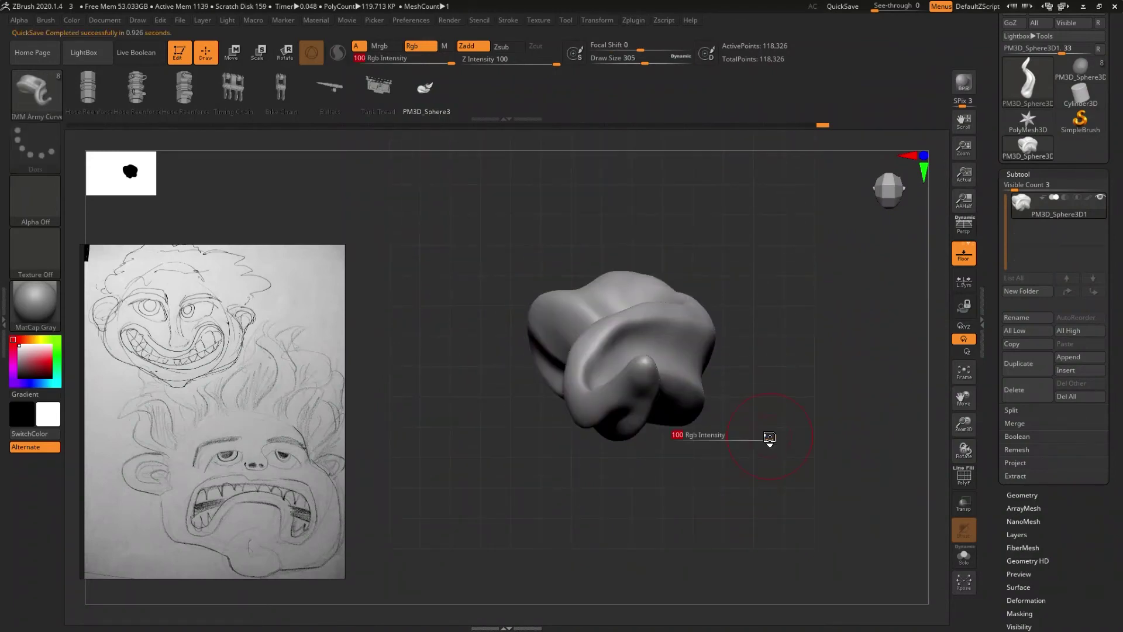
key(b)
key(i)
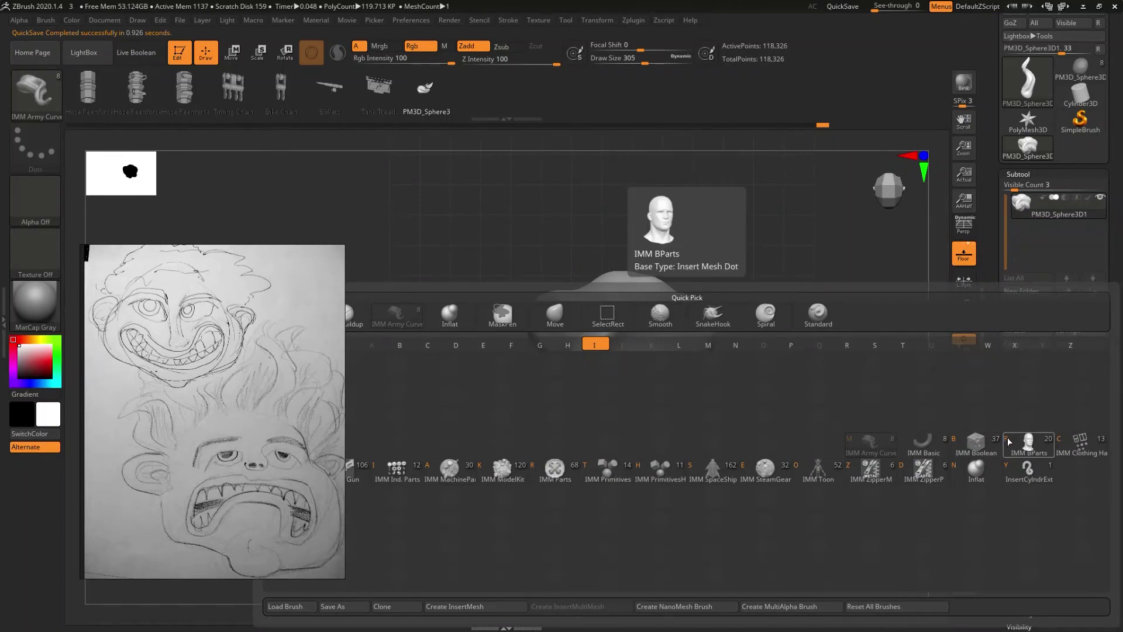
click(557, 467)
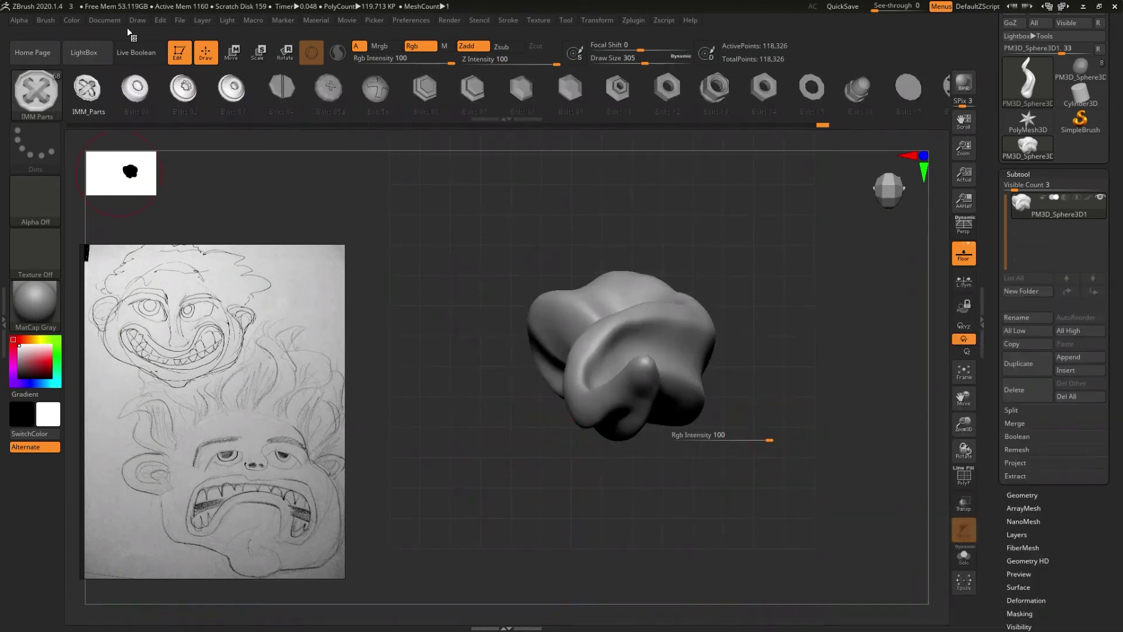
- Append the mesh to IMM Parts via Create InsertMesh, then return to the head model
click(47, 21)
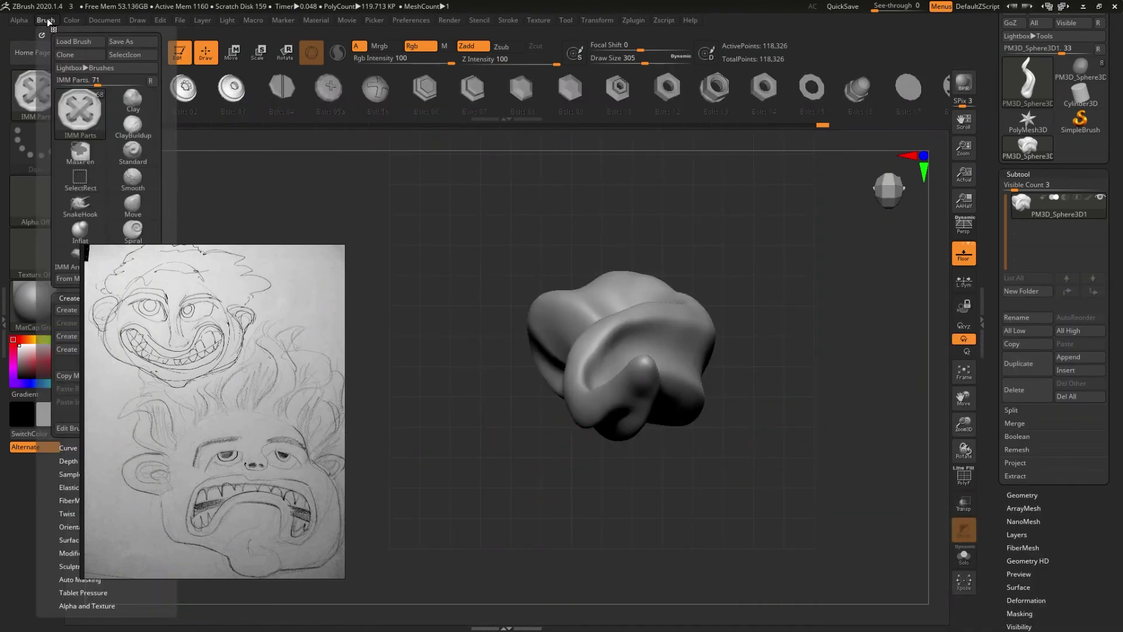
click(73, 299)
click(72, 299)
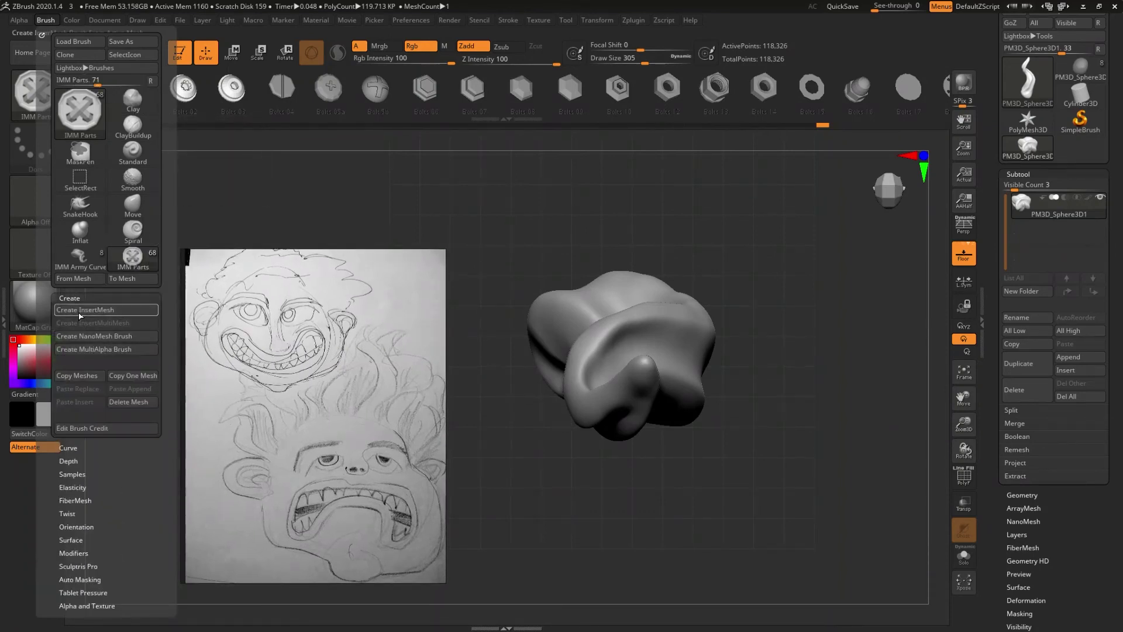
click(80, 315)
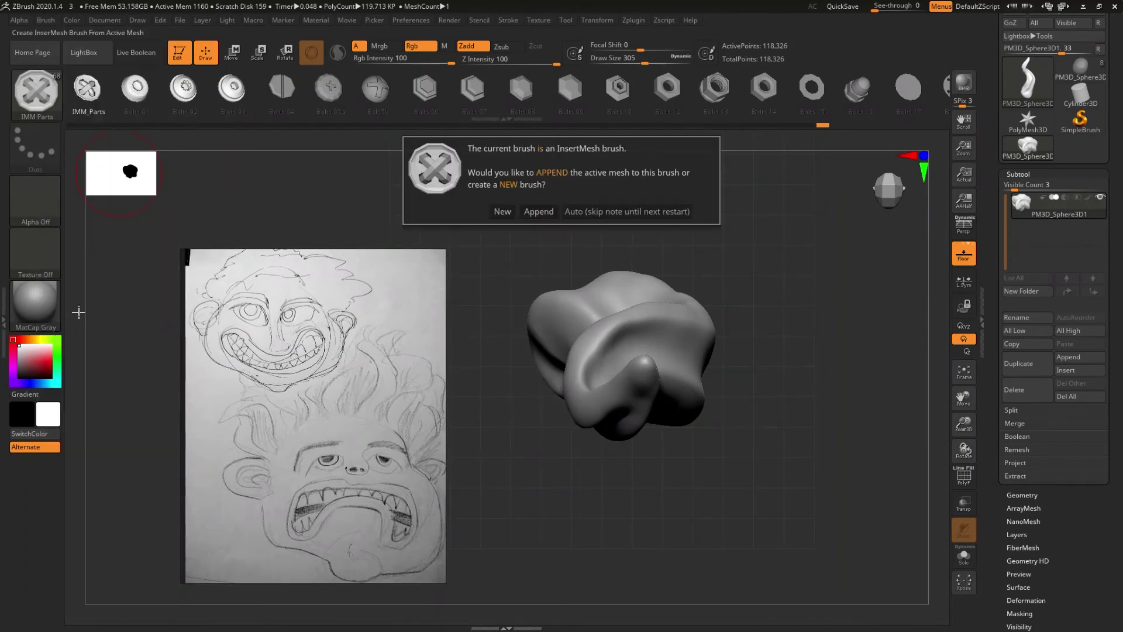
click(530, 213)
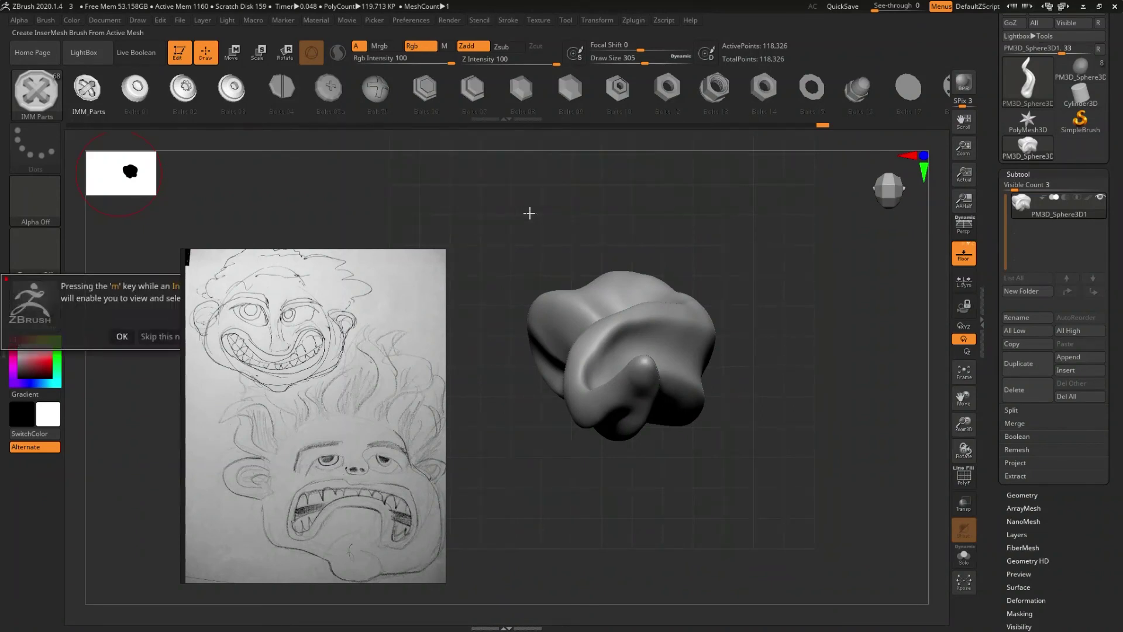
click(130, 338)
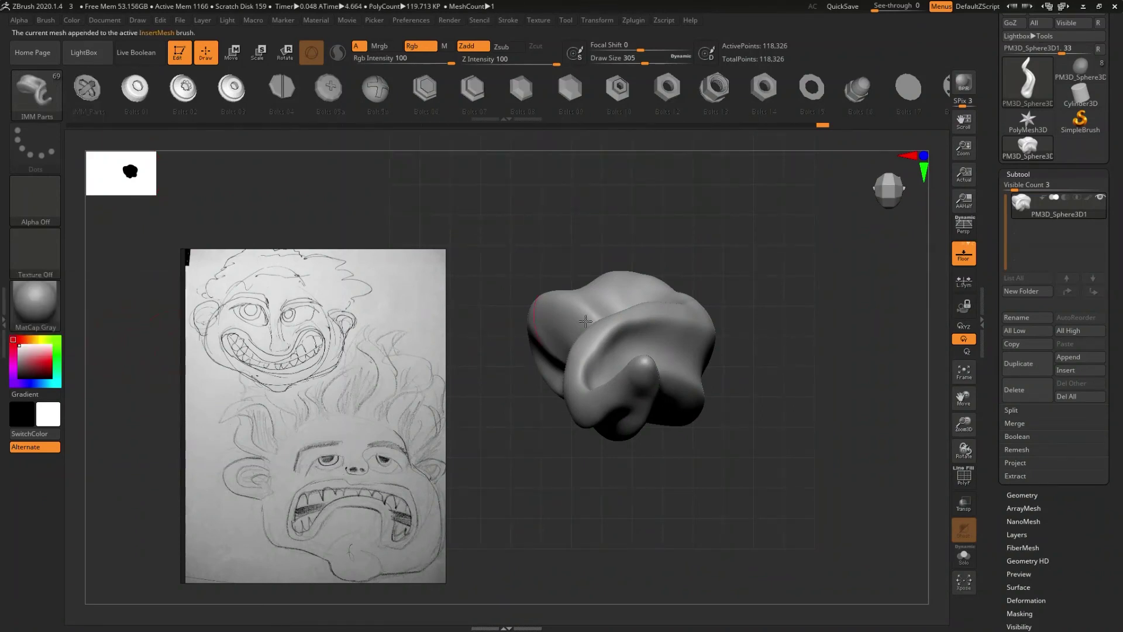
click(1080, 71)
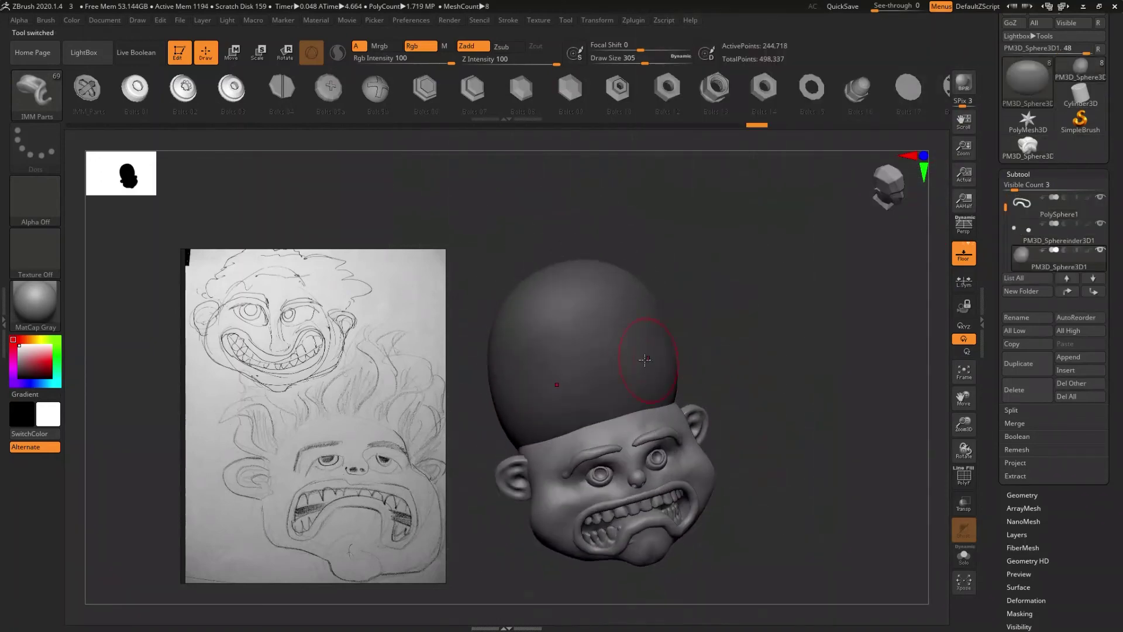
drag(622, 365, 627, 331)
drag(679, 359, 667, 346)
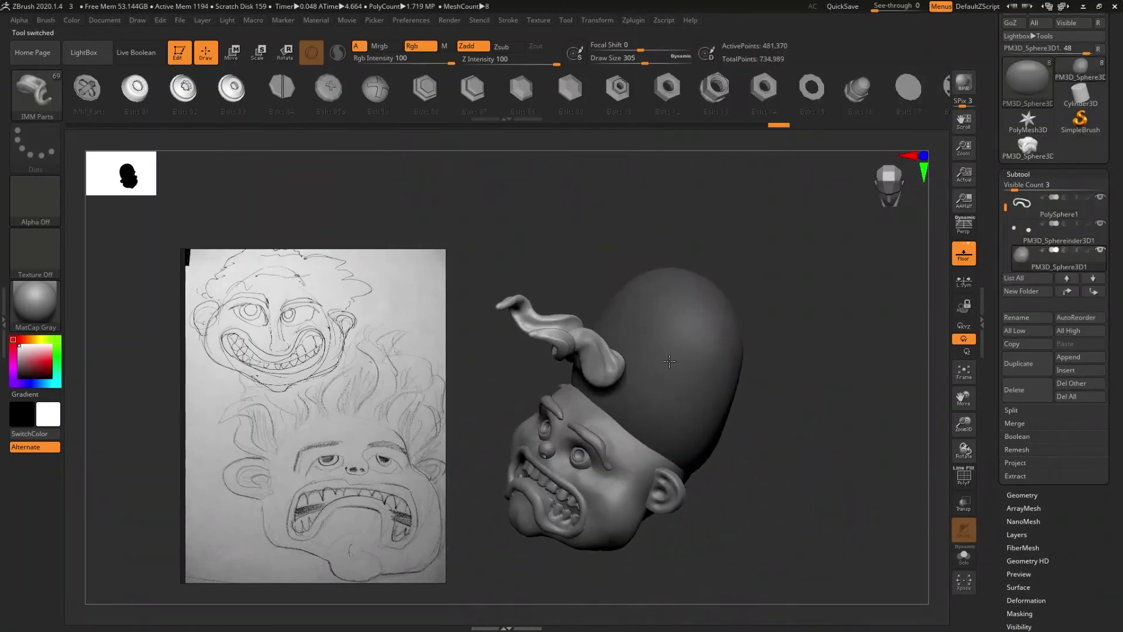
key(ctrl+z)
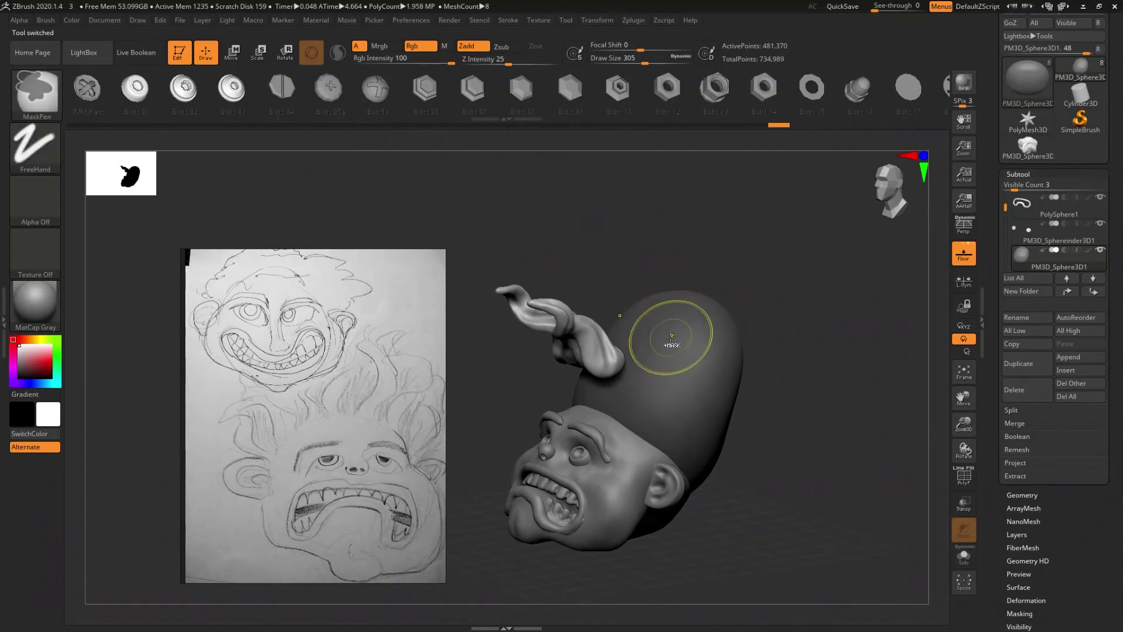
key(ctrl+z)
right_drag(655, 372, 655, 375)
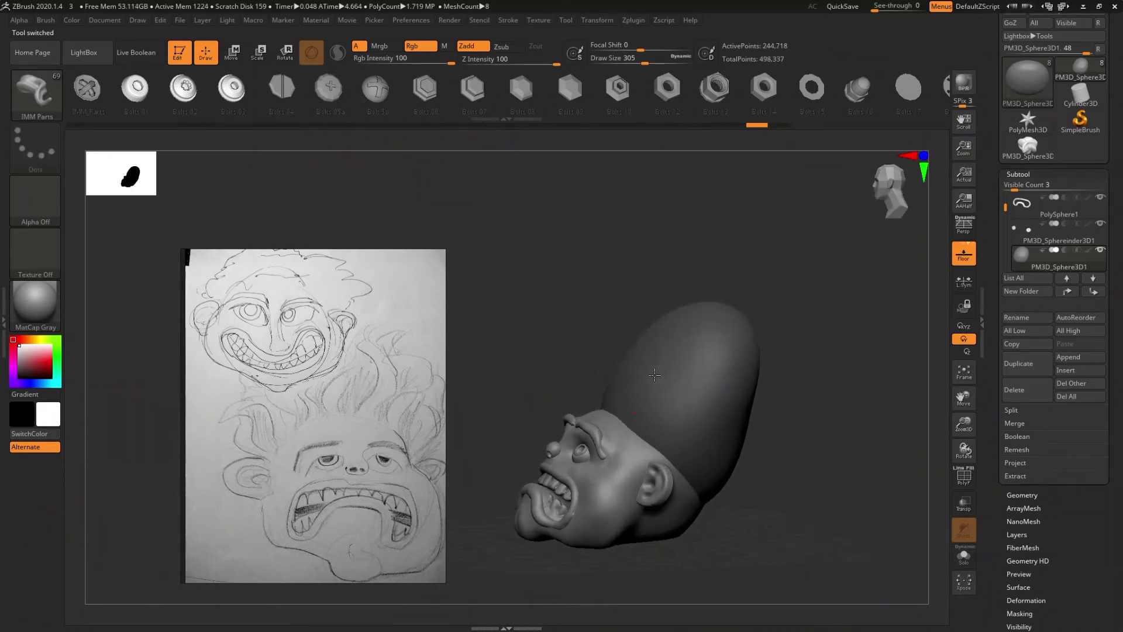
drag(654, 375, 650, 386)
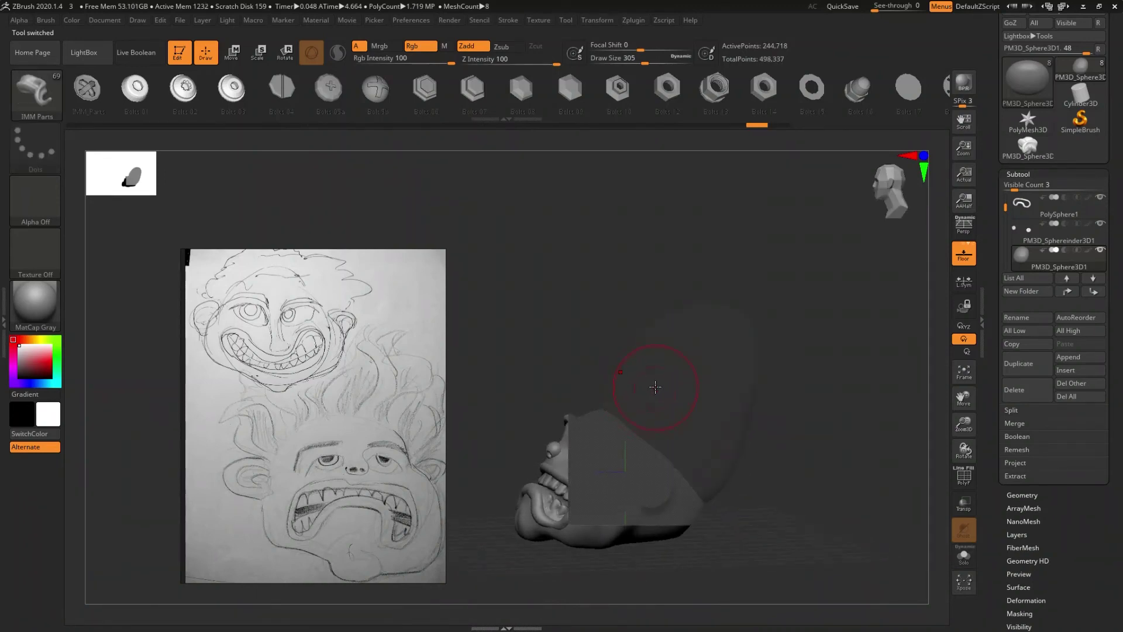
right_drag(654, 390, 655, 390)
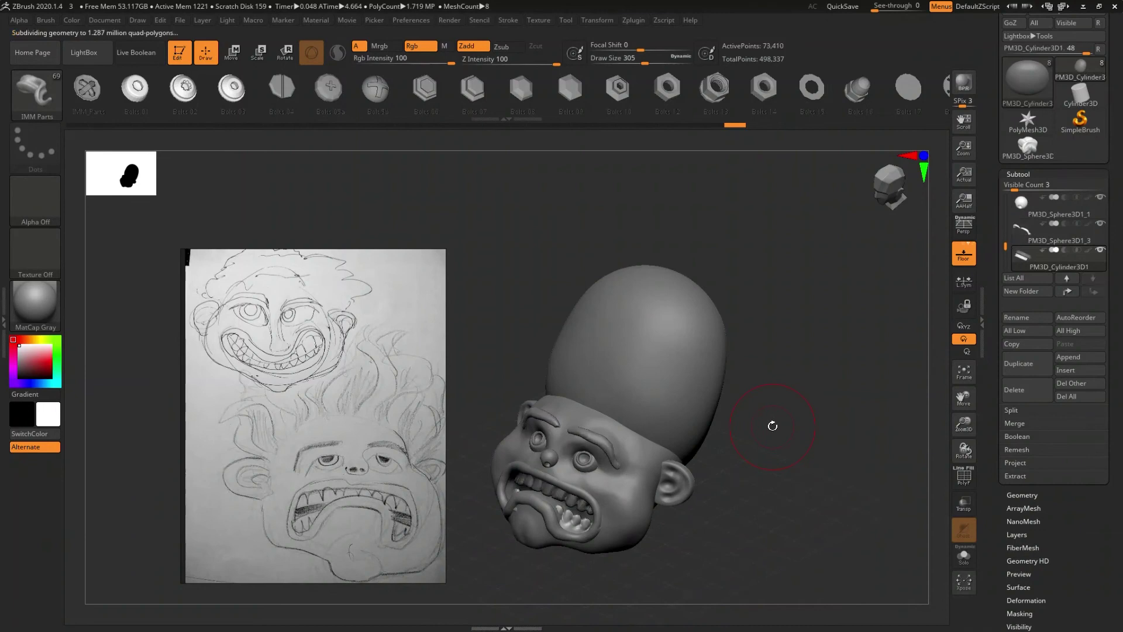
key(Up)
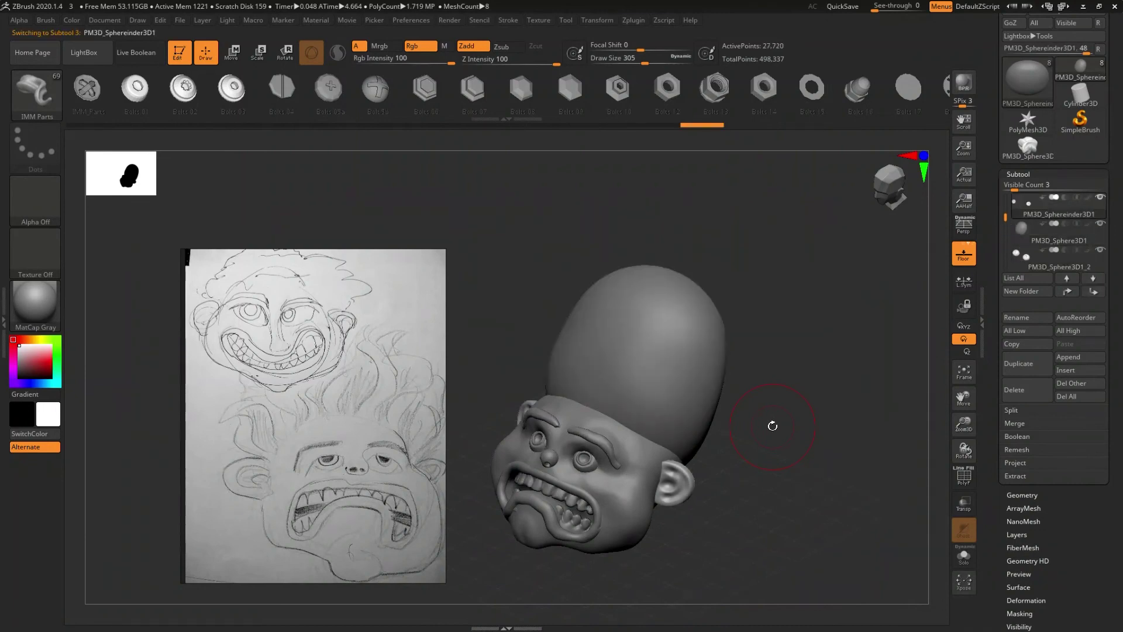
key(Up)
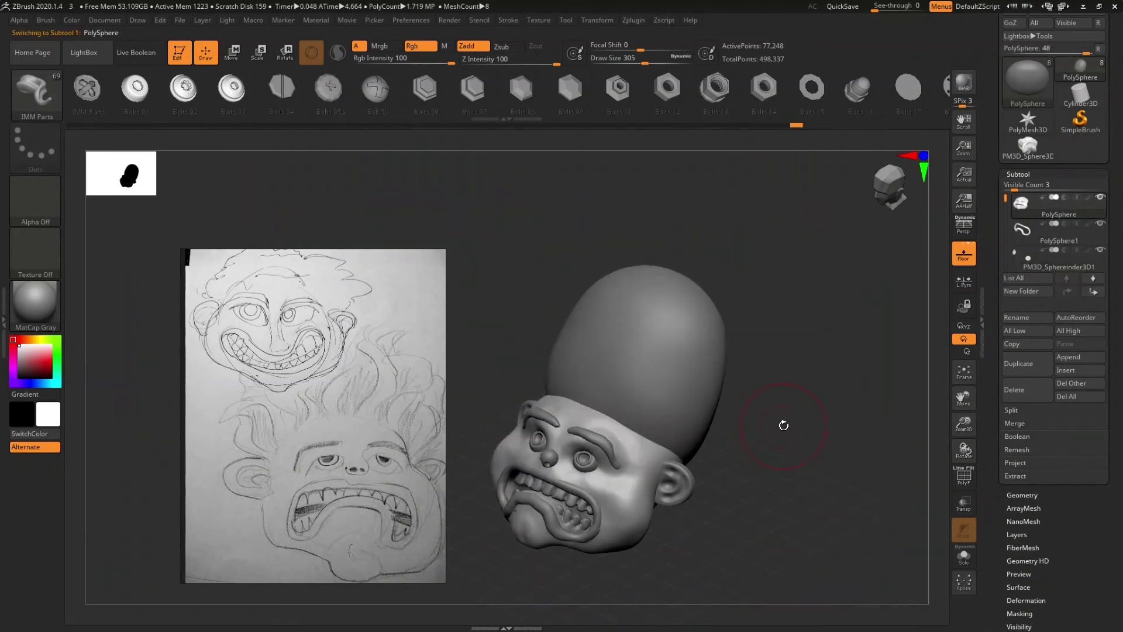
key(Up)
key(Up)
key(Up)
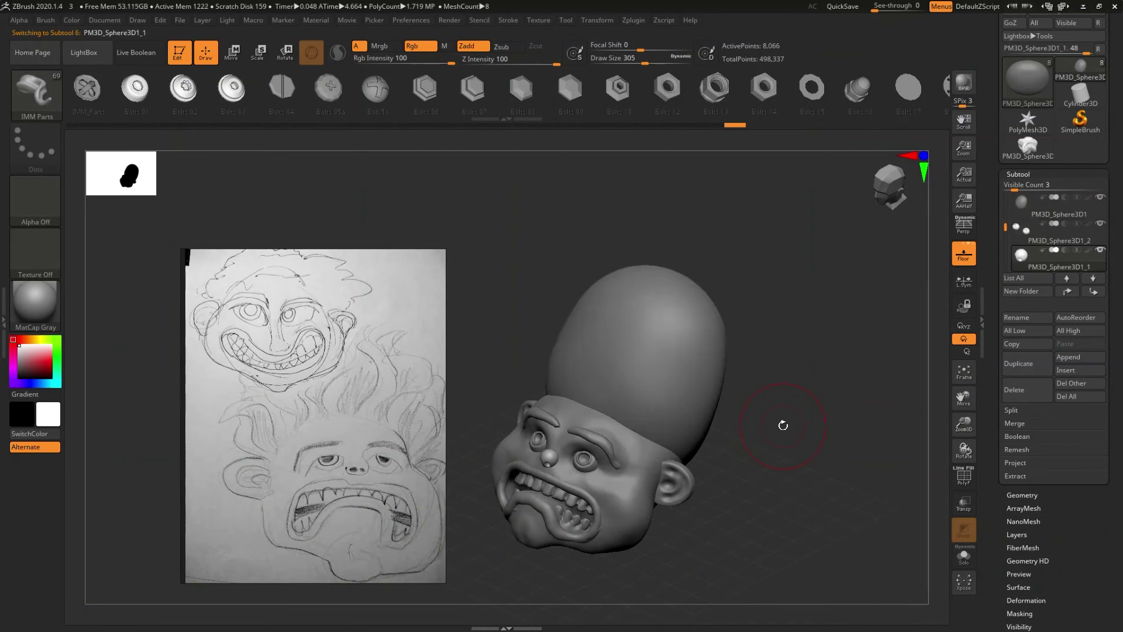
key(Up)
key(Up)
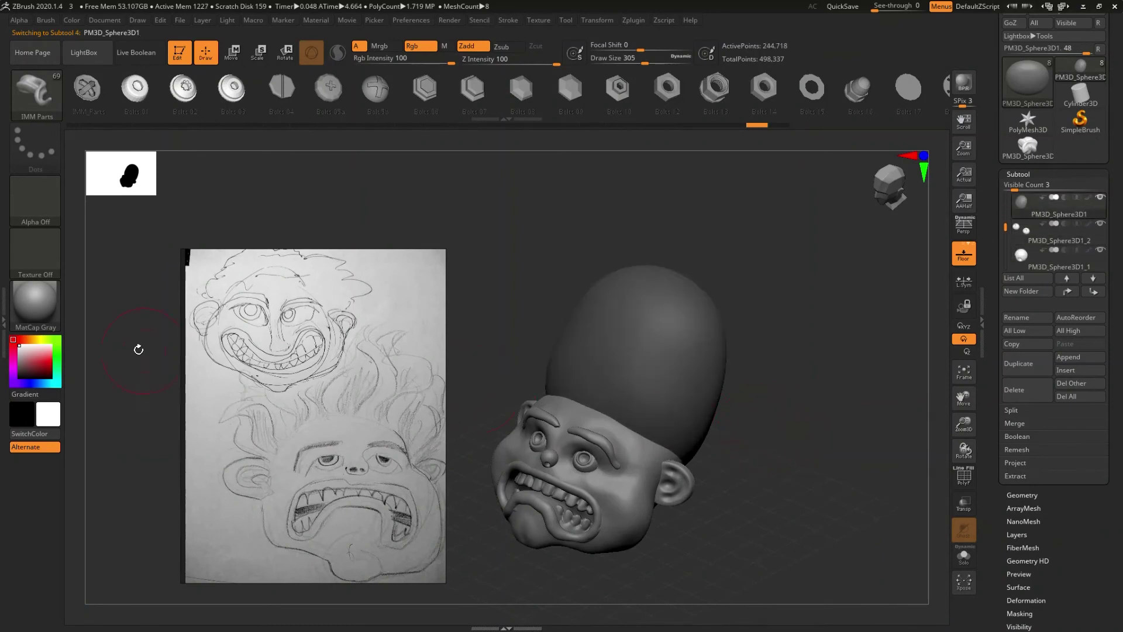
drag(635, 354, 710, 338)
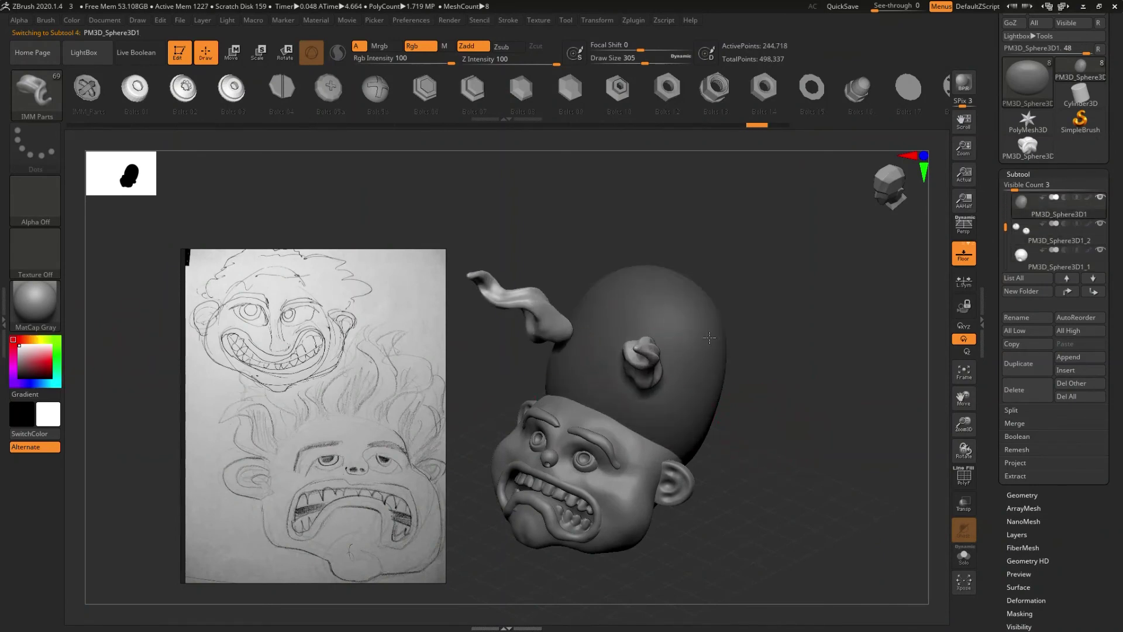
right_drag(683, 375, 678, 362)
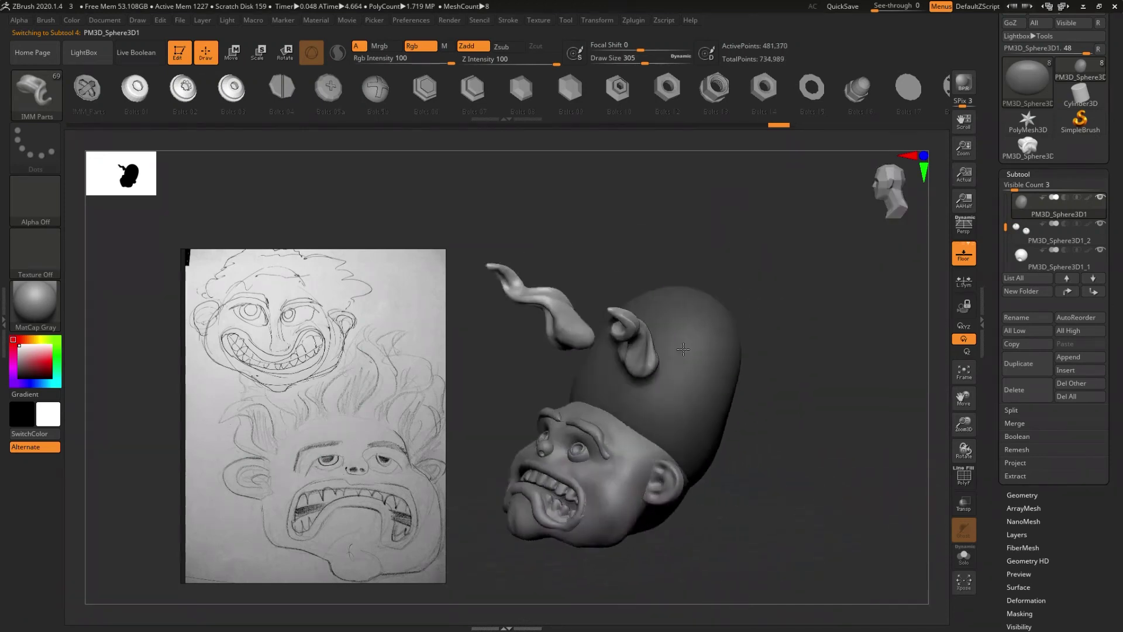
right_drag(678, 362, 701, 361)
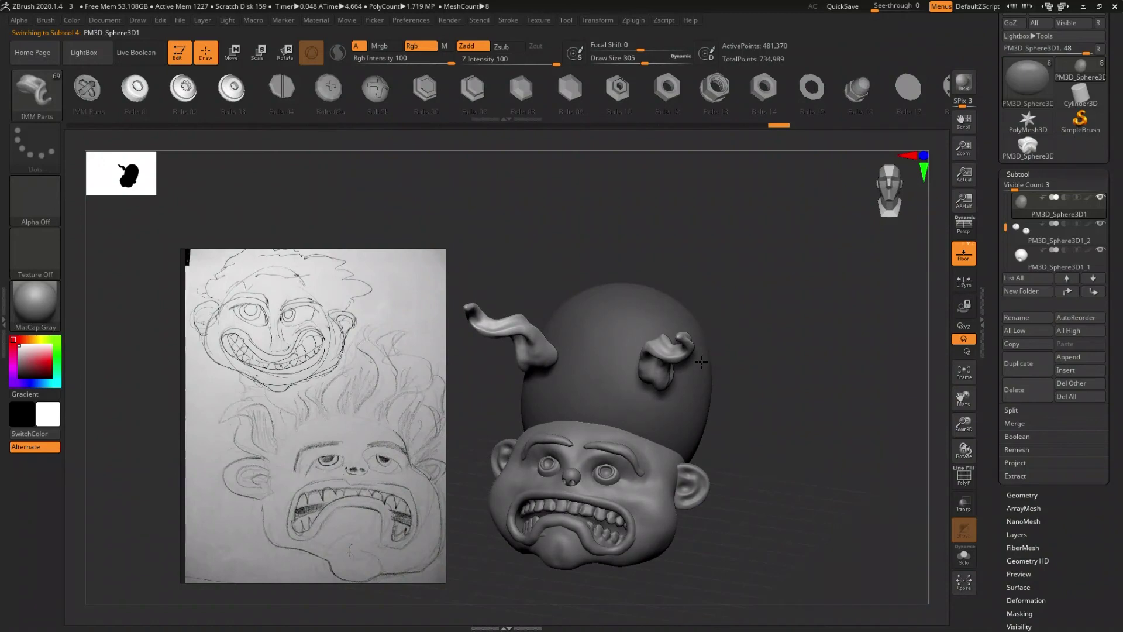
right_drag(696, 359, 673, 350)
key(ctrl+z)
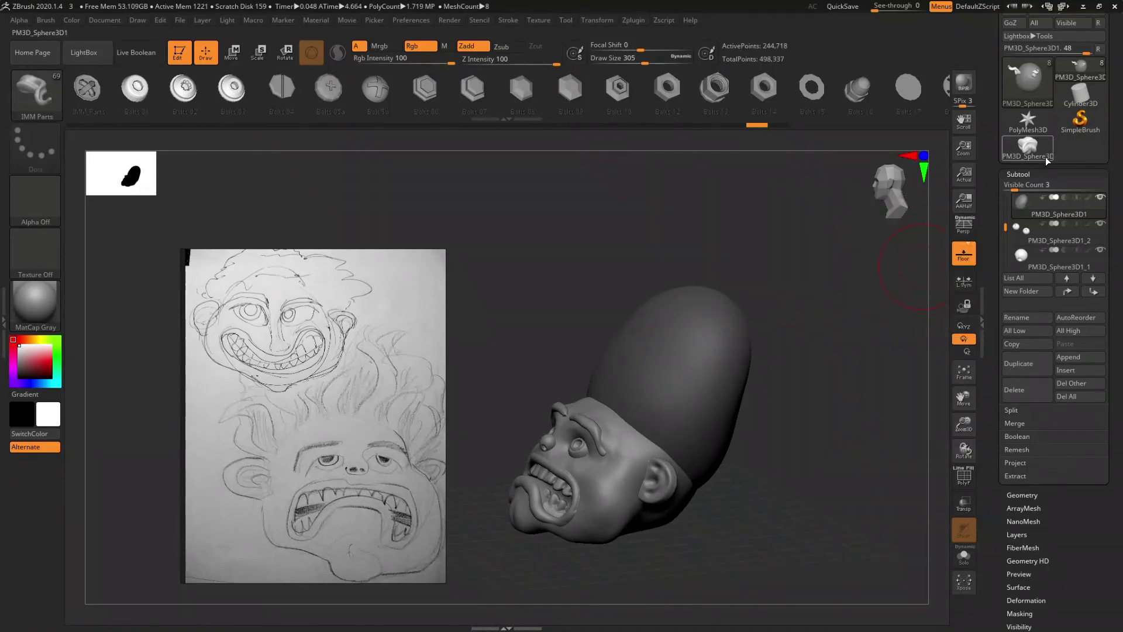
click(1028, 146)
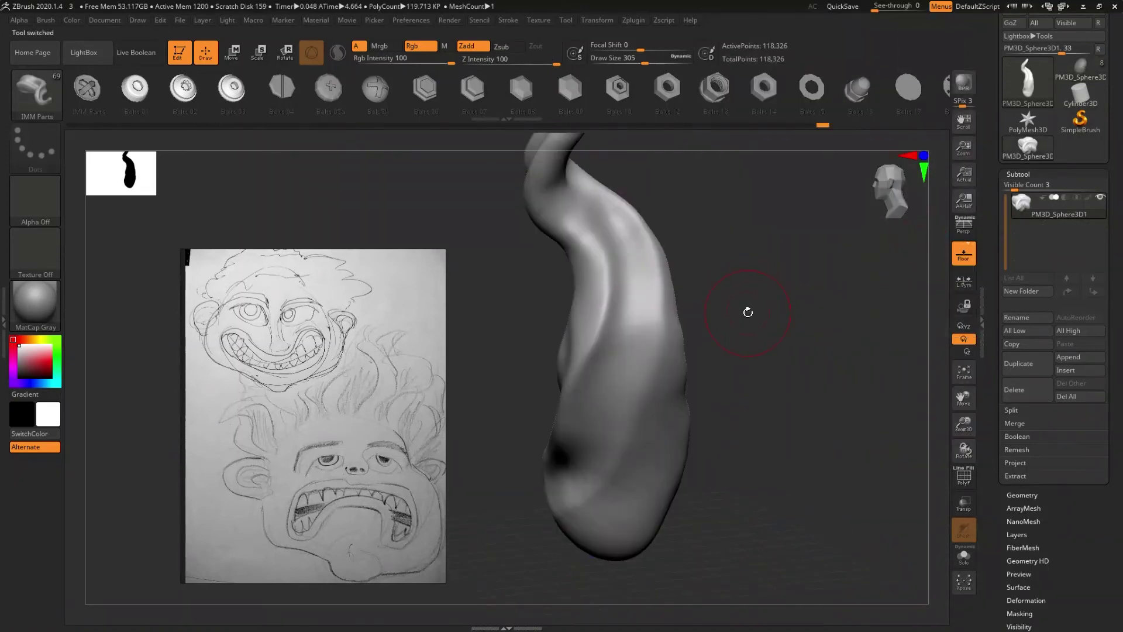
- Append the flame strand mesh to the existing IMM Parts insert brush
drag(747, 311, 731, 313)
key(ctrl)
mouse_move(723, 363)
mouse_down()
mouse_move(724, 413)
mouse_move(752, 413)
mouse_up()
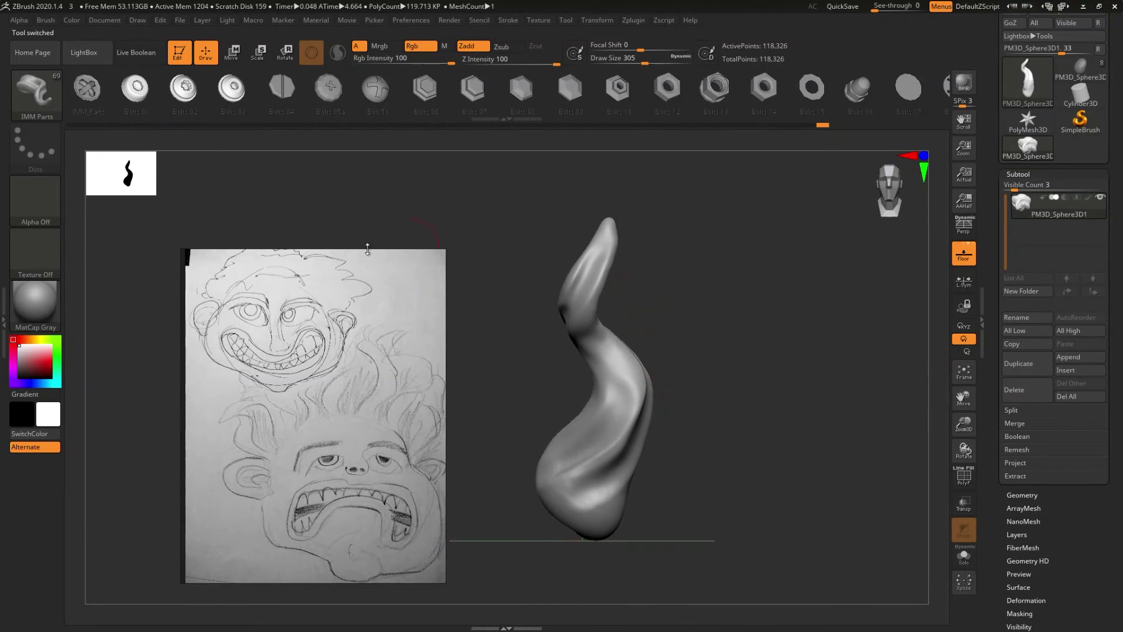
click(47, 21)
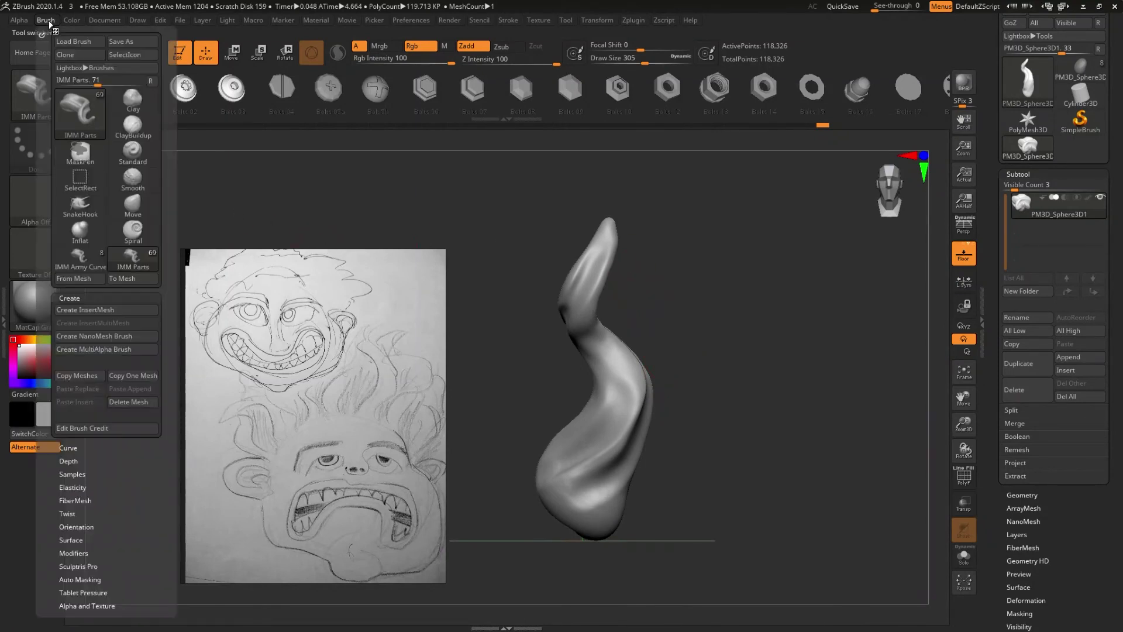
click(80, 310)
click(526, 212)
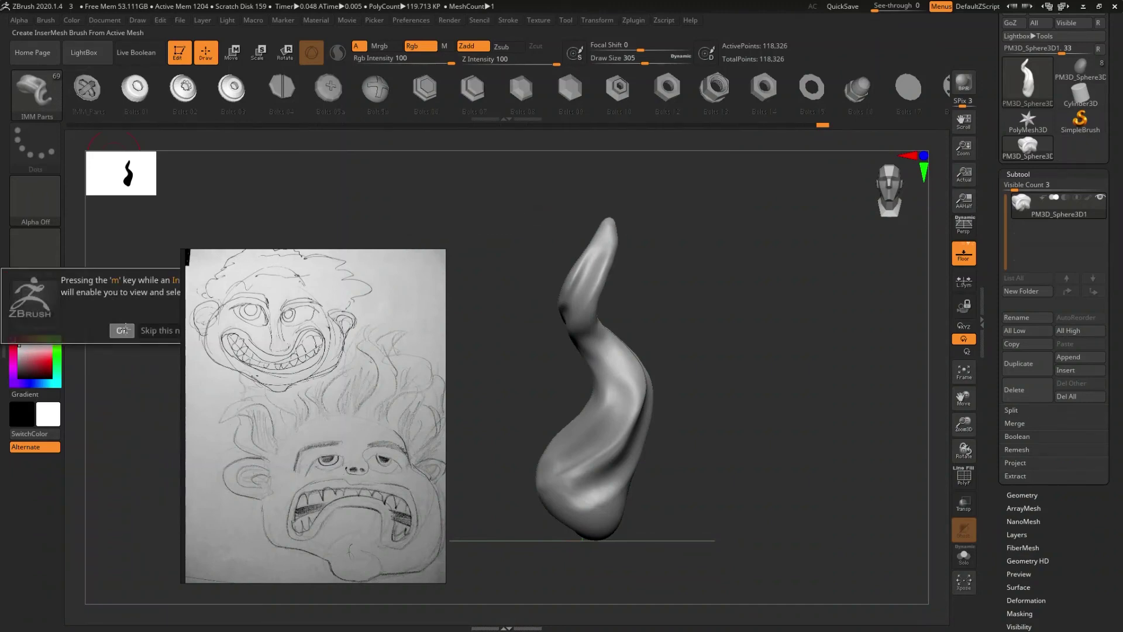
click(122, 330)
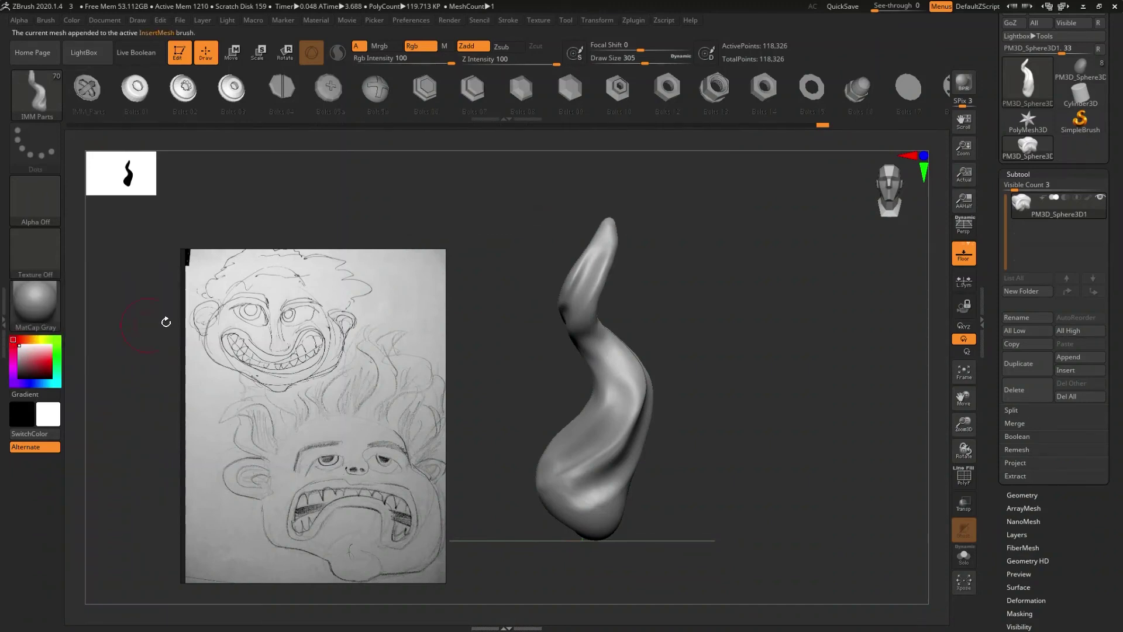
- Test-stamp mirrored strands as twin horns on the head, undo them, and reselect the strand mesh
click(1043, 157)
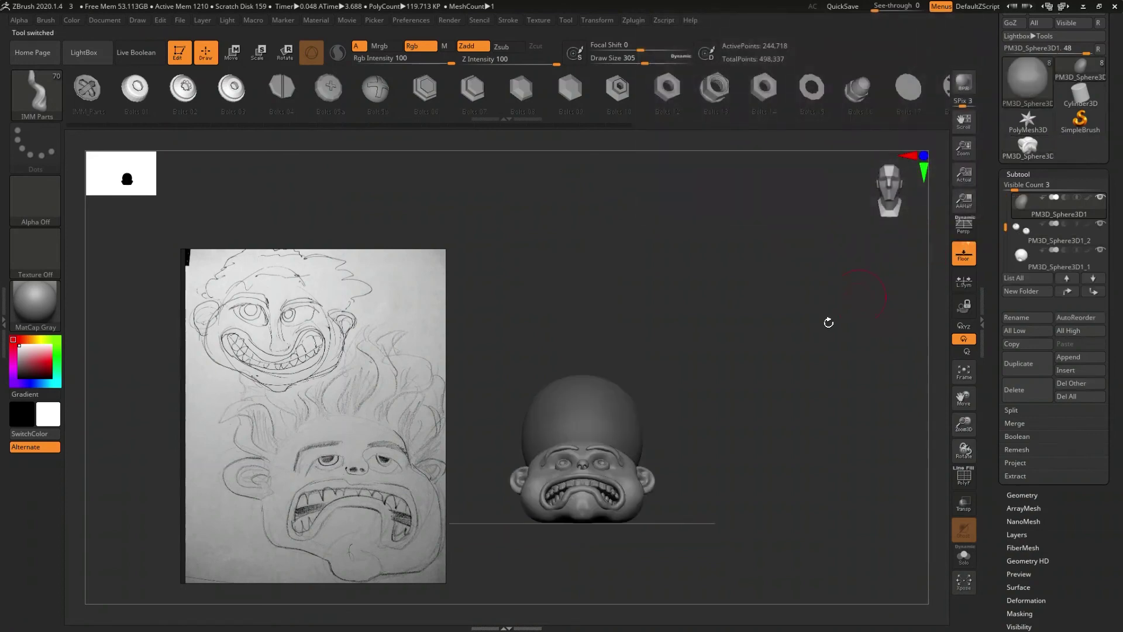
drag(614, 405, 621, 388)
mouse_move(621, 403)
right_down()
mouse_move(645, 413)
mouse_move(656, 395)
right_up()
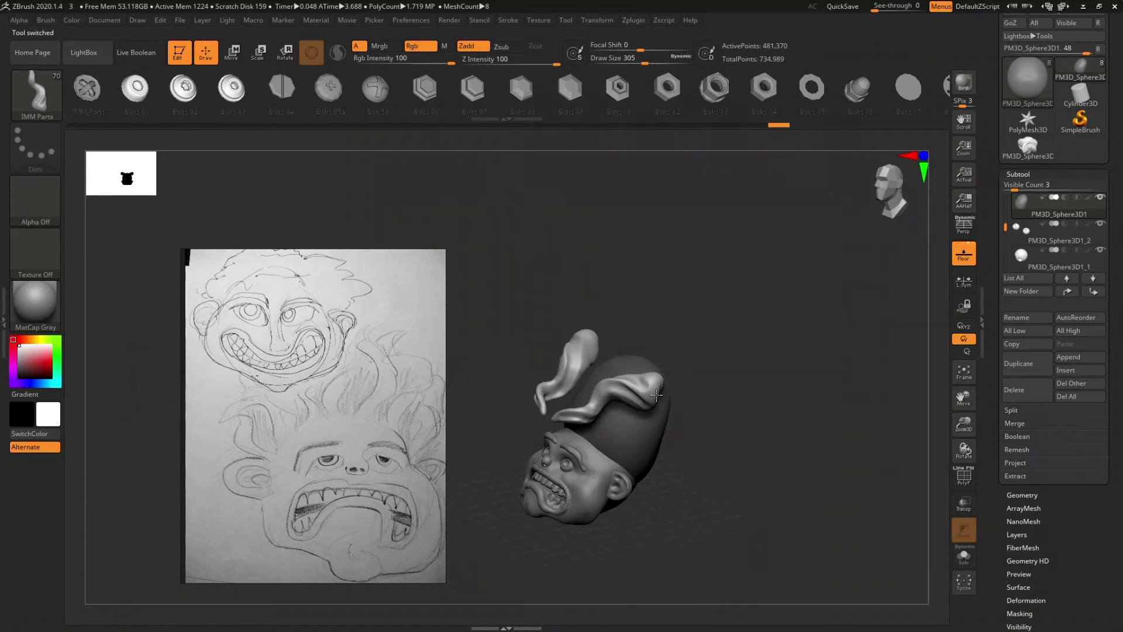
key(ctrl+z)
right_drag(642, 351, 993, 180)
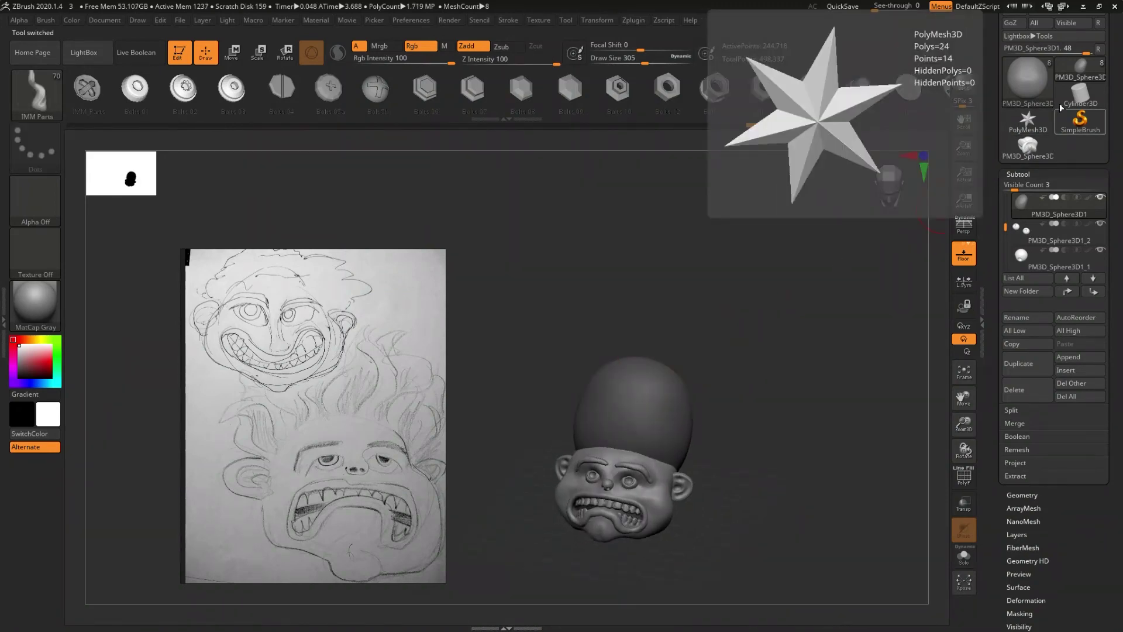
click(1075, 66)
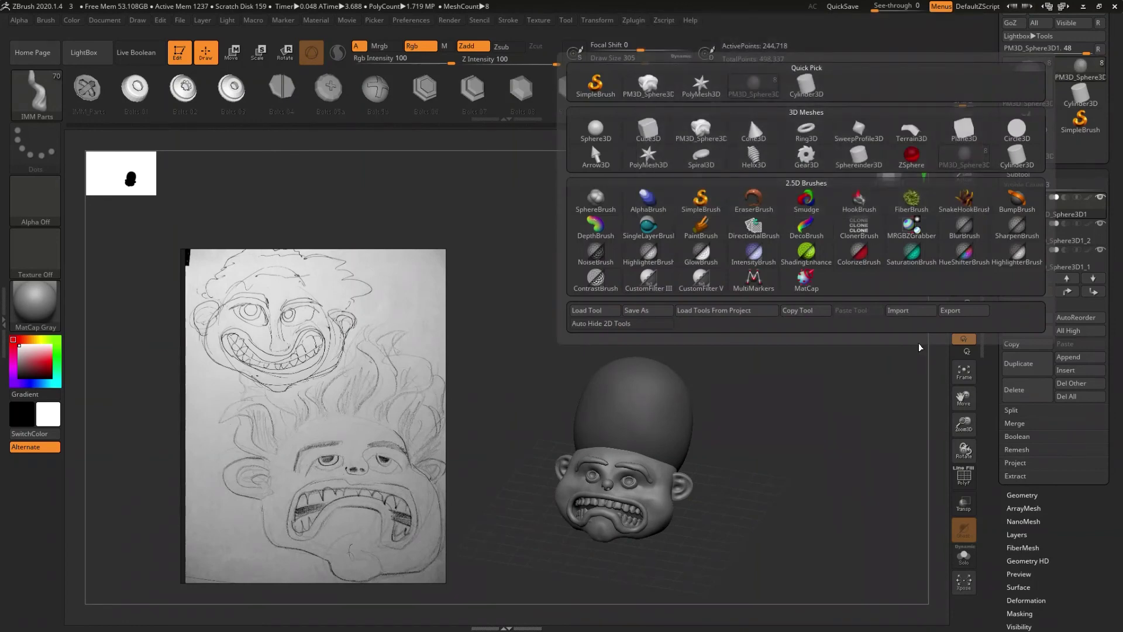
click(1046, 161)
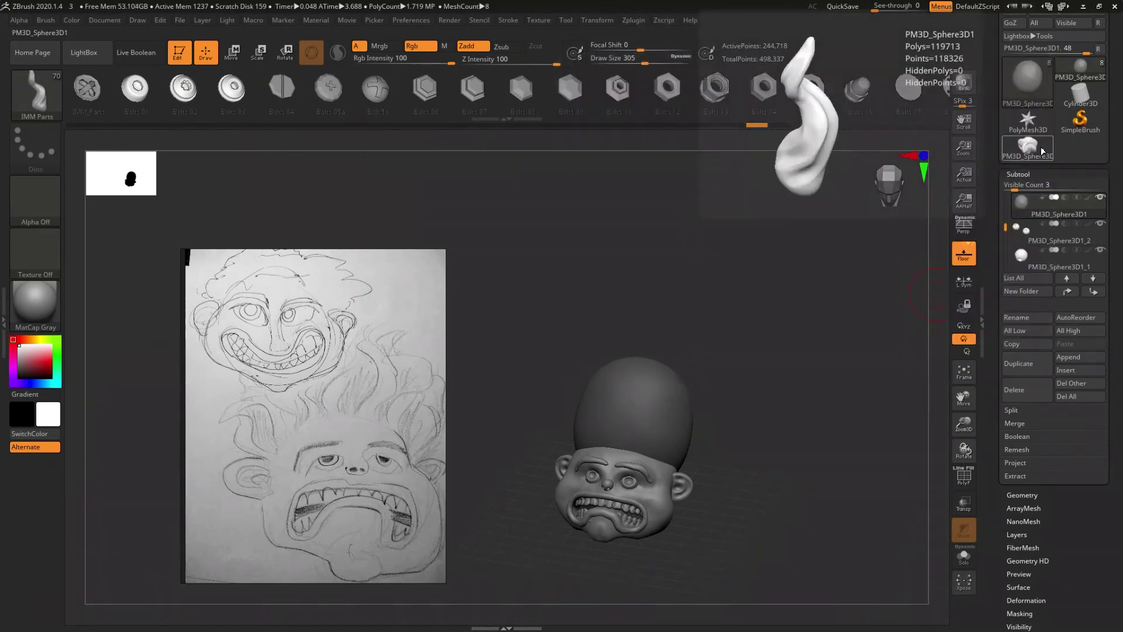
- Orbit the strand mesh, snap it to front view, then reactivate the head model
drag(748, 422, 760, 396)
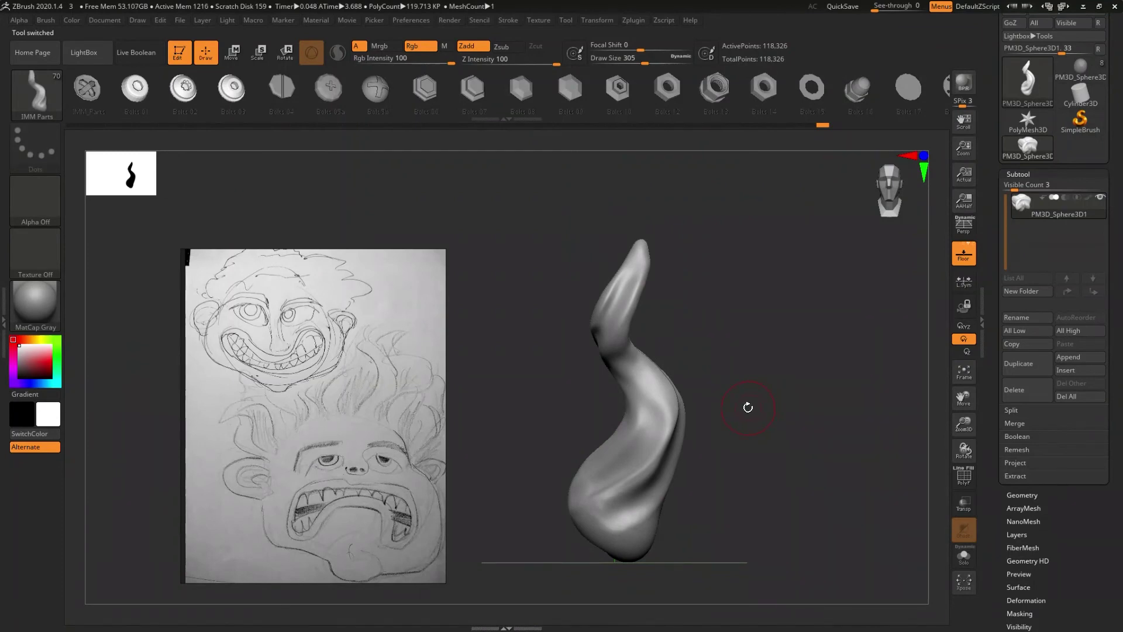
mouse_move(677, 320)
mouse_down()
mouse_move(668, 473)
mouse_move(674, 433)
mouse_up()
key(shift)
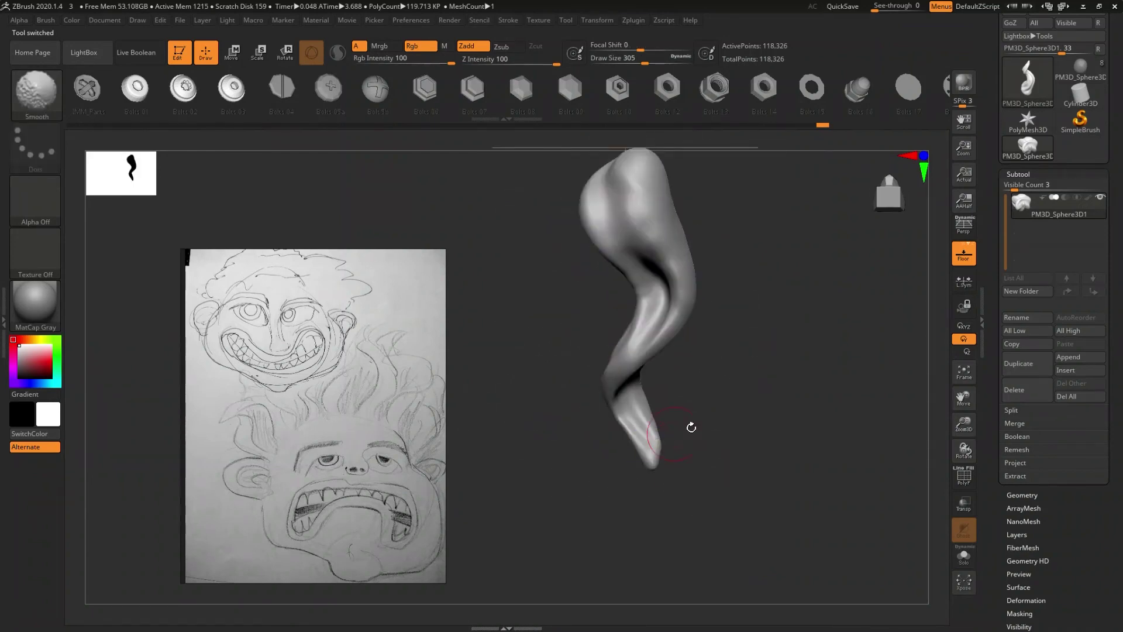
drag(702, 422, 671, 495)
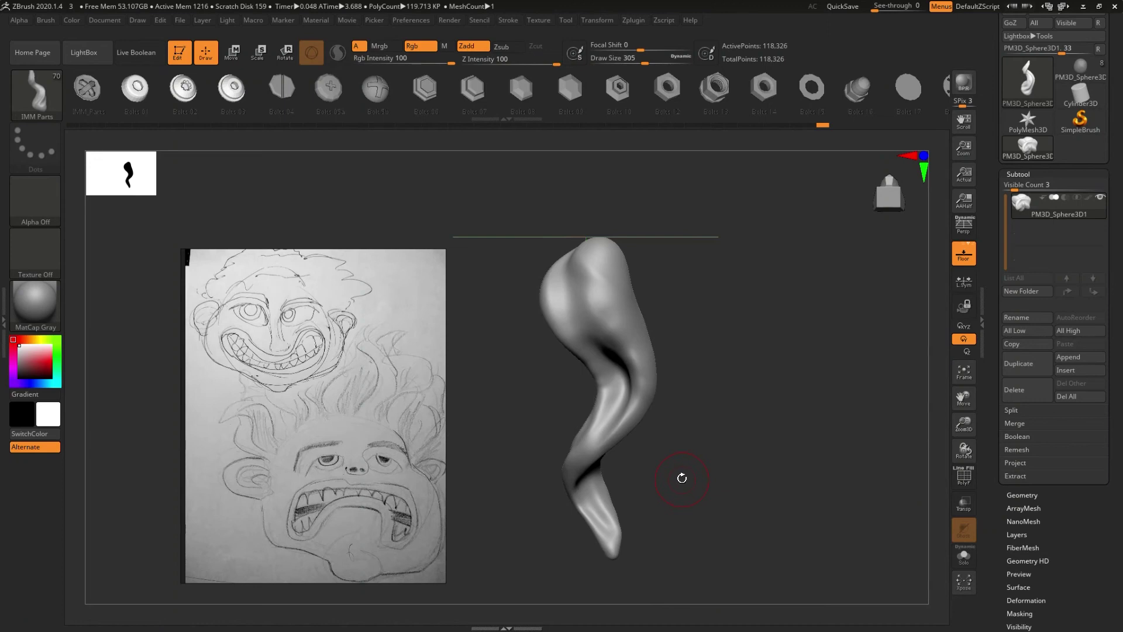
drag(689, 460, 698, 396)
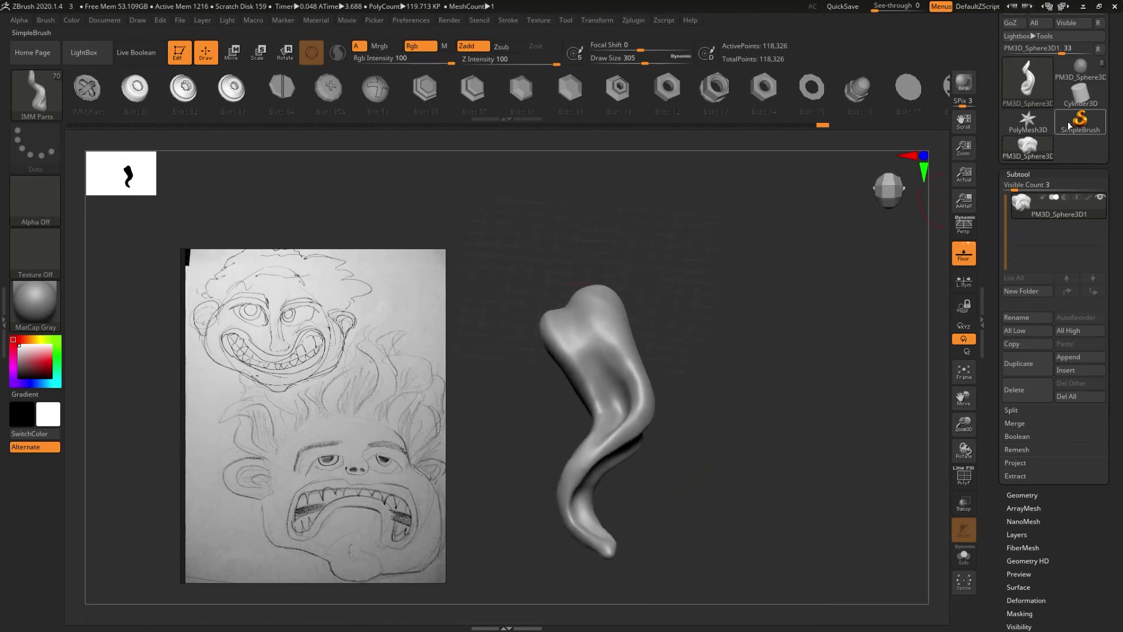
click(1080, 68)
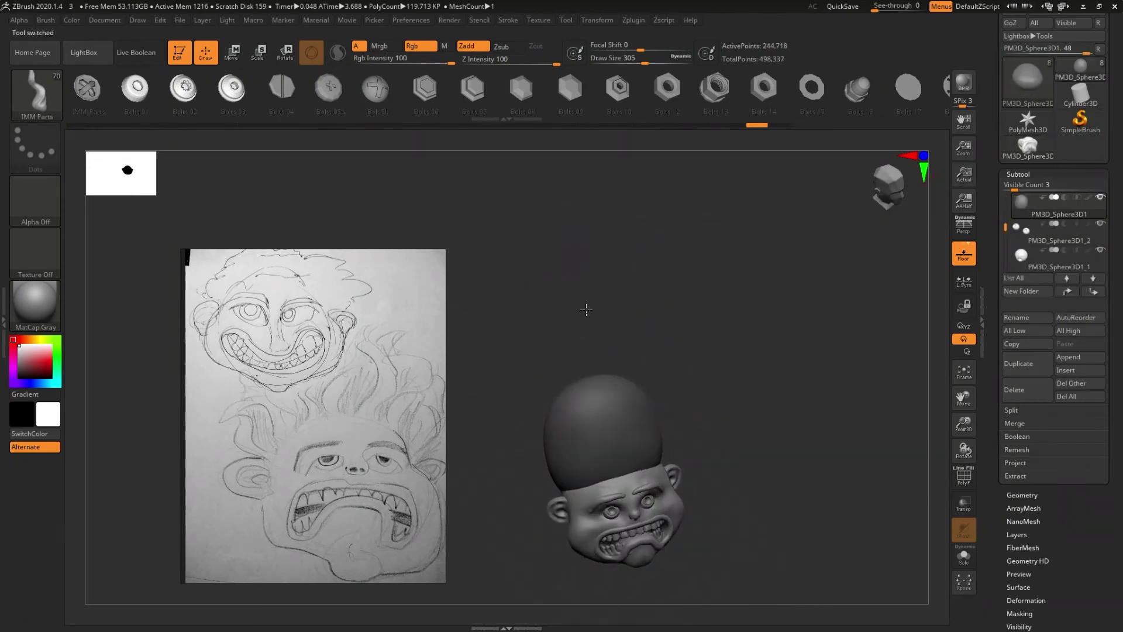
- Undo the V-shaped strands and stamp a new mirrored pair of flame strands on the dome
mouse_move(663, 453)
right_down()
mouse_move(656, 442)
mouse_move(716, 410)
mouse_move(701, 429)
right_up()
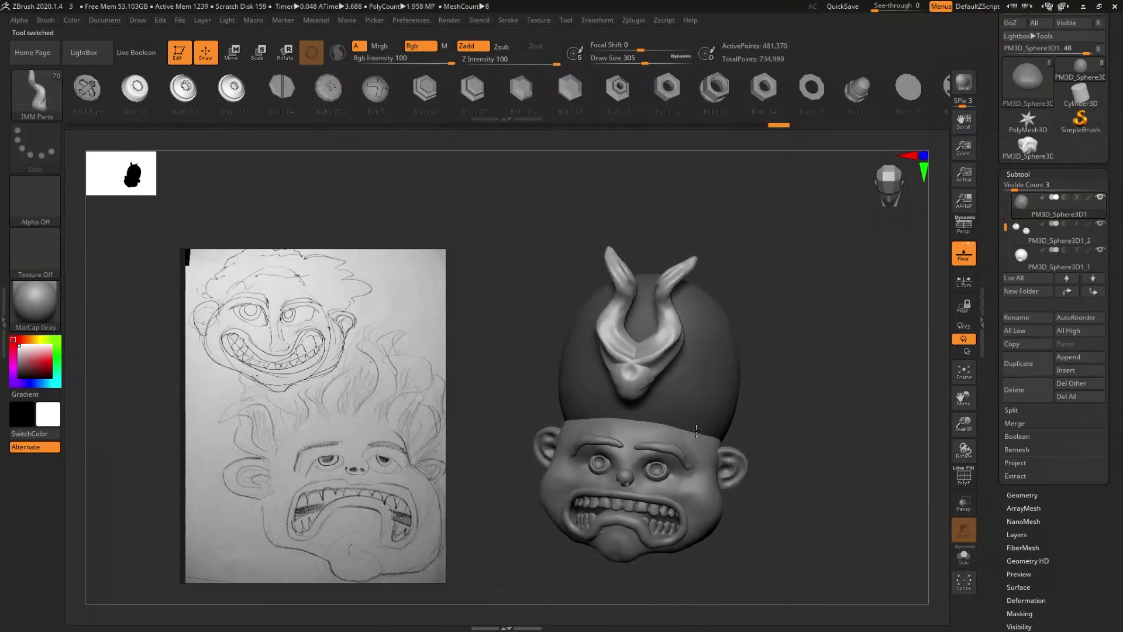
key(ctrl+z)
drag(690, 344, 654, 430)
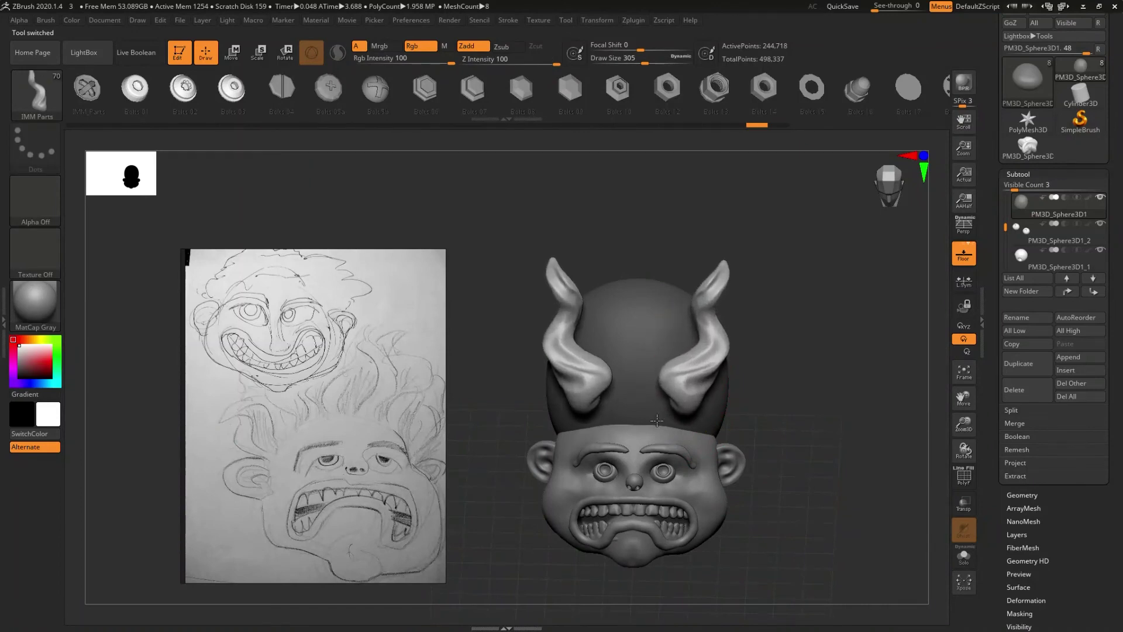
drag(654, 430, 652, 431)
mouse_move(652, 430)
right_down()
mouse_move(642, 405)
mouse_move(667, 438)
mouse_move(618, 398)
right_up()
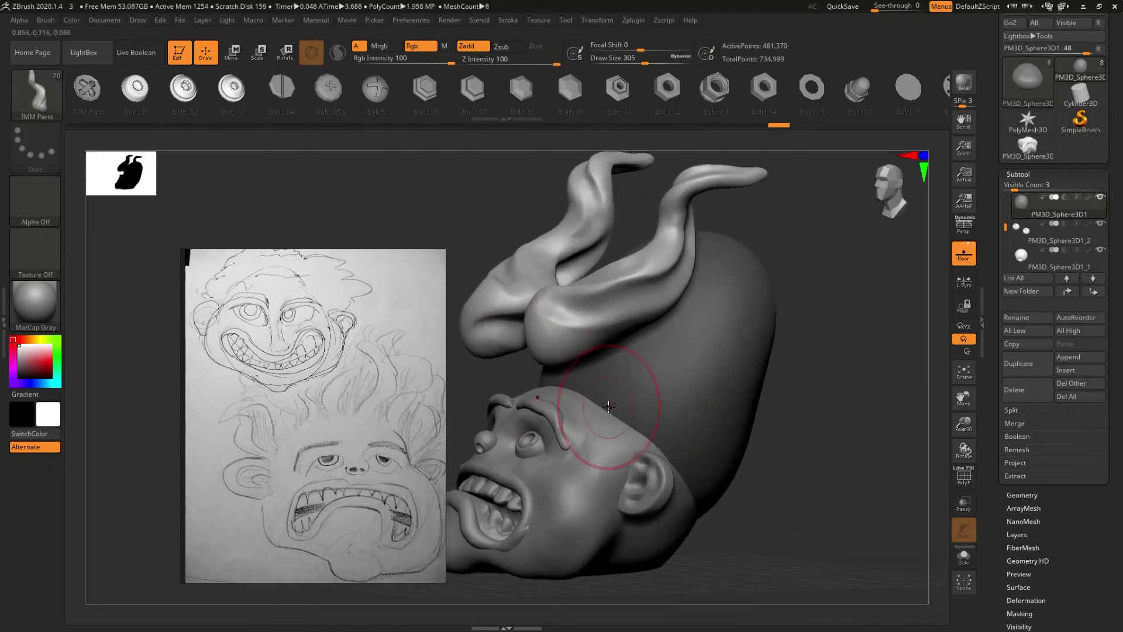
- Rotate the new strand and move it down the cranium with the Move gizmo, then stamp another
key(w)
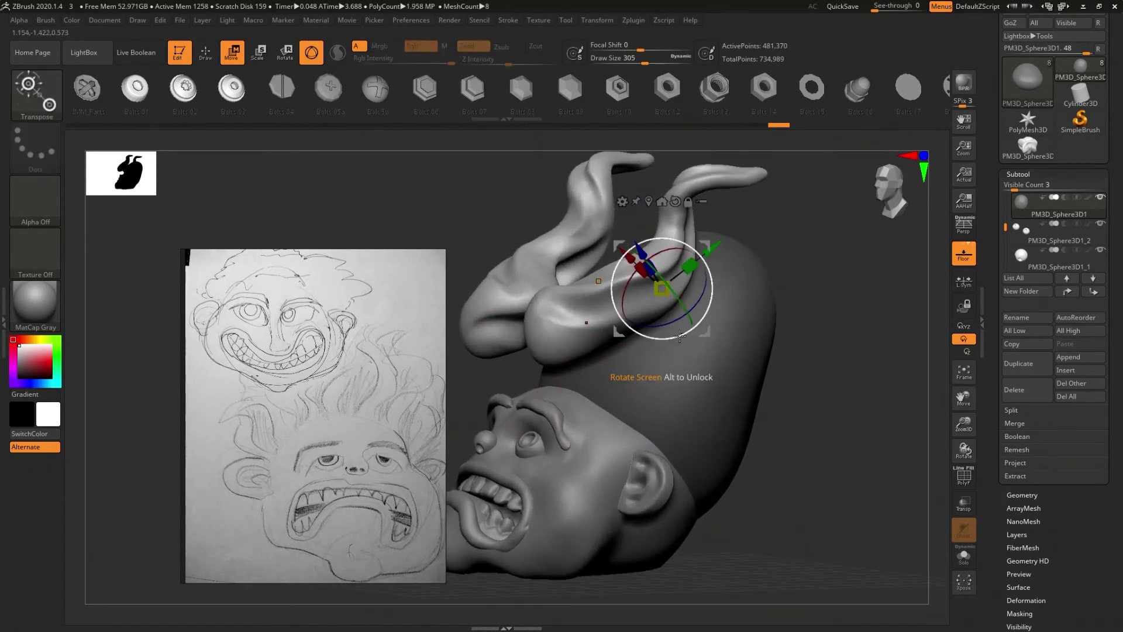
right_drag(690, 385, 687, 351)
mouse_move(699, 340)
mouse_down()
mouse_move(690, 345)
mouse_move(775, 356)
mouse_up()
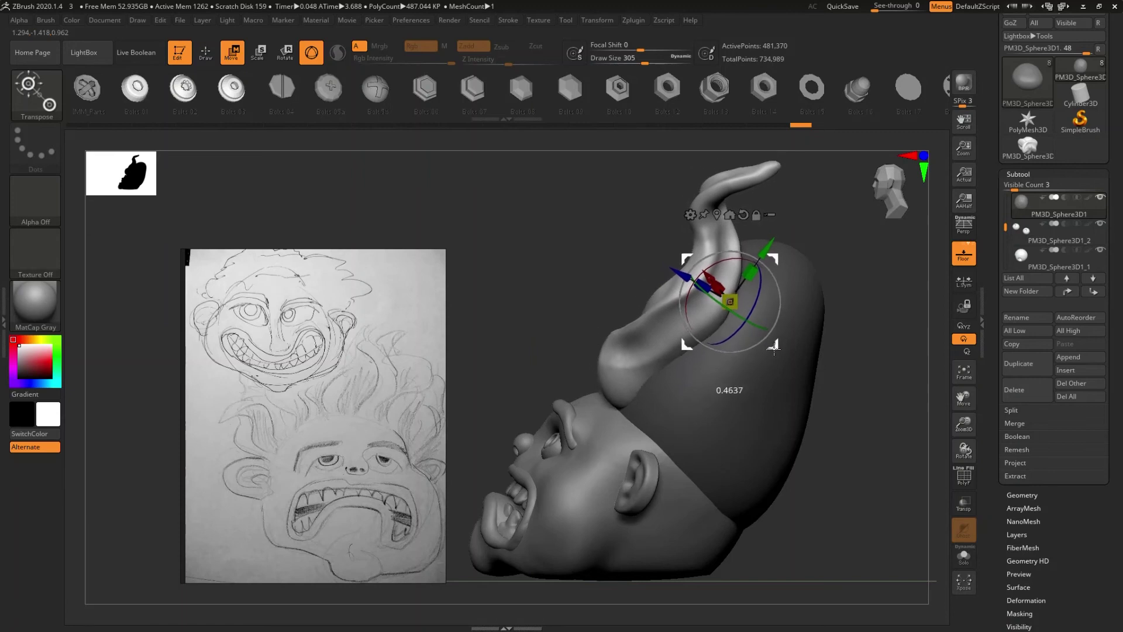
drag(775, 356, 776, 361)
mouse_move(727, 405)
mouse_down()
mouse_move(775, 455)
mouse_move(747, 410)
mouse_up()
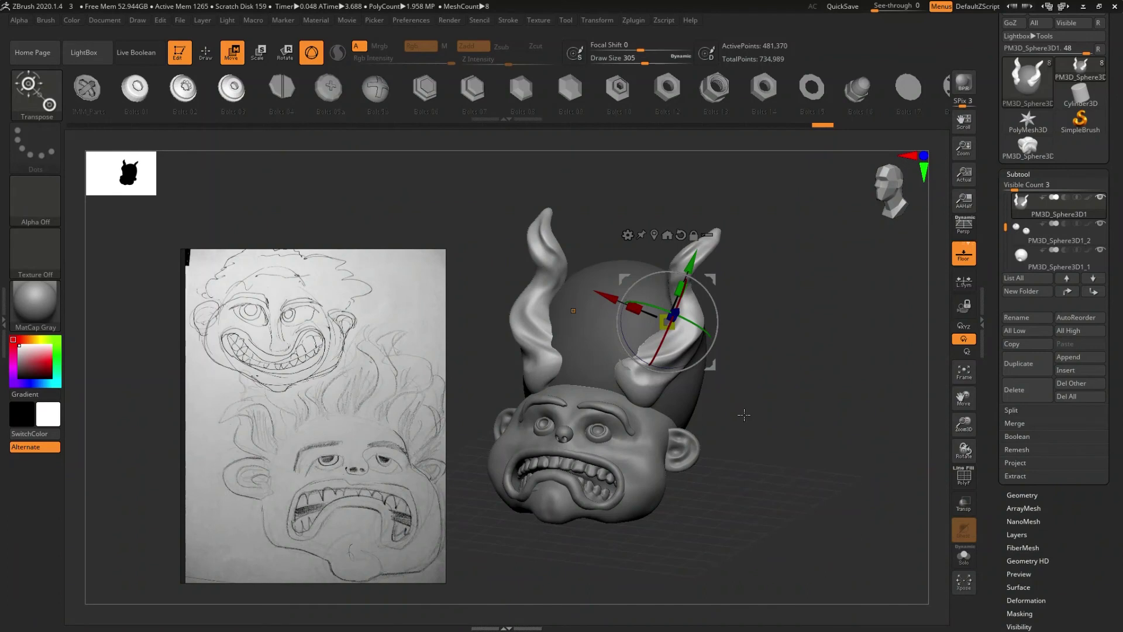
drag(746, 420, 753, 447)
key(q)
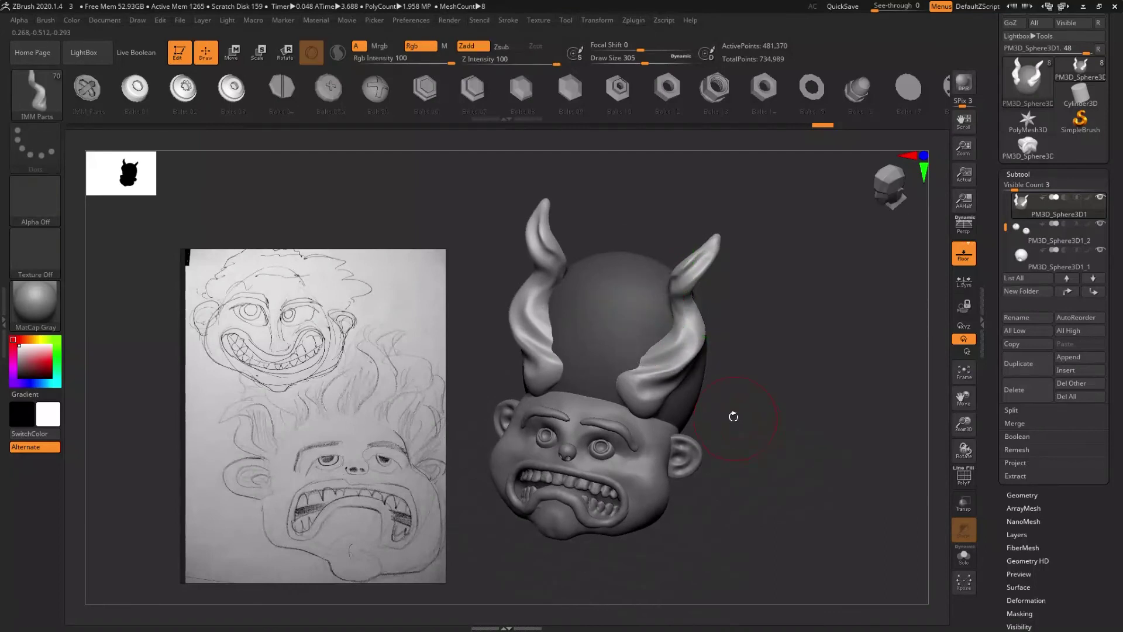
drag(622, 381, 626, 386)
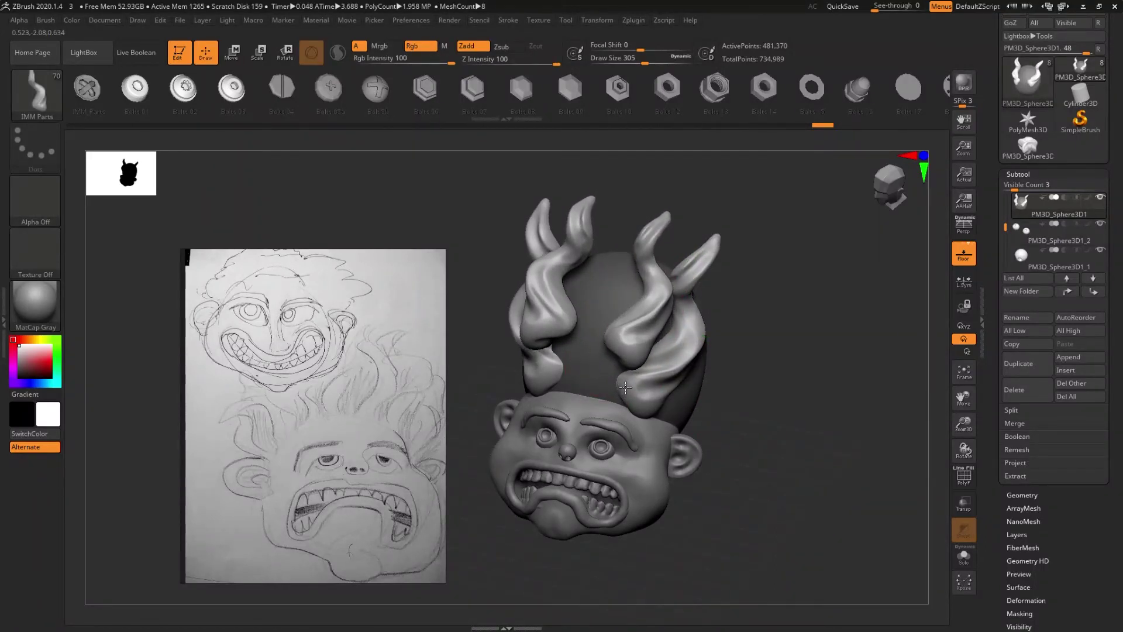
- Move a front strand right and down and rotate it into a new orientation with the gizmo
drag(626, 387, 660, 405)
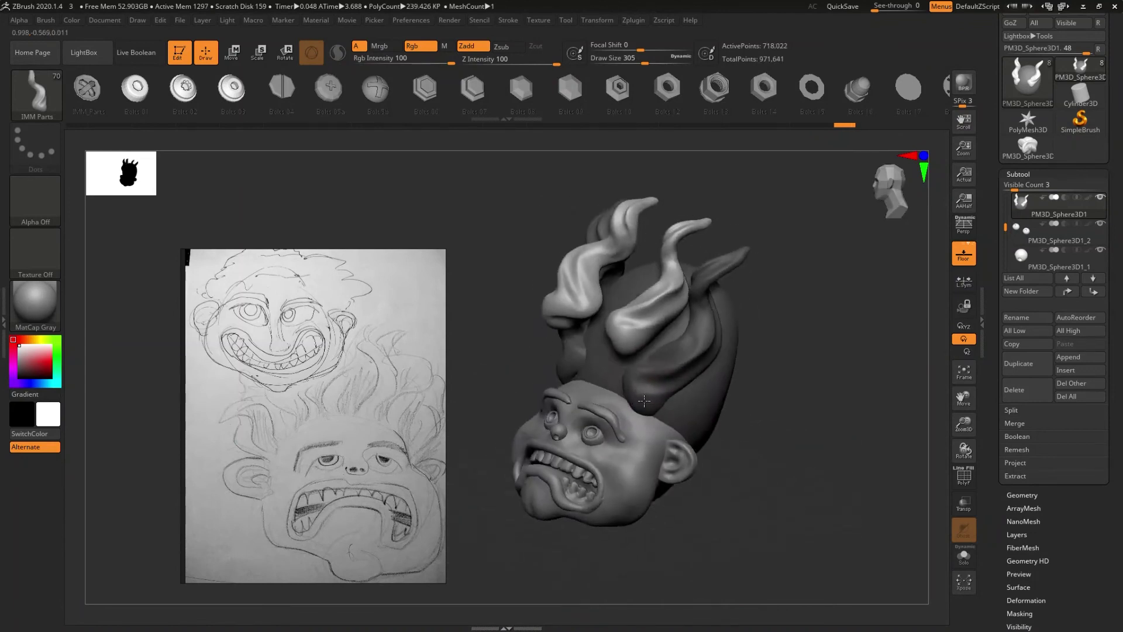
mouse_move(660, 404)
right_down()
mouse_move(640, 334)
mouse_move(614, 431)
mouse_move(660, 442)
right_up()
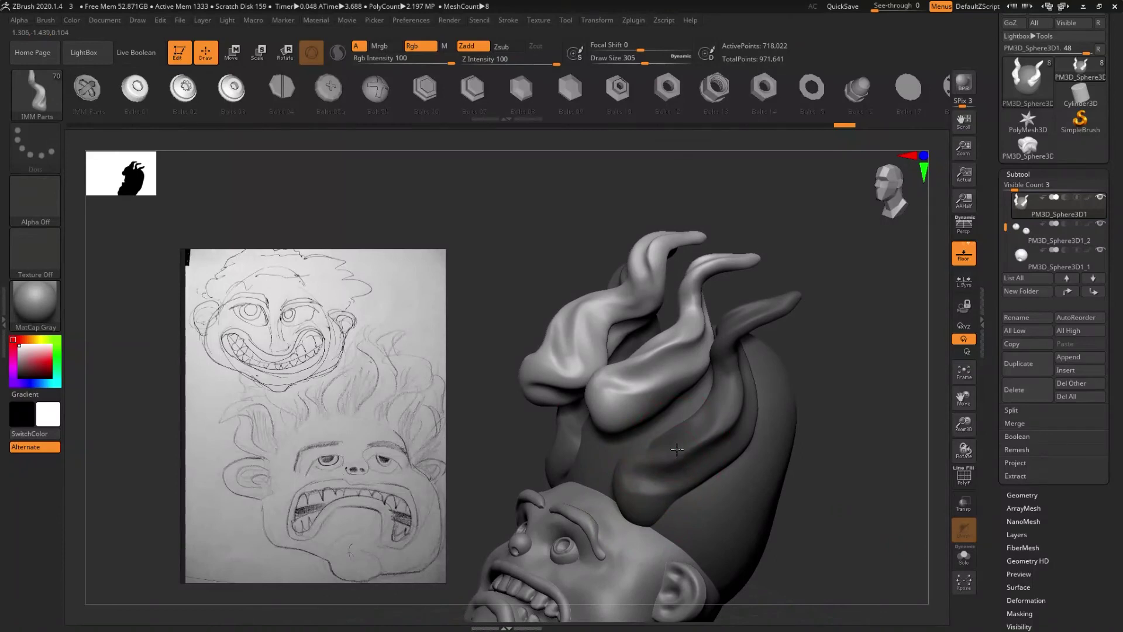
key(w)
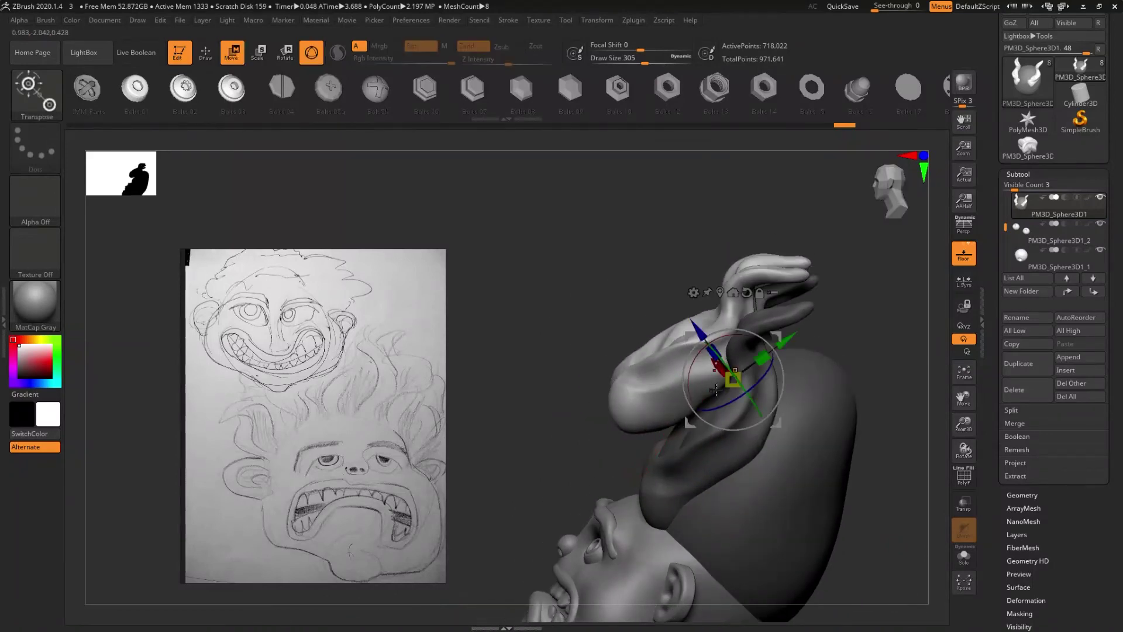
drag(777, 334, 793, 347)
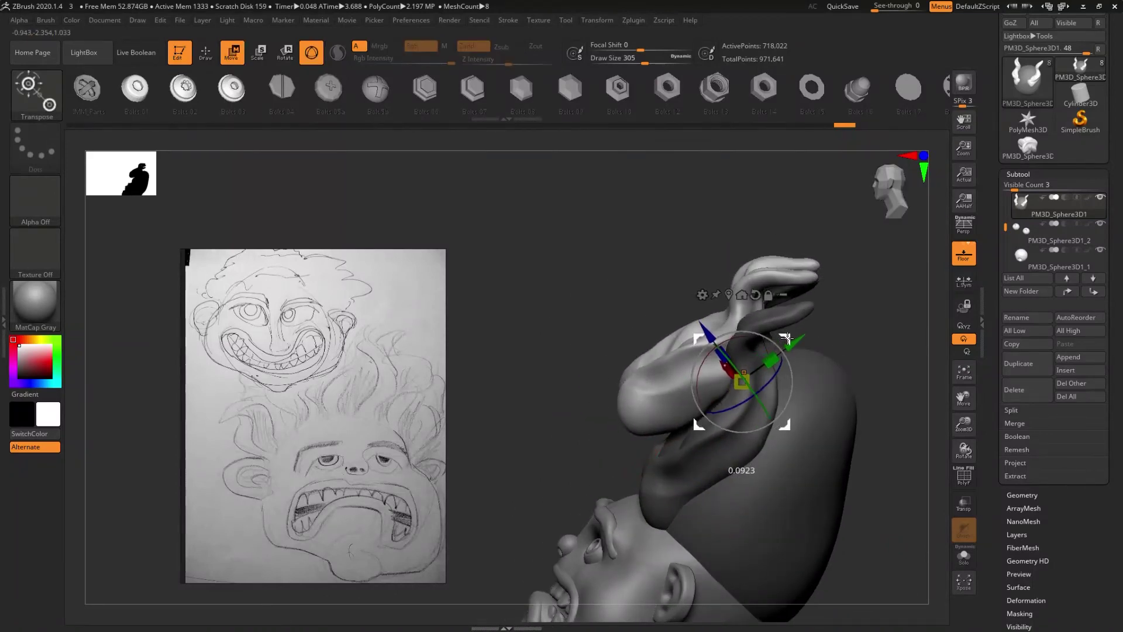
drag(763, 441, 782, 440)
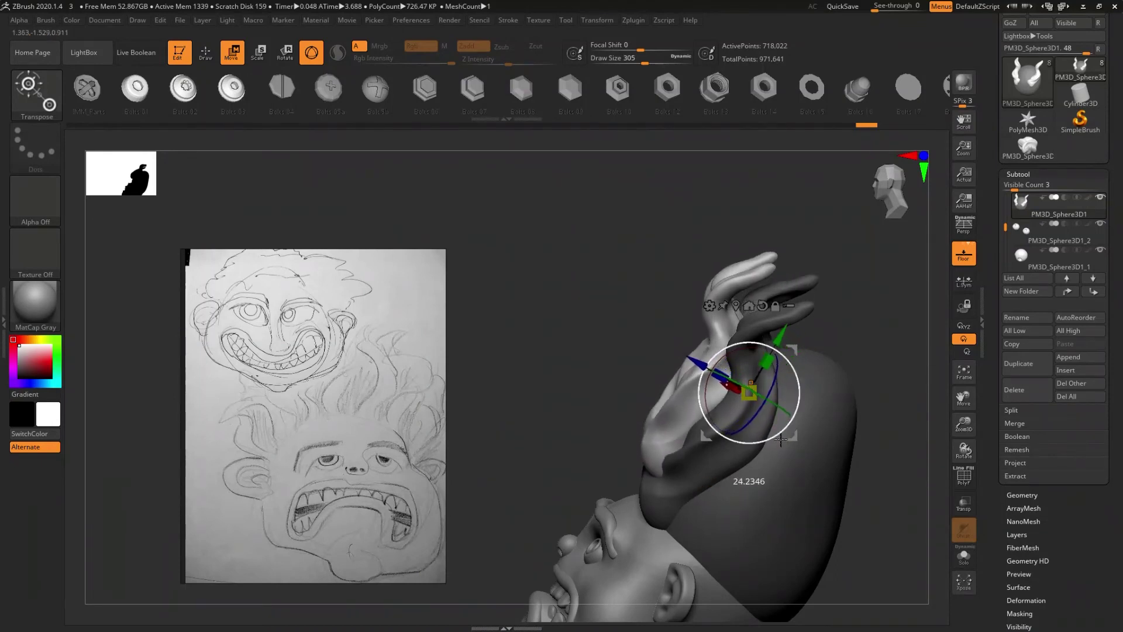
mouse_move(591, 375)
mouse_down()
mouse_move(674, 497)
mouse_move(695, 485)
mouse_move(684, 457)
mouse_move(668, 492)
mouse_move(640, 473)
mouse_up()
mouse_move(667, 422)
mouse_down()
mouse_move(650, 428)
mouse_move(646, 456)
mouse_move(671, 479)
mouse_up()
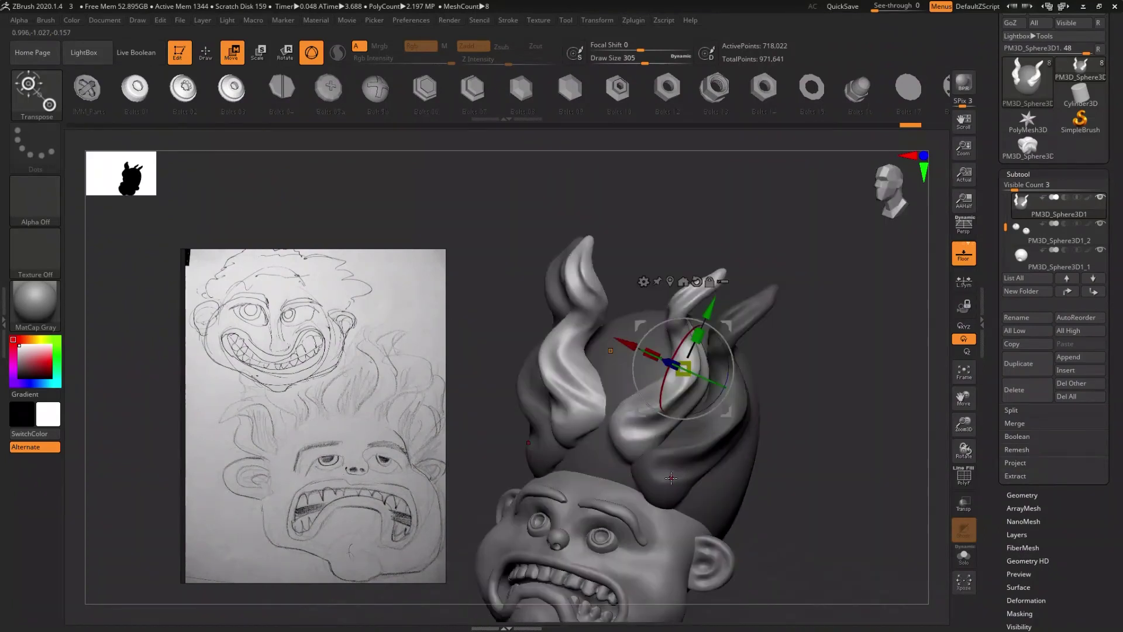
key(q)
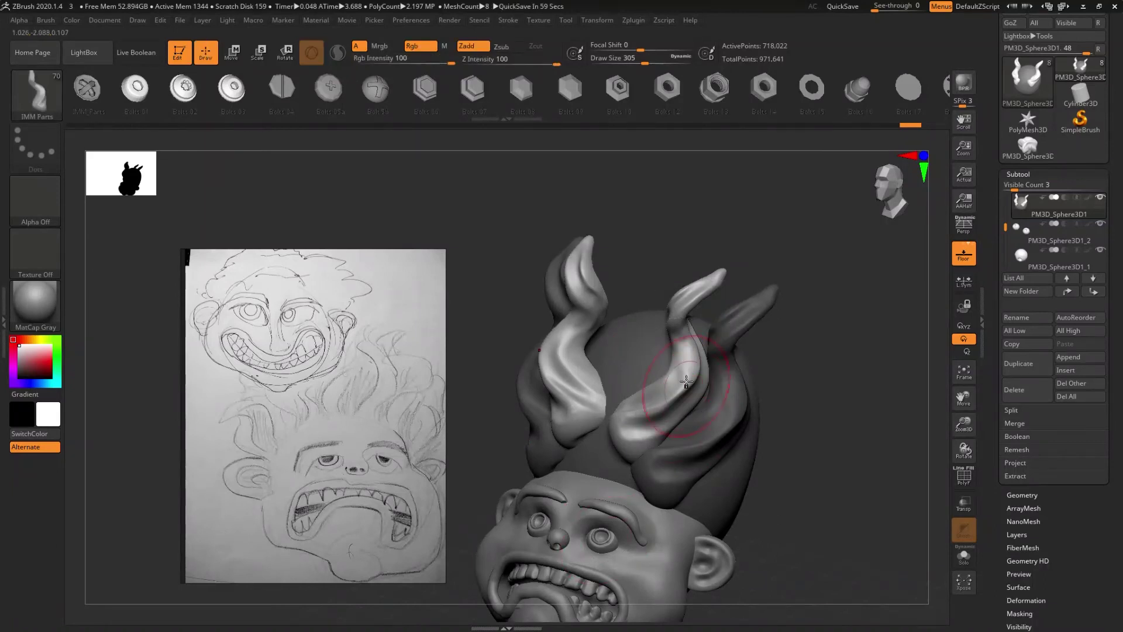
drag(647, 369, 663, 459)
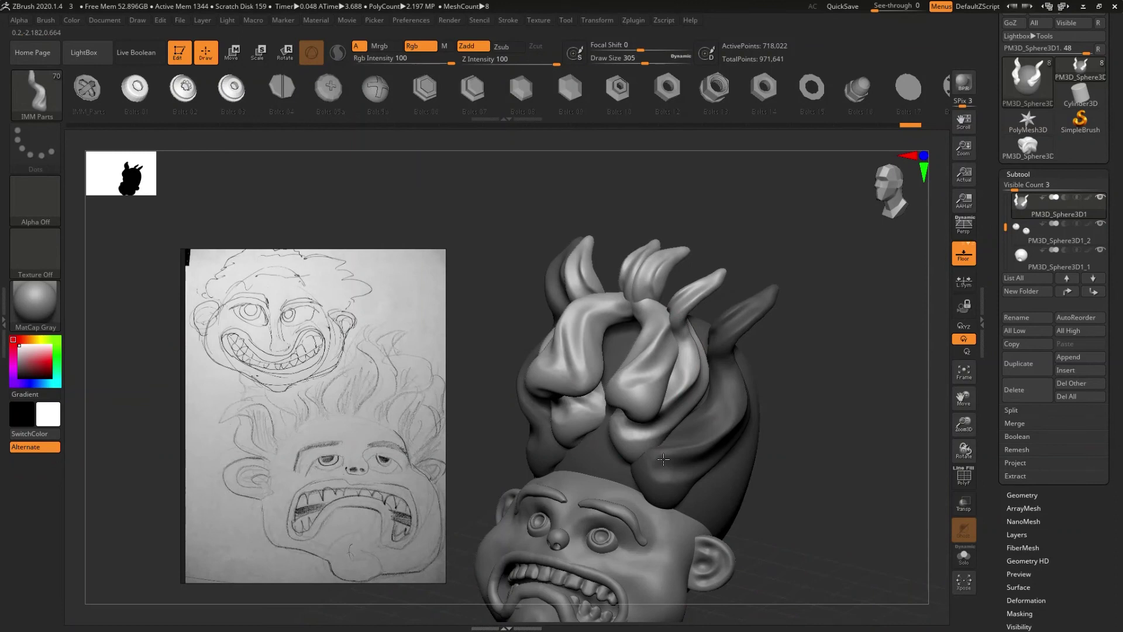
drag(664, 460, 656, 467)
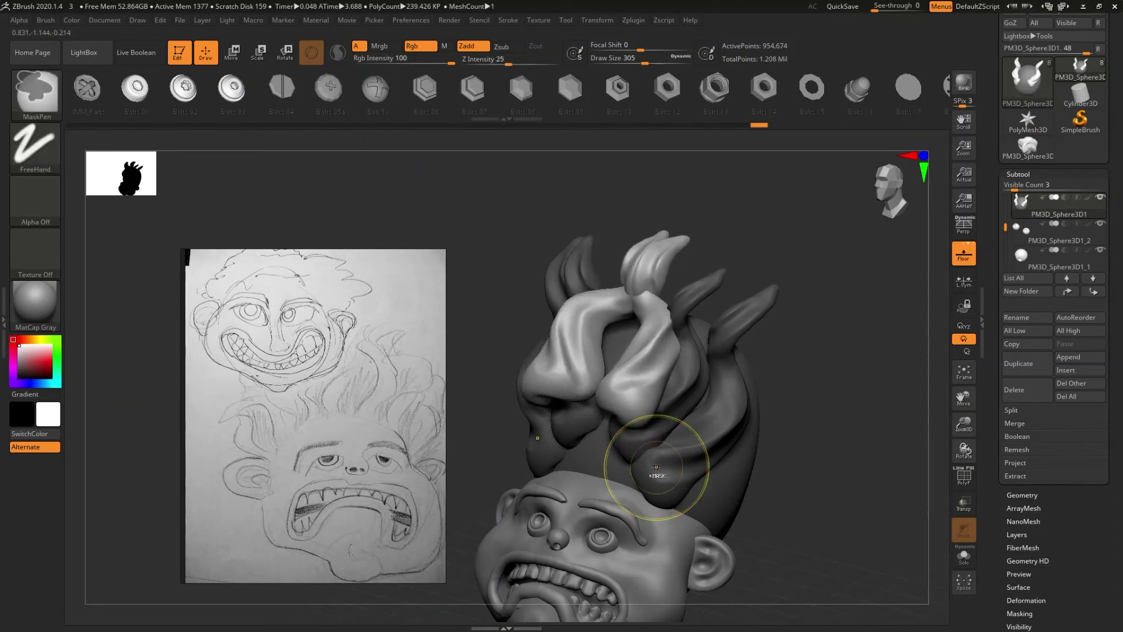
key(ctrl+z)
key(ctrl+shift+z)
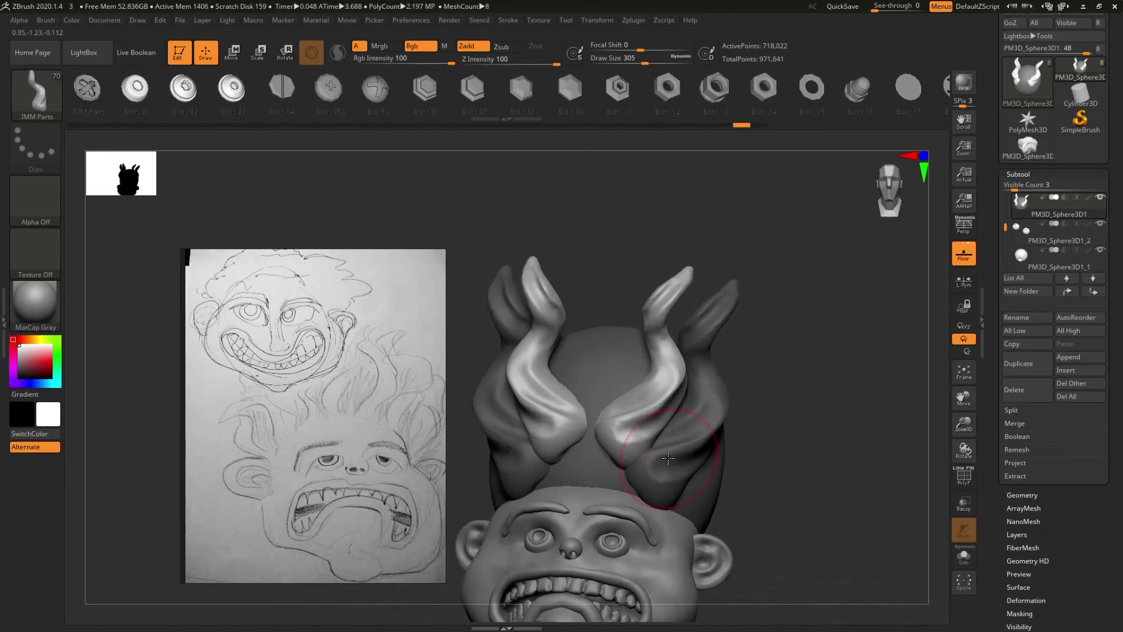
key(w)
mouse_move(663, 466)
mouse_down()
mouse_move(676, 349)
mouse_move(663, 496)
mouse_move(656, 387)
mouse_move(714, 375)
mouse_move(688, 416)
mouse_move(639, 408)
mouse_up()
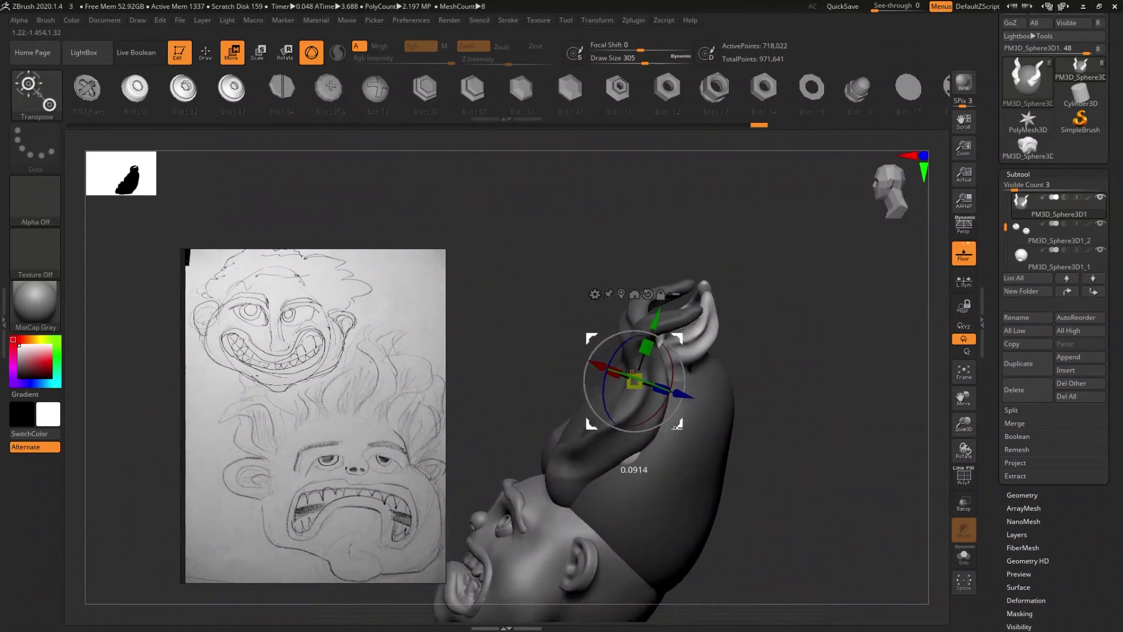
- Rotate, scale down and shift the back strand with the gizmo so it curls up
mouse_move(638, 408)
mouse_down()
mouse_move(681, 473)
mouse_move(660, 451)
mouse_move(710, 441)
mouse_move(720, 501)
mouse_up()
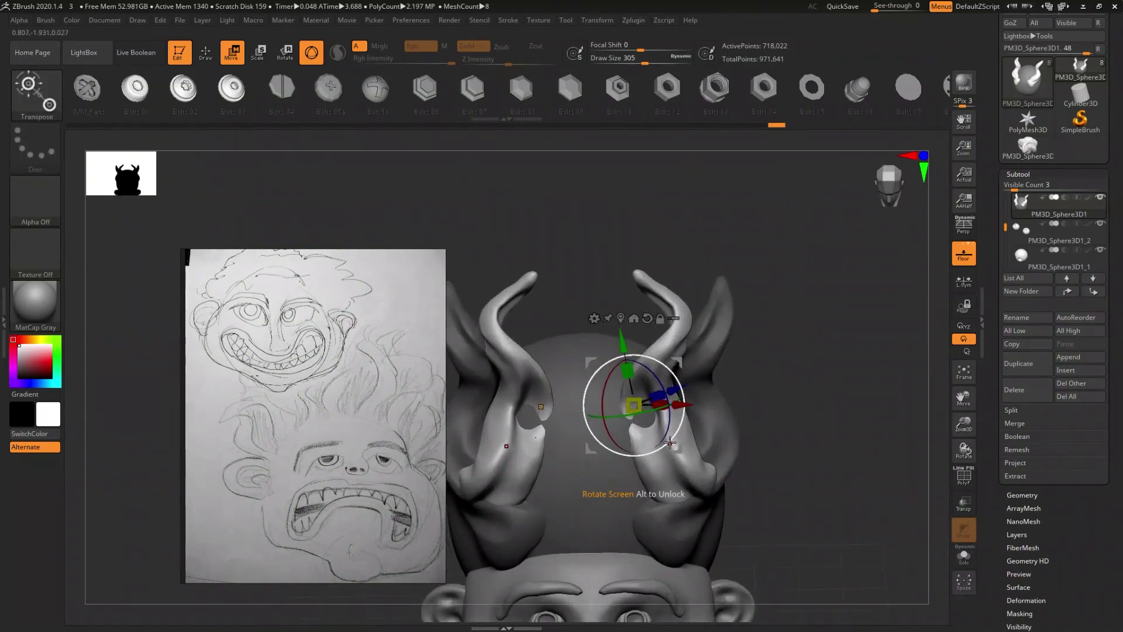
drag(670, 443, 661, 464)
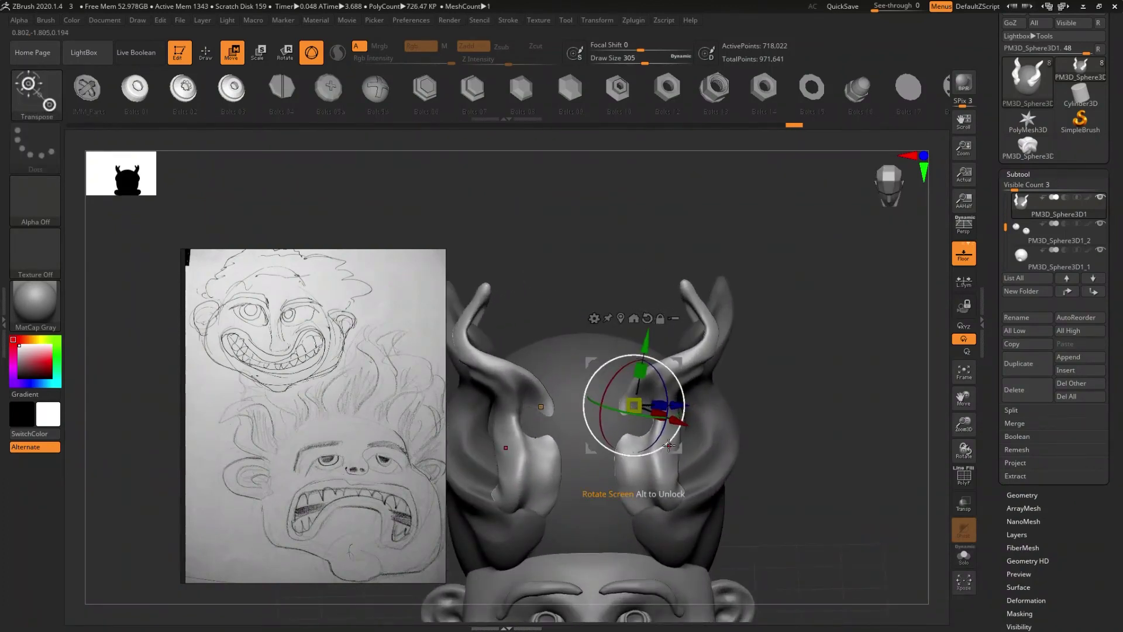
mouse_move(684, 449)
mouse_down()
mouse_move(661, 413)
mouse_move(674, 403)
mouse_up()
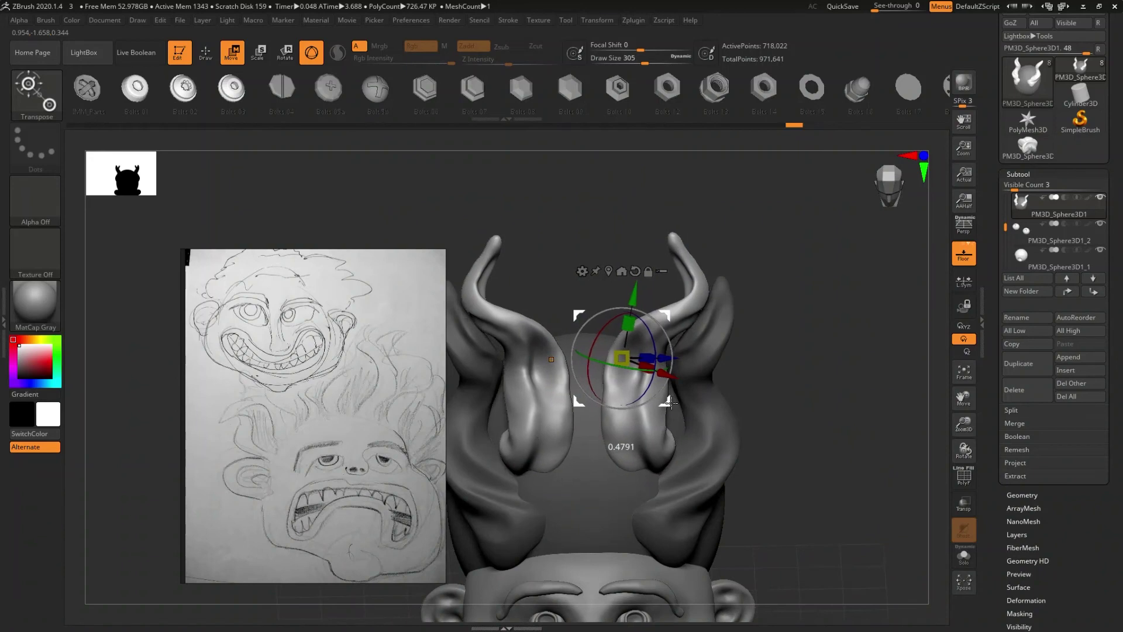
mouse_move(675, 402)
mouse_down()
mouse_move(673, 462)
mouse_move(705, 469)
mouse_move(708, 488)
mouse_move(732, 477)
mouse_up()
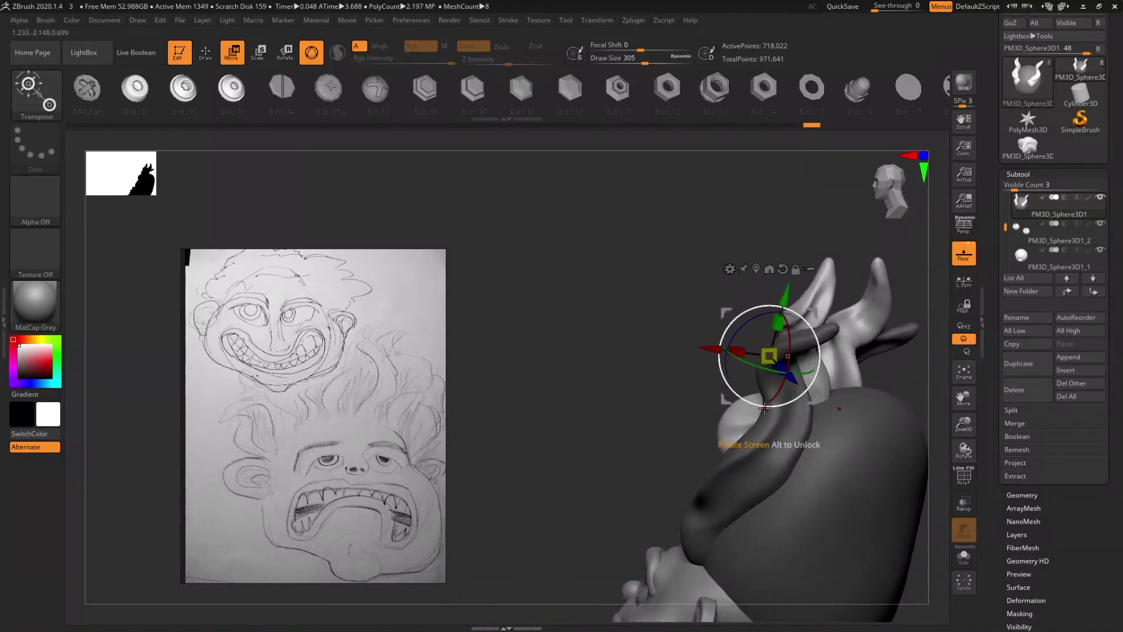
drag(782, 406, 740, 395)
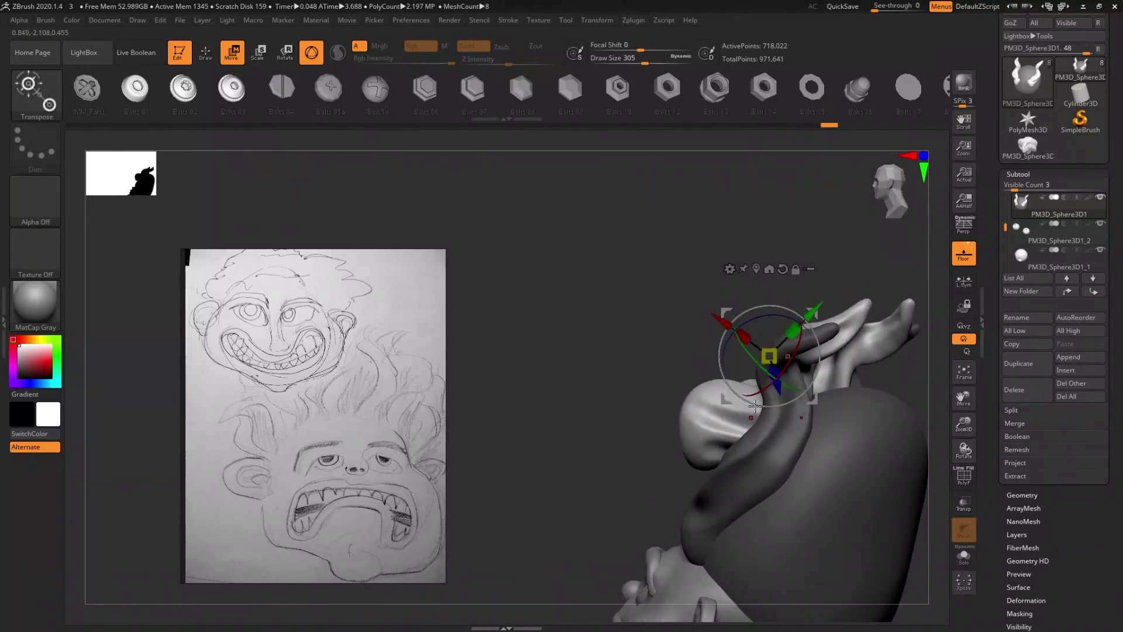
mouse_move(813, 398)
mouse_down()
mouse_move(846, 439)
mouse_move(776, 505)
mouse_move(798, 486)
mouse_move(773, 500)
mouse_move(757, 466)
mouse_move(737, 489)
mouse_move(729, 451)
mouse_move(691, 422)
mouse_up()
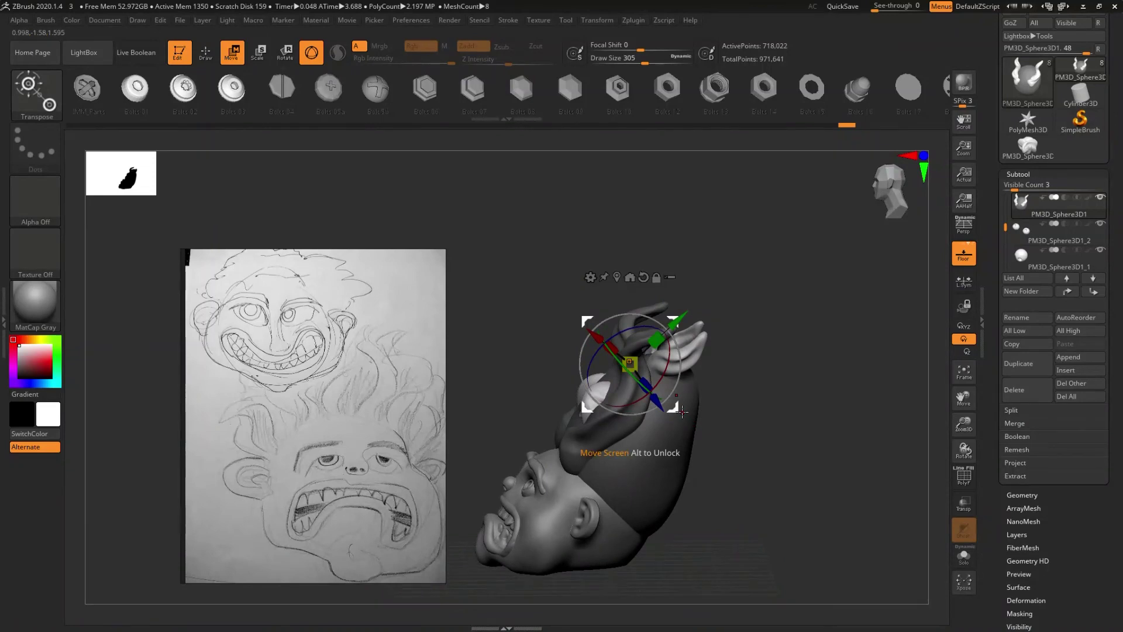
key(q)
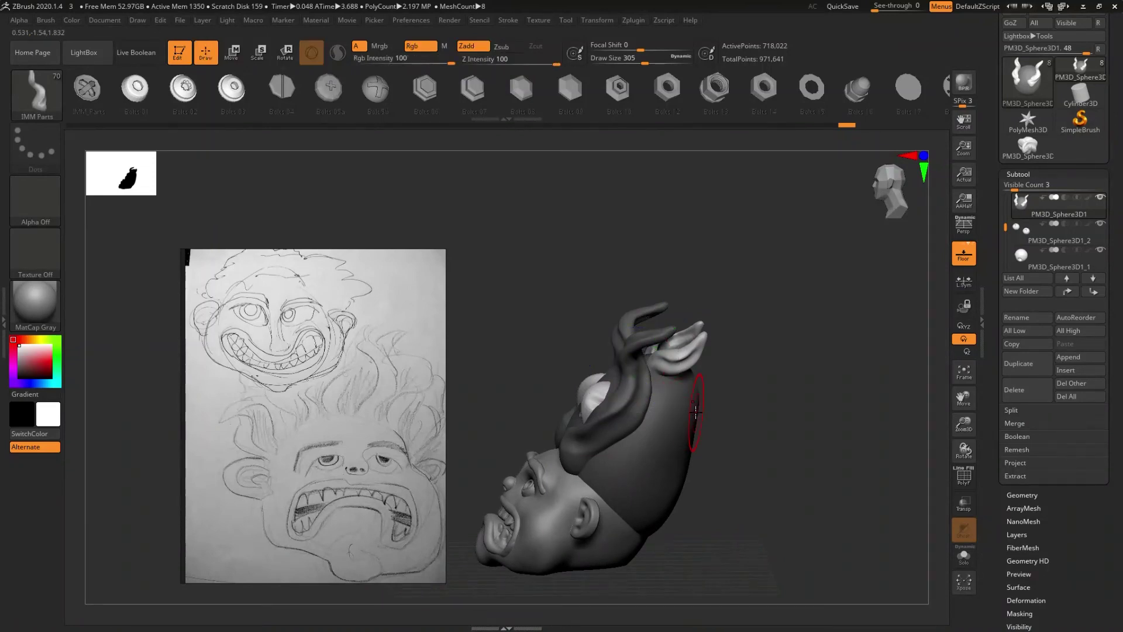
key(b)
key(m)
key(v)
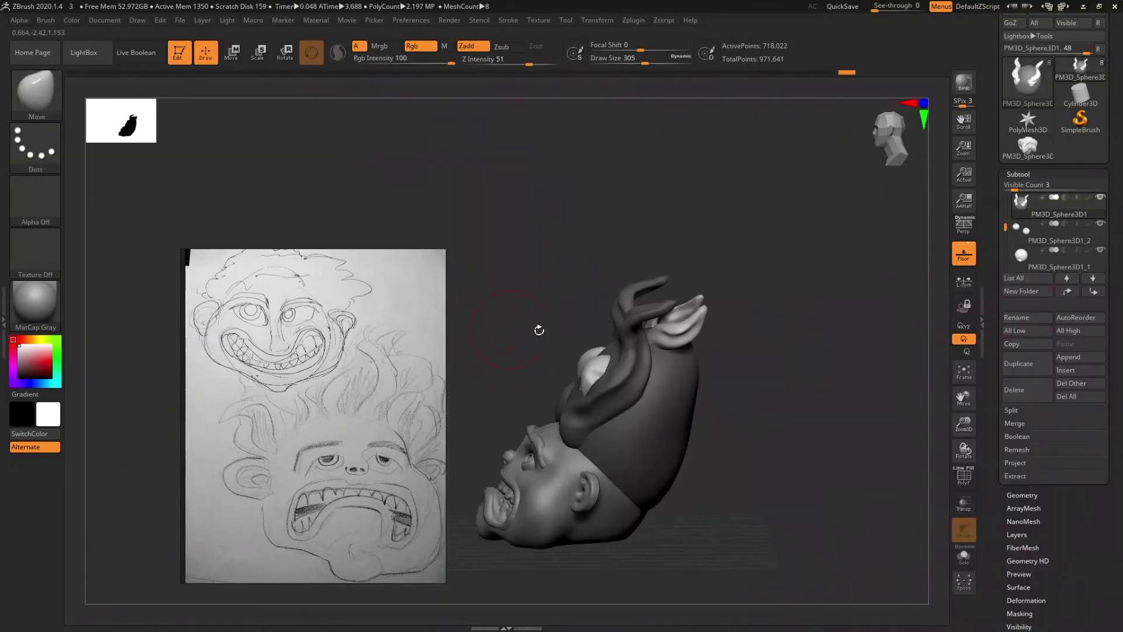
drag(774, 354, 828, 366)
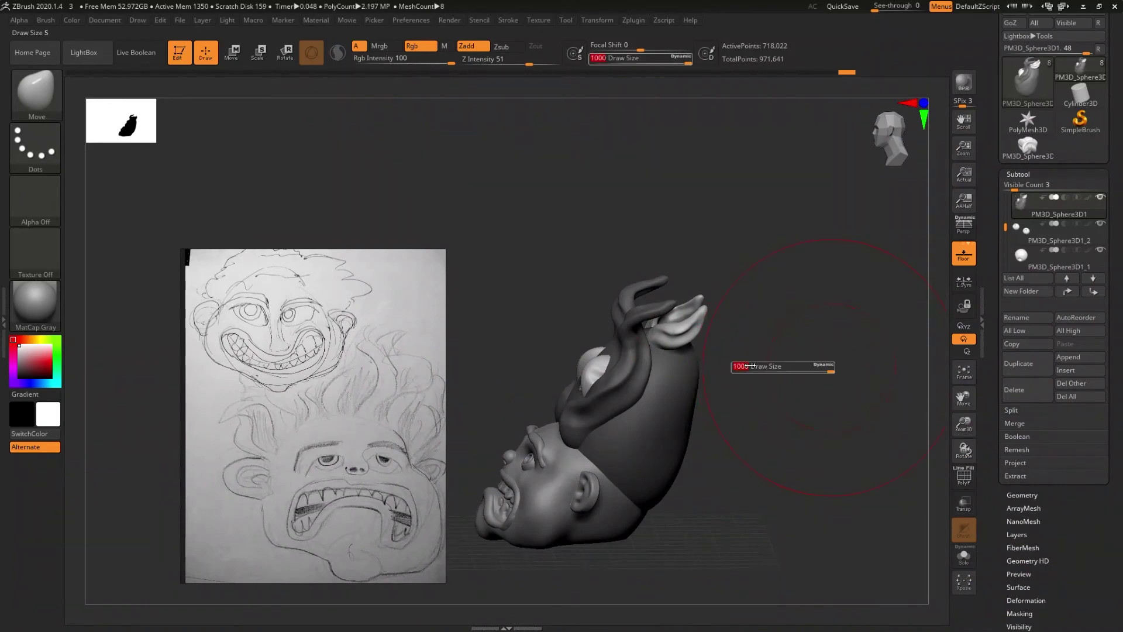
key(s)
drag(634, 345, 607, 343)
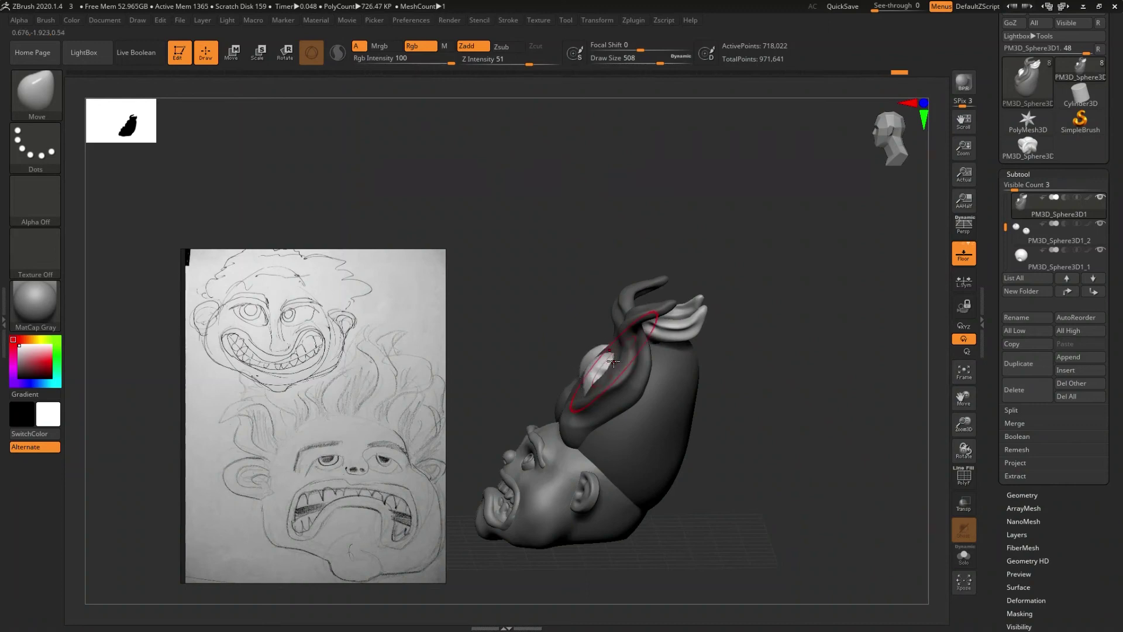
right_drag(612, 361, 632, 368)
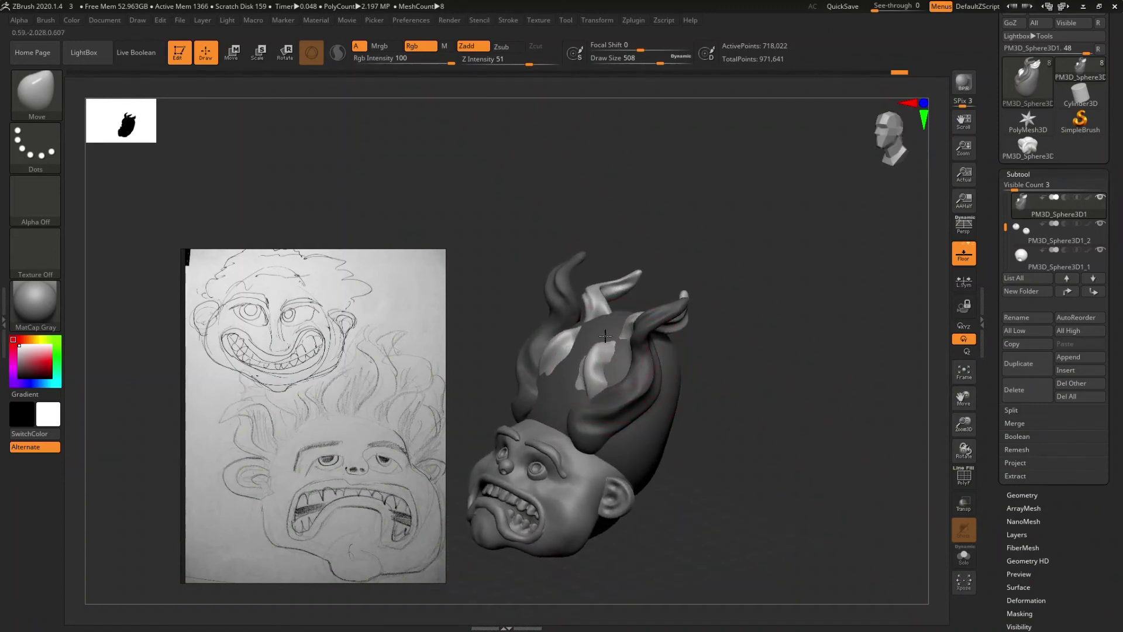
mouse_move(593, 326)
right_down()
mouse_move(624, 378)
mouse_move(621, 349)
right_up()
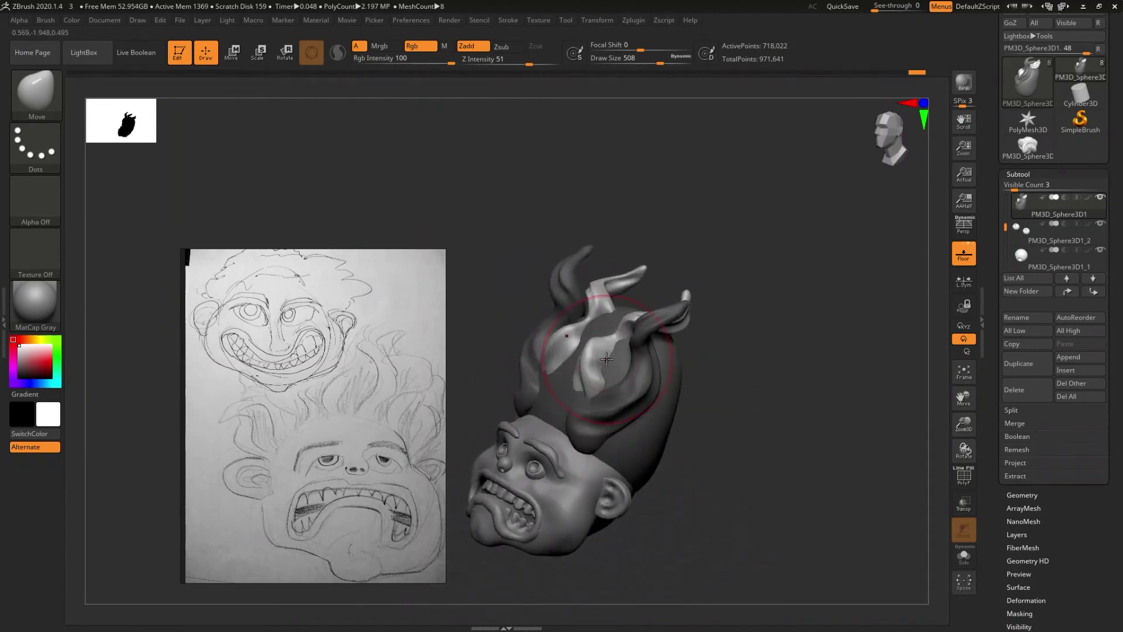
mouse_move(608, 321)
shift+right_down()
mouse_move(646, 339)
mouse_move(639, 352)
mouse_move(620, 321)
mouse_move(651, 388)
mouse_move(613, 359)
shift+right_up()
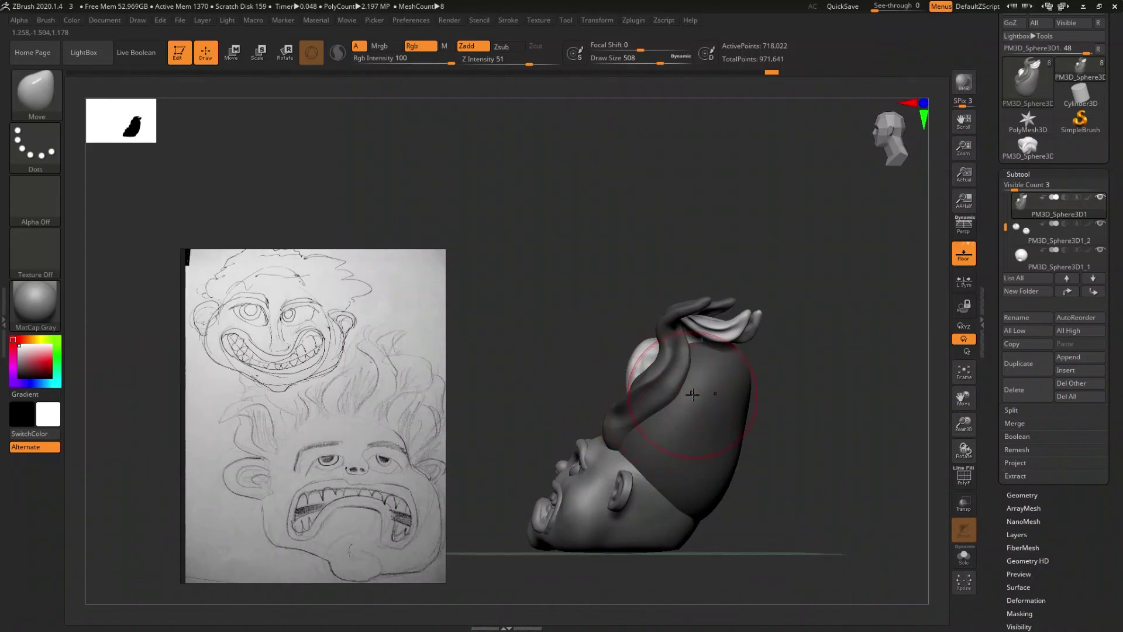
- Choose the IMM Parts brush and insert a new curling flame strand on the head
key(b)
key(i)
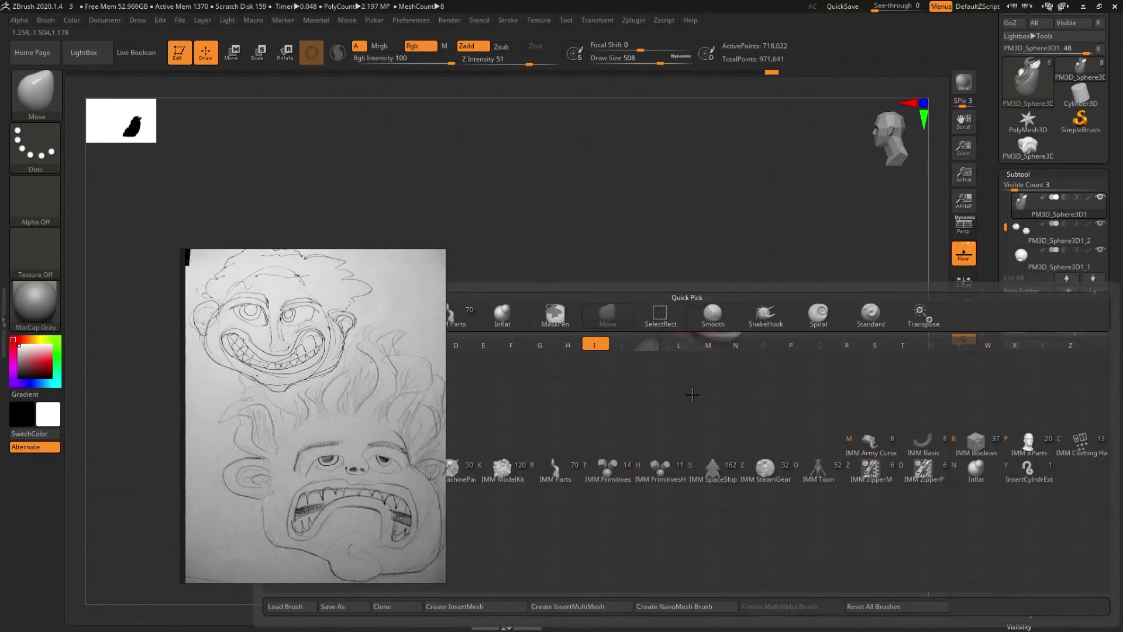
key(p)
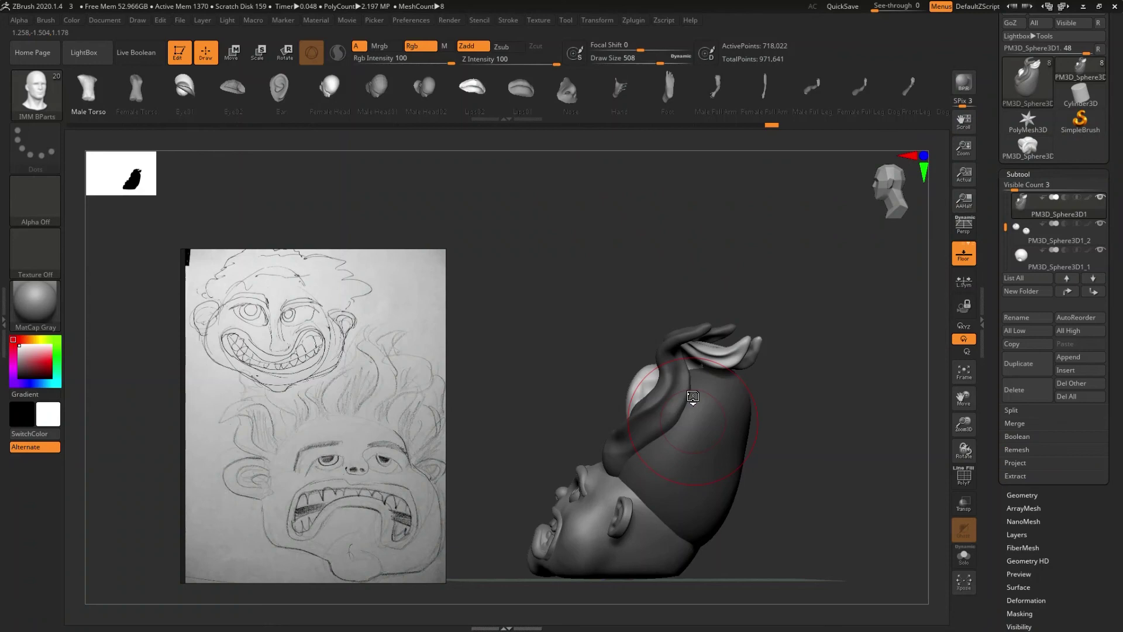
key(b)
key(i)
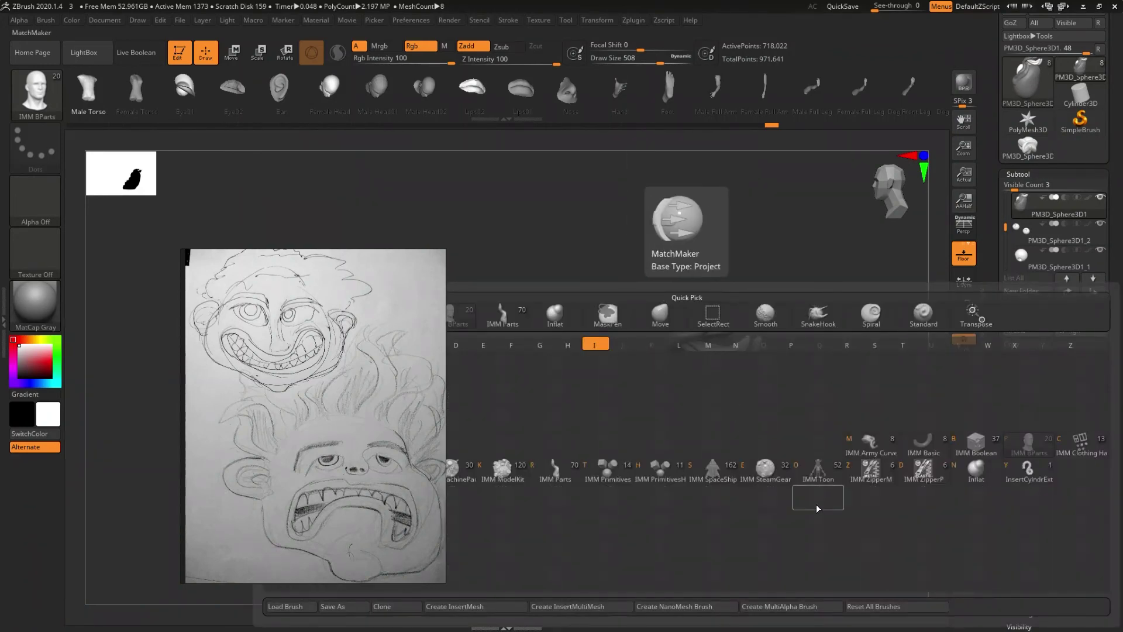
mouse_move(597, 507)
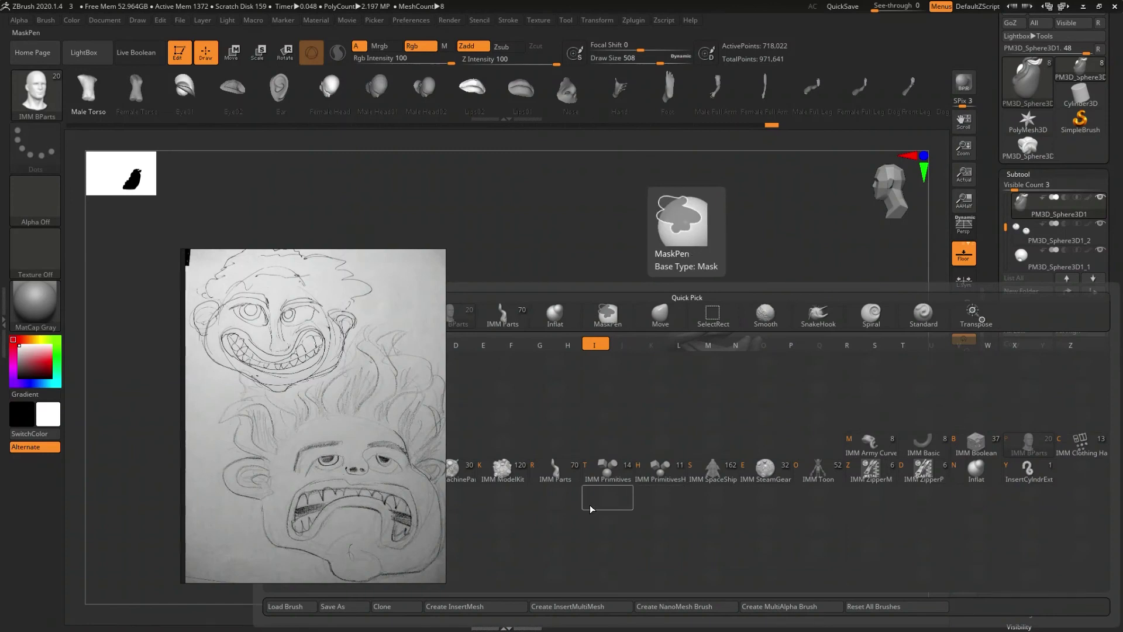
click(565, 474)
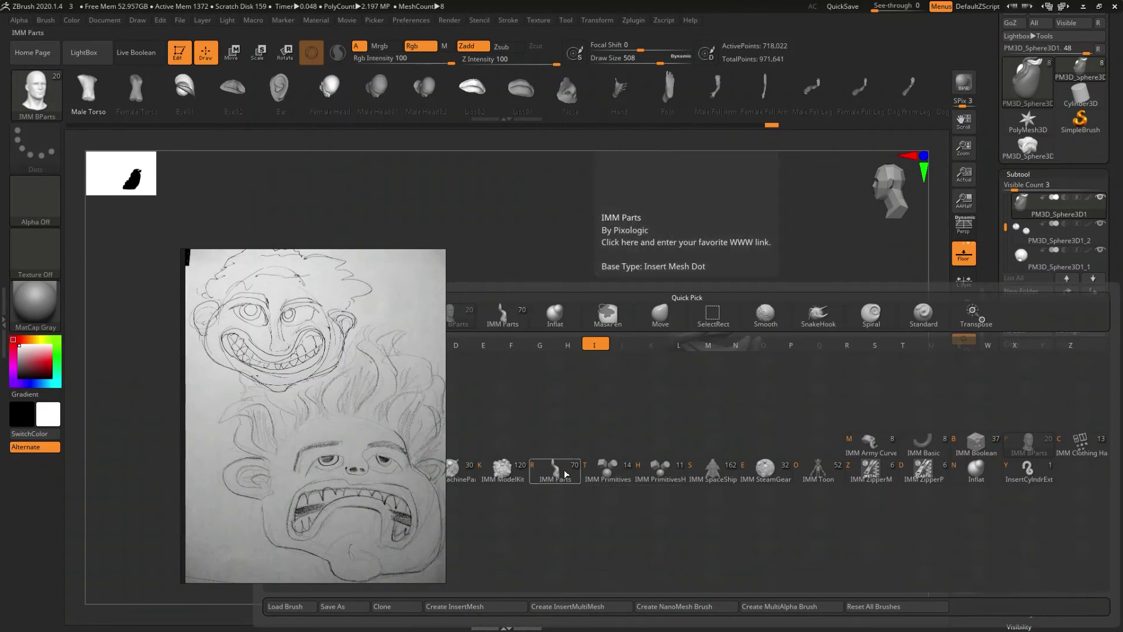
drag(695, 430, 629, 503)
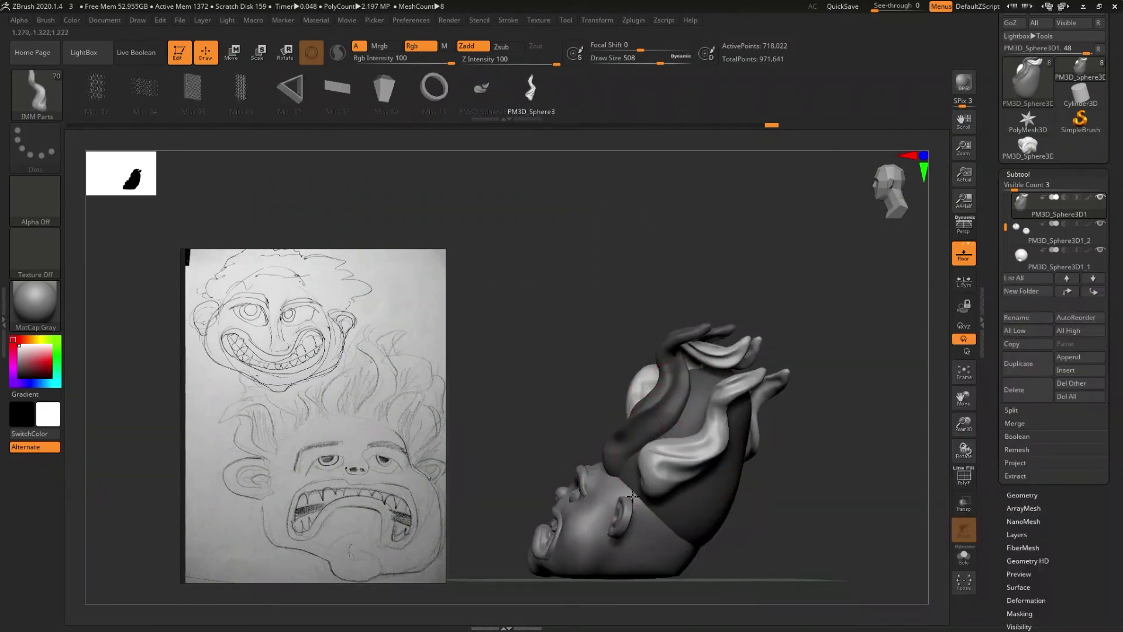
mouse_move(629, 503)
right_down()
mouse_move(650, 521)
mouse_move(695, 528)
mouse_move(717, 470)
right_up()
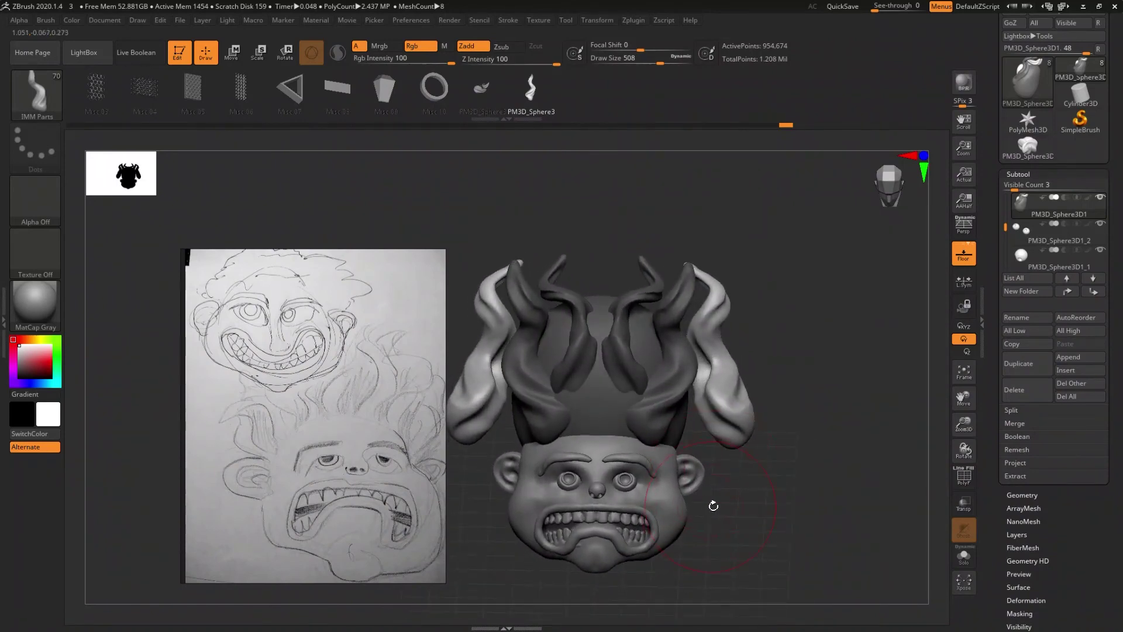
- With the Move brush at Draw Size 932, pull the outer strands inward symmetrically
key(b)
key(m)
key(v)
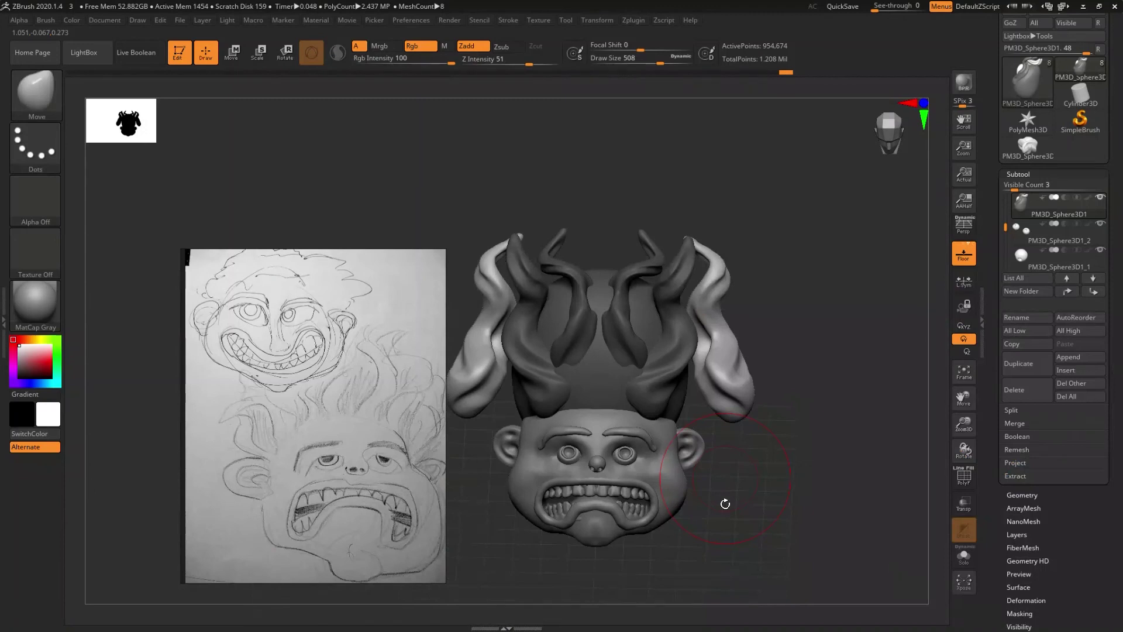
mouse_move(709, 410)
mouse_down()
mouse_move(741, 384)
mouse_move(611, 410)
mouse_up()
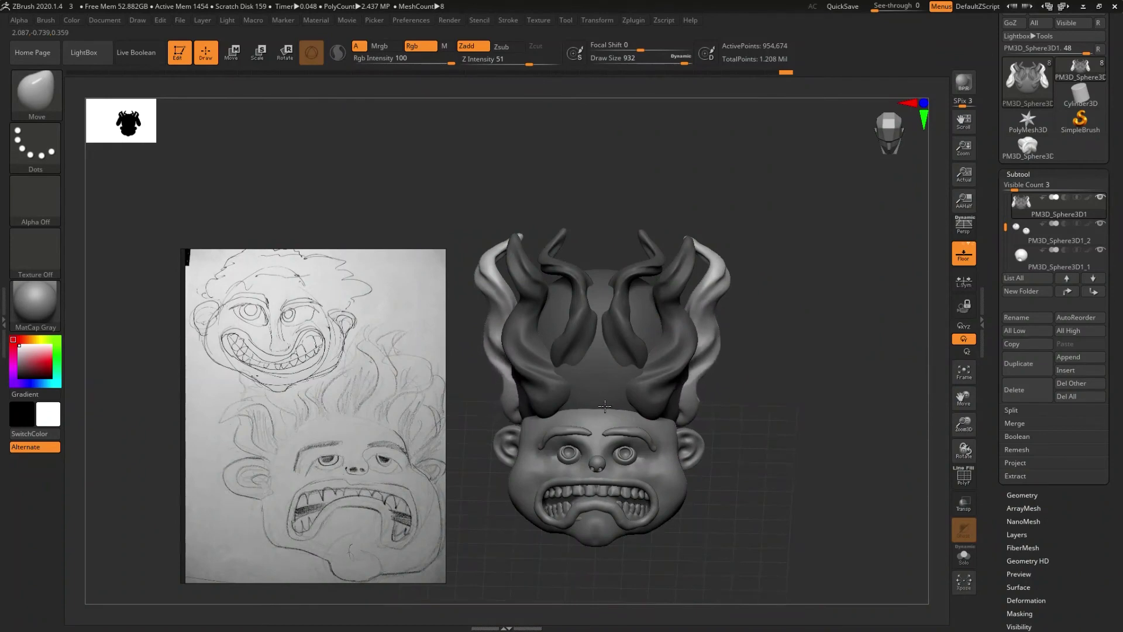
drag(712, 277, 681, 277)
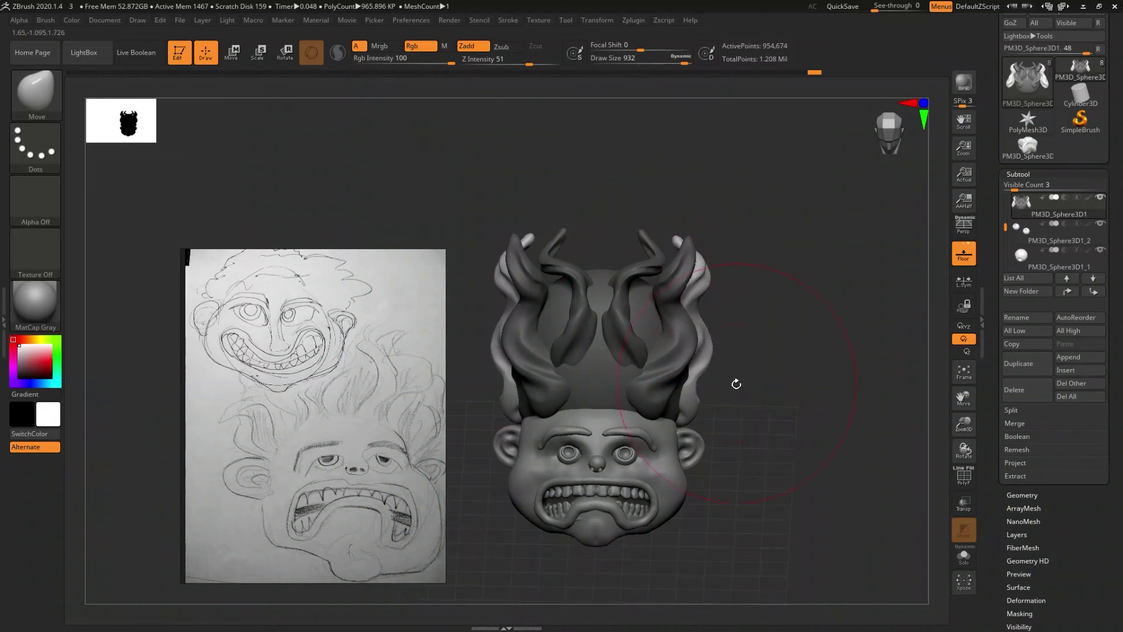
drag(737, 383, 697, 388)
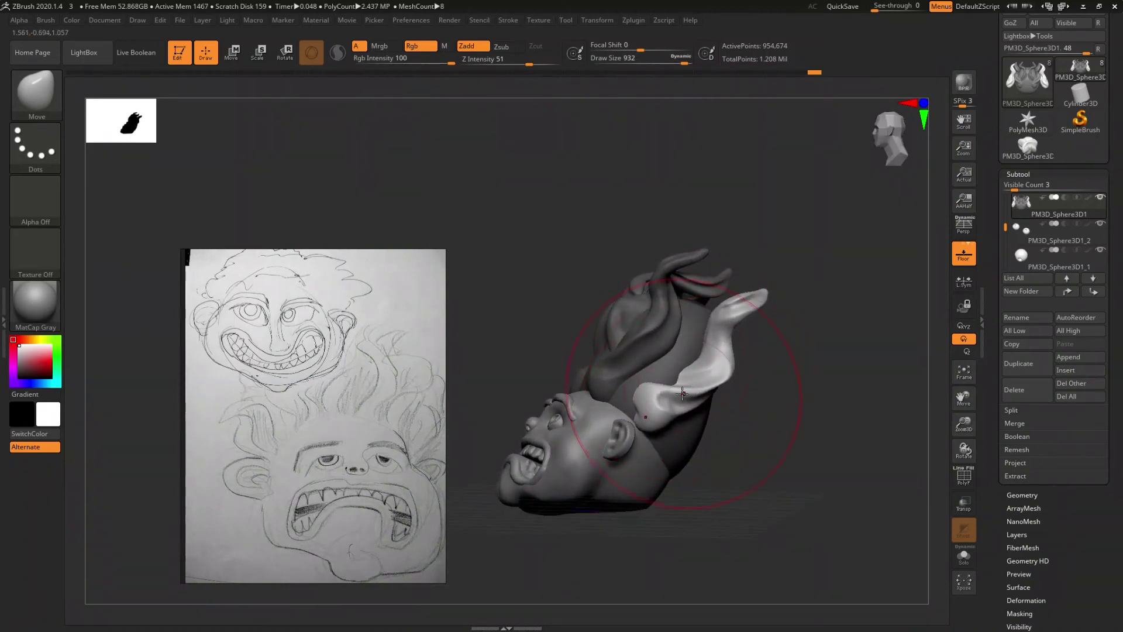
mouse_move(691, 457)
mouse_down()
mouse_move(714, 441)
mouse_move(699, 408)
mouse_up()
- Insert another curled flame strand with IMM Parts and check it
key(b)
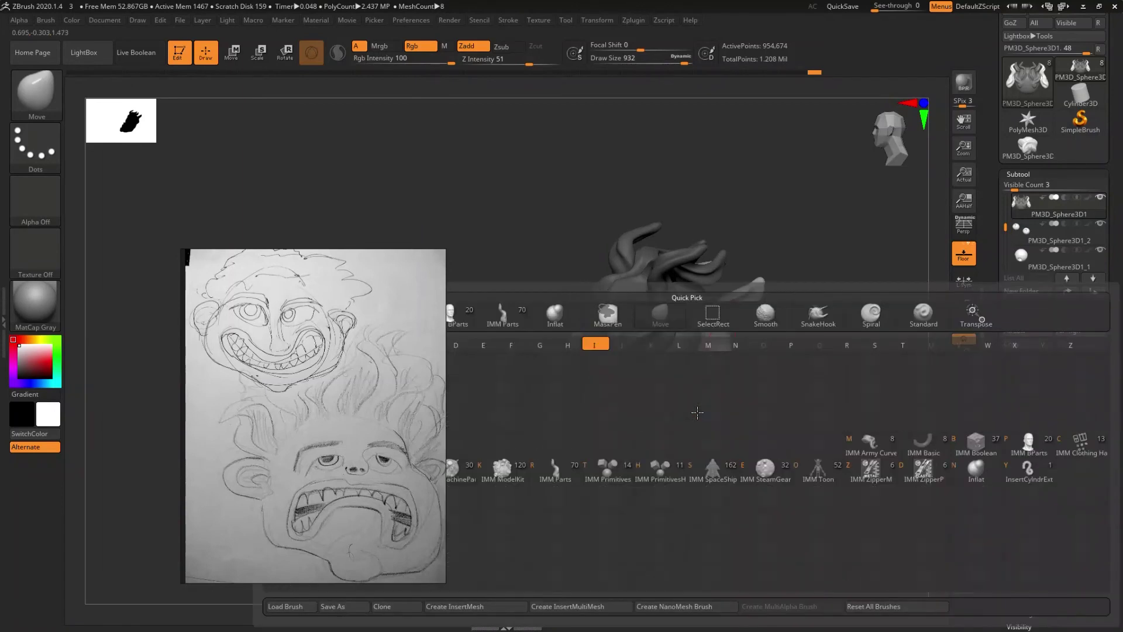
click(697, 413)
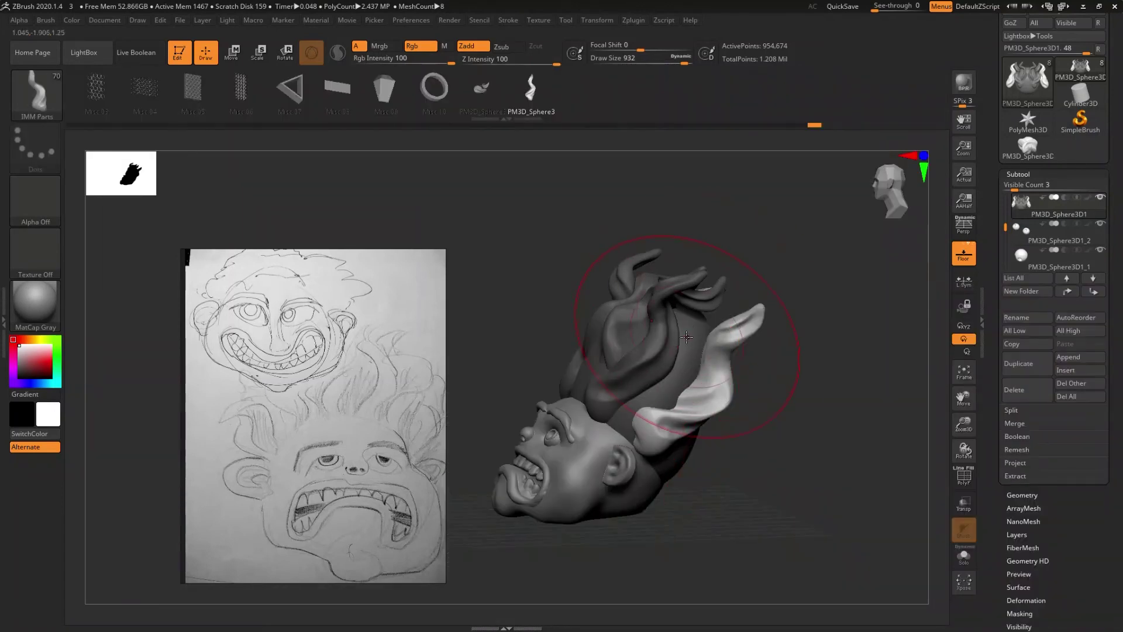
mouse_move(651, 385)
mouse_down()
mouse_move(609, 431)
mouse_move(651, 480)
mouse_up()
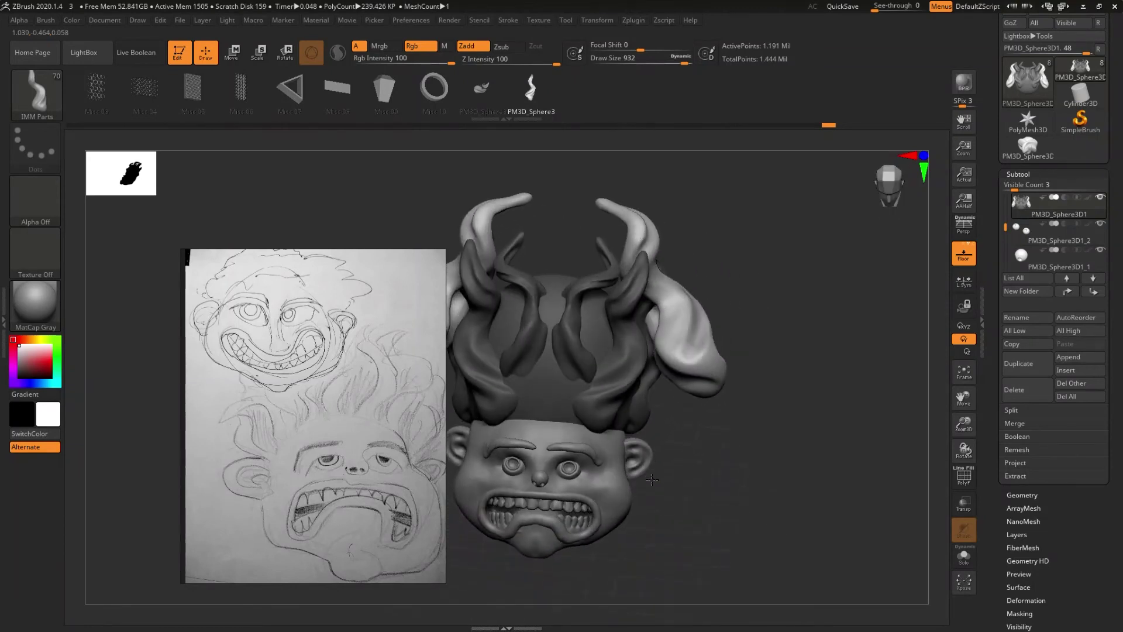
drag(656, 423, 657, 416)
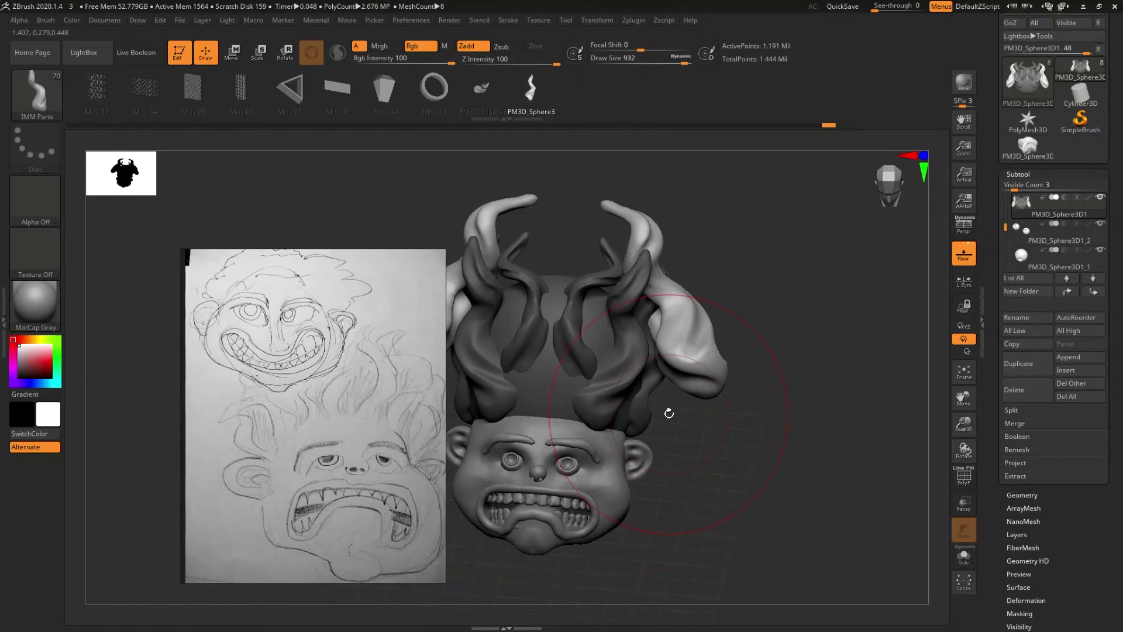
- Pull the right flame lobes in toward the head with the Move brush, checking from several angles
key(b)
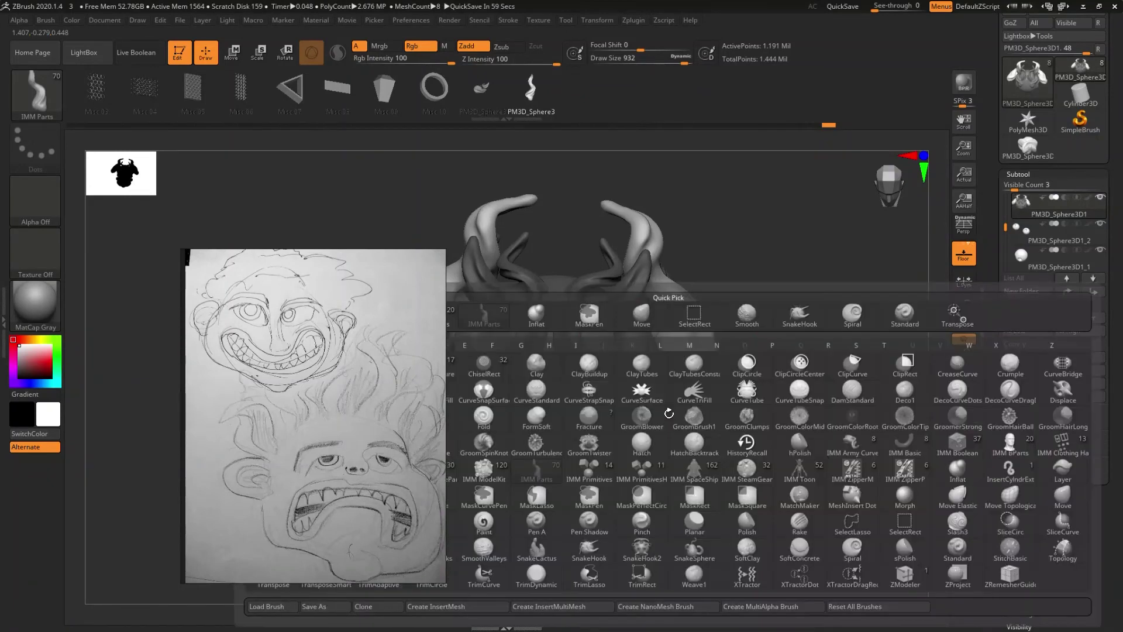
key(m)
key(v)
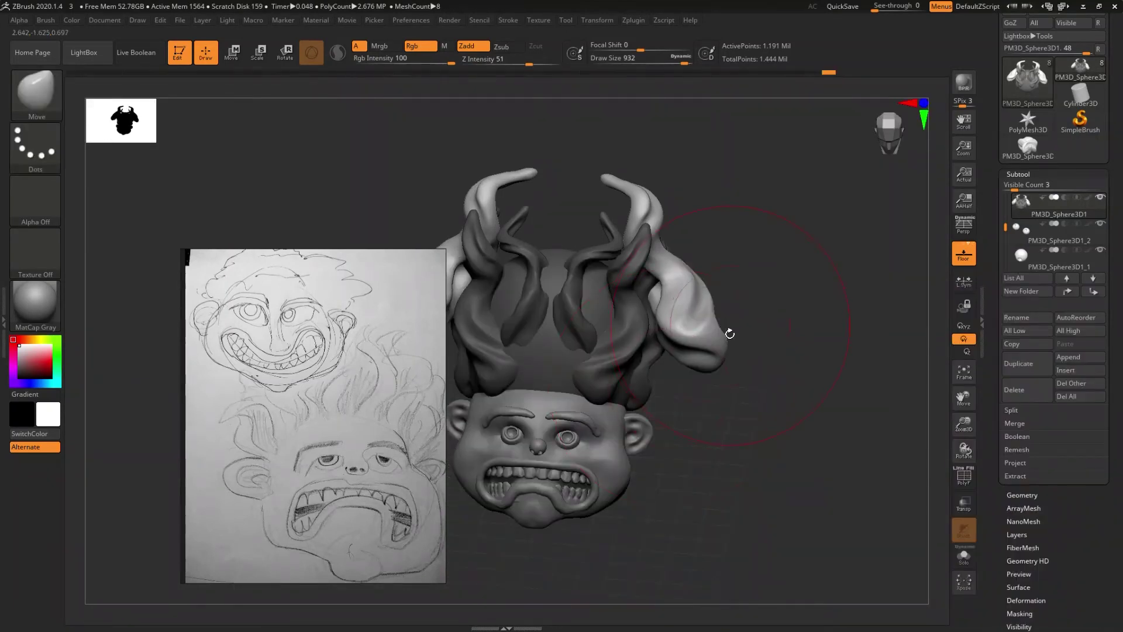
drag(693, 340, 543, 368)
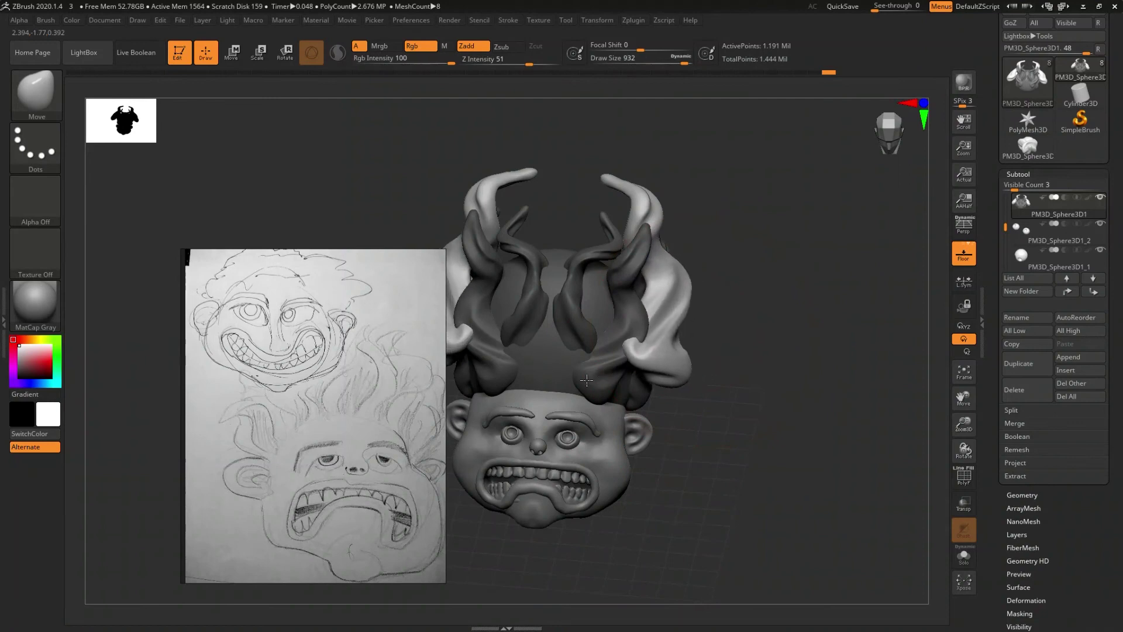
mouse_move(544, 369)
right_down()
mouse_move(534, 354)
mouse_move(599, 352)
right_up()
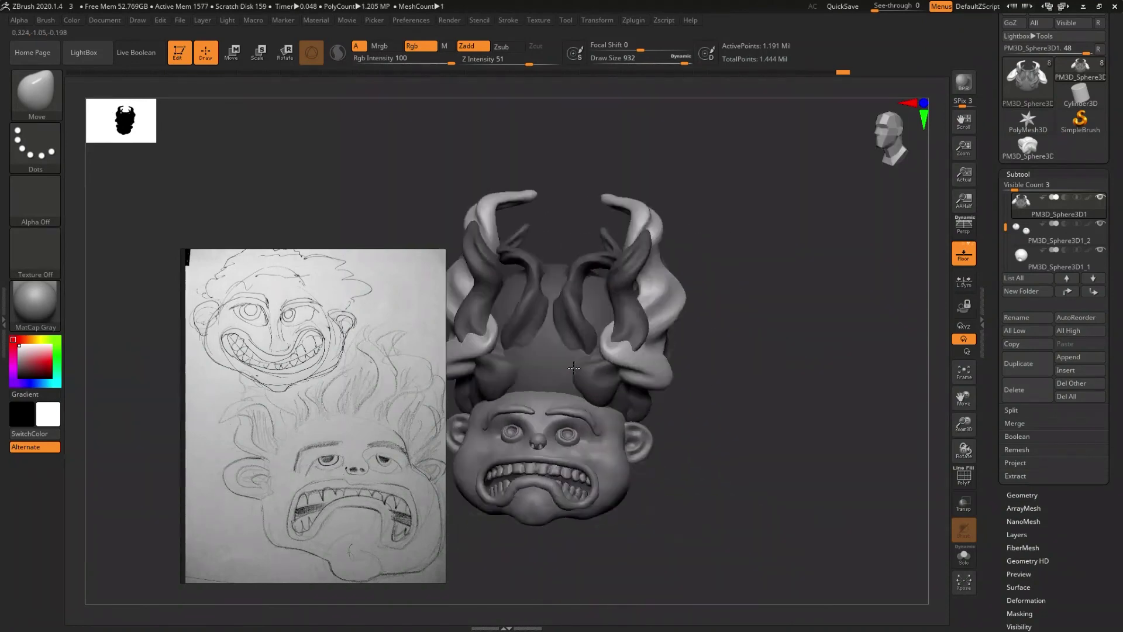
drag(606, 349, 543, 380)
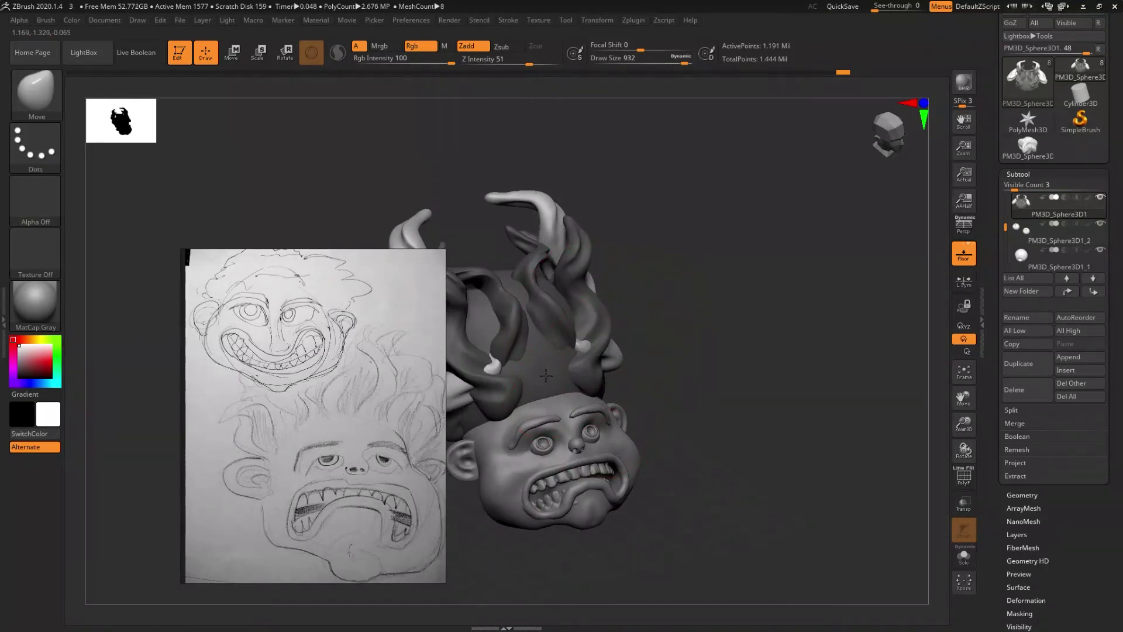
right_drag(649, 389, 610, 352)
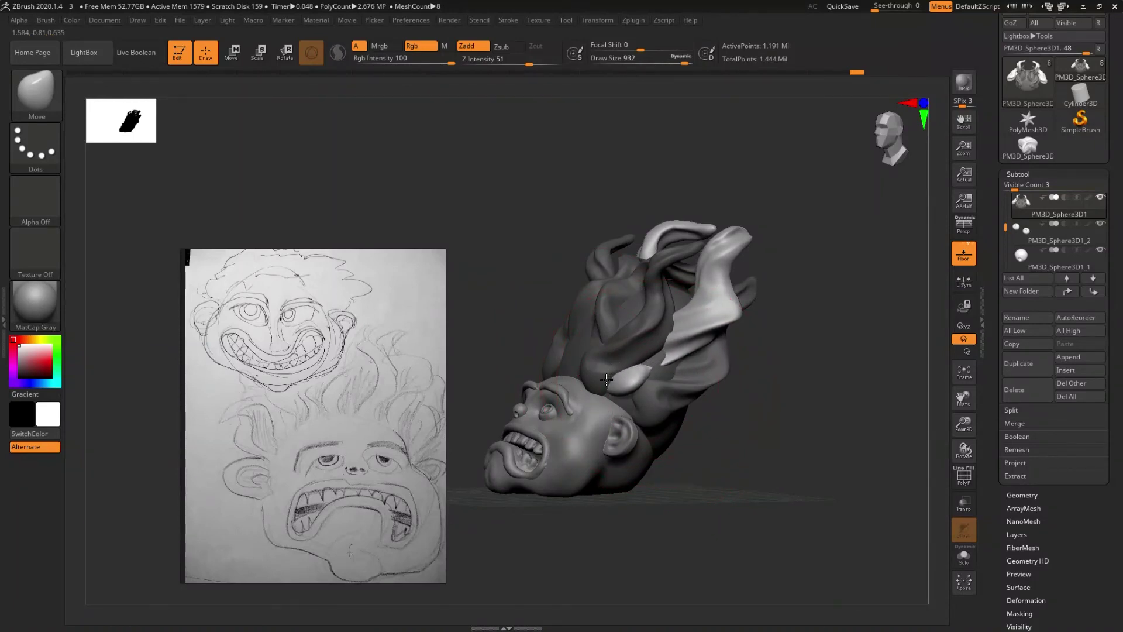
mouse_move(604, 382)
shift+mouse_down()
mouse_move(681, 415)
mouse_move(671, 376)
shift+mouse_up()
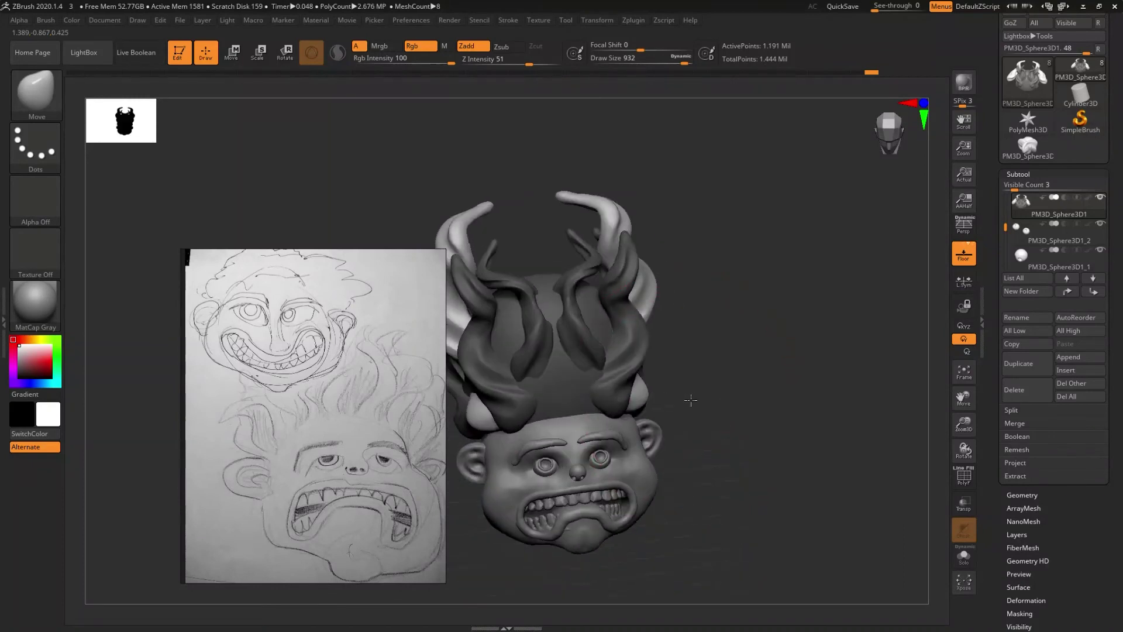
mouse_move(697, 403)
mouse_down()
mouse_move(781, 417)
mouse_move(714, 417)
mouse_move(752, 416)
mouse_move(715, 428)
mouse_move(670, 391)
mouse_up()
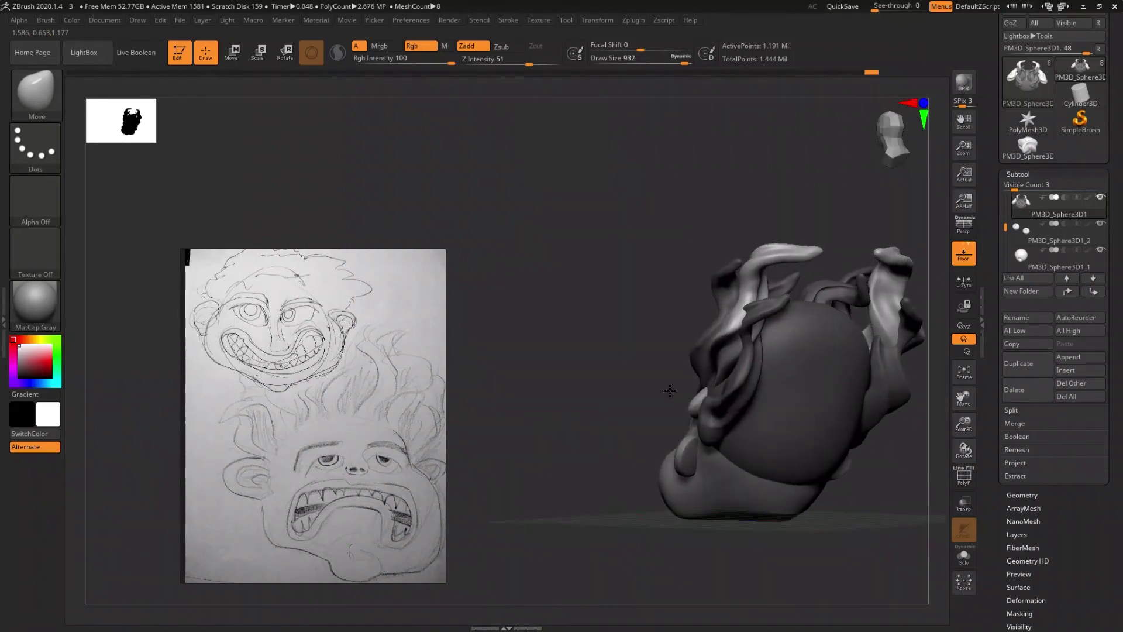
- Insert a large flame strand on the back of the head with the IMM brush, then undo it
key(b)
click(759, 426)
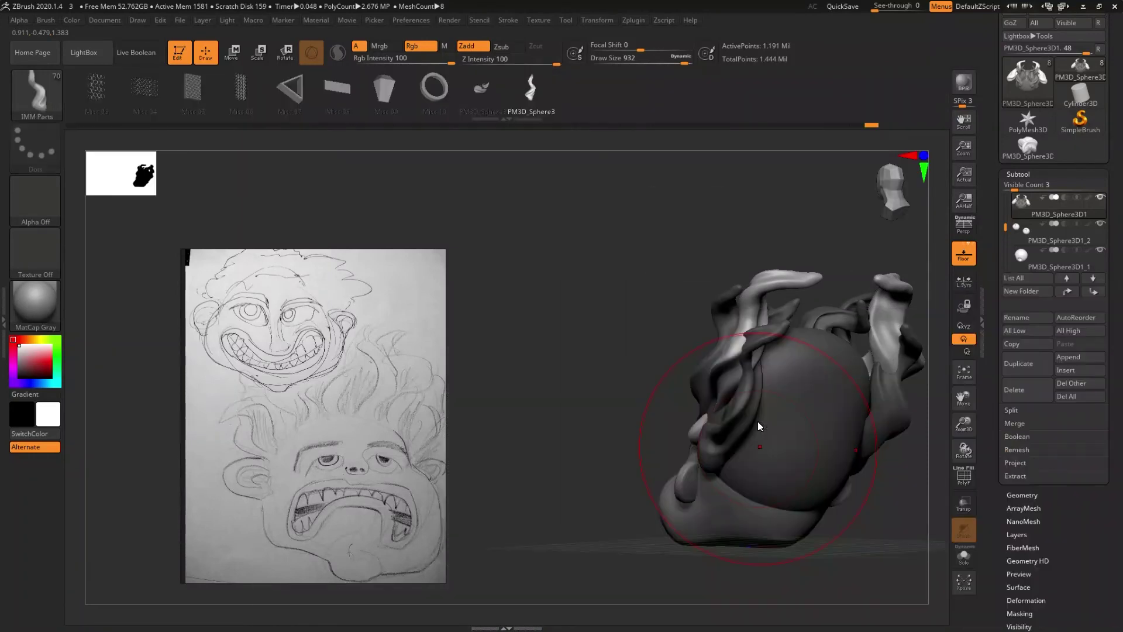
mouse_move(658, 403)
mouse_down()
mouse_move(666, 432)
mouse_move(673, 377)
mouse_up()
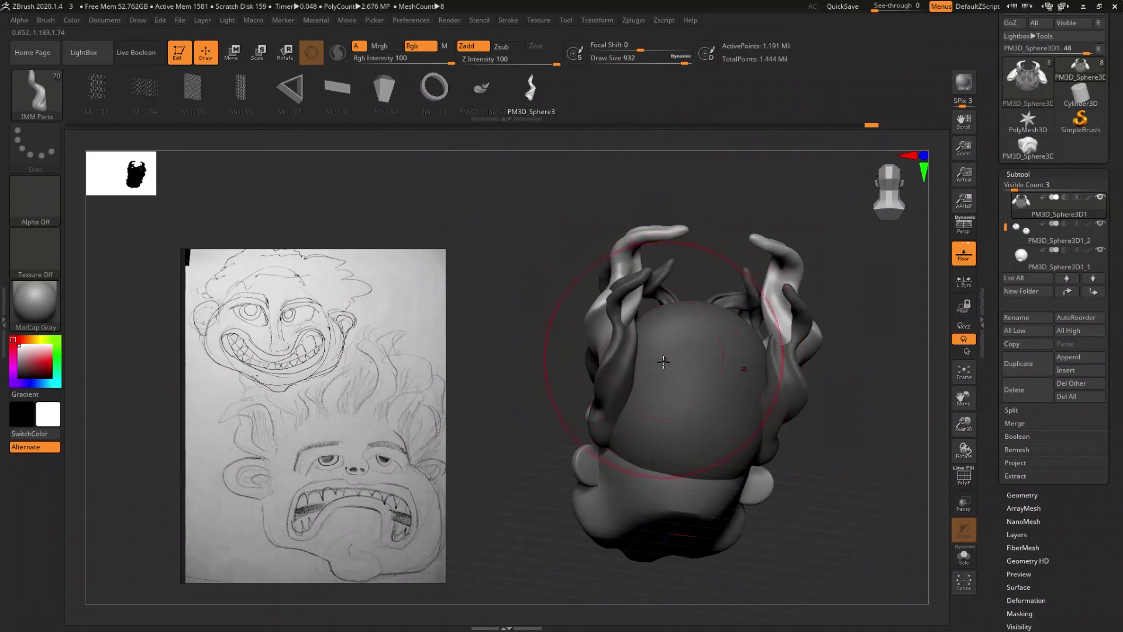
mouse_move(640, 408)
mouse_down()
mouse_move(669, 477)
mouse_move(639, 476)
mouse_move(644, 431)
mouse_move(672, 500)
mouse_up()
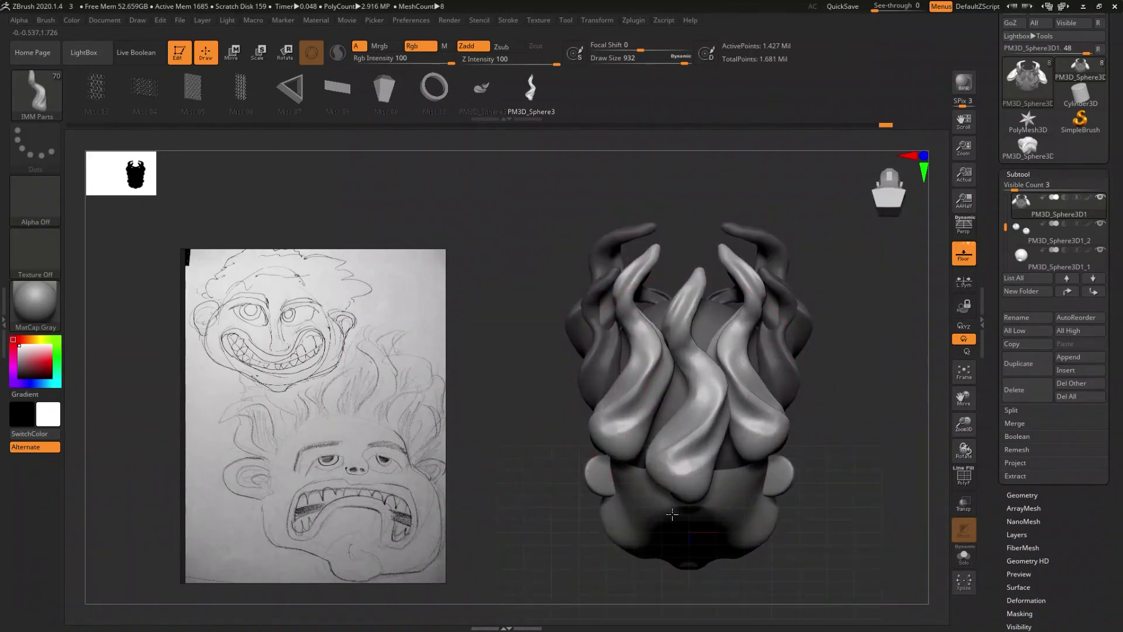
right_drag(672, 500, 682, 498)
key(ctrl)
key(ctrl+z)
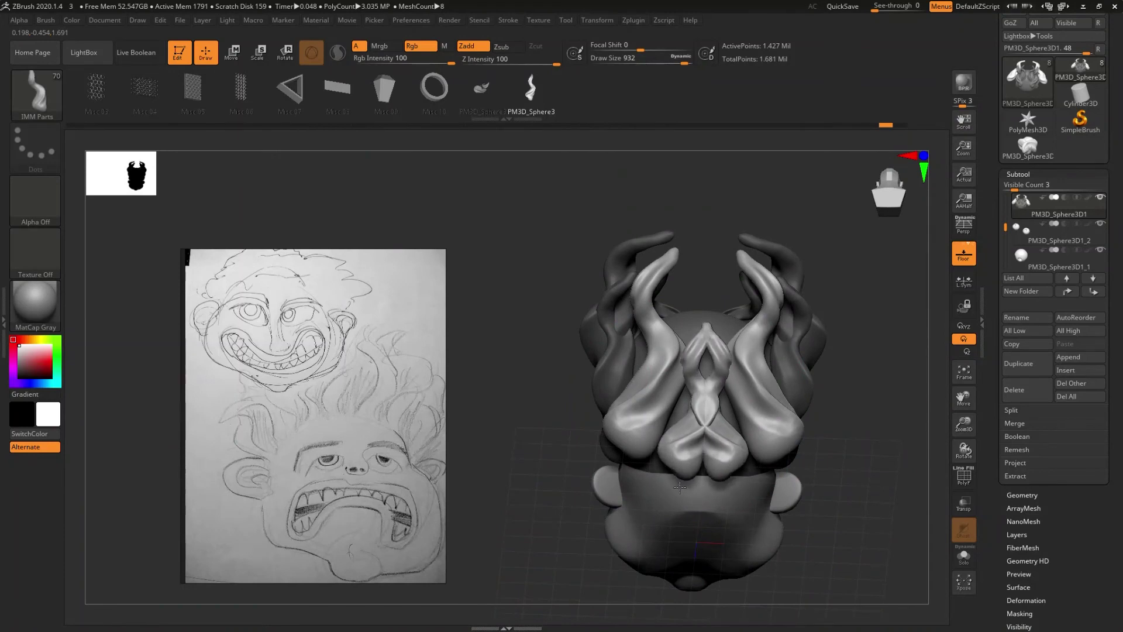
- Insert new flame strands on the back of the head and review the sculpt from several angles
right_drag(680, 488, 732, 533)
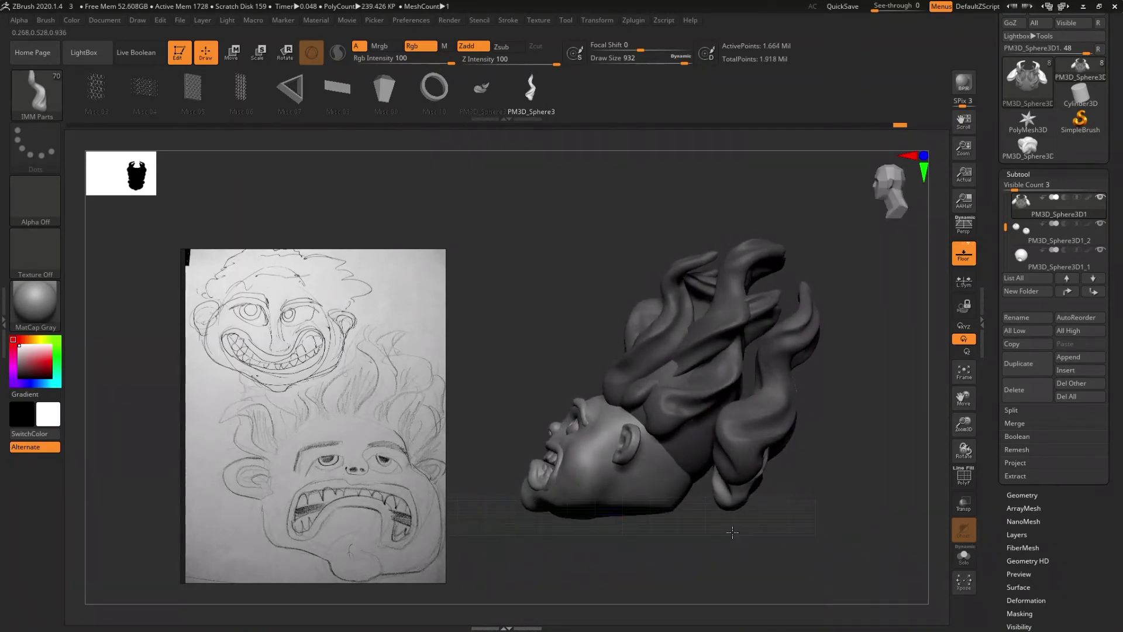
right_drag(728, 533, 715, 527)
drag(714, 526, 702, 491)
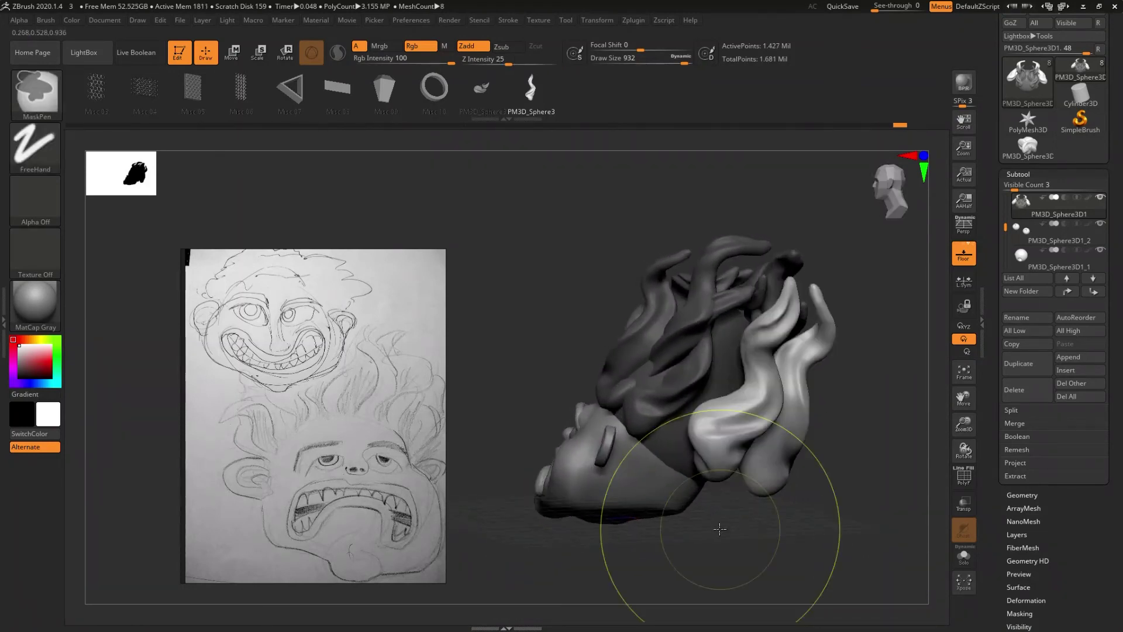
right_drag(700, 487, 708, 495)
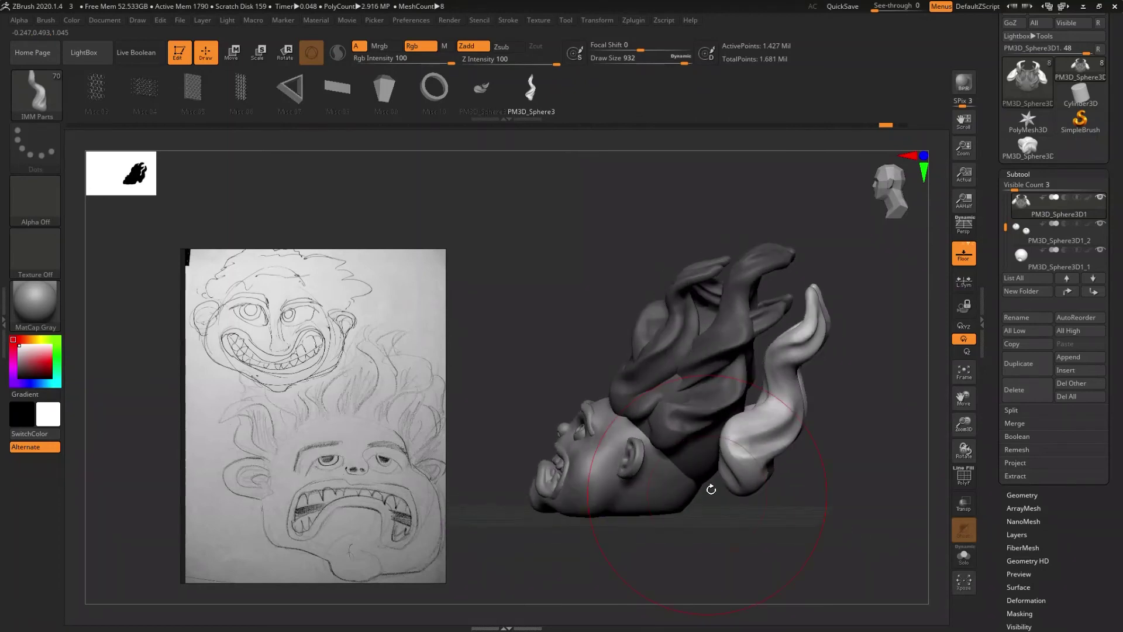
key(b)
key(m)
key(v)
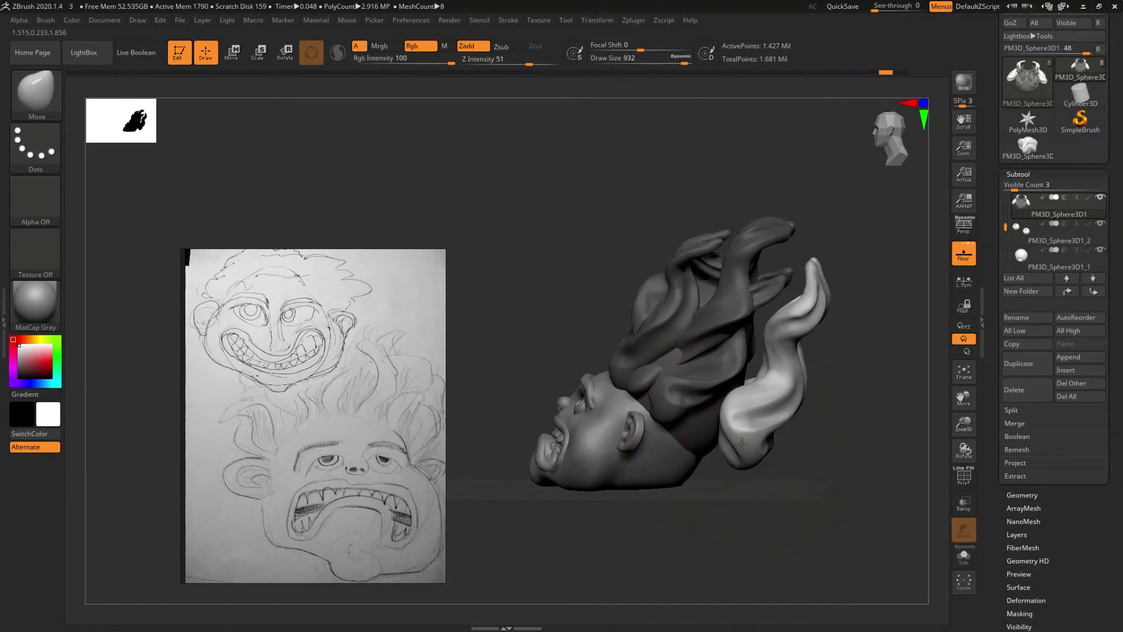
mouse_move(658, 414)
right_down()
mouse_move(614, 398)
mouse_move(715, 390)
right_up()
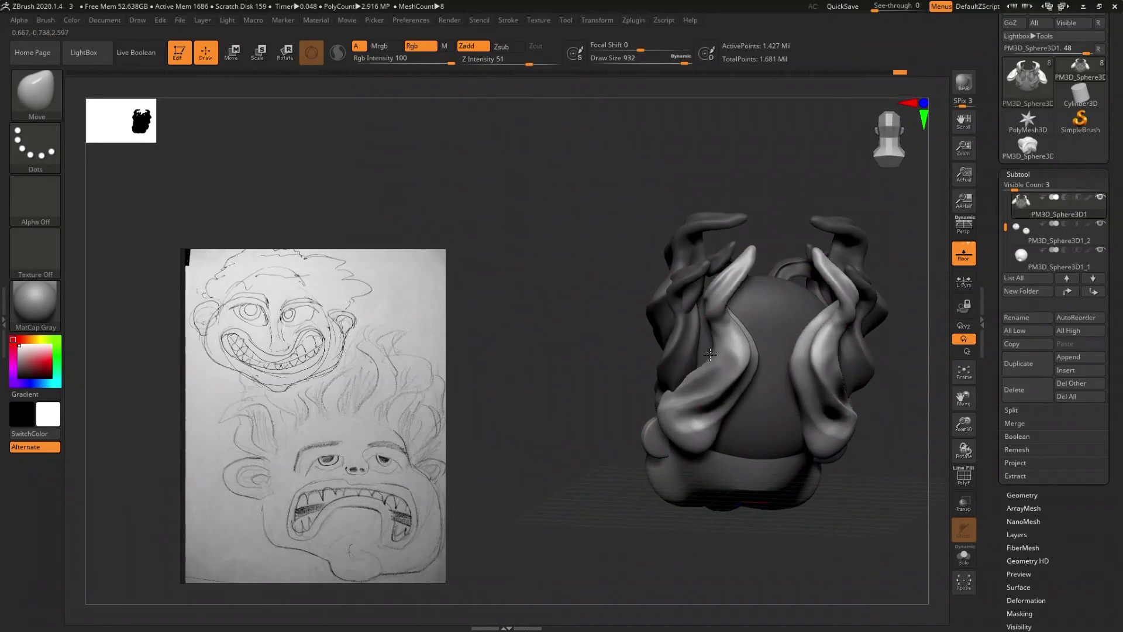
mouse_move(733, 363)
right_down()
mouse_move(781, 425)
mouse_move(763, 383)
mouse_move(714, 343)
mouse_move(695, 357)
mouse_move(696, 346)
mouse_move(777, 454)
mouse_move(714, 441)
right_up()
mouse_move(672, 407)
right_down()
mouse_move(673, 459)
mouse_move(712, 454)
mouse_move(727, 488)
mouse_move(734, 464)
mouse_move(627, 413)
right_up()
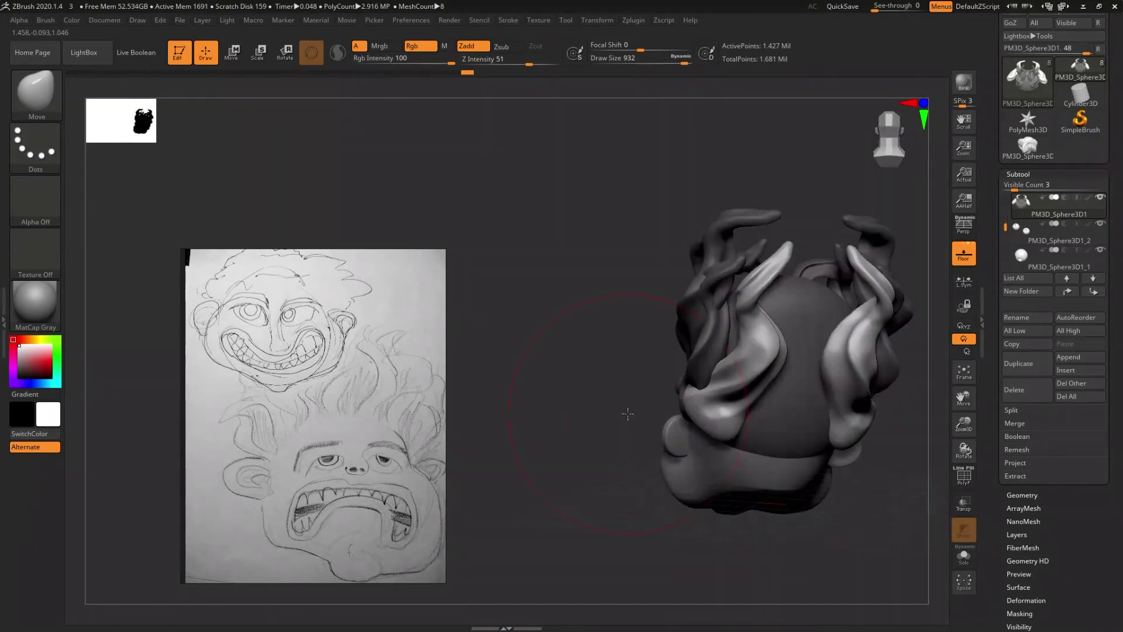
- Try a horn-shaped and a pointed IMM part on the head, undoing both
key(b)
key(i)
key(p)
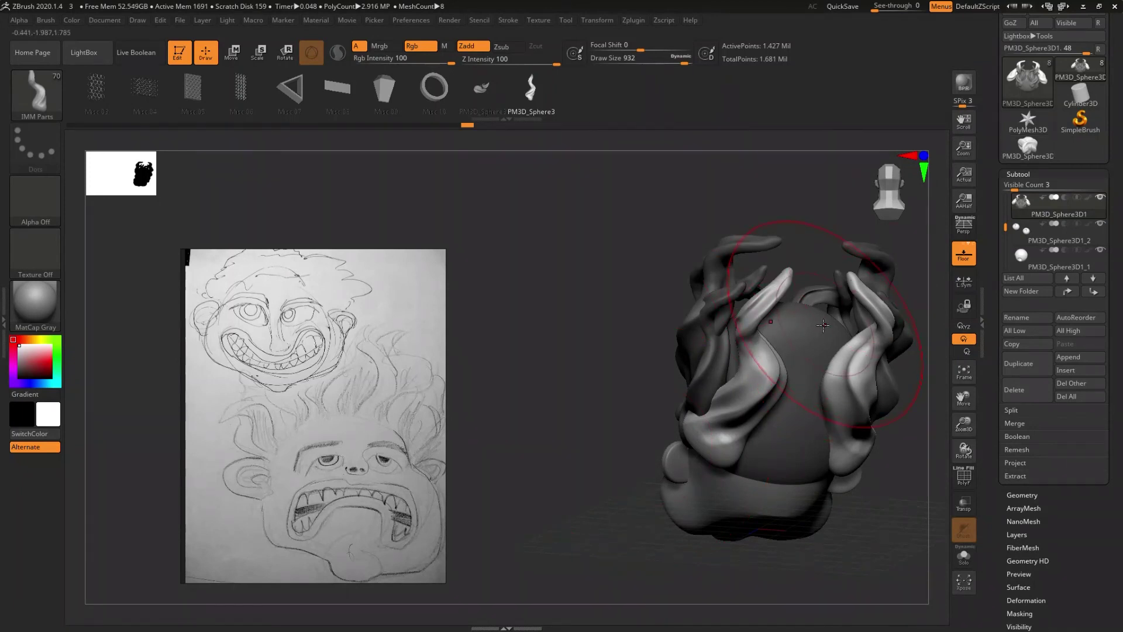
drag(800, 369, 775, 453)
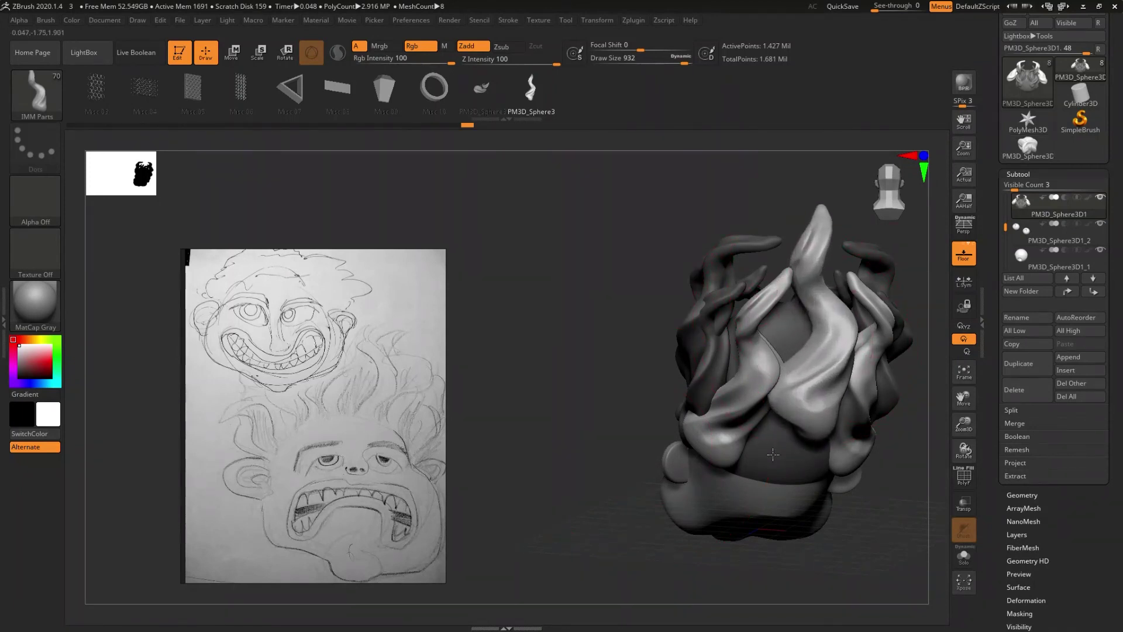
key(ctrl+z)
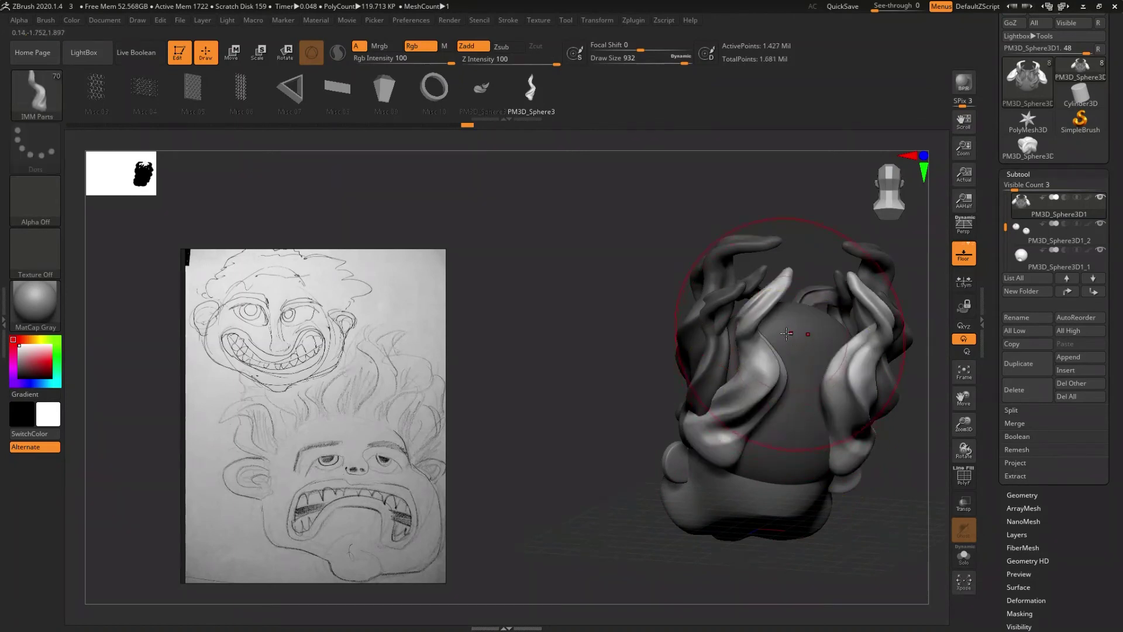
mouse_move(783, 333)
mouse_down()
mouse_move(772, 486)
mouse_move(796, 462)
mouse_up()
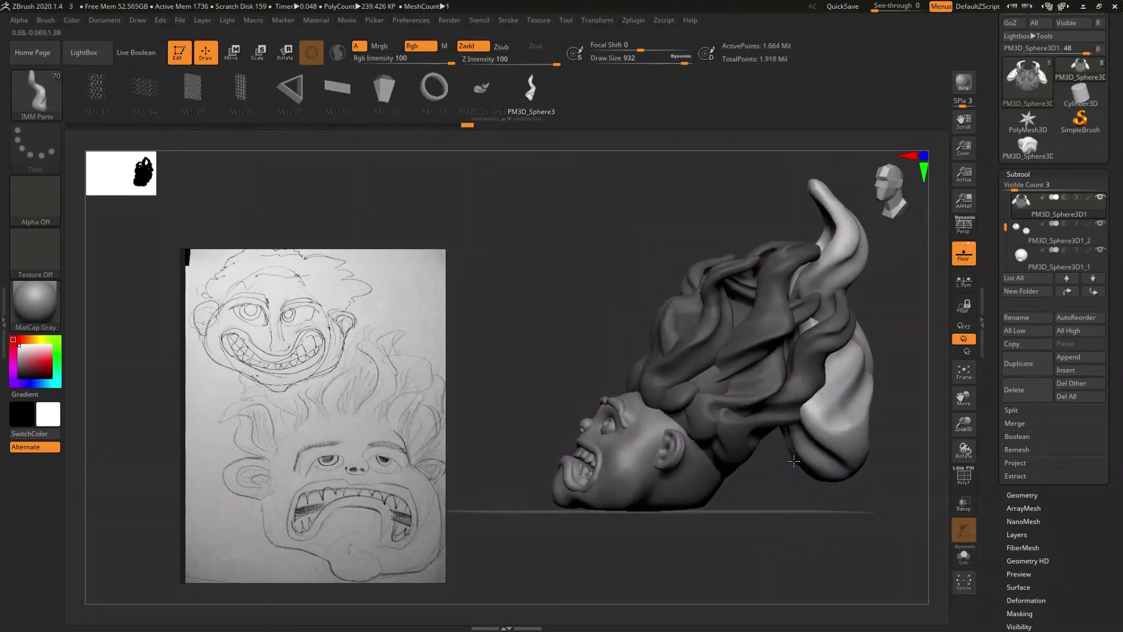
key(ctrl+z)
- Insert a light flame strand on the back of the head
drag(697, 403, 830, 431)
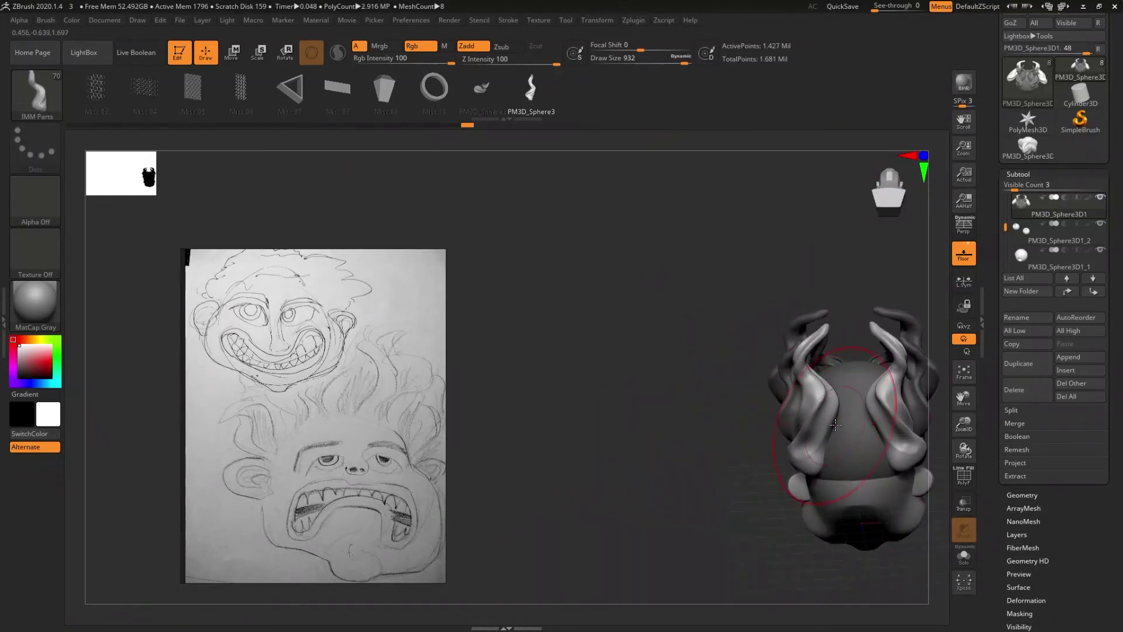
drag(834, 481, 853, 511)
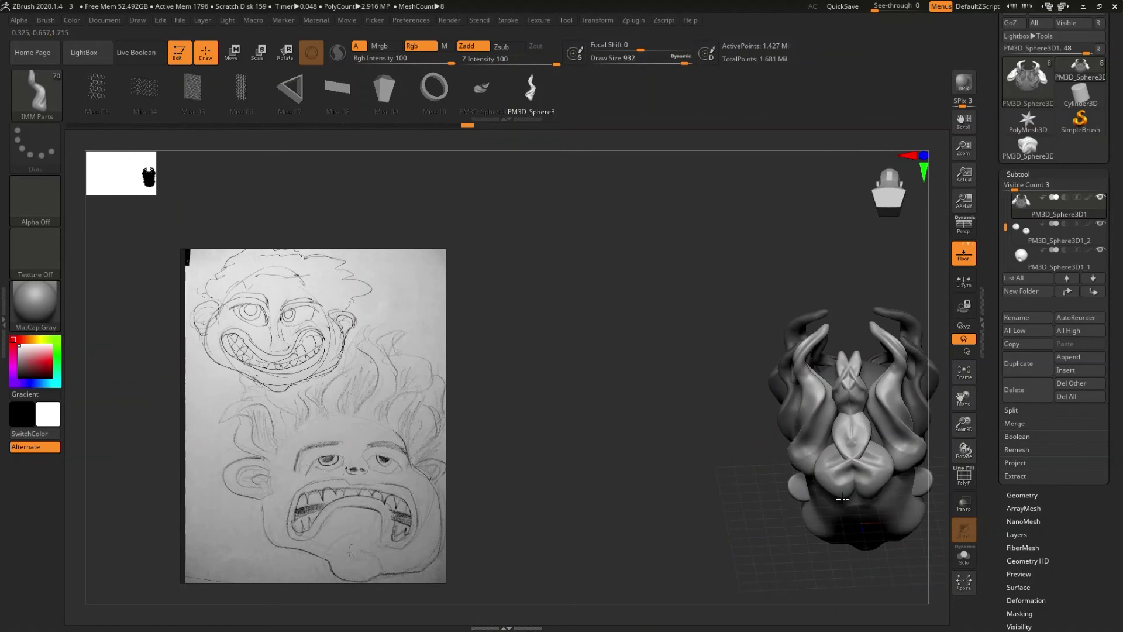
mouse_move(822, 504)
mouse_down()
mouse_move(741, 481)
mouse_move(808, 477)
mouse_up()
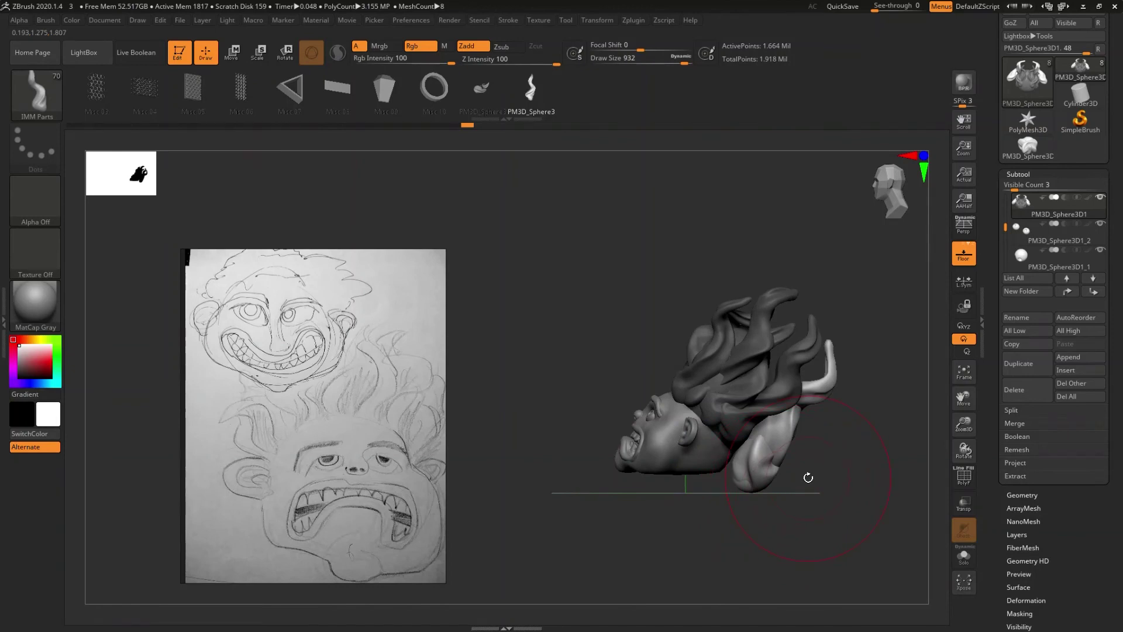
key(w)
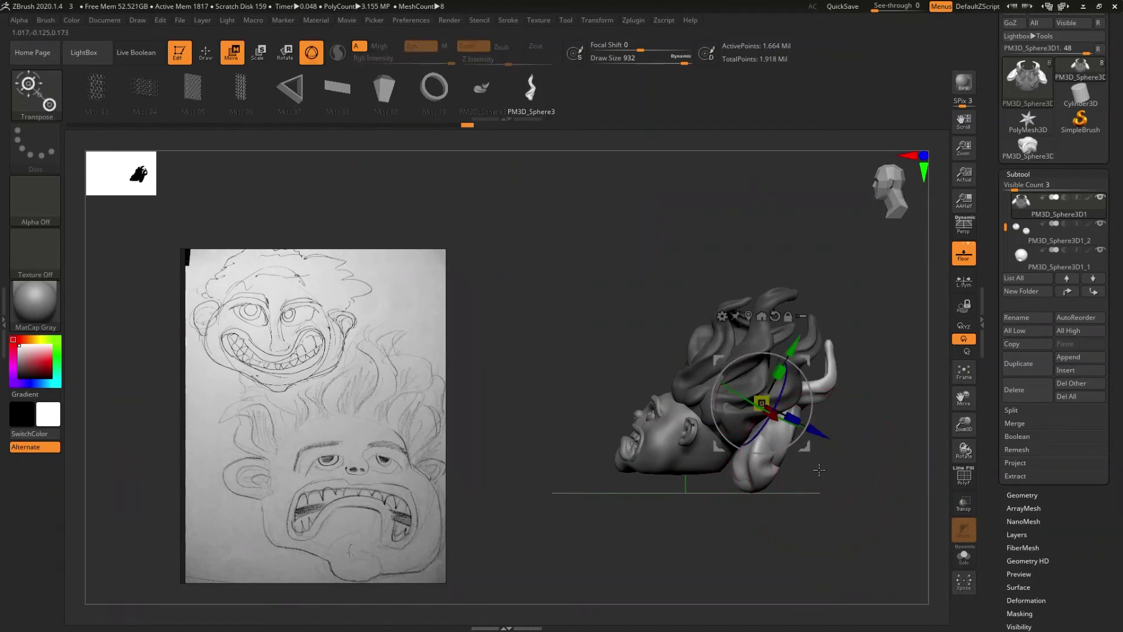
- Scale the new back strand down slightly with the gizmo and check it from front and above
drag(808, 446, 795, 413)
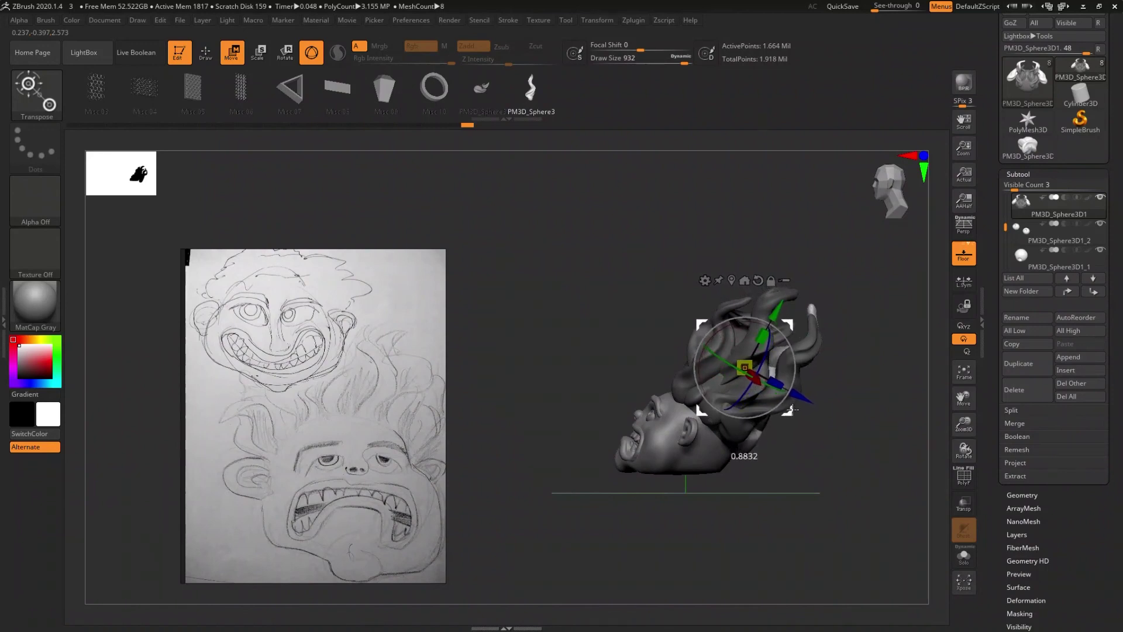
mouse_move(815, 448)
mouse_down()
mouse_move(770, 429)
mouse_move(807, 458)
mouse_move(818, 453)
mouse_move(868, 515)
mouse_up()
mouse_move(817, 422)
mouse_down()
mouse_move(815, 529)
mouse_move(817, 504)
mouse_up()
drag(804, 434, 804, 441)
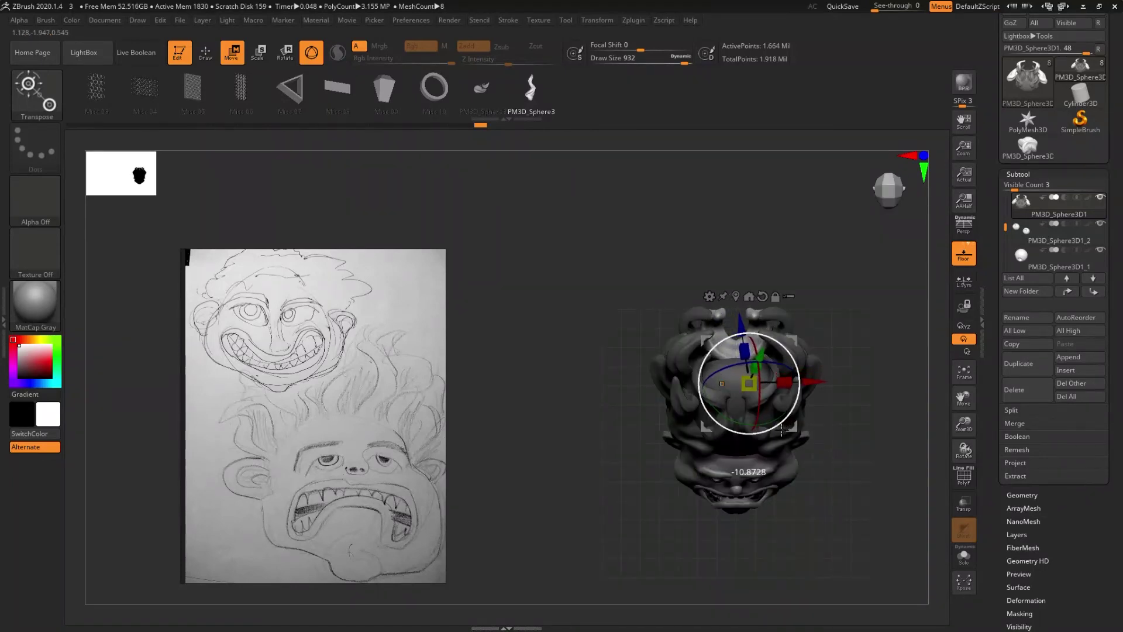
mouse_move(801, 446)
mouse_down()
mouse_move(886, 350)
mouse_move(896, 371)
mouse_move(791, 383)
mouse_move(793, 400)
mouse_move(791, 366)
mouse_move(782, 404)
mouse_move(674, 393)
mouse_move(709, 445)
mouse_move(724, 430)
mouse_up()
key(q)
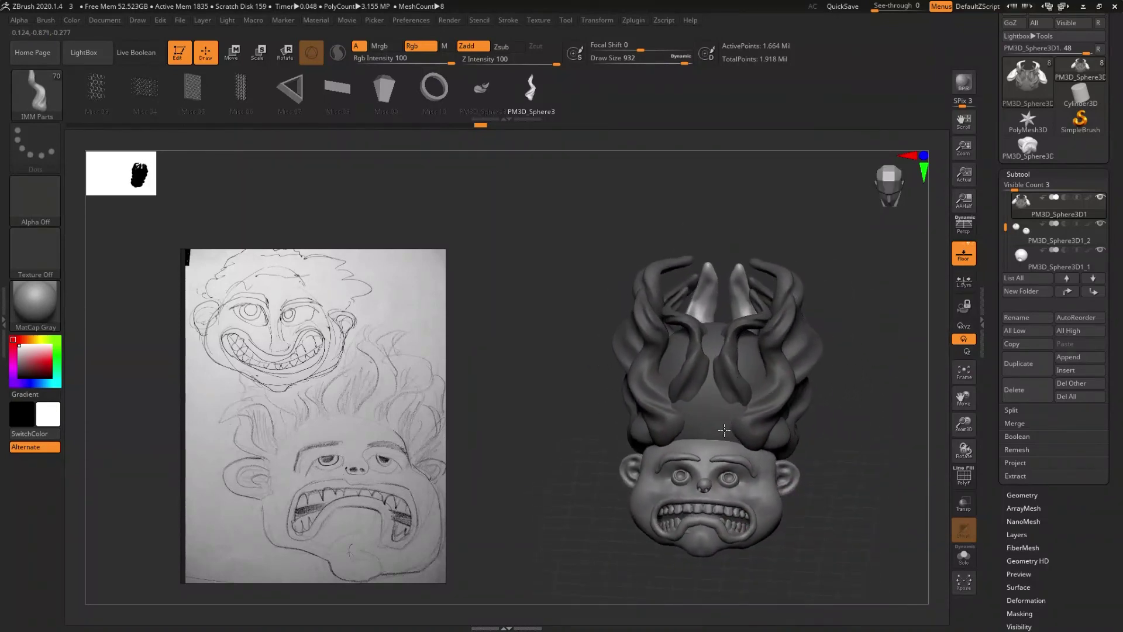
- Insert a mirrored pair of light hair strands with symmetry
key(b)
key(Escape)
mouse_move(722, 410)
mouse_down()
mouse_move(700, 438)
mouse_move(685, 436)
mouse_up()
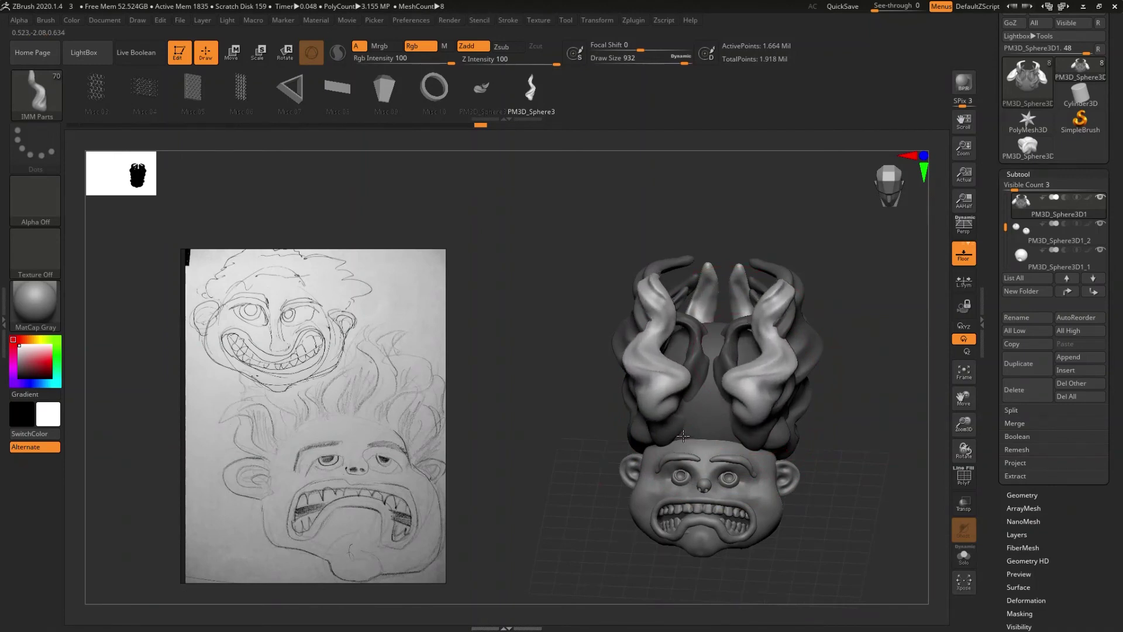
- Shrink the new strands, tilt them about 25 degrees and move them upward, checking front and side
key(w)
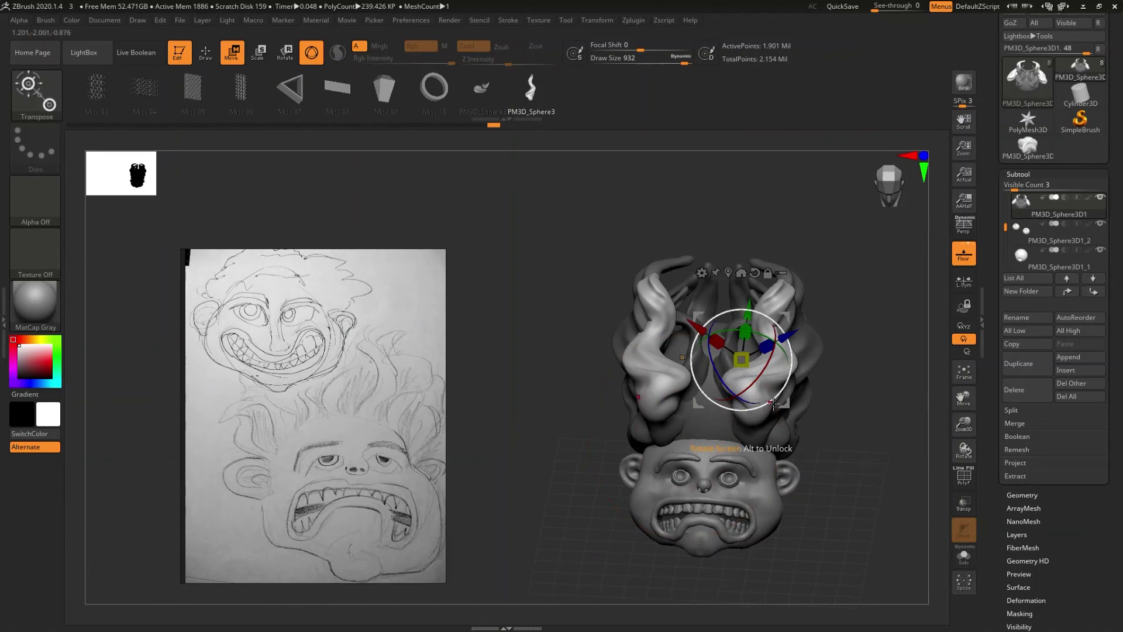
drag(786, 404, 755, 420)
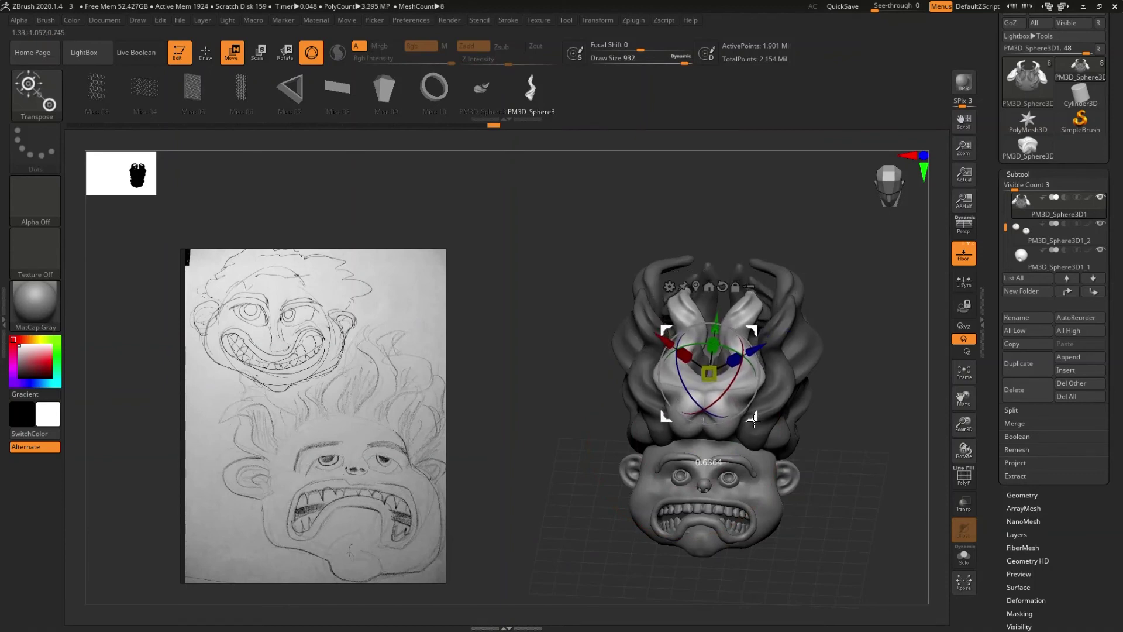
drag(755, 420, 703, 409)
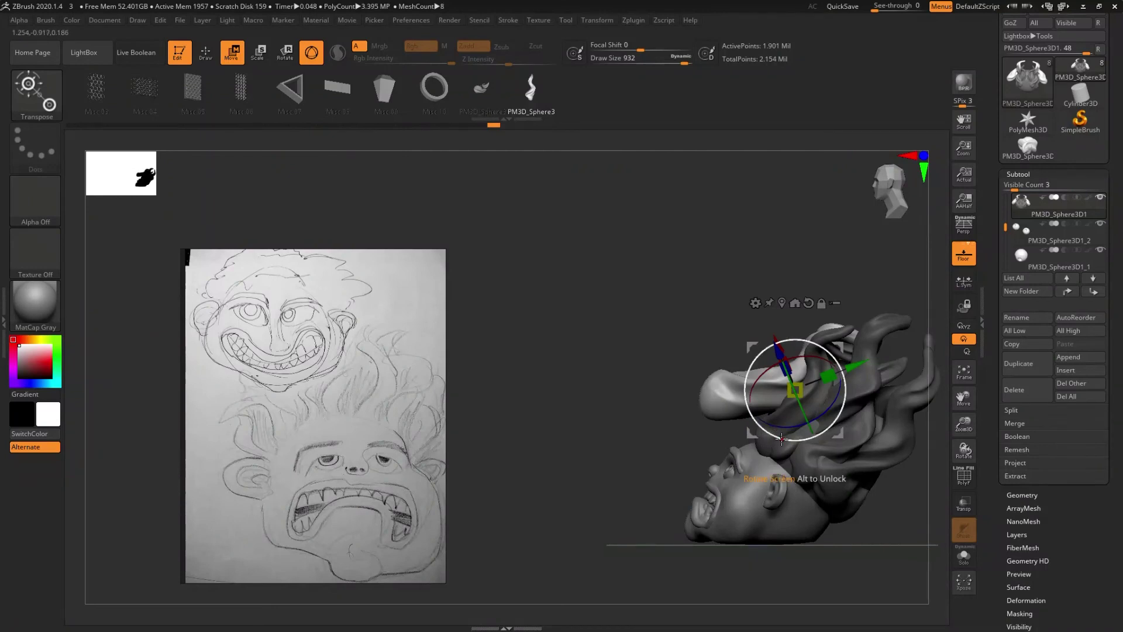
drag(790, 439, 804, 440)
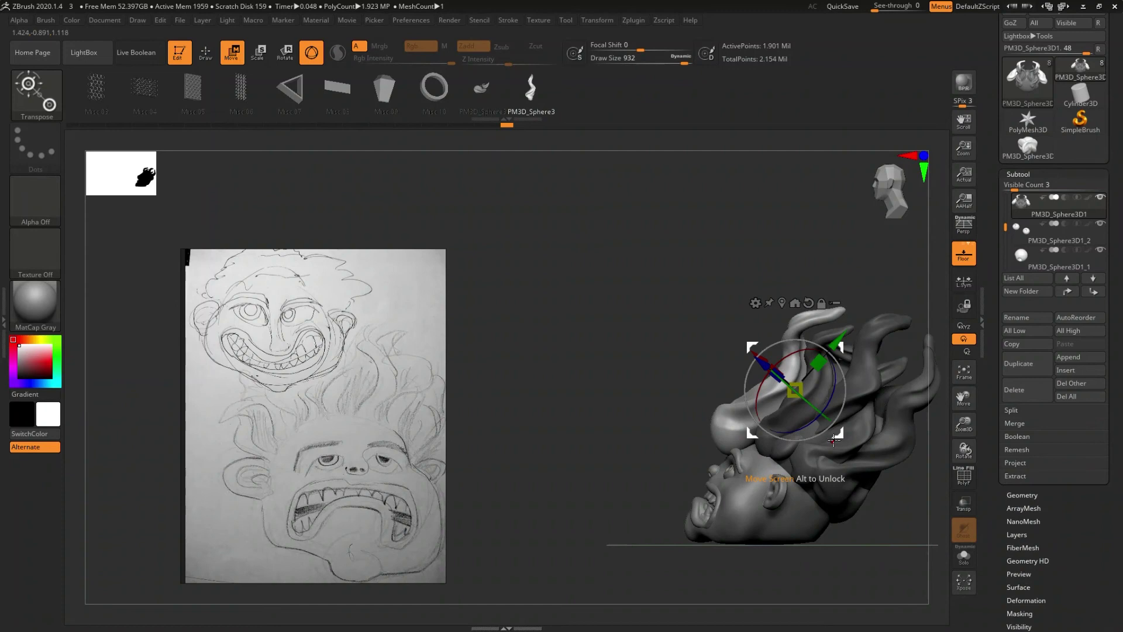
drag(840, 435, 869, 422)
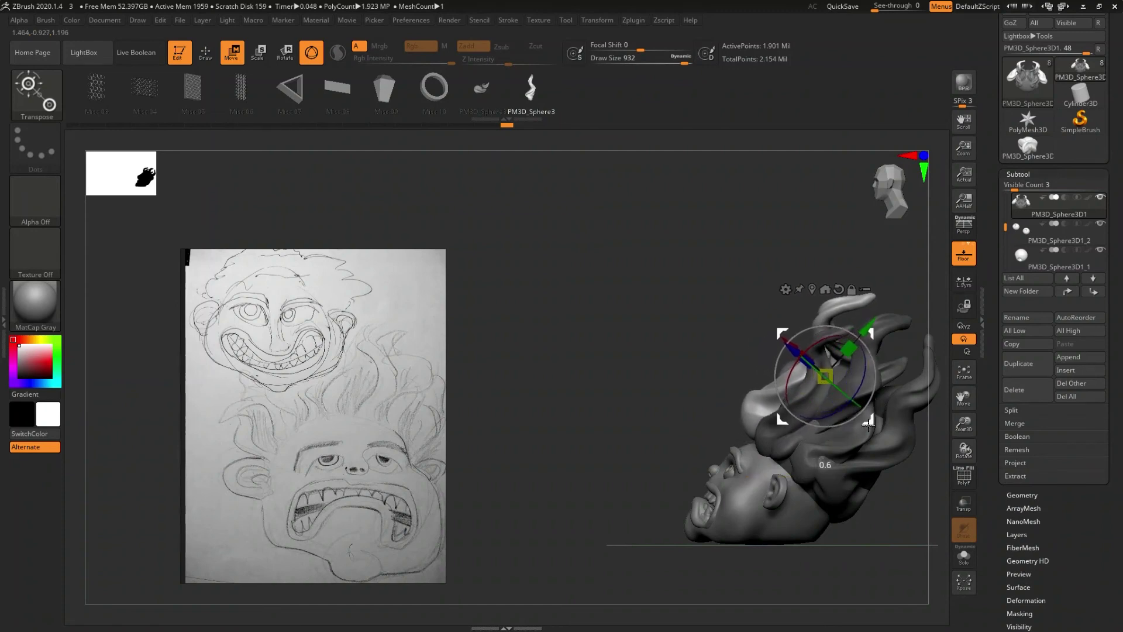
mouse_move(719, 479)
mouse_down()
mouse_move(769, 520)
mouse_move(771, 497)
mouse_up()
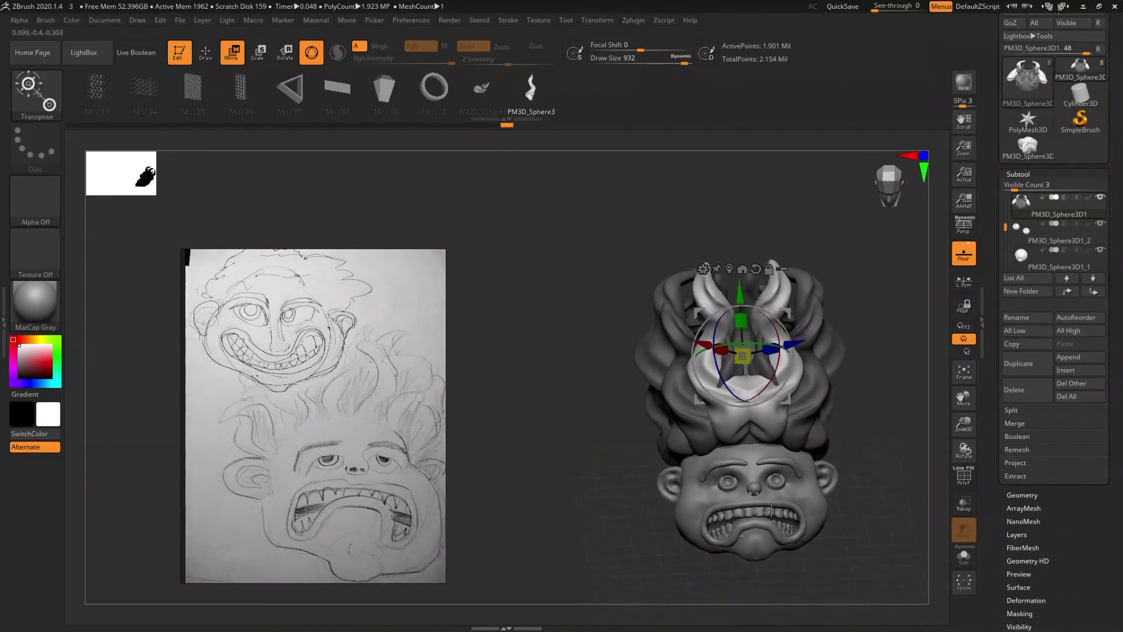
drag(771, 497, 712, 497)
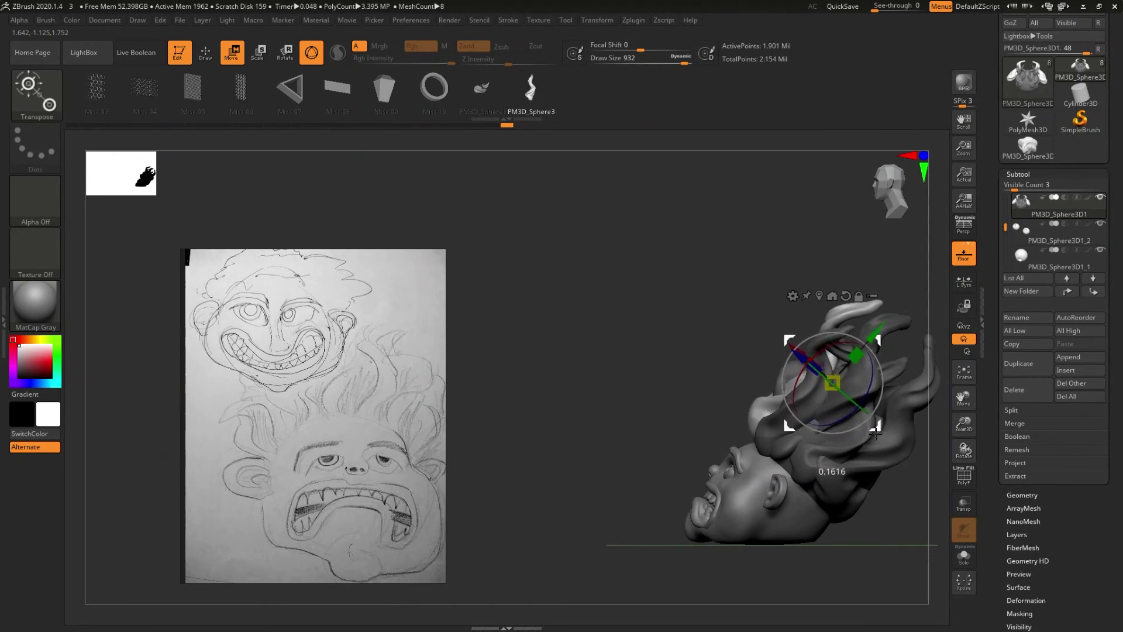
mouse_move(644, 490)
mouse_down()
mouse_move(680, 537)
mouse_move(597, 483)
mouse_move(608, 520)
mouse_move(623, 462)
mouse_move(612, 455)
mouse_move(632, 454)
mouse_move(611, 445)
mouse_move(628, 469)
mouse_move(595, 474)
mouse_up()
key(q)
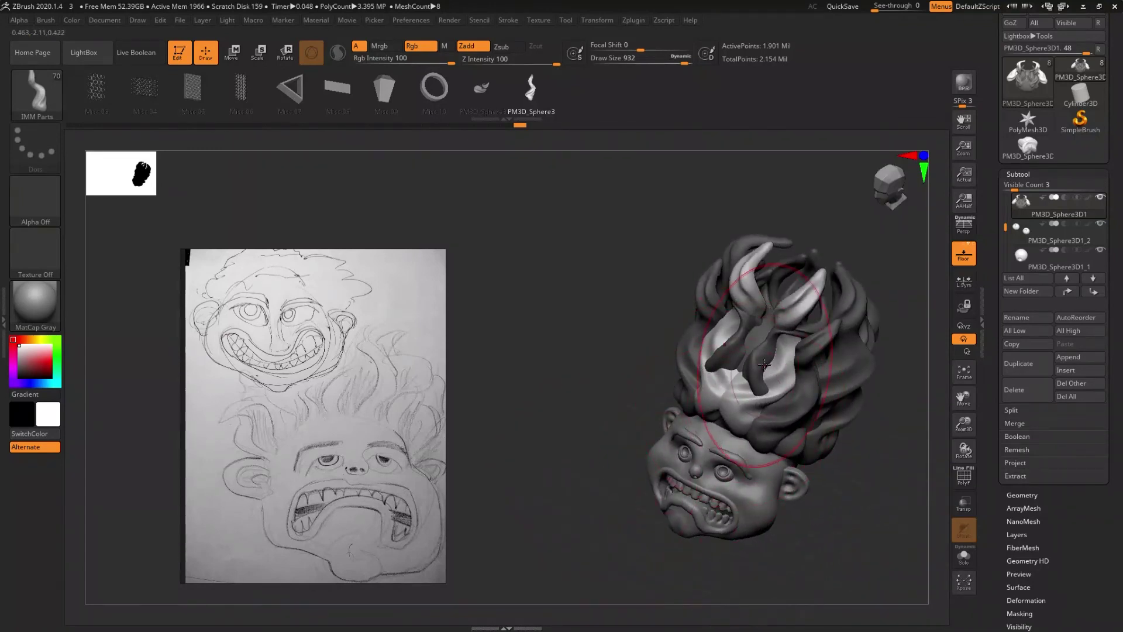
- Insert a bow-shaped pale strand pair on the crown and rotate it to a new angle
click(759, 360)
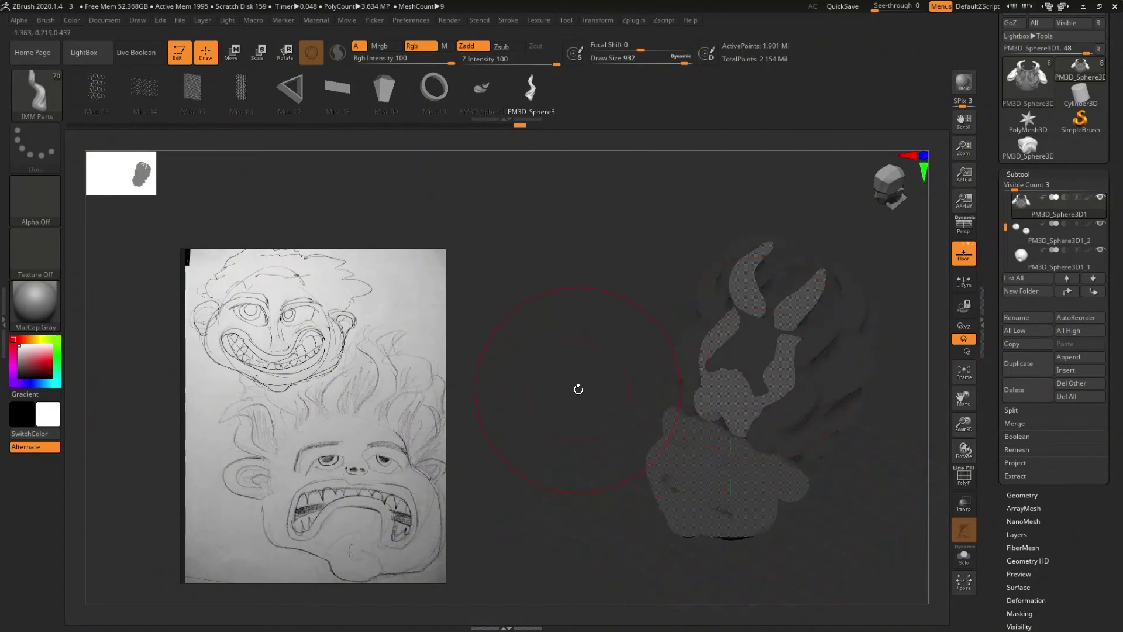
mouse_move(579, 390)
mouse_down()
mouse_move(609, 370)
mouse_move(617, 388)
mouse_move(604, 421)
mouse_move(595, 406)
mouse_move(550, 471)
mouse_move(581, 402)
mouse_move(594, 414)
mouse_move(671, 406)
mouse_move(696, 436)
mouse_up()
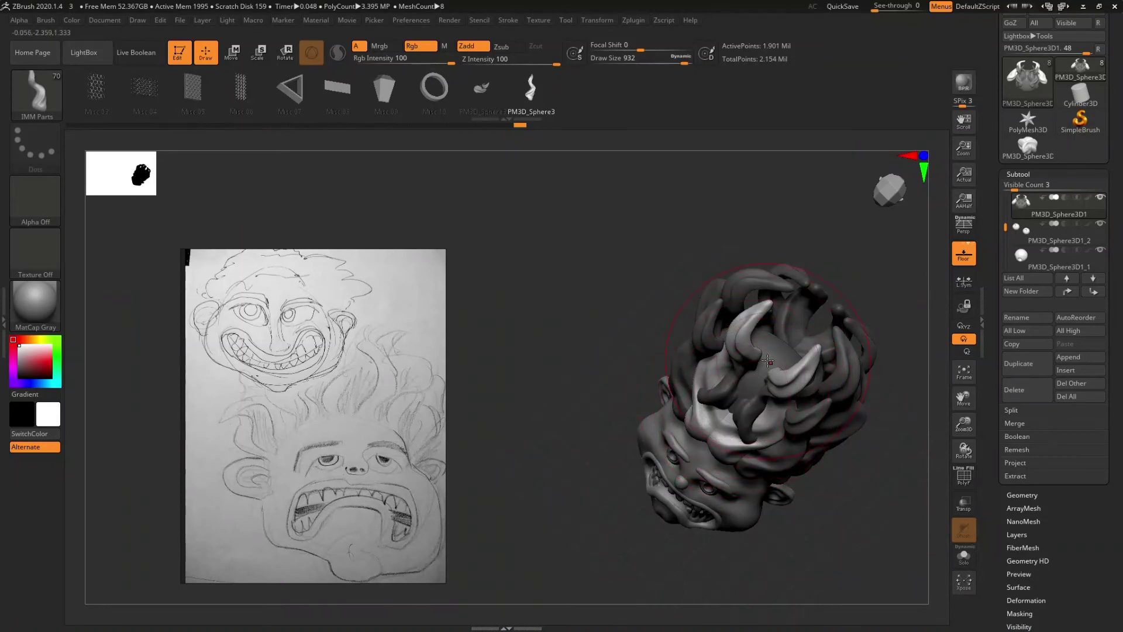
shift+right_drag(740, 397, 731, 378)
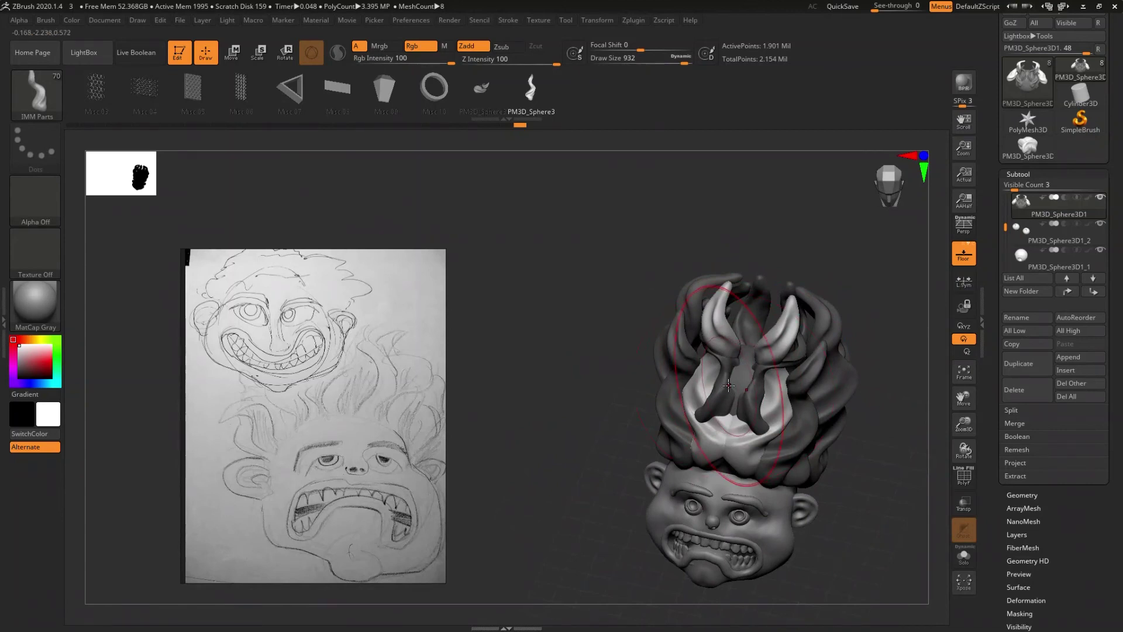
drag(726, 390, 728, 489)
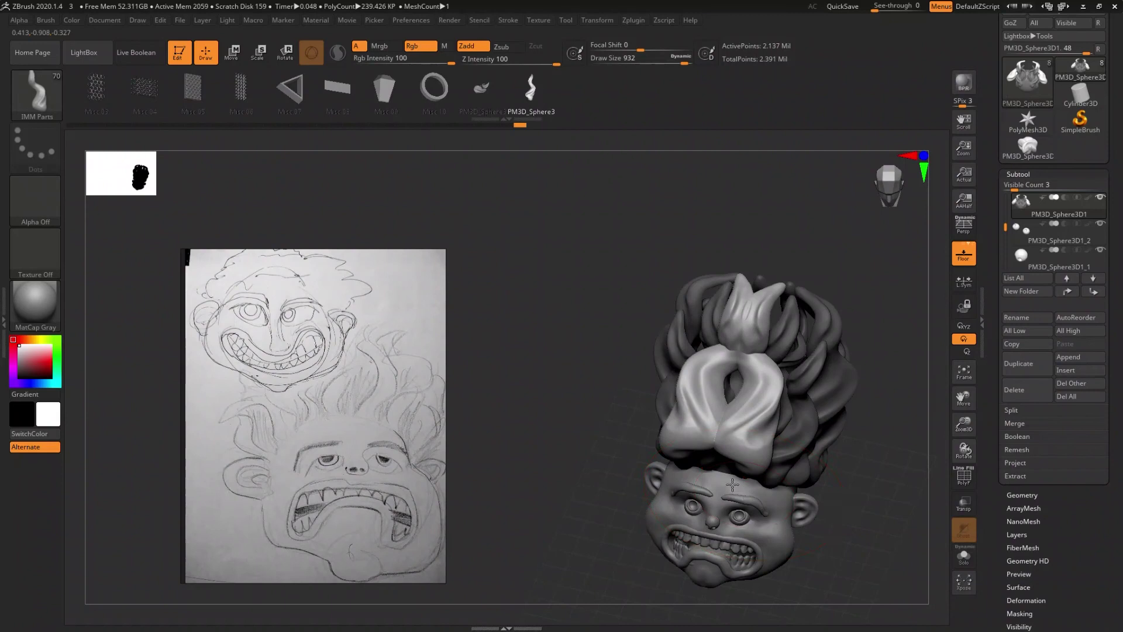
right_drag(727, 490, 711, 439)
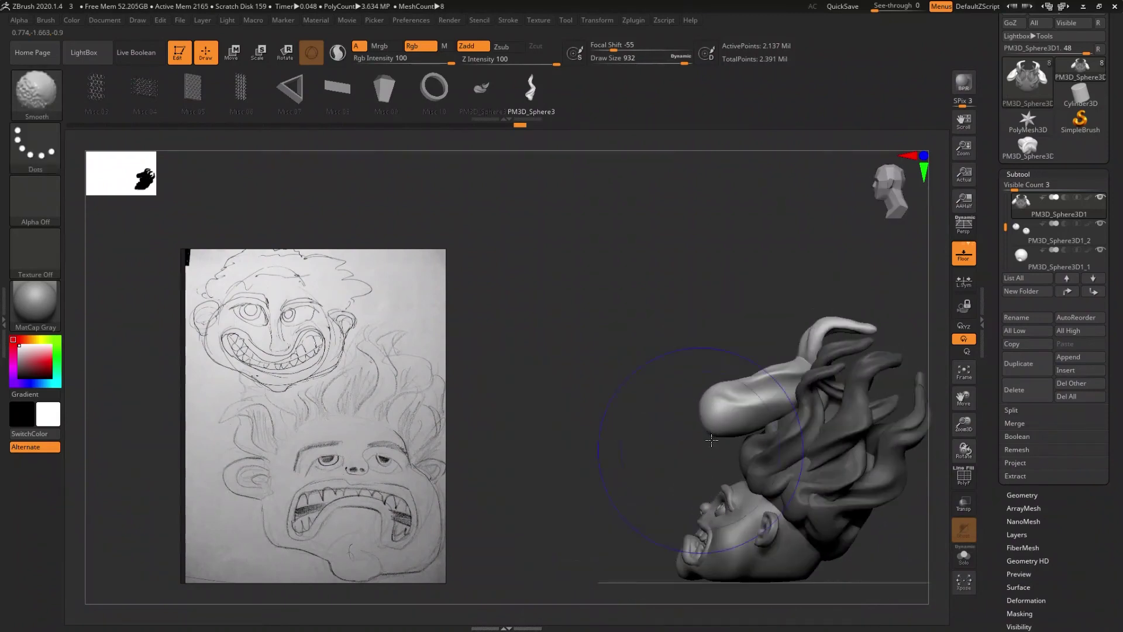
key(w)
mouse_move(794, 455)
mouse_down()
mouse_move(817, 452)
mouse_move(889, 513)
mouse_move(764, 514)
mouse_move(777, 528)
mouse_up()
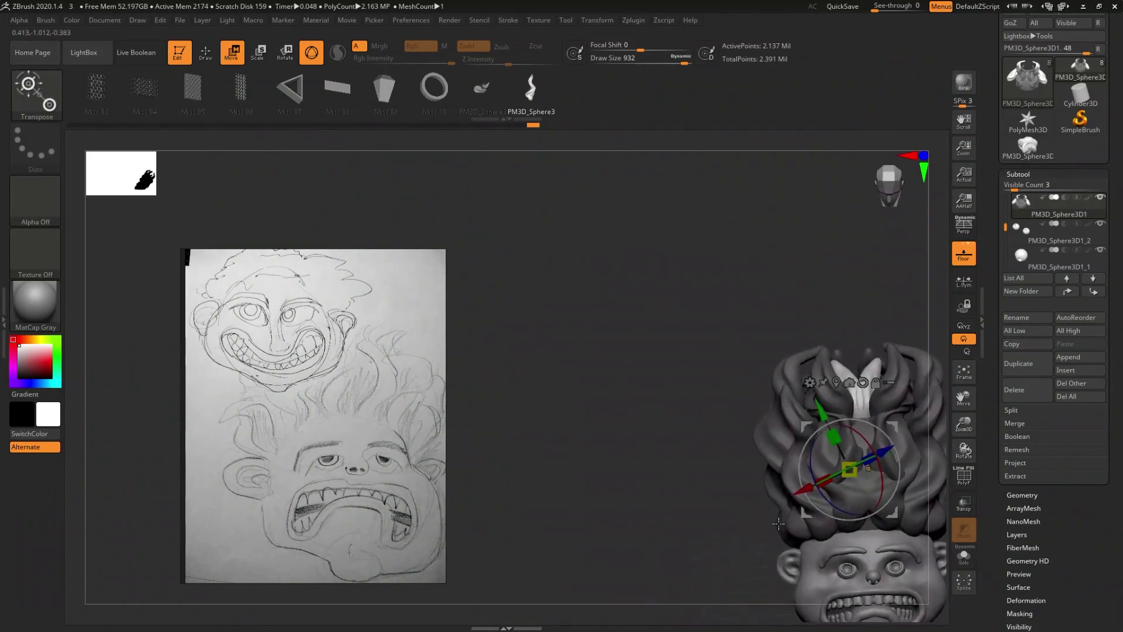
- Enlarge the pale paired strands and shift them until centred on the back of the cranium
mouse_move(717, 500)
mouse_down()
mouse_move(646, 497)
mouse_move(587, 417)
mouse_up()
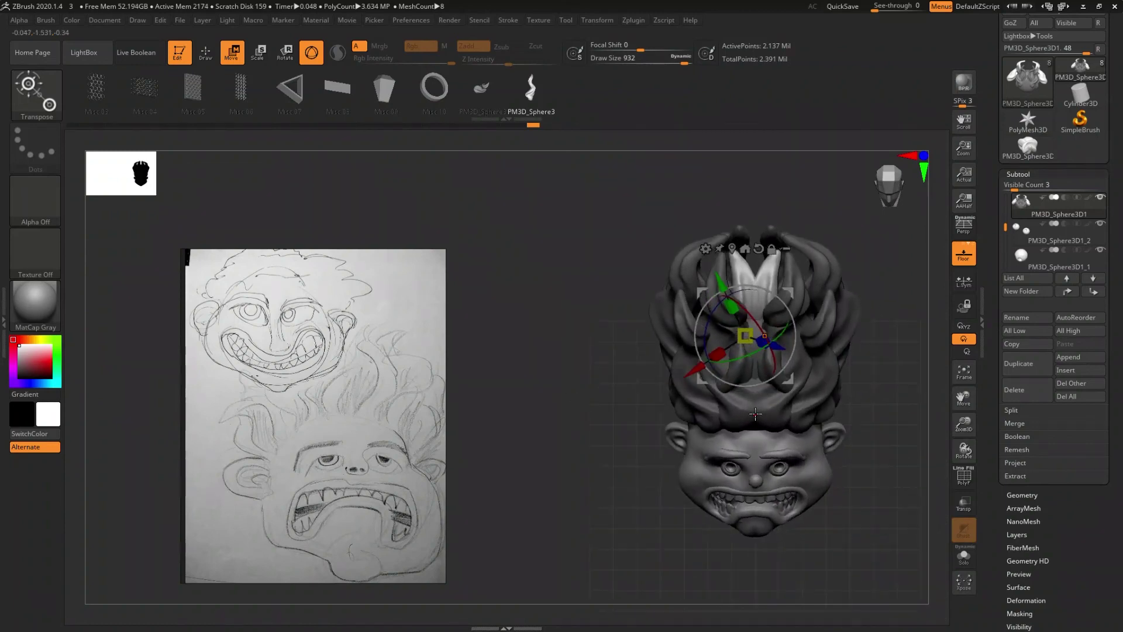
drag(787, 388, 796, 395)
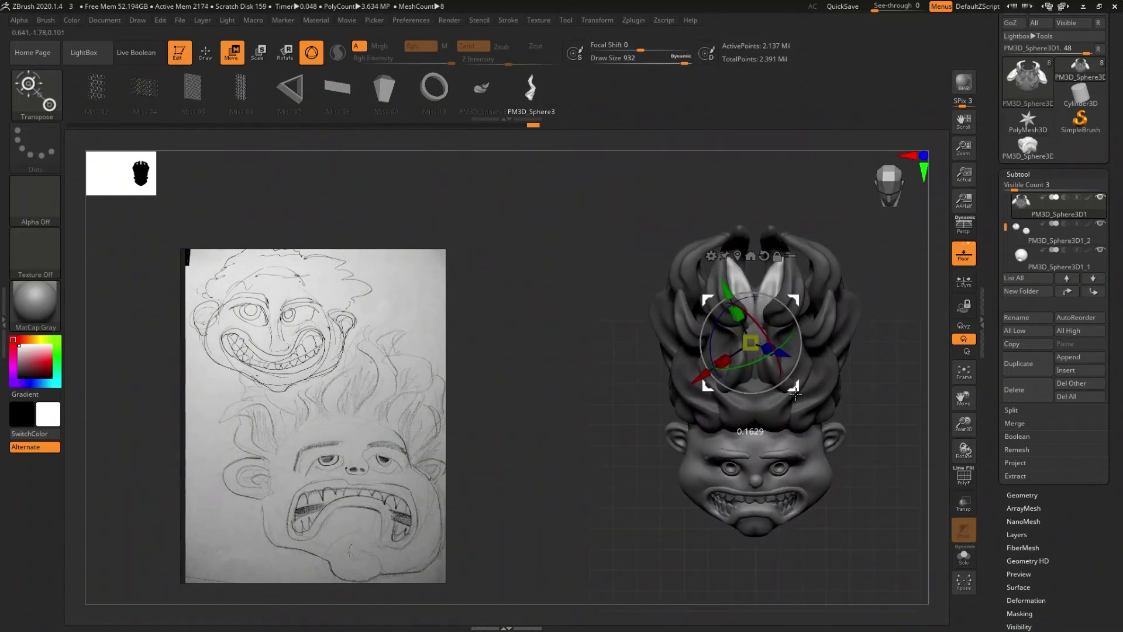
mouse_move(753, 459)
mouse_down()
mouse_move(742, 465)
mouse_move(702, 403)
mouse_up()
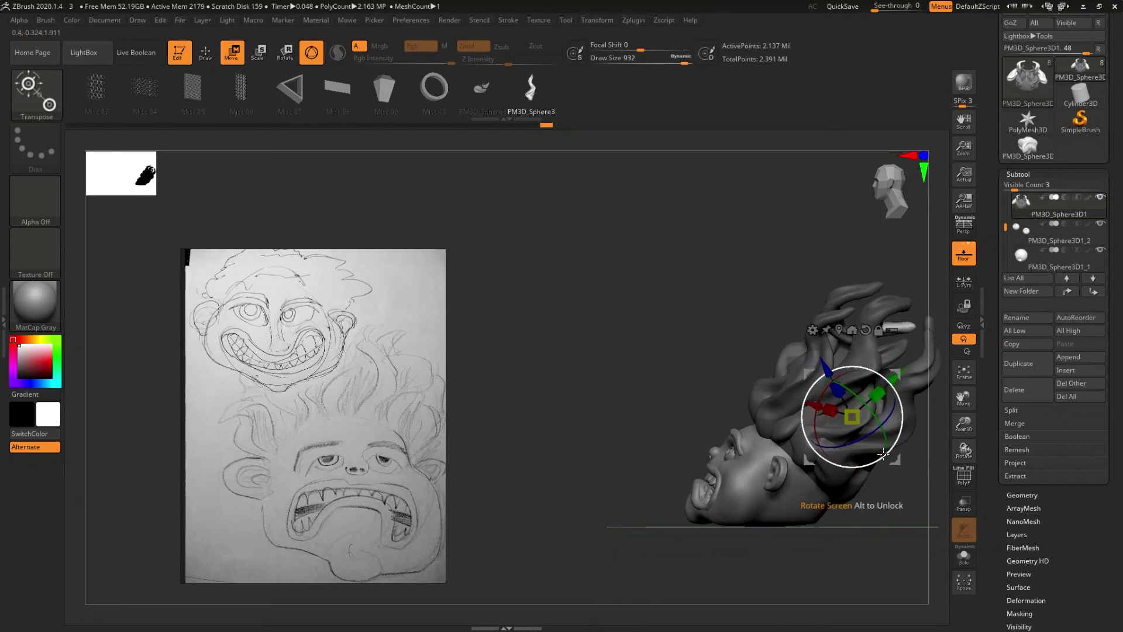
drag(896, 462, 843, 430)
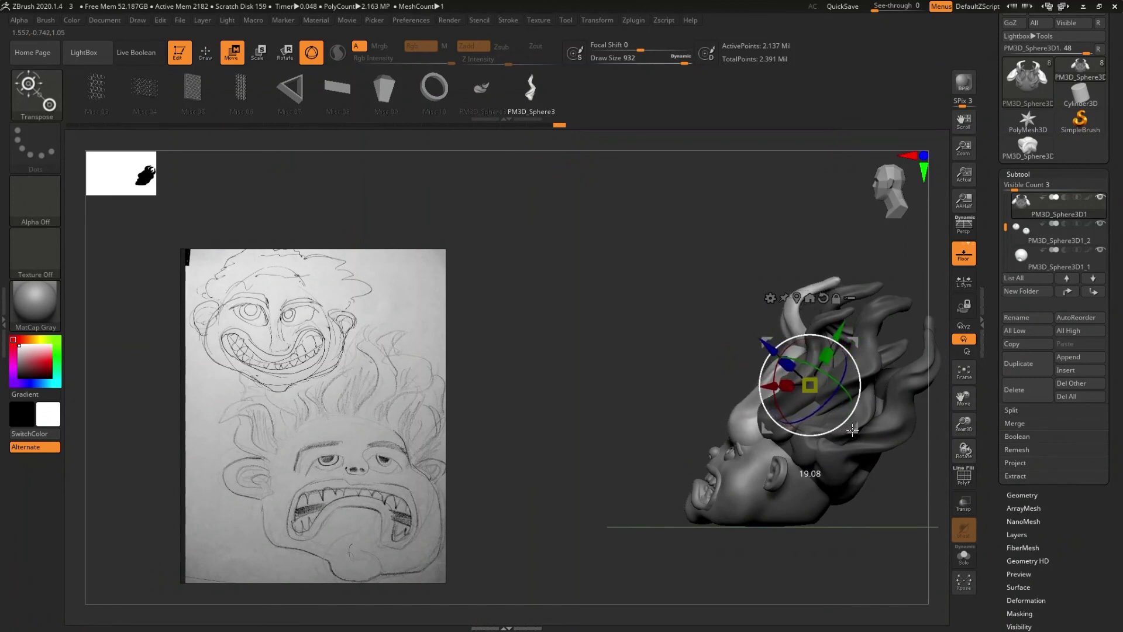
drag(854, 428, 871, 444)
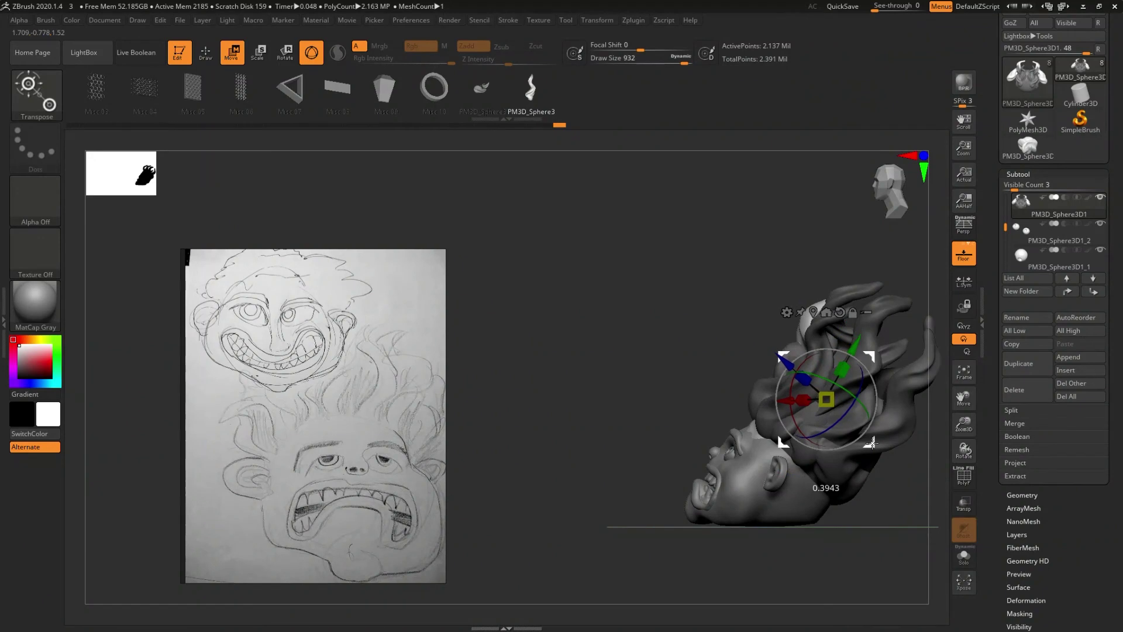
mouse_move(871, 485)
mouse_down()
mouse_move(777, 483)
mouse_move(801, 501)
mouse_up()
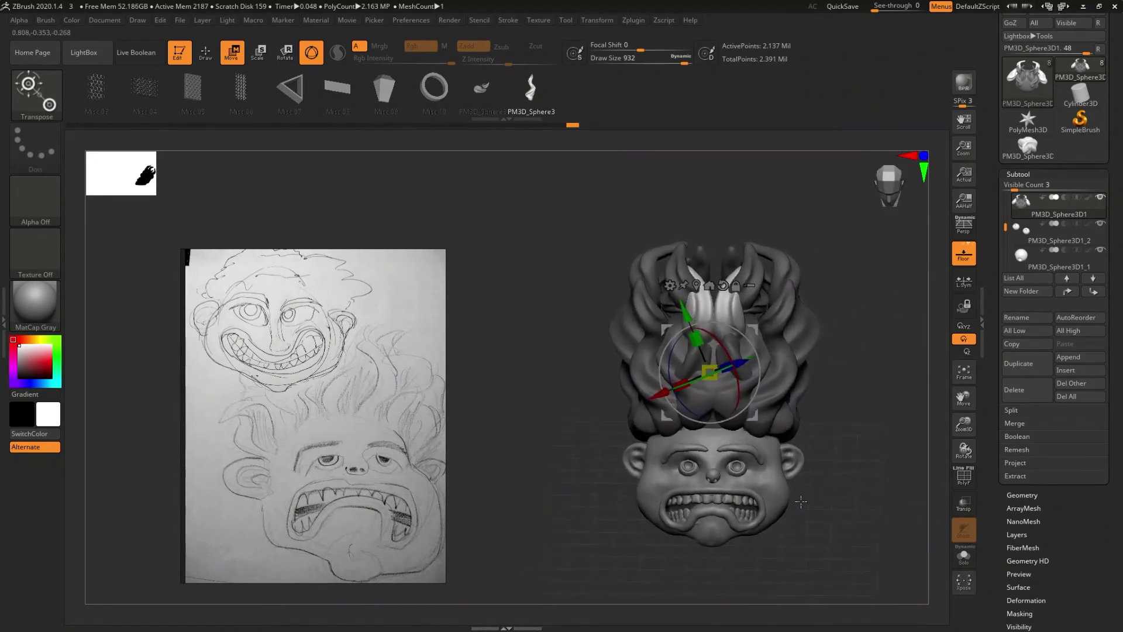
alt+drag(761, 373, 756, 406)
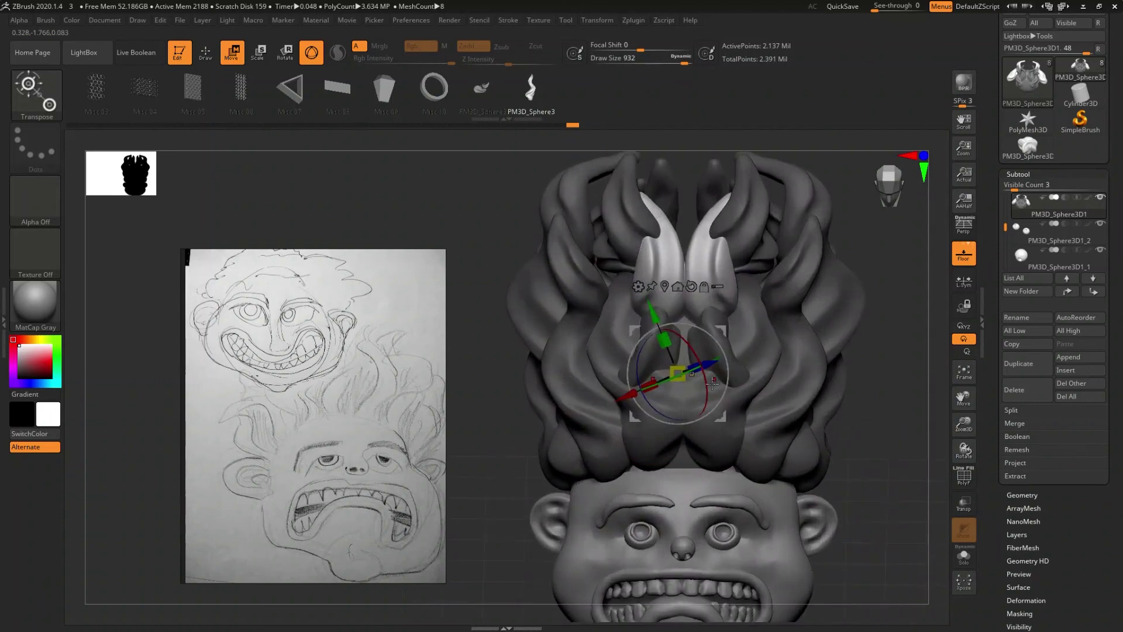
drag(720, 417, 735, 420)
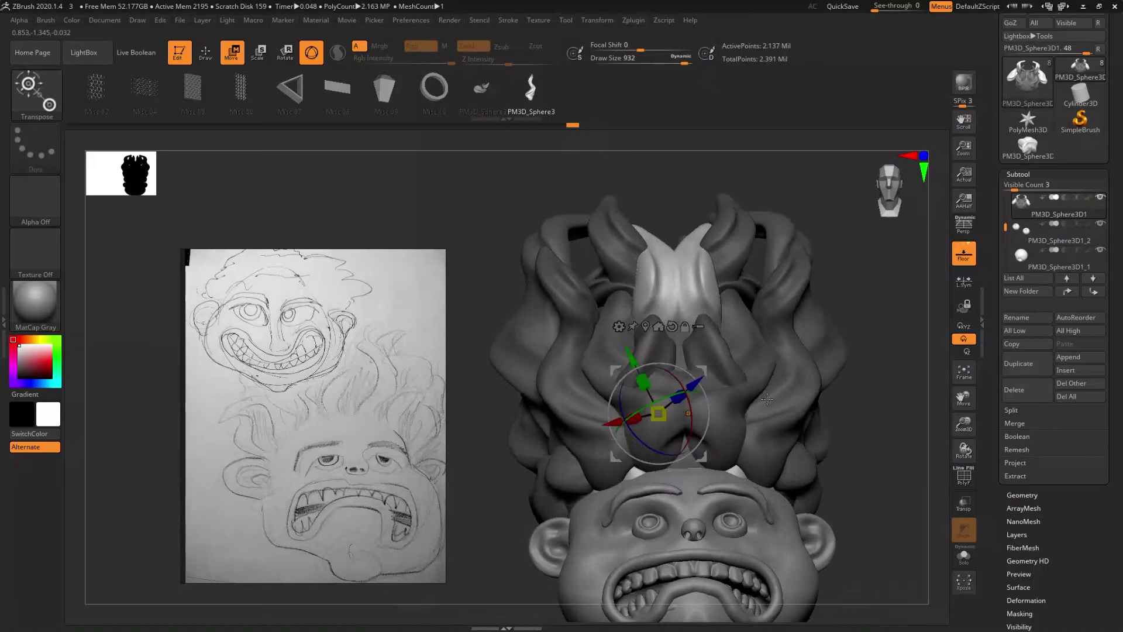
mouse_move(708, 425)
mouse_down()
mouse_move(657, 418)
mouse_move(703, 403)
mouse_move(703, 393)
mouse_up()
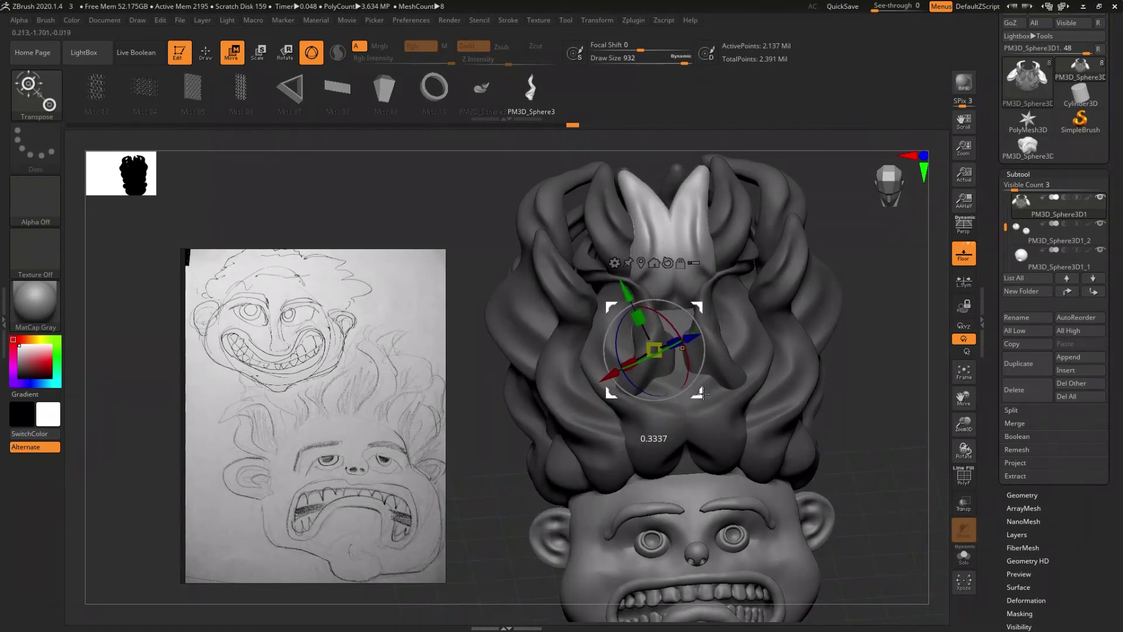
mouse_move(769, 458)
right_down()
mouse_move(762, 435)
mouse_move(742, 441)
right_up()
key(q)
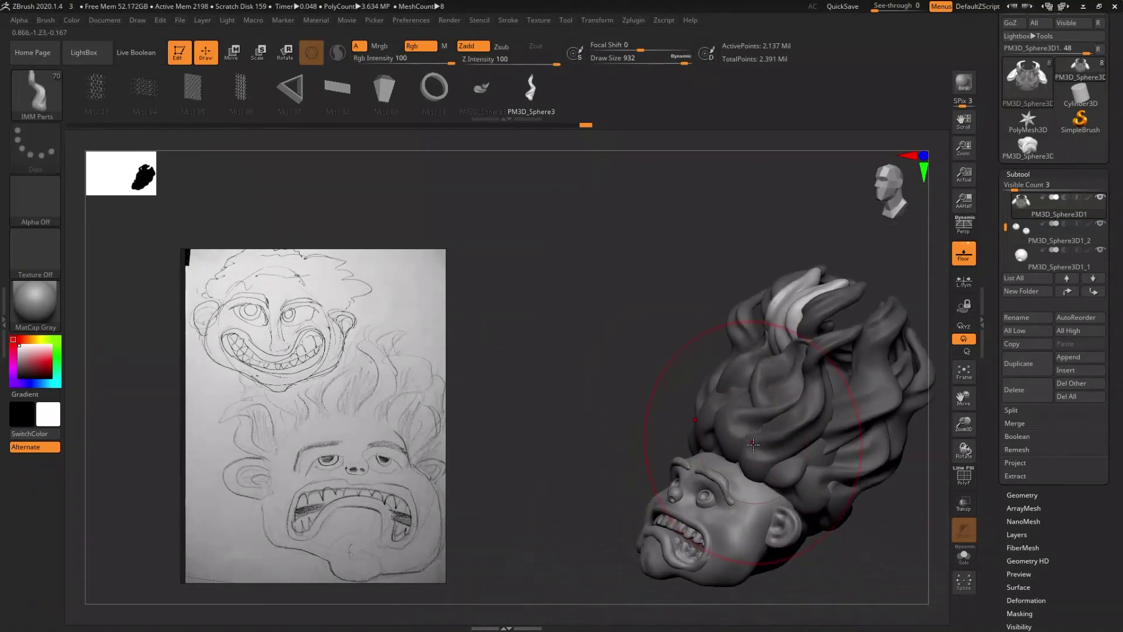
right_drag(731, 433, 622, 435)
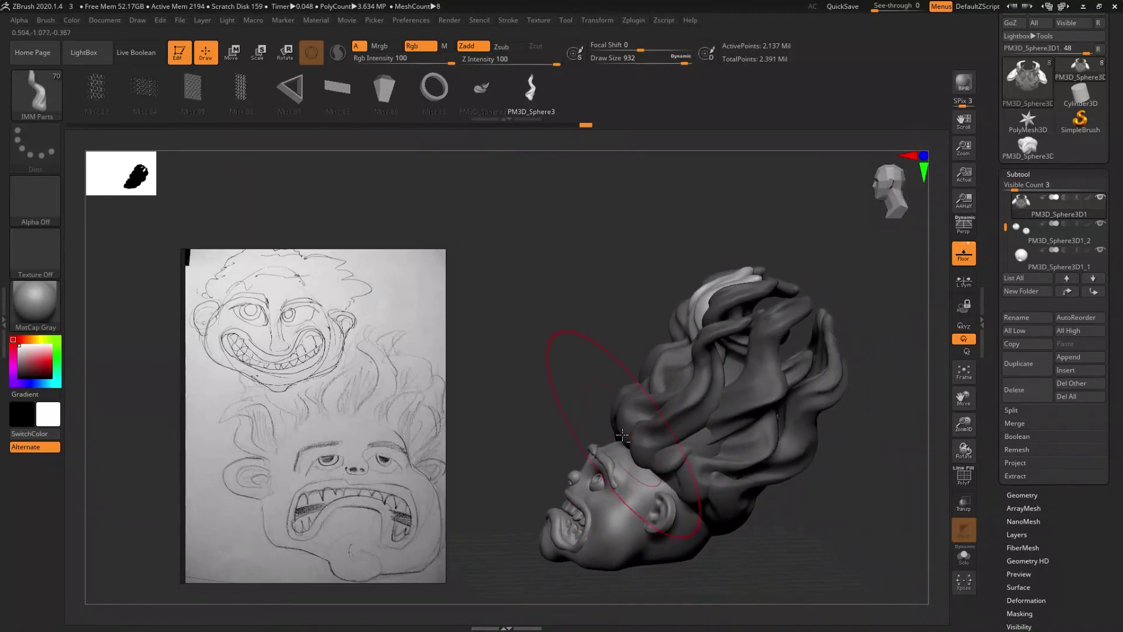
key(w)
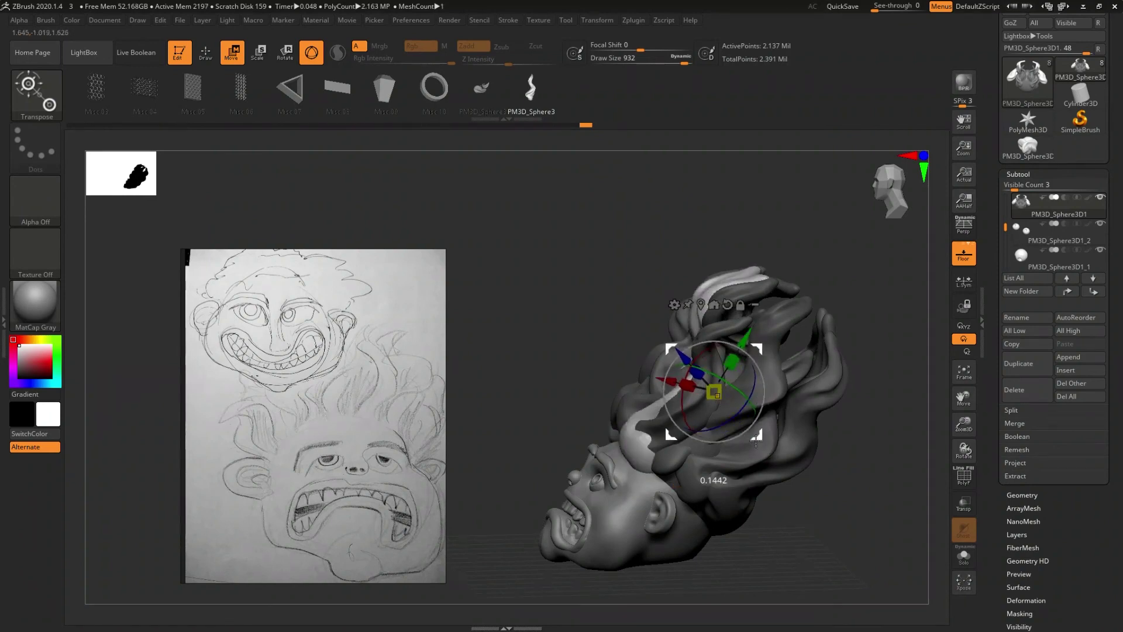
mouse_move(683, 467)
right_down()
mouse_move(728, 499)
mouse_move(716, 472)
mouse_move(728, 451)
right_up()
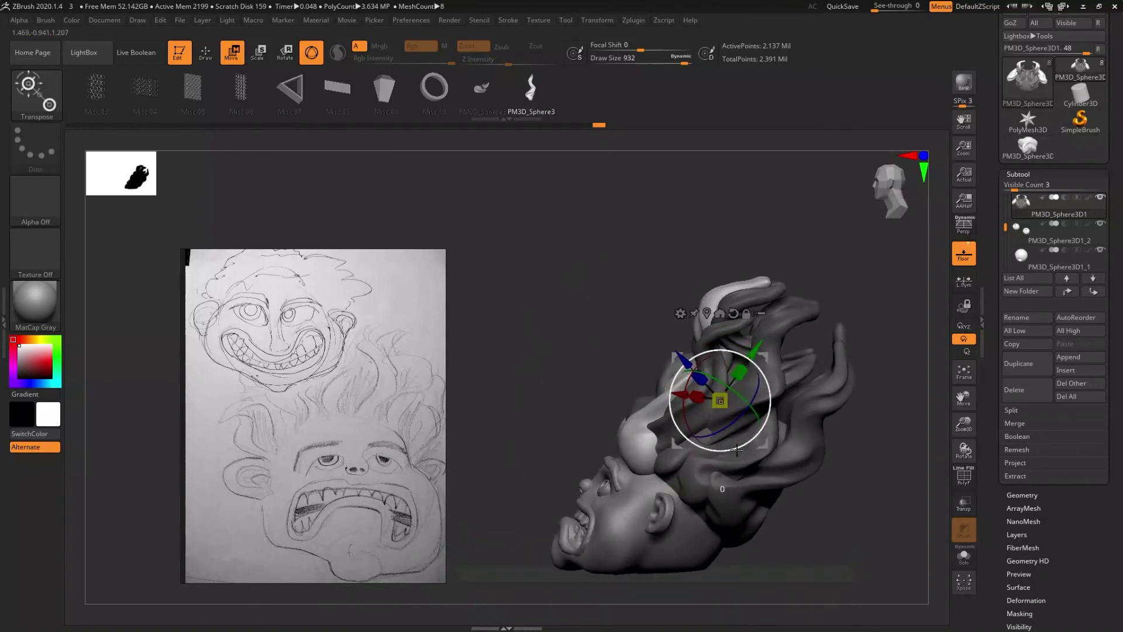
mouse_move(741, 450)
right_down()
mouse_move(677, 515)
mouse_move(734, 458)
right_up()
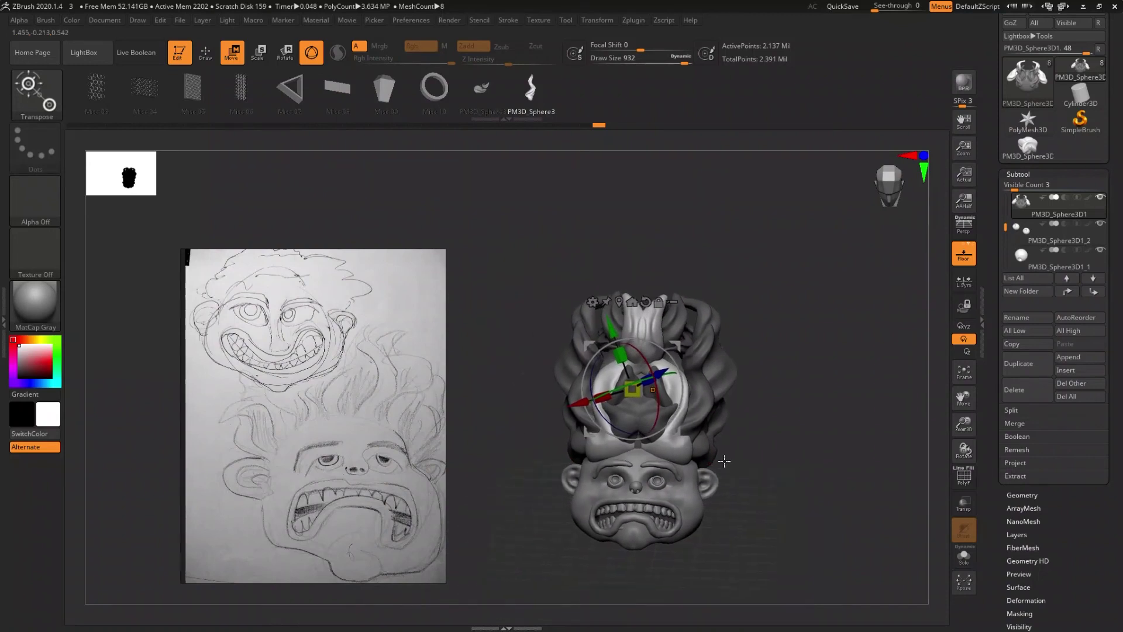
key(q)
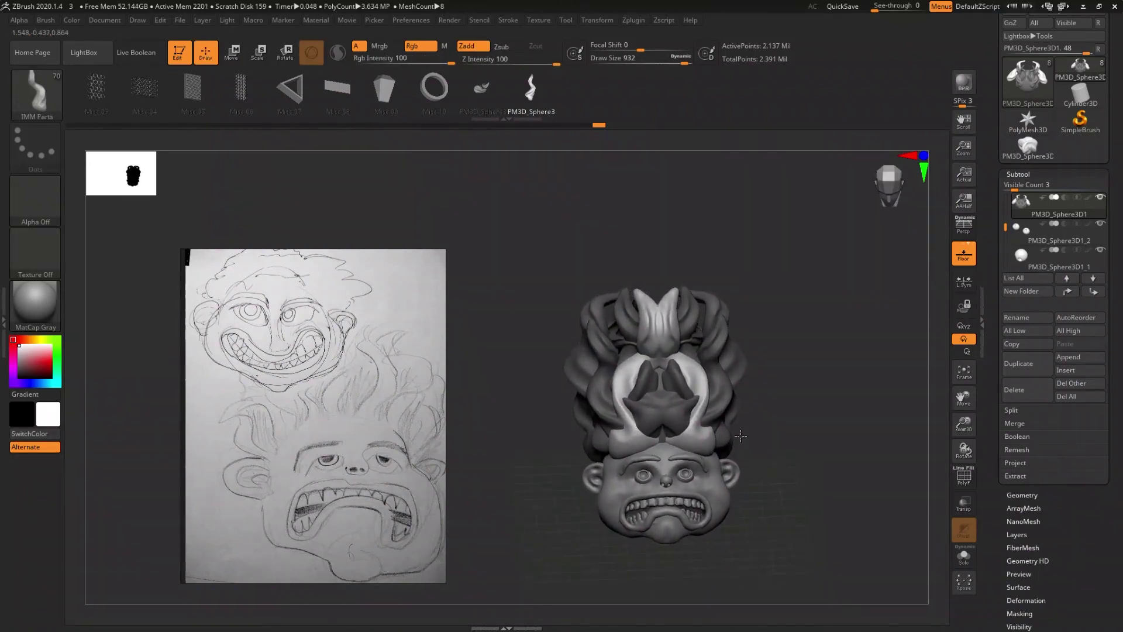
alt+right_drag(740, 433, 723, 478)
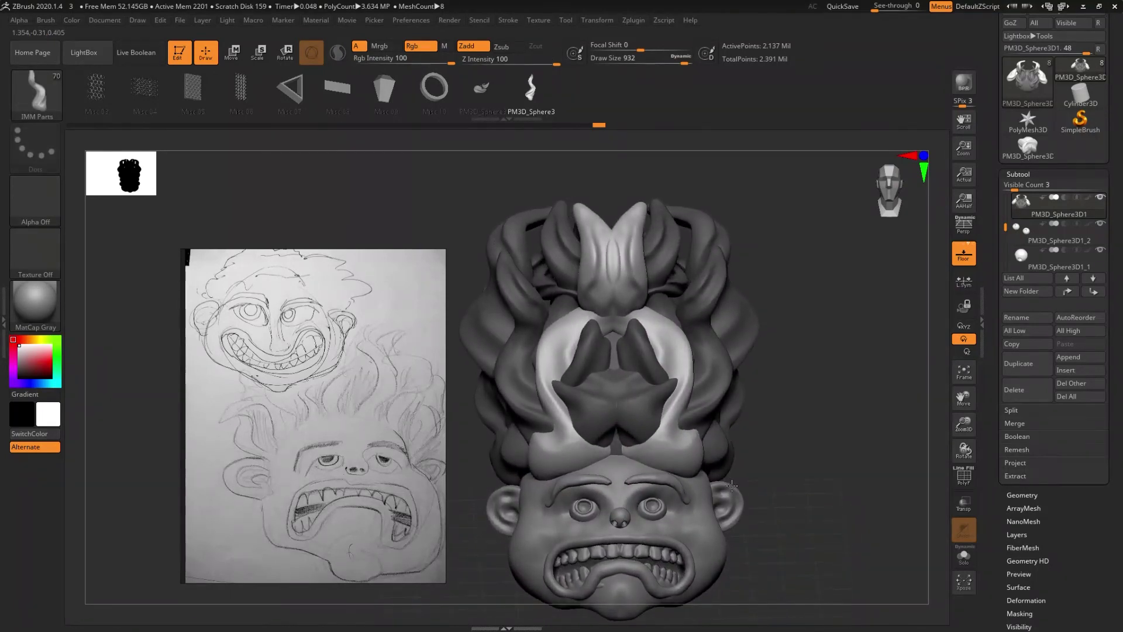
right_drag(741, 457, 697, 432)
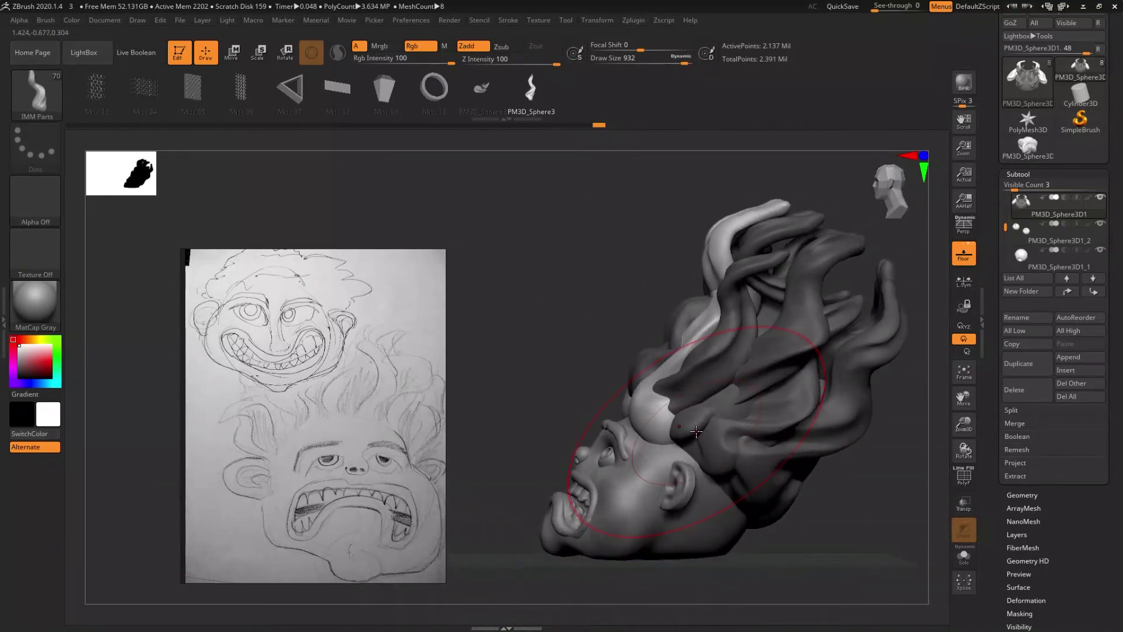
key(b)
key(m)
key(v)
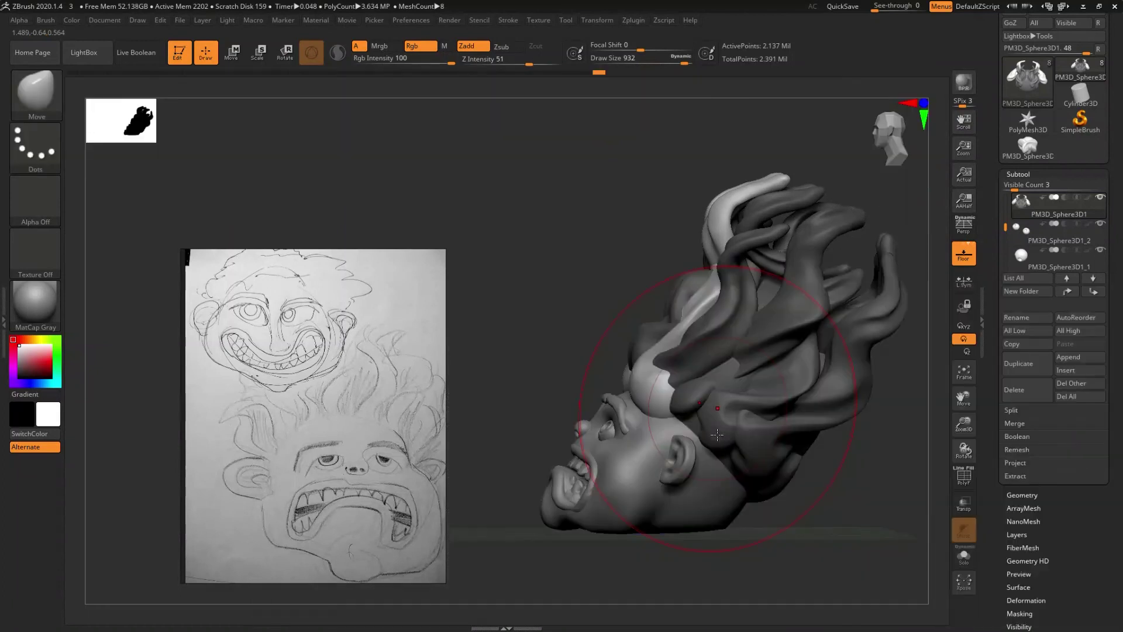
key(s)
drag(624, 330, 605, 330)
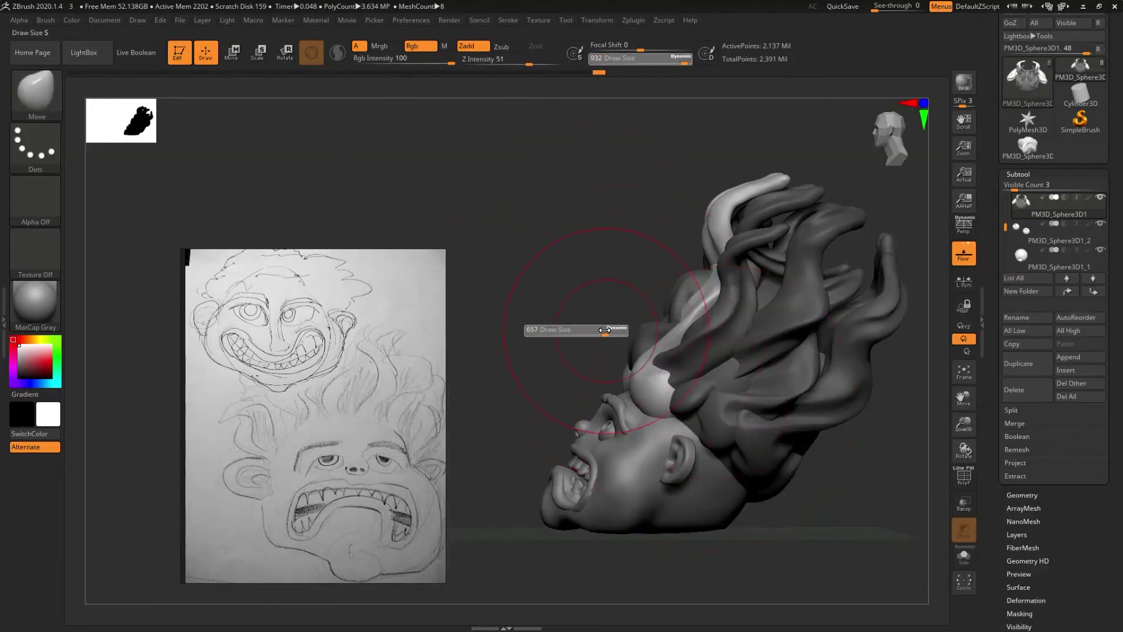
drag(644, 382, 647, 382)
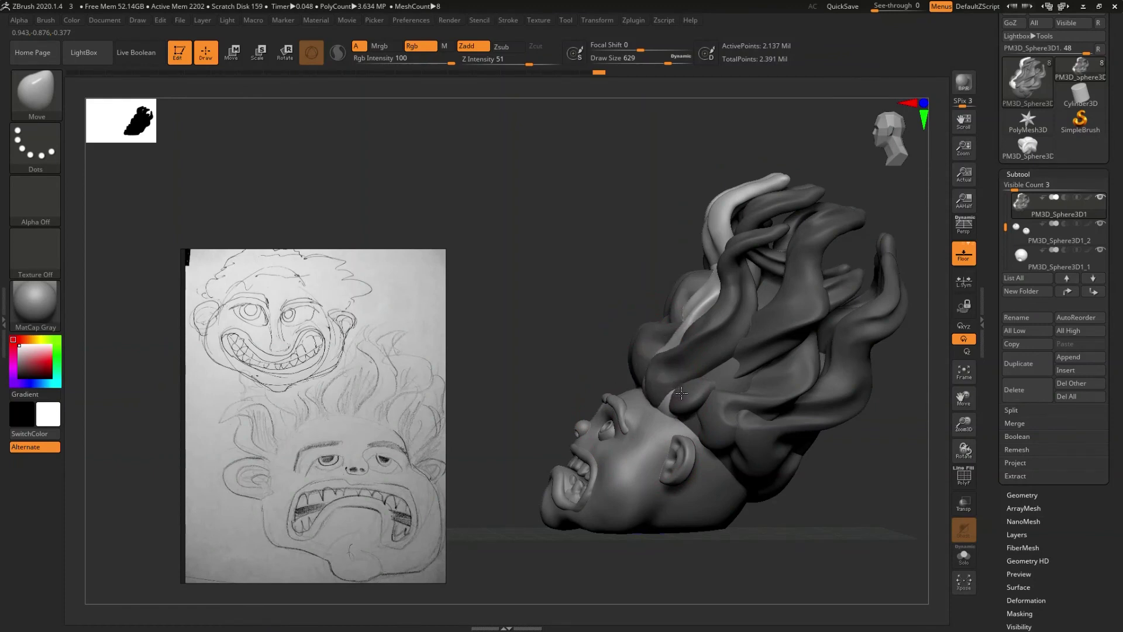
mouse_move(689, 395)
right_down()
mouse_move(715, 419)
mouse_move(717, 399)
right_up()
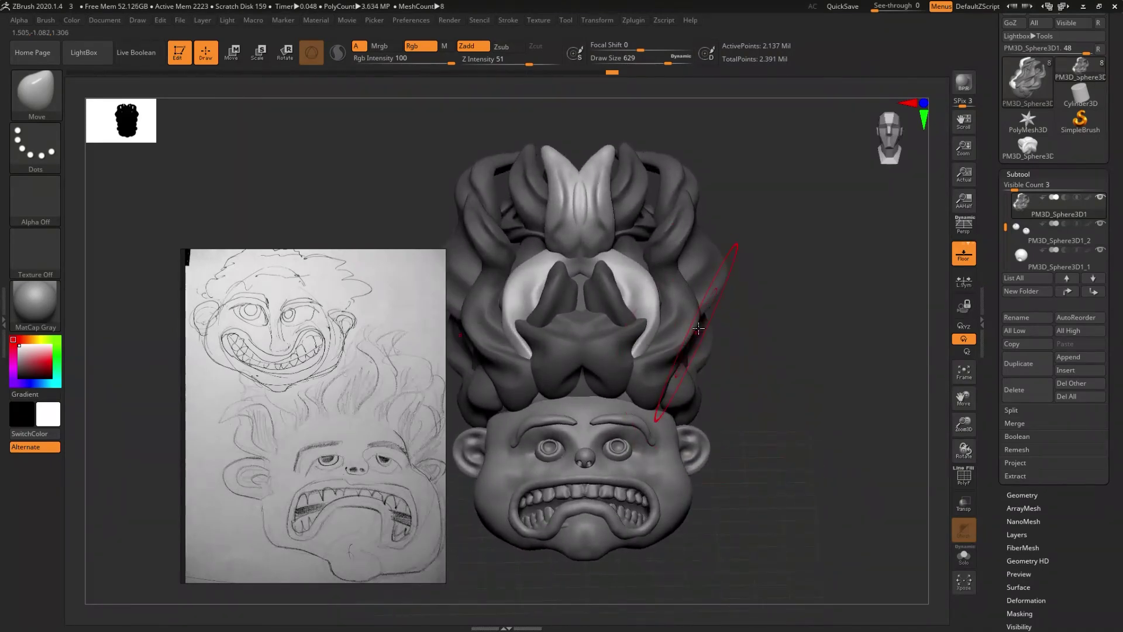
alt+right_drag(674, 358, 686, 375)
mouse_move(623, 286)
mouse_down()
mouse_move(661, 283)
mouse_move(597, 285)
mouse_up()
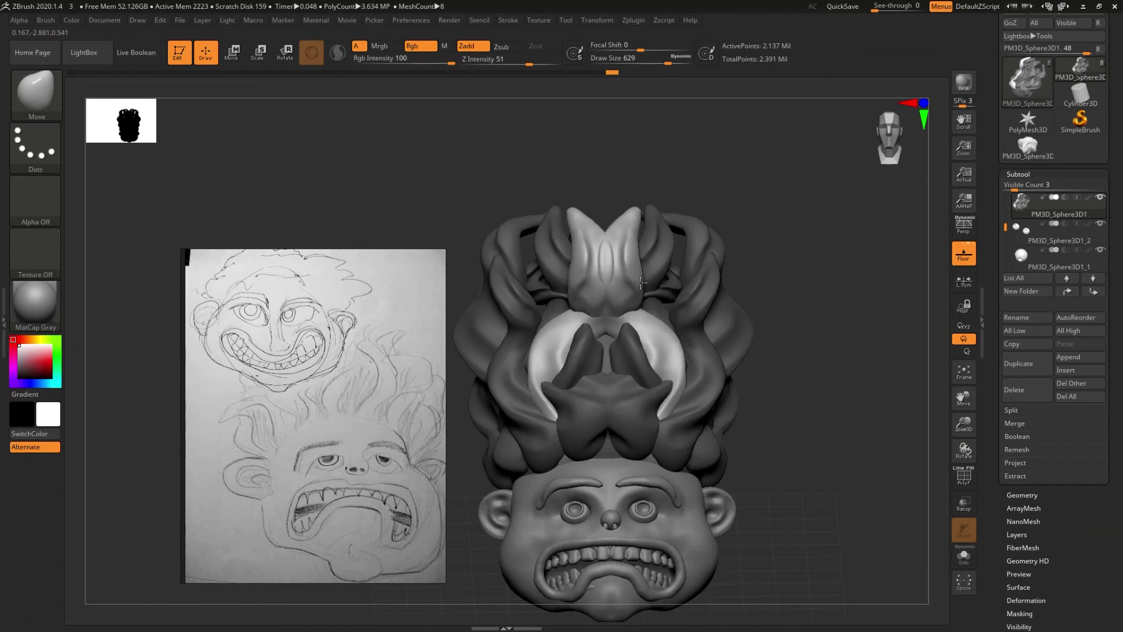
right_drag(693, 362, 684, 367)
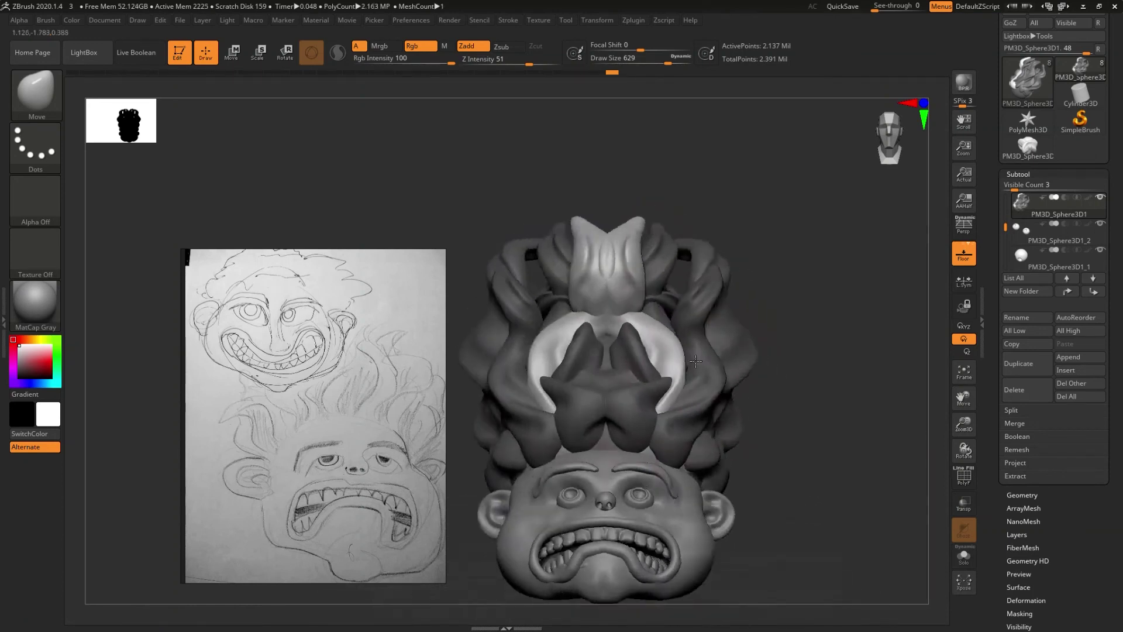
alt+right_drag(684, 367, 689, 340)
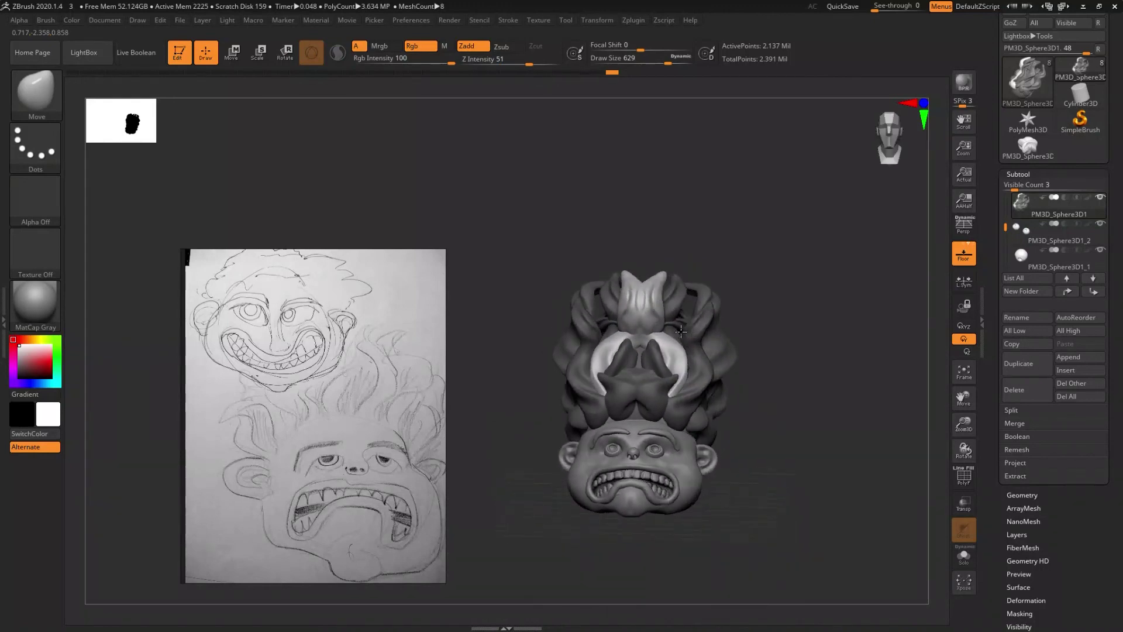
right_drag(689, 340, 645, 315)
key(ctrl+shift)
ctrl+shift+click(645, 314)
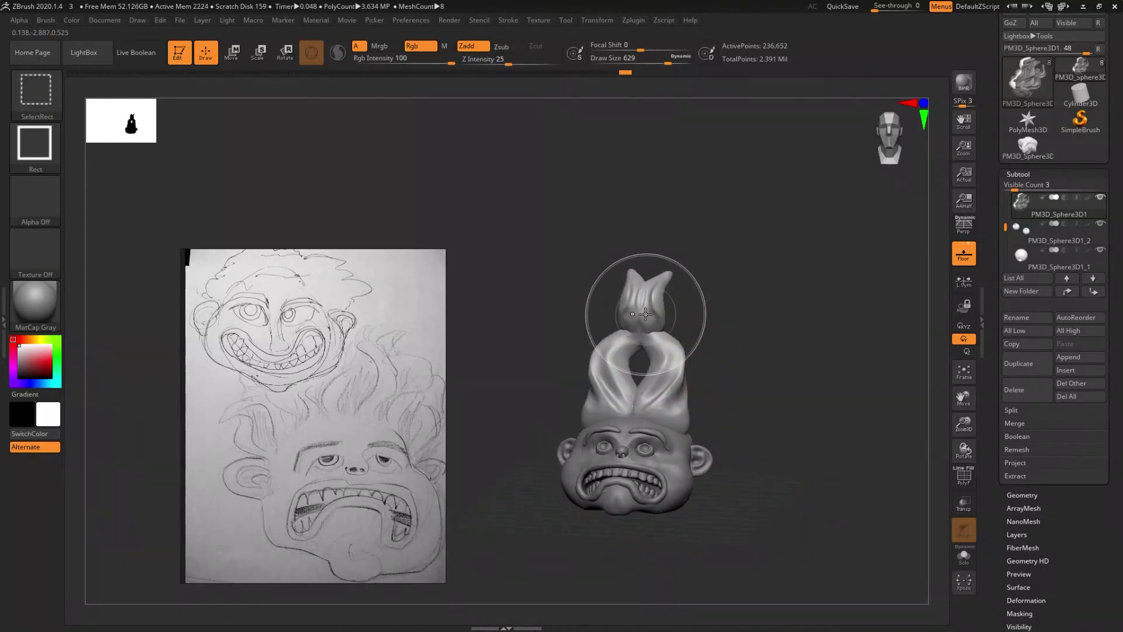
ctrl+shift+click(719, 293)
mouse_move(650, 351)
right_down()
mouse_move(673, 386)
mouse_move(667, 369)
right_up()
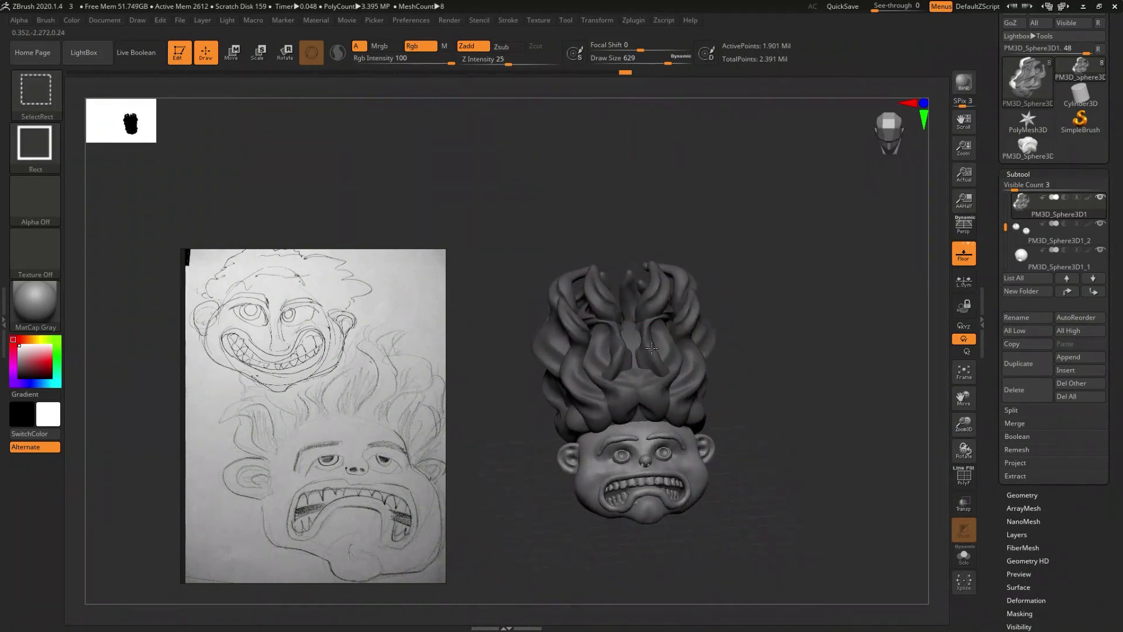
ctrl+shift+click(652, 348)
ctrl+shift+click(742, 320)
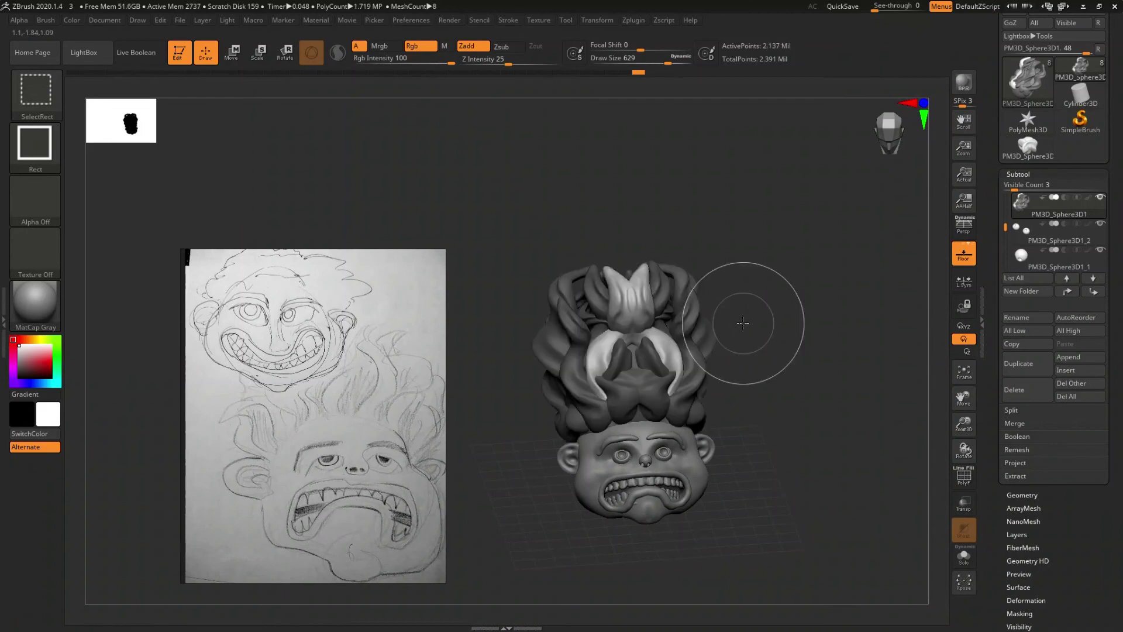
drag(748, 341, 717, 353)
right_drag(717, 353, 702, 399)
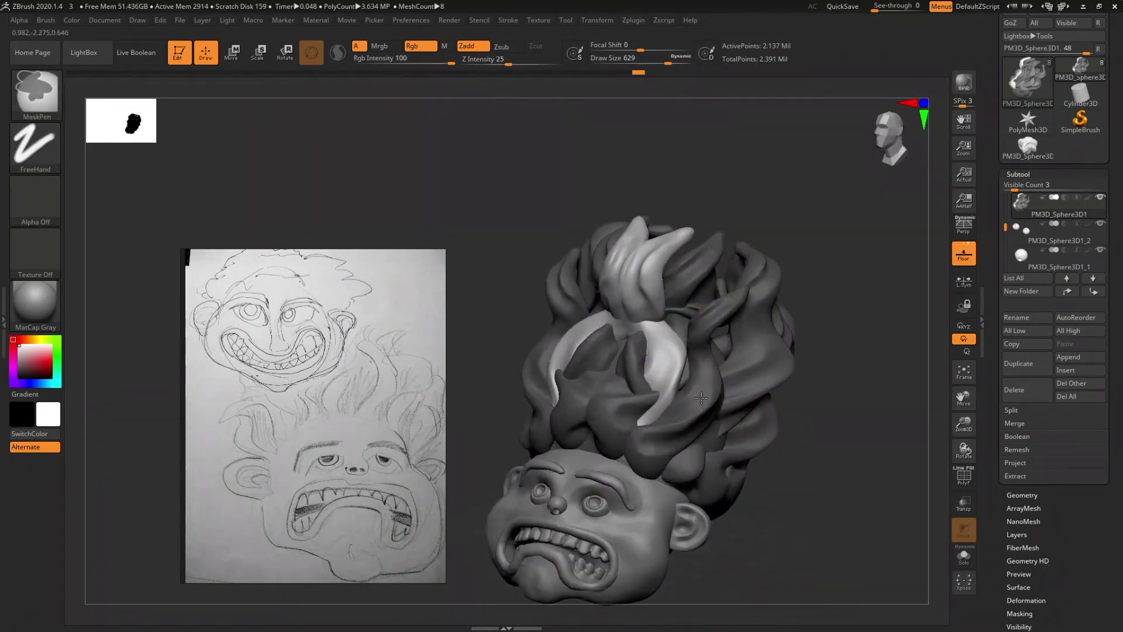
key(shift+f)
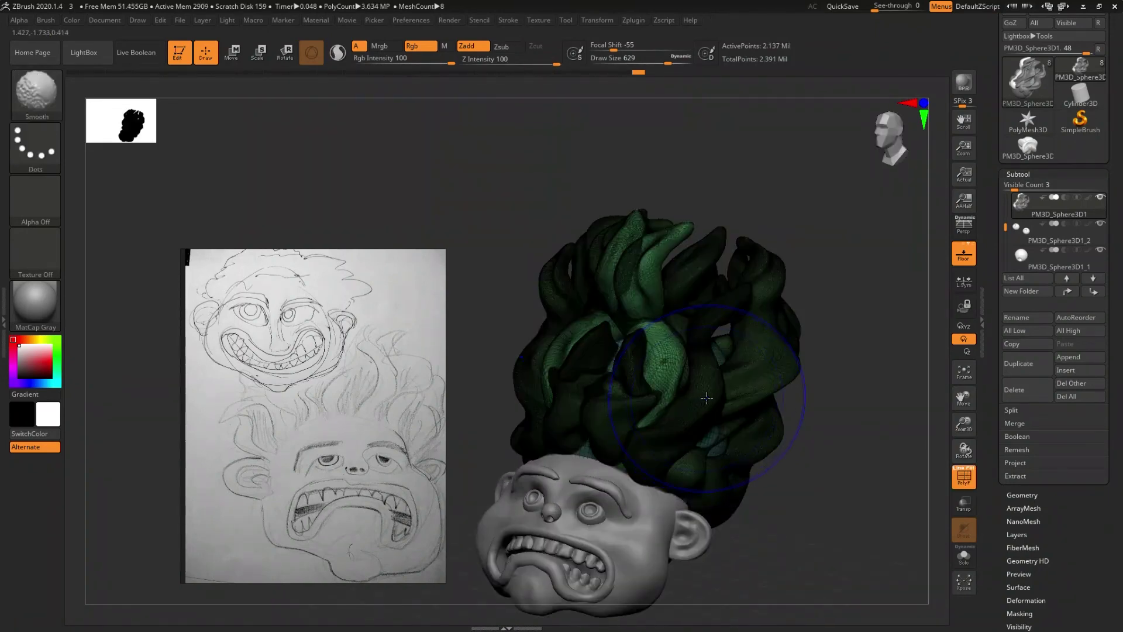
key(shift+f)
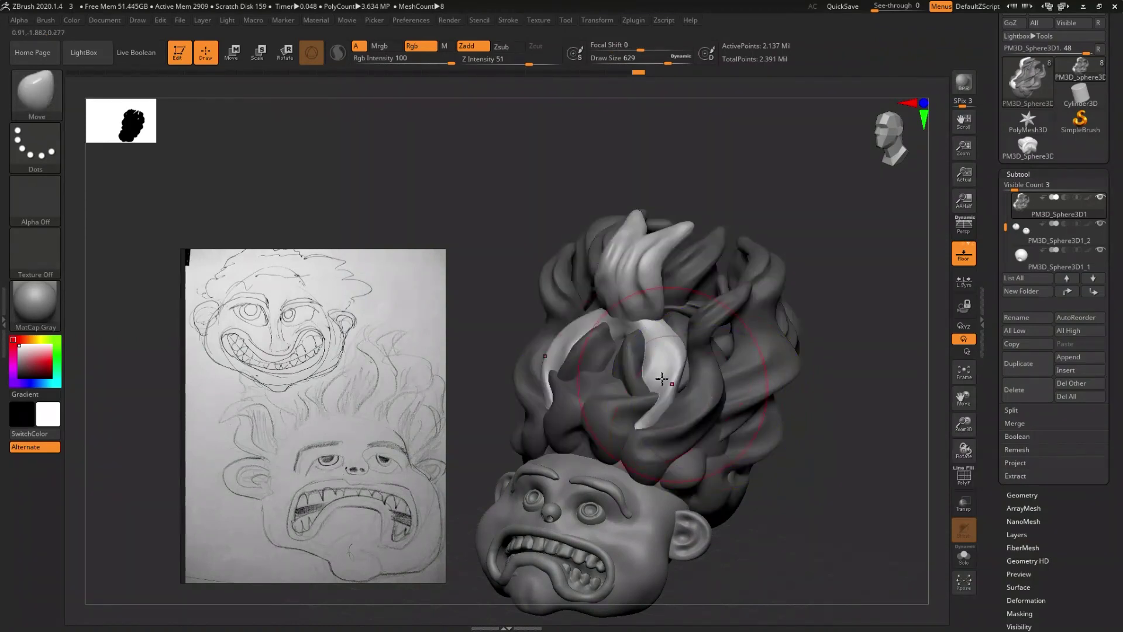
mouse_move(662, 378)
right_down()
mouse_move(669, 400)
mouse_move(678, 389)
right_up()
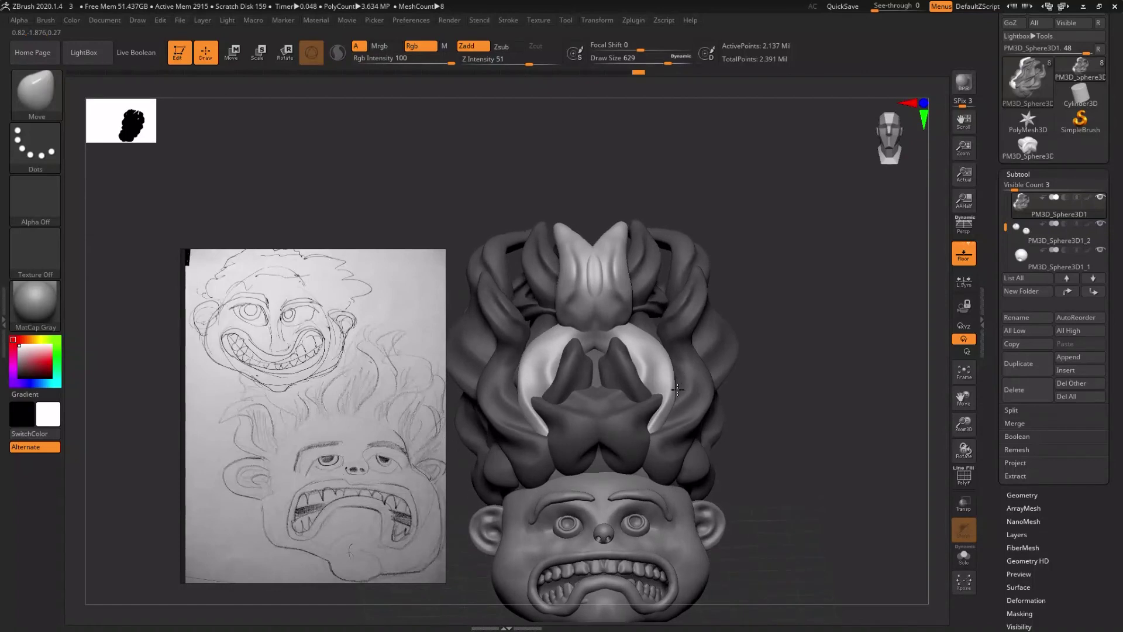
mouse_move(678, 389)
right_down()
mouse_move(699, 412)
mouse_move(704, 359)
mouse_move(633, 375)
mouse_move(670, 435)
mouse_move(695, 393)
right_up()
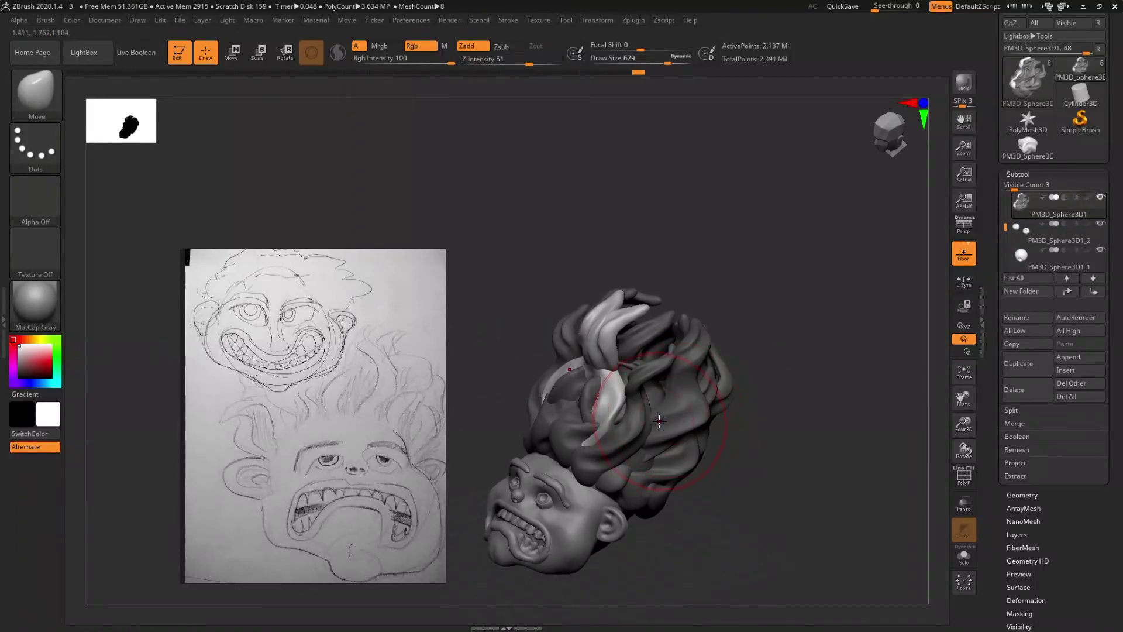
key(b)
key(i)
- Switch to IMM Parts, turn the head to front view and expand the Tool palette's Polygroups options
key(p)
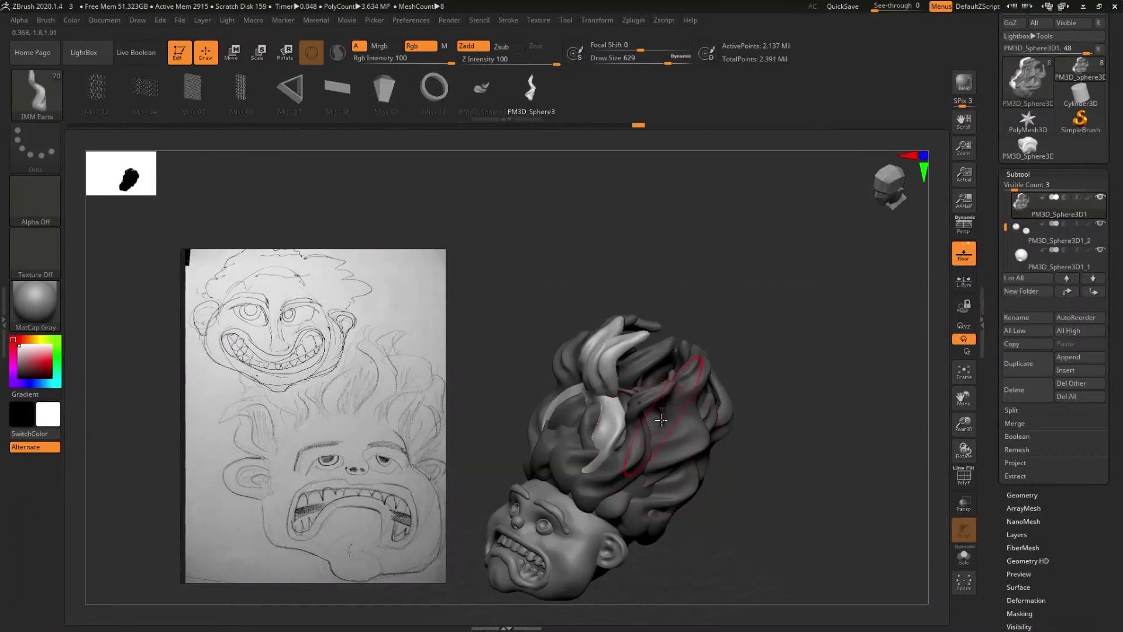
right_drag(663, 416, 650, 428)
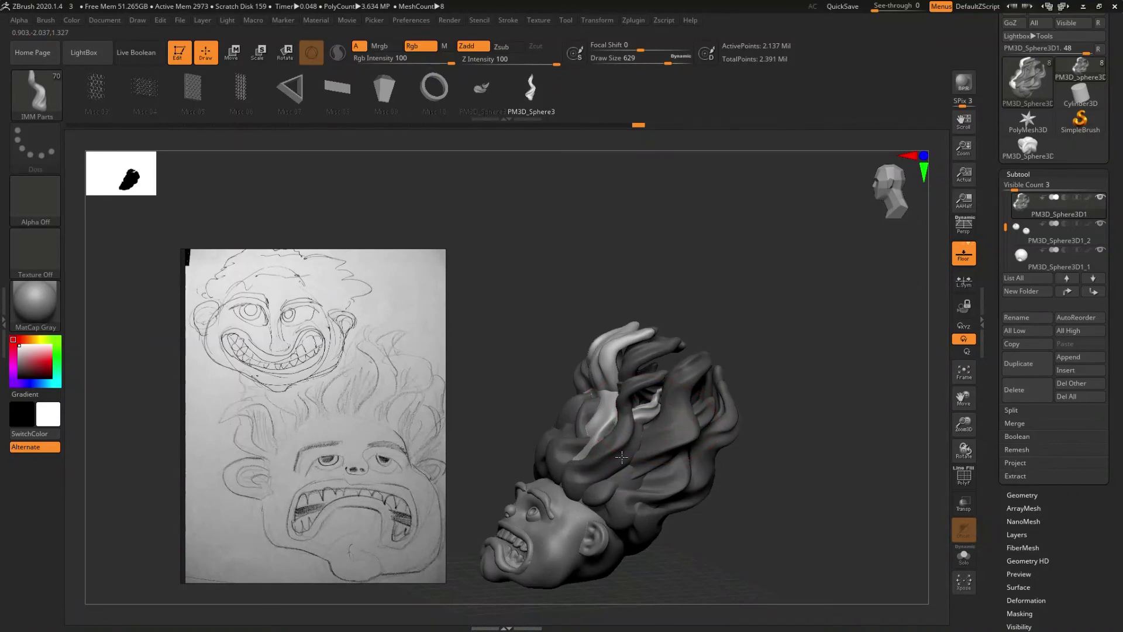
mouse_move(636, 506)
shift+right_down()
mouse_move(724, 382)
mouse_move(691, 443)
mouse_move(788, 410)
shift+right_up()
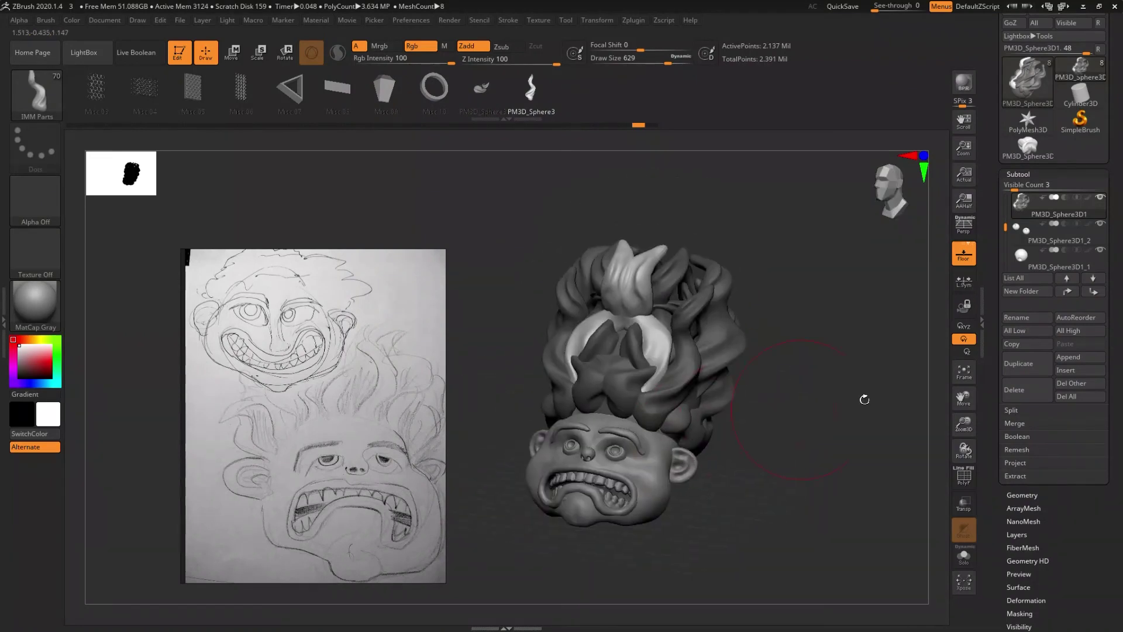
drag(1067, 508, 1048, 403)
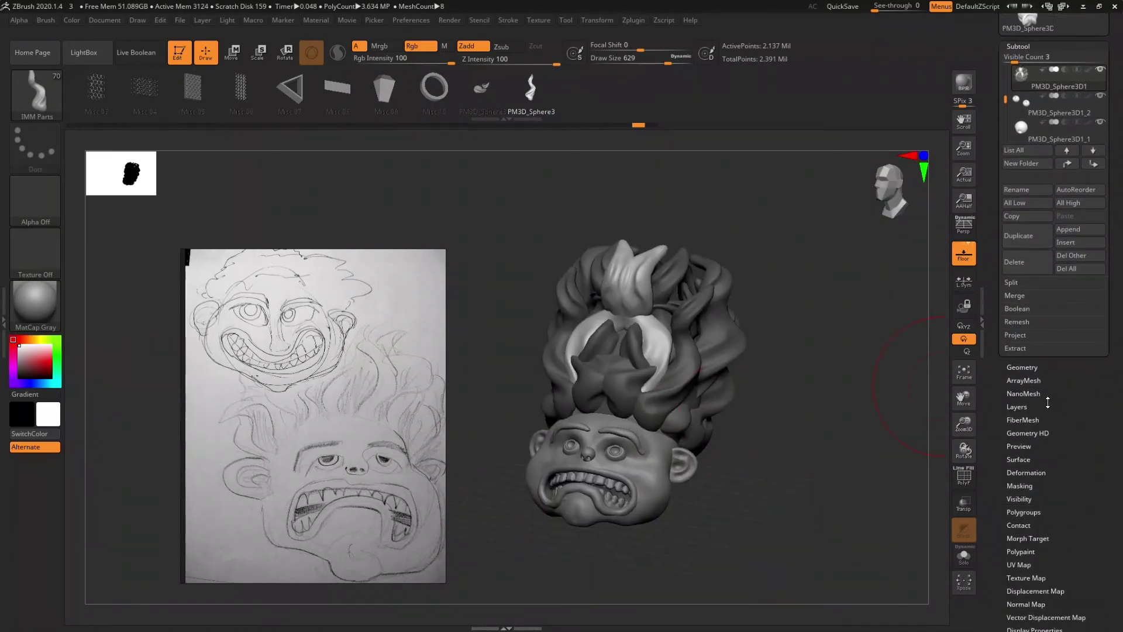
click(1021, 510)
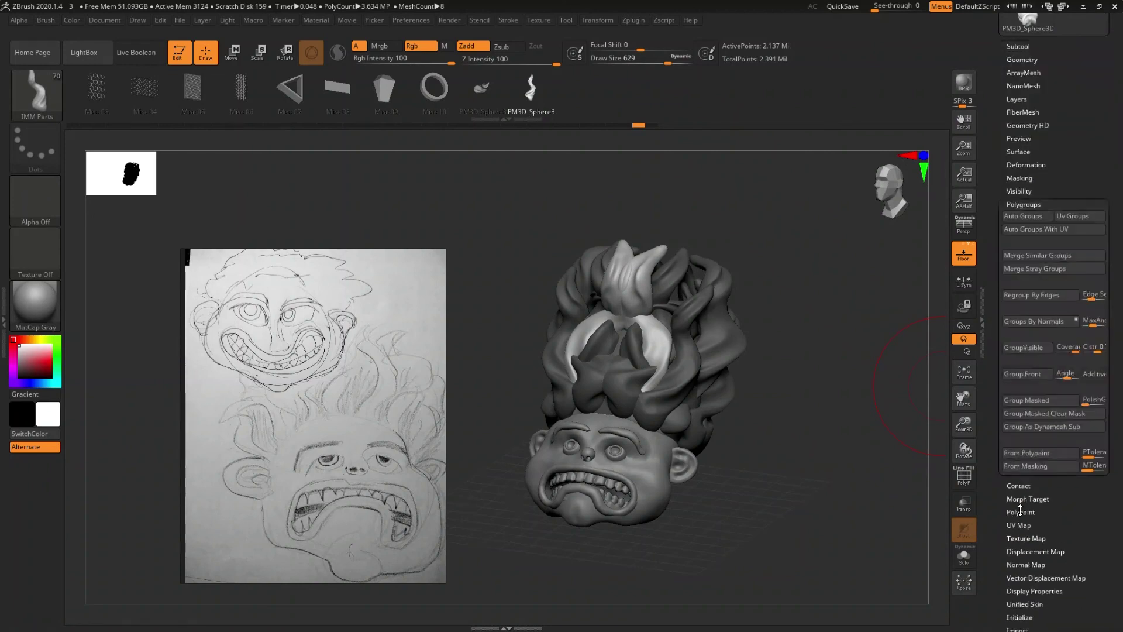
- Split the hair into Auto Groups polygroups and frame it in a front view
click(1027, 219)
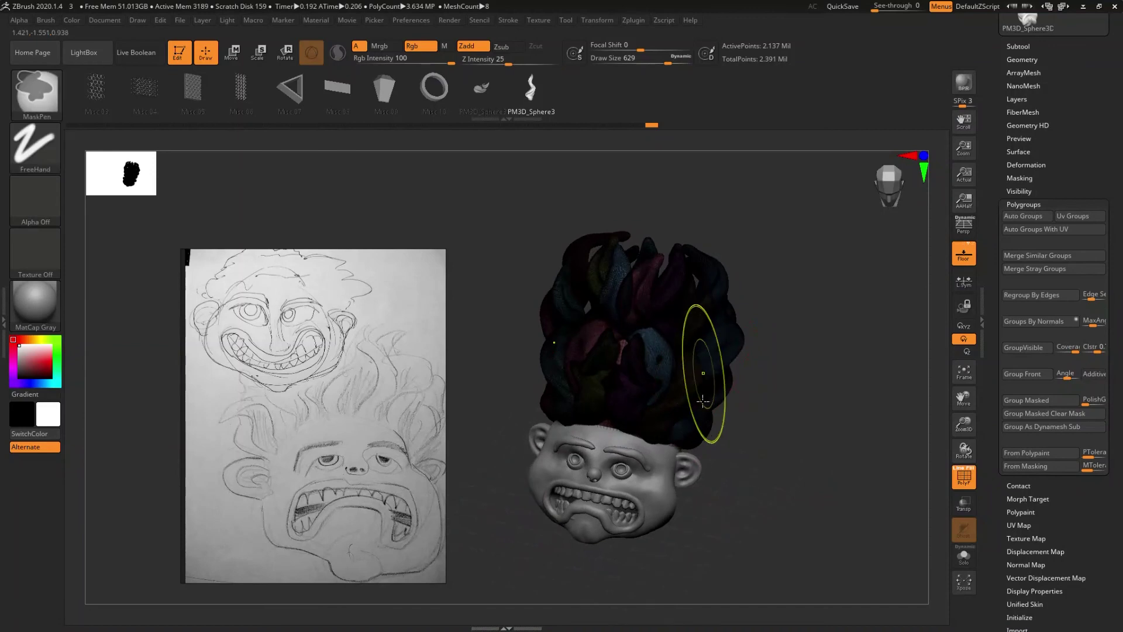
key(f)
shift+right_drag(696, 402, 711, 401)
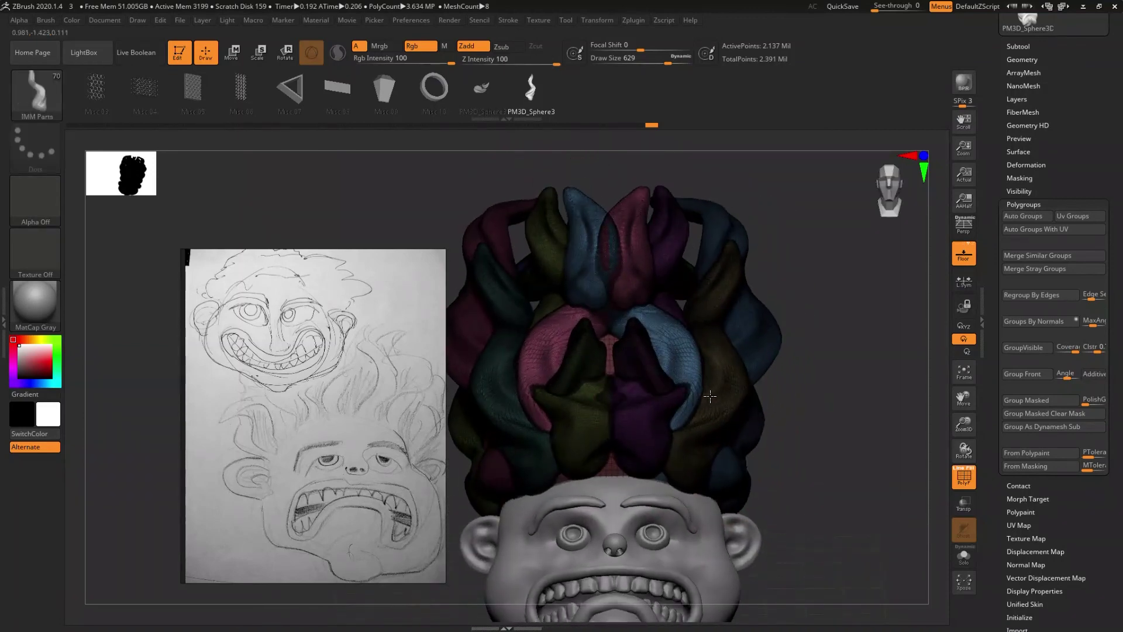
right_drag(710, 396, 715, 403)
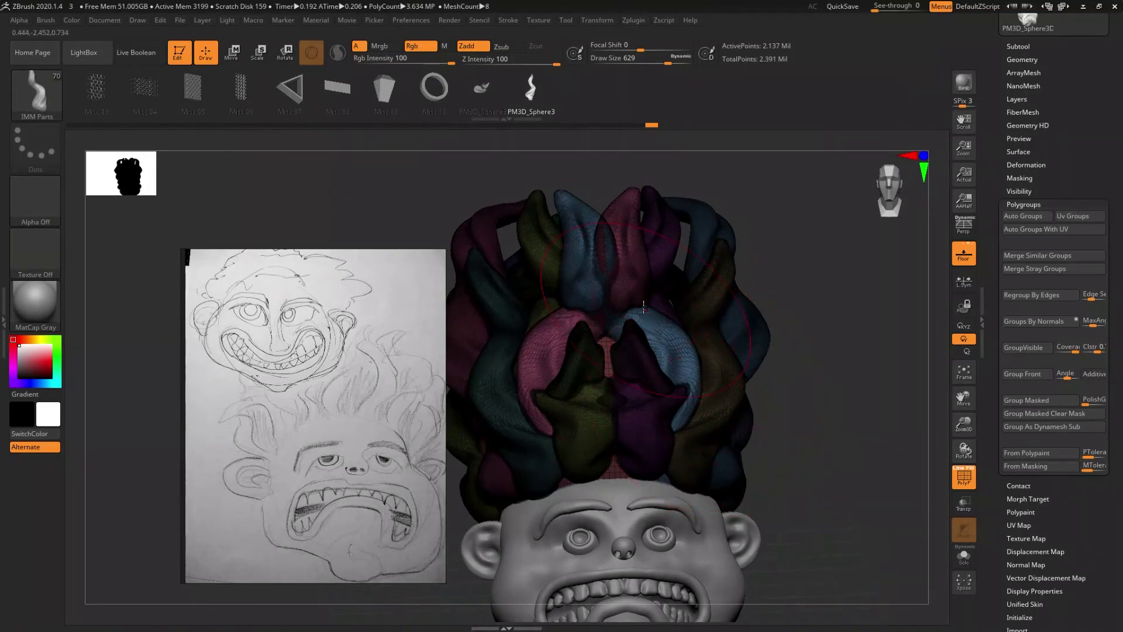
right_drag(711, 366, 697, 367)
key(shift+f)
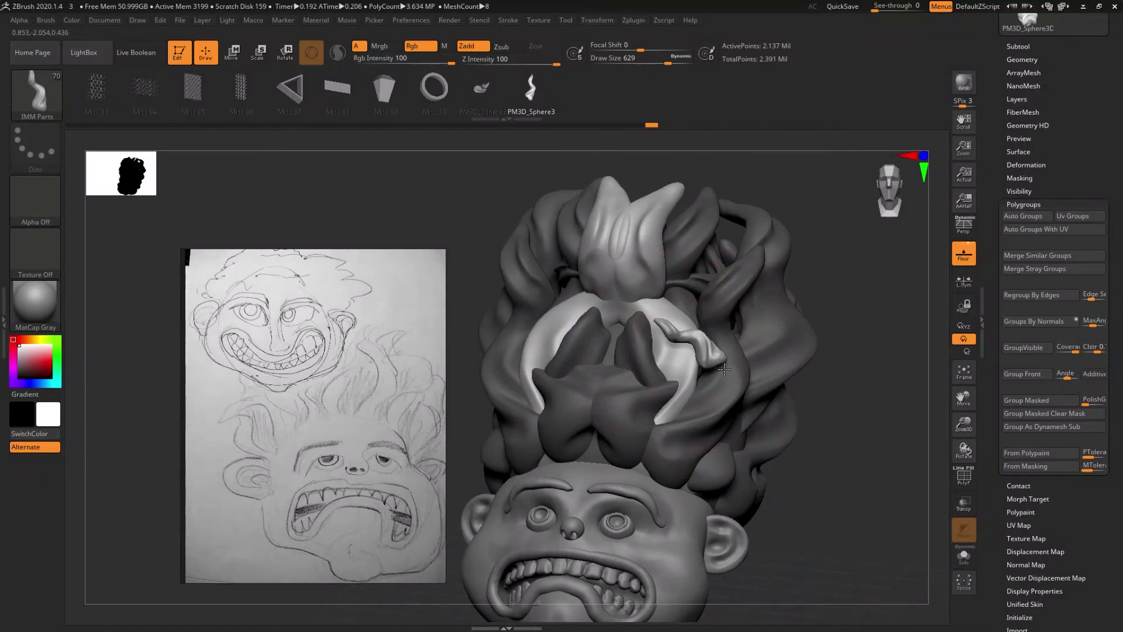
alt+click(725, 369)
- Nudge the white crescent and central light tuft to the right with the Move brush
key(b)
key(m)
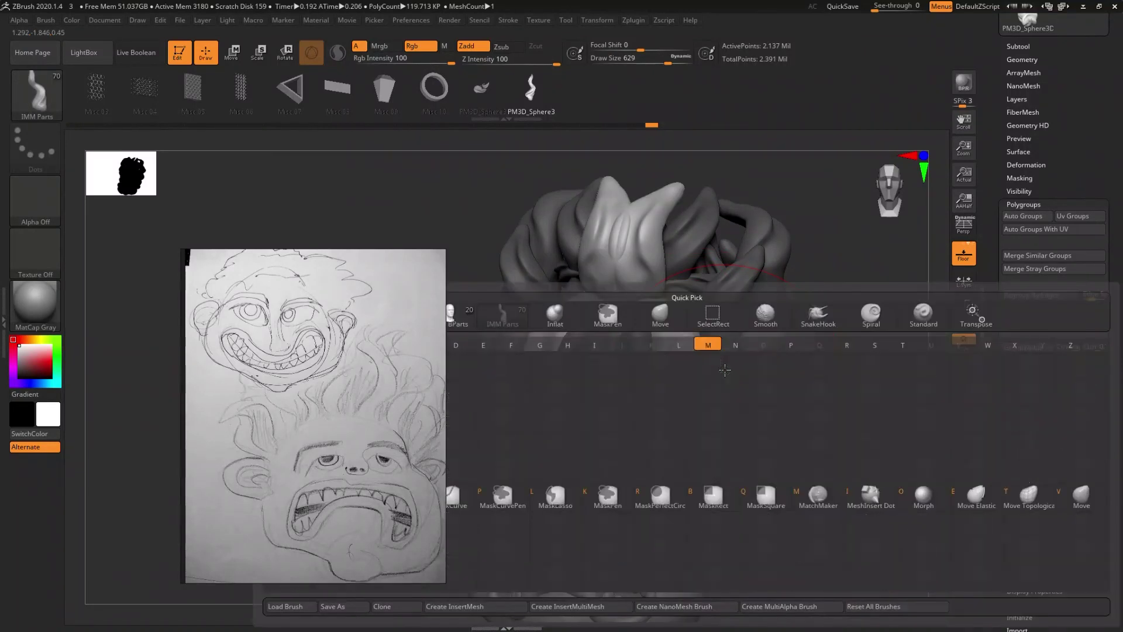
key(v)
drag(673, 337, 717, 353)
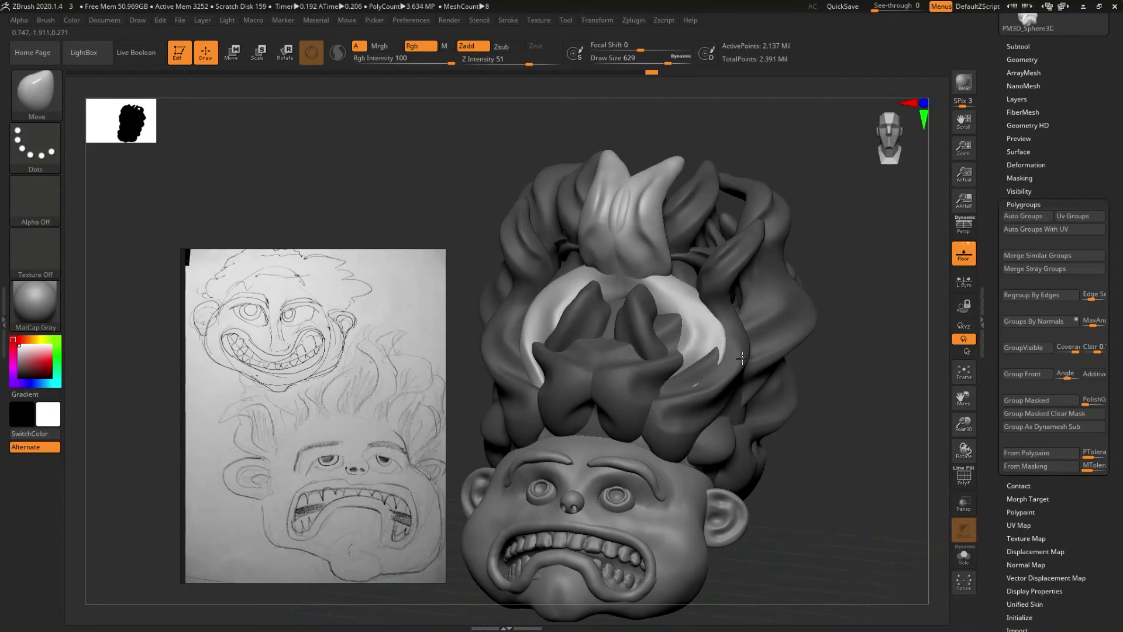
mouse_move(717, 353)
right_down()
mouse_move(686, 384)
mouse_move(675, 321)
right_up()
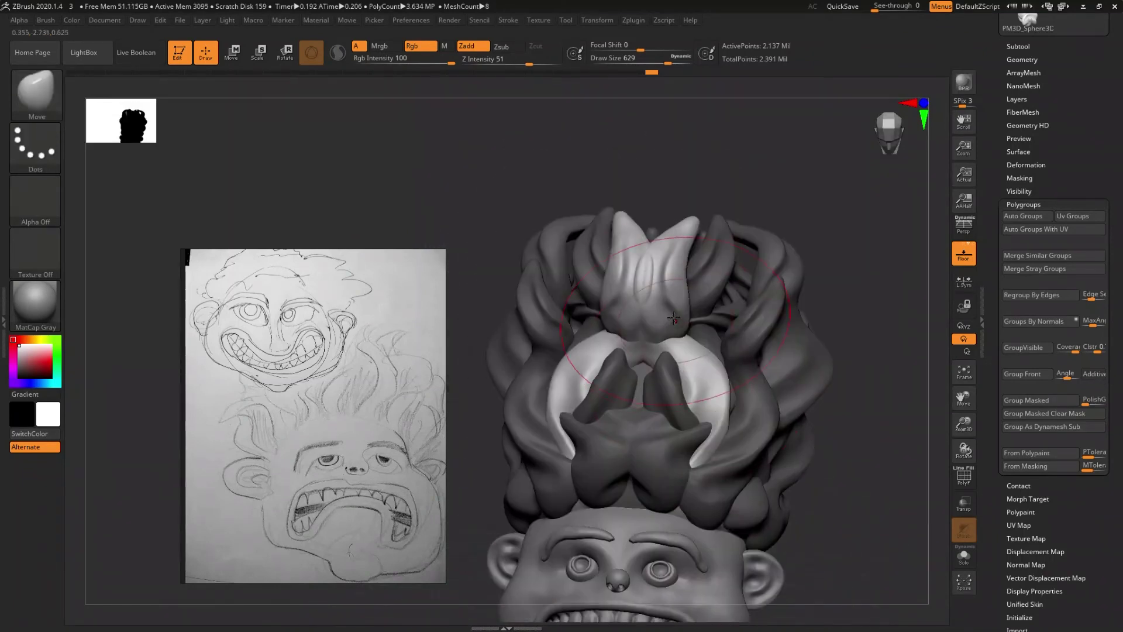
drag(660, 307, 709, 302)
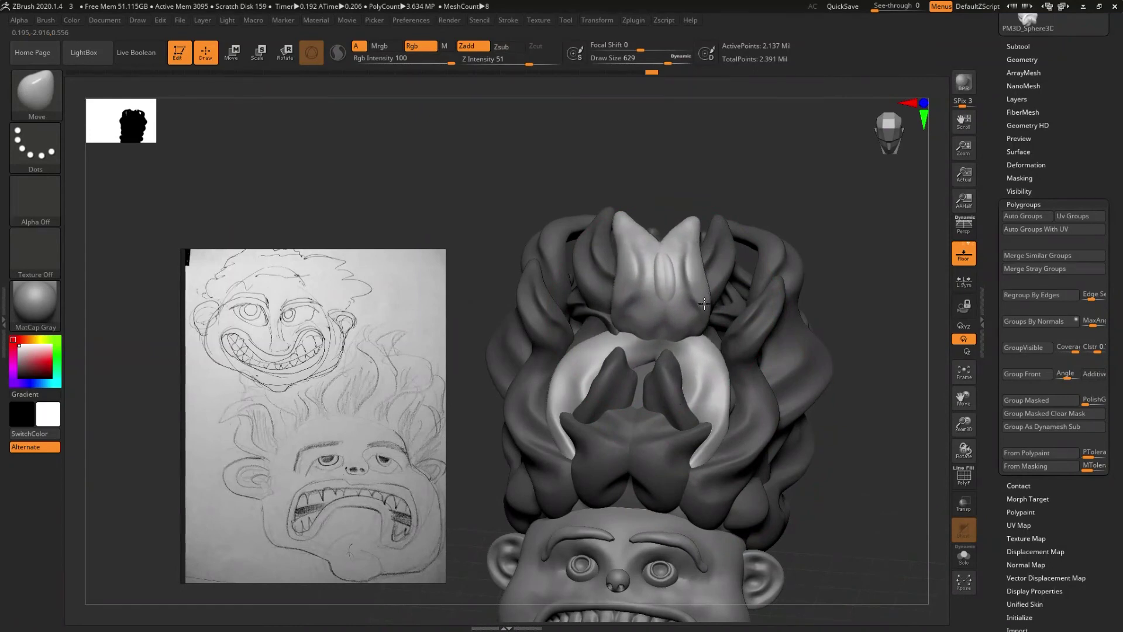
key(shift+f)
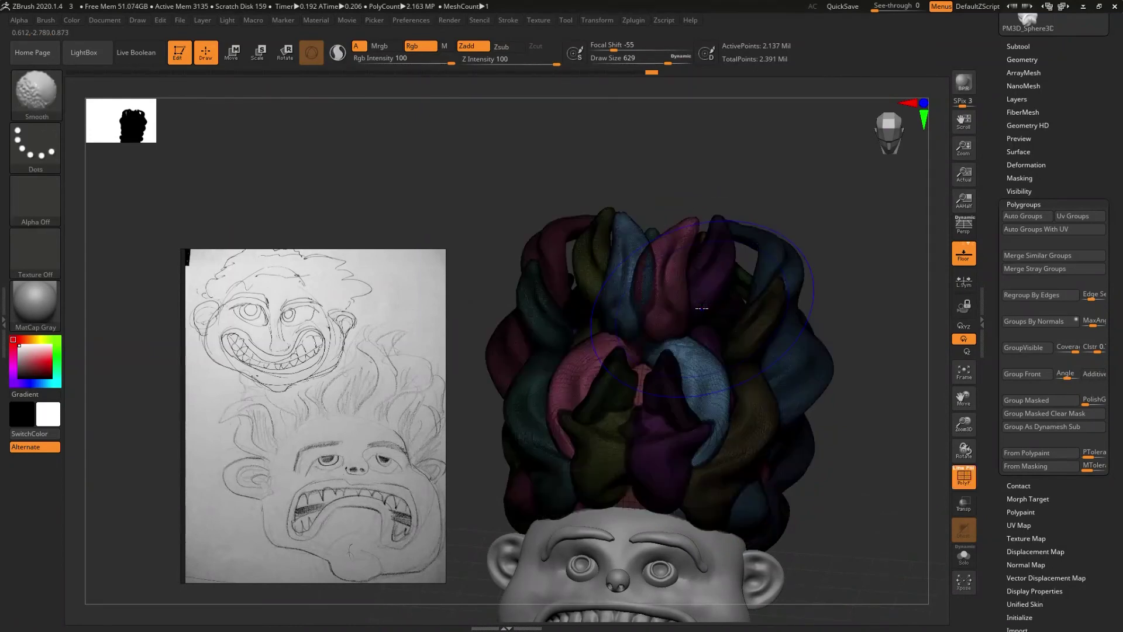
shift+drag(693, 305, 654, 299)
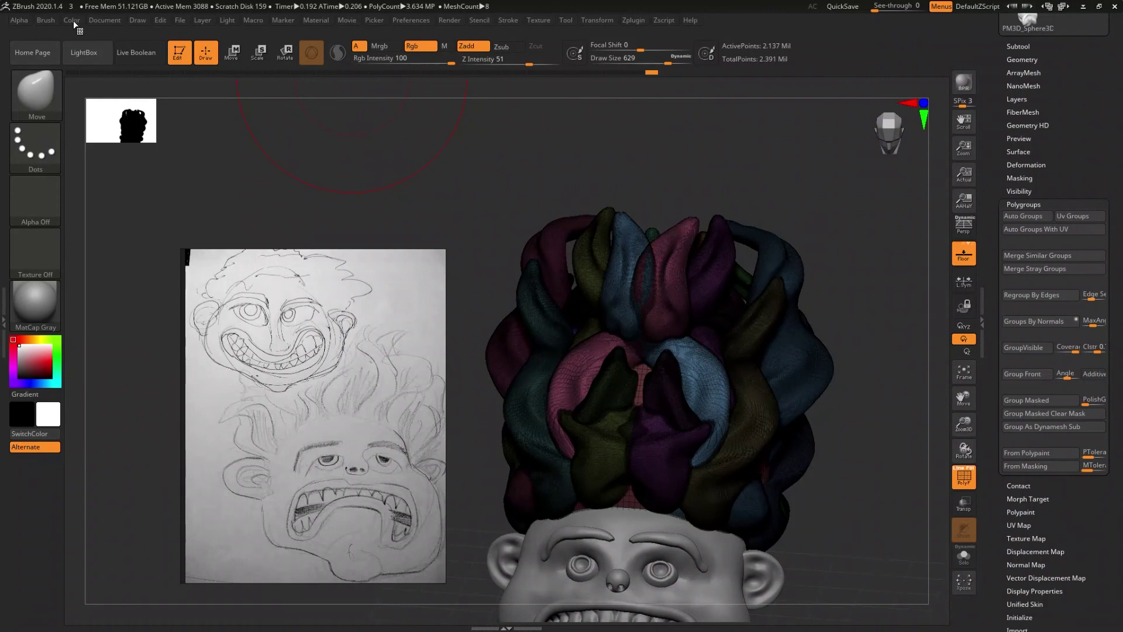
click(45, 20)
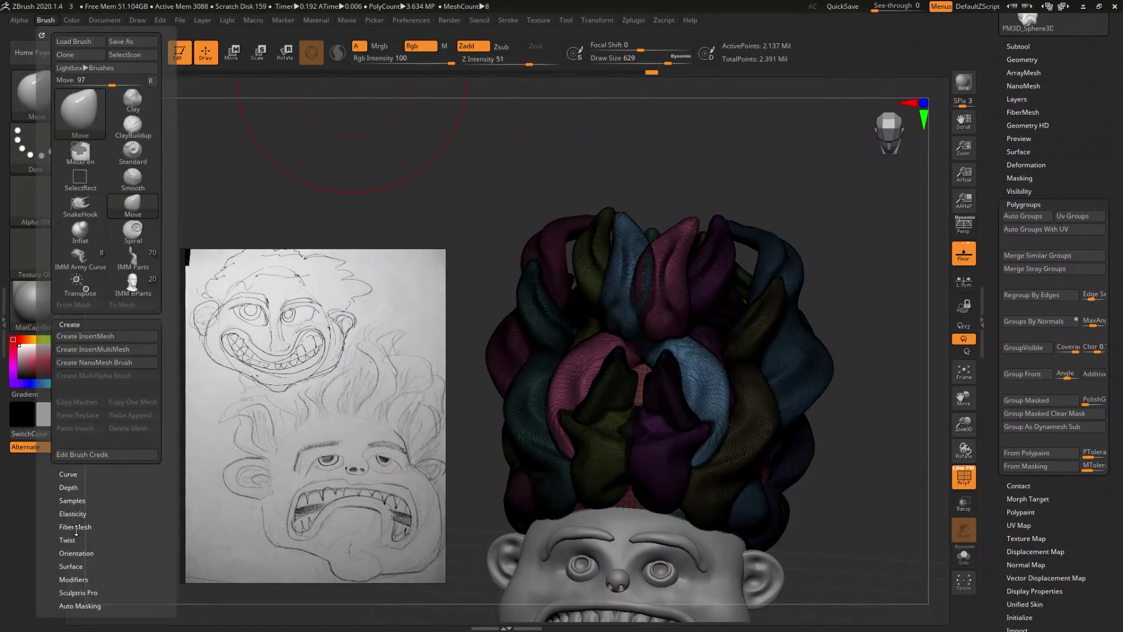
- Set the brush's Auto Masking Mask By Polygroups value to 30
scroll(76, 526, down, 3)
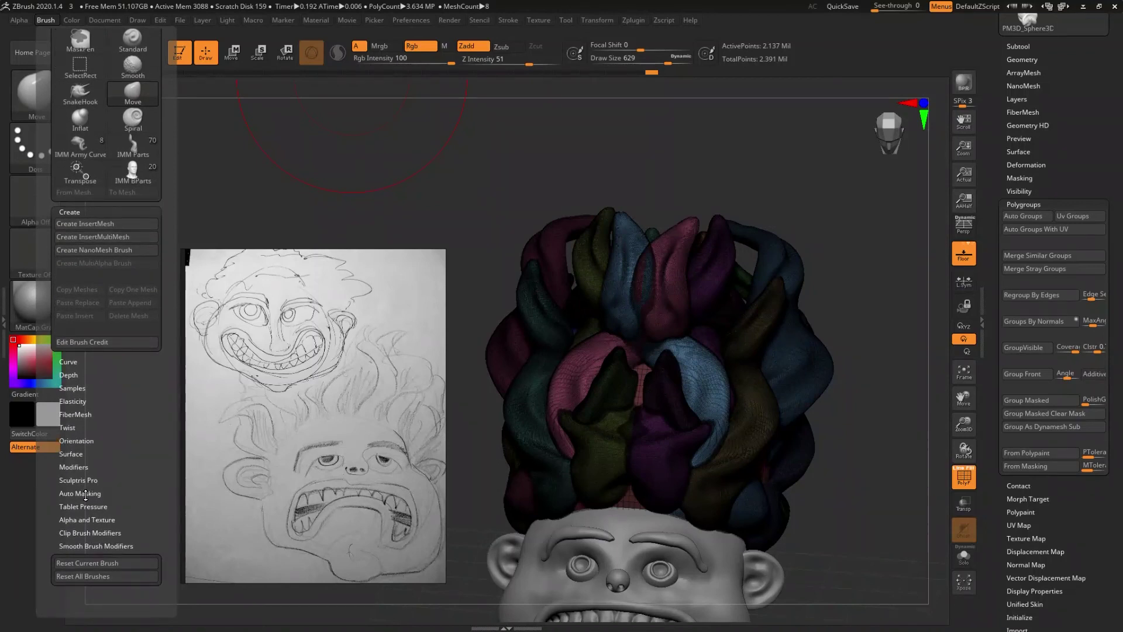
click(86, 494)
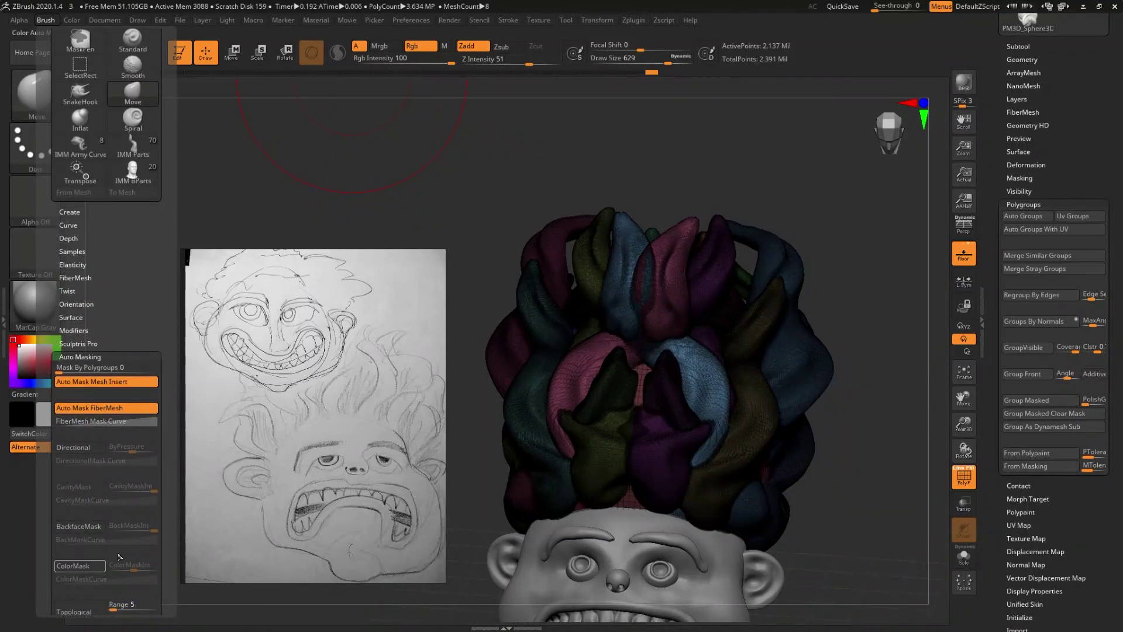
scroll(141, 452, down, 3)
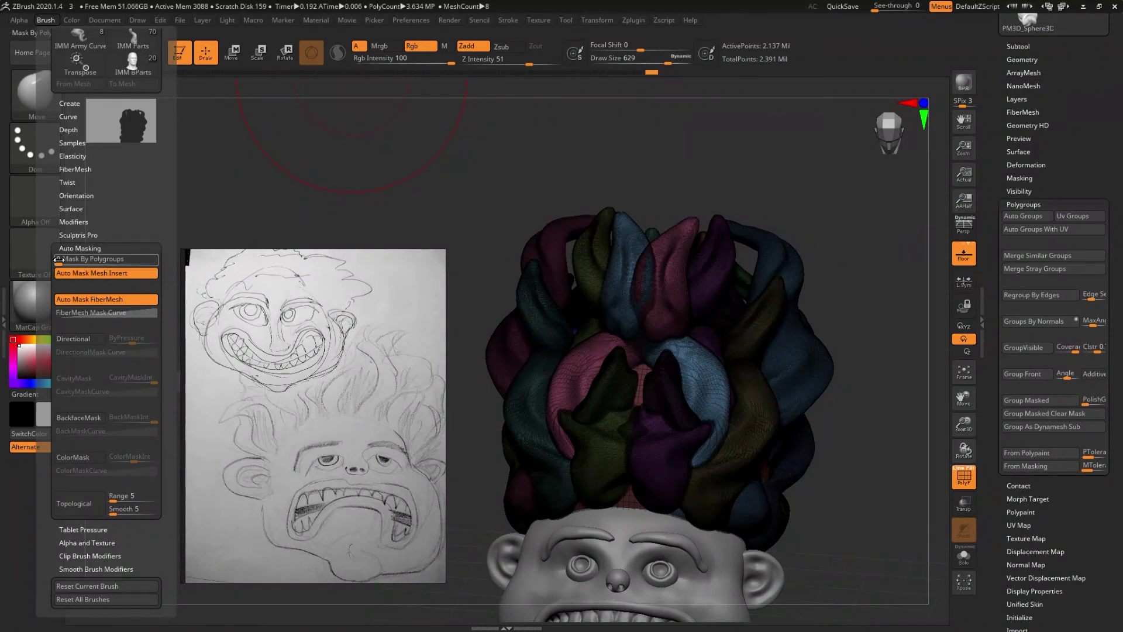
drag(59, 260, 182, 262)
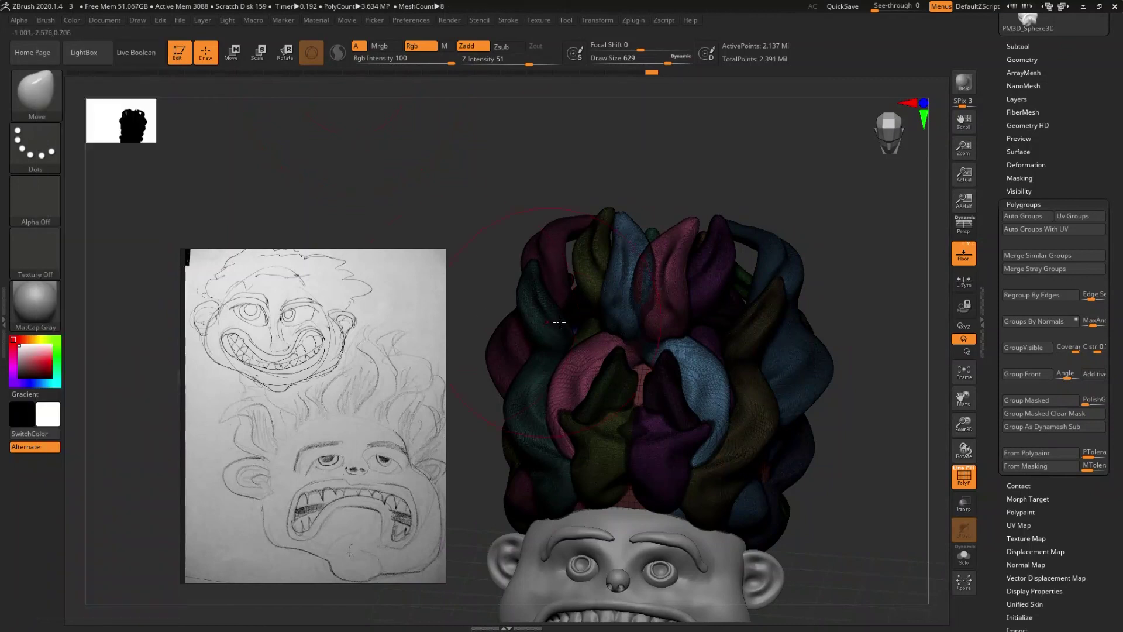
- Push the pink and blue strands outward to the right one at a time, then hide polygroup colours
drag(690, 306, 711, 305)
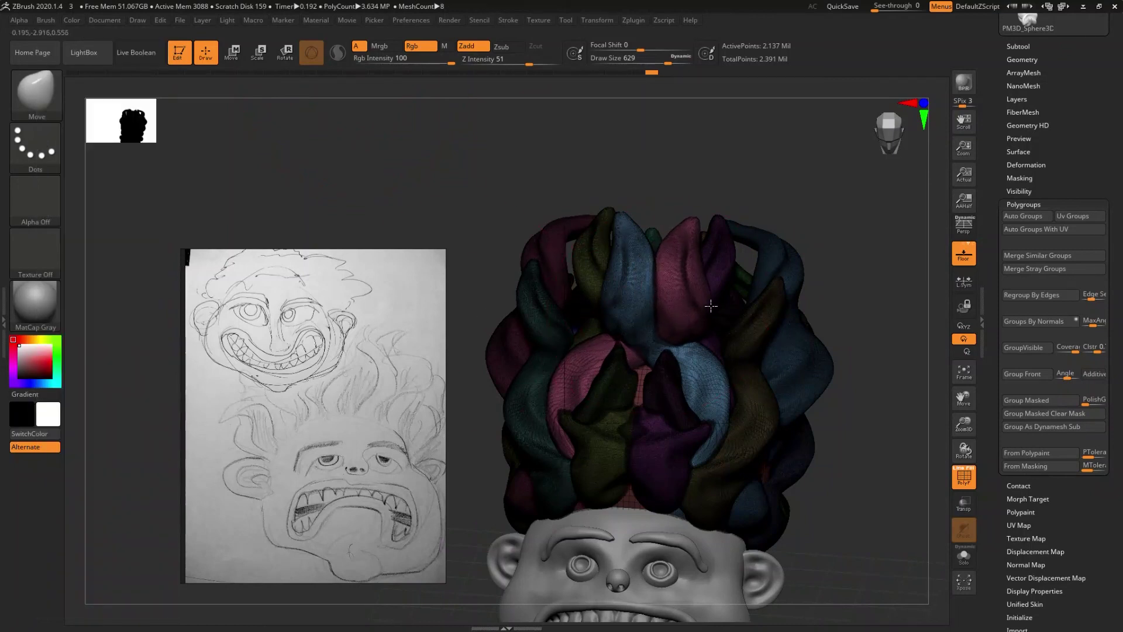
mouse_move(721, 303)
right_down()
mouse_move(708, 356)
mouse_move(712, 321)
right_up()
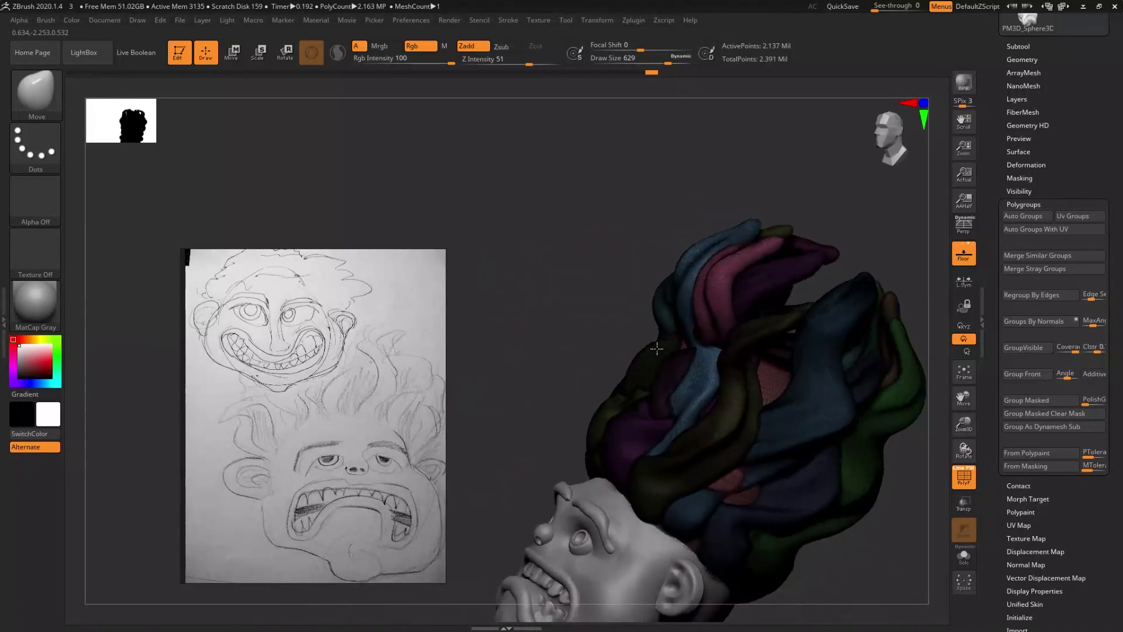
drag(748, 313, 754, 314)
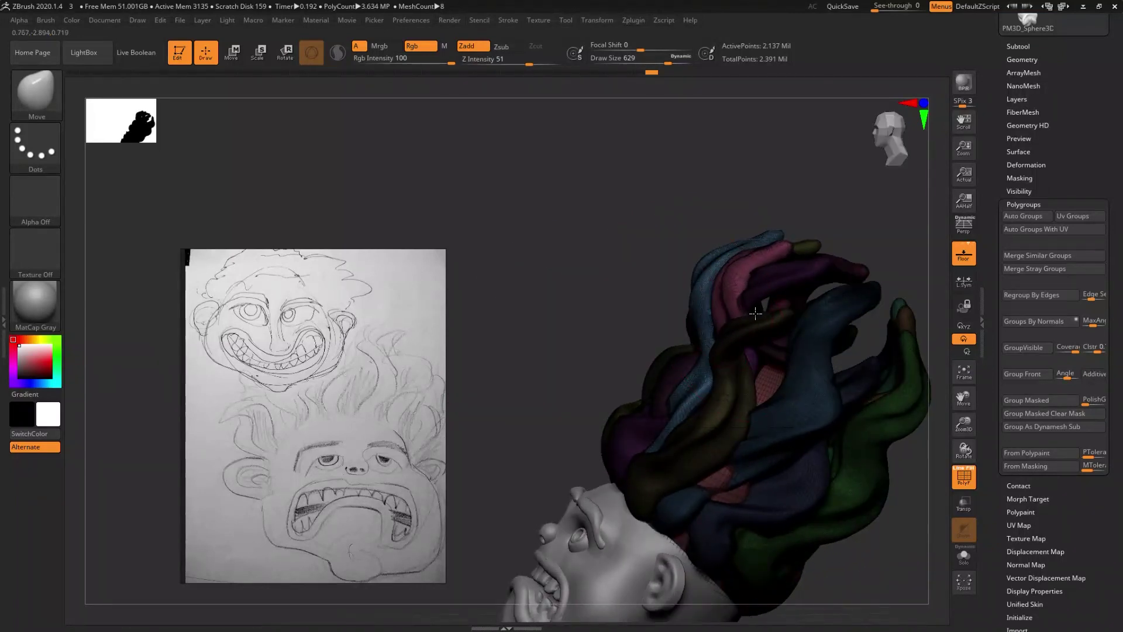
mouse_move(755, 315)
shift+right_down()
mouse_move(678, 411)
mouse_move(689, 389)
mouse_move(653, 389)
mouse_move(676, 401)
mouse_move(622, 370)
shift+right_up()
key(shift+f)
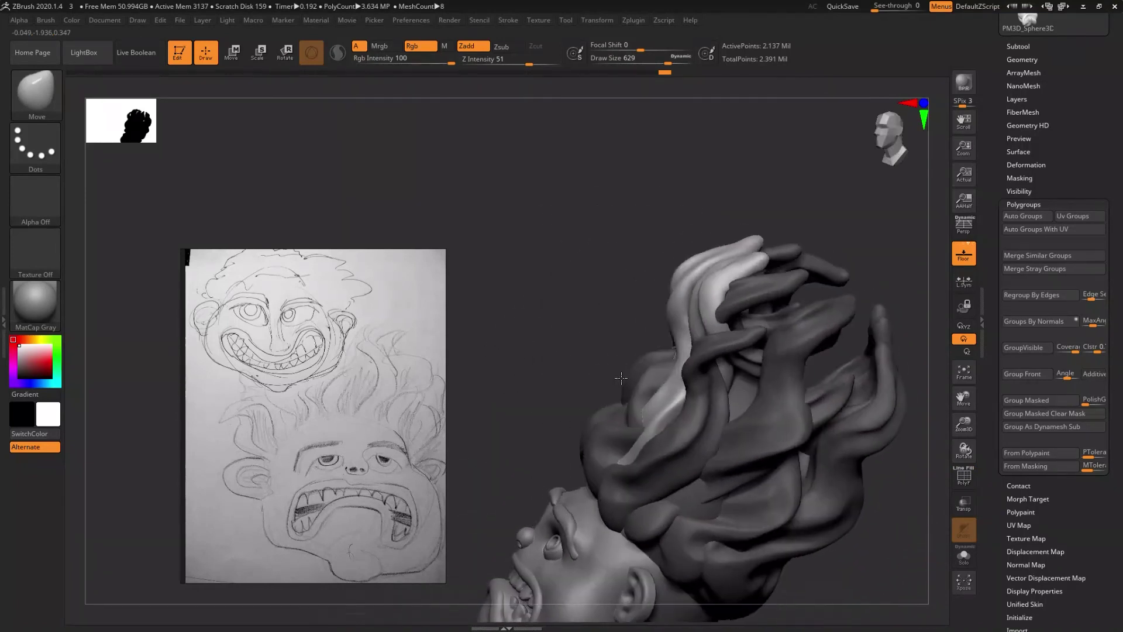
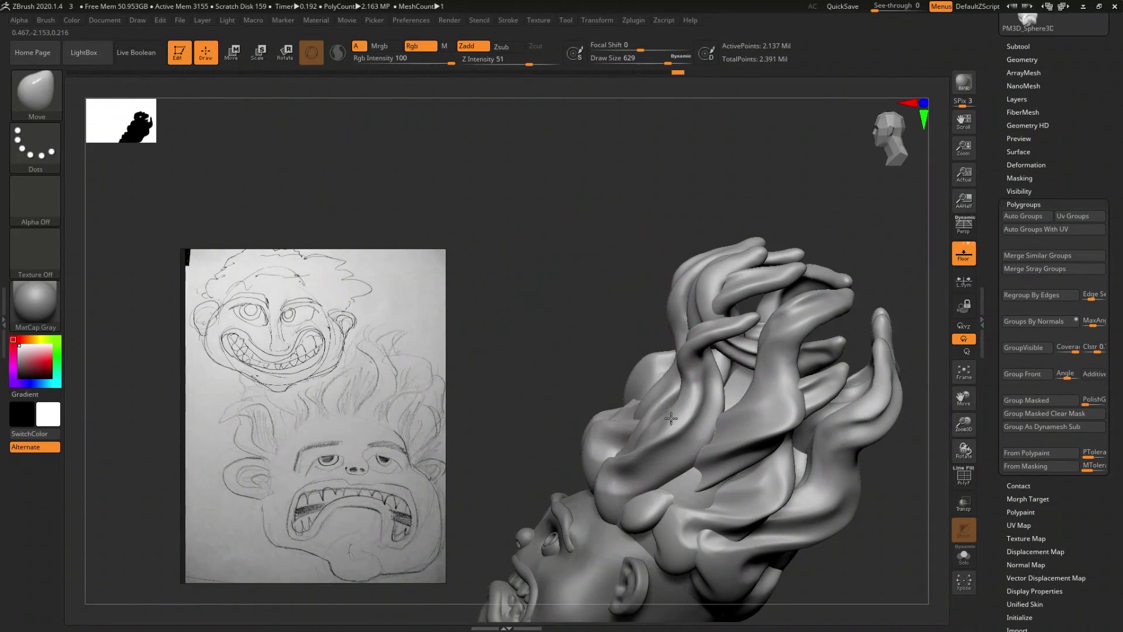
- Orbit the head between front and three-quarter views to inspect the flame hair
shift+right_drag(671, 417, 622, 394)
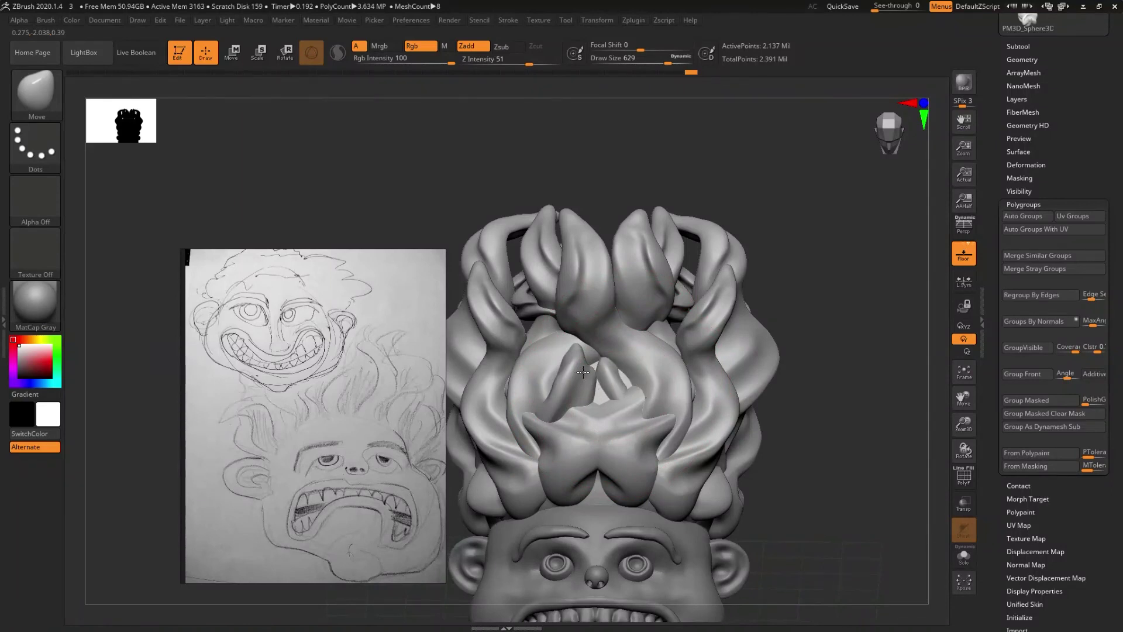
mouse_move(584, 373)
right_down()
mouse_move(618, 394)
mouse_move(607, 379)
right_up()
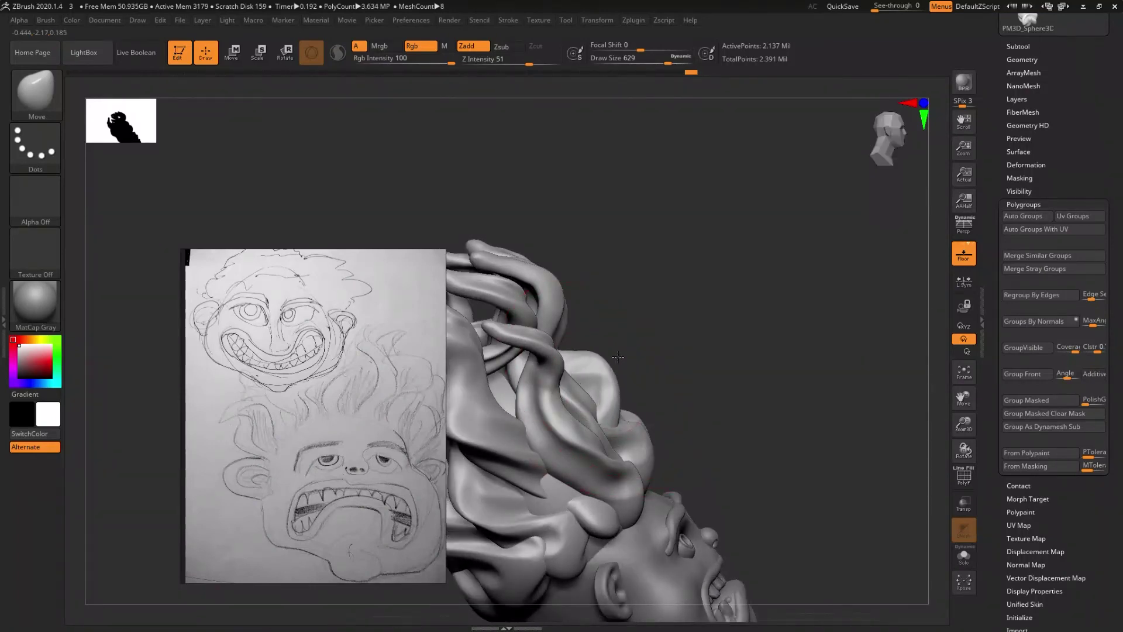
mouse_move(620, 378)
right_down()
mouse_move(577, 408)
mouse_move(615, 376)
right_up()
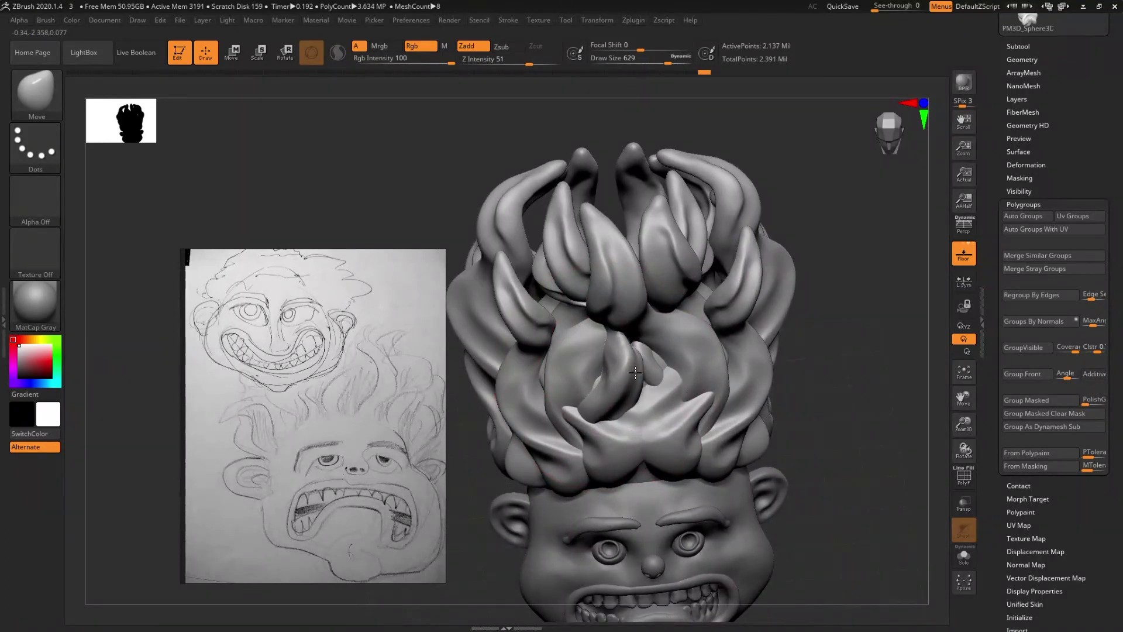
right_drag(638, 371, 614, 402)
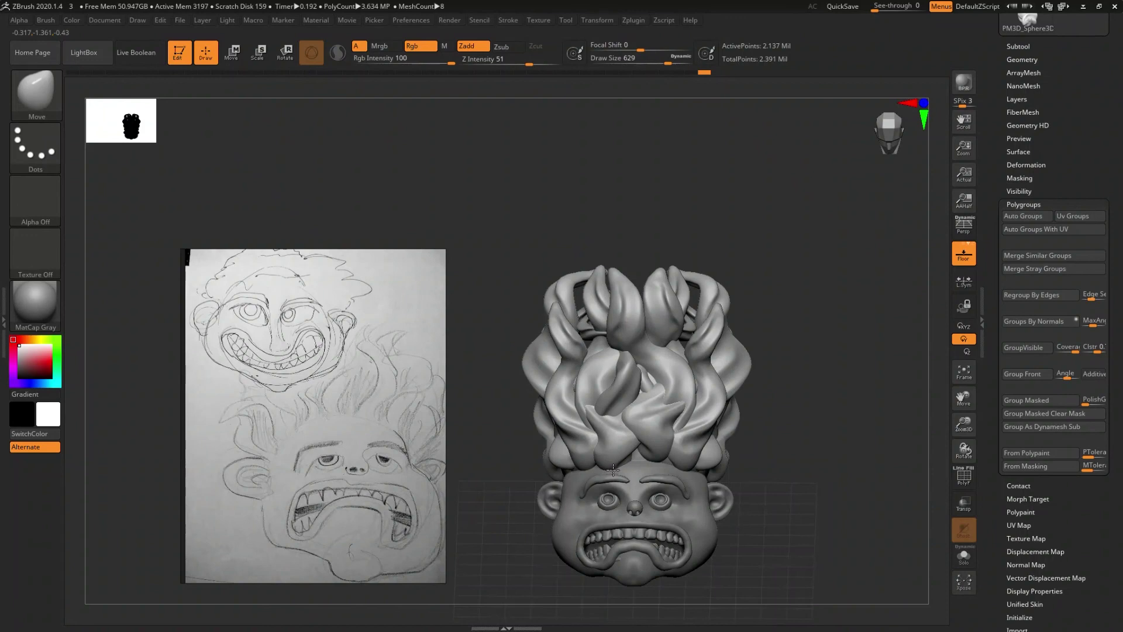
mouse_move(615, 467)
right_down()
mouse_move(632, 432)
mouse_move(574, 371)
right_up()
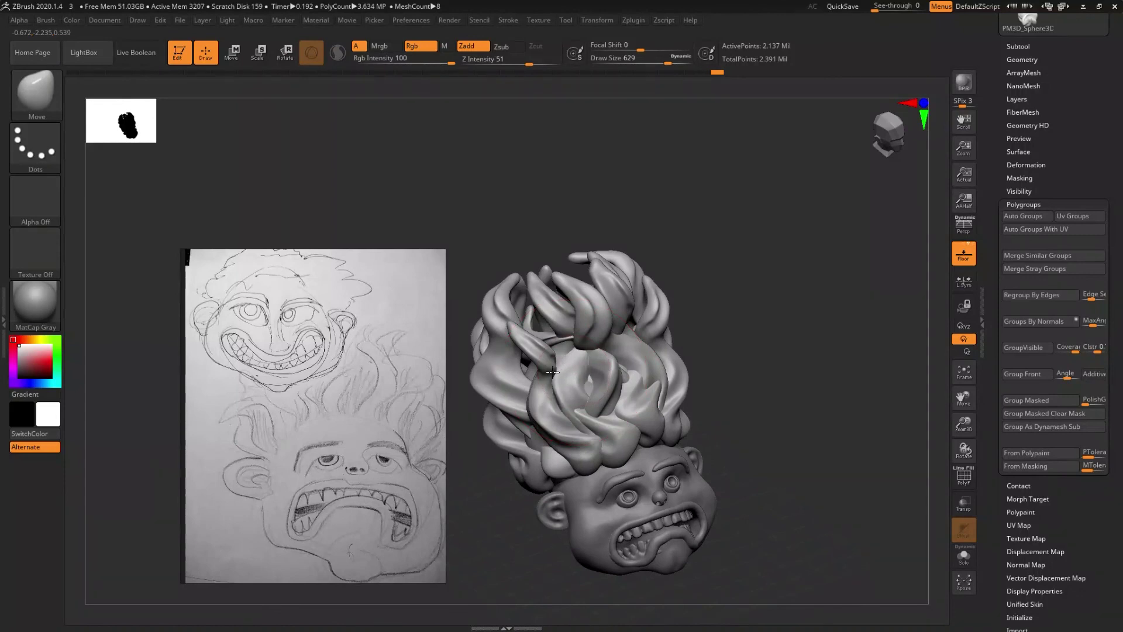
right_drag(558, 372, 554, 419)
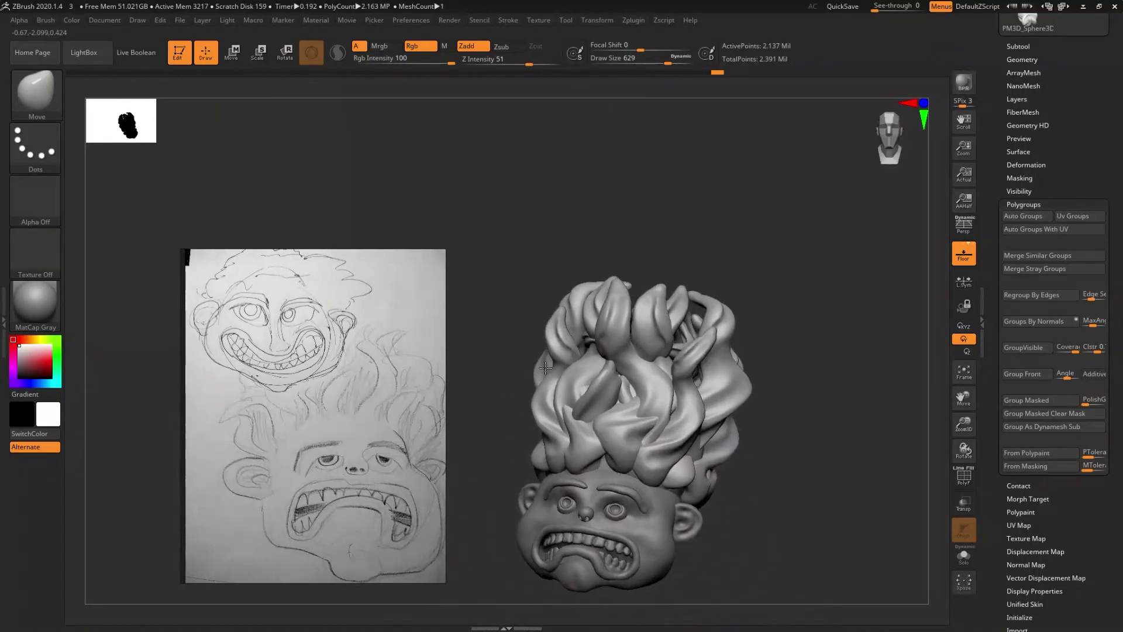
mouse_move(554, 419)
right_down()
mouse_move(572, 427)
mouse_move(555, 365)
right_up()
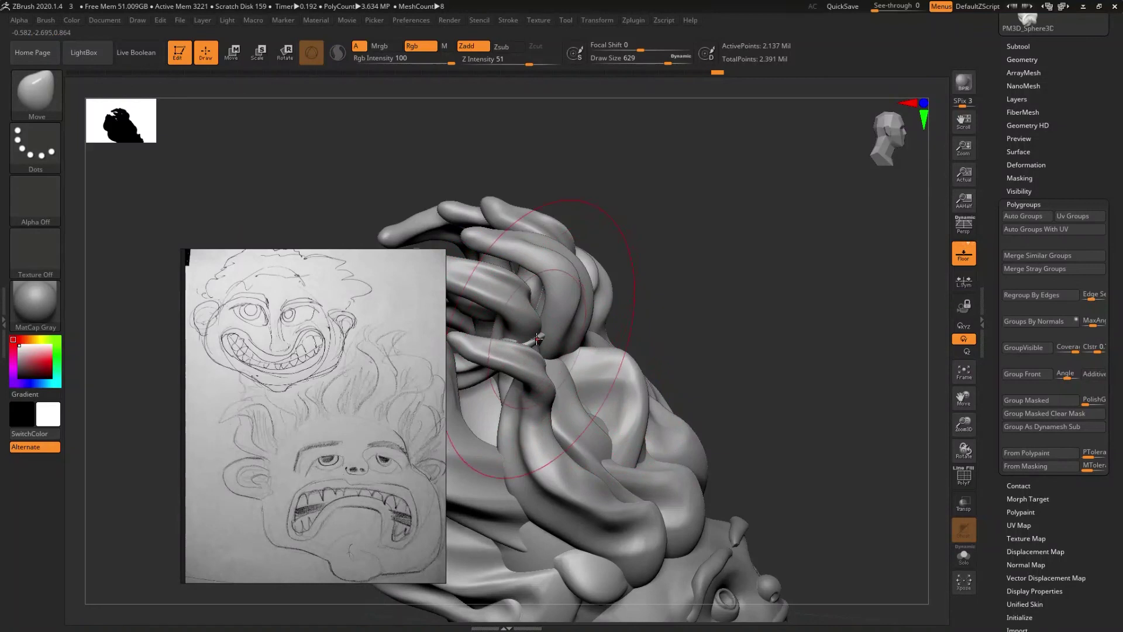
mouse_move(575, 355)
right_down()
mouse_move(539, 369)
mouse_move(582, 385)
mouse_move(677, 331)
mouse_move(648, 337)
mouse_move(652, 315)
right_up()
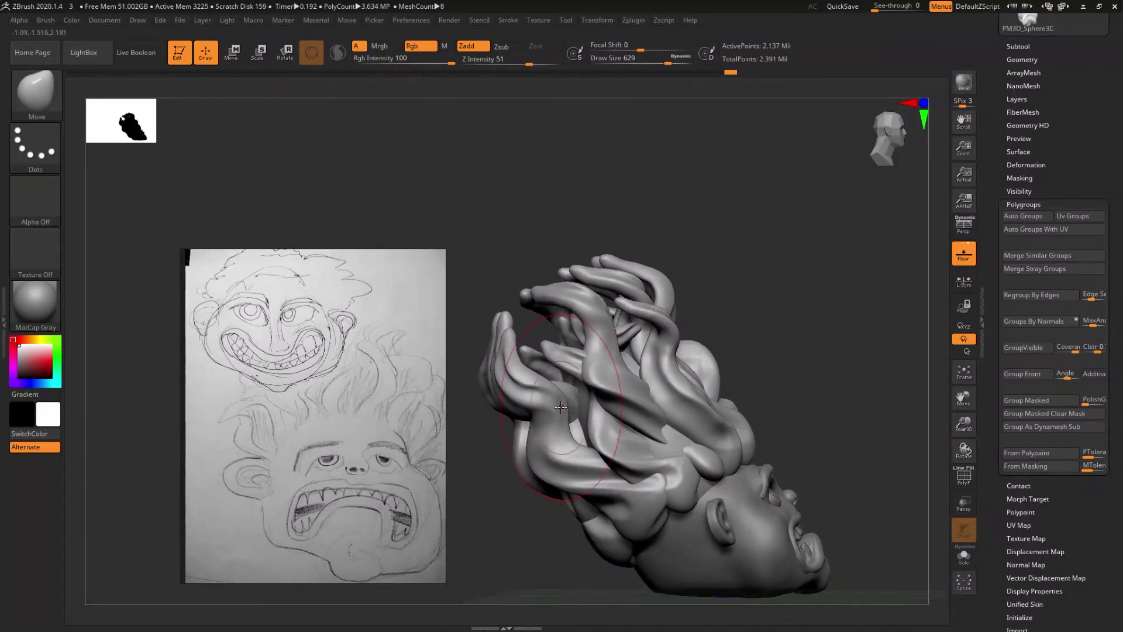
mouse_move(542, 395)
right_down()
mouse_move(578, 397)
mouse_move(559, 326)
right_up()
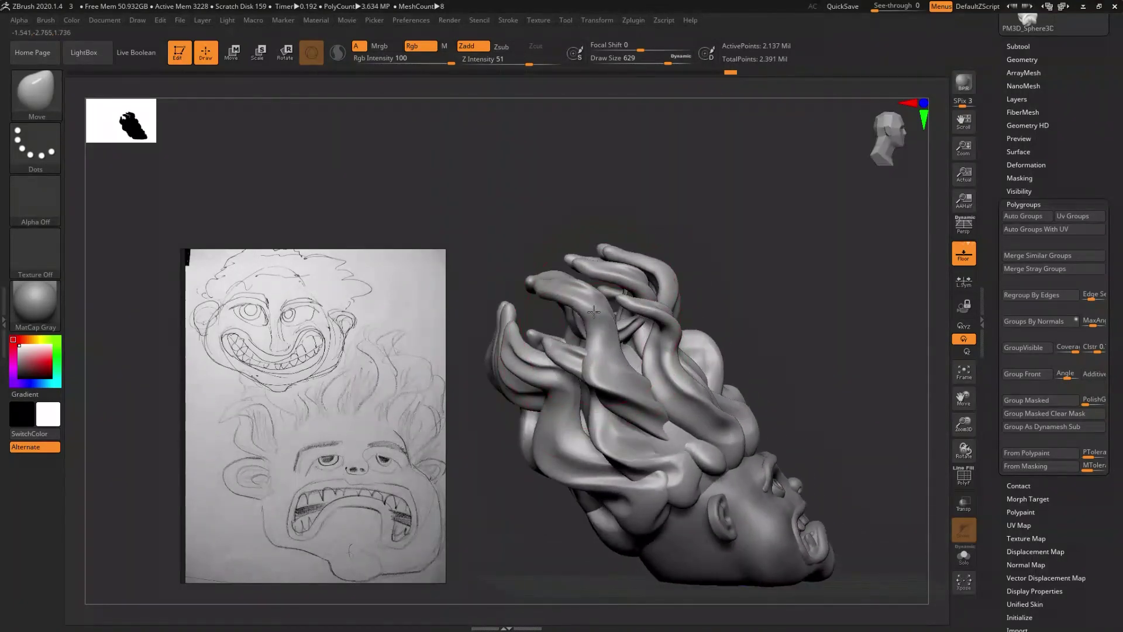
- Push several hair strands above the head upward with the Move brush
drag(559, 326, 558, 328)
right_drag(566, 322, 582, 355)
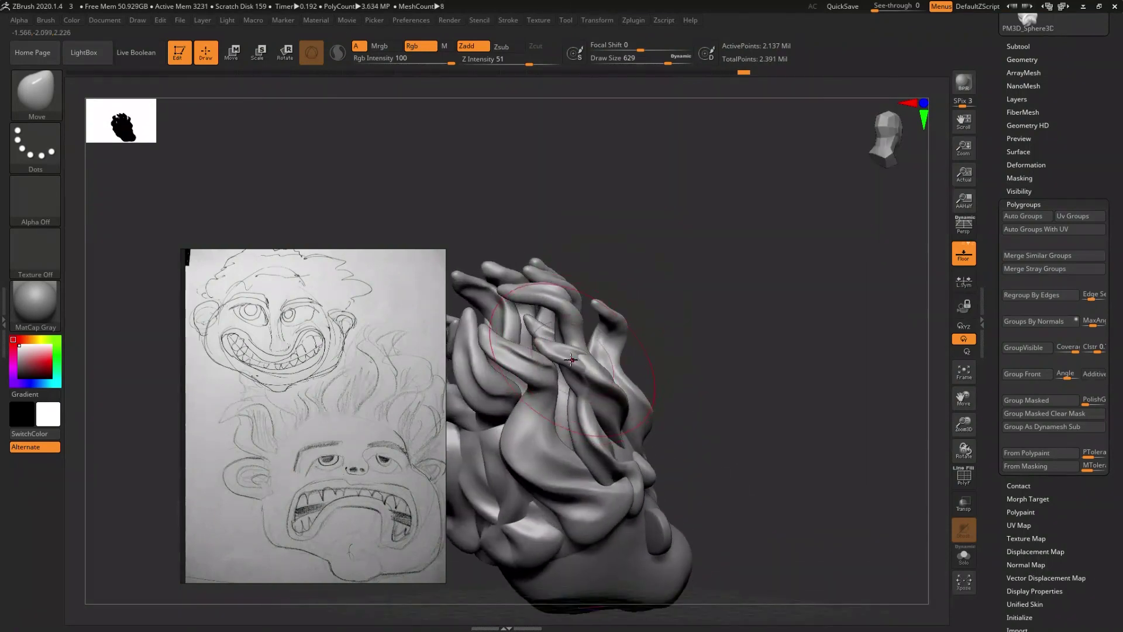
drag(549, 383, 546, 387)
right_drag(586, 372, 573, 373)
drag(571, 370, 582, 347)
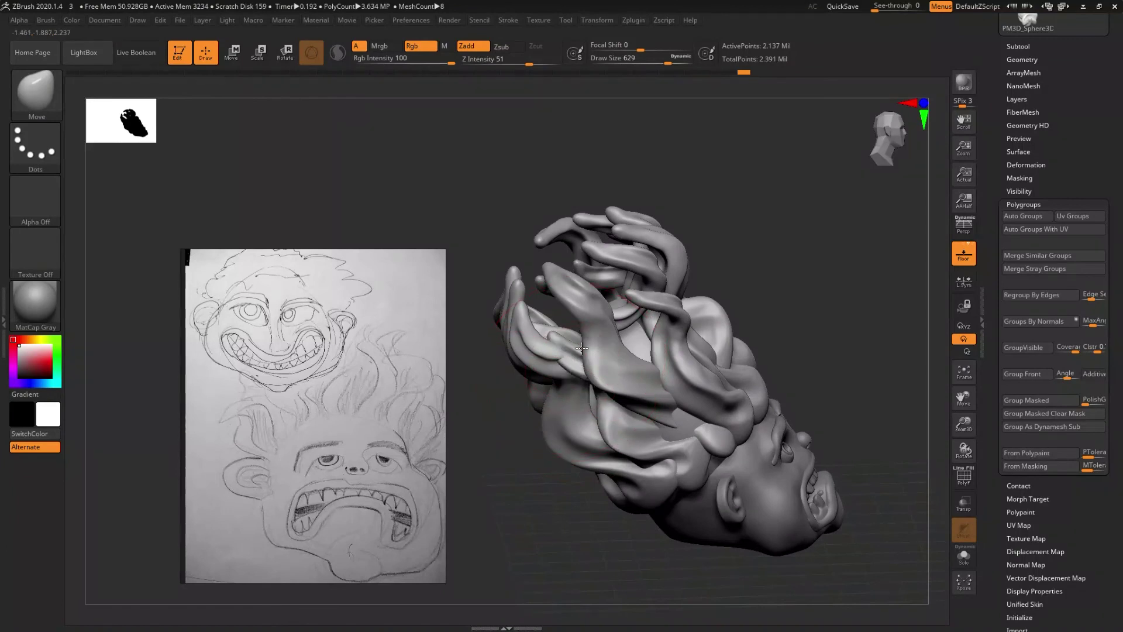
mouse_move(603, 384)
right_down()
mouse_move(641, 413)
mouse_move(568, 399)
mouse_move(579, 364)
mouse_move(605, 361)
mouse_move(640, 414)
mouse_move(525, 421)
mouse_move(540, 406)
right_up()
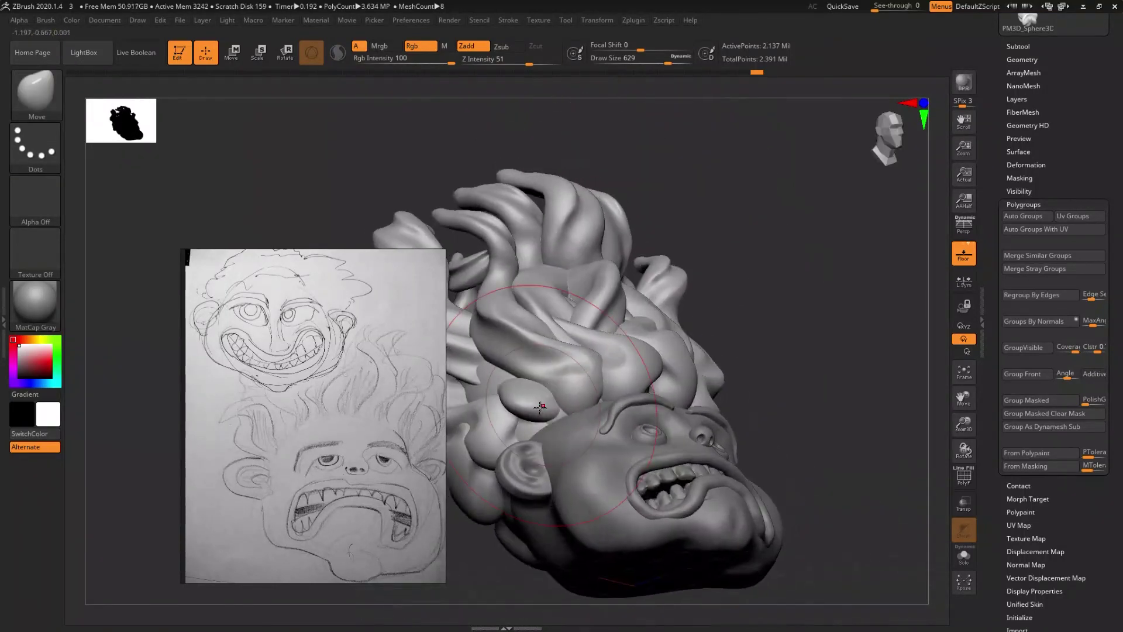
- Pull the bulge near the ear and the hair mass above the face downward
drag(536, 417, 536, 445)
right_drag(533, 429, 602, 380)
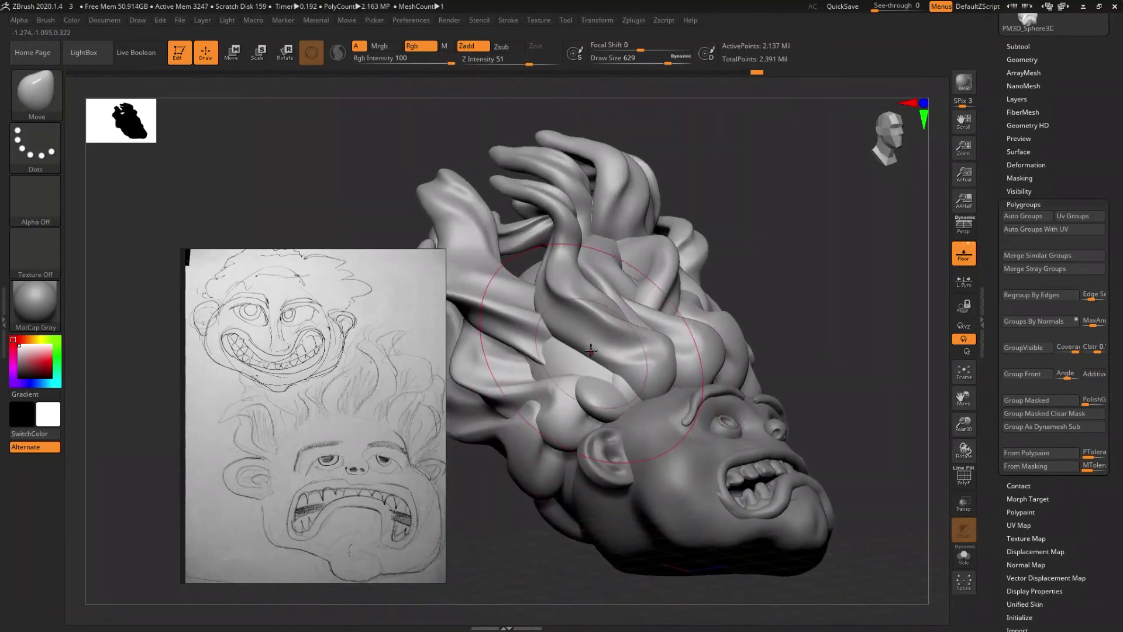
right_drag(561, 383, 550, 370)
drag(536, 359, 542, 366)
right_drag(537, 372, 595, 310)
drag(595, 310, 600, 308)
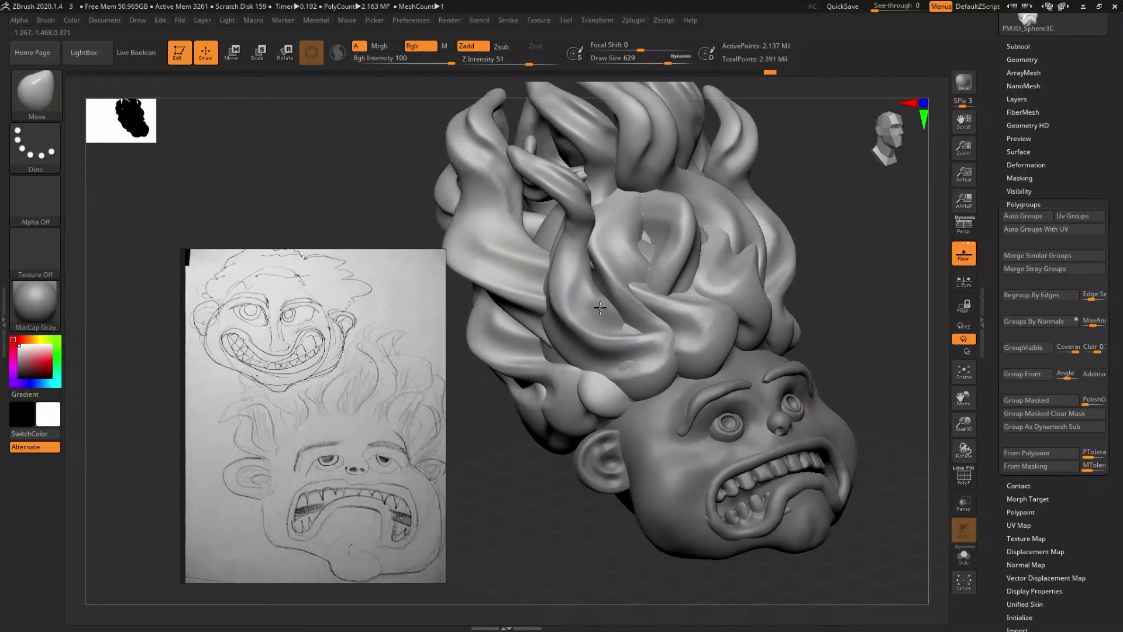
- Review the reshaped hair from front, tilted side and low views
mouse_move(596, 310)
right_down()
mouse_move(594, 426)
mouse_move(599, 414)
mouse_move(658, 452)
right_up()
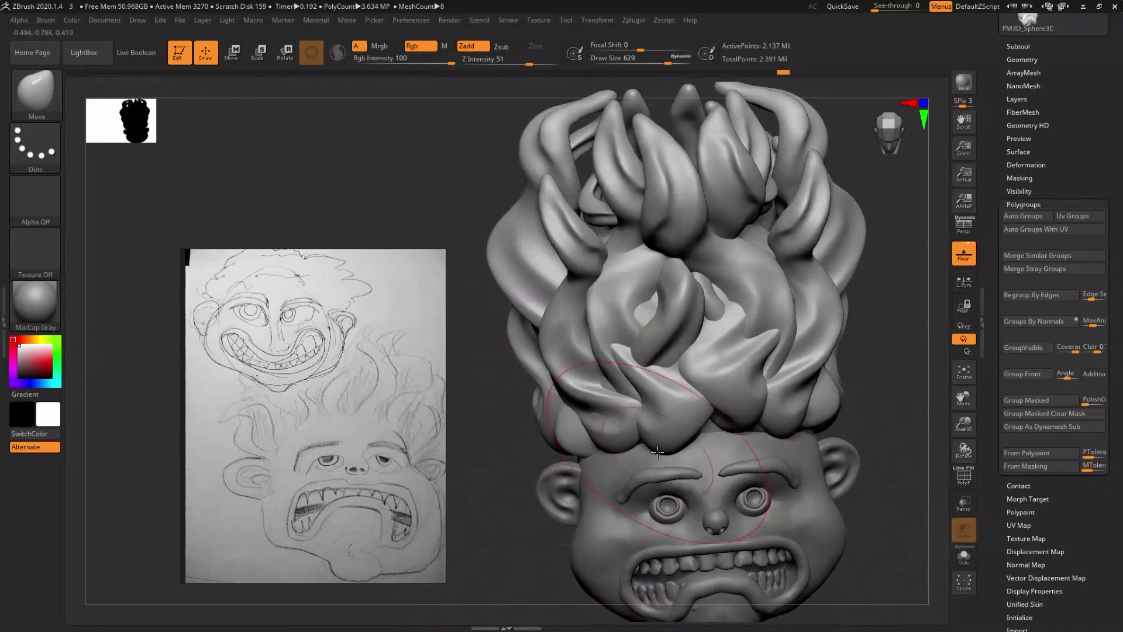
right_drag(666, 421, 721, 421)
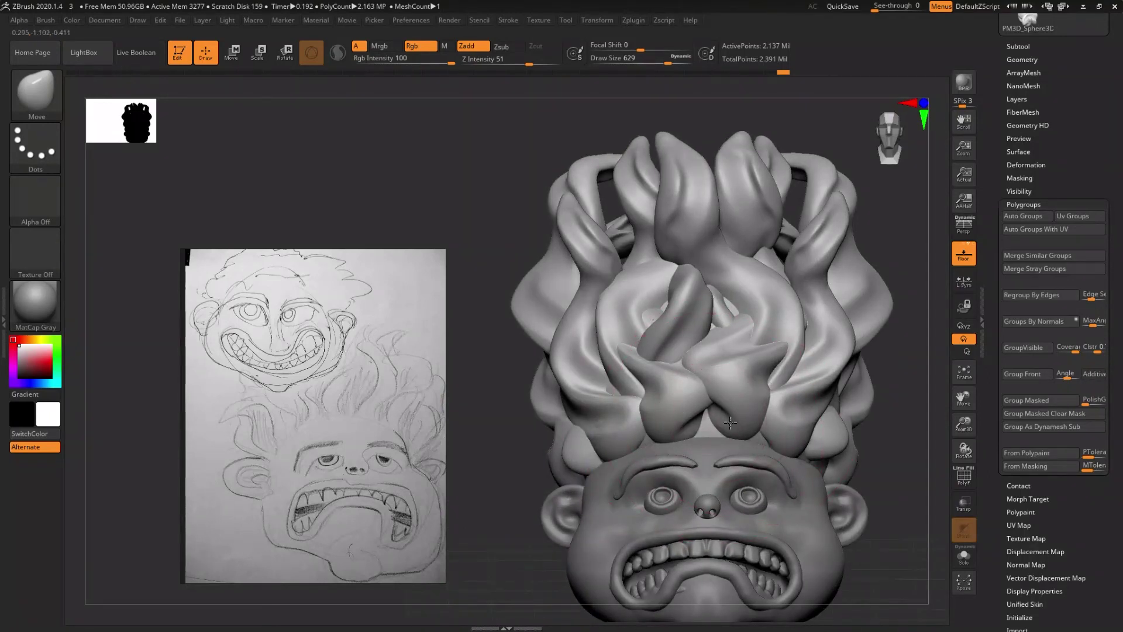
mouse_move(717, 436)
right_down()
mouse_move(600, 382)
mouse_move(739, 413)
right_up()
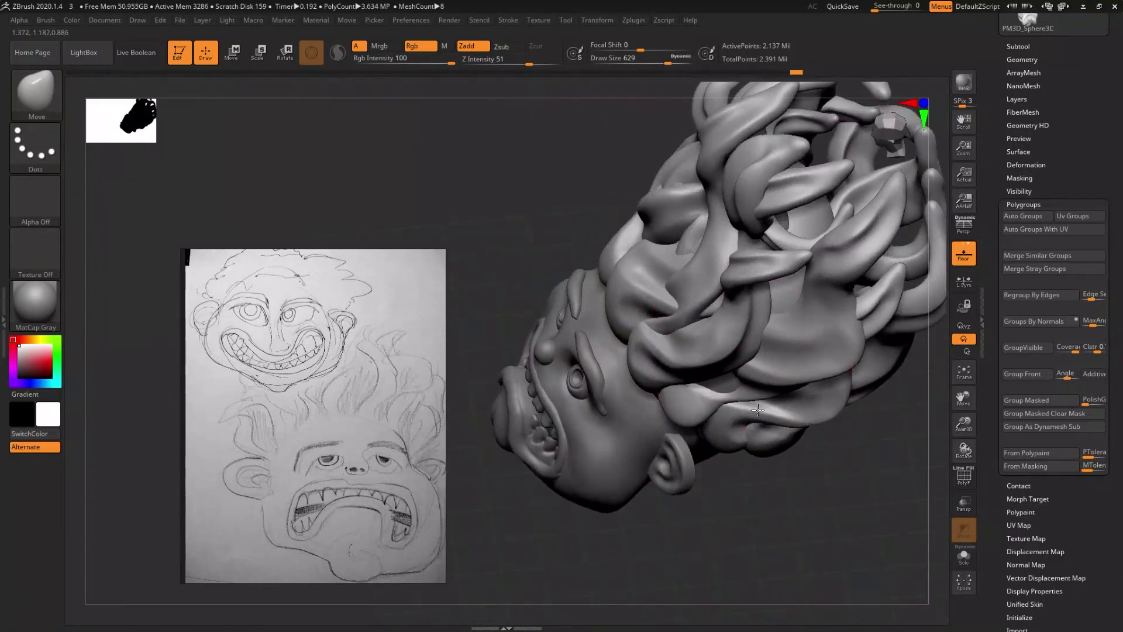
right_drag(745, 430, 728, 378)
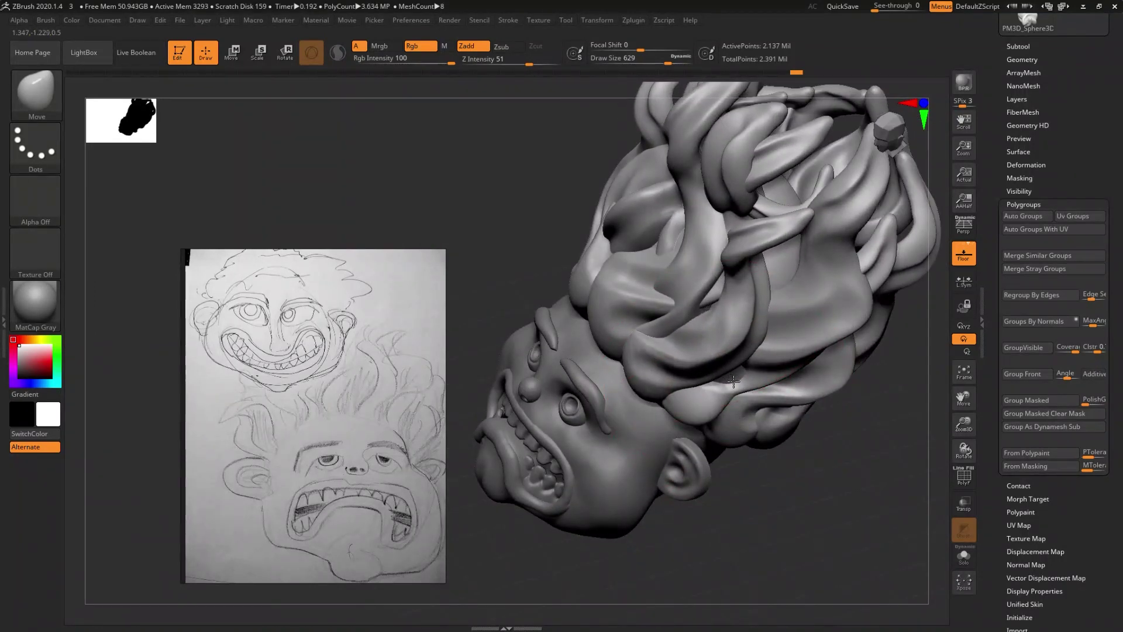
mouse_move(737, 406)
right_down()
mouse_move(731, 316)
mouse_move(710, 413)
right_up()
- Set Draw Size to 239, check the hair from low and high angles, then enlarge the brush
key(s)
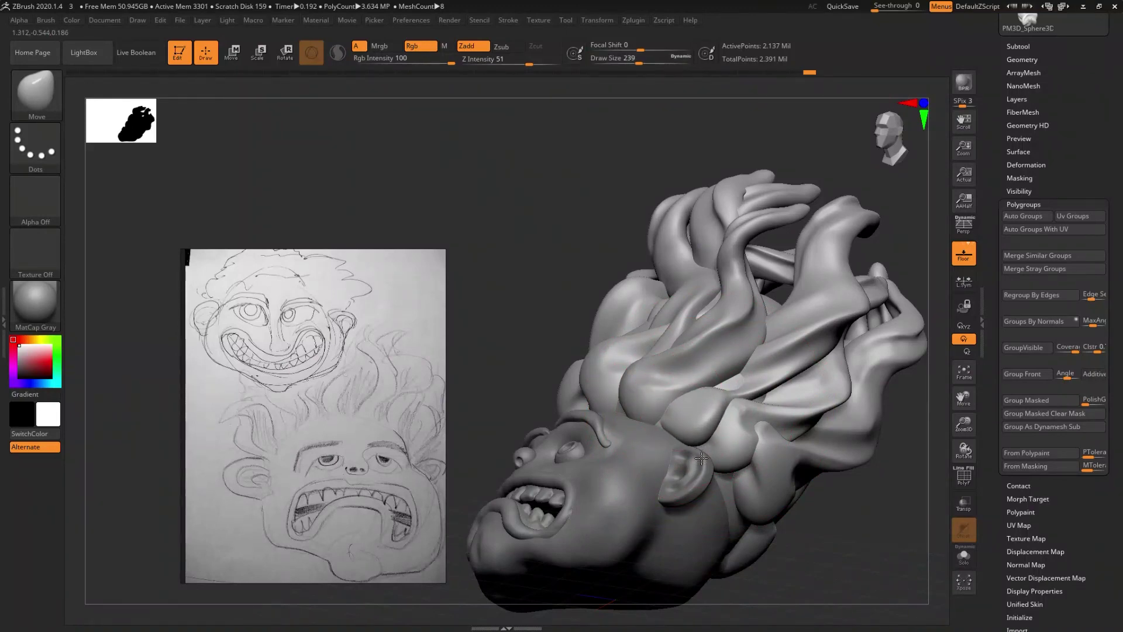
right_drag(700, 457, 696, 495)
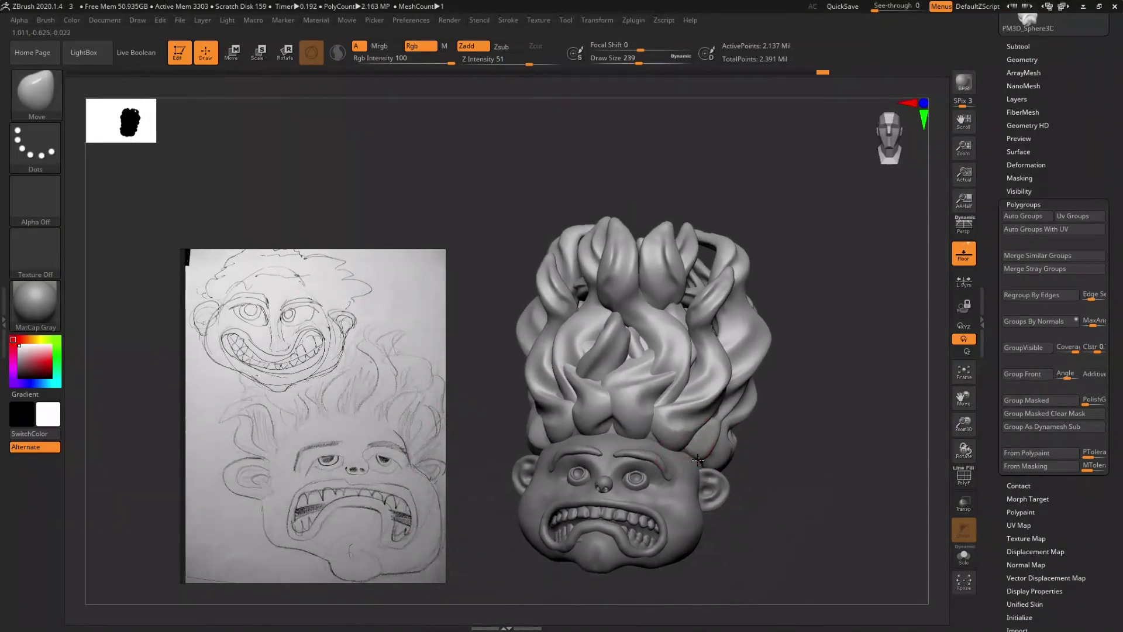
right_drag(673, 456, 674, 430)
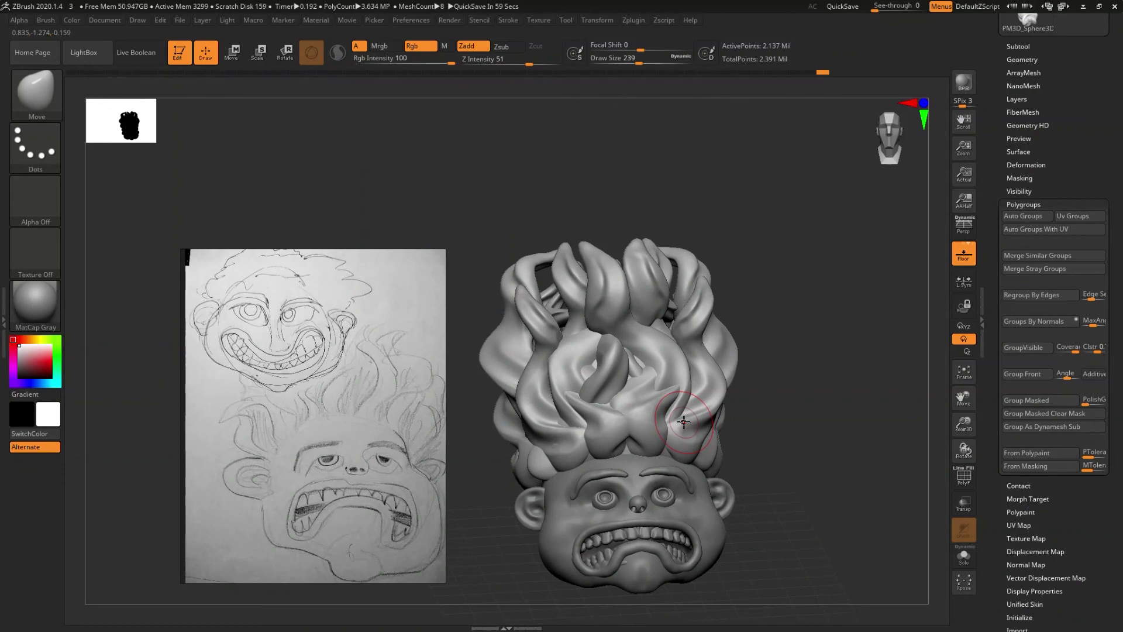
mouse_move(695, 344)
right_down()
mouse_move(706, 460)
mouse_move(710, 446)
mouse_move(666, 440)
mouse_move(656, 423)
mouse_move(694, 386)
mouse_move(695, 349)
right_up()
key(bracketright)
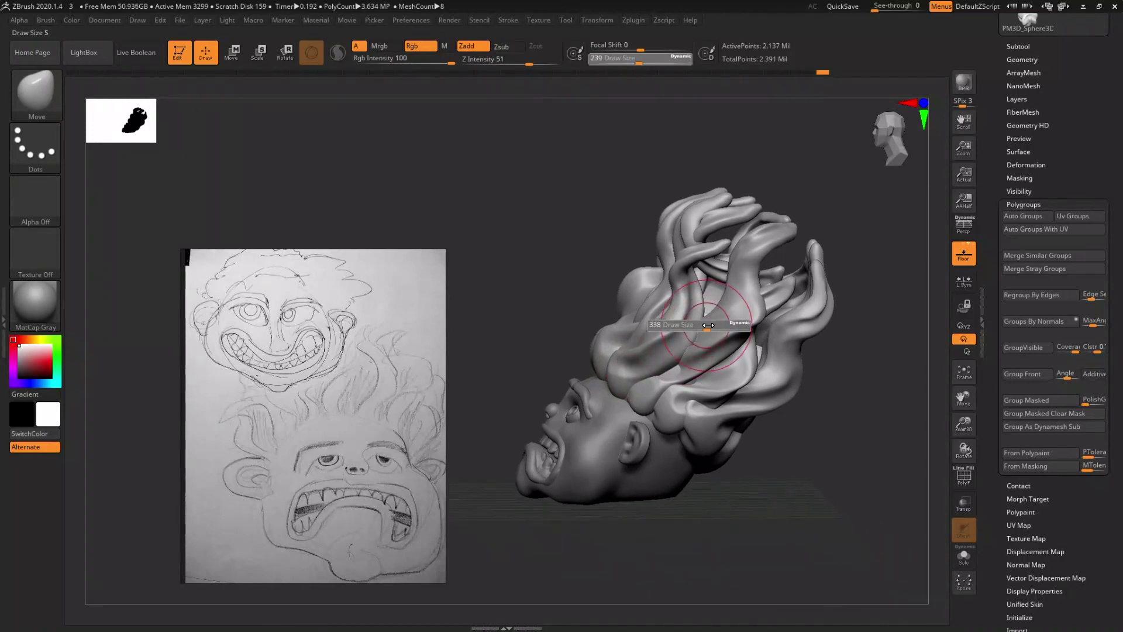
- Set a much larger brush size and pull the whole hair mass up and left
key(bracketright)
key(bracketright)
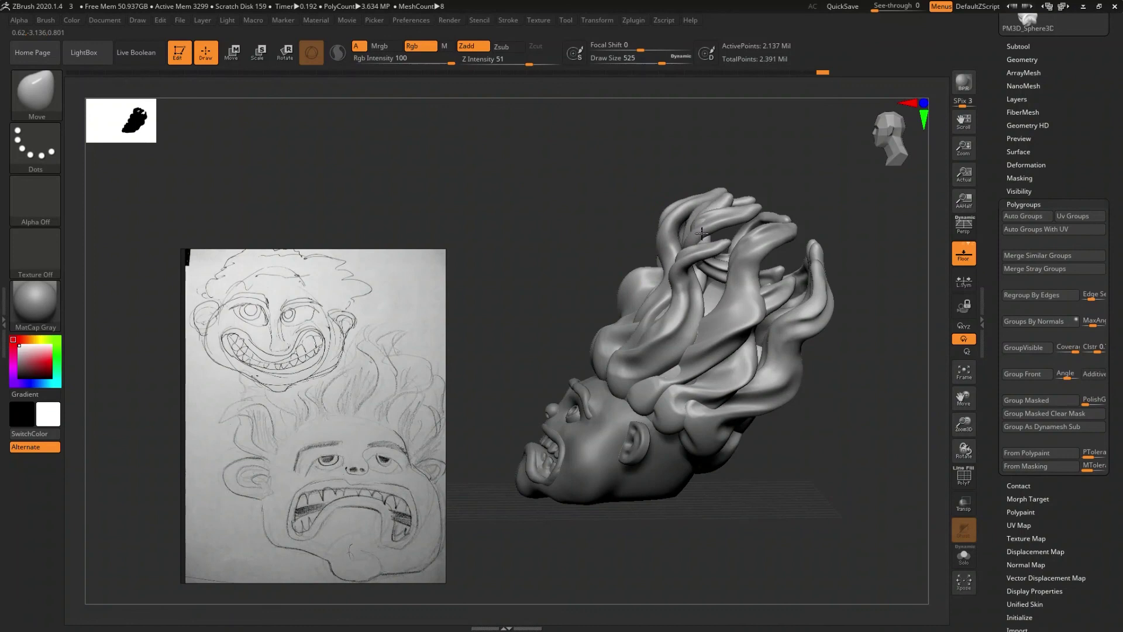
key(s)
drag(696, 231, 746, 235)
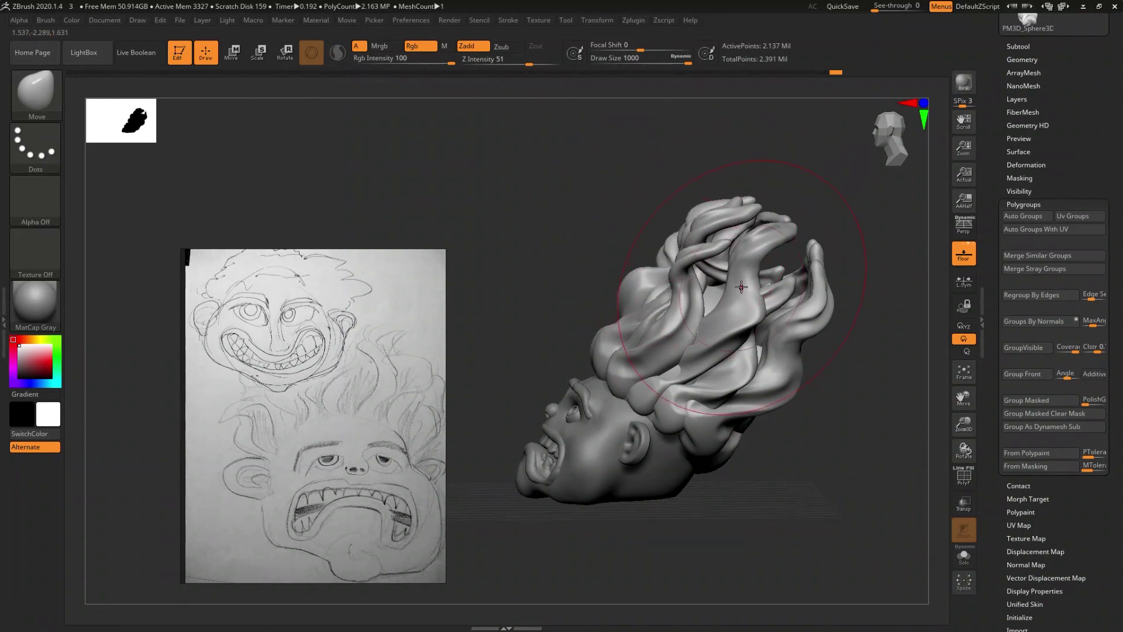
drag(742, 287, 711, 252)
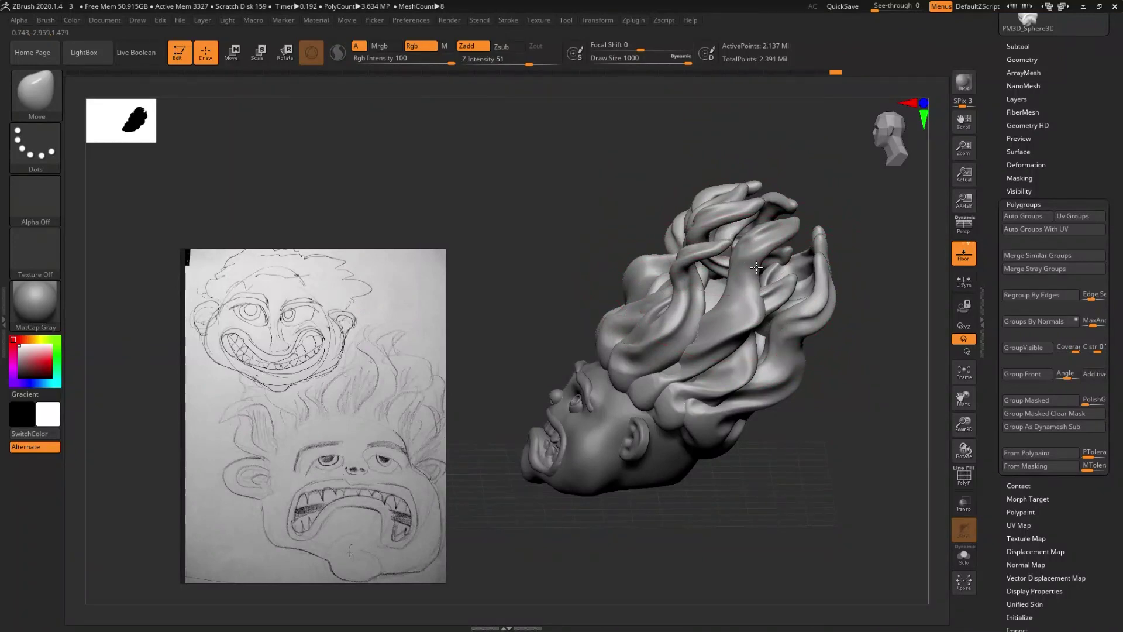
right_drag(766, 278, 818, 324)
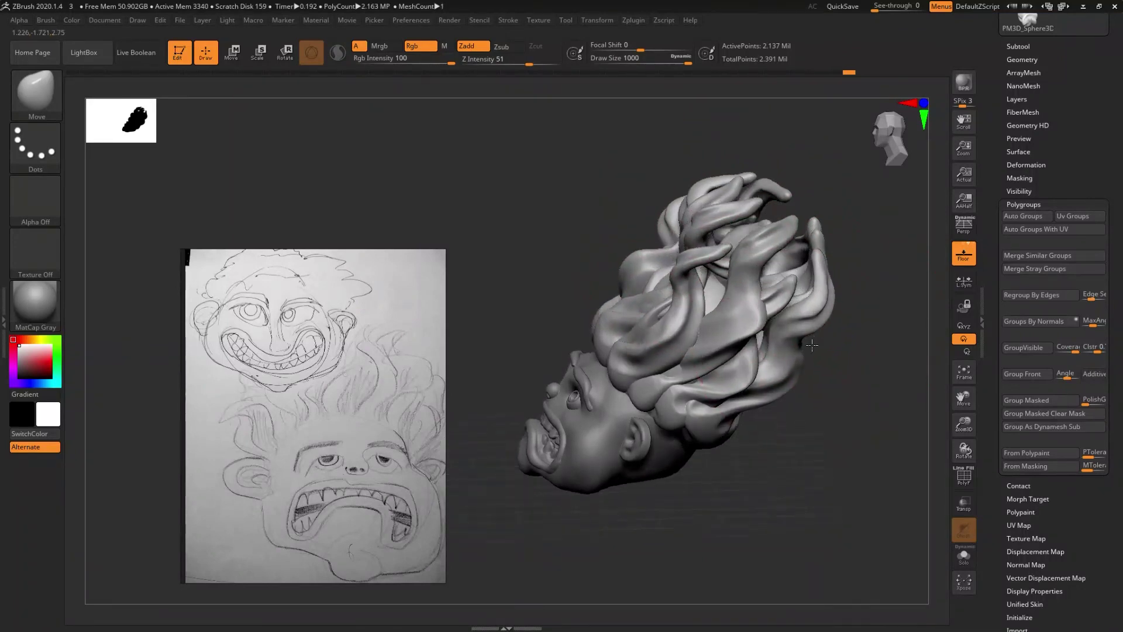
mouse_move(817, 324)
right_down()
mouse_move(814, 286)
mouse_move(782, 250)
right_up()
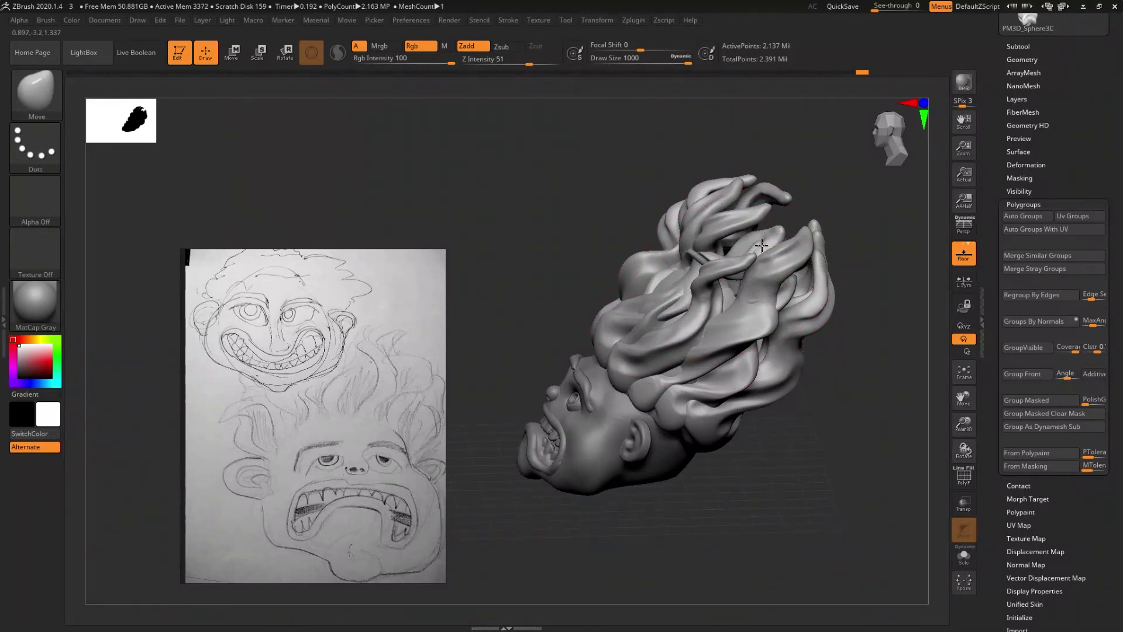
mouse_move(736, 216)
right_down()
mouse_move(720, 251)
mouse_move(782, 261)
right_up()
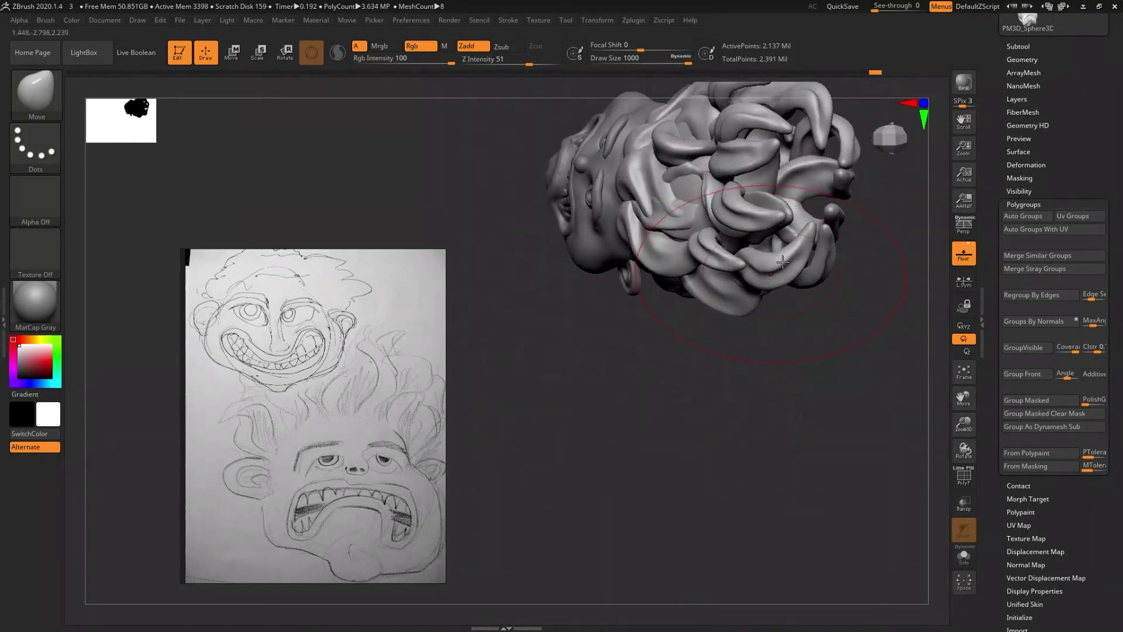
- Pull a horn-like hair tip left and shift the small ball-shaped bump up-left
drag(839, 184, 780, 175)
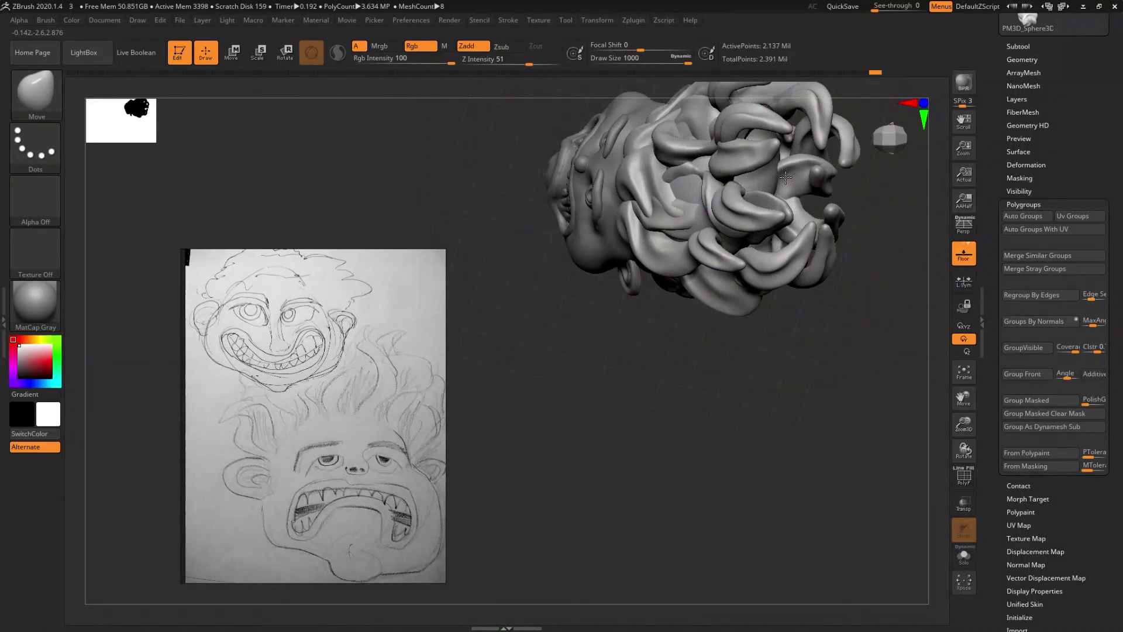
mouse_move(830, 206)
mouse_down()
mouse_move(767, 194)
mouse_move(813, 198)
mouse_move(775, 184)
mouse_move(667, 357)
mouse_move(642, 372)
mouse_up()
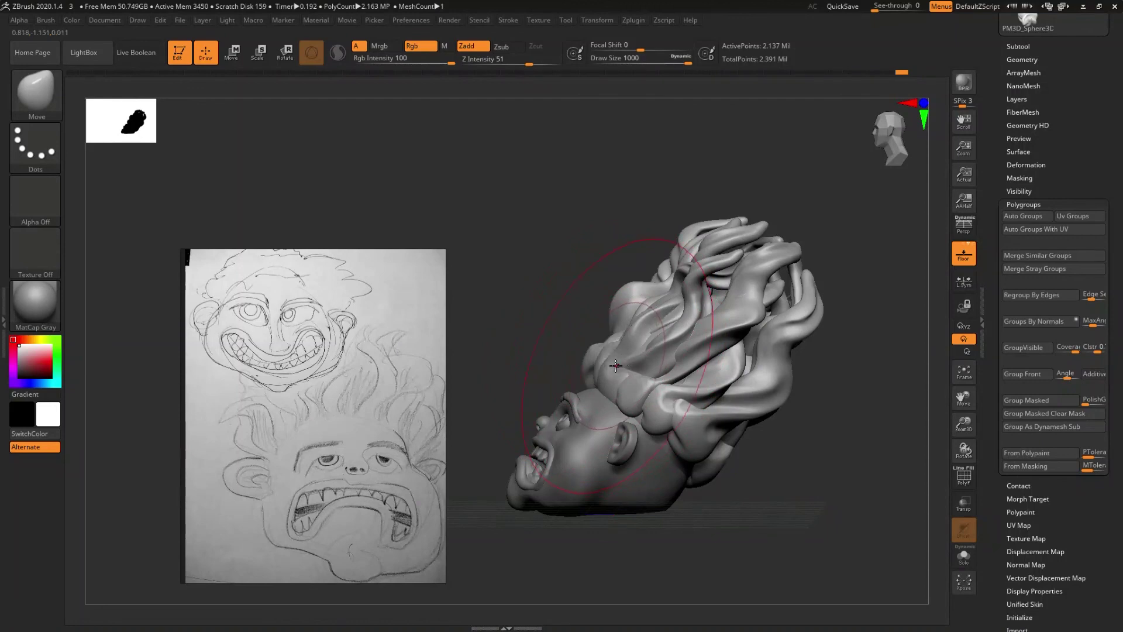
drag(631, 377, 654, 397)
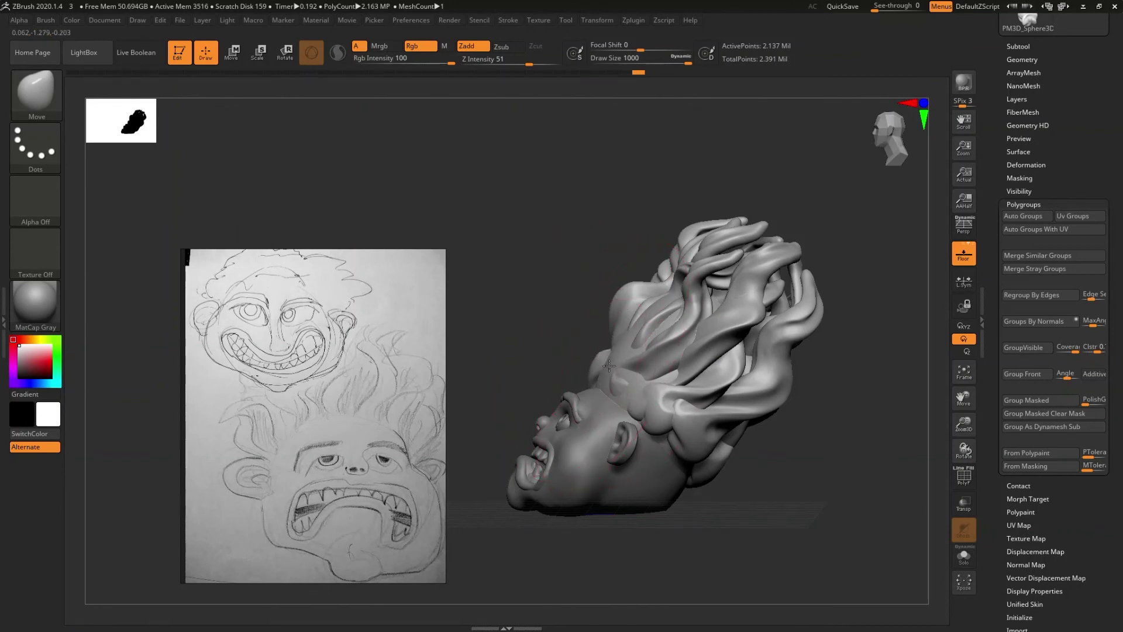
mouse_move(609, 371)
right_down()
mouse_move(698, 385)
mouse_move(714, 377)
mouse_move(627, 368)
right_up()
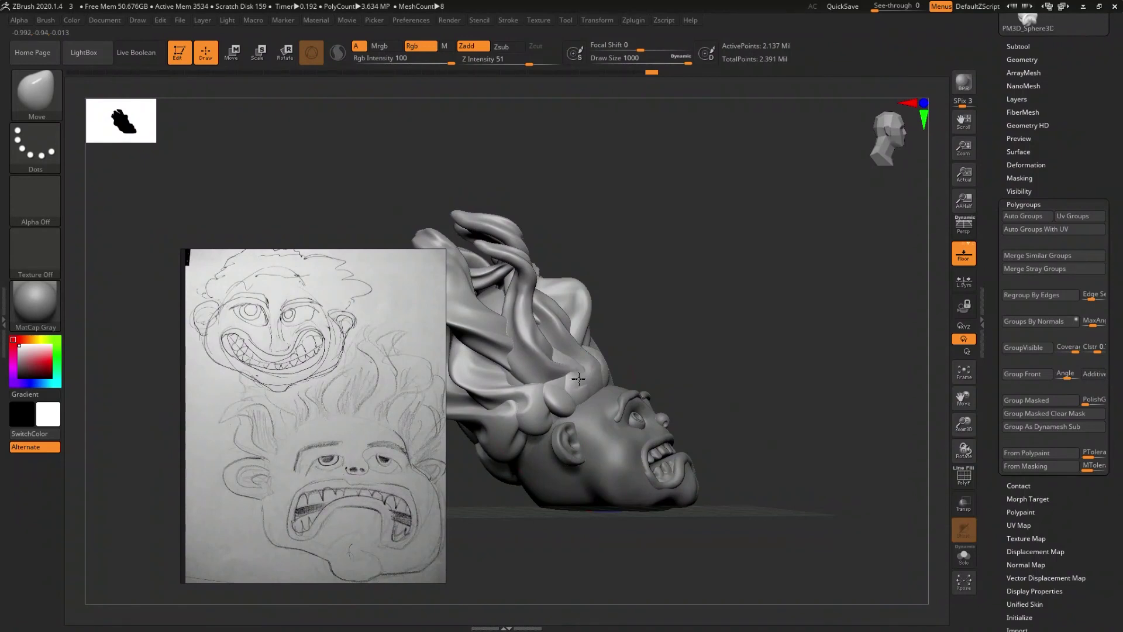
mouse_move(594, 360)
right_down()
mouse_move(583, 406)
mouse_move(605, 397)
mouse_move(621, 326)
right_up()
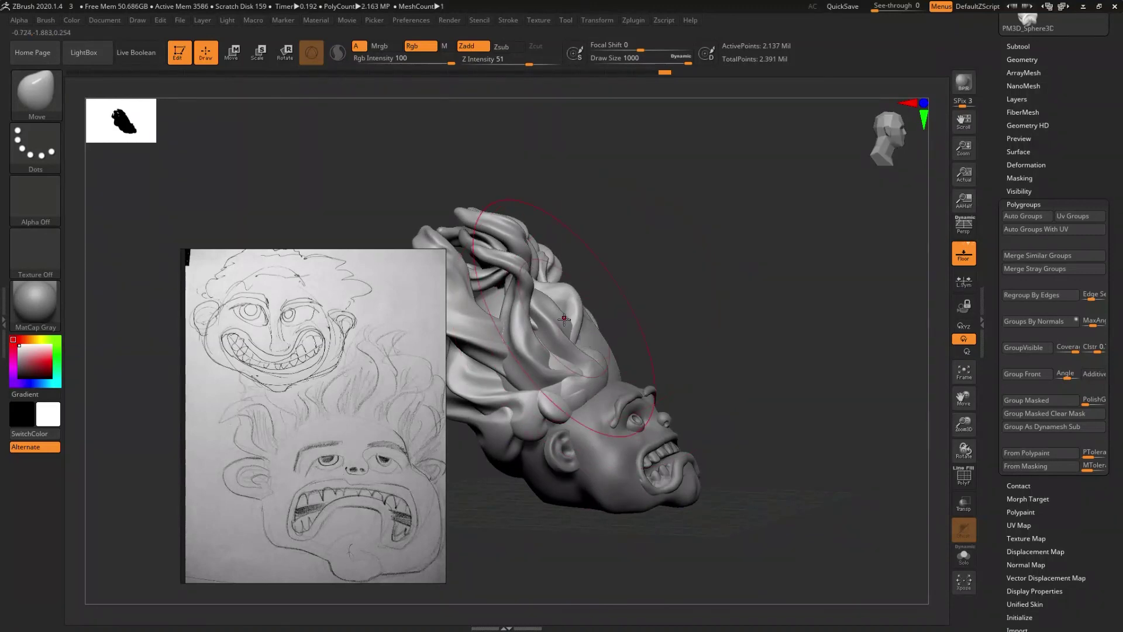
mouse_move(569, 314)
right_down()
mouse_move(608, 343)
mouse_move(583, 331)
mouse_move(598, 398)
right_up()
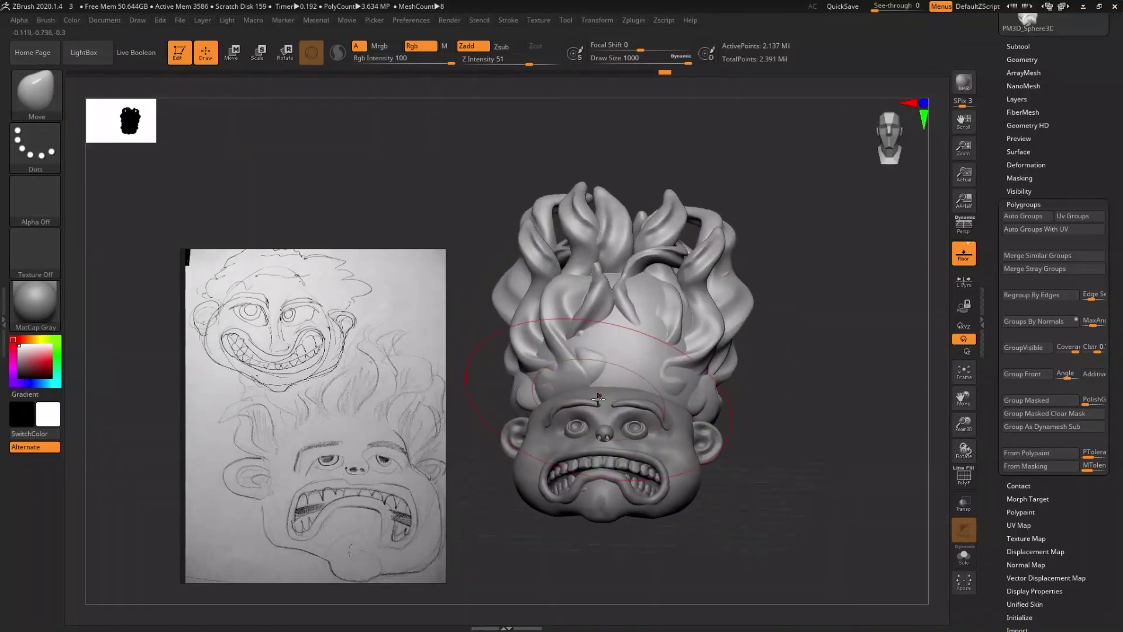
- Pick the IMM Parts brush (B, I, P)
key(b)
key(i)
key(p)
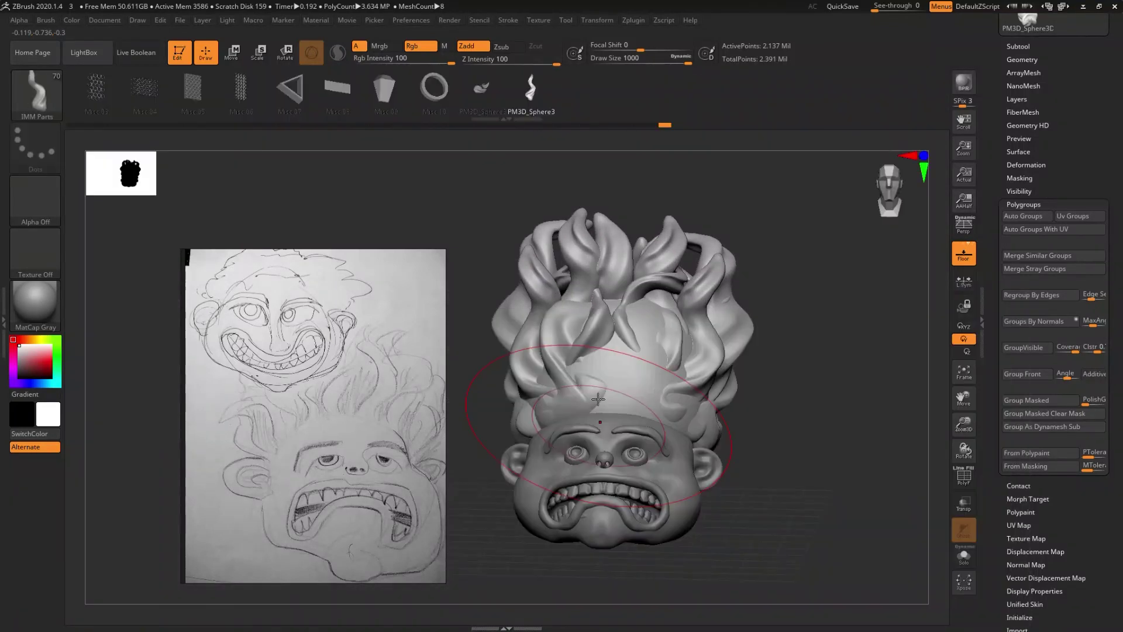
- Save the project over the existing 3.ZPR file
key(ctrl+s)
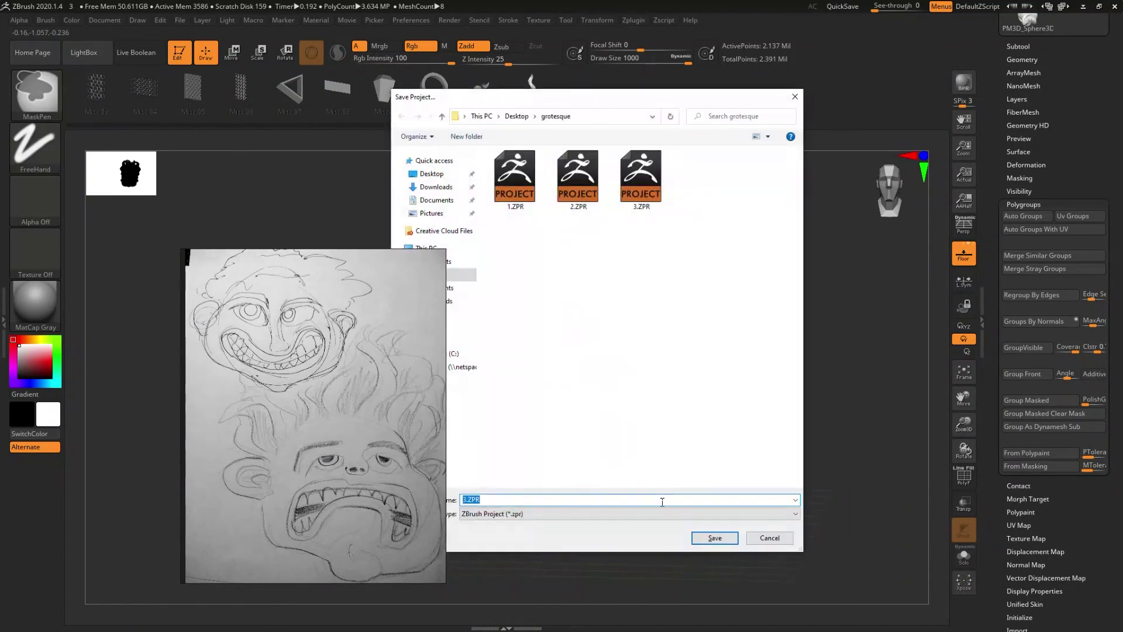
click(703, 533)
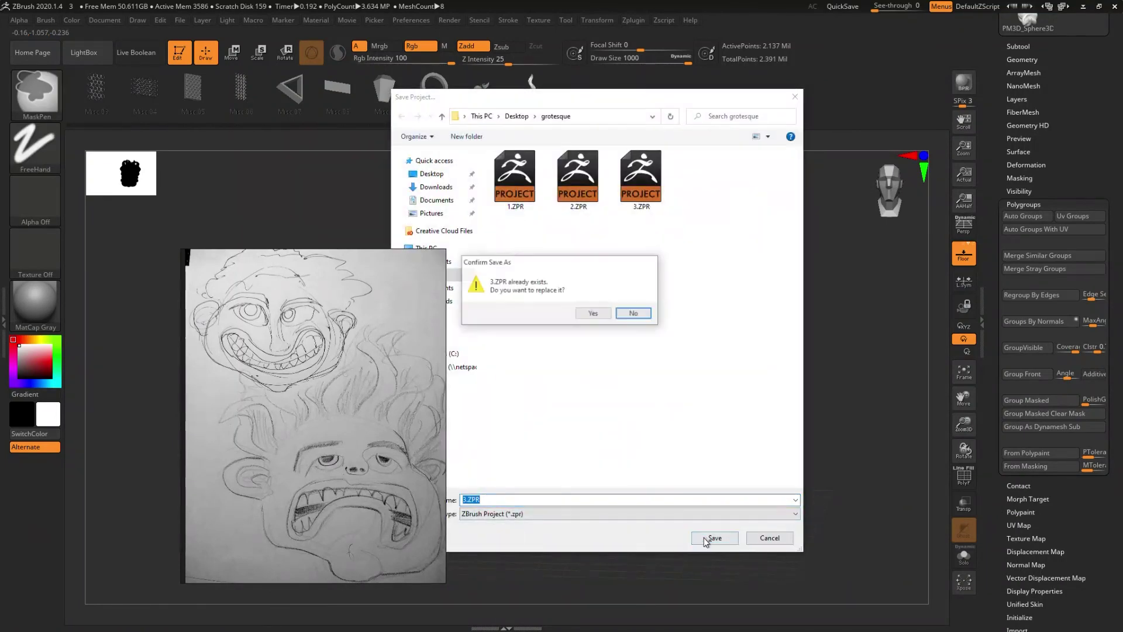
click(592, 314)
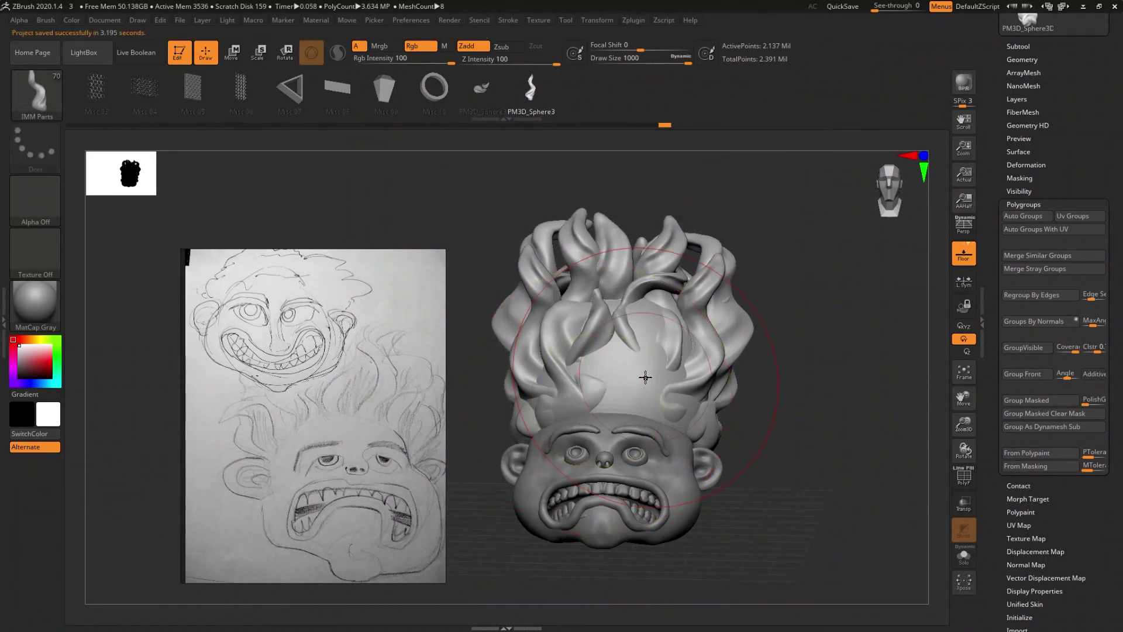
- Insert a new hair strand, move it up and right, and roll it about 45 degrees
mouse_move(646, 368)
mouse_down()
mouse_move(648, 334)
mouse_move(633, 444)
mouse_up()
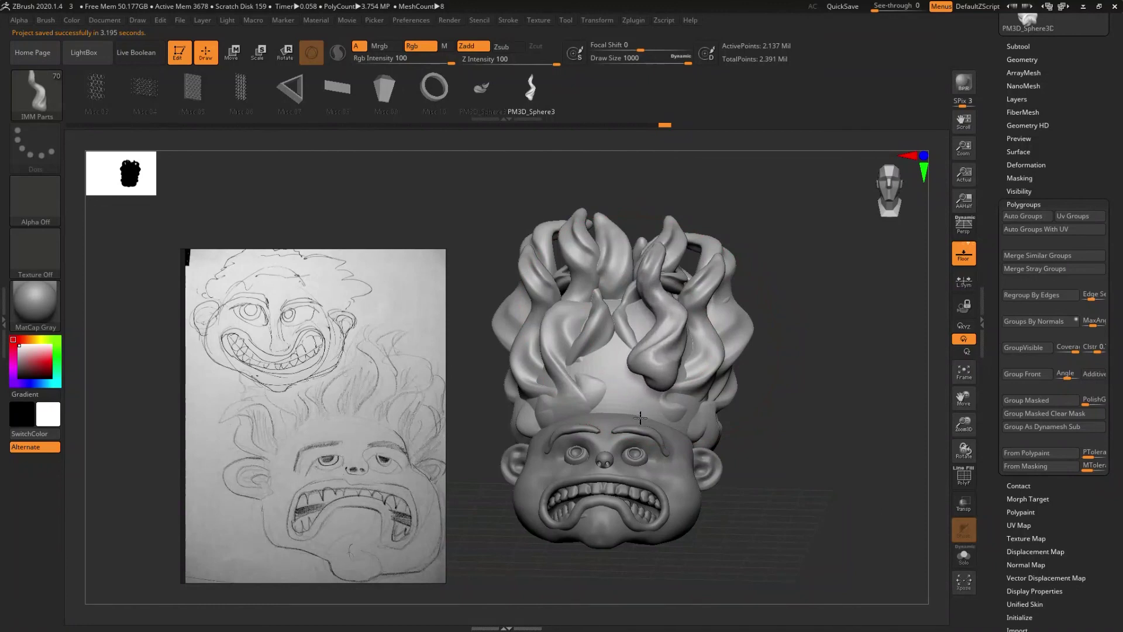
mouse_move(662, 430)
right_down()
mouse_move(624, 405)
mouse_move(672, 428)
mouse_move(618, 407)
right_up()
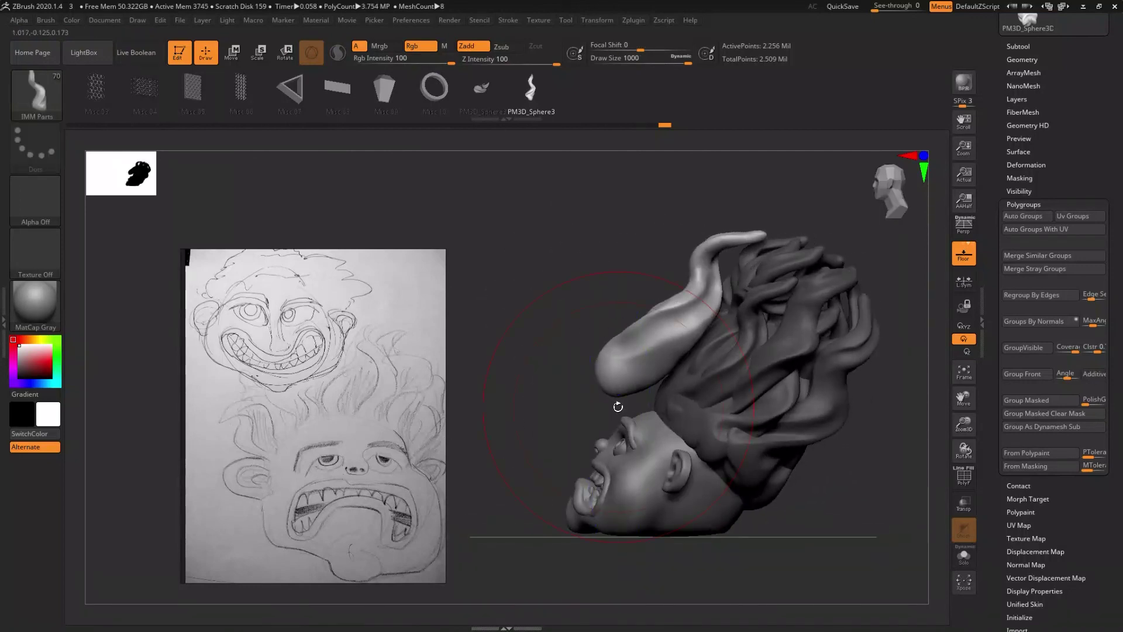
key(w)
drag(755, 385, 798, 402)
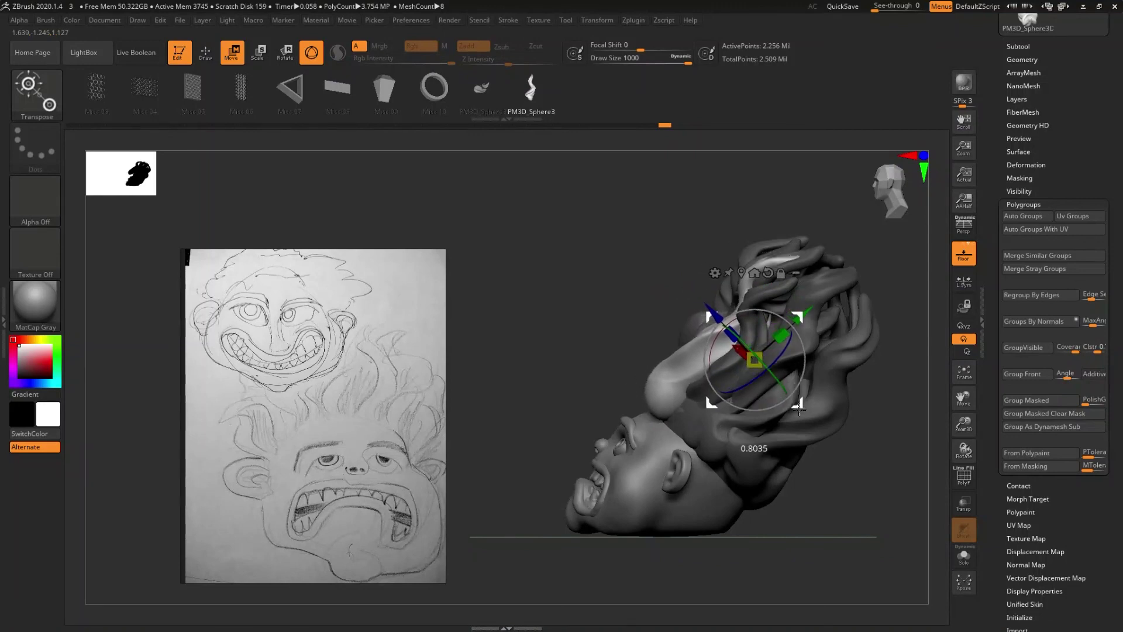
mouse_move(778, 451)
right_down()
mouse_move(753, 445)
mouse_move(774, 429)
mouse_move(778, 376)
right_up()
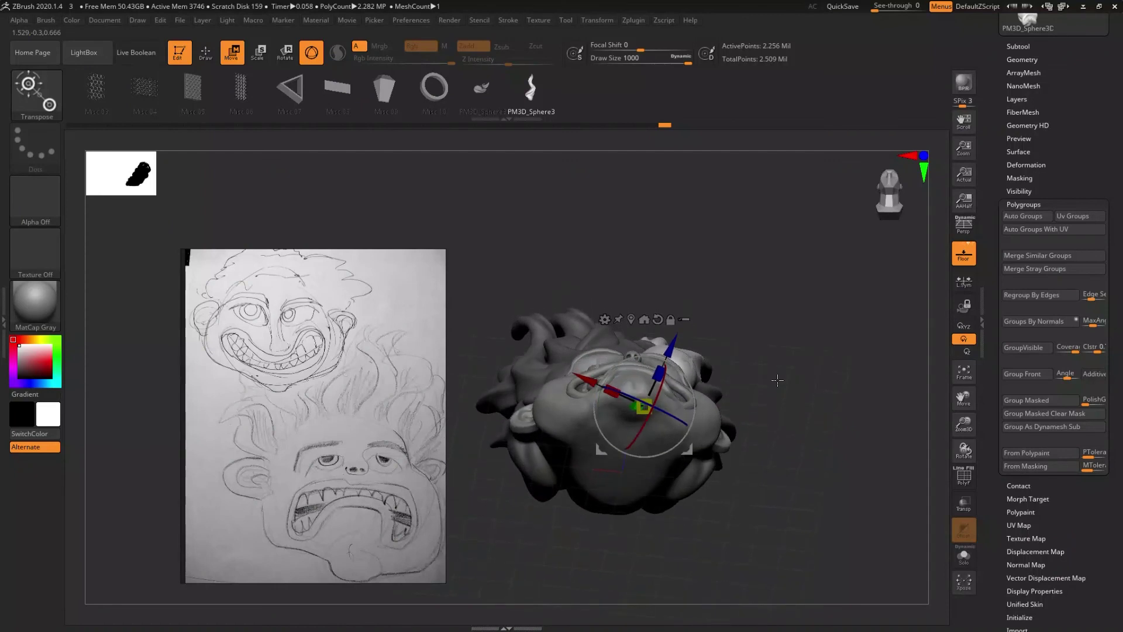
drag(694, 404, 727, 396)
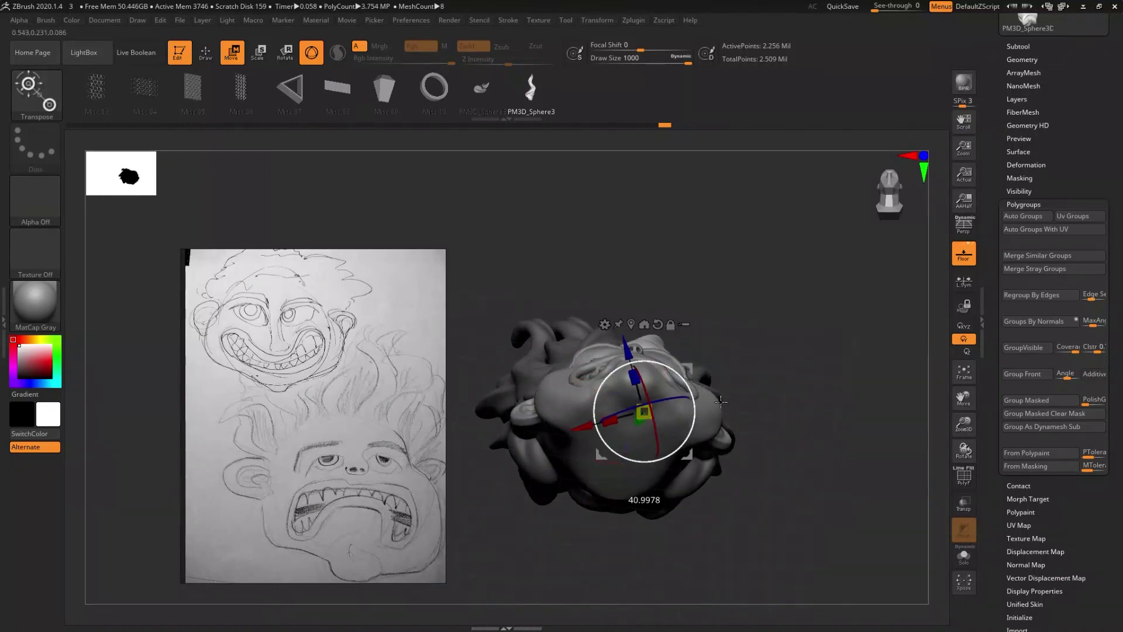
- Shift the new strand slightly right and scale it up
right_drag(728, 396, 724, 508)
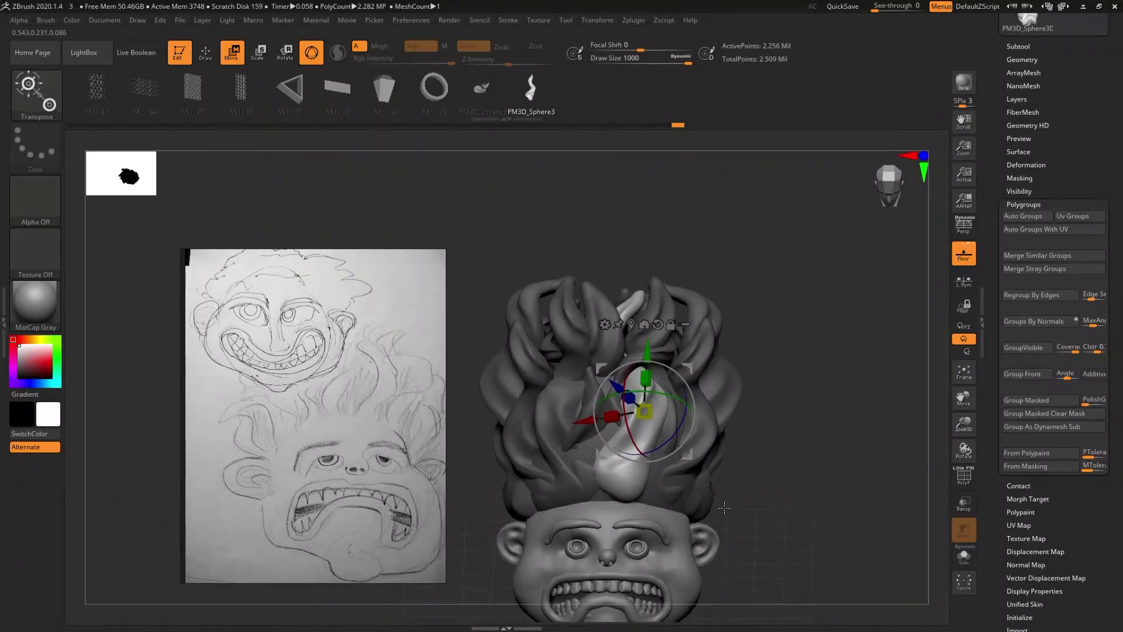
right_drag(733, 457, 741, 404)
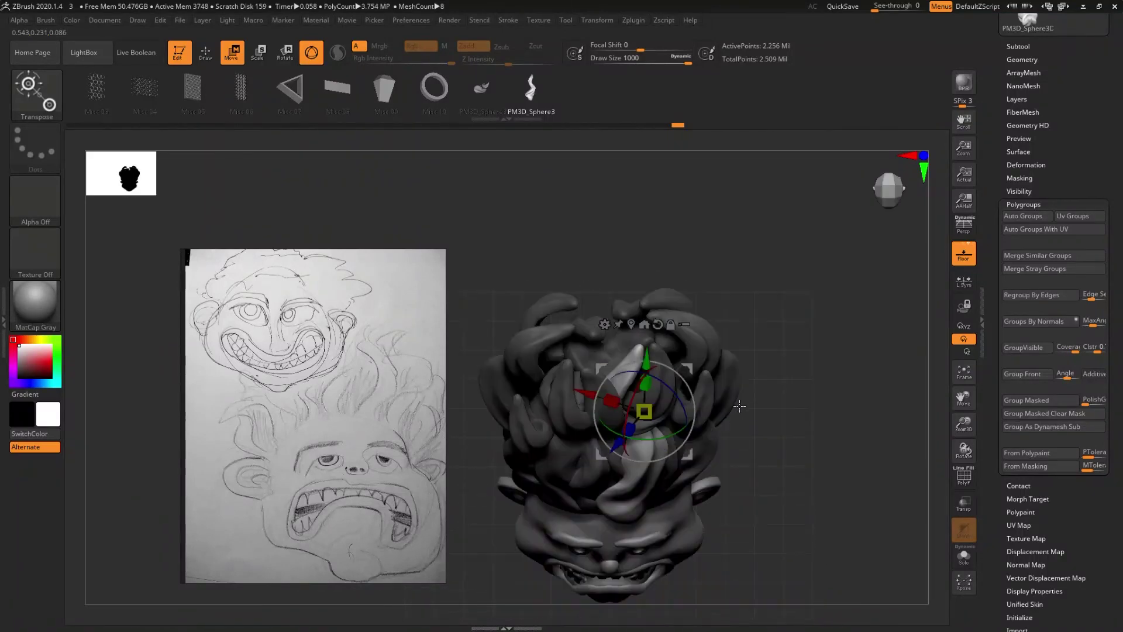
right_drag(733, 443, 731, 415)
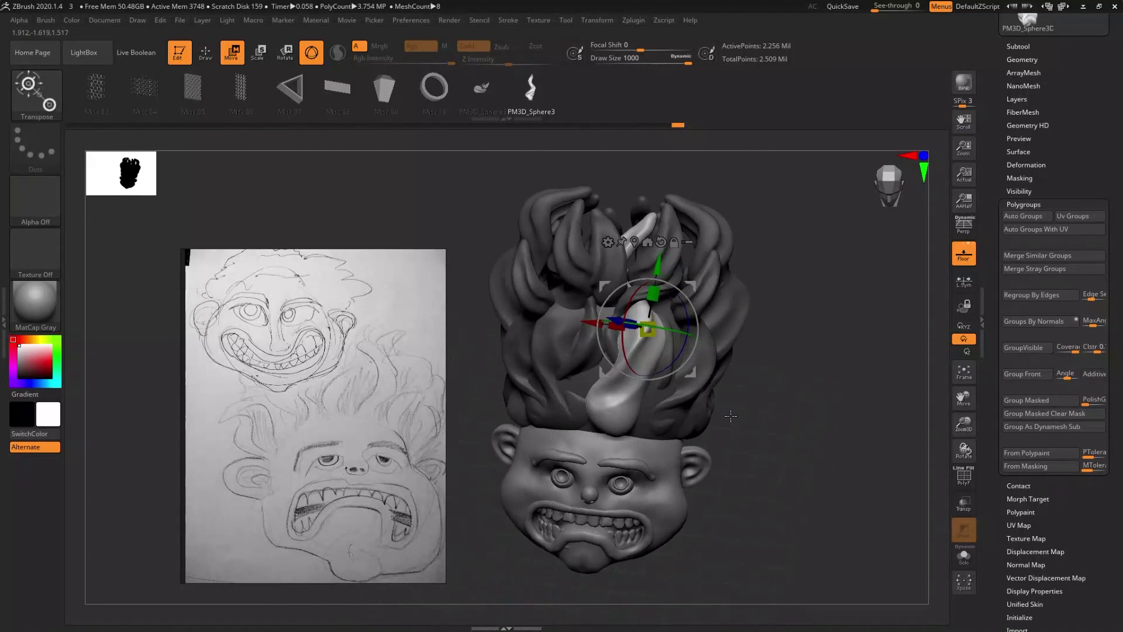
drag(694, 379, 715, 395)
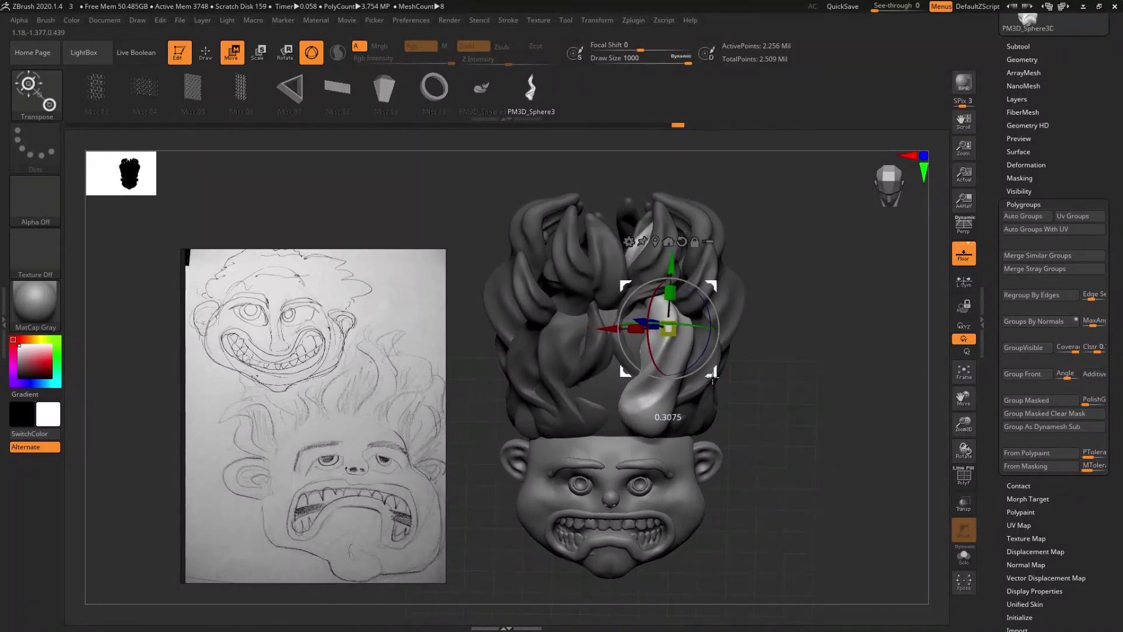
right_drag(715, 395, 694, 363)
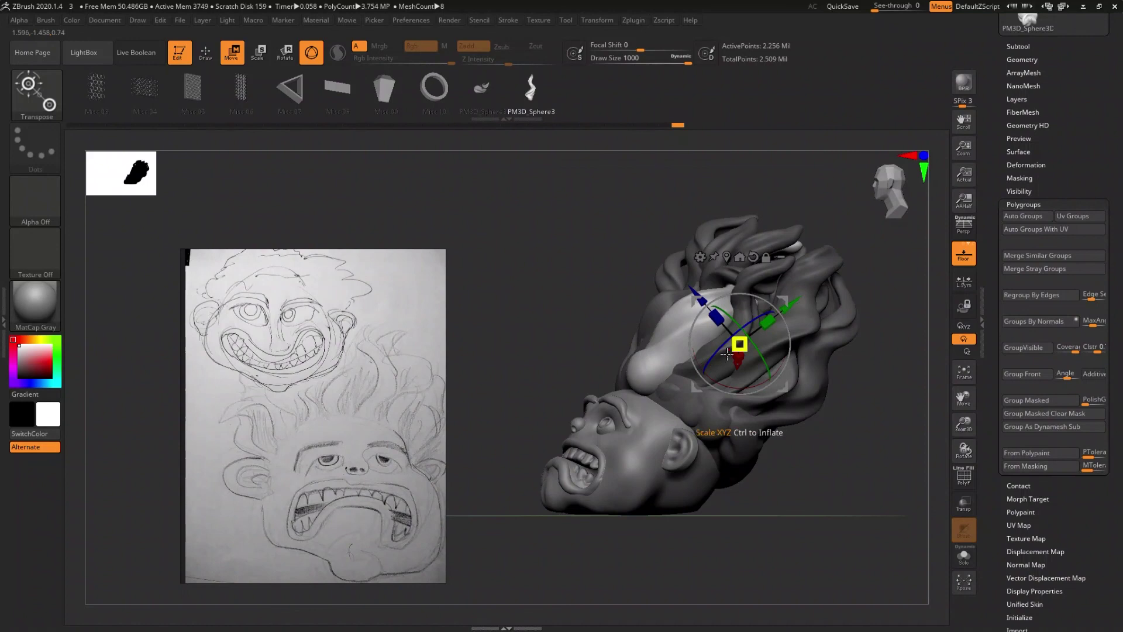
drag(727, 353, 616, 402)
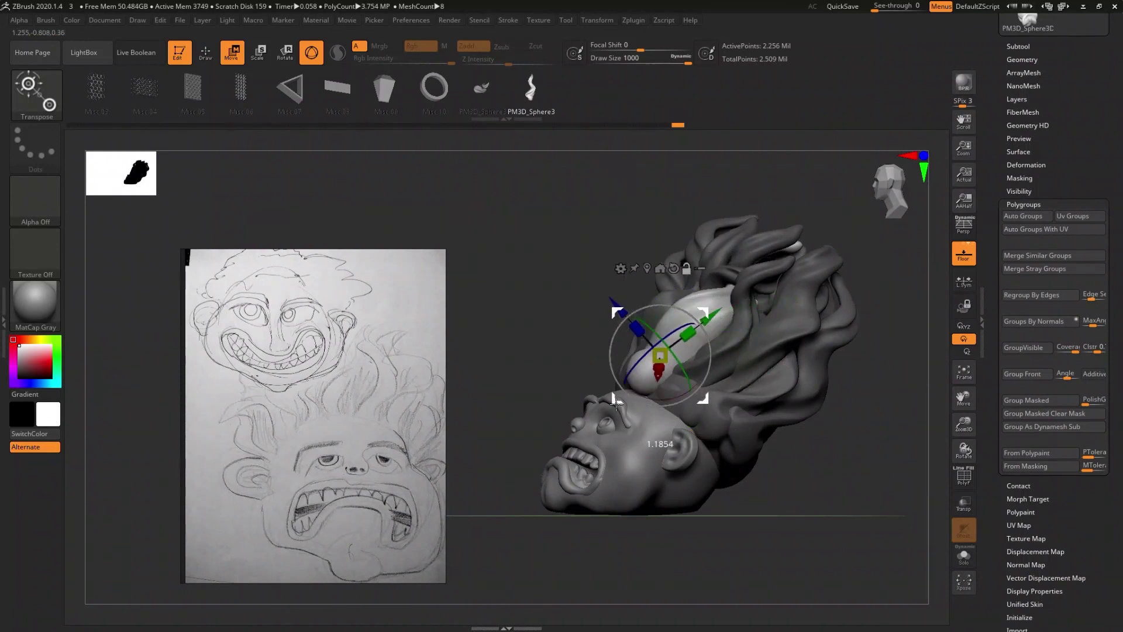
- Rotate the new strand about 8 degrees and check its placement from several angles
mouse_move(592, 451)
right_down()
mouse_move(636, 479)
mouse_move(594, 456)
right_up()
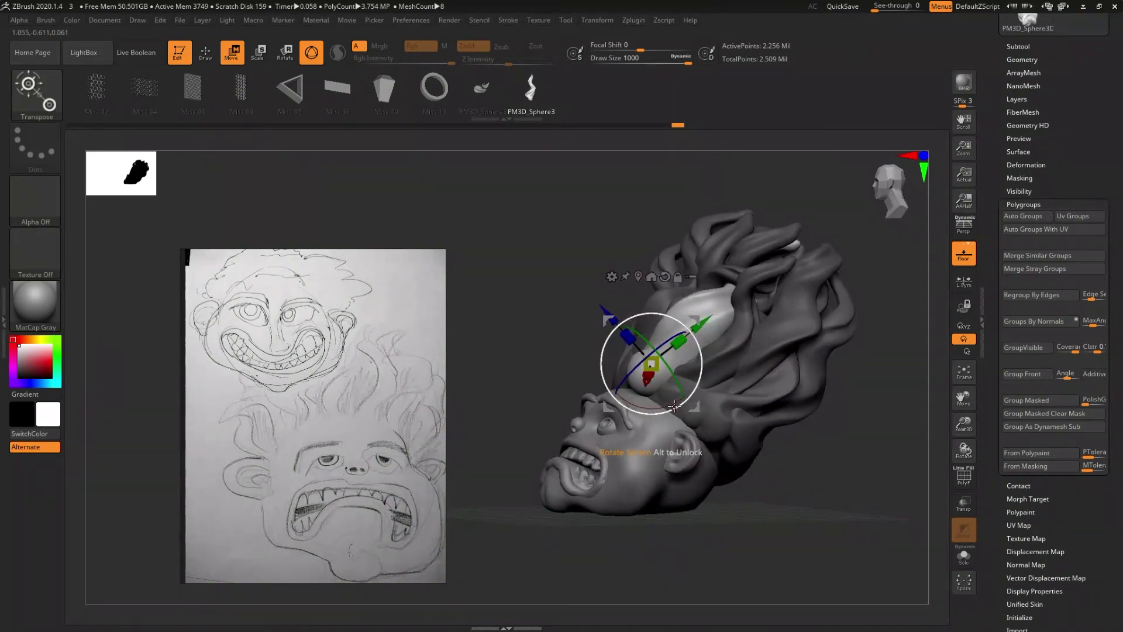
mouse_move(674, 406)
right_down()
mouse_move(718, 439)
mouse_move(662, 423)
mouse_move(678, 418)
right_up()
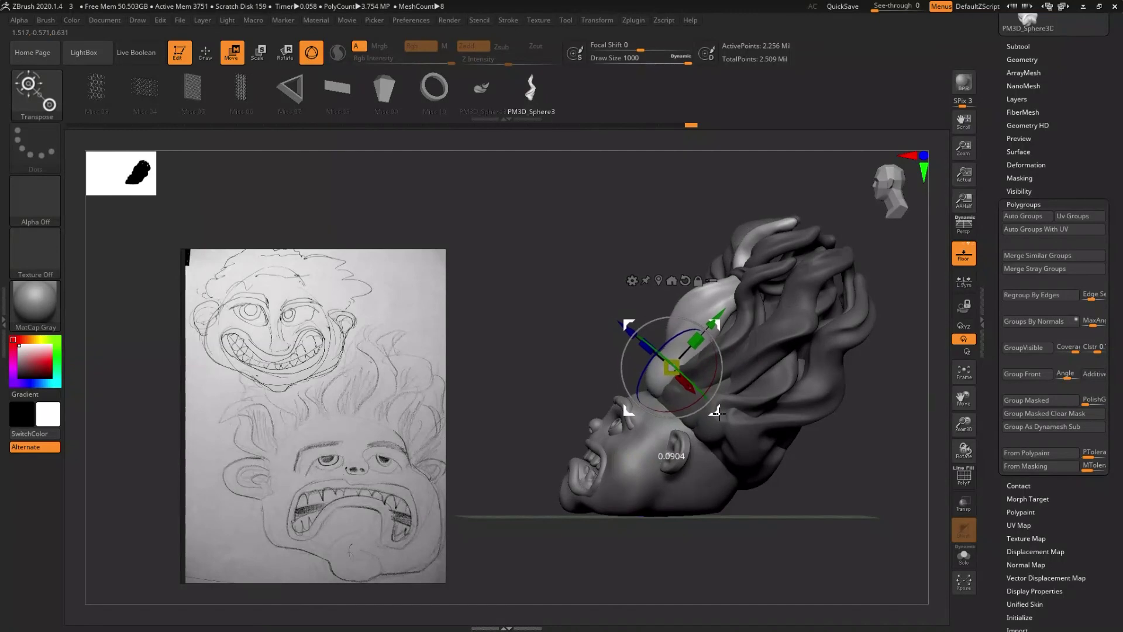
mouse_move(719, 413)
right_down()
mouse_move(680, 459)
mouse_move(679, 432)
right_up()
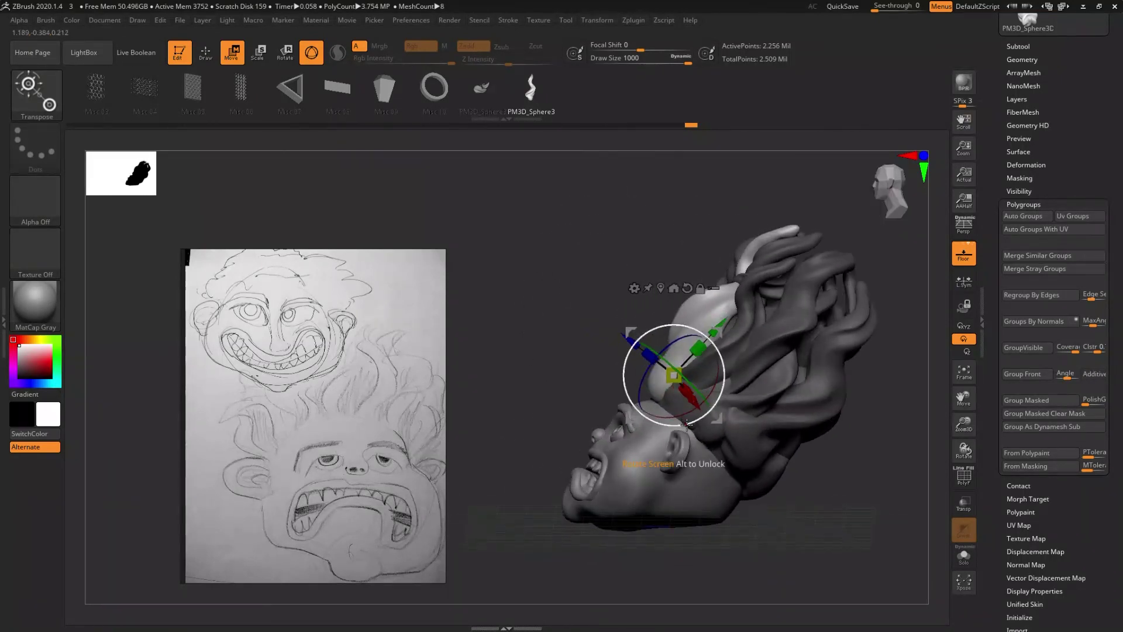
drag(685, 423, 692, 425)
right_drag(664, 447, 692, 520)
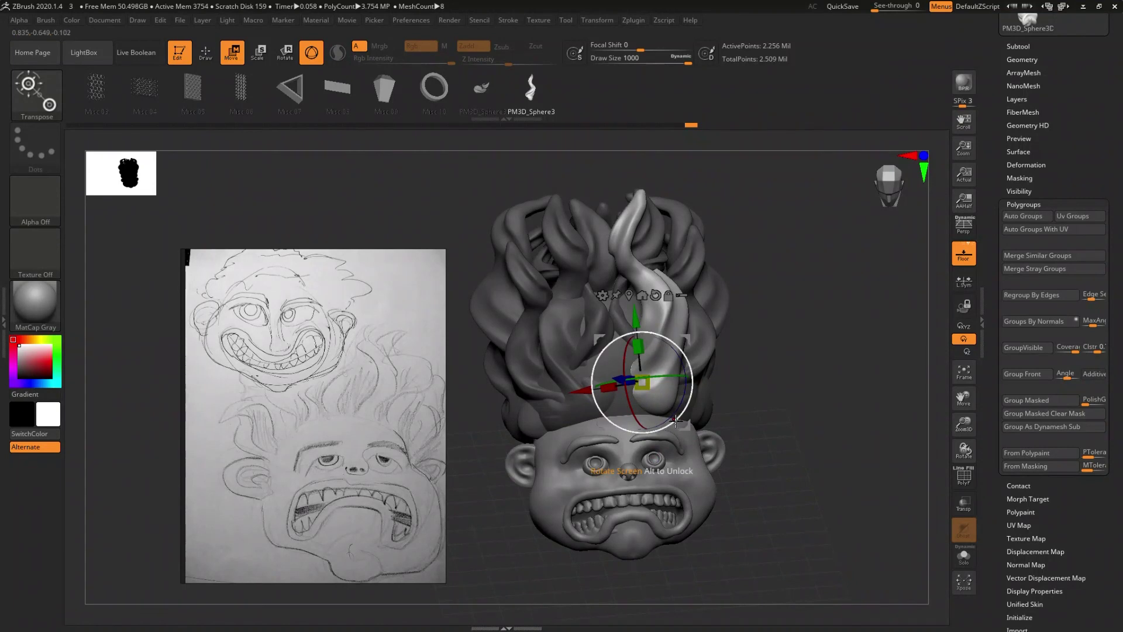
right_drag(688, 462, 687, 498)
mouse_move(680, 513)
right_down()
mouse_move(675, 499)
mouse_move(653, 497)
mouse_move(670, 484)
mouse_move(618, 414)
right_up()
key(q)
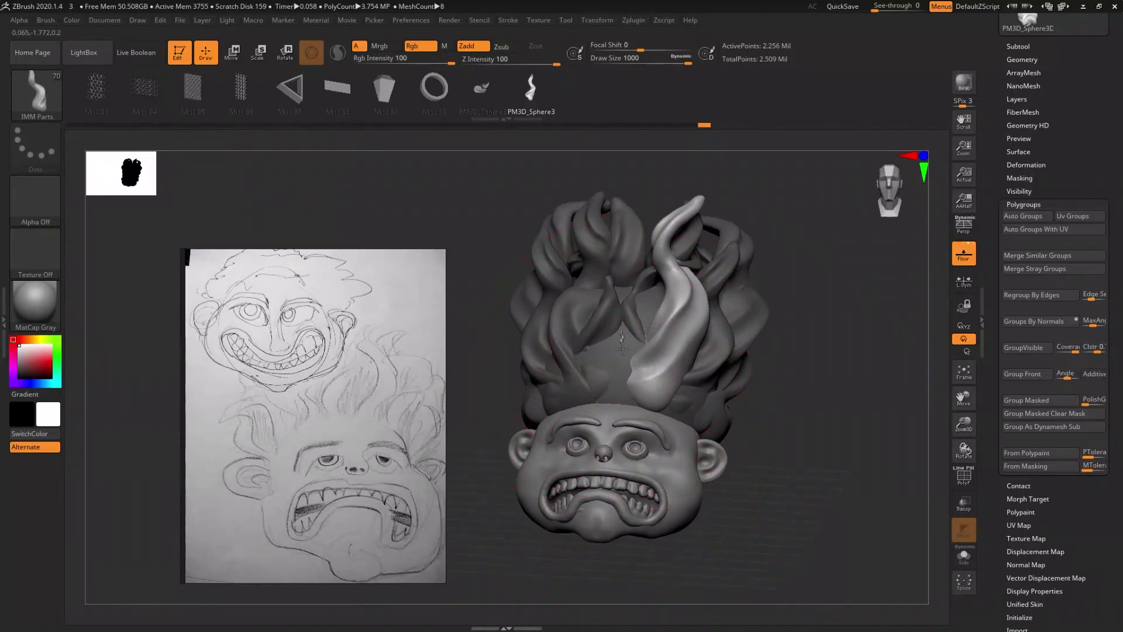
- Undo an extra inserted strand, then scale the hair part up and move it up-left
drag(622, 348, 613, 433)
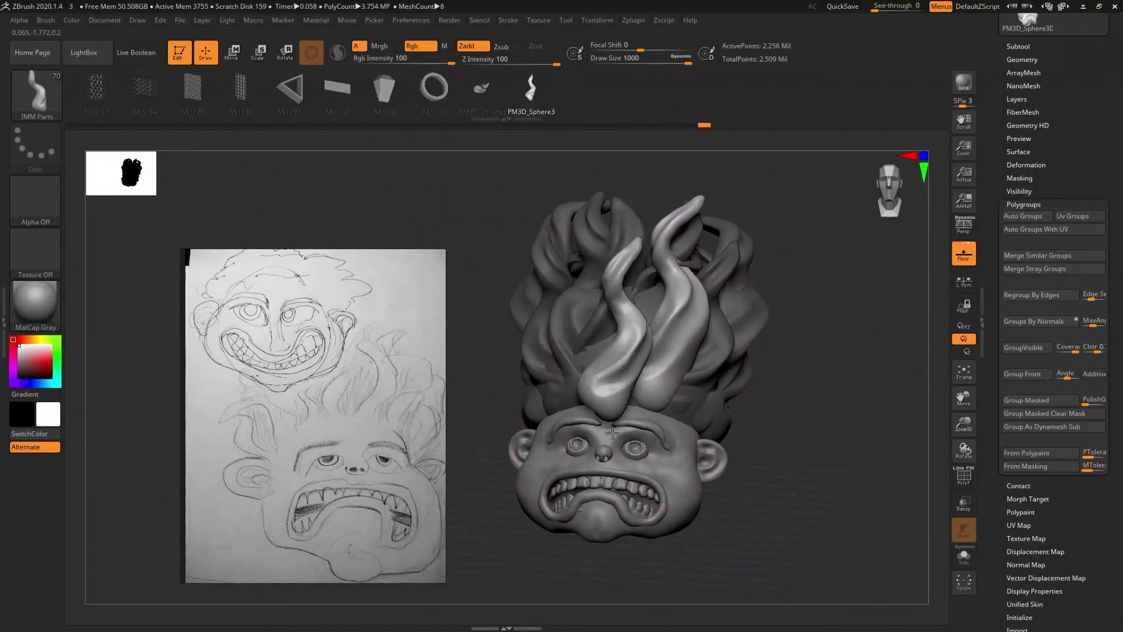
key(ctrl+z)
right_drag(621, 420, 634, 339)
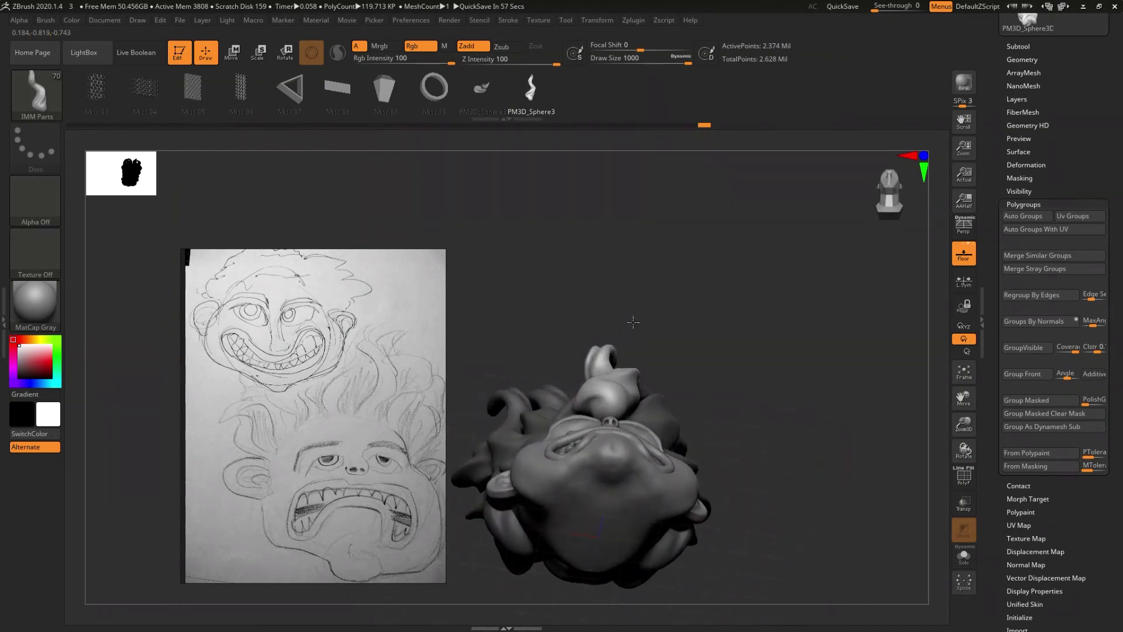
key(w)
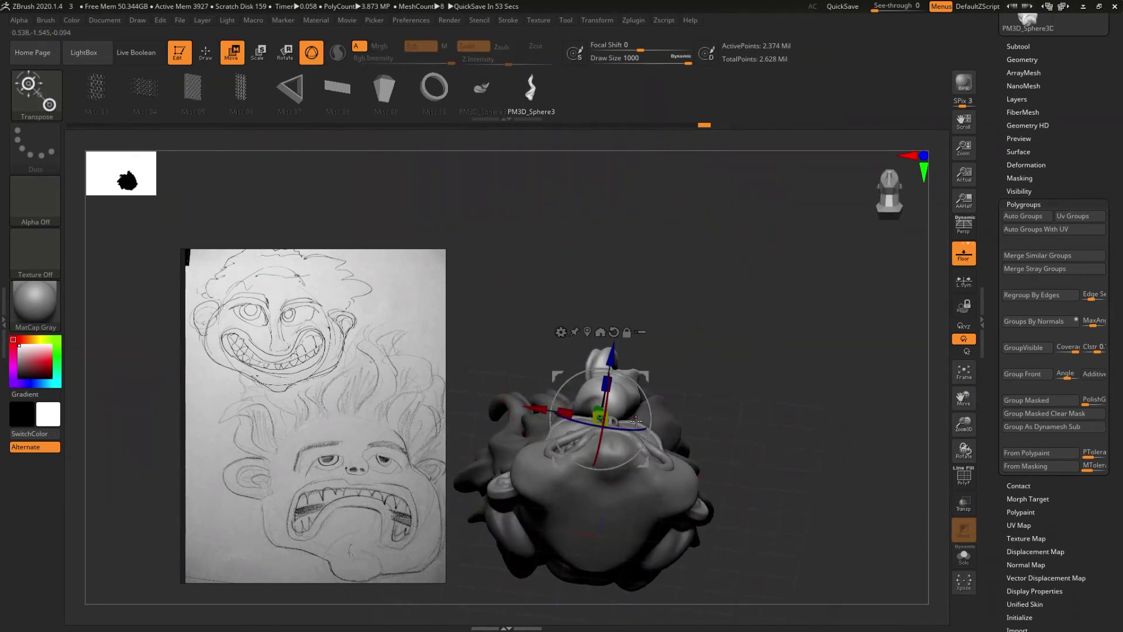
drag(651, 425, 658, 397)
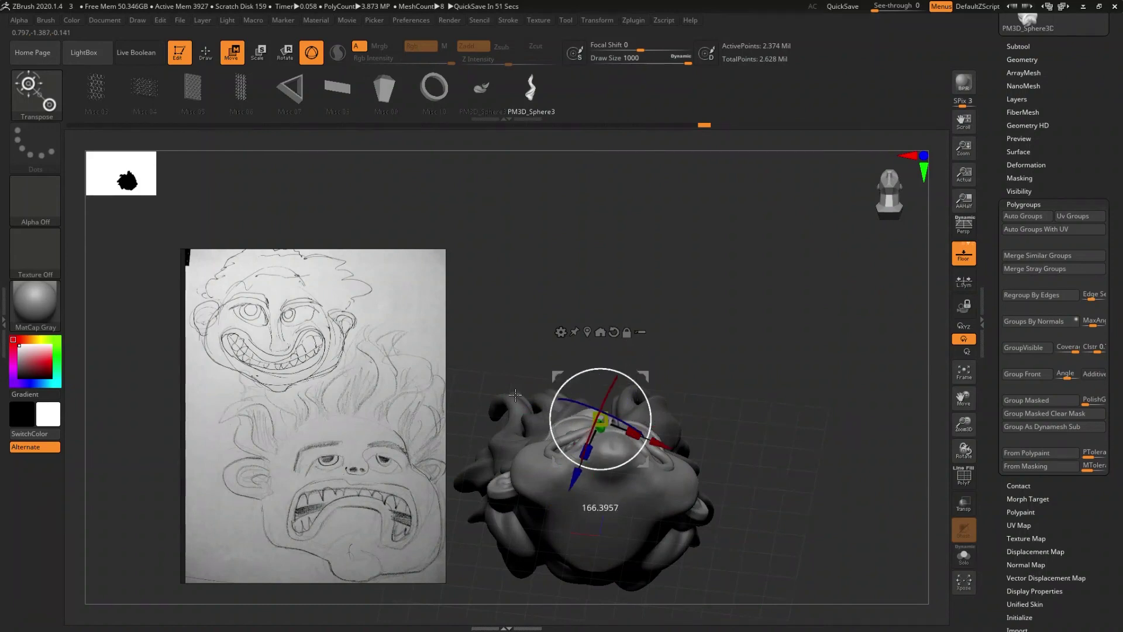
right_drag(519, 407, 522, 400)
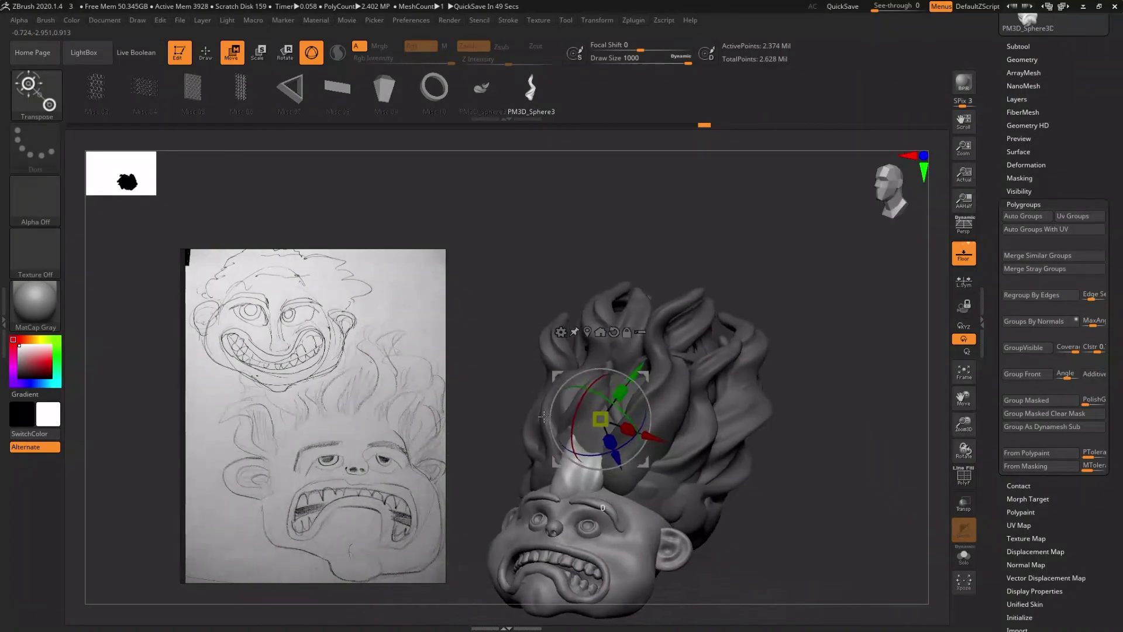
drag(553, 433, 602, 468)
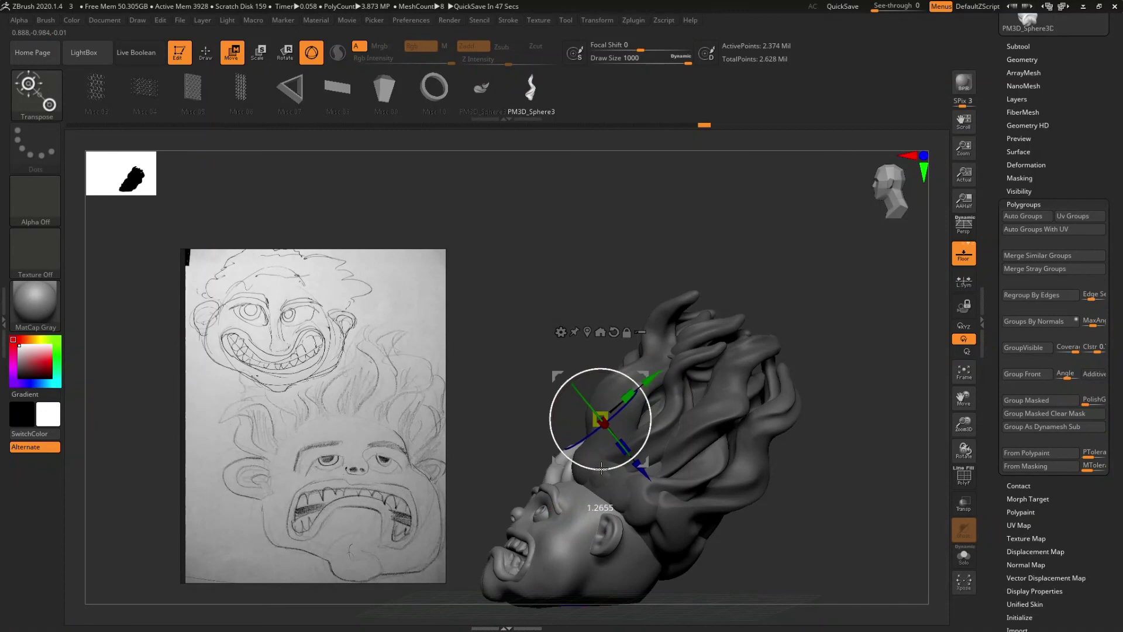
mouse_move(619, 466)
mouse_down()
mouse_move(618, 427)
mouse_move(564, 485)
mouse_move(599, 515)
mouse_up()
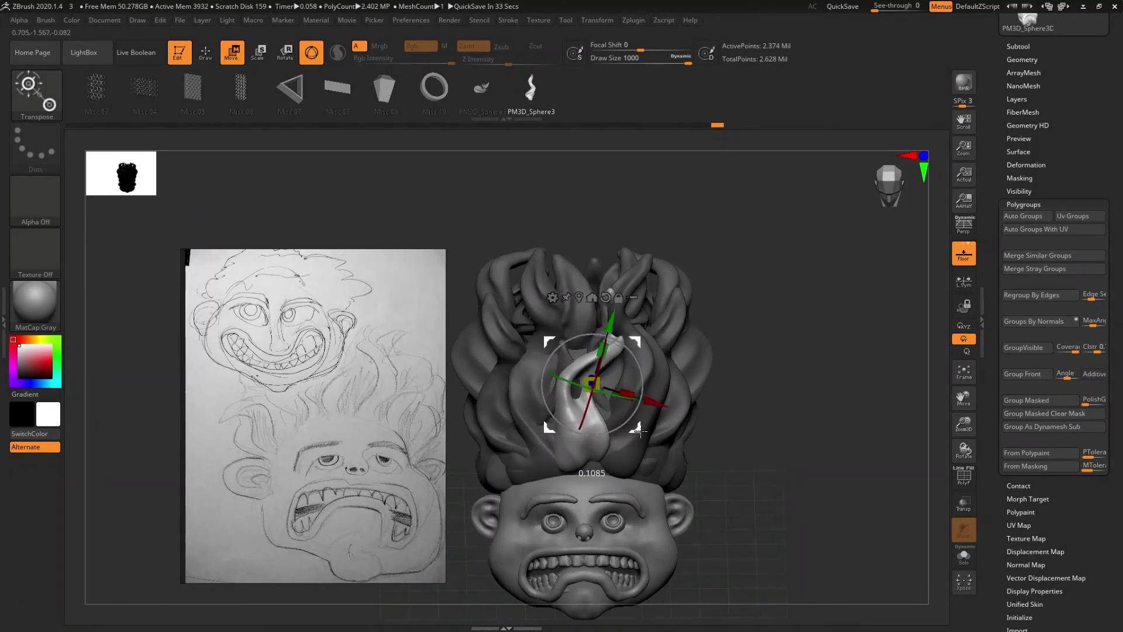
- Shift the strand slightly left to the front centre and check it from below and front
drag(647, 433, 600, 442)
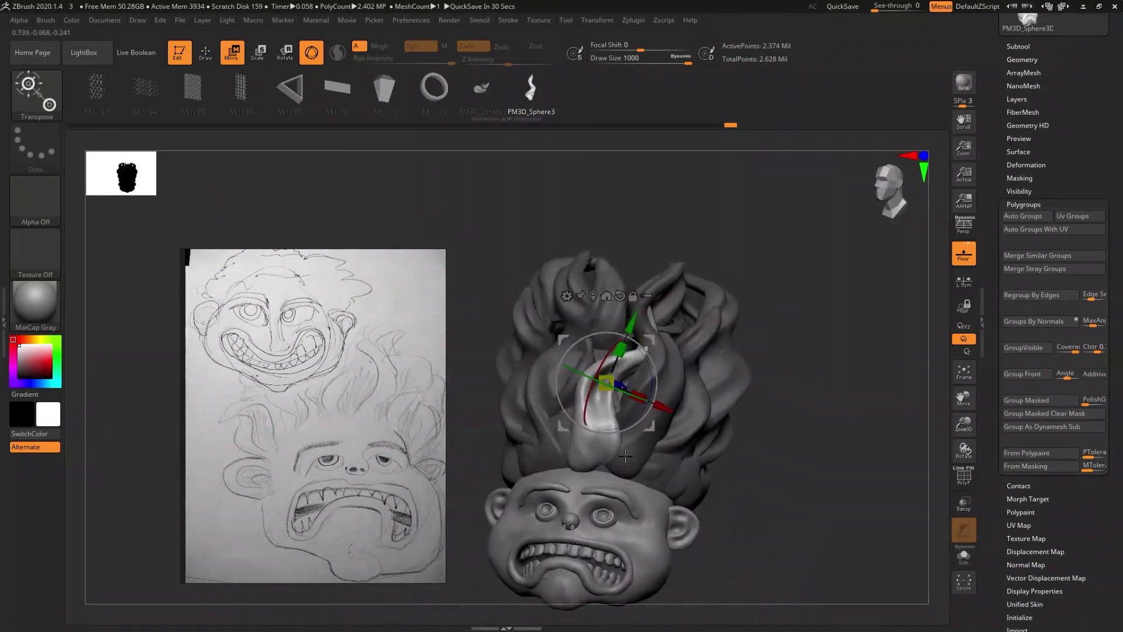
drag(601, 442, 627, 449)
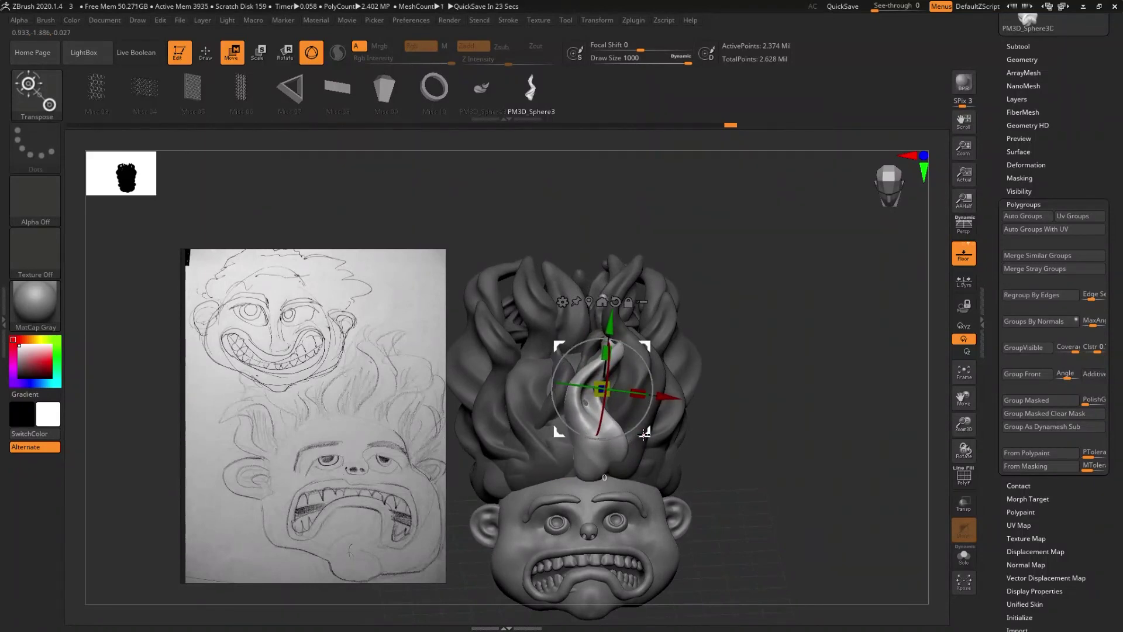
drag(644, 434, 635, 431)
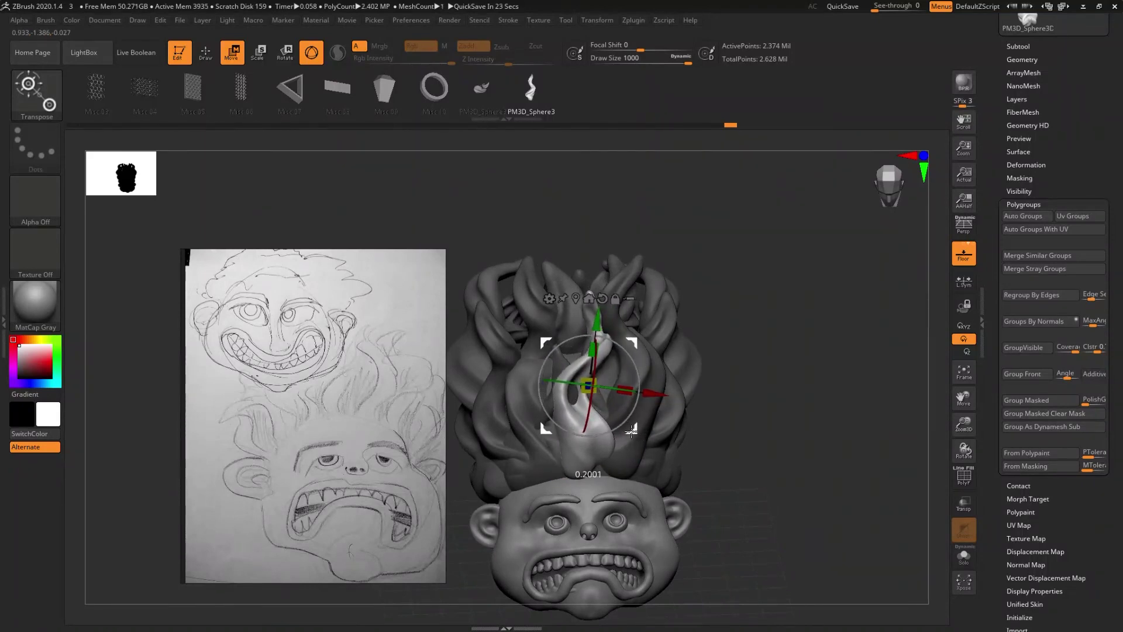
mouse_move(626, 470)
mouse_down()
mouse_move(624, 441)
mouse_move(617, 495)
mouse_move(627, 458)
mouse_up()
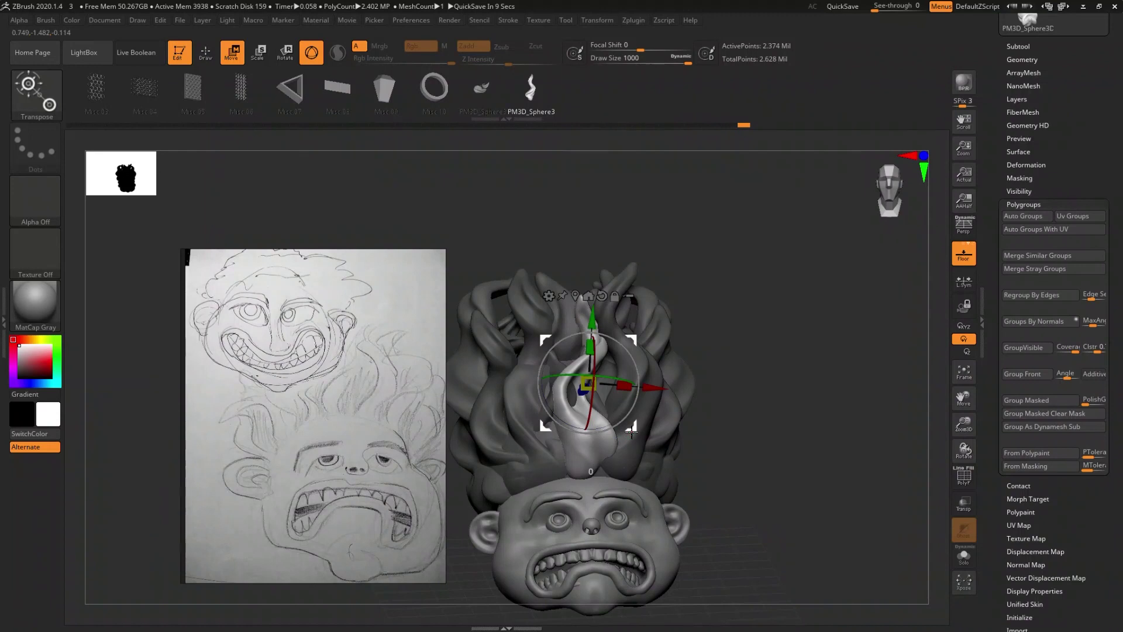
drag(631, 432, 626, 454)
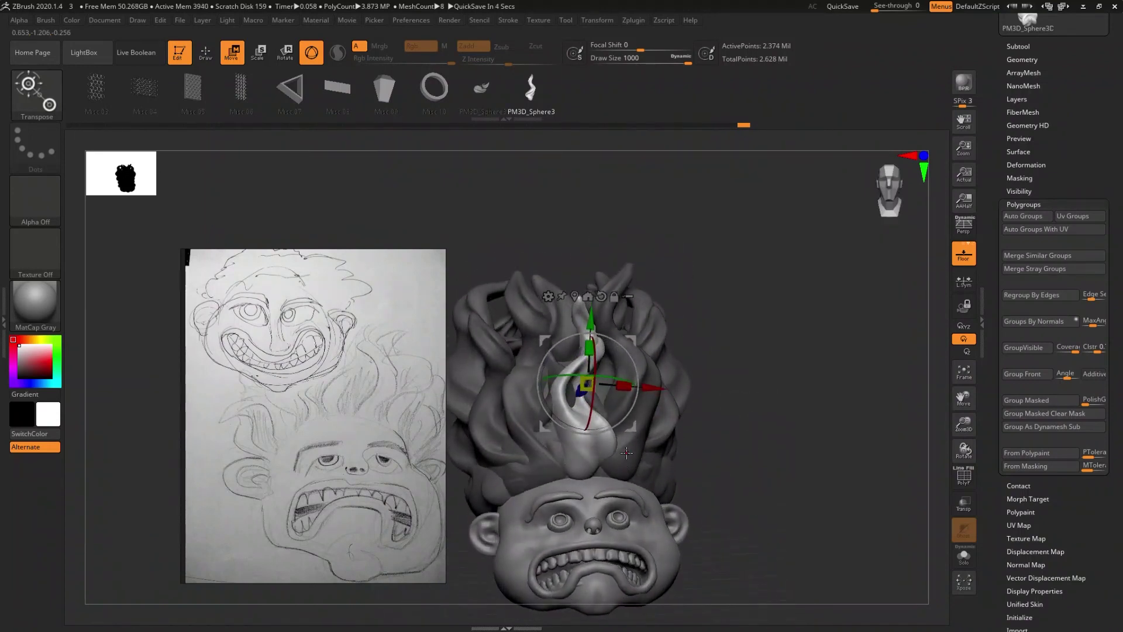
key(q)
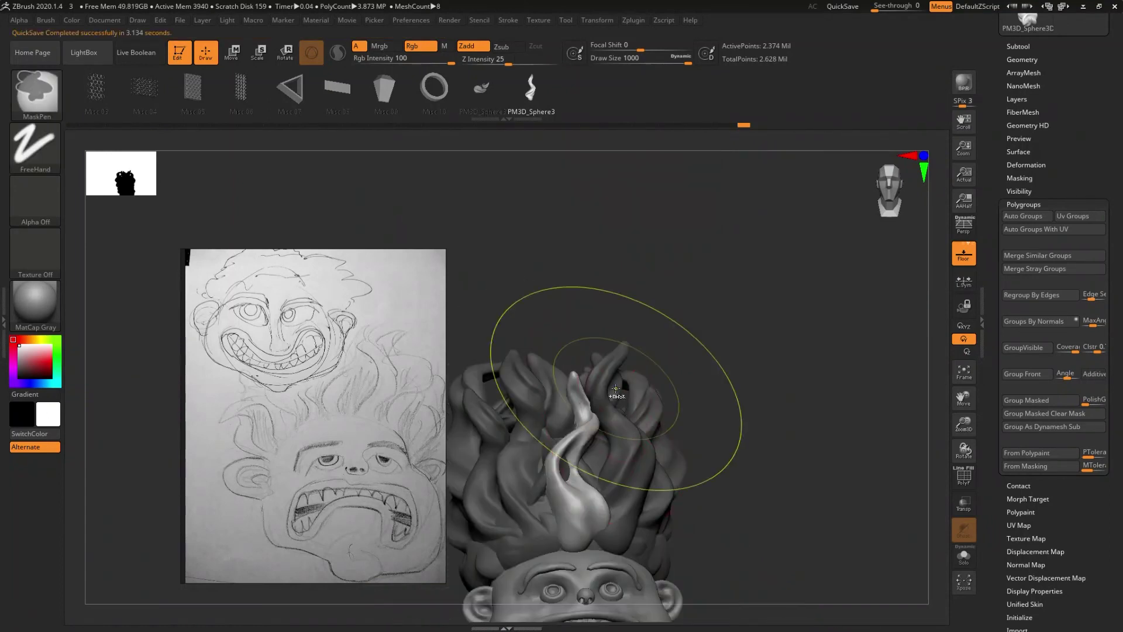
- Switch to the Move brush (B, M, V) with Draw Size 517
scroll(621, 374, up, 5)
right_drag(638, 335, 626, 379)
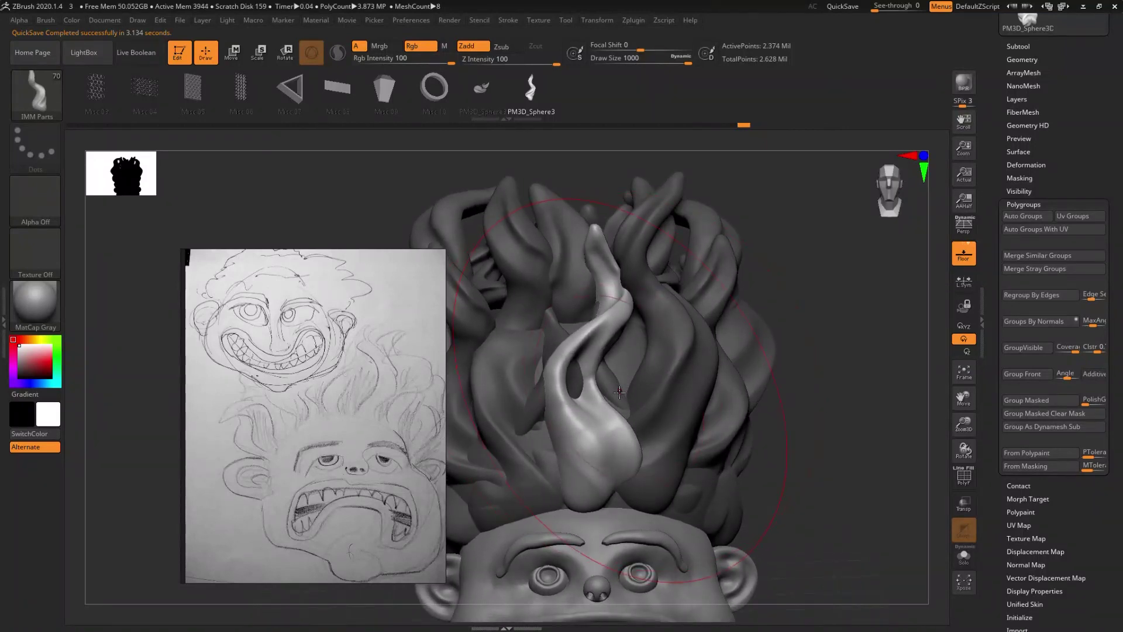
key(b)
key(m)
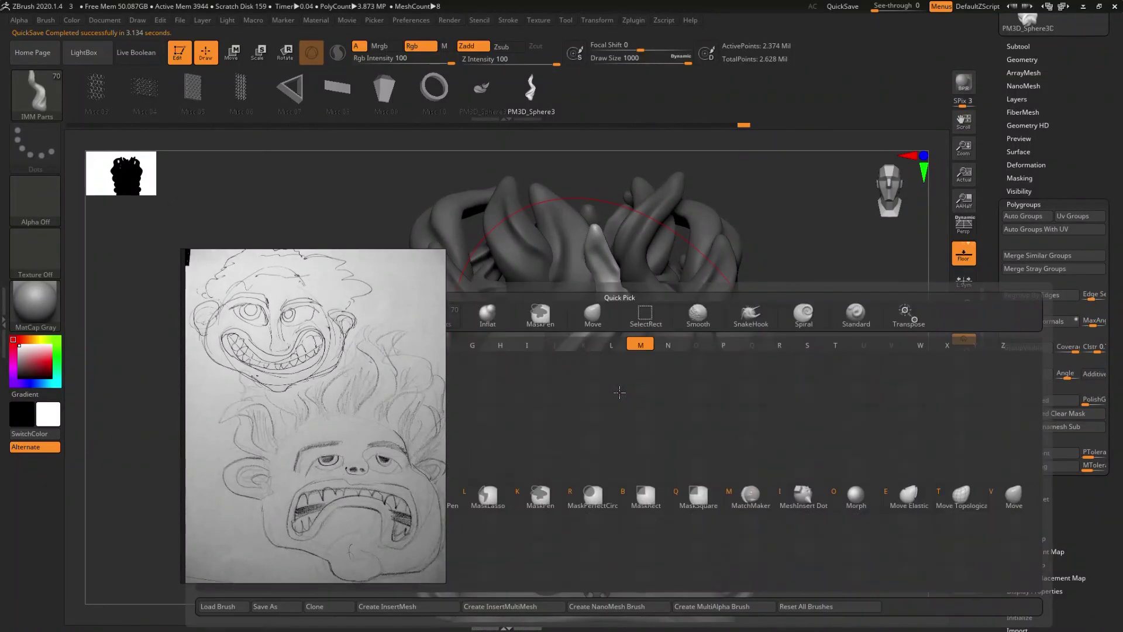
key(v)
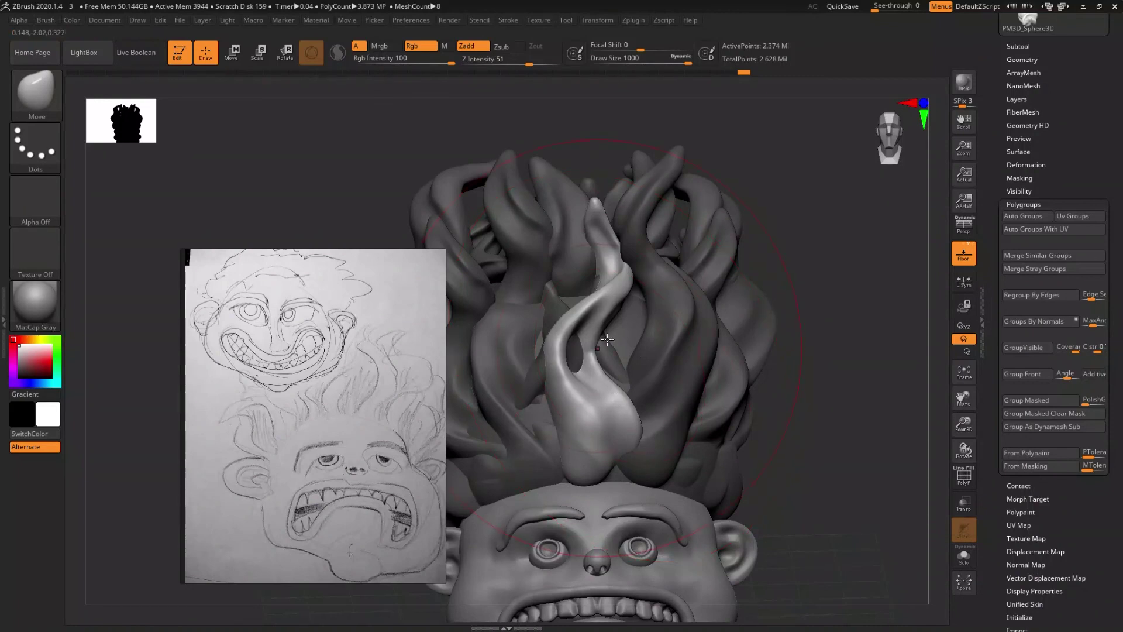
key(s)
drag(635, 322, 617, 322)
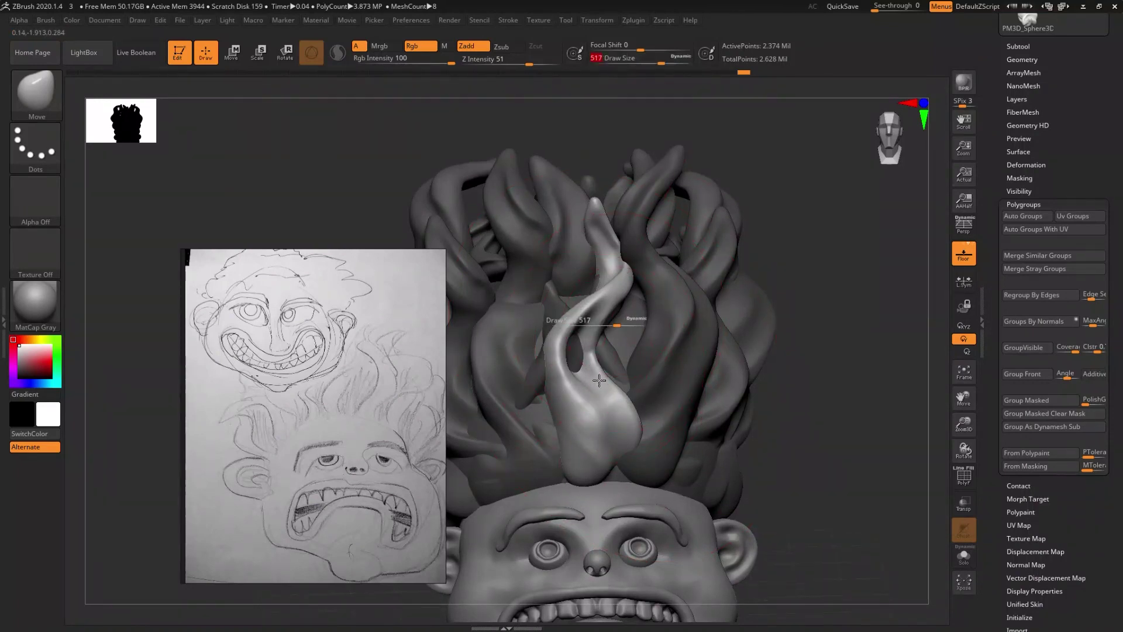
right_drag(599, 375, 604, 345)
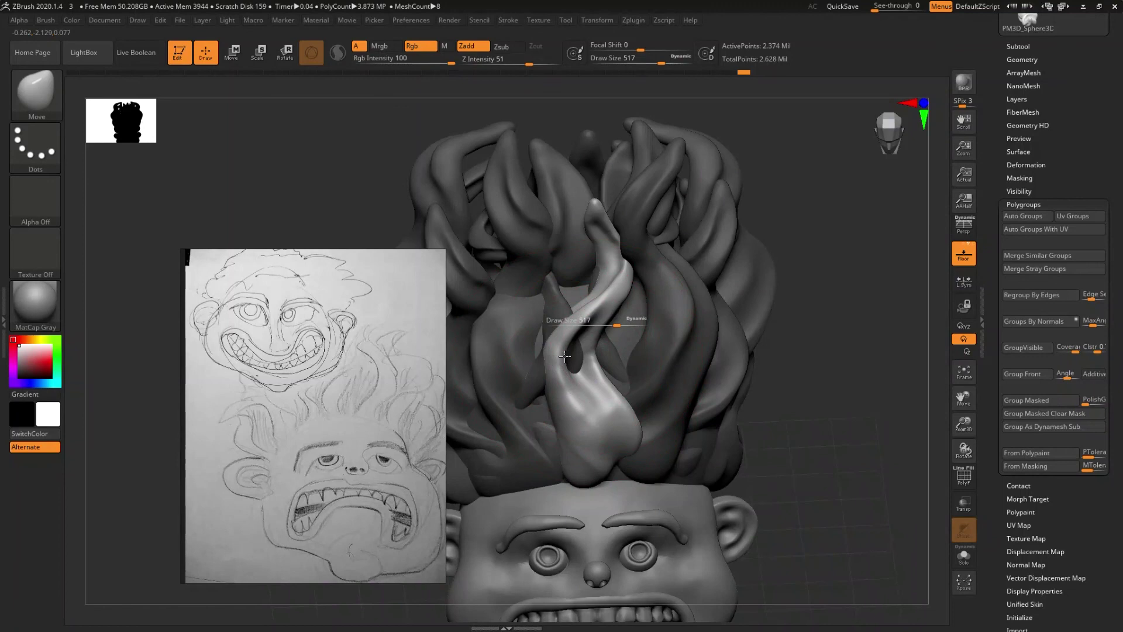
- Pull and shift the central flame lock into a new curve
drag(556, 358, 569, 354)
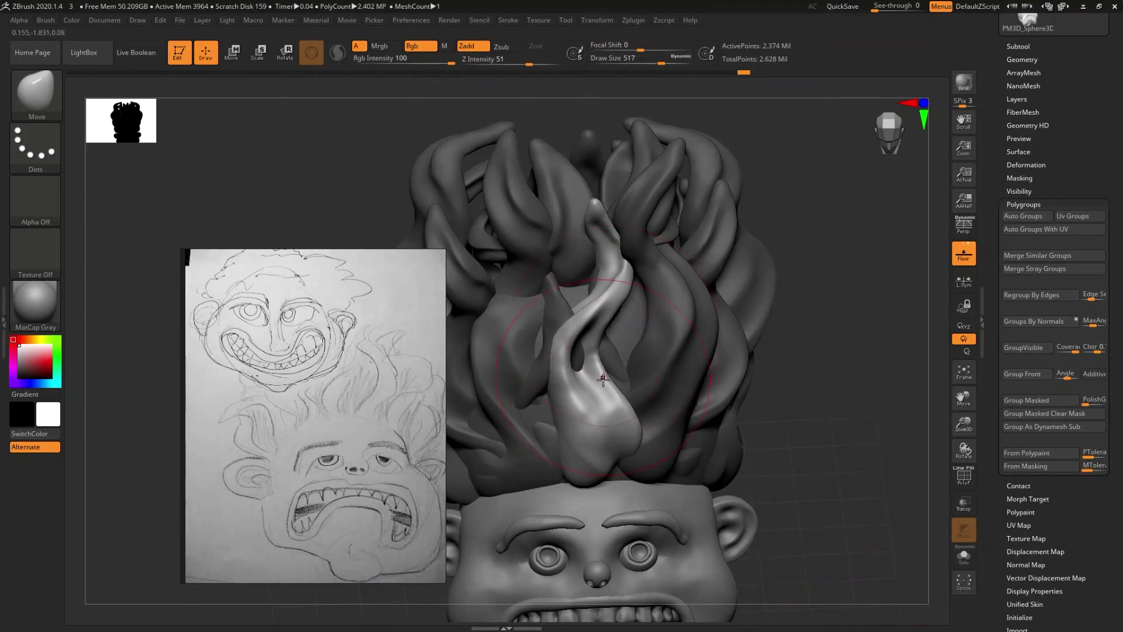
drag(596, 348, 634, 343)
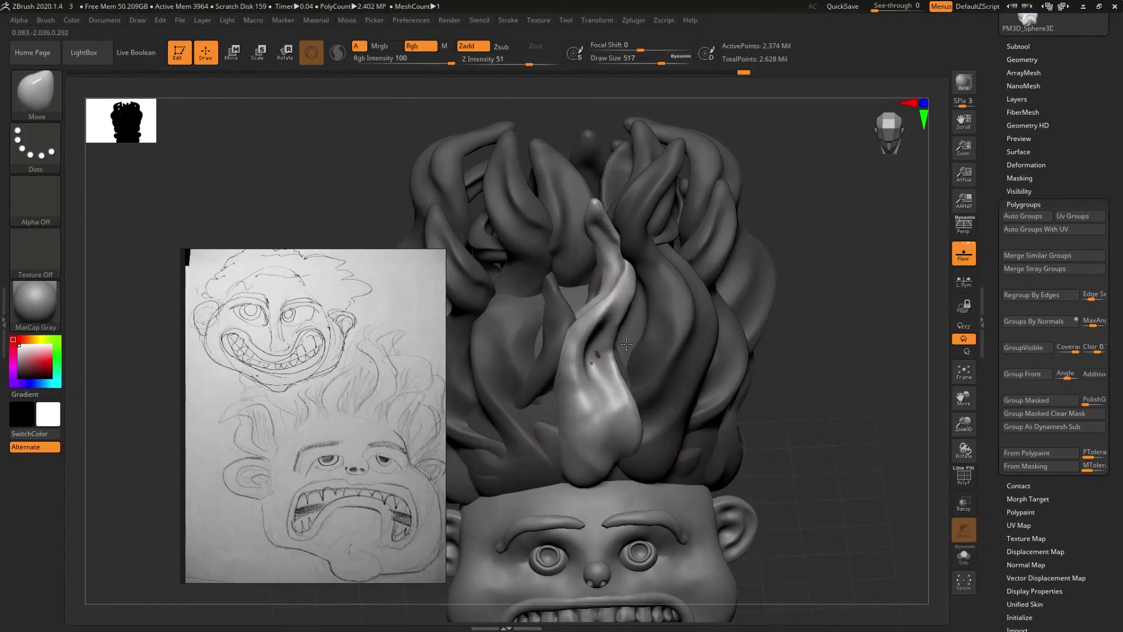
drag(640, 343, 641, 344)
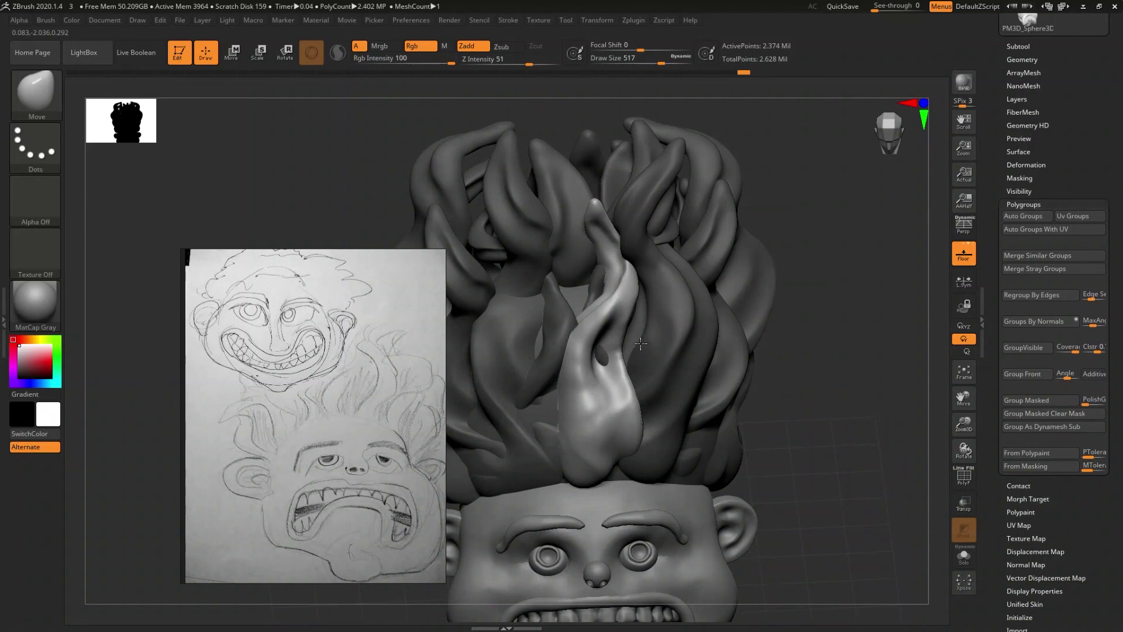
right_drag(645, 343, 618, 354)
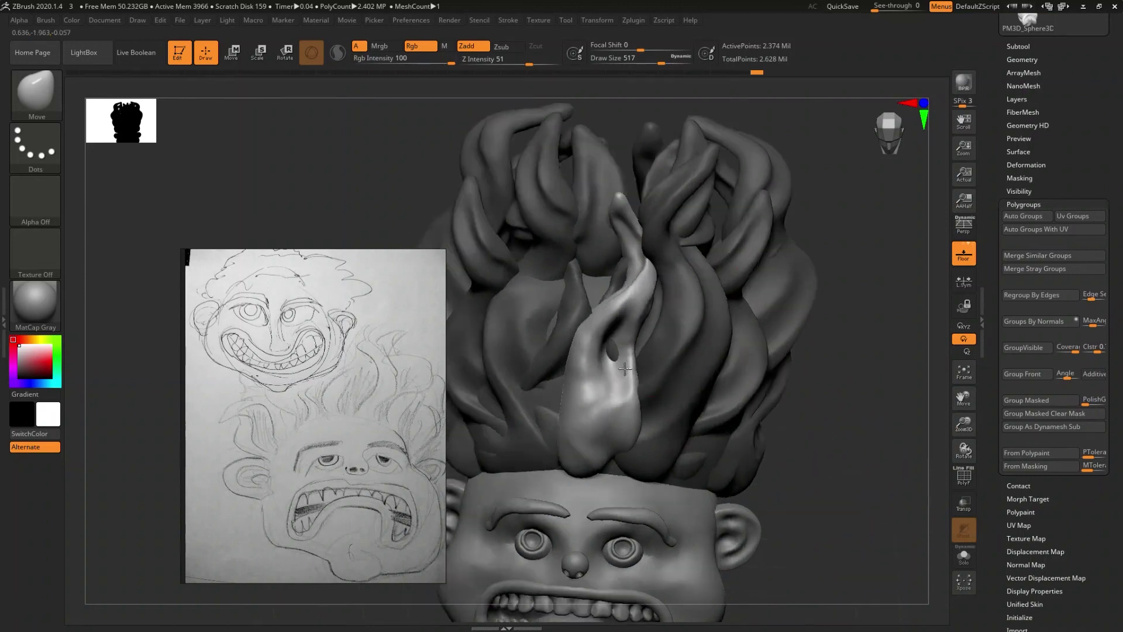
drag(618, 353, 636, 353)
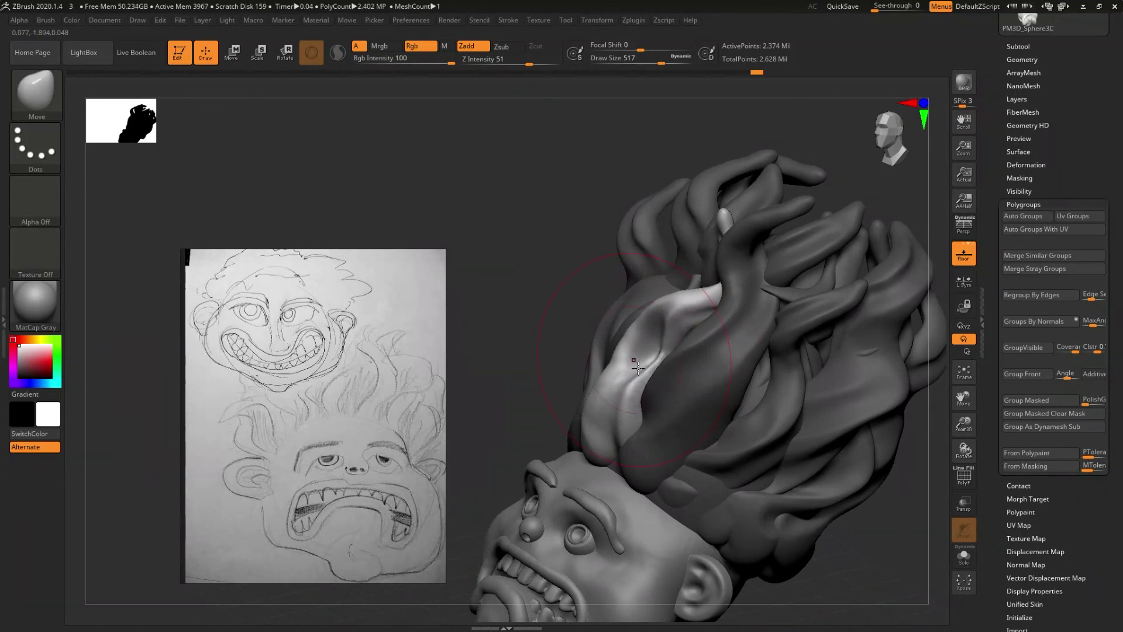
right_drag(637, 367, 664, 358)
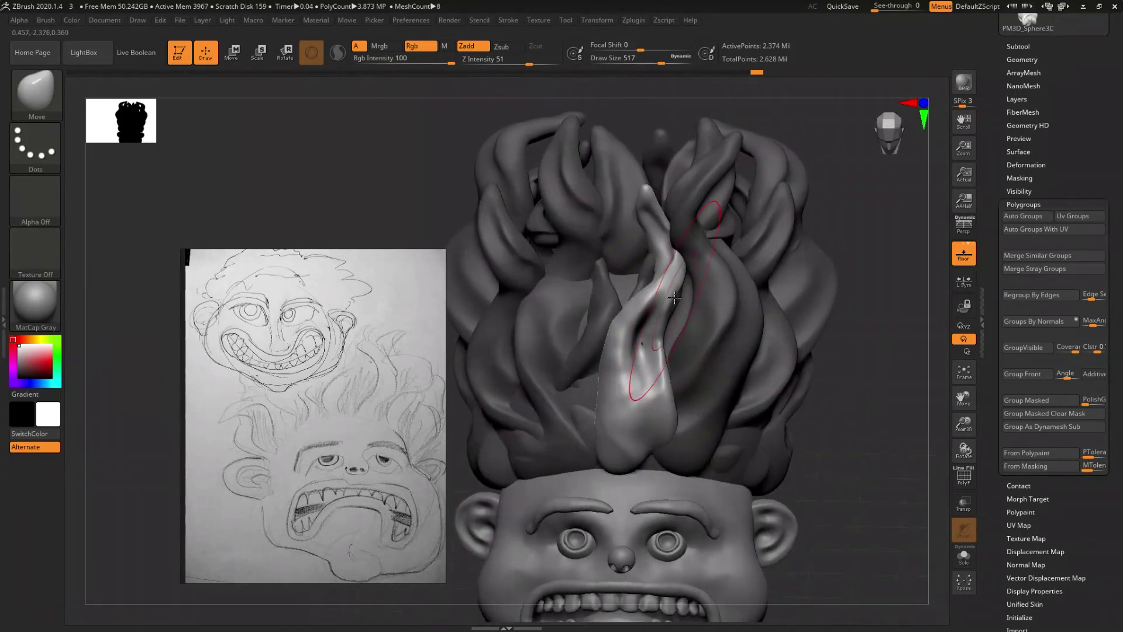
- Nudge the bright central strand right and left, then view the whole head from the front
drag(681, 304, 684, 308)
right_drag(688, 306, 693, 271)
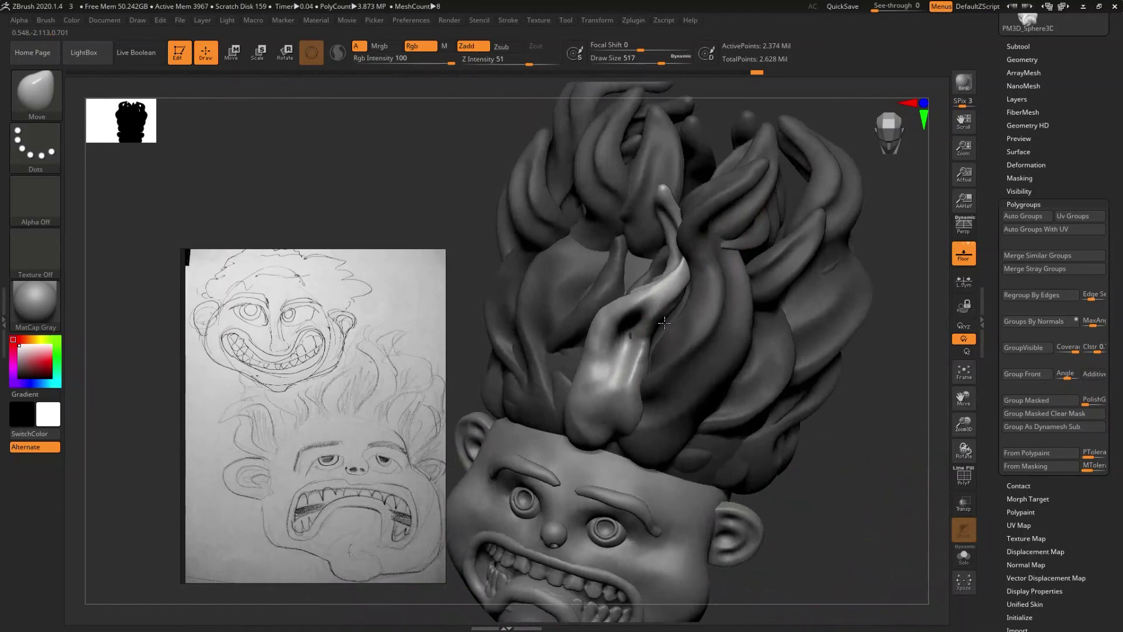
drag(678, 274, 676, 274)
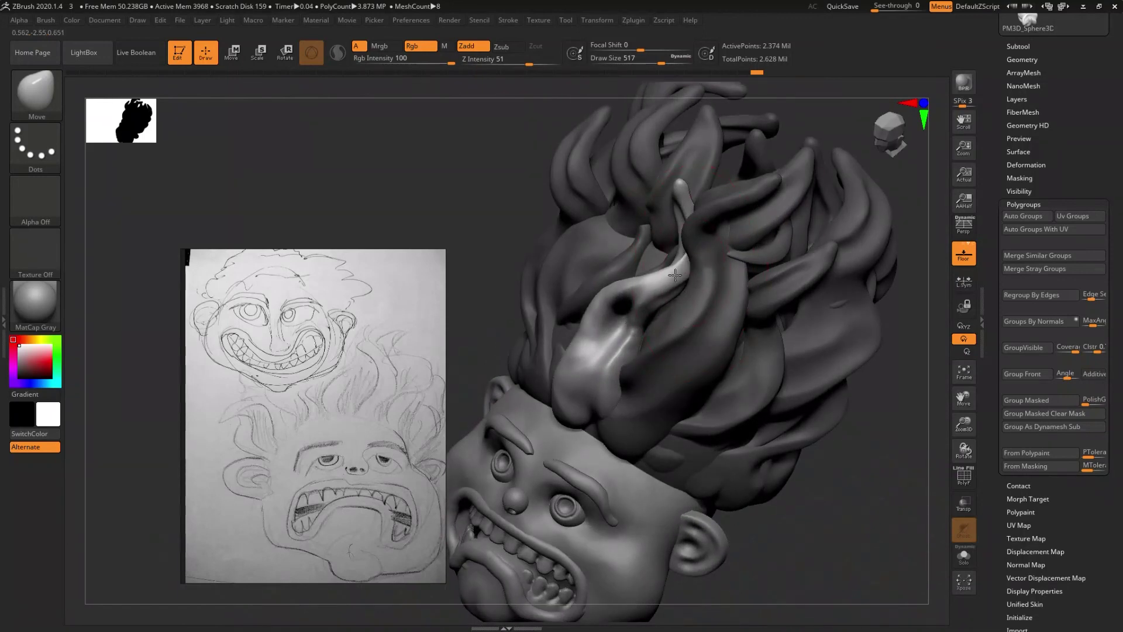
right_drag(668, 275, 687, 300)
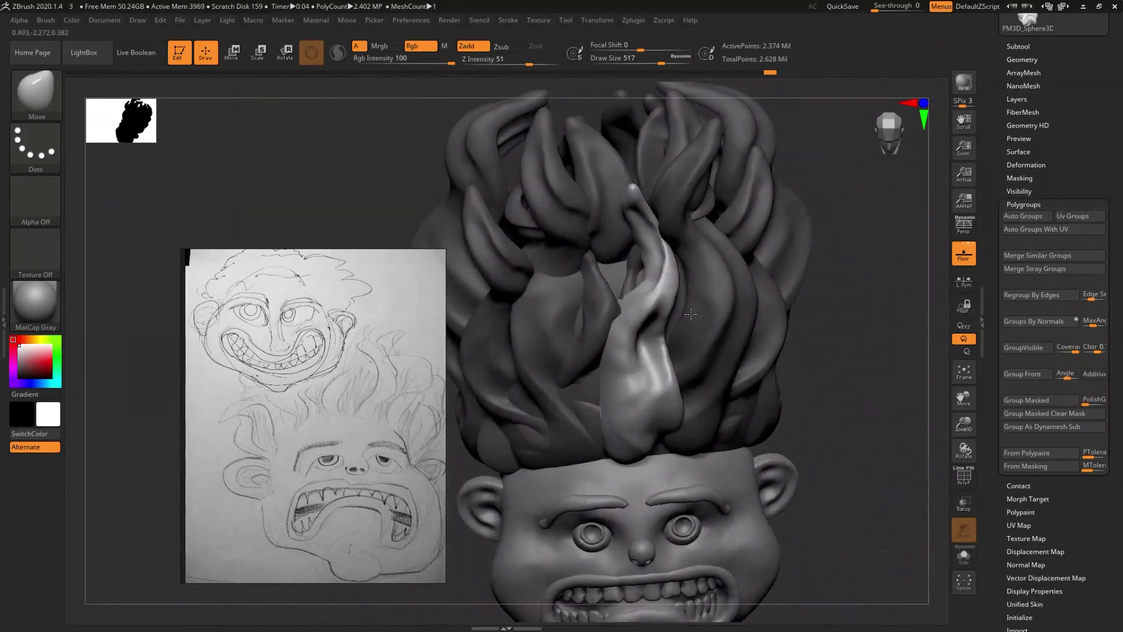
mouse_move(619, 371)
ctrl+right_down()
mouse_move(626, 351)
mouse_move(678, 336)
ctrl+right_up()
key(ctrl)
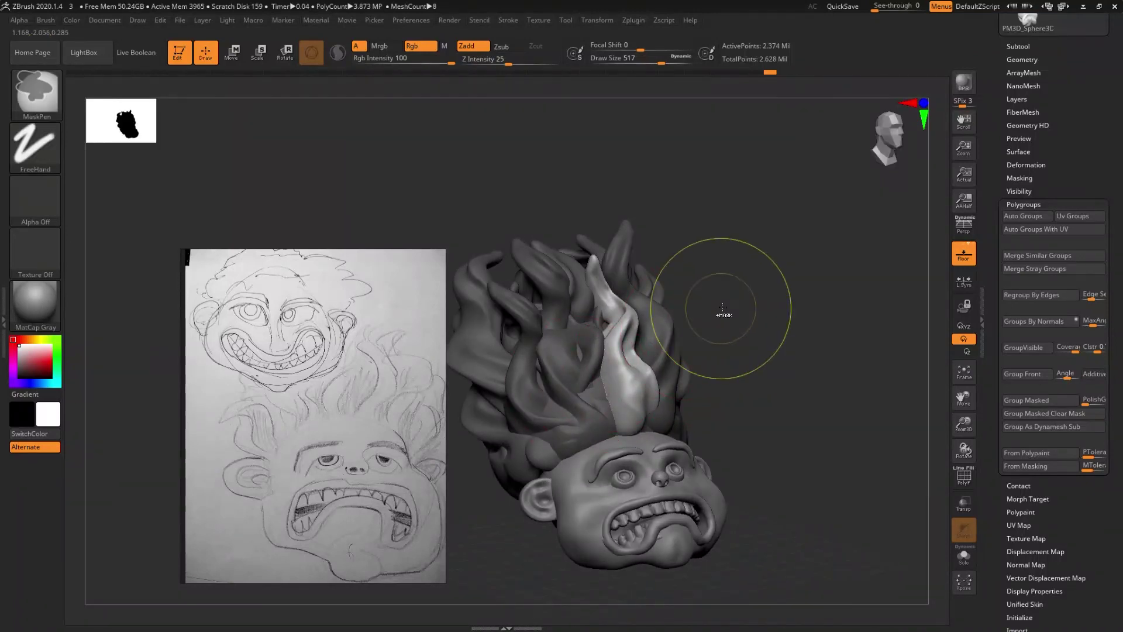
right_drag(741, 322, 607, 409)
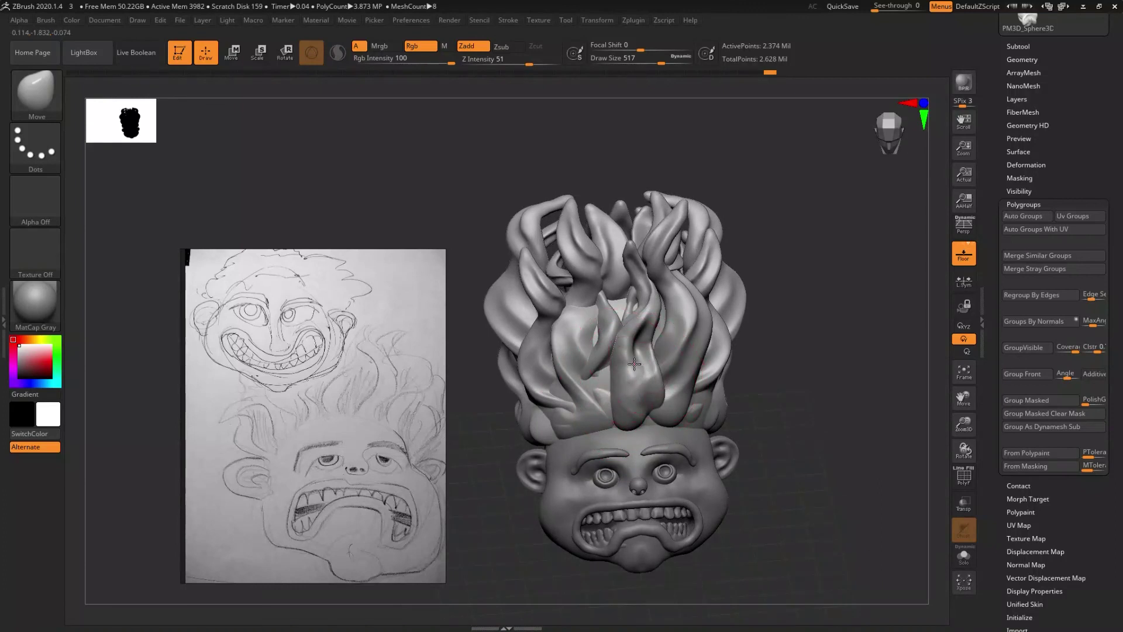
- Nudge the central strand left and pull it slightly upward
drag(625, 364, 619, 364)
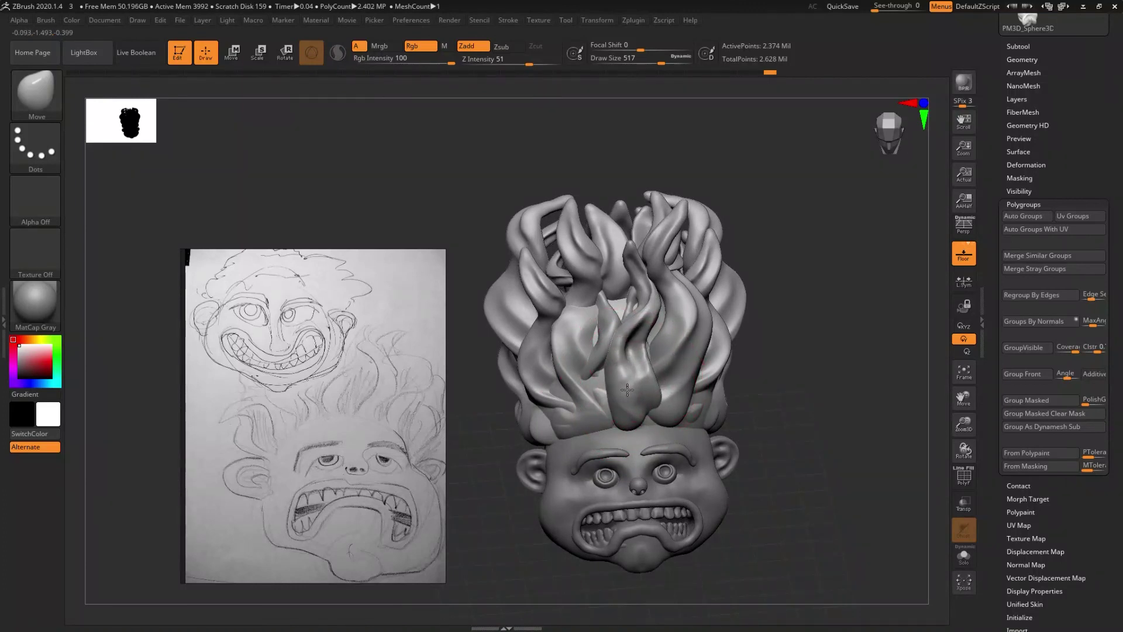
right_drag(620, 364, 578, 384)
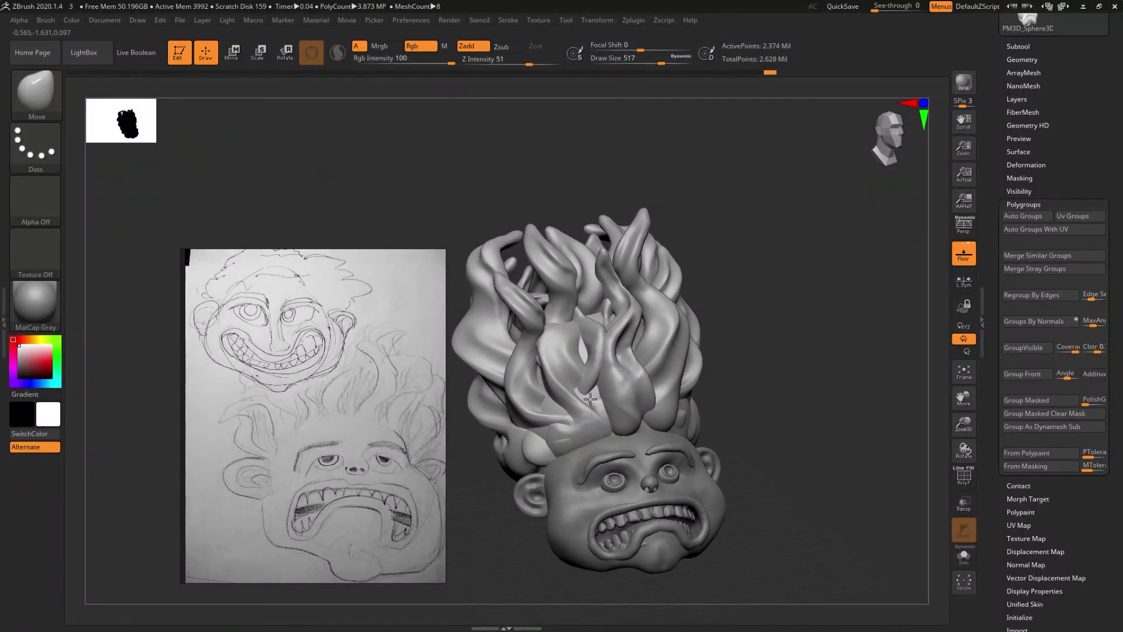
drag(592, 381, 595, 373)
right_drag(581, 372, 582, 392)
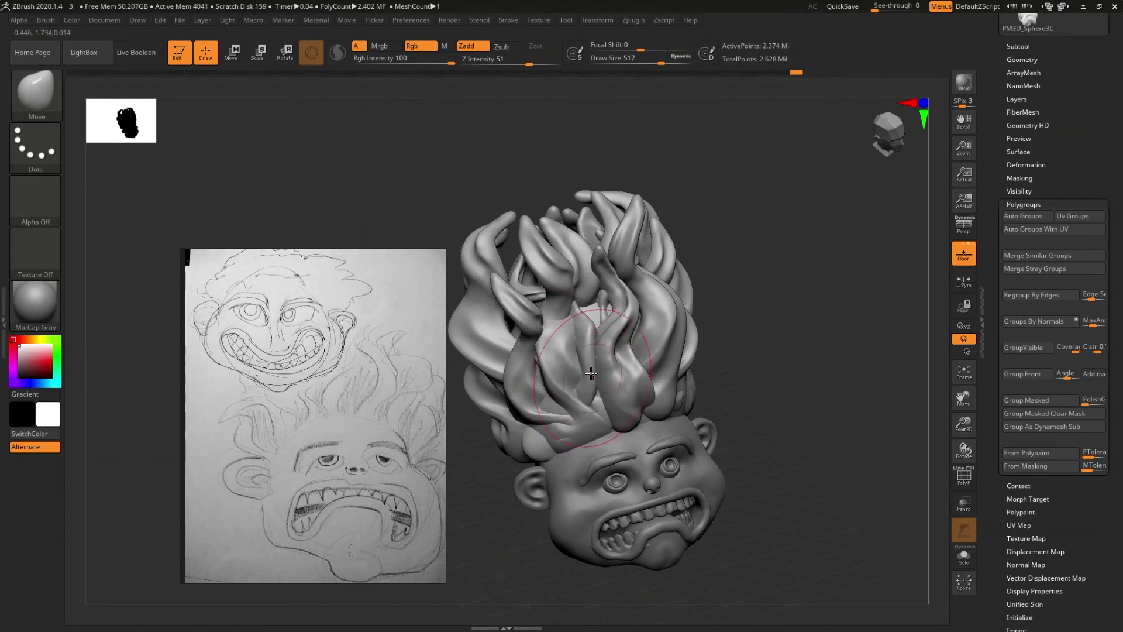
- Inspect the head from the front and enlarge the brush to 629
mouse_move(625, 387)
right_down()
mouse_move(642, 378)
mouse_move(640, 439)
right_up()
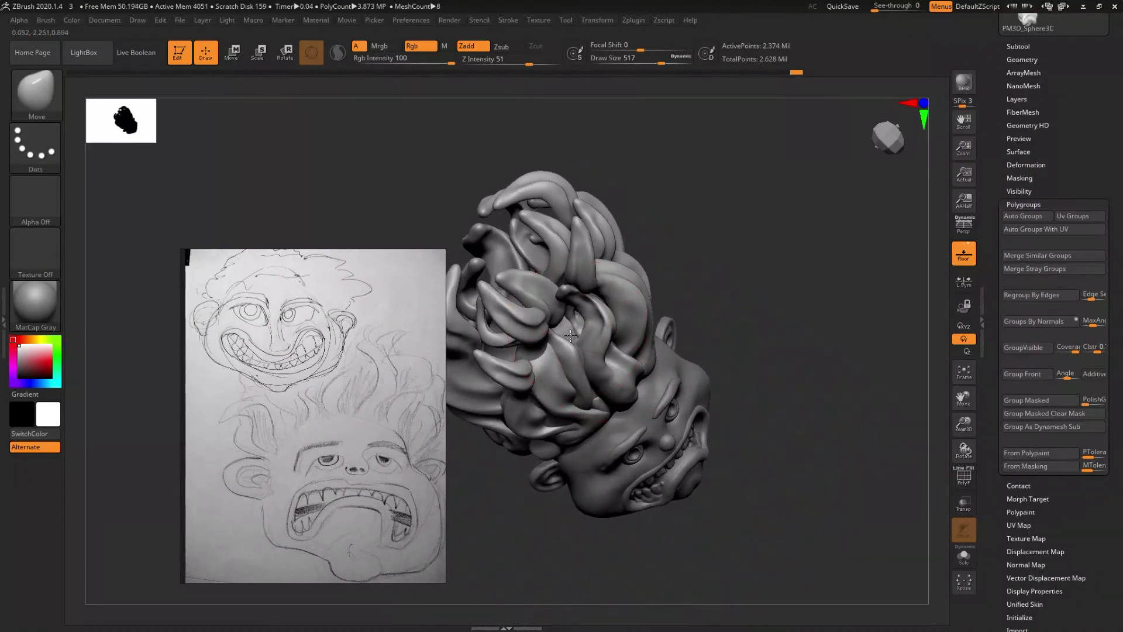
right_drag(569, 338, 633, 348)
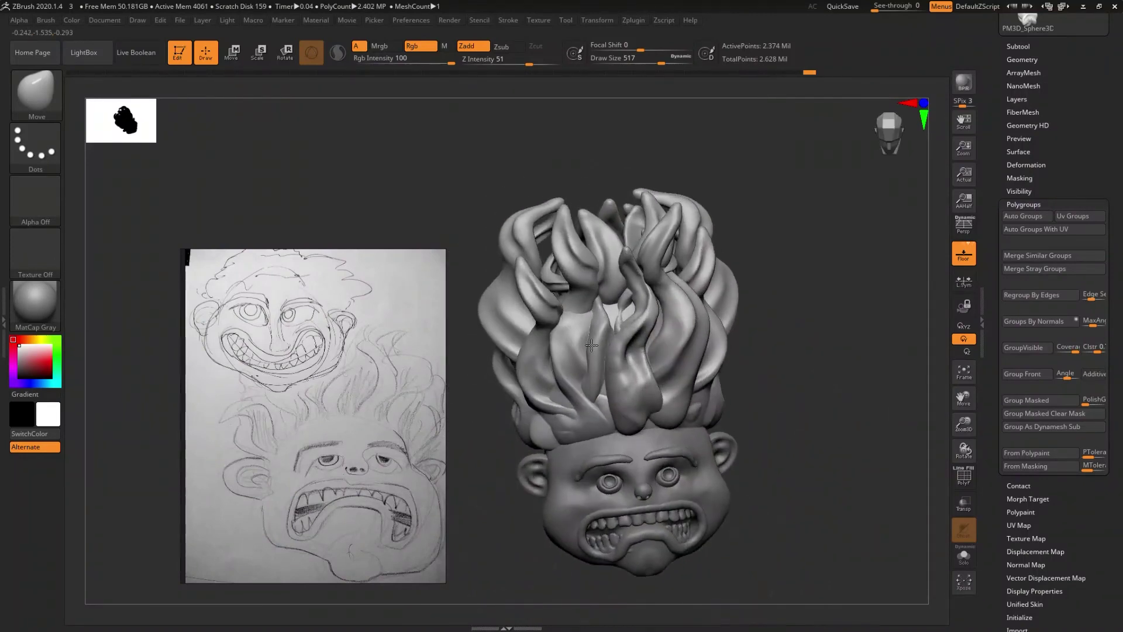
mouse_move(632, 349)
ctrl+right_down()
mouse_move(638, 468)
mouse_move(636, 450)
ctrl+right_up()
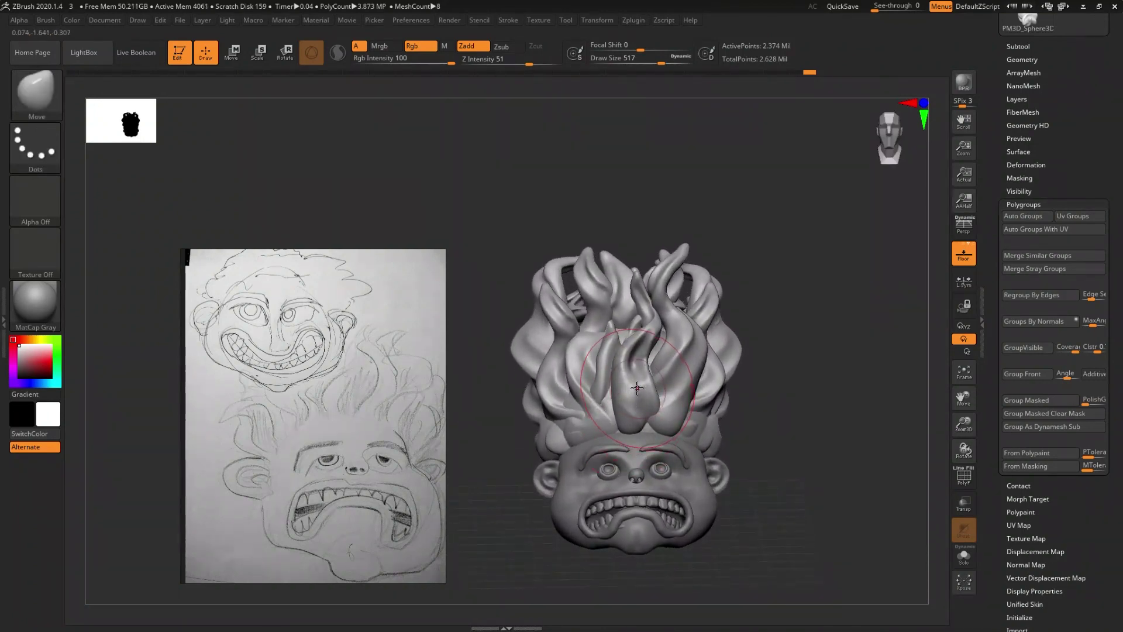
drag(637, 387, 702, 386)
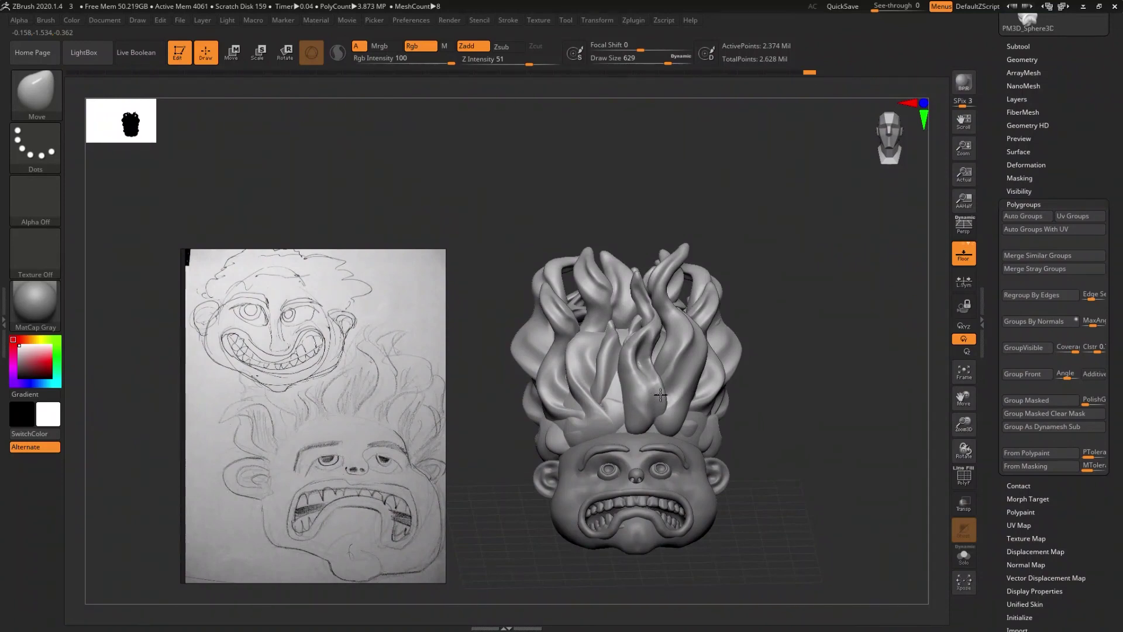
right_drag(660, 433, 642, 473)
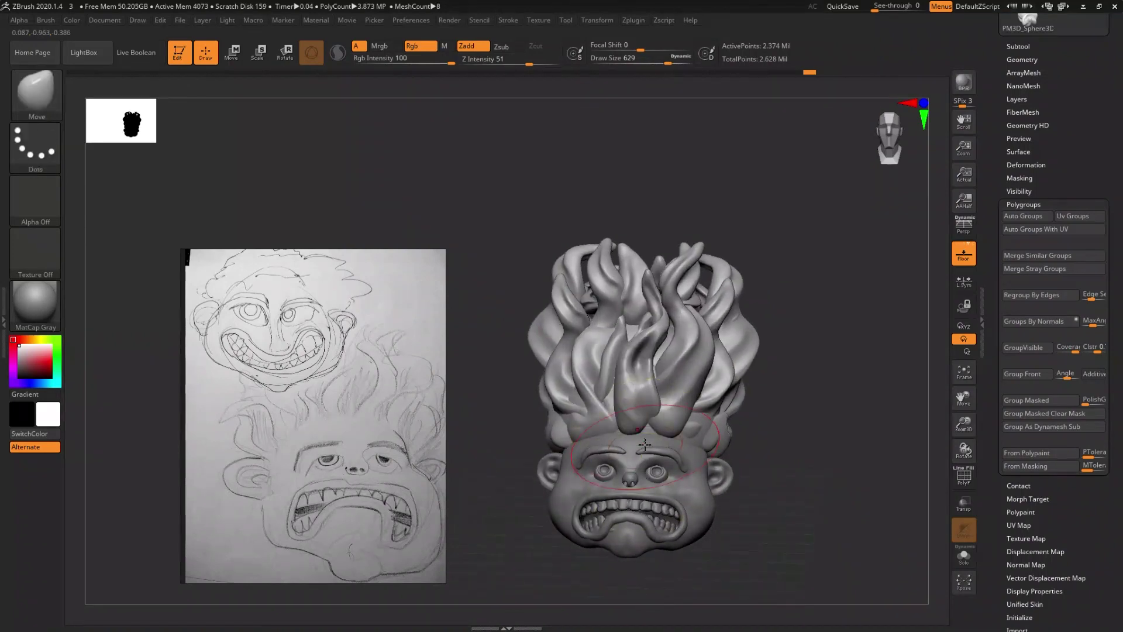
right_drag(642, 473, 645, 439)
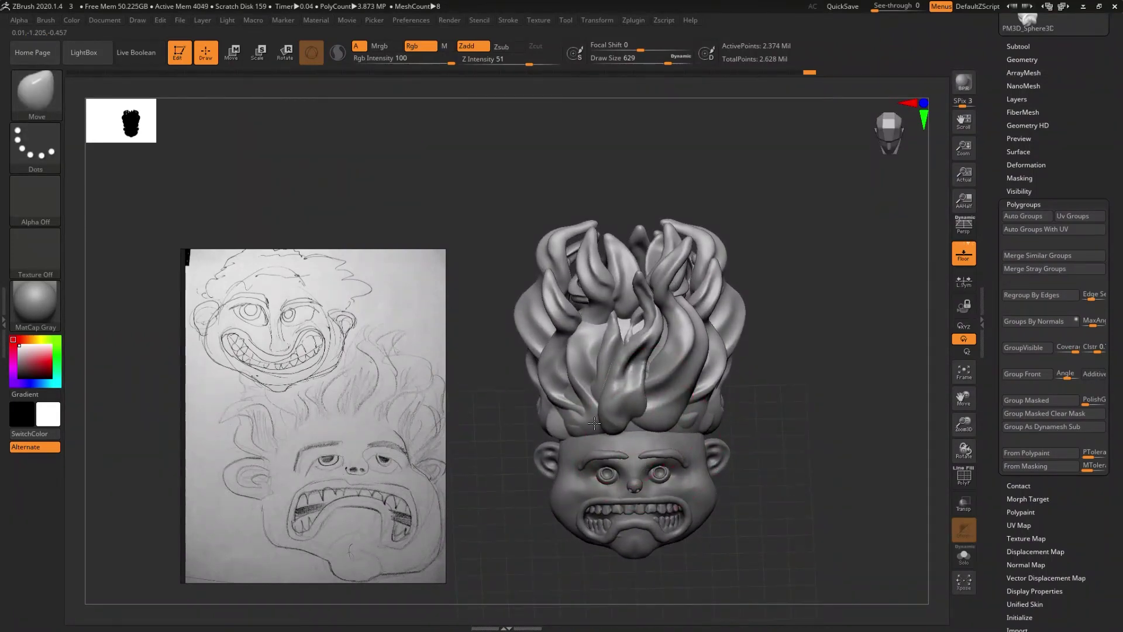
mouse_move(630, 468)
right_down()
mouse_move(635, 450)
mouse_move(599, 446)
mouse_move(609, 438)
right_up()
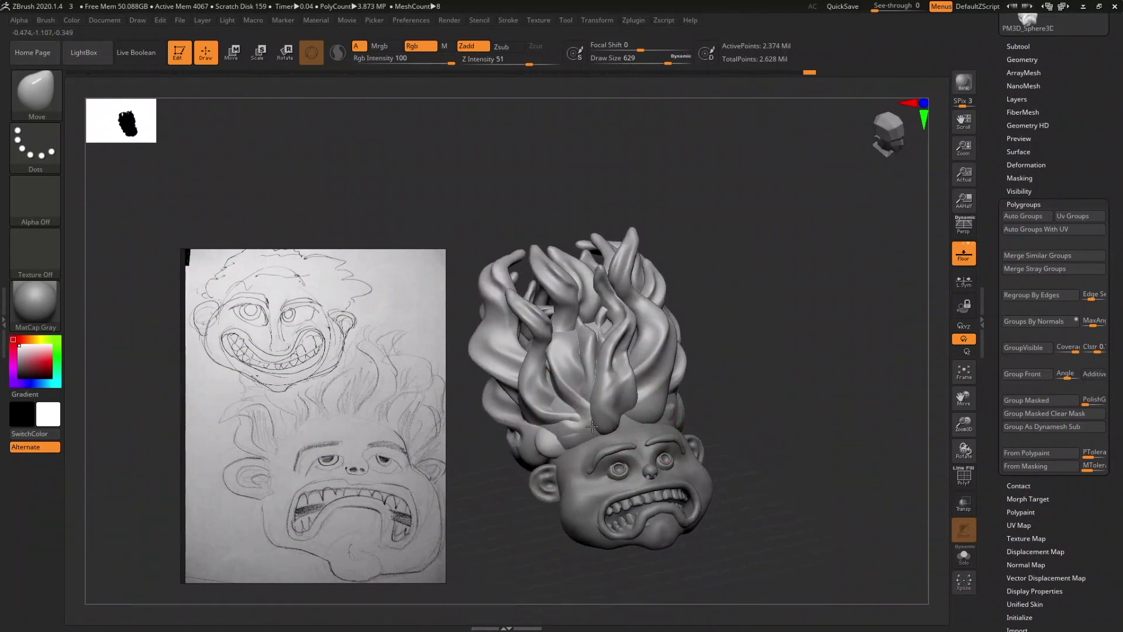
mouse_move(625, 457)
right_down()
mouse_move(605, 439)
mouse_move(610, 464)
mouse_move(608, 417)
right_up()
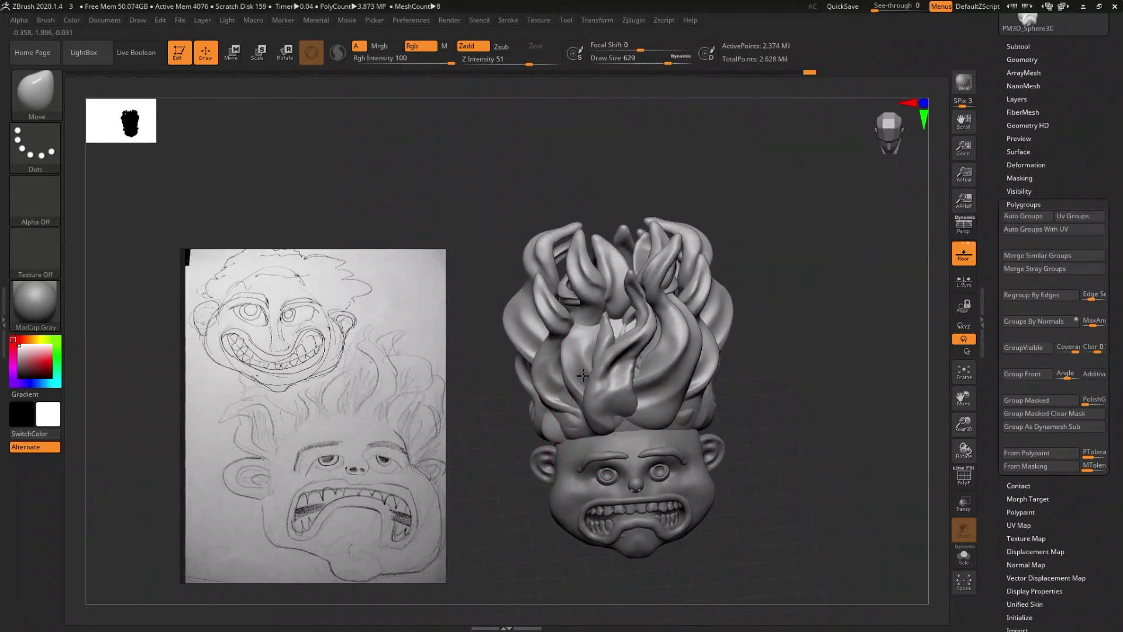
mouse_move(608, 405)
right_down()
mouse_move(648, 425)
mouse_move(629, 429)
mouse_move(666, 477)
right_up()
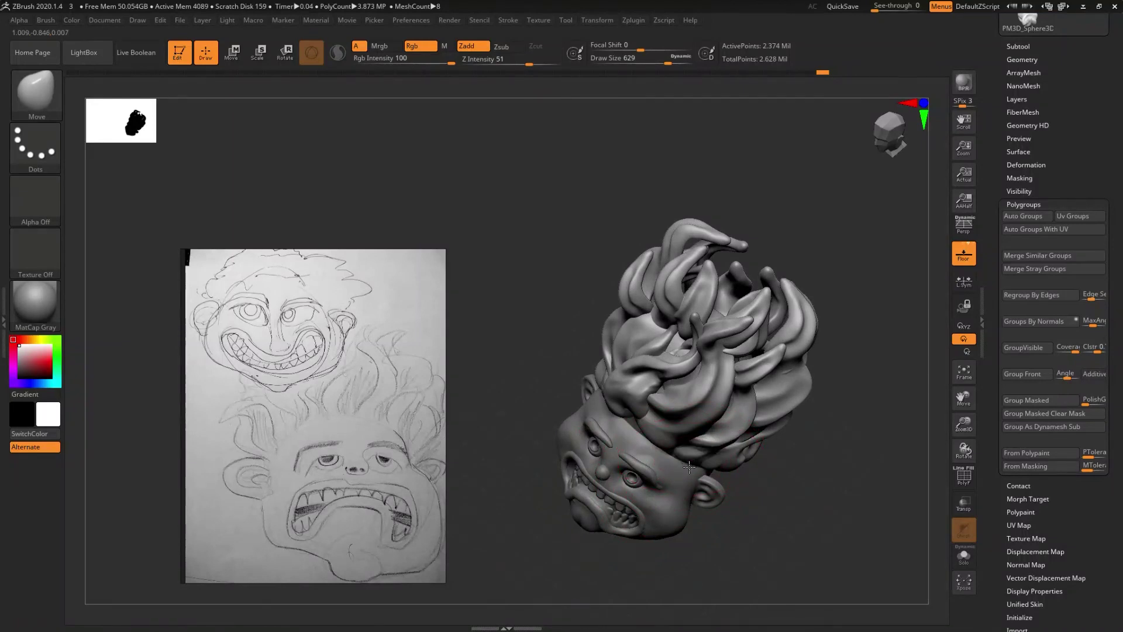
mouse_move(682, 496)
right_down()
mouse_move(709, 446)
mouse_move(708, 412)
right_up()
mouse_move(706, 420)
right_down()
mouse_move(702, 441)
mouse_move(650, 454)
right_up()
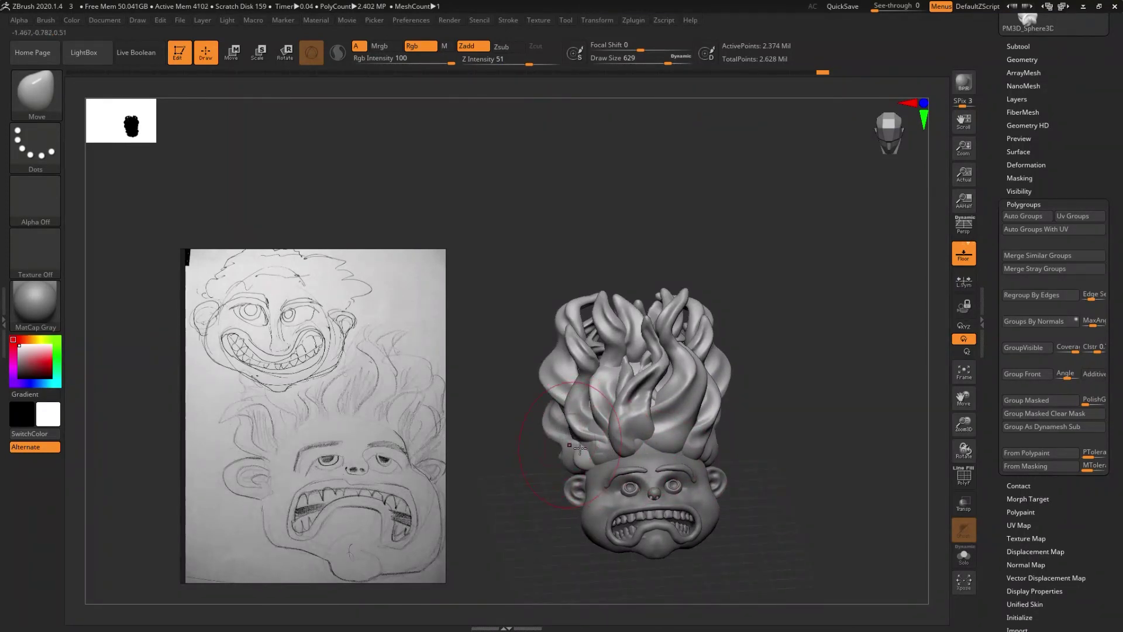
right_drag(563, 442, 687, 434)
- Show all model parts again and orbit to inspect the hair from several sides
key(ctrl+z)
right_drag(536, 480, 603, 432)
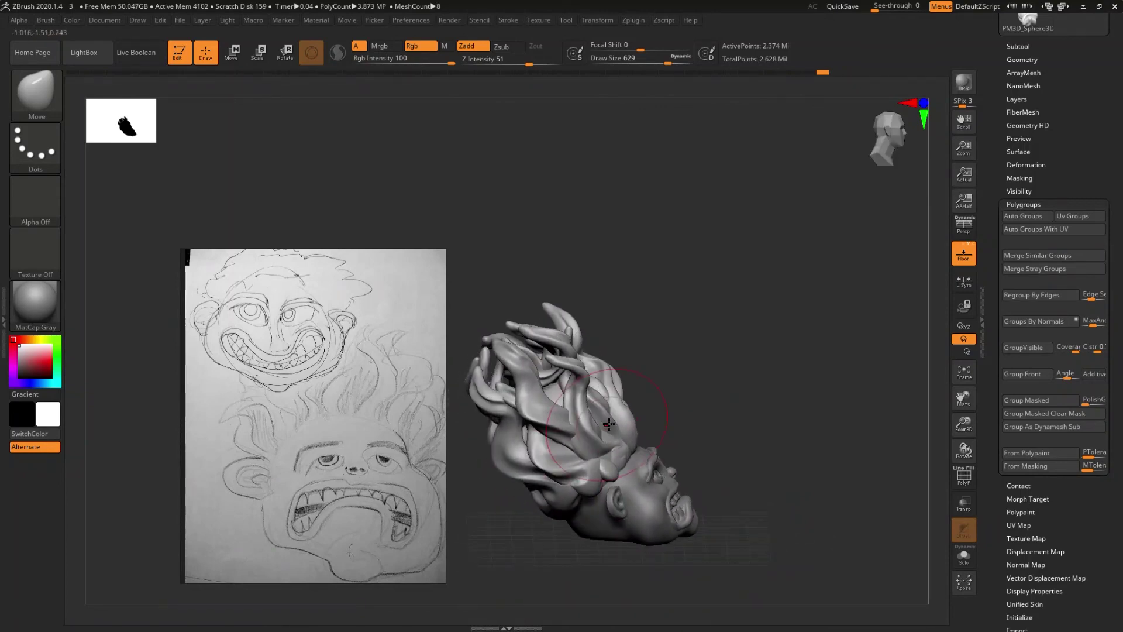
right_drag(602, 432, 653, 409)
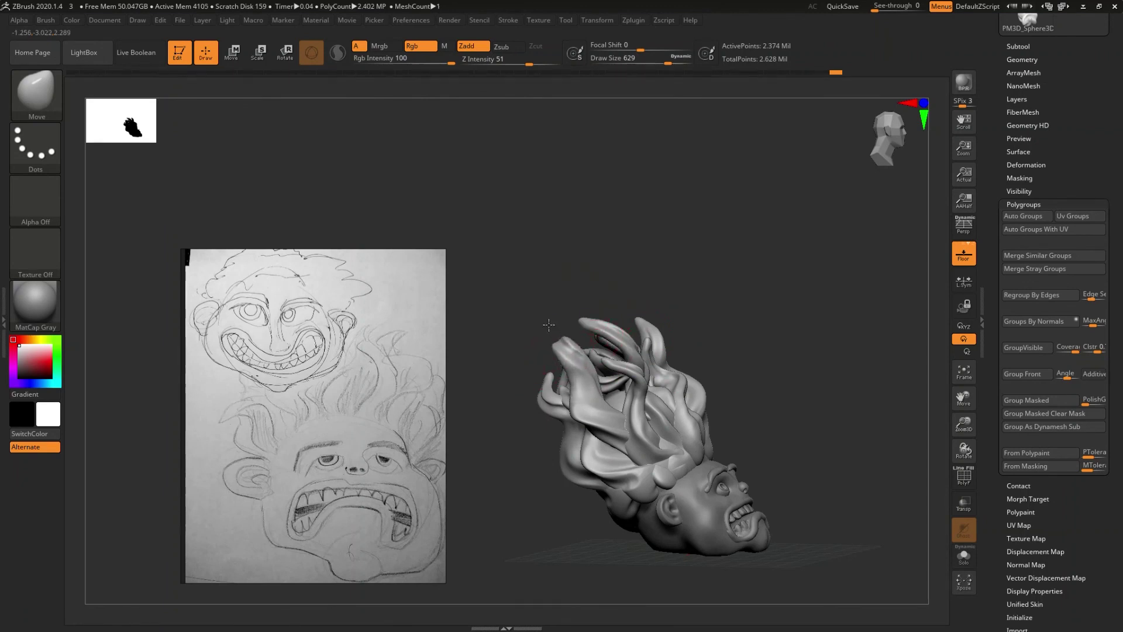
mouse_move(546, 324)
right_down()
mouse_move(616, 343)
mouse_move(628, 314)
right_up()
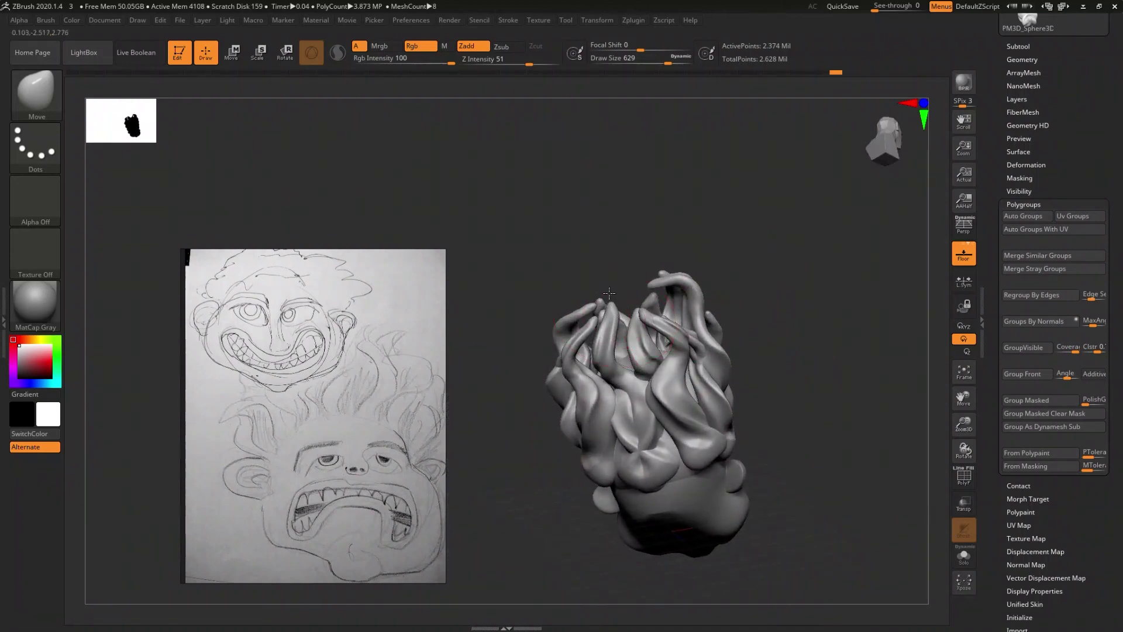
mouse_move(643, 324)
right_down()
mouse_move(721, 392)
mouse_move(700, 419)
mouse_move(672, 406)
right_up()
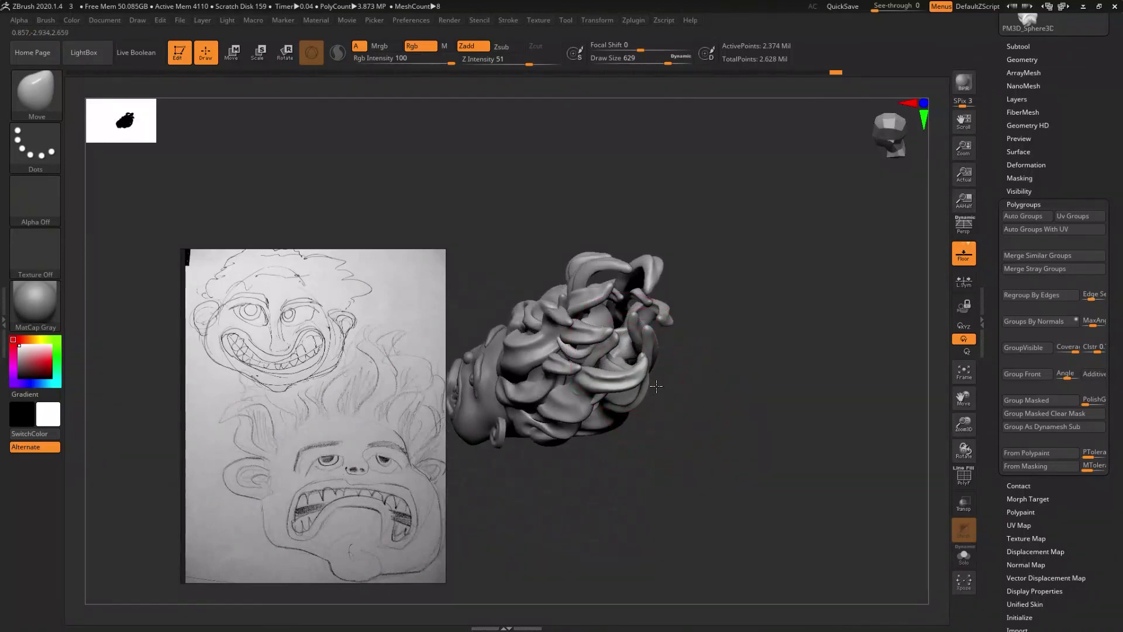
mouse_move(667, 409)
right_down()
mouse_move(631, 327)
mouse_move(708, 403)
mouse_move(739, 346)
mouse_move(742, 371)
mouse_move(614, 351)
right_up()
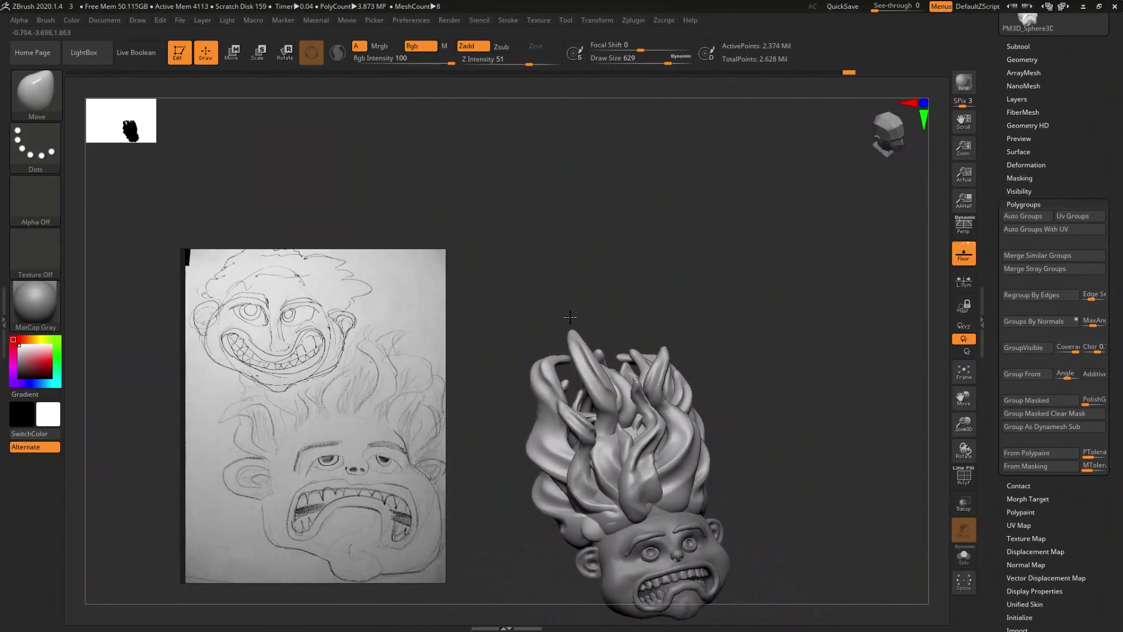
mouse_move(622, 402)
right_down()
mouse_move(690, 328)
mouse_move(725, 333)
mouse_move(740, 366)
mouse_move(785, 386)
mouse_move(815, 371)
mouse_move(837, 381)
mouse_move(689, 333)
right_up()
- Pull the tall central strand right and up into a taller spike
drag(583, 332, 627, 332)
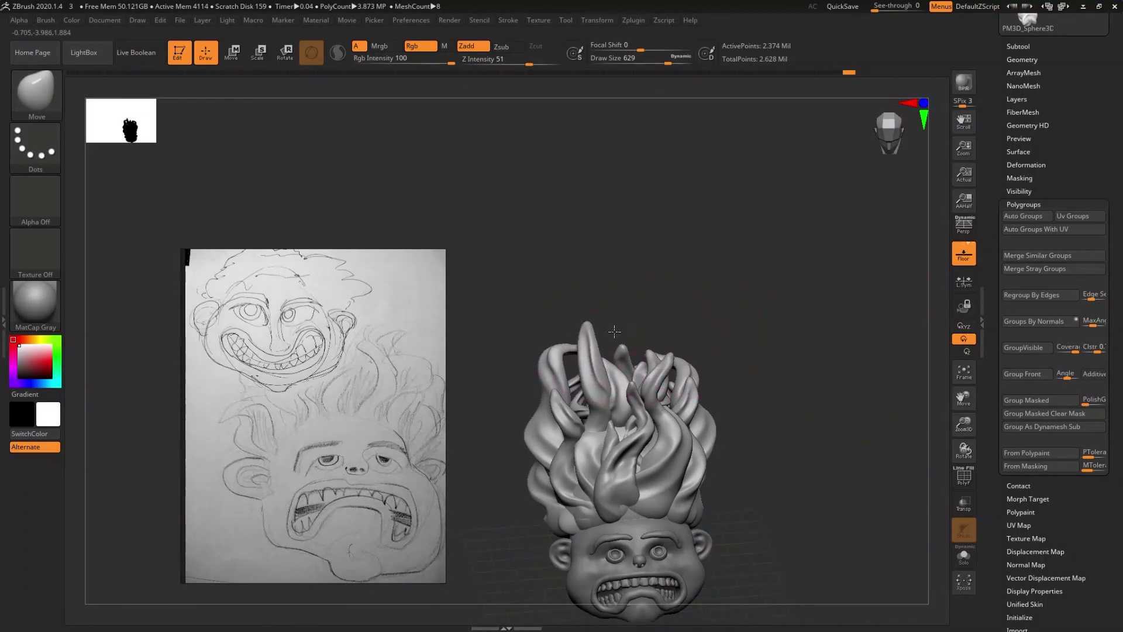
right_drag(687, 368, 678, 391)
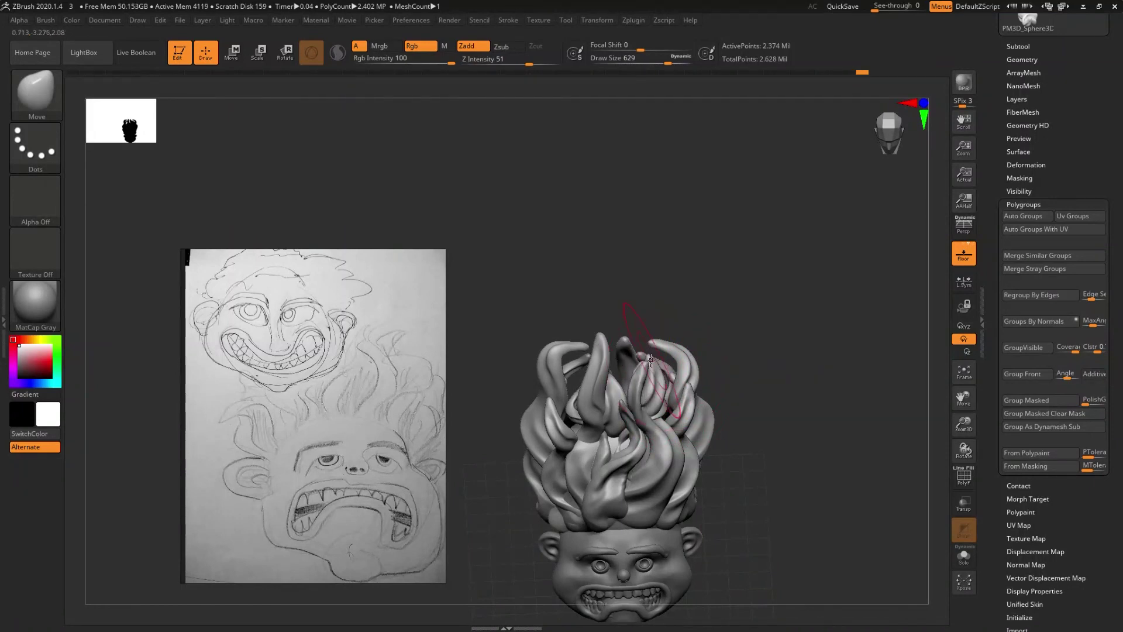
drag(654, 334, 658, 310)
mouse_move(697, 349)
right_down()
mouse_move(686, 318)
mouse_move(715, 335)
mouse_move(732, 328)
mouse_move(723, 302)
mouse_move(657, 425)
mouse_move(666, 494)
mouse_move(672, 436)
right_up()
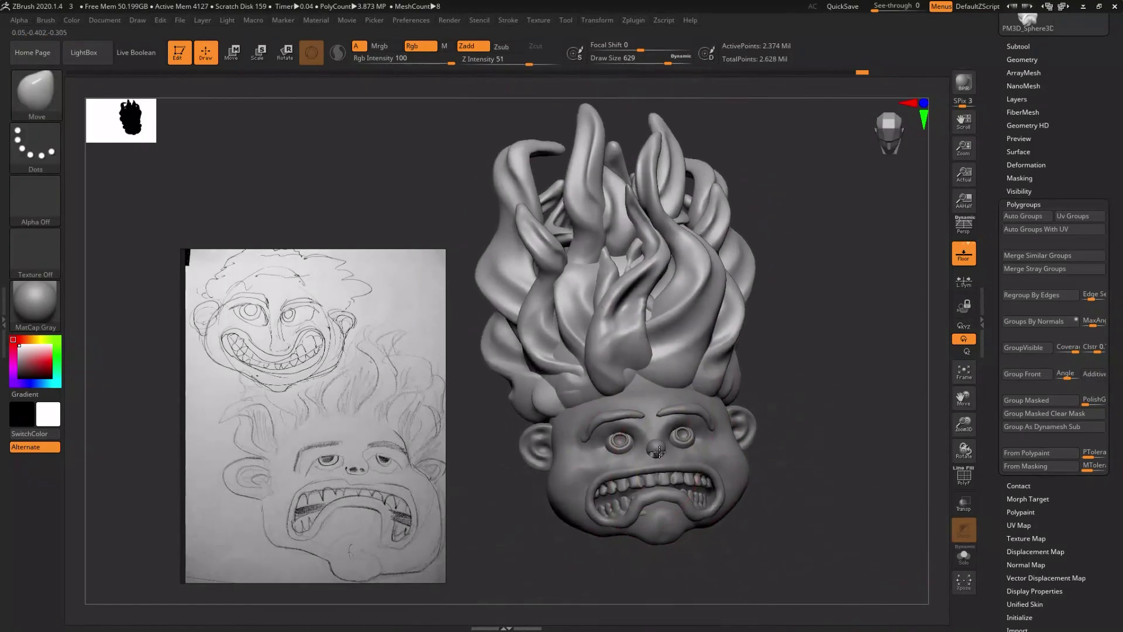
drag(397, 450, 319, 447)
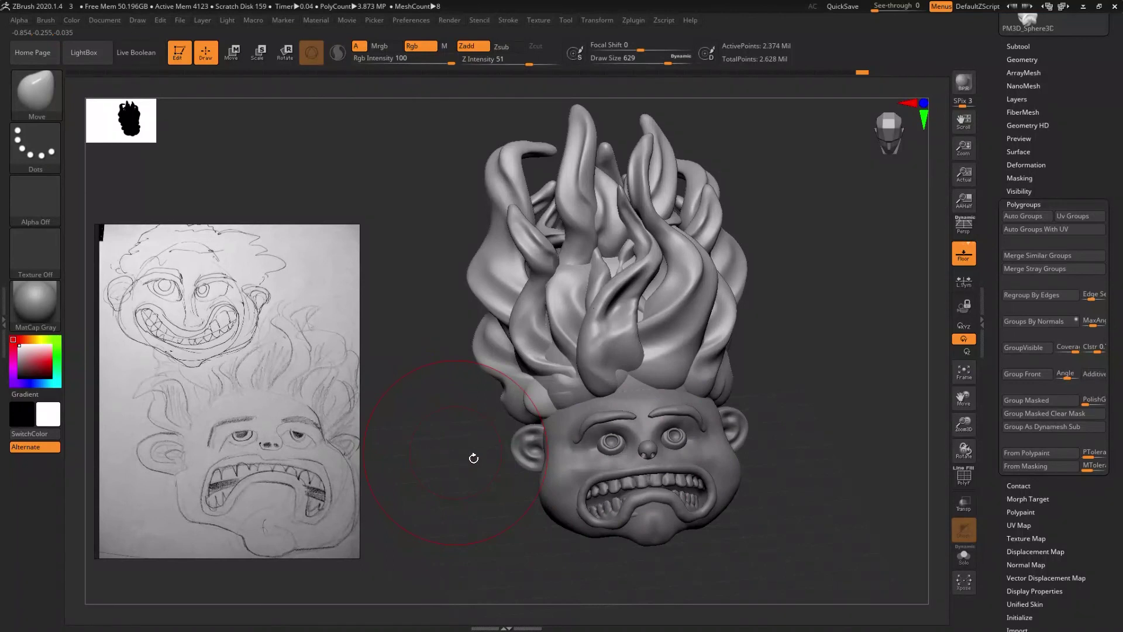
drag(465, 433, 676, 484)
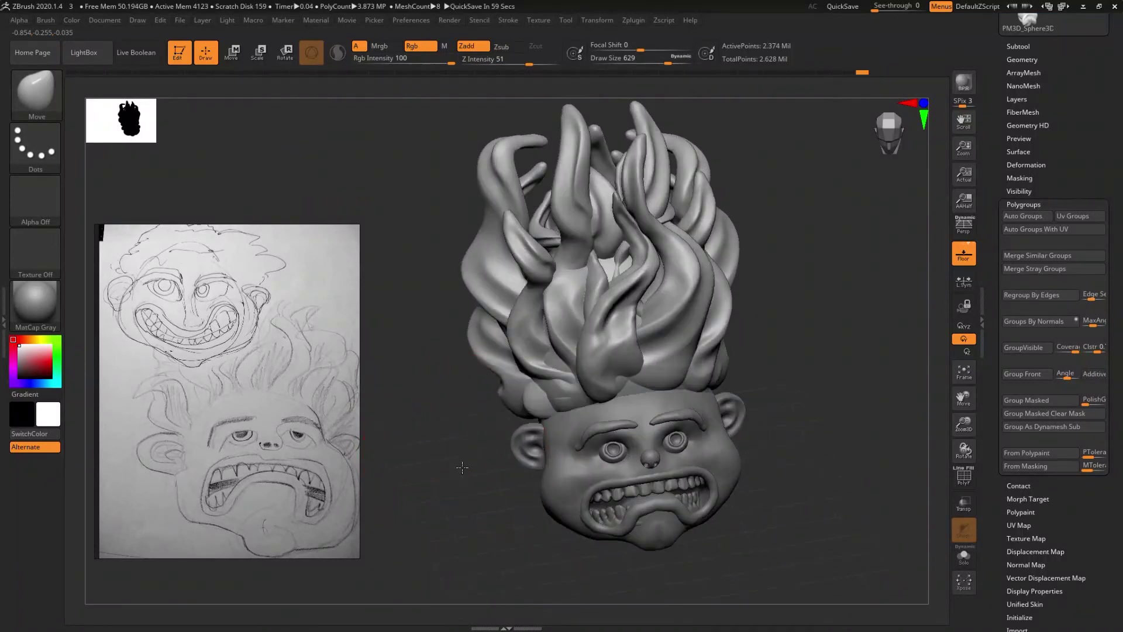
key(ctrl+s)
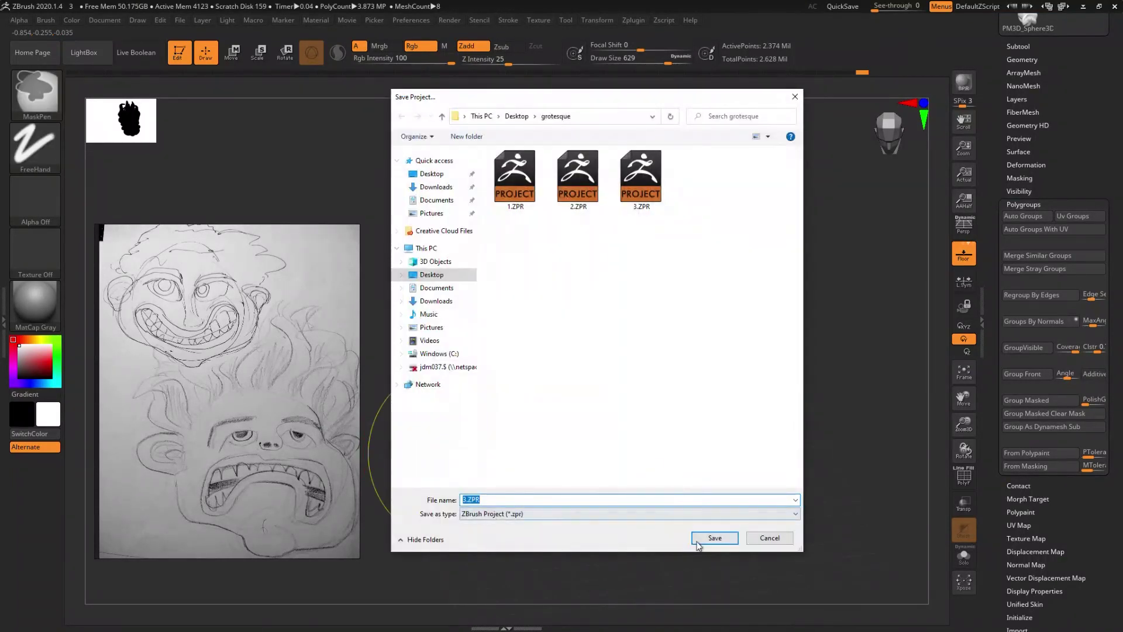
- Save as 3.ZPR, confirm replacing the old file, and orbit the saved head
click(698, 542)
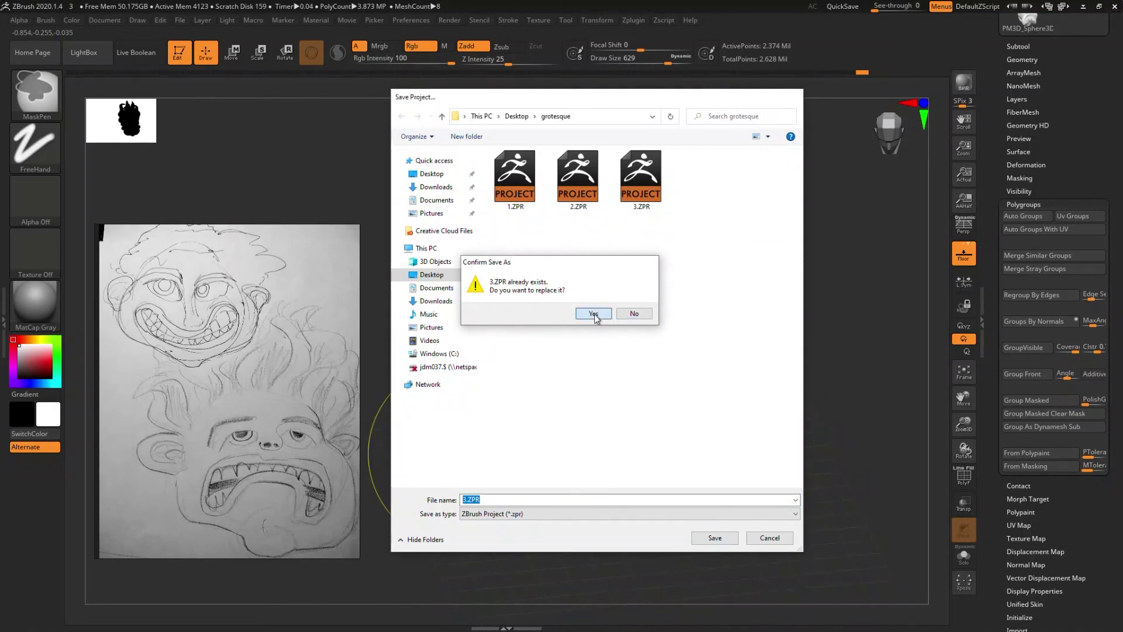
click(594, 315)
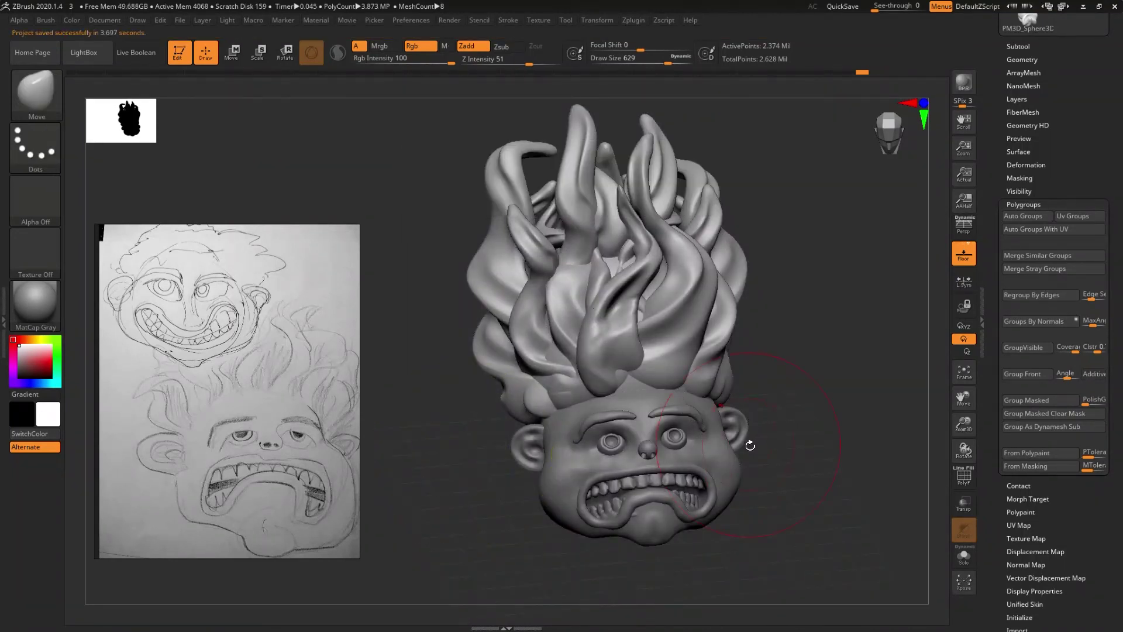
drag(751, 439, 731, 466)
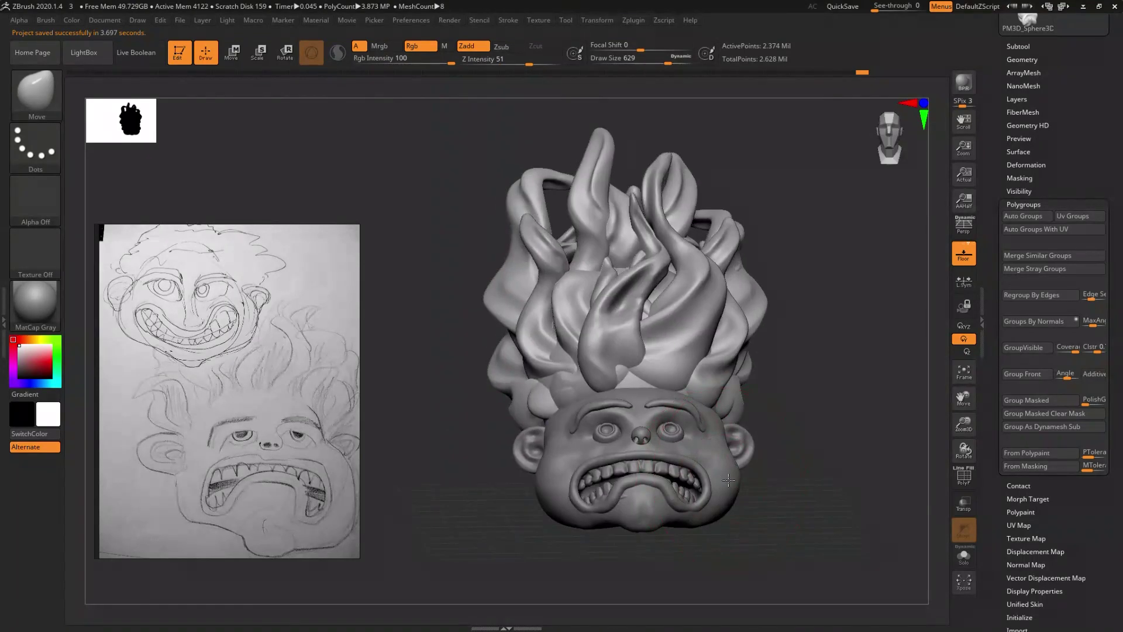
- Select the head subtool, frame the face close from the front, and show the subtool list
alt+click(729, 480)
mouse_move(718, 477)
right_down()
mouse_move(667, 402)
mouse_move(708, 486)
mouse_move(698, 444)
right_up()
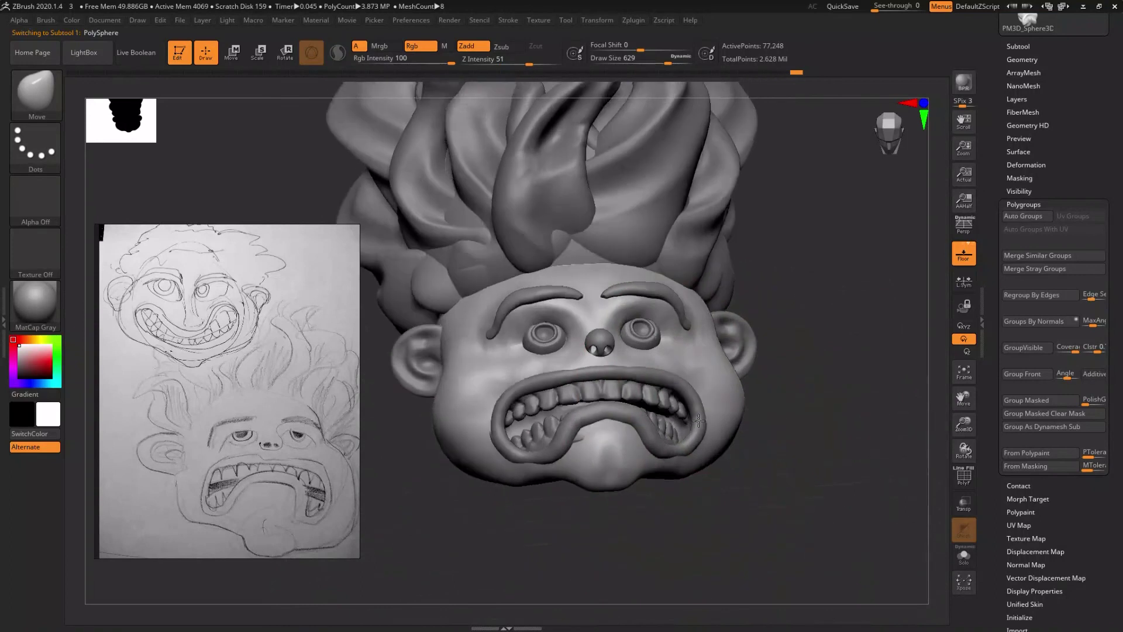
right_drag(698, 445, 692, 422)
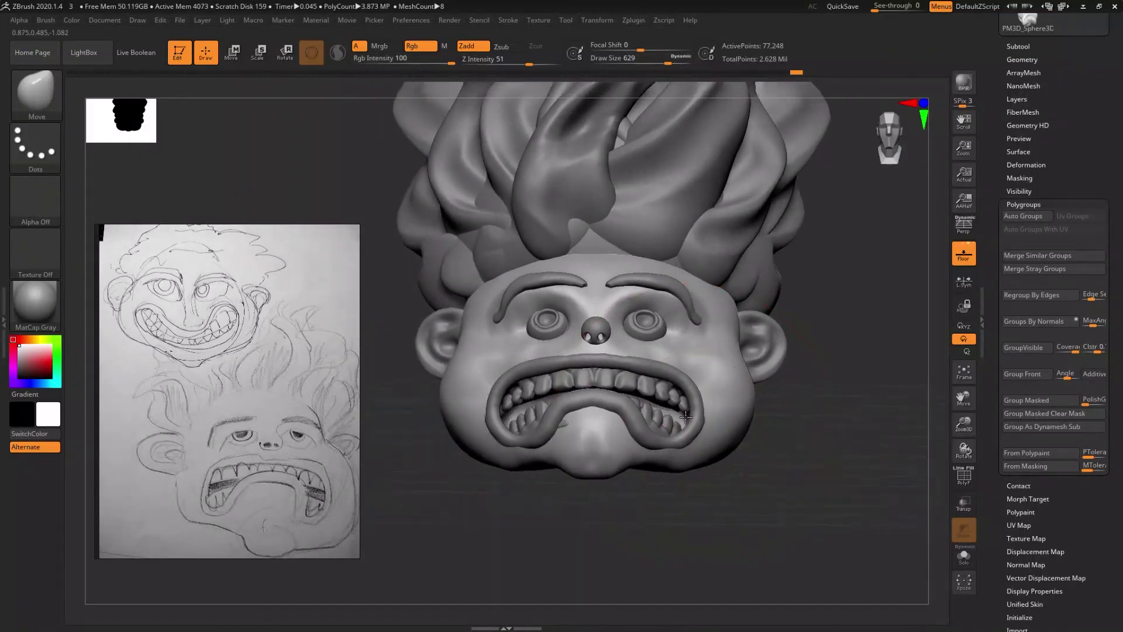
right_drag(692, 422, 696, 427)
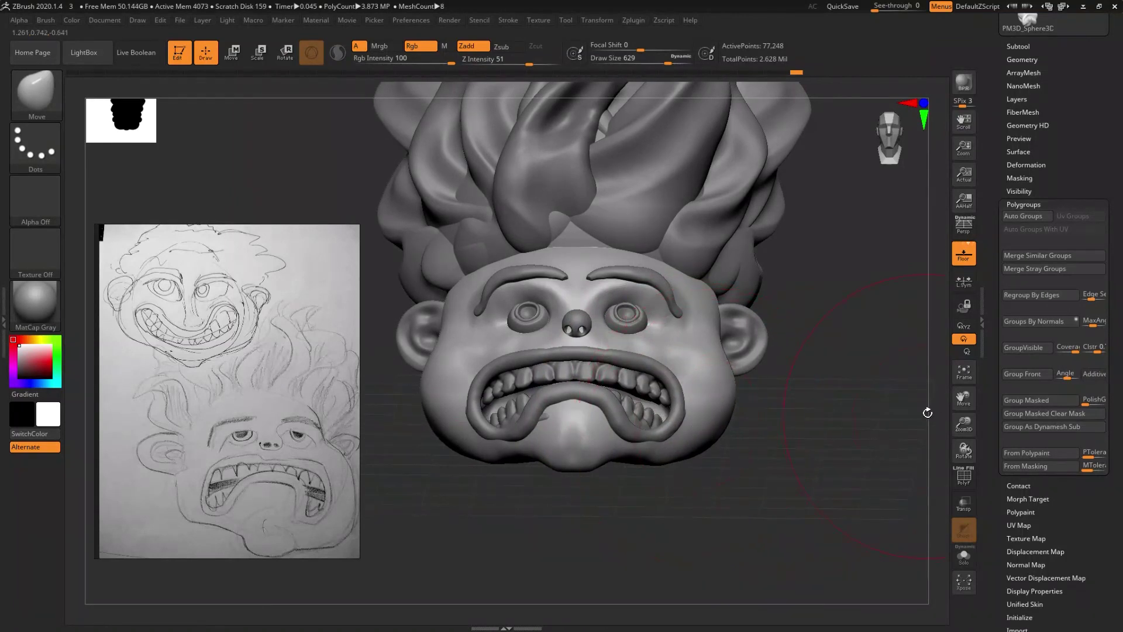
scroll(1077, 289, up, 5)
click(1018, 254)
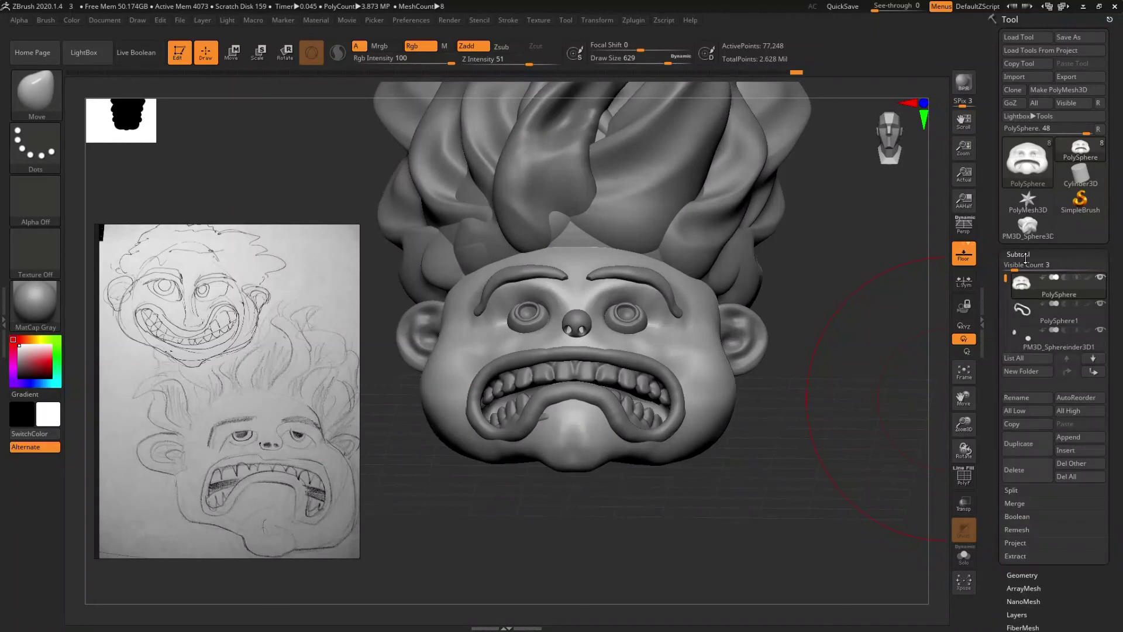
mouse_move(1051, 309)
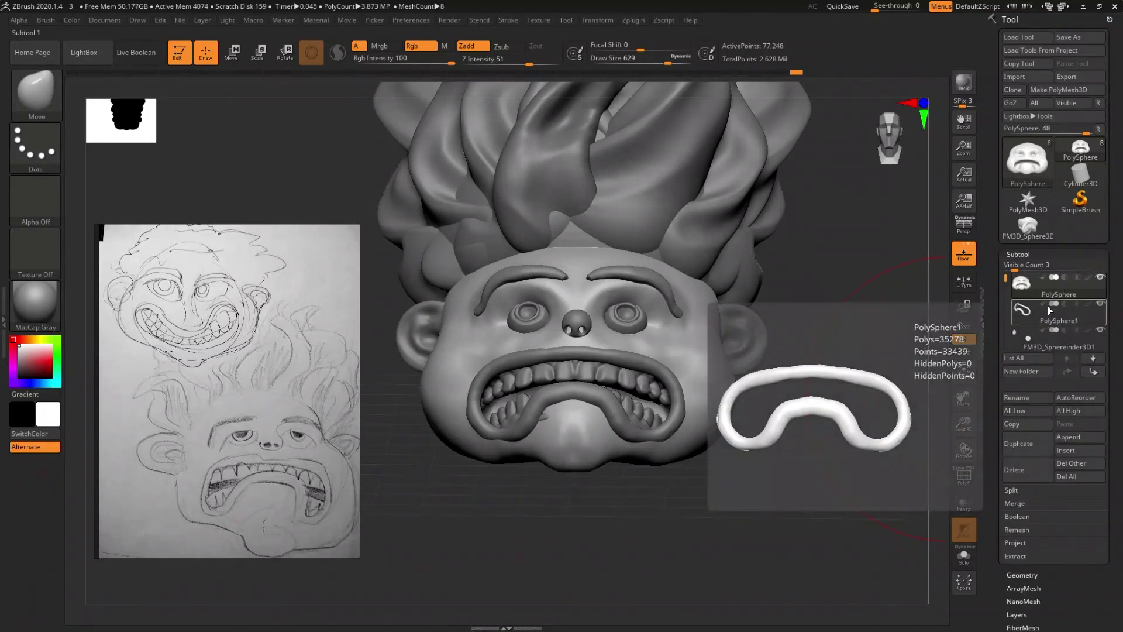
- MergeDown the PolySphere1 lip ring into the head, cutting the subtool count from 8 to 7
mouse_move(476, 445)
ctrl+right_down()
mouse_move(580, 435)
mouse_move(577, 414)
ctrl+right_up()
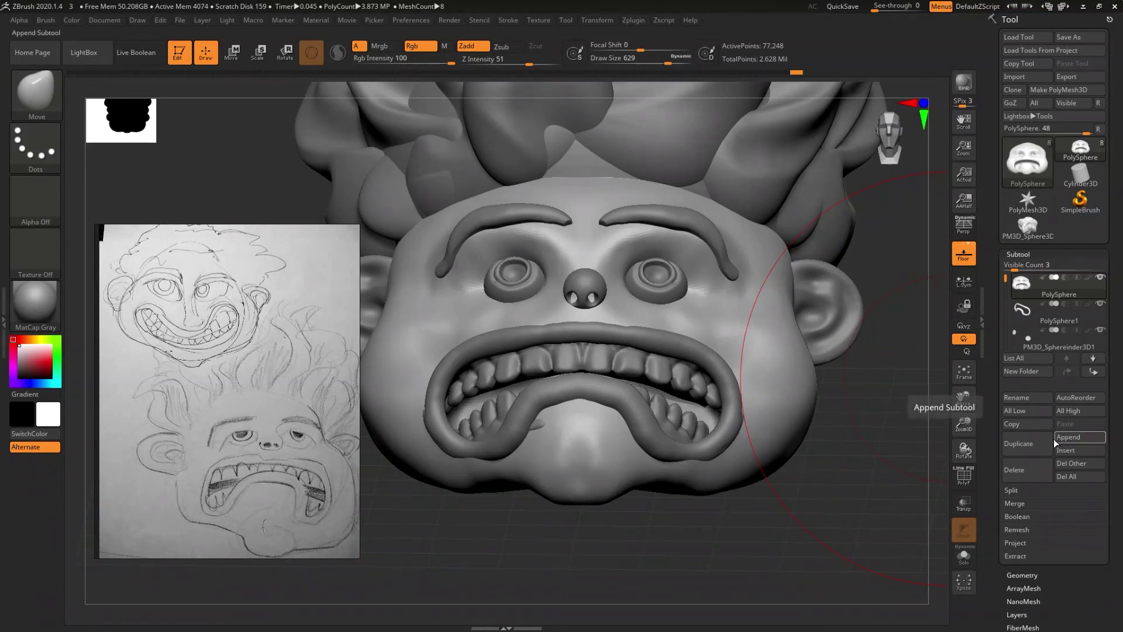
click(1019, 503)
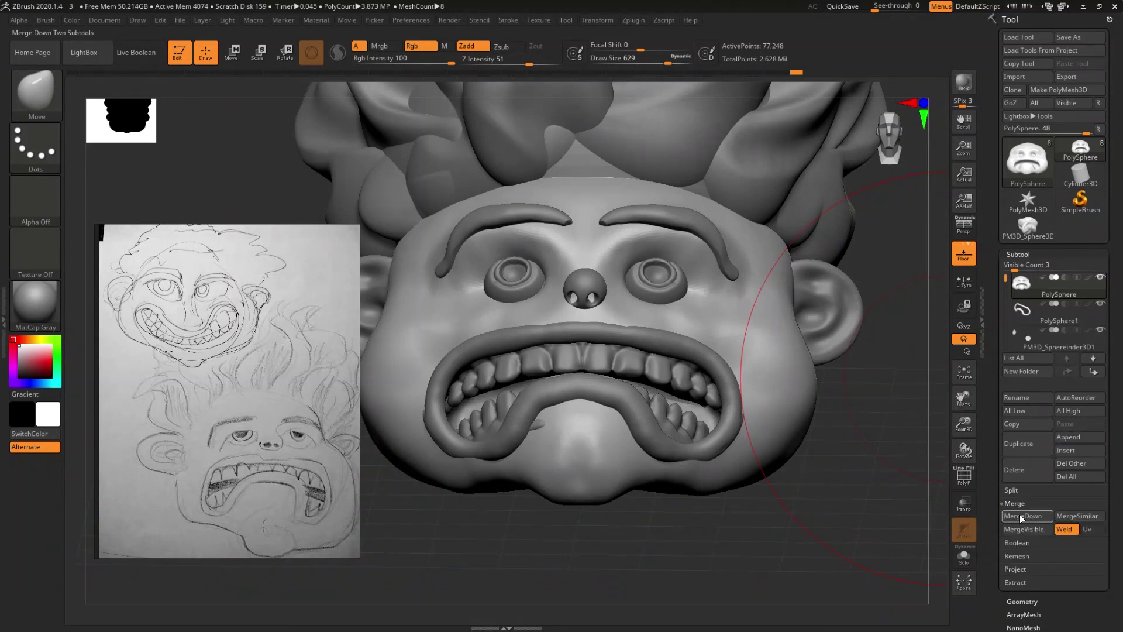
click(1020, 514)
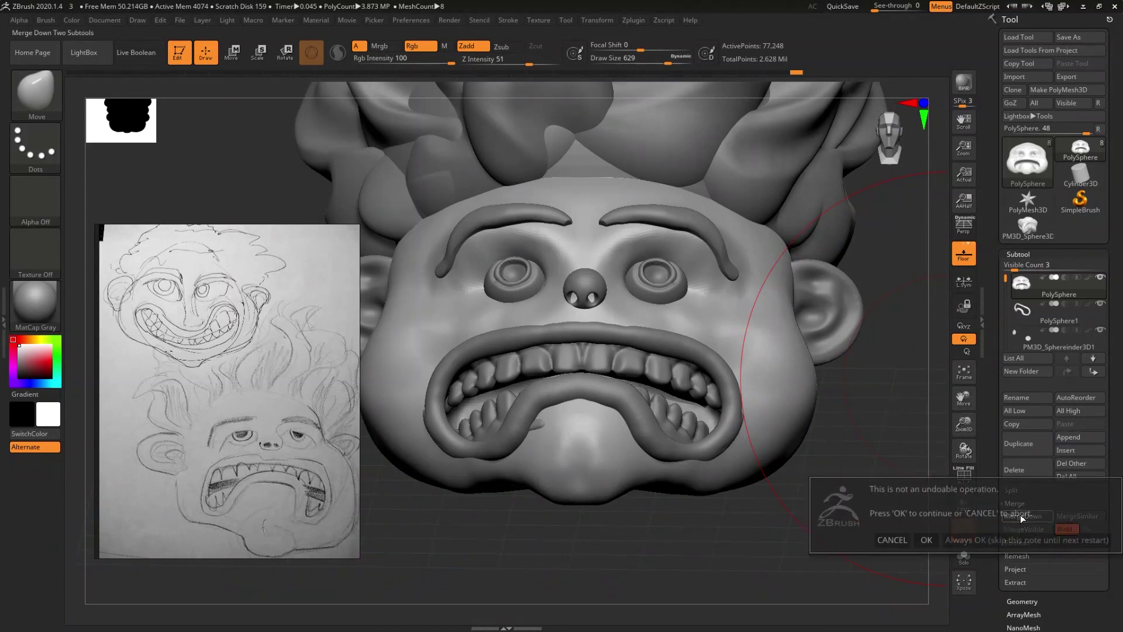
click(928, 539)
mouse_move(709, 489)
mouse_down()
mouse_move(655, 481)
mouse_move(672, 468)
mouse_up()
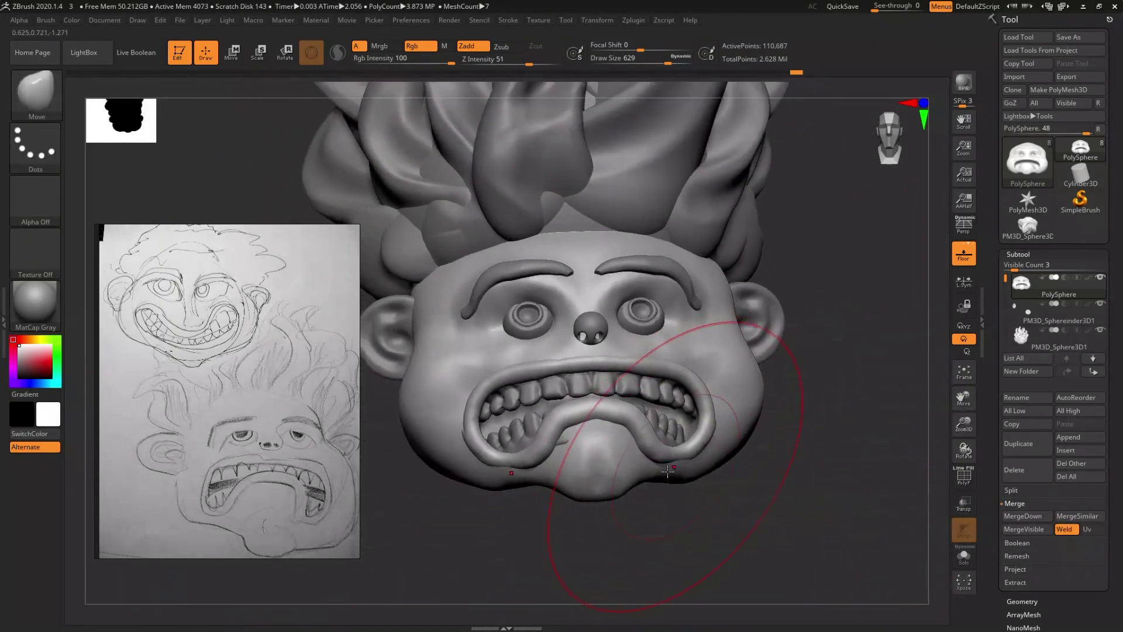
- Undo the cheek bulge and set Brush Auto Masking Mask By Polygroups to 0
drag(672, 468, 702, 444)
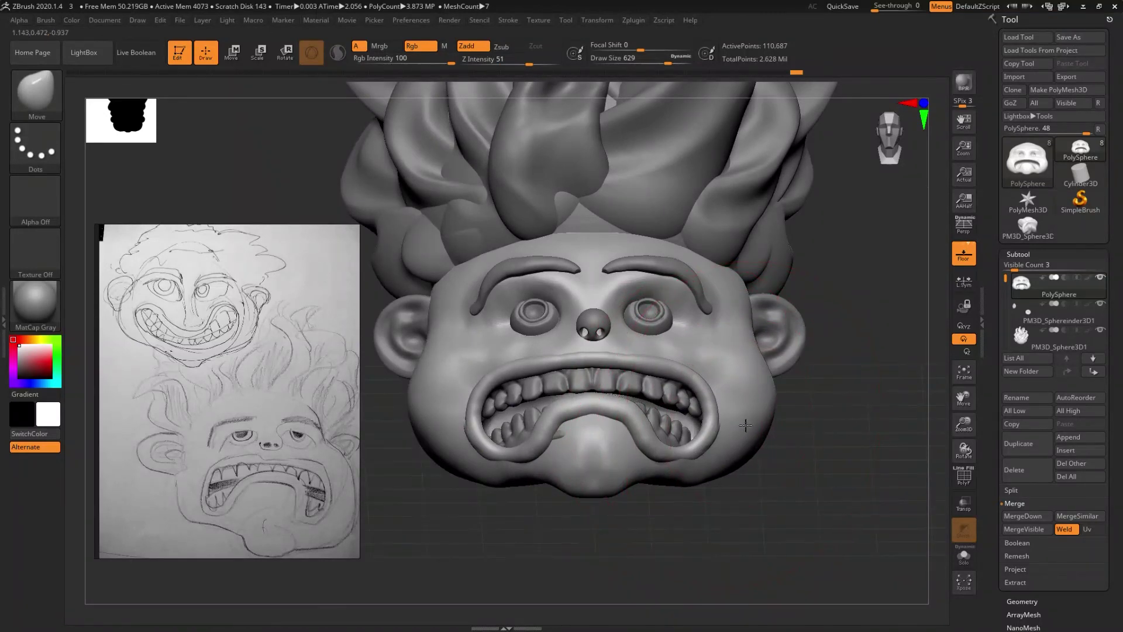
drag(745, 424, 780, 435)
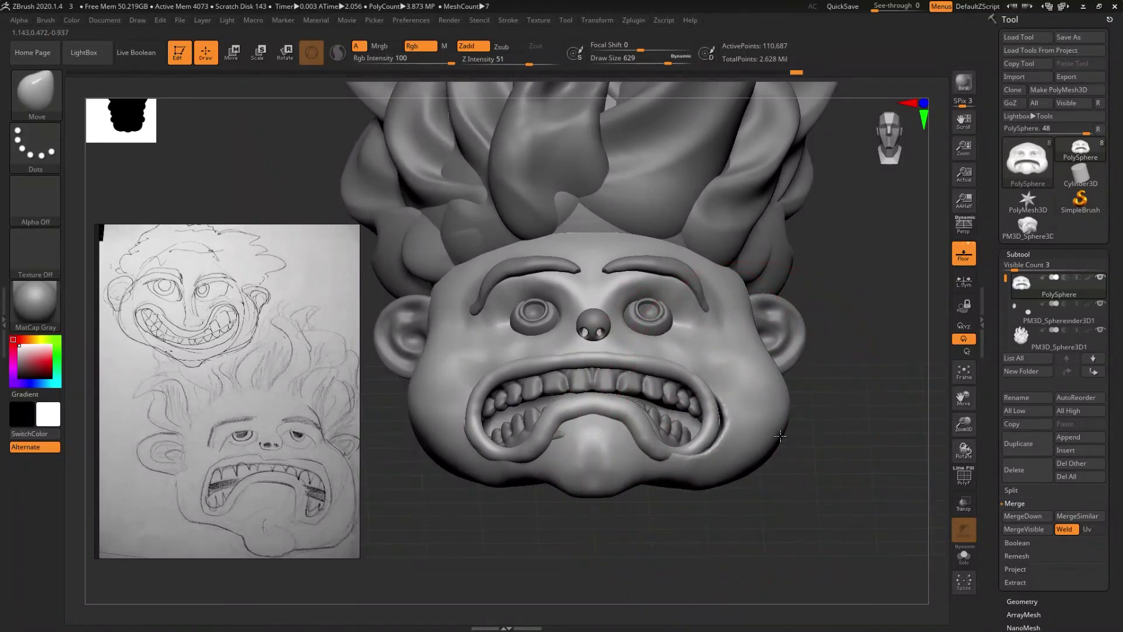
key(ctrl+z)
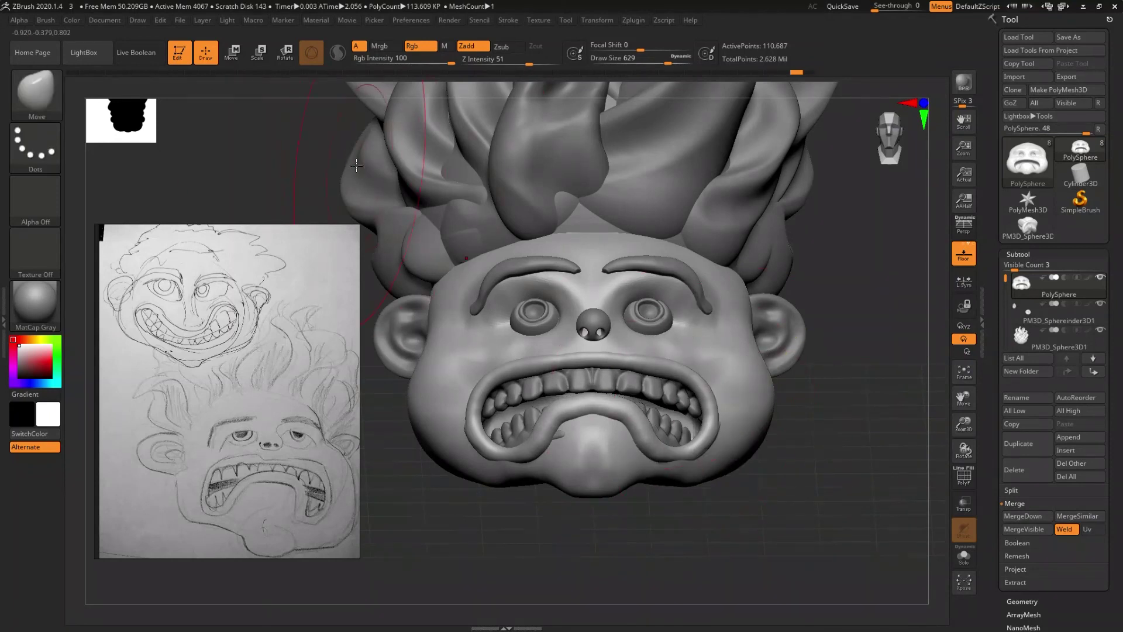
click(47, 20)
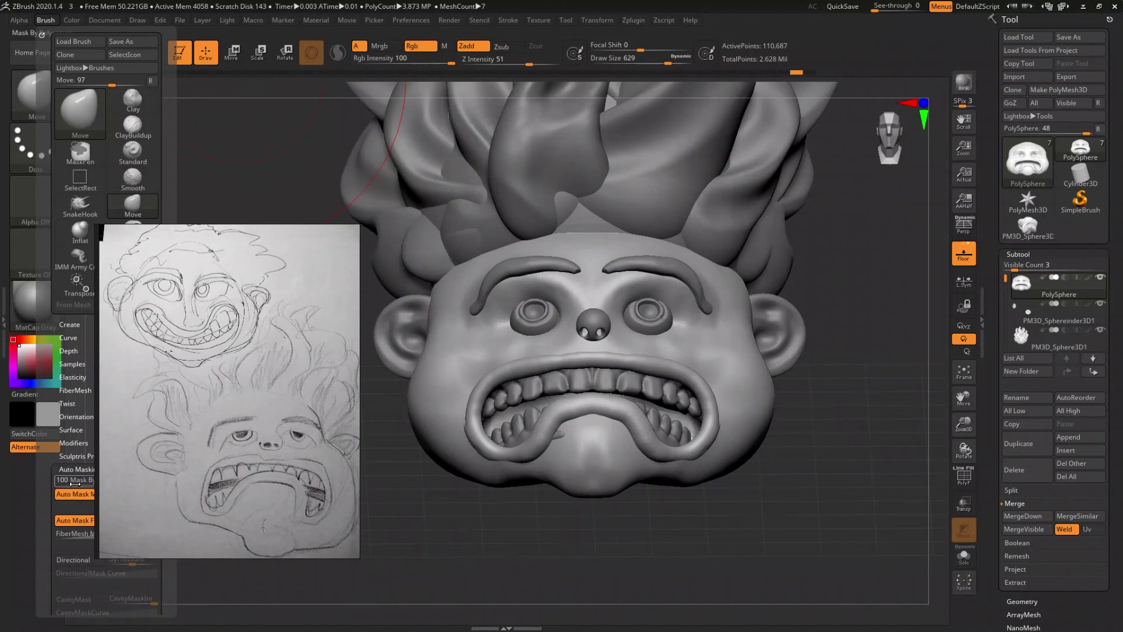
drag(79, 479, 45, 481)
- With the Move brush at size 415, push the lower-left jaw and lower lip upward
drag(710, 404, 715, 442)
key(ctrl+z)
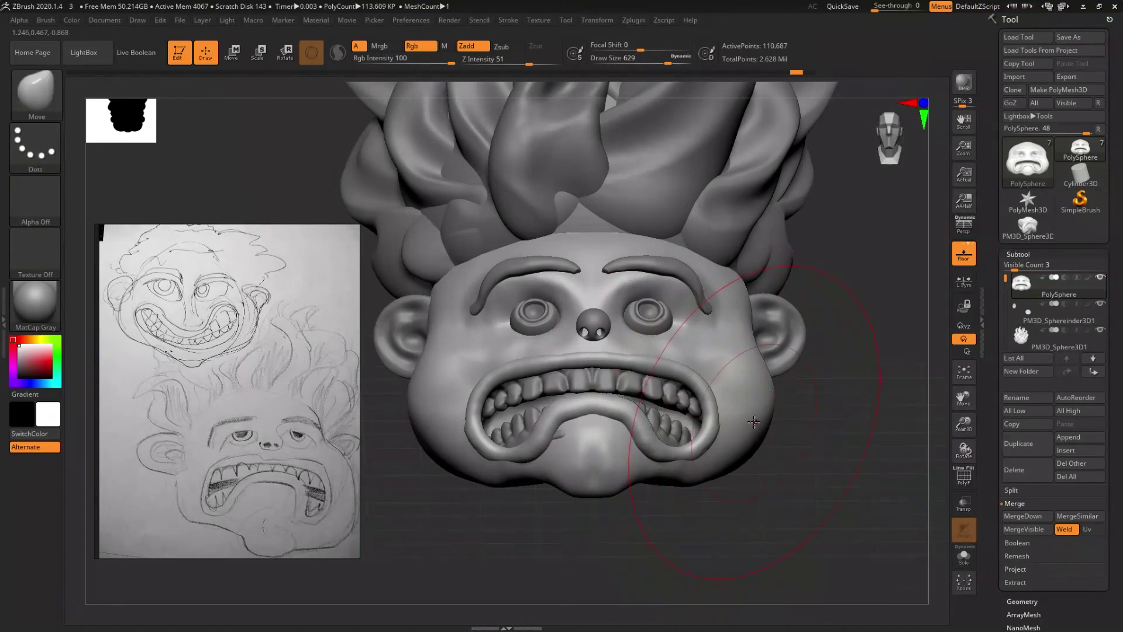
key(s)
drag(754, 422, 744, 426)
drag(477, 468, 474, 438)
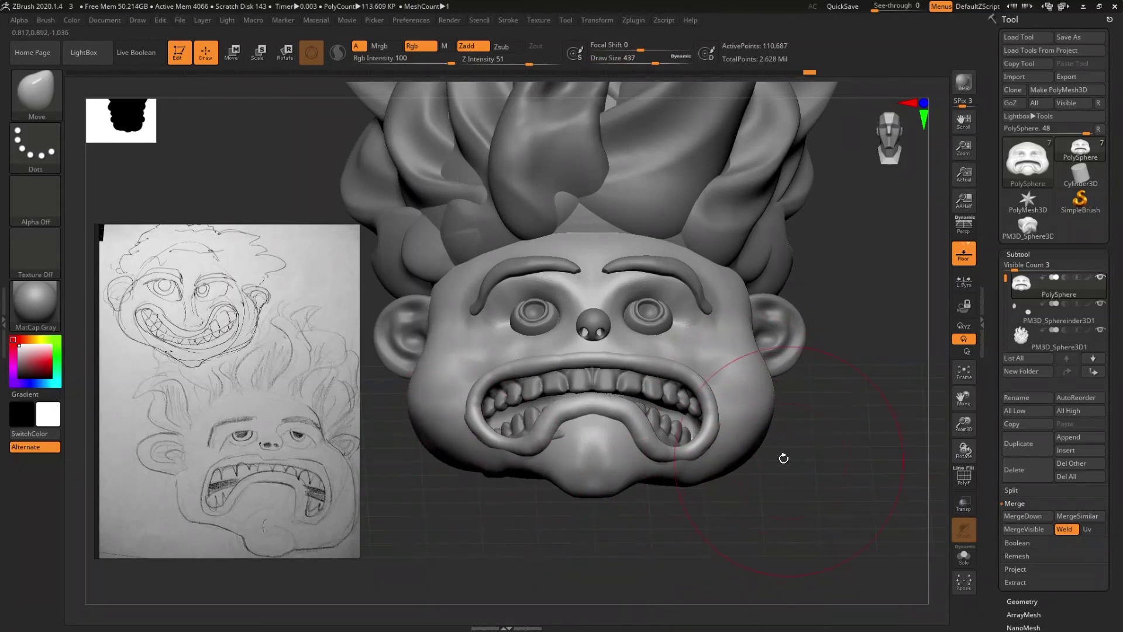
- Enlarge the Move brush to 525, then 550, and return the view to the front
key(s)
drag(739, 440, 752, 438)
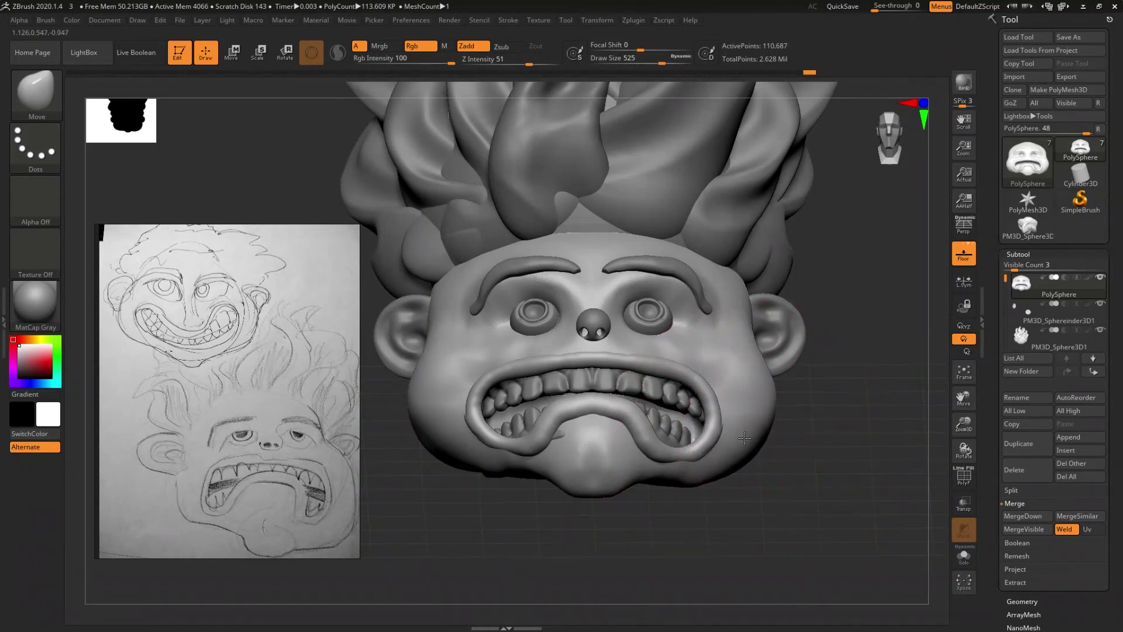
key(s)
mouse_move(754, 439)
mouse_down()
mouse_move(758, 470)
mouse_move(778, 456)
mouse_up()
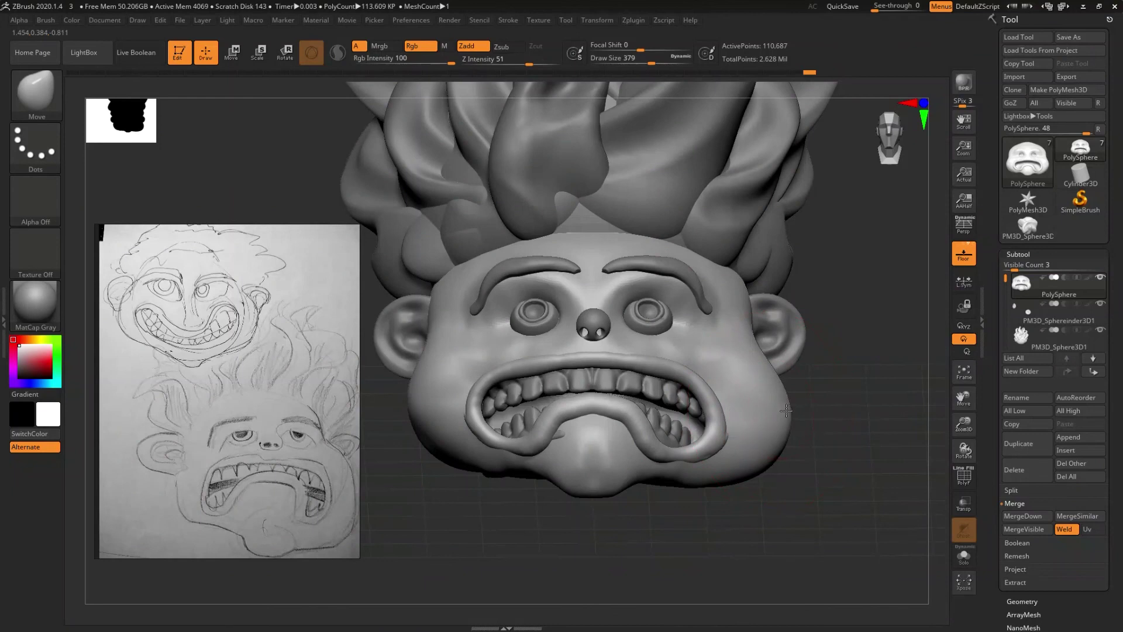
mouse_move(789, 413)
right_down()
mouse_move(729, 432)
mouse_move(818, 455)
right_up()
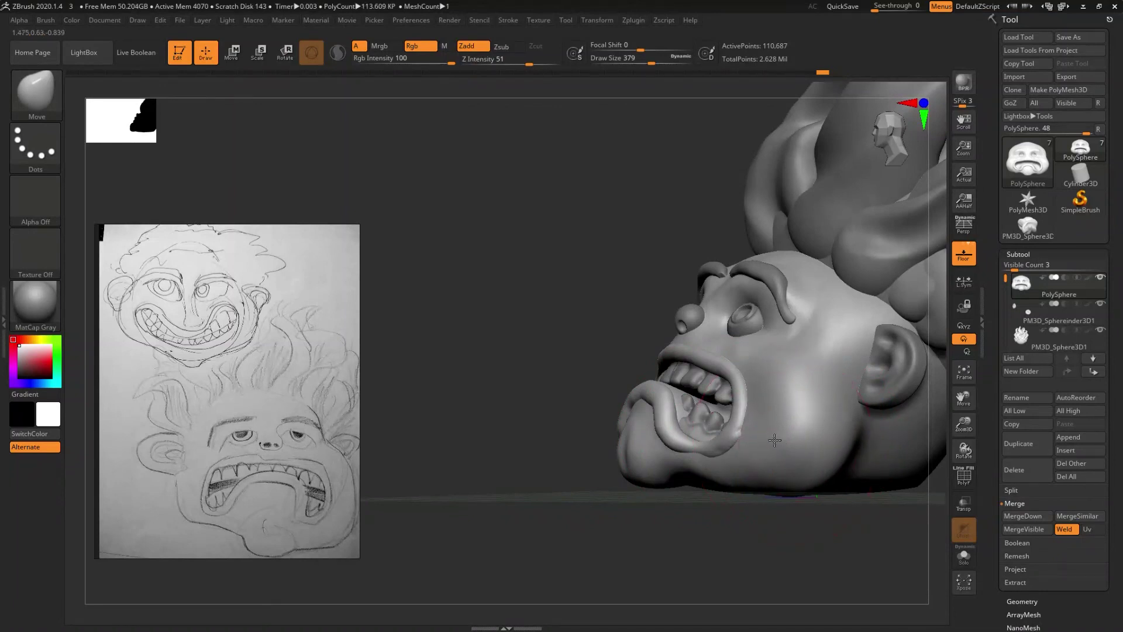
mouse_move(756, 435)
shift+right_down()
mouse_move(756, 473)
mouse_move(728, 487)
mouse_move(738, 509)
mouse_move(709, 512)
mouse_move(701, 530)
shift+right_up()
key(ctrl)
- Pull the chin slightly down and nudge the left mouth corner inward with the Move brush
drag(667, 529, 672, 540)
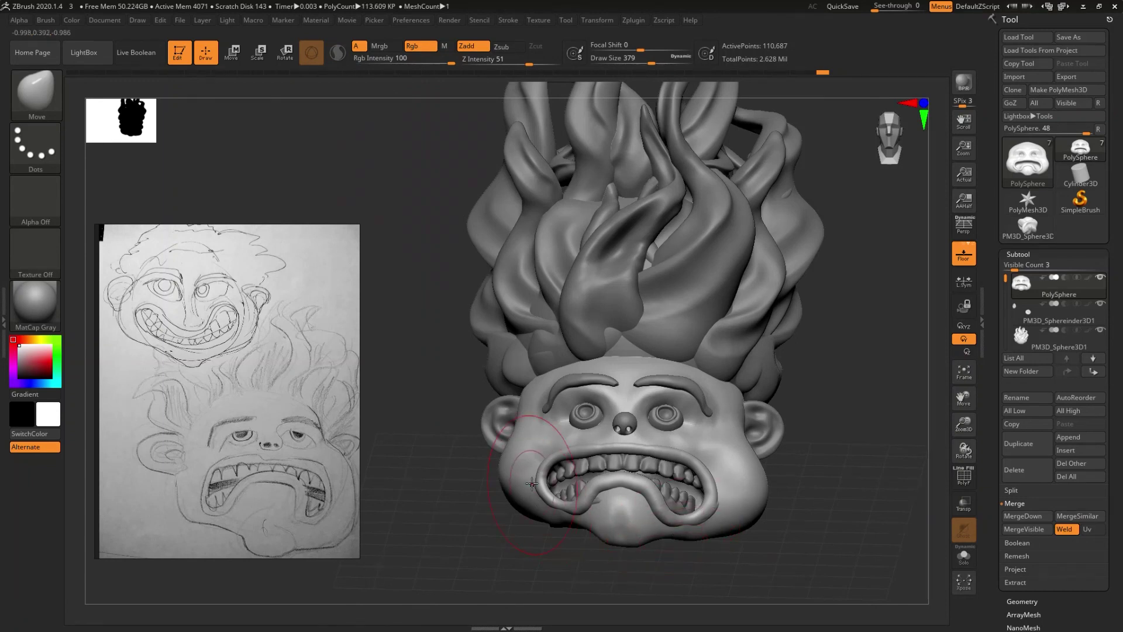
drag(551, 470, 555, 469)
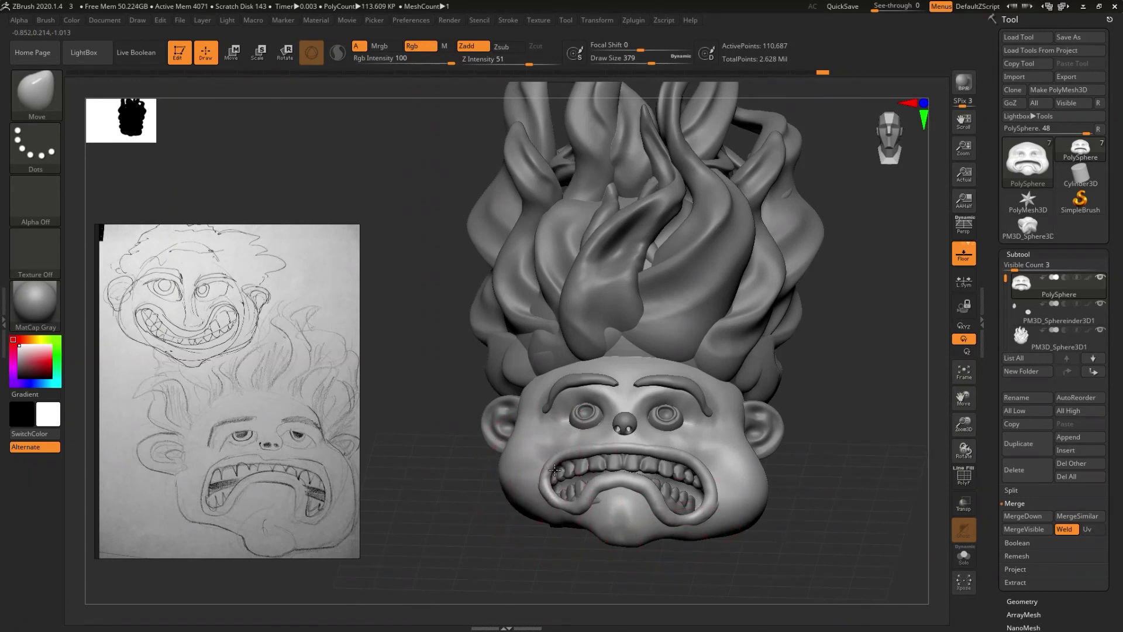
mouse_move(562, 469)
right_down()
mouse_move(566, 492)
mouse_move(631, 439)
mouse_move(628, 454)
mouse_move(626, 428)
right_up()
right_drag(625, 427, 560, 450)
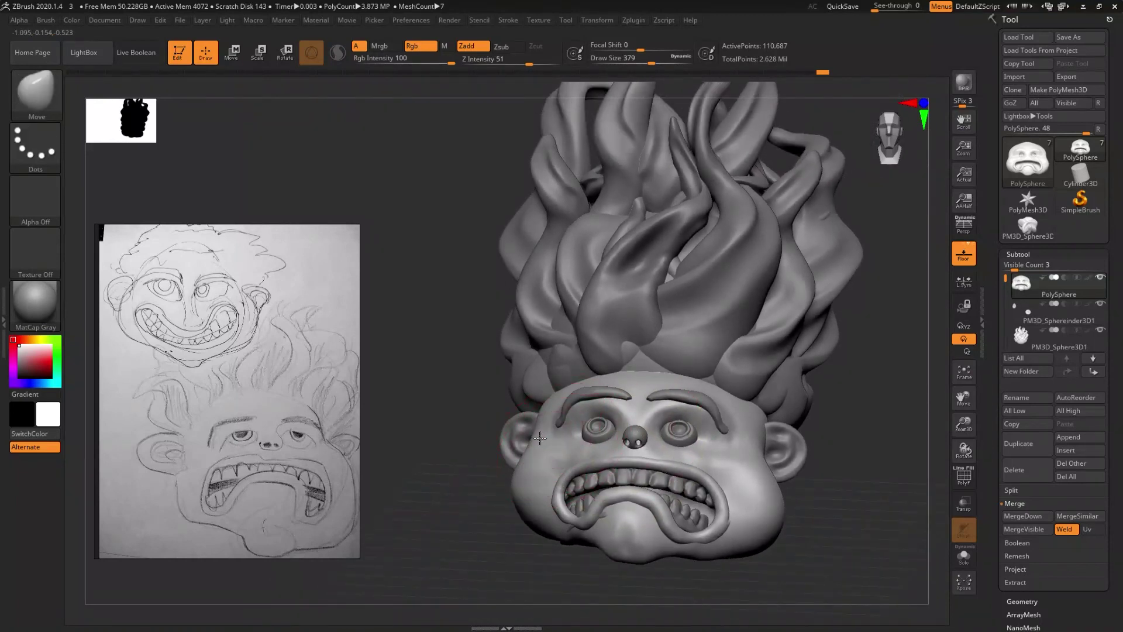
right_drag(539, 443, 544, 518)
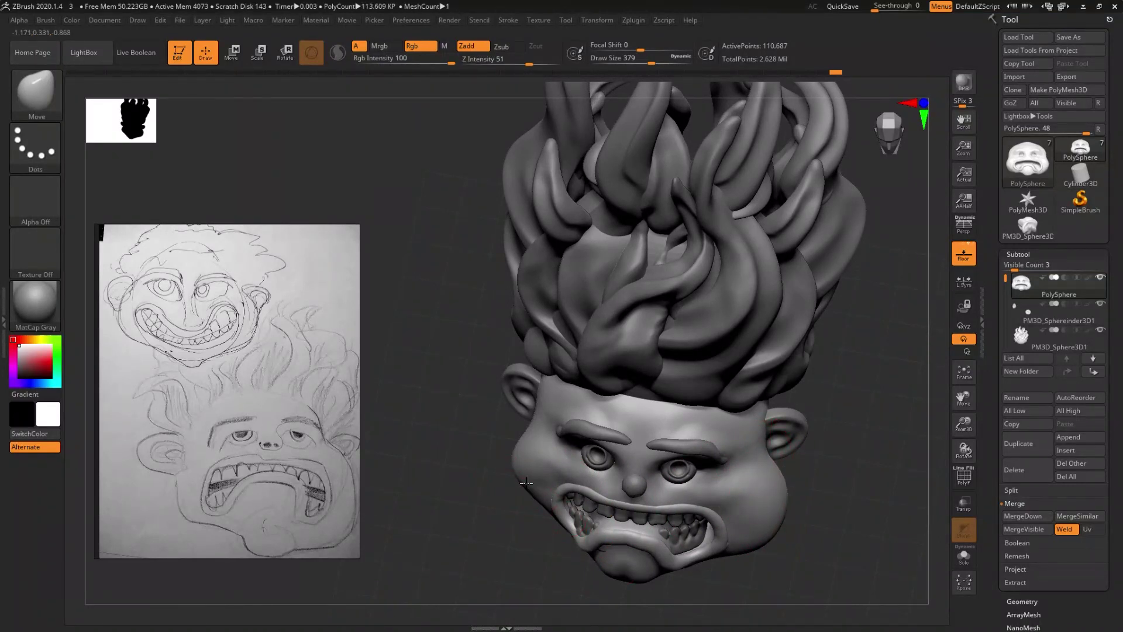
mouse_move(522, 493)
right_down()
mouse_move(615, 481)
mouse_move(606, 523)
right_up()
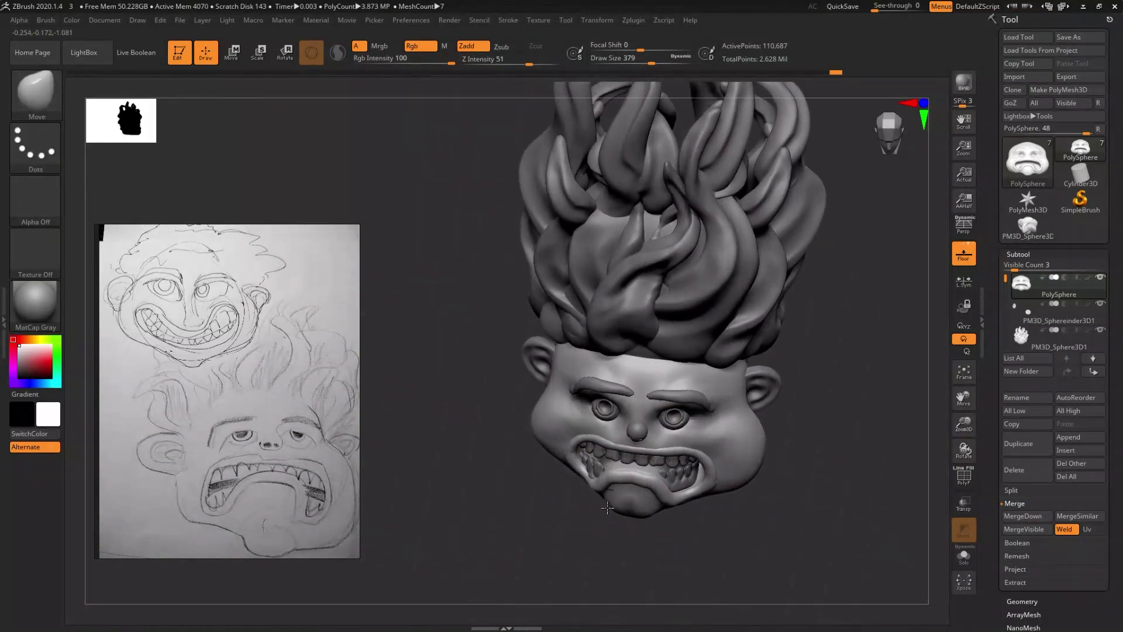
right_drag(607, 523, 613, 463)
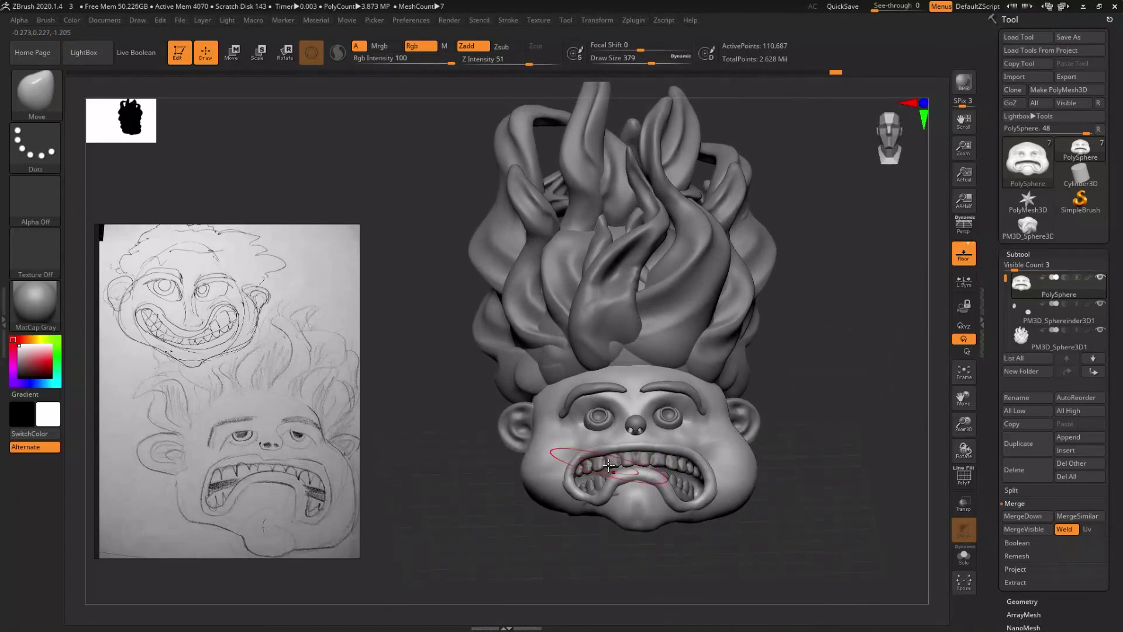
- From a front view, select the eyes subtool PM3D_Sphere3D1_2
right_drag(618, 457, 625, 455)
key(ctrl)
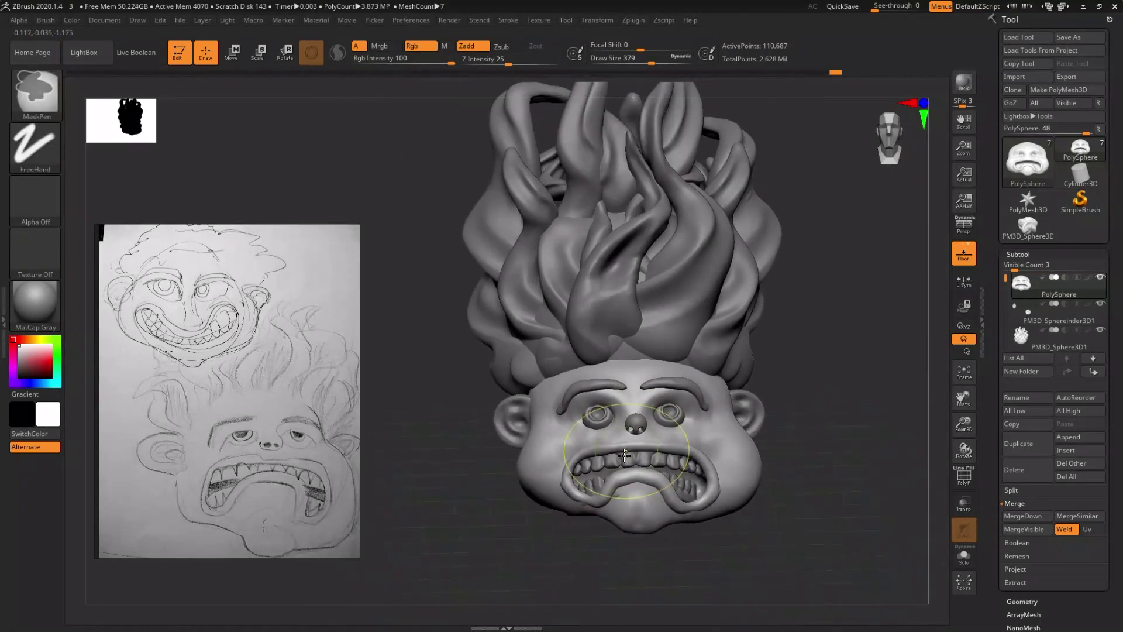
mouse_move(646, 461)
right_down()
mouse_move(634, 481)
mouse_move(654, 471)
right_up()
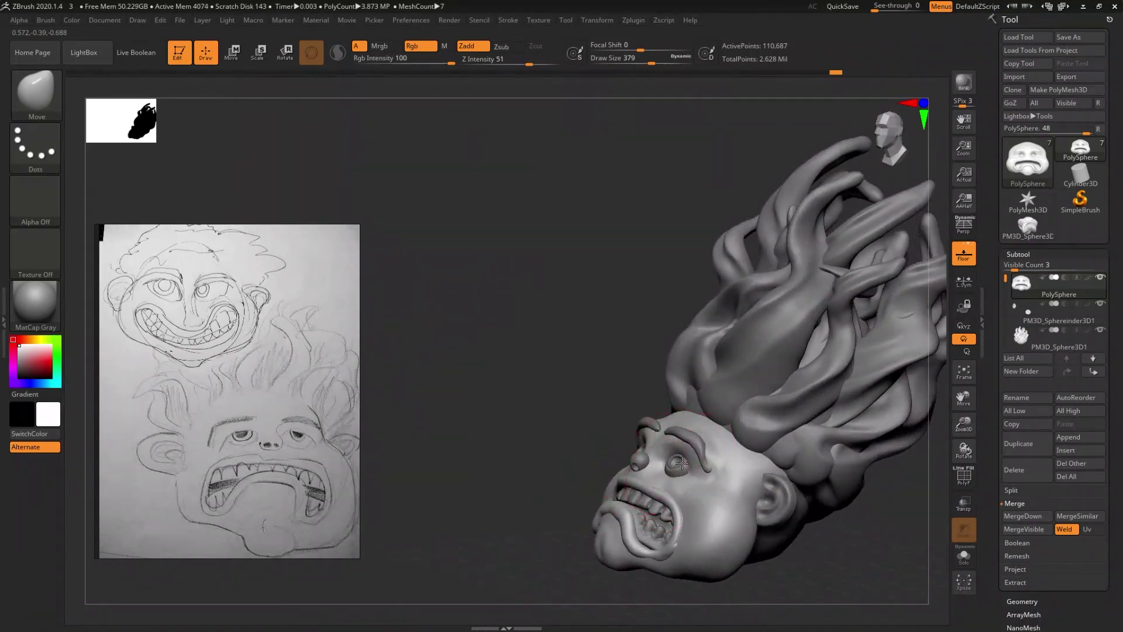
alt+click(682, 463)
mouse_move(679, 469)
ctrl+right_down()
mouse_move(667, 495)
mouse_move(582, 465)
ctrl+right_up()
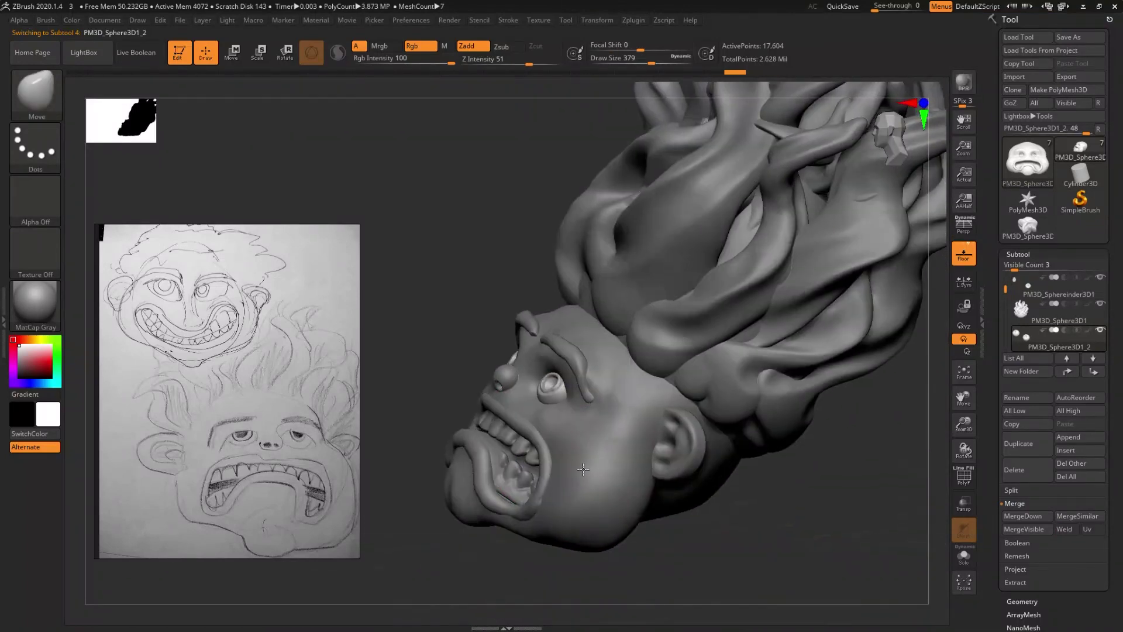
- Rotate and shift the eyes subtool up-left with the Move transpose gizmo, then return to Draw
key(w)
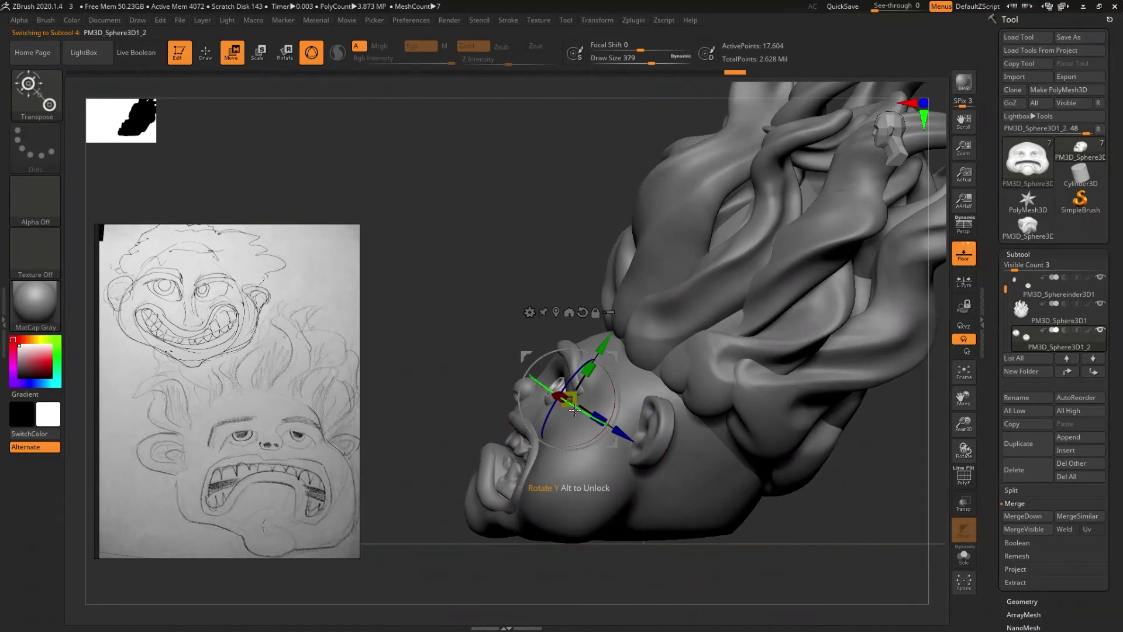
drag(606, 431, 603, 432)
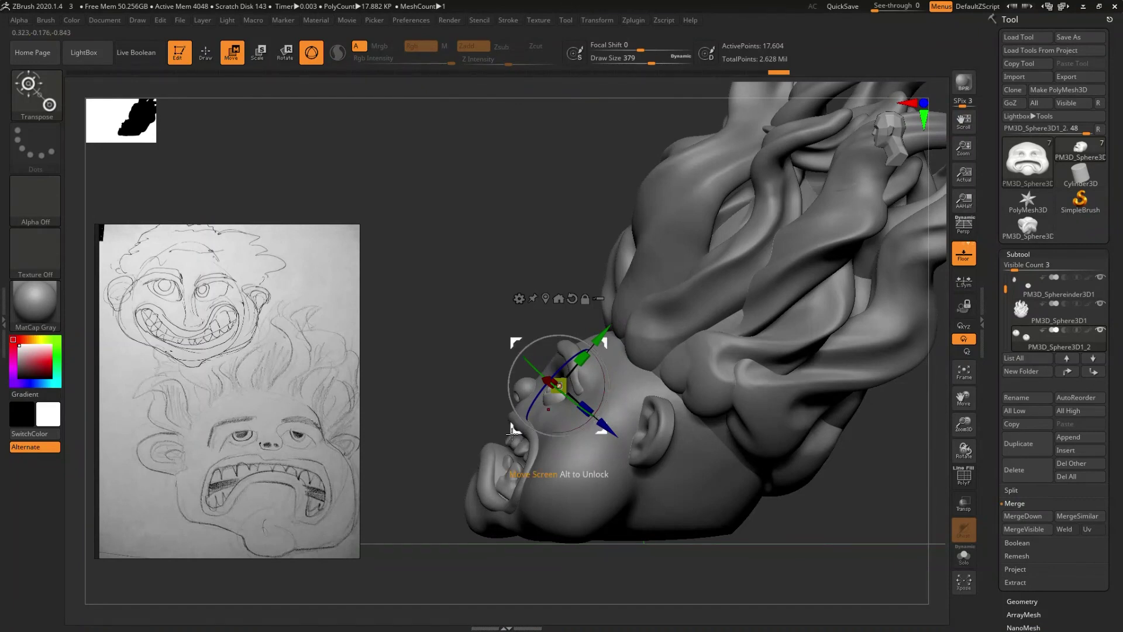
drag(513, 431, 544, 480)
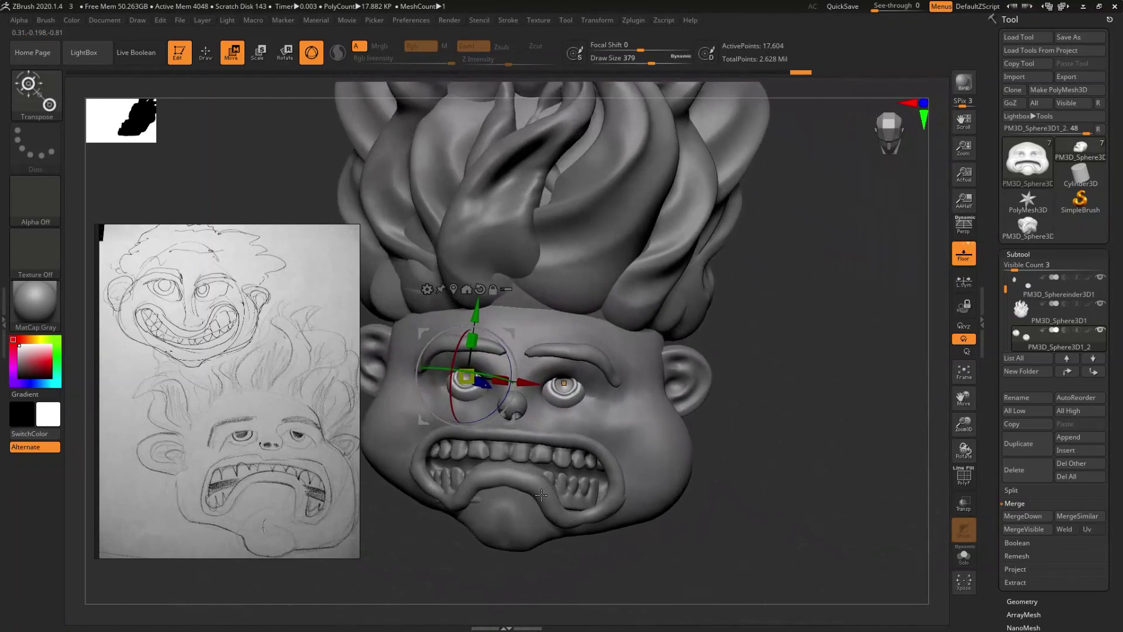
drag(544, 479, 558, 484)
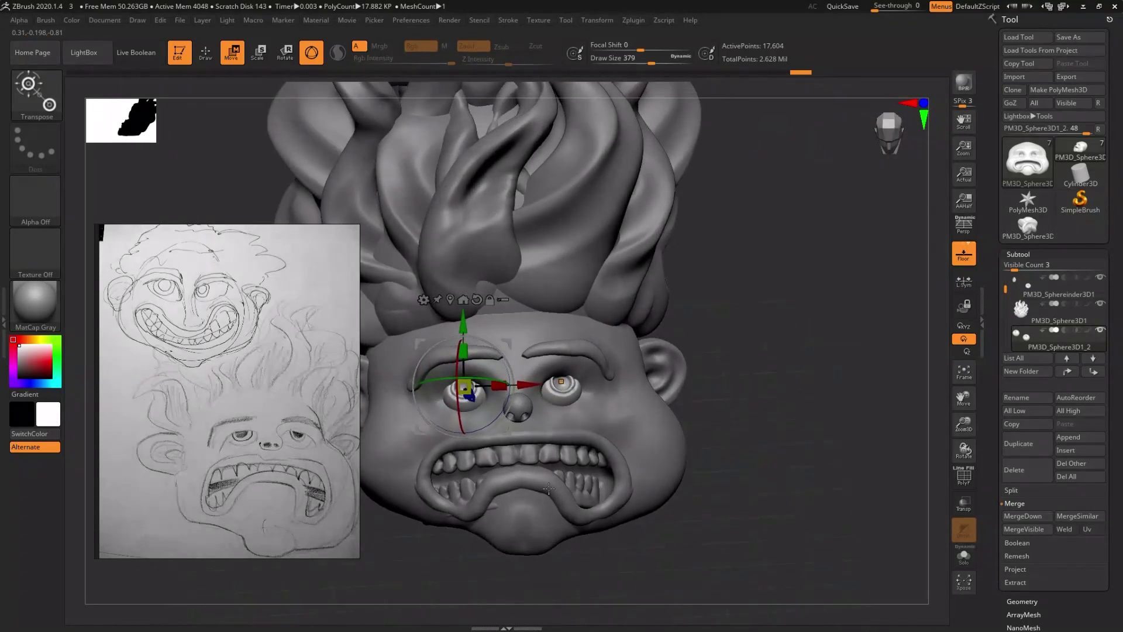
key(q)
mouse_move(558, 484)
right_down()
mouse_move(622, 459)
mouse_move(626, 472)
mouse_move(621, 460)
right_up()
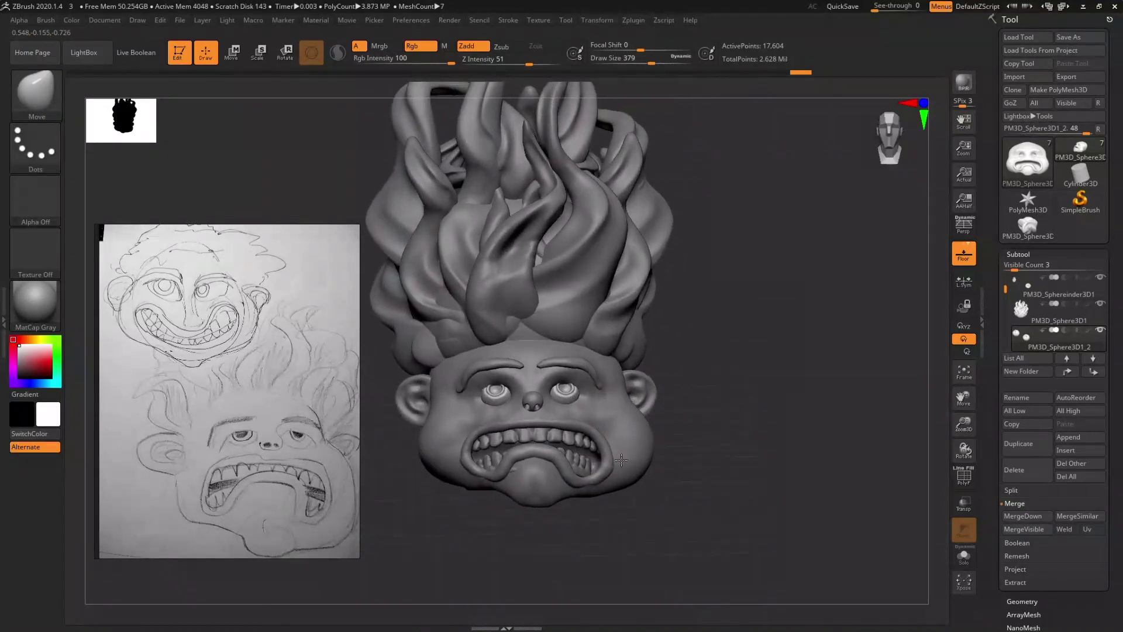
- Select the hair subtool and pull the tip of one hair flame with the Move brush
right_drag(612, 473, 615, 477)
key(ctrl)
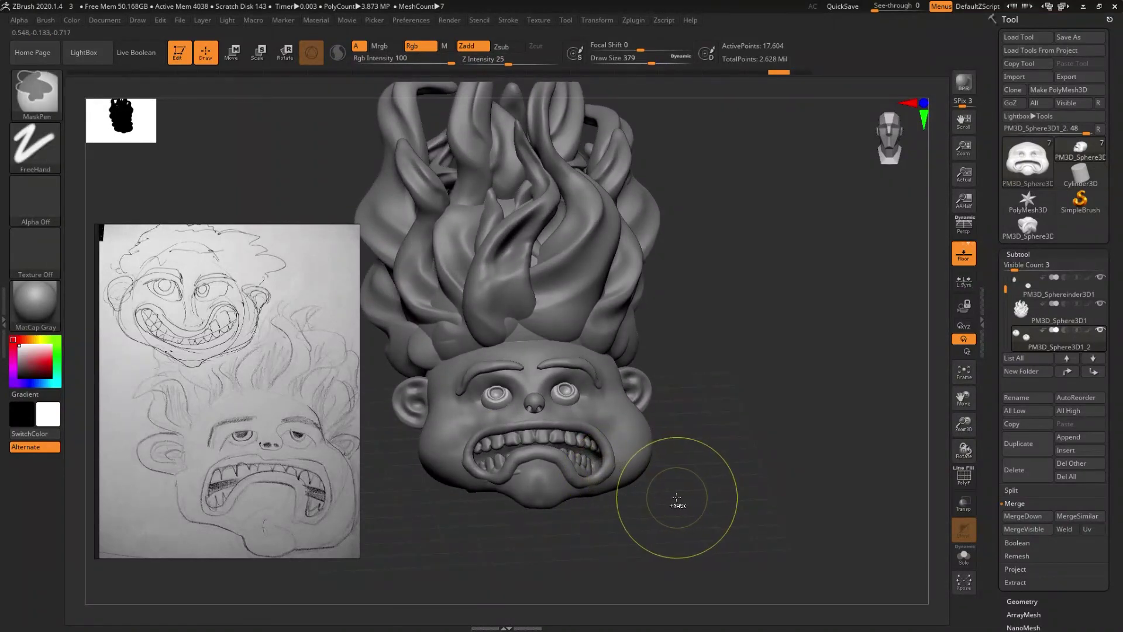
mouse_move(677, 498)
right_down()
mouse_move(658, 502)
mouse_move(688, 514)
mouse_move(698, 361)
right_up()
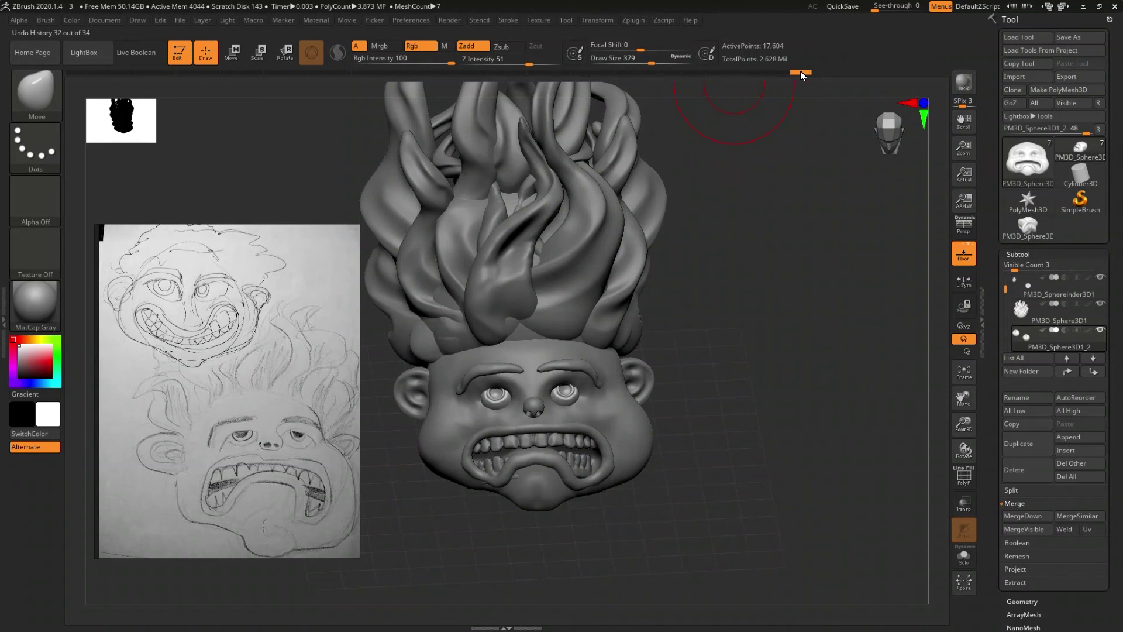
mouse_move(807, 296)
right_down()
mouse_move(754, 369)
mouse_move(765, 326)
mouse_move(722, 388)
mouse_move(725, 441)
mouse_move(782, 488)
mouse_move(769, 470)
mouse_move(777, 474)
right_up()
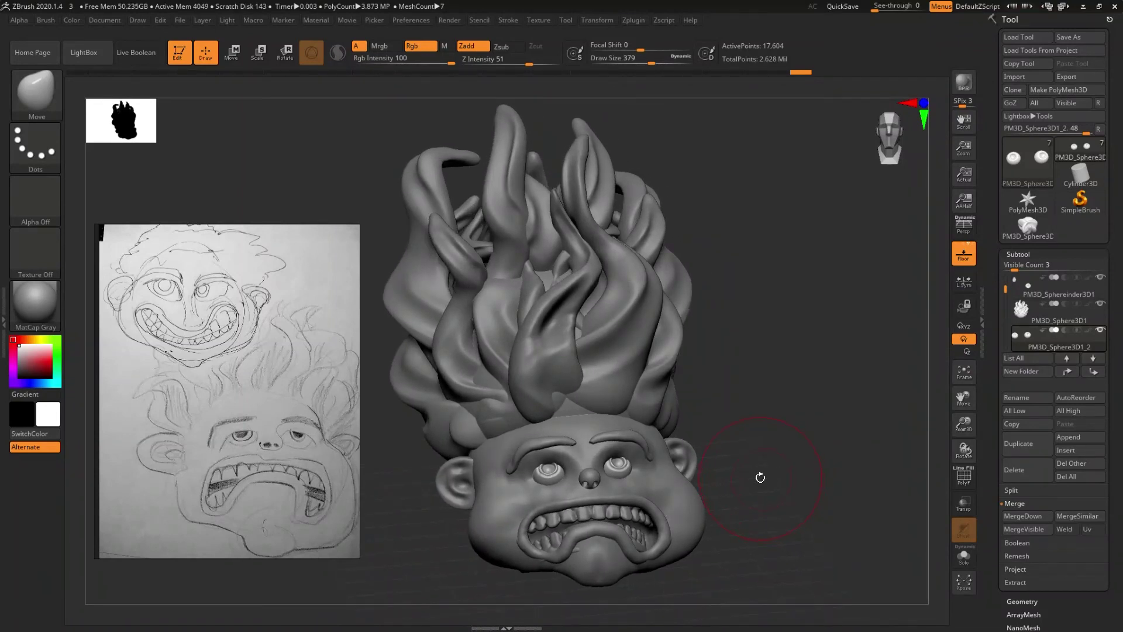
right_drag(759, 475, 758, 471)
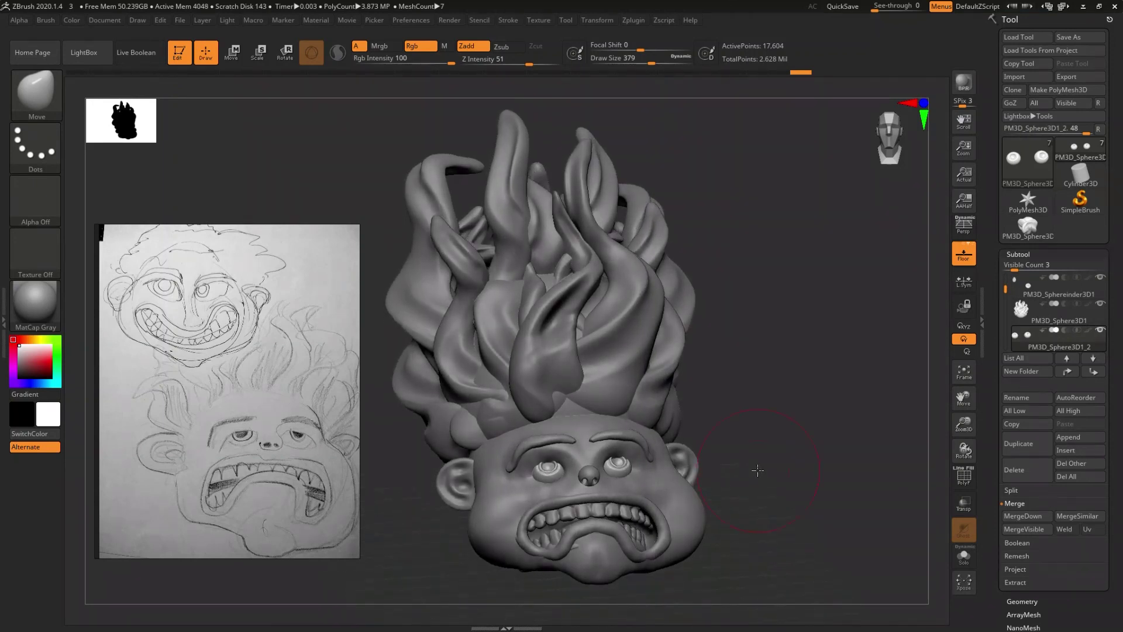
alt+click(625, 395)
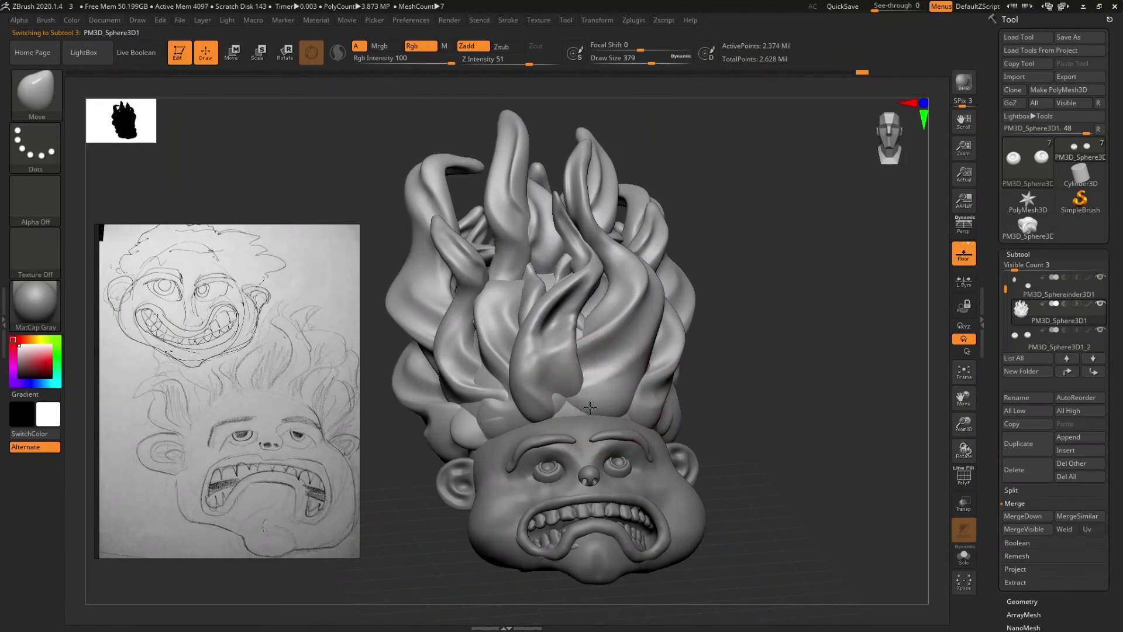
right_drag(569, 404, 571, 405)
drag(571, 413, 571, 412)
- Save the project over 3.ZPR in the grotesque folder, reaching the replace prompt
mouse_move(647, 450)
right_down()
mouse_move(614, 451)
mouse_move(630, 470)
mouse_move(631, 451)
mouse_move(624, 483)
mouse_move(639, 473)
right_up()
key(ctrl+s)
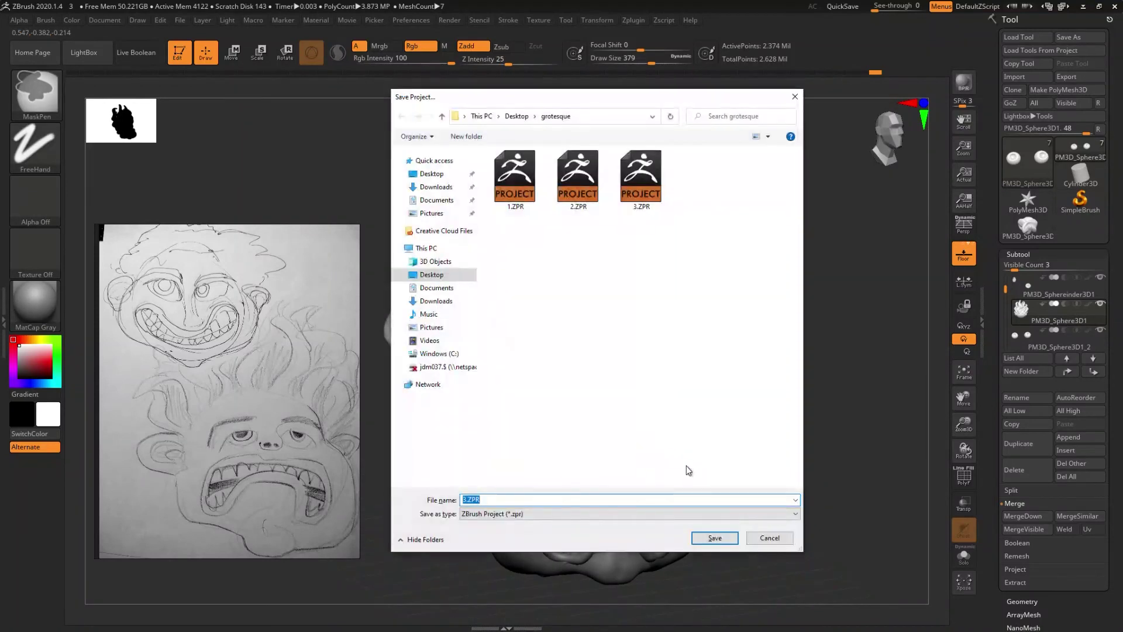
click(708, 540)
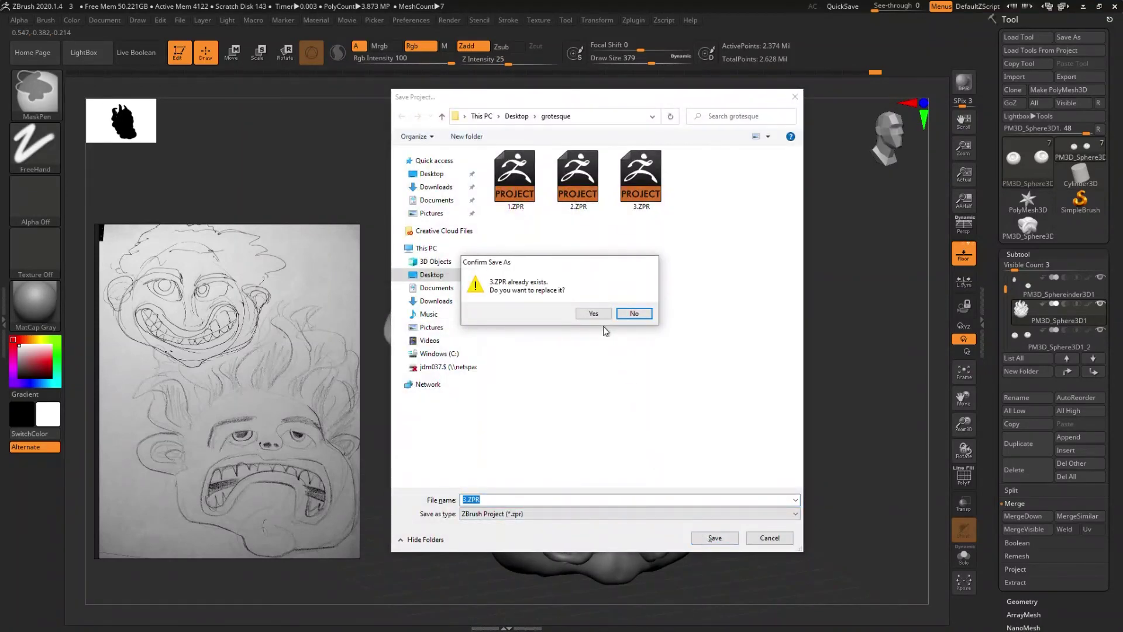